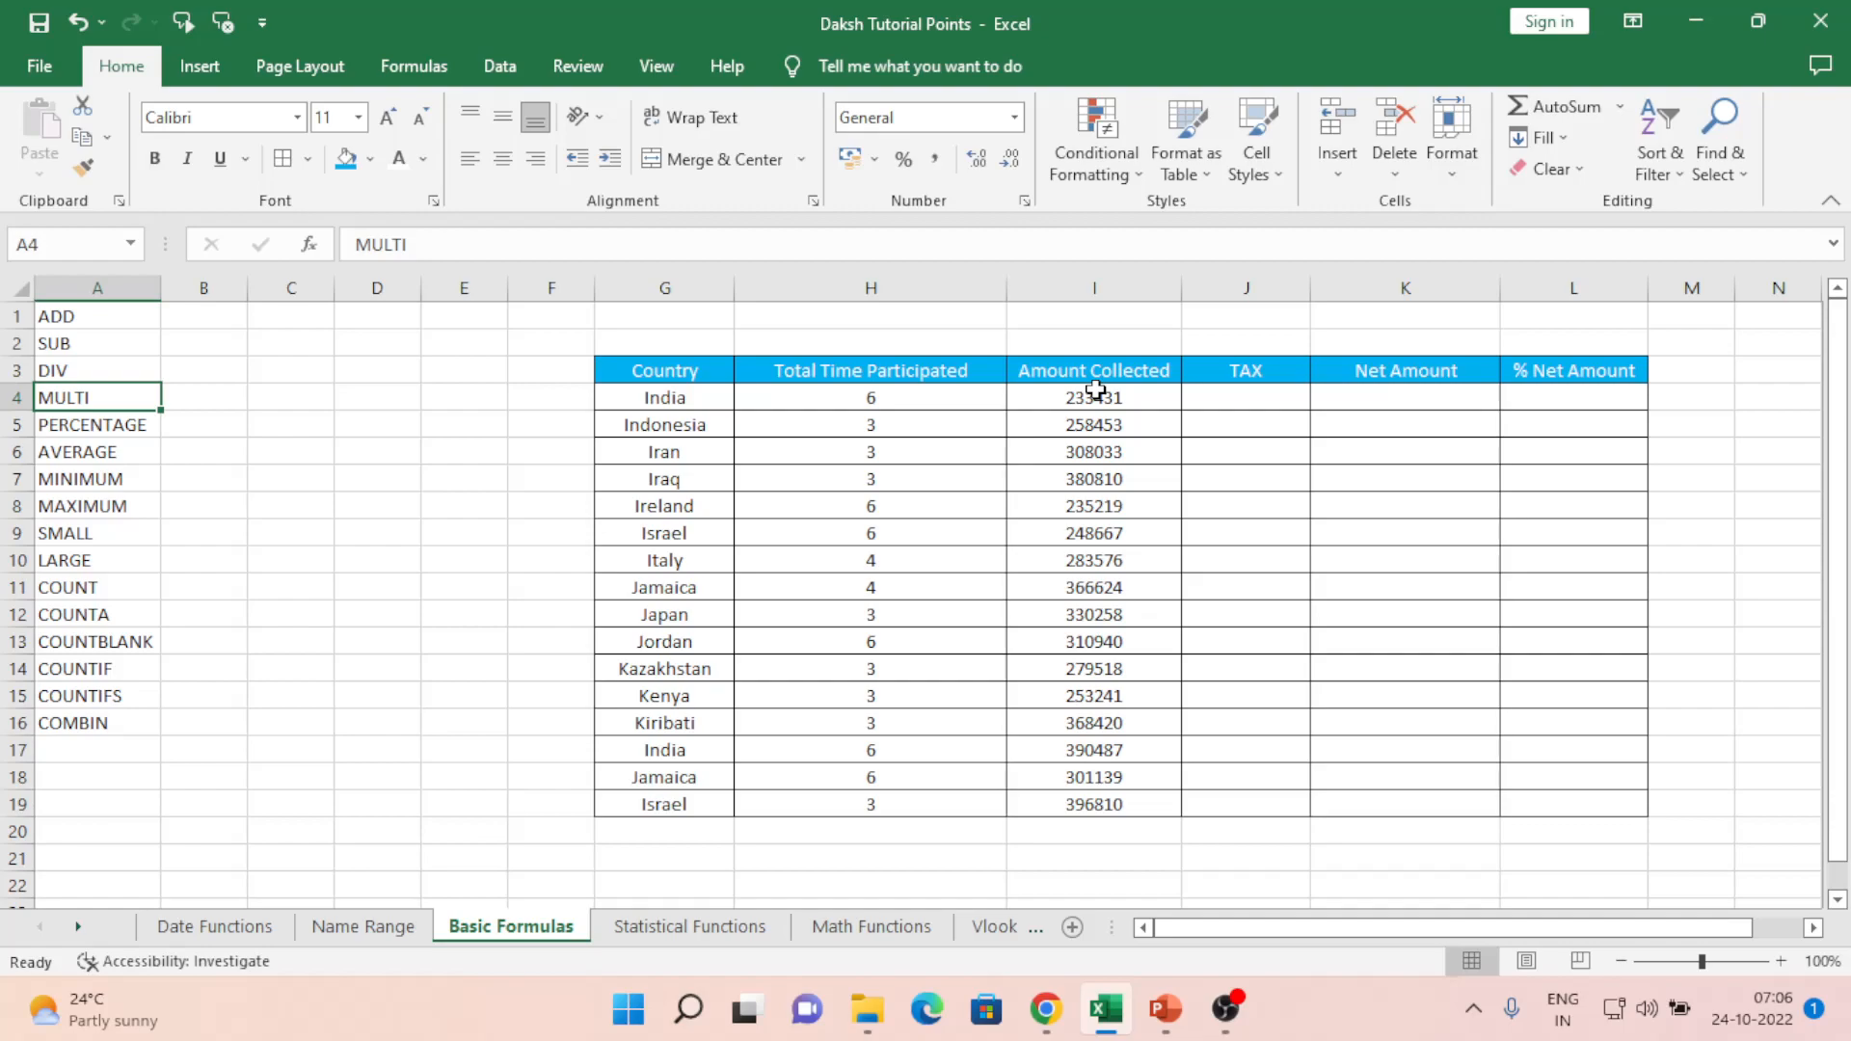
- Move across the header row and India's row to locate the TAX cell J4
key(Up)
key(Up)
key(Up)
key(Right)
key(Right)
key(Right)
key(Right)
key(Right)
key(Right)
key(Right)
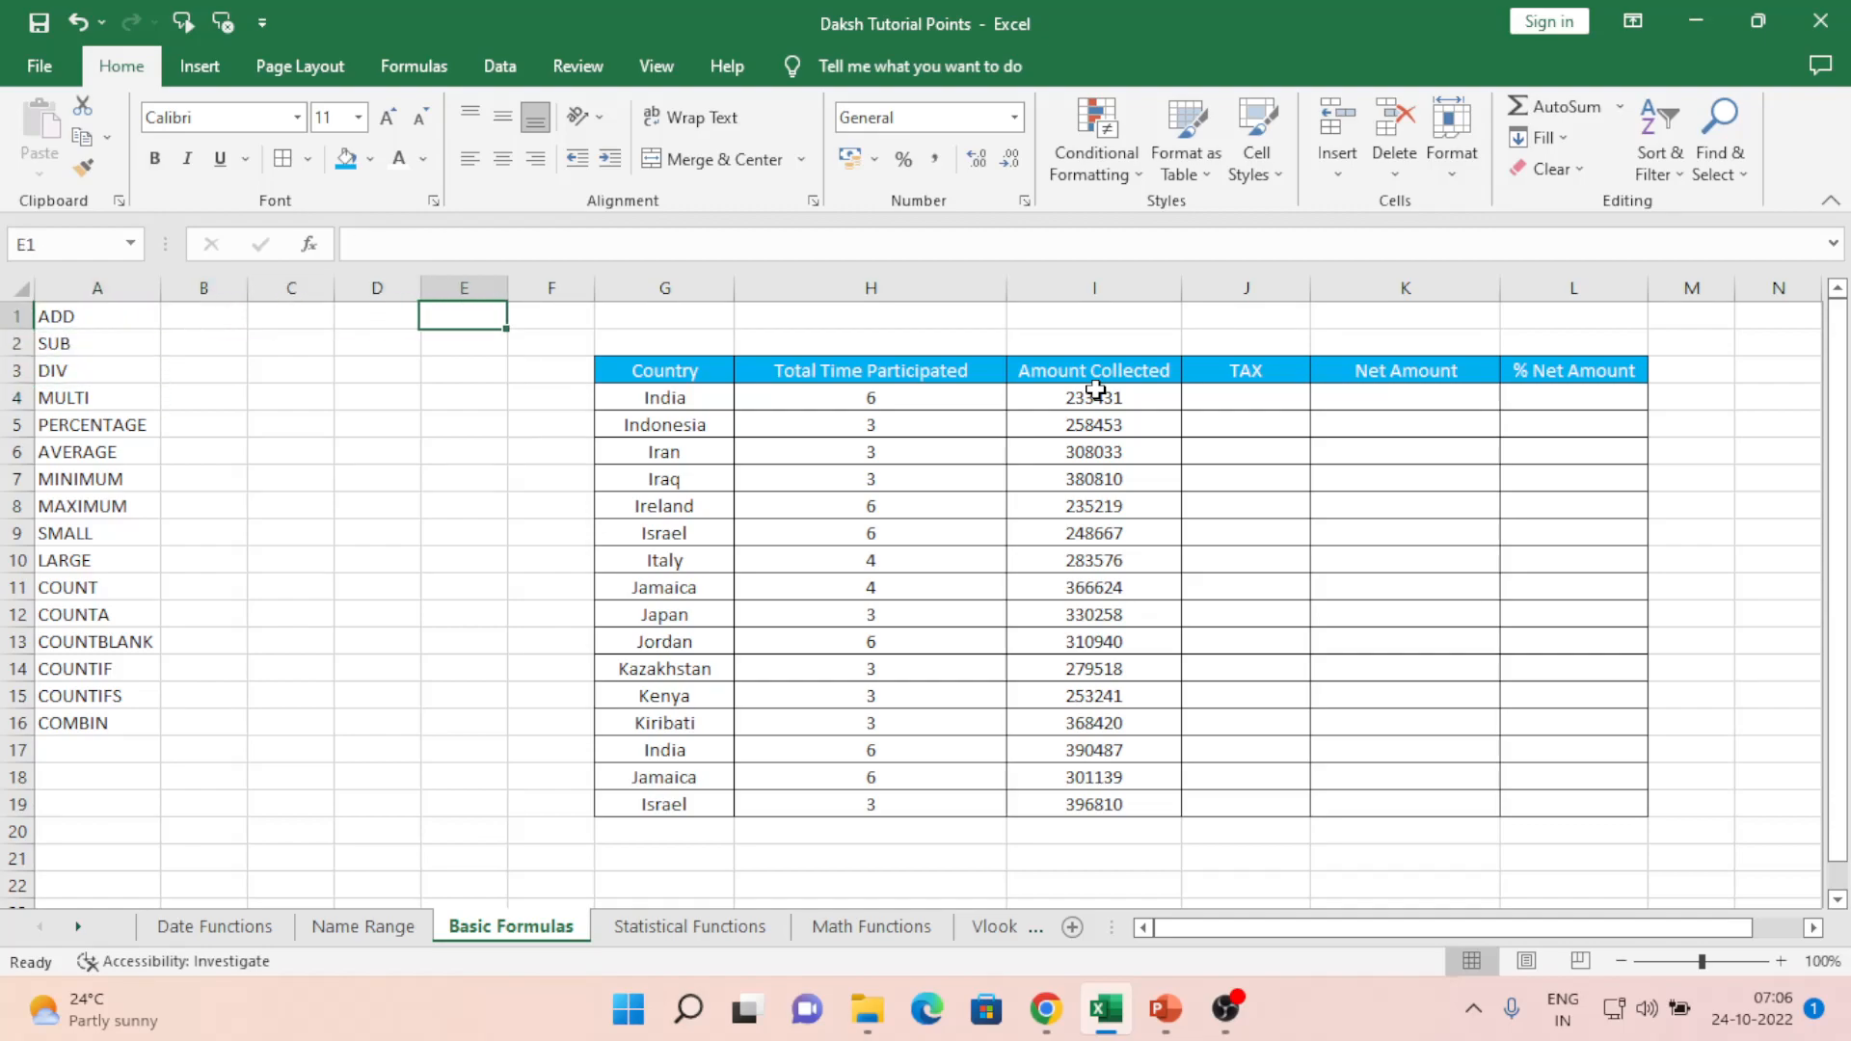
key(Right)
key(Right)
key(Right)
key(Down)
key(Left)
key(Down)
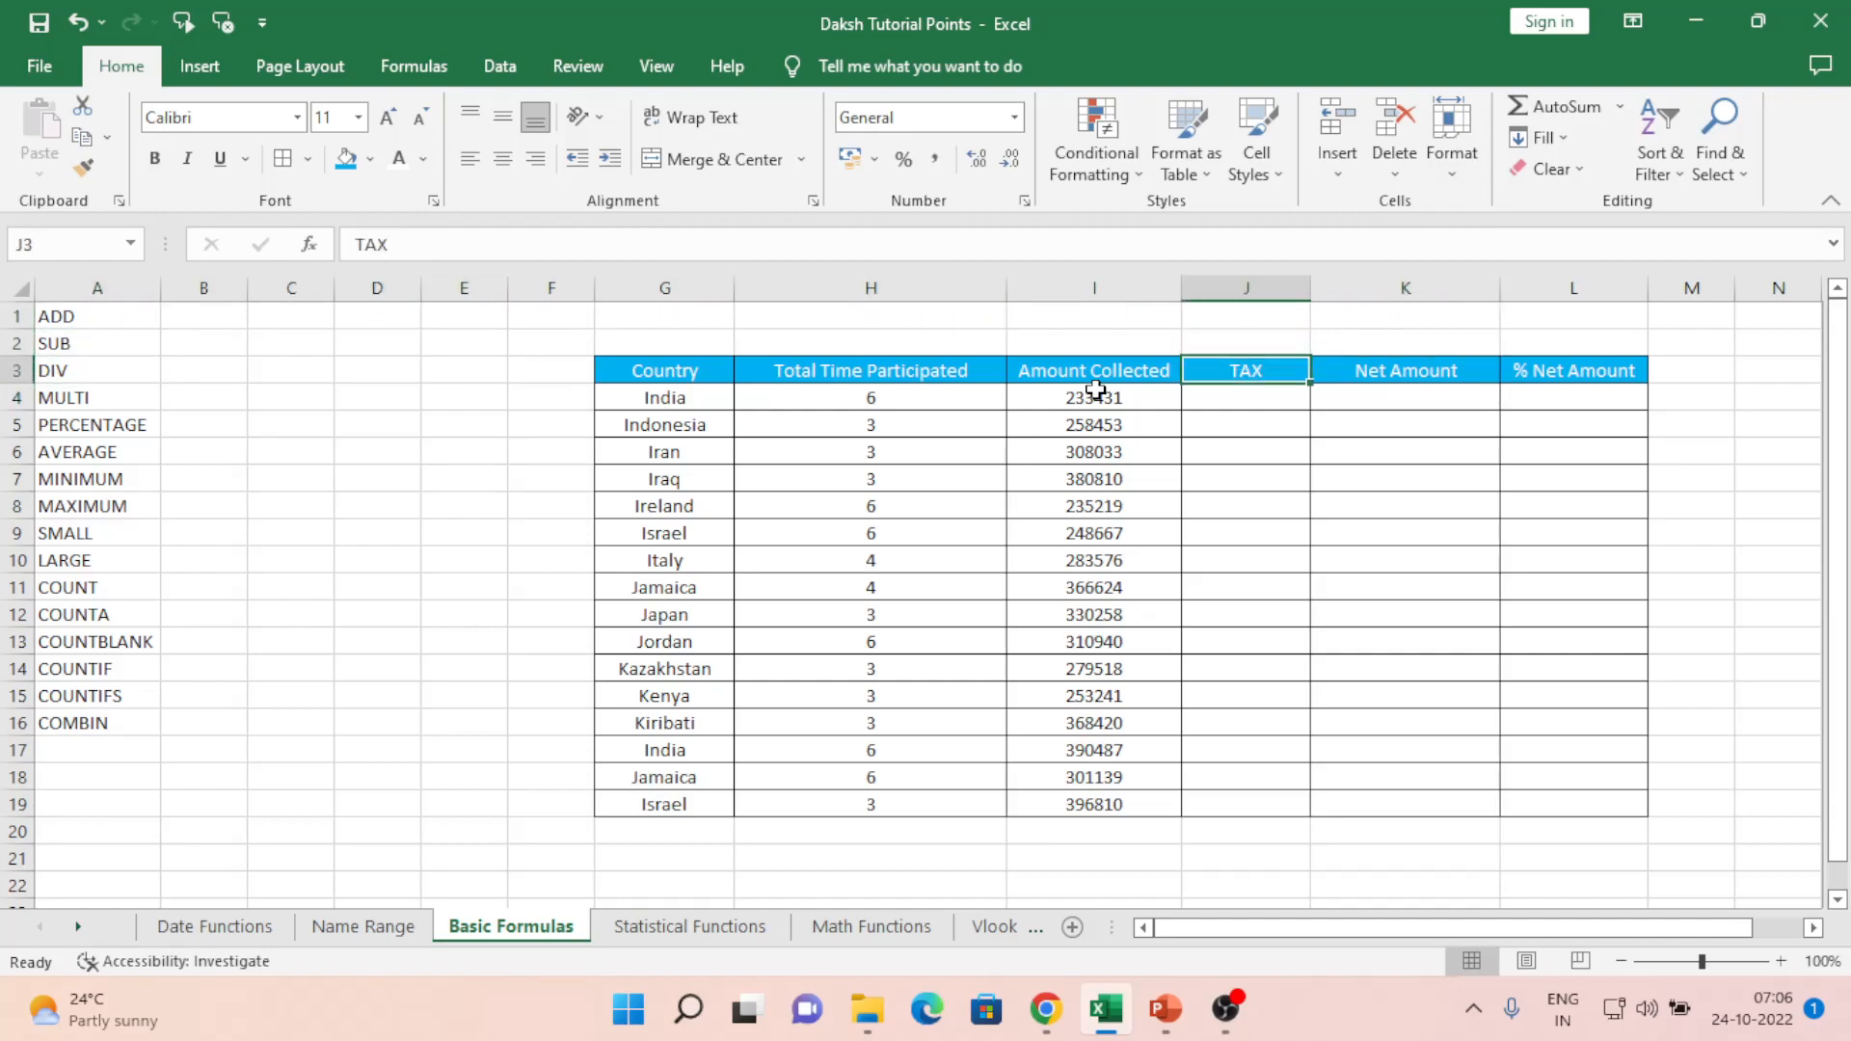
key(Down)
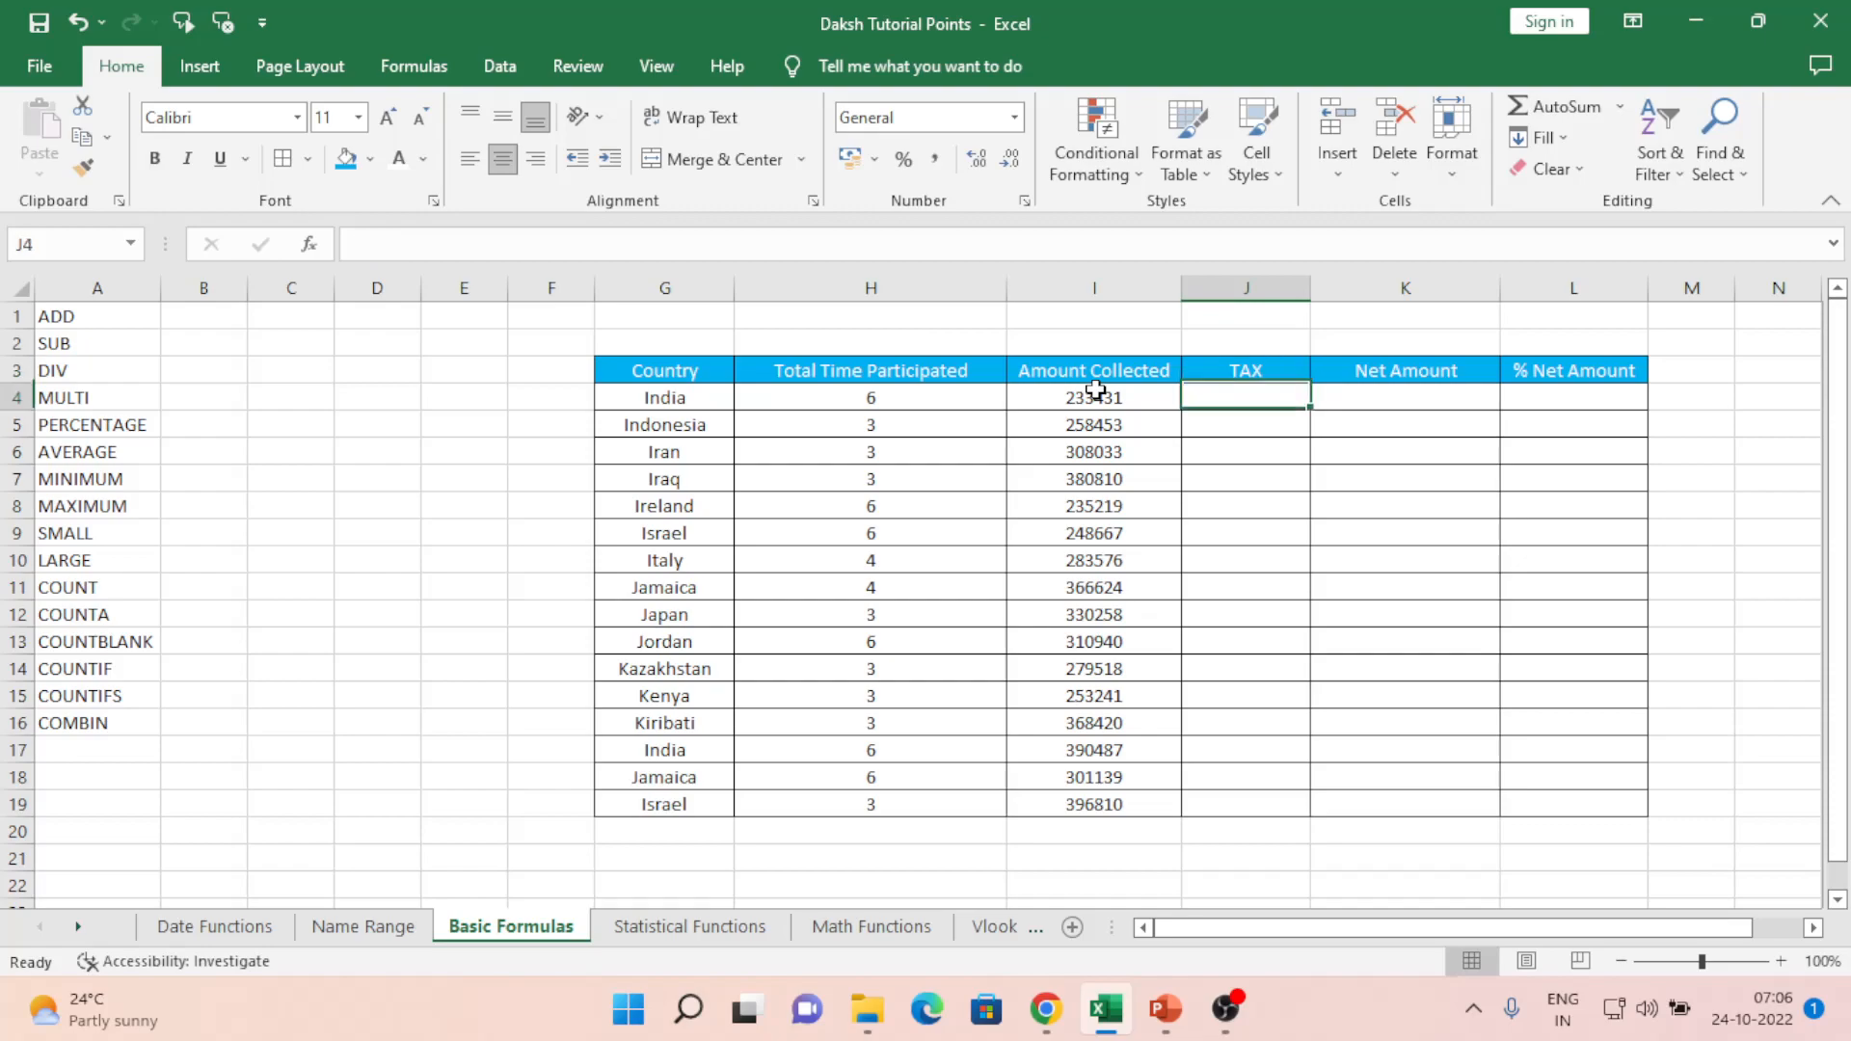
key(Left)
key(Left)
key(Left)
key(Left)
key(Right)
key(Right)
key(Right)
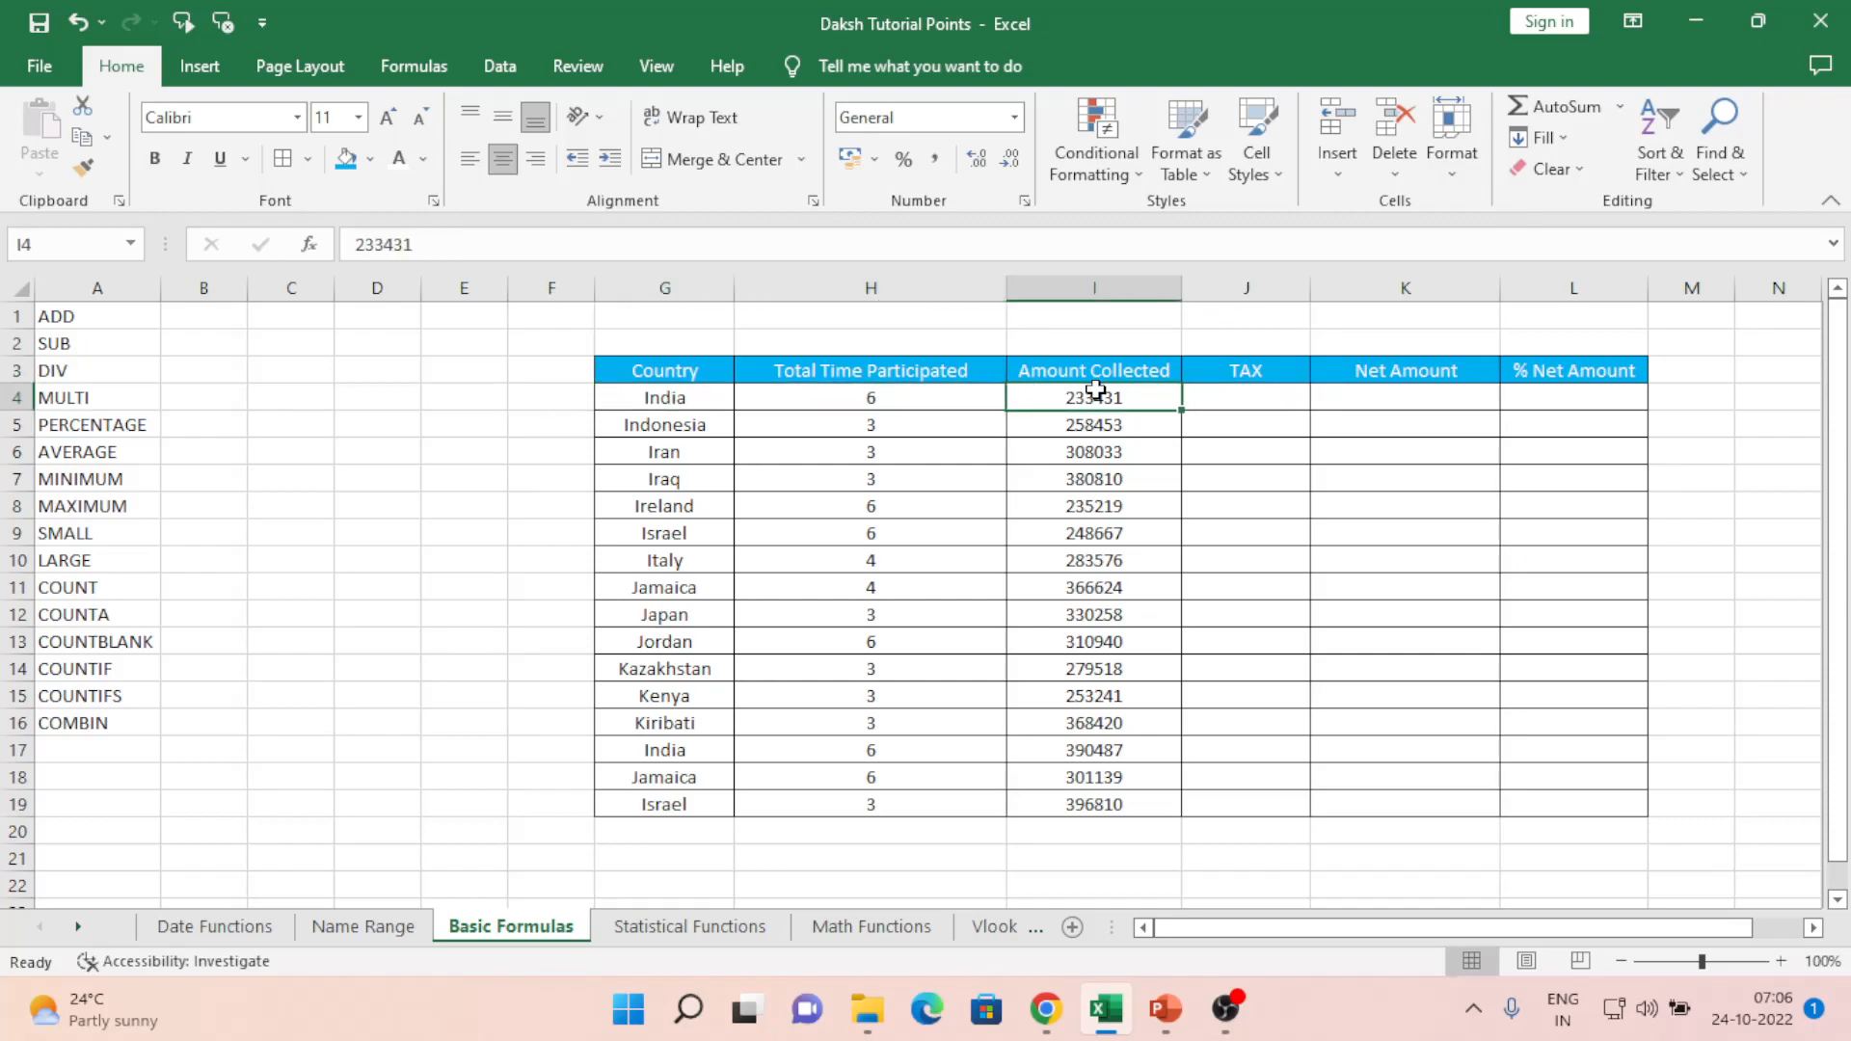
key(Right)
key(Right)
key(Right)
key(Right)
key(Left)
key(Left)
key(Left)
key(Left)
key(Left)
key(Left)
key(Right)
key(Right)
key(Right)
key(Left)
- Check the extent of the Amount Collected column, then return to J4
key(ctrl+Down)
key(ctrl+Up)
key(Down)
key(Down)
key(Down)
key(Down)
key(Down)
key(Down)
key(Down)
key(Down)
key(Down)
key(Down)
key(Down)
key(Down)
key(Down)
key(Down)
key(Down)
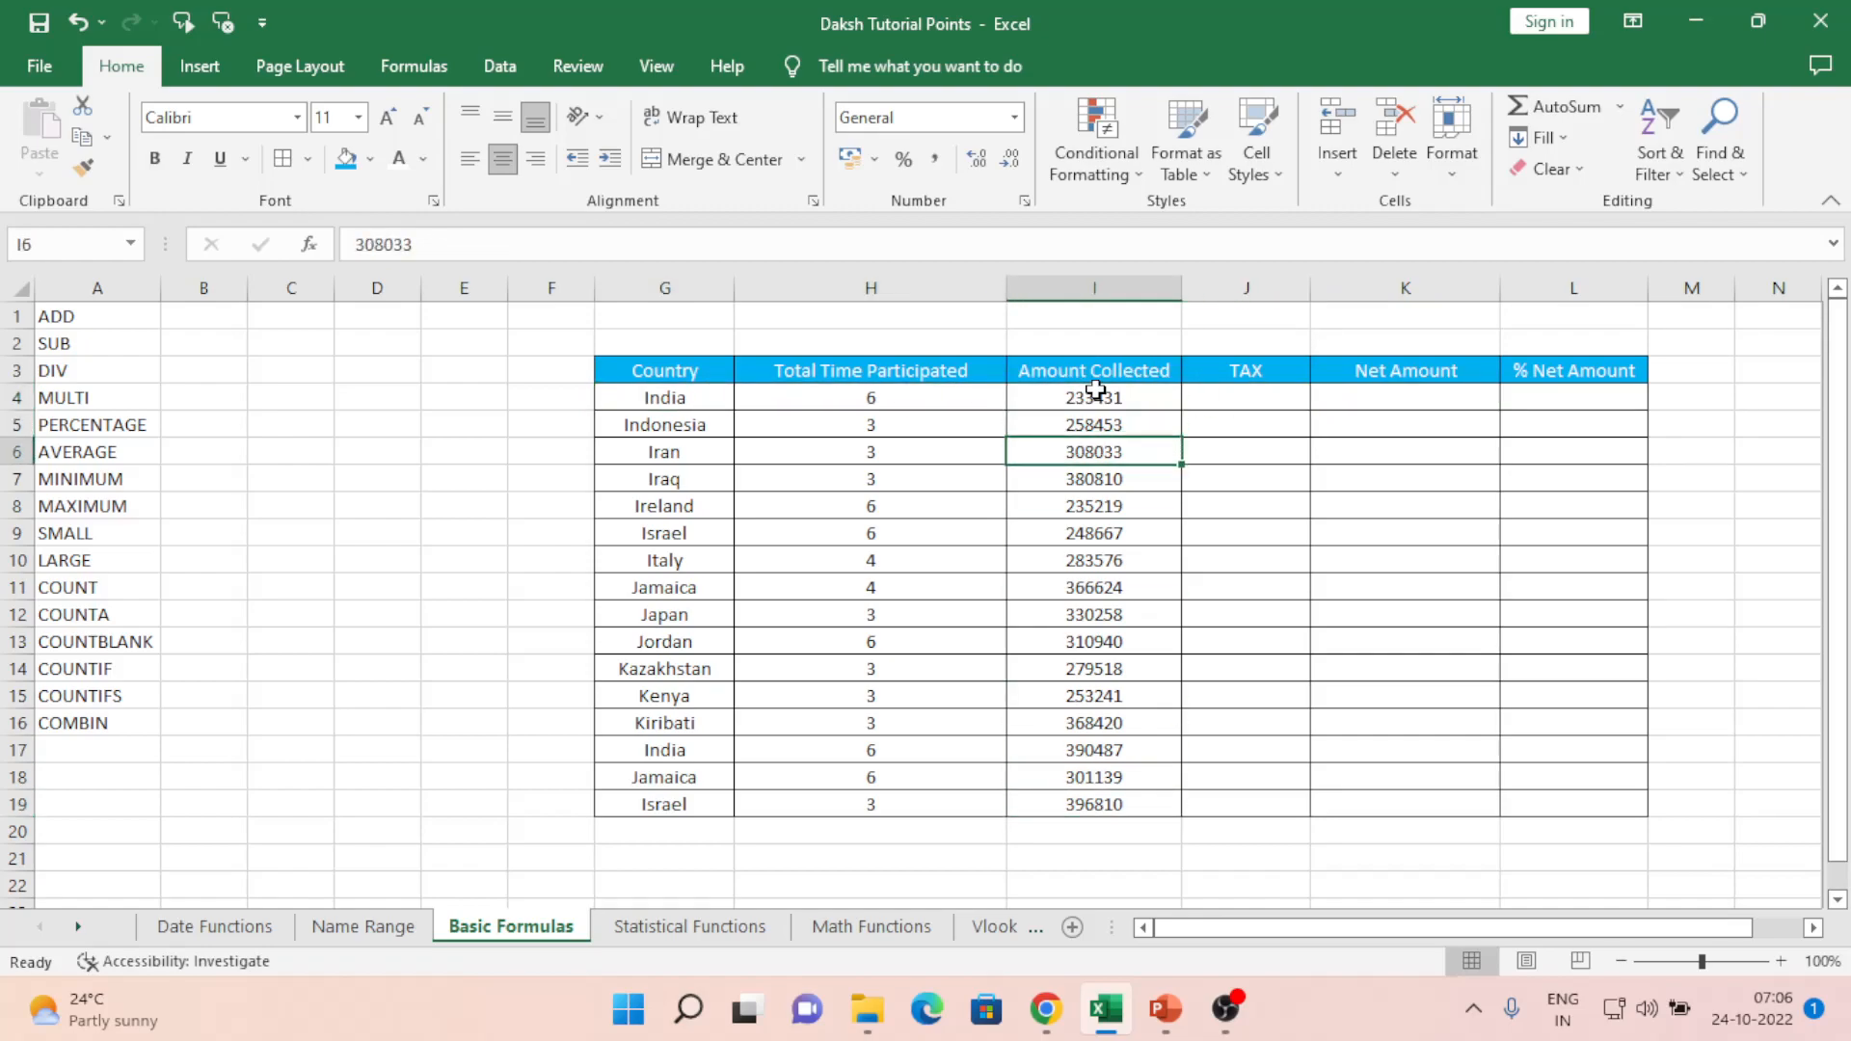
key(Down)
key(Down)
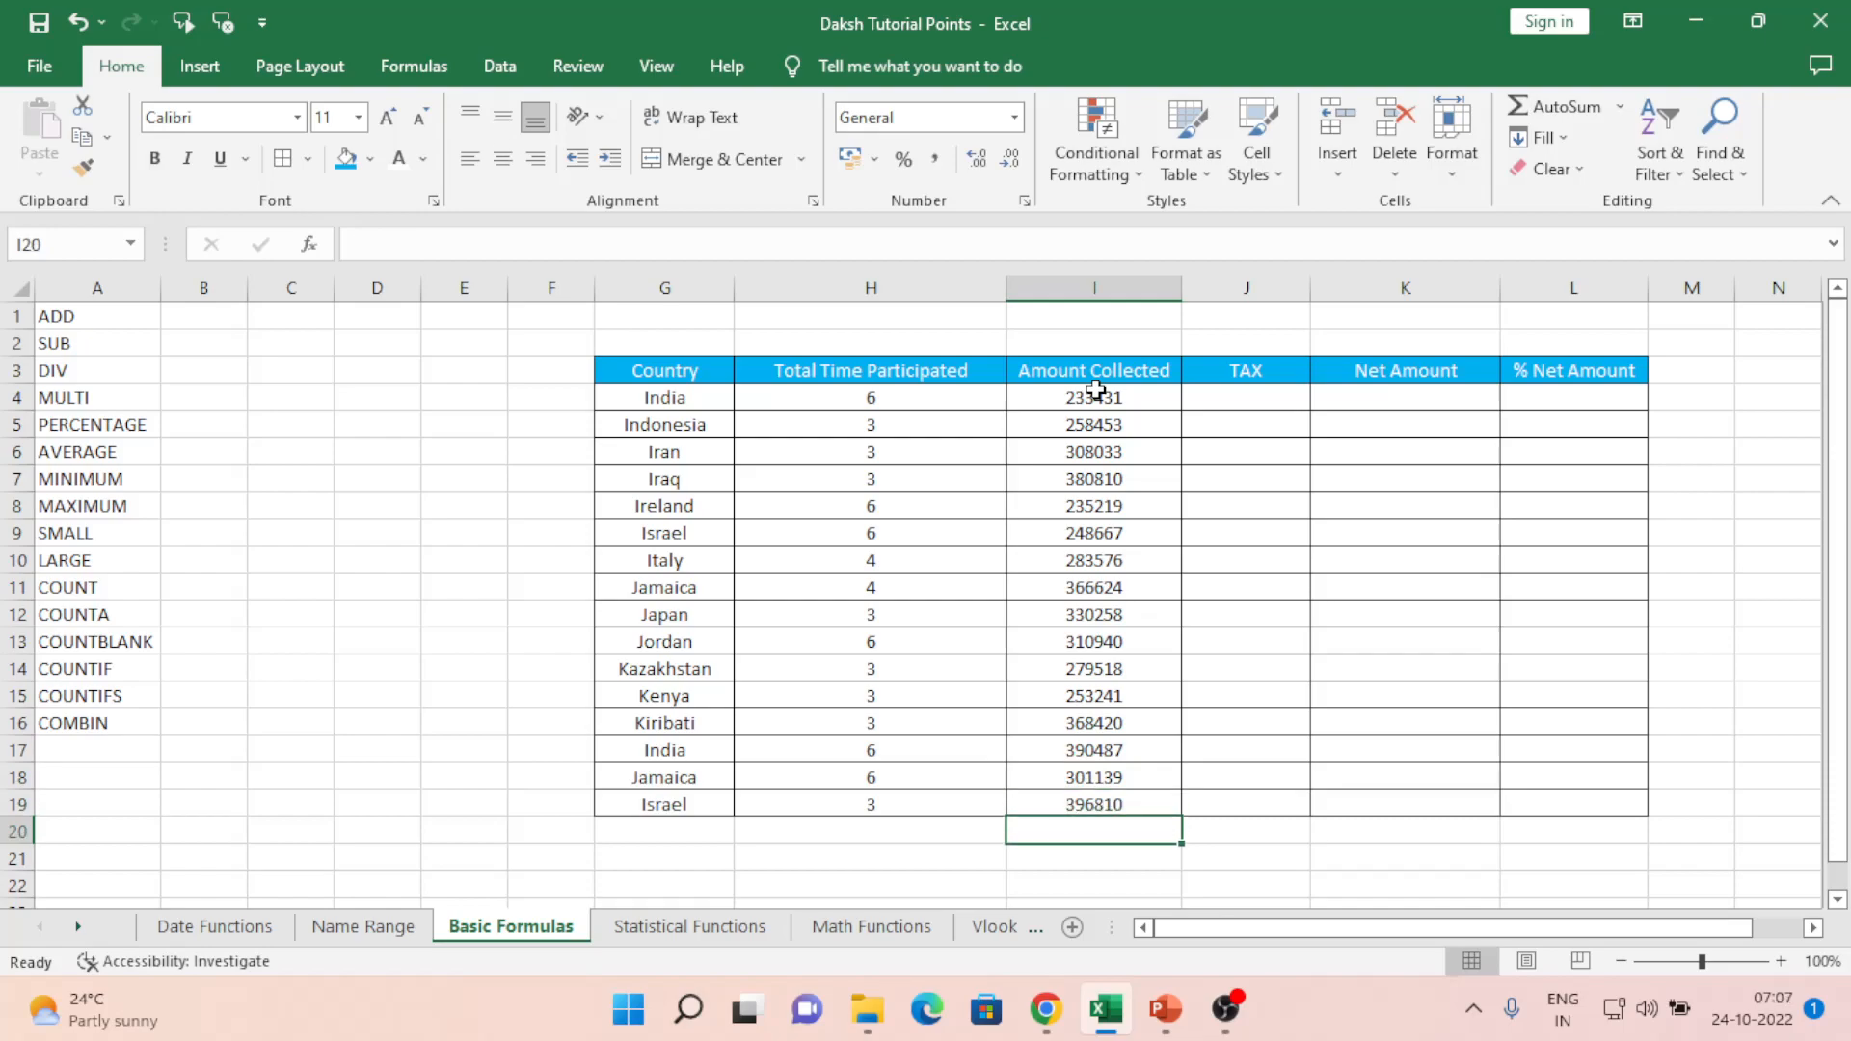
key(ctrl+Up)
key(ctrl+Up)
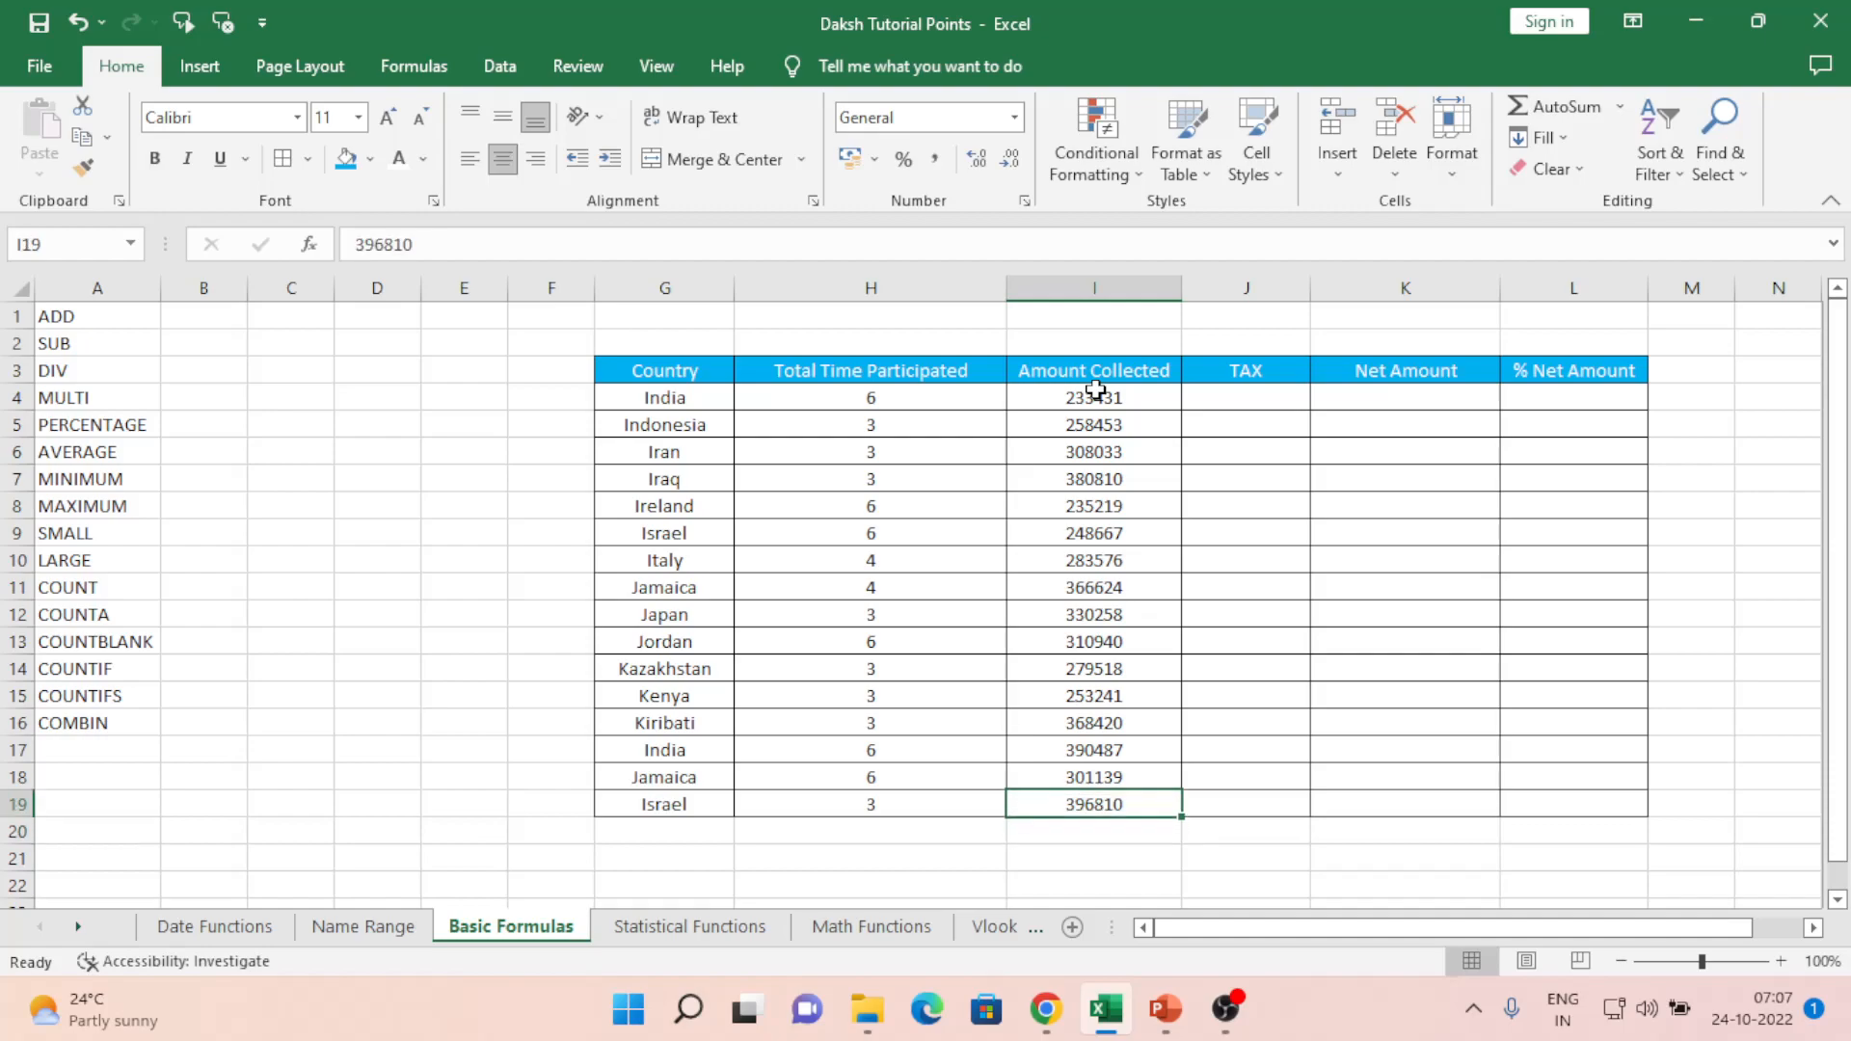
key(Down)
key(Right)
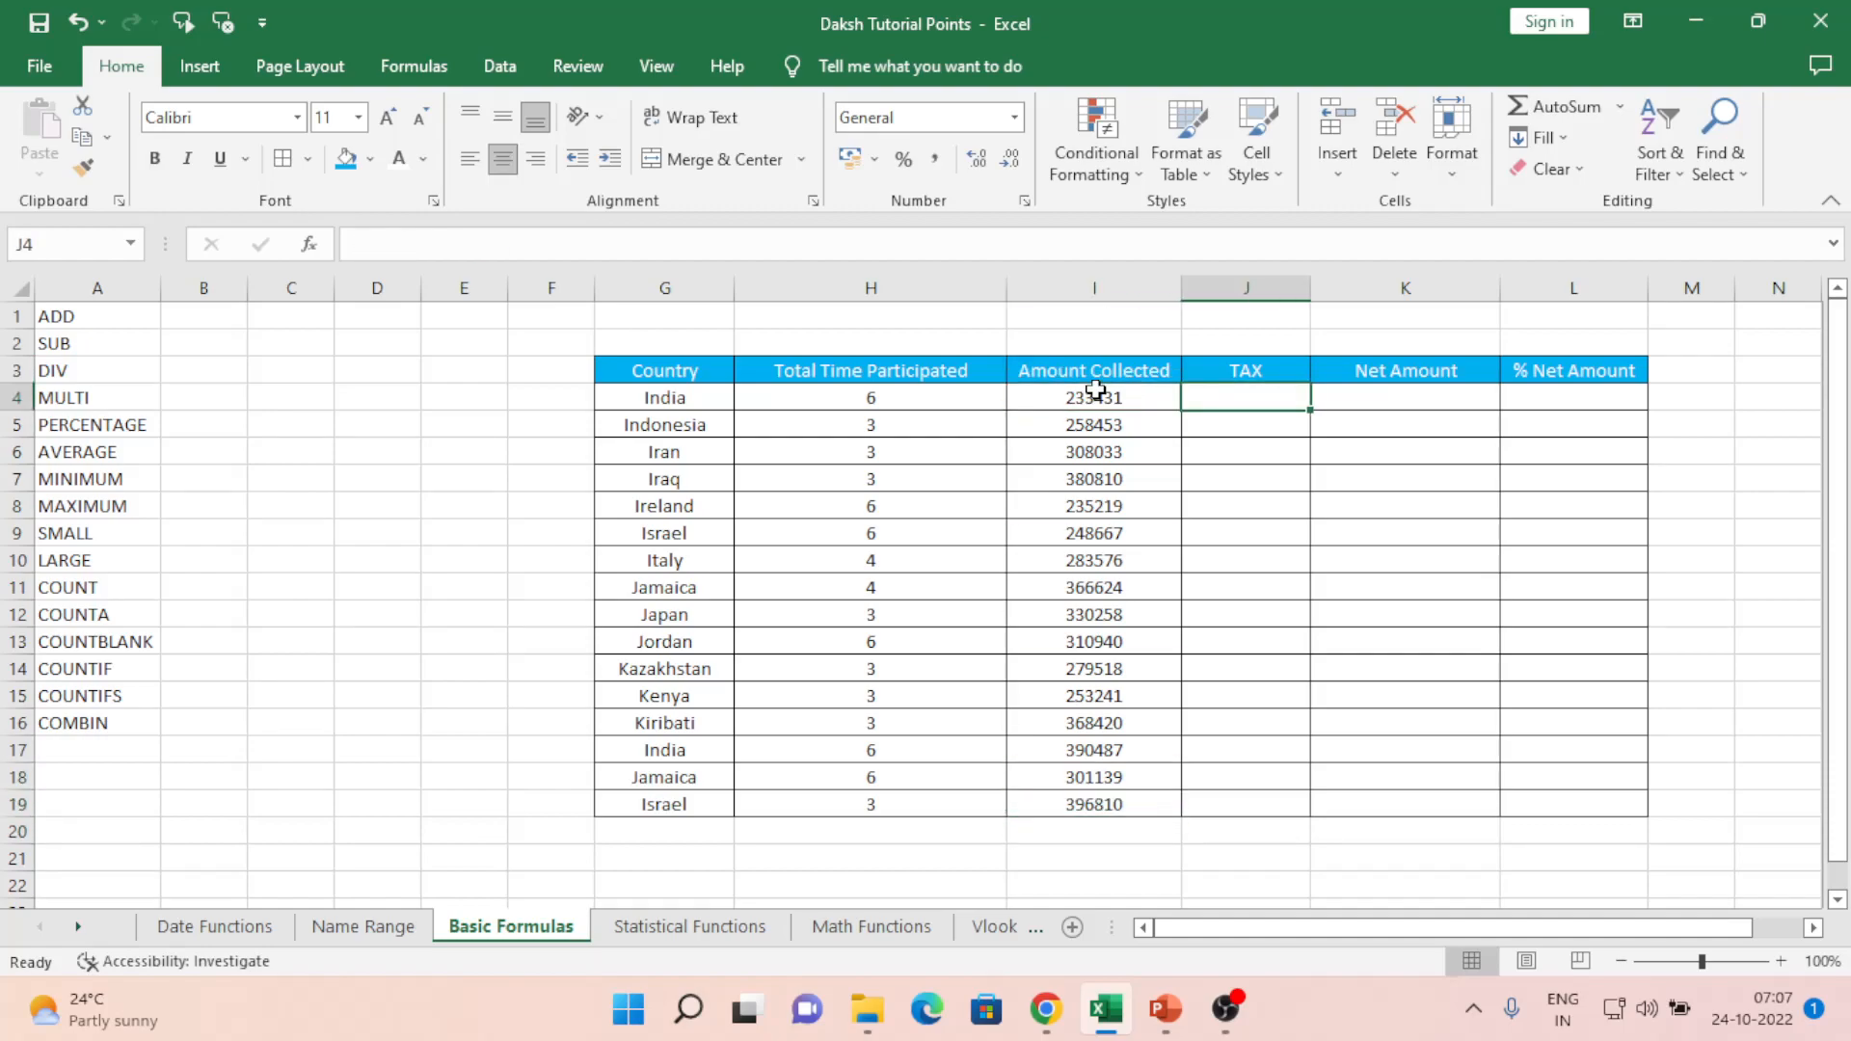
- Abandon an =I4 start and test a simple =40+50 calculation in J4
text(=)
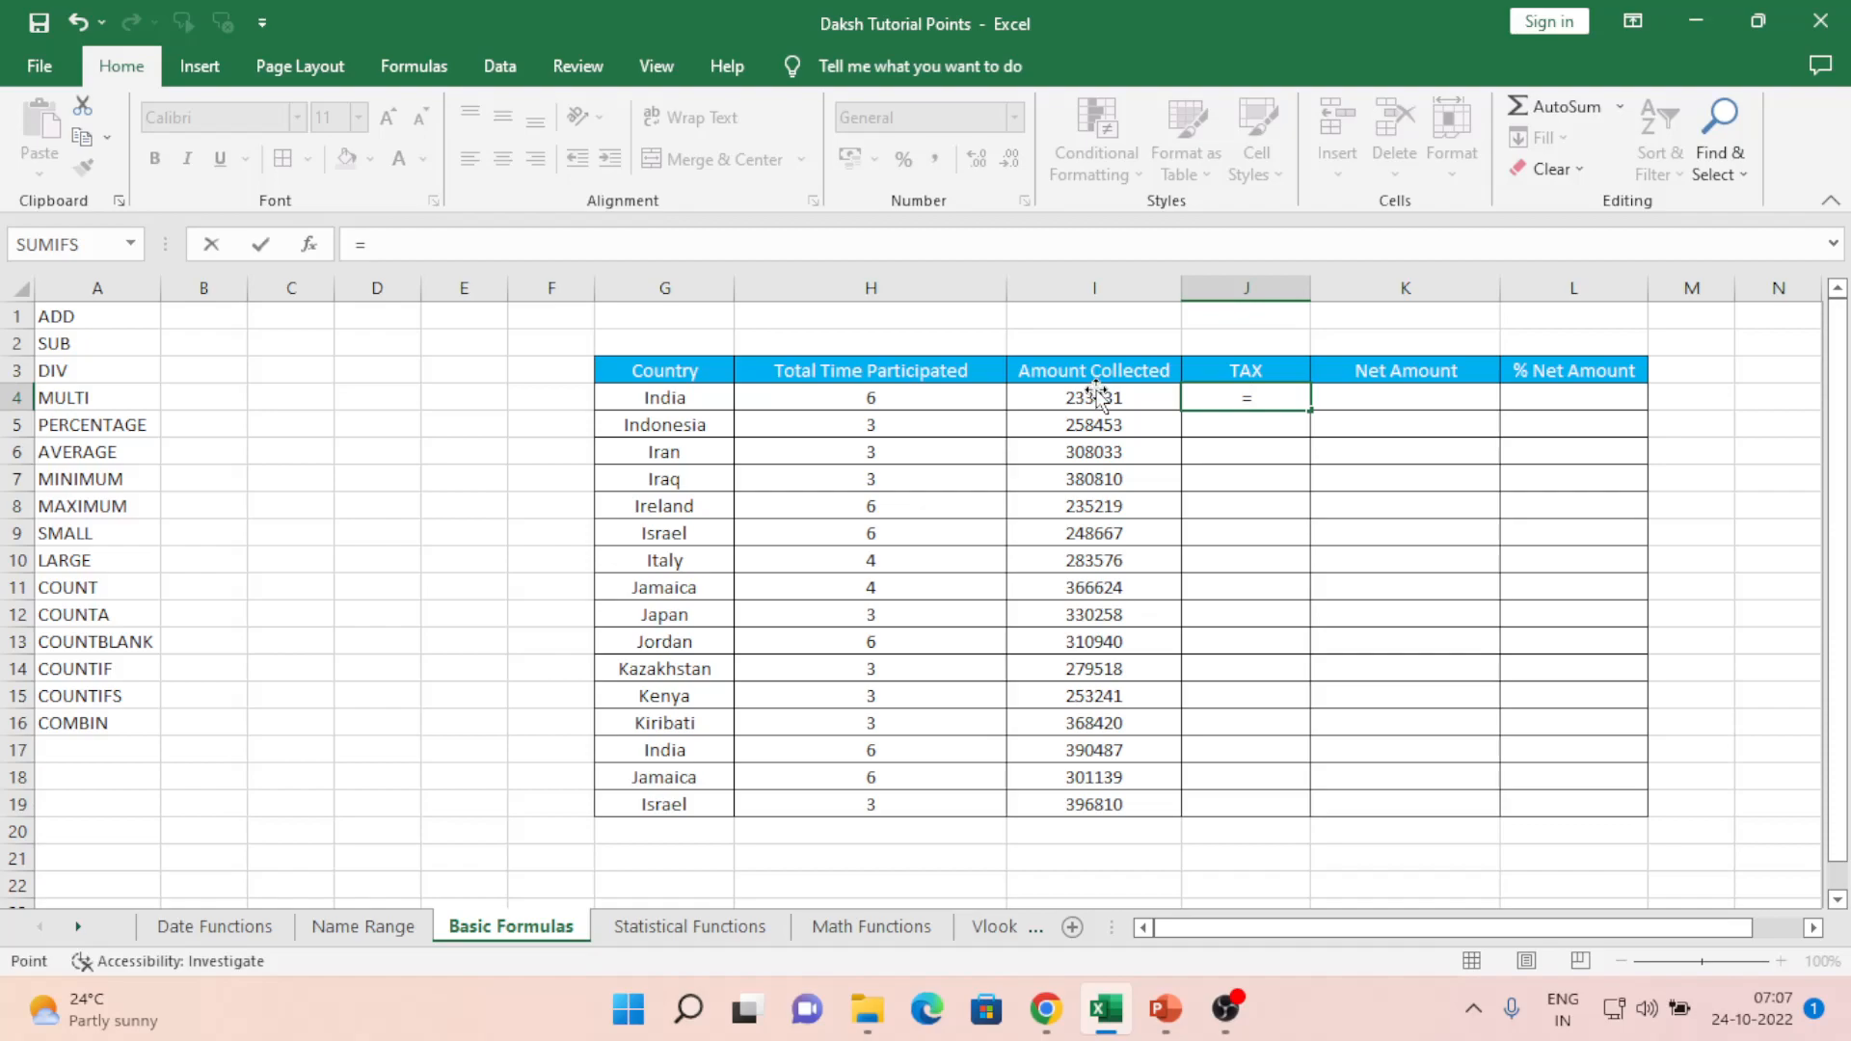
click(1096, 390)
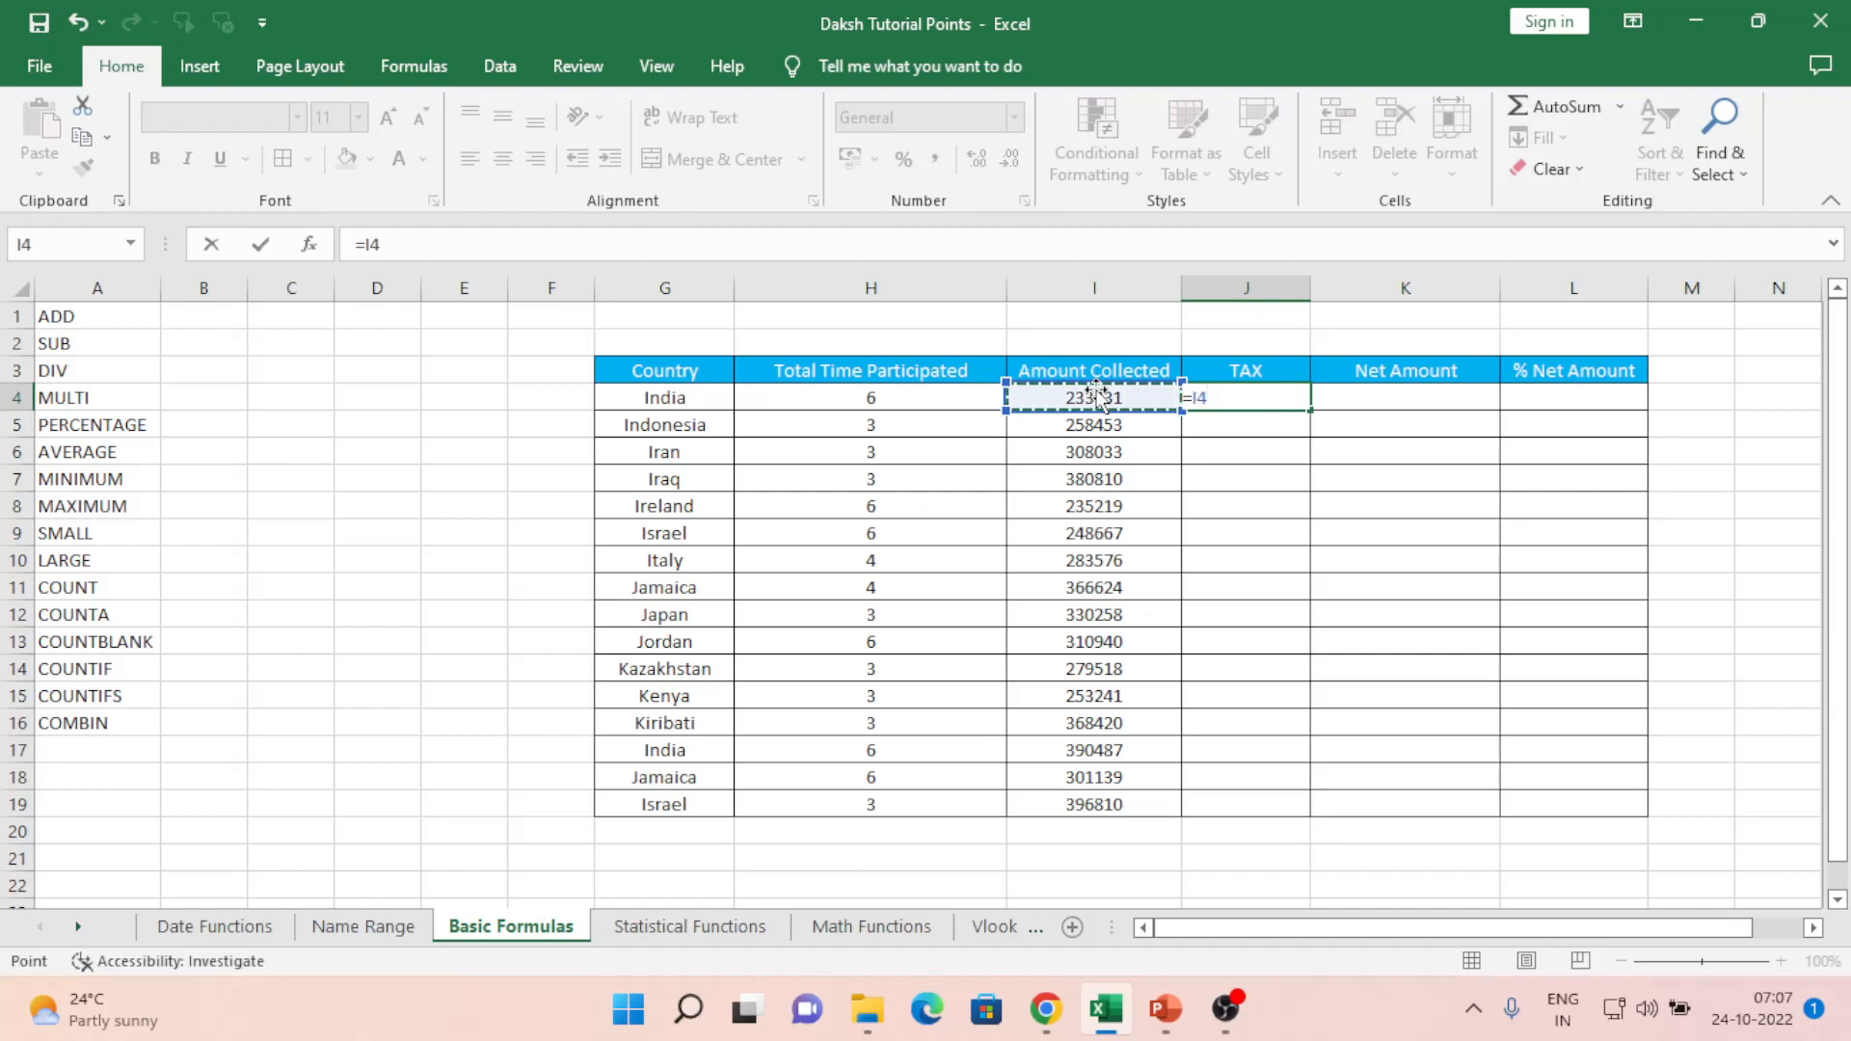
key(Escape)
text(=)
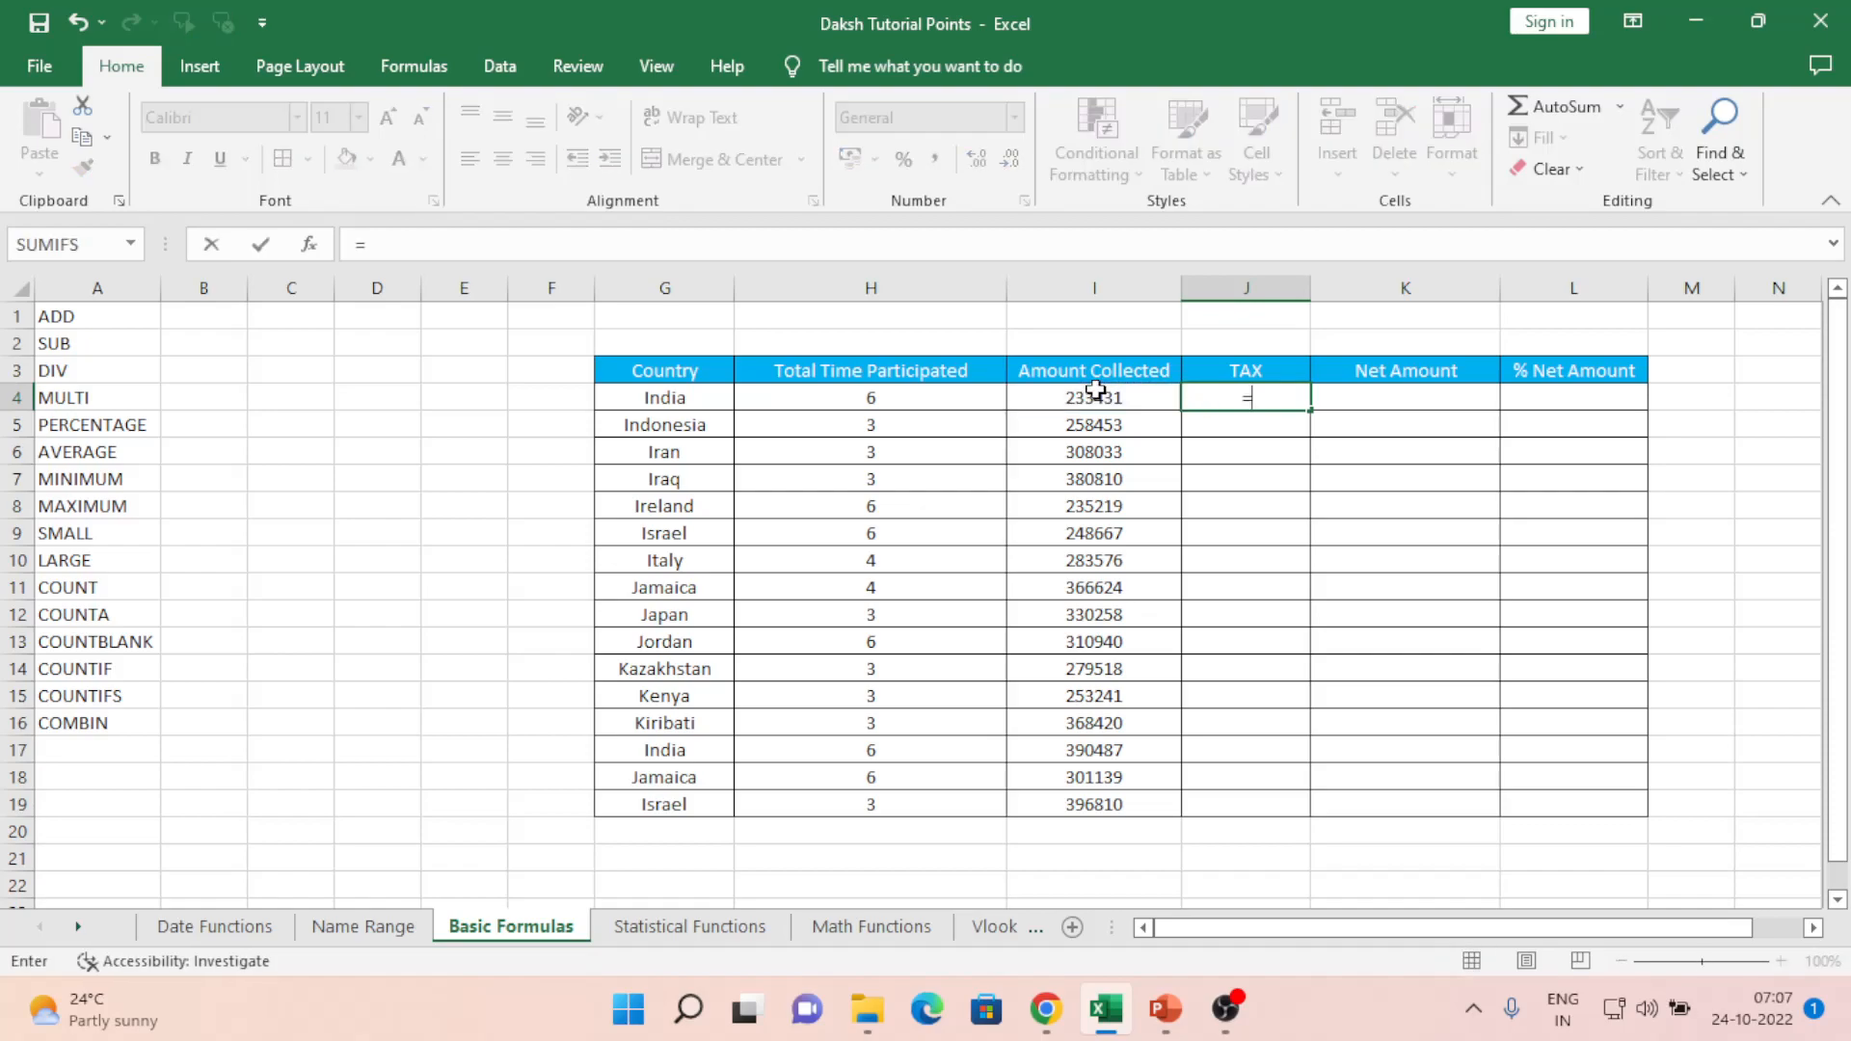
text(40+50)
key(Return)
key(Up)
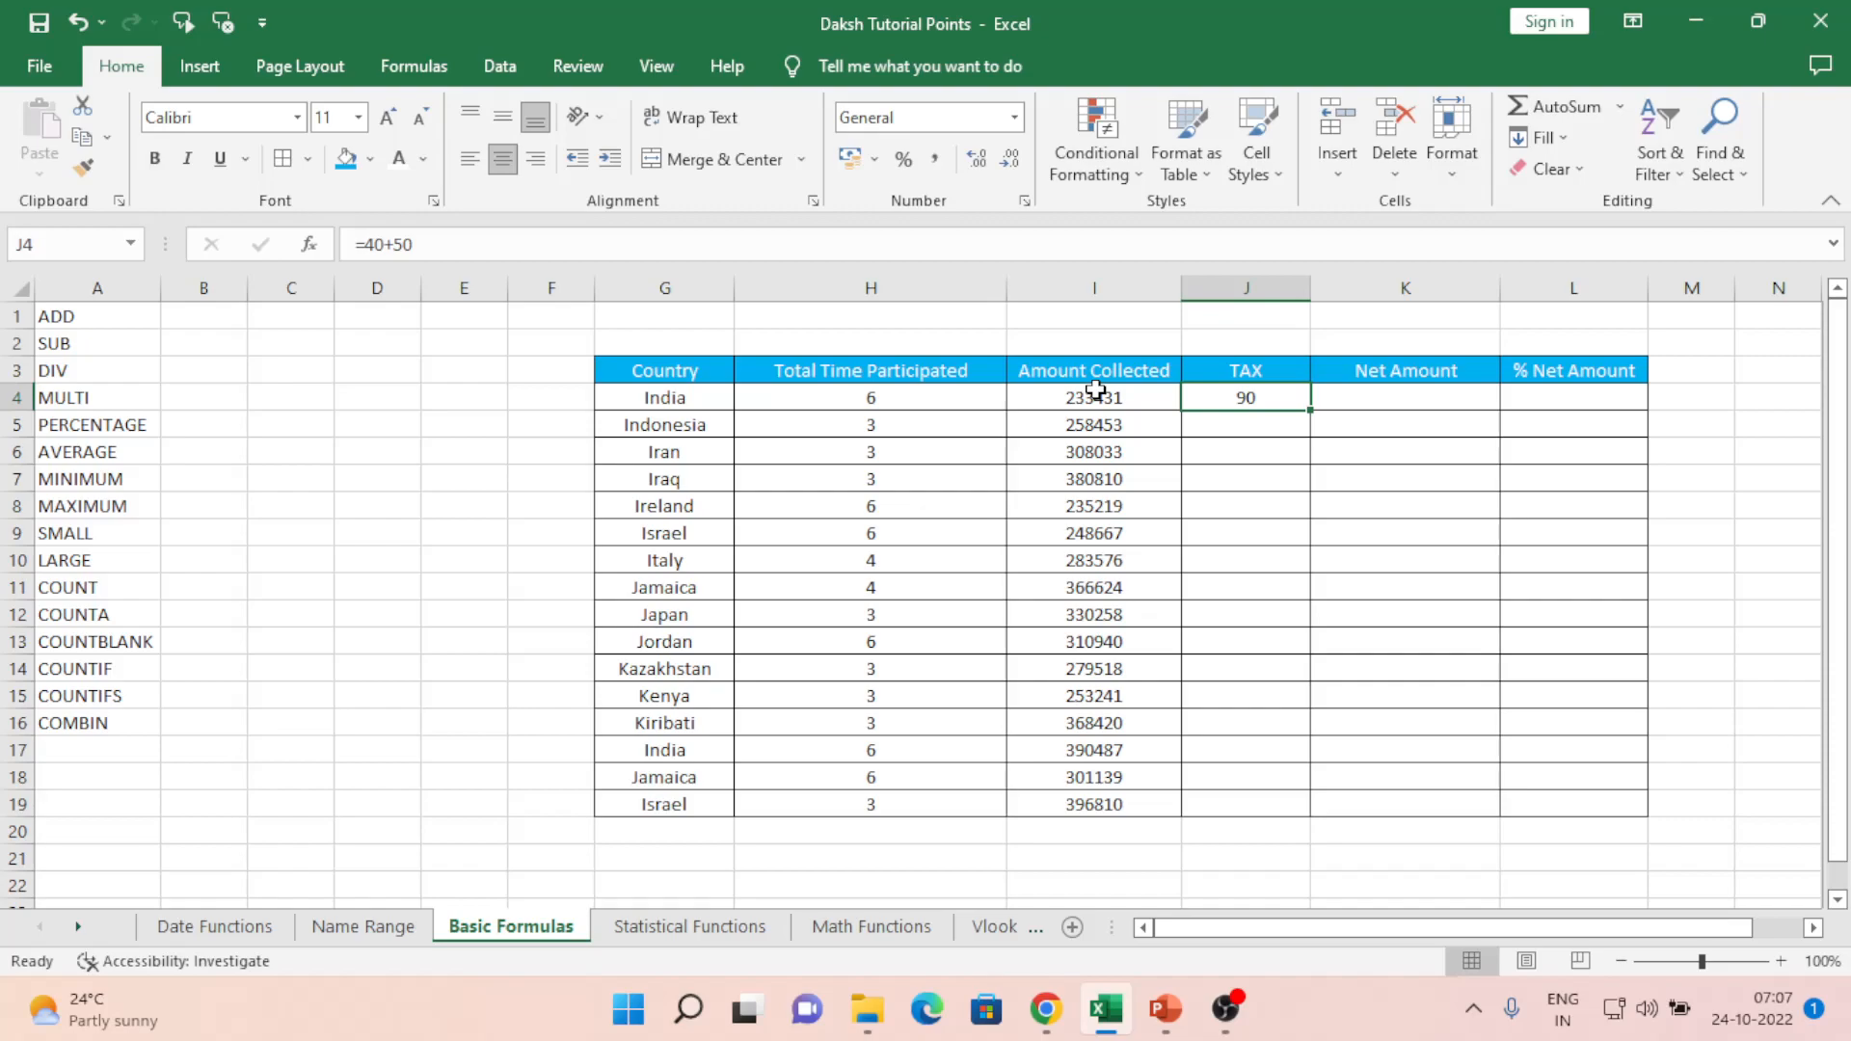
- Enter =I4+I5 in J4, adding India's and Indonesia's amounts to show 491884
text(=)
click(1096, 390)
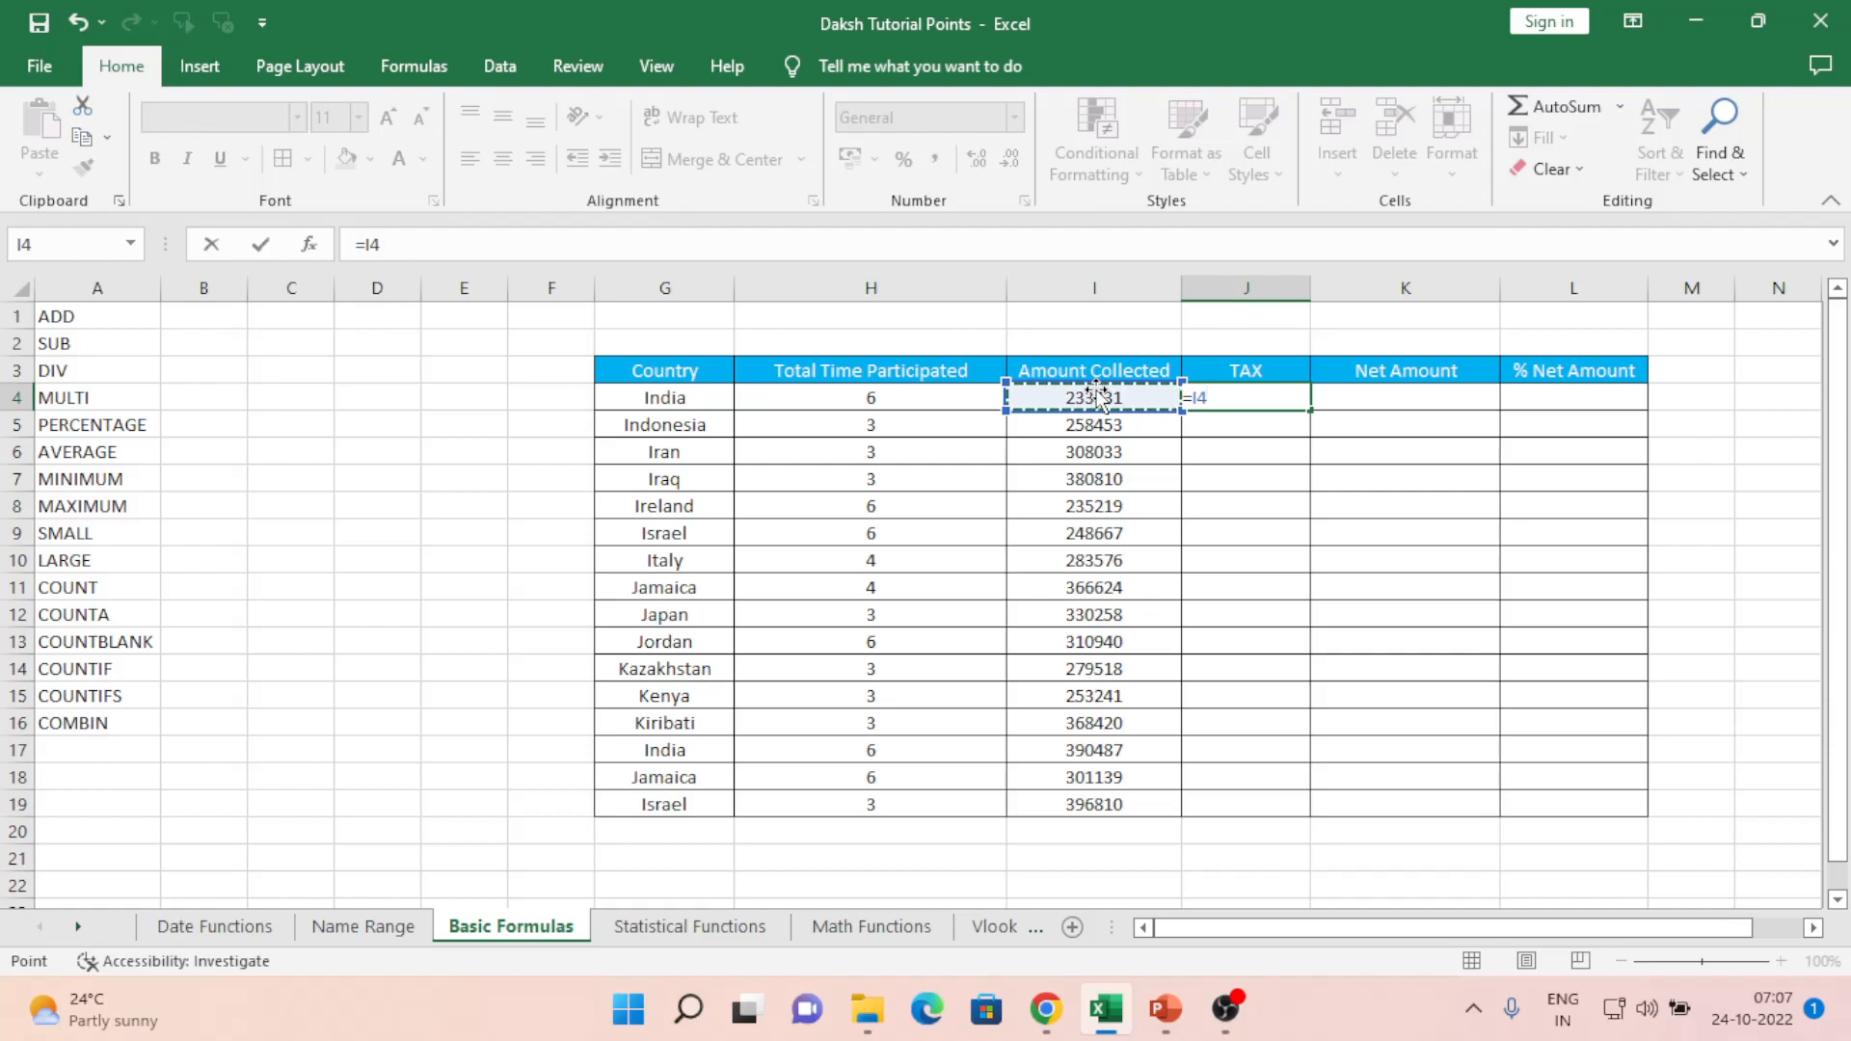
text(+)
key(Left)
key(Left)
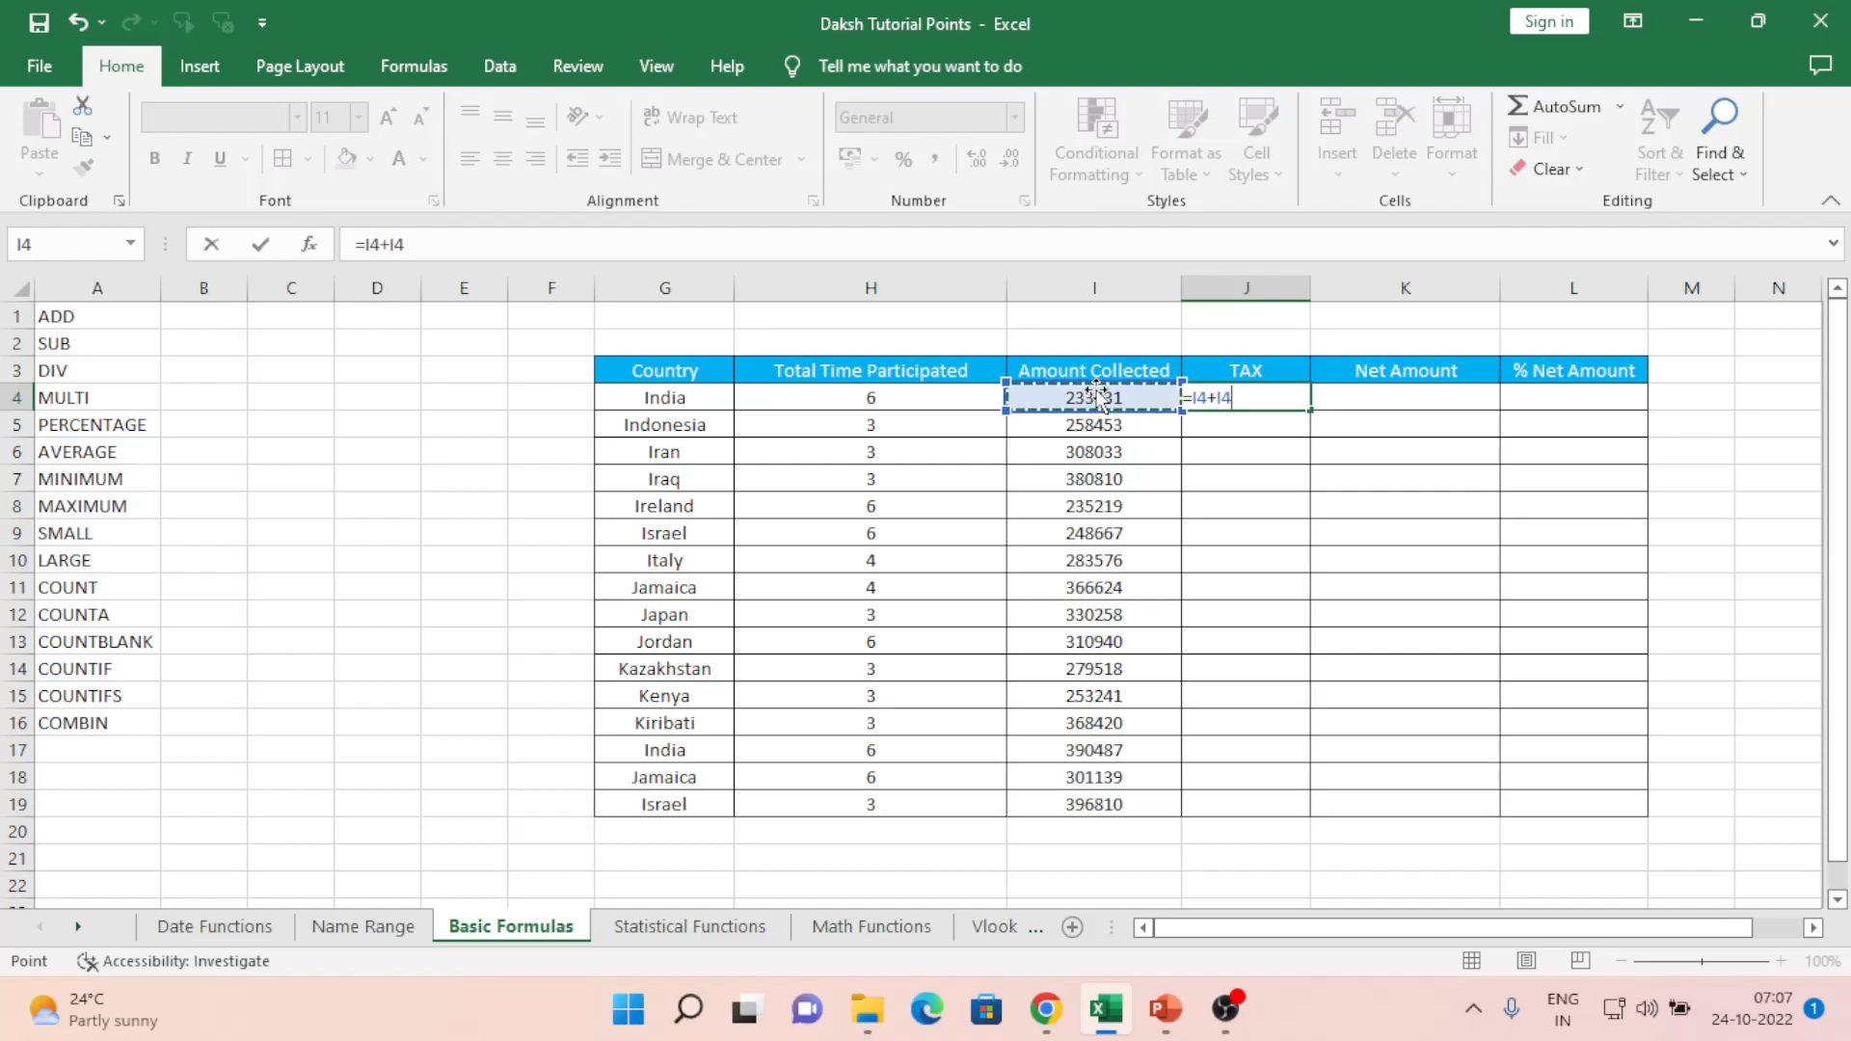
key(Down)
key(Right)
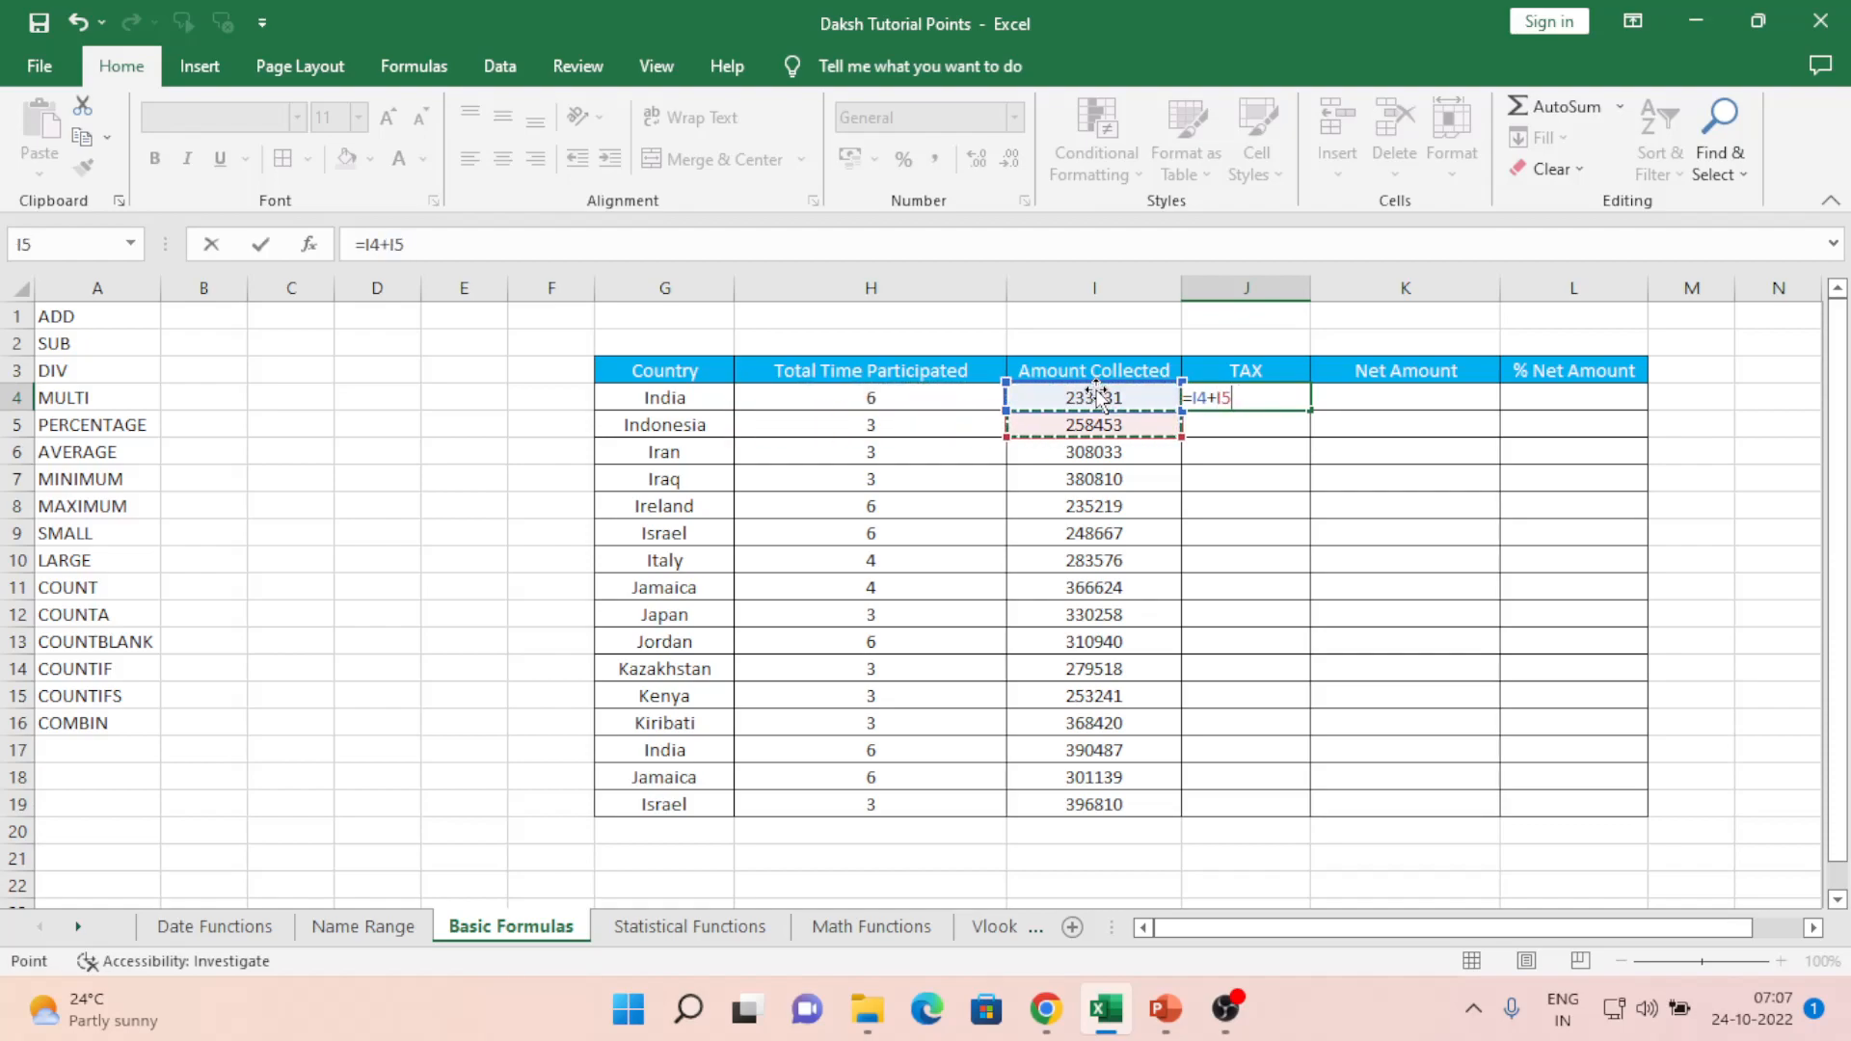
key(ctrl+Return)
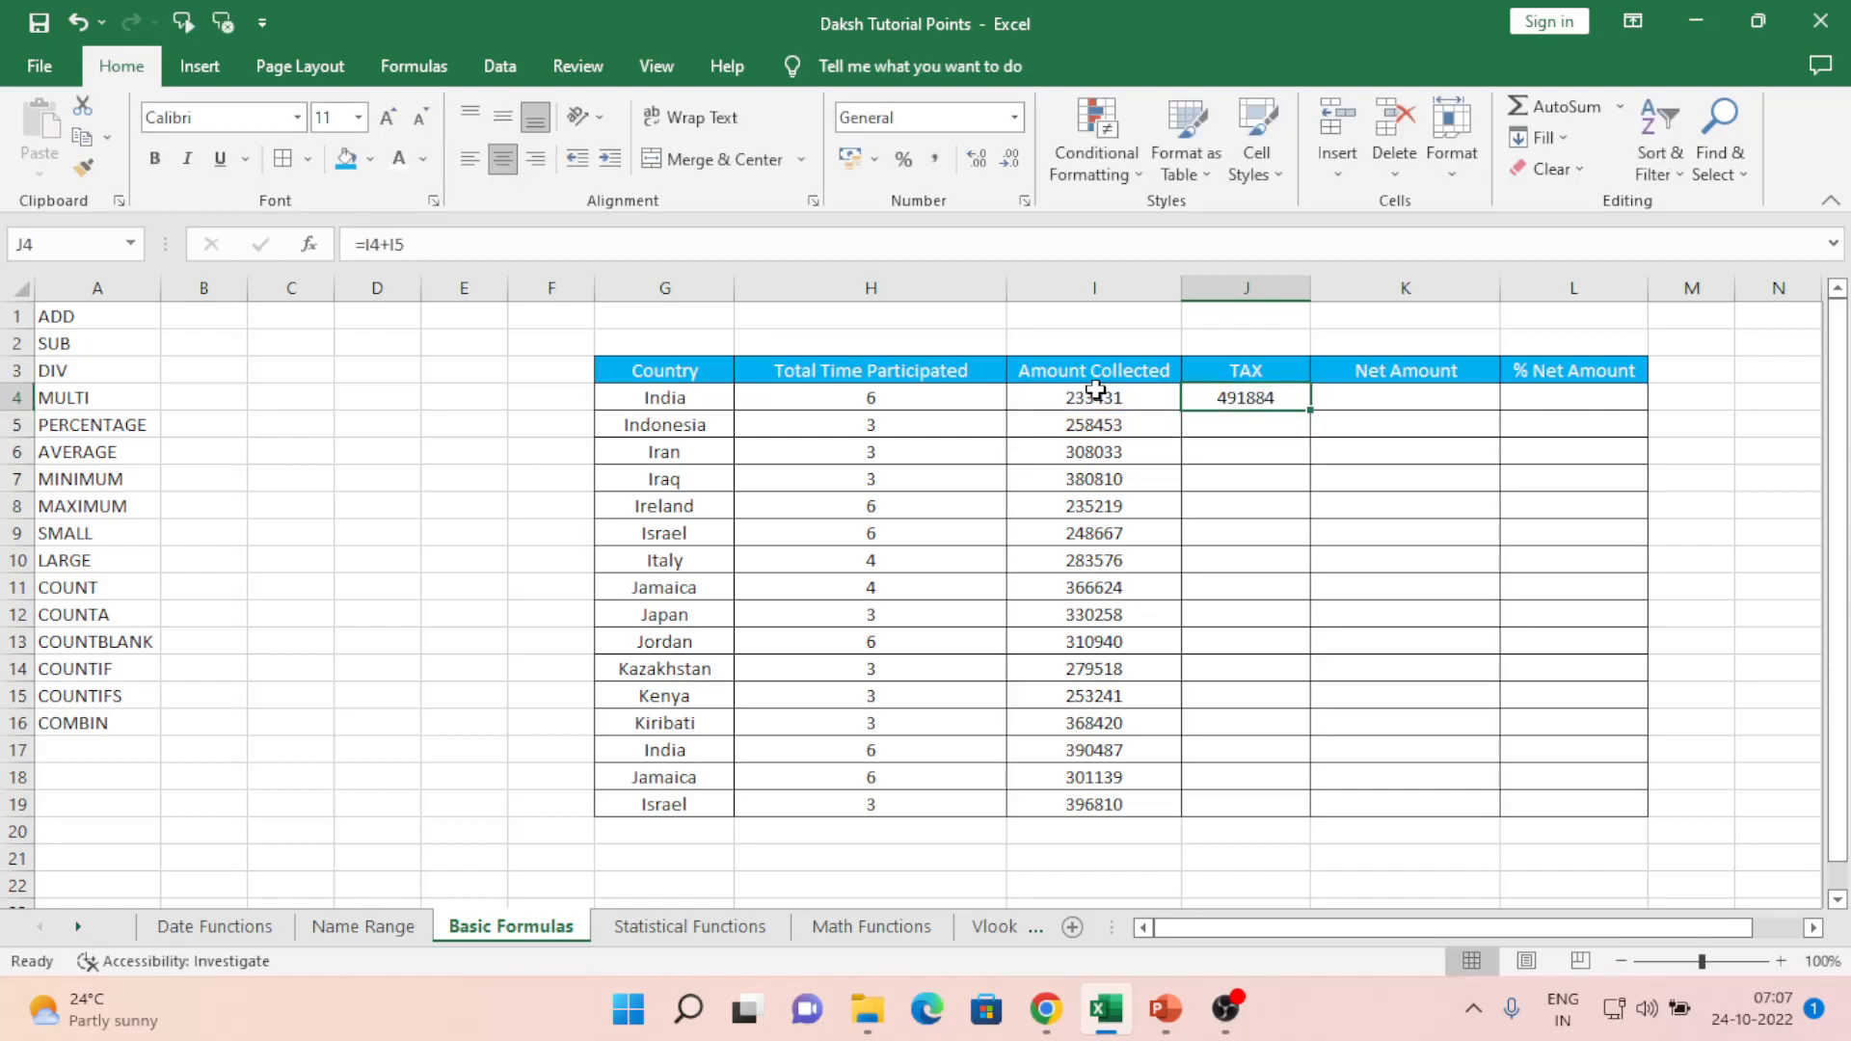
click(1075, 397)
- Enter =SUM(I4:I19) in I20 to total the Amount Collected column
drag(1075, 397, 1080, 413)
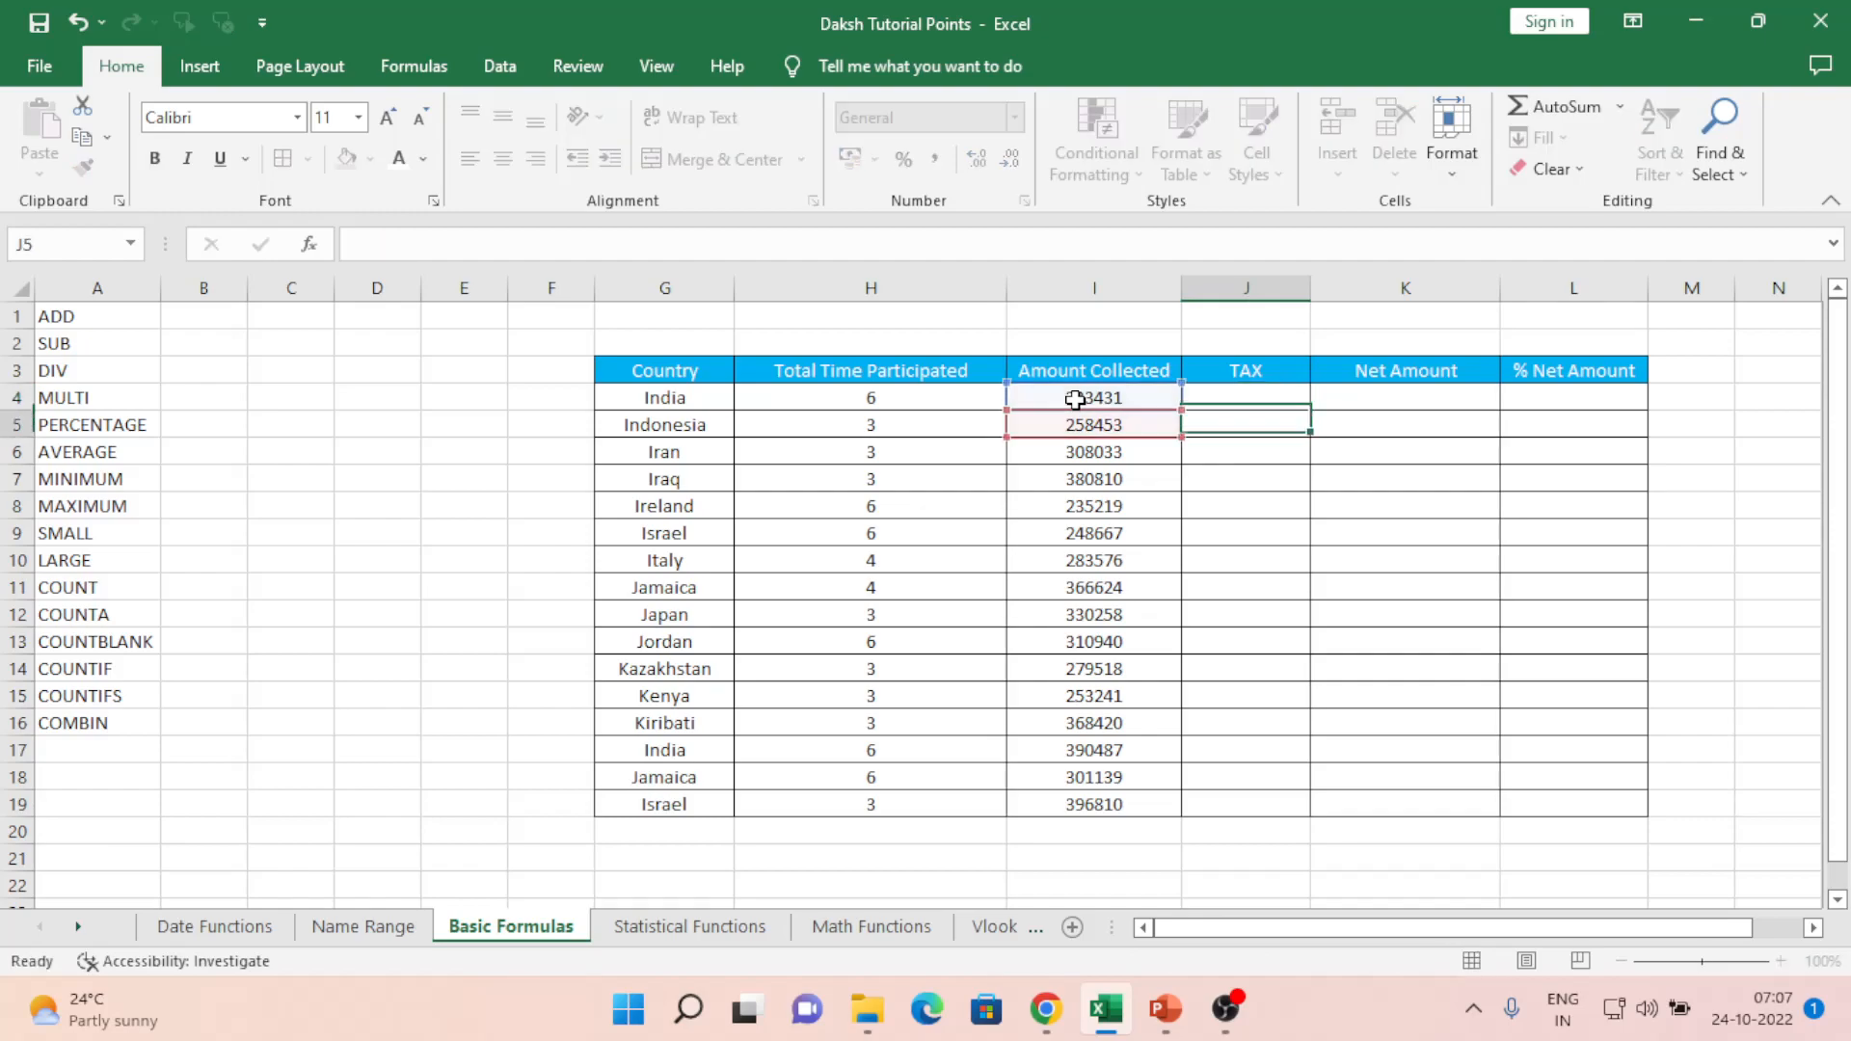
click(1075, 398)
key(ctrl+Down)
key(Down)
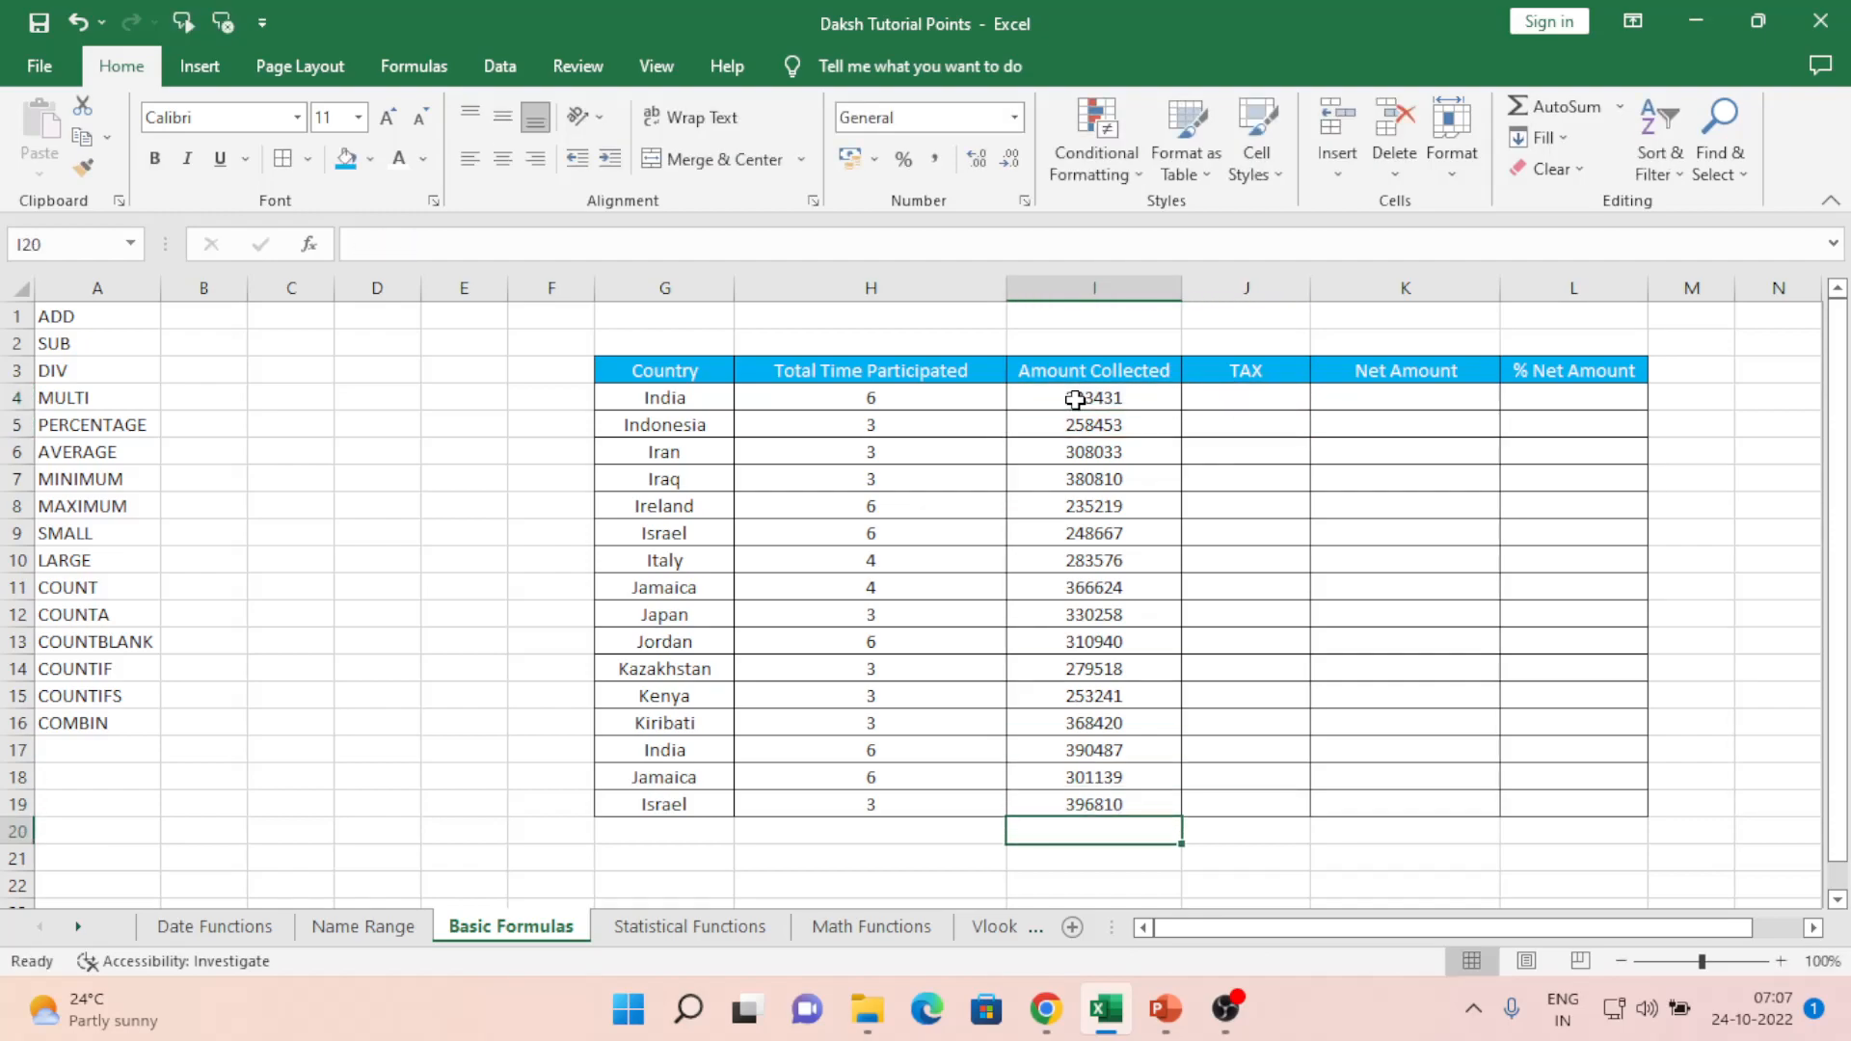
text(=)
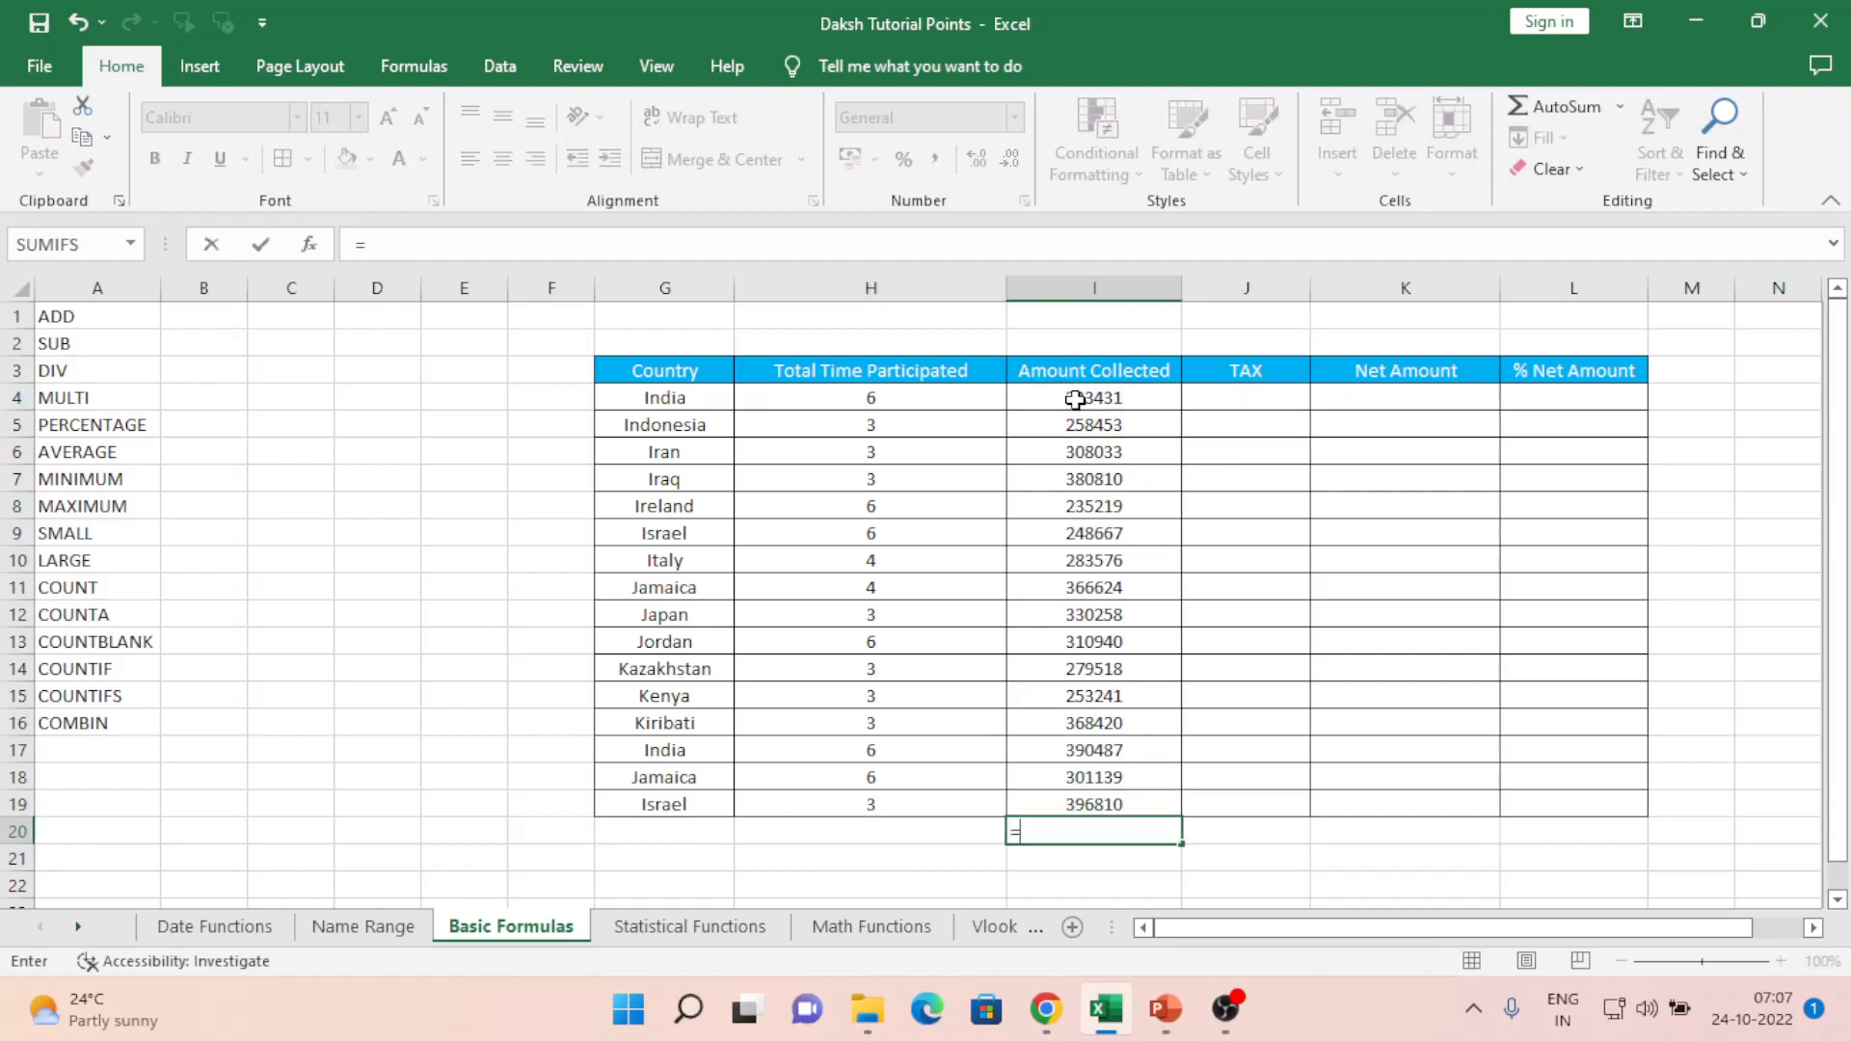
text(SUM()
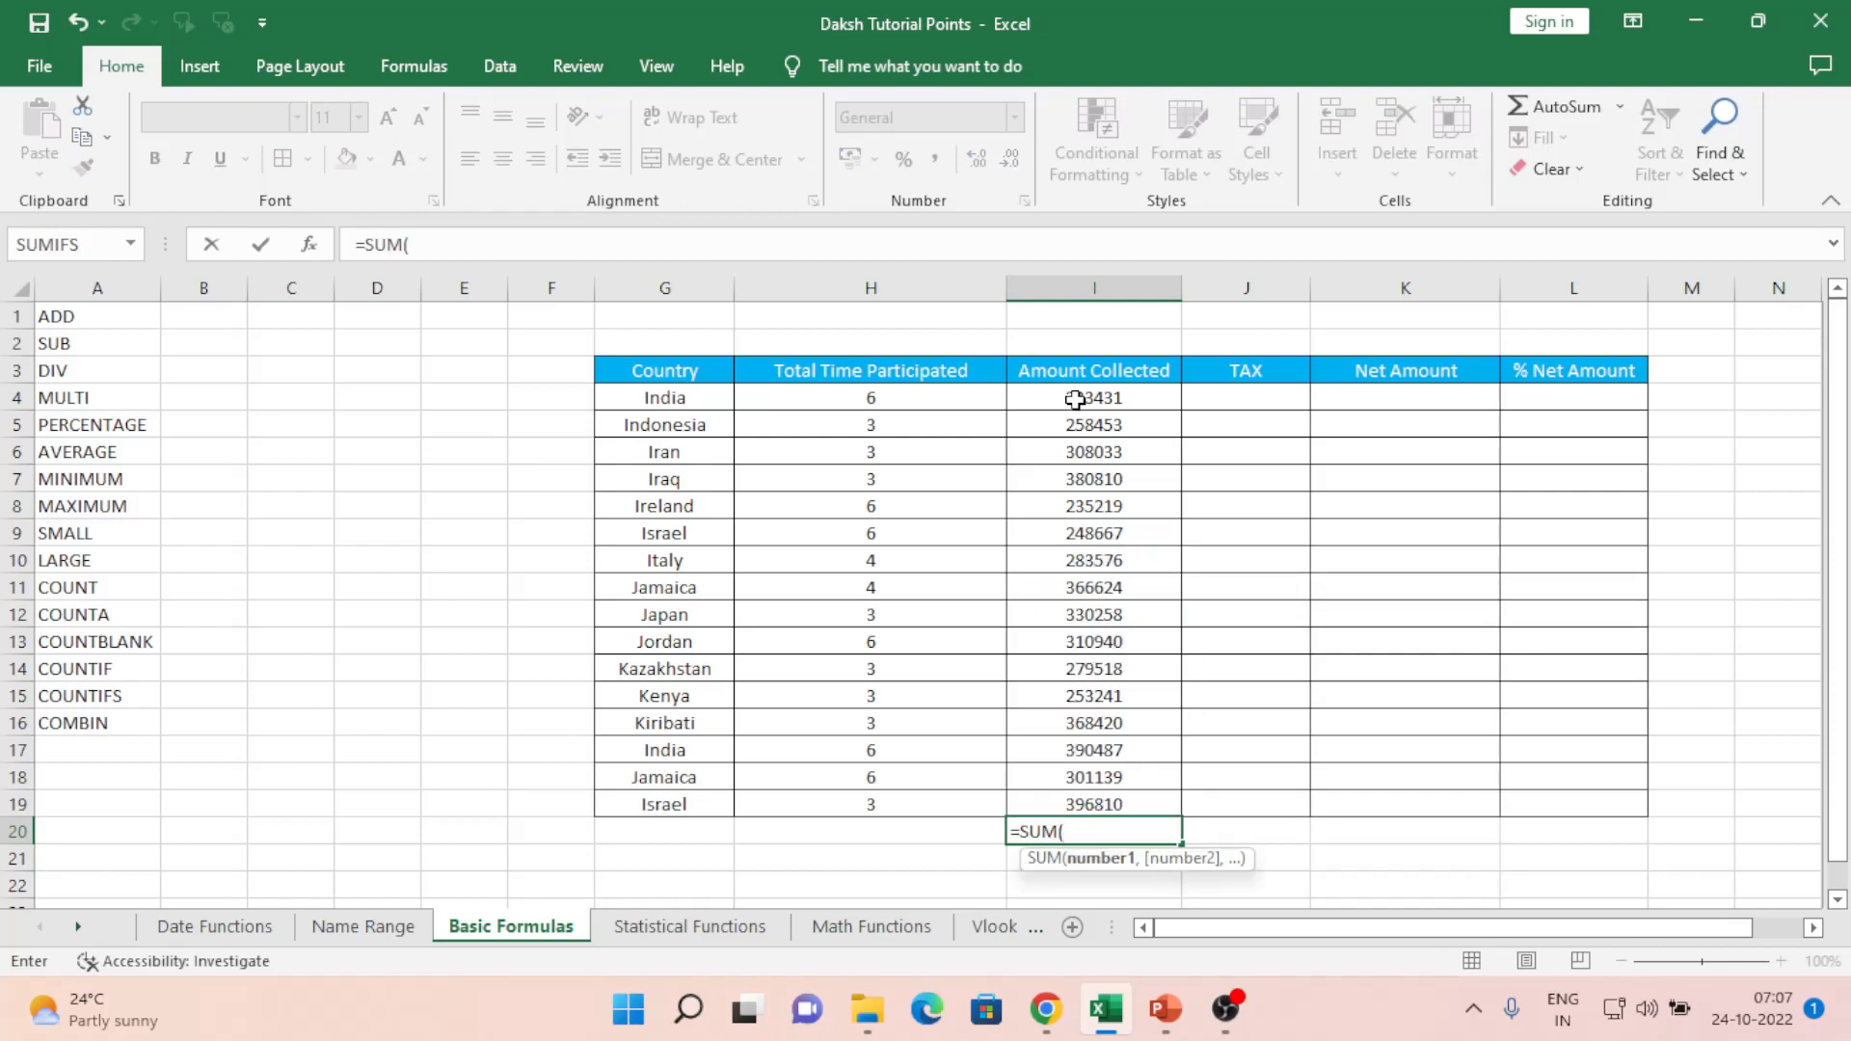
key(Up)
key(ctrl+shift+Up)
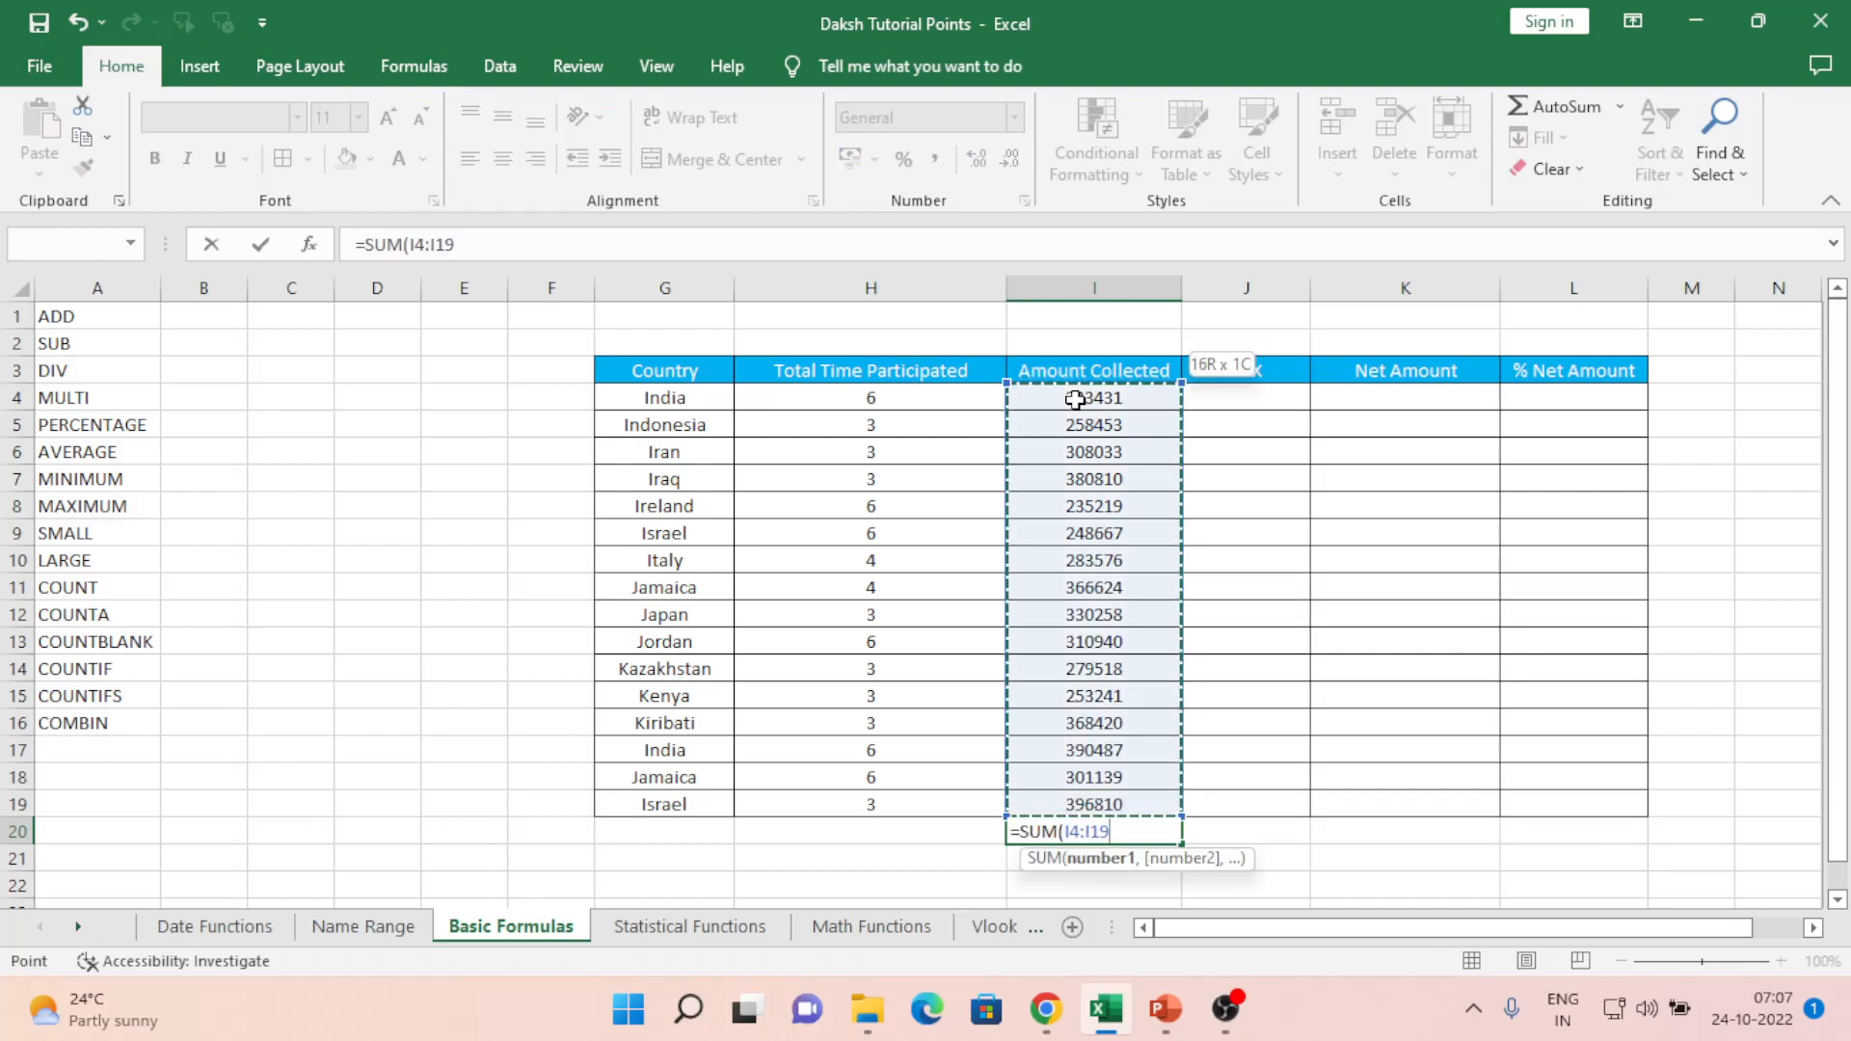
key(Return)
- Reopen the I20 total formula to check it, leaving it unchanged
key(Up)
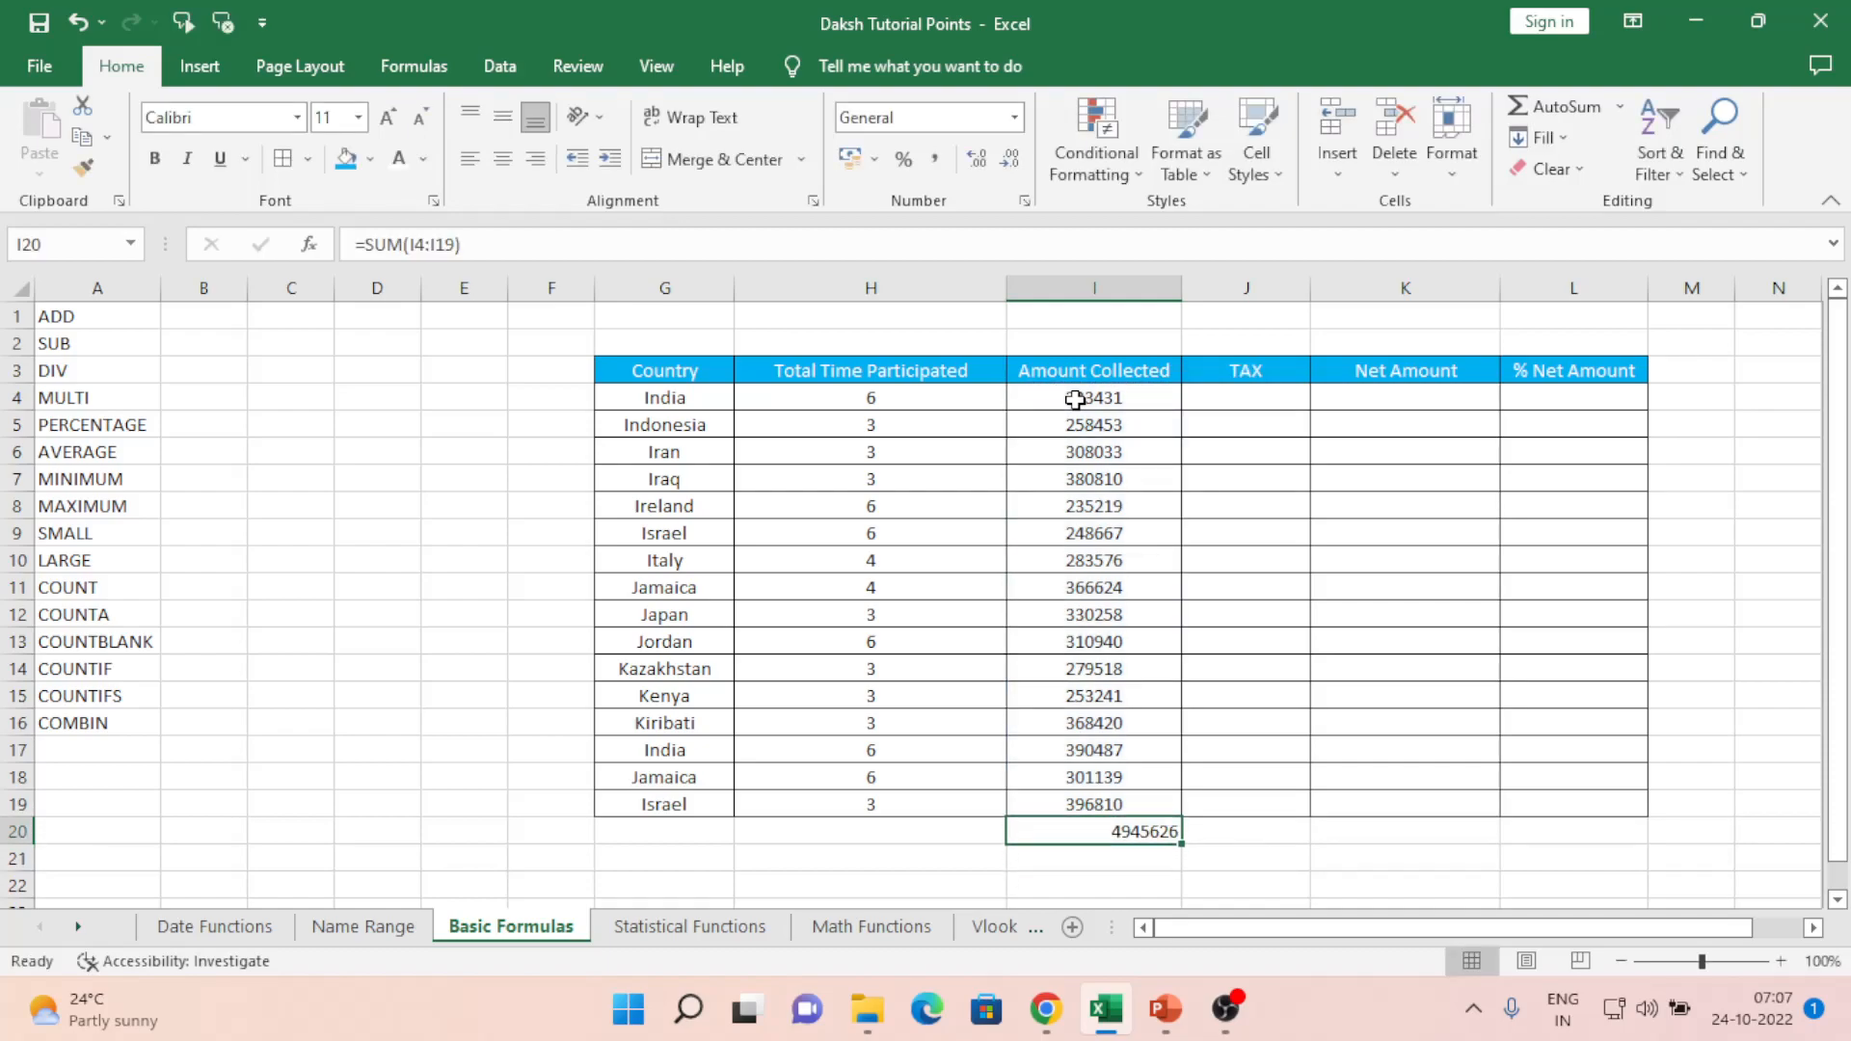
key(F2)
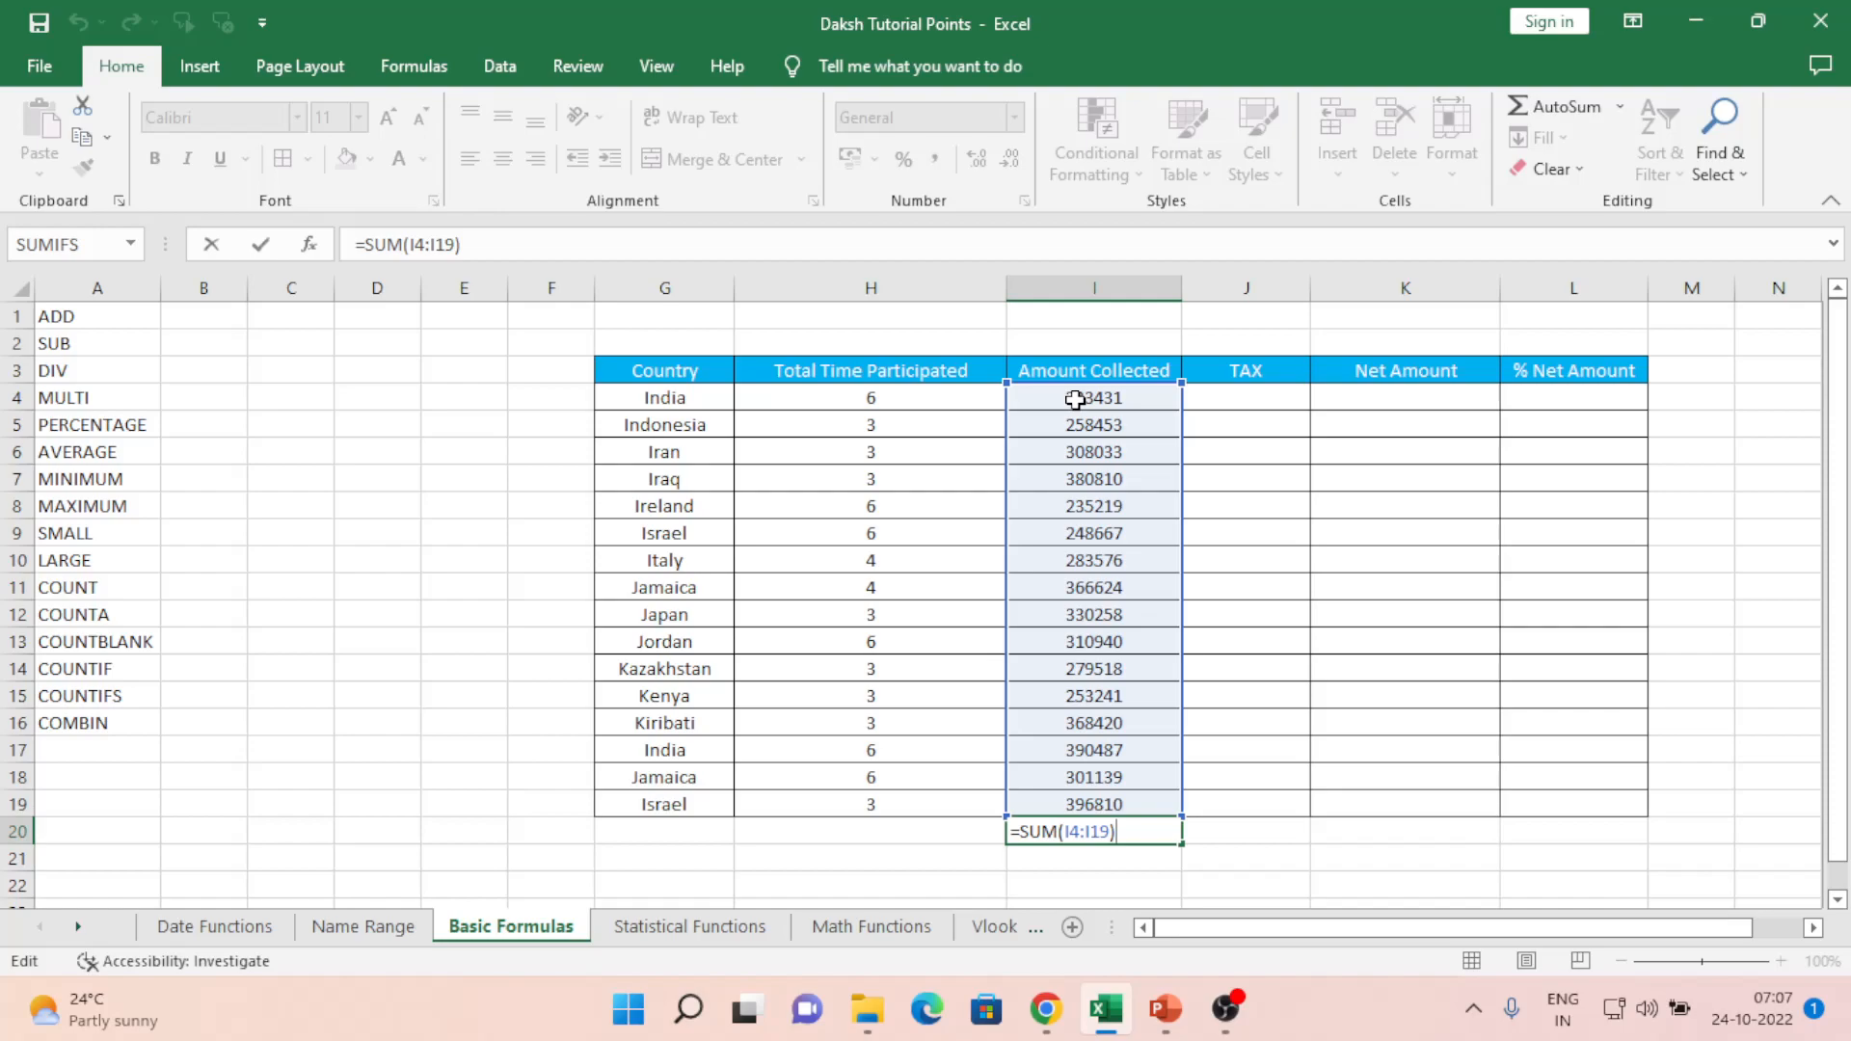
key(ctrl+Return)
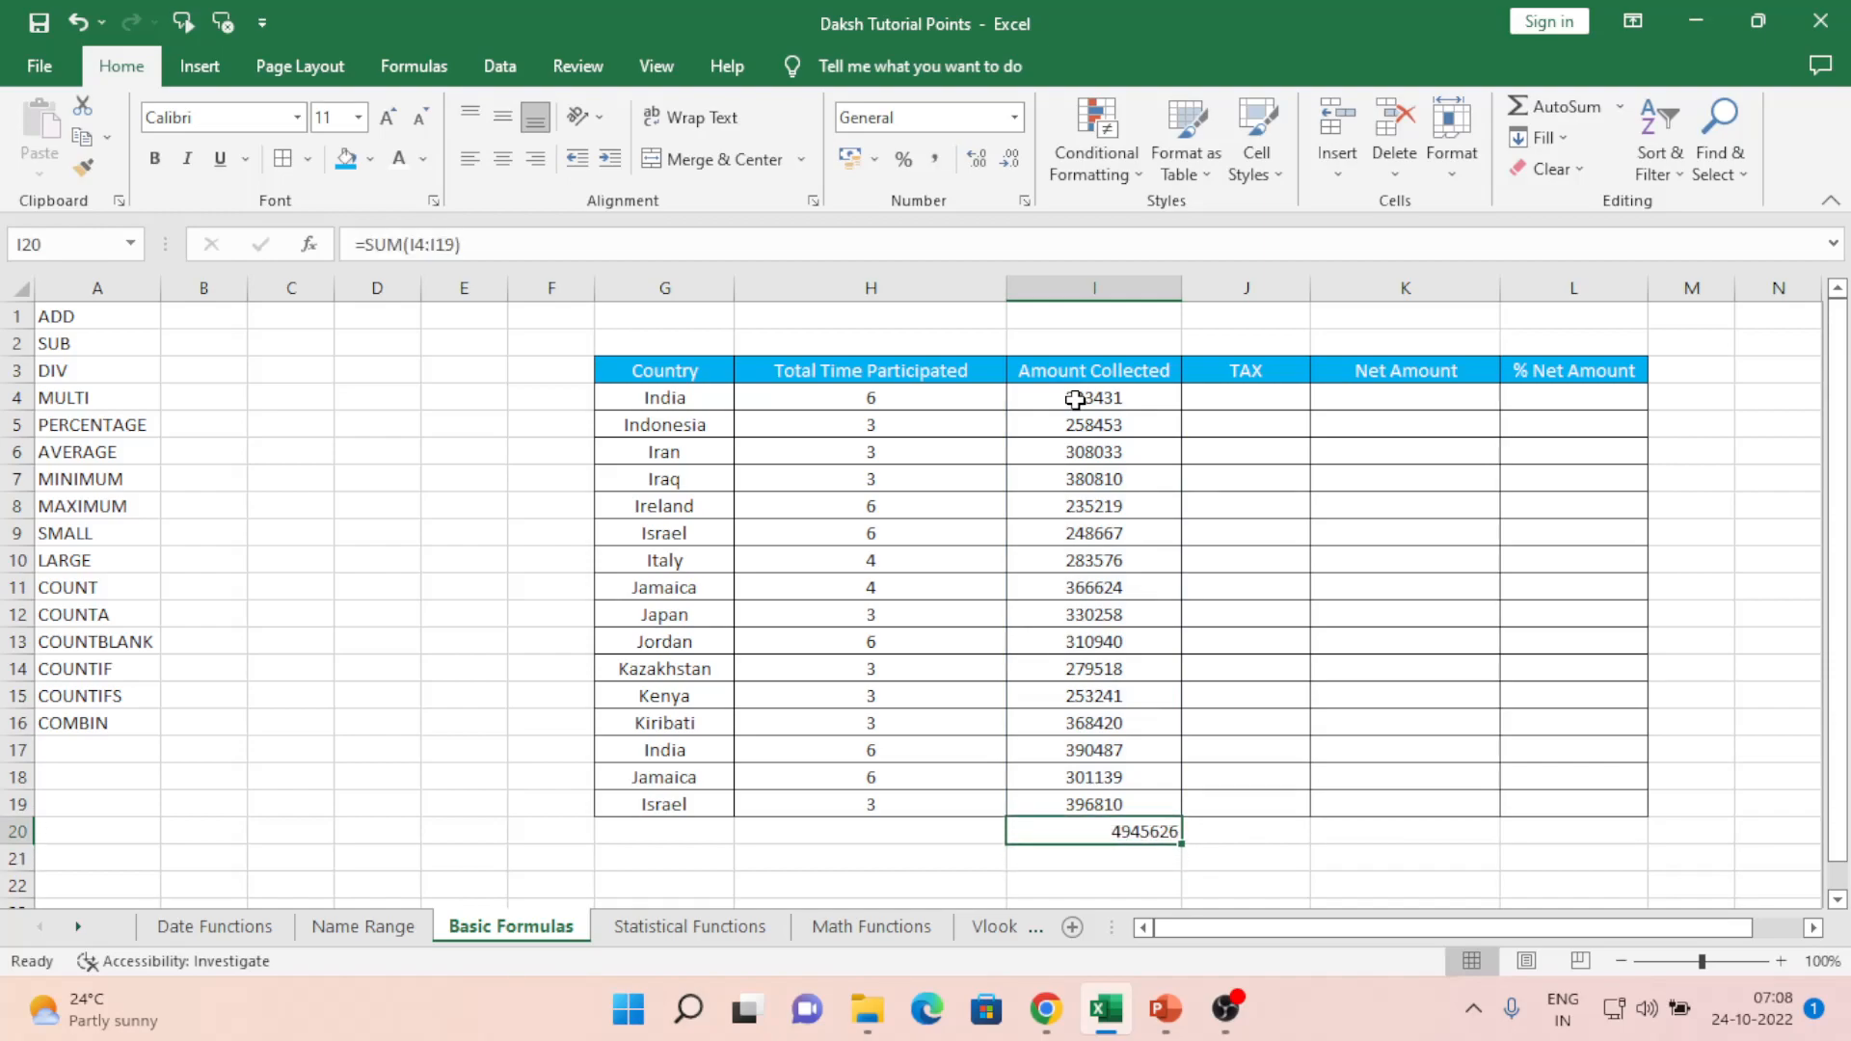
key(ctrl+Up)
- Try a J4 formula adding I4 to a range down to I19, then clear the error
key(Right)
key(Down)
text(=)
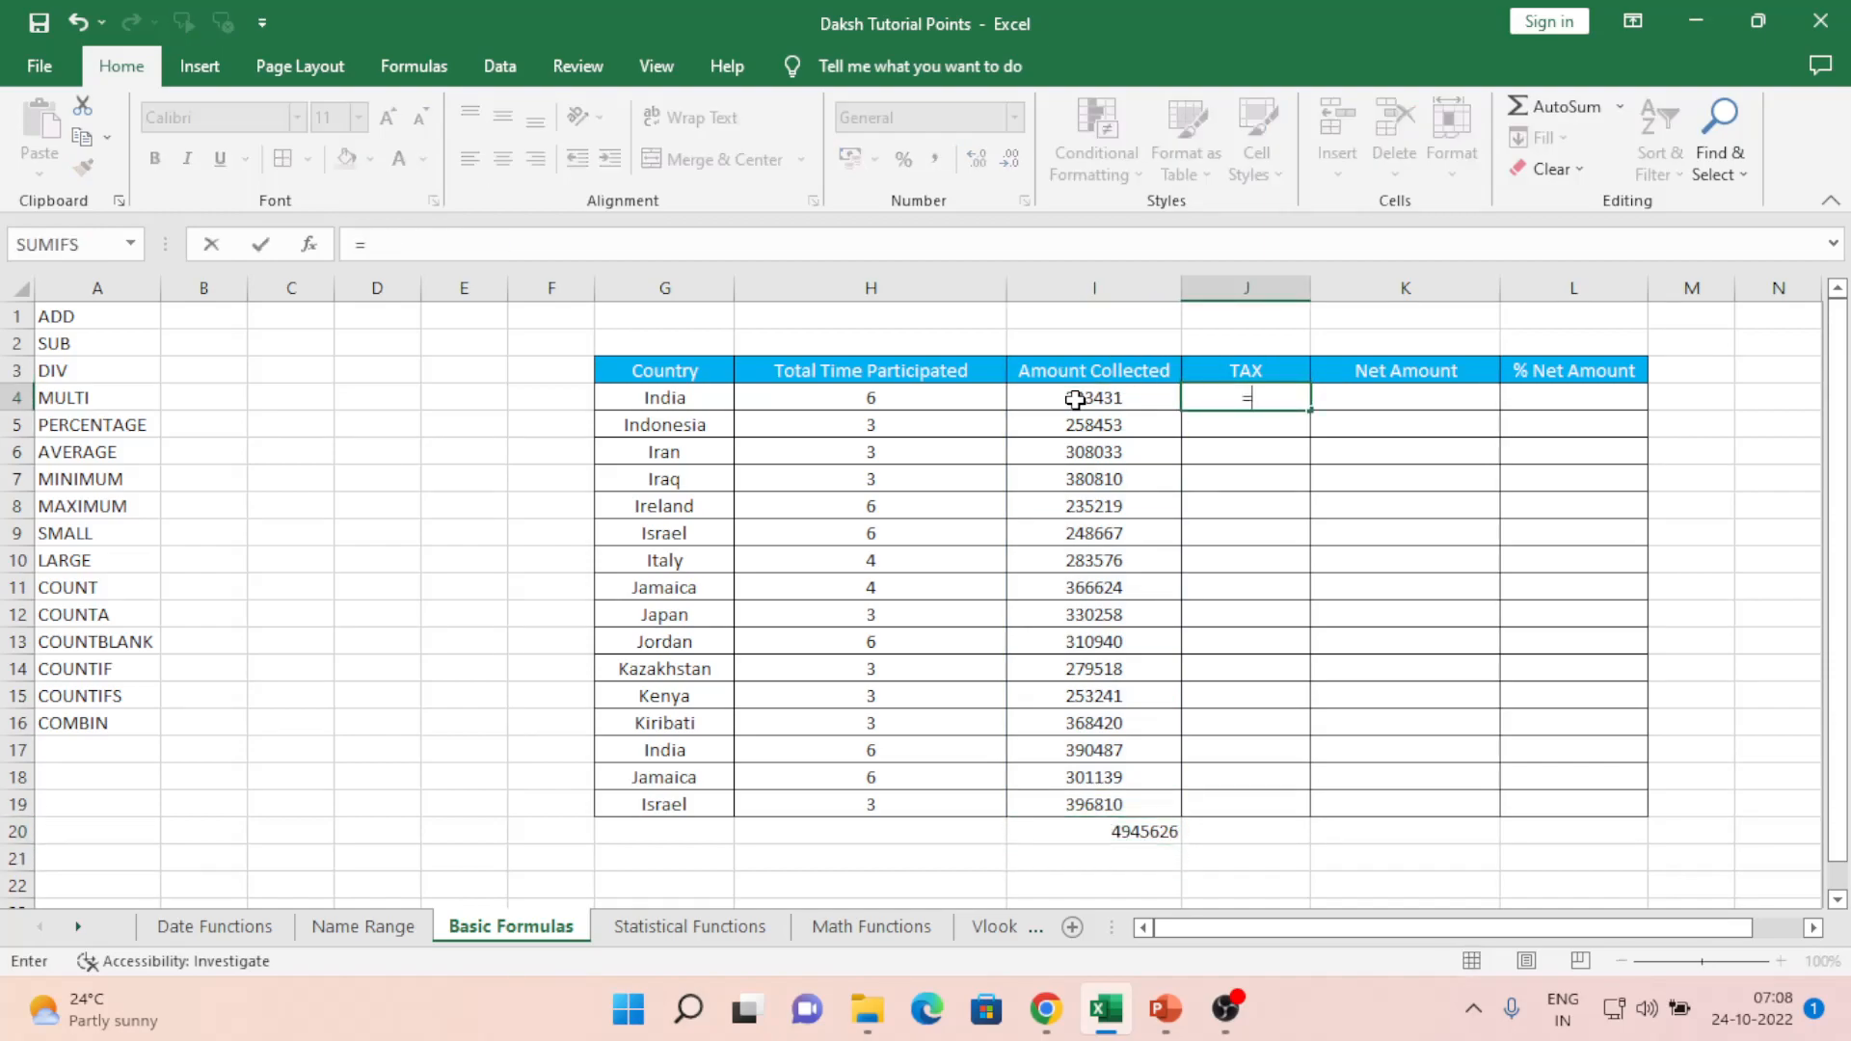
click(1075, 399)
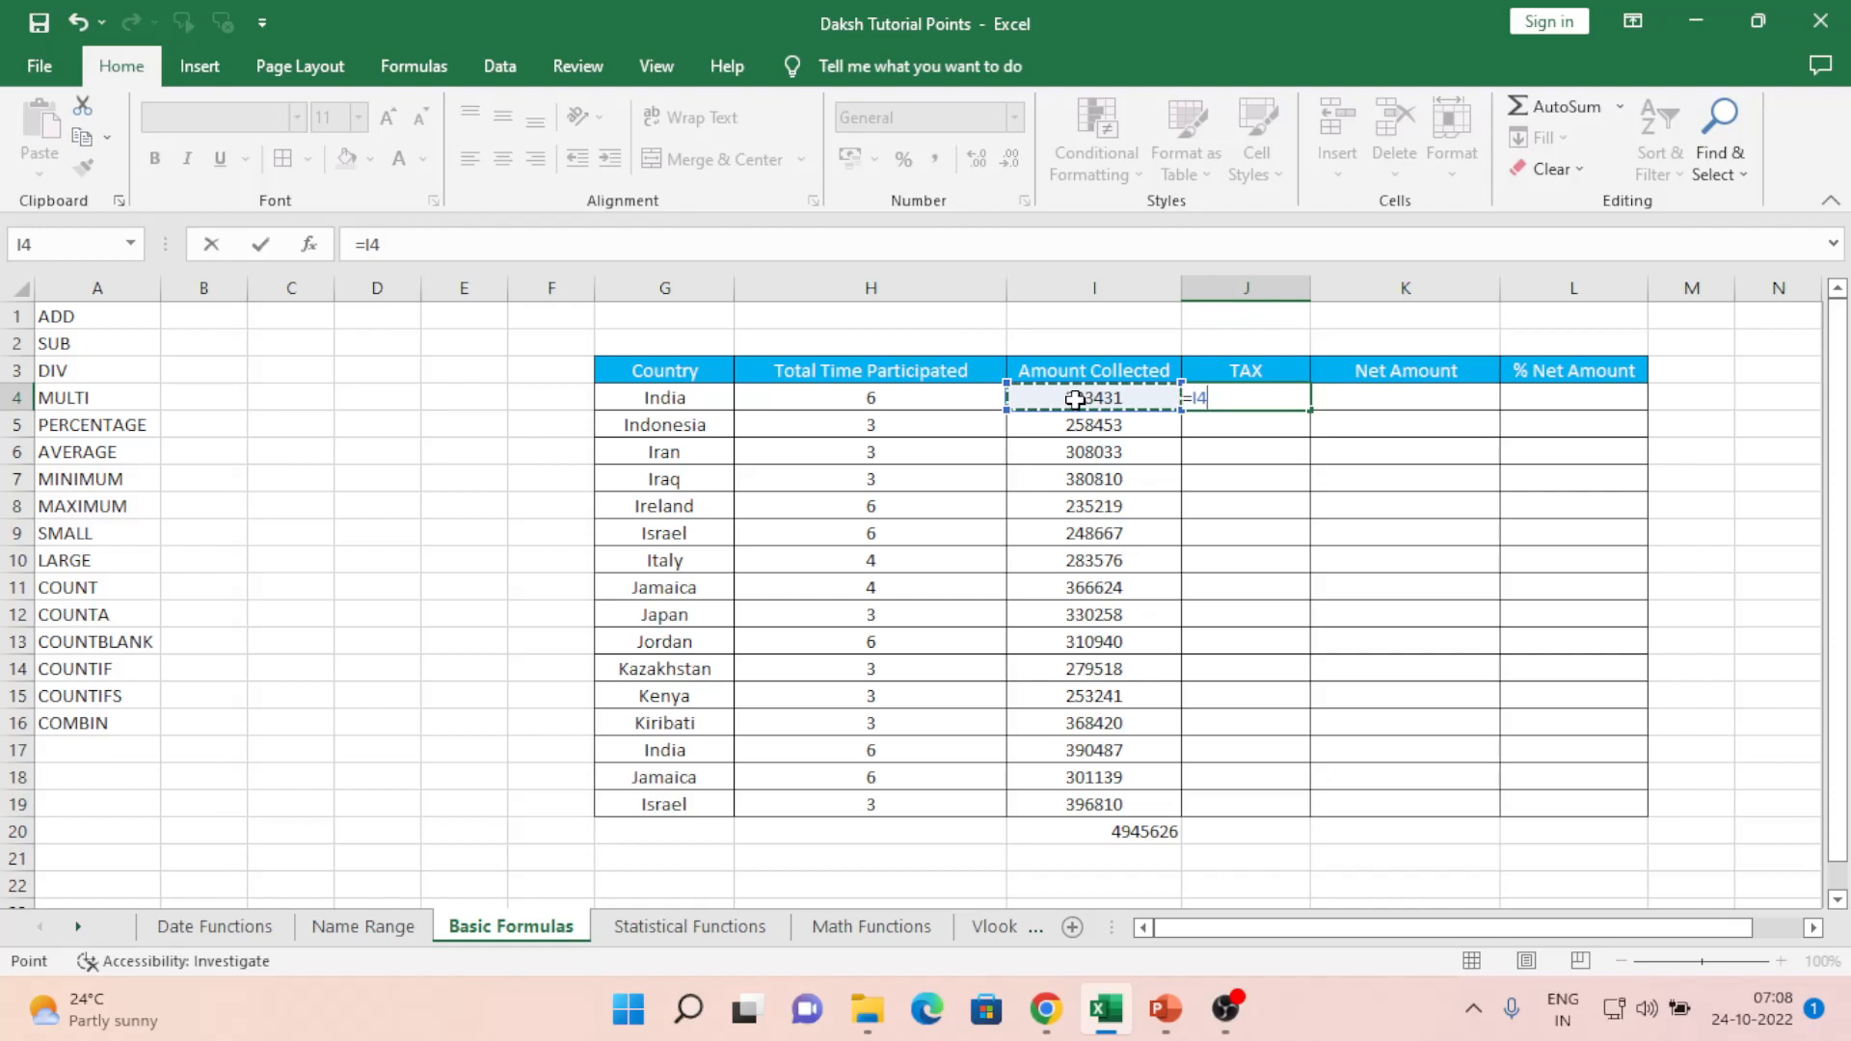
text(+)
key(Left)
key(Down)
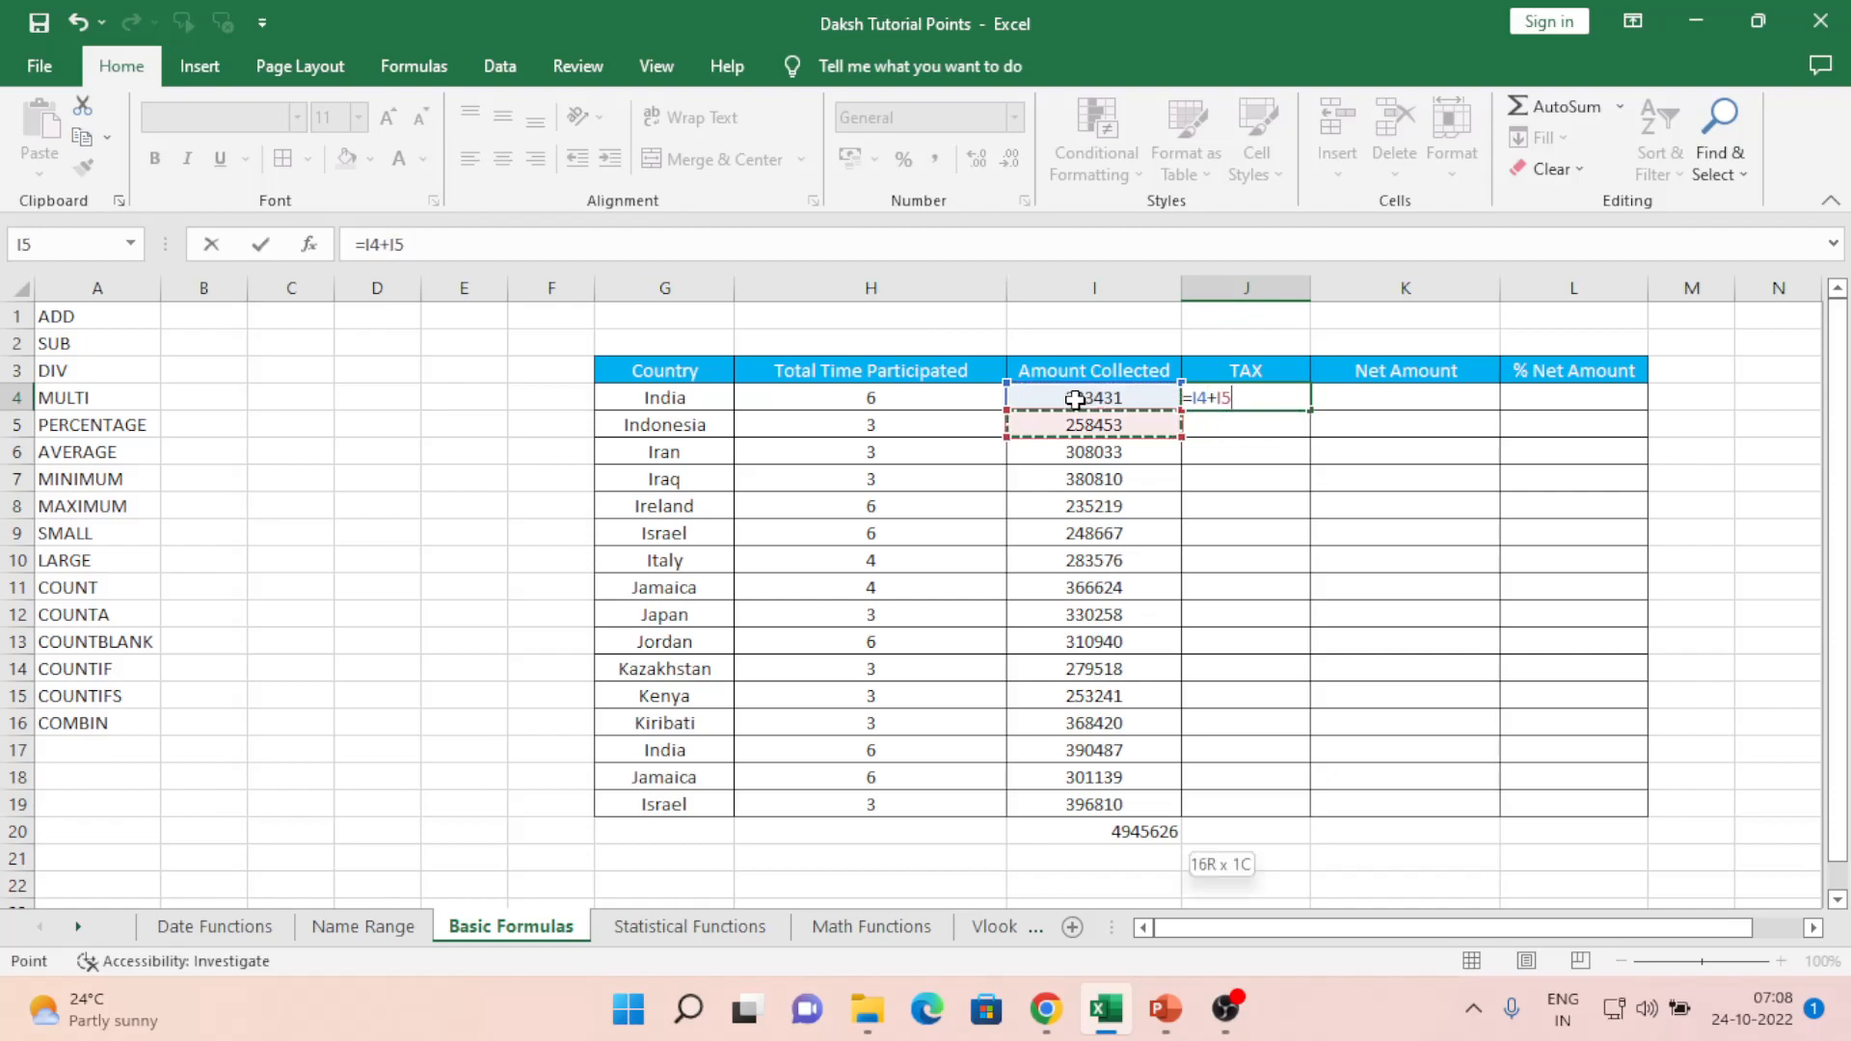
key(ctrl+shift+Down)
key(shift+Up)
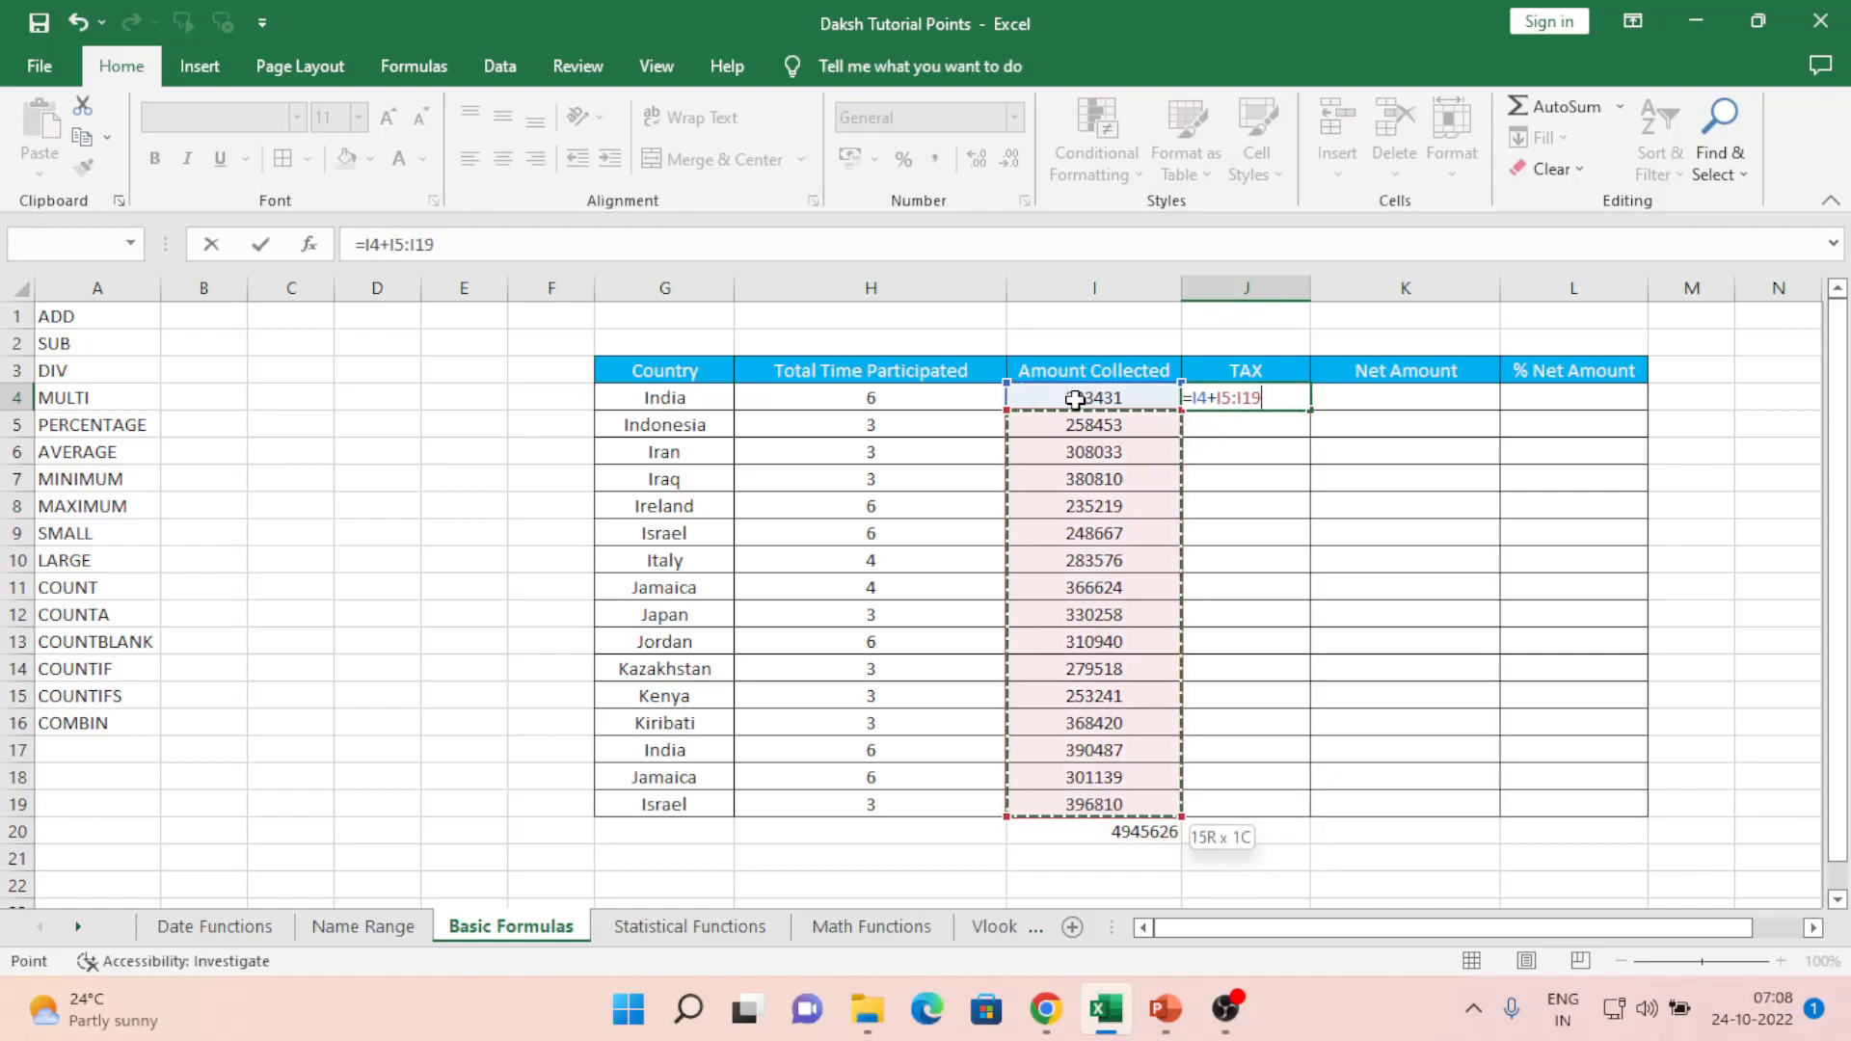
key(ctrl+Return)
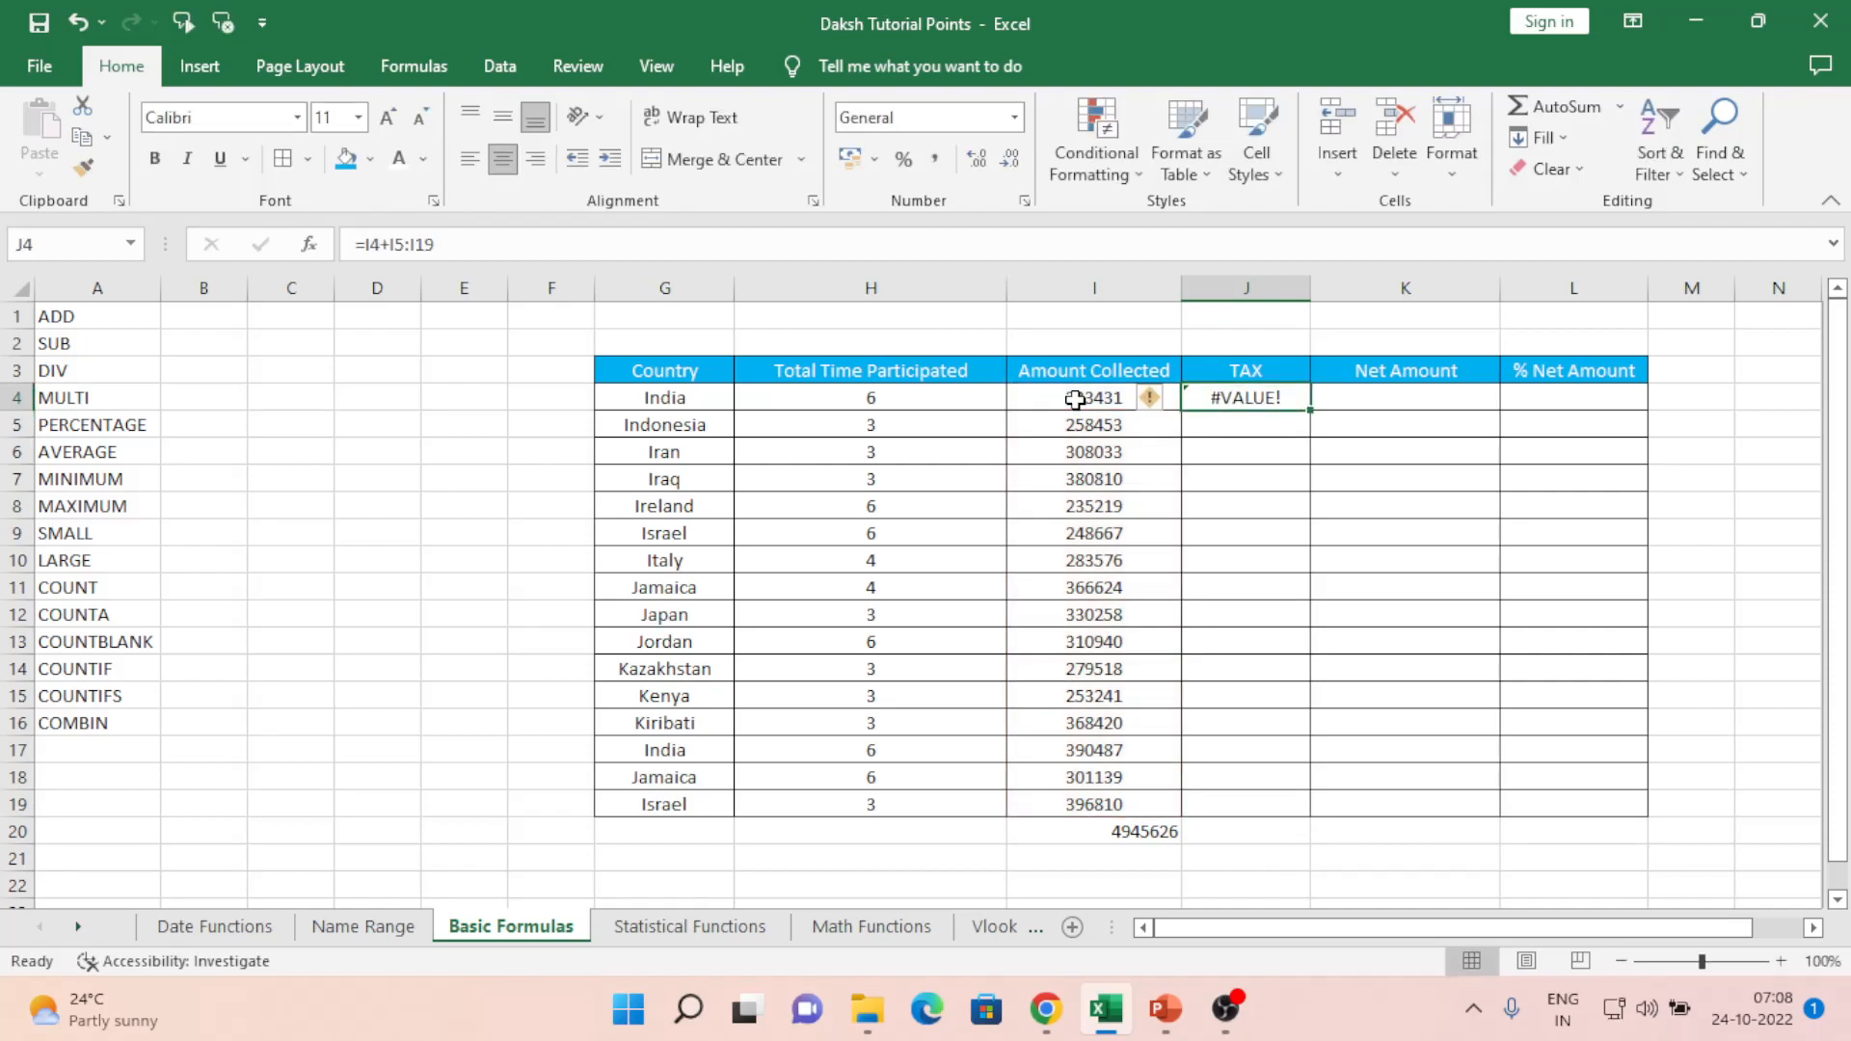
key(F2)
key(ctrl+Return)
key(BackSpace)
key(Return)
- Revisit India's amount and the =SUM total formula in I20
key(Left)
key(ctrl+Down)
key(Right)
key(Left)
key(Up)
key(ctrl+Up)
key(Right)
key(Down)
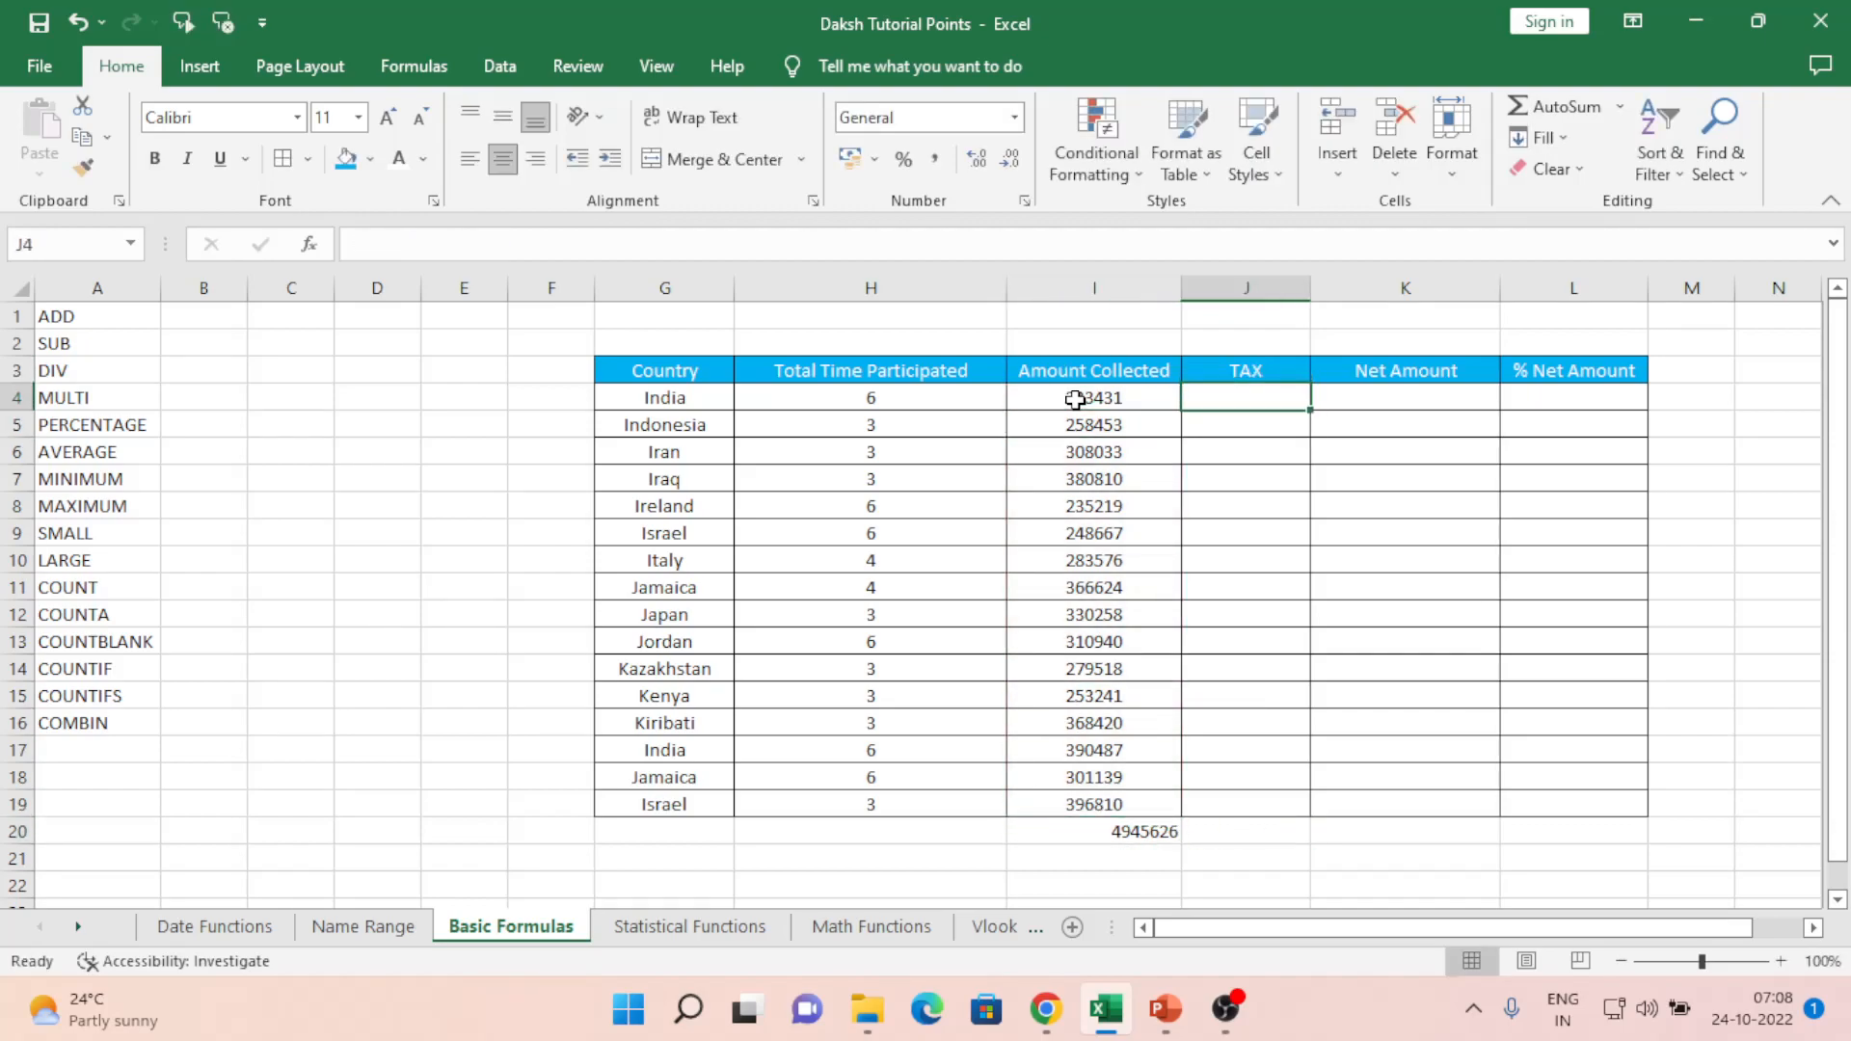
key(Left)
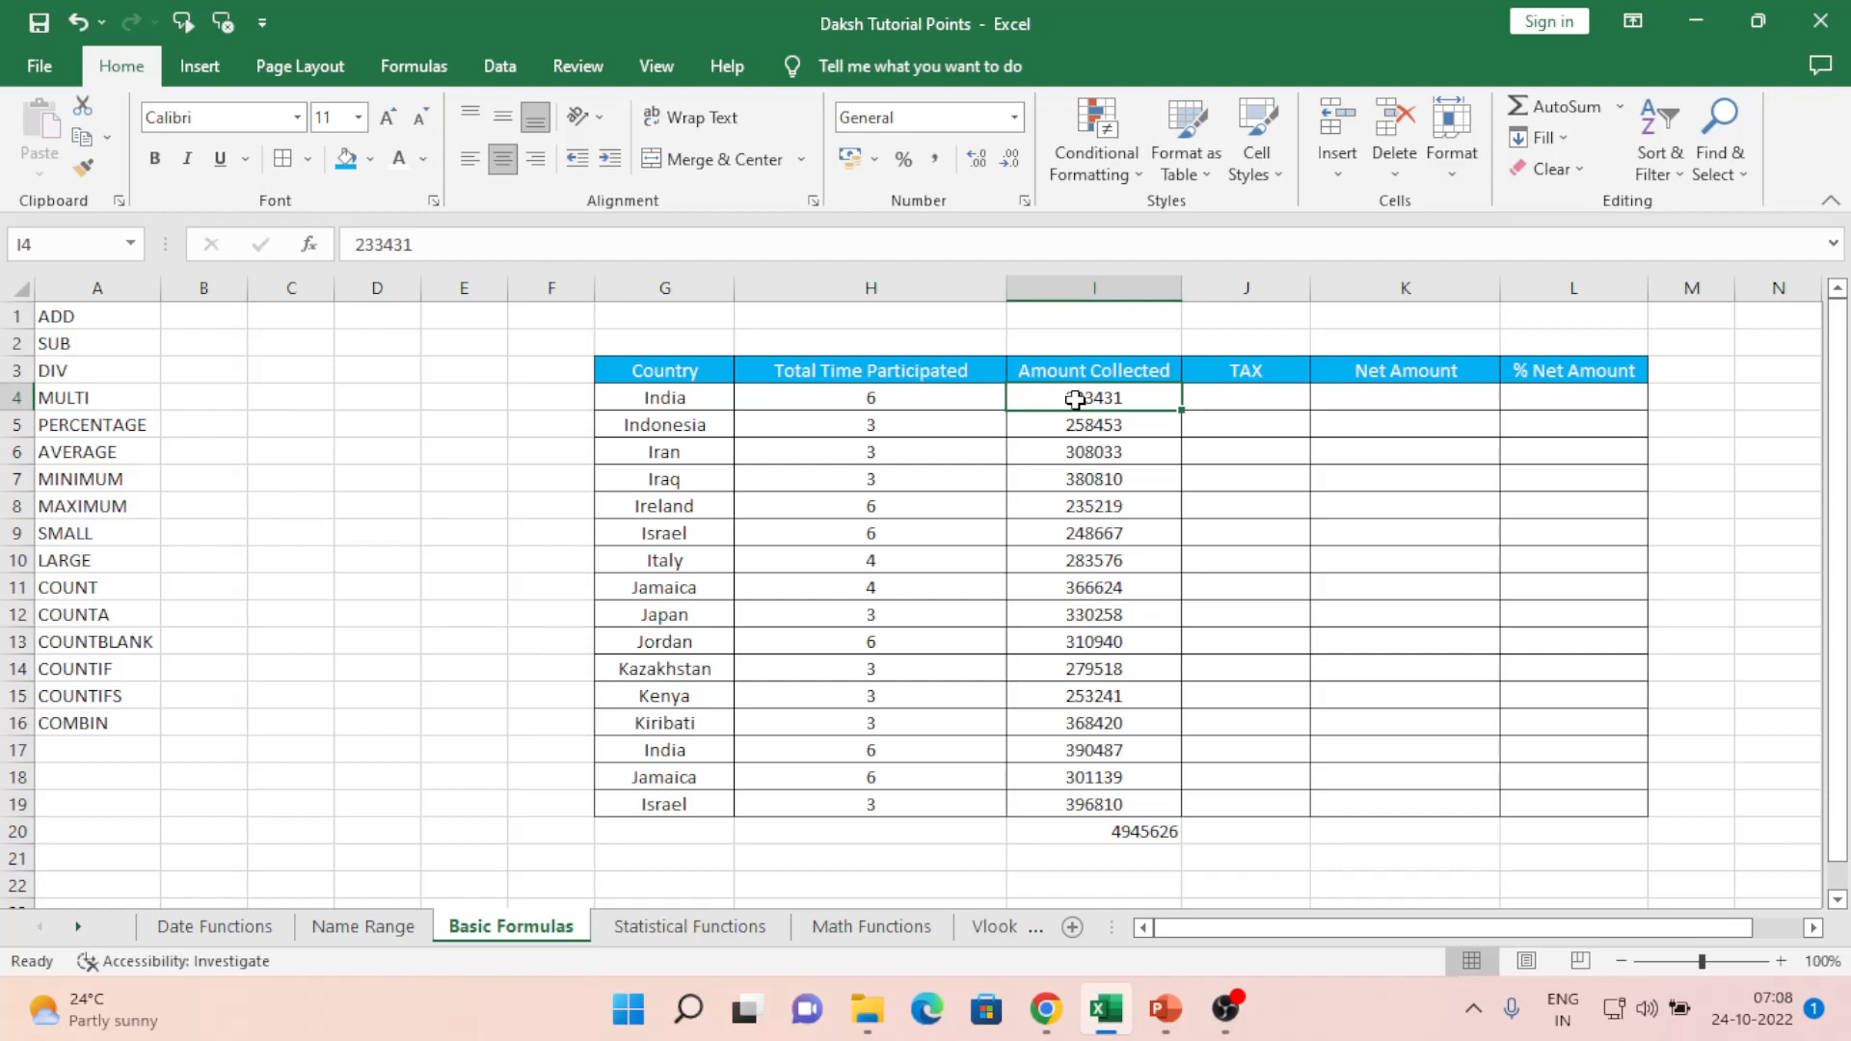
key(ctrl+Down)
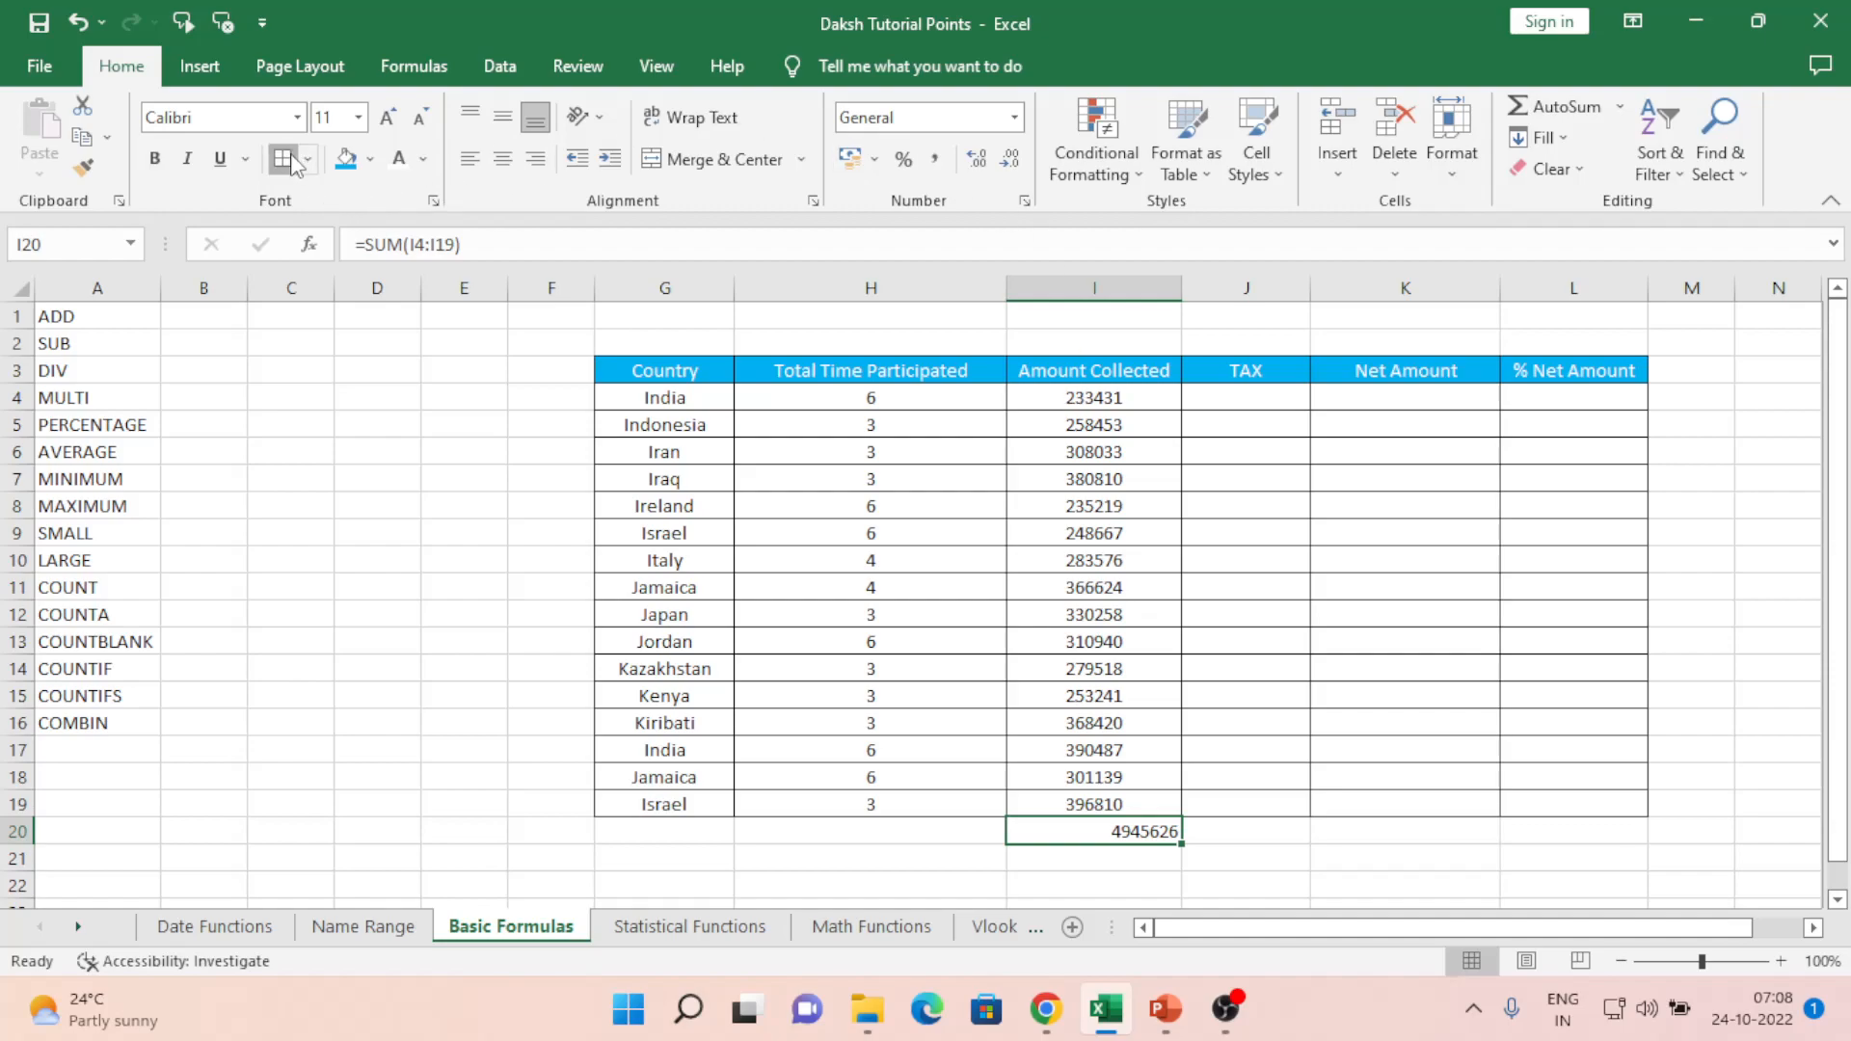
- Centre-align the 4945626 total in I20
click(502, 158)
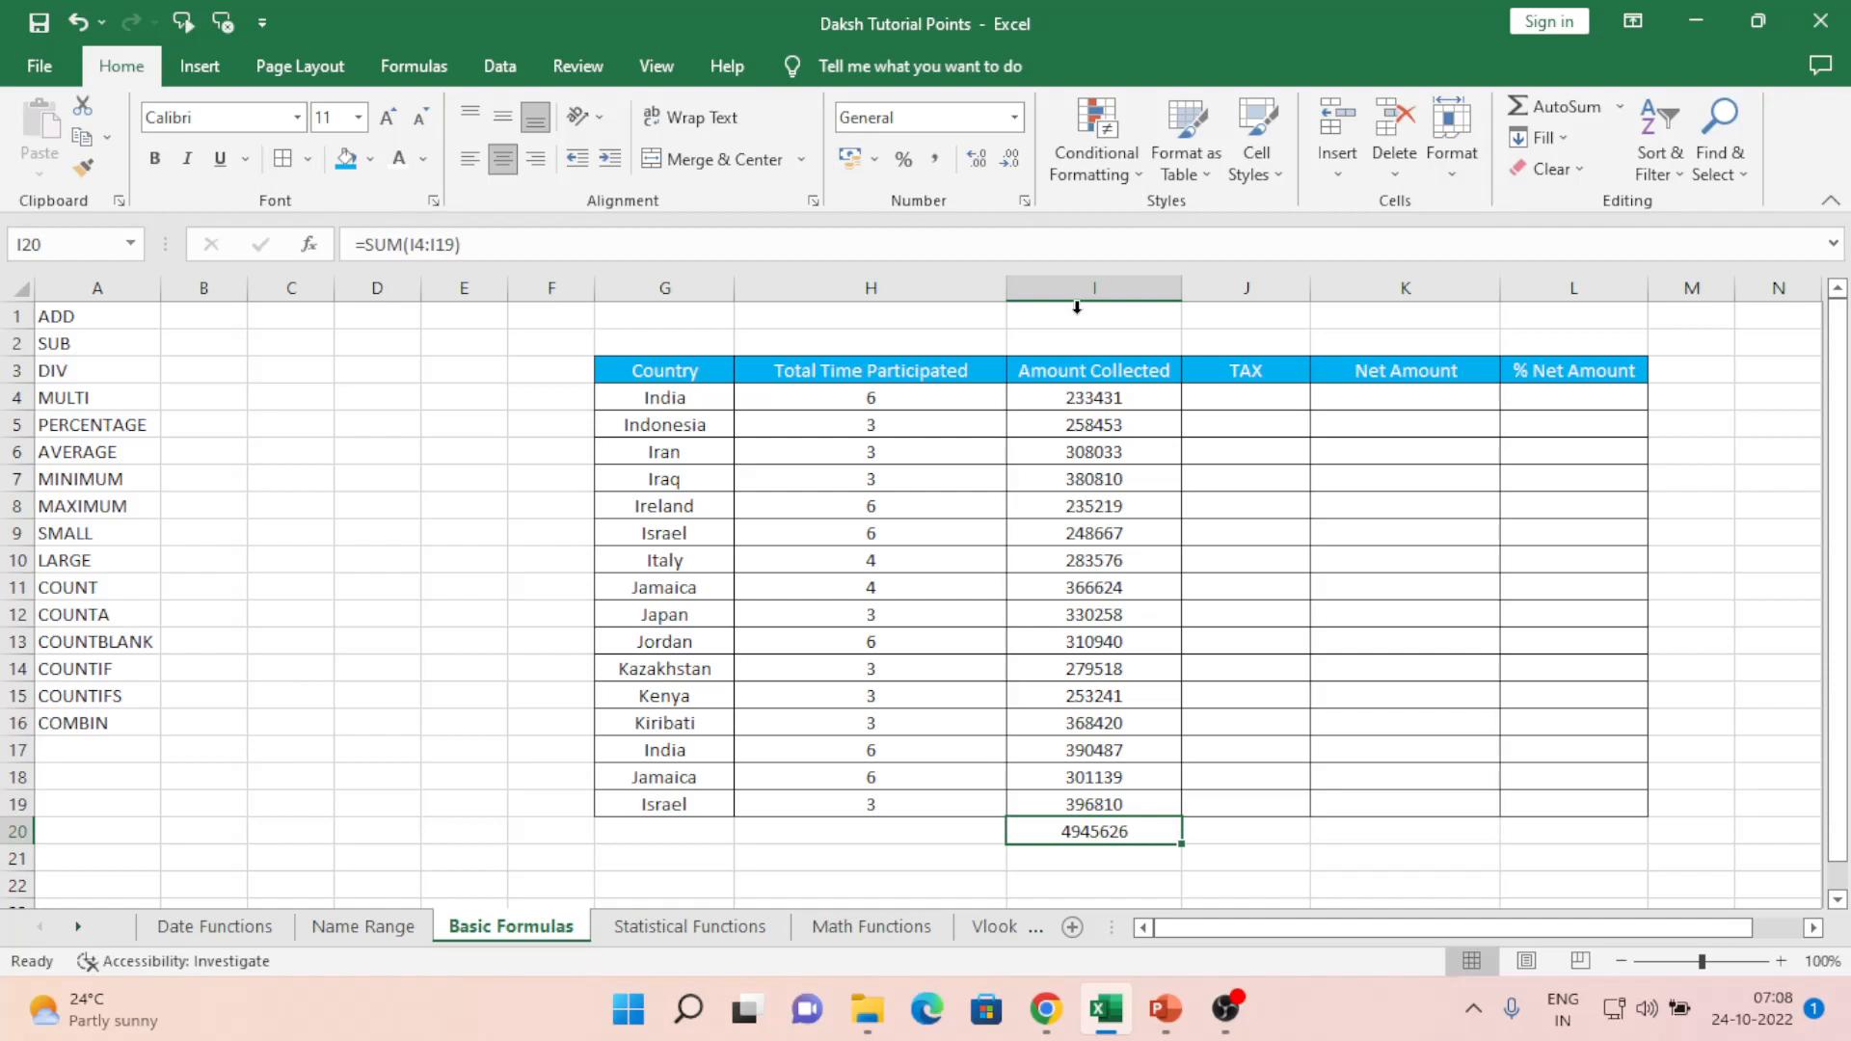
click(1075, 516)
key(ctrl+Up)
key(Right)
key(Down)
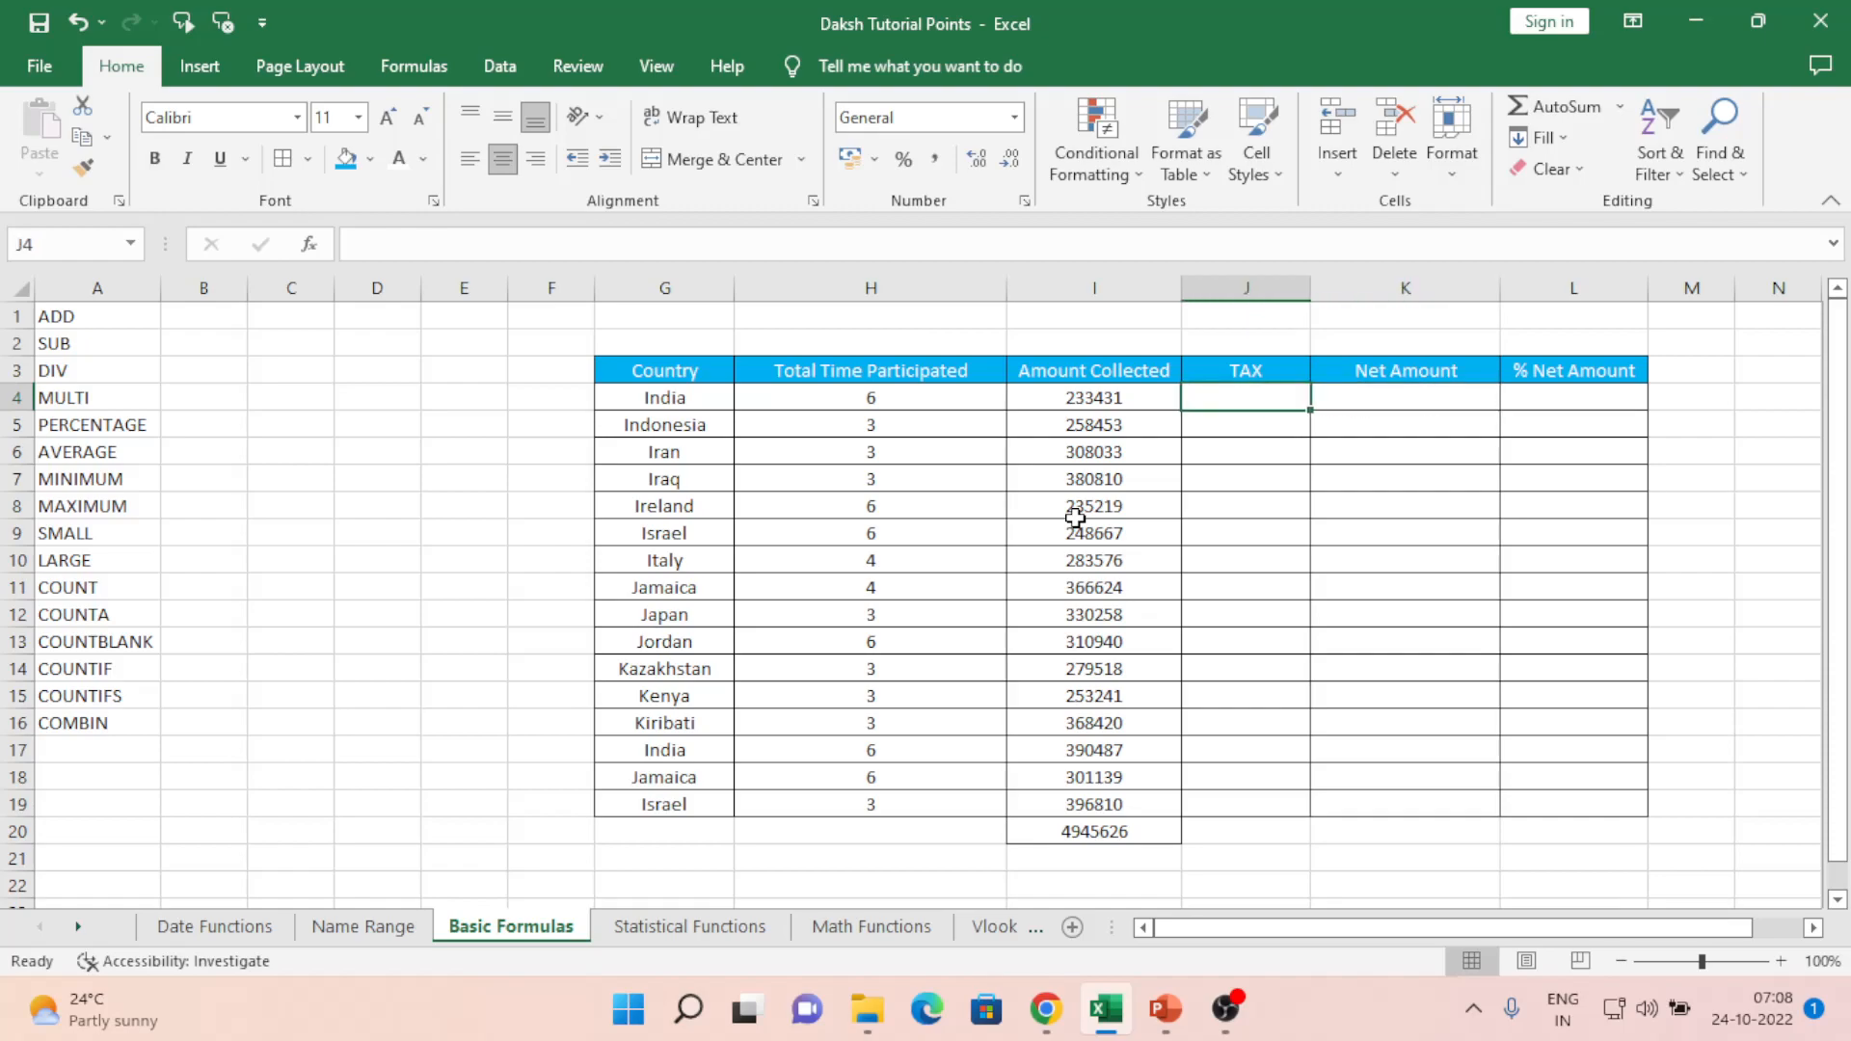
- Look over India's Amount Collected value and the TAX and Net Amount columns
key(Right)
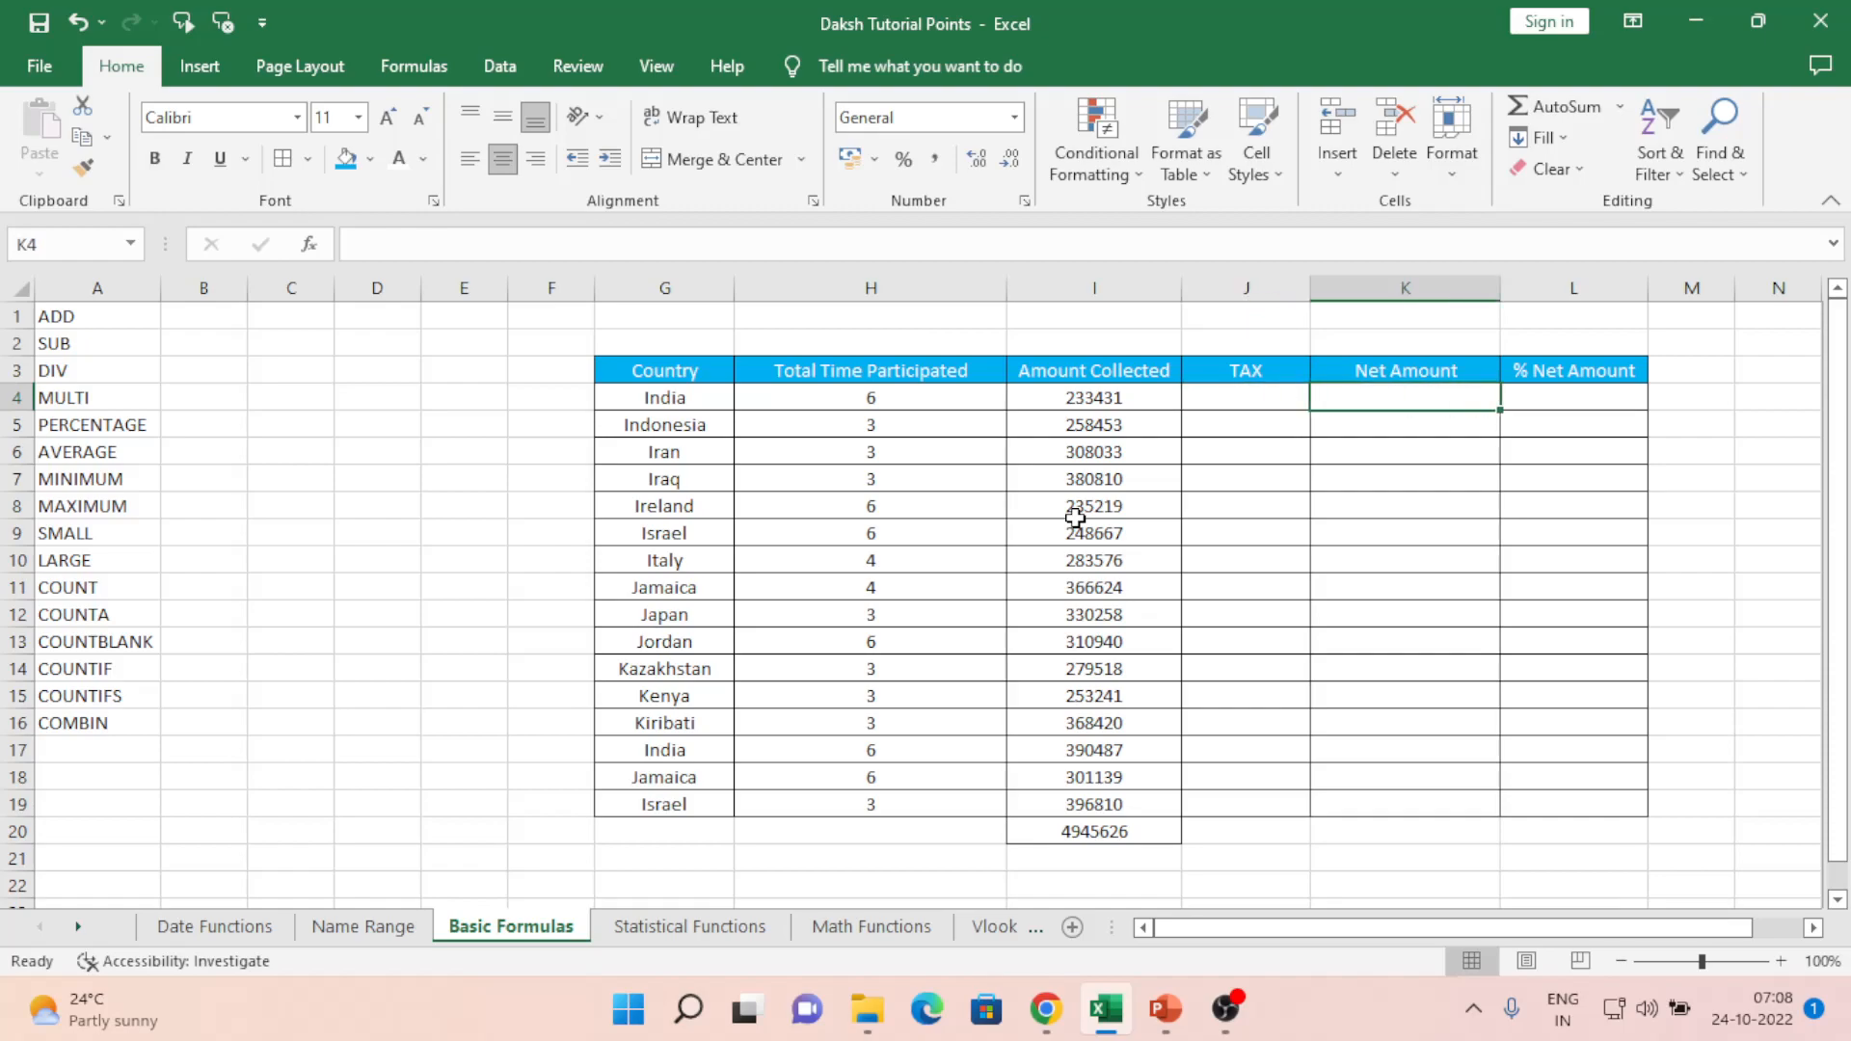
key(Left)
key(Left)
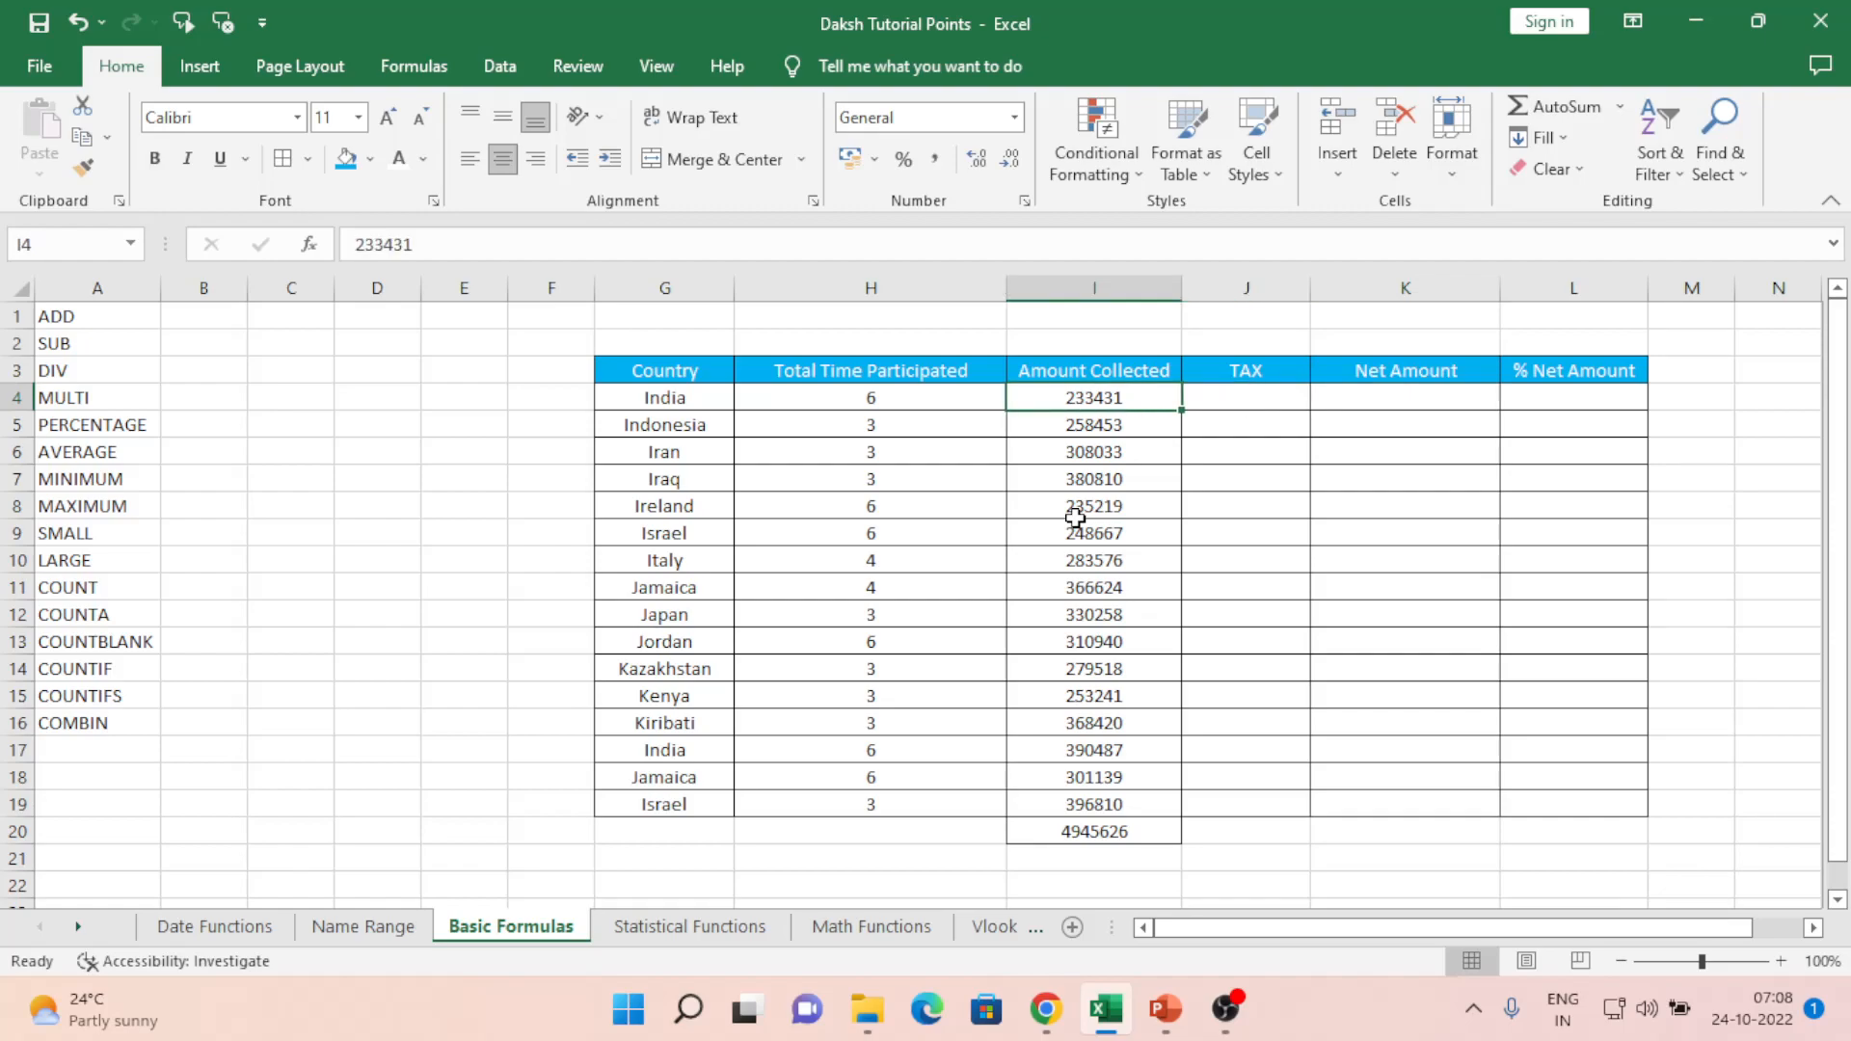
key(Up)
key(Up)
key(Down)
key(Down)
key(Up)
key(Down)
key(Up)
key(Up)
key(Up)
key(Right)
key(Down)
key(Down)
key(Down)
key(Right)
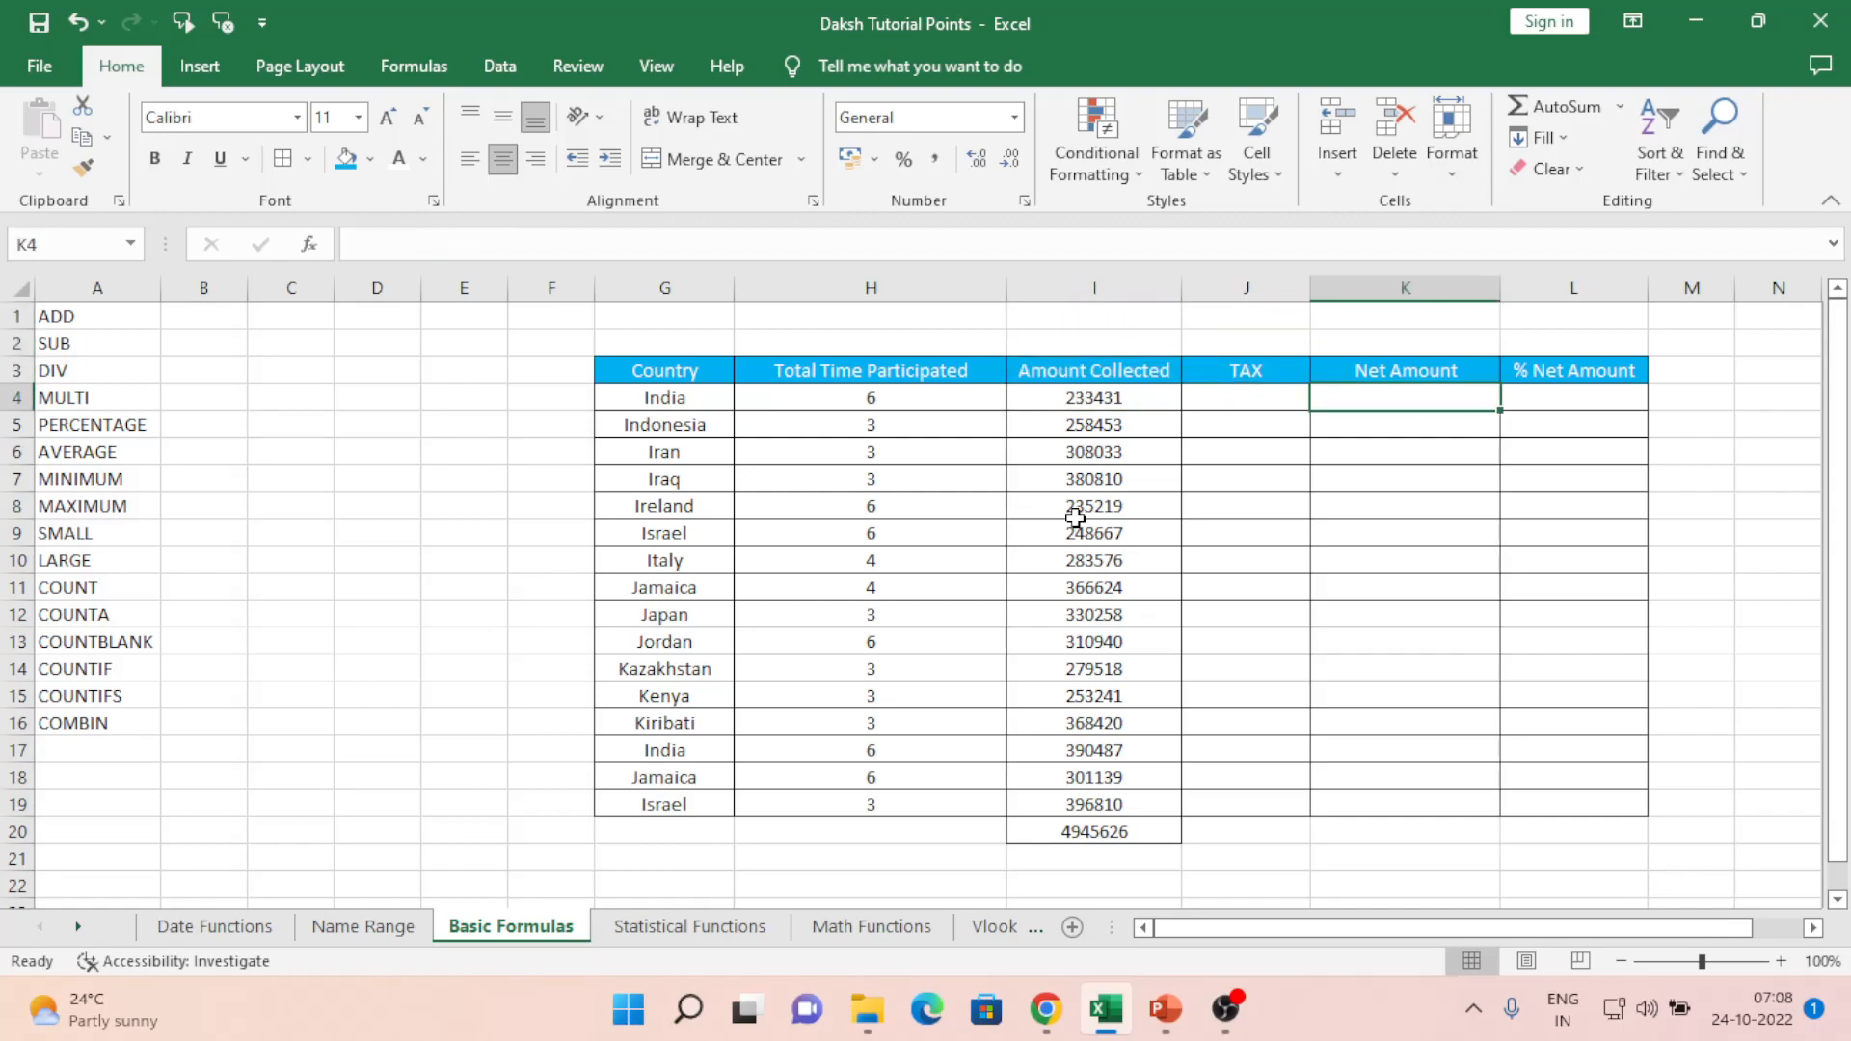
- Enter a test =100-25 in K4, showing 75, then clear it
text(=)
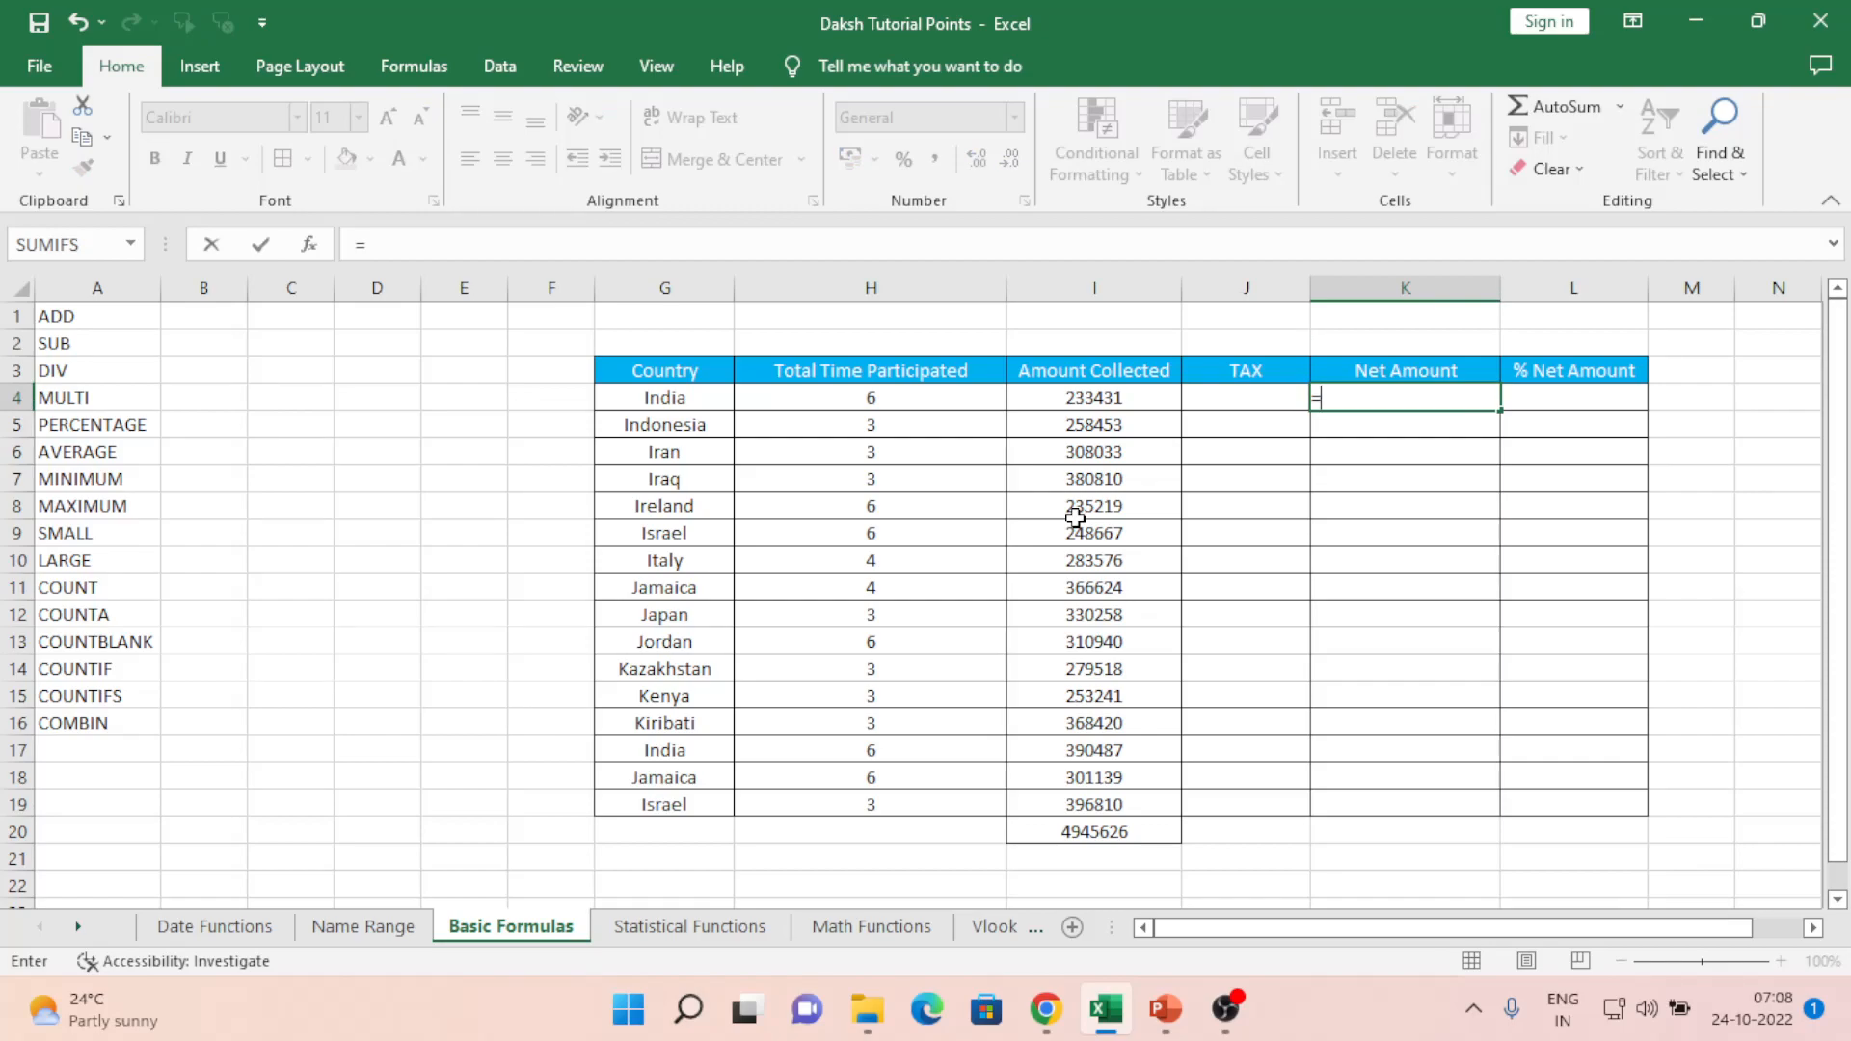
text(100-25)
key(ctrl+Return)
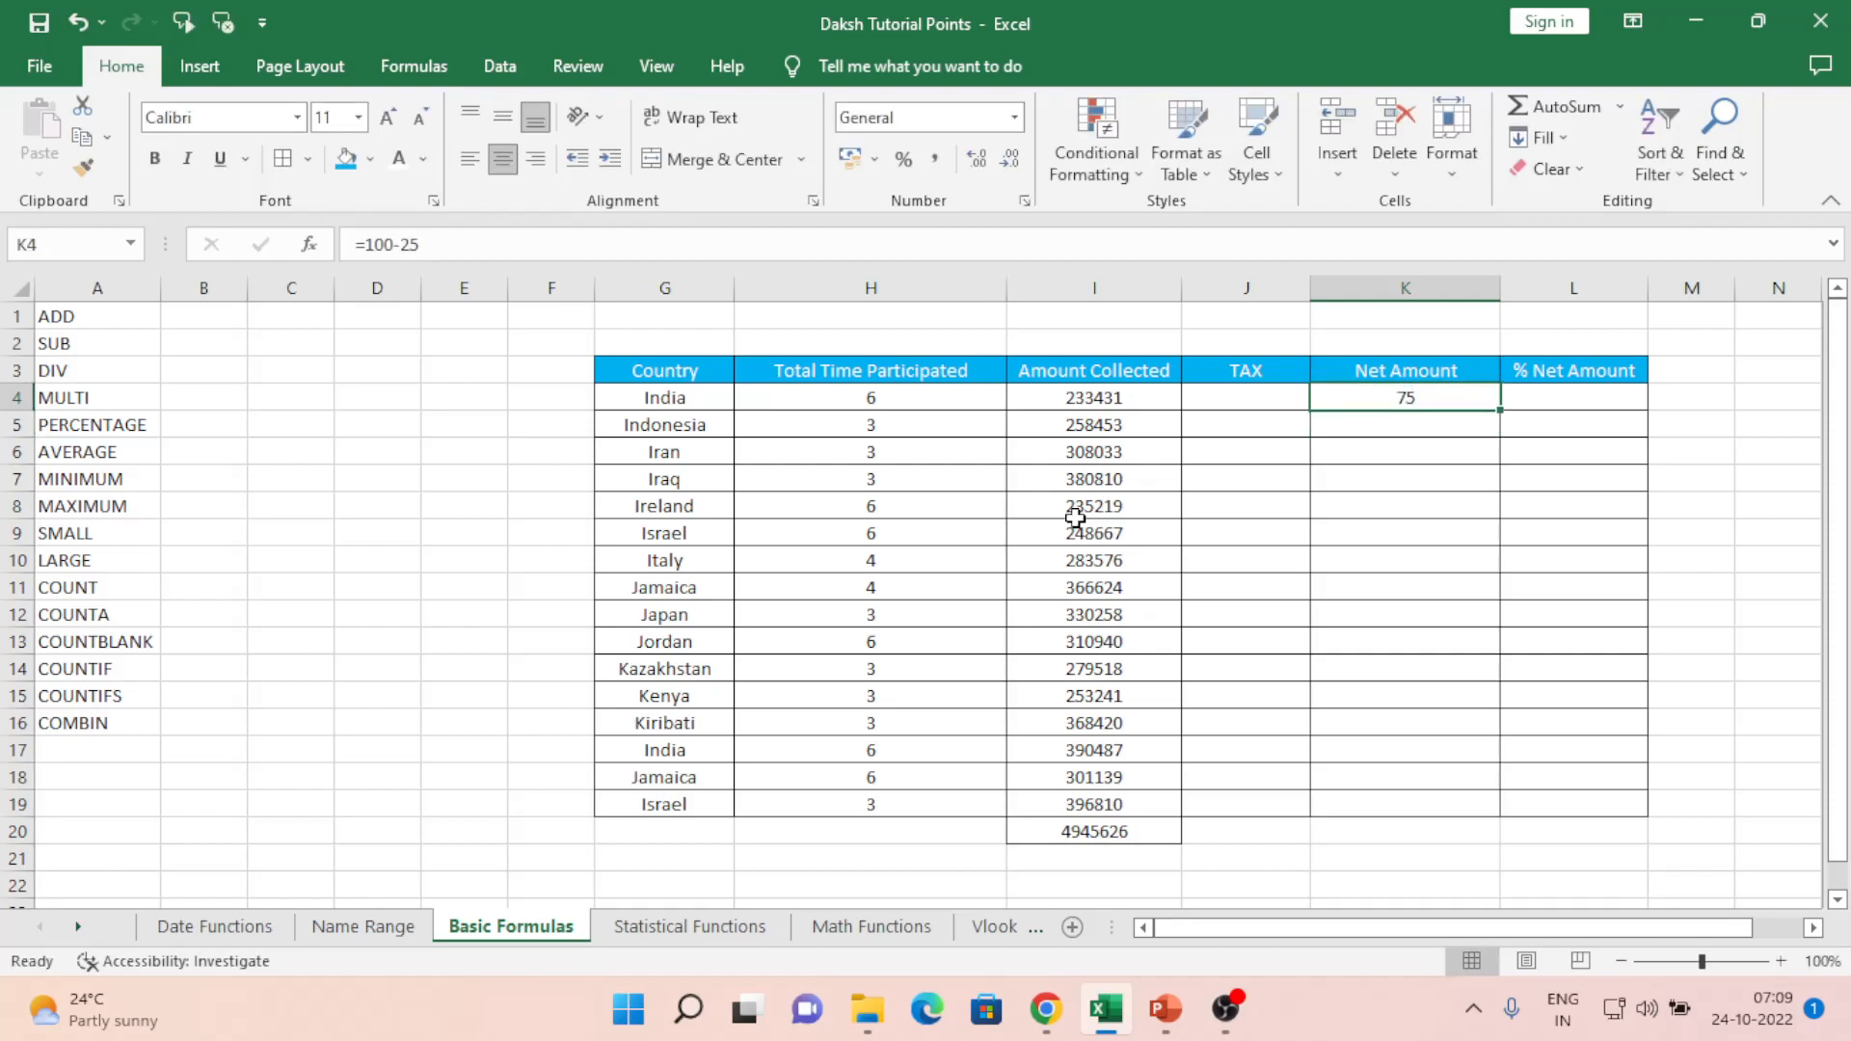
key(BackSpace)
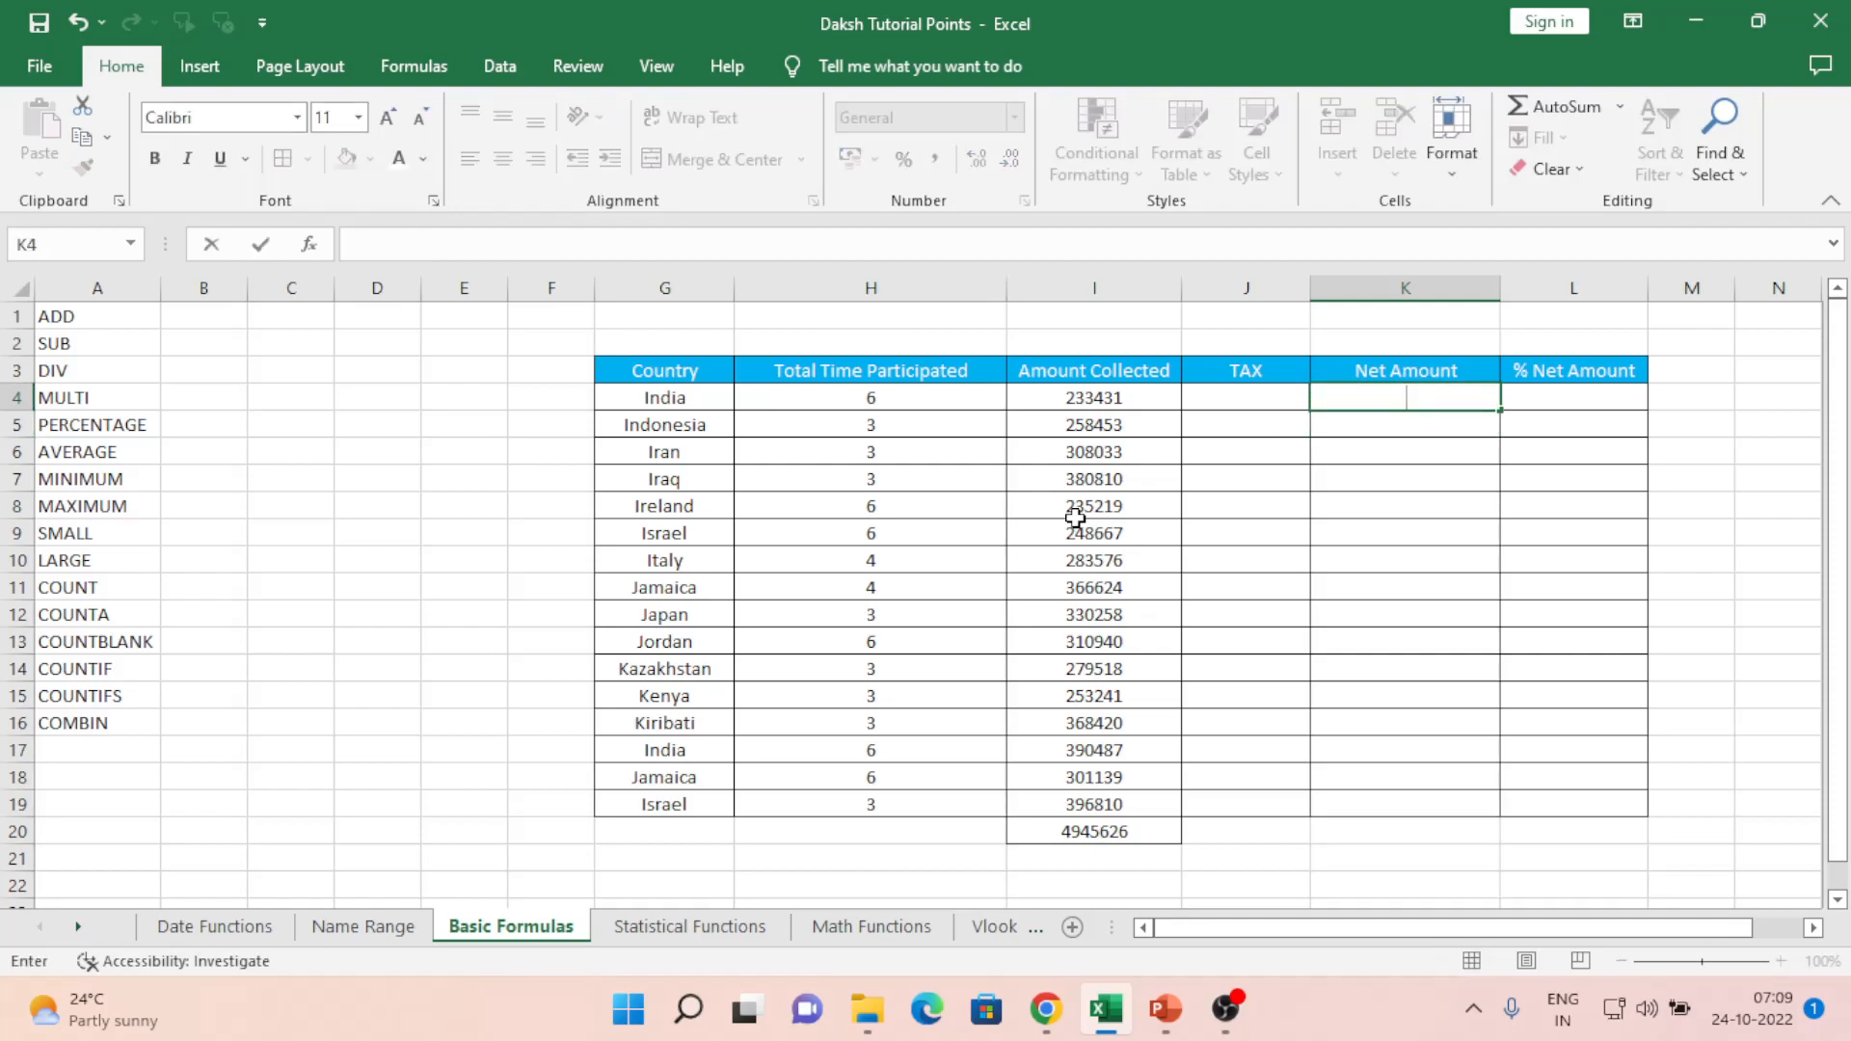
key(Return)
- Start the J4 TAX formula as =I4, referencing India's amount collected
key(Left)
key(Up)
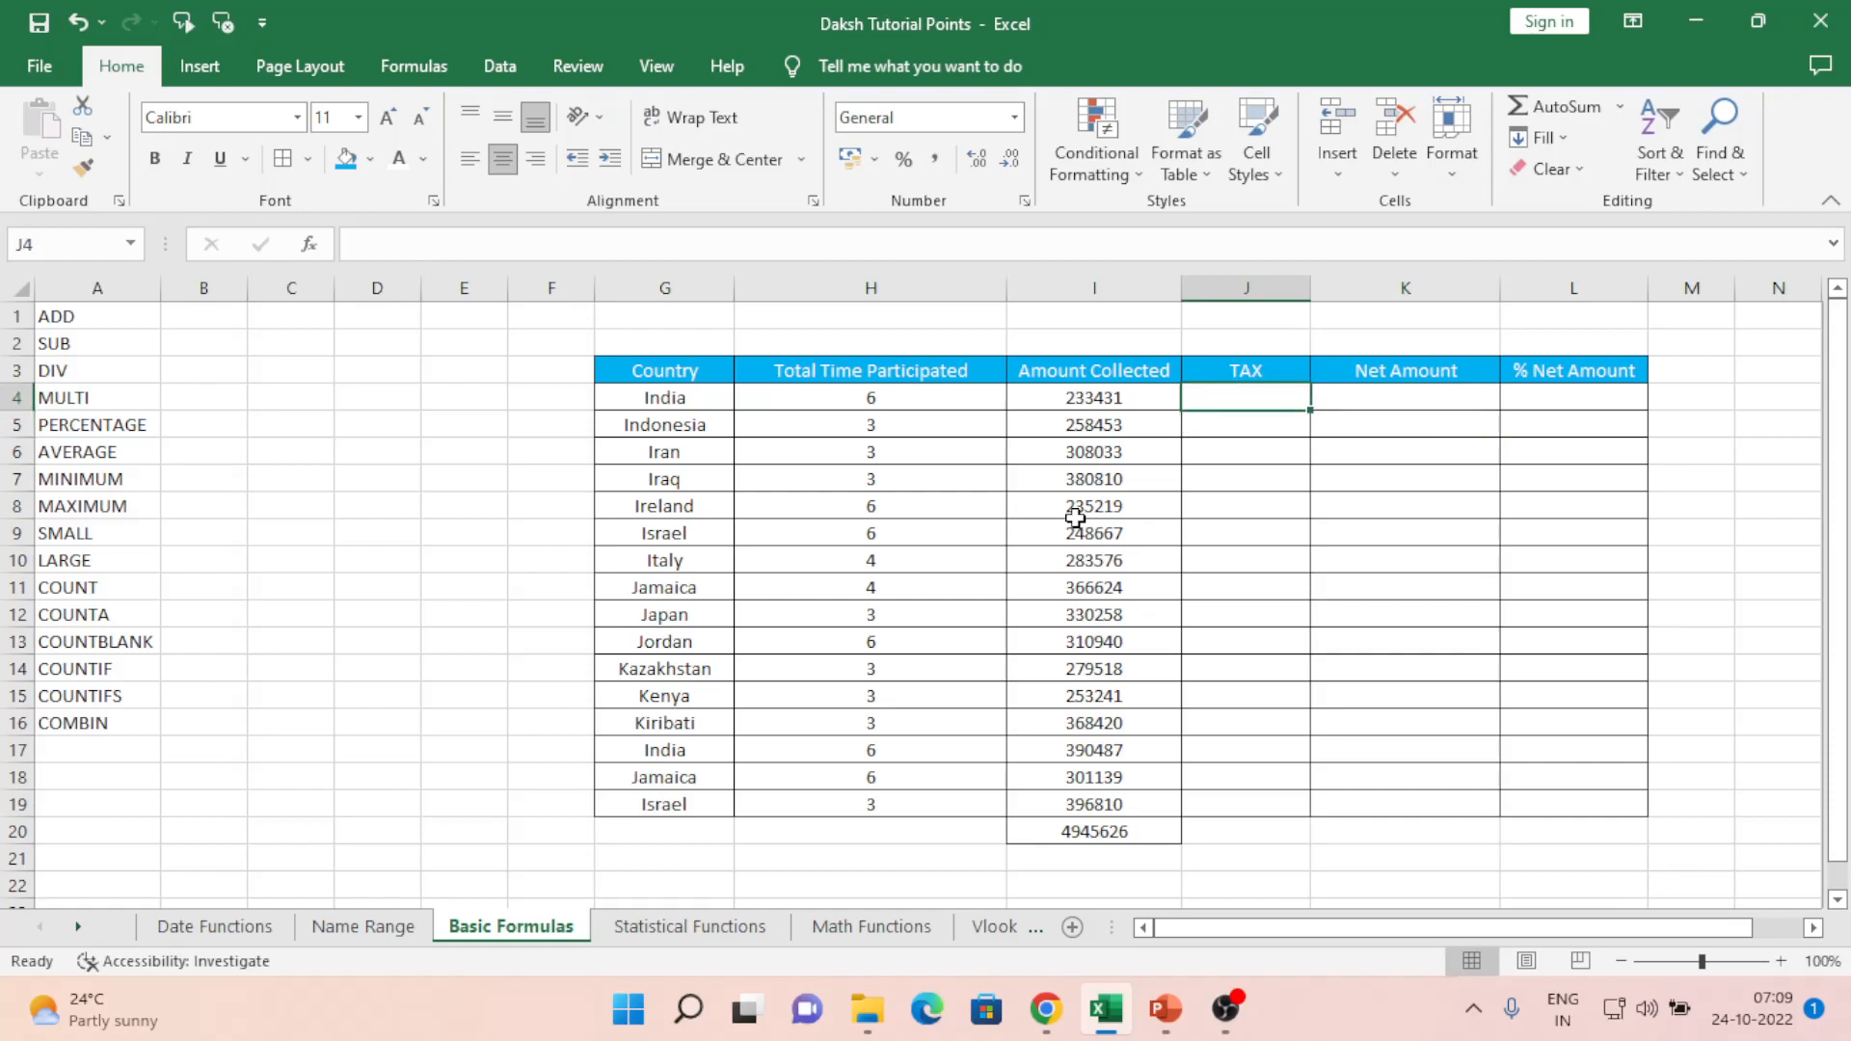
text(=)
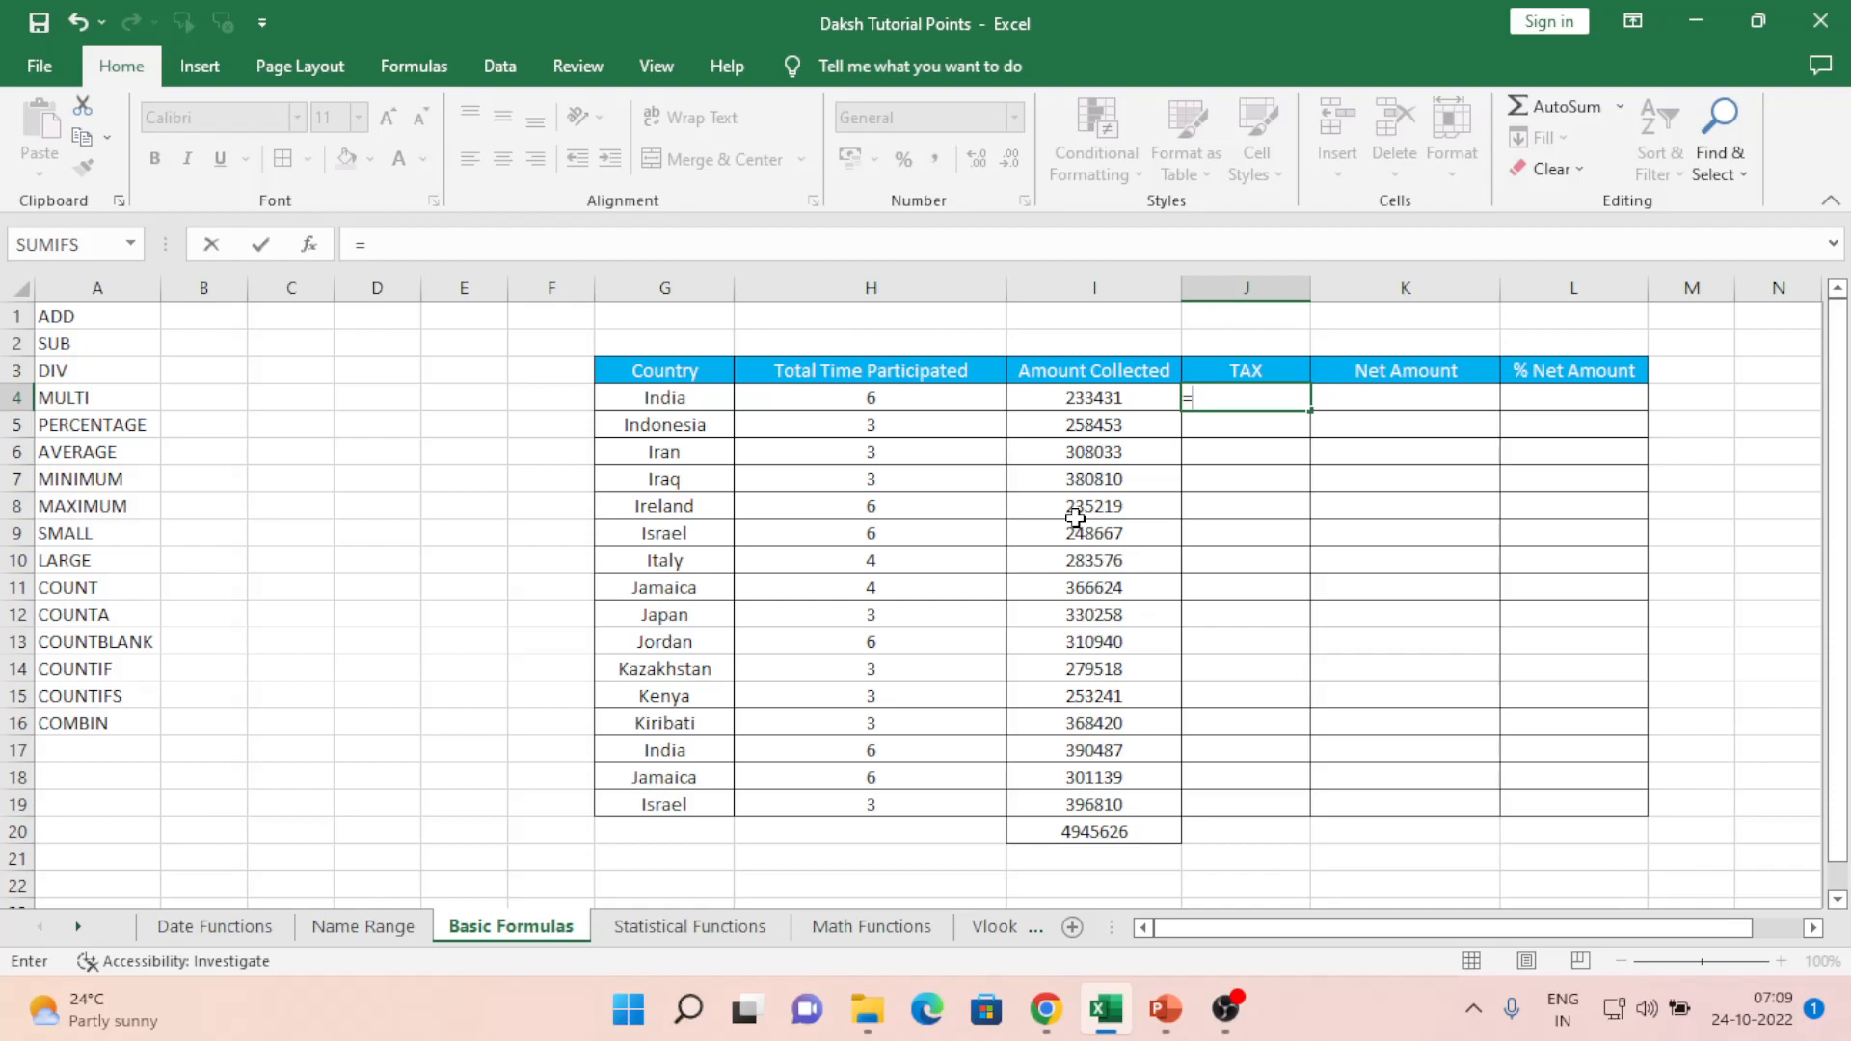
key(Left)
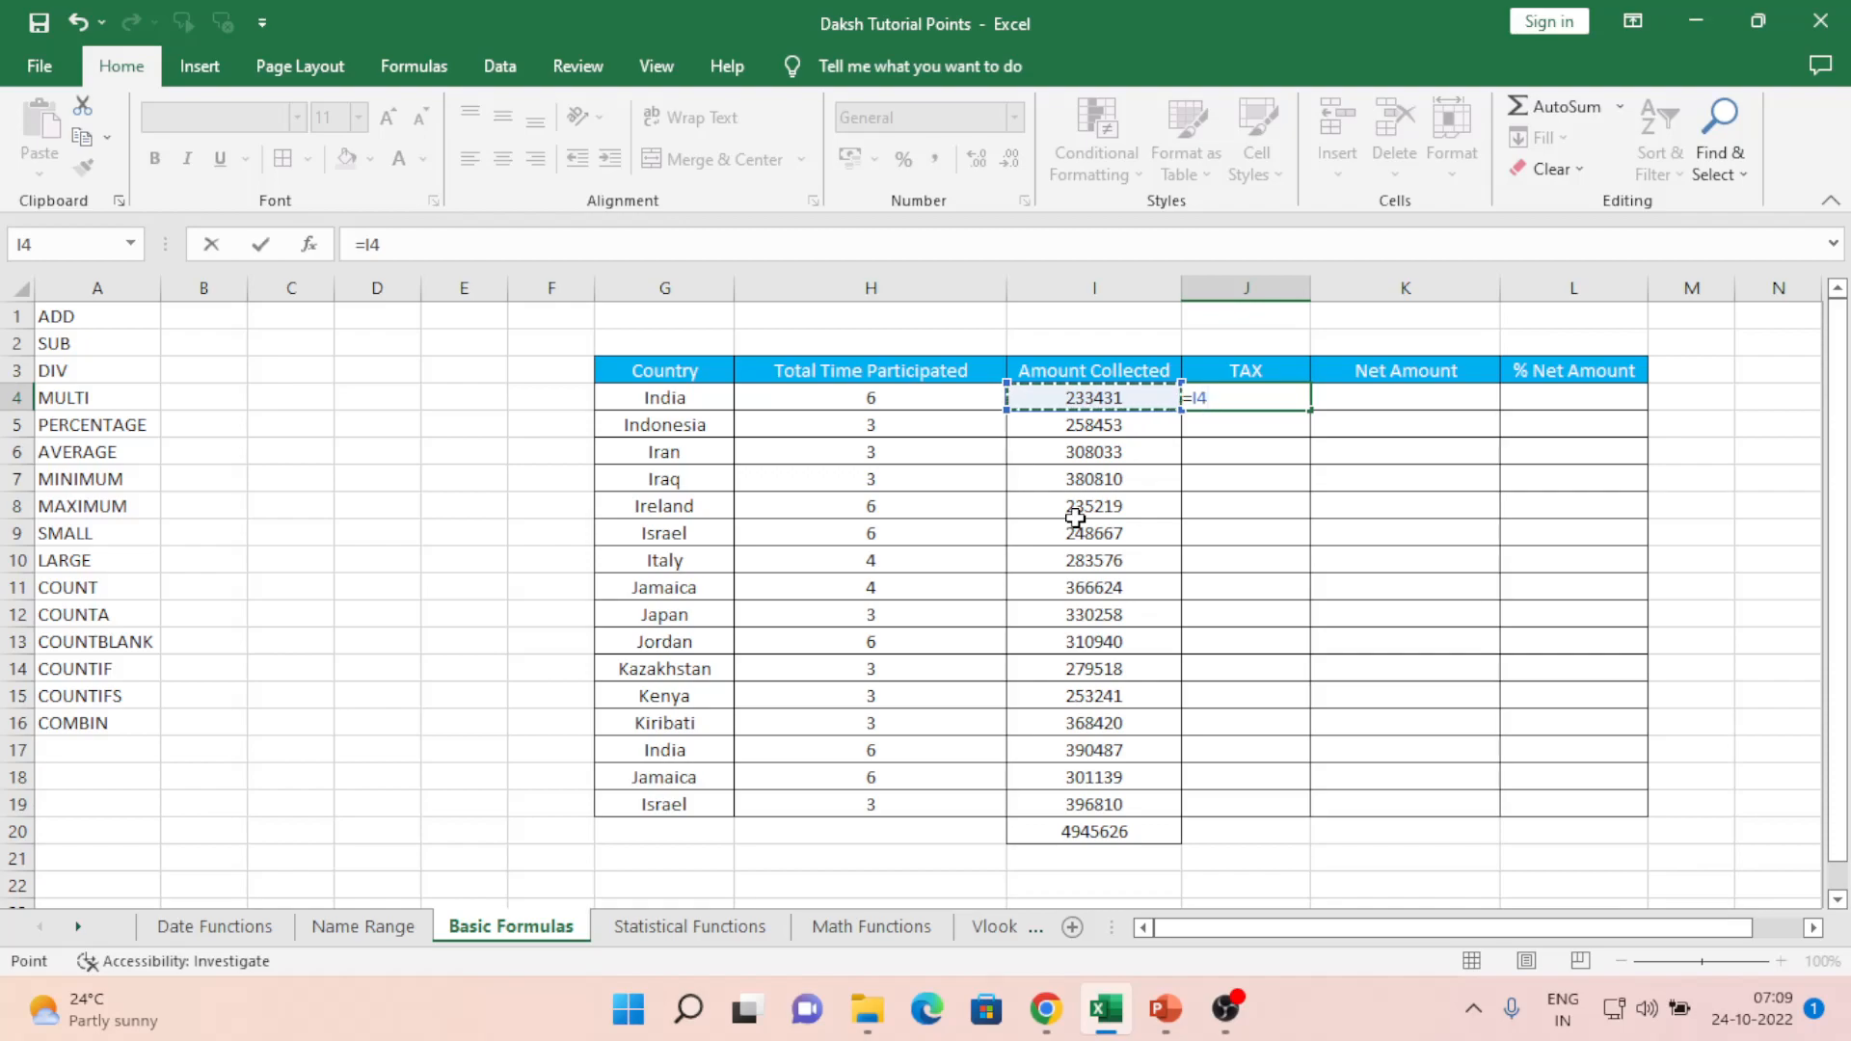
- Complete J4 as =I4*.07, giving India's 7% tax of 16340.17, and copy it
text(*.07)
key(ctrl+Return)
key(ctrl+c)
- Paste the tax formula down J4:J20, producing a 346193.82 total in J20
key(Left)
key(ctrl+Down)
key(Right)
key(Up)
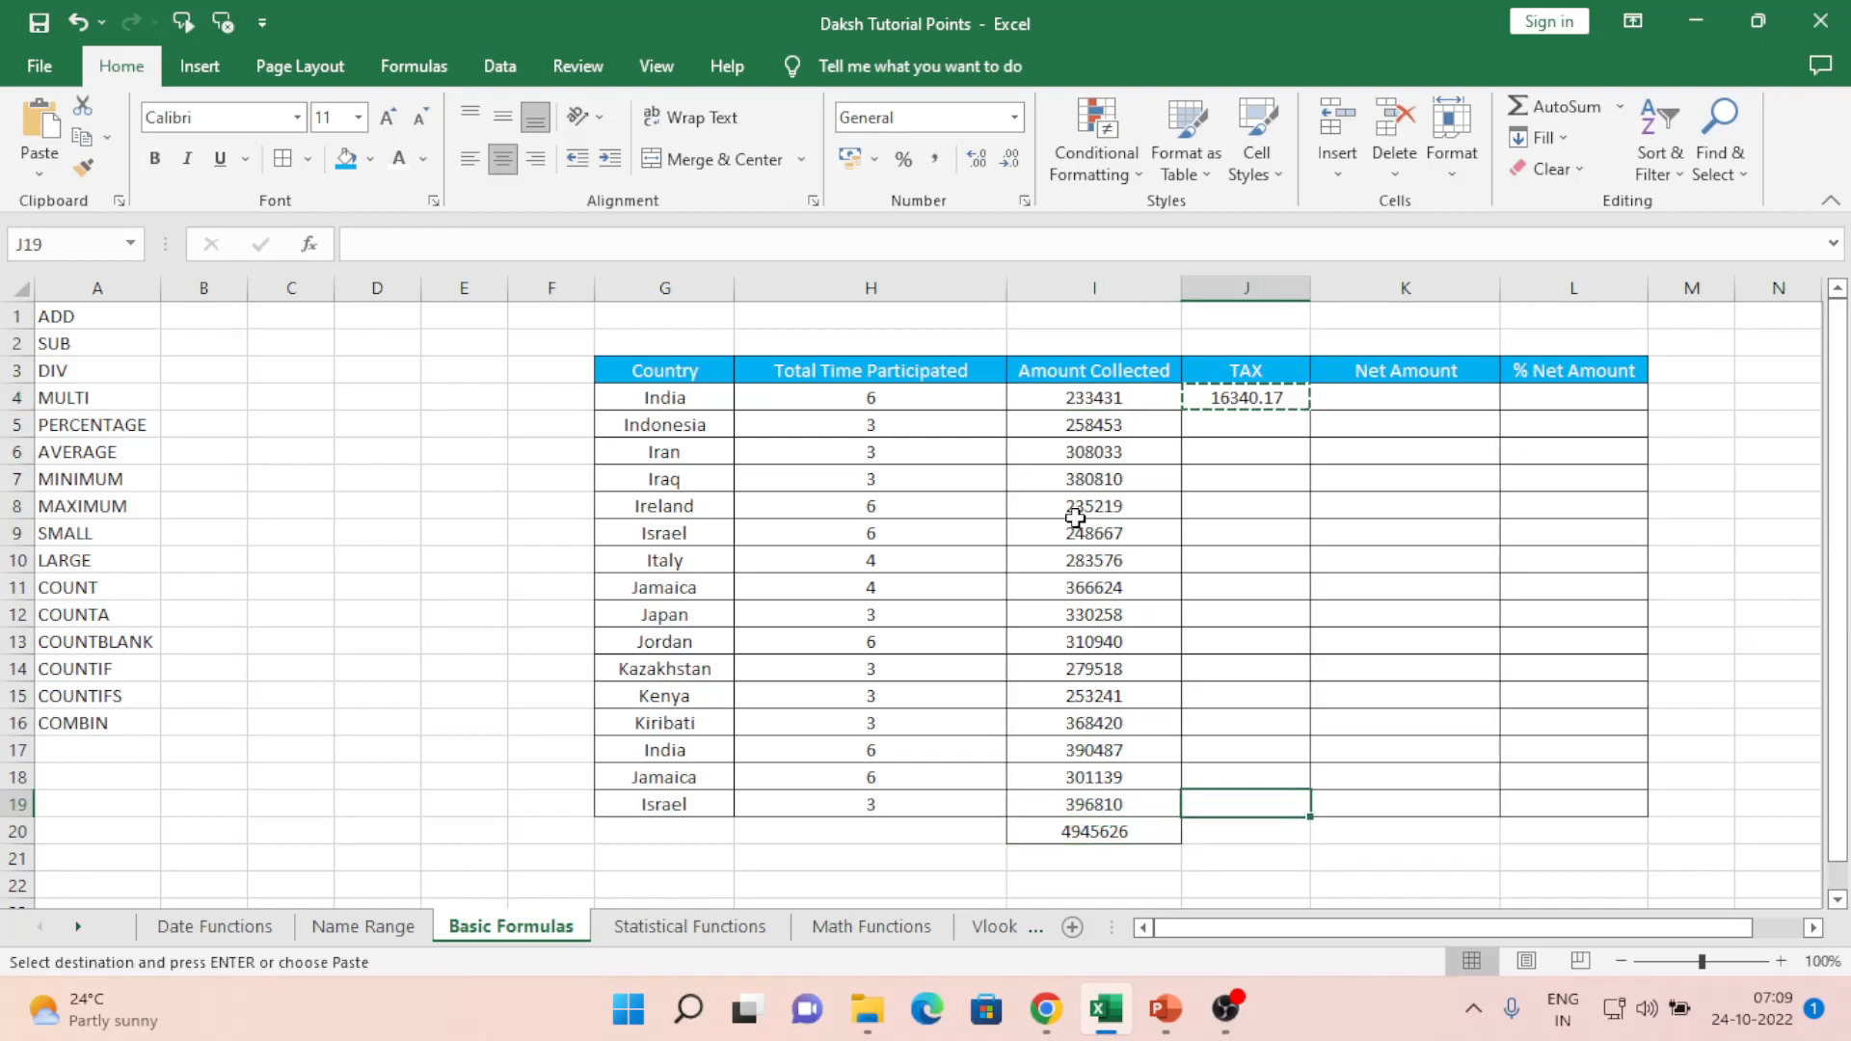
key(Down)
key(ctrl+shift+Up)
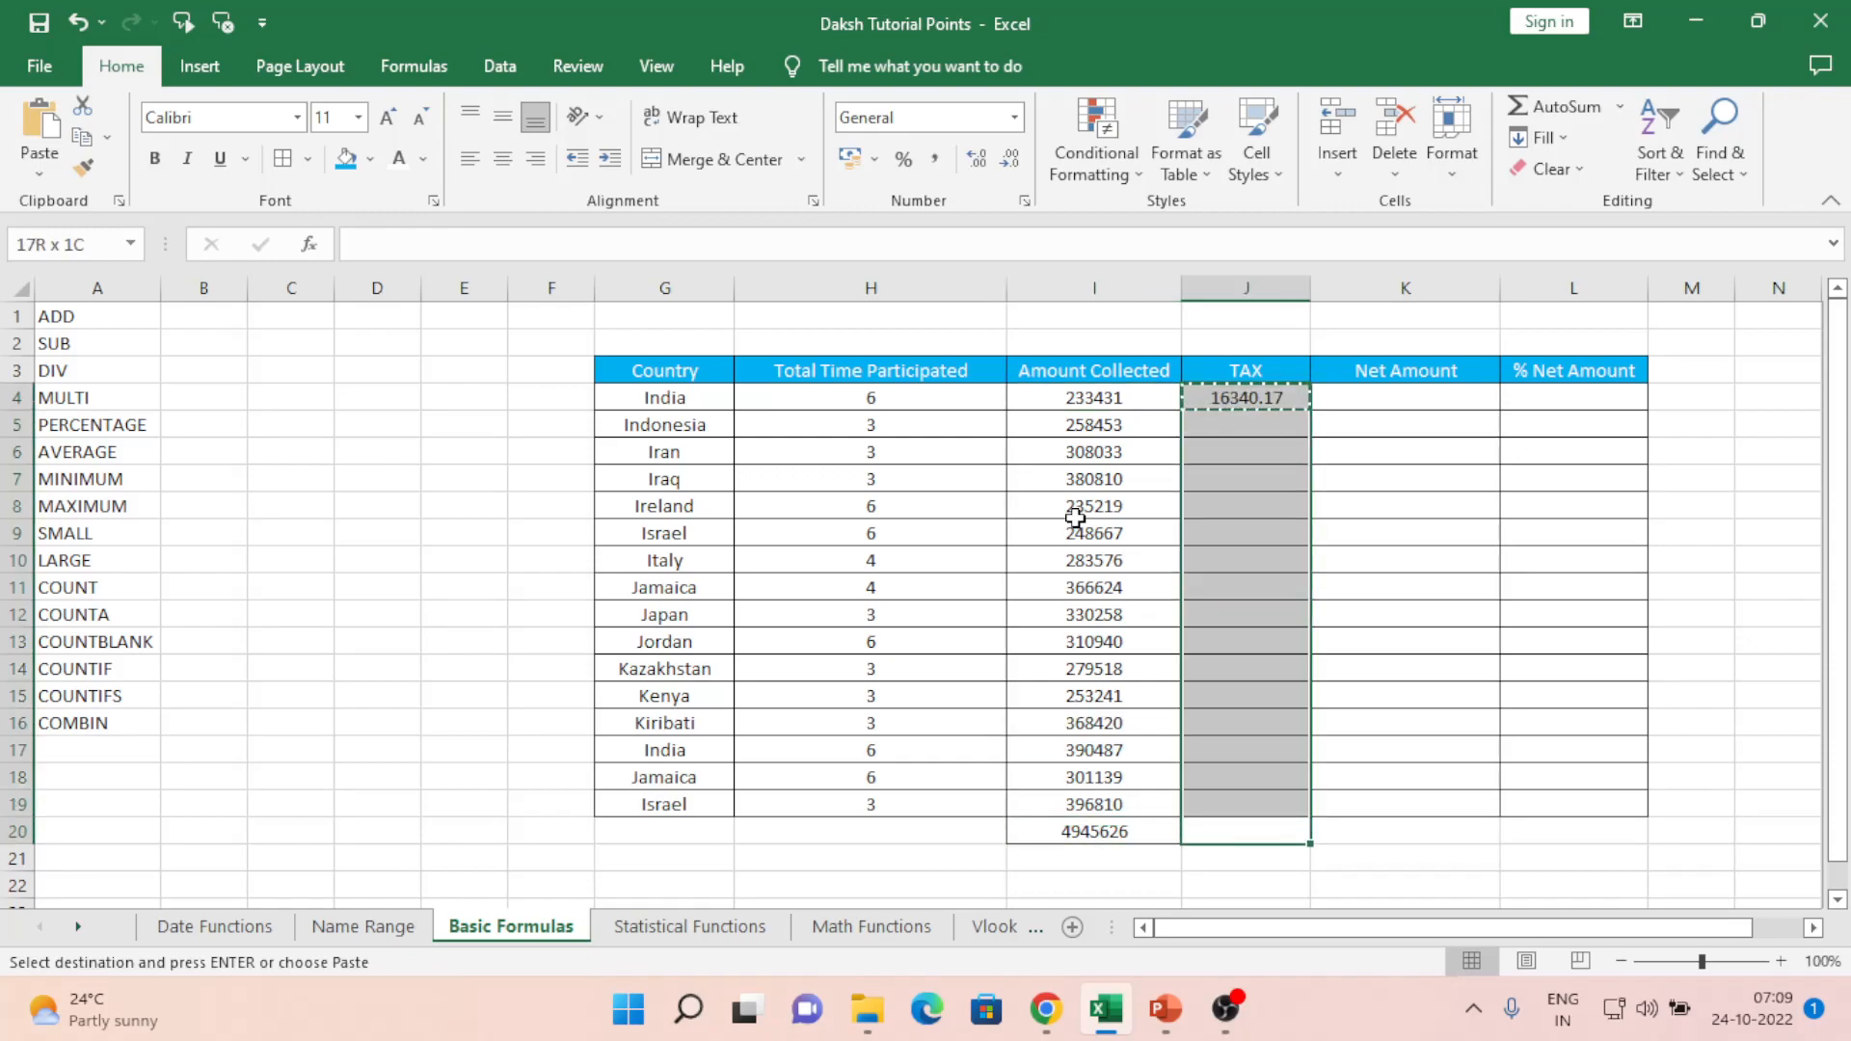
key(ctrl+v)
key(ctrl+Up)
key(Down)
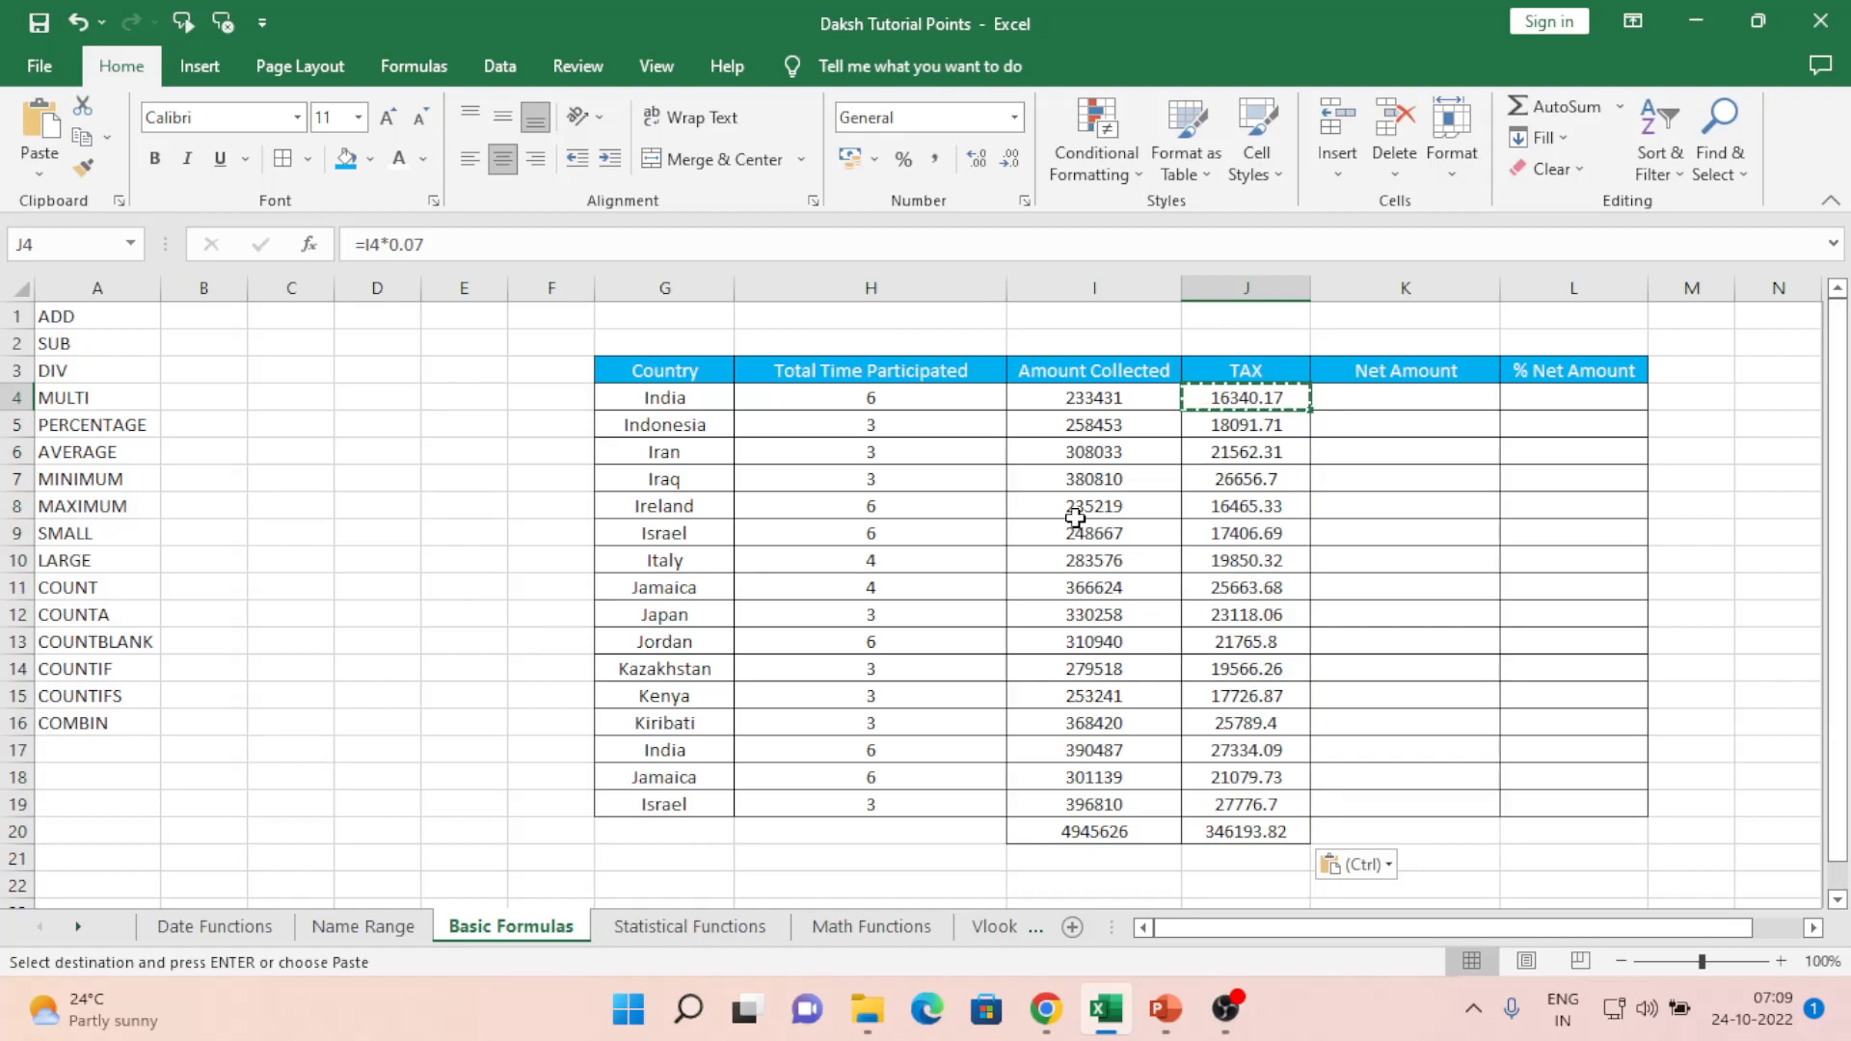
key(Escape)
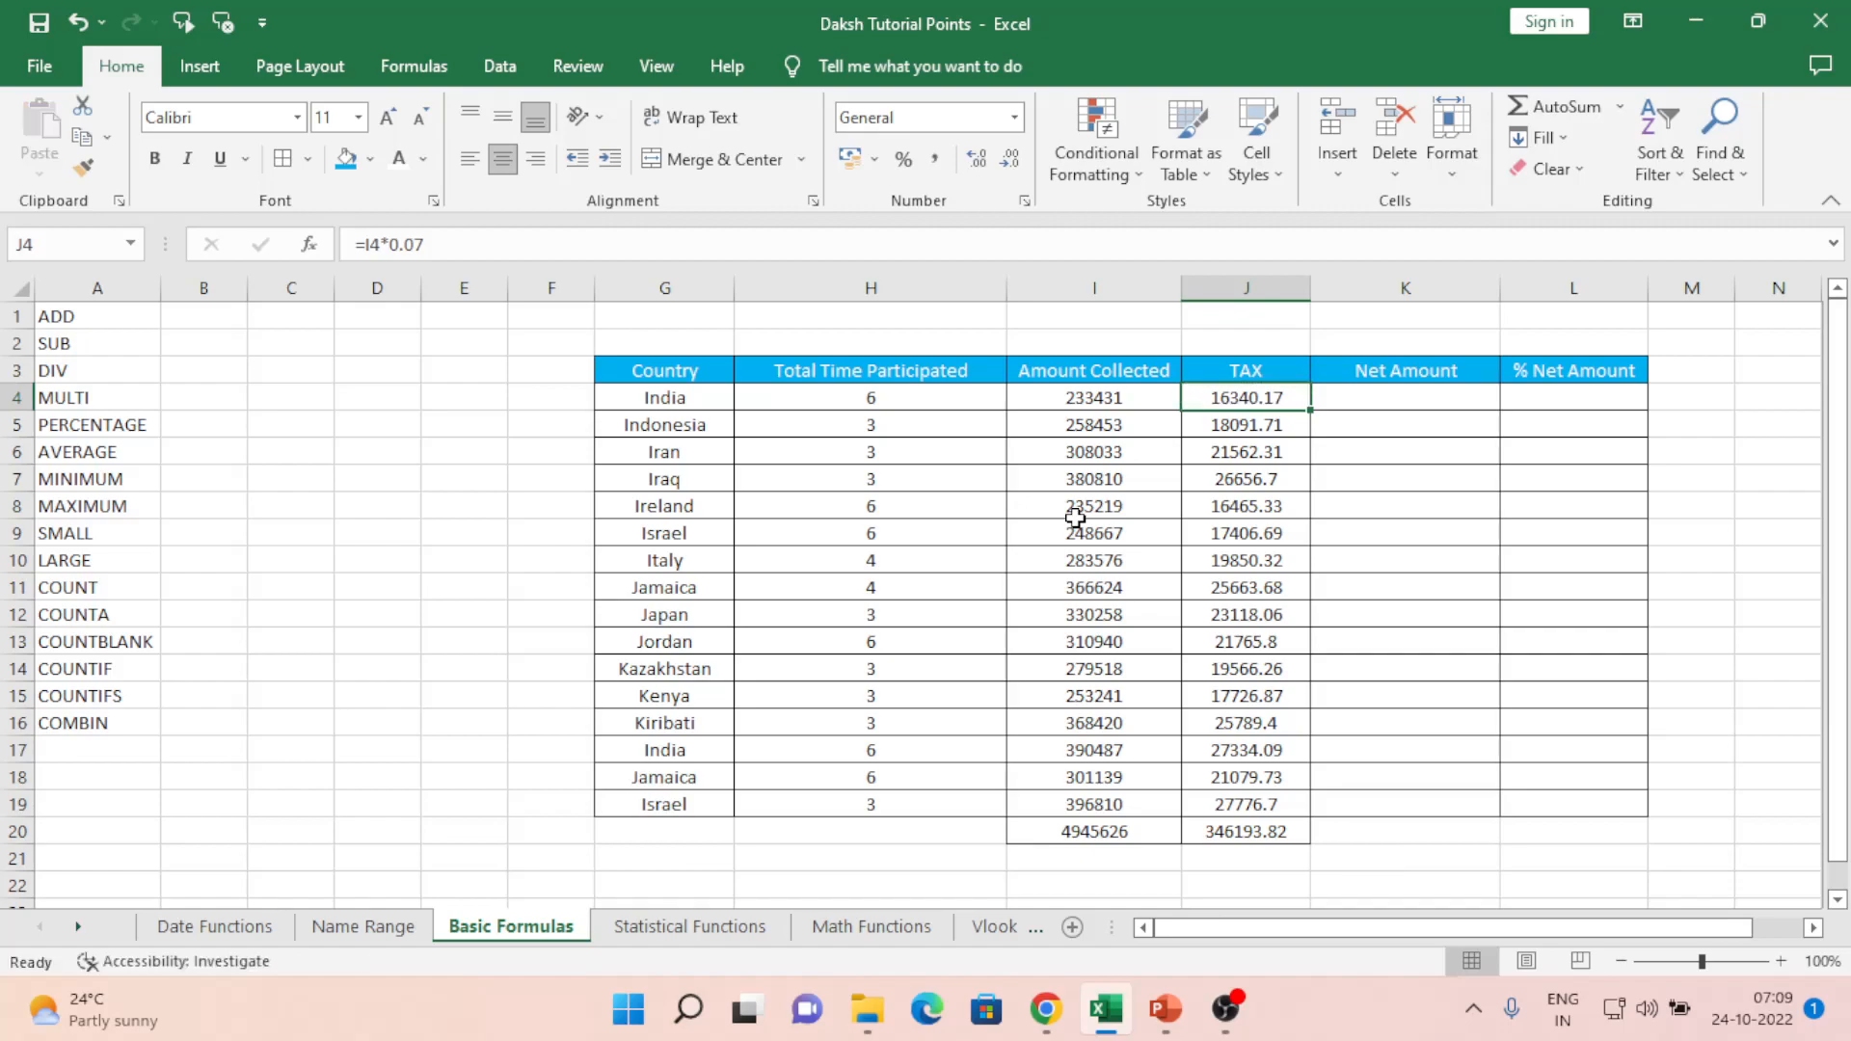
key(Right)
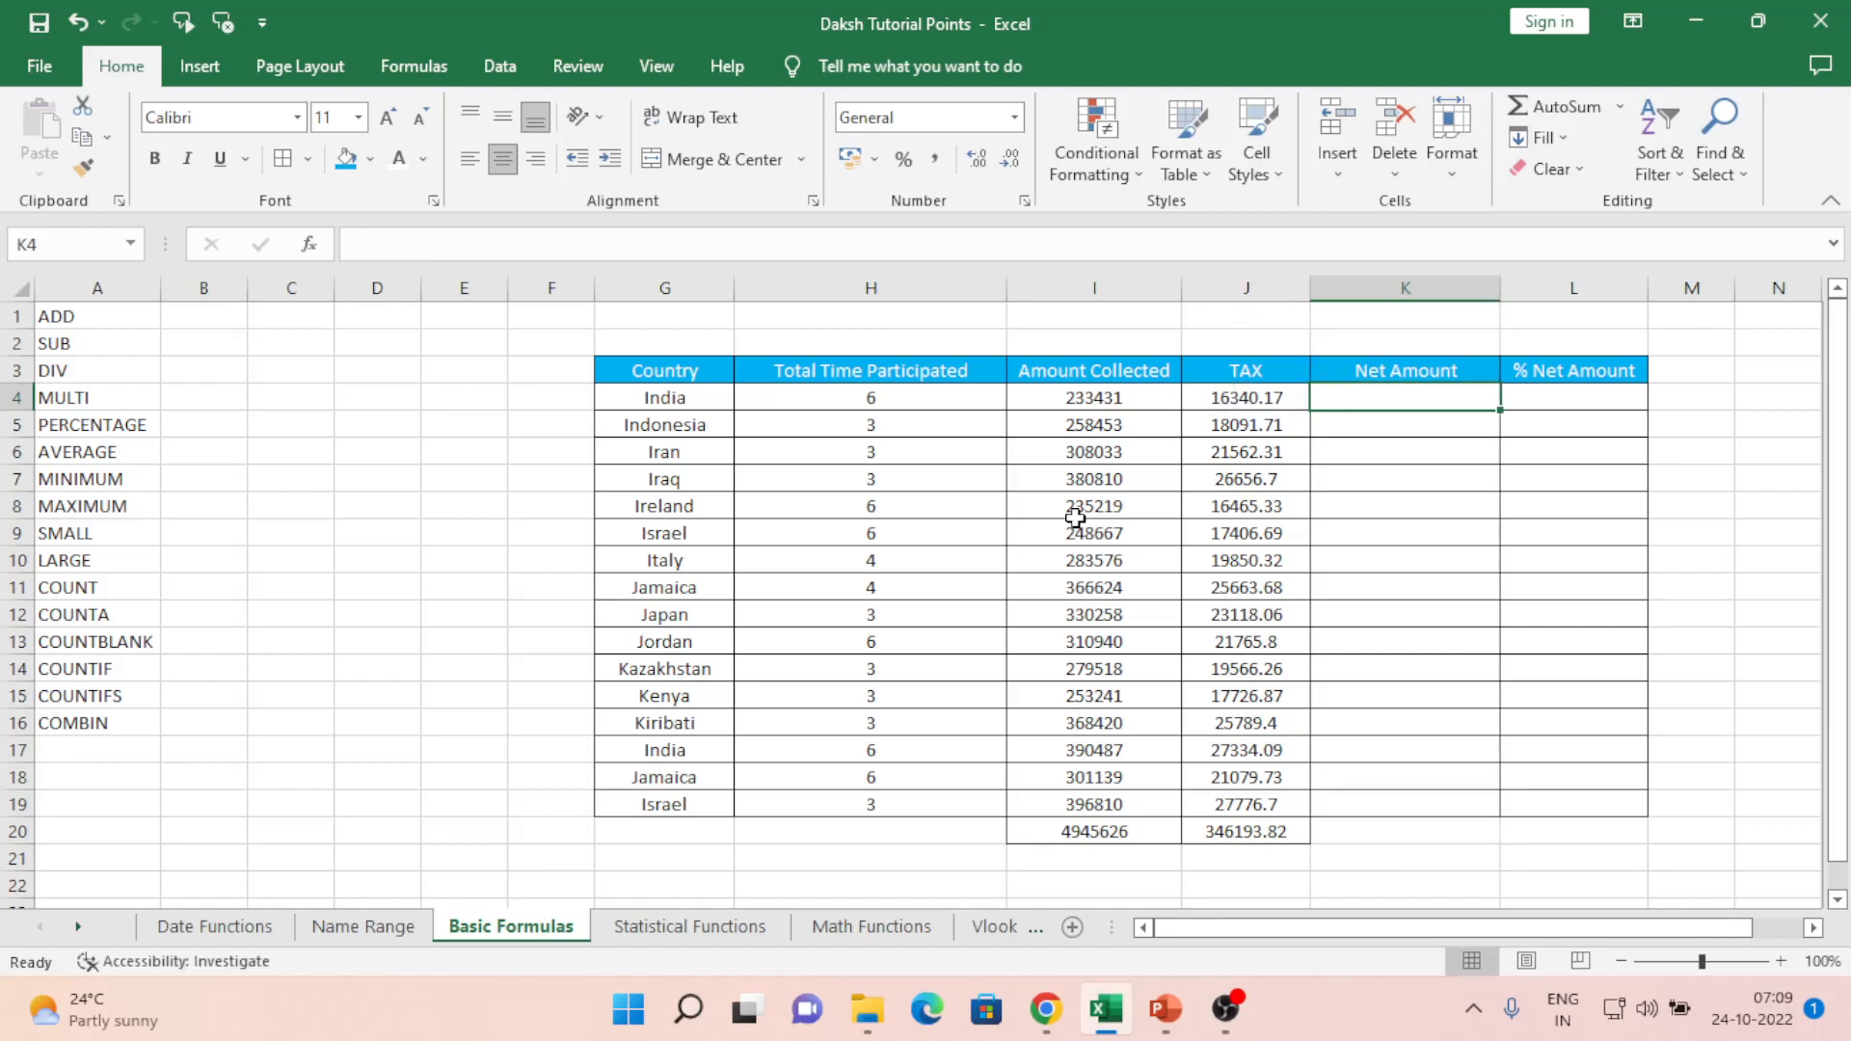
key(Left)
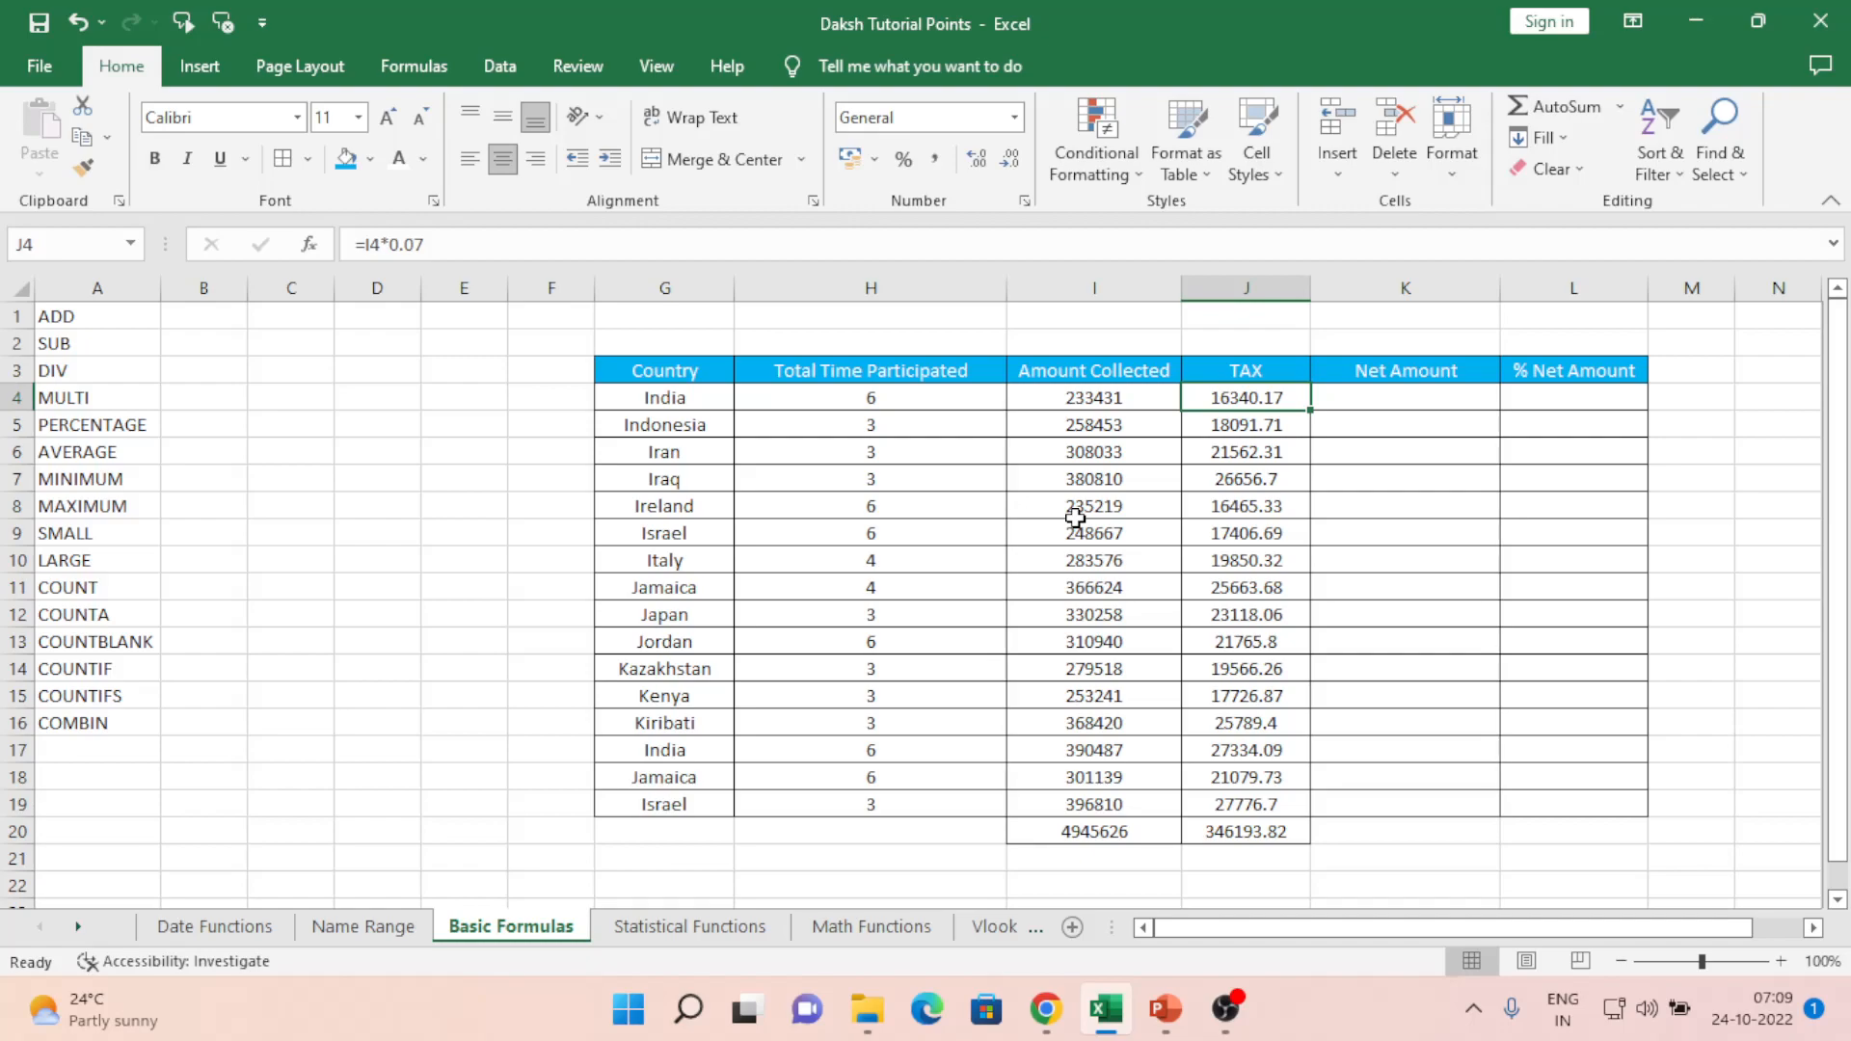
key(Right)
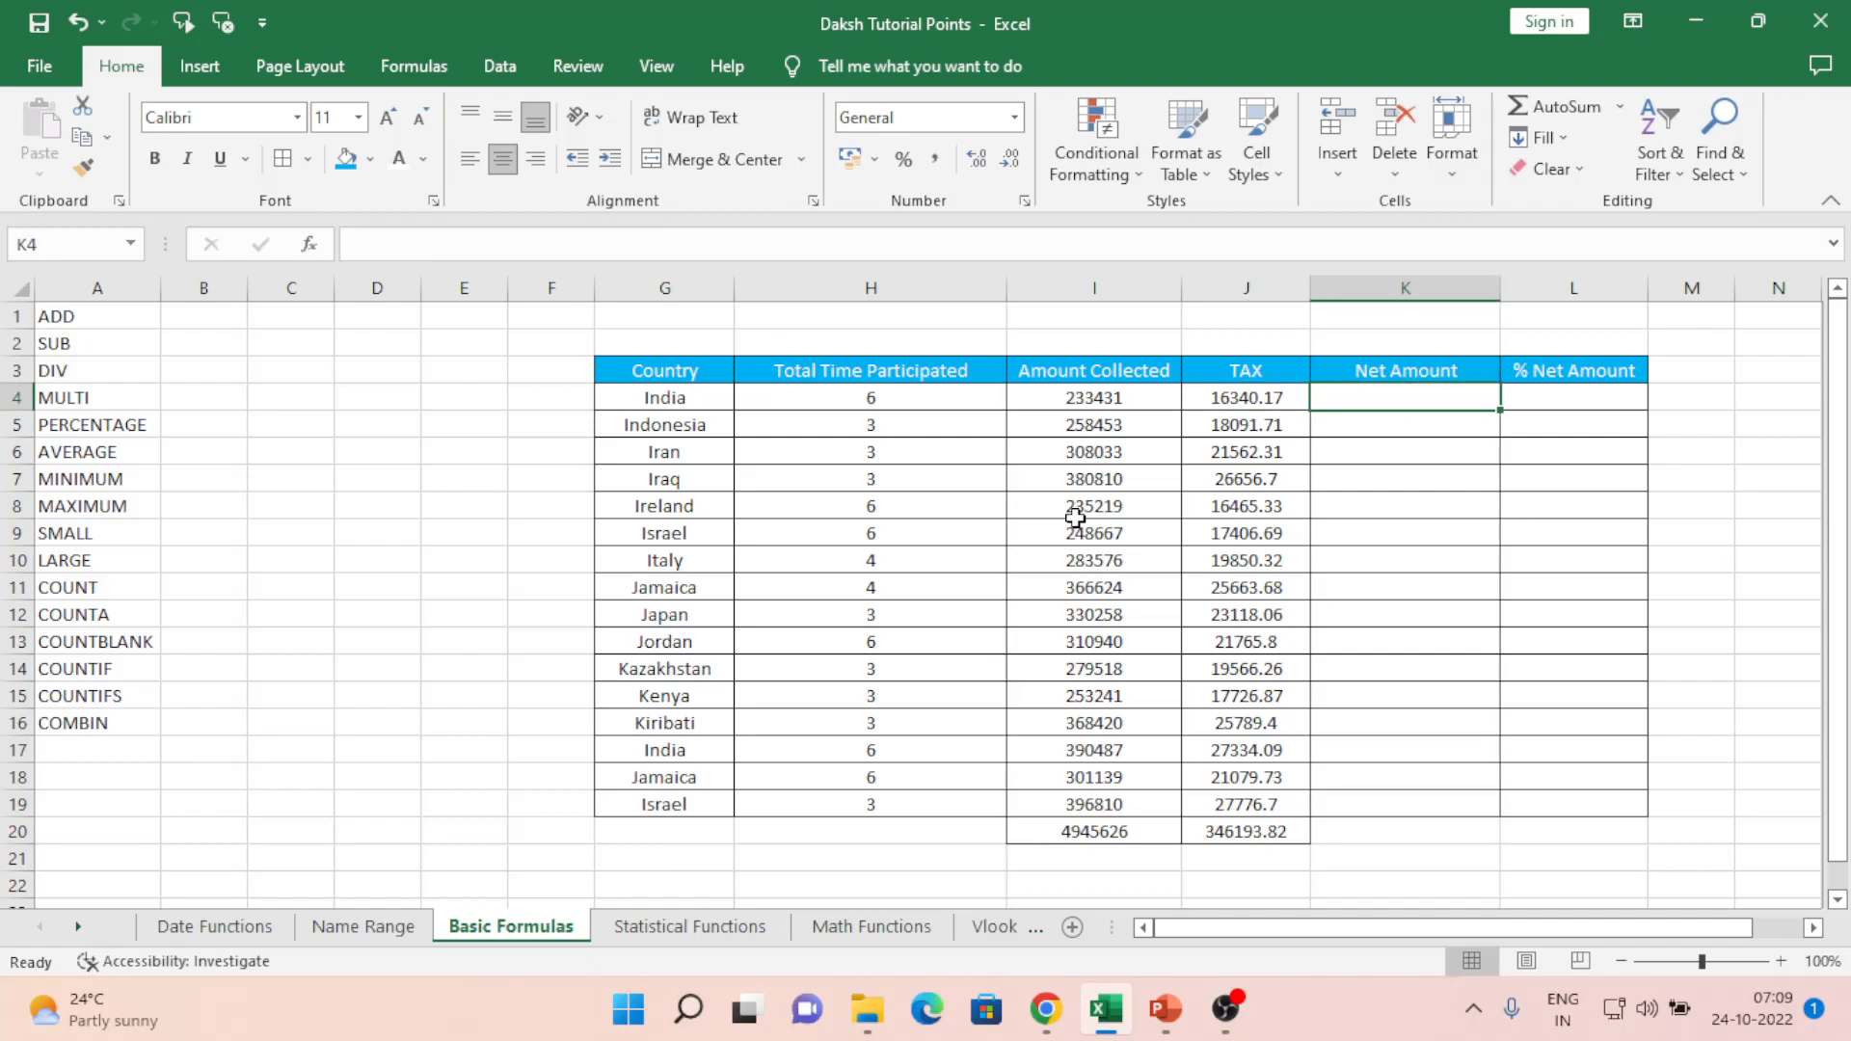
text(=10)
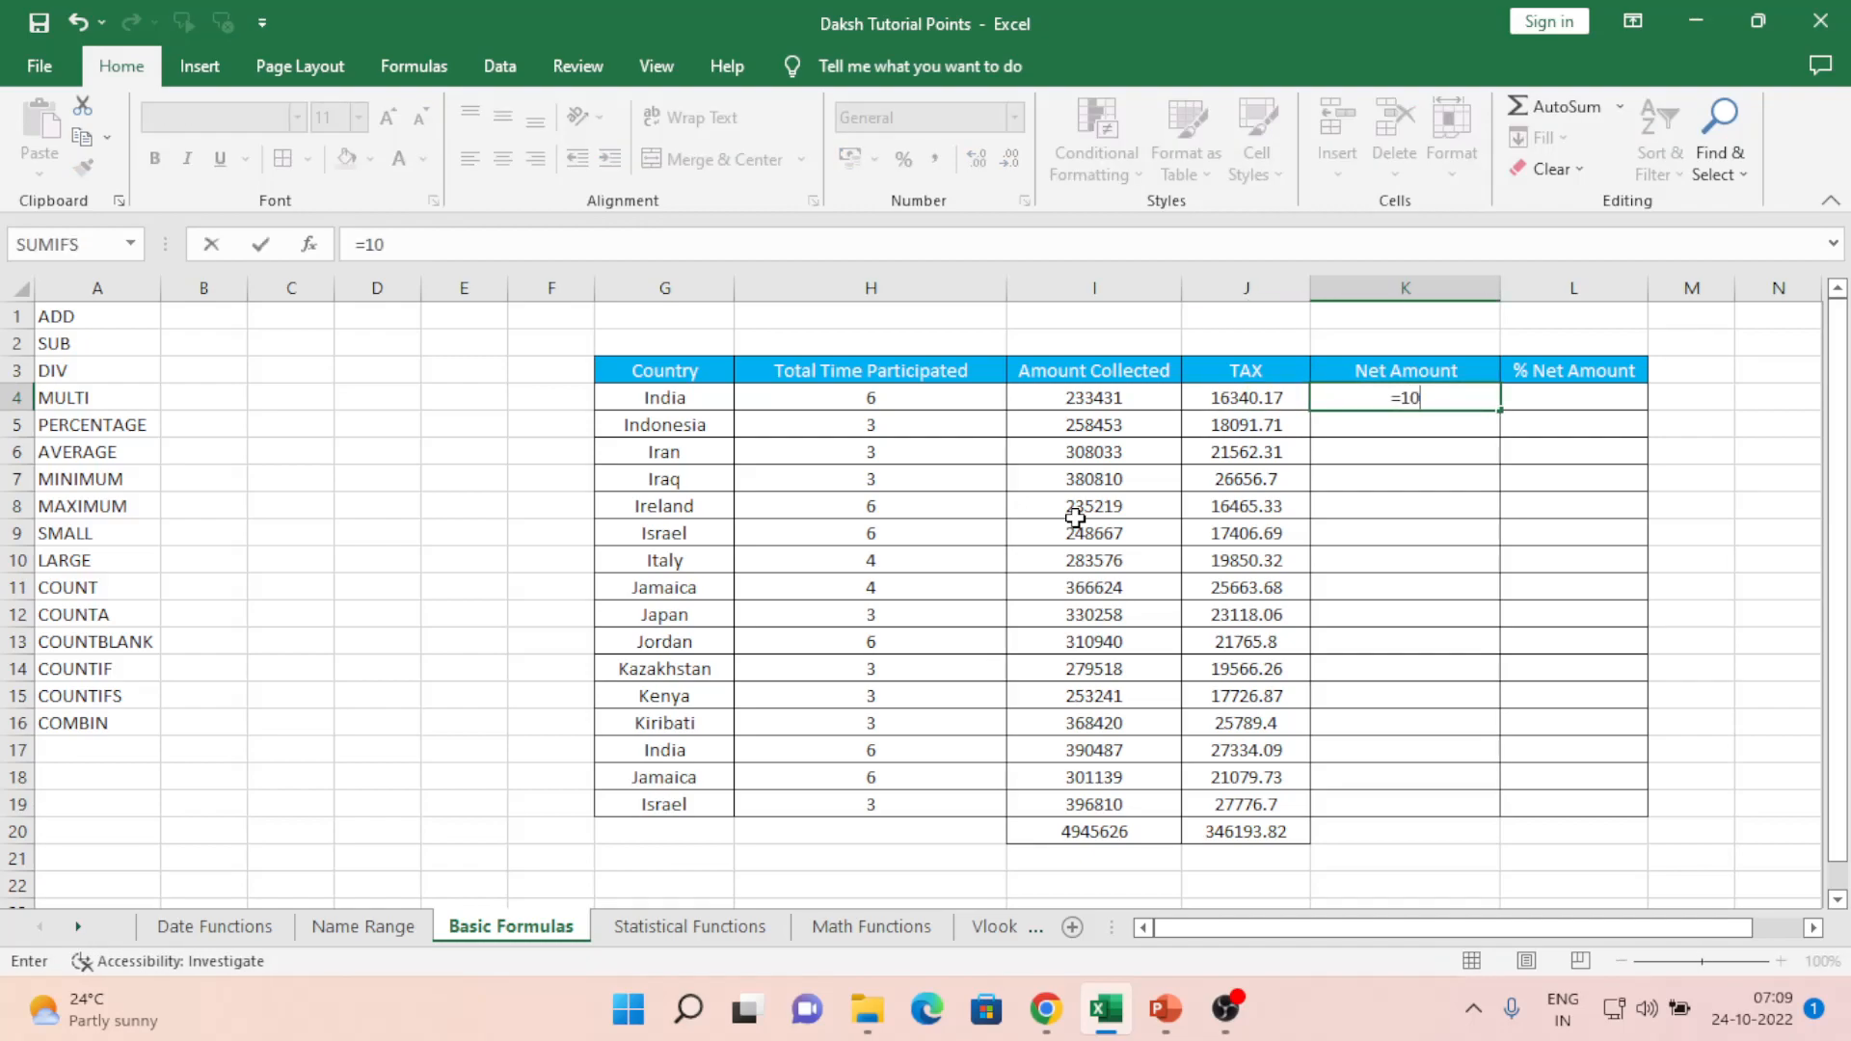
text(*20)
key(Return)
key(Up)
key(Delete)
key(Left)
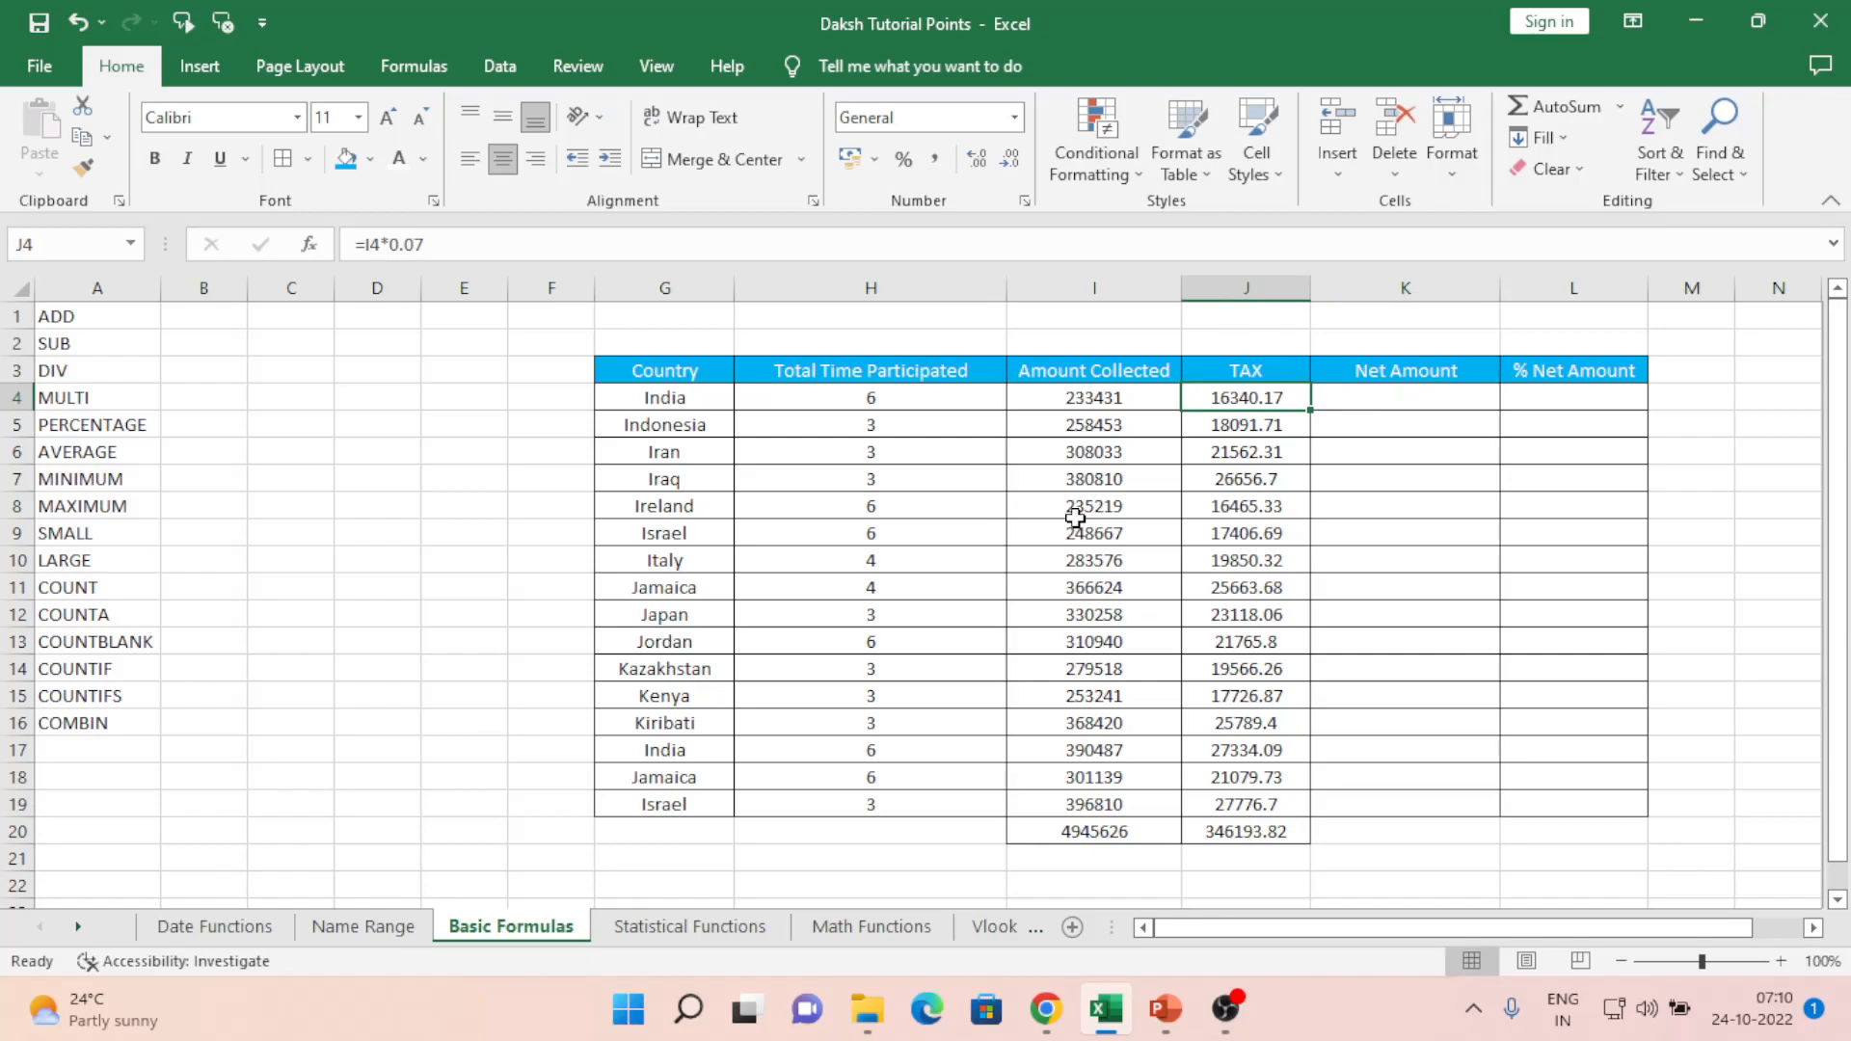
key(F2)
key(Left)
key(Left)
key(Left)
key(Left)
key(shift+Left)
key(shift+Left)
key(Right)
key(Right)
key(shift+Right)
key(shift+Right)
key(shift+Right)
key(shift+Right)
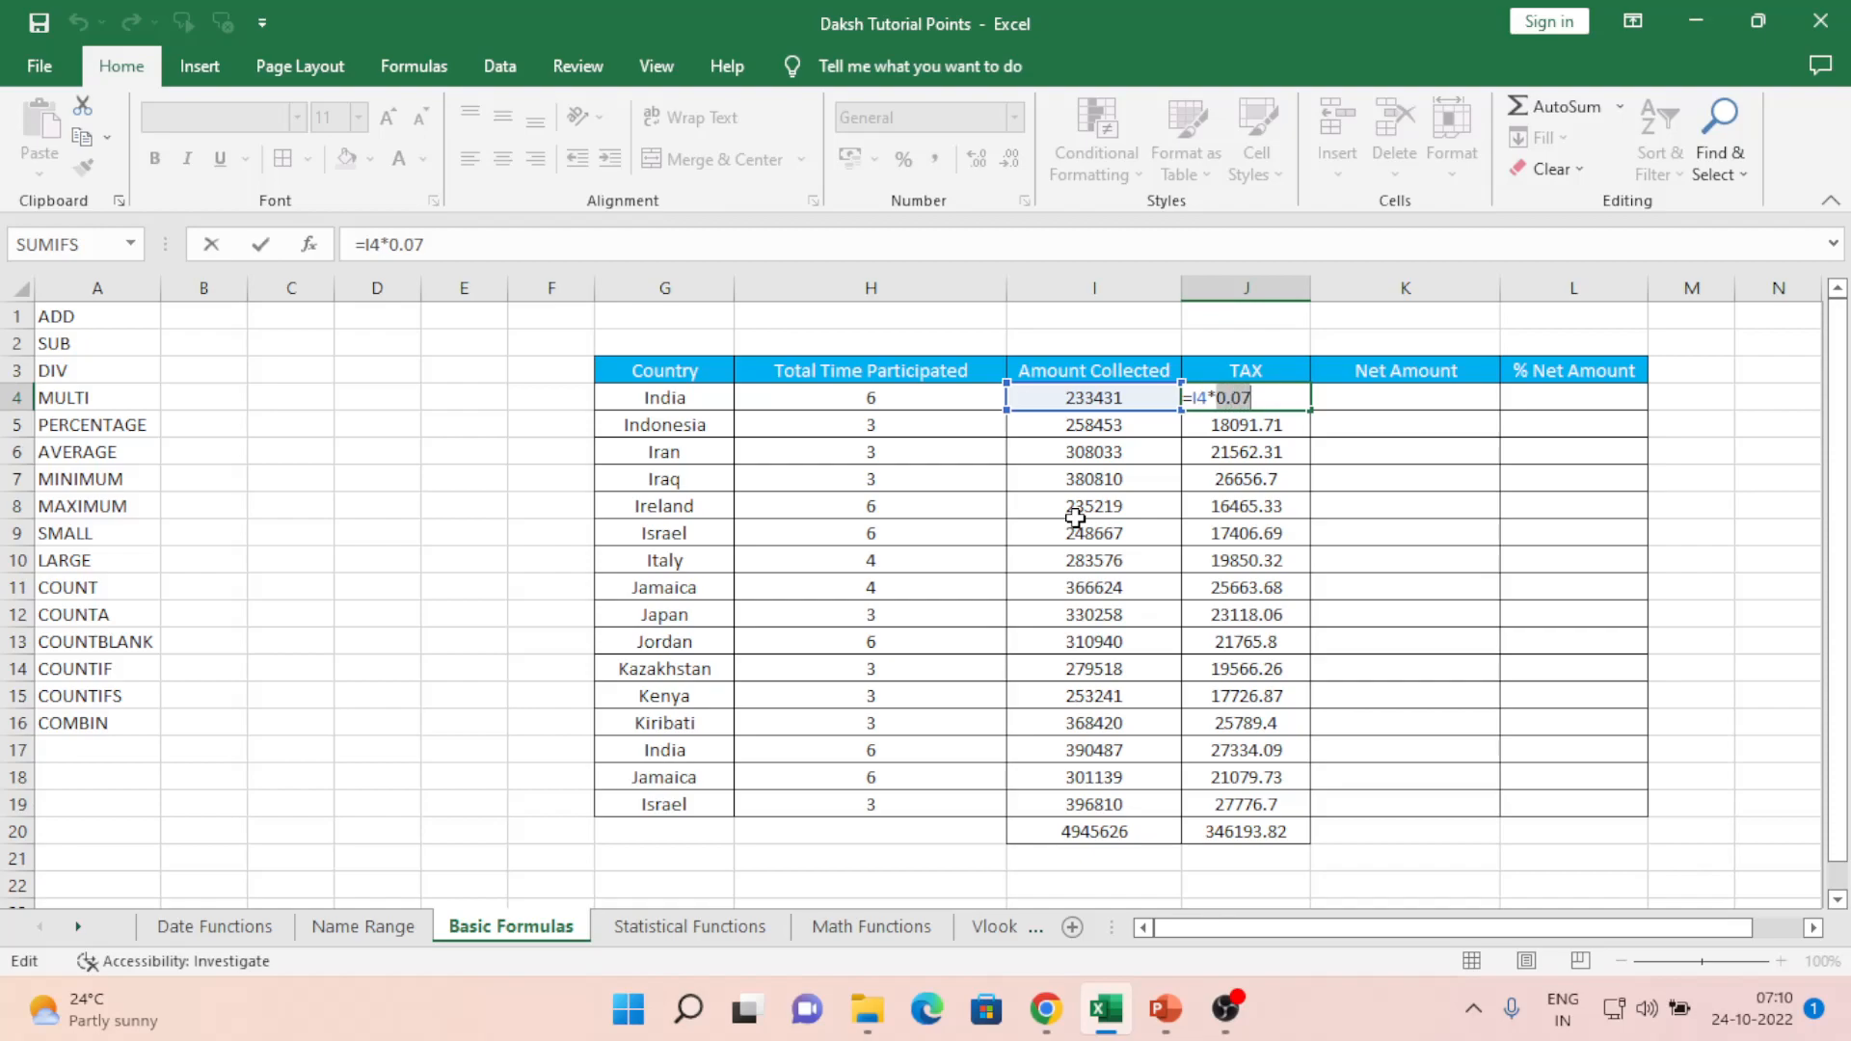
key(Escape)
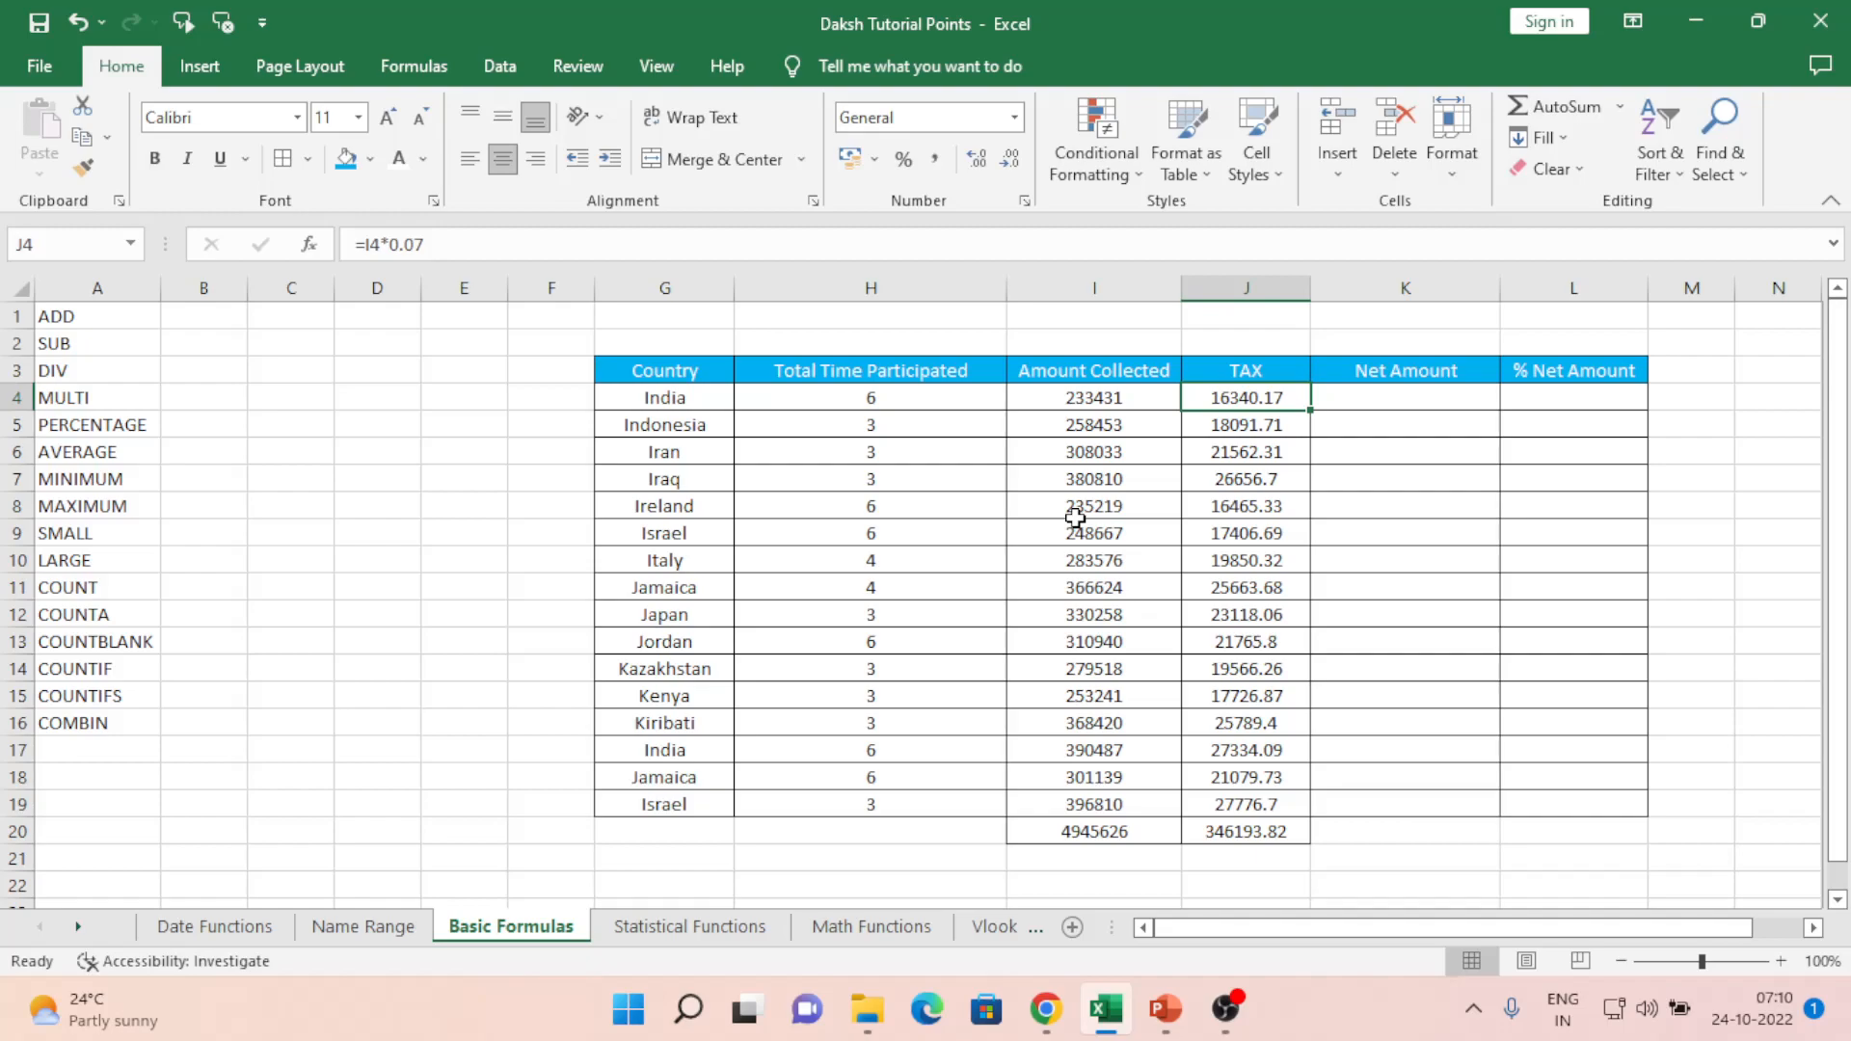
key(ctrl+Down)
key(Left)
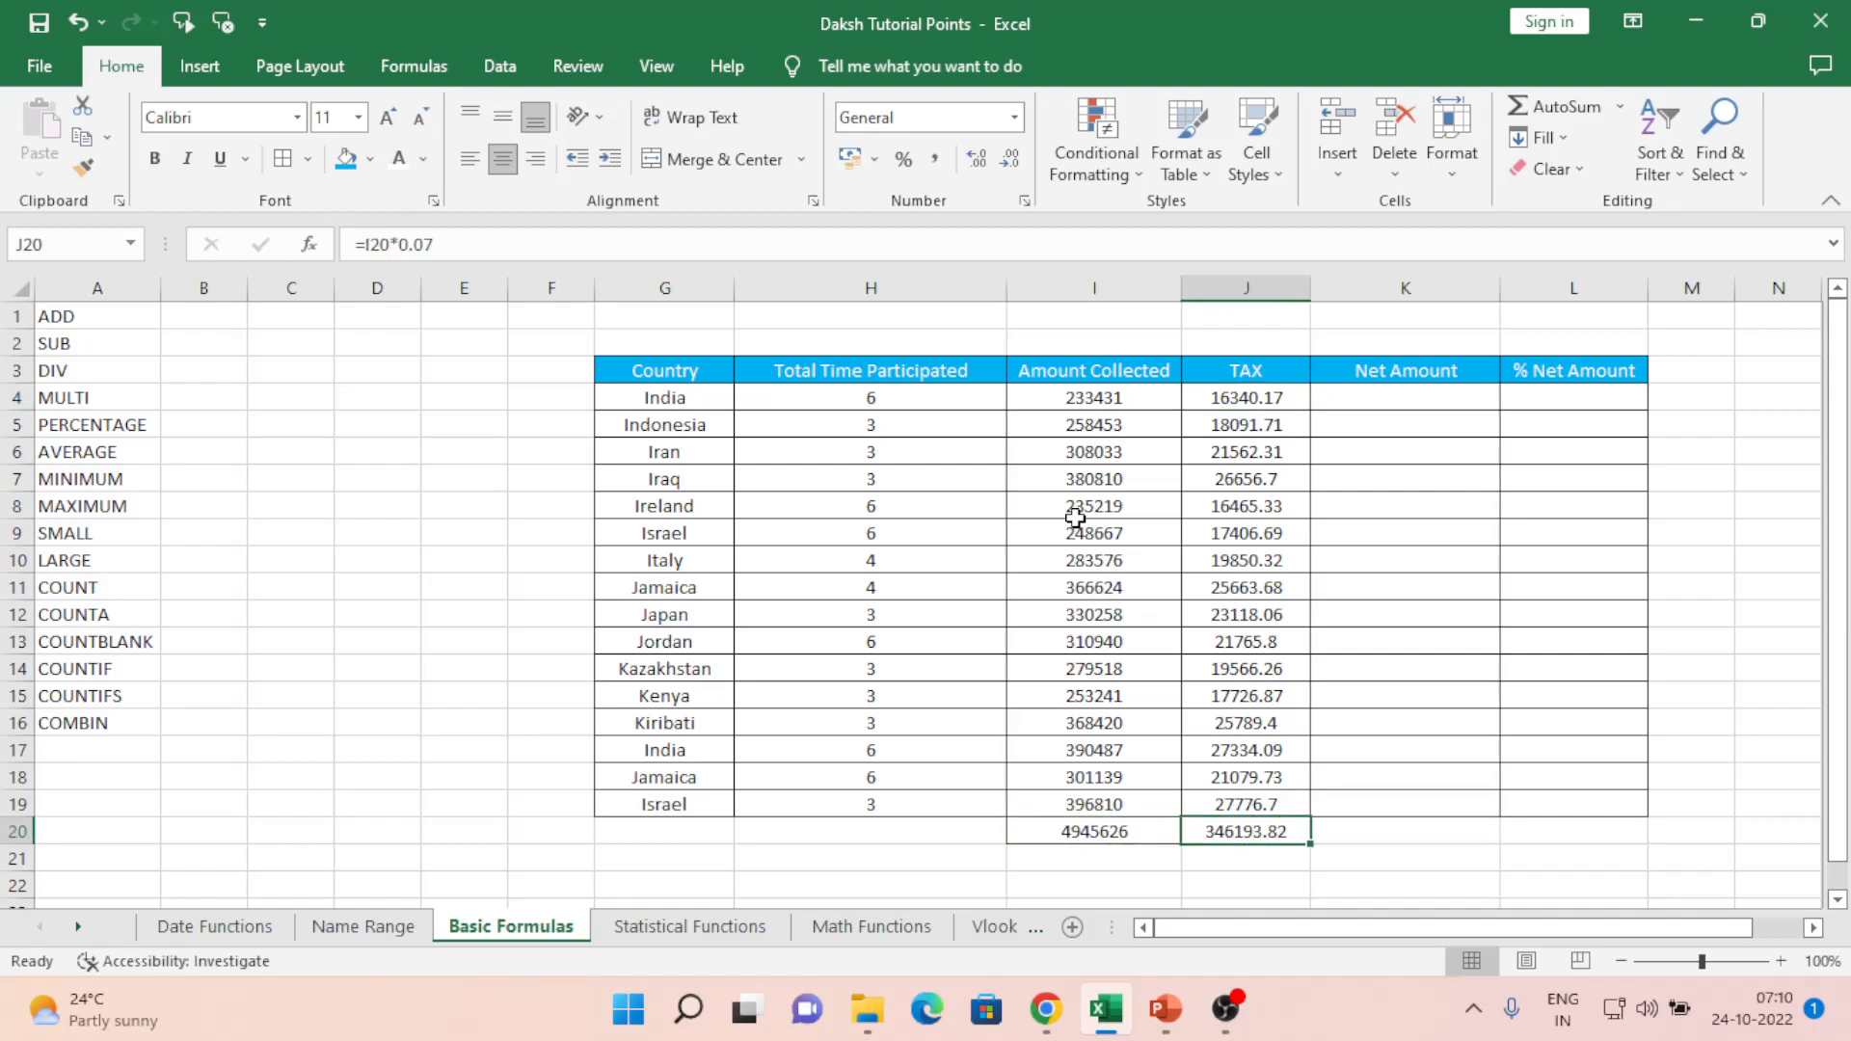
key(ctrl+c)
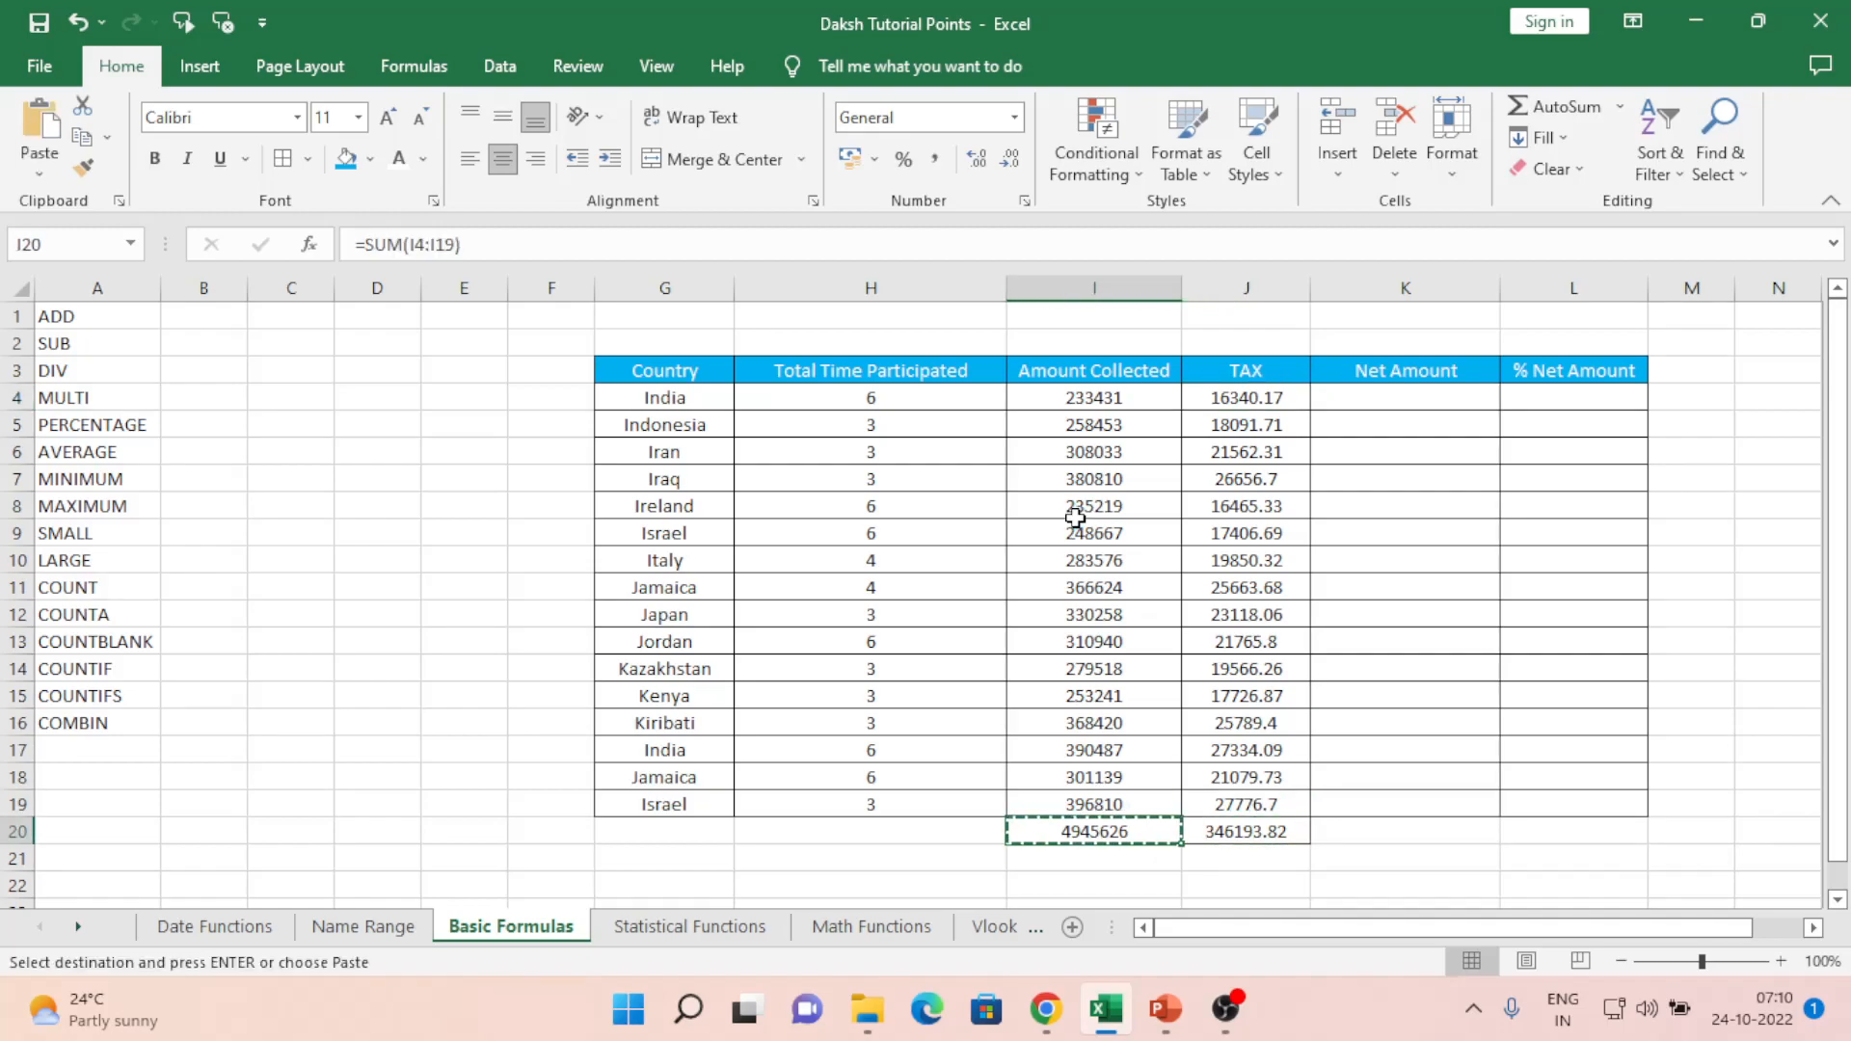
key(Right)
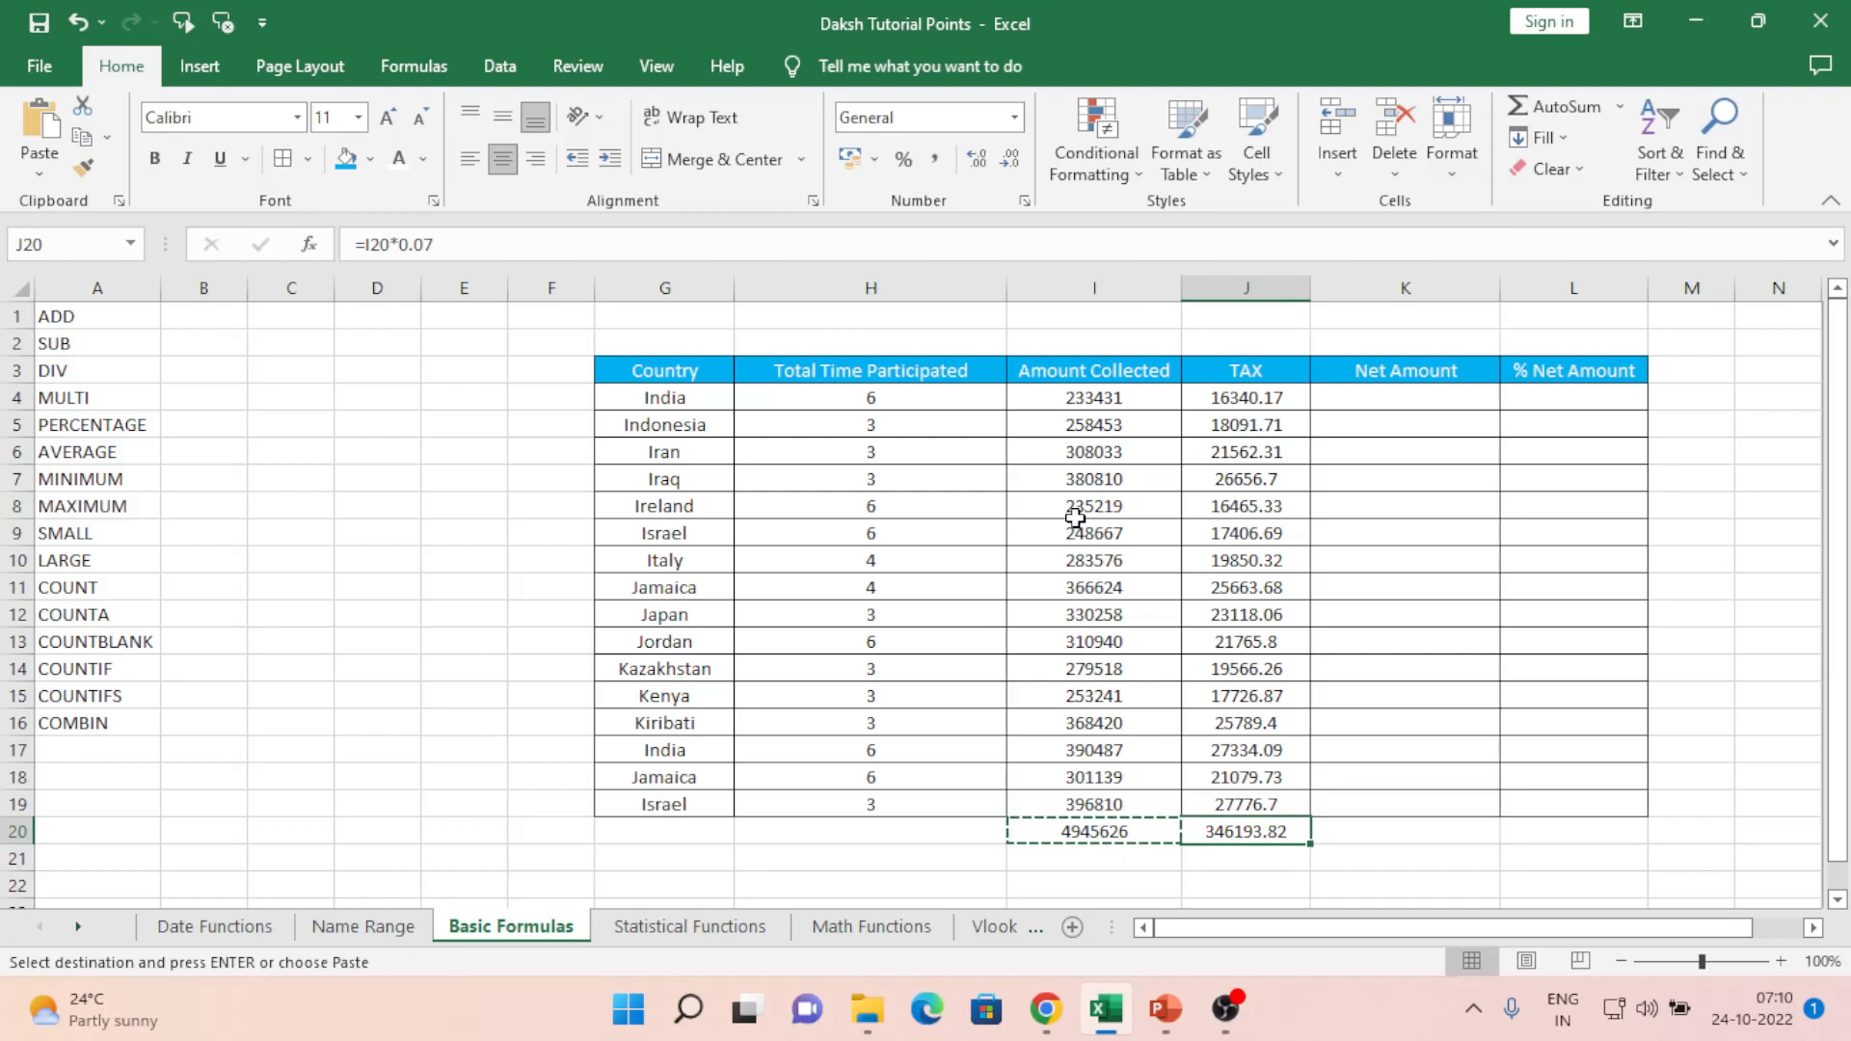
key(XF86AudioRaiseVolume)
key(Escape)
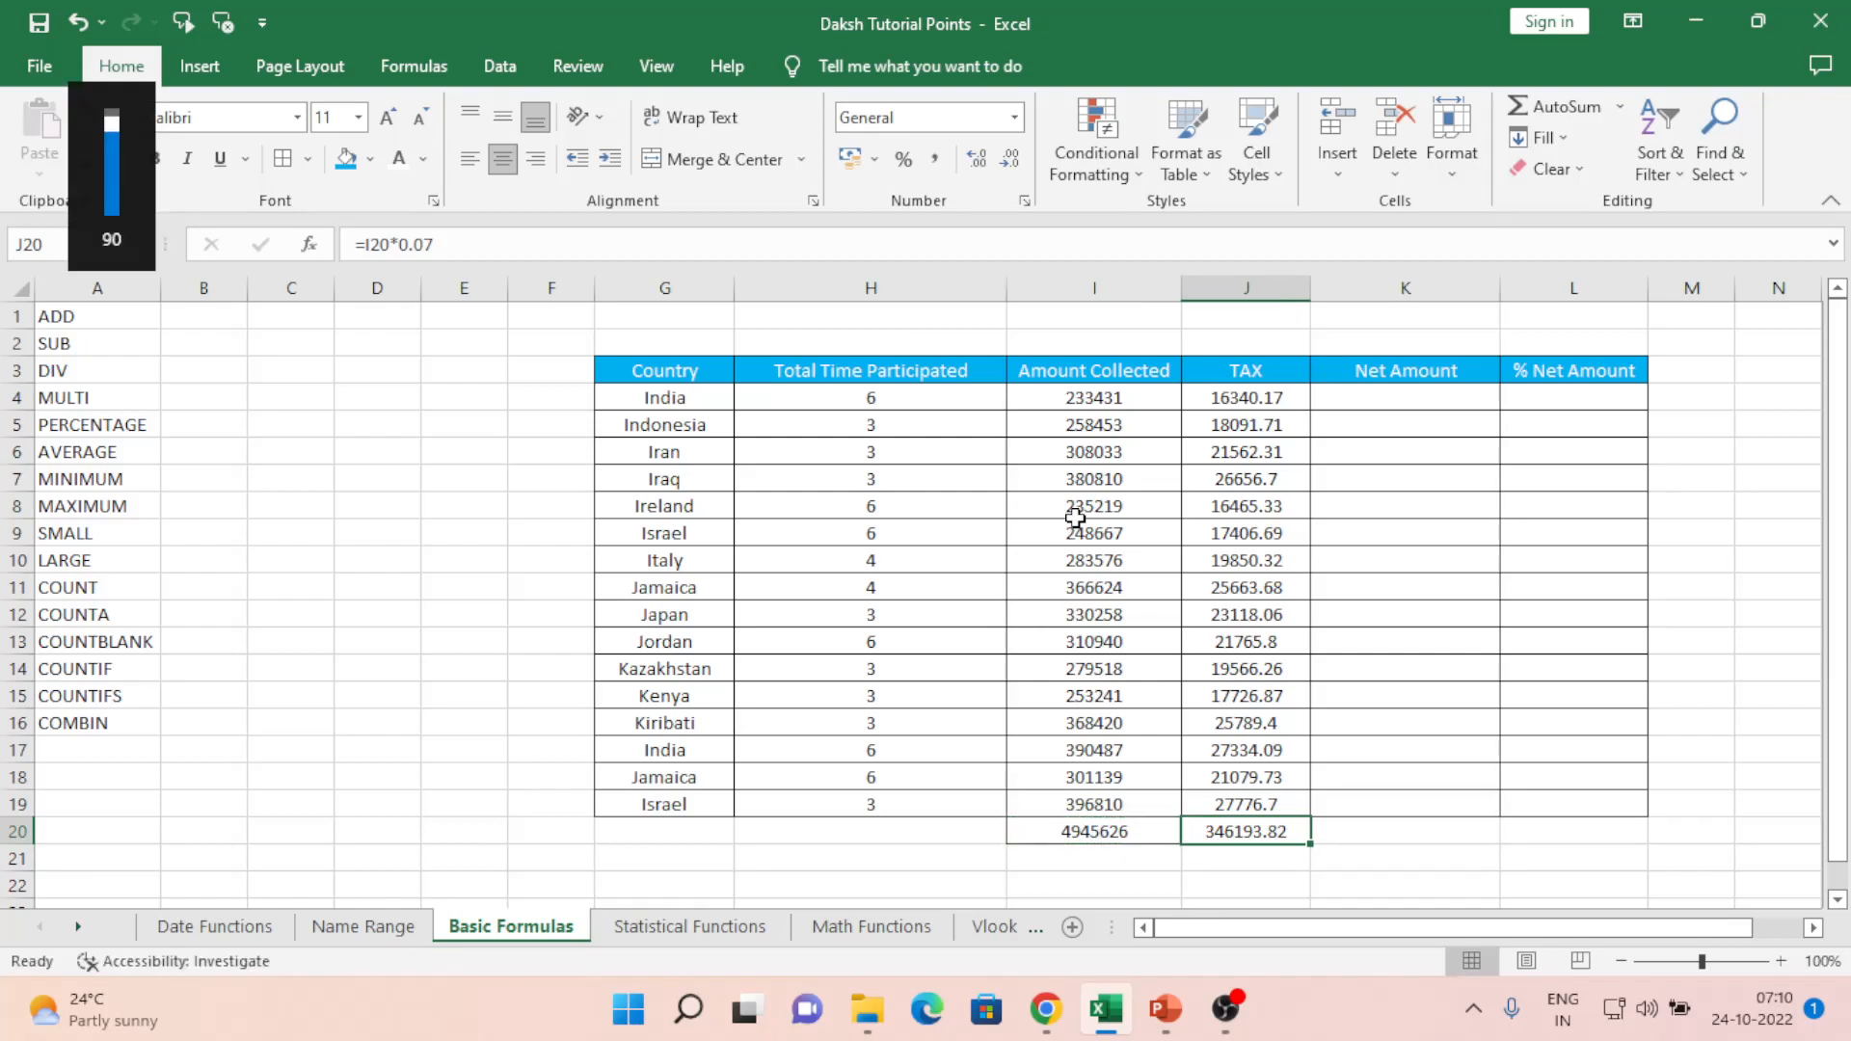
key(F2)
key(Escape)
key(Up)
key(ctrl+Up)
key(Down)
key(Left)
key(Left)
key(Right)
key(Right)
key(Right)
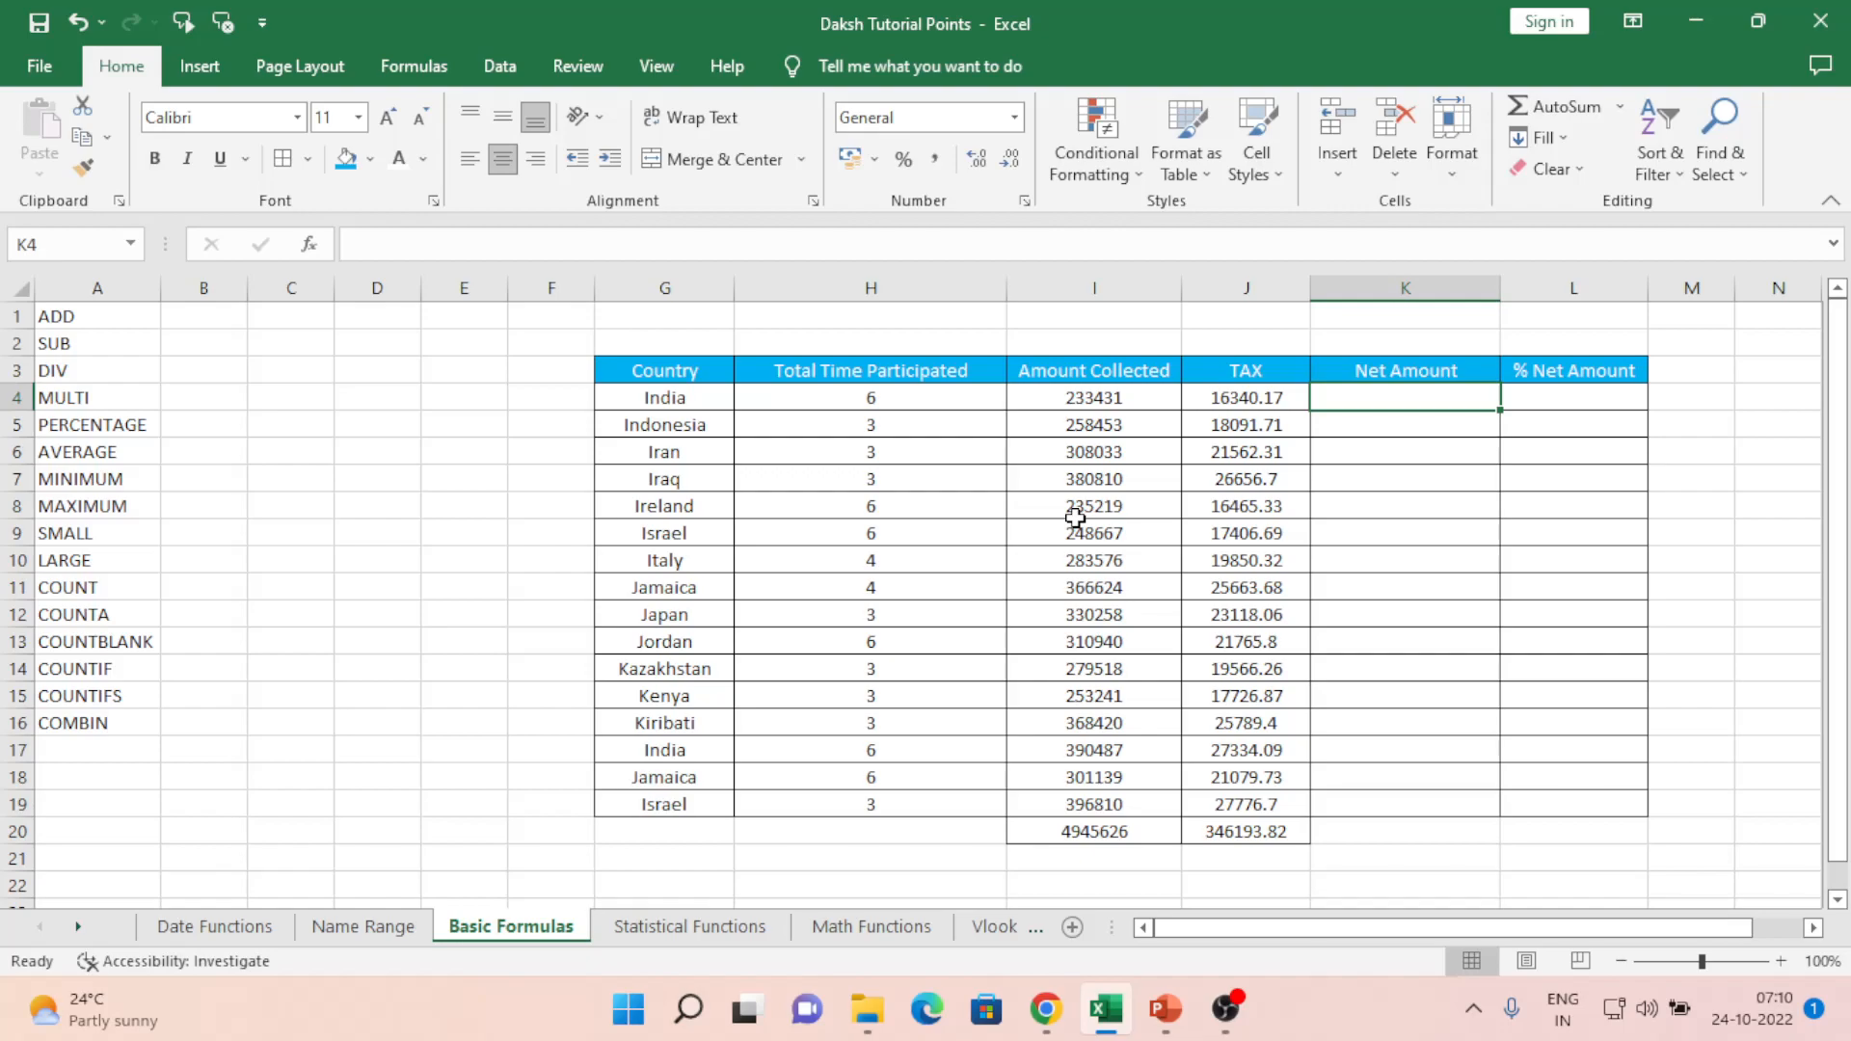
- Enter =I4-J4 in K4 for India's net amount of 217090.83
text(=)
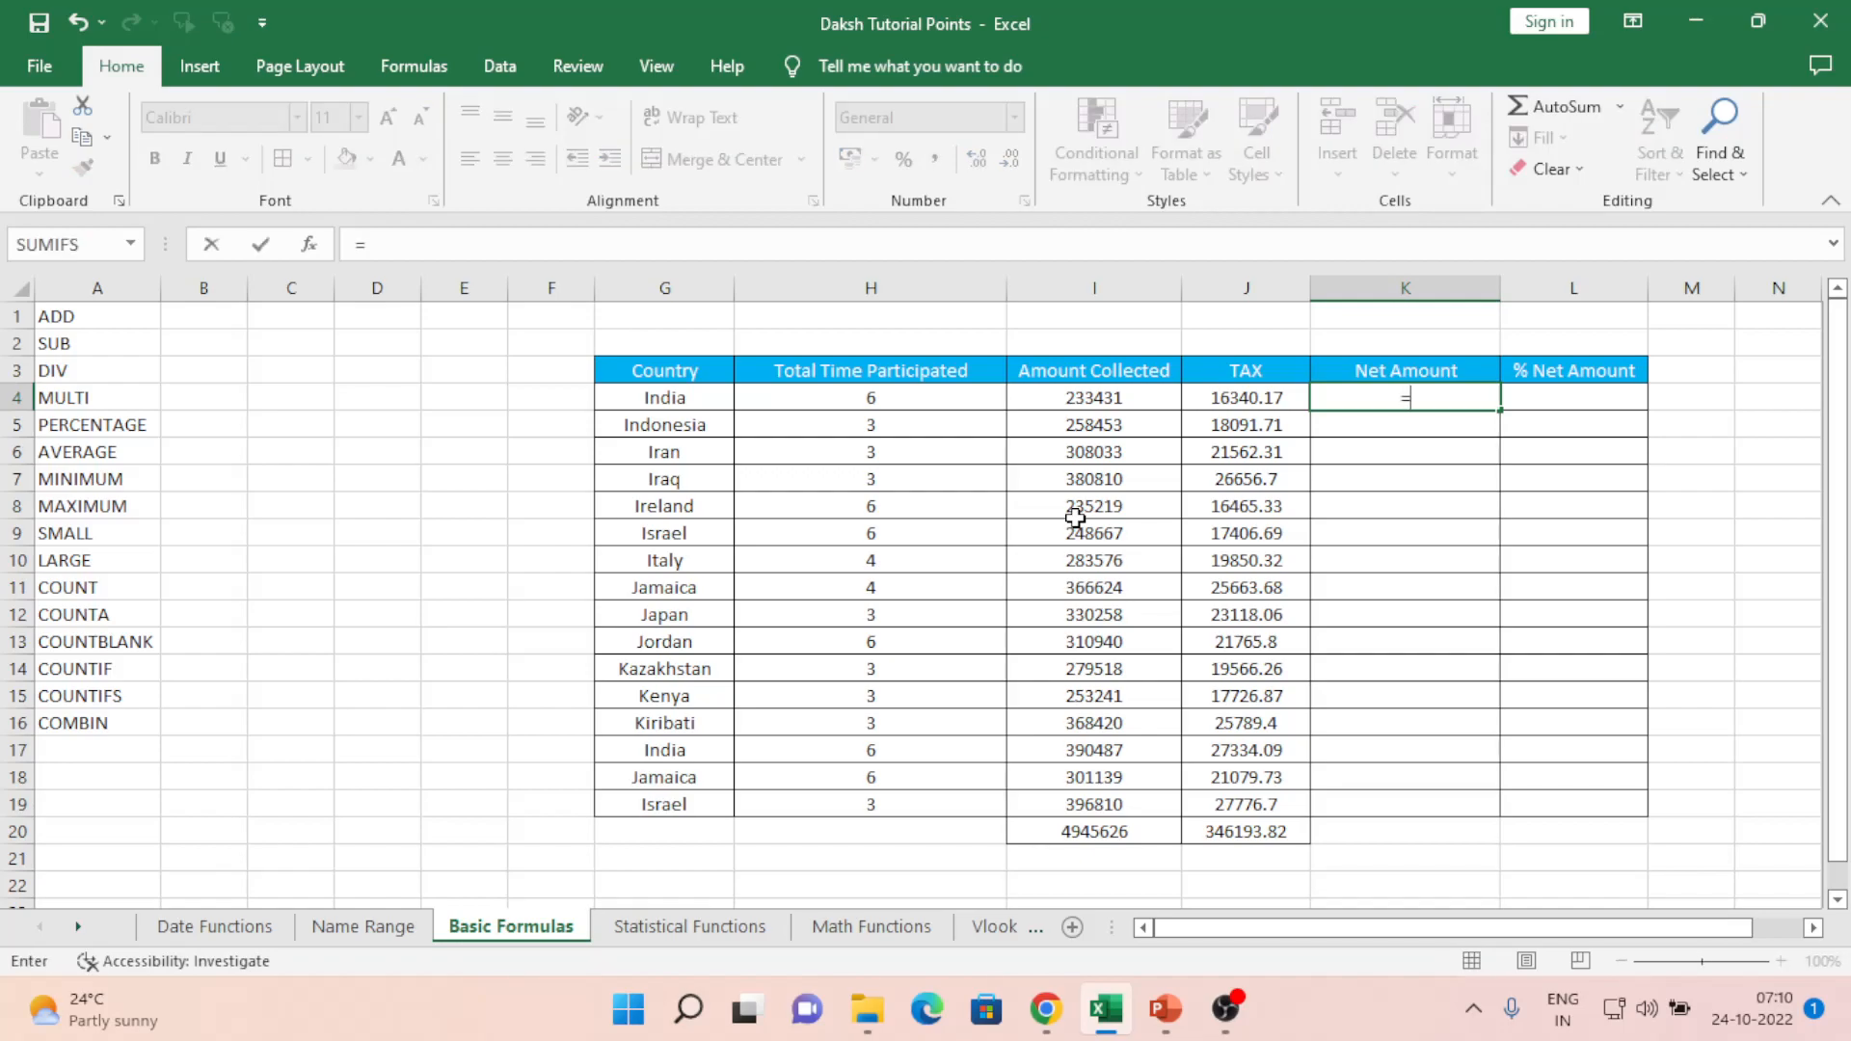
key(Escape)
key(Left)
key(Left)
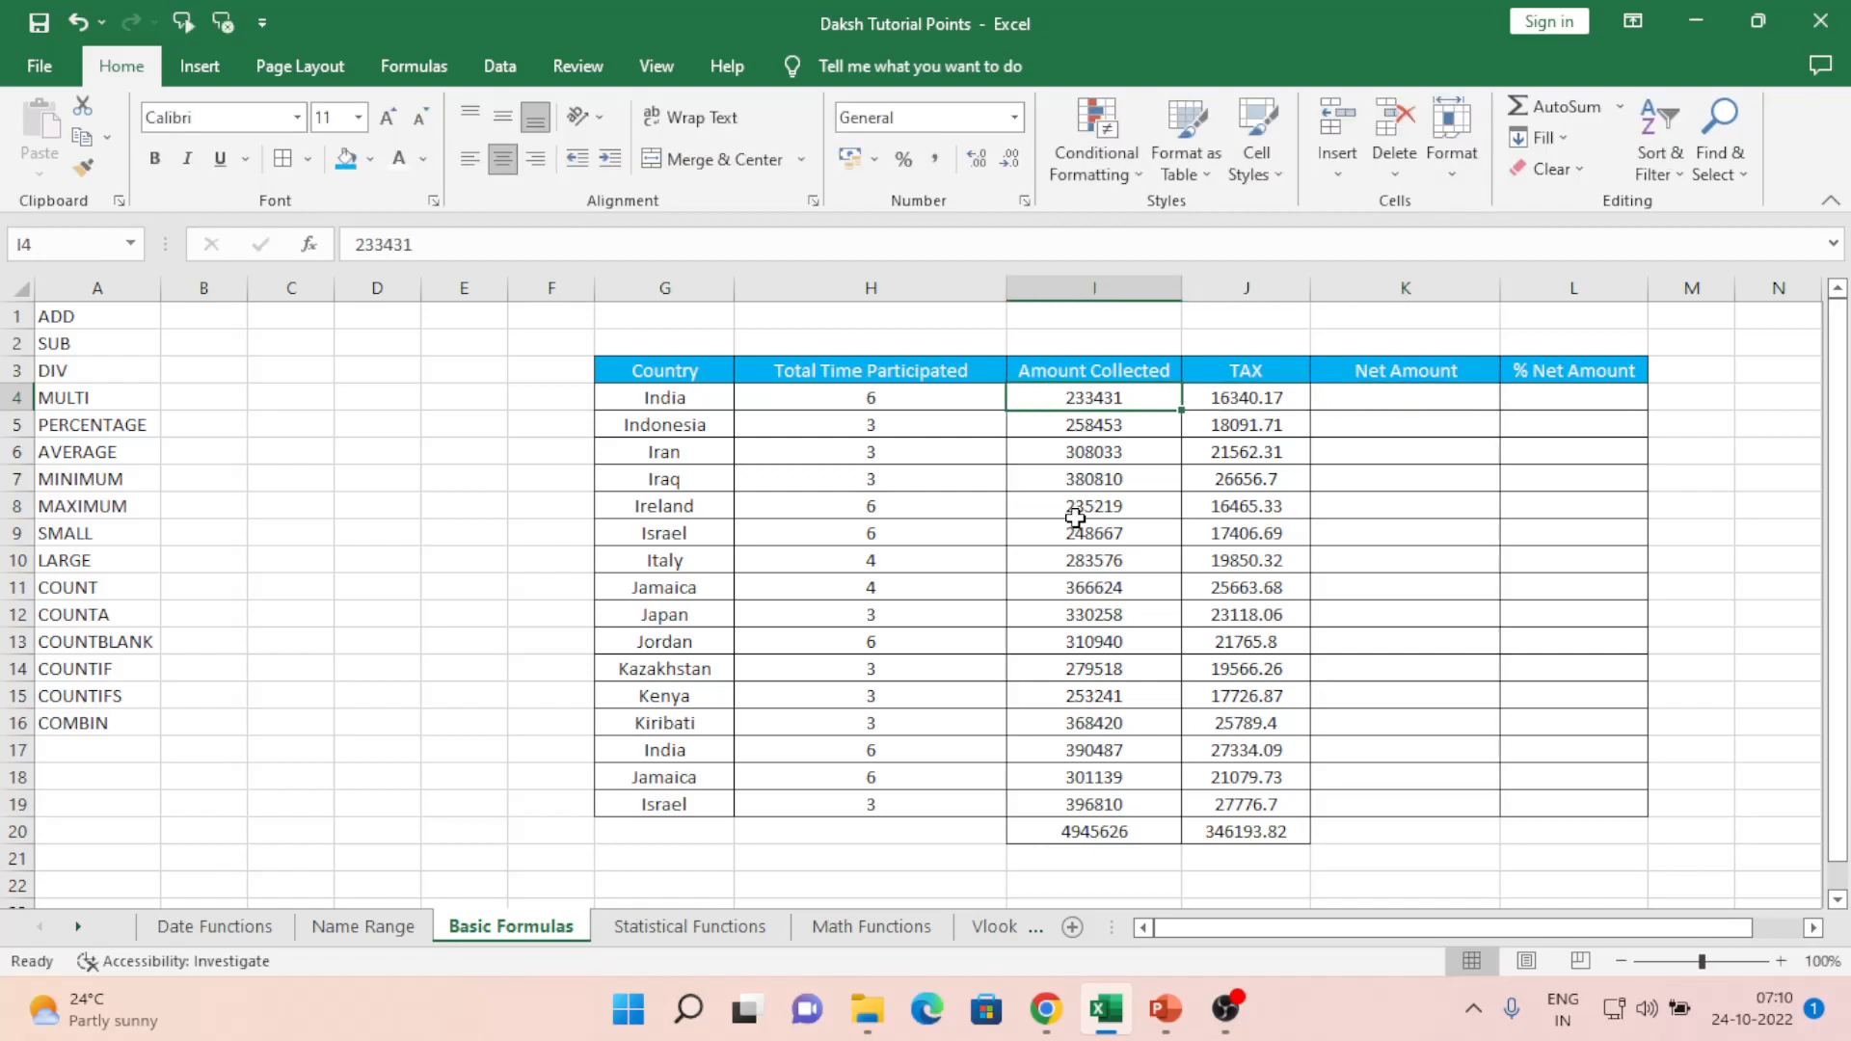
key(Right)
key(Right)
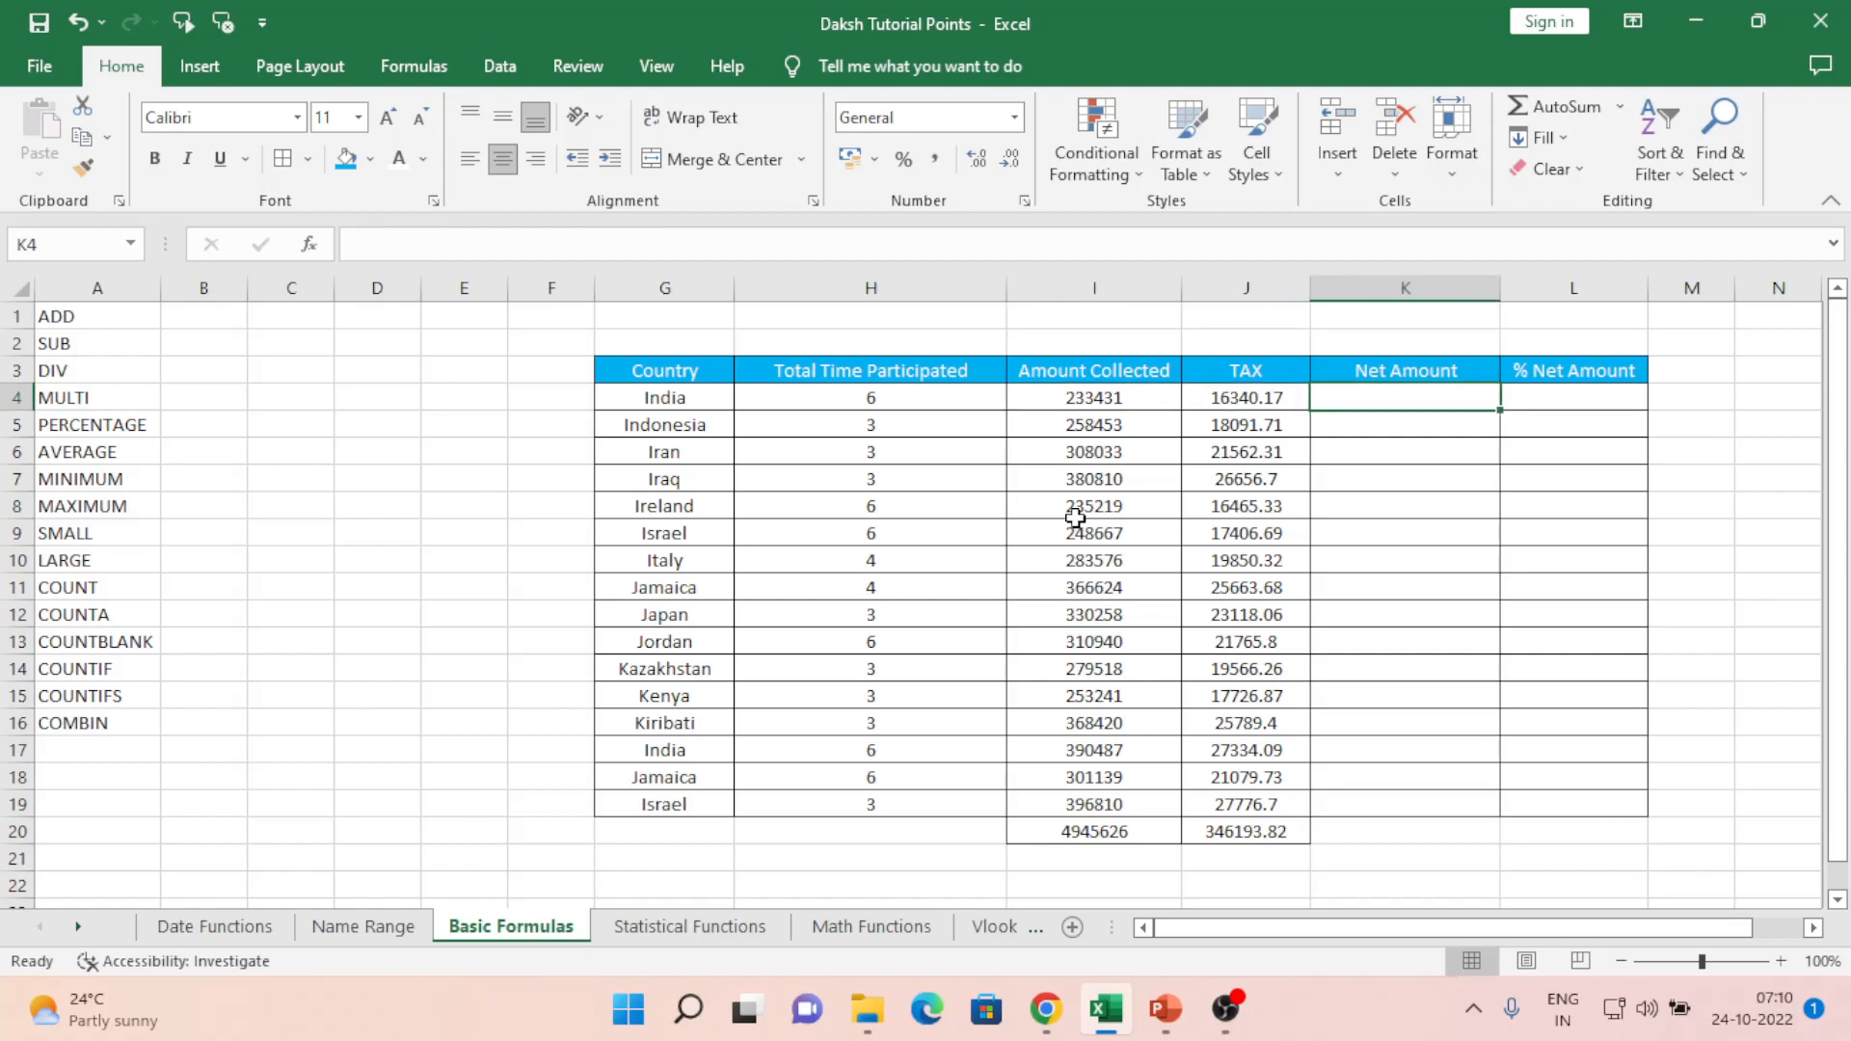
text(=)
key(Left)
key(Left)
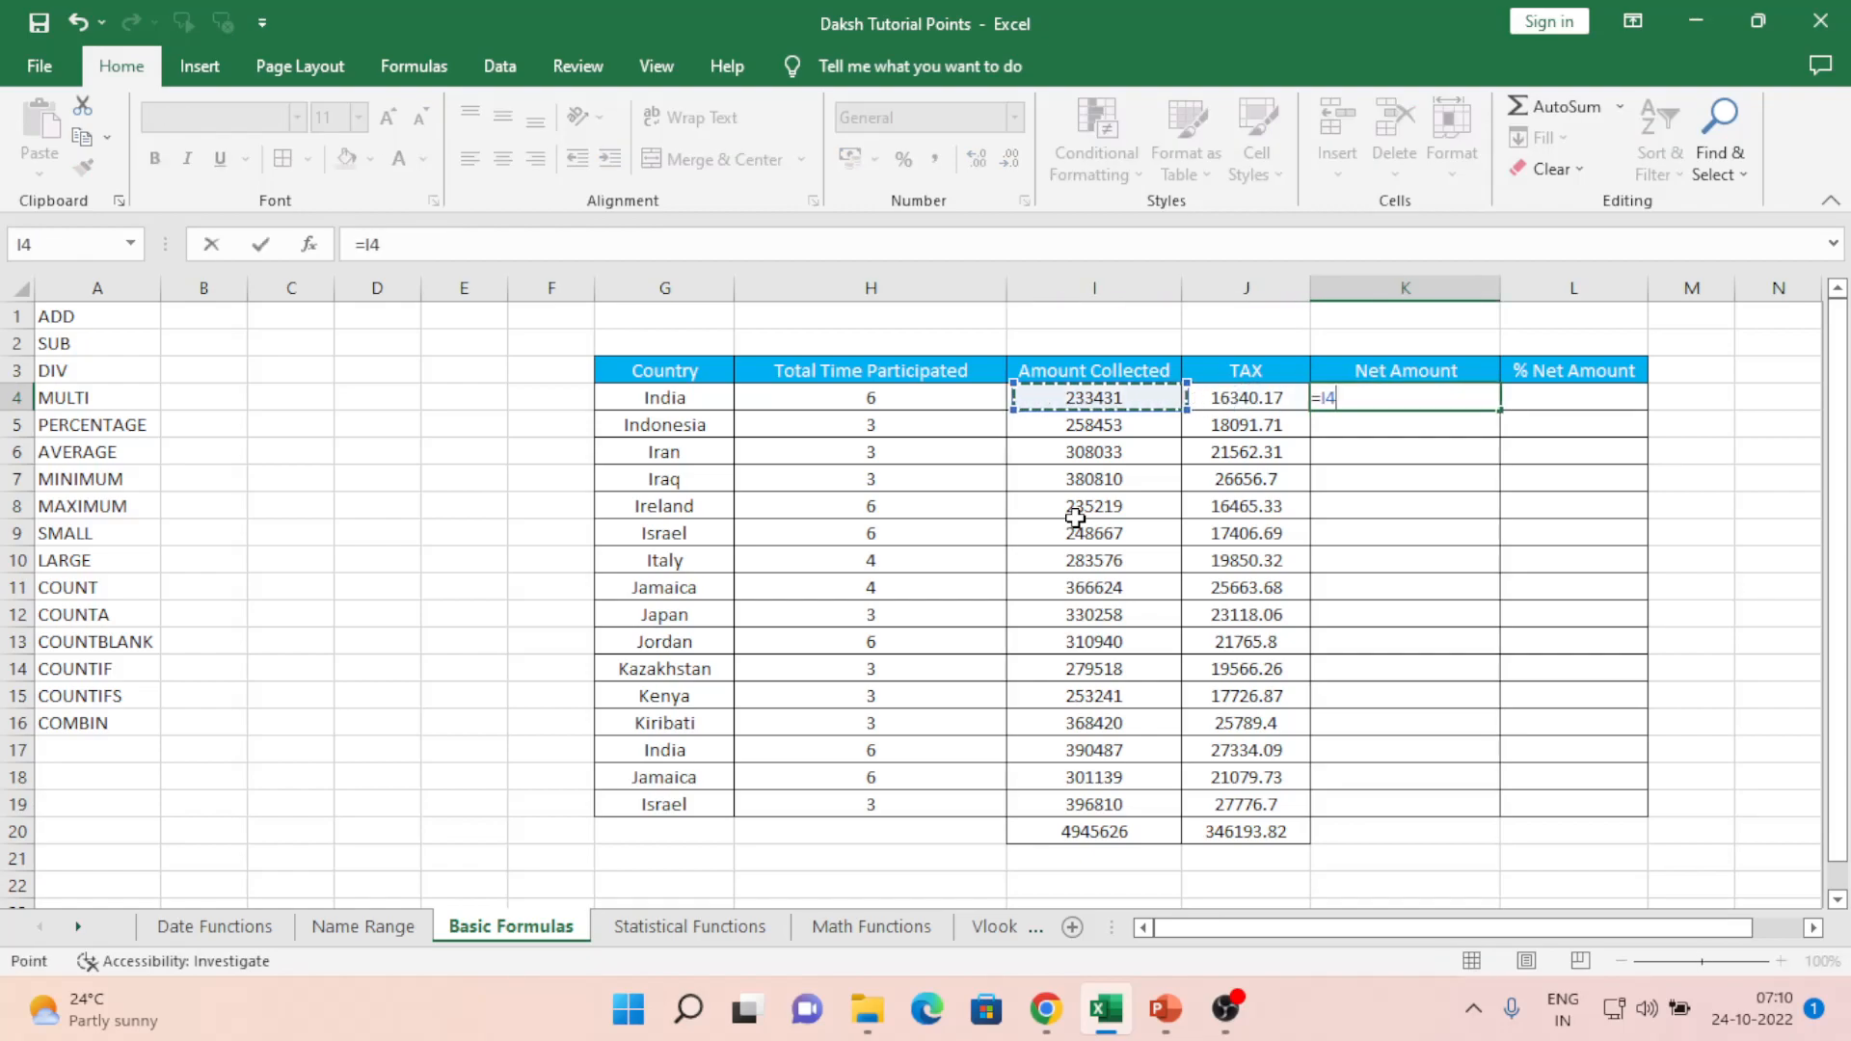
text(-)
key(Left)
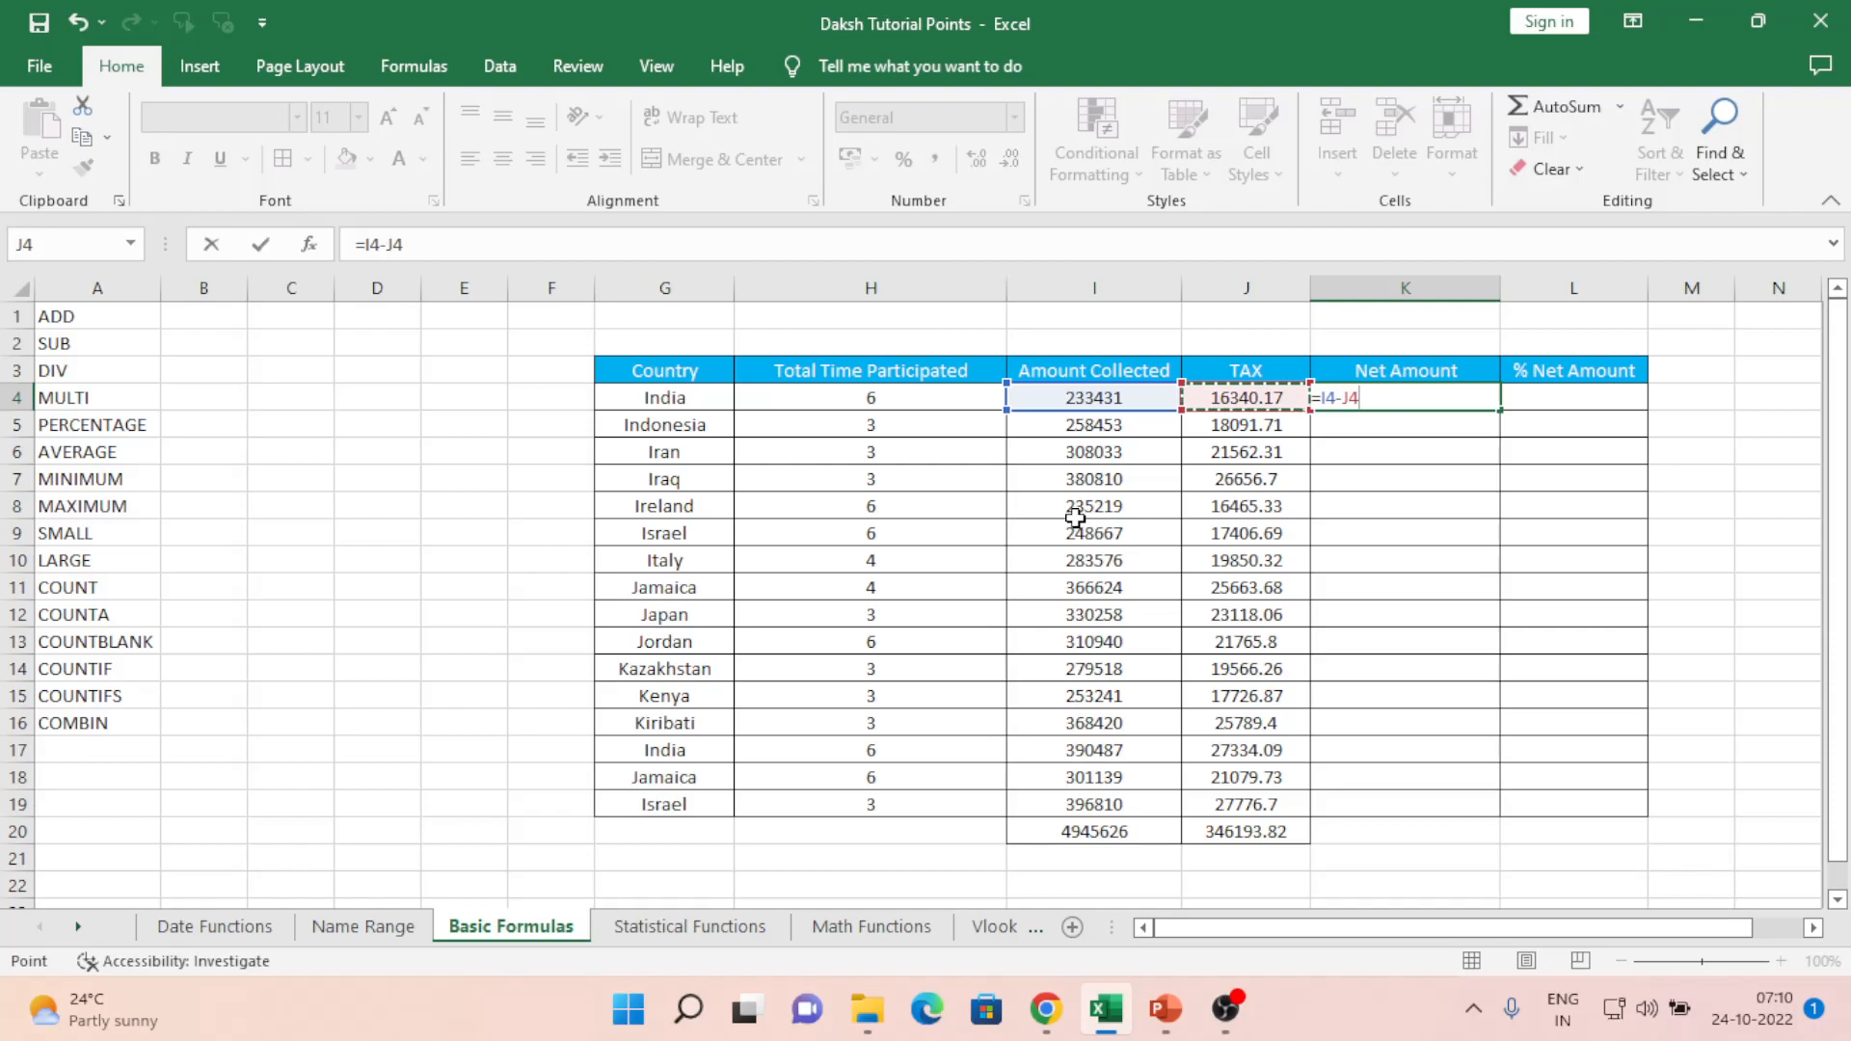
key(Return)
key(Up)
- Copy the Net Amount formula down K4:K20, giving a 4599432.18 total
key(ctrl+c)
key(Left)
key(ctrl+Down)
key(Right)
key(ctrl+shift+Up)
key(ctrl+v)
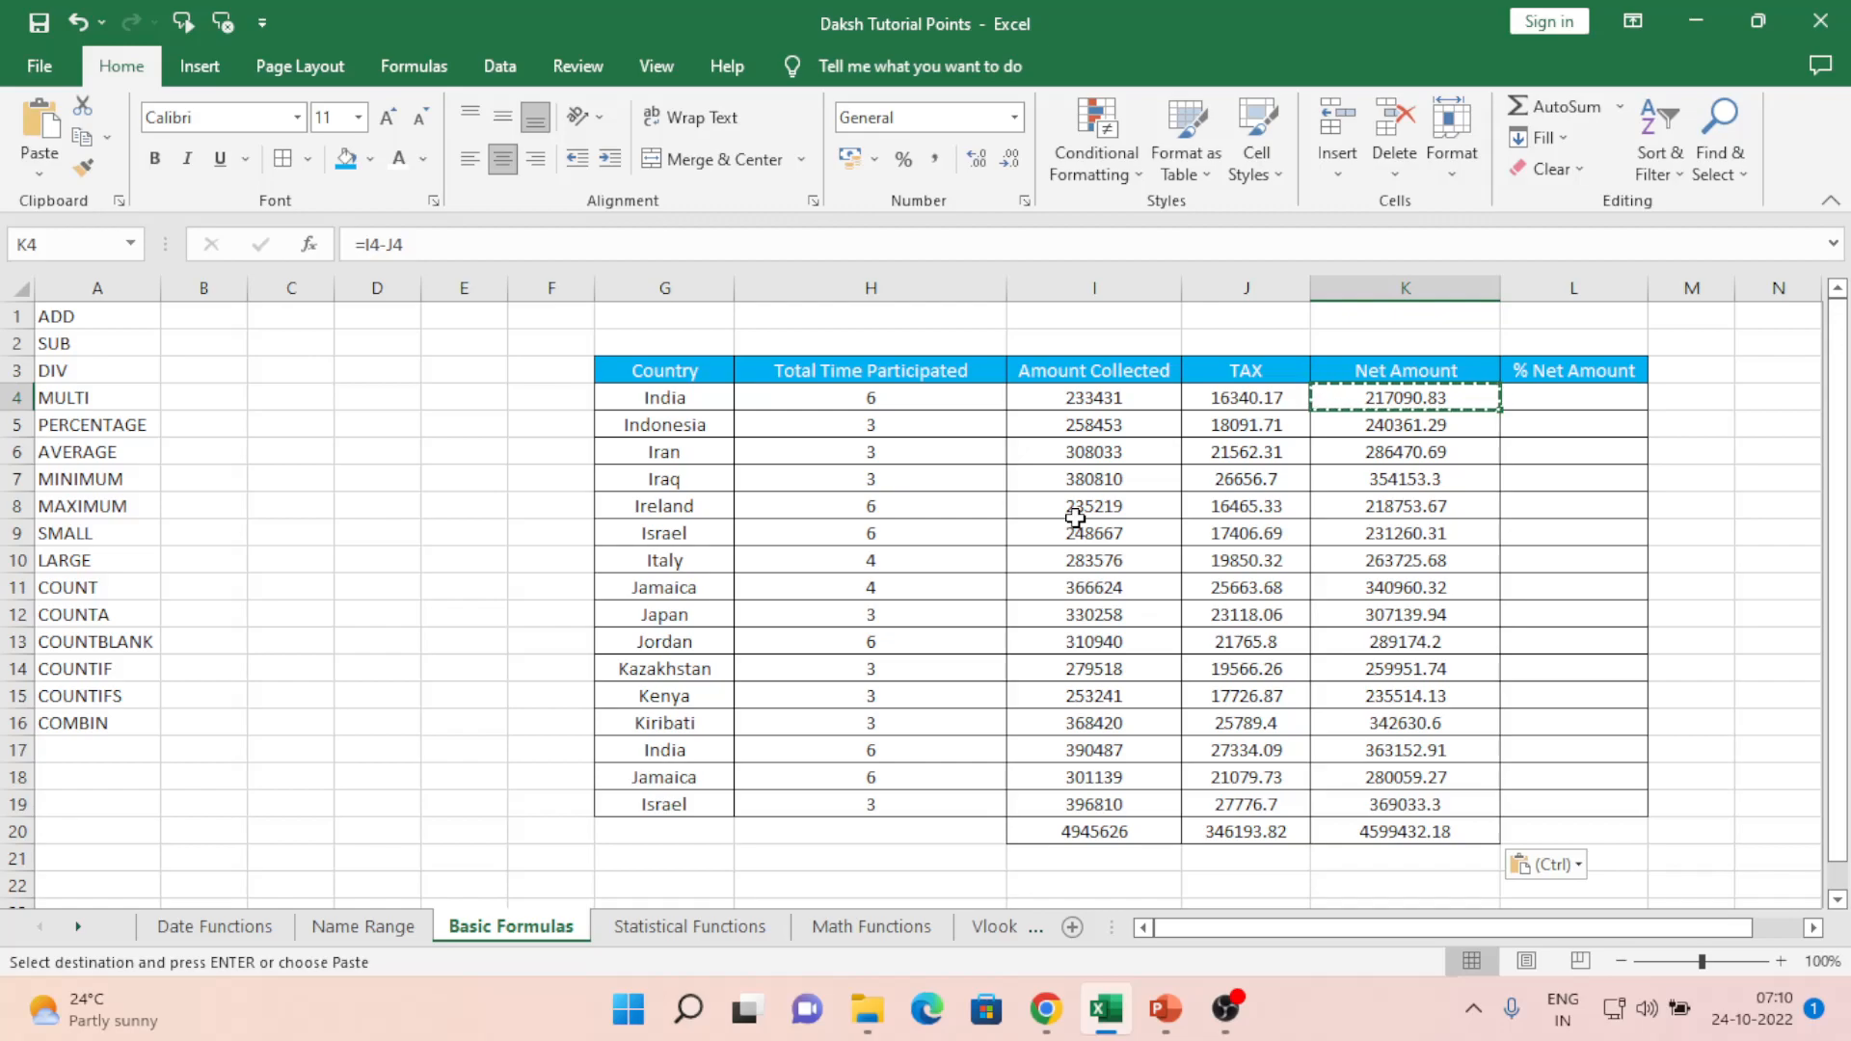
key(Down)
key(Up)
key(Right)
key(Escape)
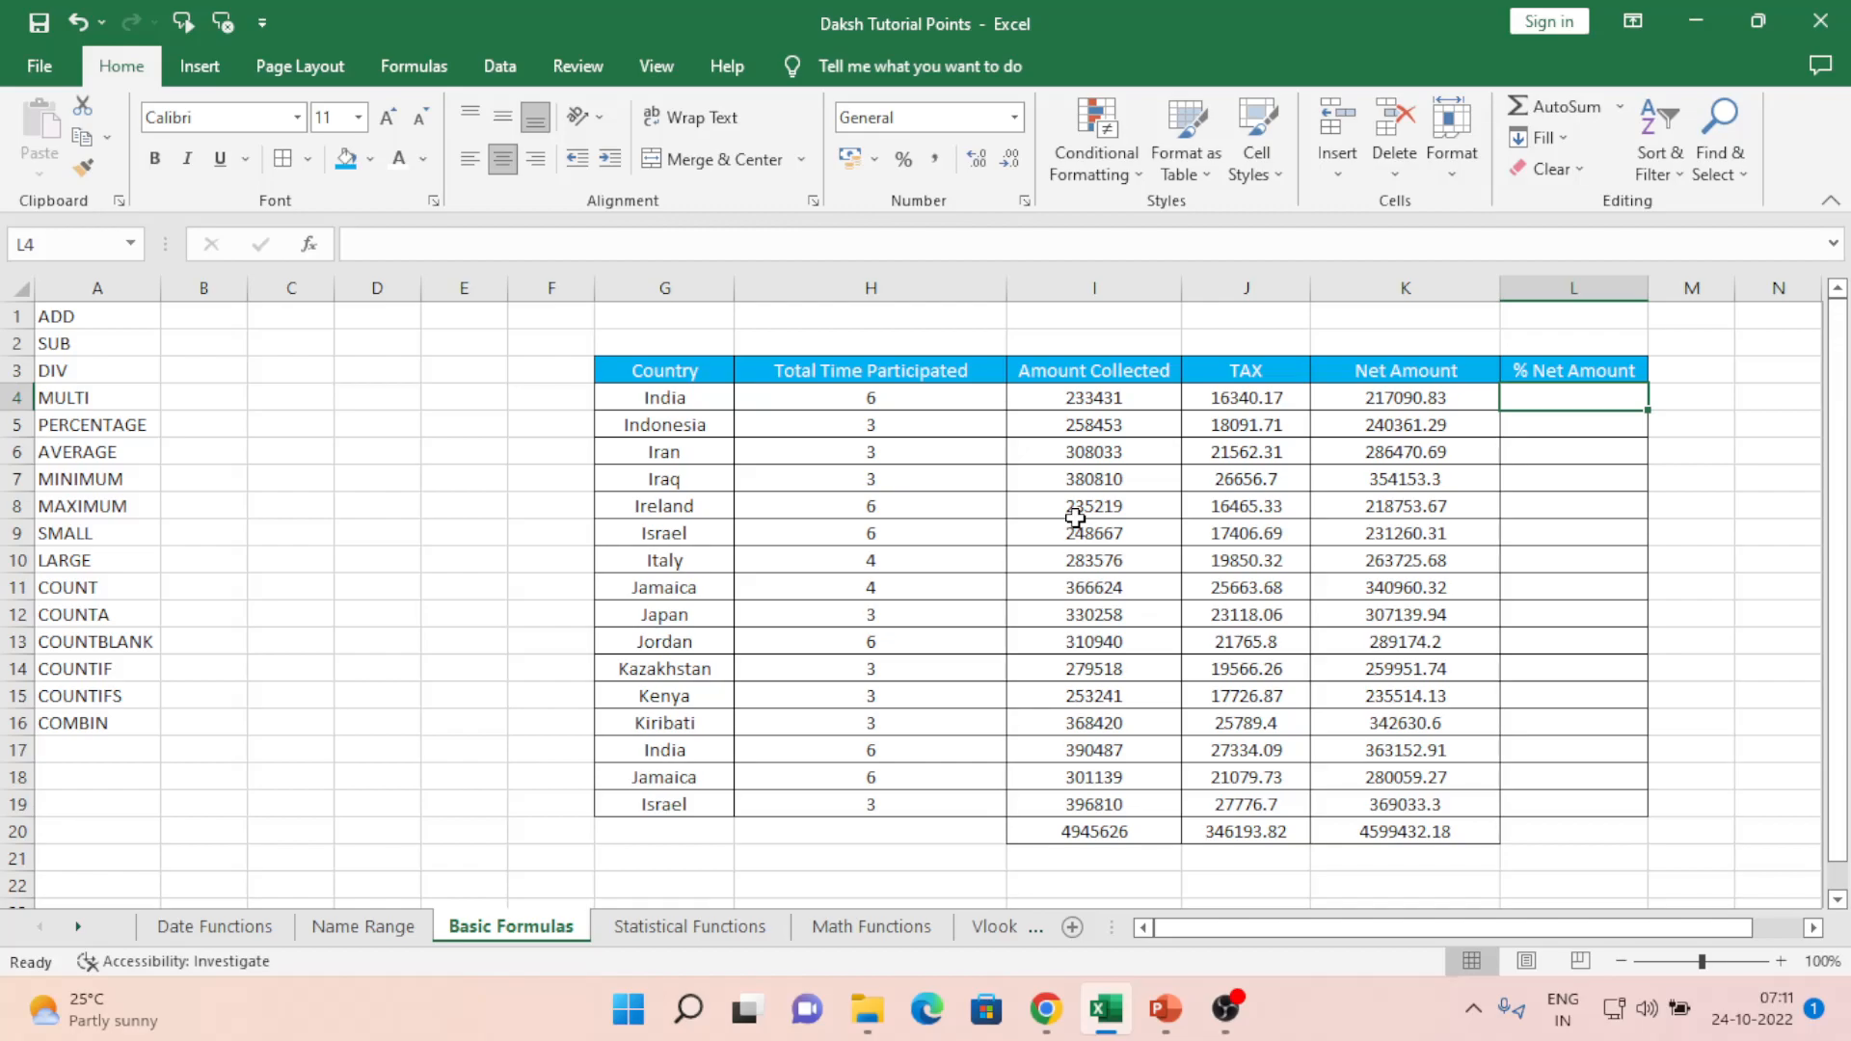
- Try a =100/5 example calculation in L4, then clear it out
text(=)
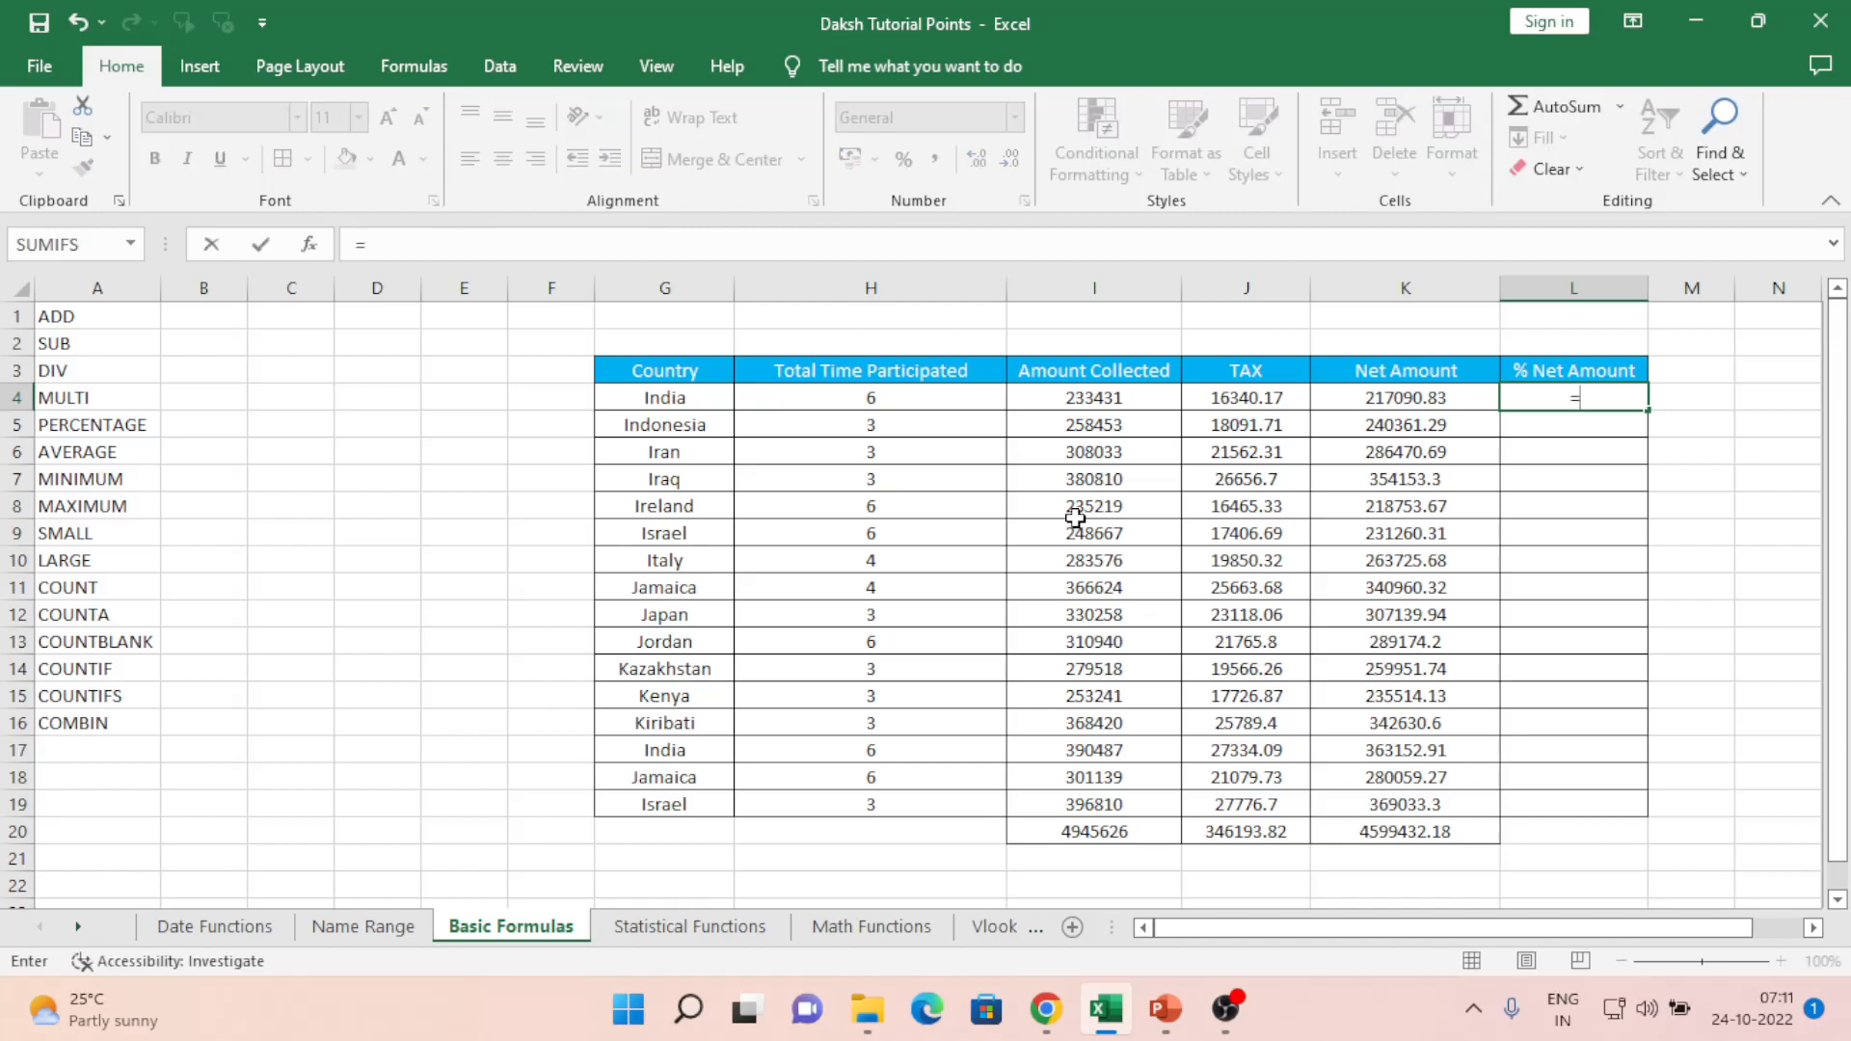
text(100/)
text(5)
key(ctrl+Return)
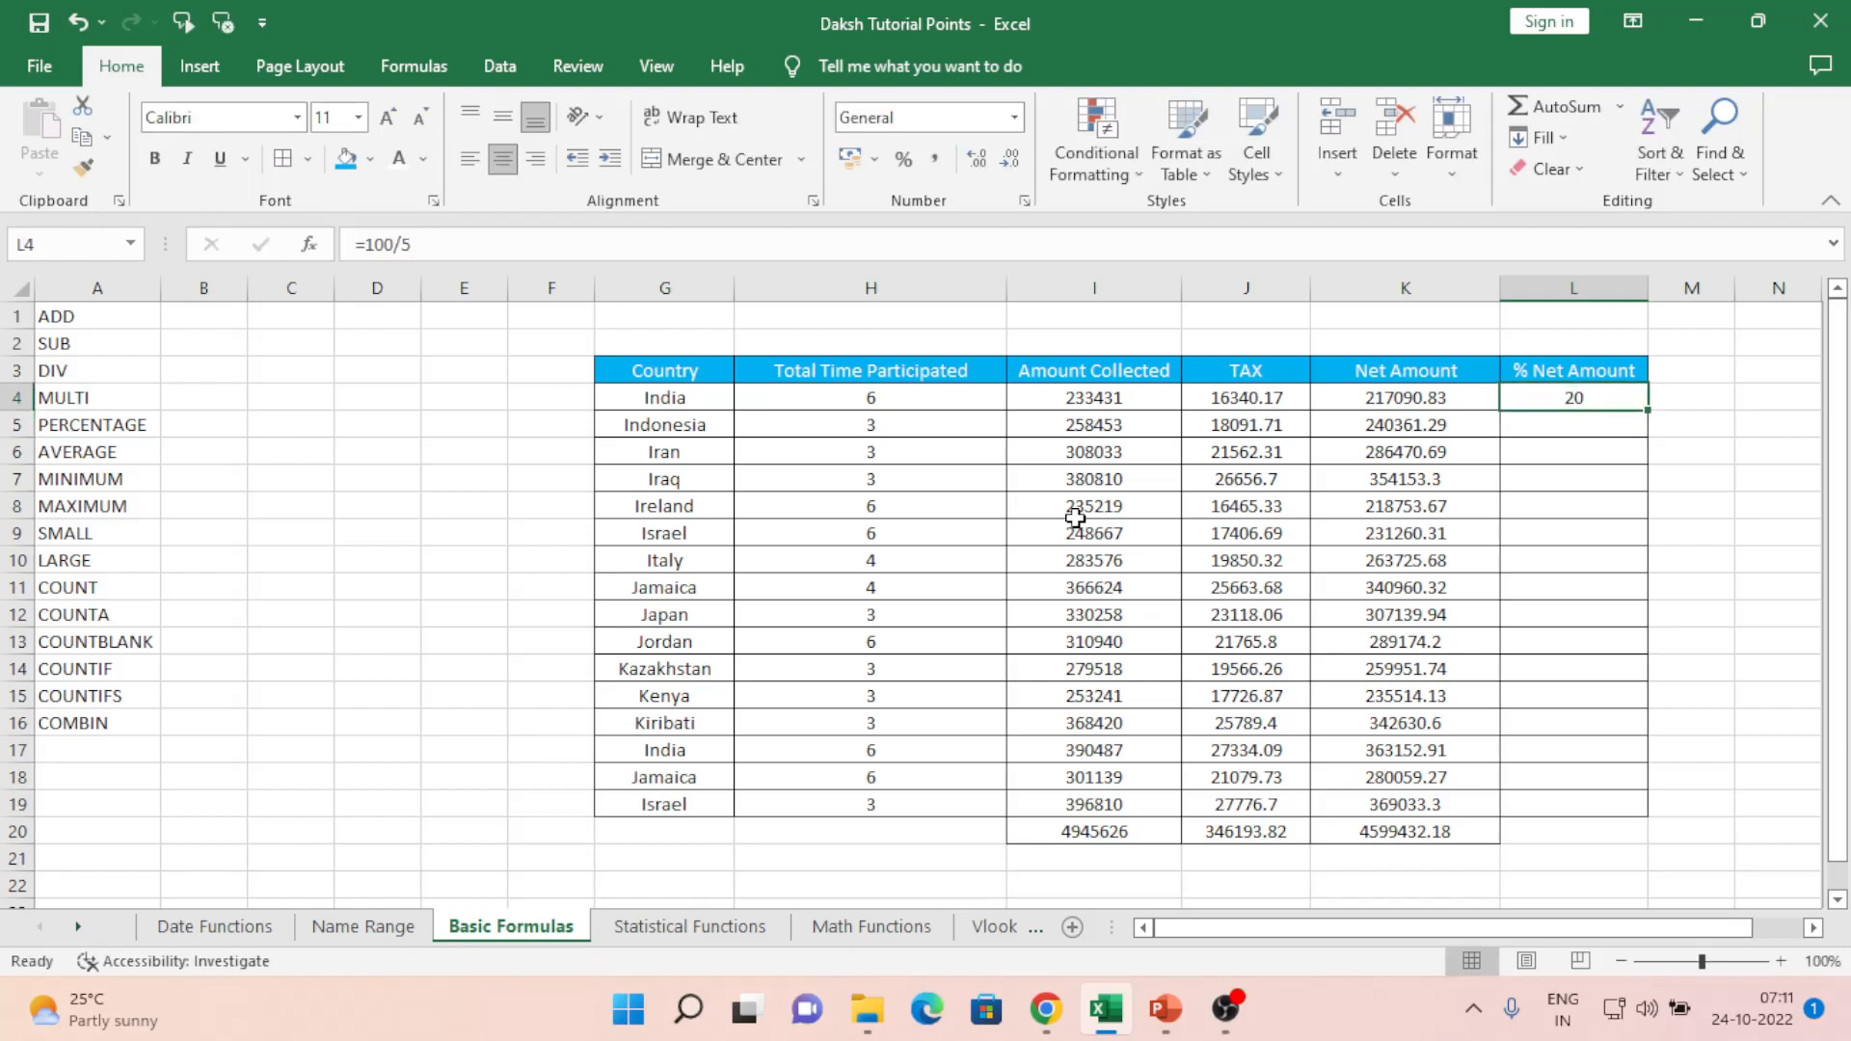
key(BackSpace)
key(ctrl+Return)
- Enter =K4/I4 in L4 and copy it down the column to L20
text(=)
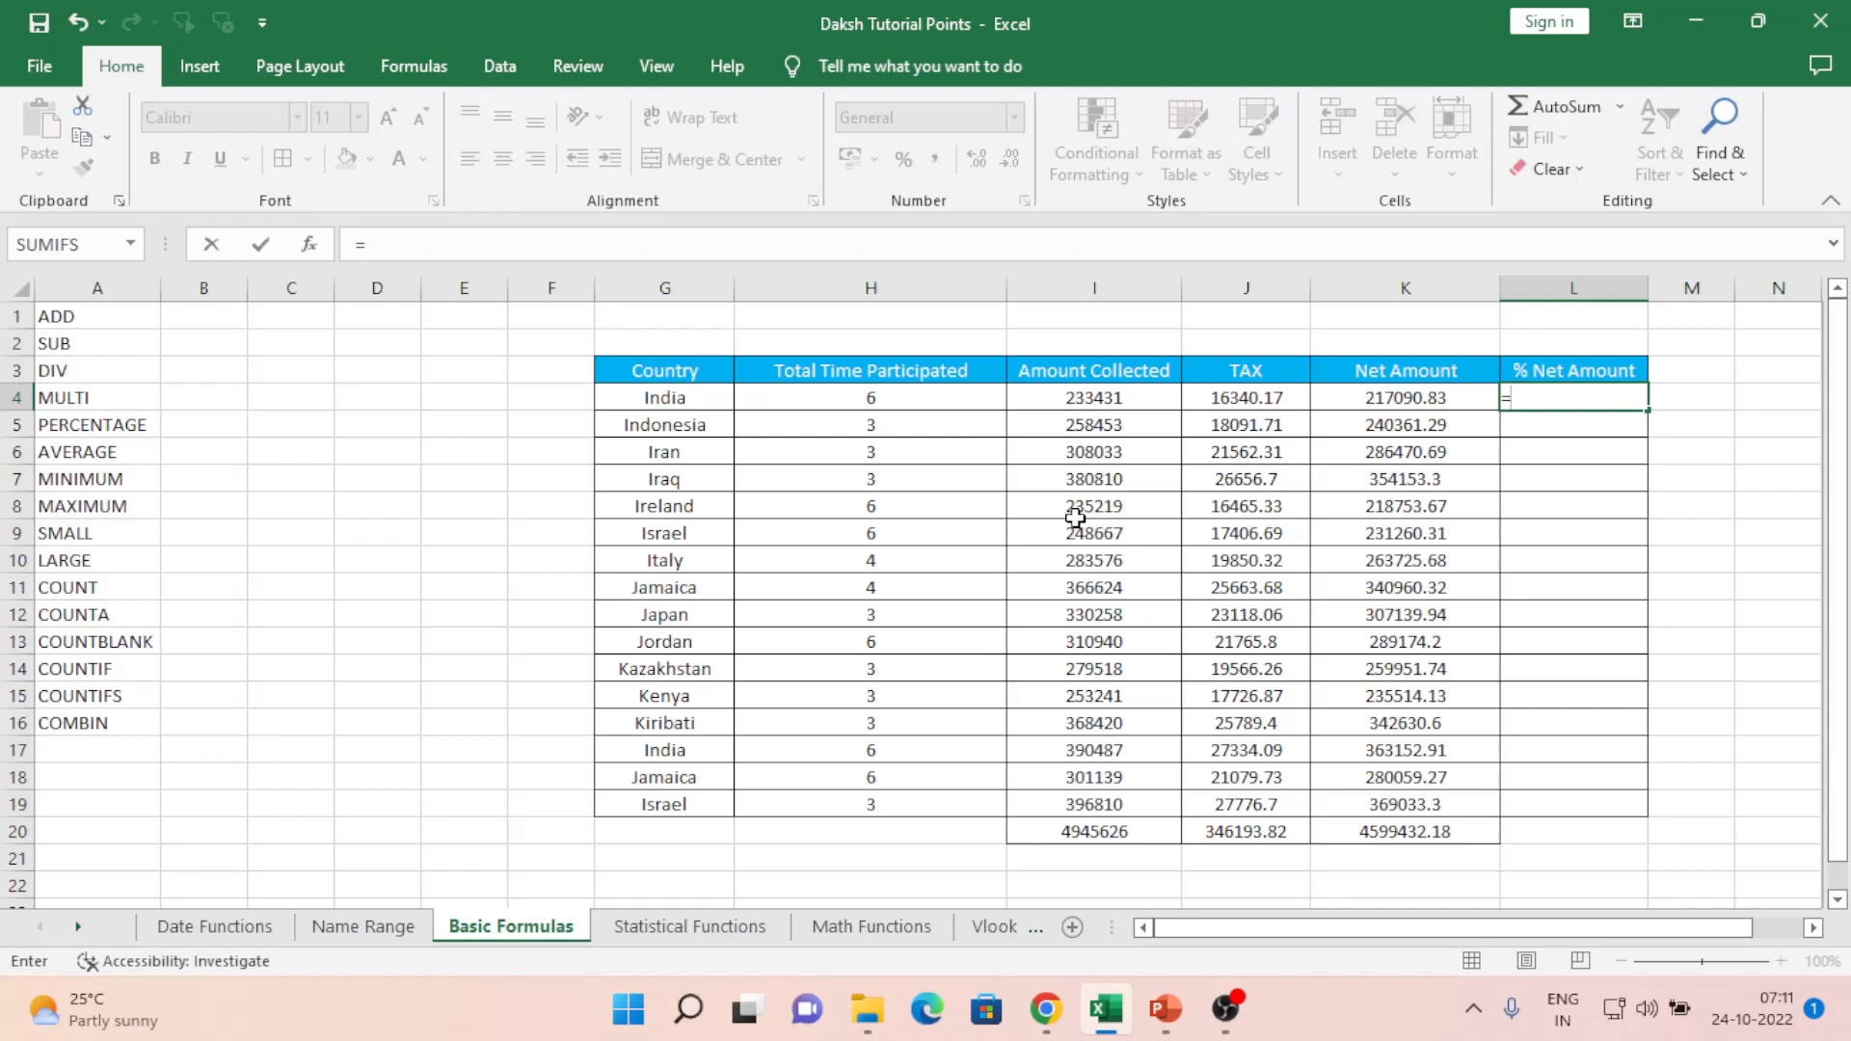
key(Left)
text(/)
key(Left)
key(Left)
key(Left)
key(Return)
key(Up)
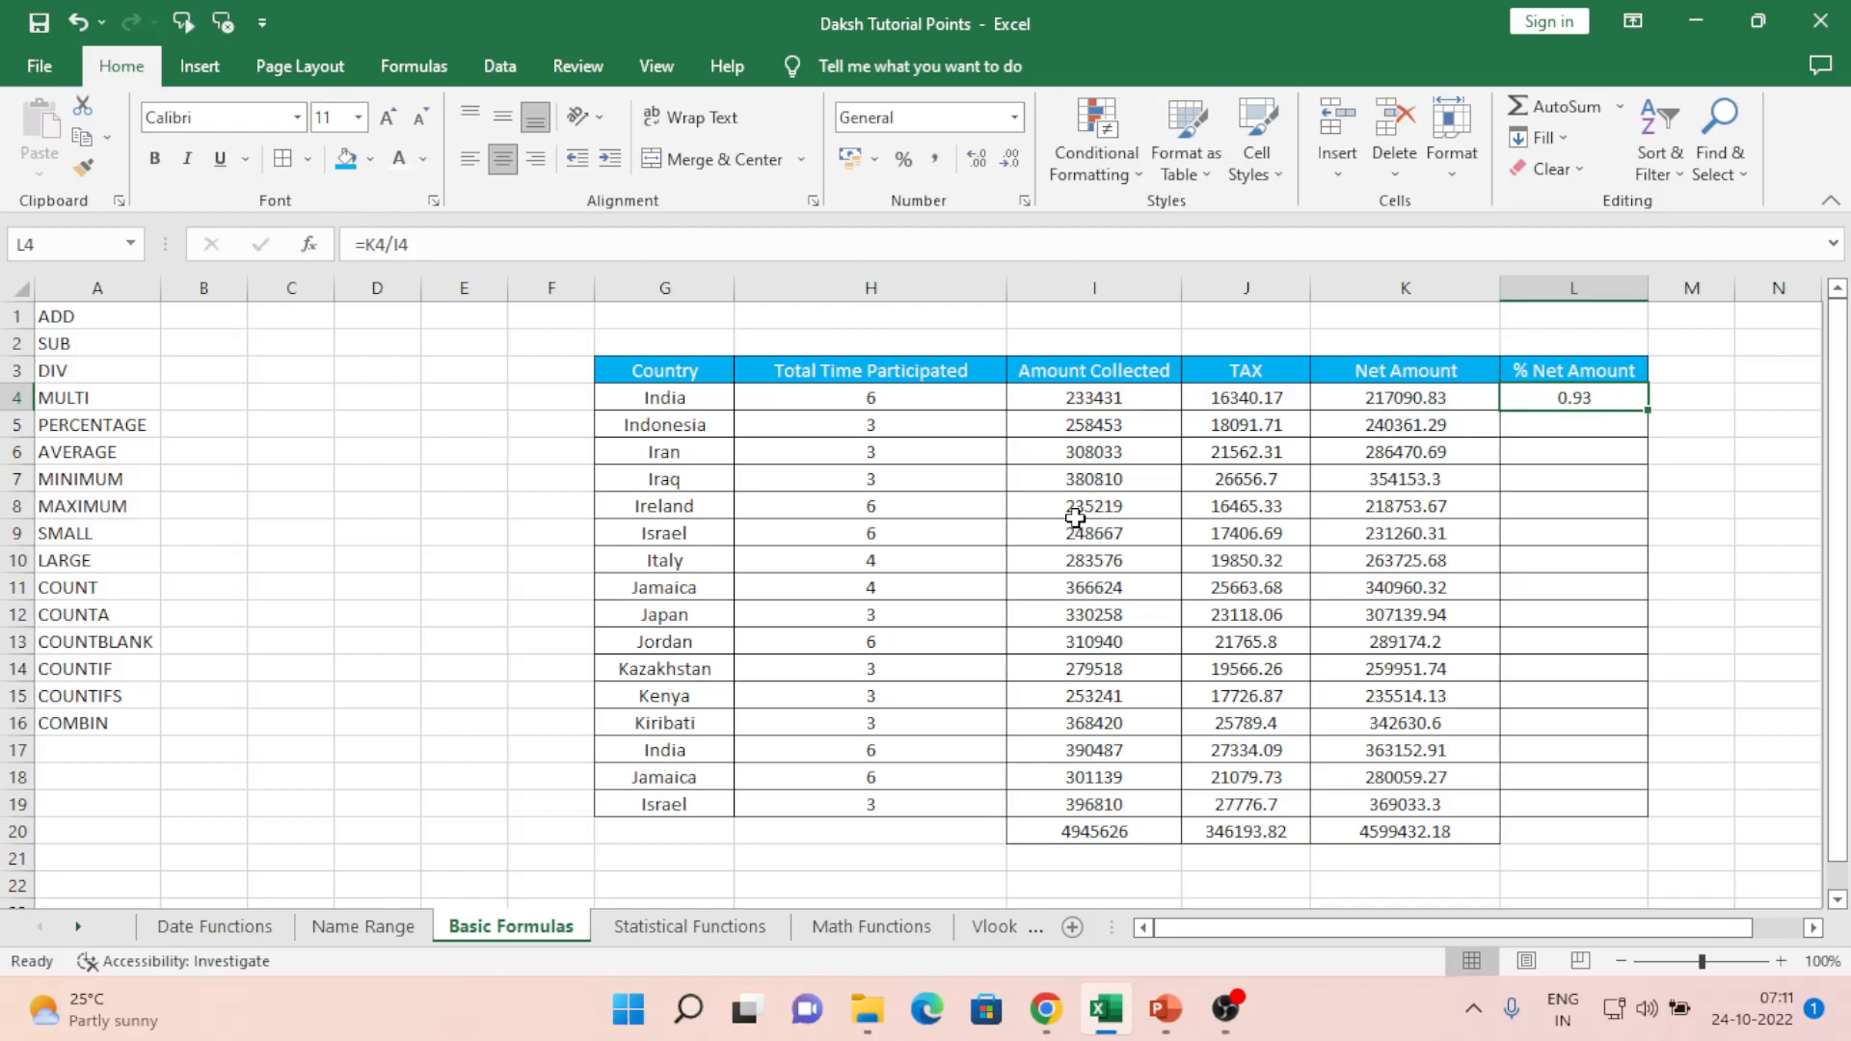
key(ctrl+c)
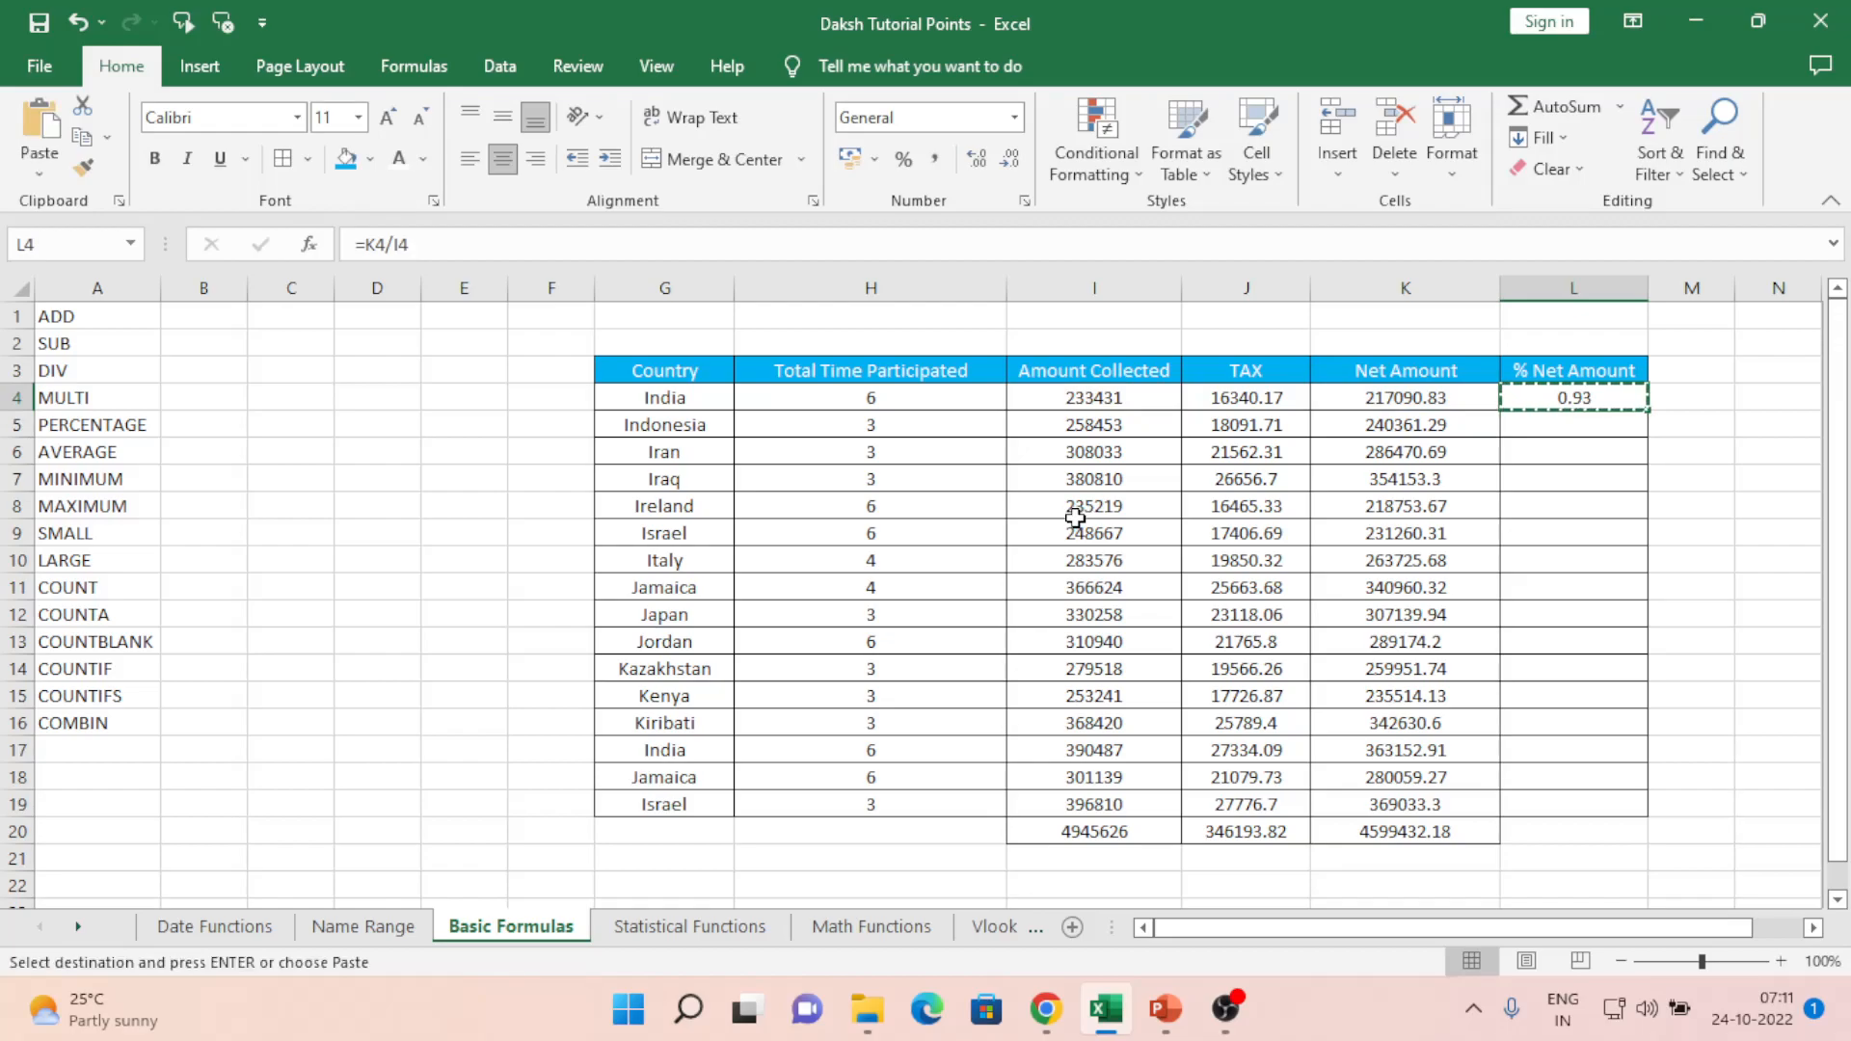
key(shift+Down)
key(shift+Down)
key(shift+Down)
key(shift+Down)
key(shift+Down)
key(shift+Down)
key(shift+Down)
key(shift+Down)
key(shift+Down)
key(shift+Down)
key(shift+Down)
key(shift+Down)
key(shift+Down)
key(shift+Down)
key(shift+Down)
key(shift+Down)
key(ctrl+v)
- Format L4:L20 as Percentage so the values read 93.00%
key(ctrl+shift+Down)
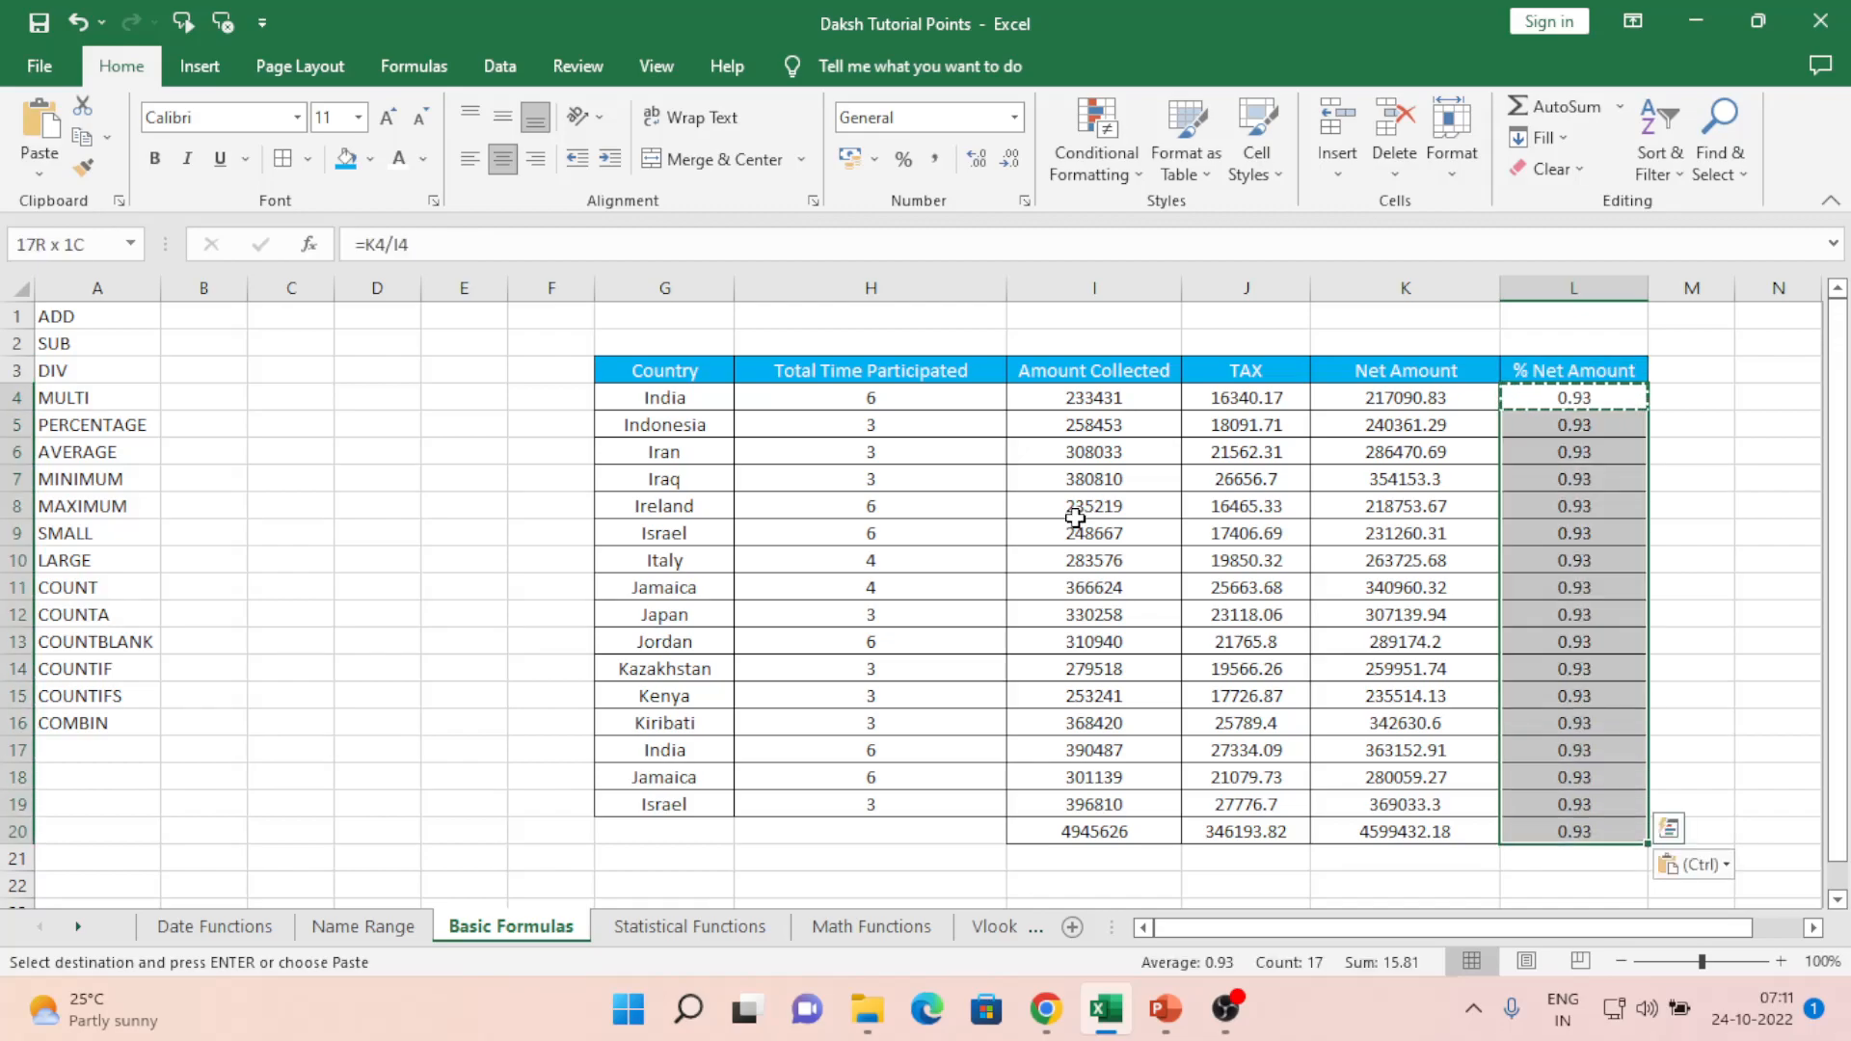
click(1014, 117)
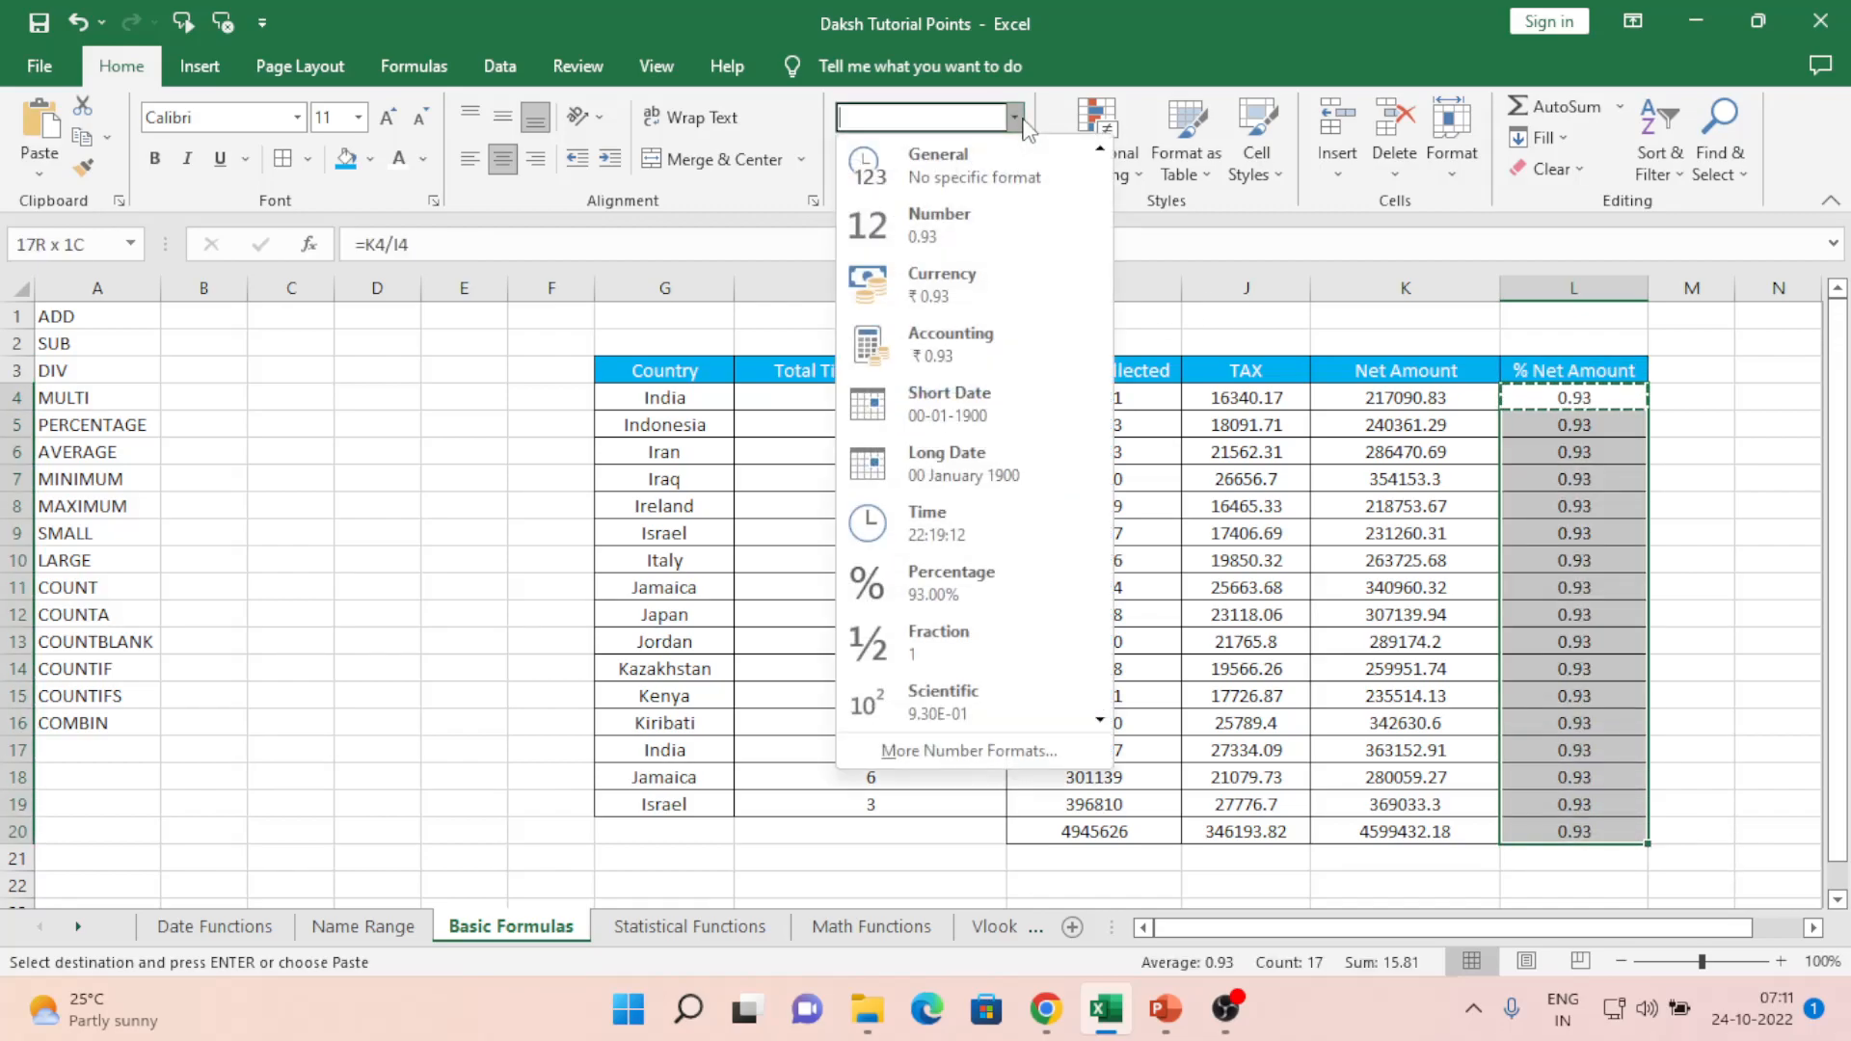
click(969, 603)
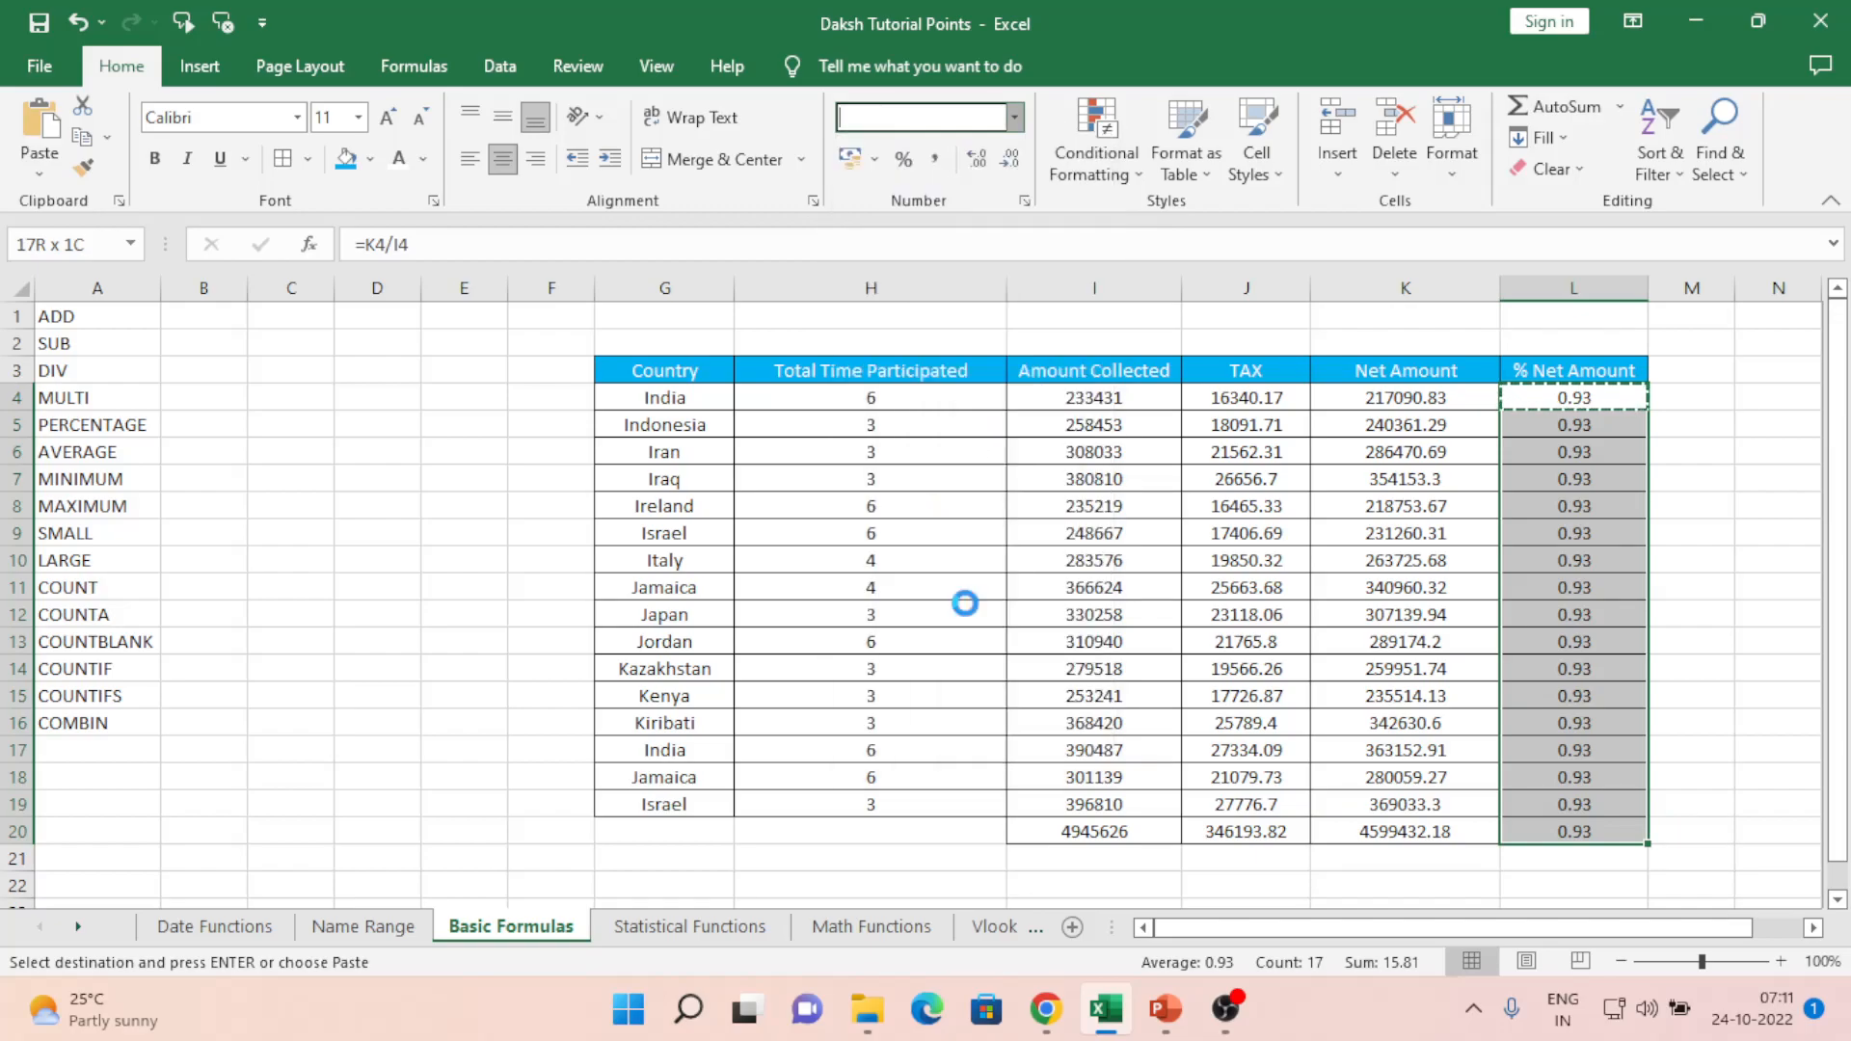
click(1606, 396)
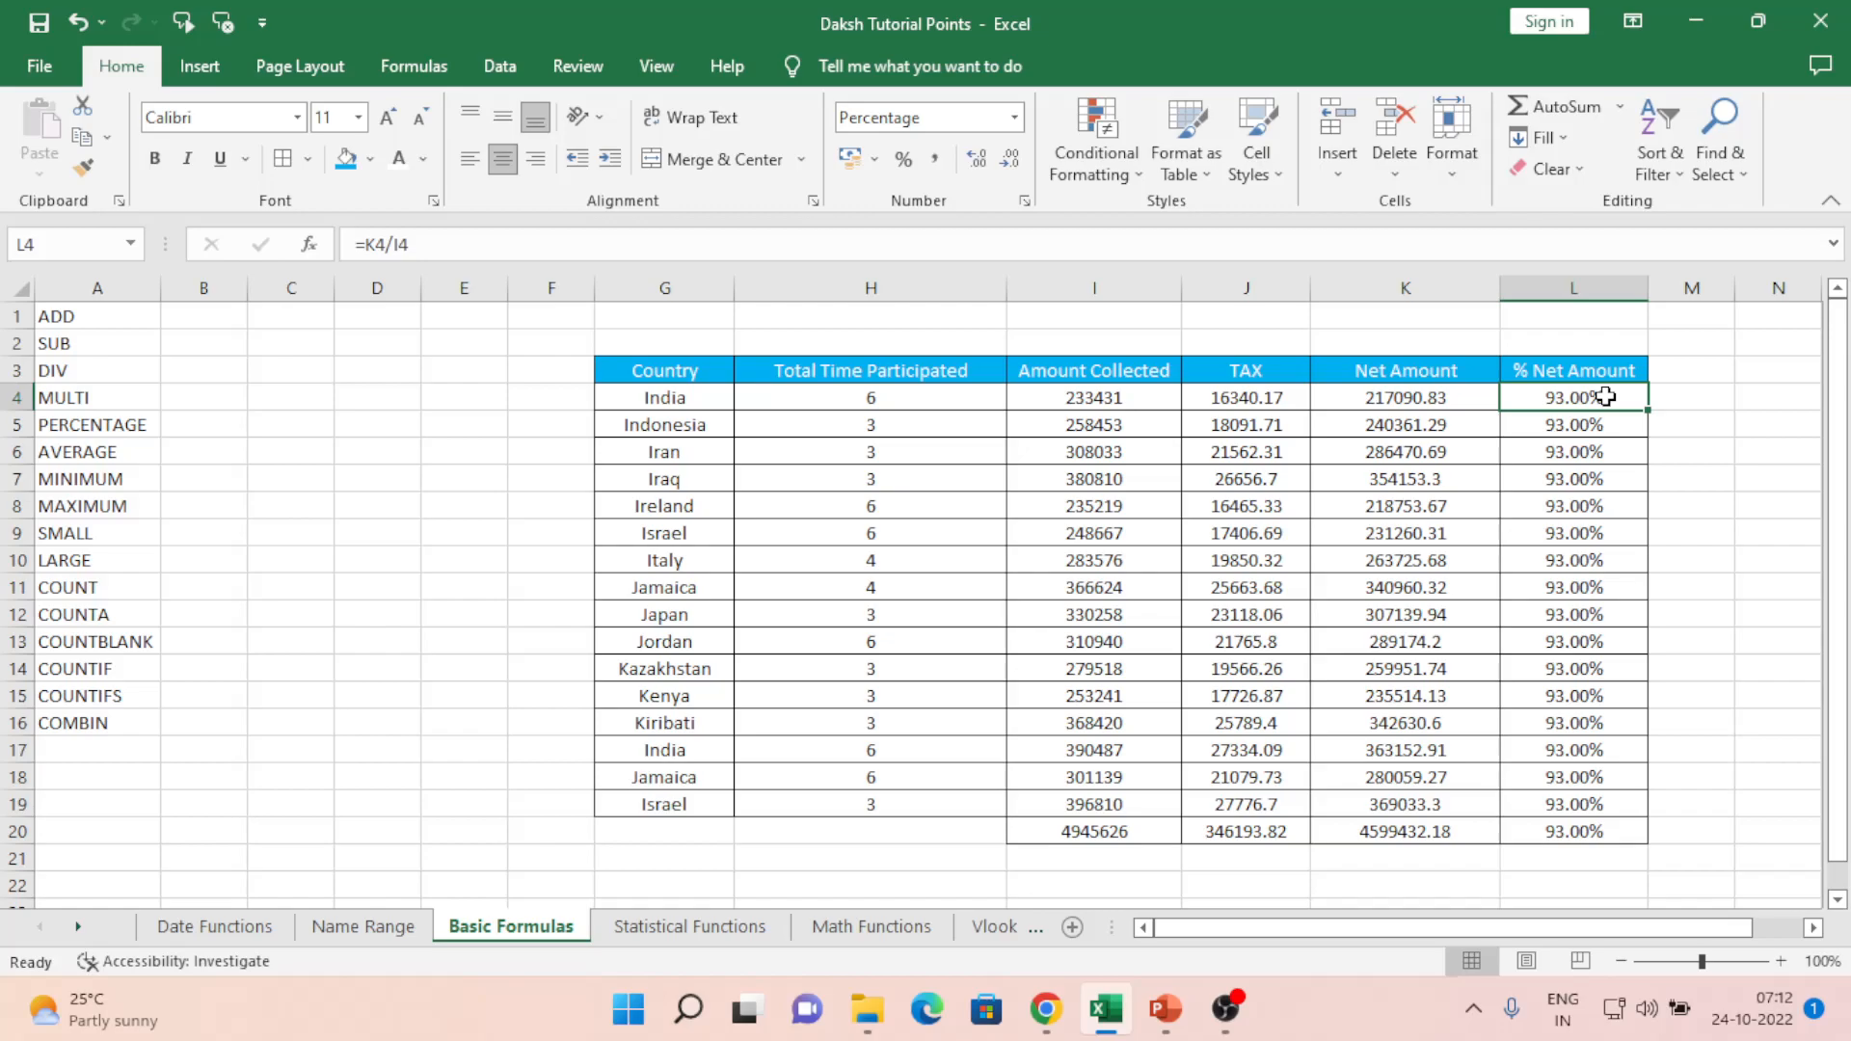
key(Left)
key(Left)
key(Left)
key(Left)
key(Left)
key(Left)
key(Left)
key(Left)
key(Left)
key(Left)
key(Left)
key(Right)
key(Right)
key(Right)
key(Right)
key(Right)
key(Right)
key(Right)
key(Right)
key(Right)
key(Right)
key(Right)
key(Right)
key(Right)
key(Right)
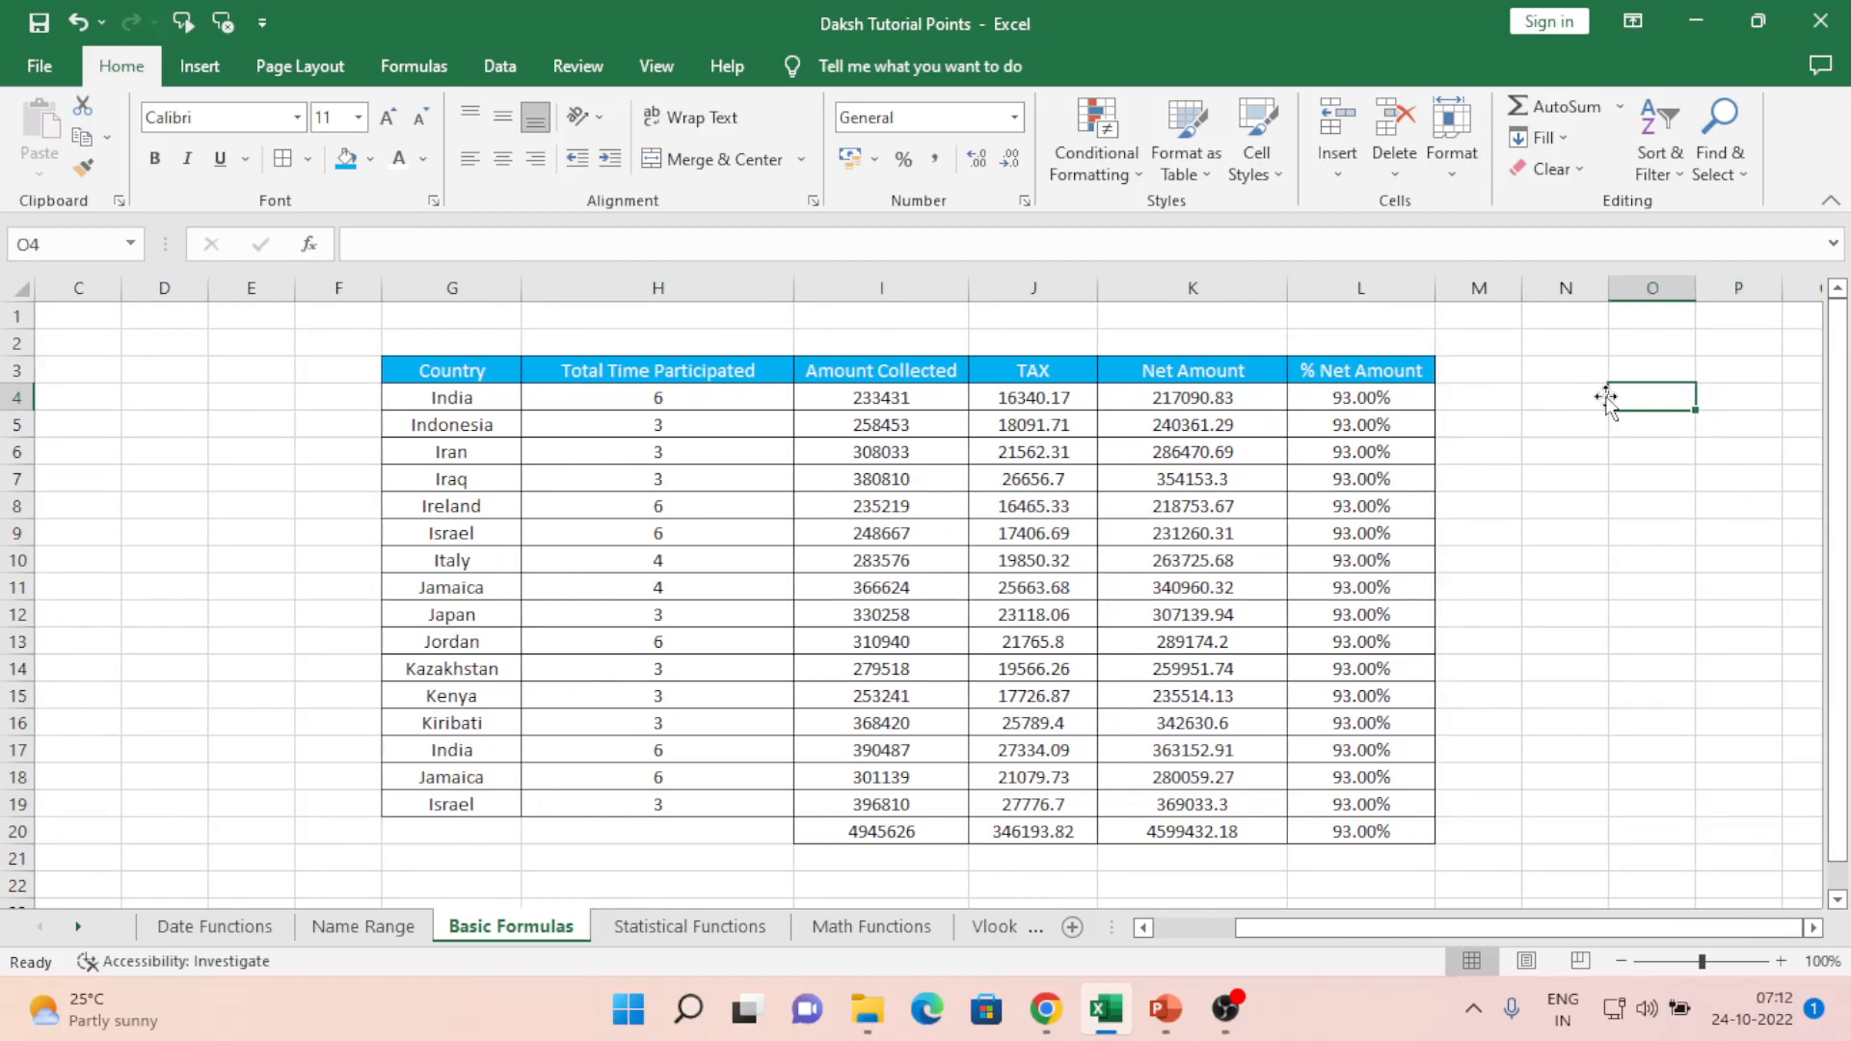
- Enter =80/100 in O4 and format it as Percentage to show 80.00%
text(=80)
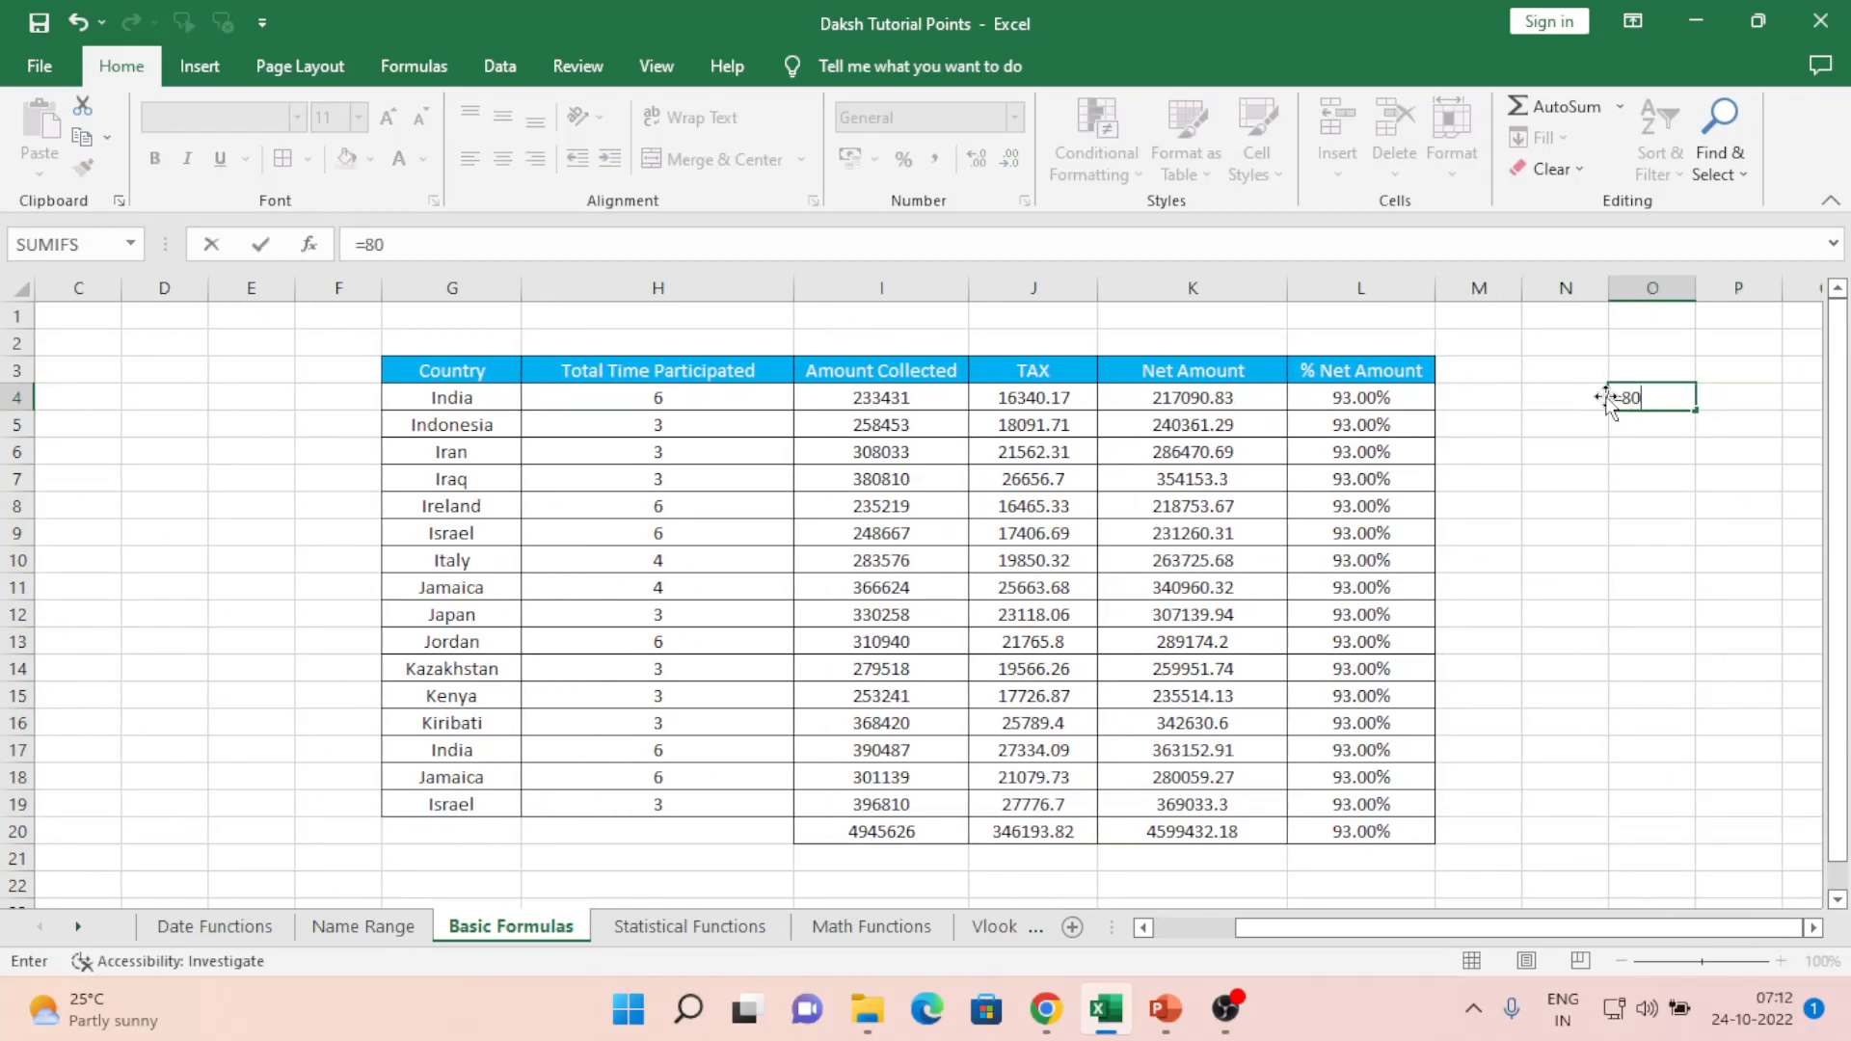
text(/100)
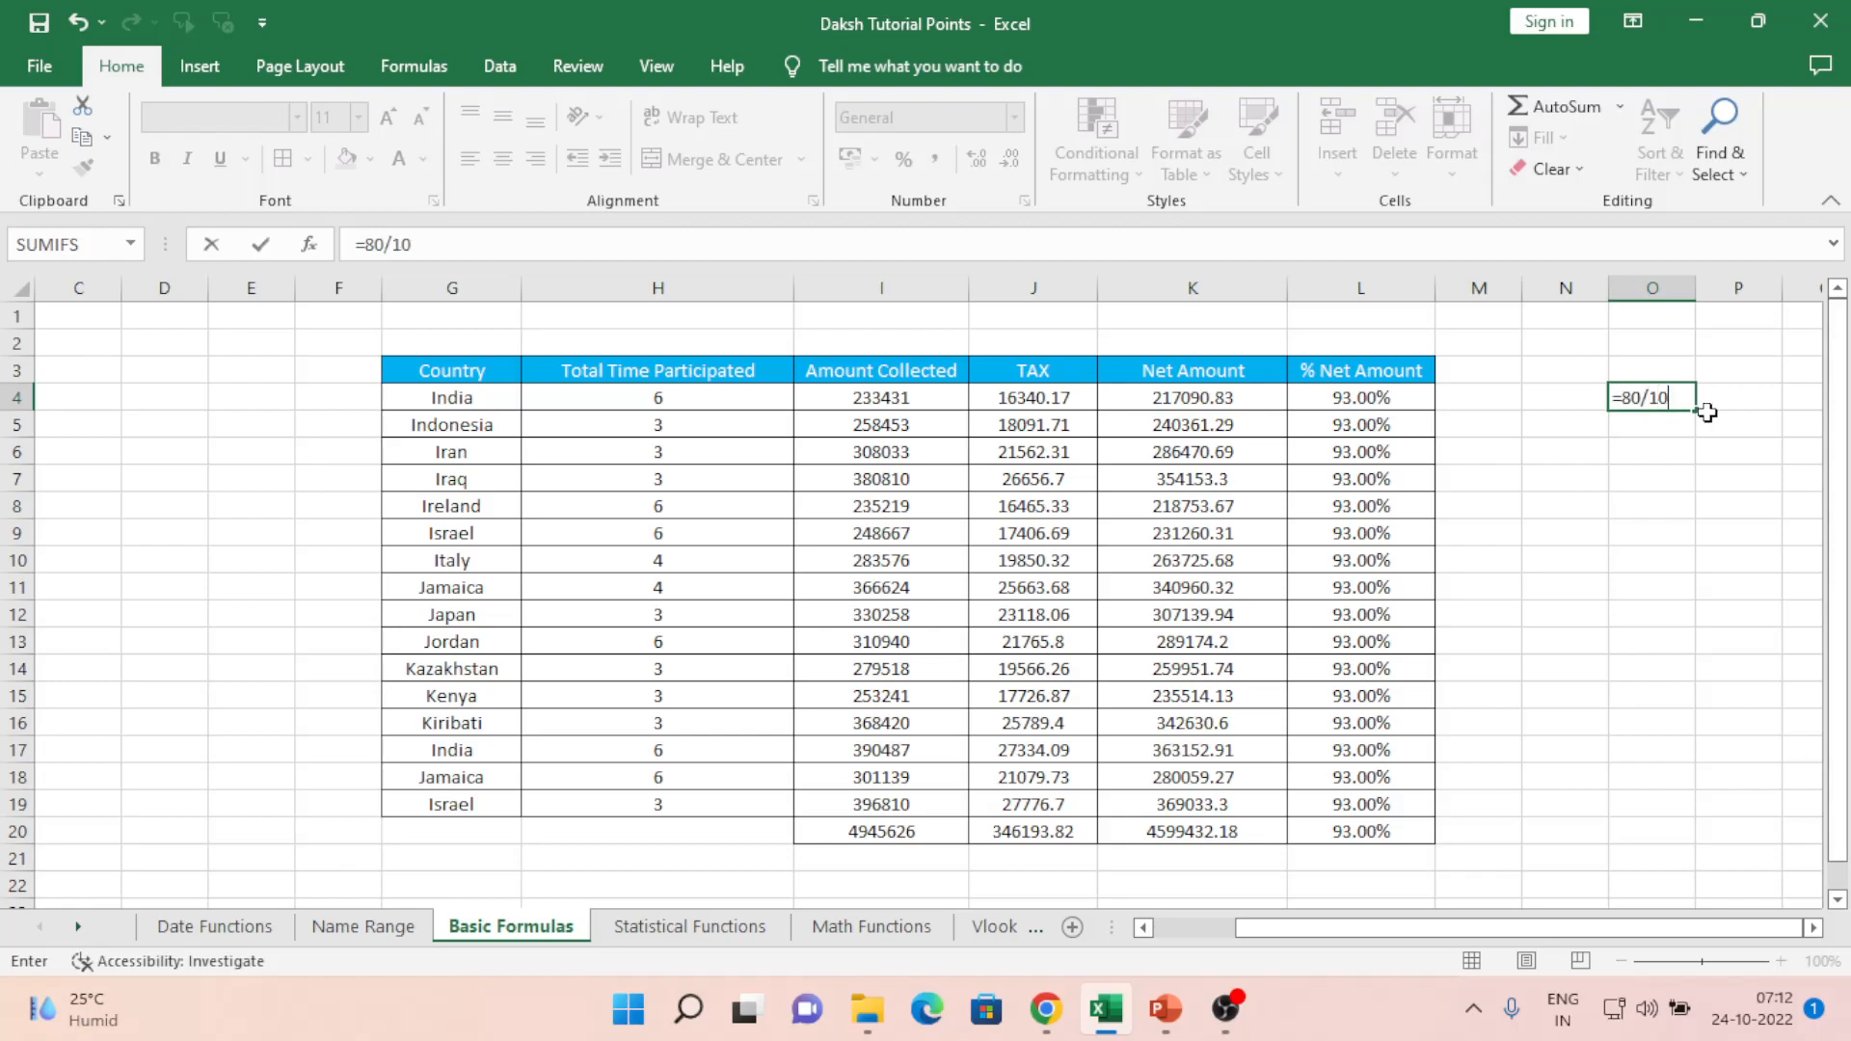
key(Return)
key(Up)
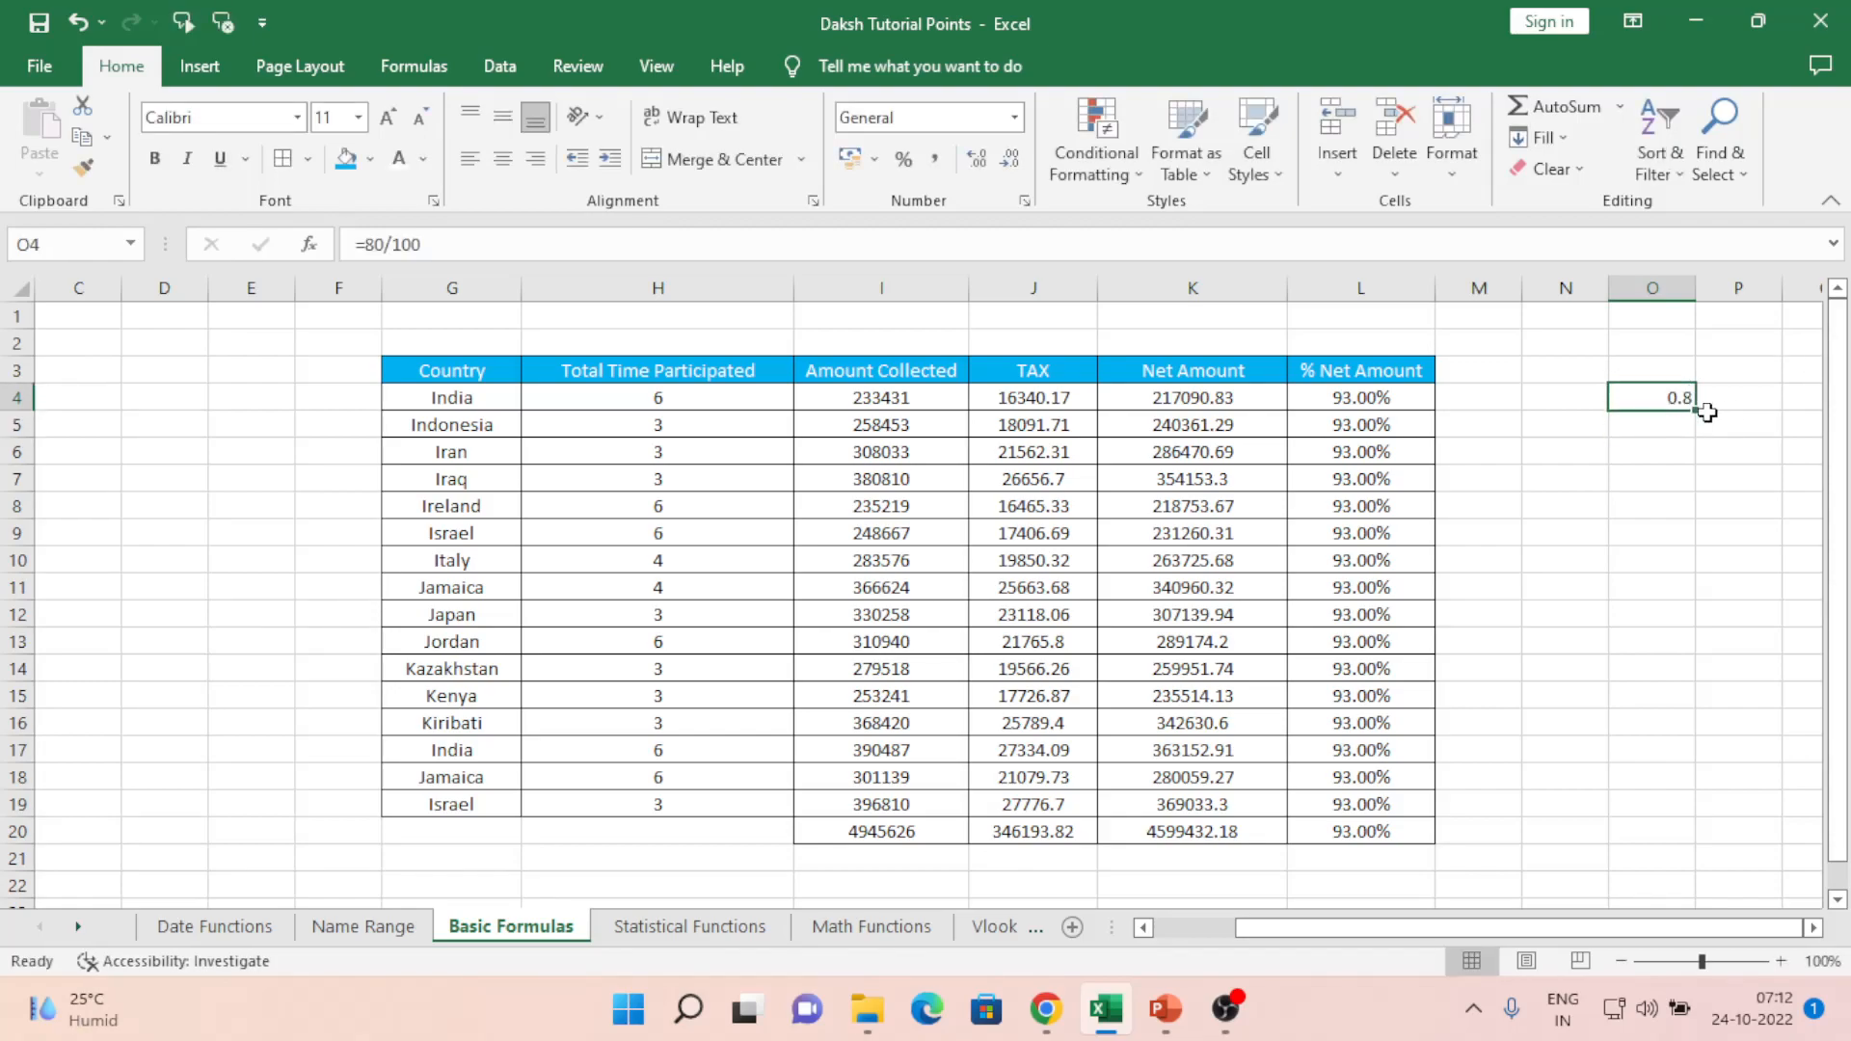
click(1015, 117)
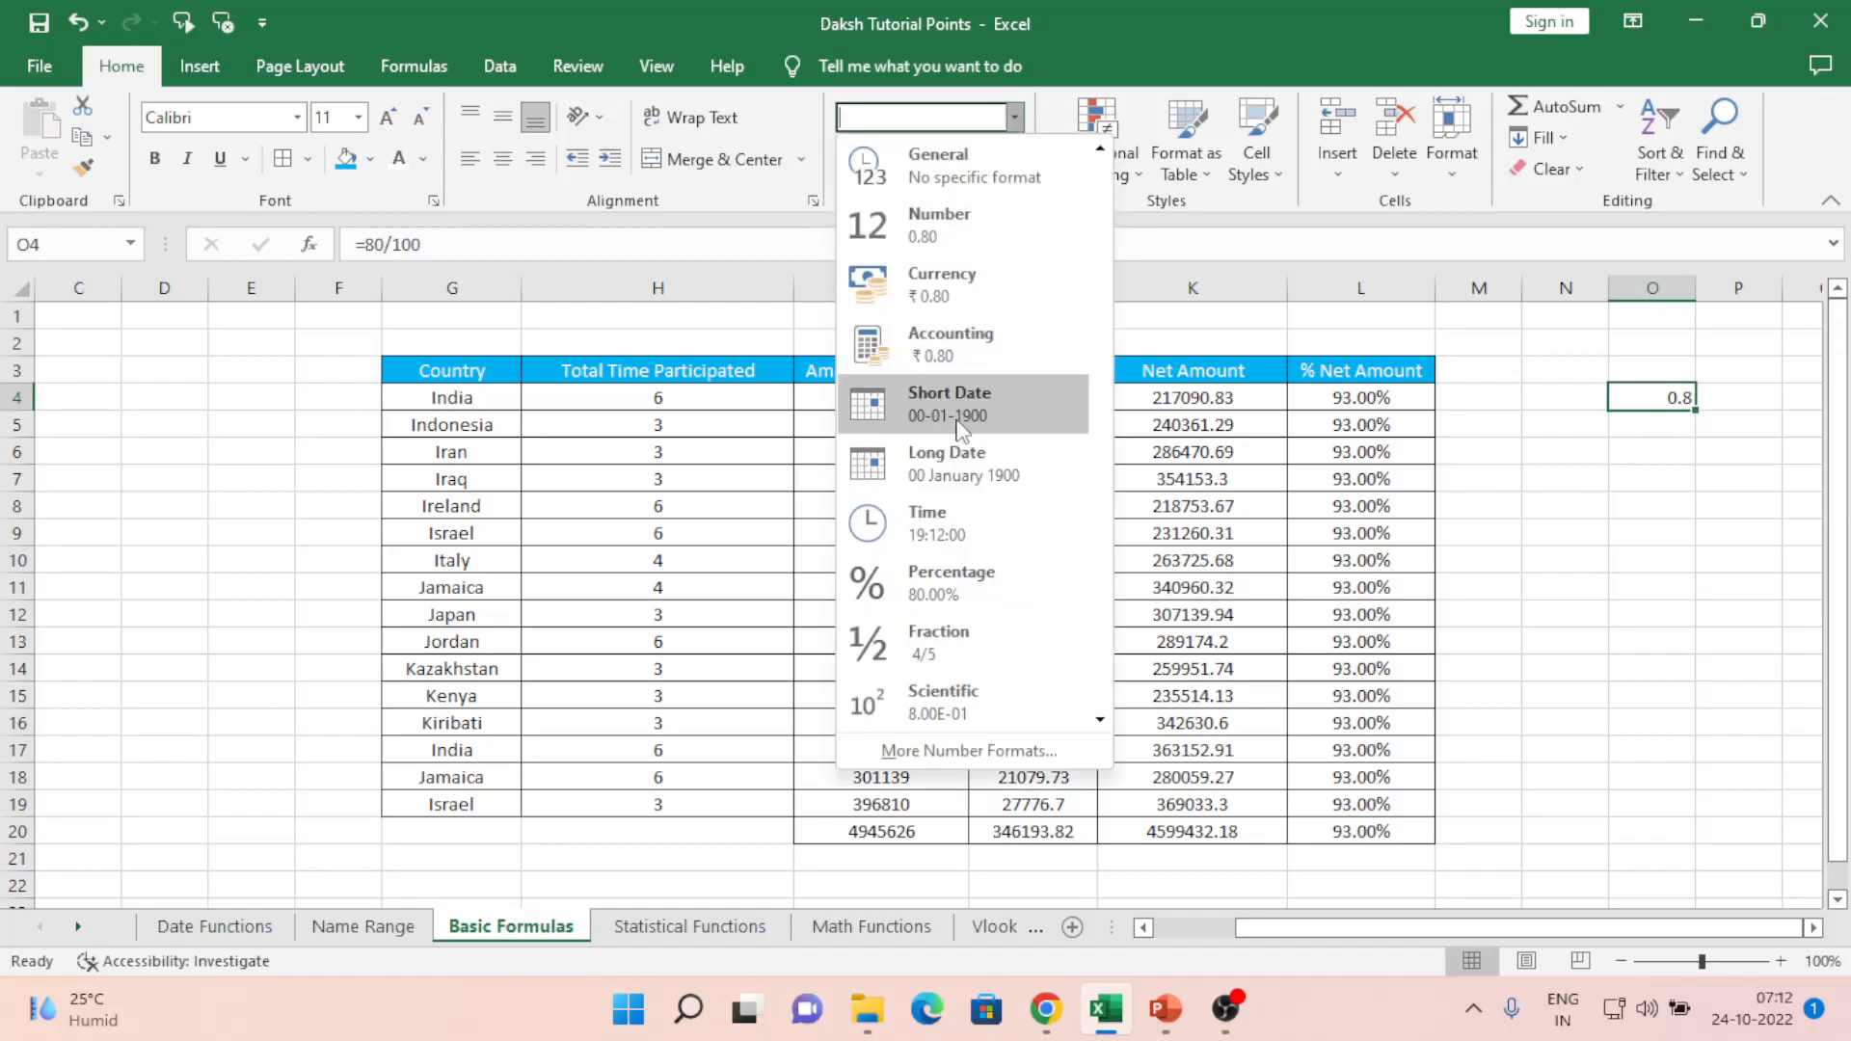
click(964, 579)
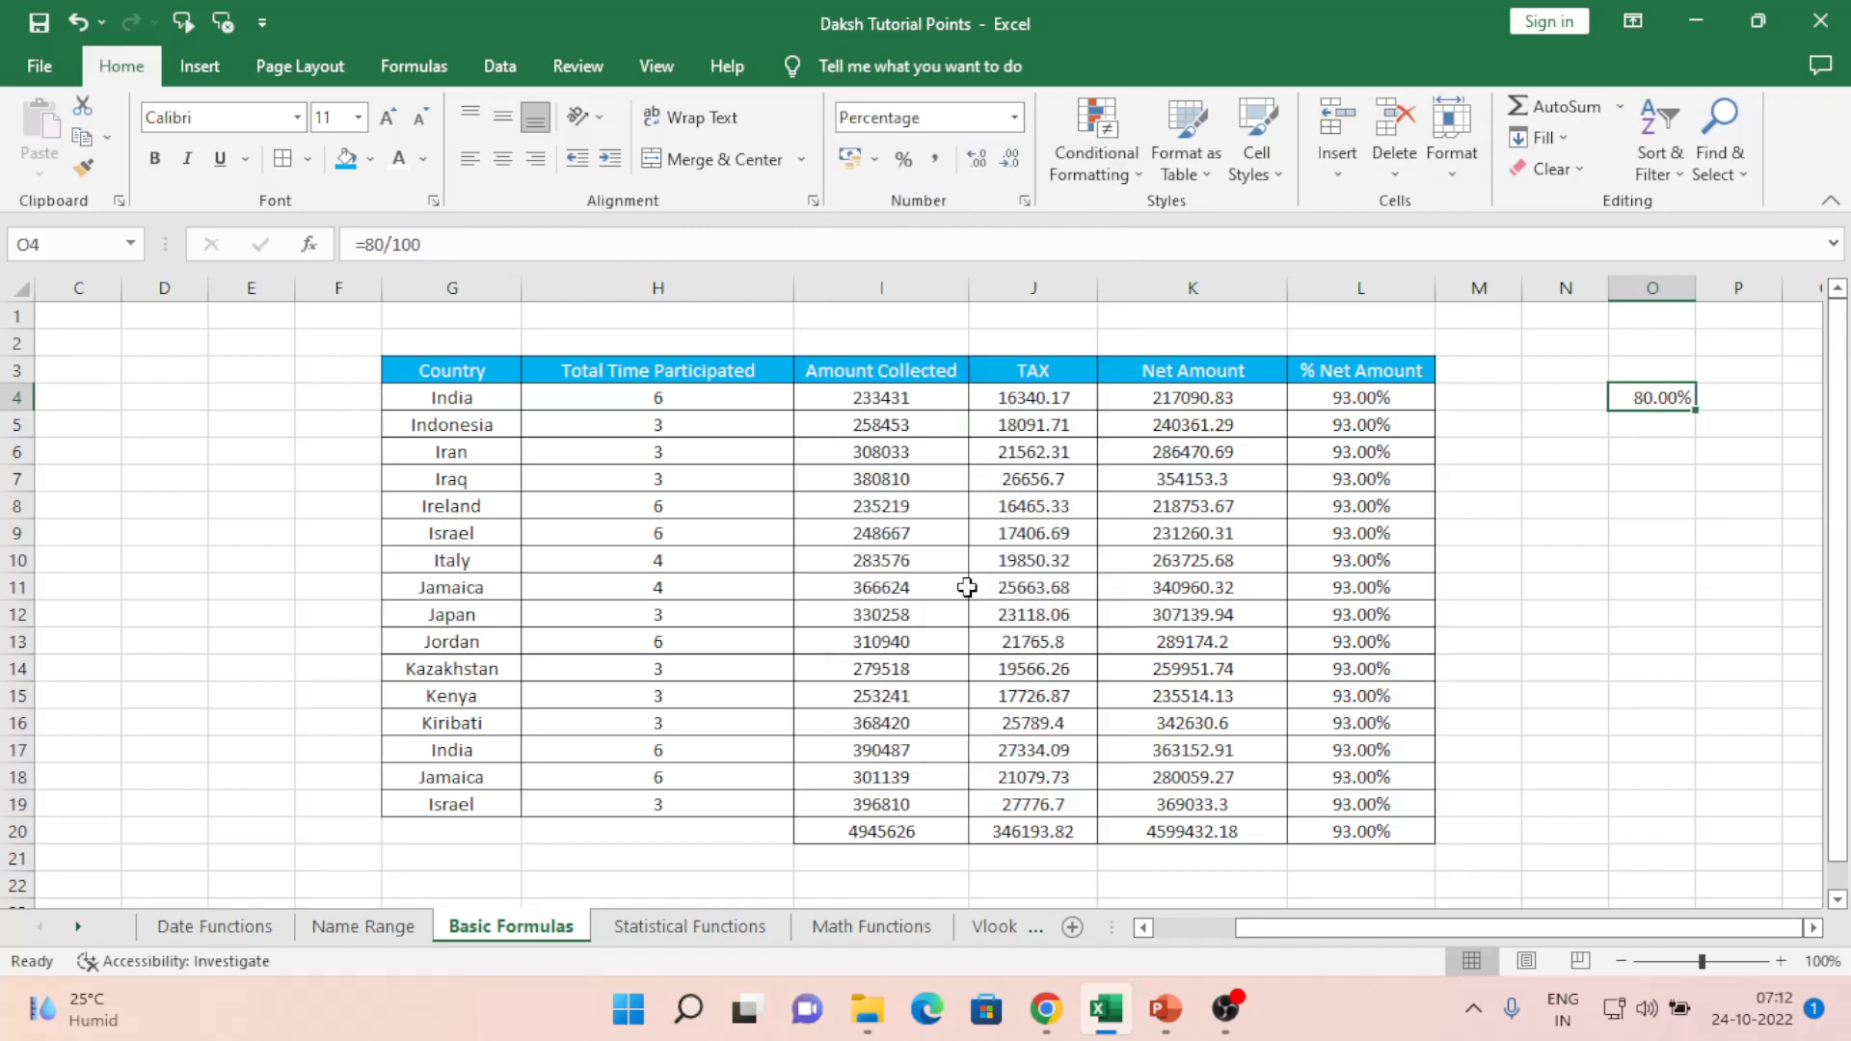
click(858, 601)
key(Left)
key(Left)
key(Left)
key(Left)
key(Left)
key(Left)
key(Left)
key(Left)
key(Up)
- Dismiss the Sticky Keys prompt by choosing No
key(shift)
key(shift)
key(shift)
key(shift)
key(shift)
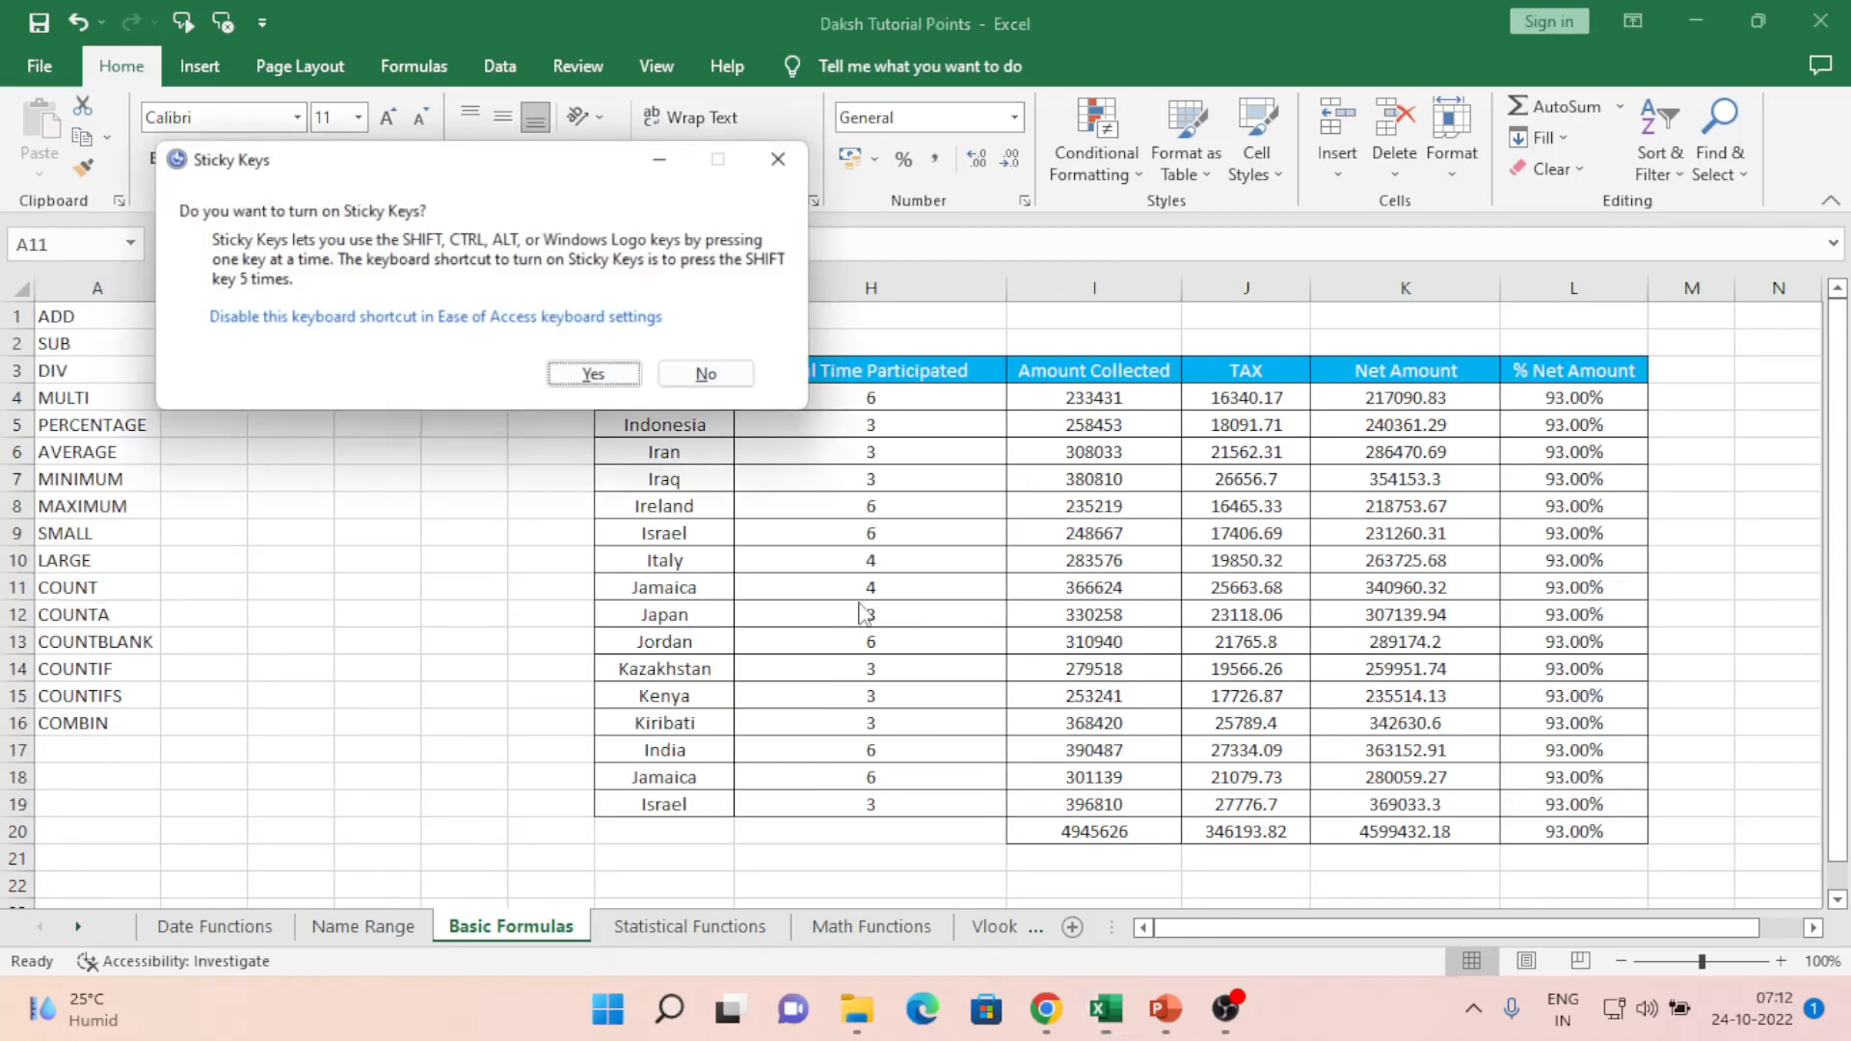
click(714, 379)
click(90, 422)
key(Down)
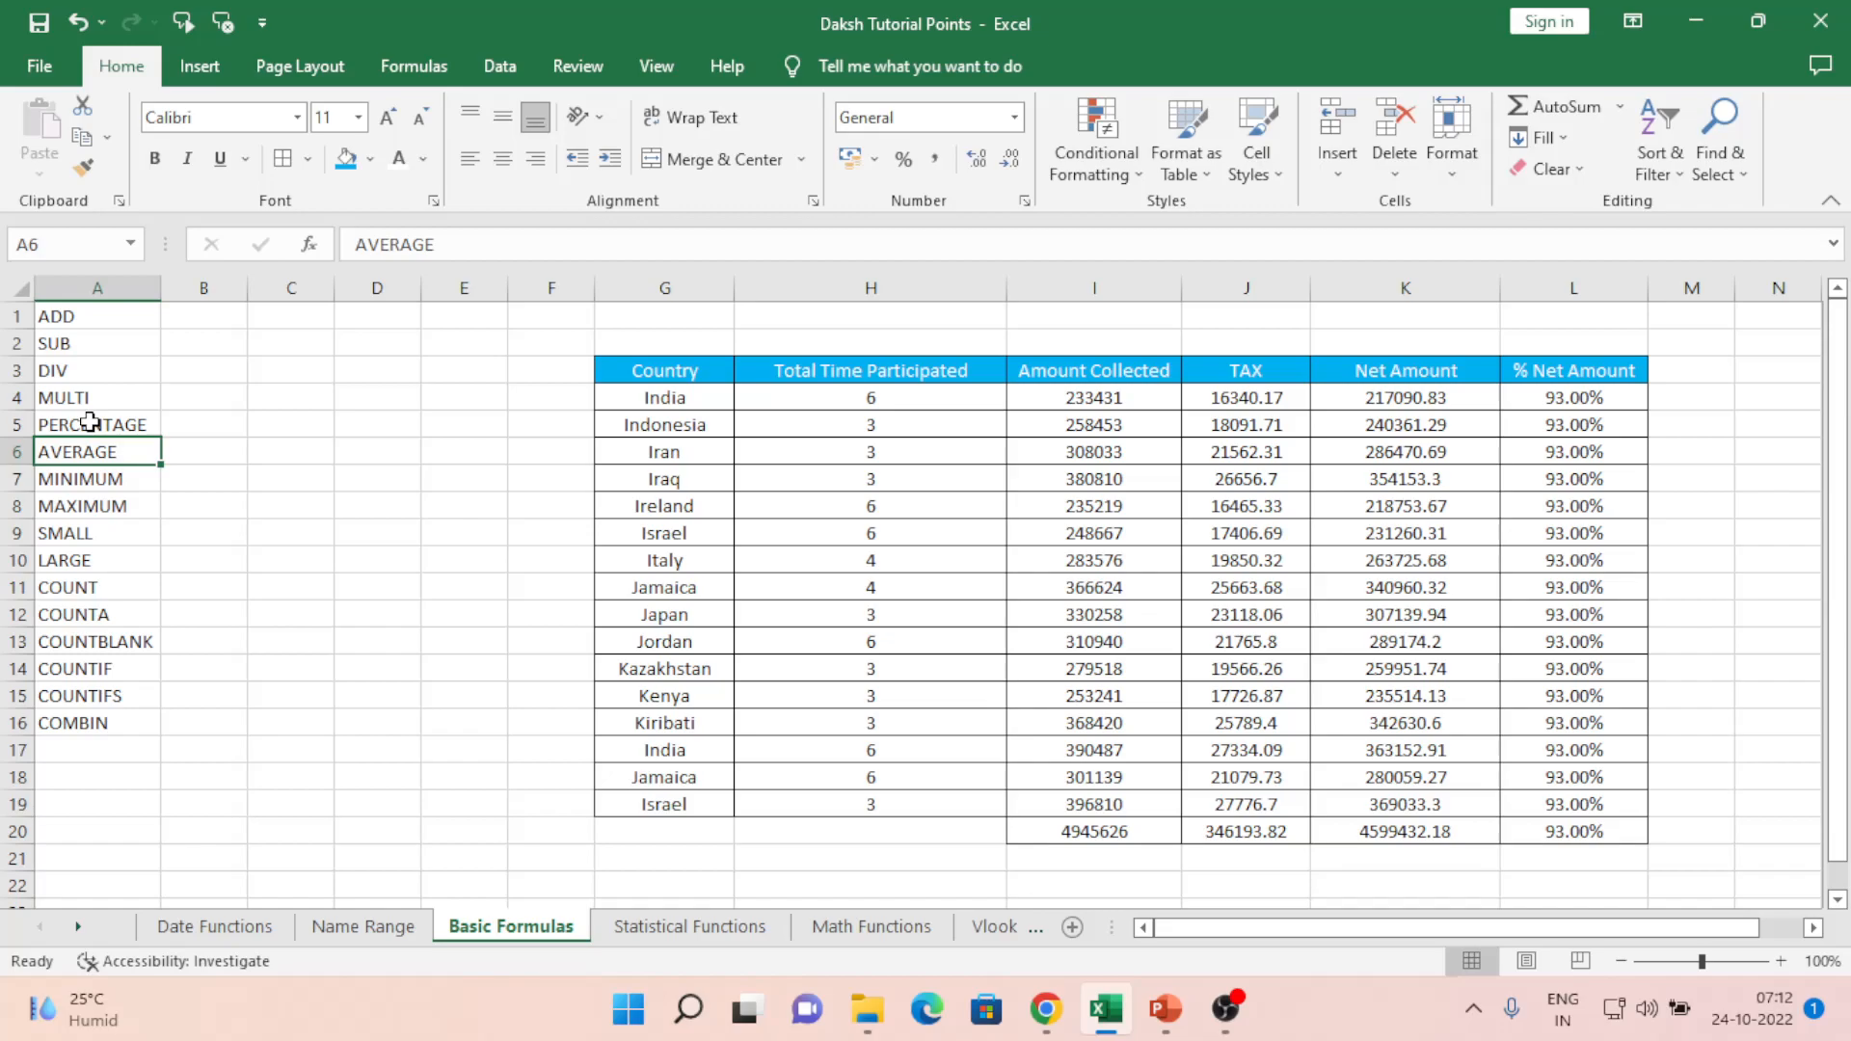
- Label cell H20 'Total' and start typing 'Average' in H21 below it
key(Right)
key(Down)
key(Down)
key(Down)
key(Down)
key(Down)
key(Down)
key(Down)
key(Down)
key(Down)
key(Down)
key(Down)
key(Down)
key(Down)
key(Down)
key(Down)
key(Down)
key(Down)
key(Down)
key(Down)
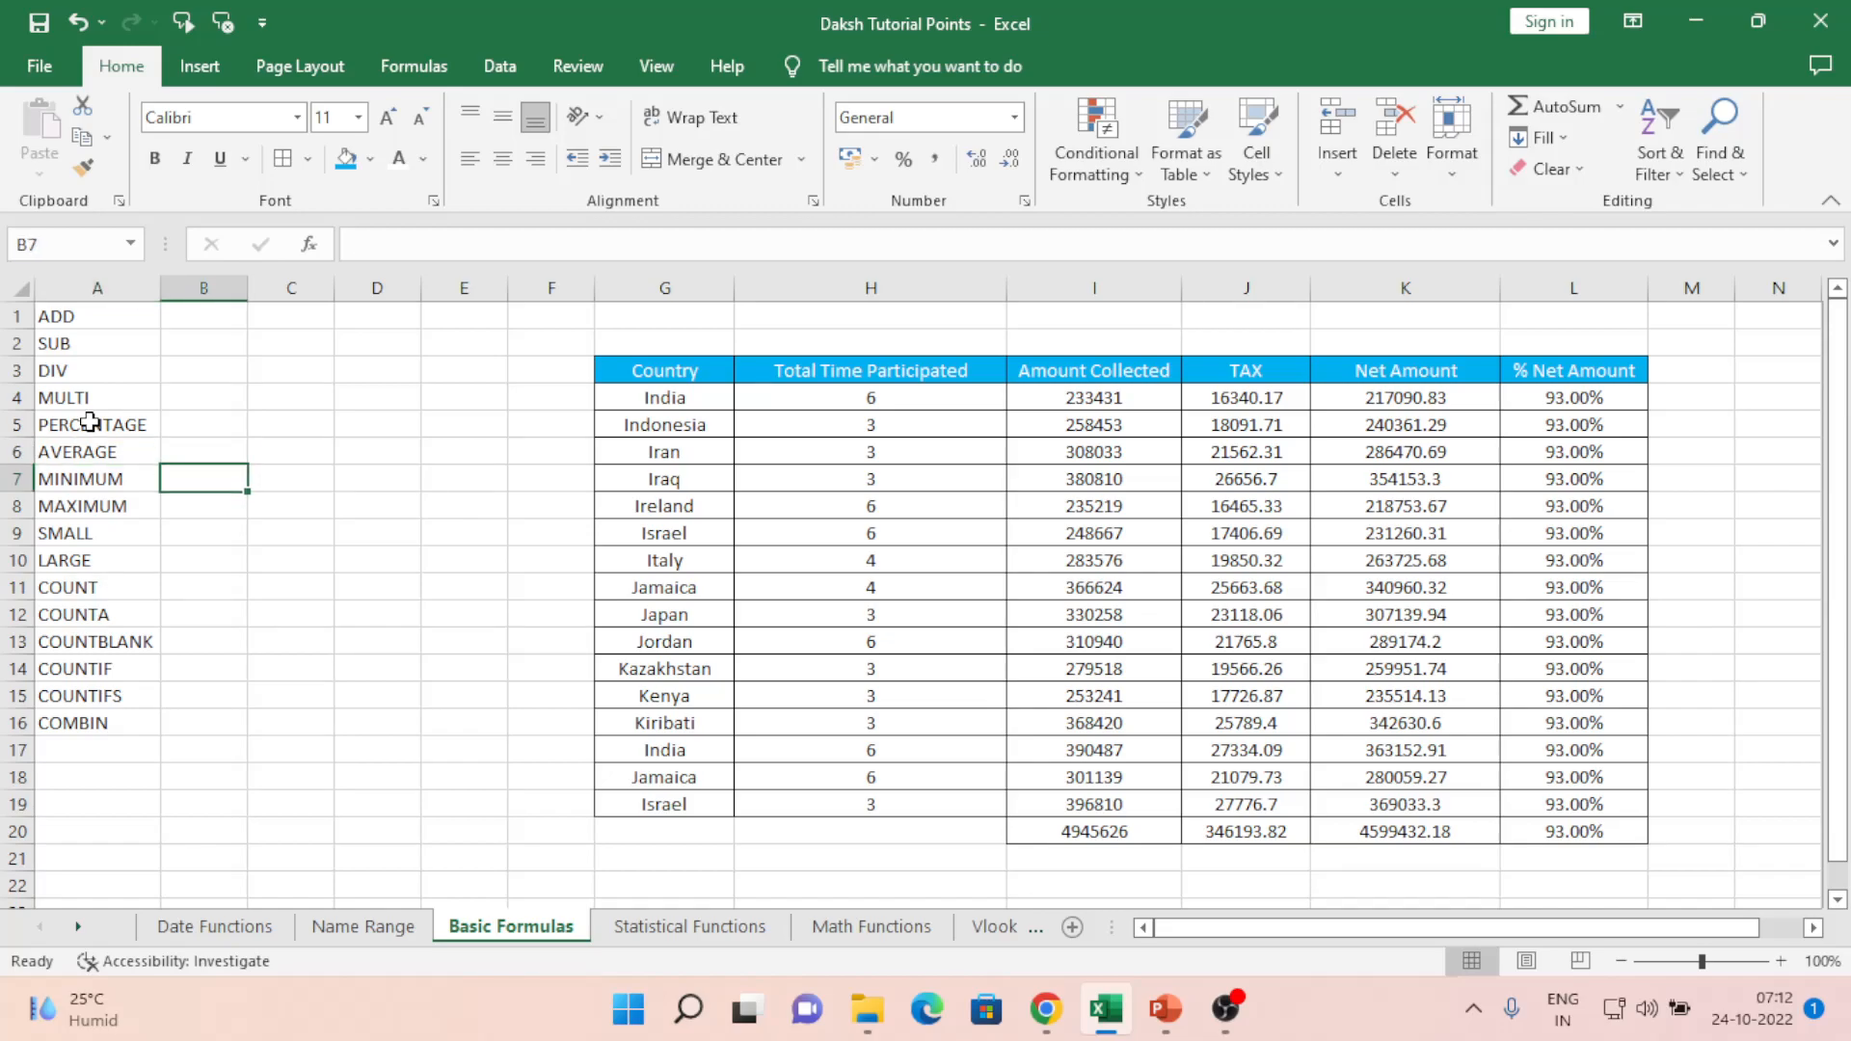
key(Right)
key(Right)
key(Right)
key(Right)
key(Right)
key(Right)
key(Right)
key(Right)
key(Left)
key(Left)
key(Up)
key(Up)
key(Up)
key(Up)
key(Up)
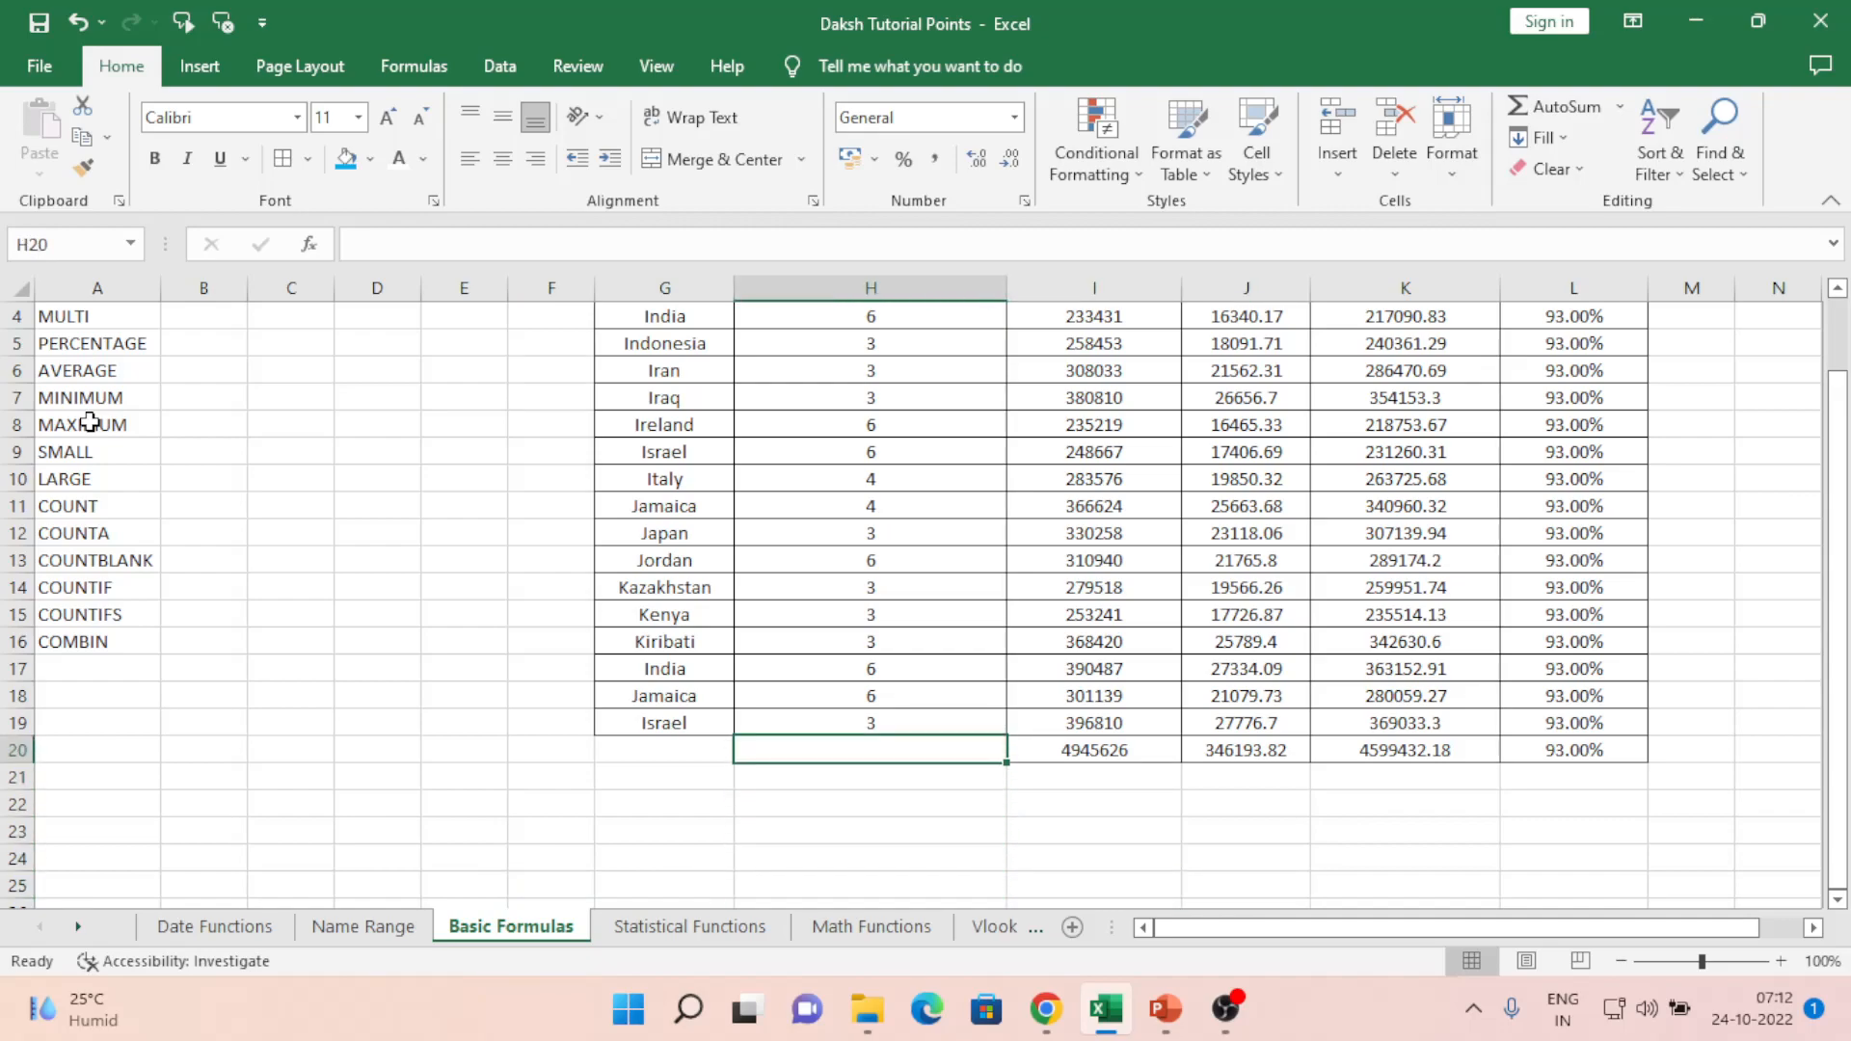
text(Total)
key(Return)
text(Aver)
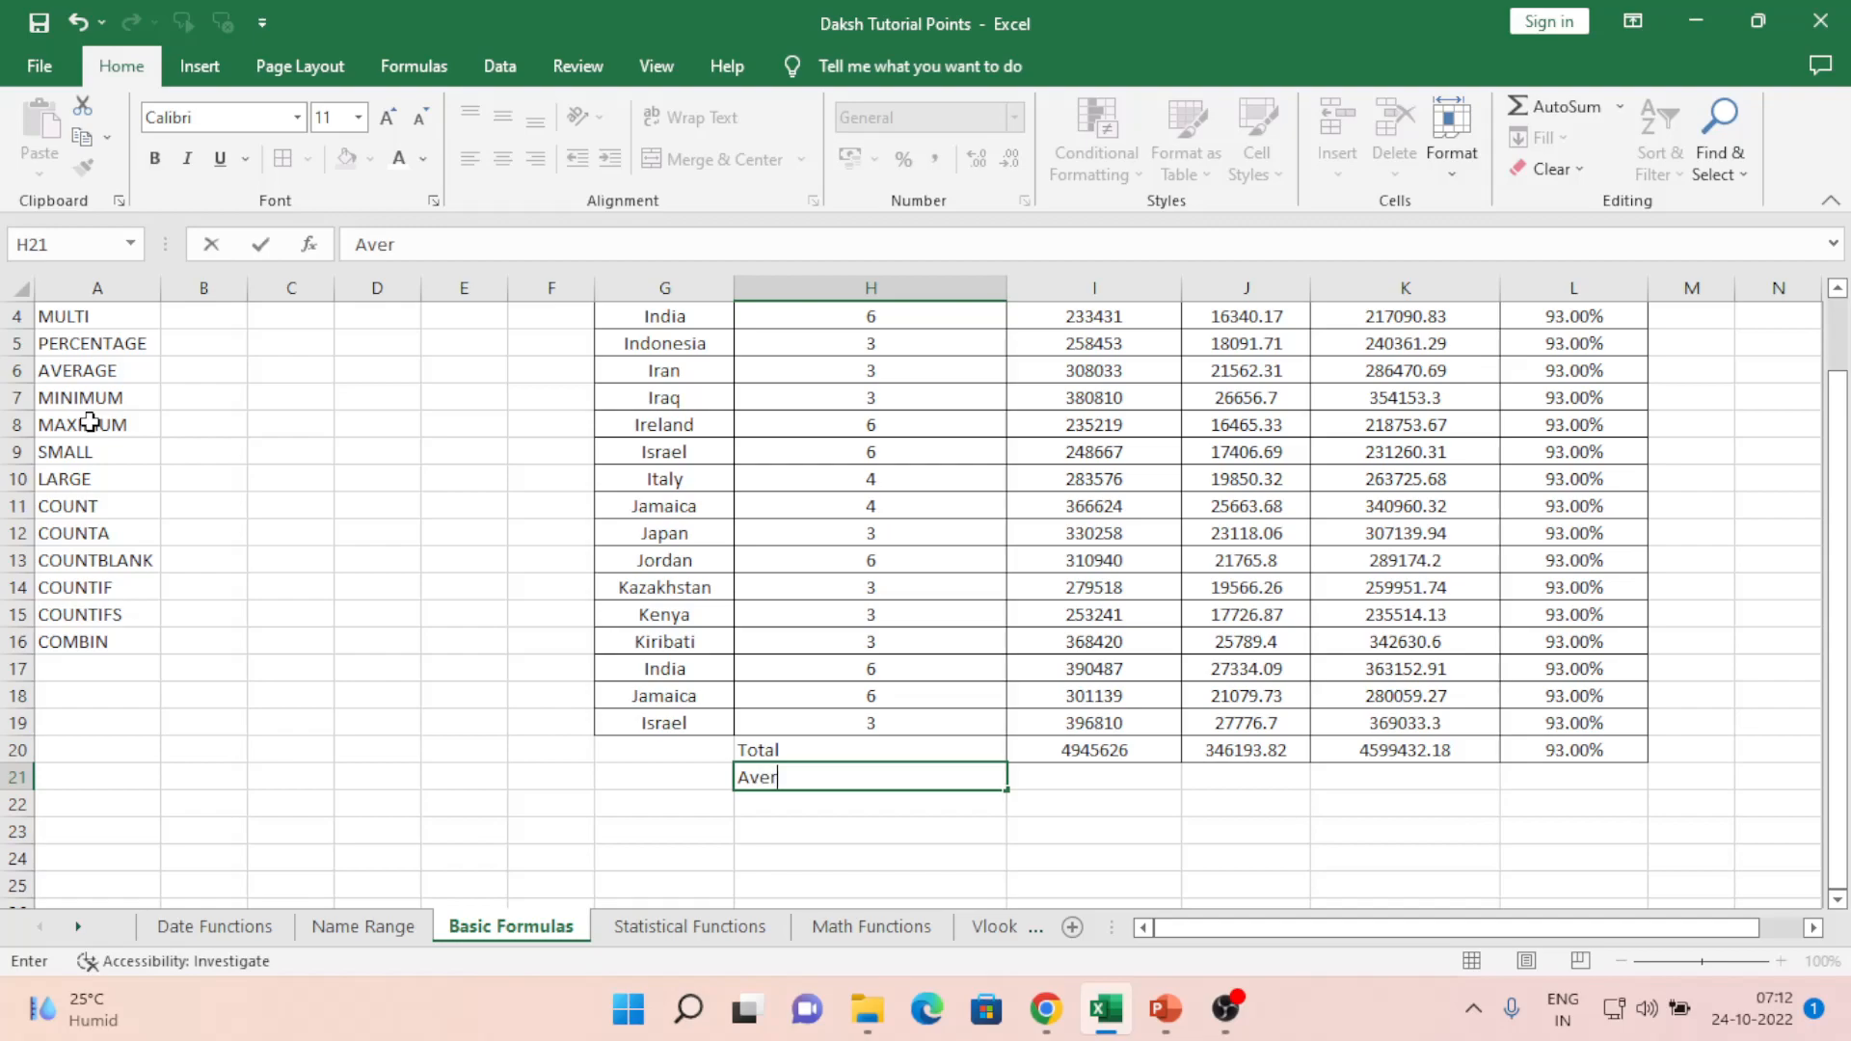
text(age)
- Enter the labels Average, Minimum, Maximum, Small and Large in H21:H25
key(Return)
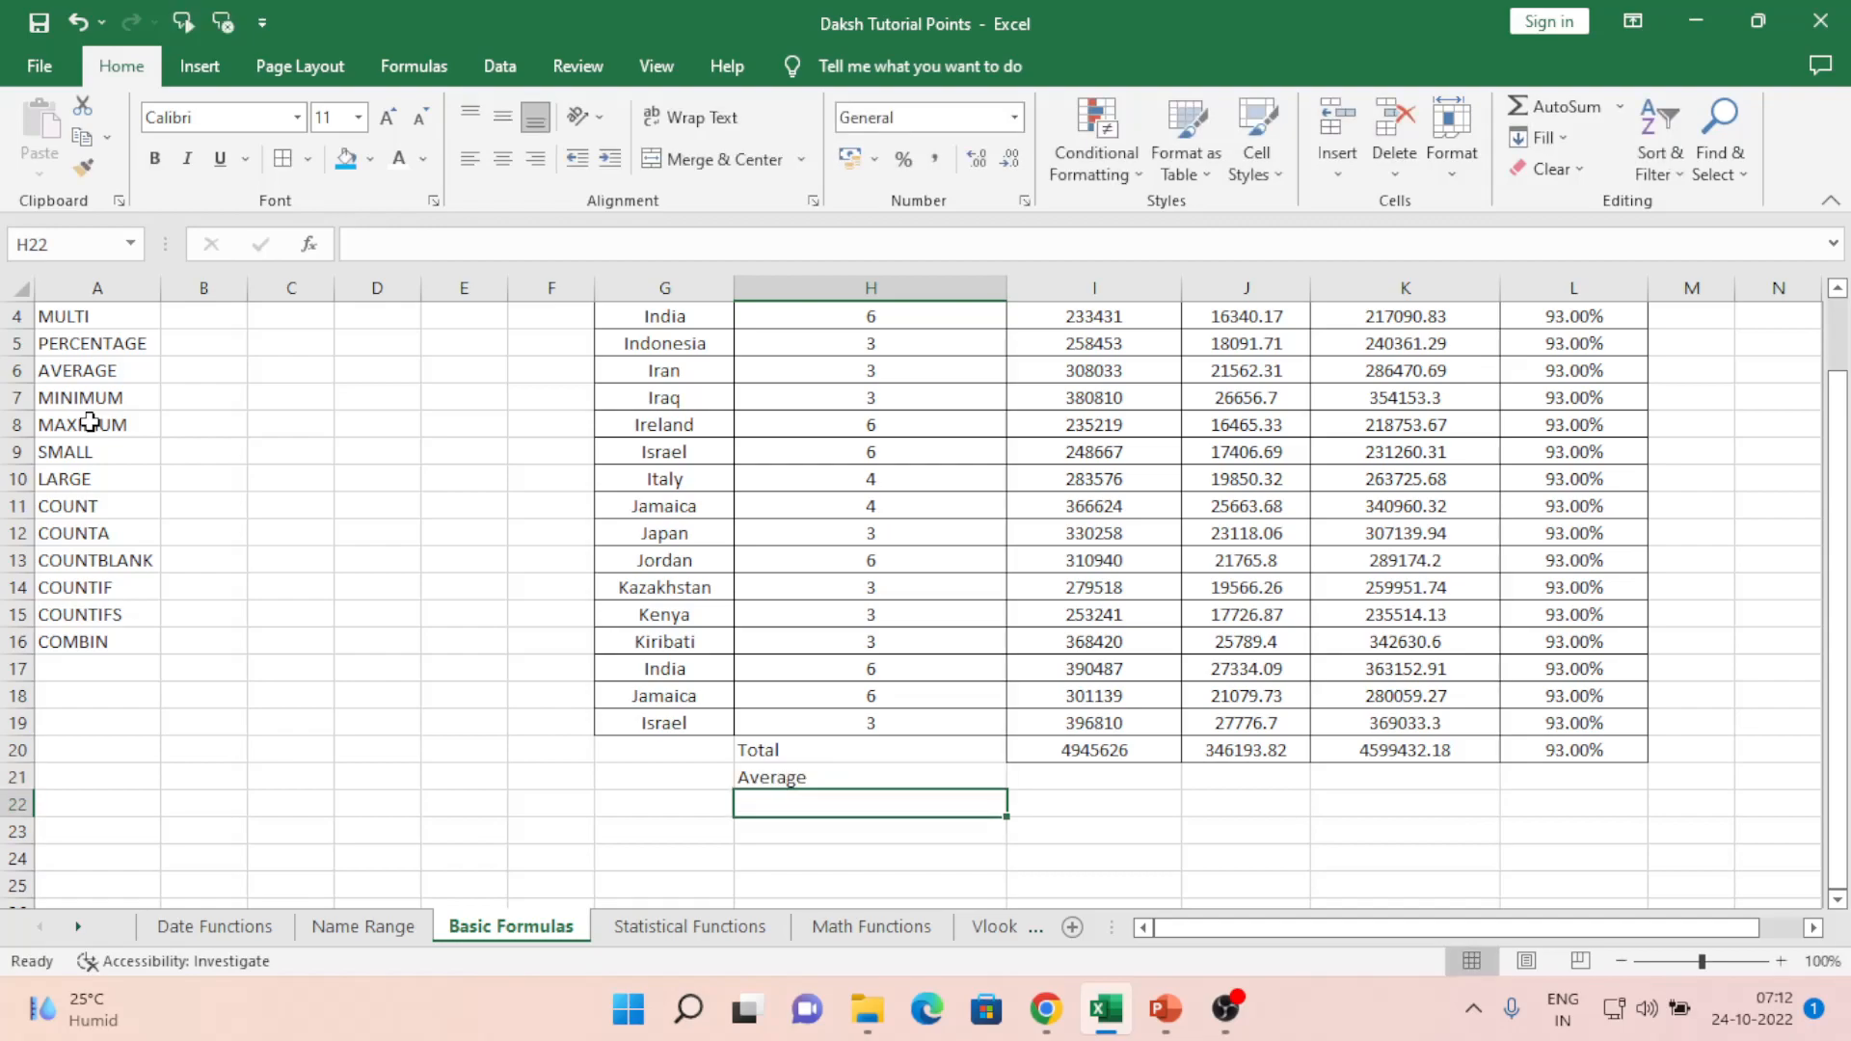
text(Minim)
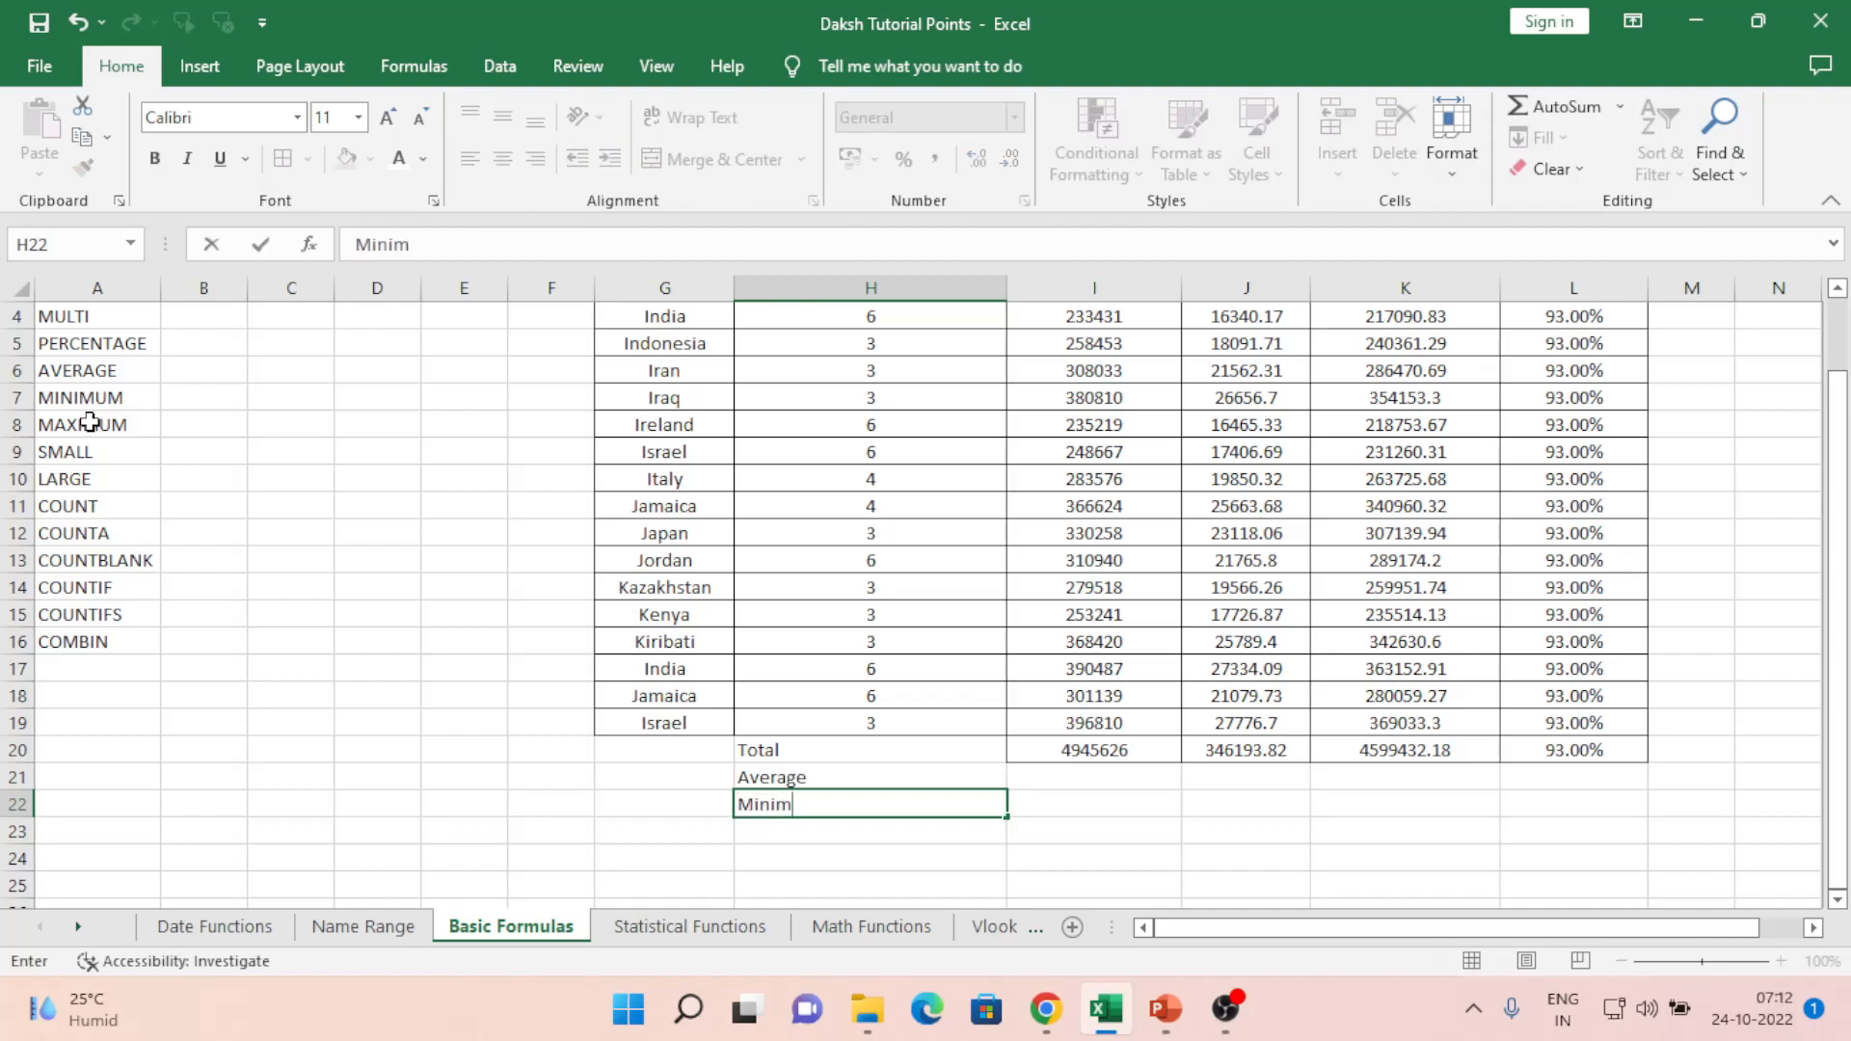
text(um)
key(Return)
text(Ma)
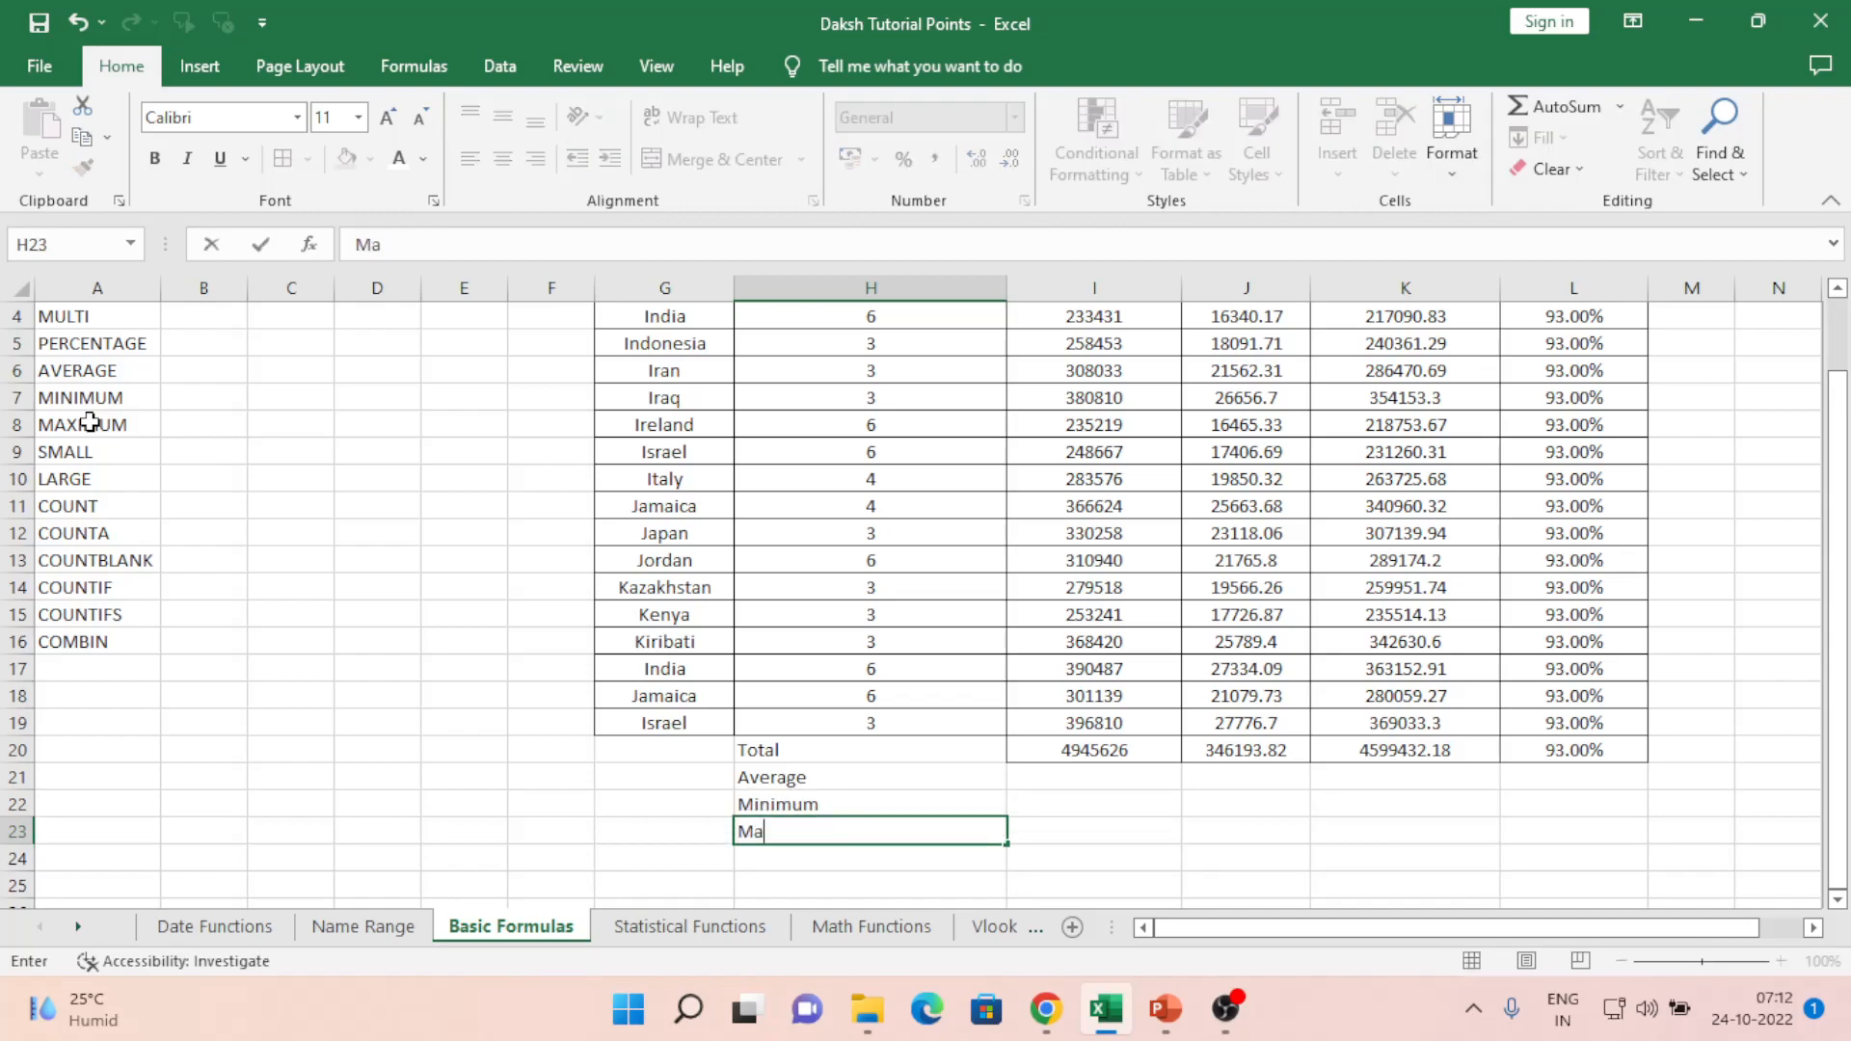
text(ximum)
key(Return)
text(Small)
key(Return)
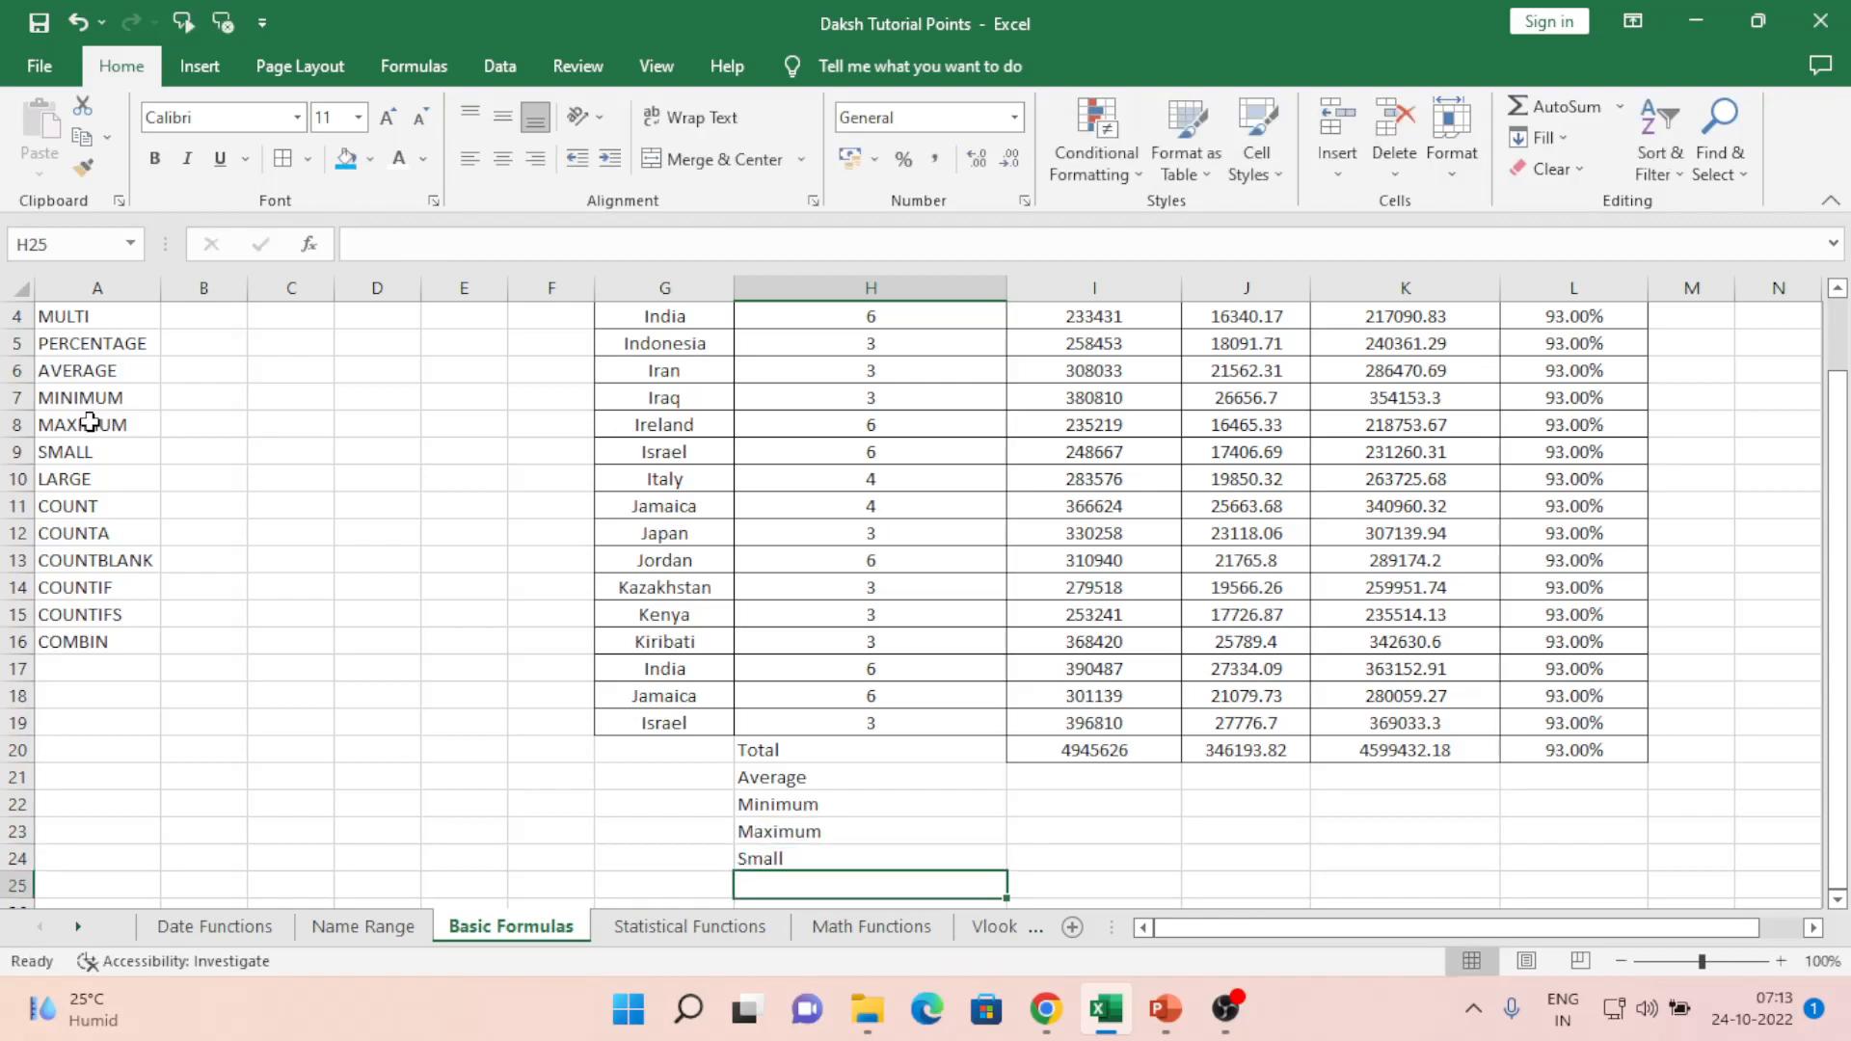
text(Large)
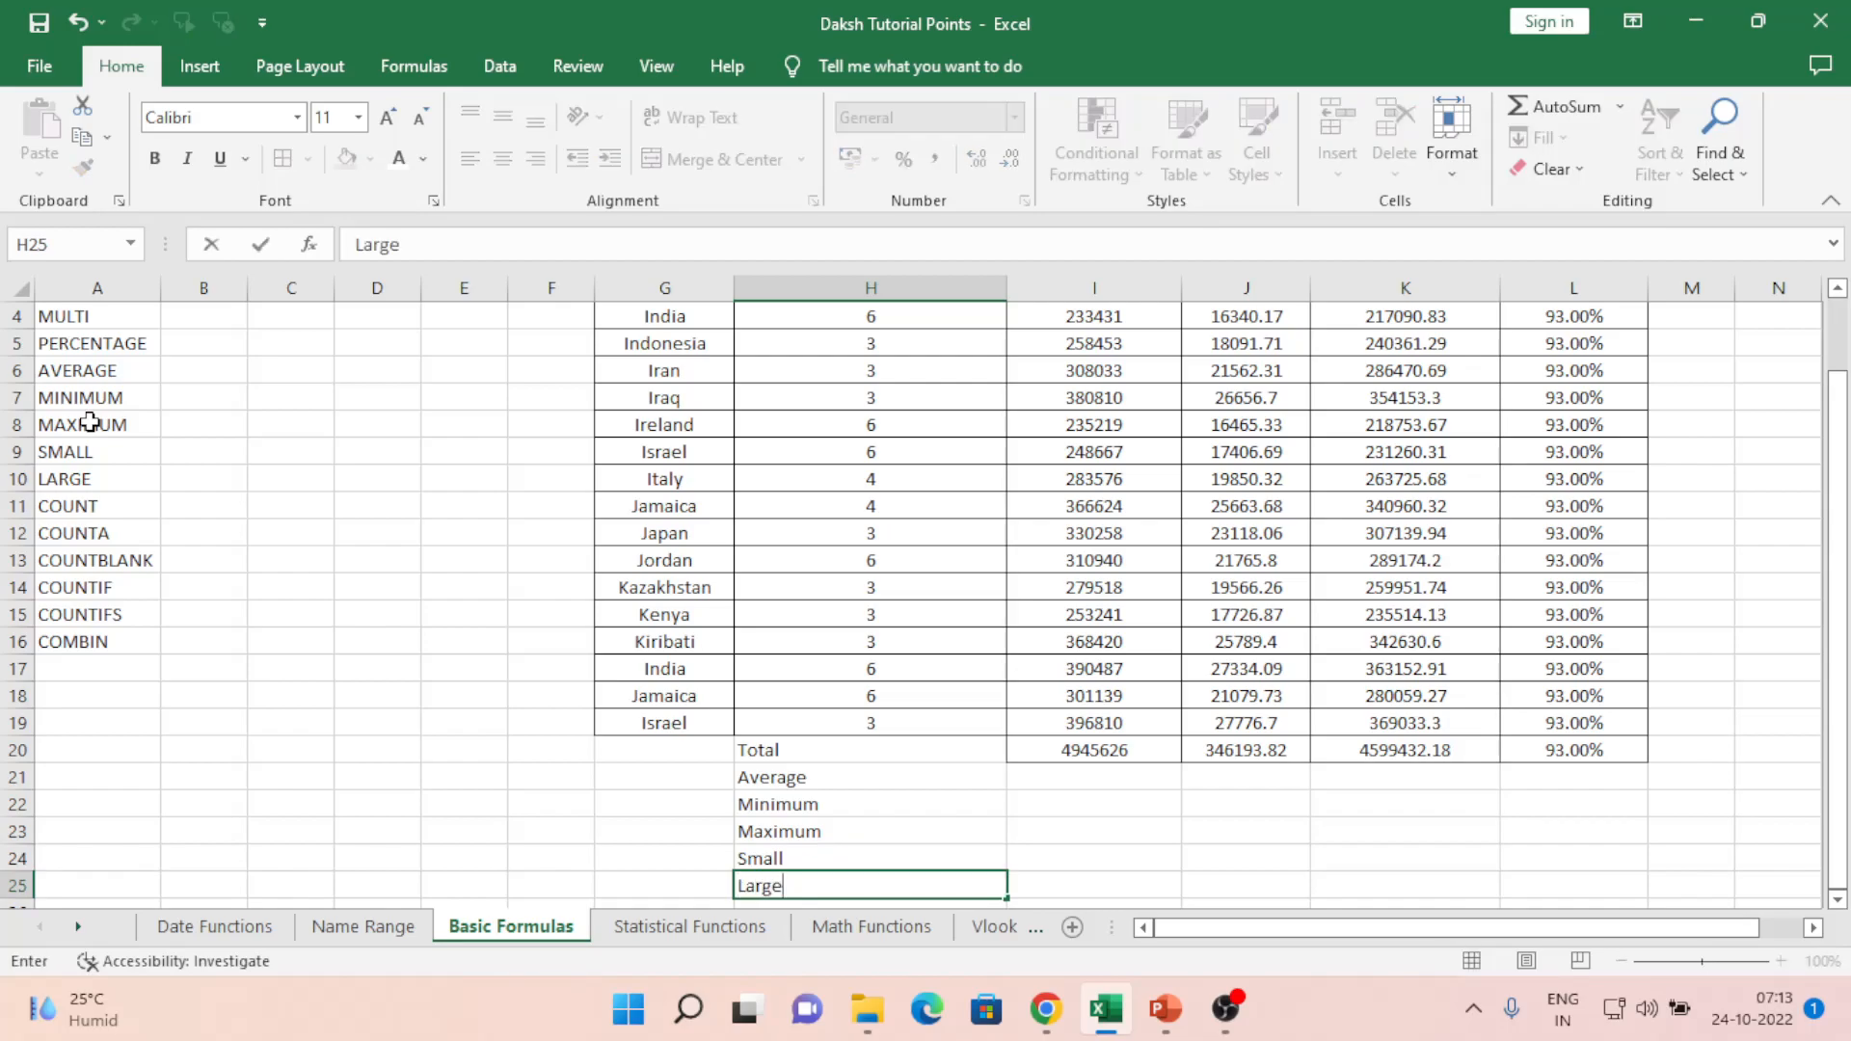
key(Return)
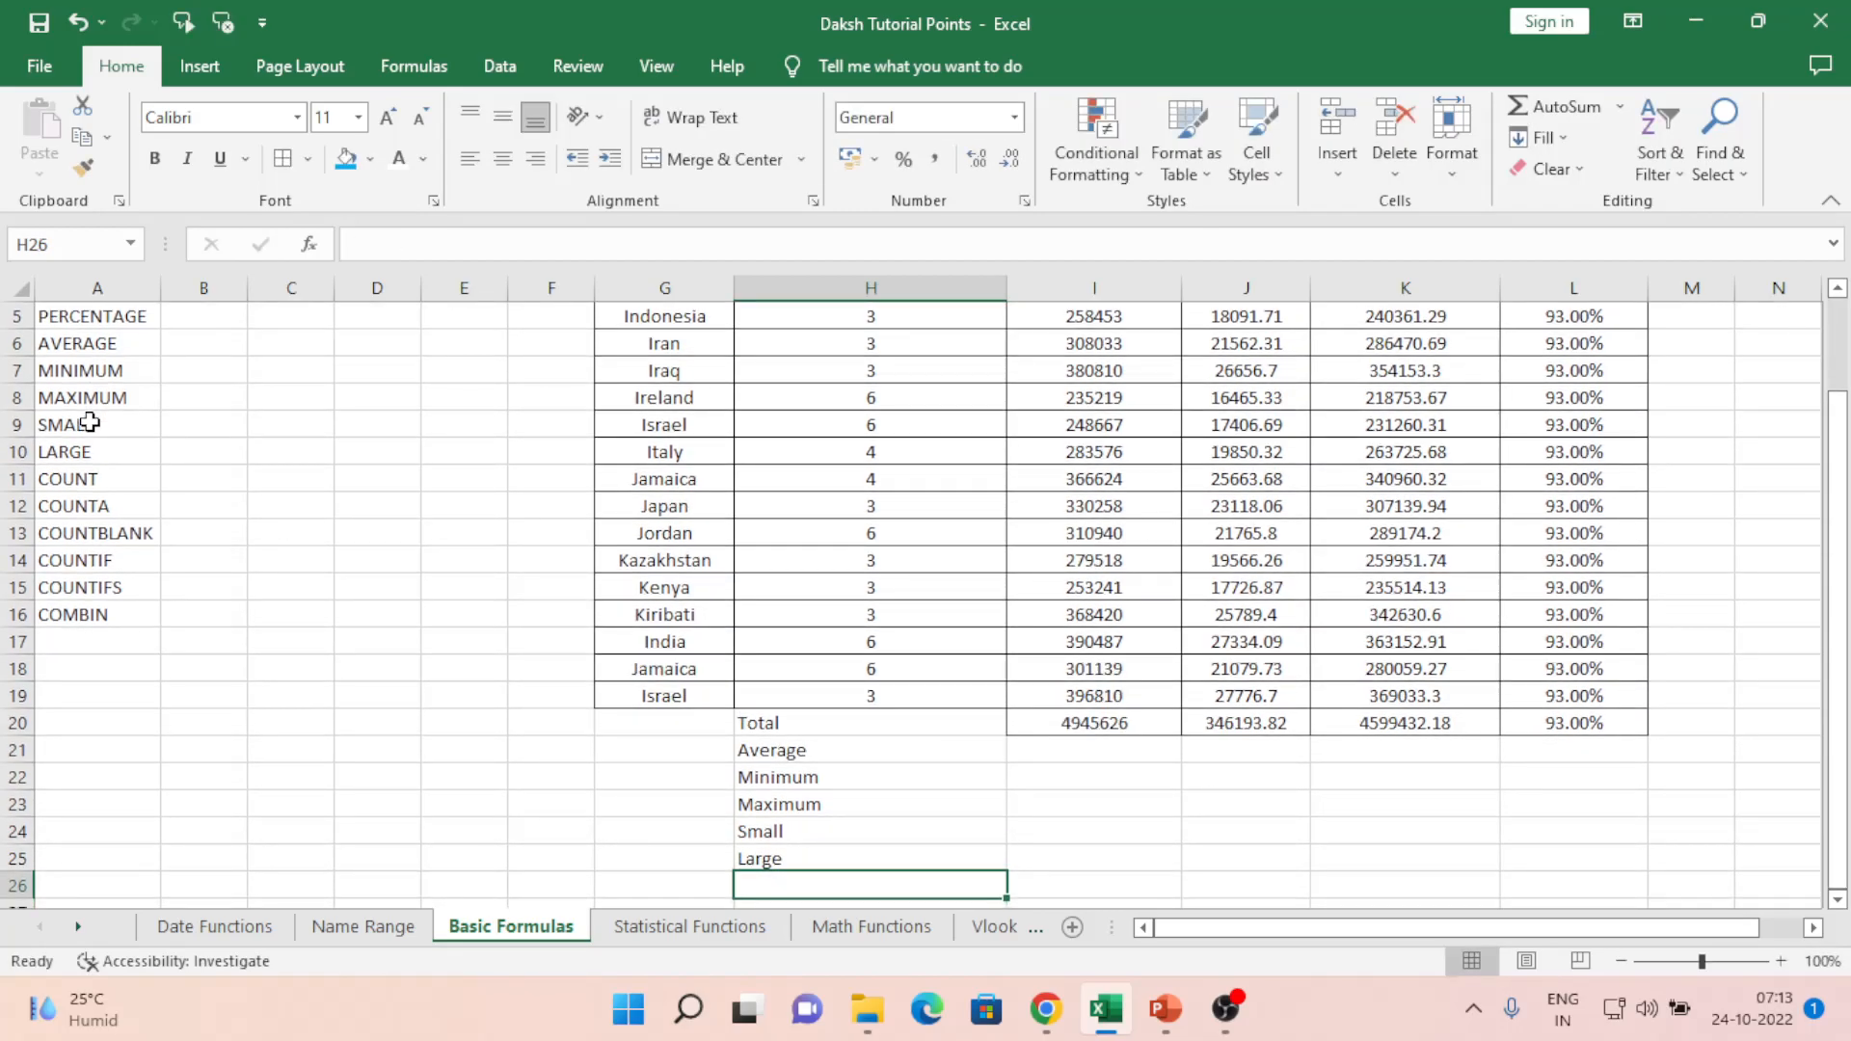
key(Up)
key(Up)
key(Up)
key(Up)
key(Up)
key(Up)
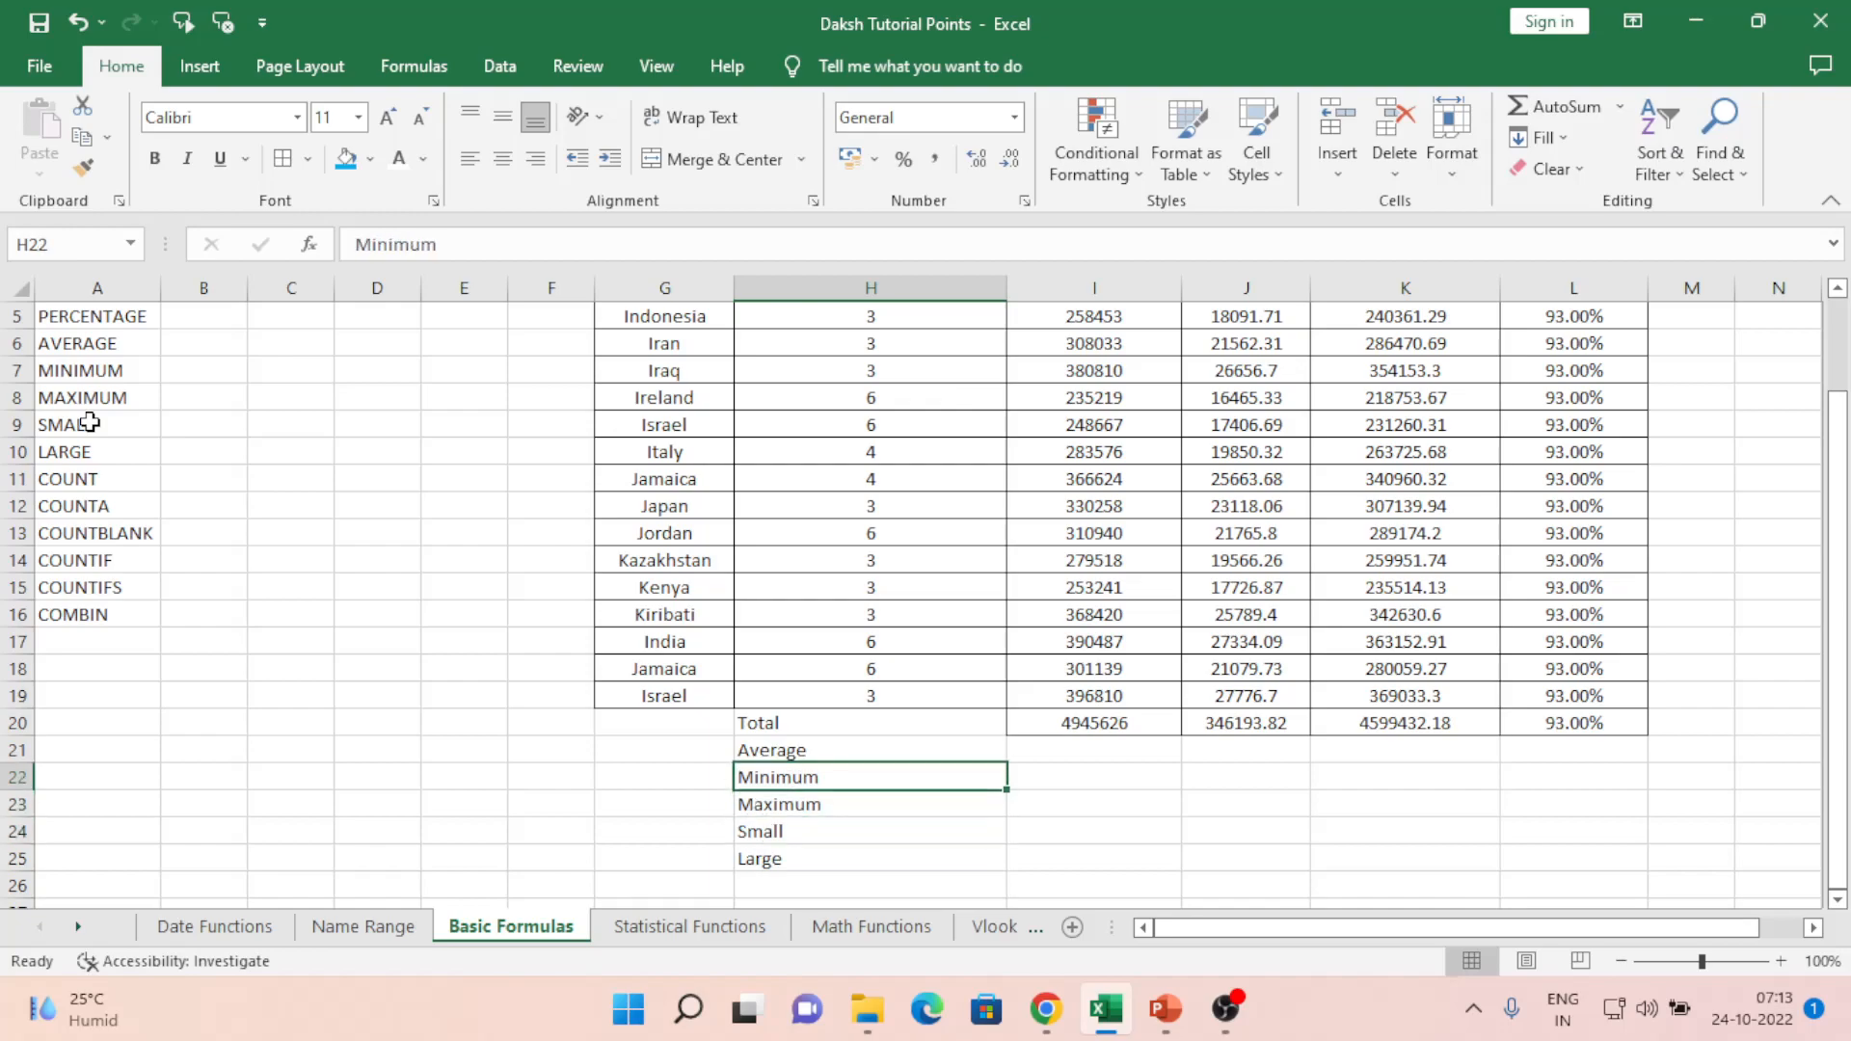
key(Right)
key(Right)
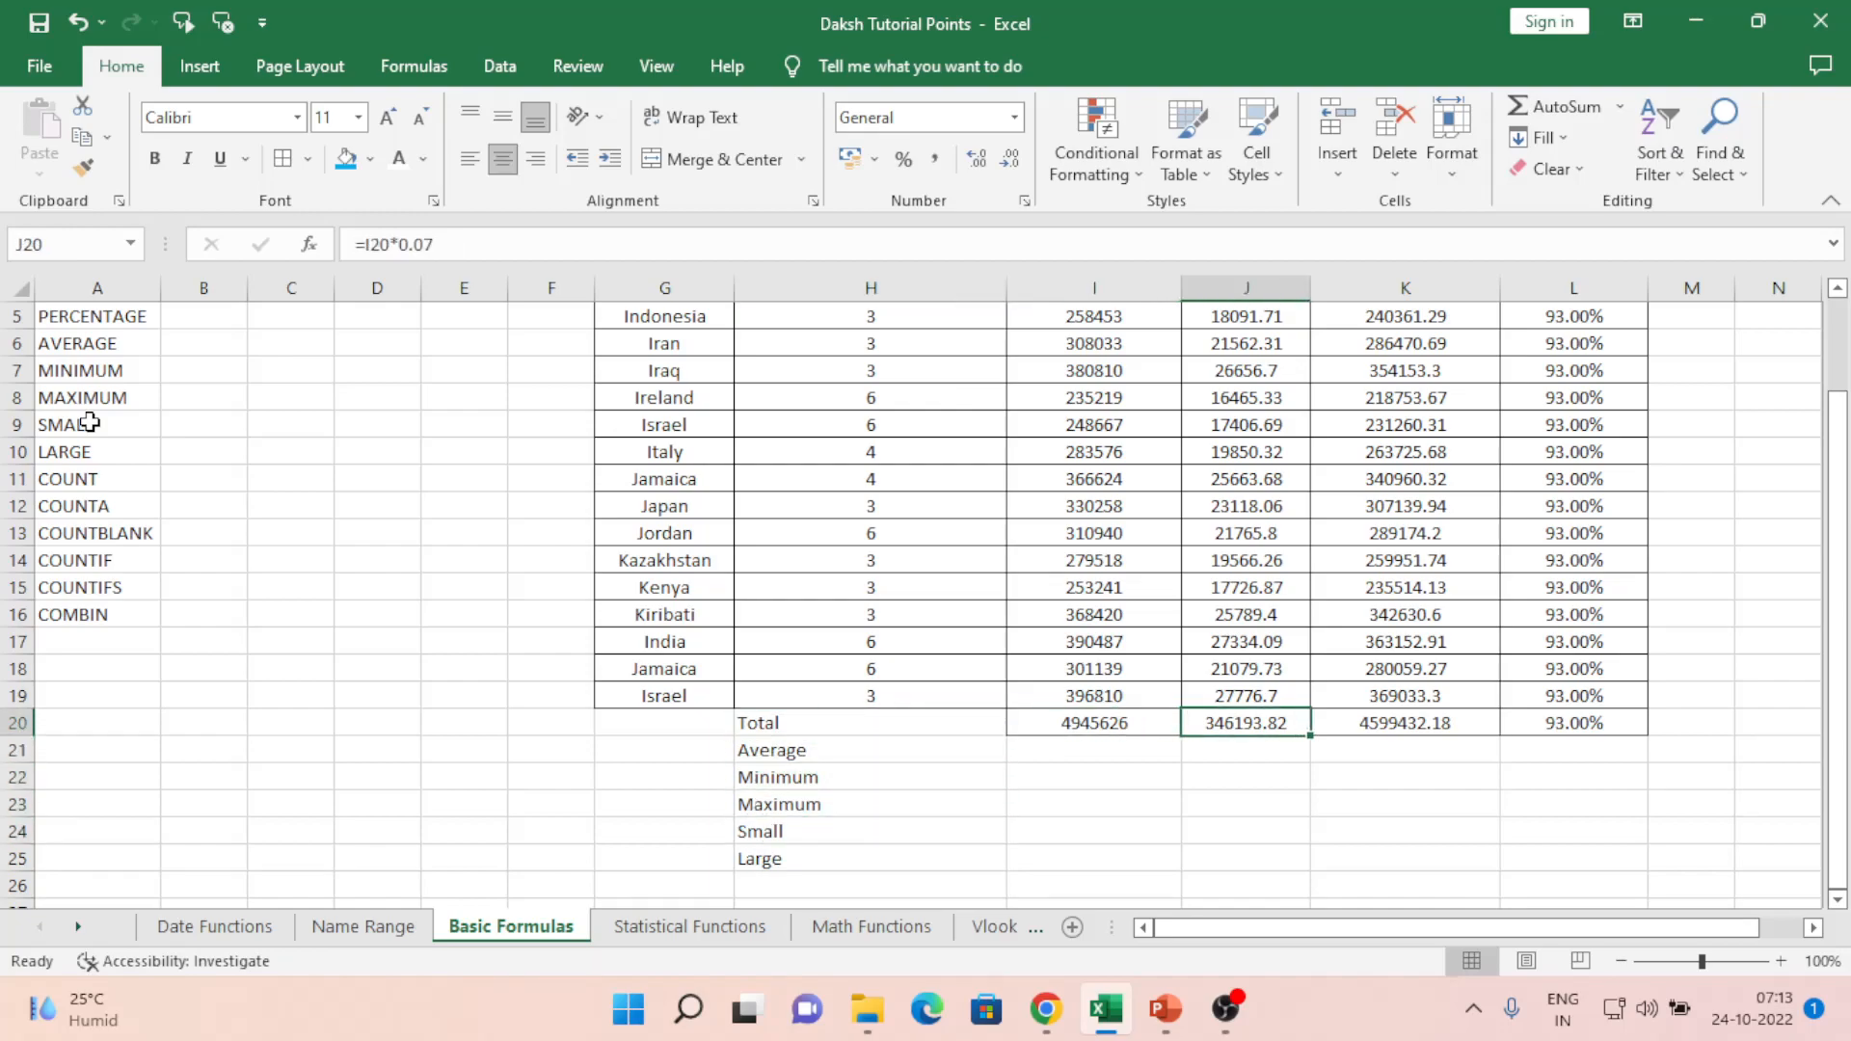
key(Left)
key(Down)
- Enter =AVERAGE(I4:I19) in I21, giving 309101.625
text(=)
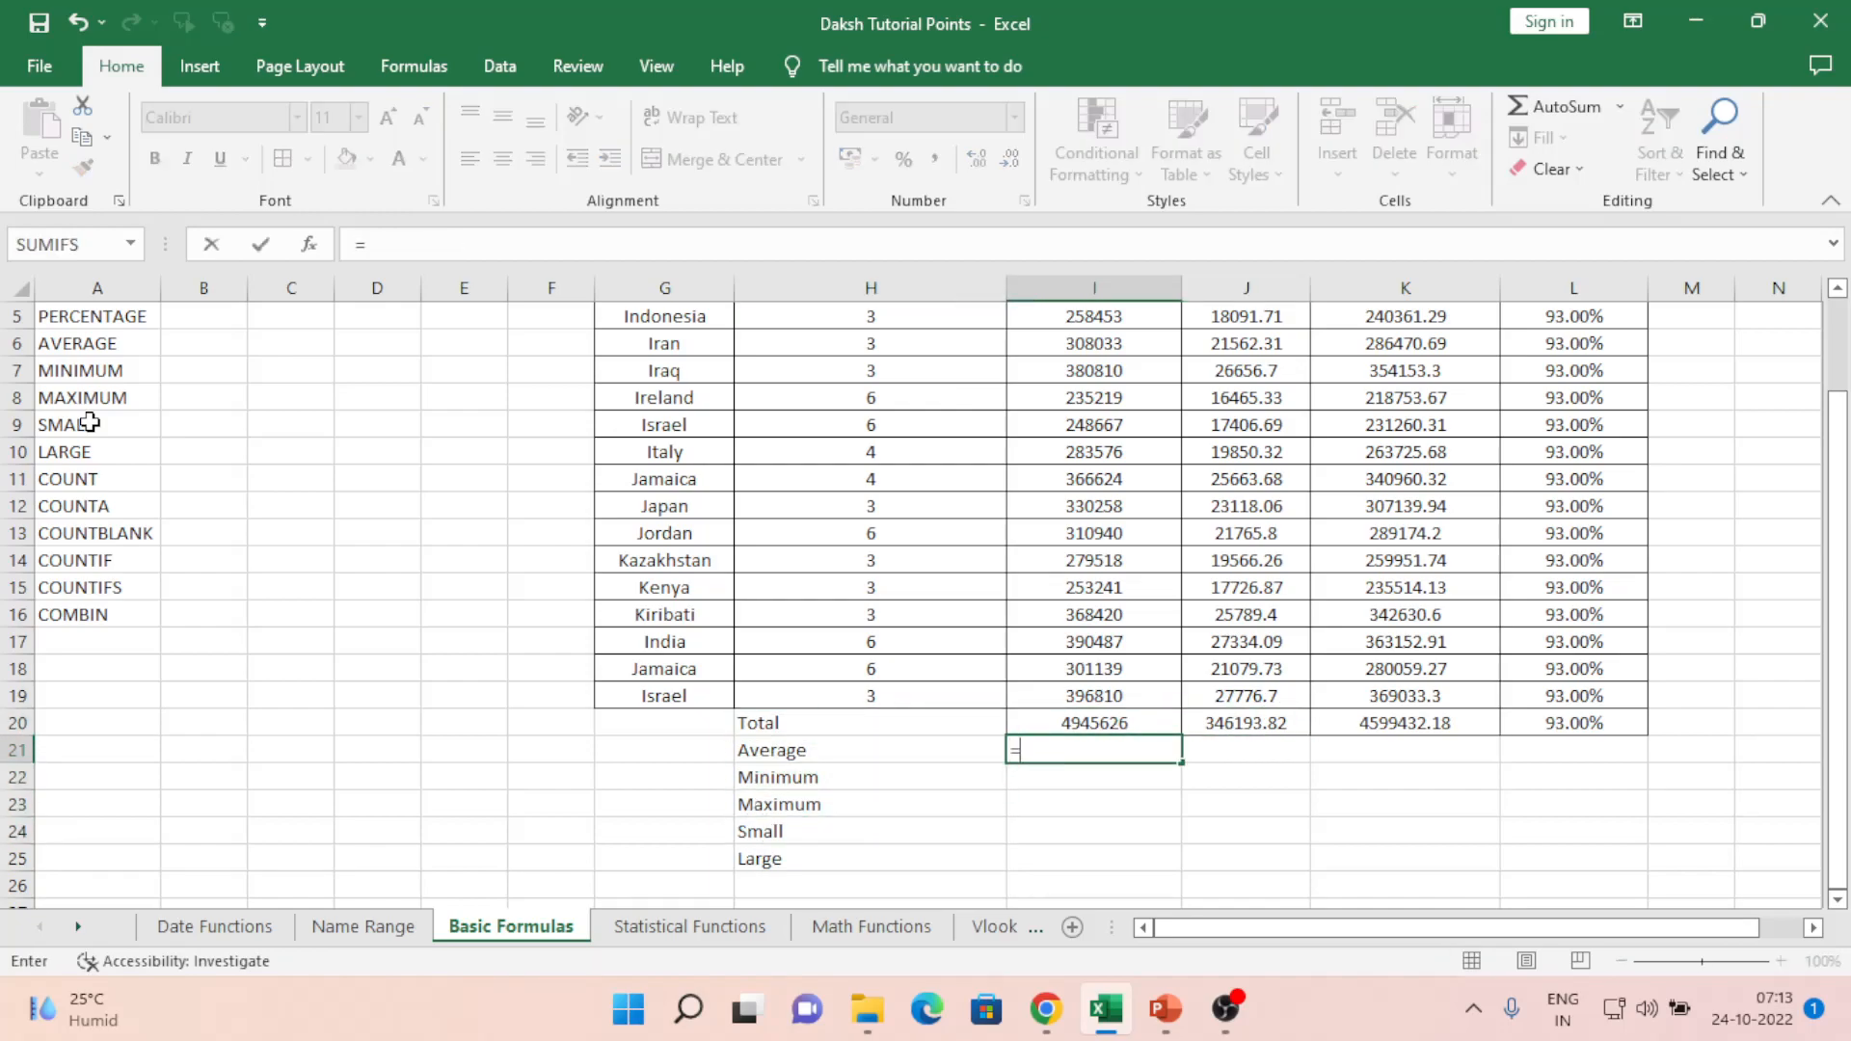
text(av)
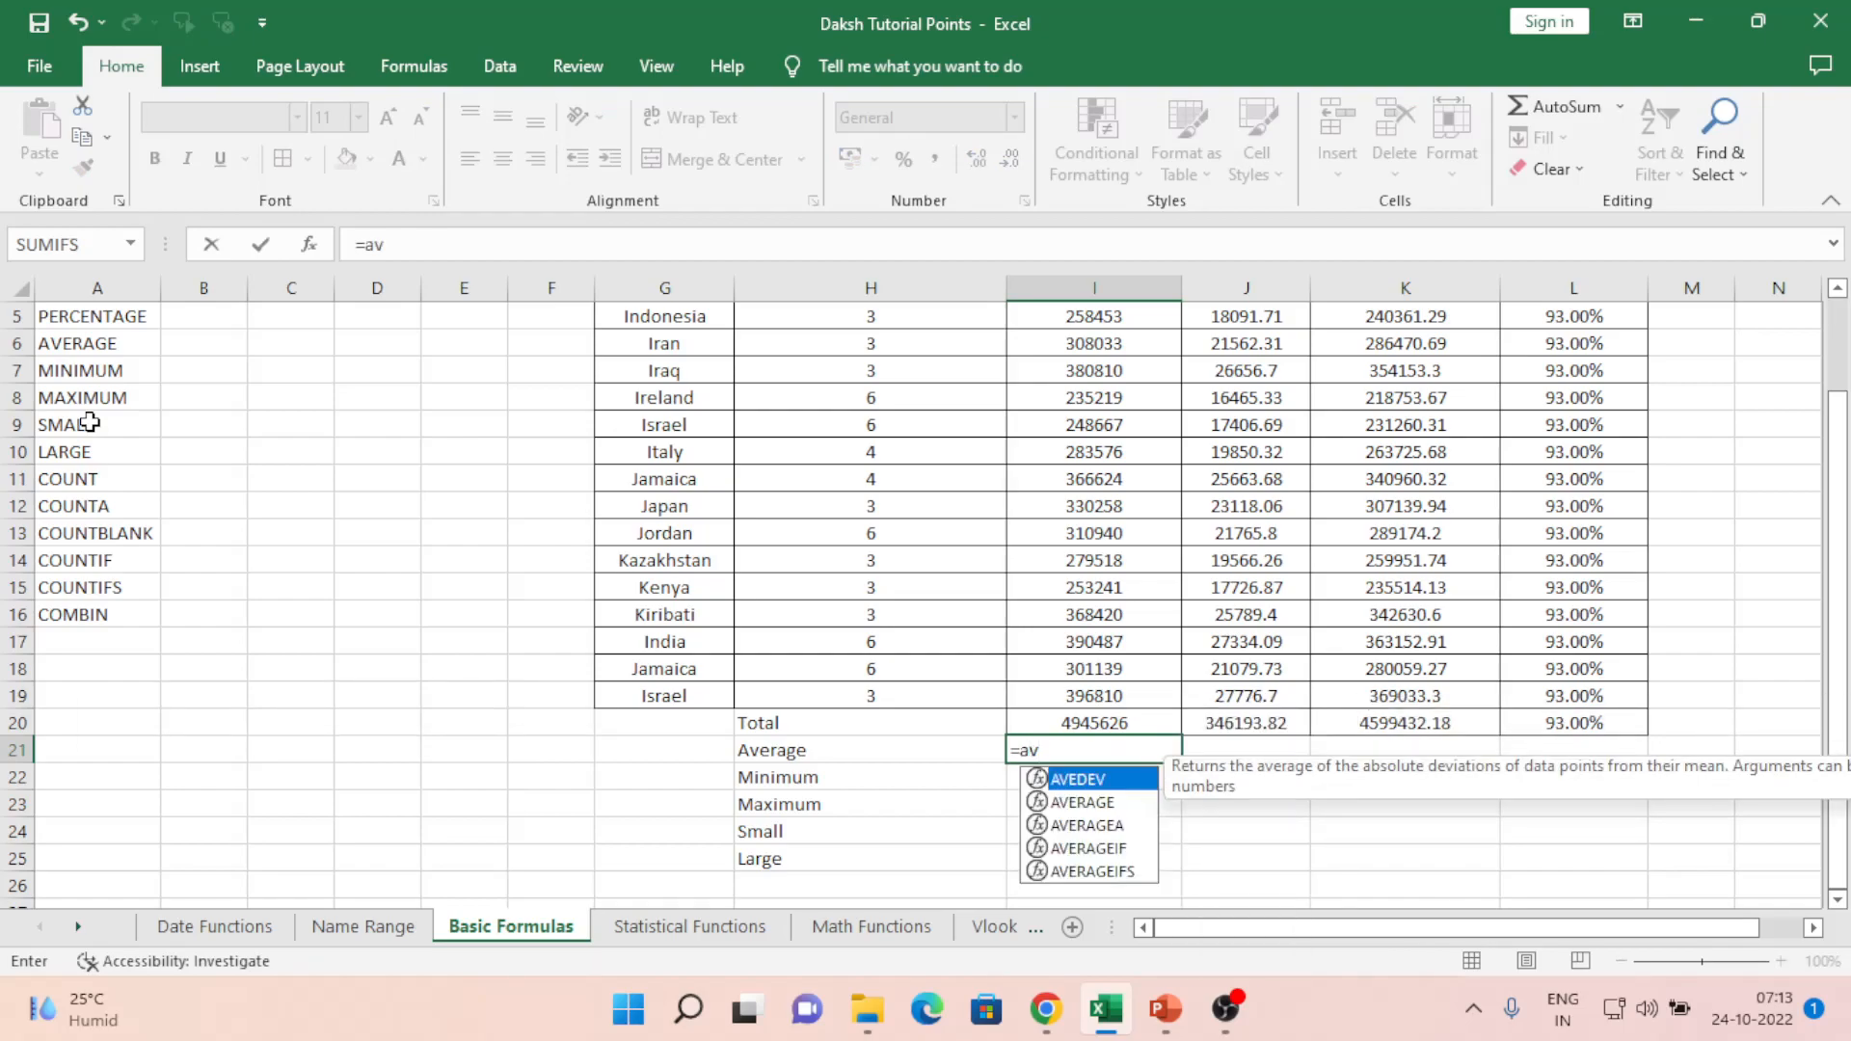
key(Down)
key(Tab)
key(Up)
key(Up)
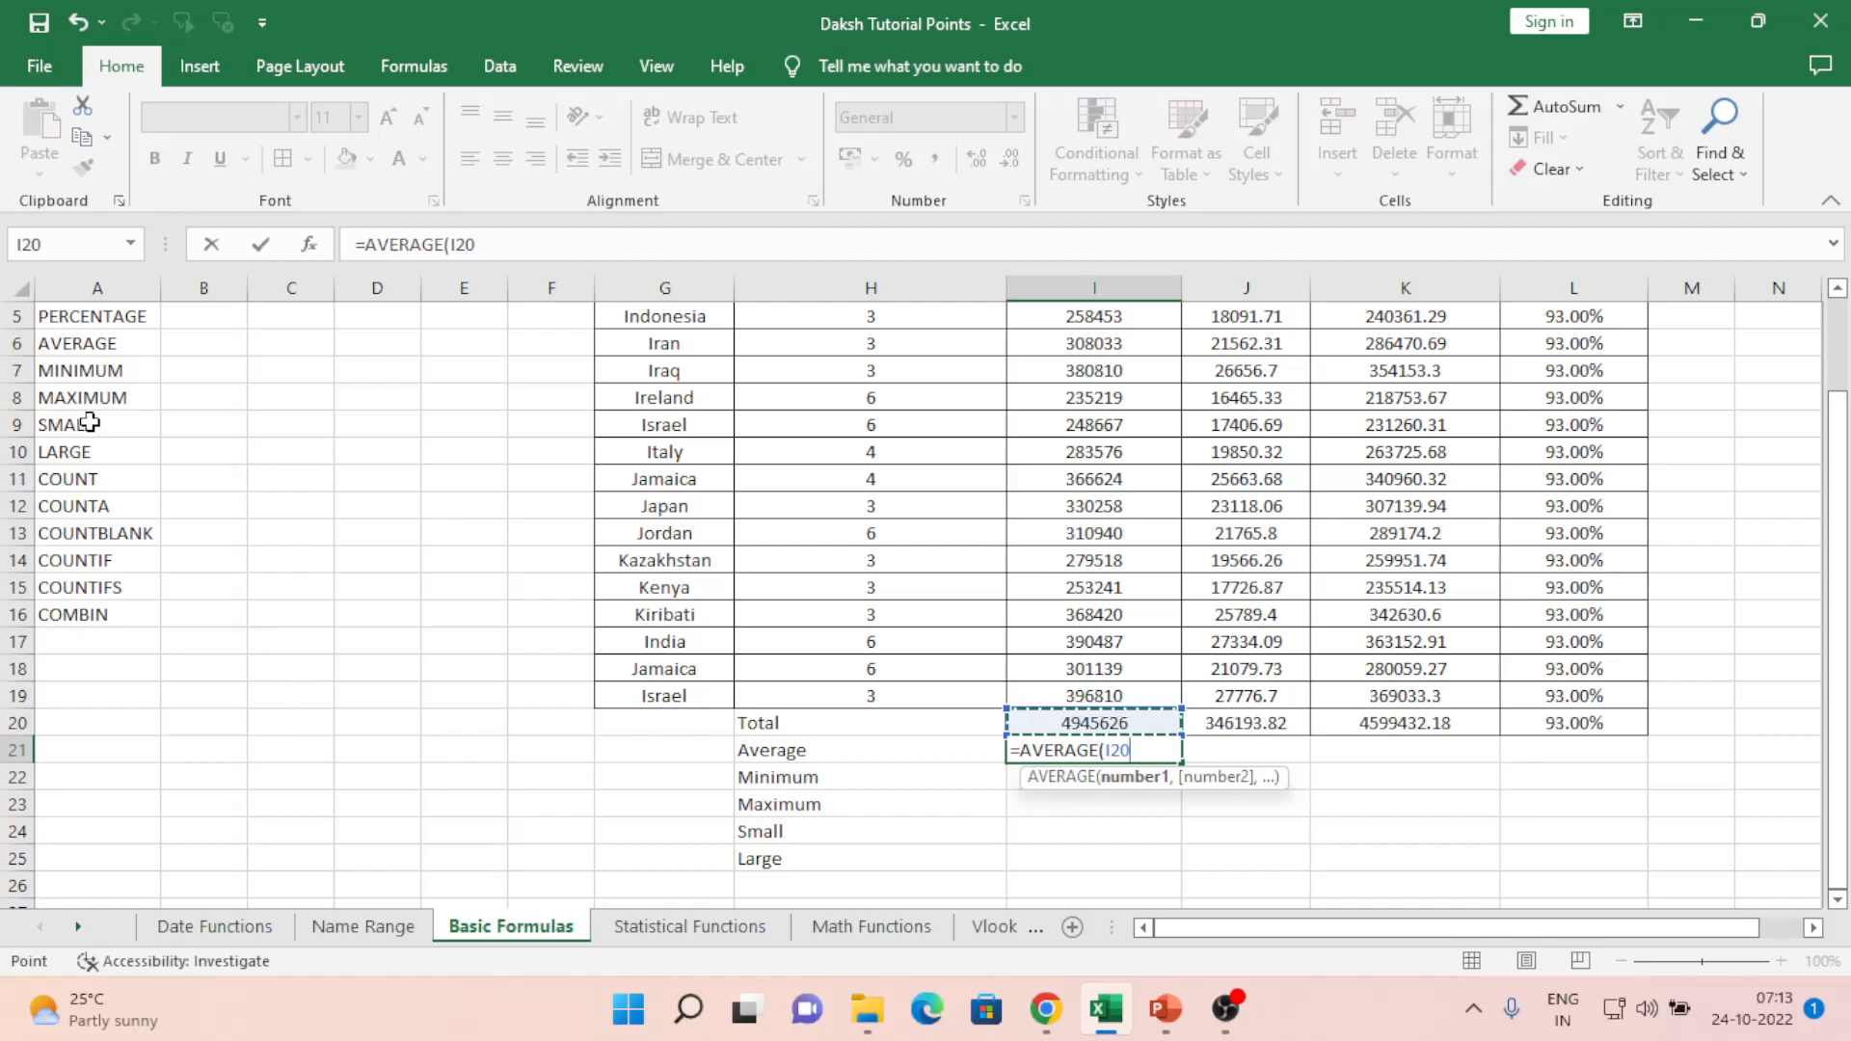
key(ctrl+shift+Up)
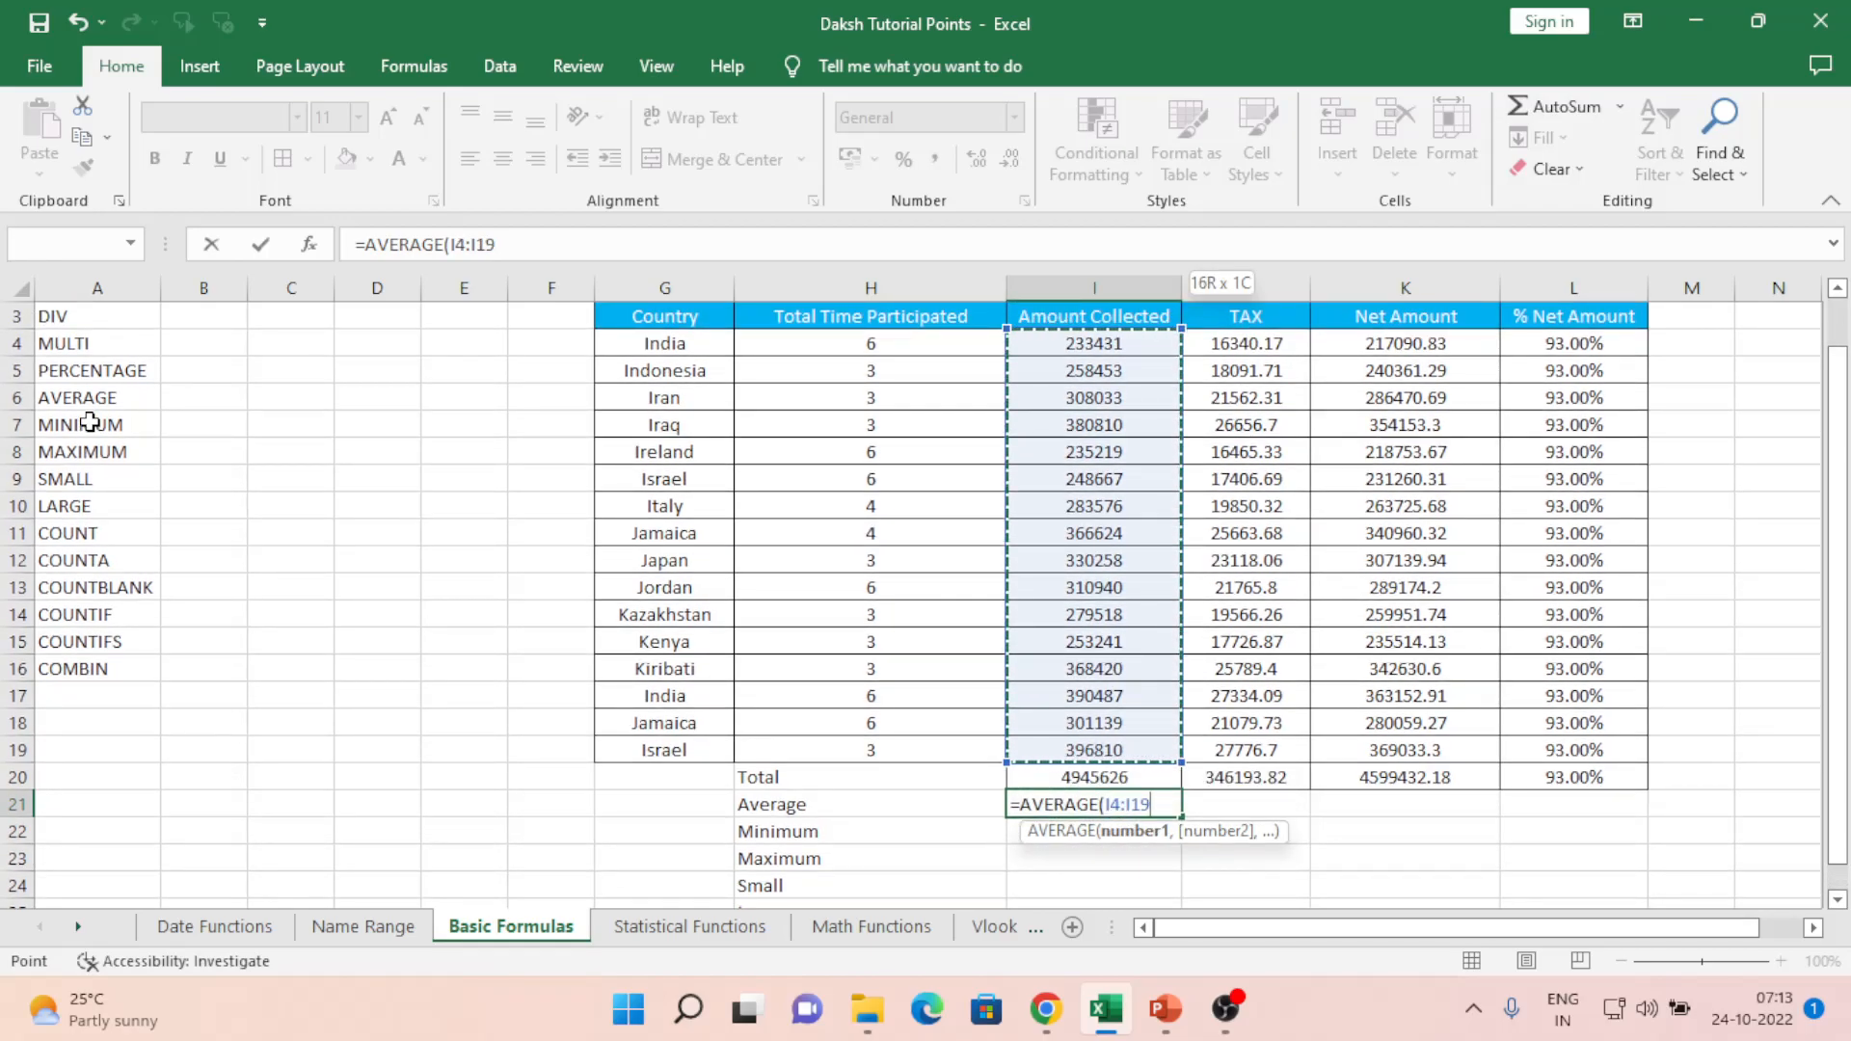
text())
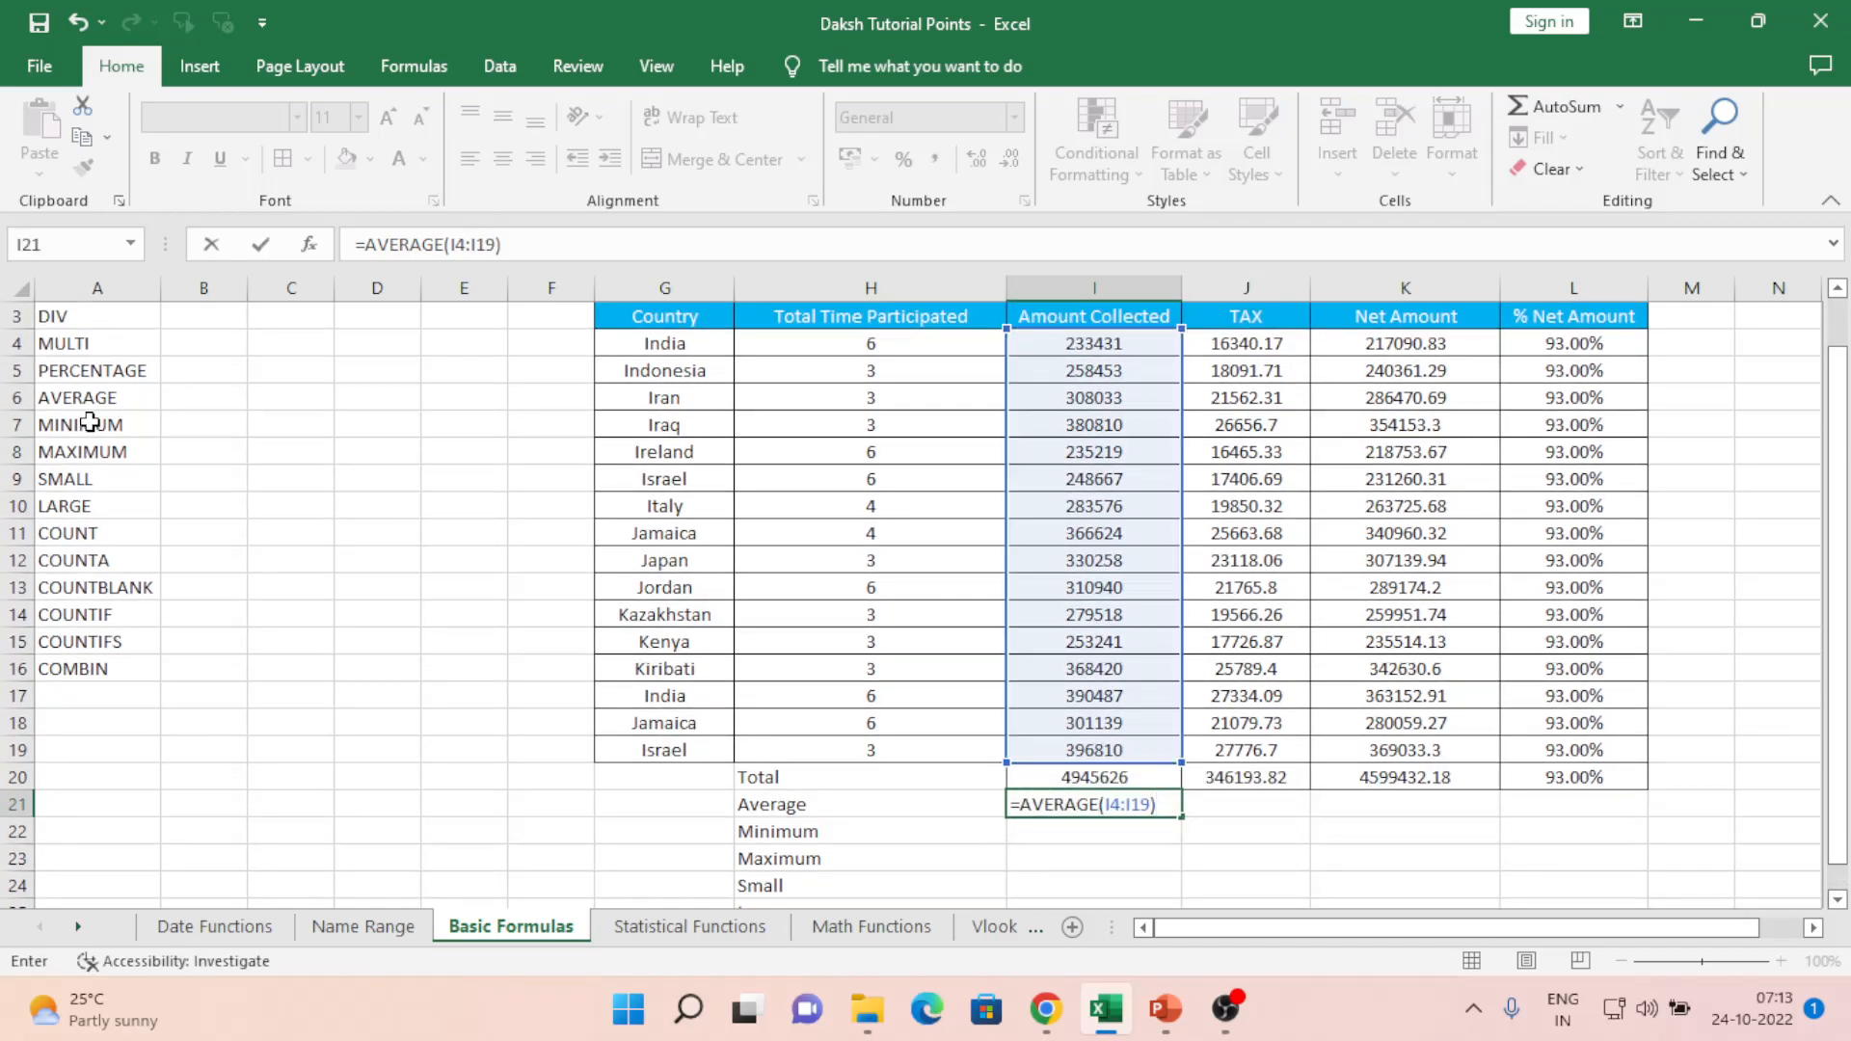
key(Return)
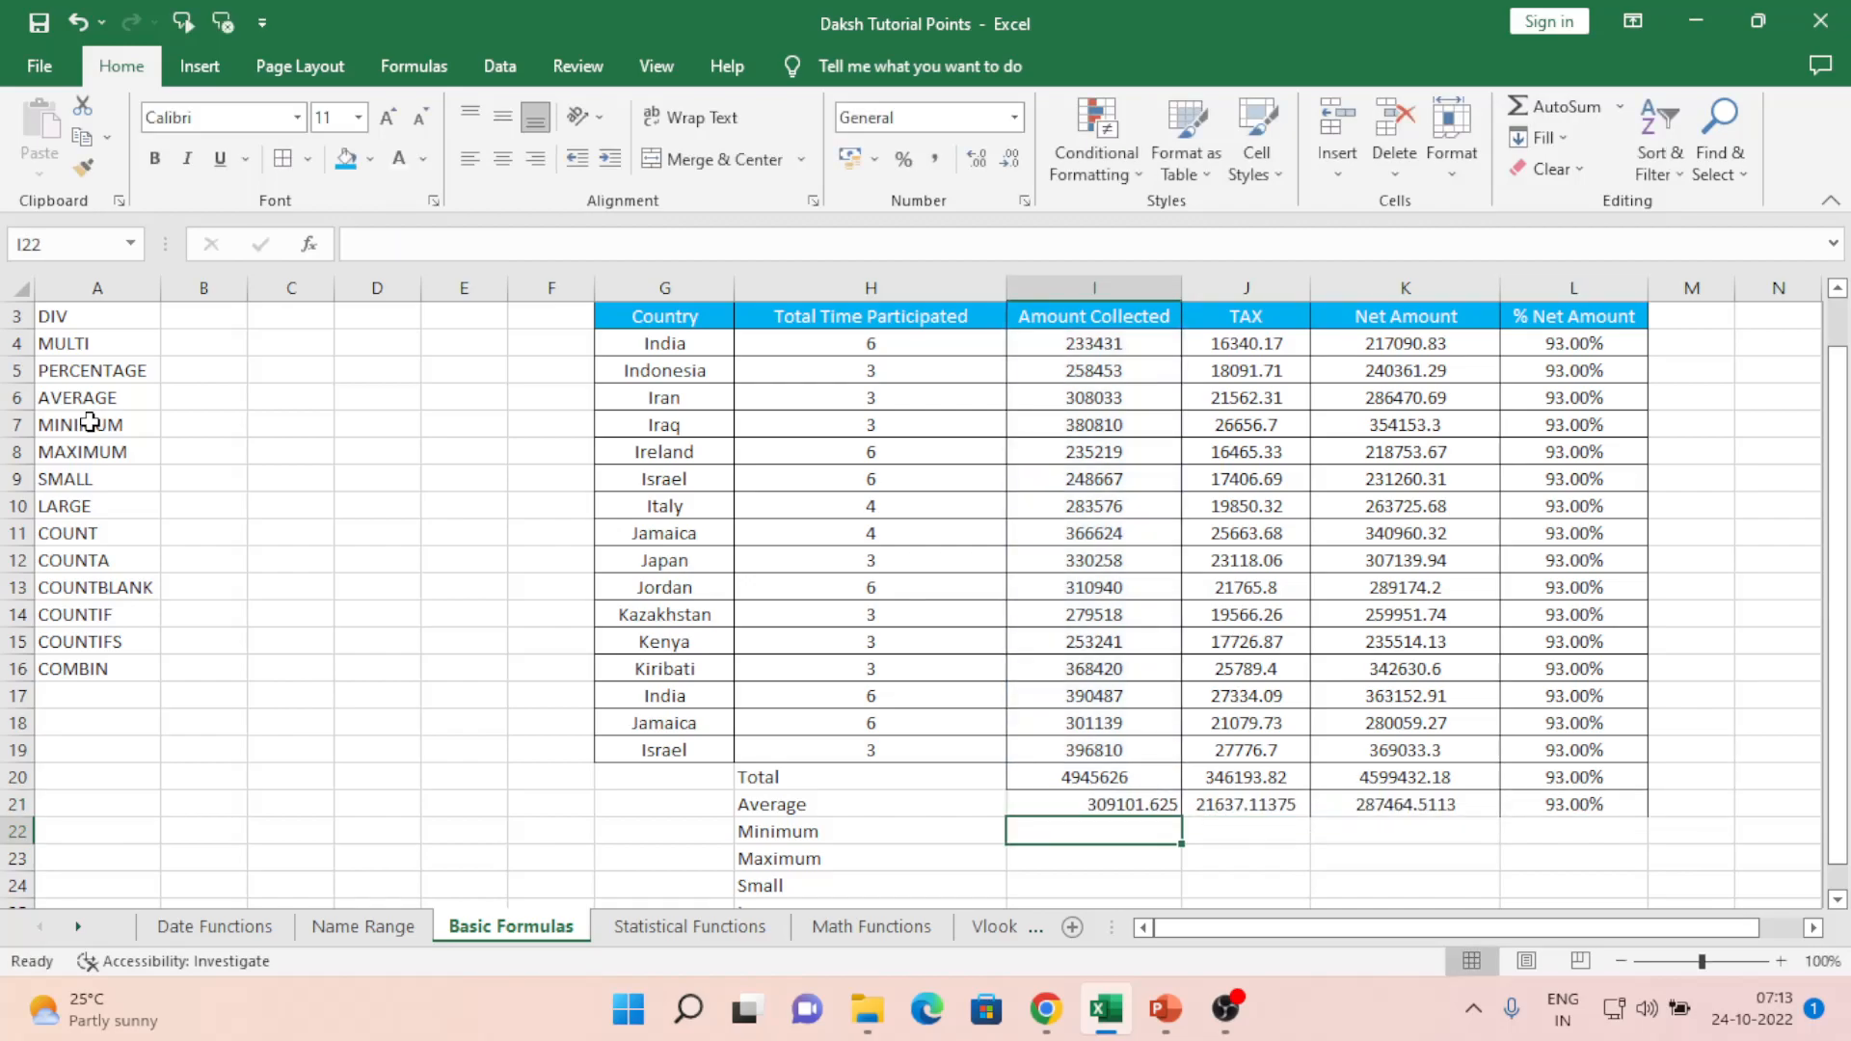
key(Up)
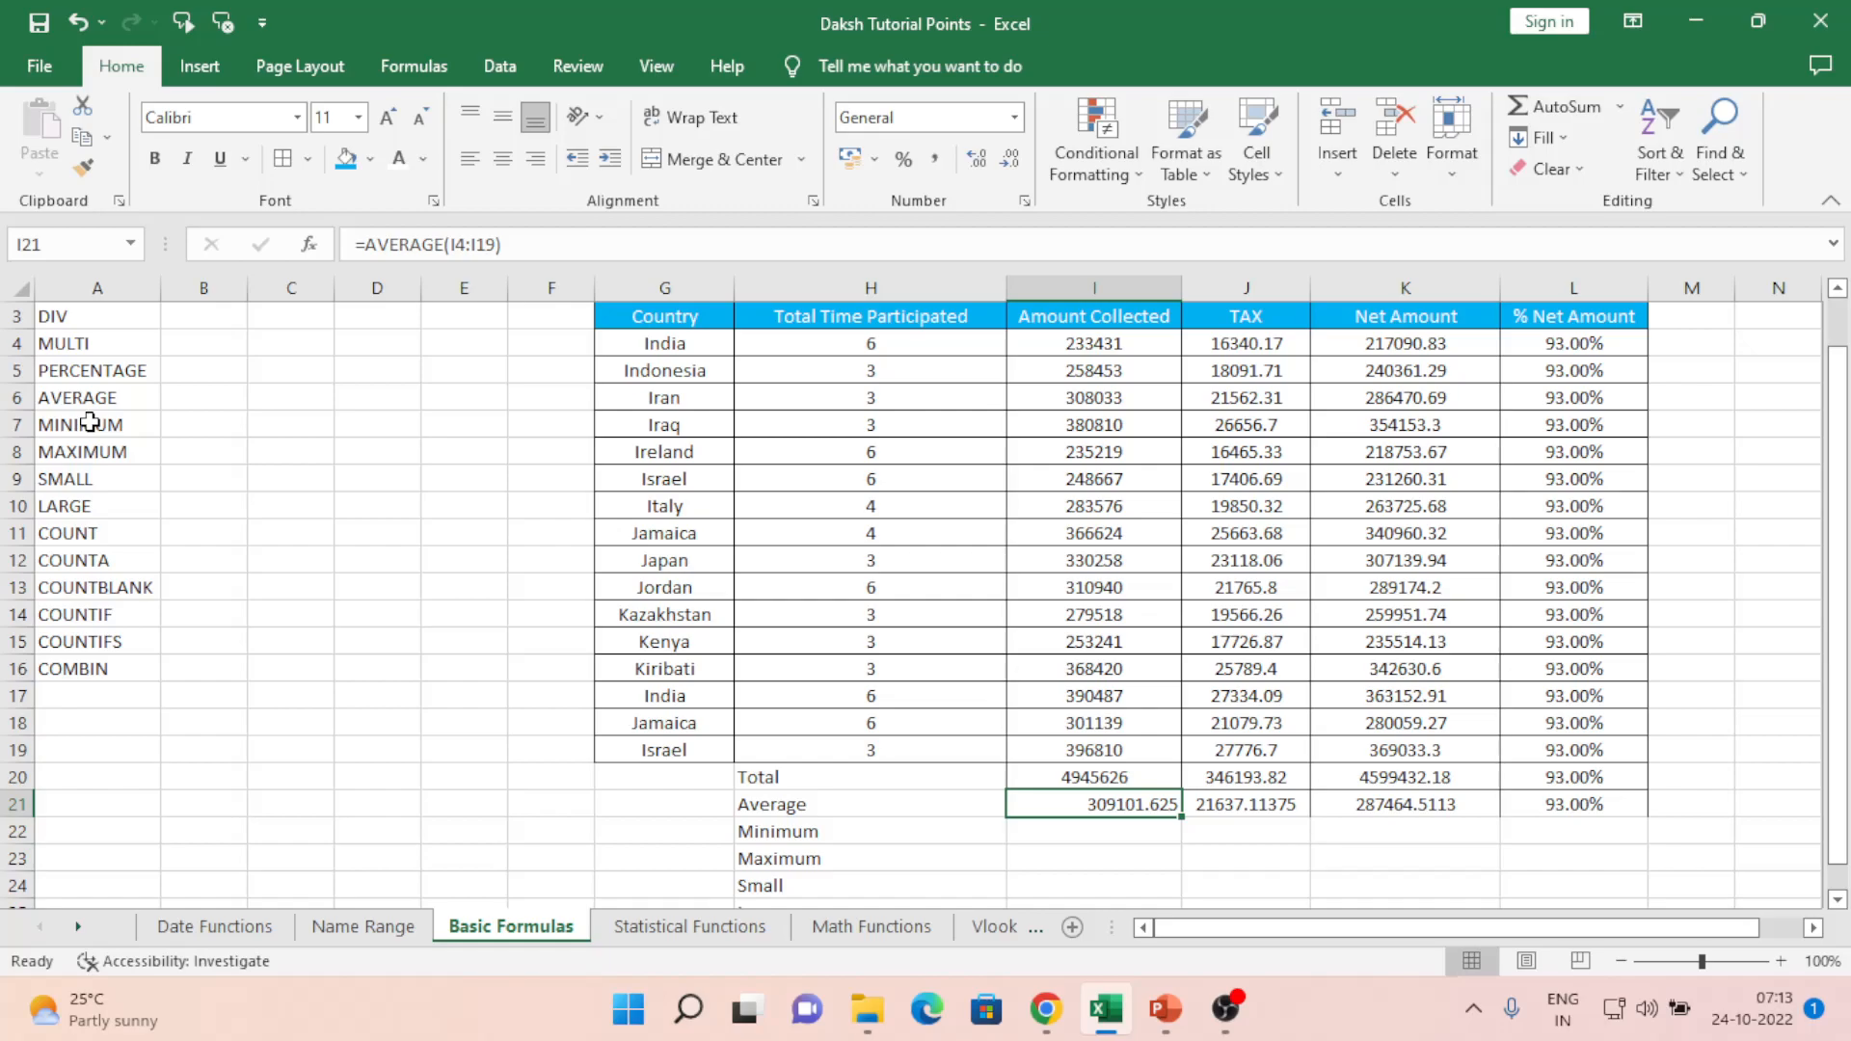
- Review the Amount Collected values and the Total and Average row formulas
key(Up)
key(Up)
key(ctrl+shift+Up)
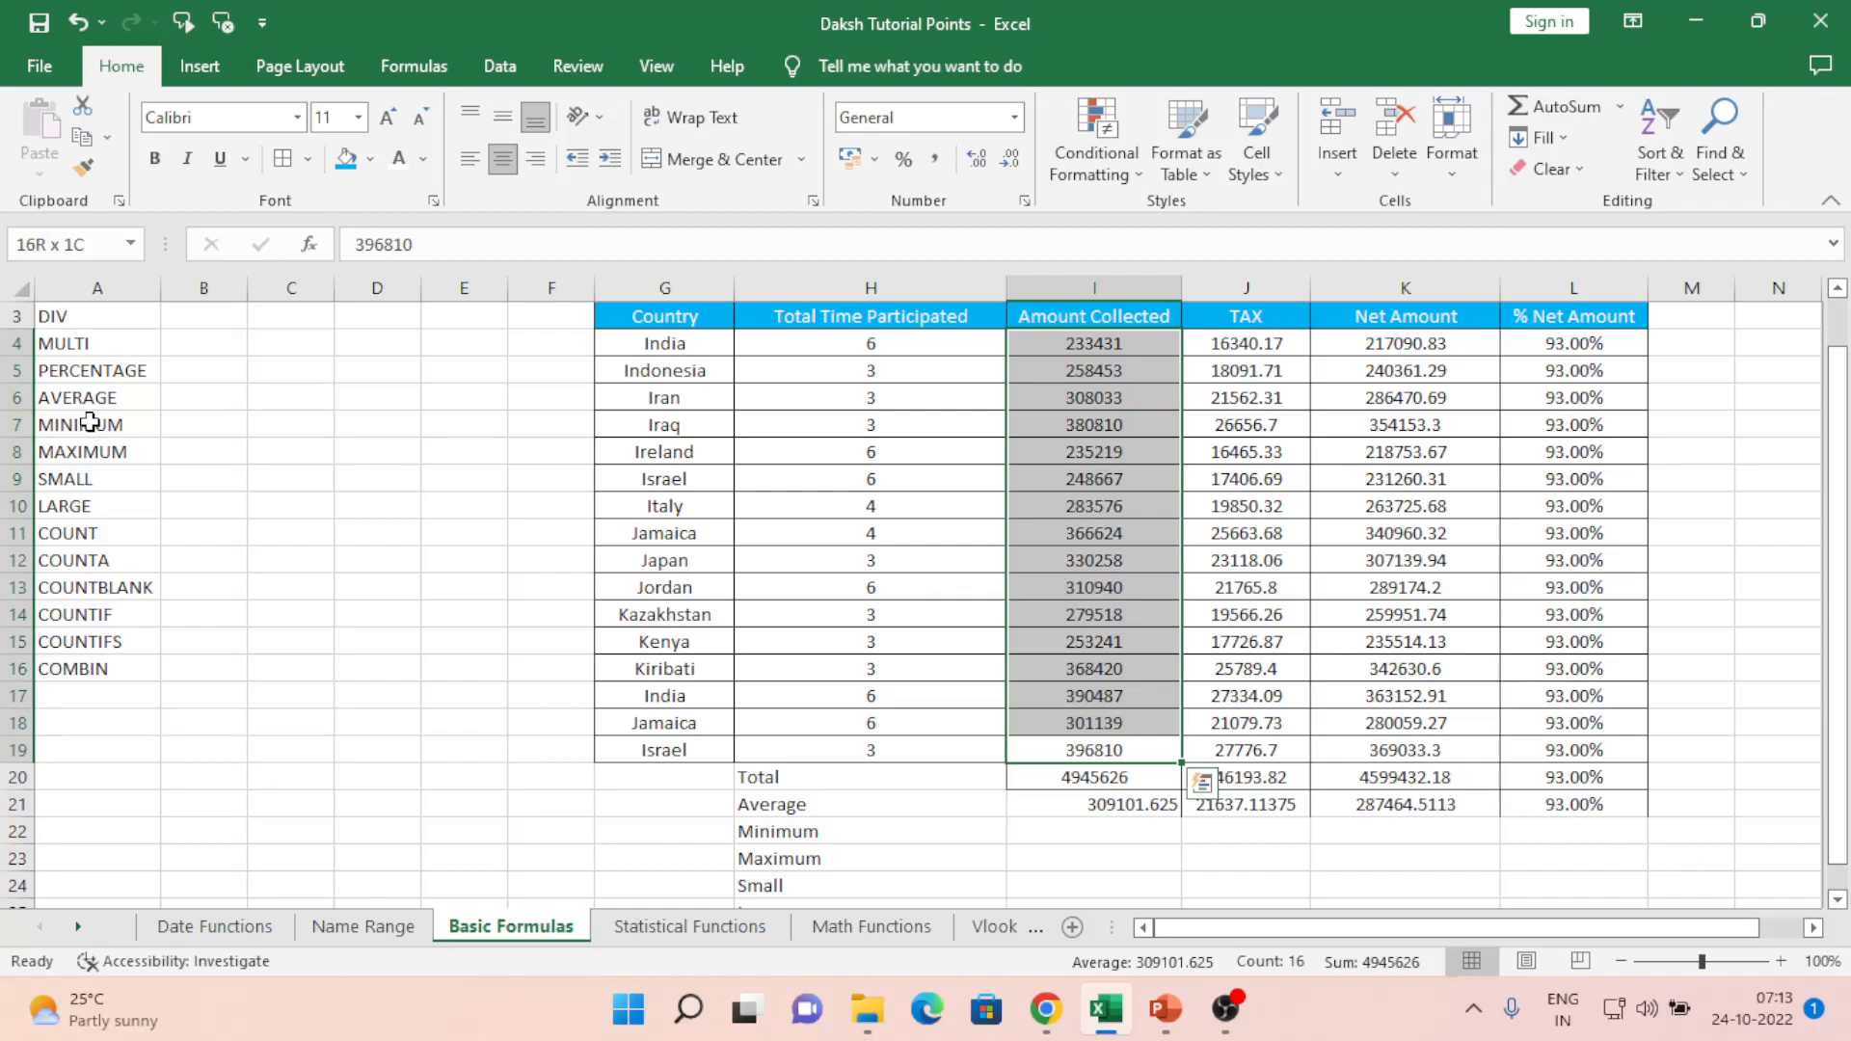
key(Down)
key(Down)
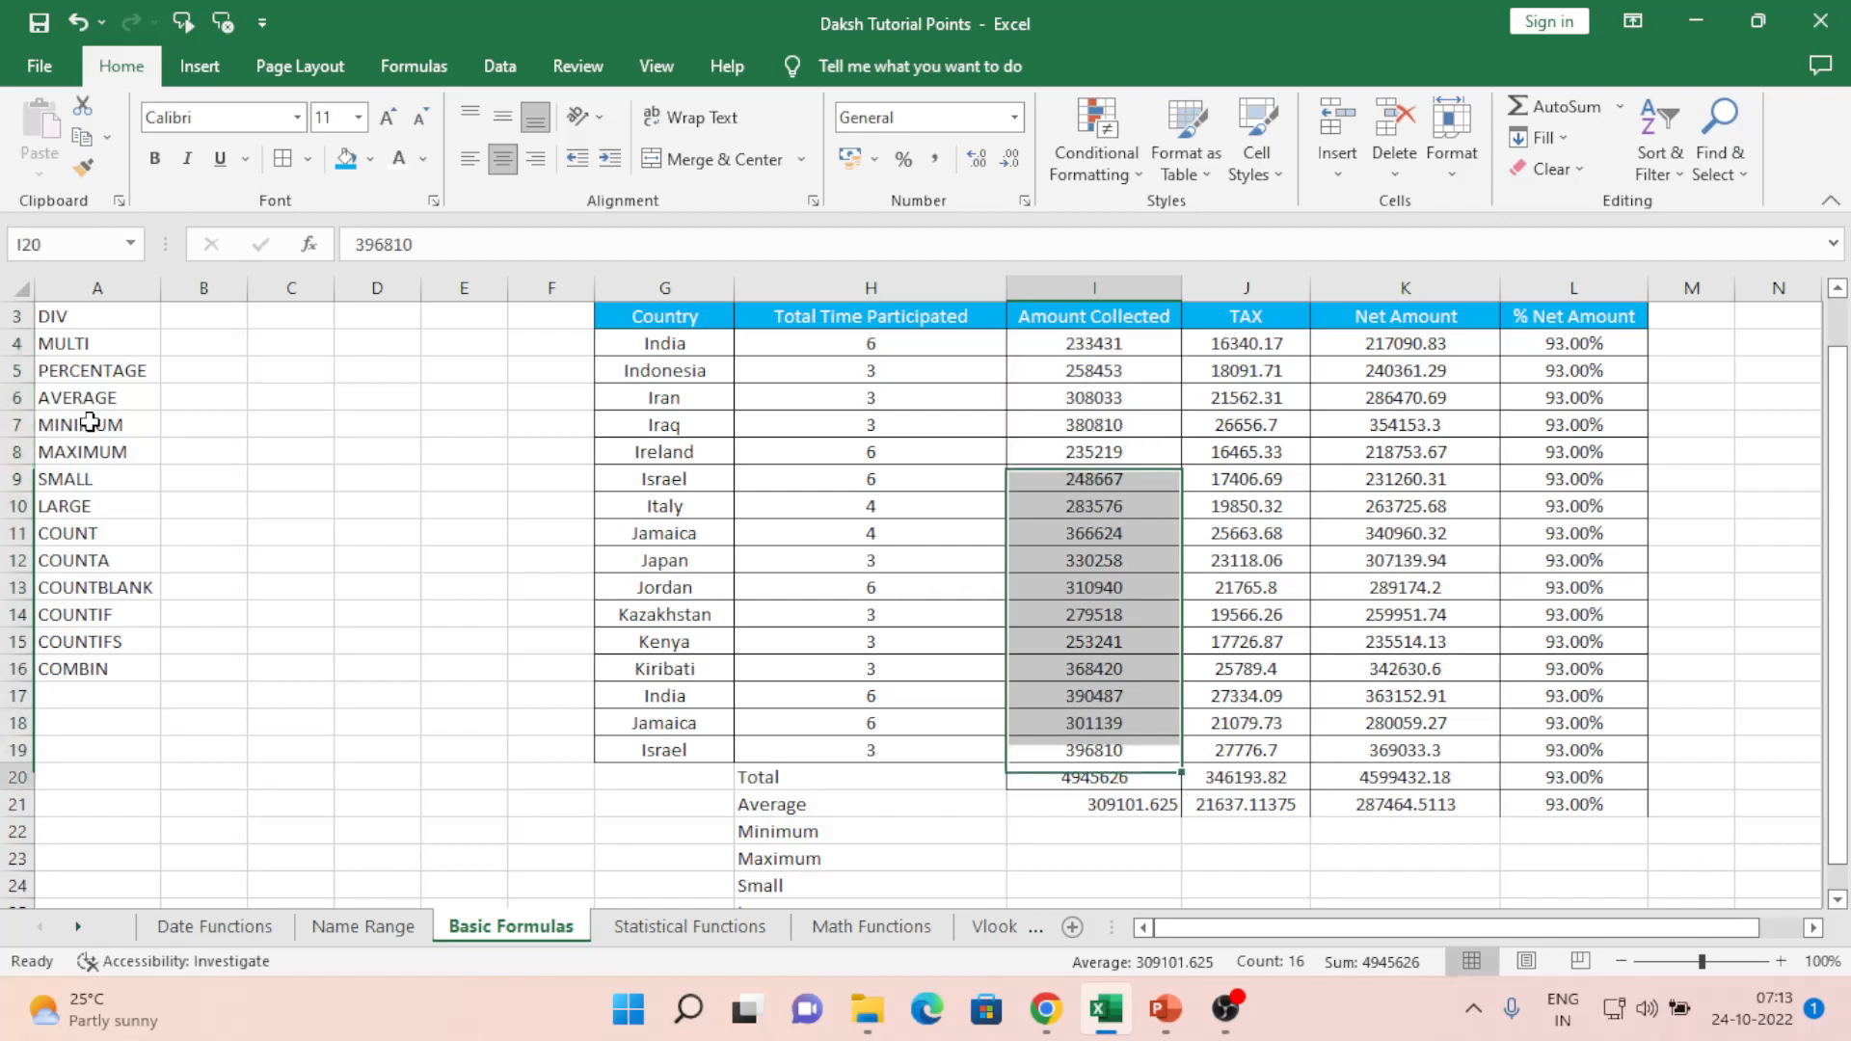
key(Right)
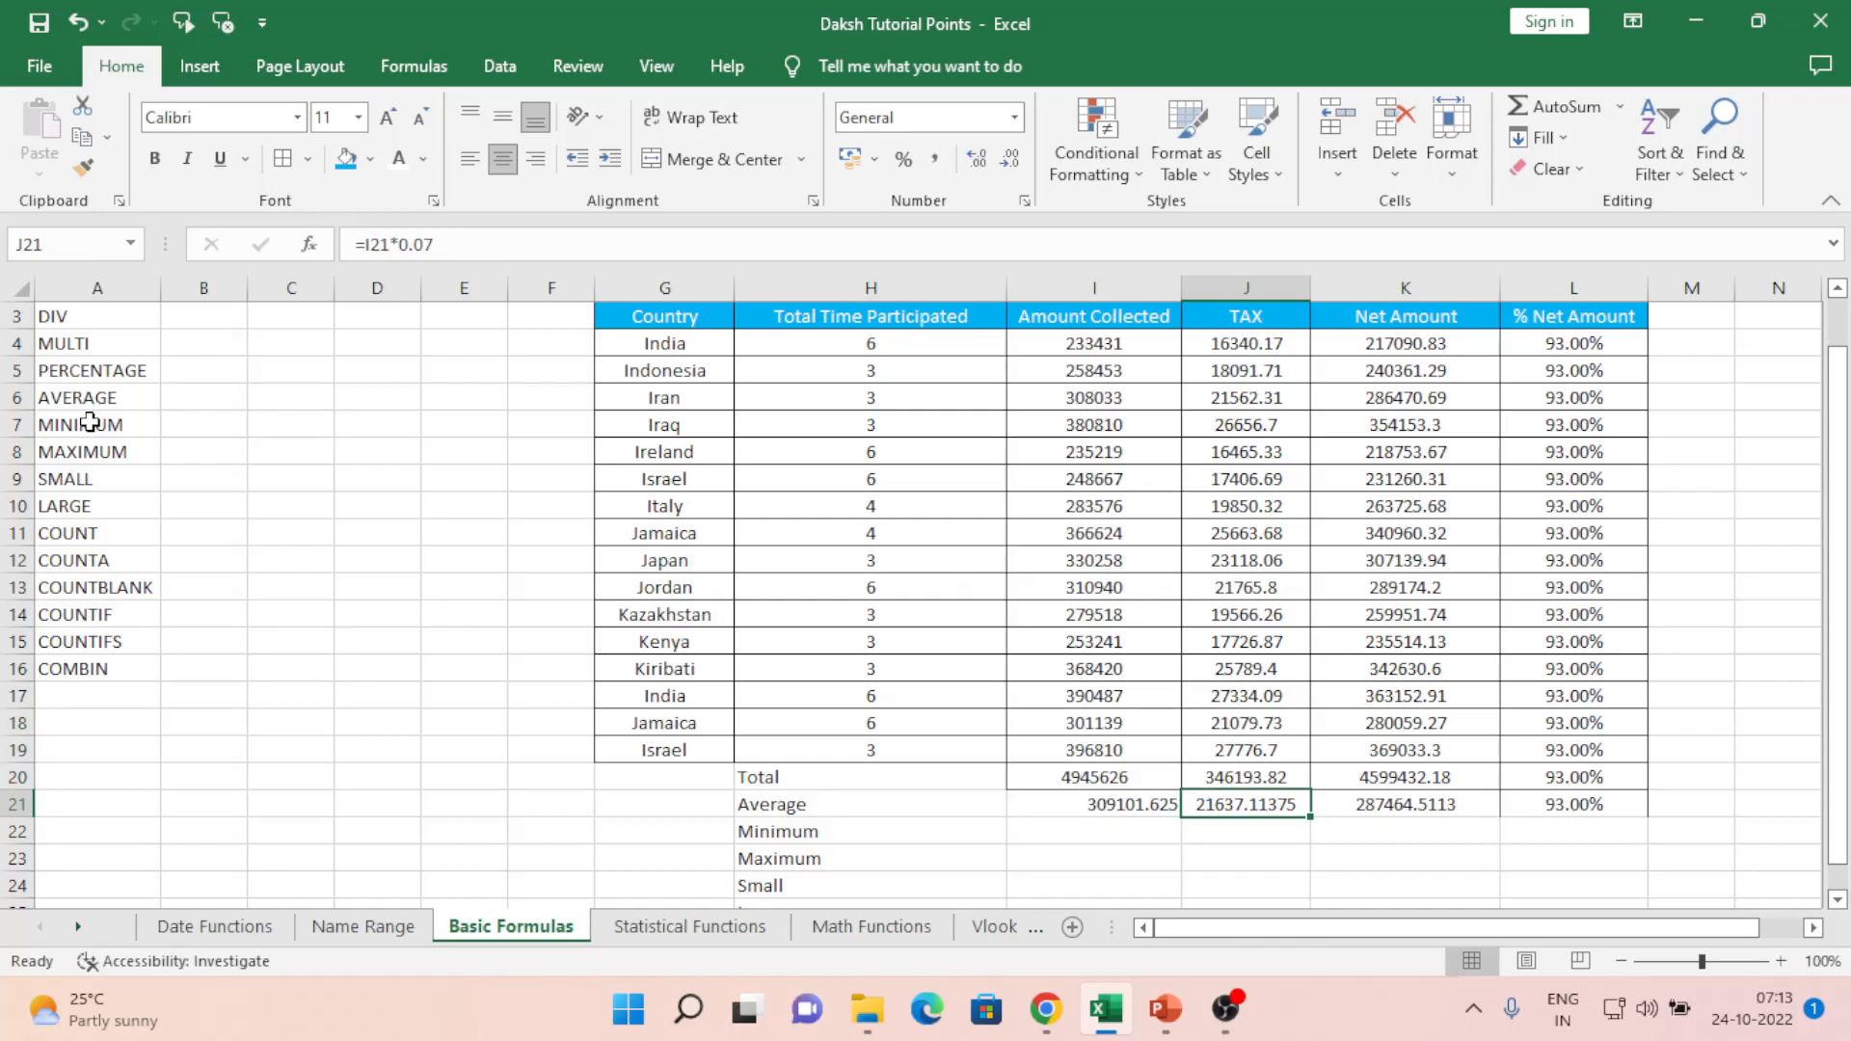
key(Right)
key(Left)
key(Up)
key(Down)
key(Up)
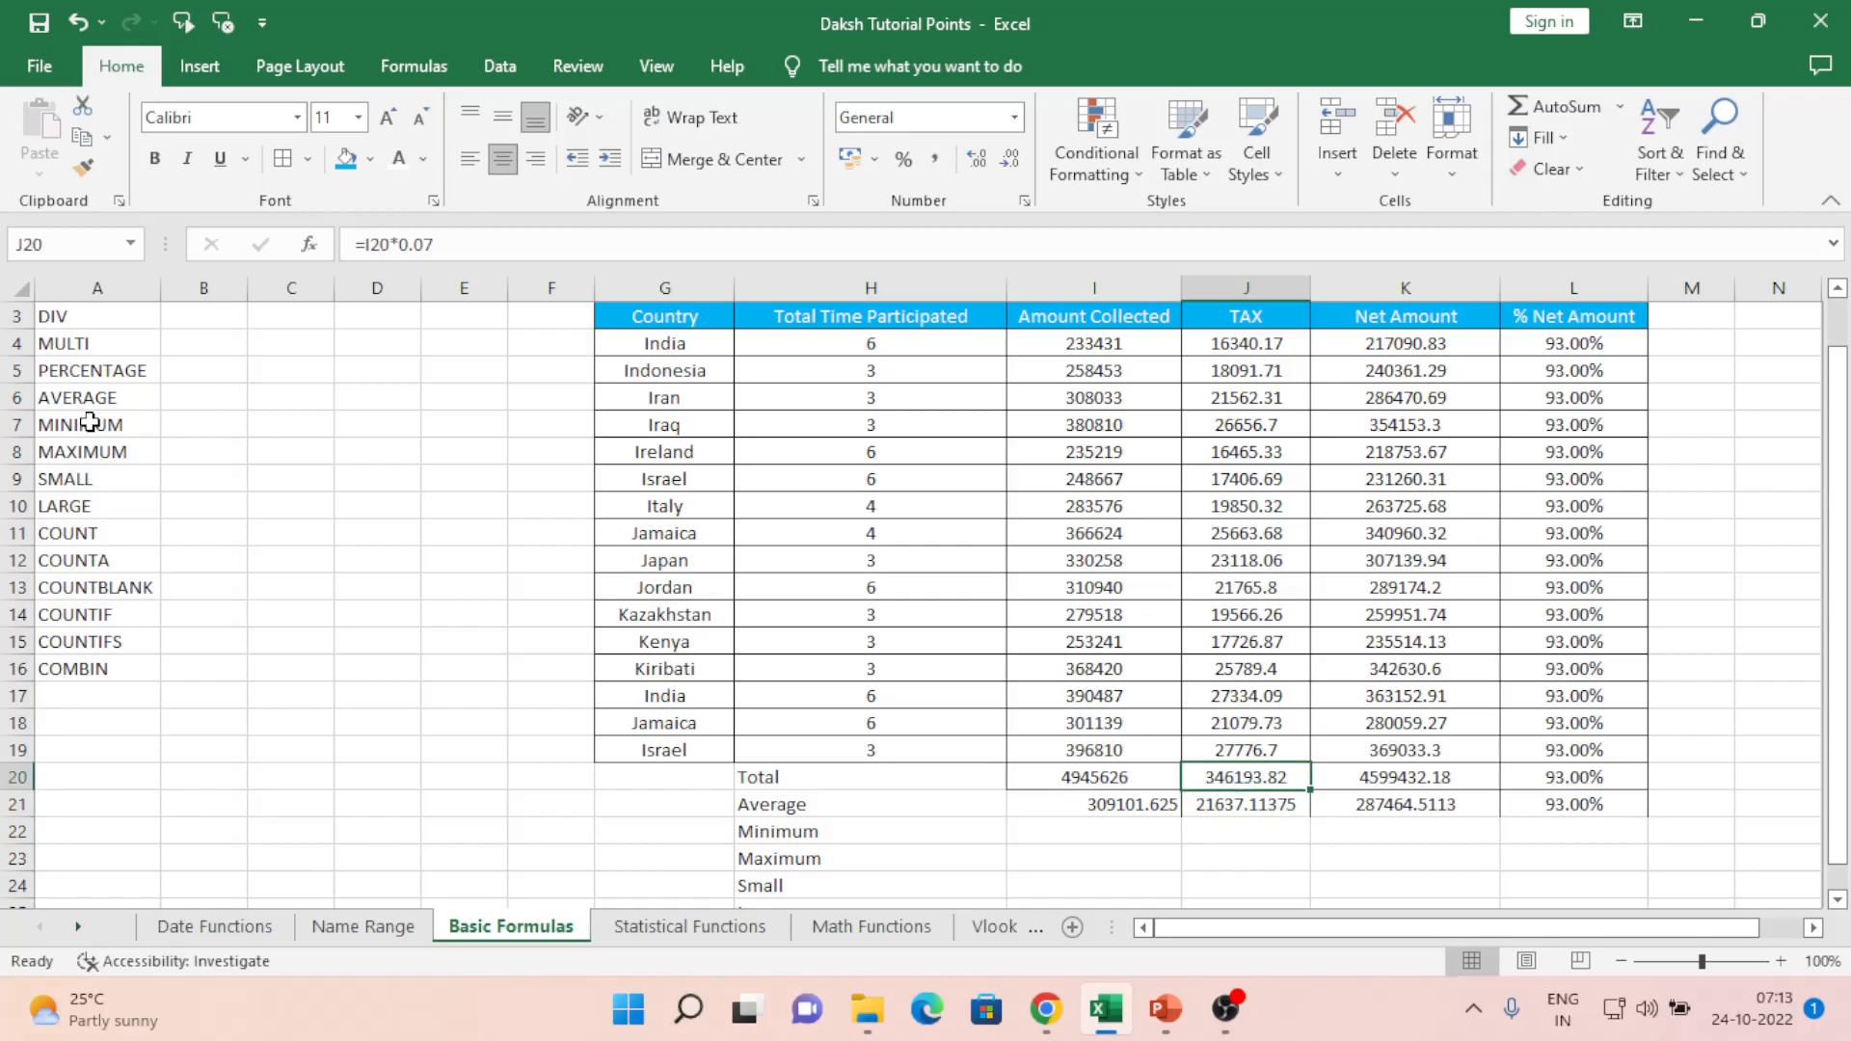
key(Down)
key(Right)
key(Left)
key(Right)
key(Up)
key(Down)
key(Up)
key(Right)
key(Down)
key(Left)
key(Left)
key(Left)
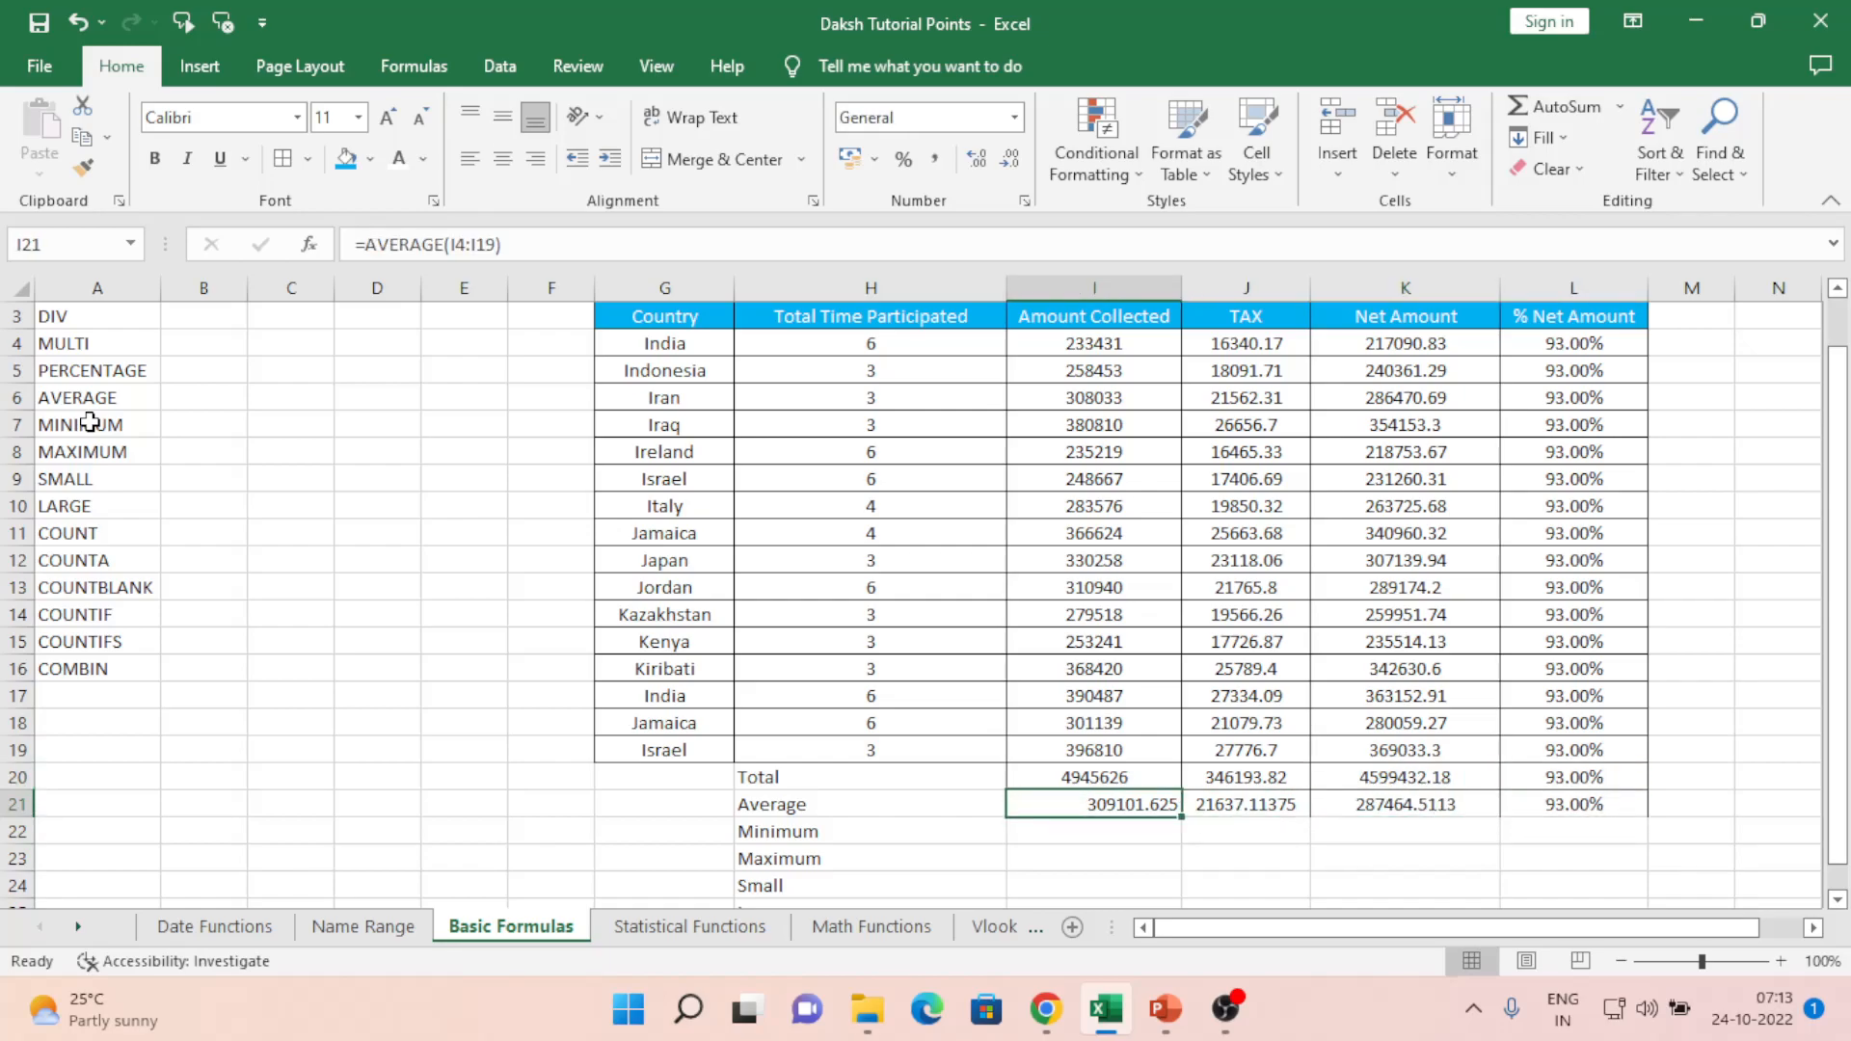
- Delete the unwanted averages in J21:L21
key(Right)
key(shift+Right)
key(shift+Right)
key(Delete)
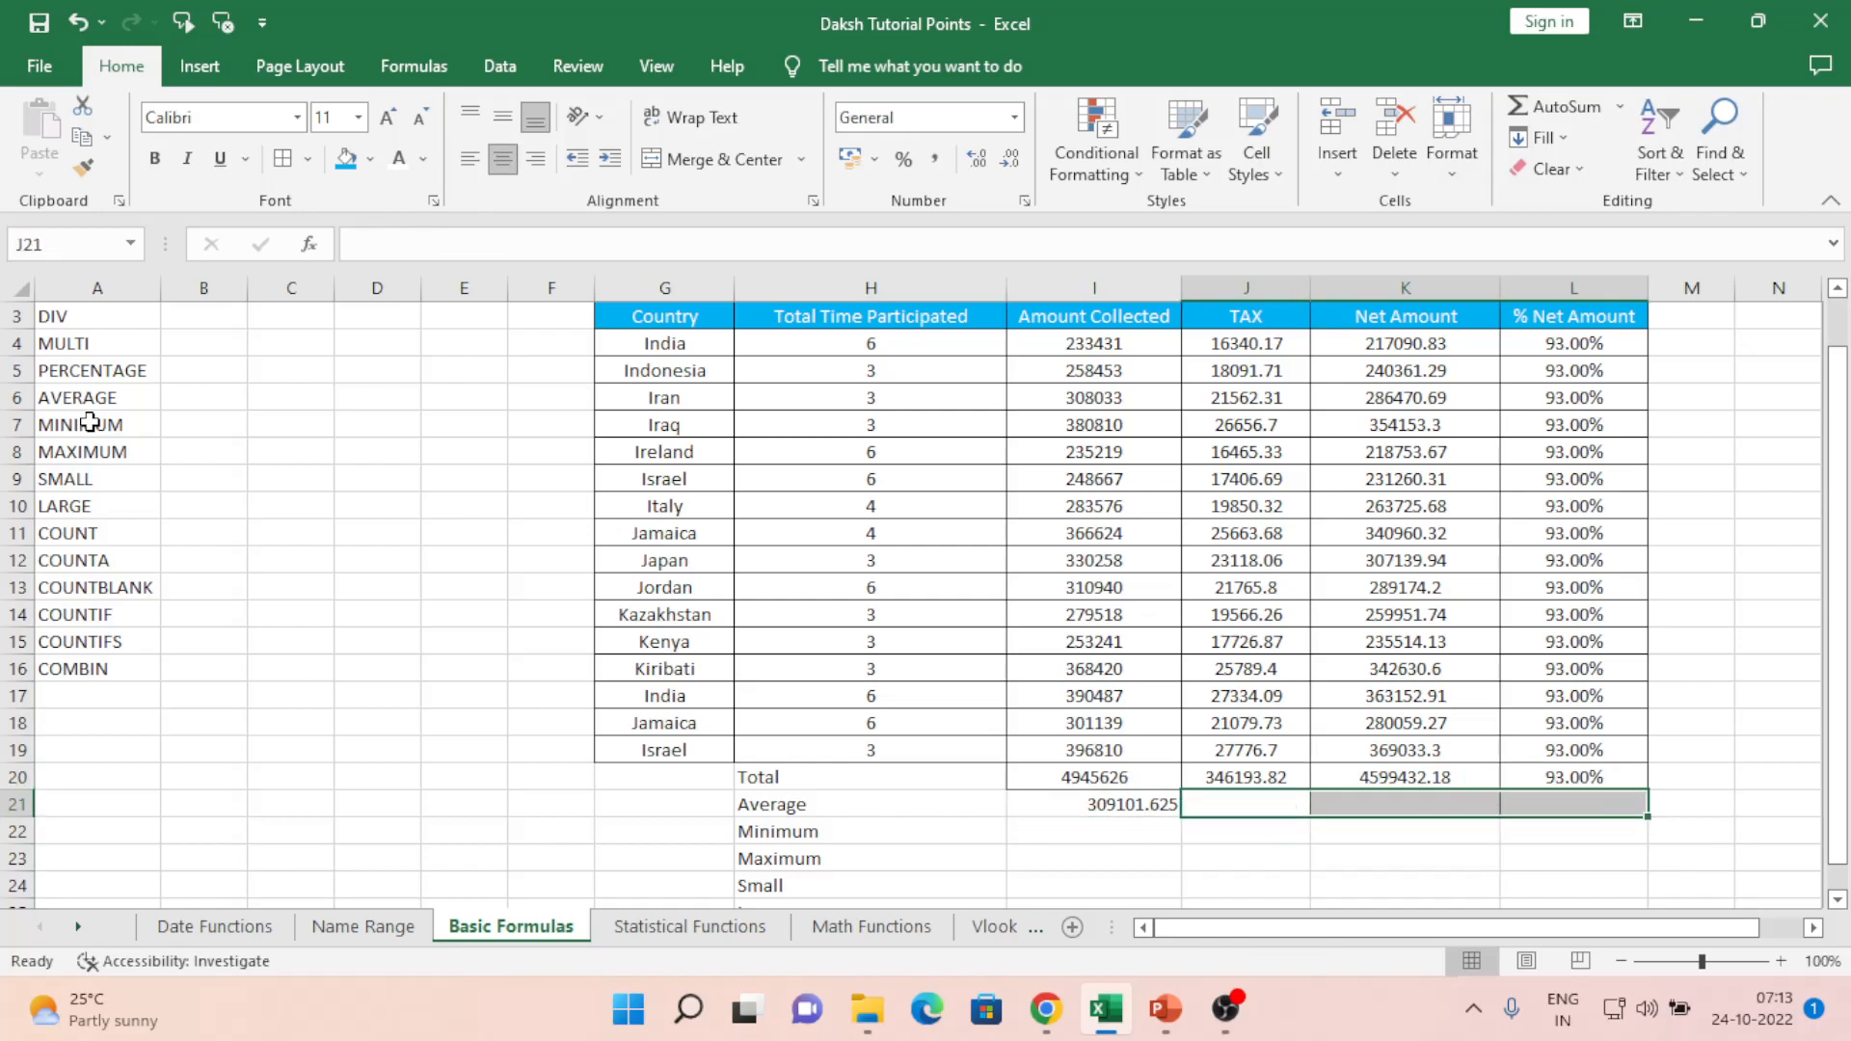
key(shift+Left)
key(shift+Left)
key(Left)
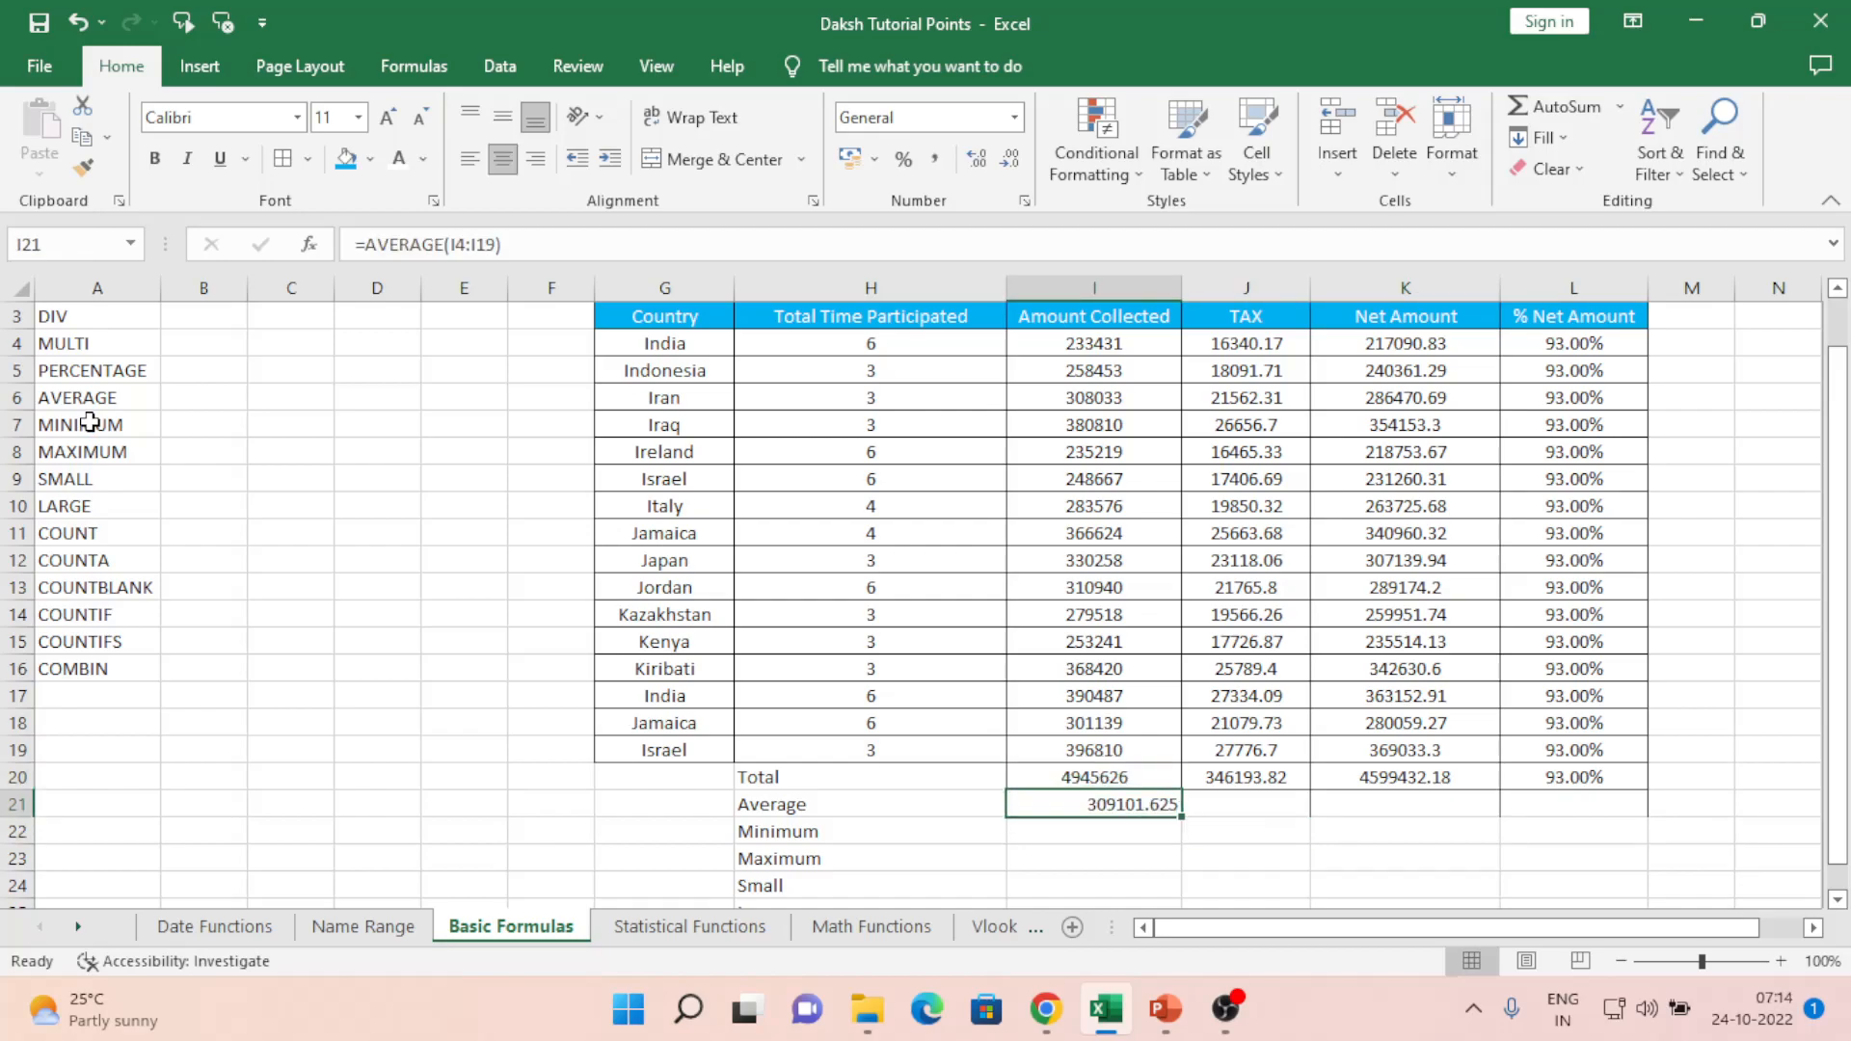
key(Down)
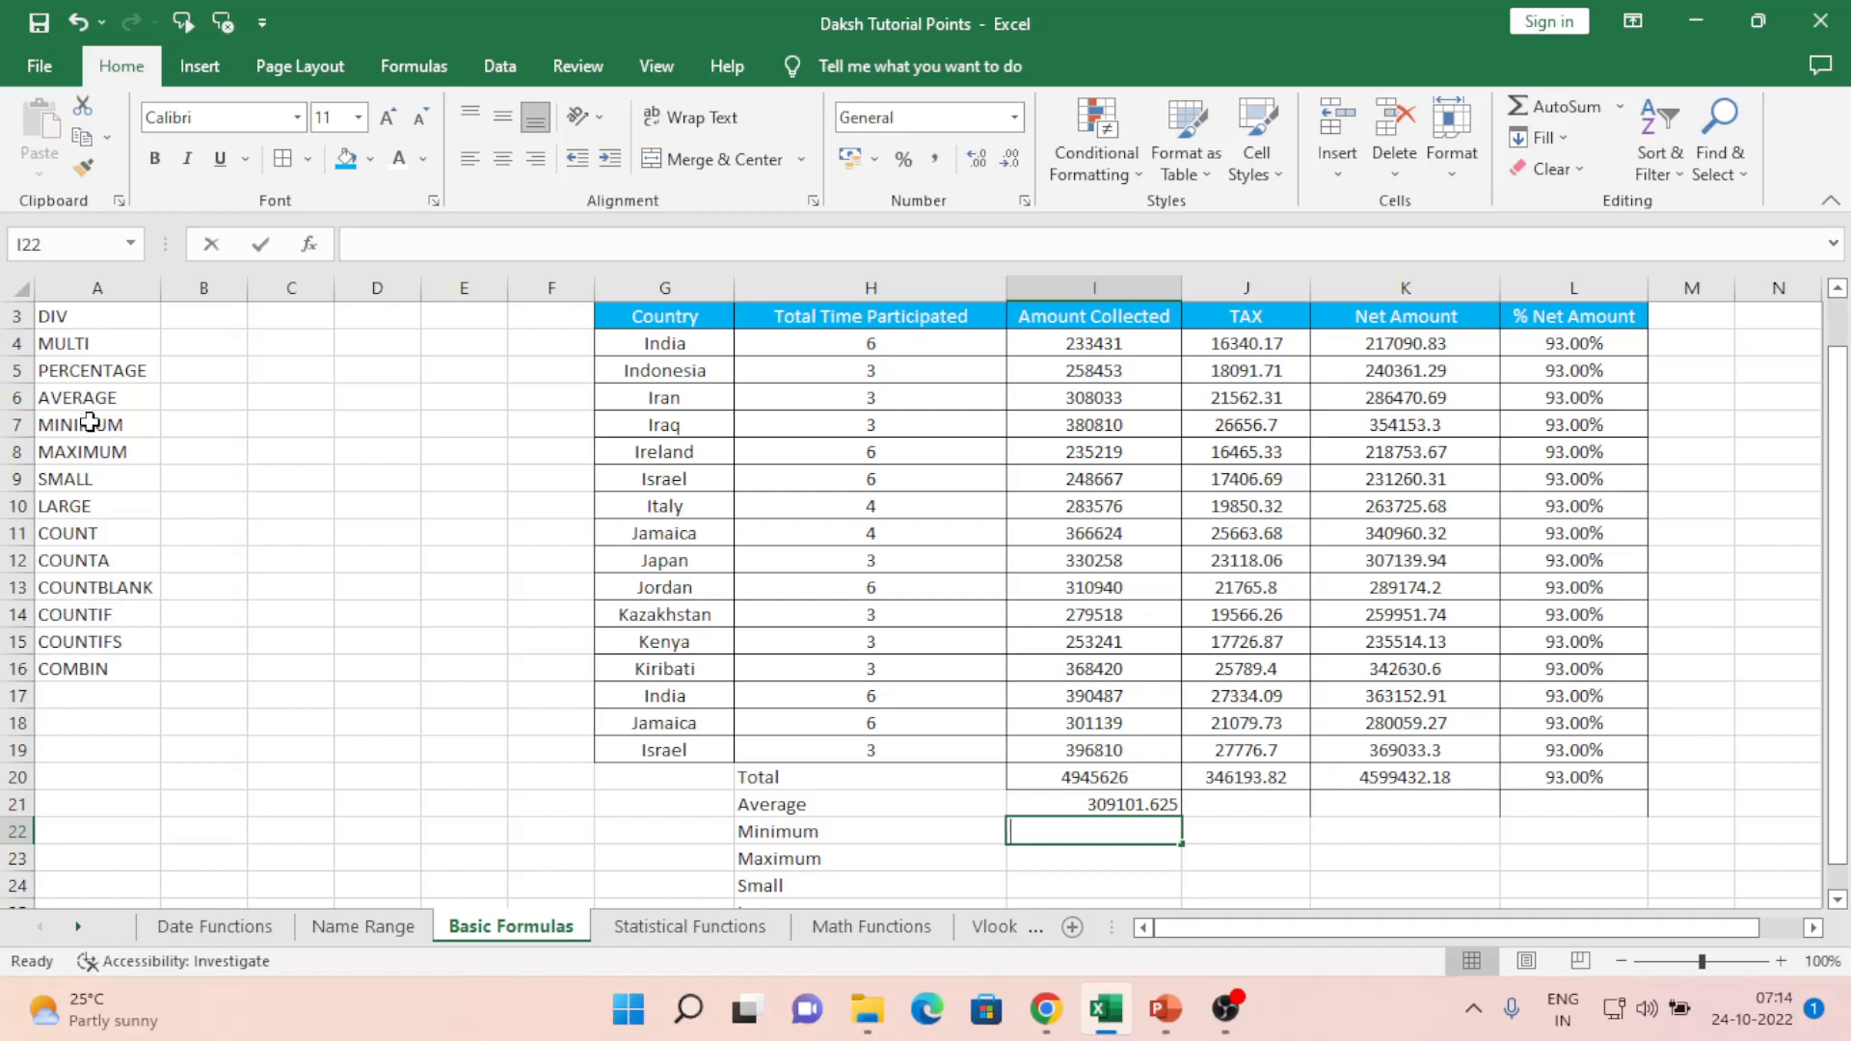
- Enter =MIN(I4:I19) in the Minimum row, giving 233431
text(=min)
key(Tab)
key(Up)
key(Up)
key(Up)
key(ctrl+shift+Up)
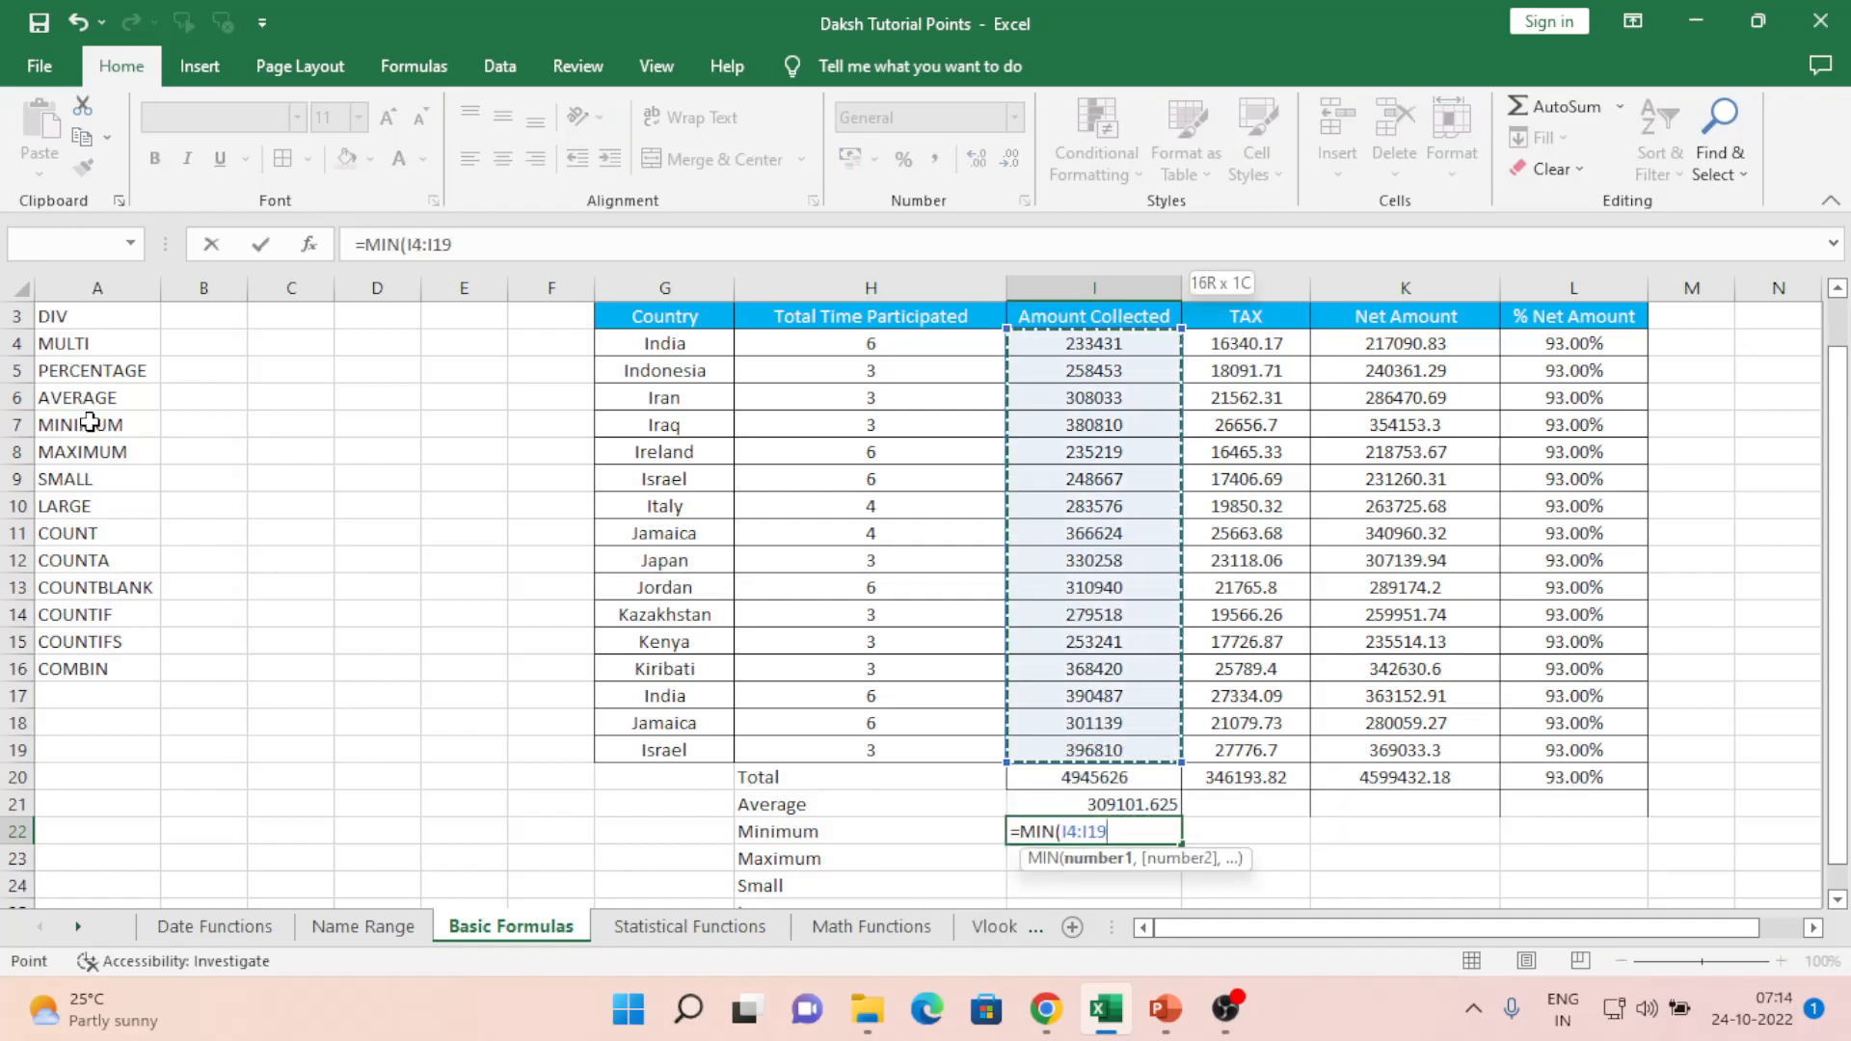
text())
key(Return)
key(Up)
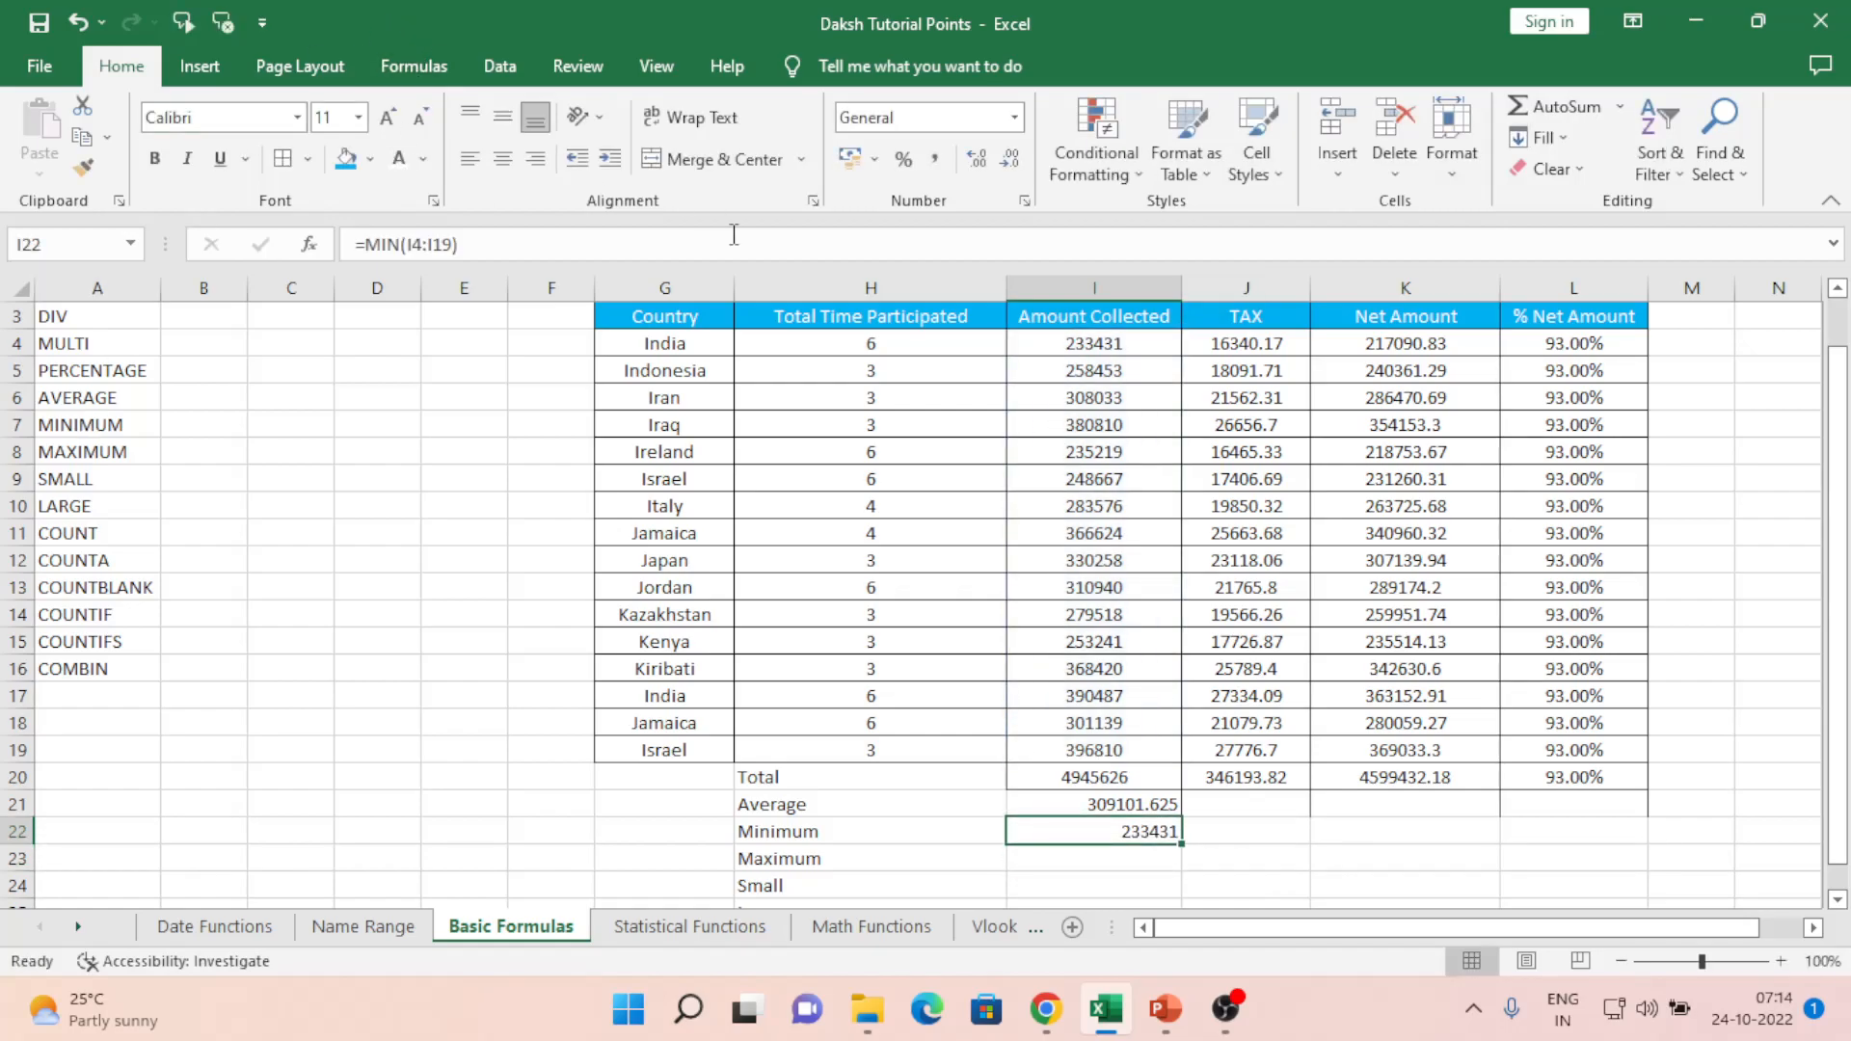
click(1075, 345)
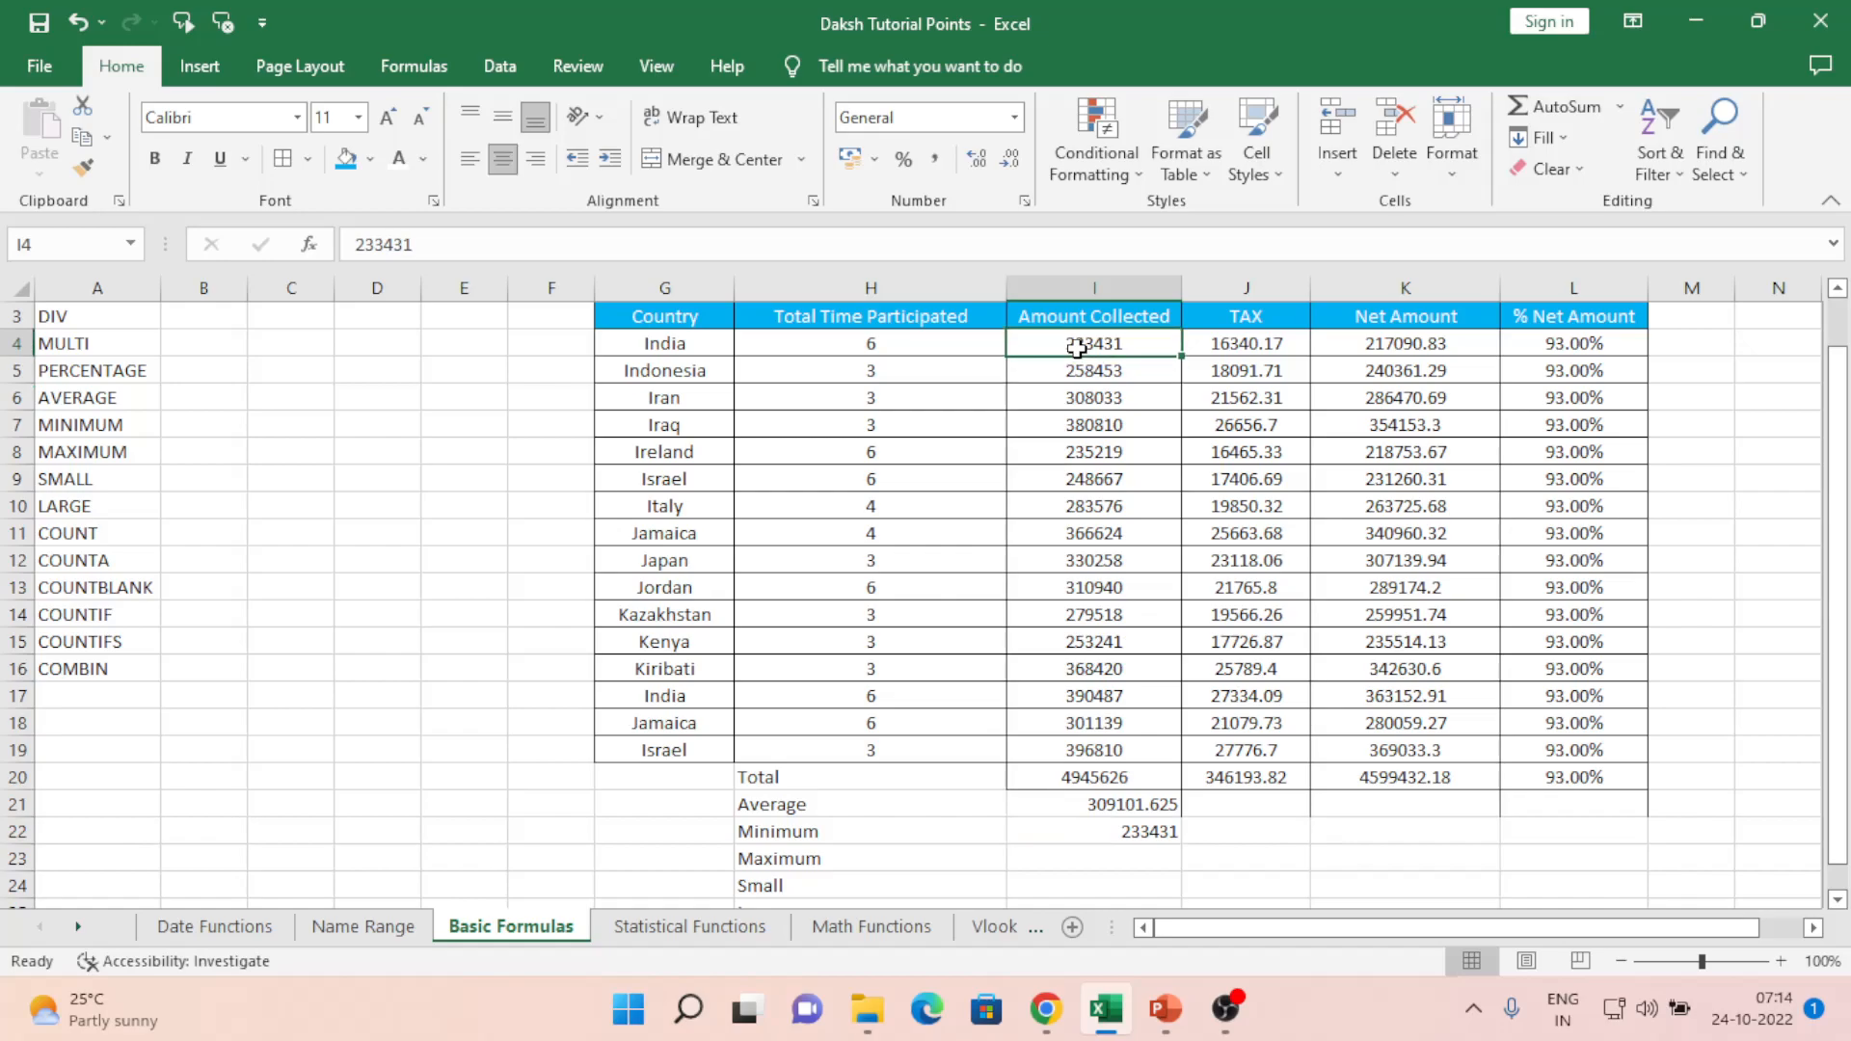
- Enter =MAX(I4:I19) in the Maximum row, giving 396810
click(1123, 850)
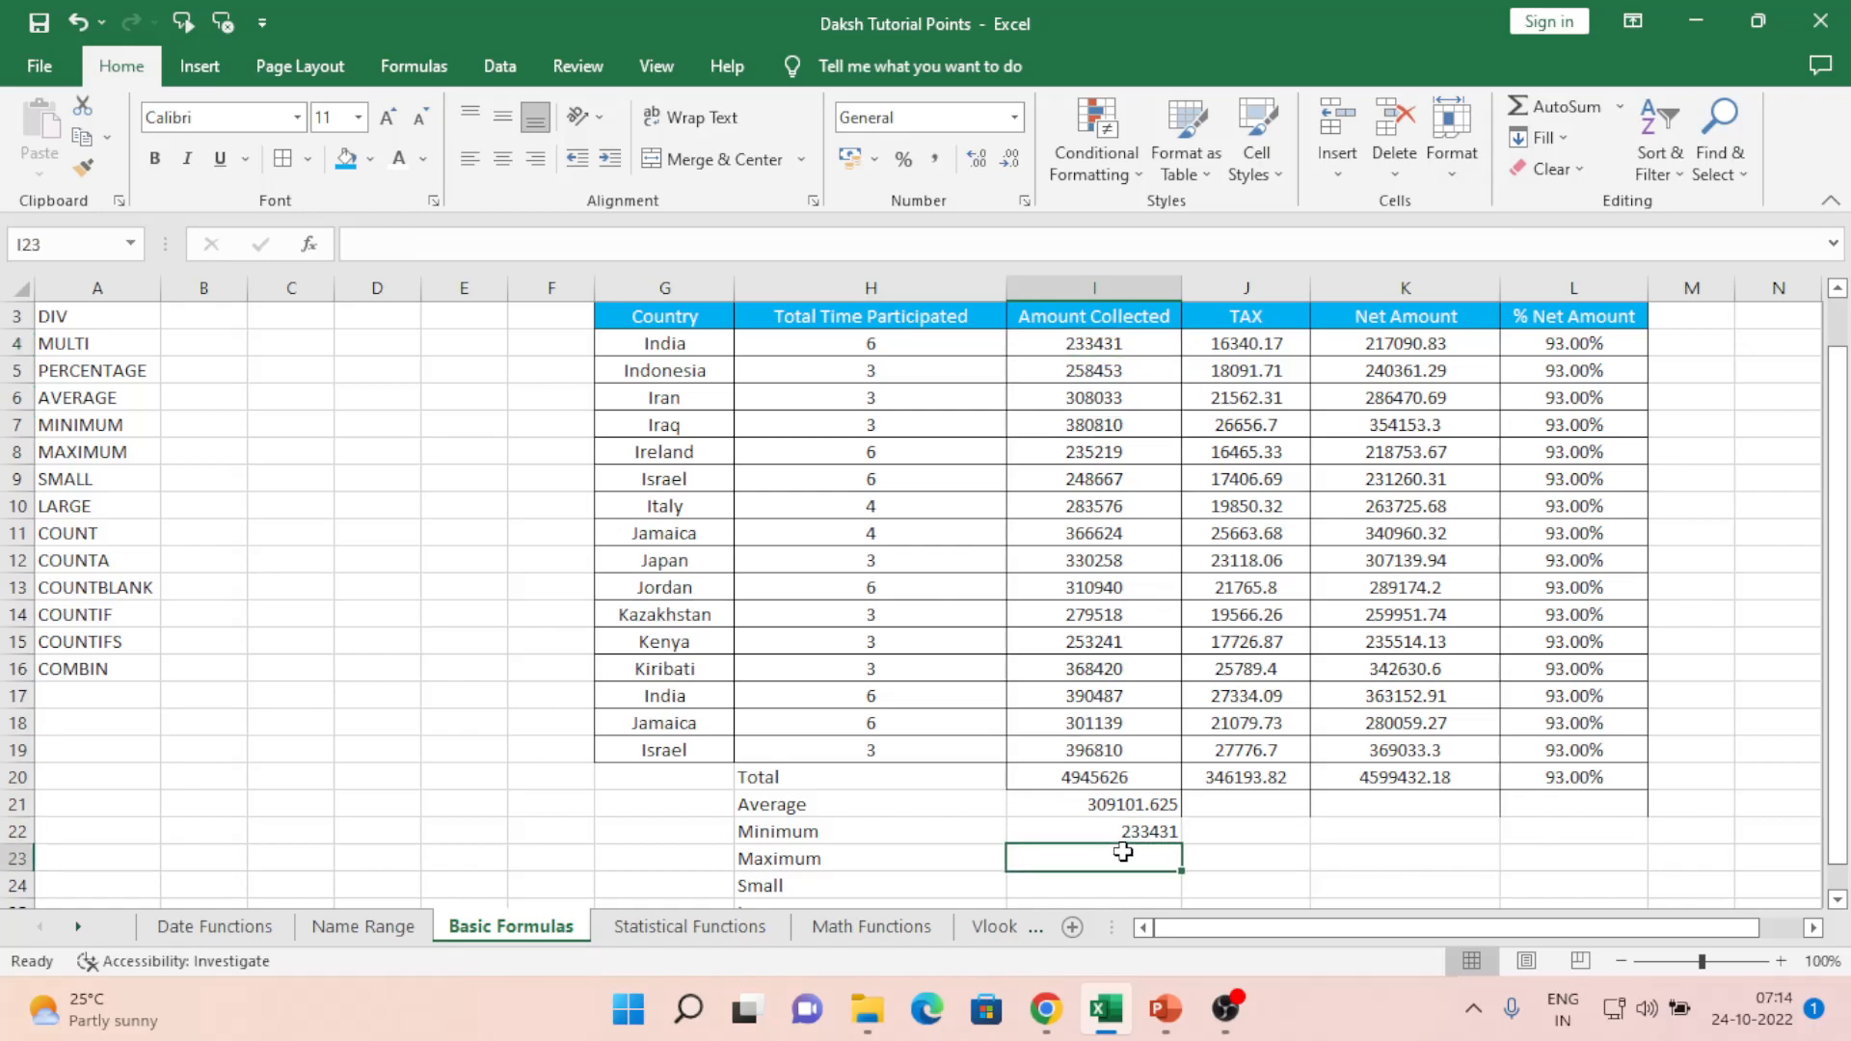
text(=max)
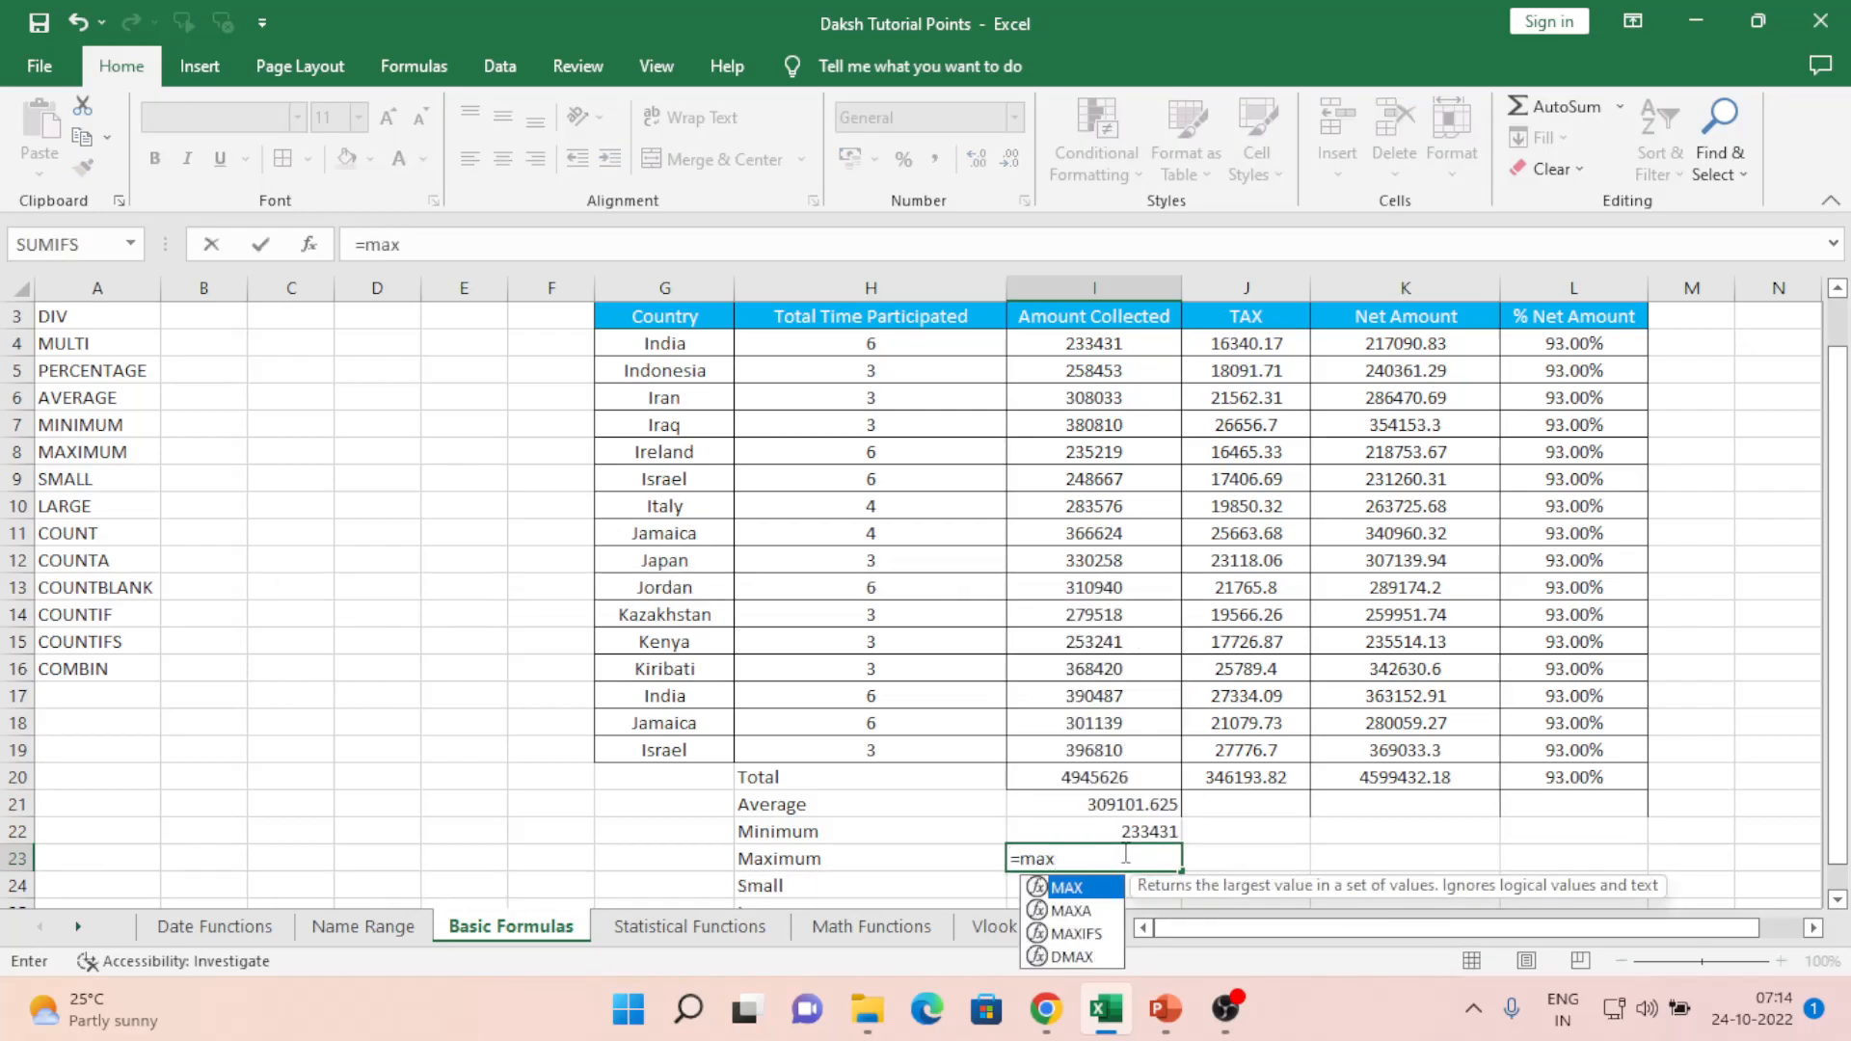
key(Tab)
key(Up)
key(Up)
key(Up)
key(Up)
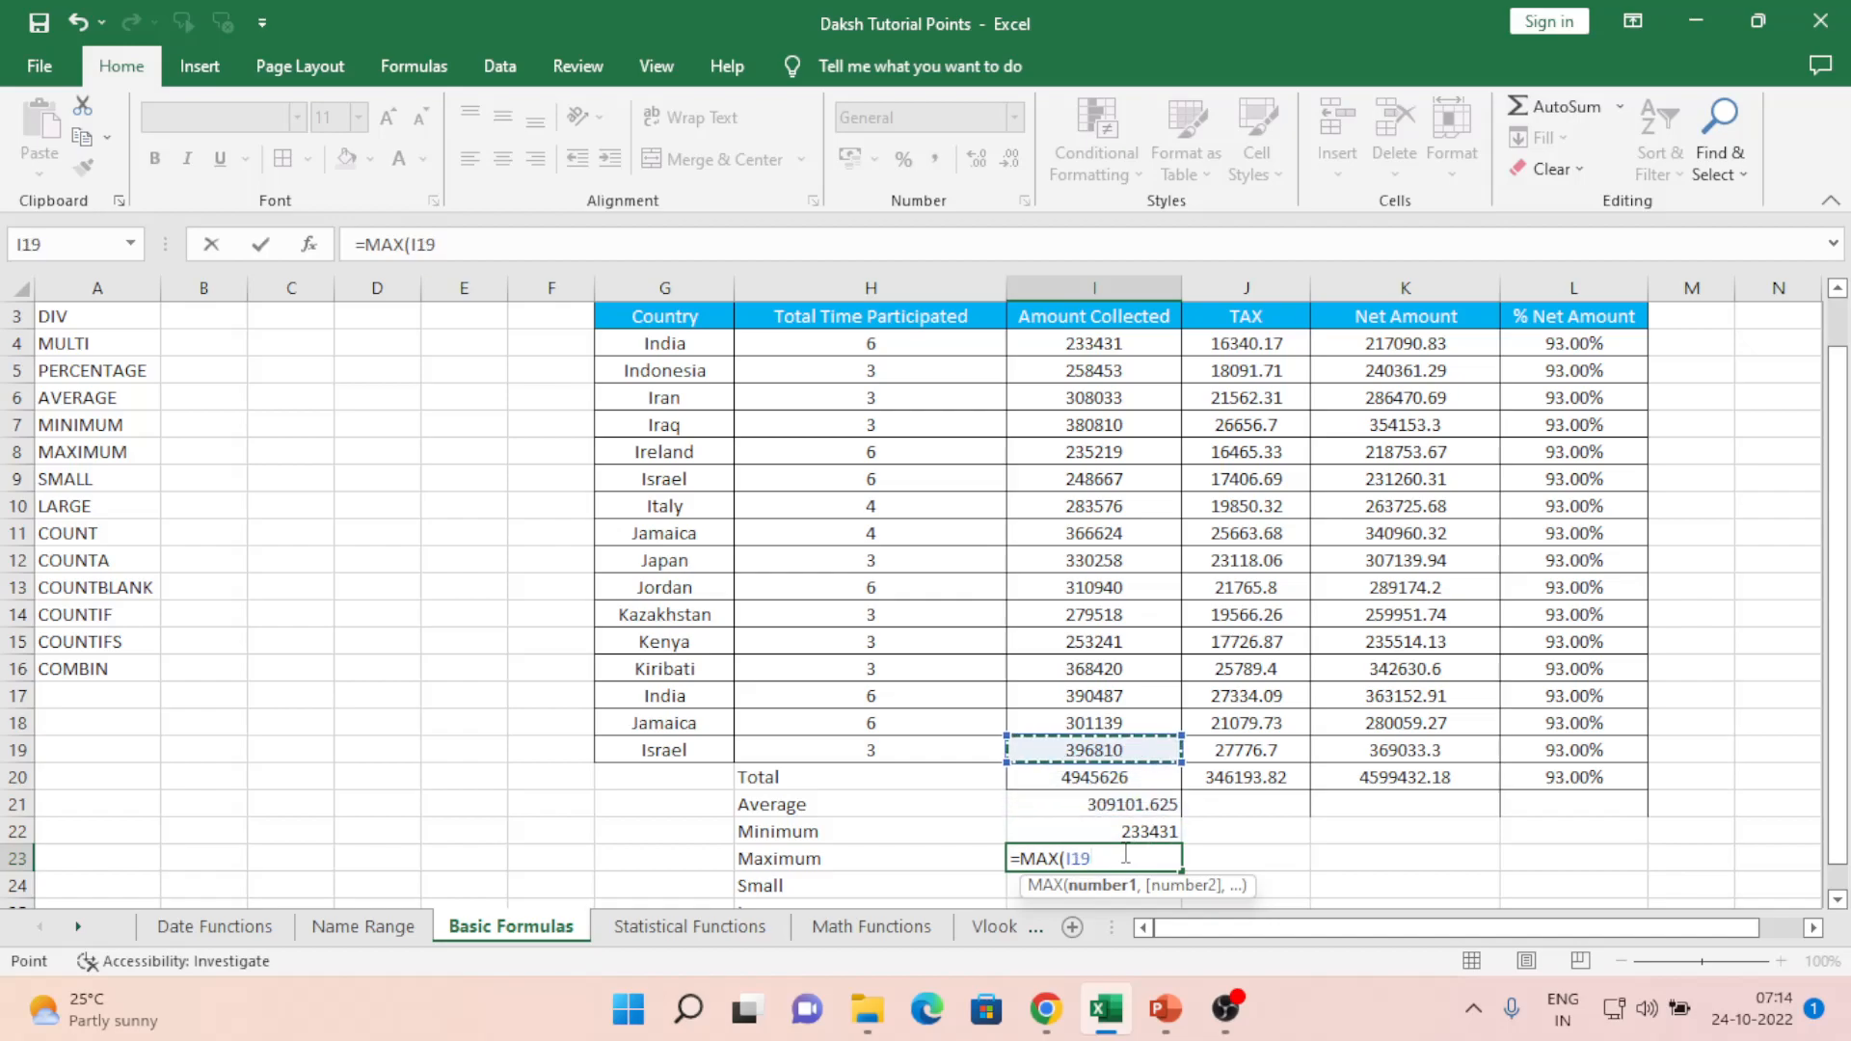
key(ctrl+shift+Up)
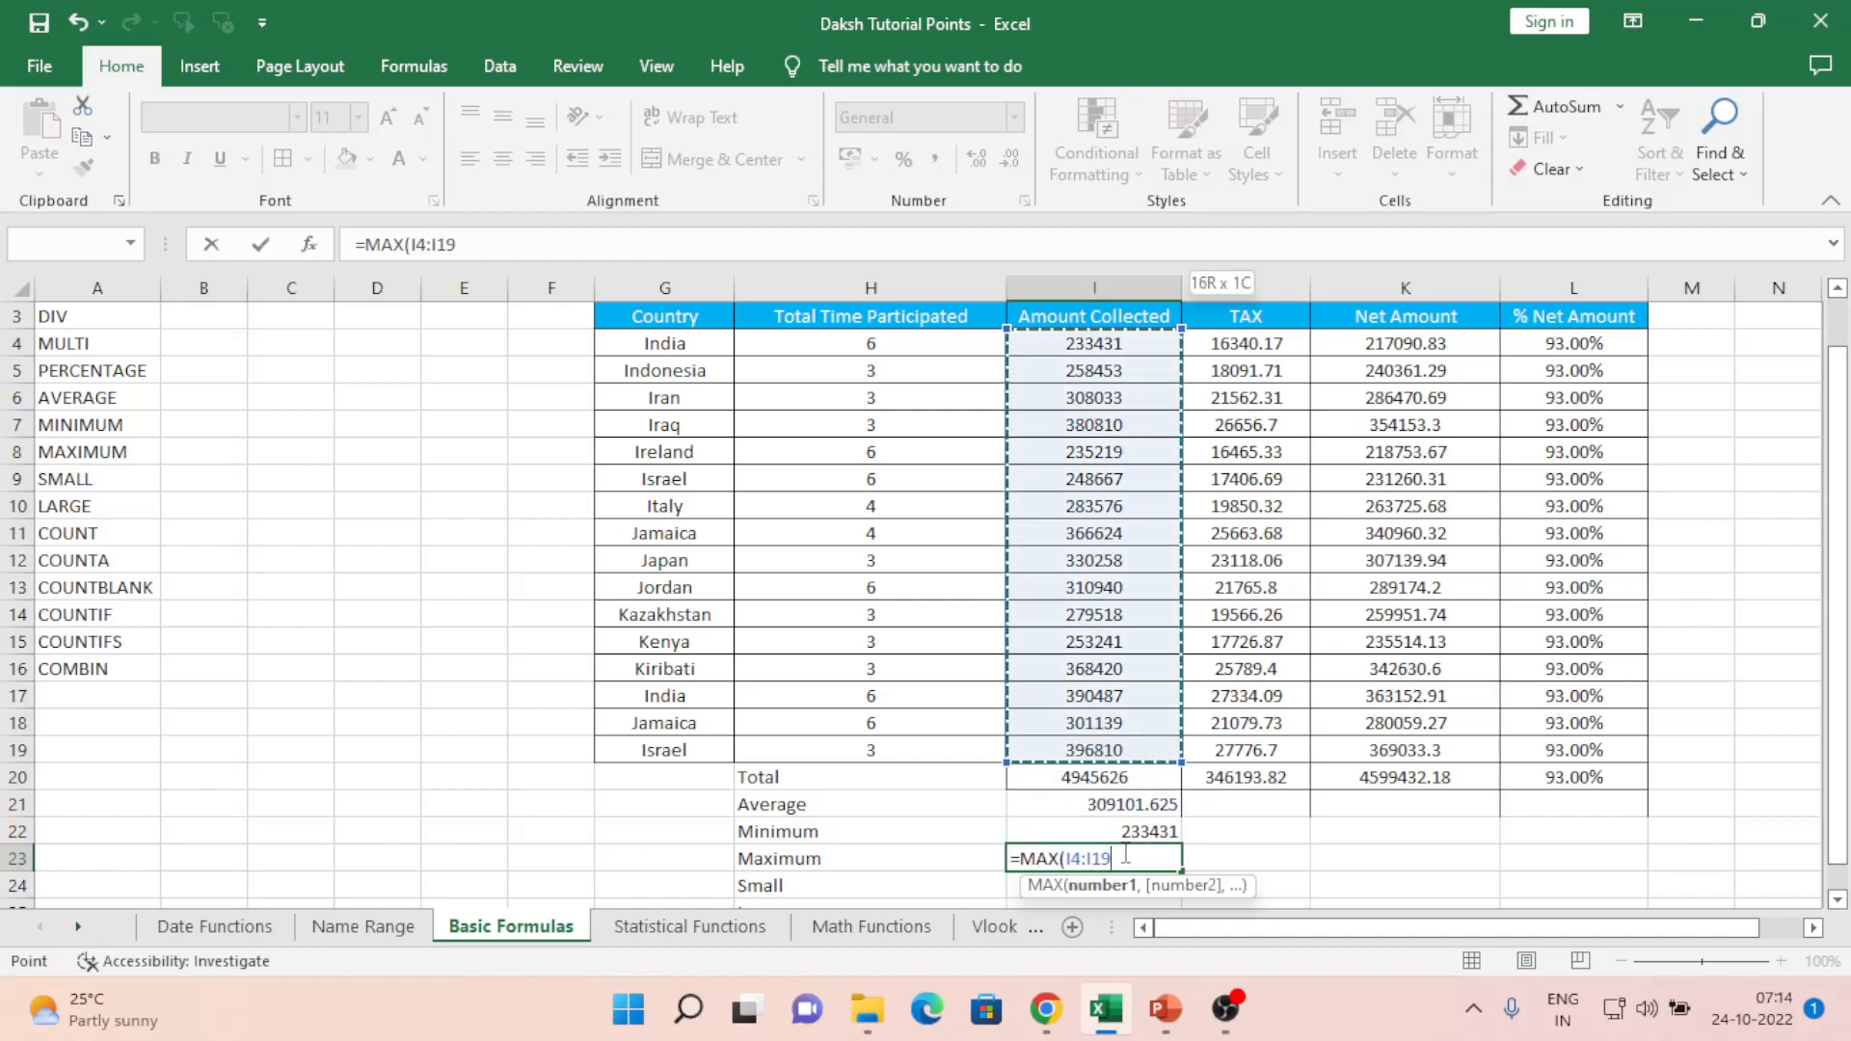
text())
key(Return)
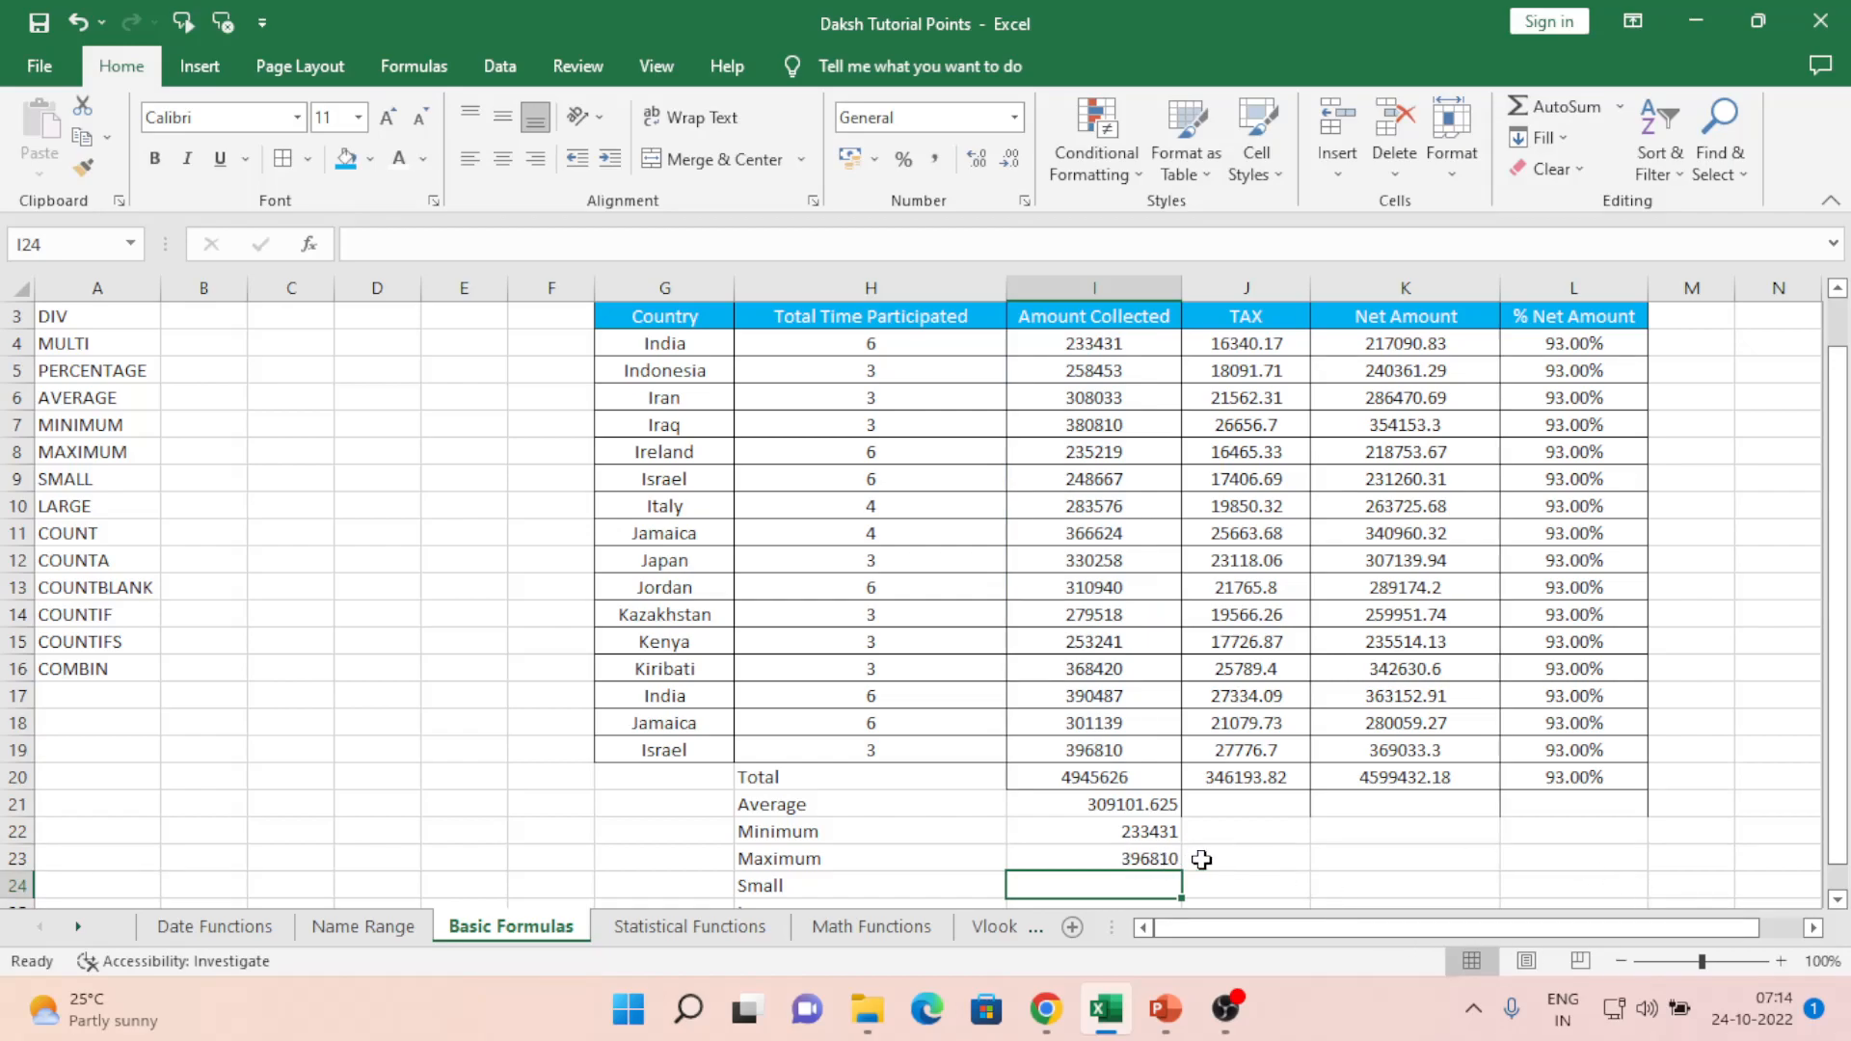
- Enter =SMALL(I4:I19,1) in I24, adding the missing k argument after an error
scroll(1201, 859, down, 2)
key(Up)
key(Up)
key(Down)
key(Down)
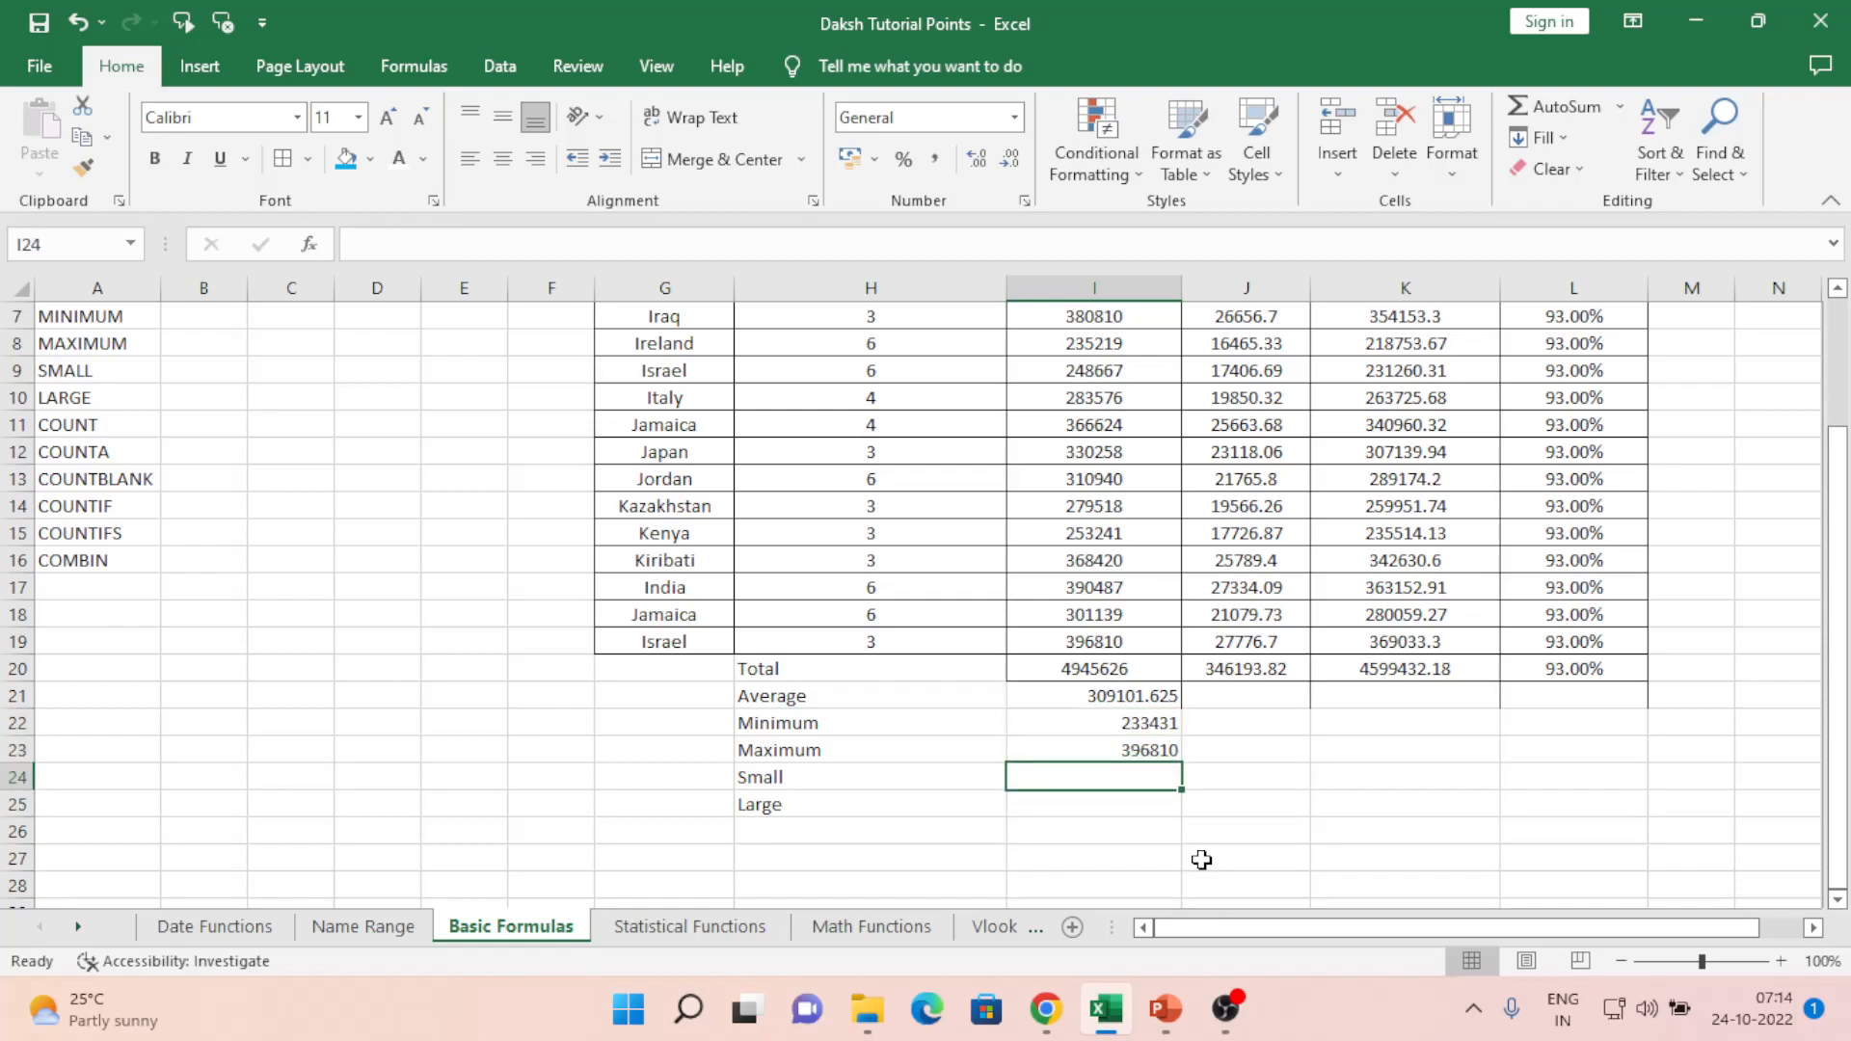
text(=sma)
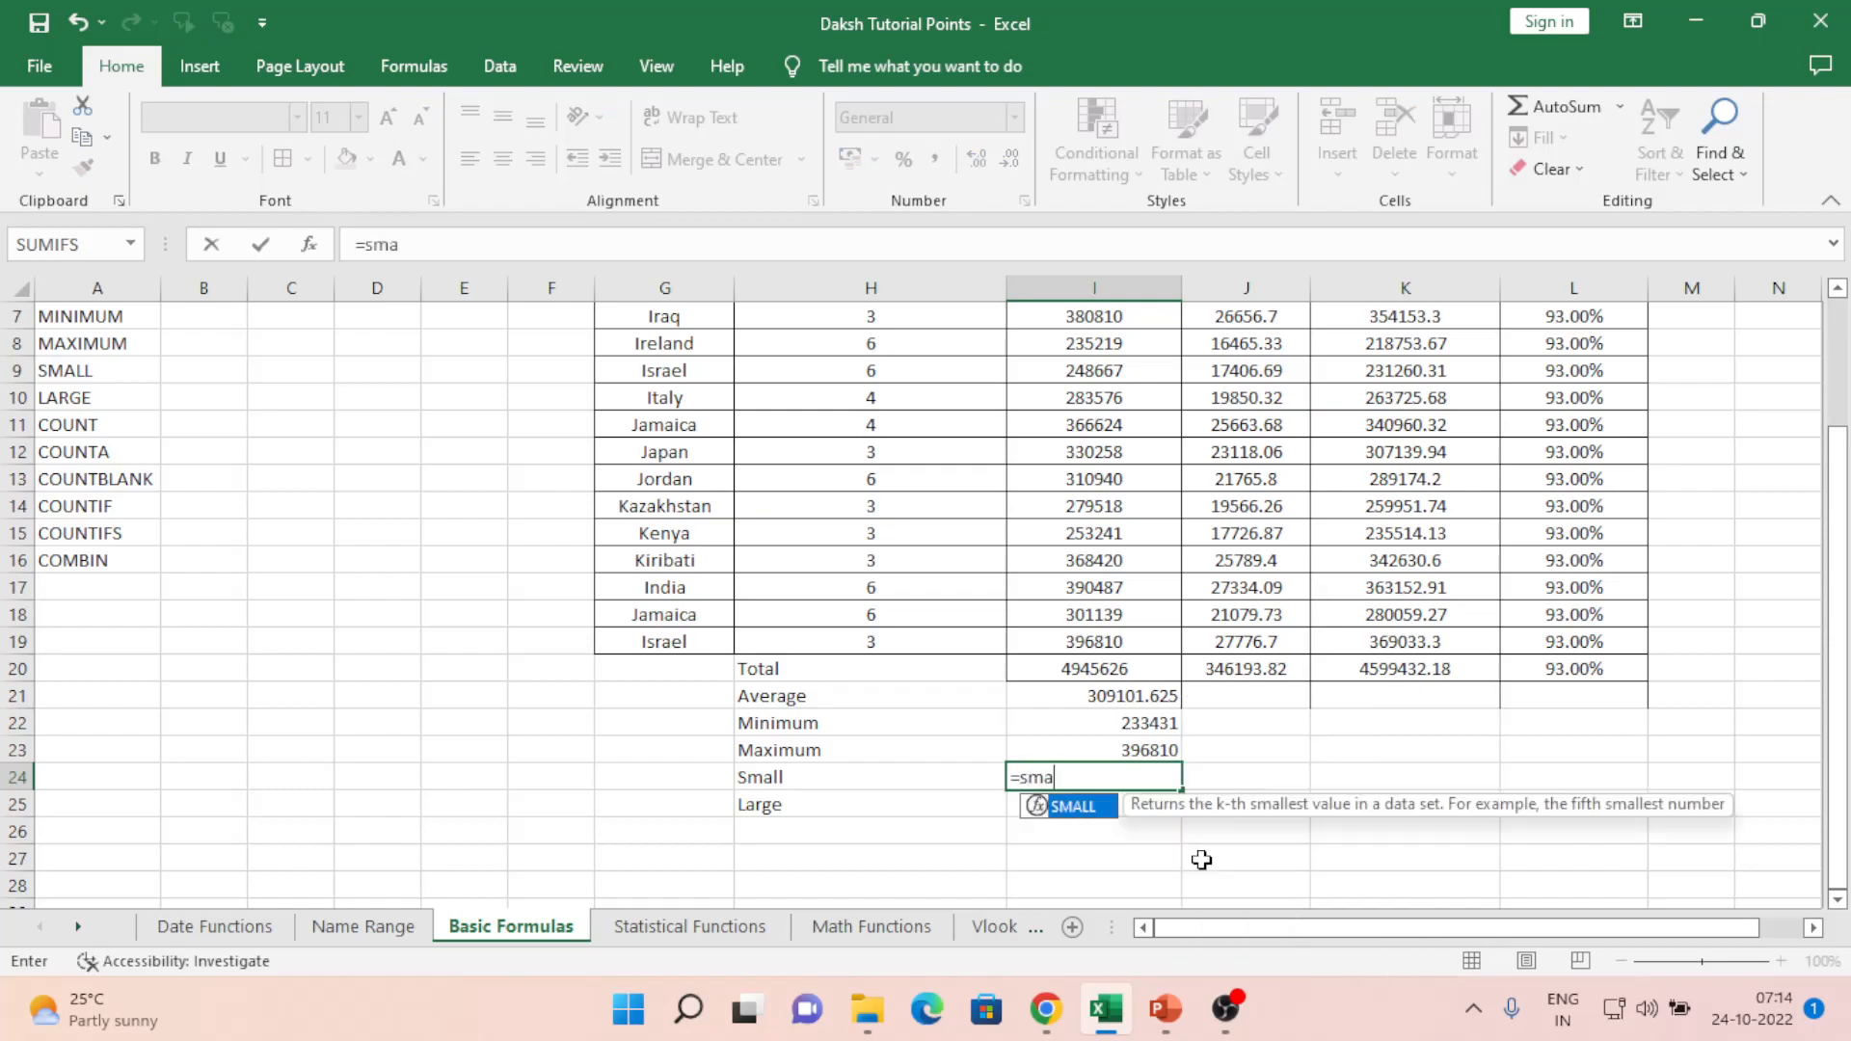
key(Tab)
key(Up)
key(Up)
key(Up)
key(Up)
key(Up)
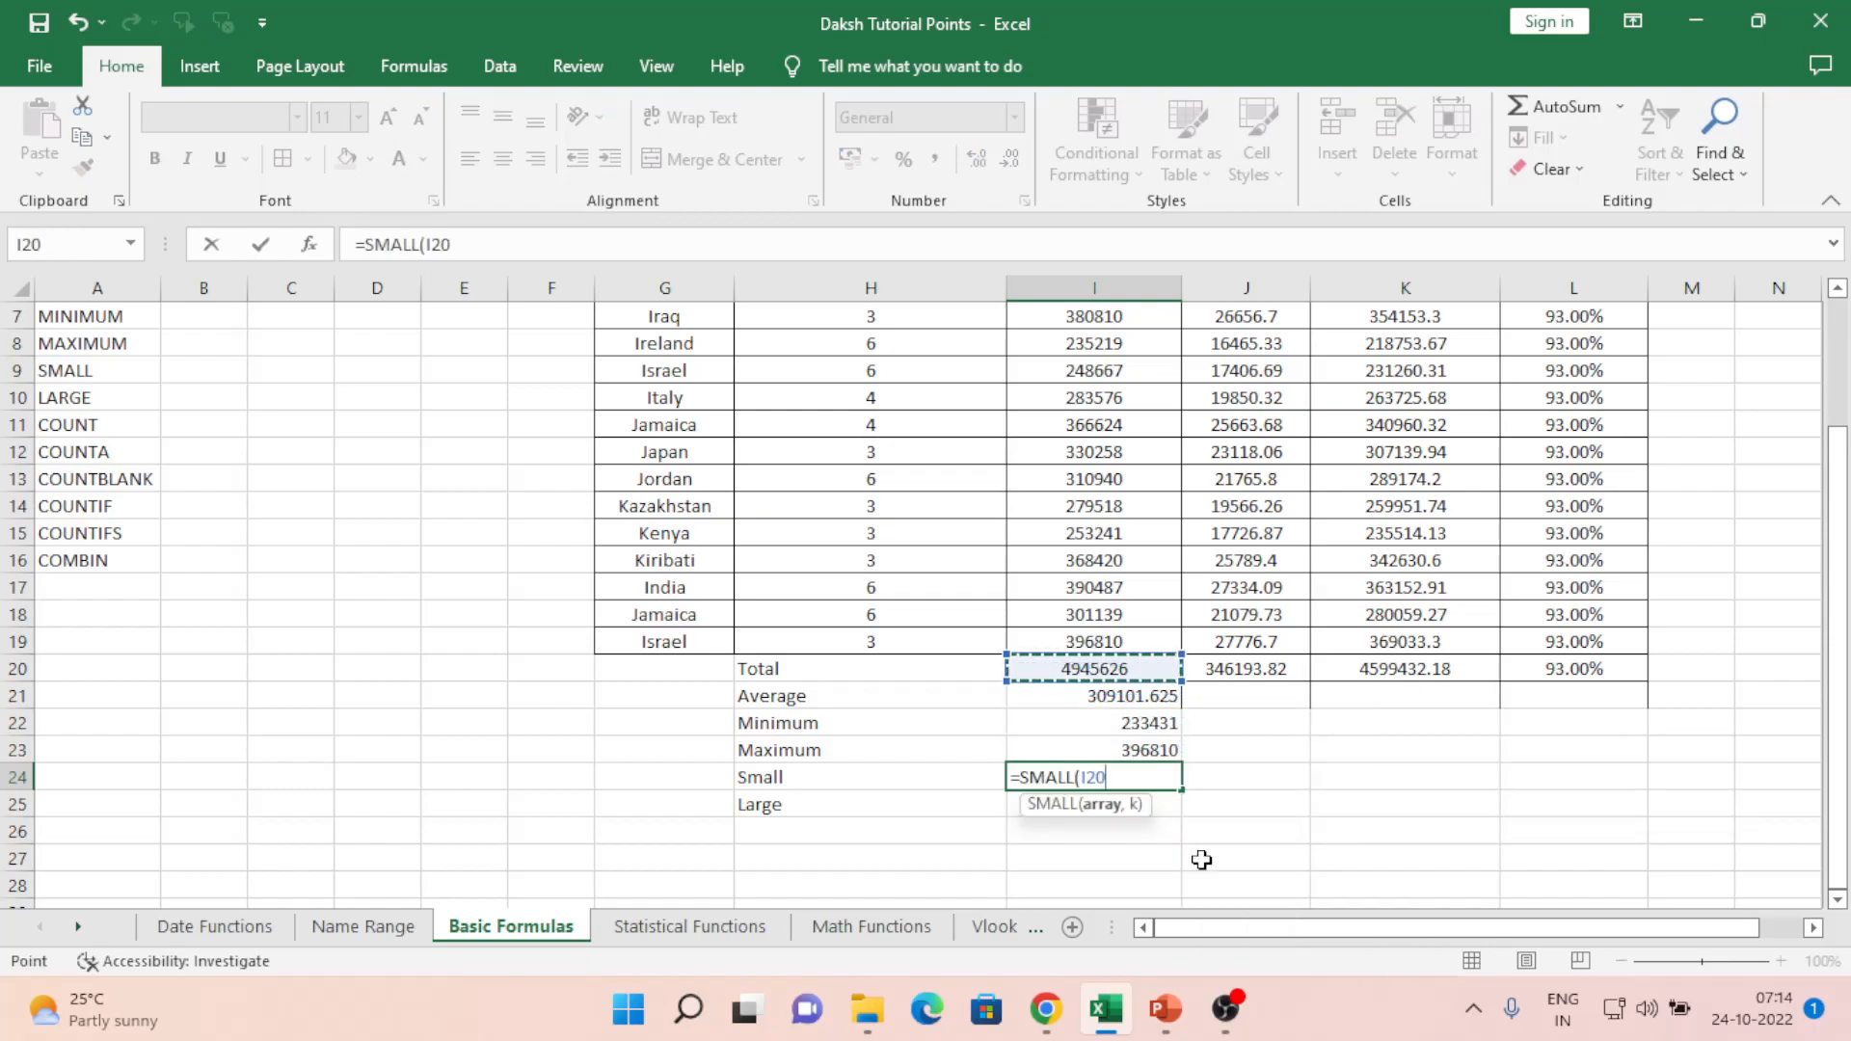
key(shift+Up)
key(shift+Up)
key(shift+Up)
key(shift+Up)
key(shift+Up)
key(shift+Up)
key(shift+Up)
key(shift+Up)
key(shift+Up)
key(shift+Up)
key(shift+Up)
key(shift+Up)
key(shift+Up)
key(shift+Up)
key(shift+Up)
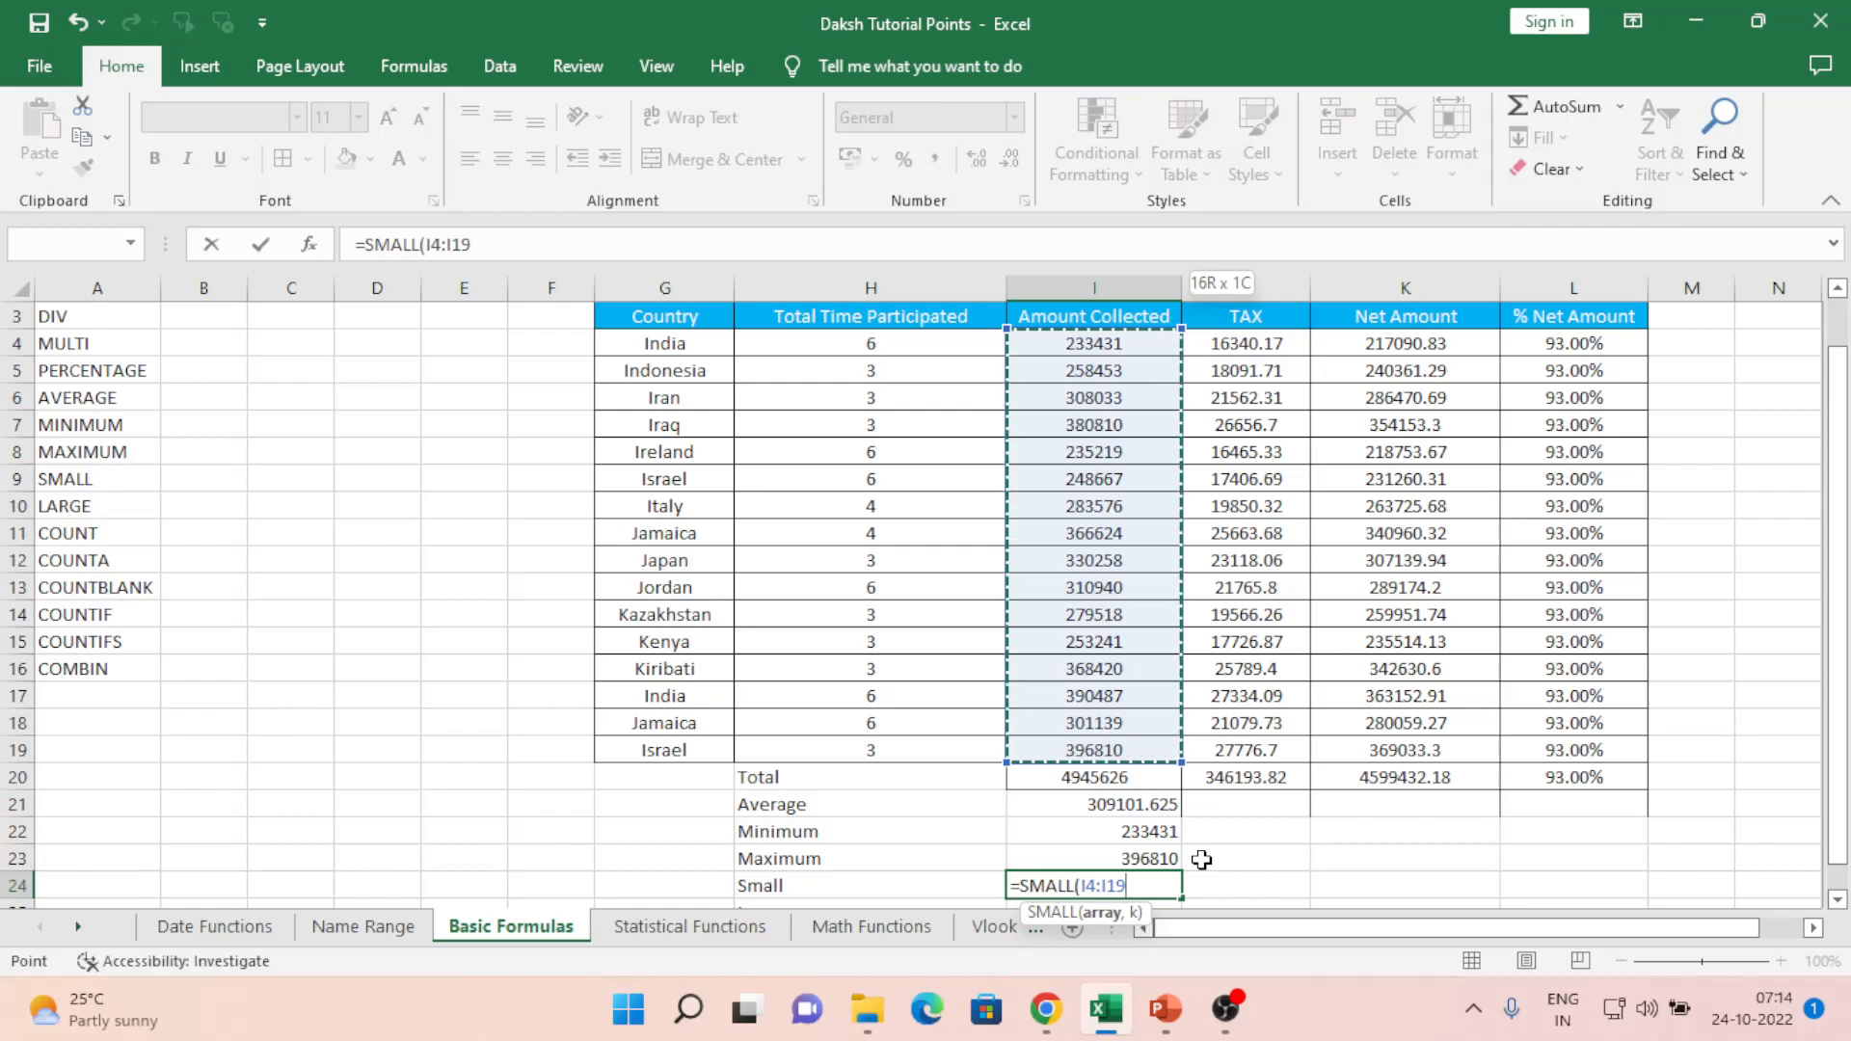
text())
key(Return)
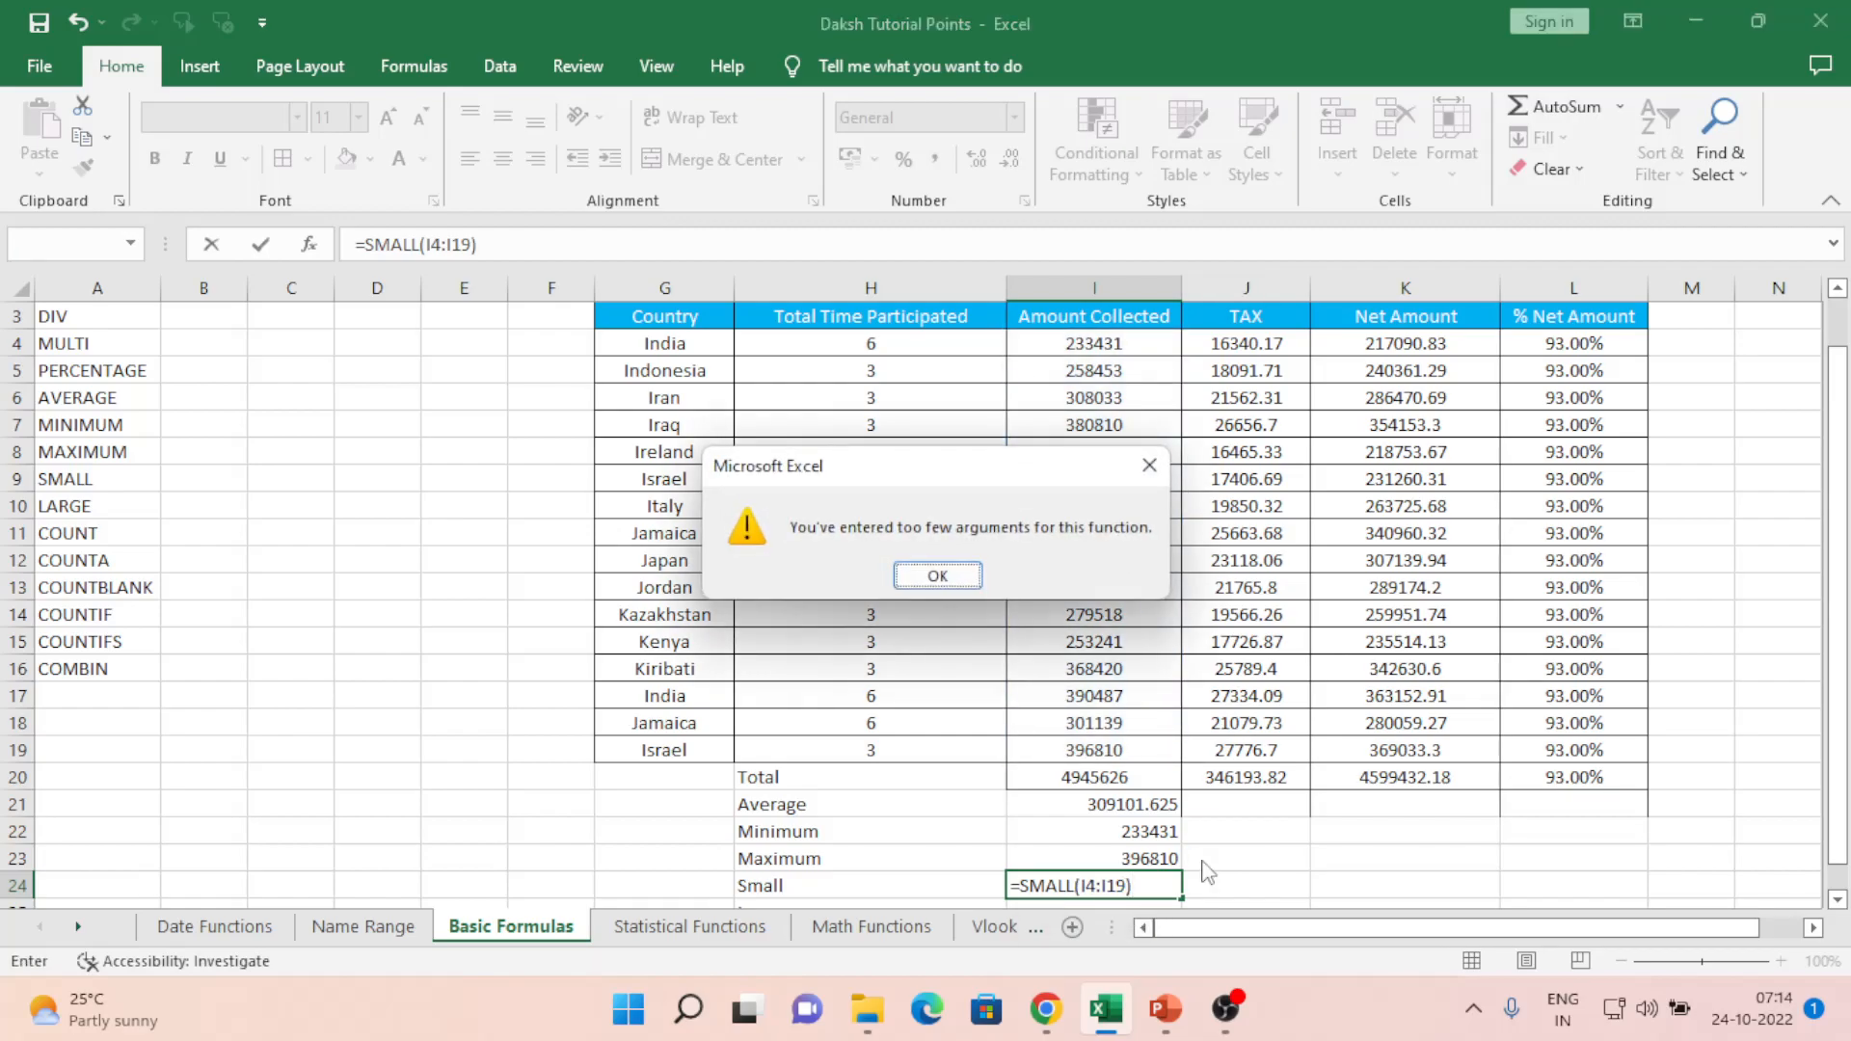
key(Return)
key(Left)
key(Right)
key(Right)
key(Right)
key(shift+Left)
key(shift+Left)
key(shift+Left)
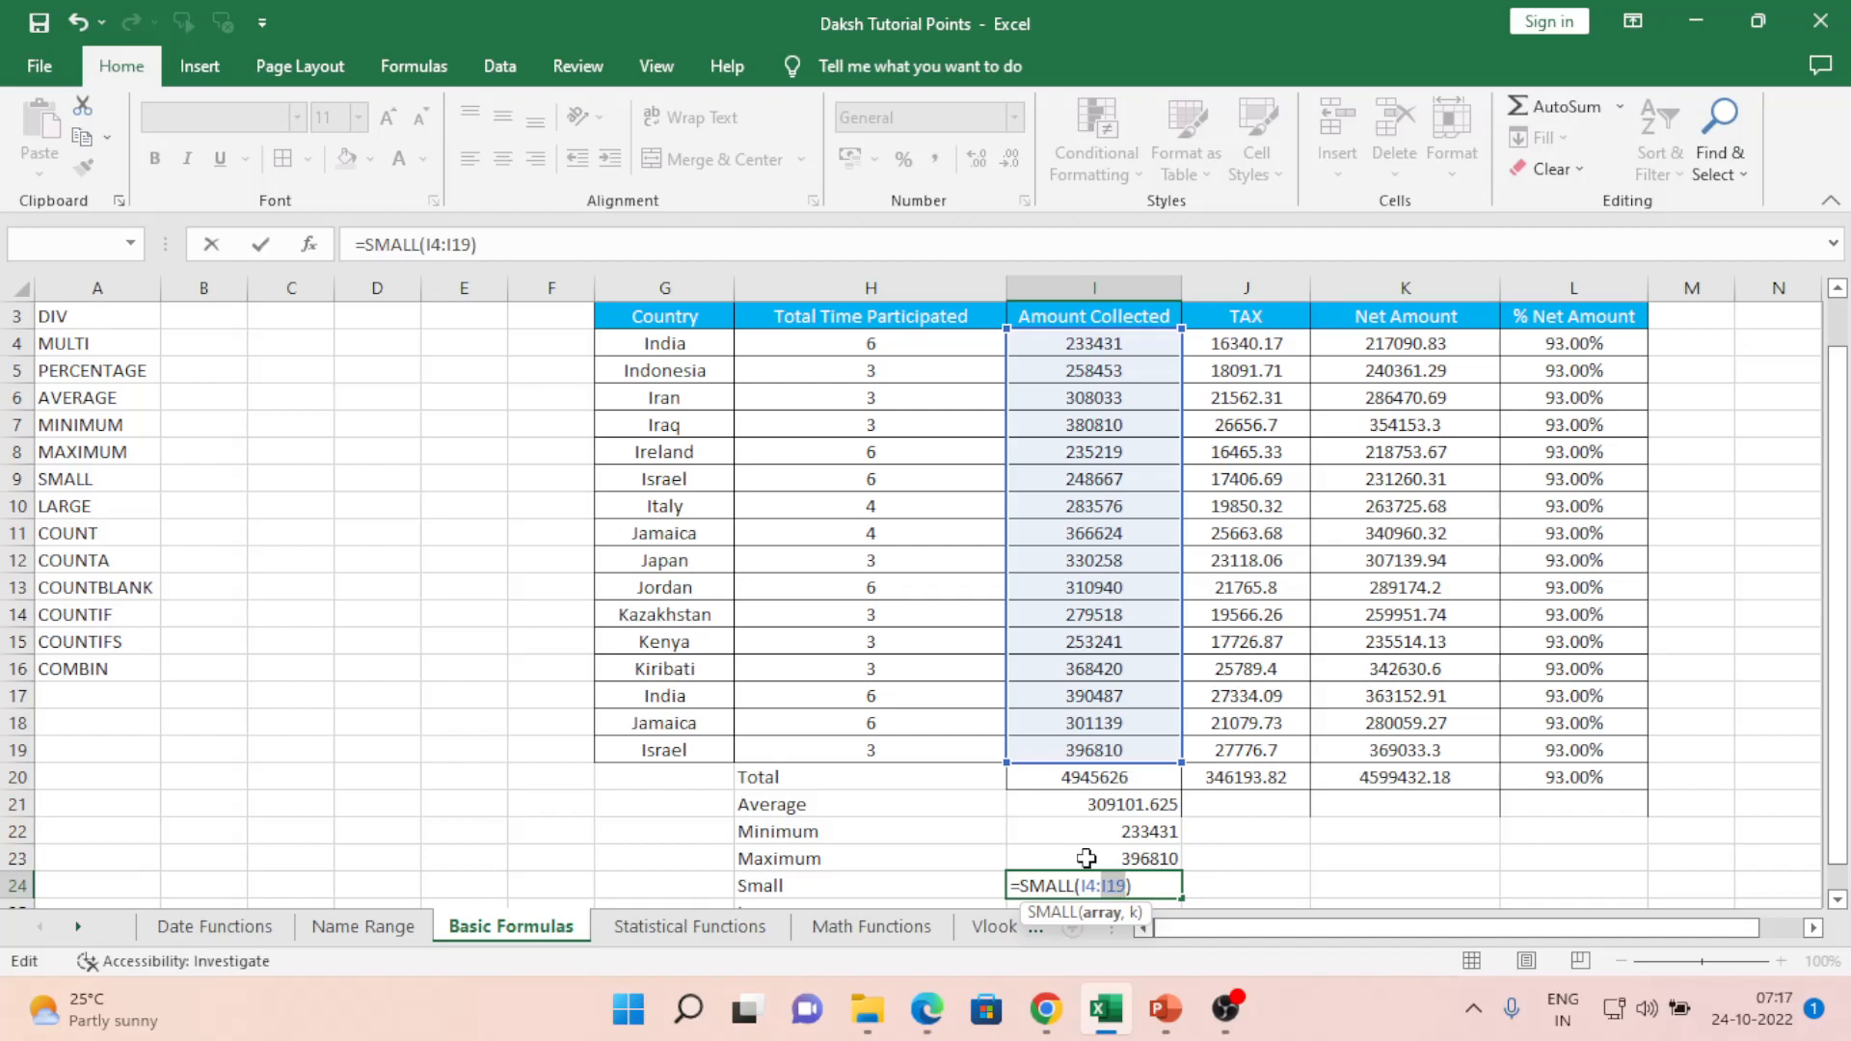
key(Right)
text(,1)
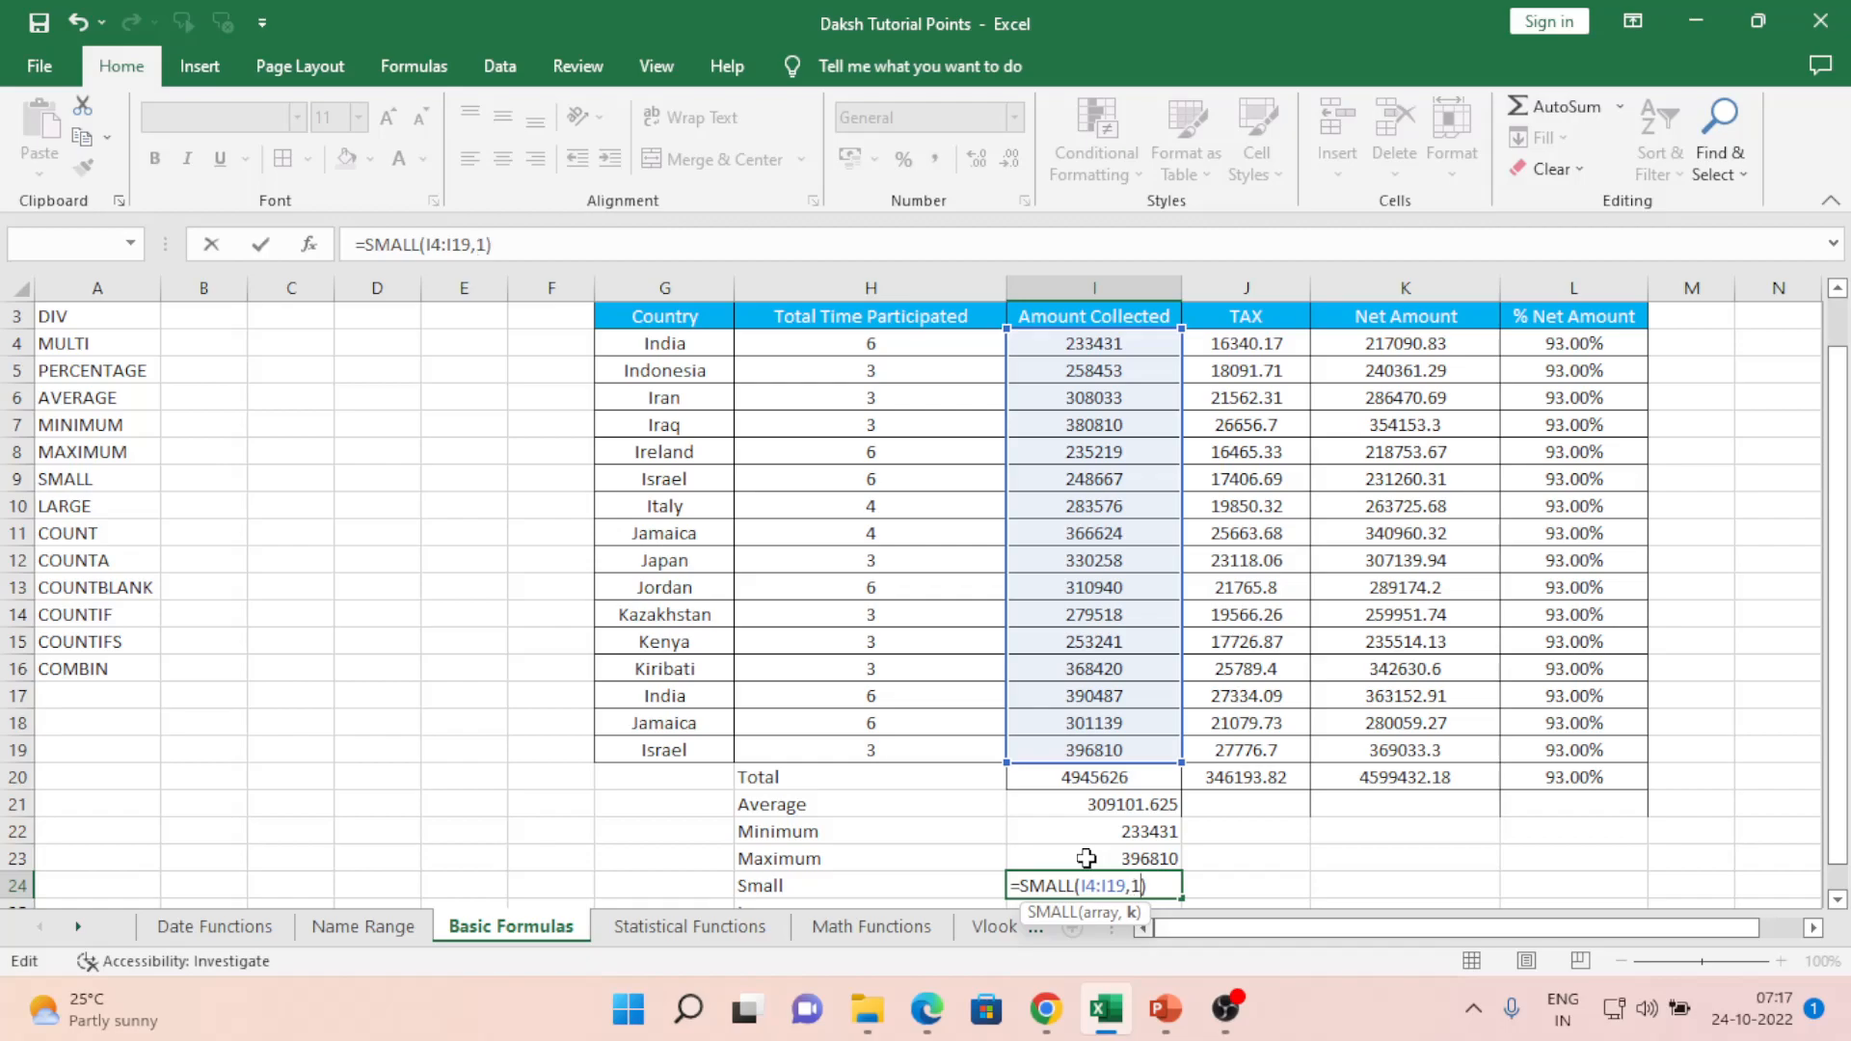
key(Return)
- Redo the I24 formula as =SMALL(H4:K19,1), which returns 3
click(1086, 858)
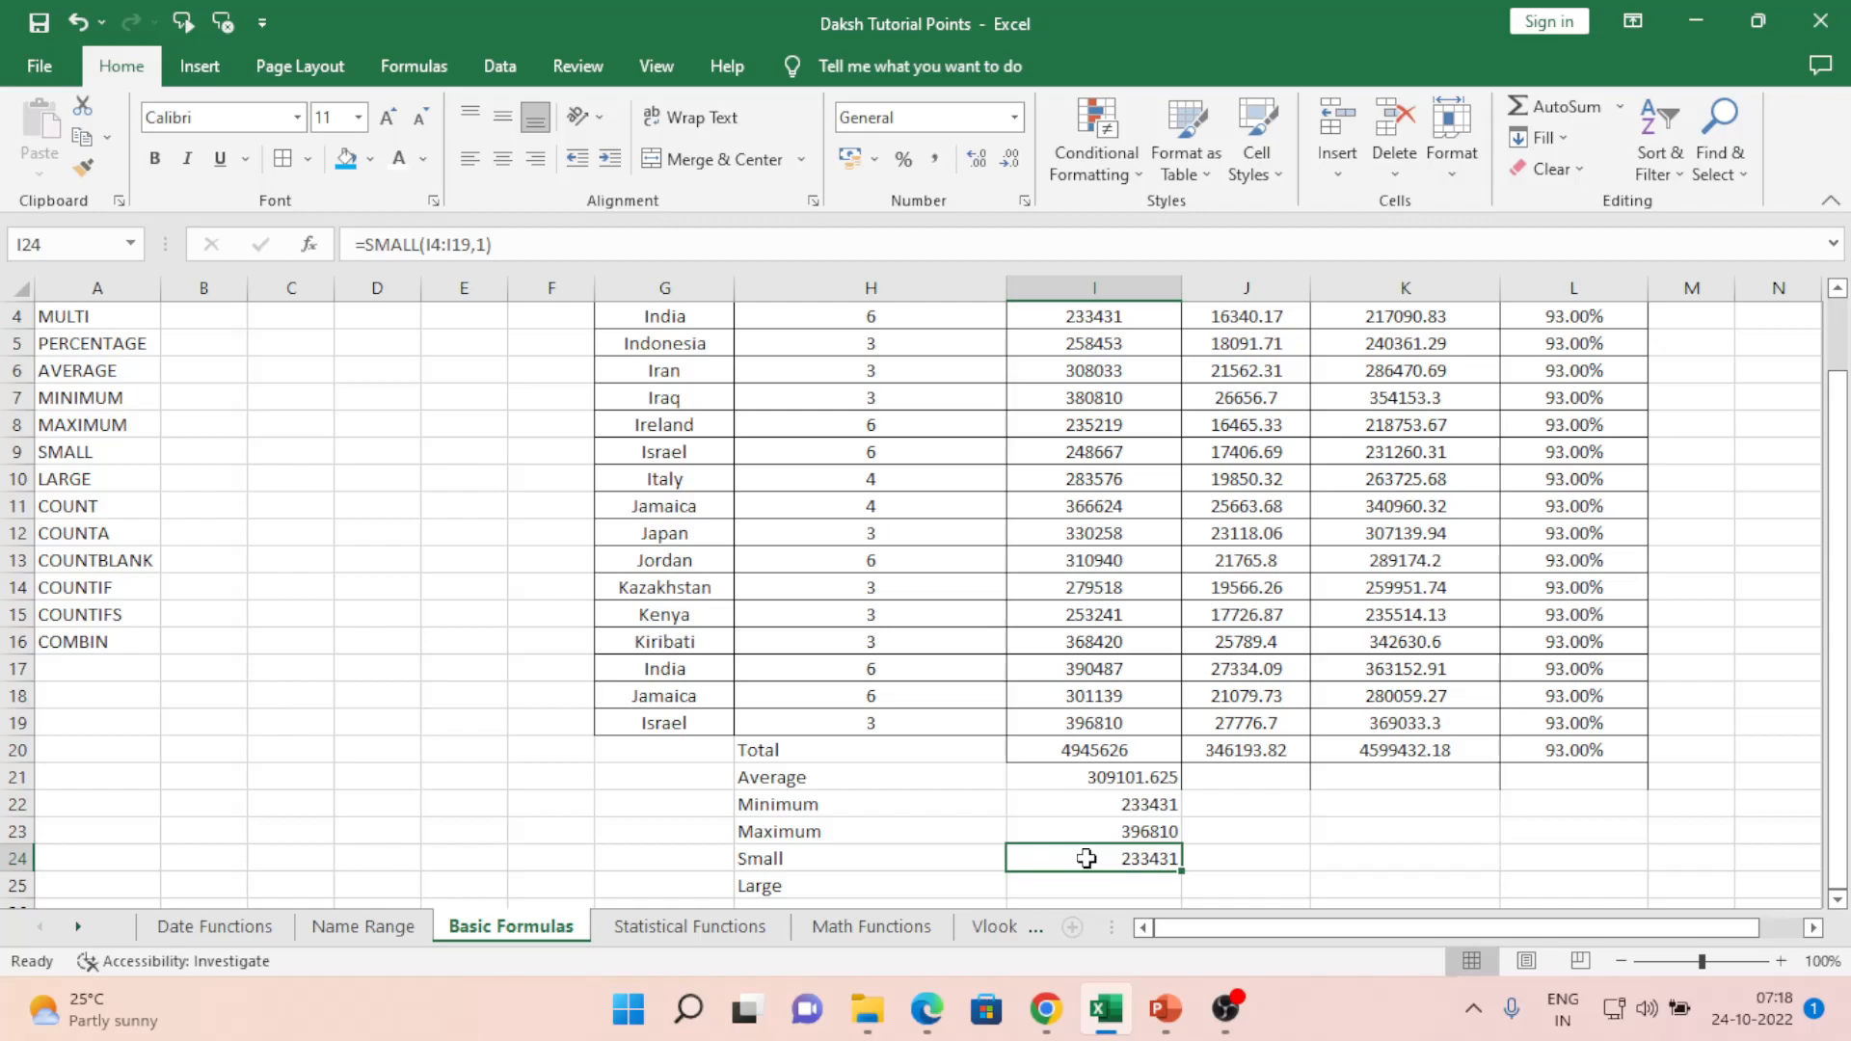
text(=small)
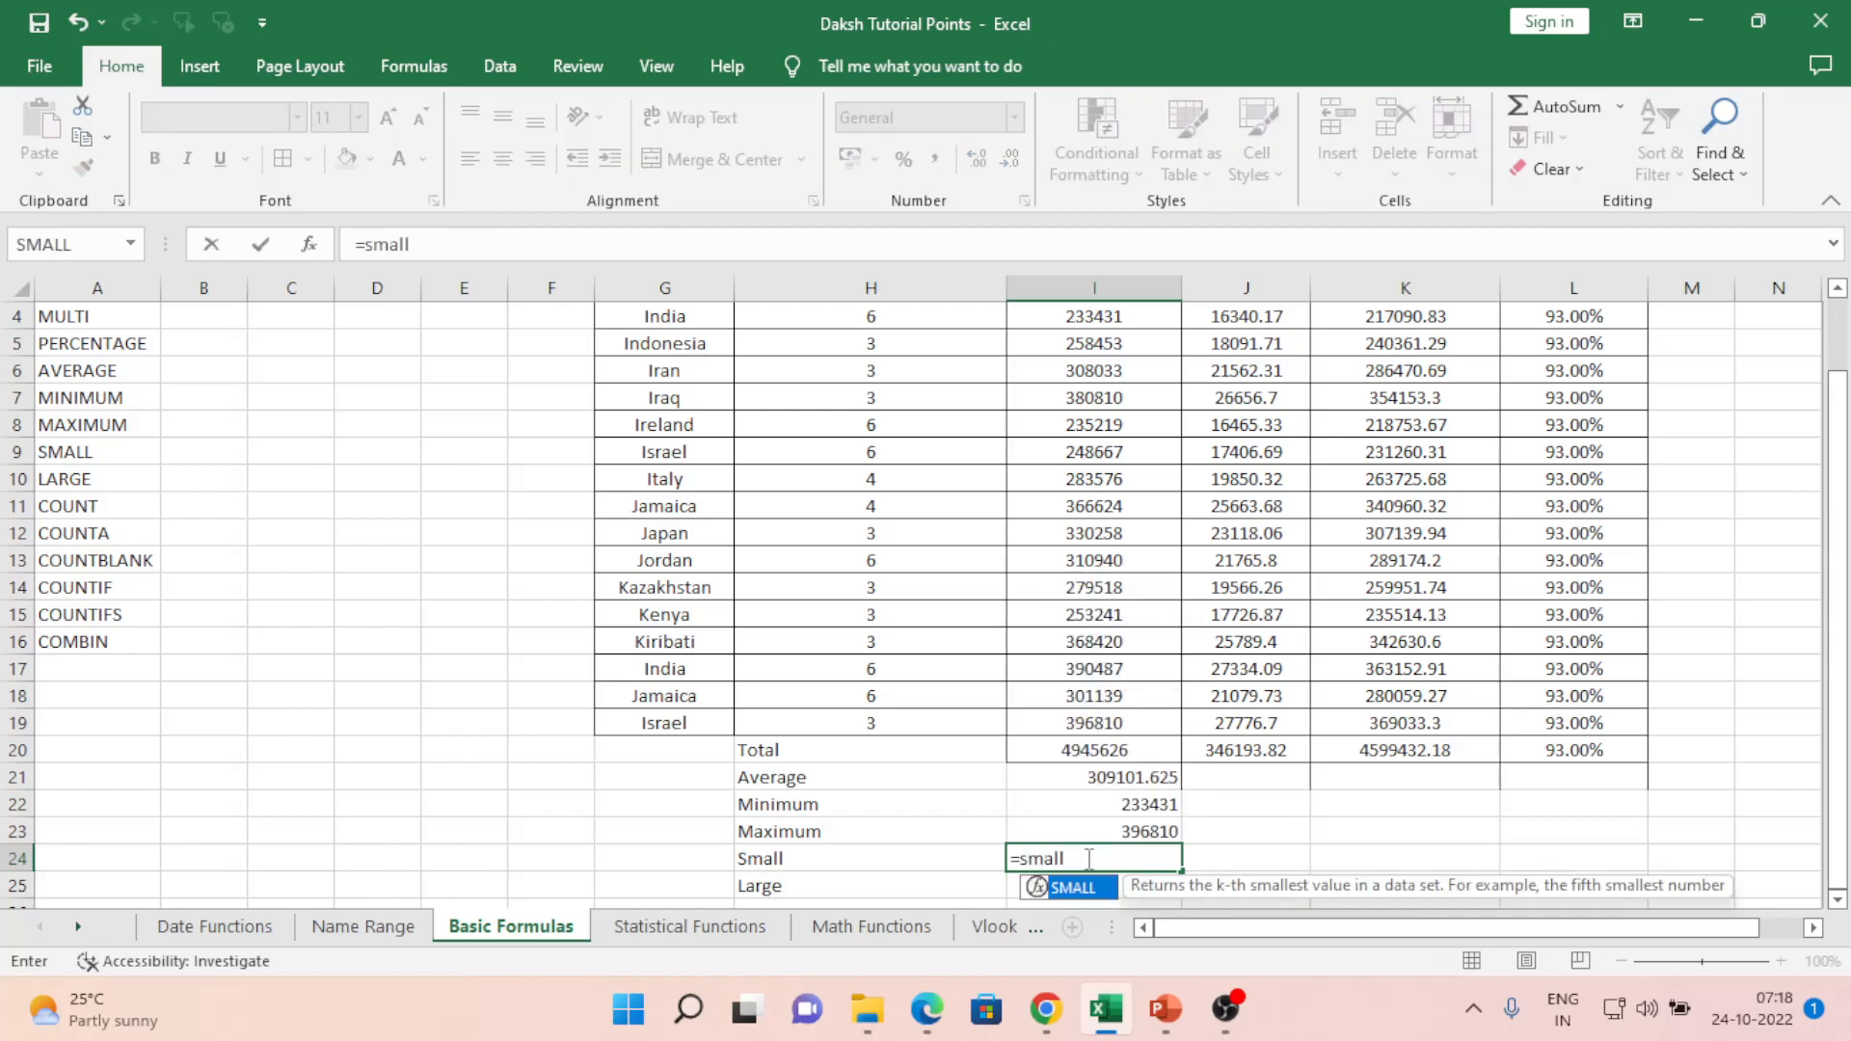
key(Tab)
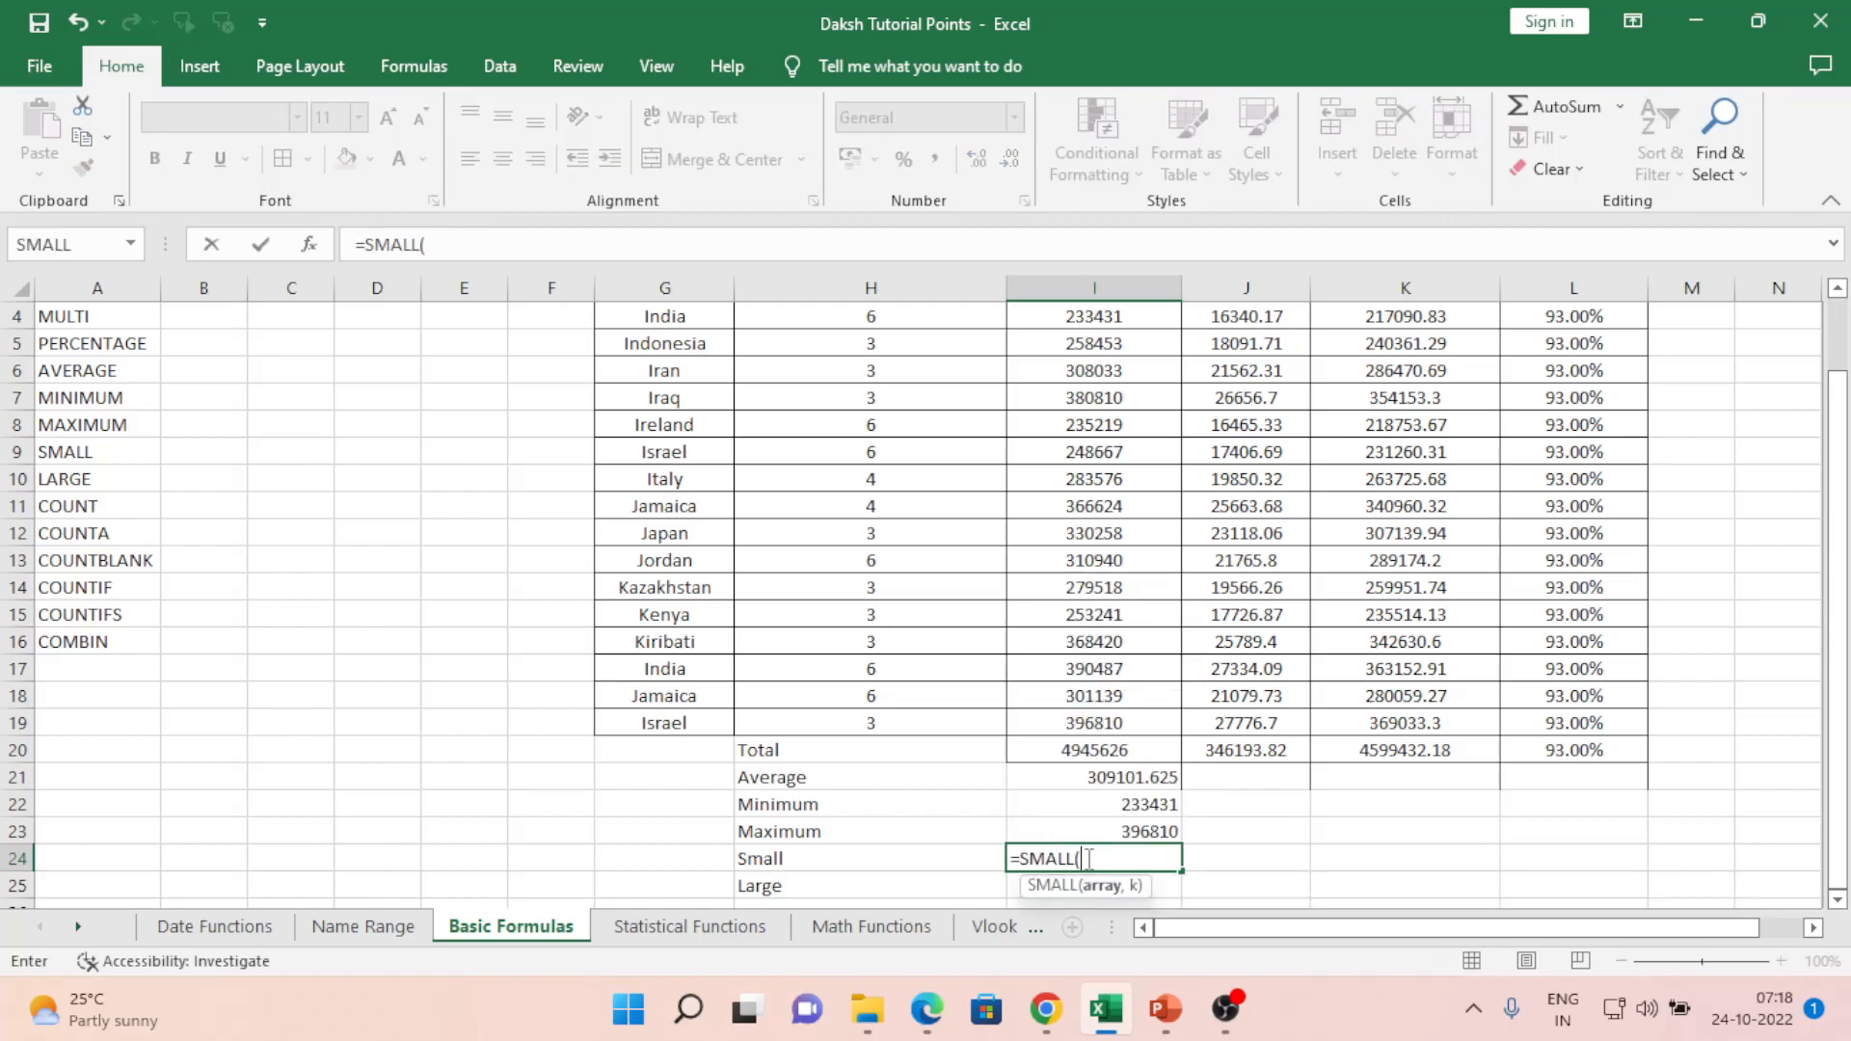
key(Up)
key(Up)
key(Up)
key(Up)
key(Up)
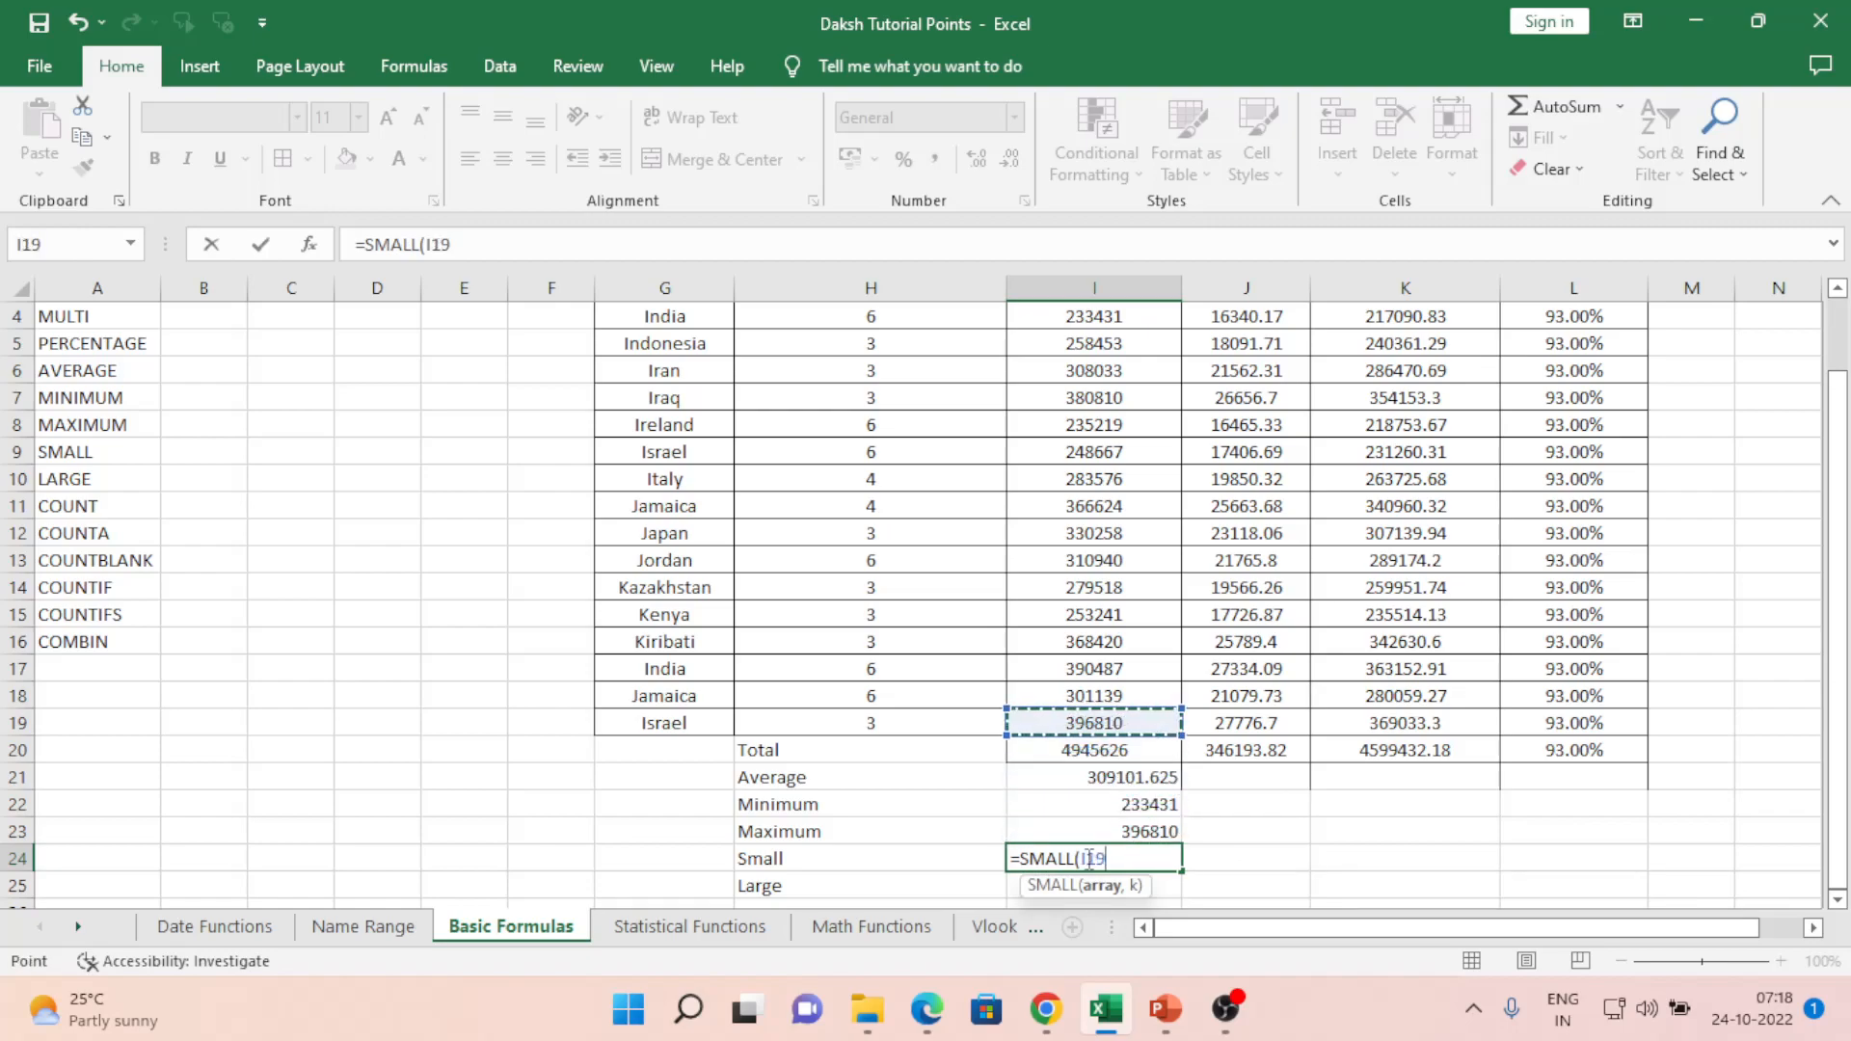
key(Left)
key(Right)
key(Left)
key(ctrl+Up)
key(Down)
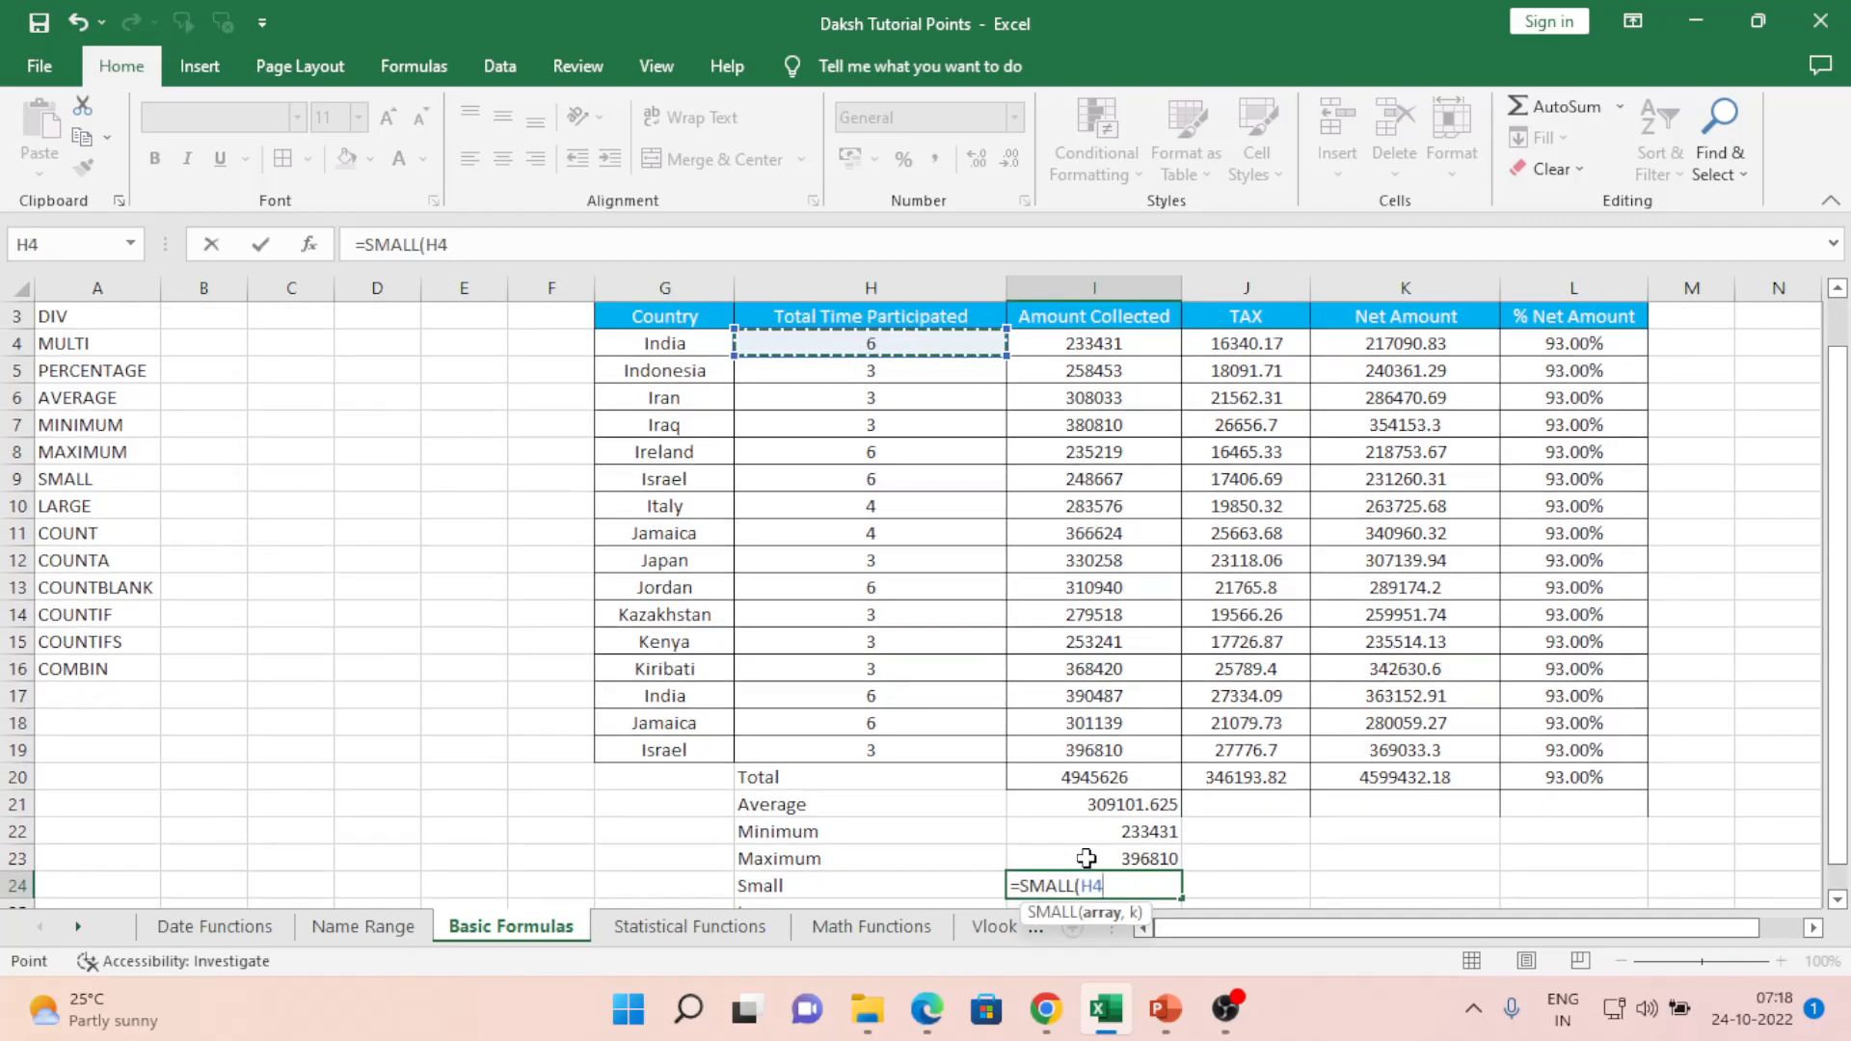
key(shift+Right)
key(shift+Down)
key(shift+Down)
key(shift+Down)
key(shift+Down)
key(shift+Down)
key(shift+Down)
key(shift+Down)
key(shift+Down)
key(shift+Down)
key(shift+Down)
key(shift+Down)
key(shift+Down)
key(shift+Down)
key(shift+Down)
key(shift+Down)
key(shift+Down)
key(shift+Down)
key(shift+Up)
key(shift+Up)
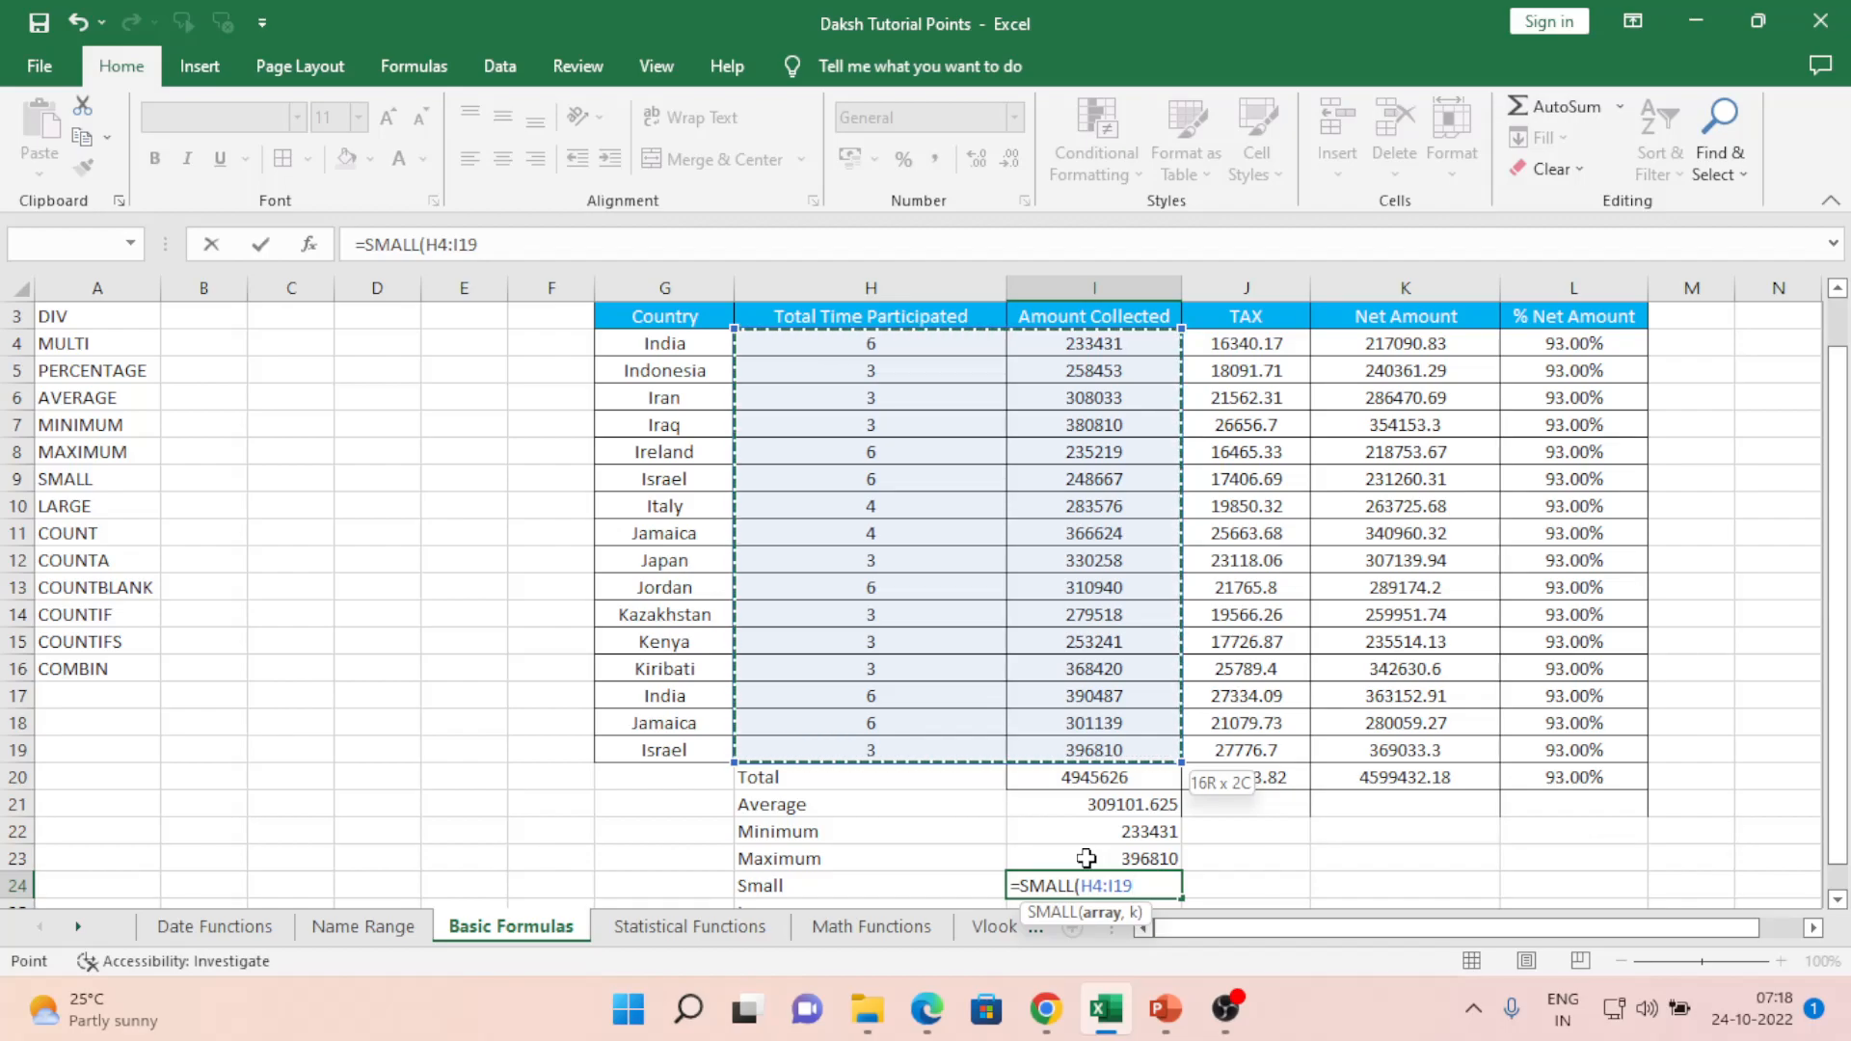
key(shift+Right)
key(shift+Right)
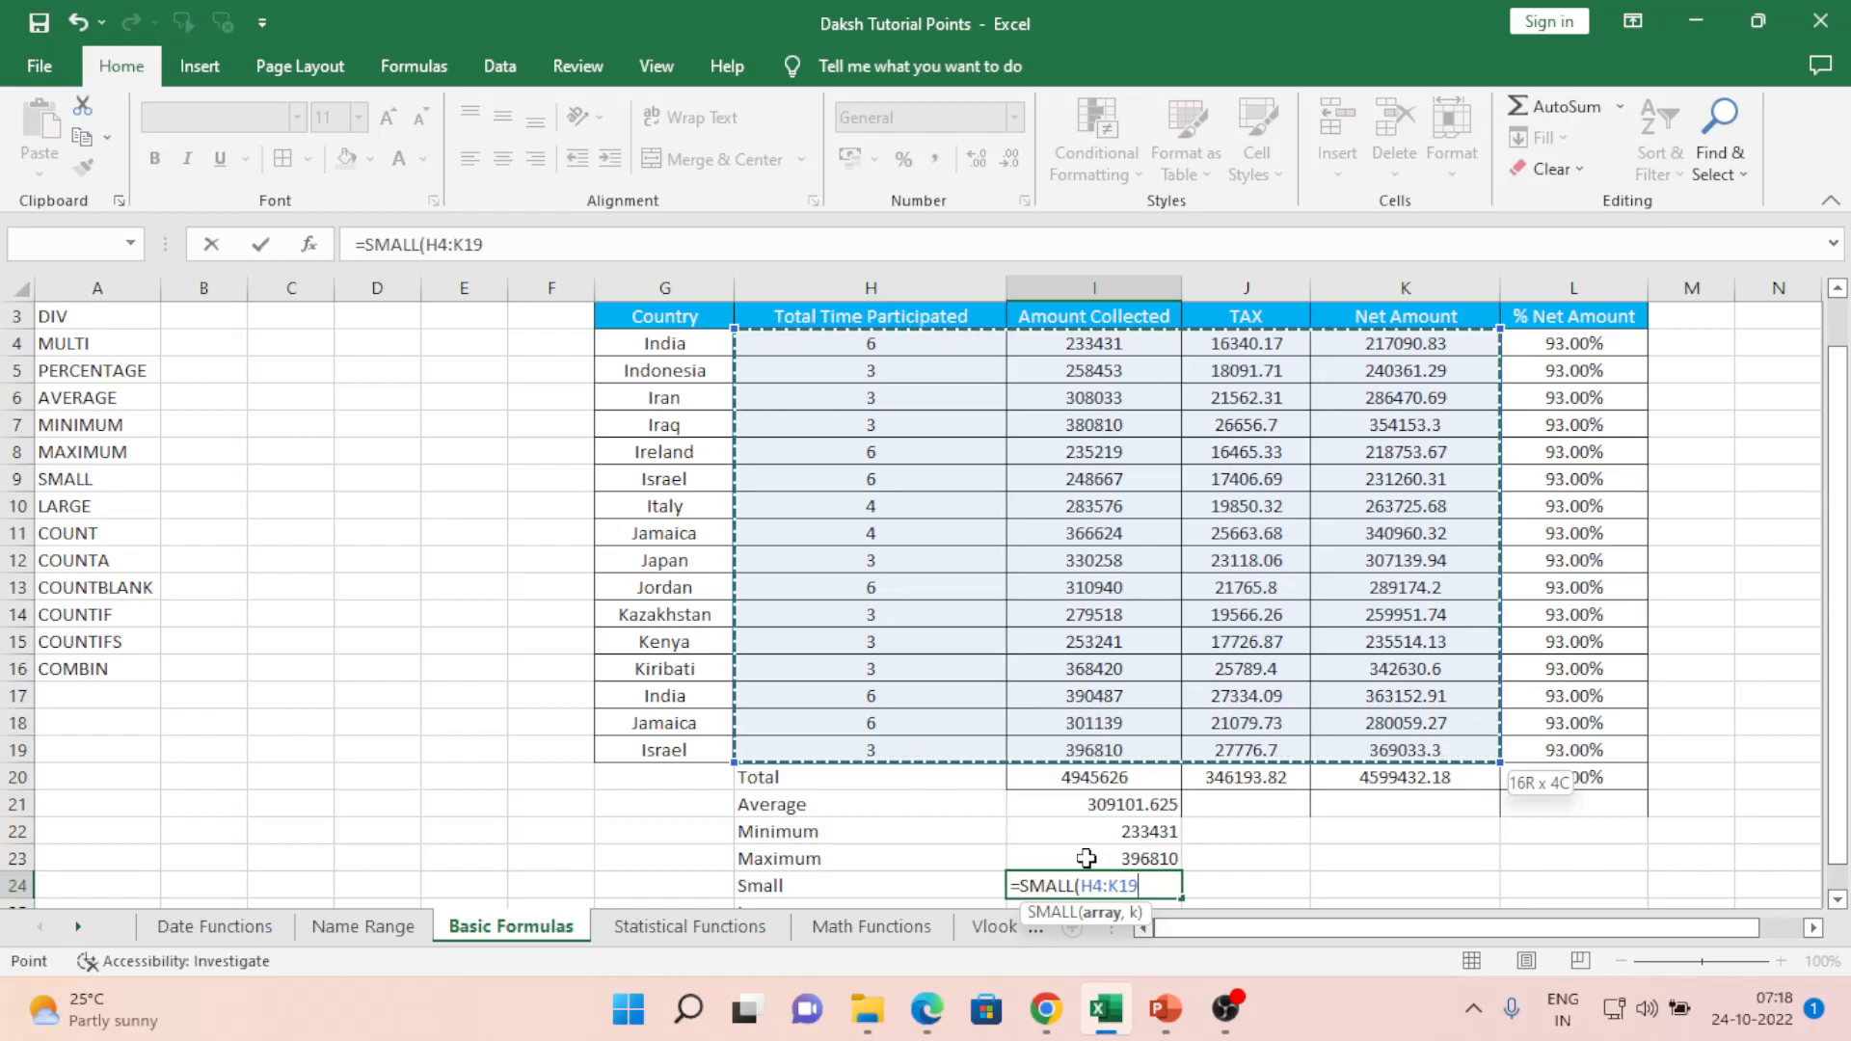
text(,)
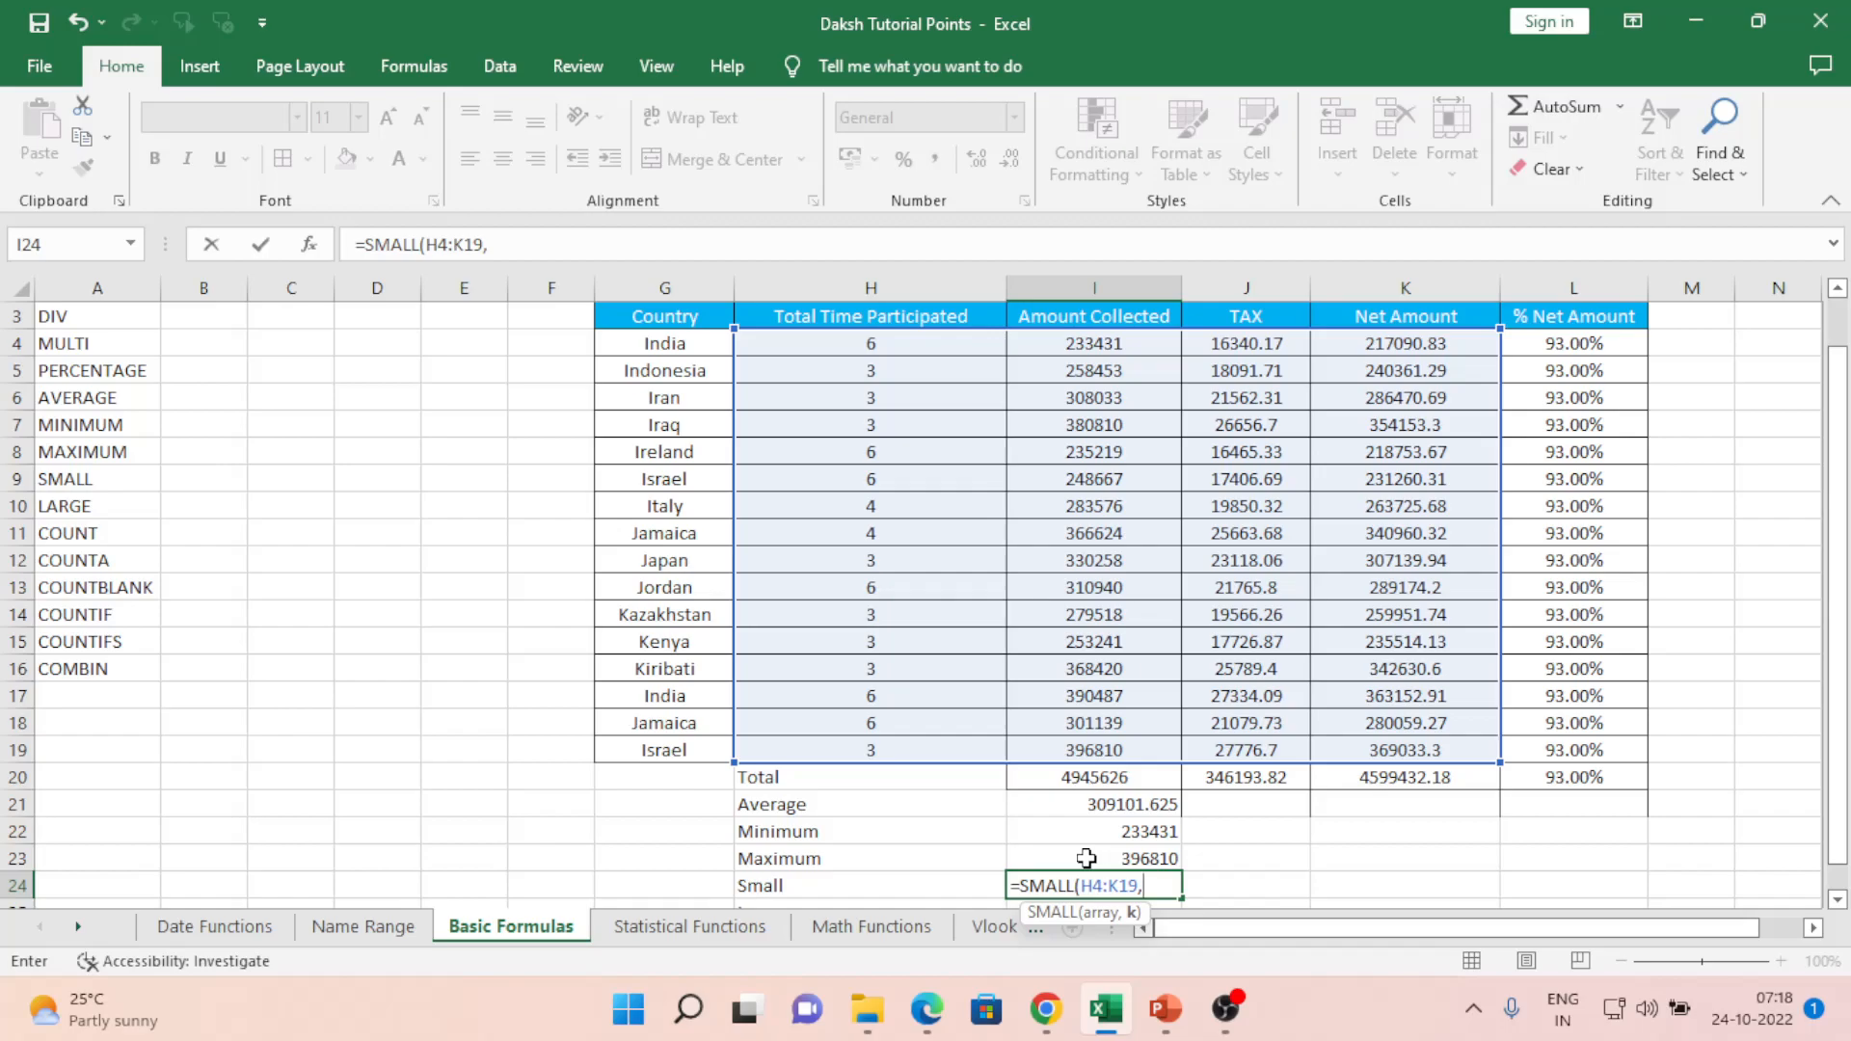
text(1)
key(Return)
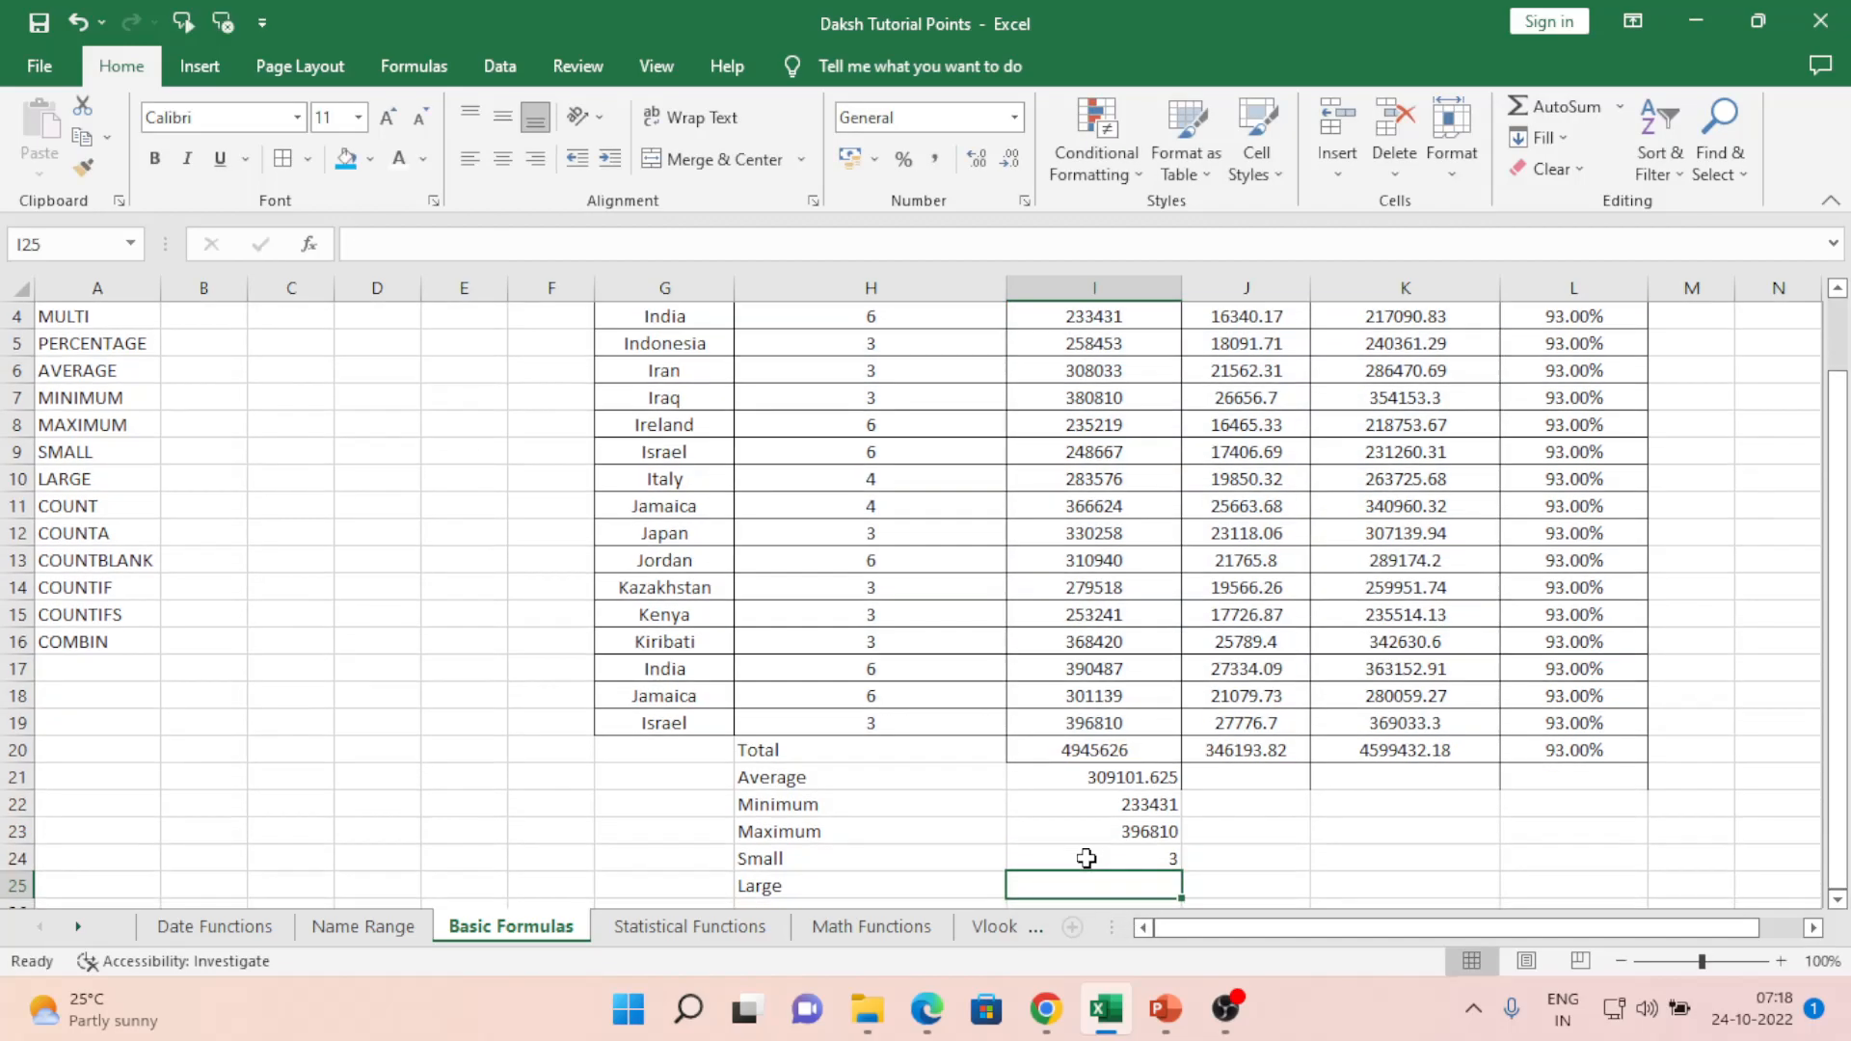
- Change I24's k argument so it reads =SMALL(H4:K19,2), which still returns 3
click(1086, 858)
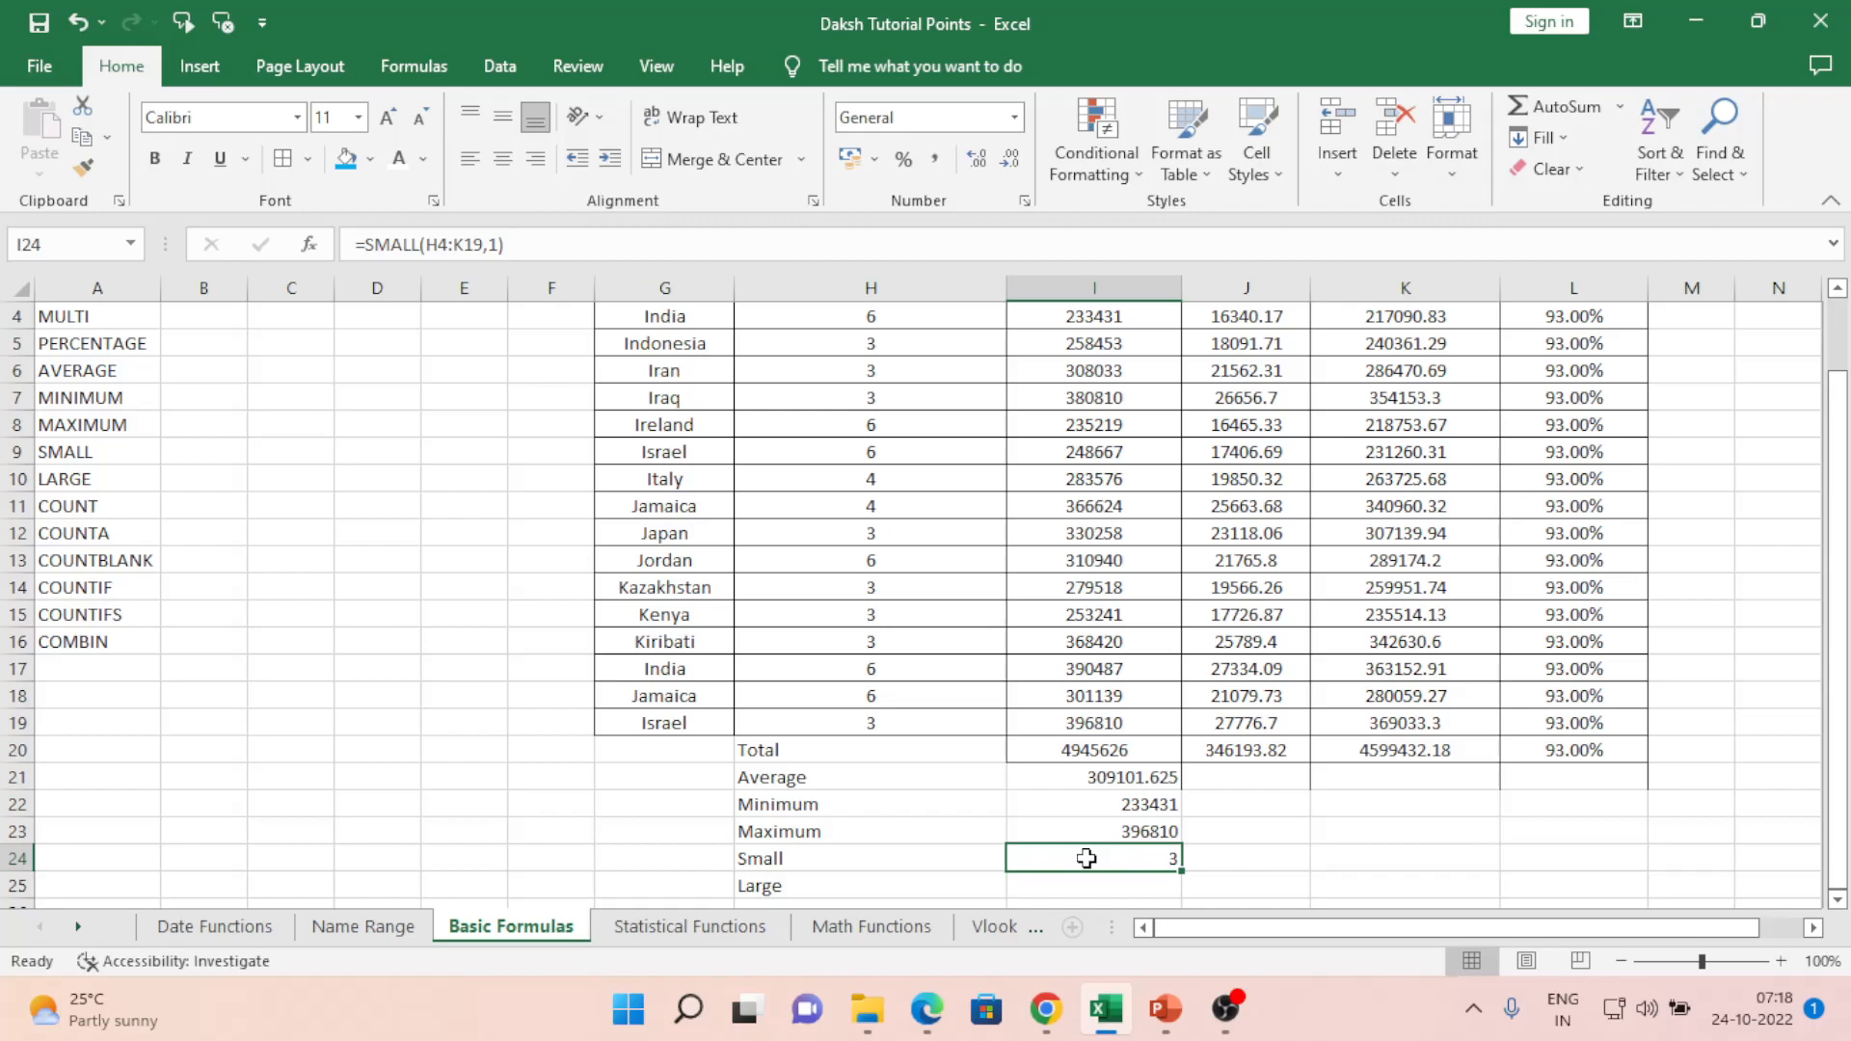
double_click(1086, 858)
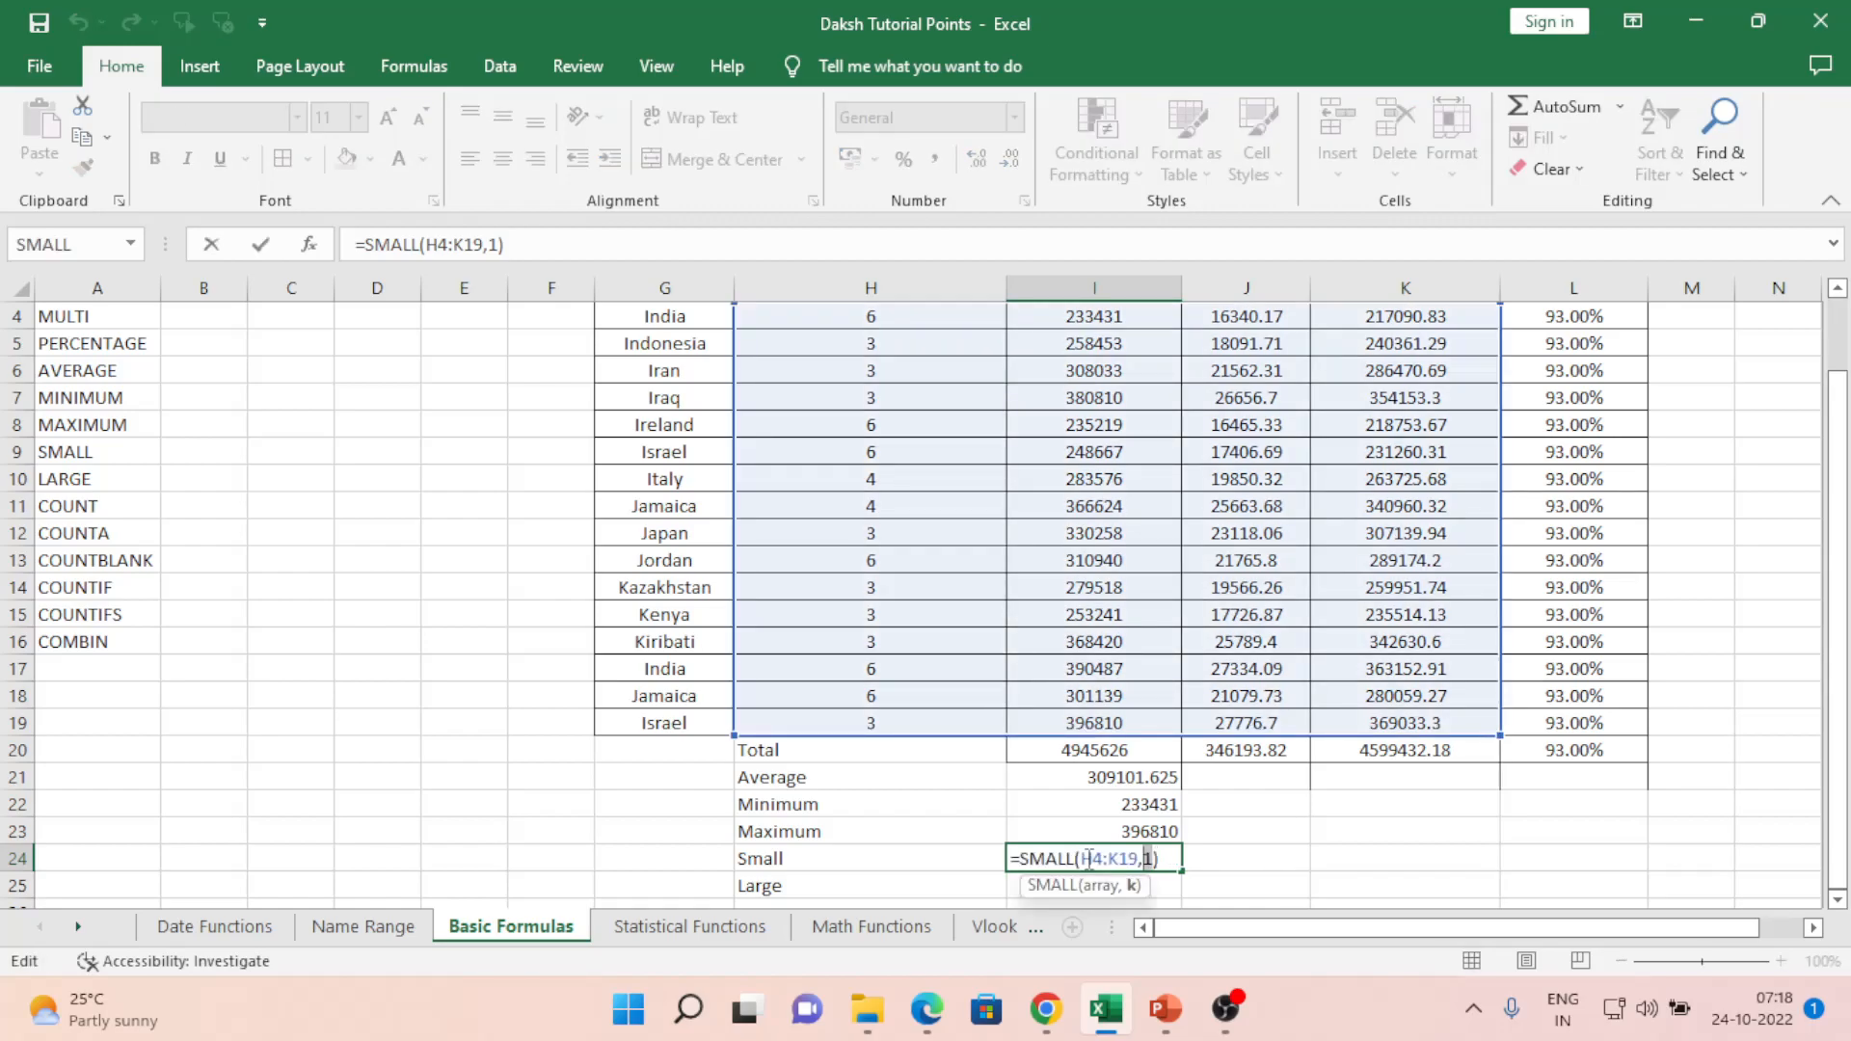
text(2)
key(ctrl+Return)
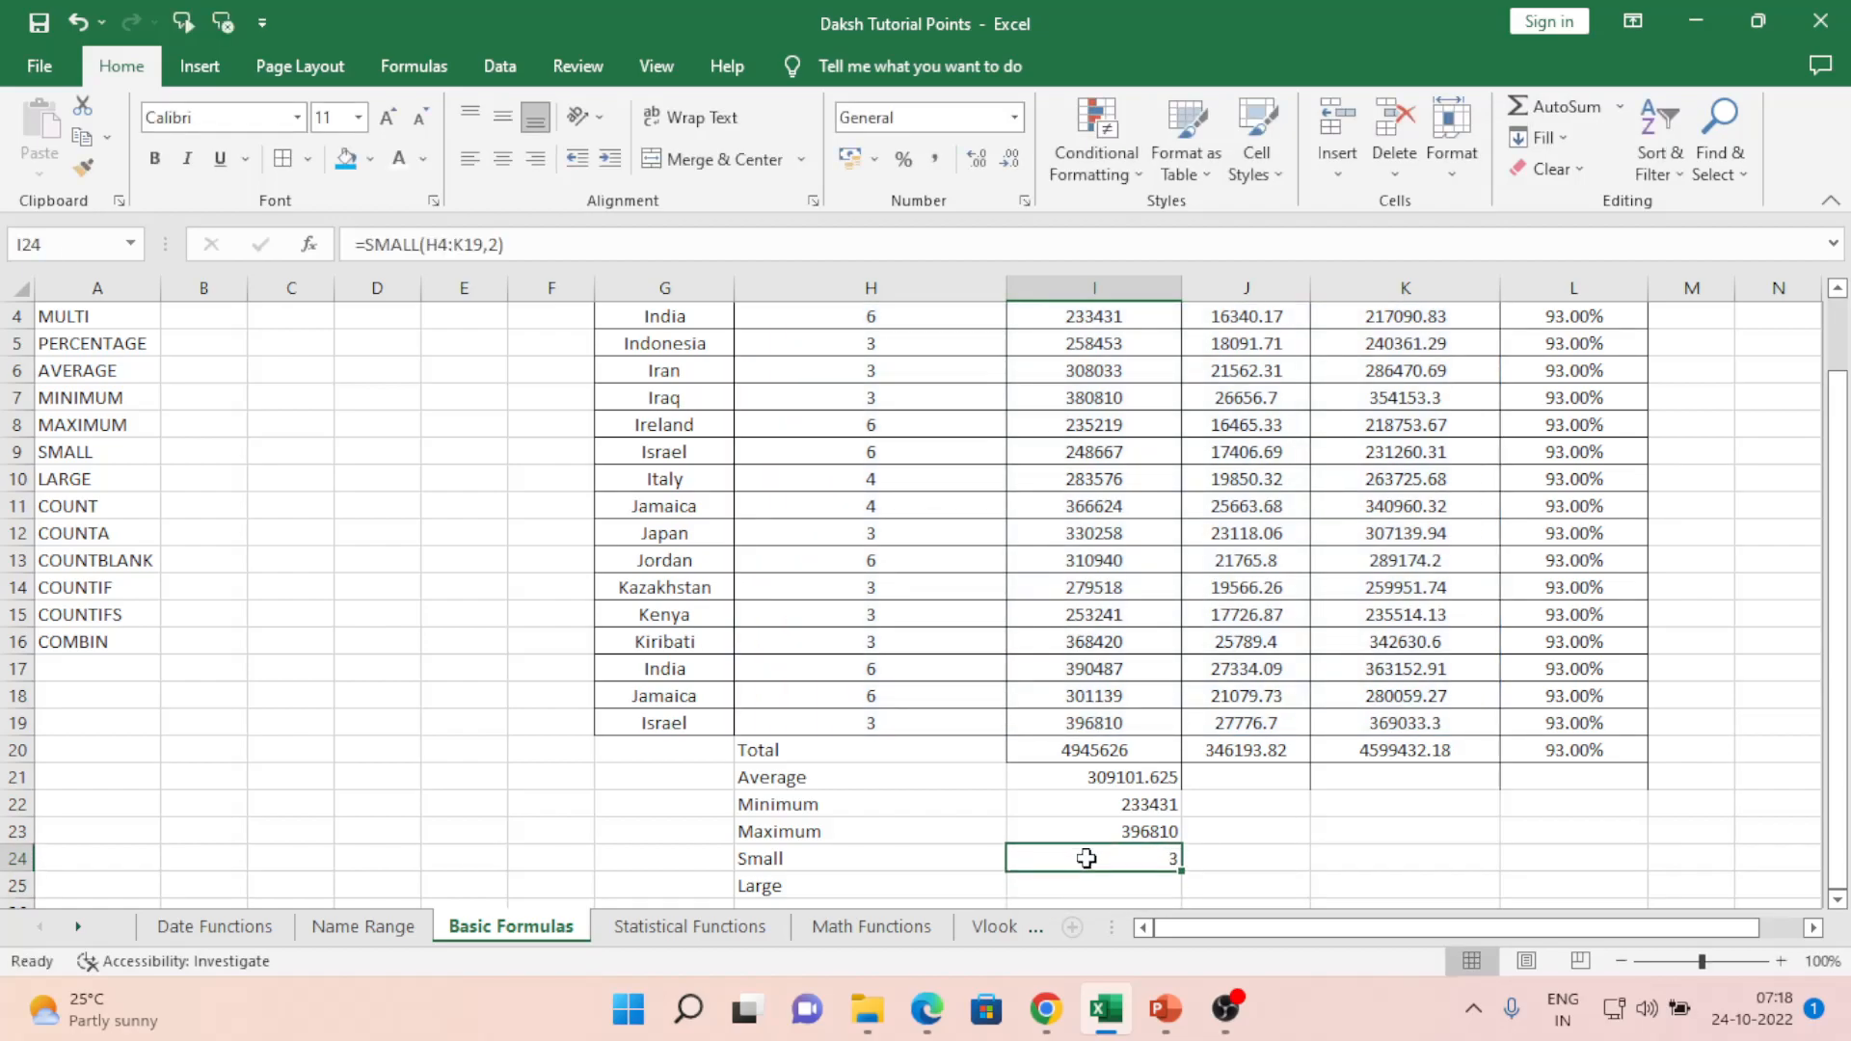
key(F2)
key(Left)
key(shift+Left)
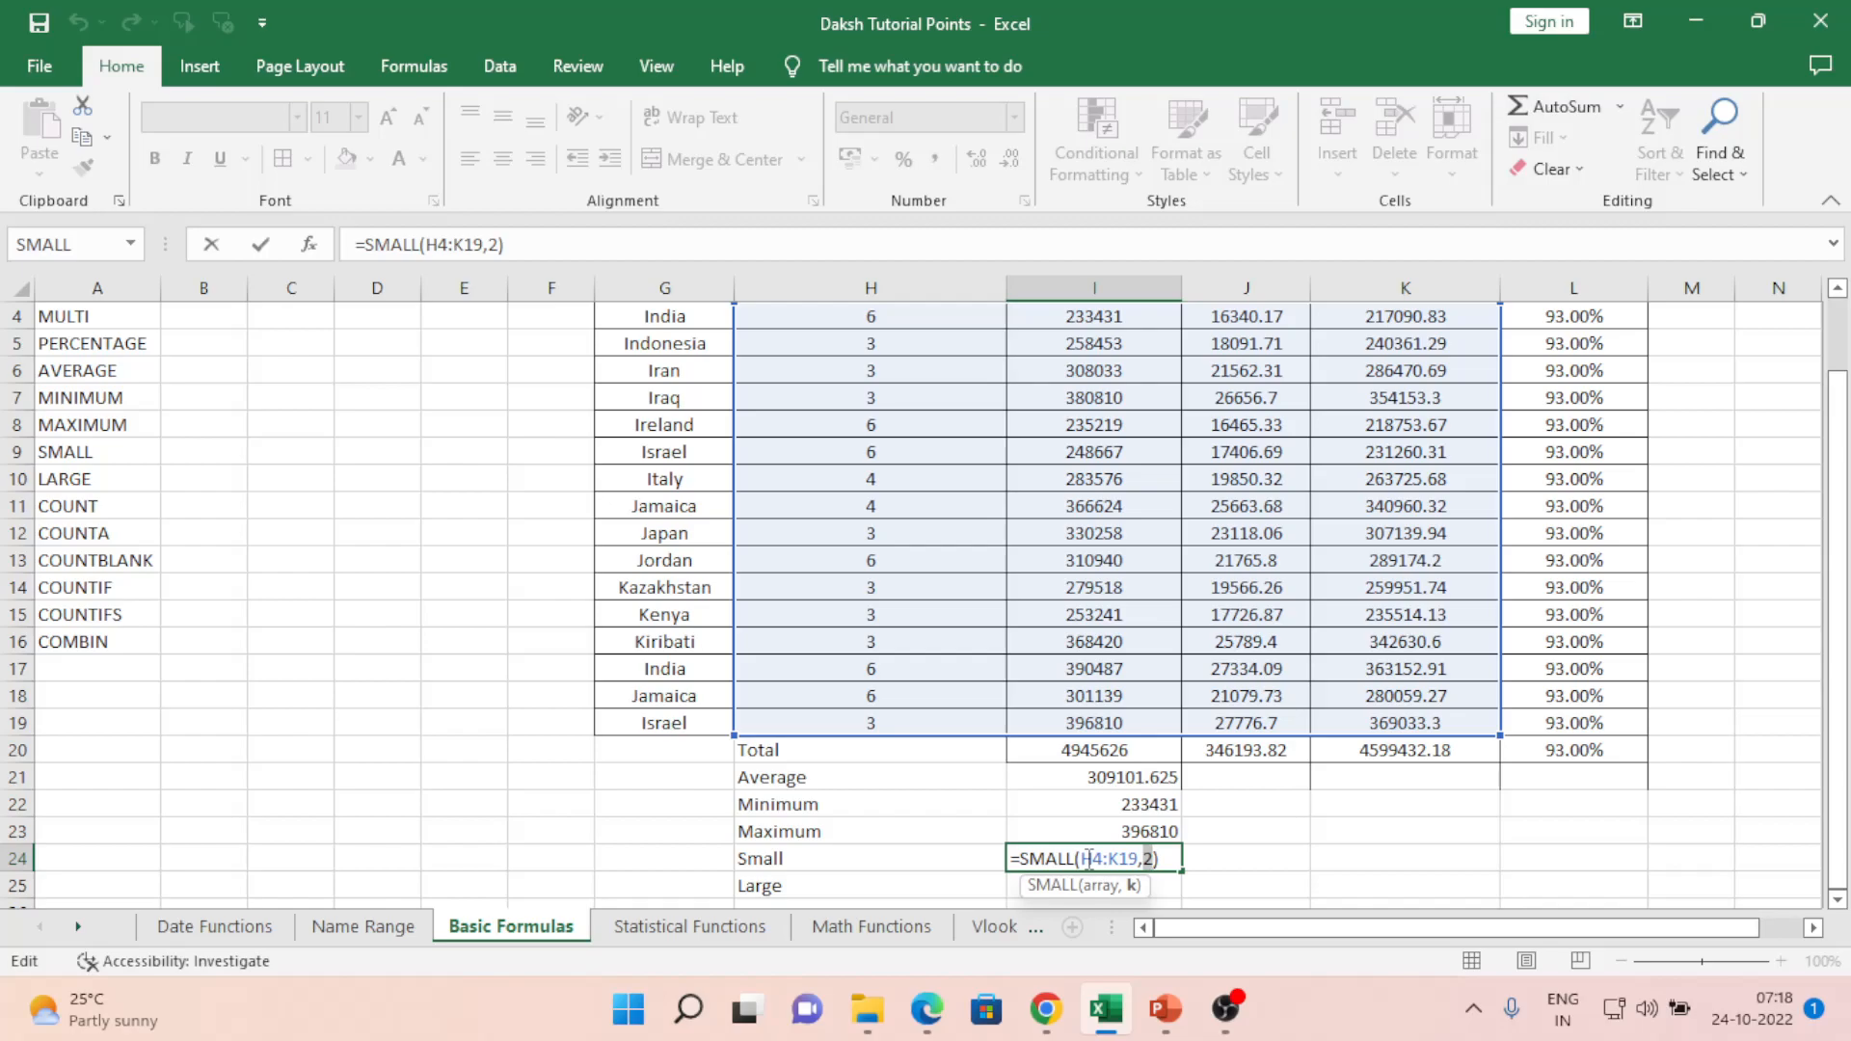
text(2)
key(ctrl+Return)
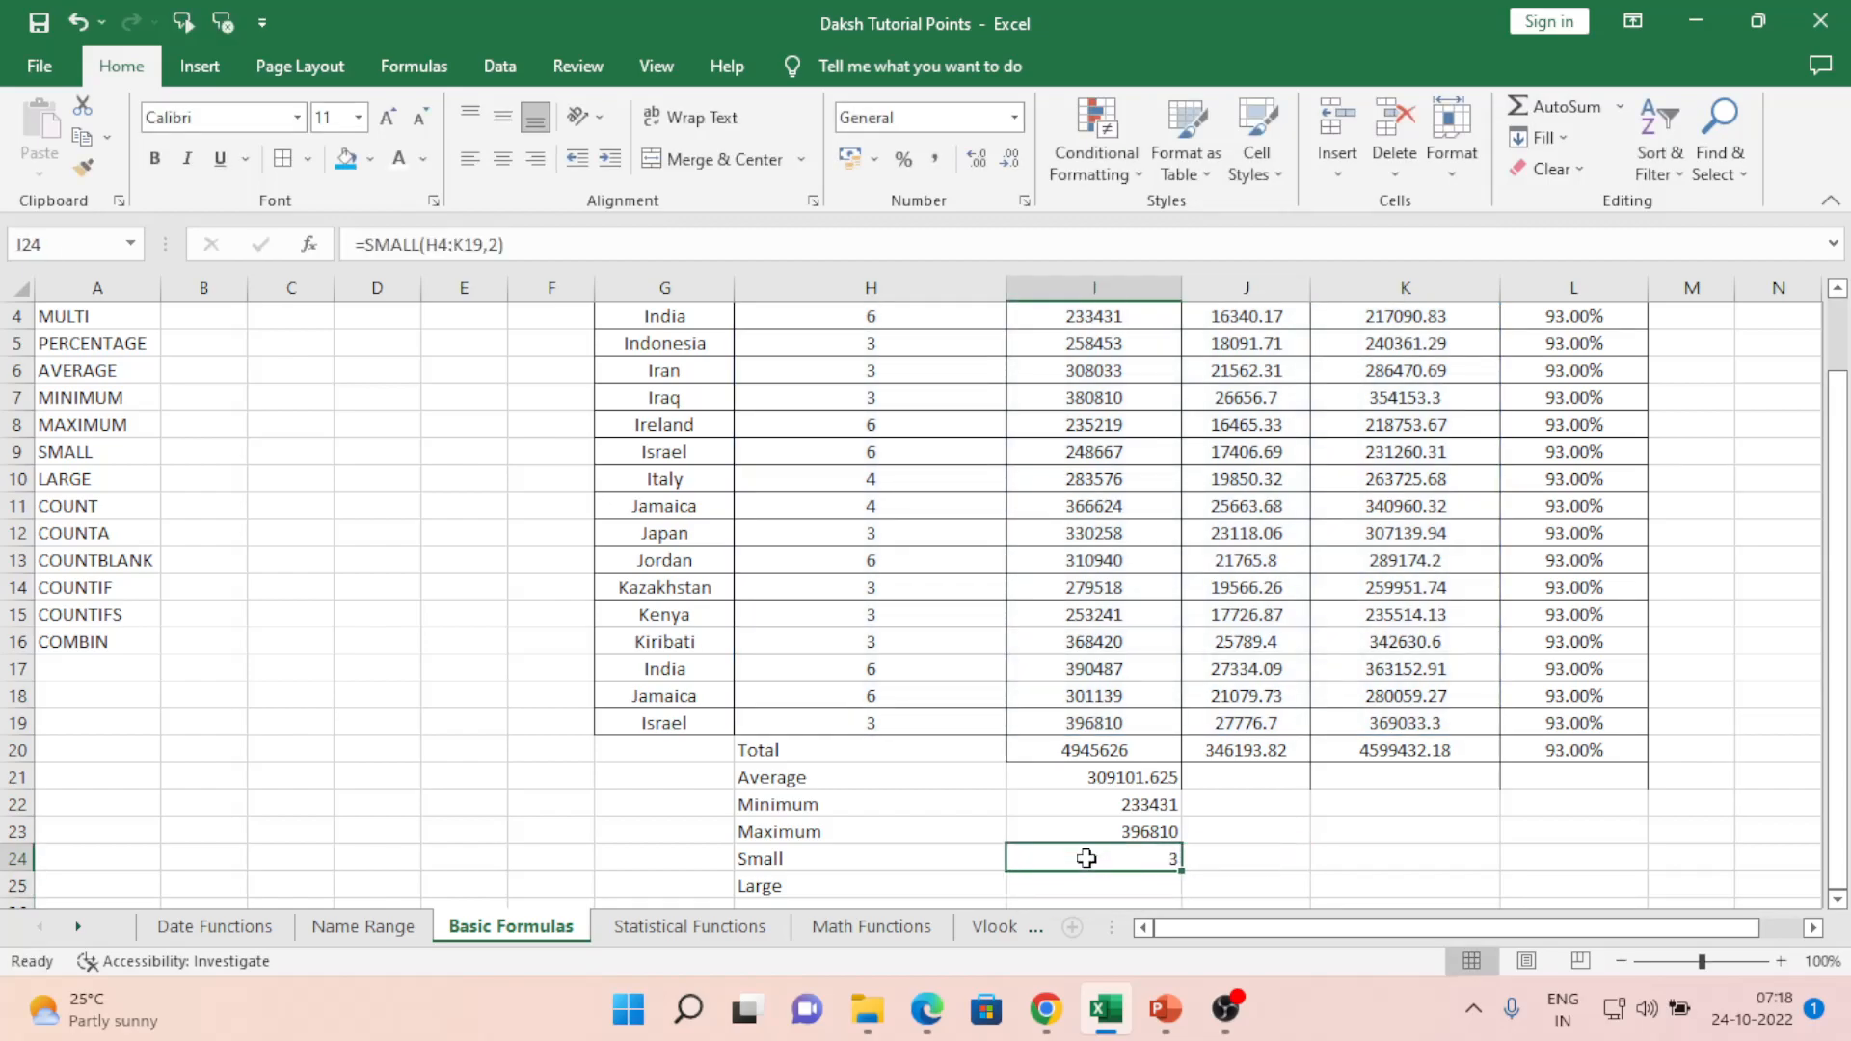
key(Up)
key(Up)
key(Up)
key(Up)
key(Up)
key(Up)
key(Up)
key(Up)
key(Up)
key(Up)
key(Up)
key(Up)
key(Up)
key(Up)
key(Up)
key(Up)
key(Up)
key(Up)
key(Up)
key(Up)
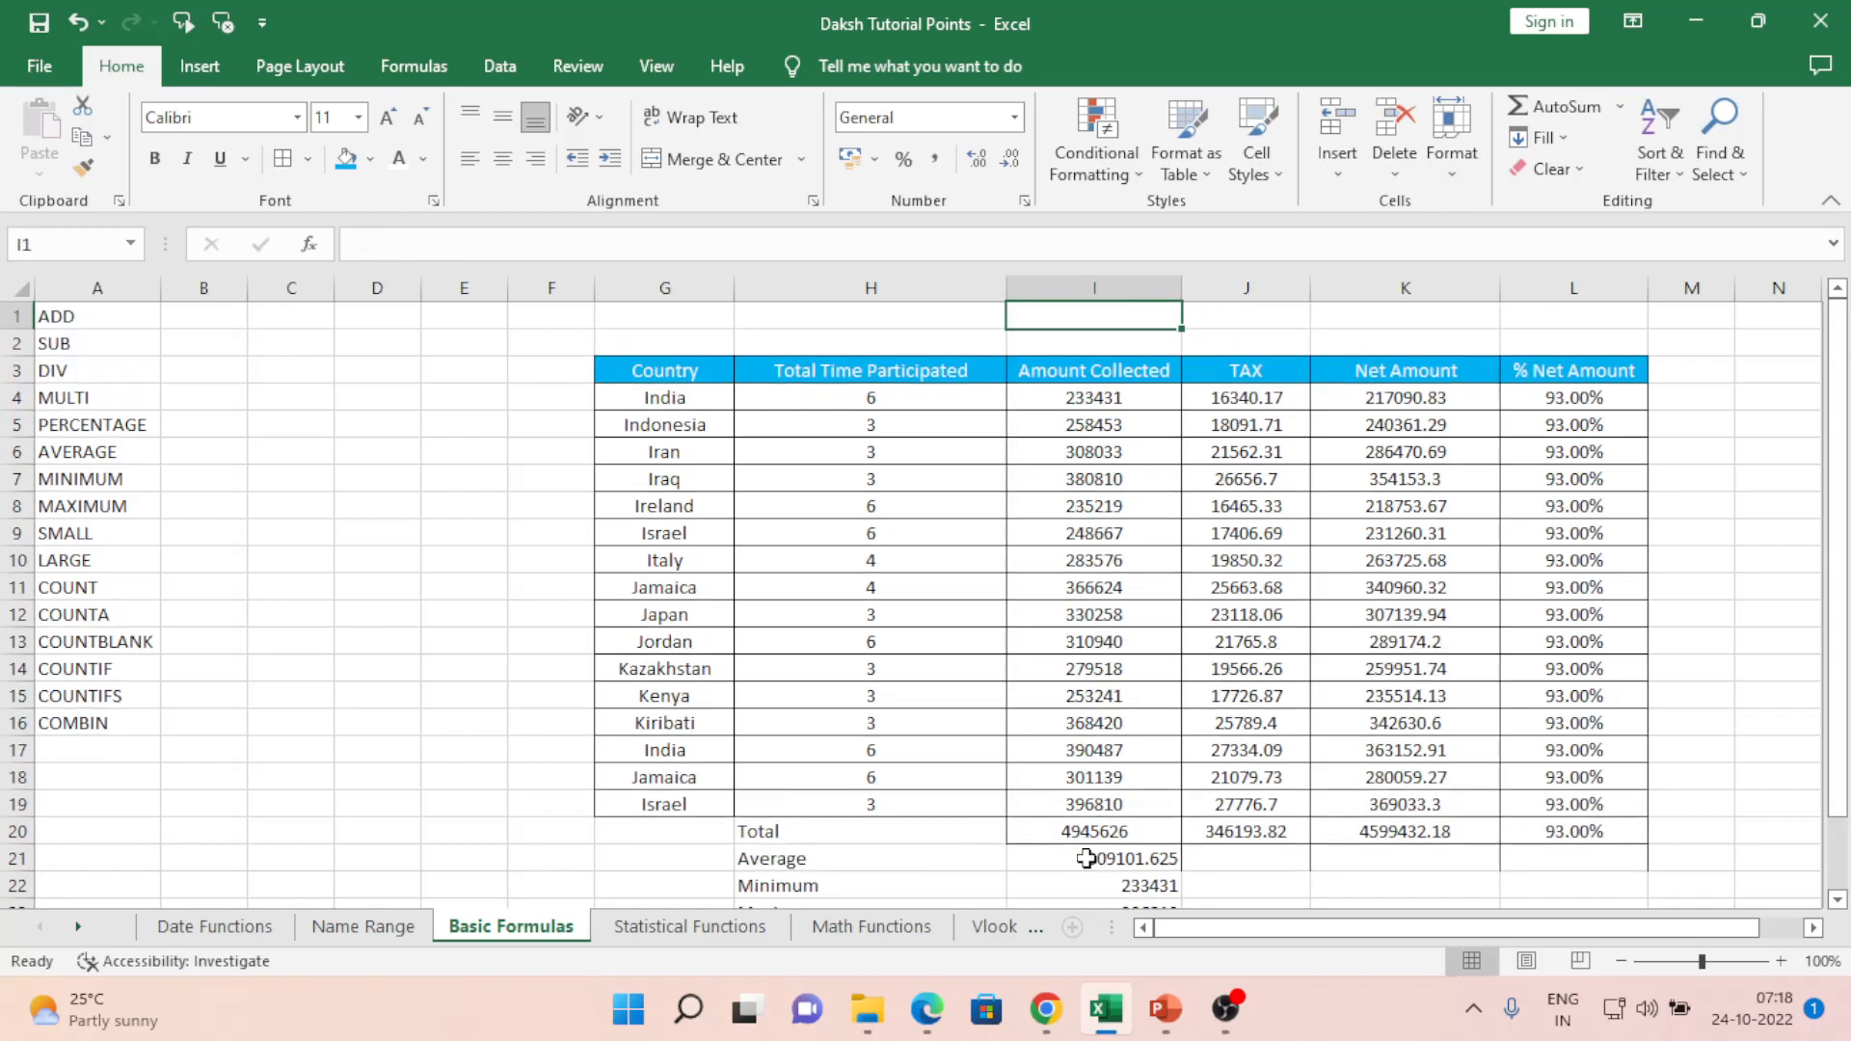
key(Down)
key(Down)
key(Down)
key(Down)
key(Down)
key(Down)
key(Down)
key(Down)
key(Down)
key(Down)
key(Down)
key(Down)
key(Down)
key(Down)
key(Down)
key(Down)
key(Down)
key(Down)
key(Down)
key(Down)
- Drop a retyped =sma entry and enter SMALL(H4:K19,2) in I24 as an array formula
key(F2)
text(=sma)
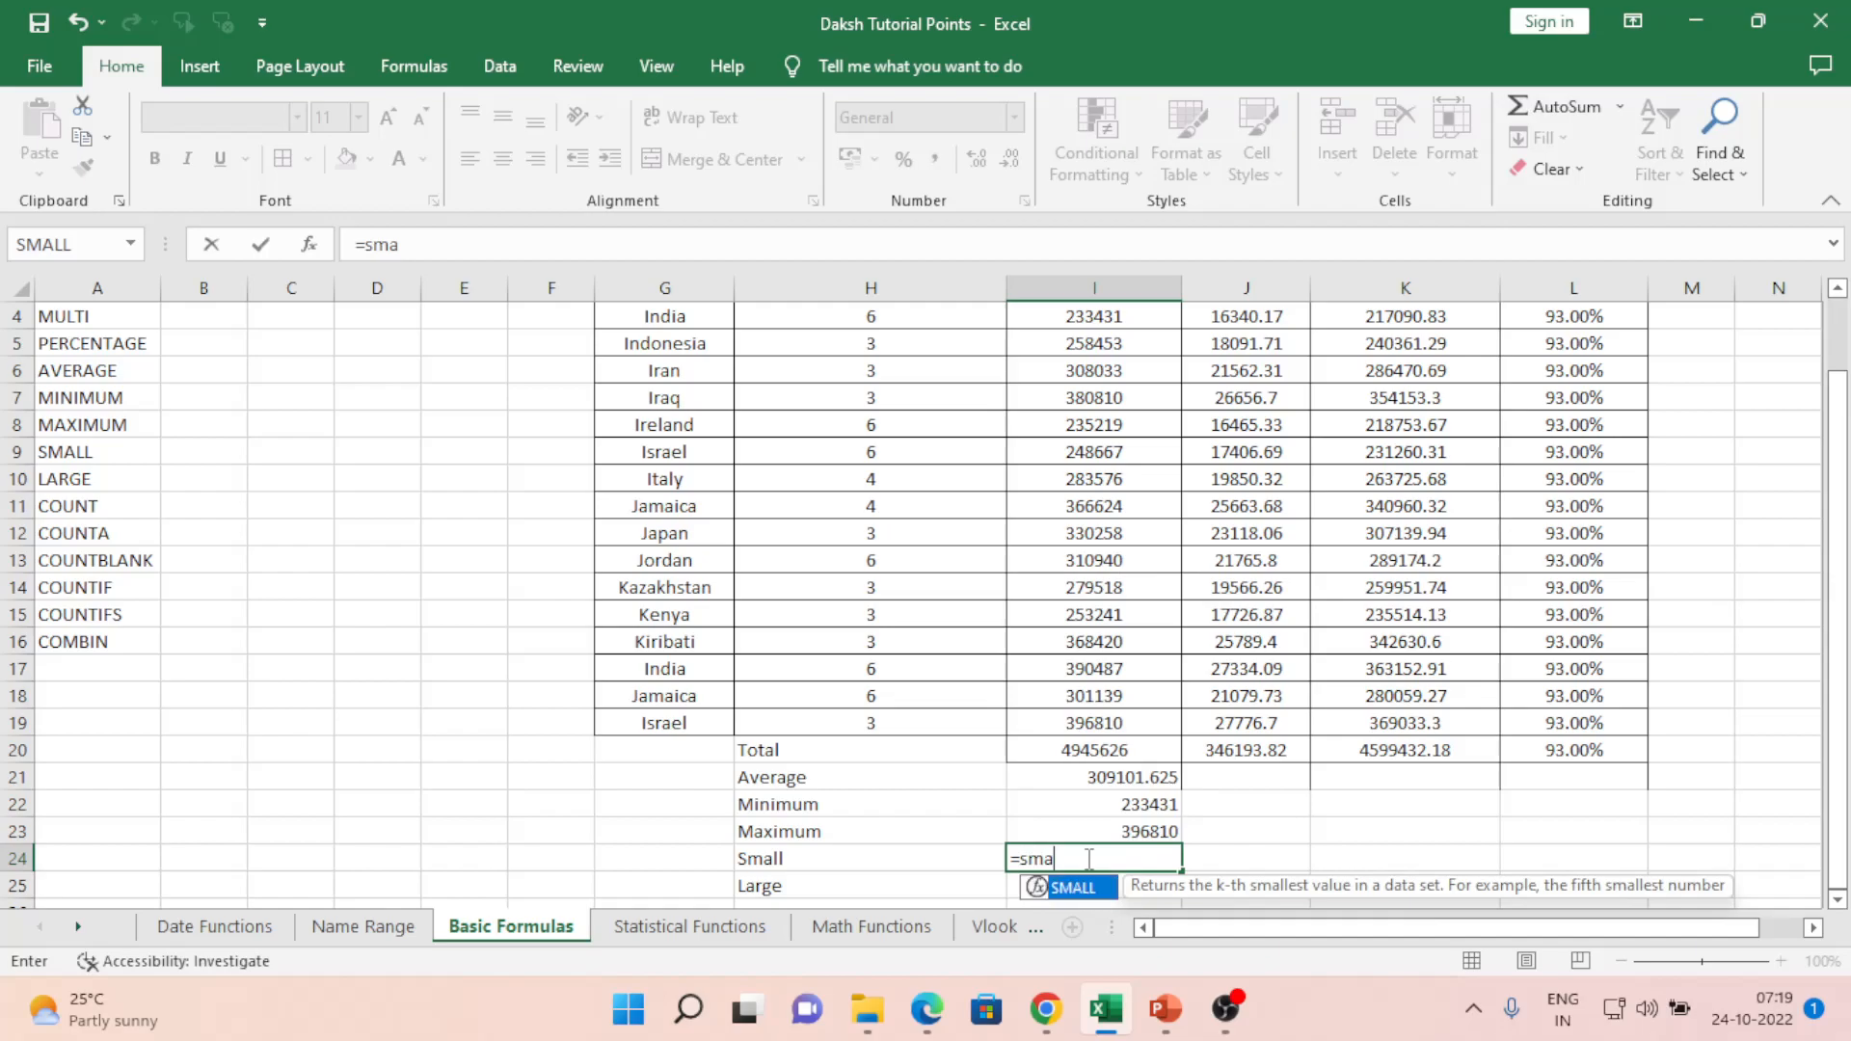
key(Escape)
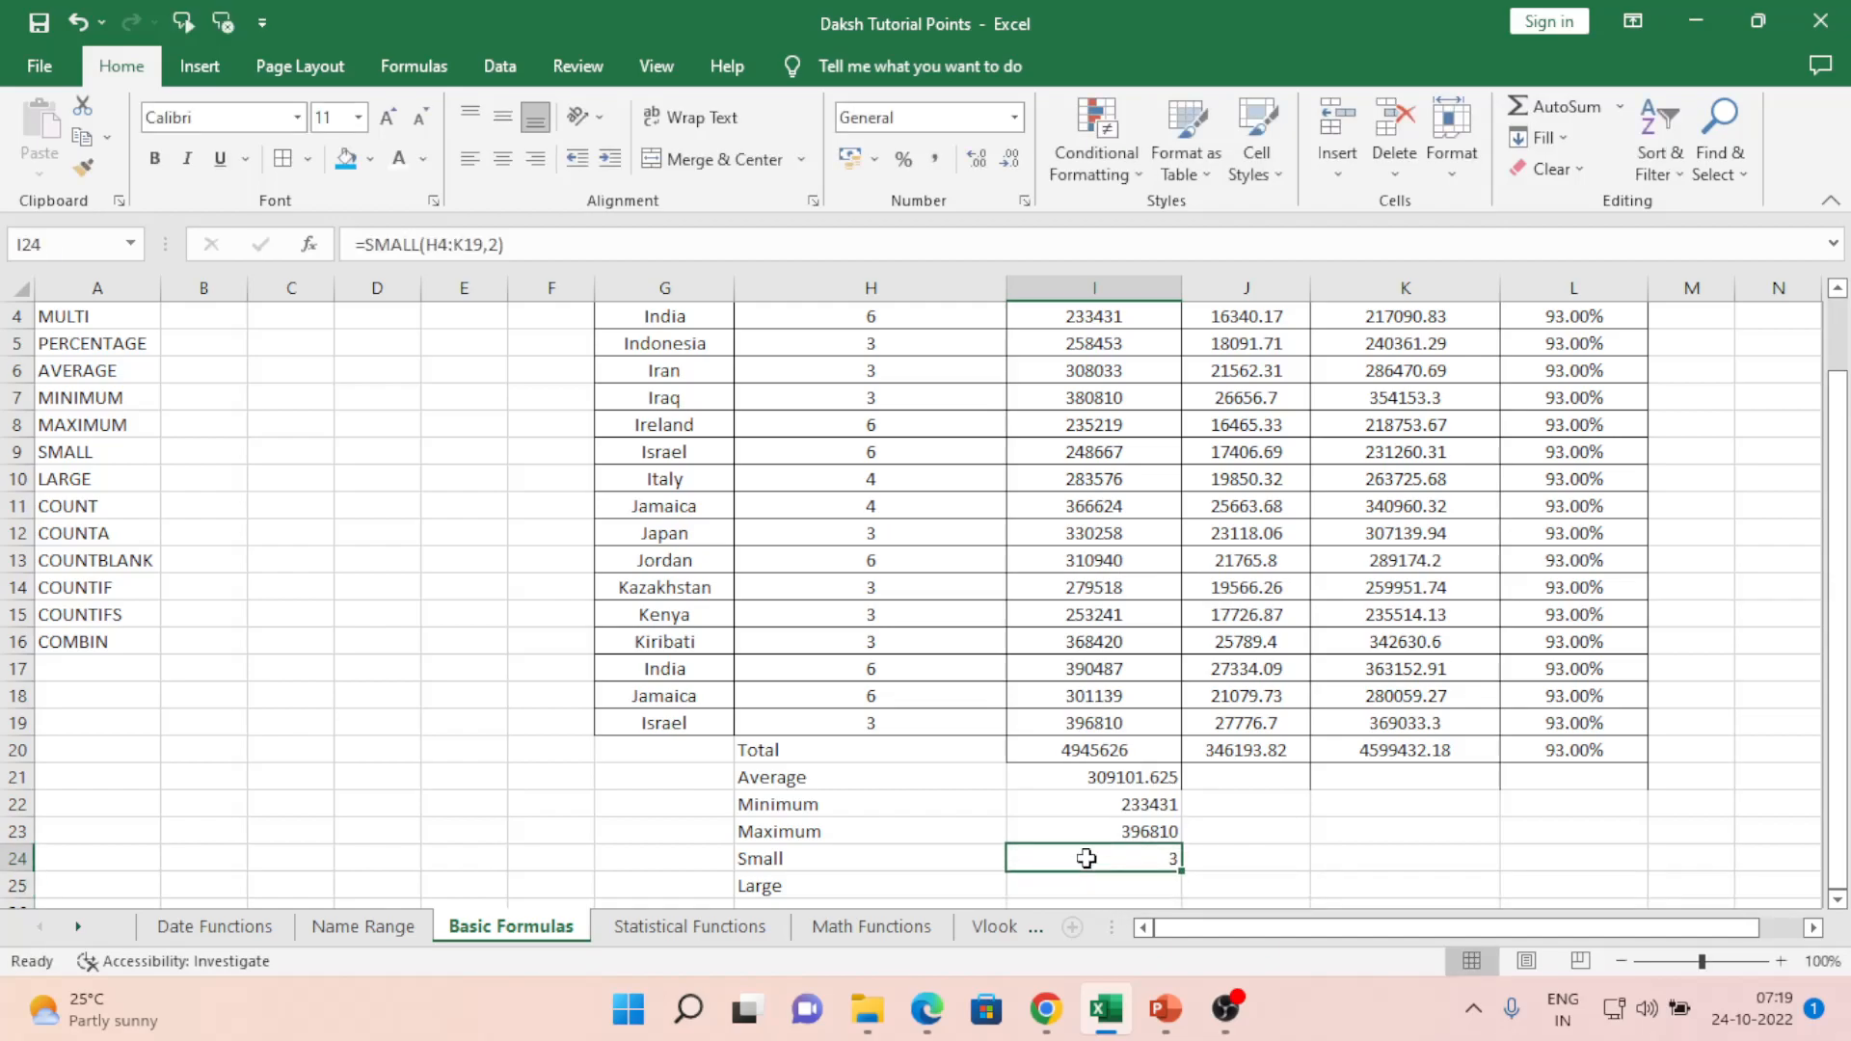
double_click(1087, 858)
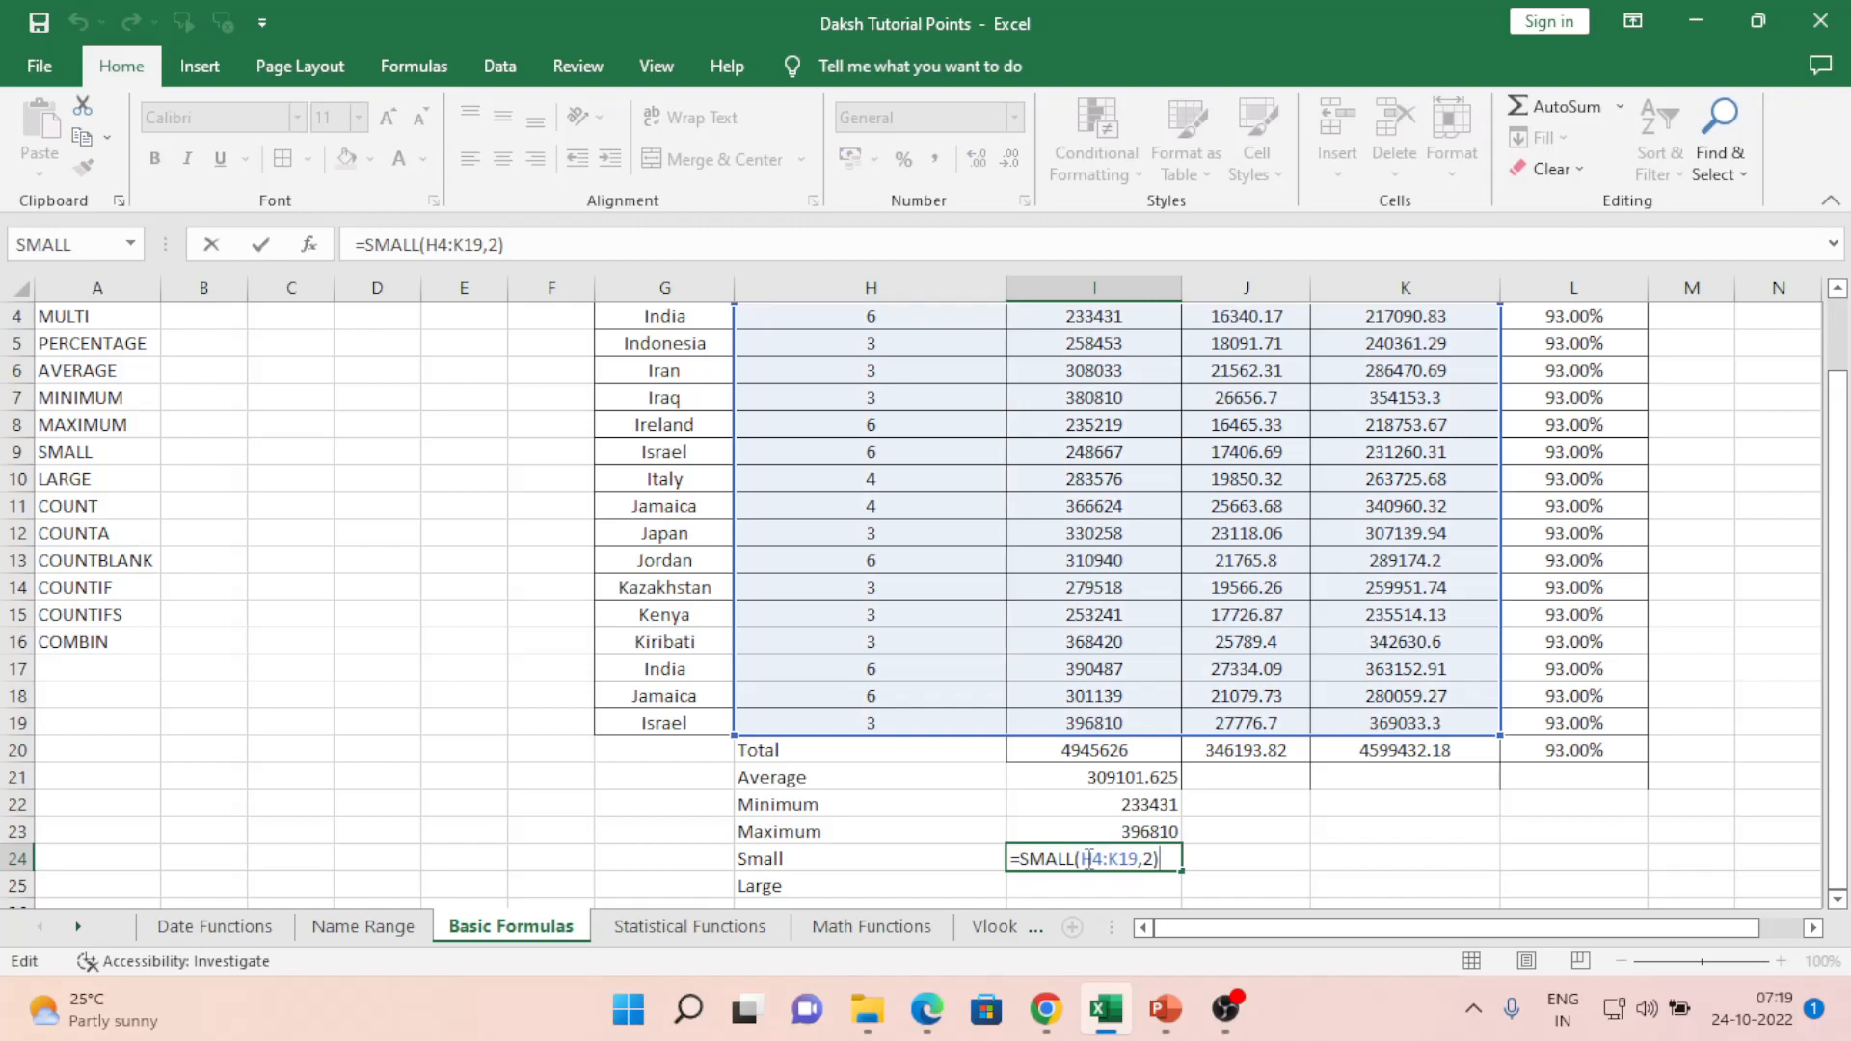
key(ctrl+shift+Return)
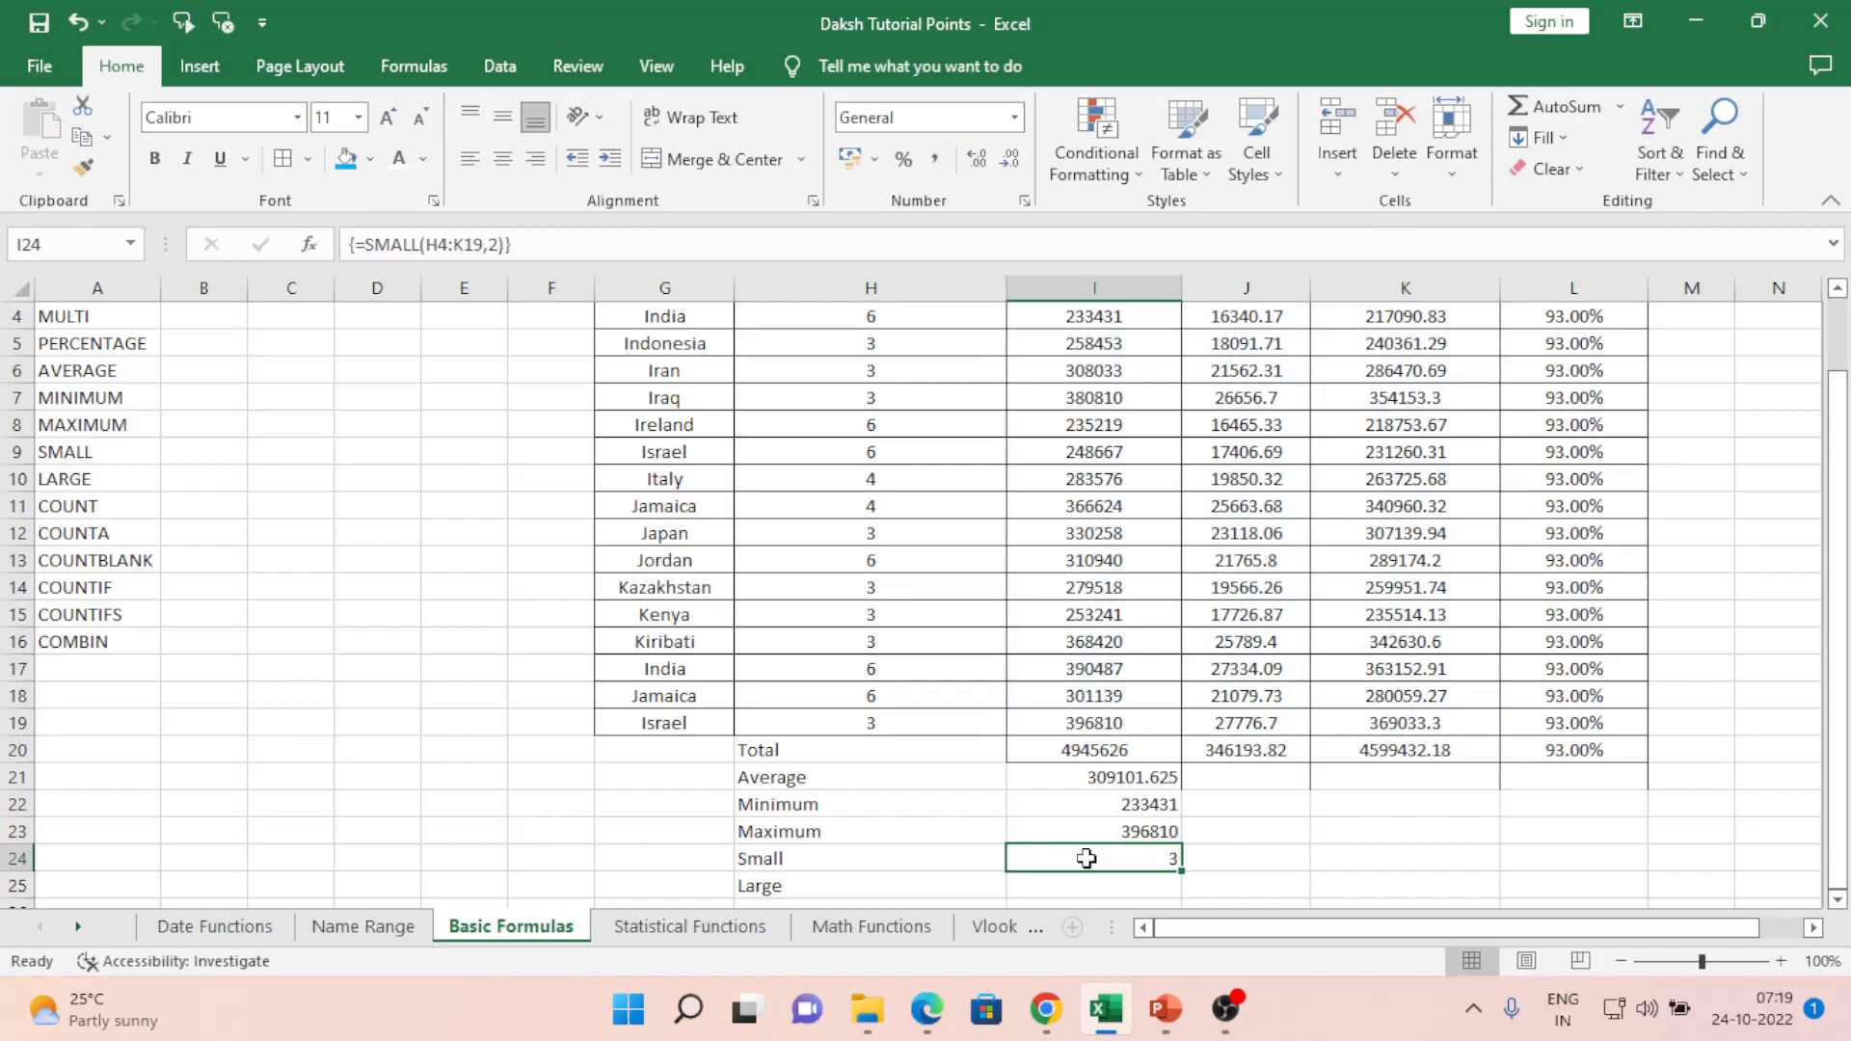
key(Up)
key(Down)
- Re-commit the SMALL formula in I24 as the array {=SMALL(H4:K19,2)}, returning 3
double_click(1087, 858)
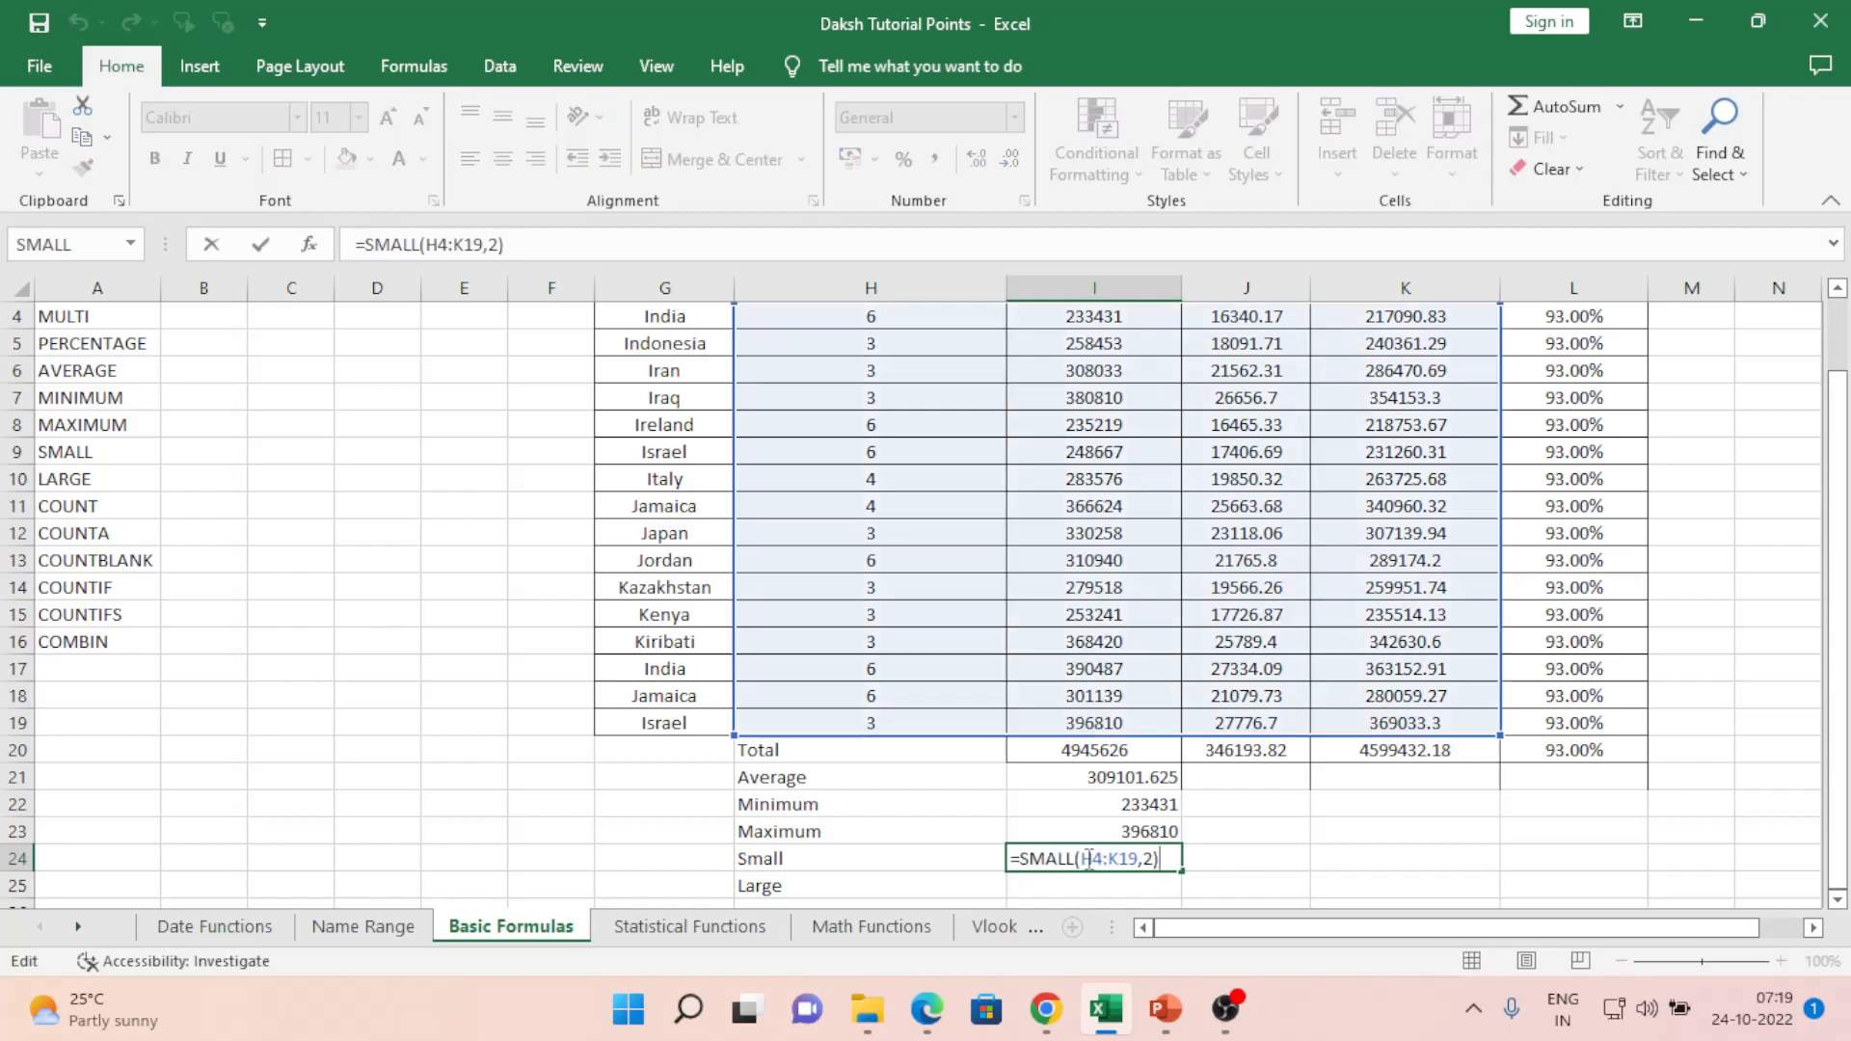
key(Right)
key(Right)
key(Right)
key(Right)
key(Right)
key(Right)
key(Right)
key(Right)
key(Right)
key(Right)
key(Right)
key(Right)
key(Right)
key(Right)
key(ctrl+shift+Return)
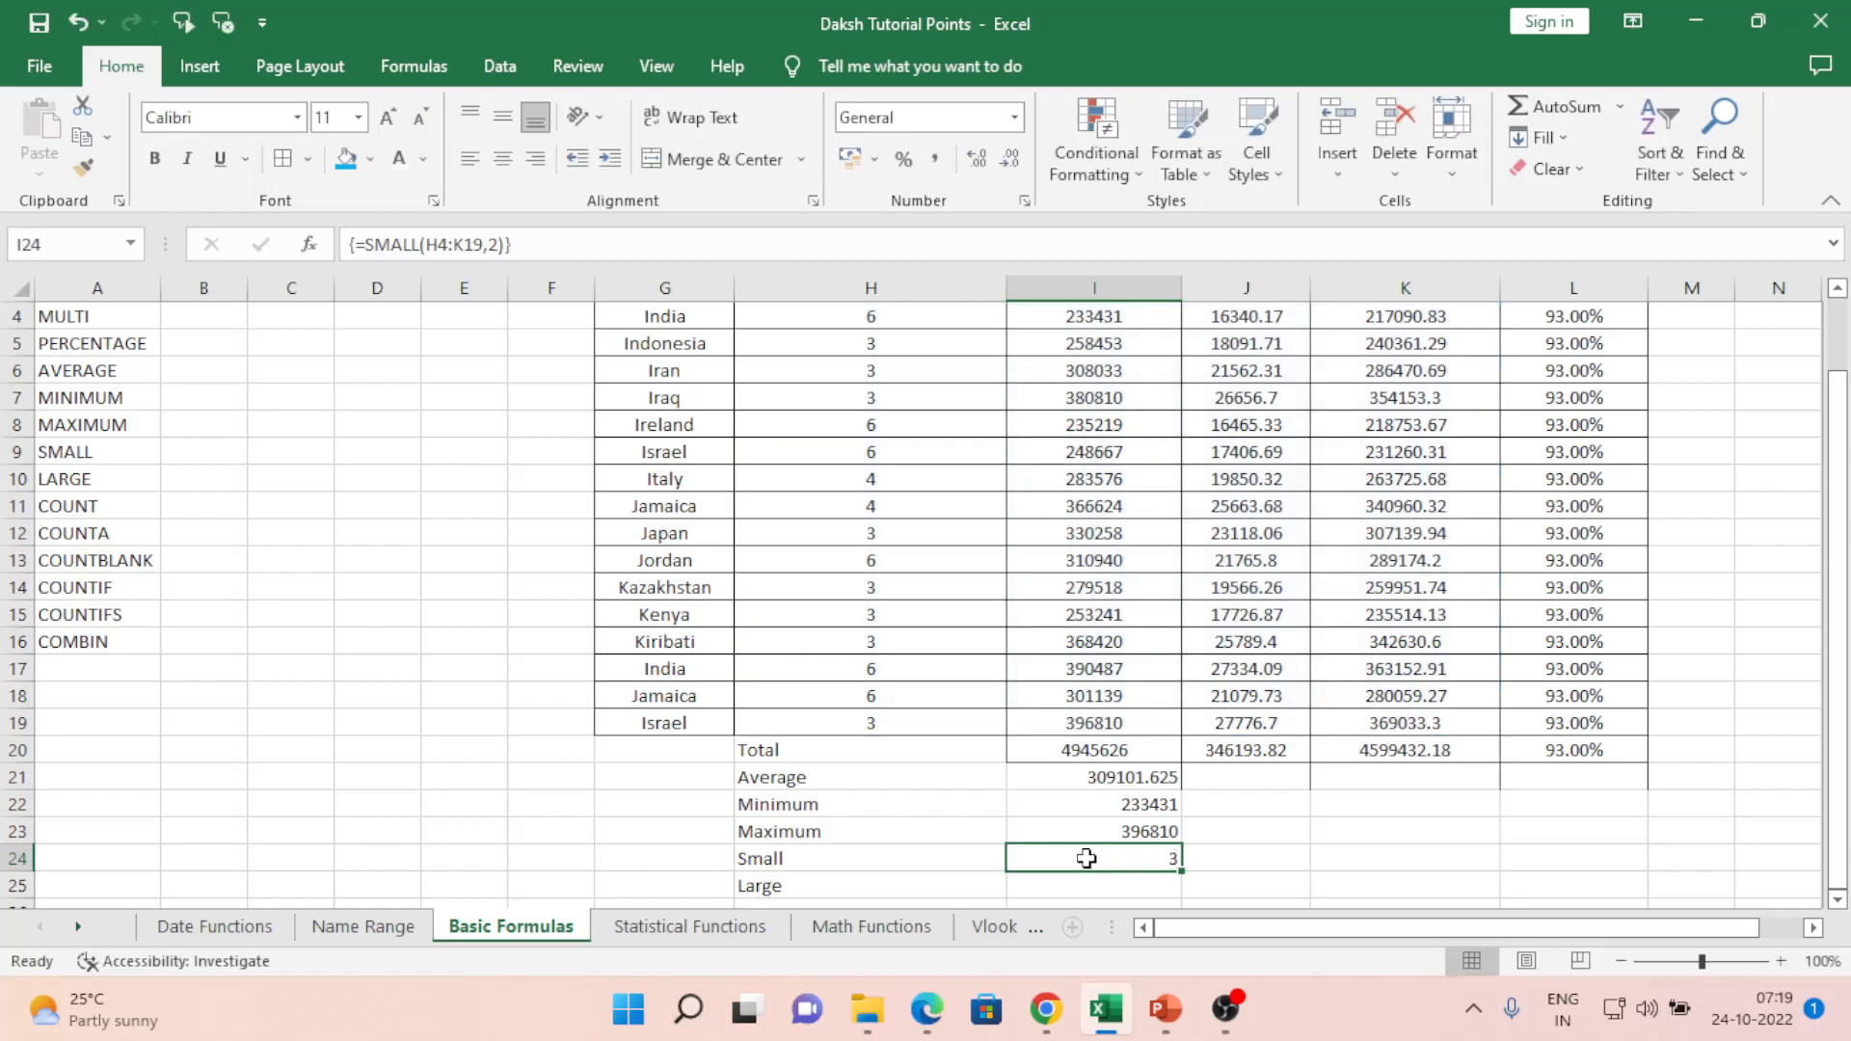
double_click(1087, 858)
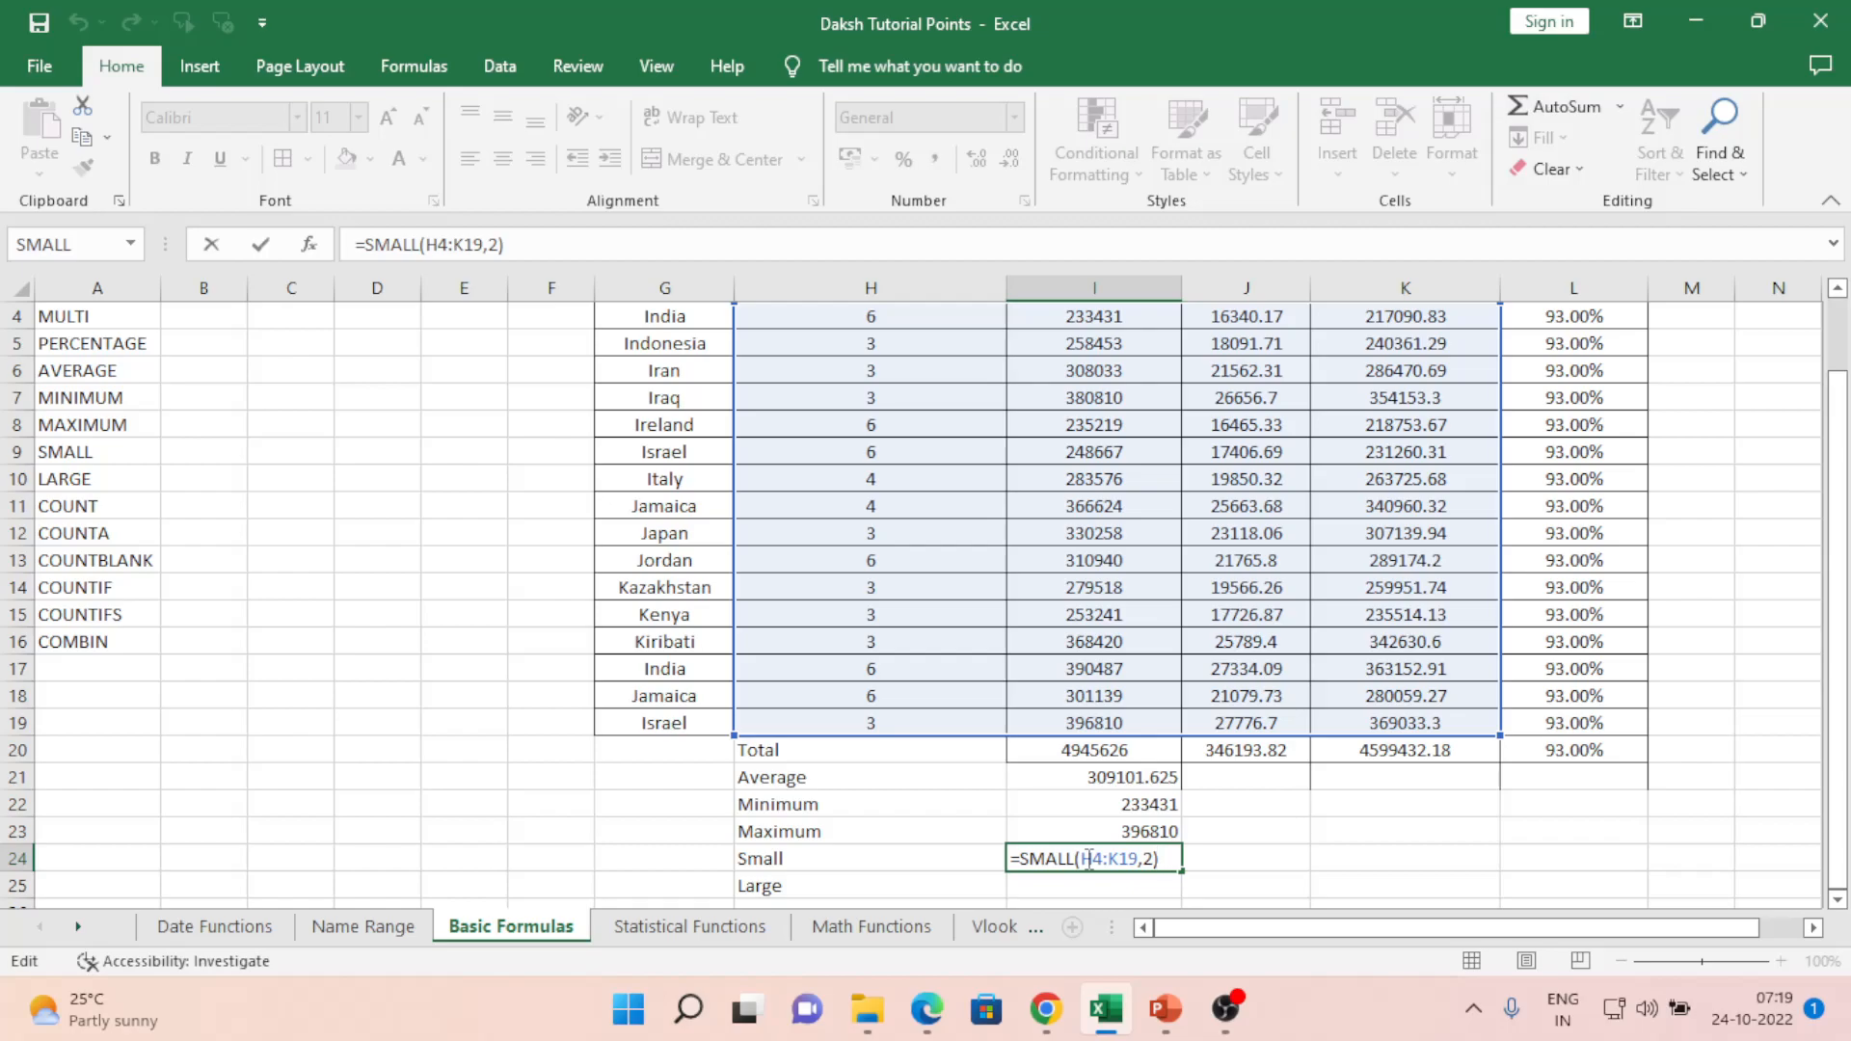
key(ctrl+Return)
- Begin rewriting I24 with a fresh =sma formula
key(Down)
key(Up)
key(F2)
text(=sma)
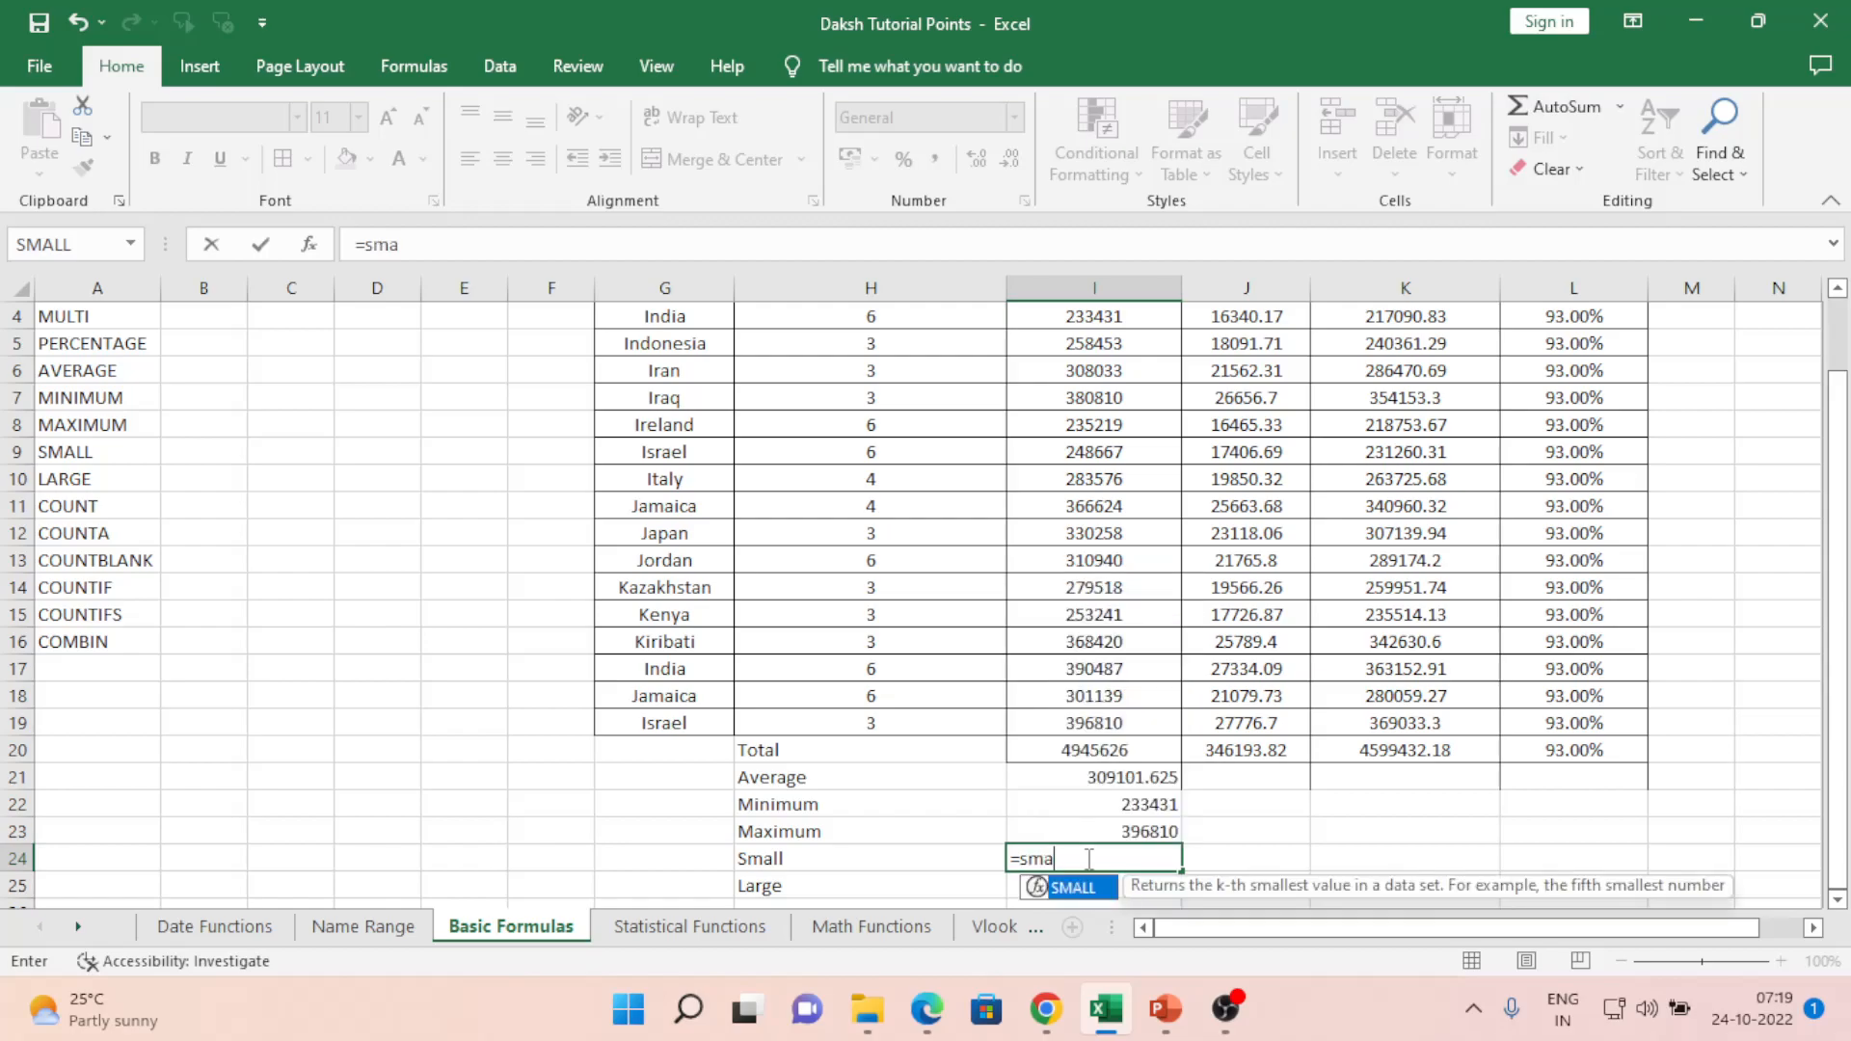
- Complete I24's formula as =SMALL(H4:J19,3), which returns 3
key(Up)
key(Up)
key(Up)
key(Up)
key(Up)
key(Up)
key(Up)
key(Up)
key(Up)
key(Up)
key(Up)
key(Up)
key(Up)
key(Up)
key(Up)
key(Up)
key(Up)
key(Up)
key(Up)
key(Up)
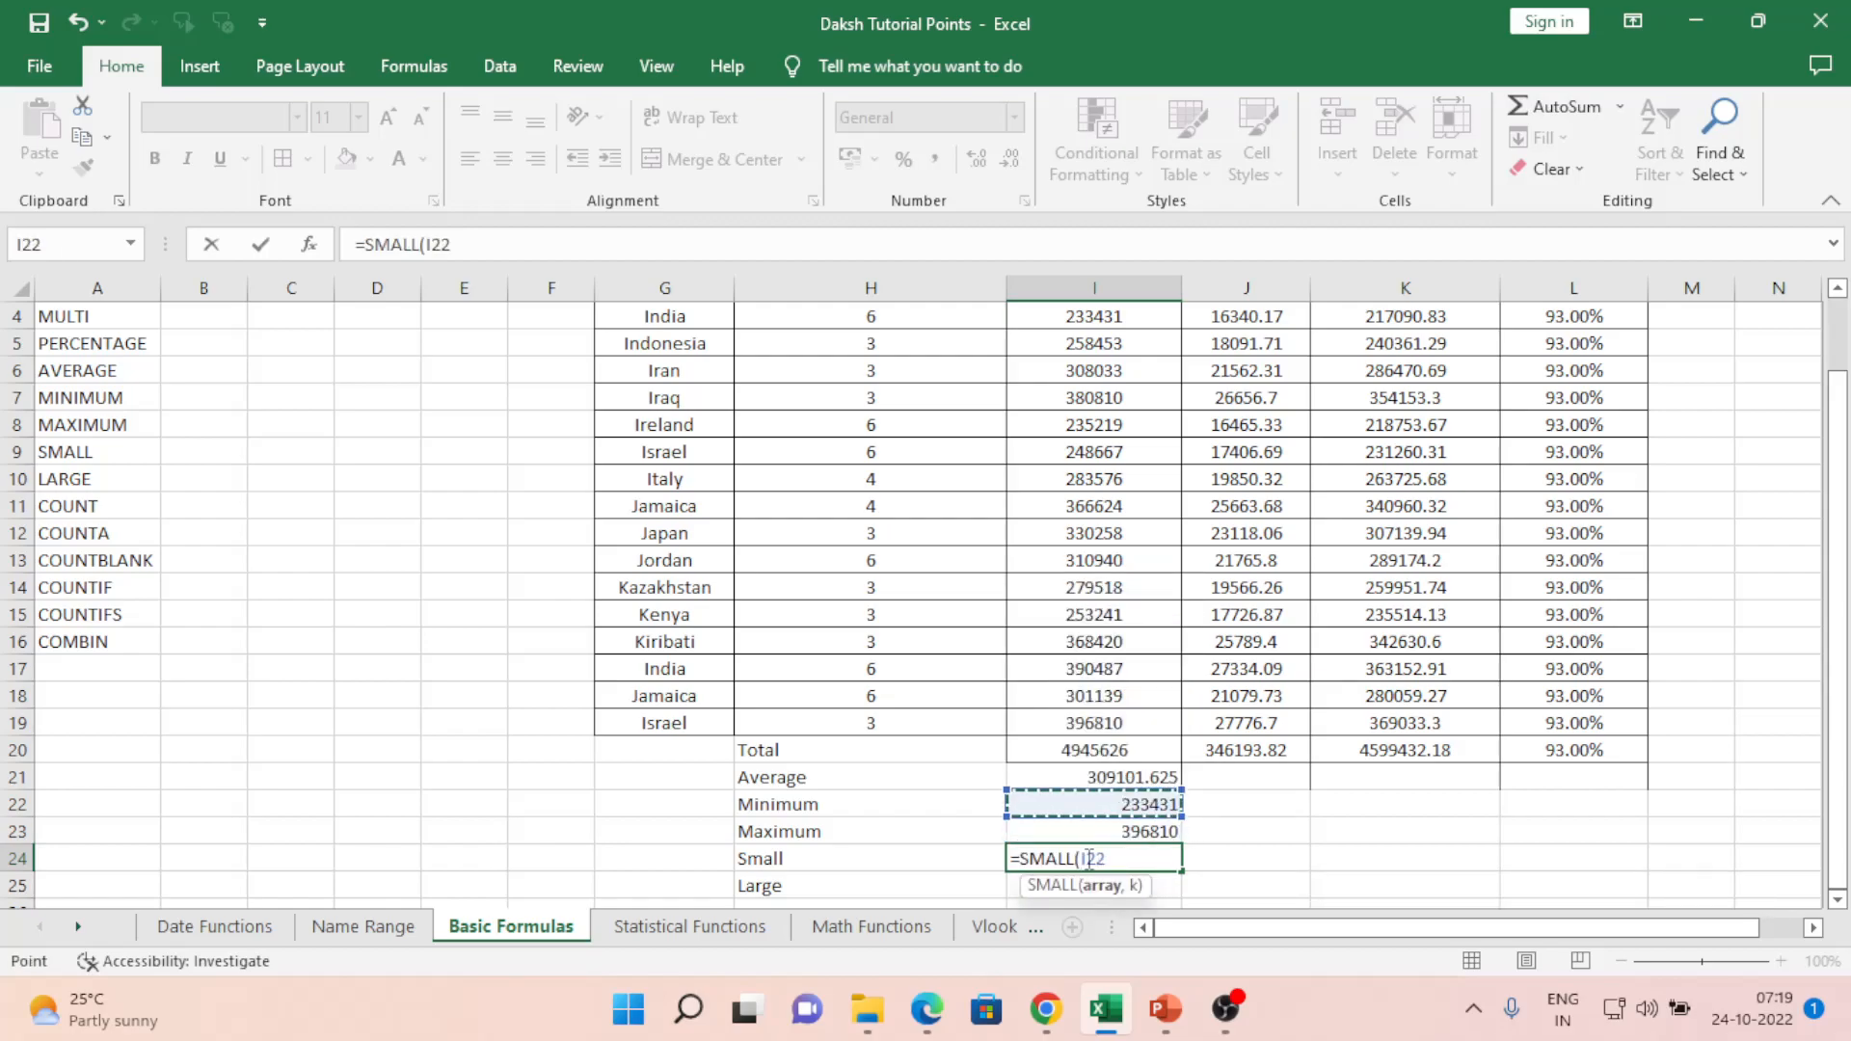
key(Left)
key(shift+Right)
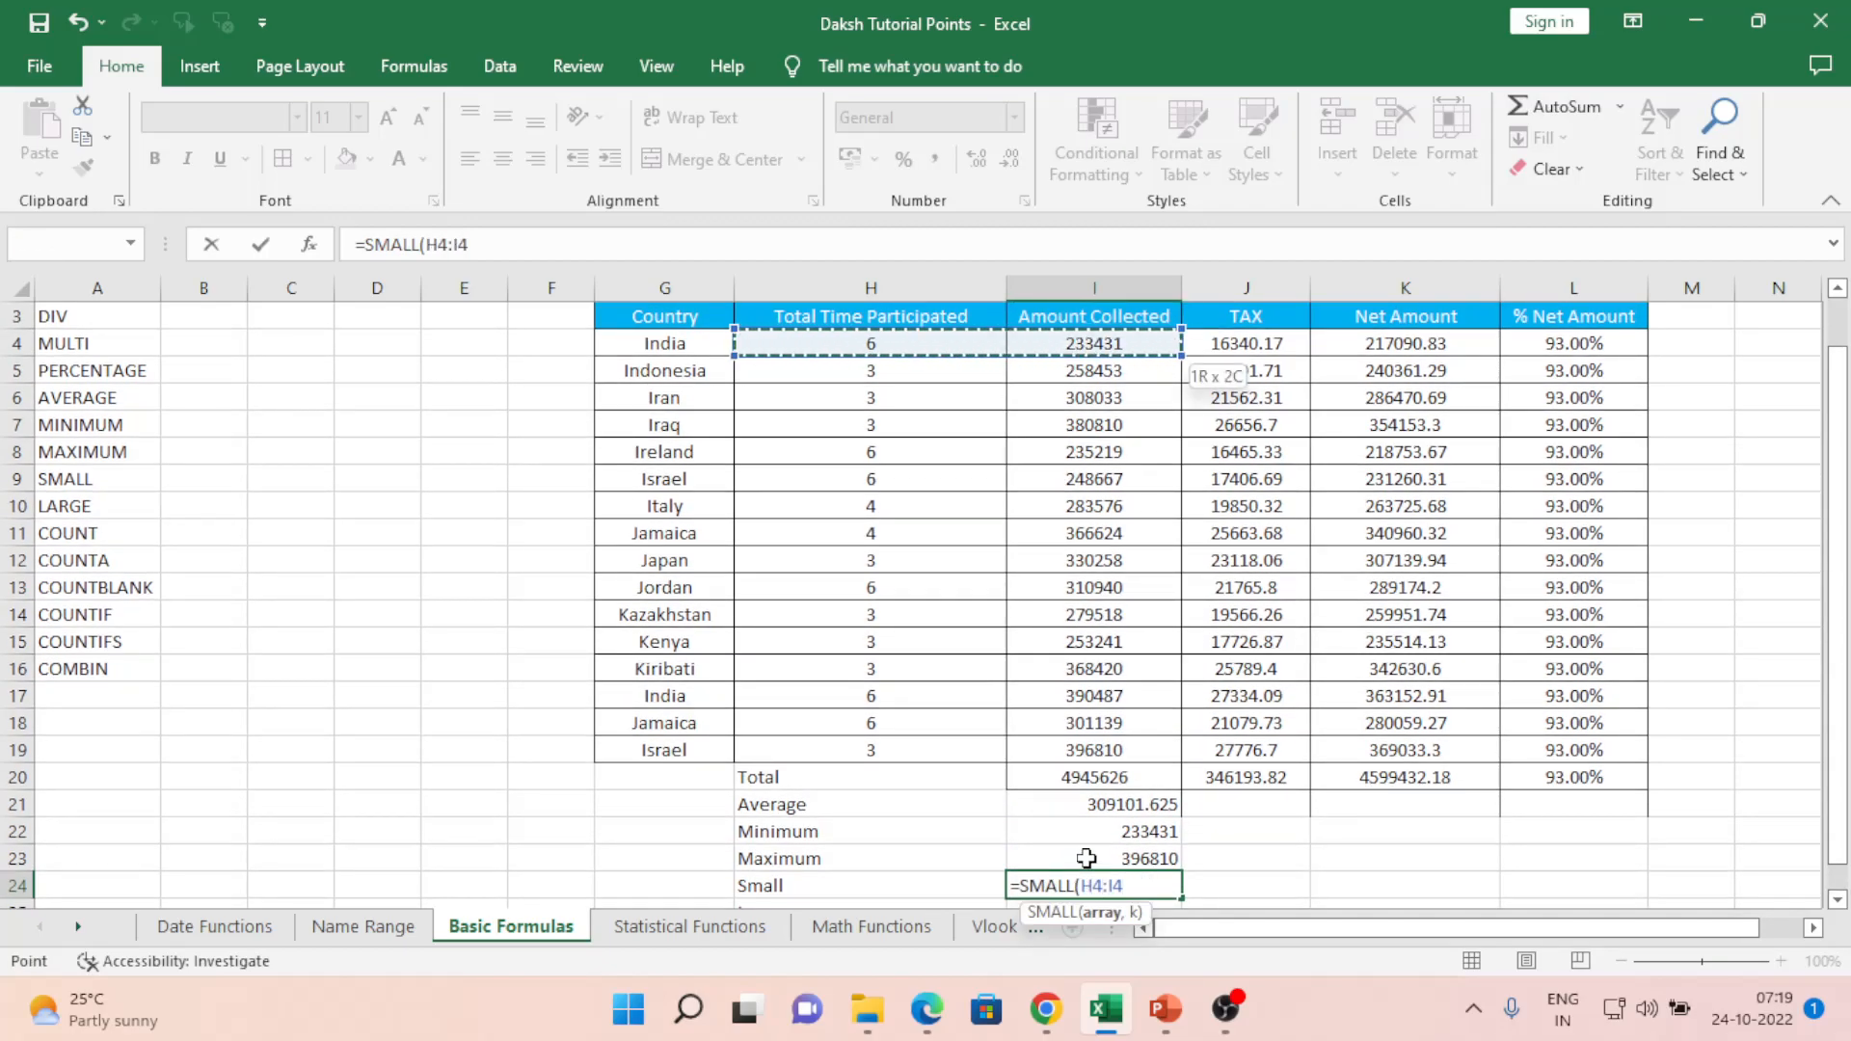
key(Right)
key(Left)
key(shift+Right)
key(shift+Right)
key(shift+Down)
key(shift+Down)
key(shift+Down)
key(shift+Down)
key(shift+Down)
key(shift+Down)
key(shift+Down)
key(shift+Down)
key(shift+Down)
key(shift+Down)
key(shift+Down)
key(shift+Down)
key(shift+Down)
key(shift+Down)
key(shift+Down)
key(shift+Down)
key(shift+Down)
key(shift+Down)
key(shift+Down)
key(shift+Down)
key(shift+Up)
key(shift+Up)
key(shift+Up)
key(shift+Up)
key(shift+Up)
key(shift+Up)
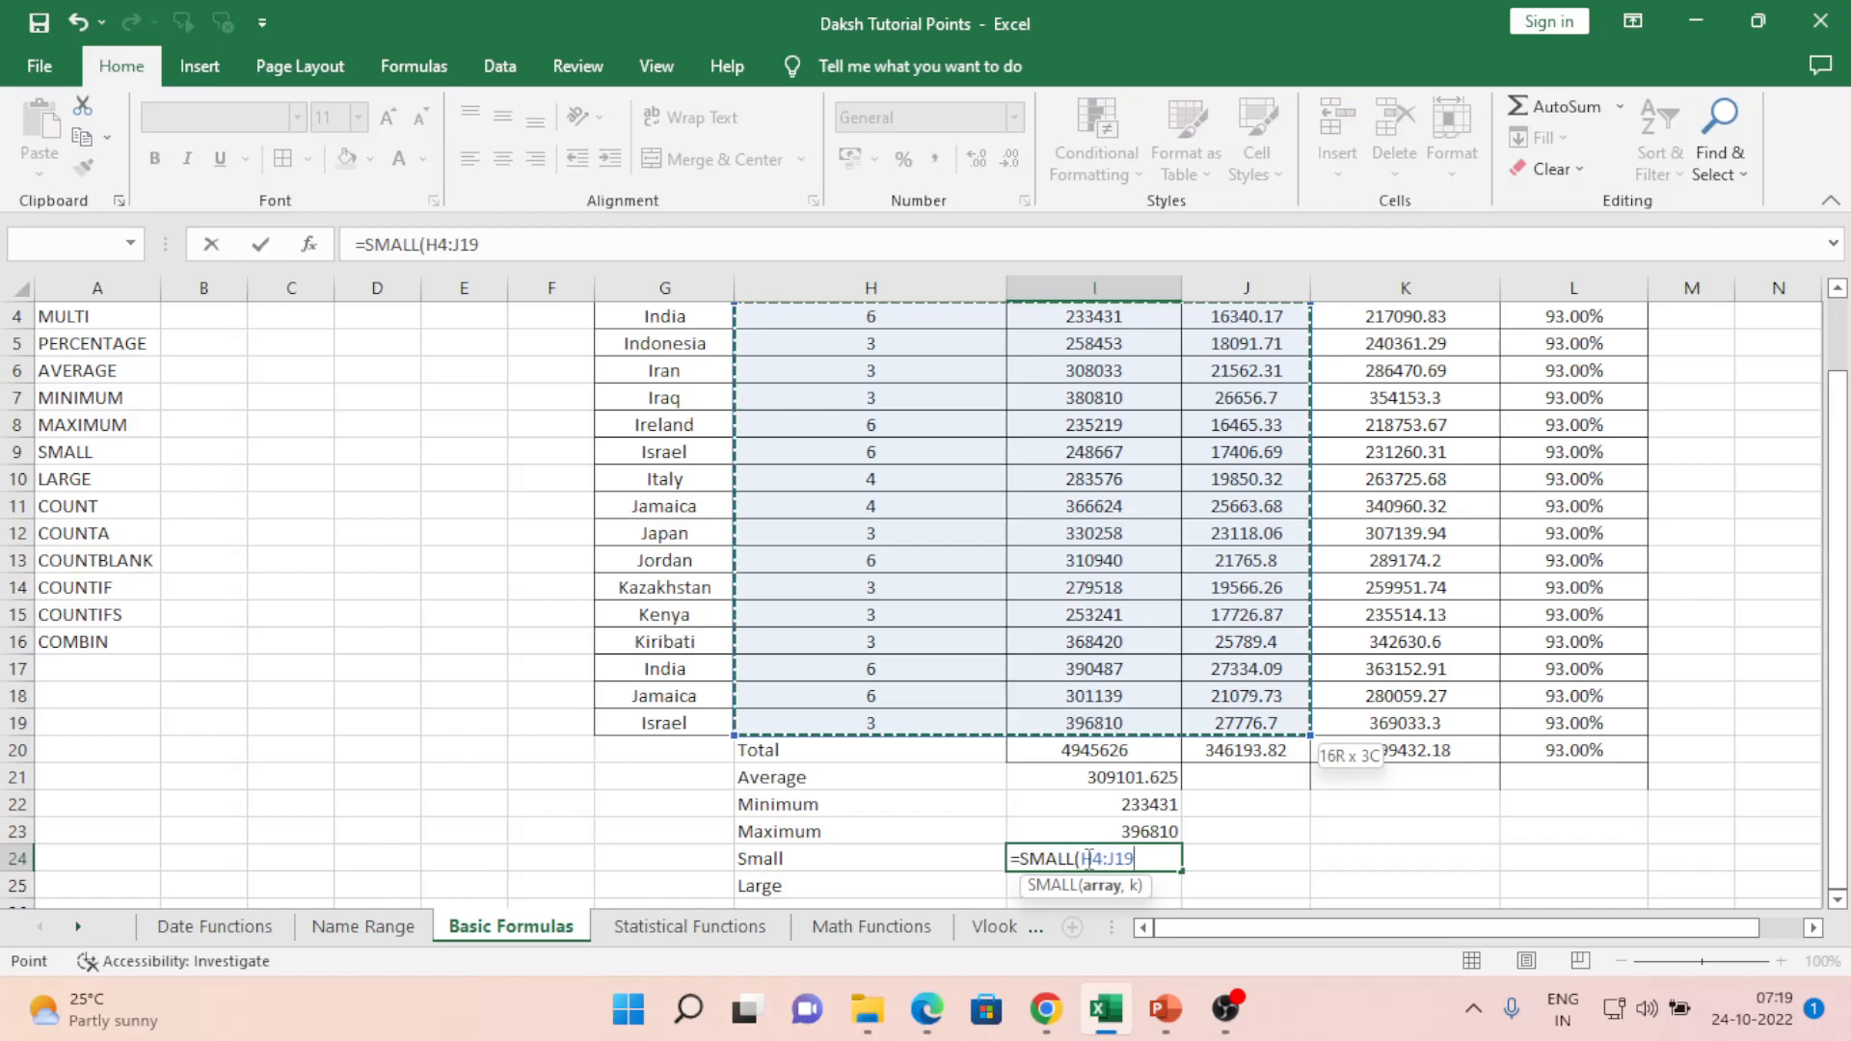
text(,)
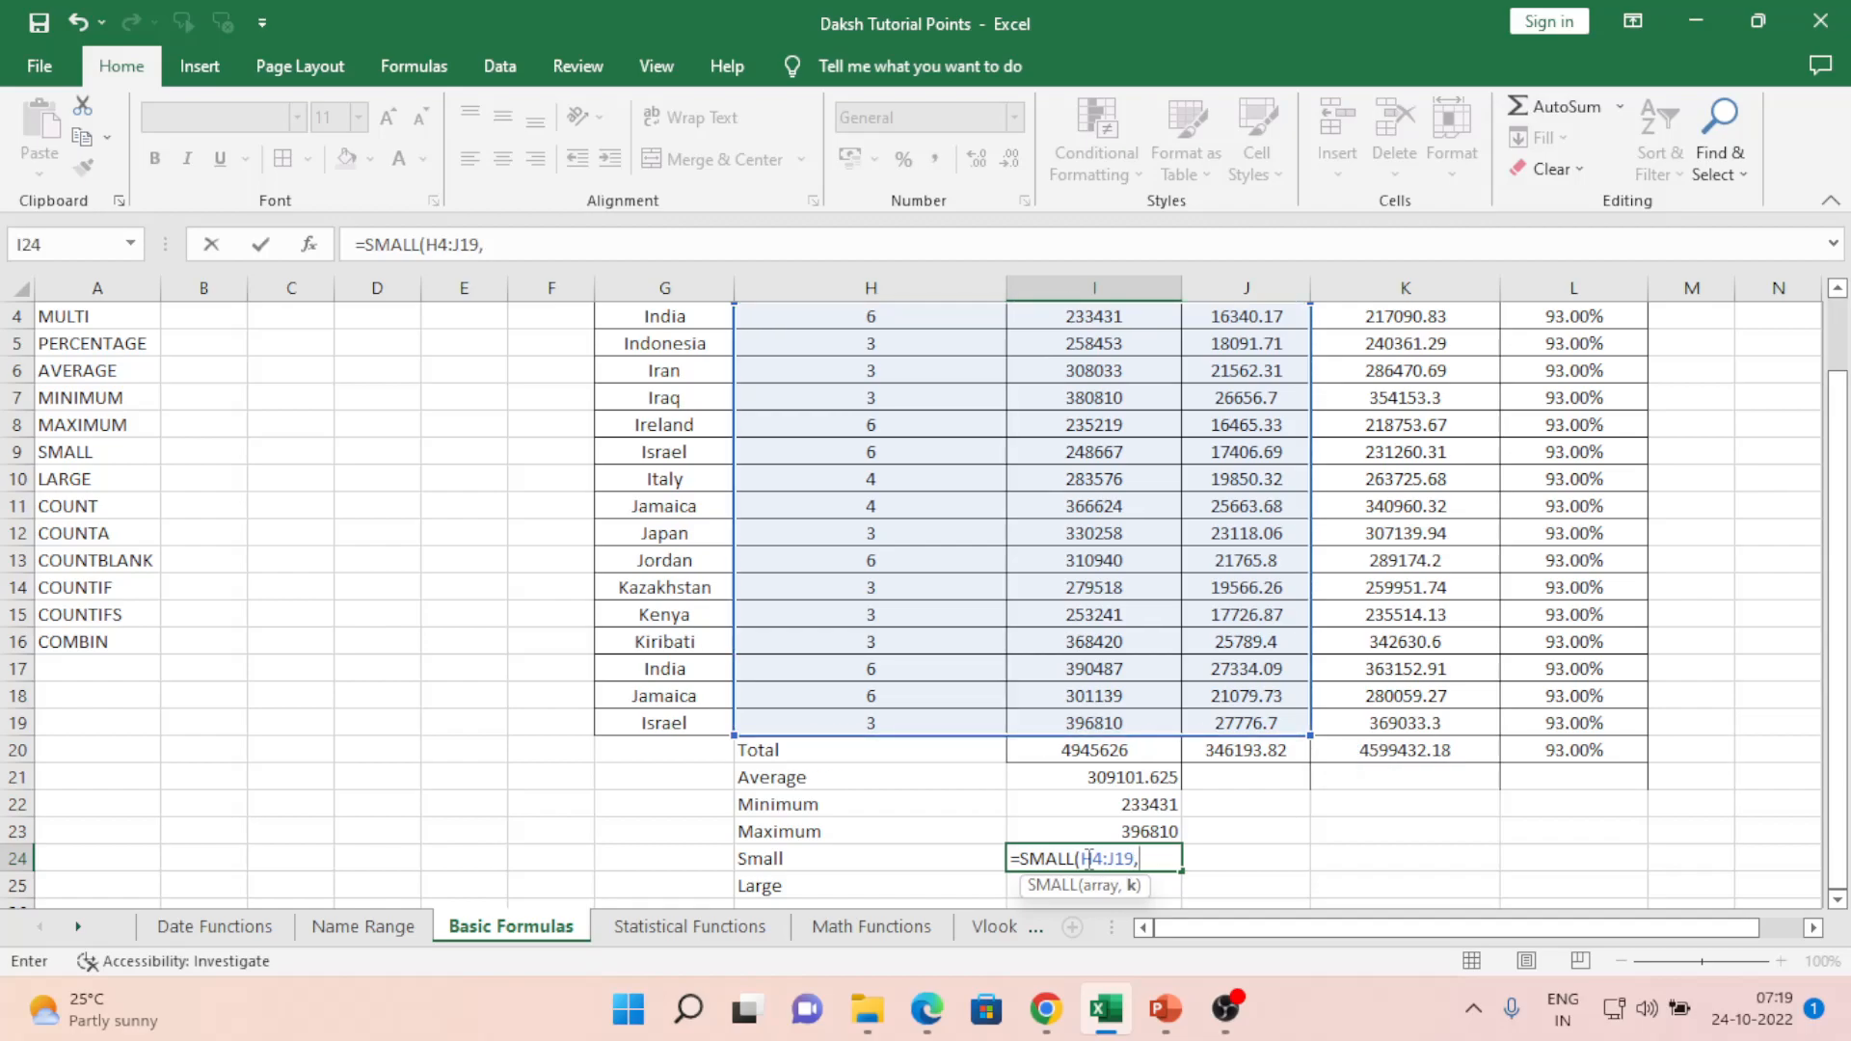
text(3)
key(Return)
click(1086, 858)
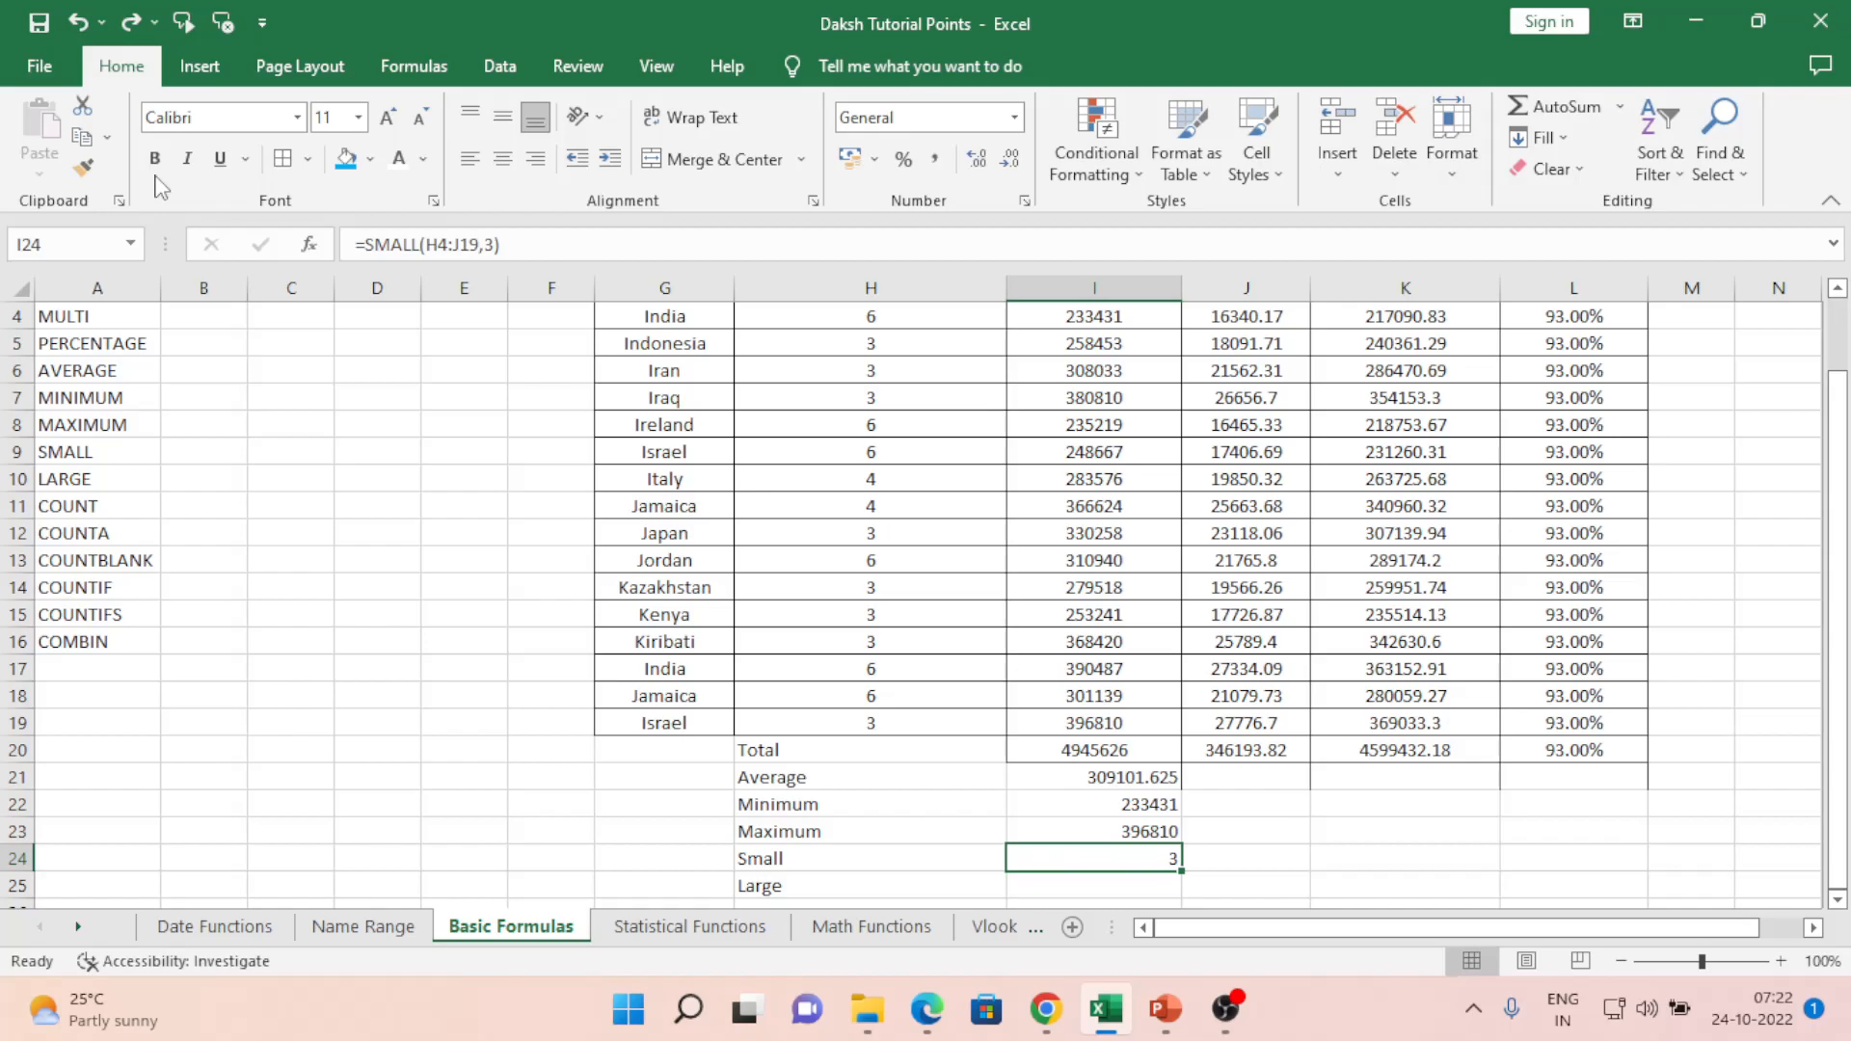
key(Down)
key(Up)
- Enter =SMALL(I4:J19,1) in I24, returning 16340.17 across Amount Collected and TAX
text(=smal)
key(Tab)
key(Up)
key(Up)
key(Up)
key(Up)
key(Up)
key(ctrl+Up)
key(Down)
key(shift+Right)
key(ctrl+shift+Down)
key(shift+Up)
key(shift+Up)
key(shift+Up)
key(shift+Up)
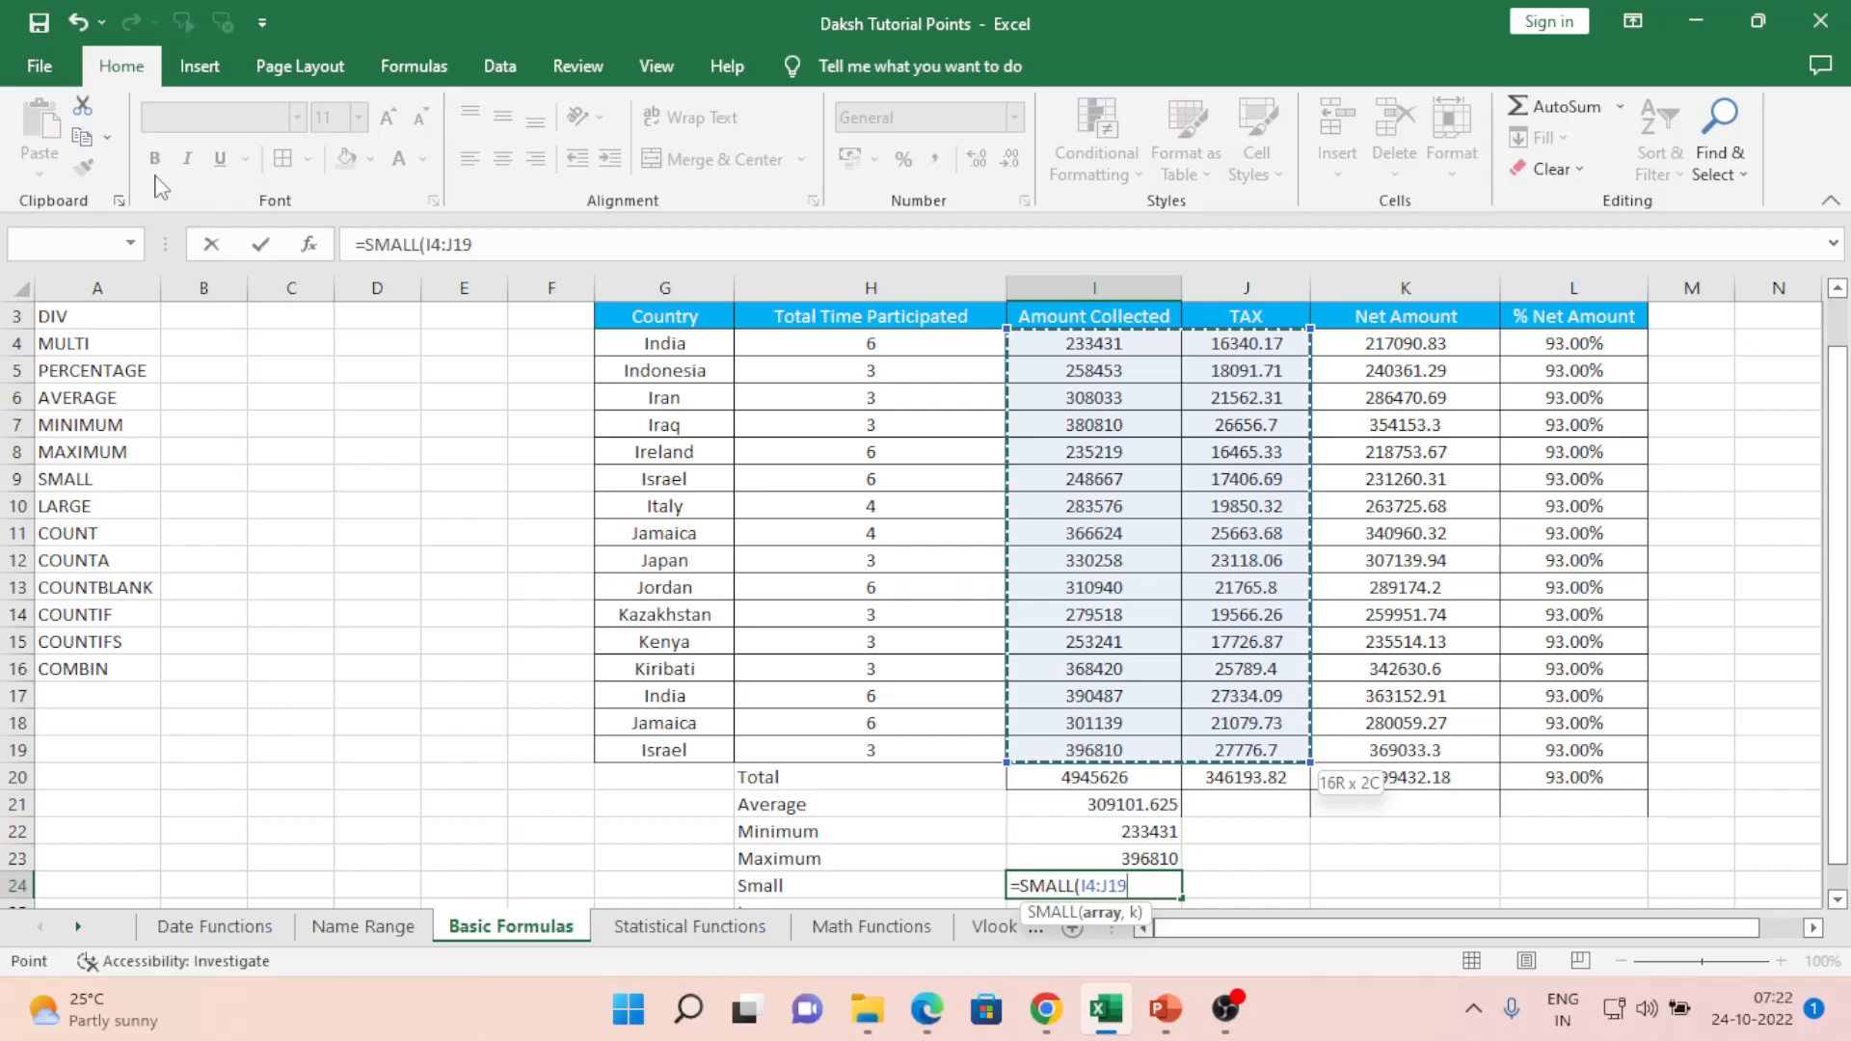
text(,)
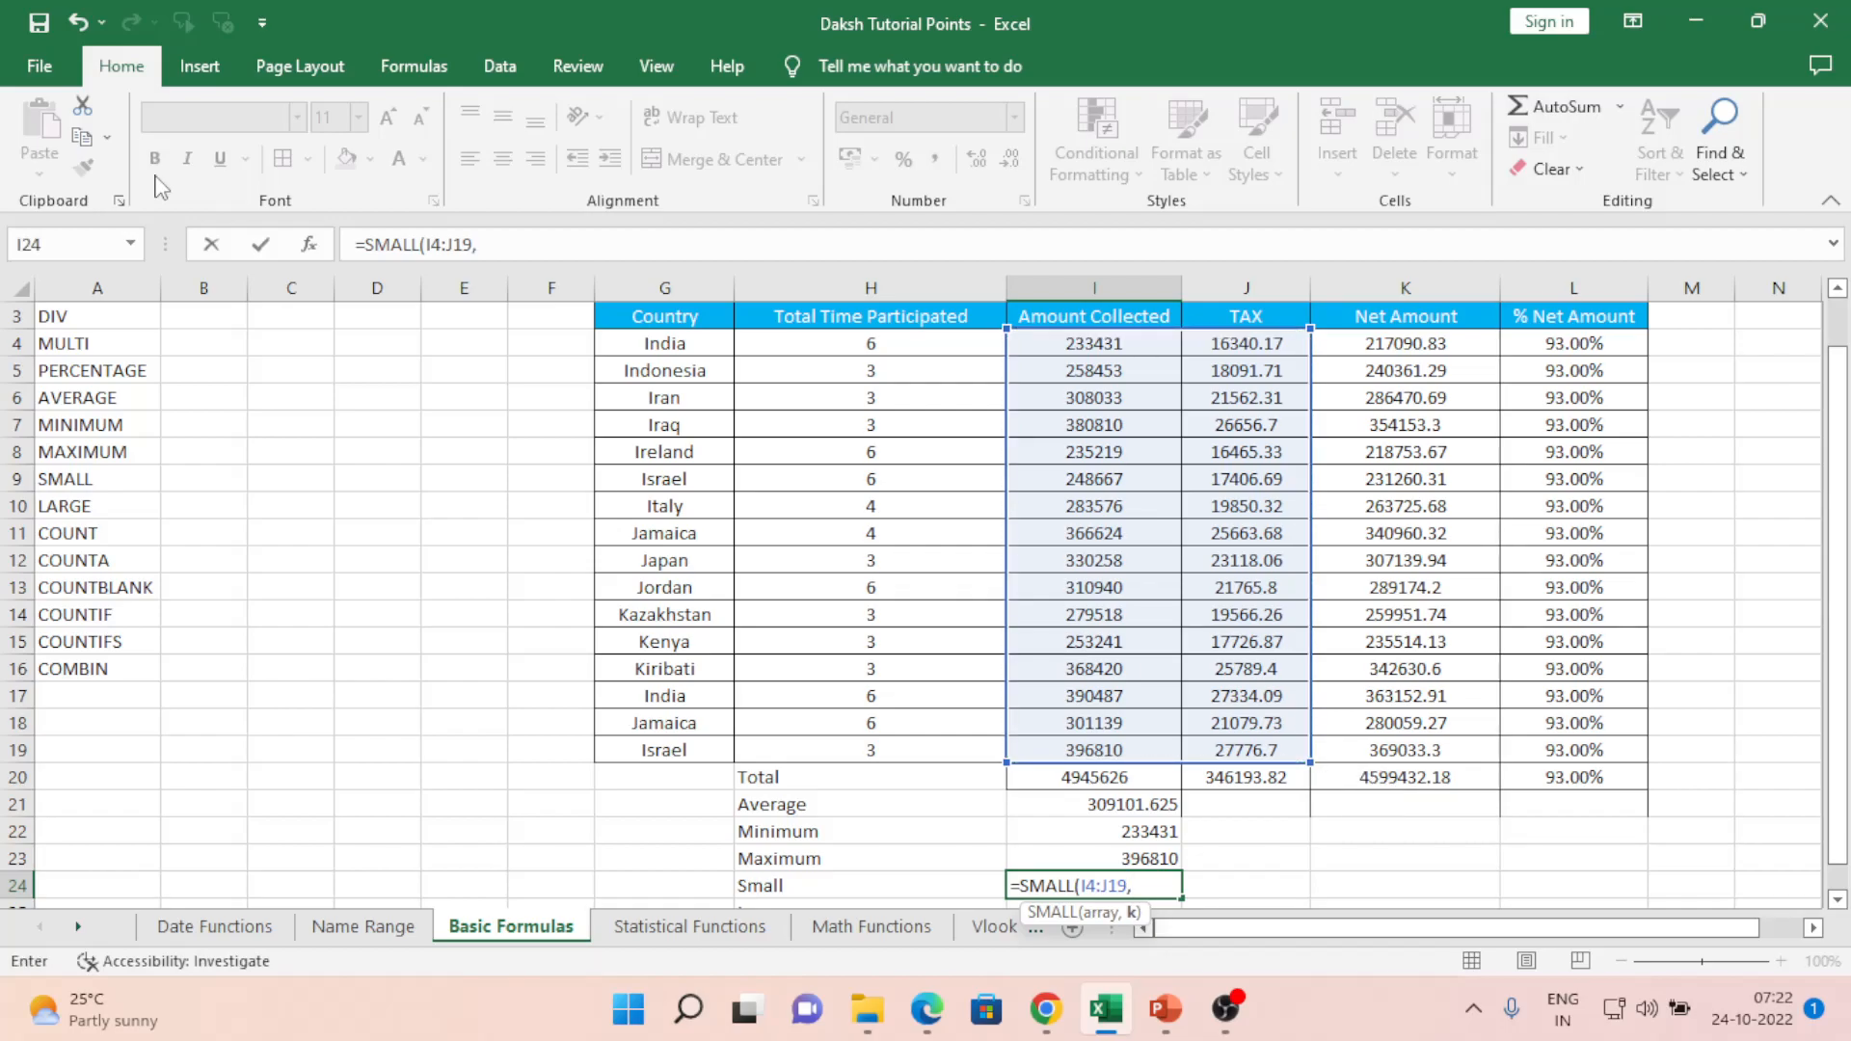
text(1))
key(Return)
key(Up)
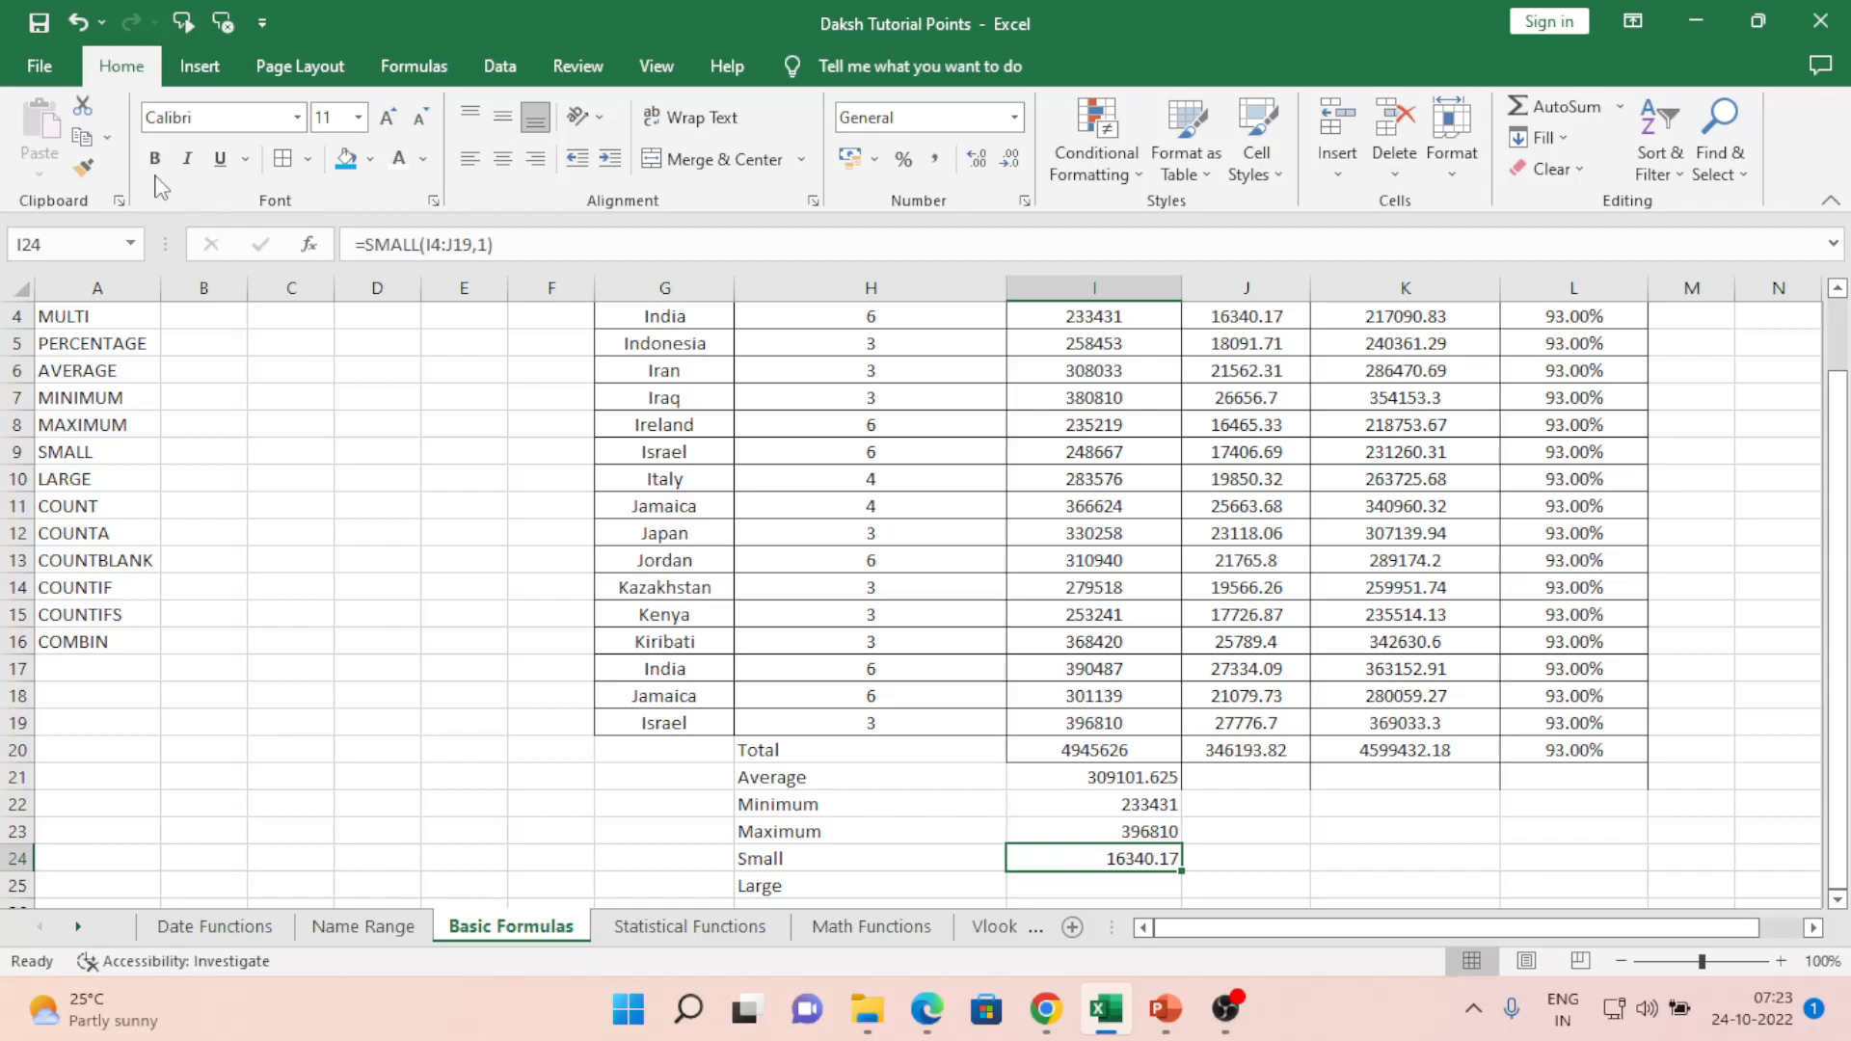
- Try k values 0 and then 1 in I24's SMALL(I4:J19) formula
key(F2)
key(Left)
key(shift+Left)
text(0)
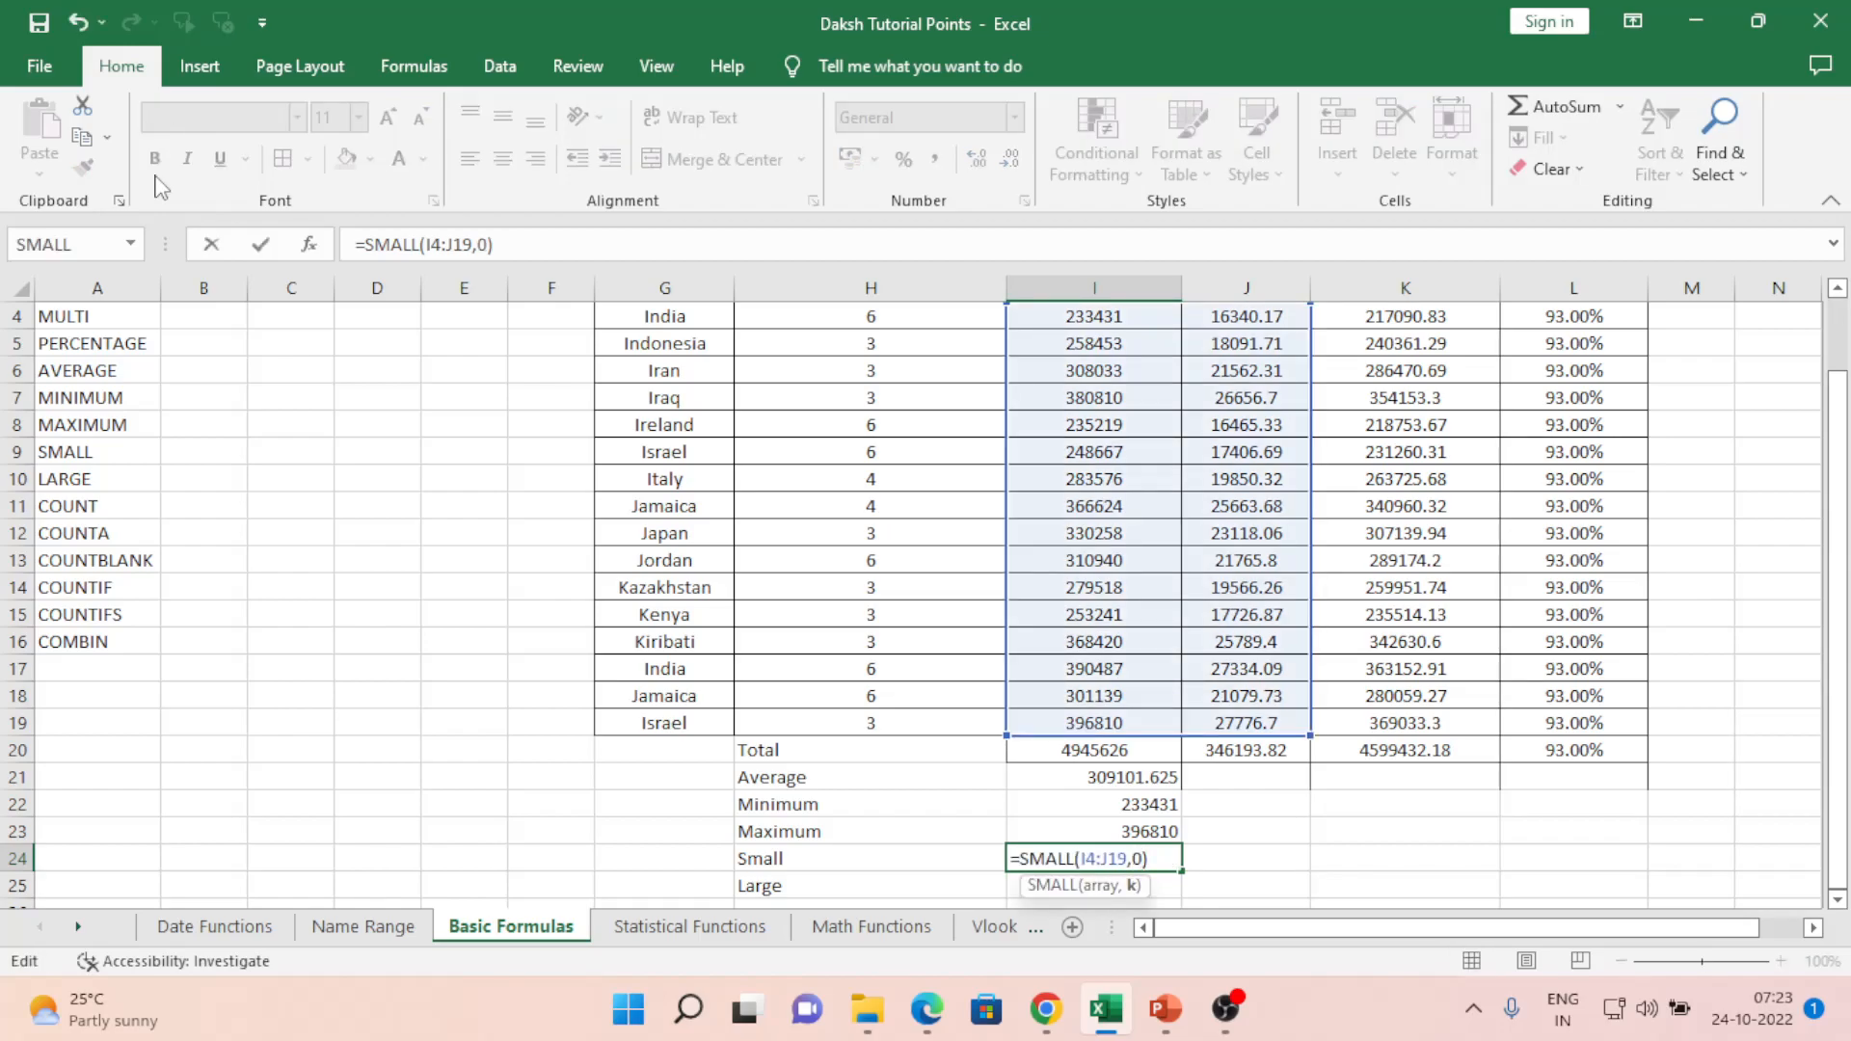
key(Return)
key(Up)
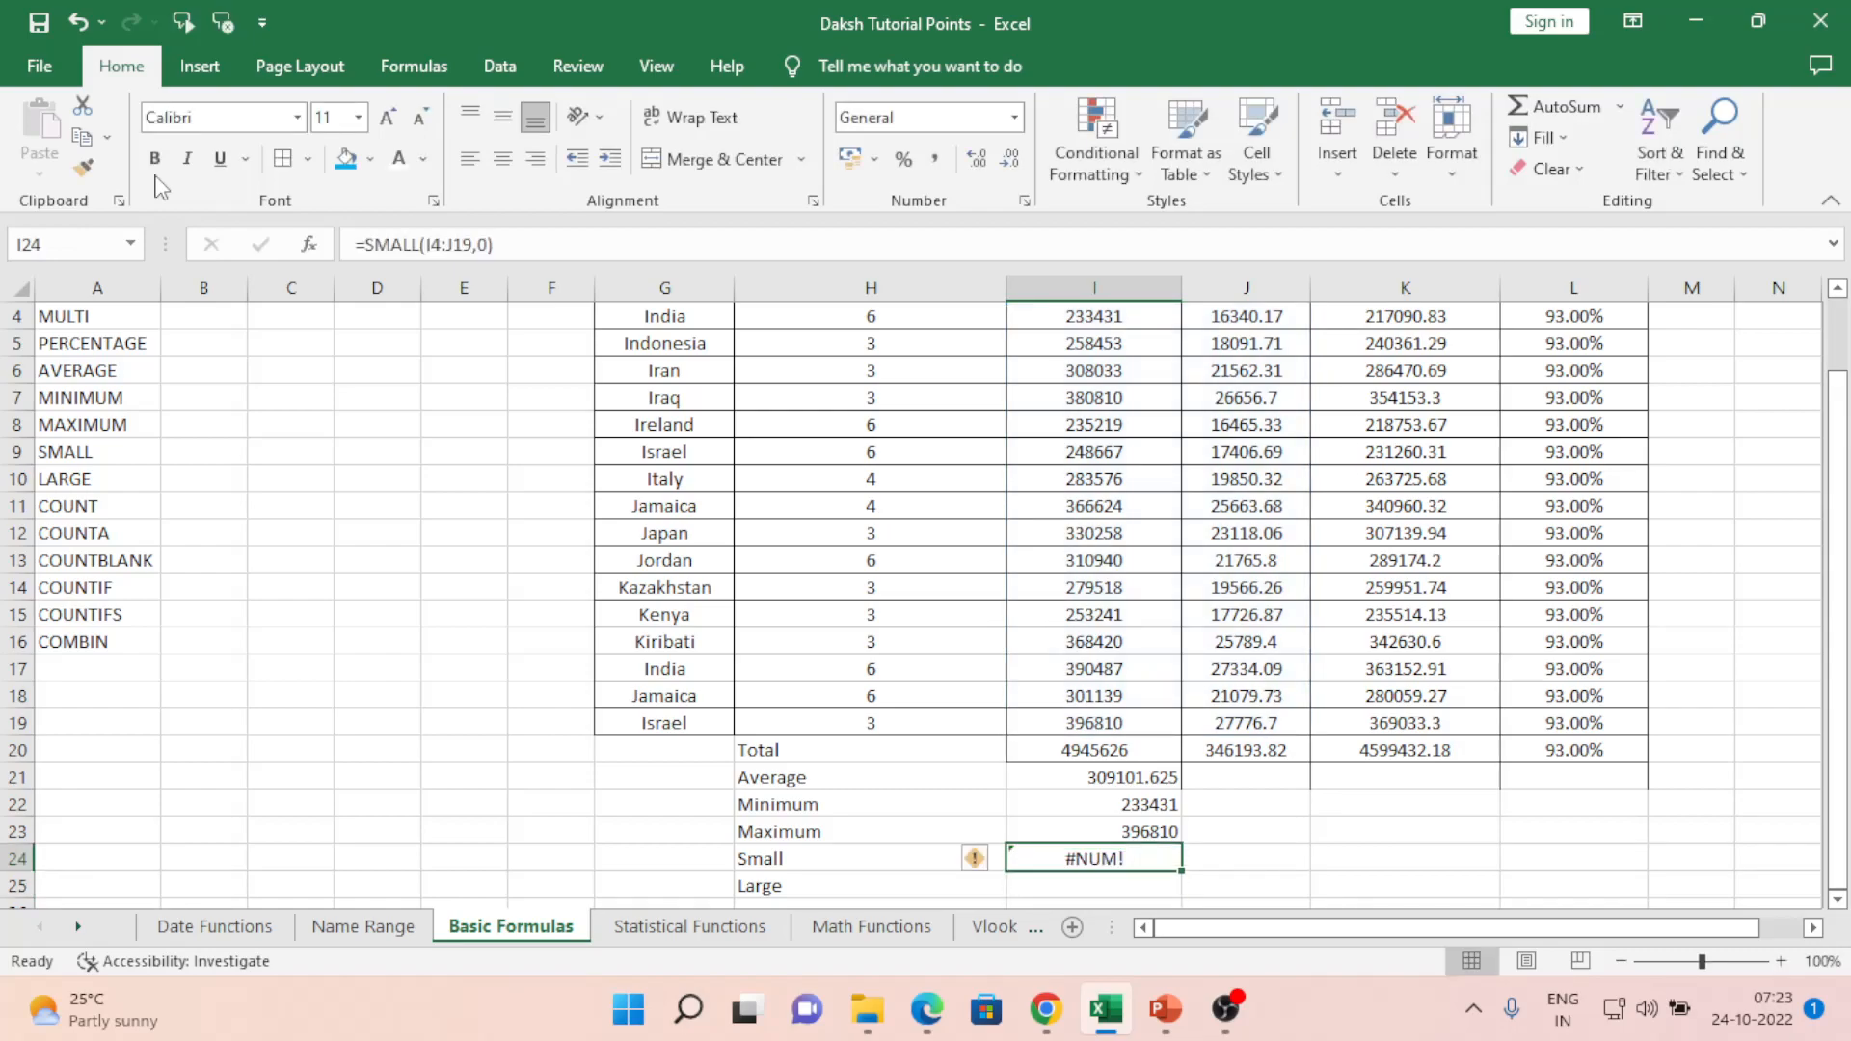
key(F2)
key(Left)
key(shift+Left)
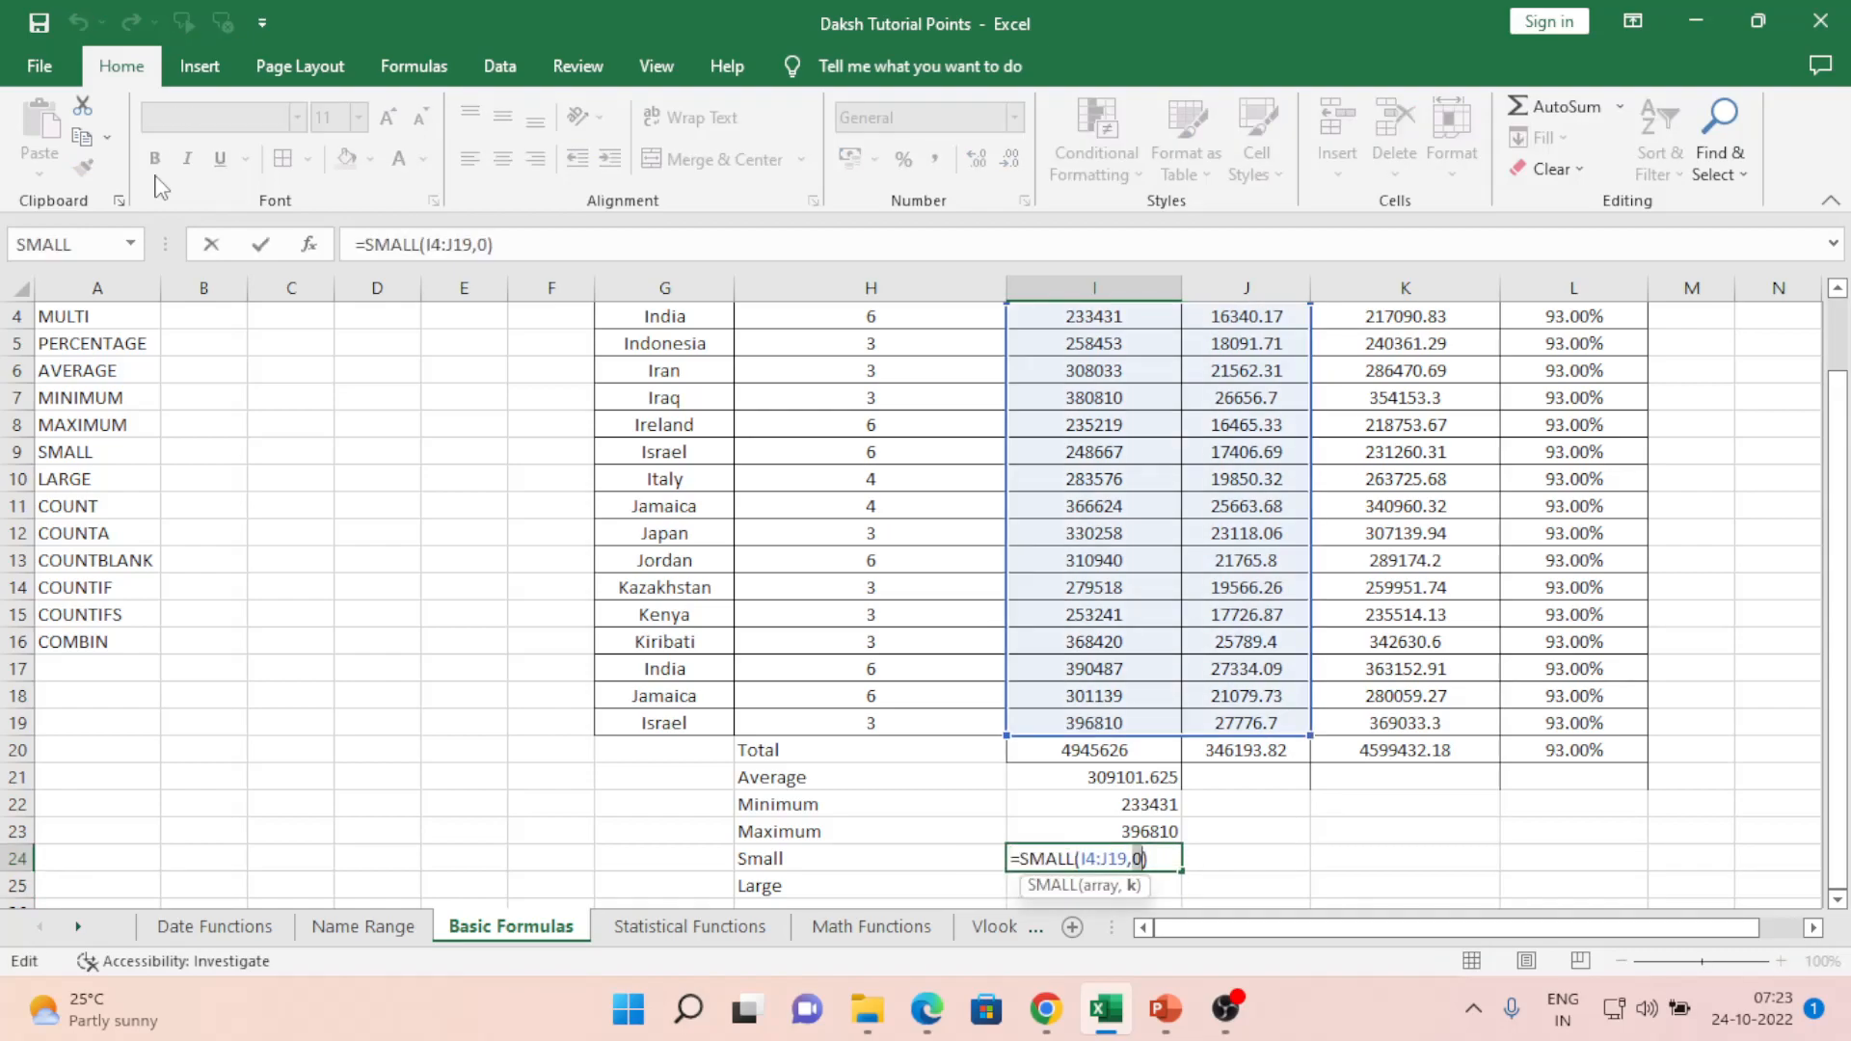
text(1)
key(Return)
key(Up)
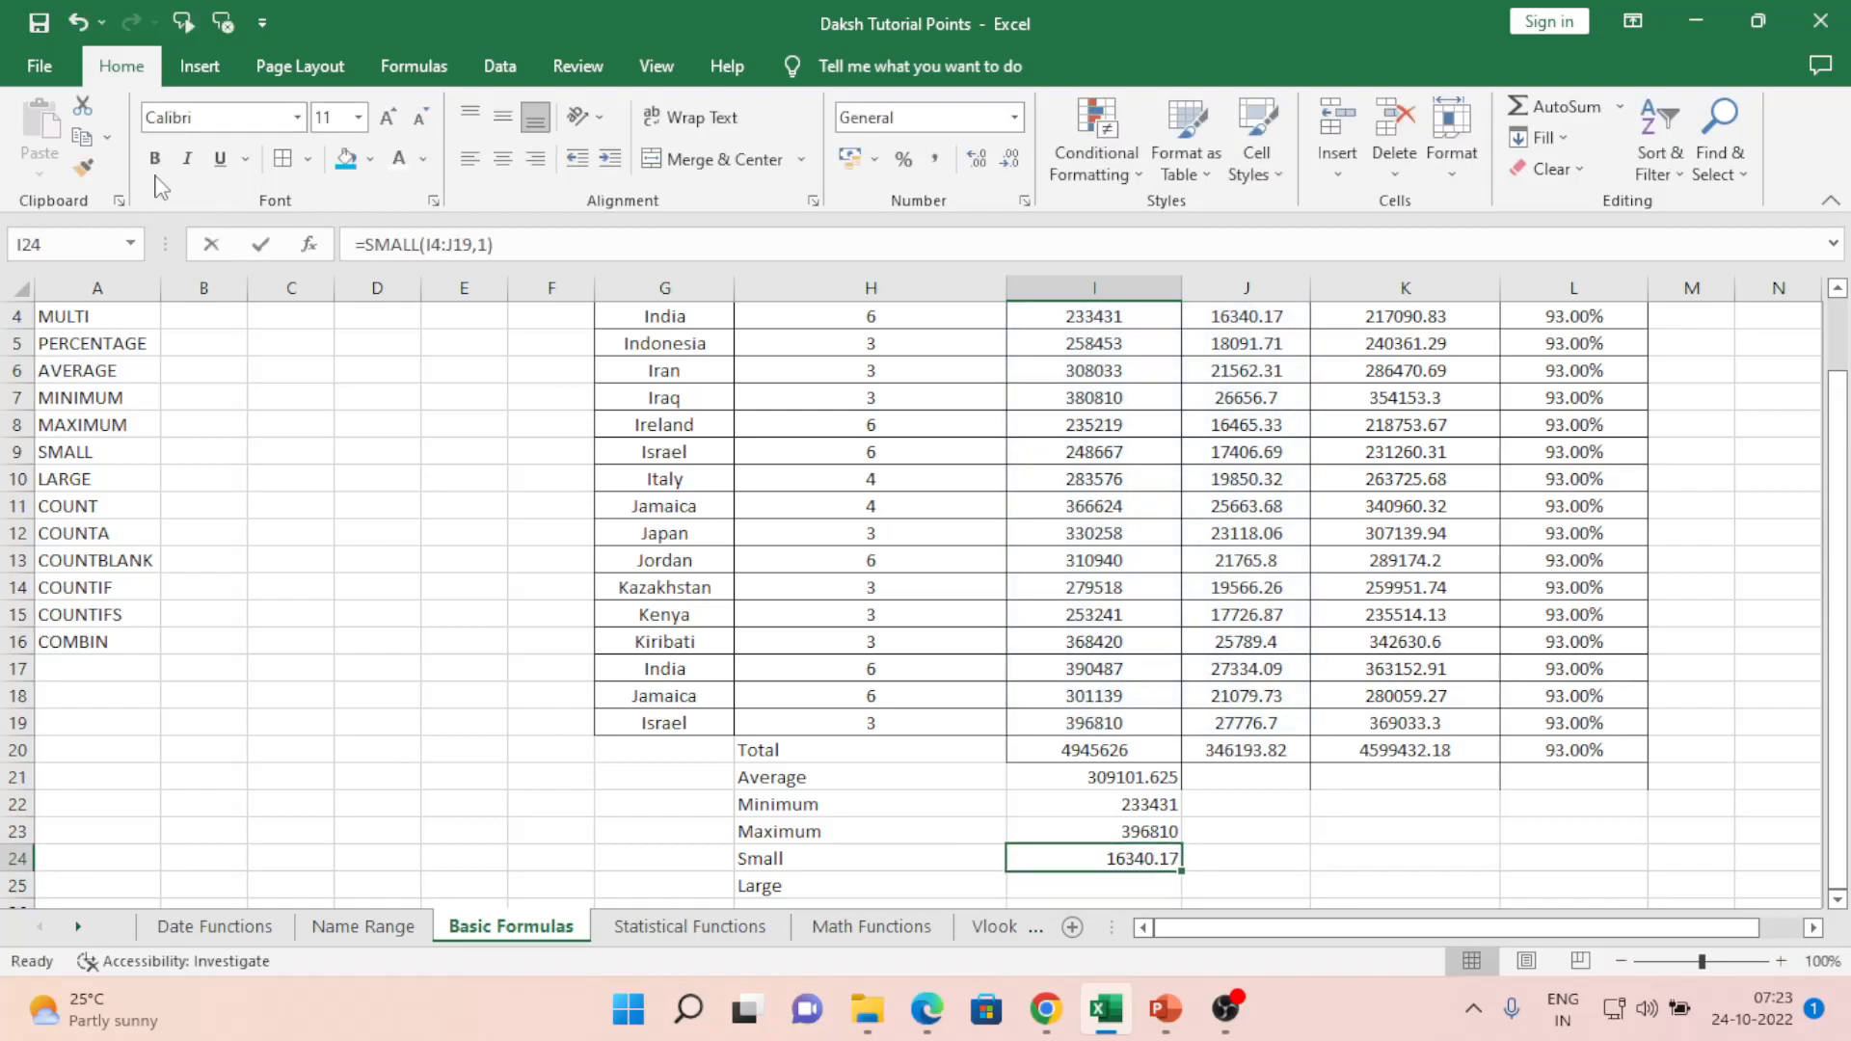
- Set k to 2, giving 16465.33, then start retyping I24 as =small
key(F2)
key(Left)
key(BackSpace)
text(2)
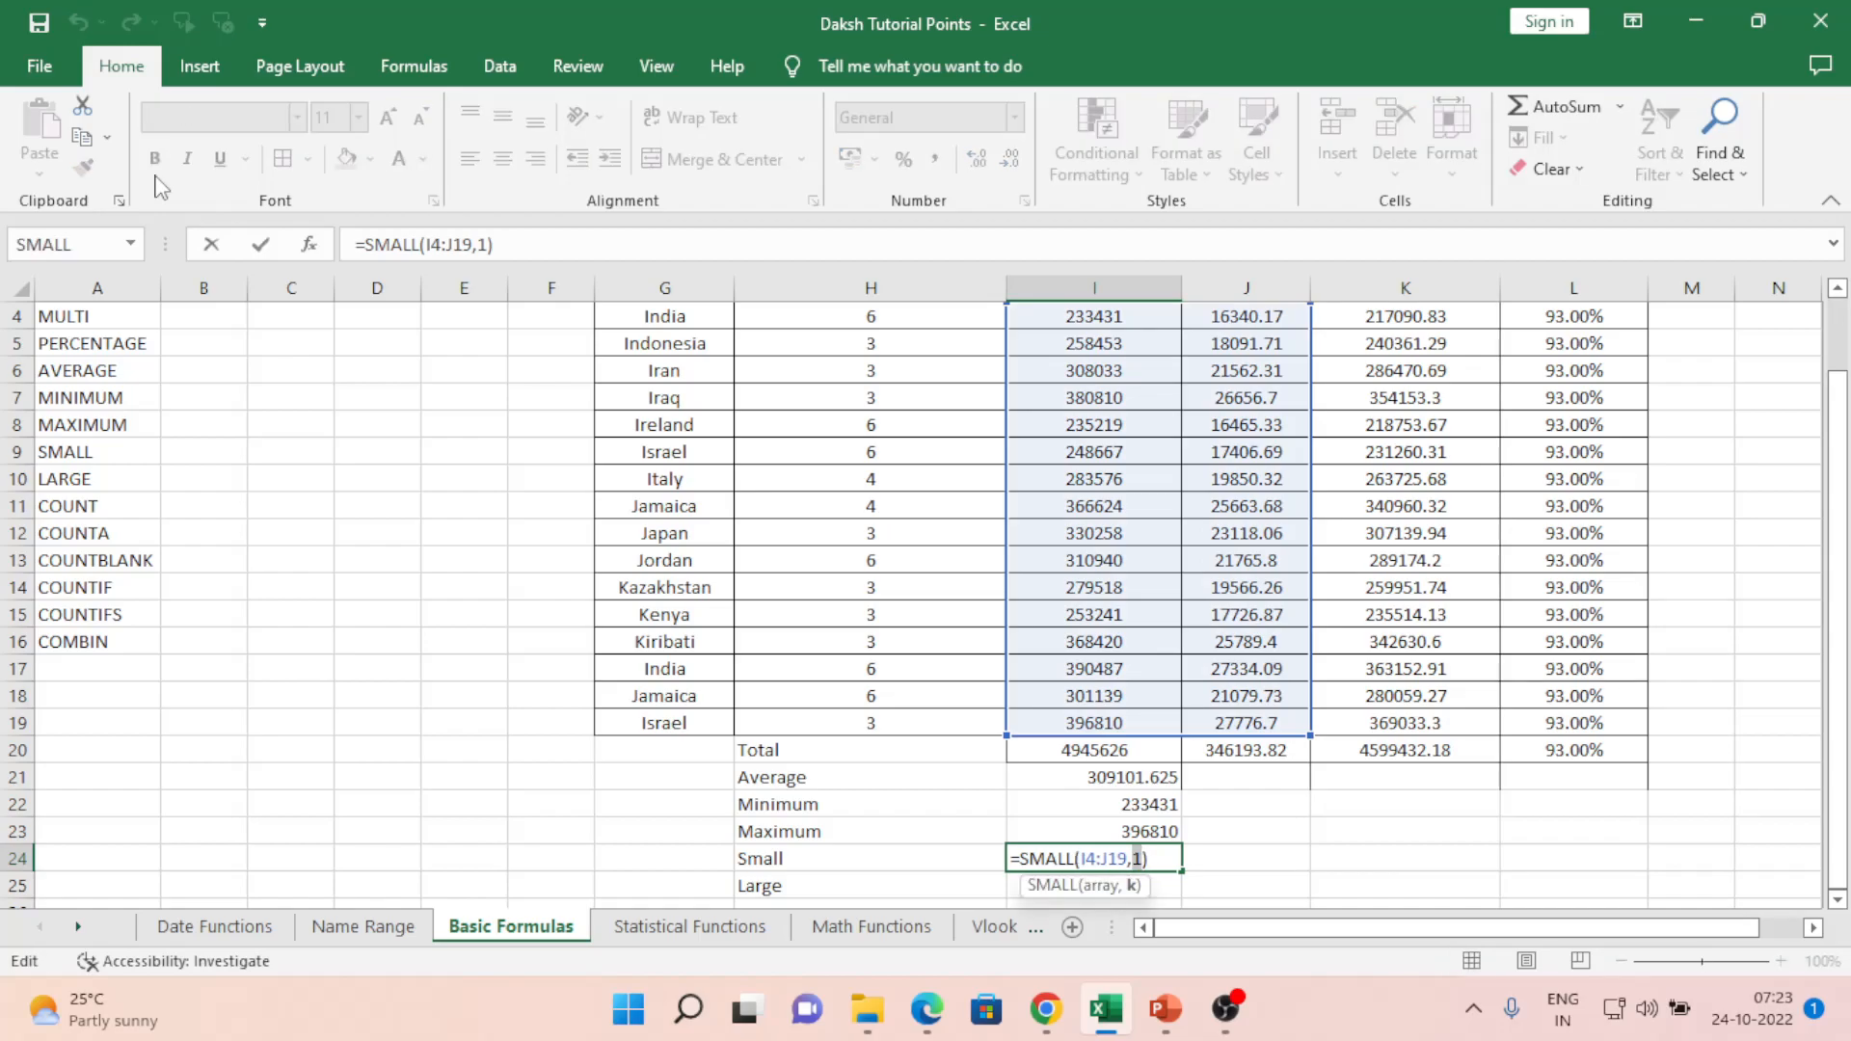
key(Return)
key(Up)
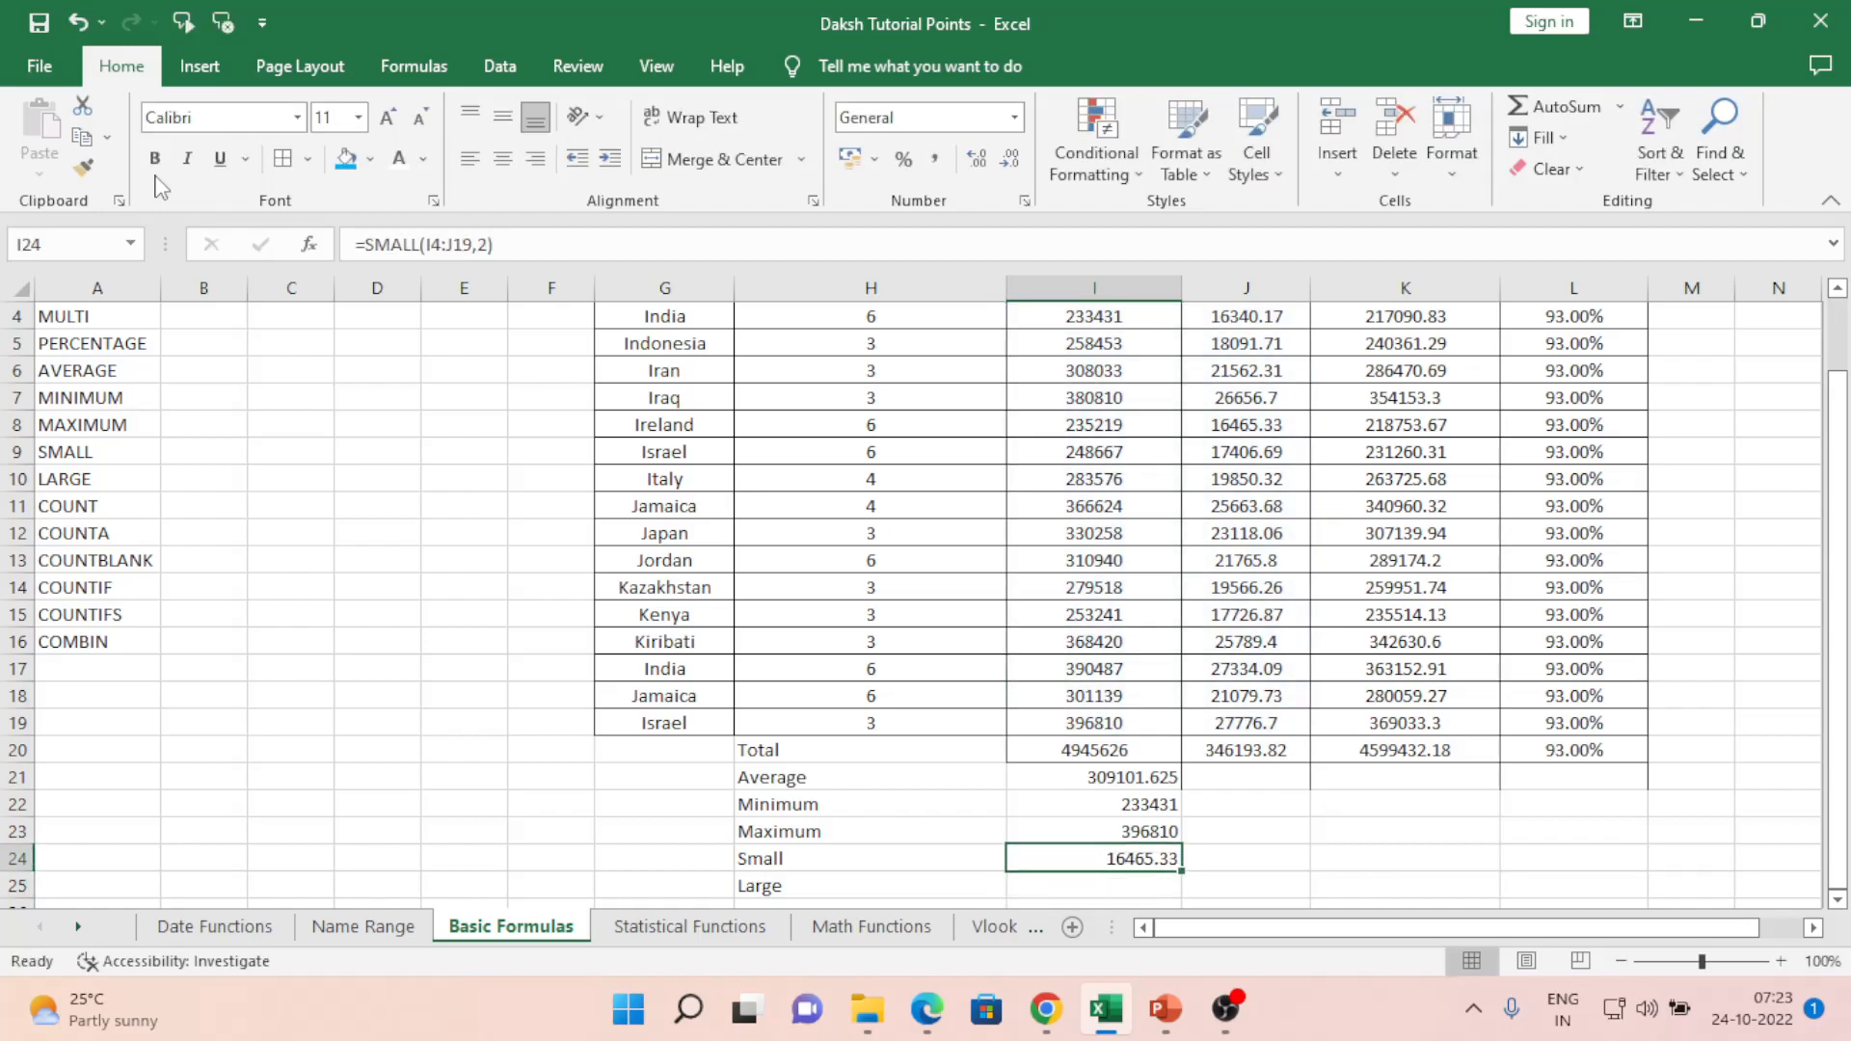
key(F2)
key(Left)
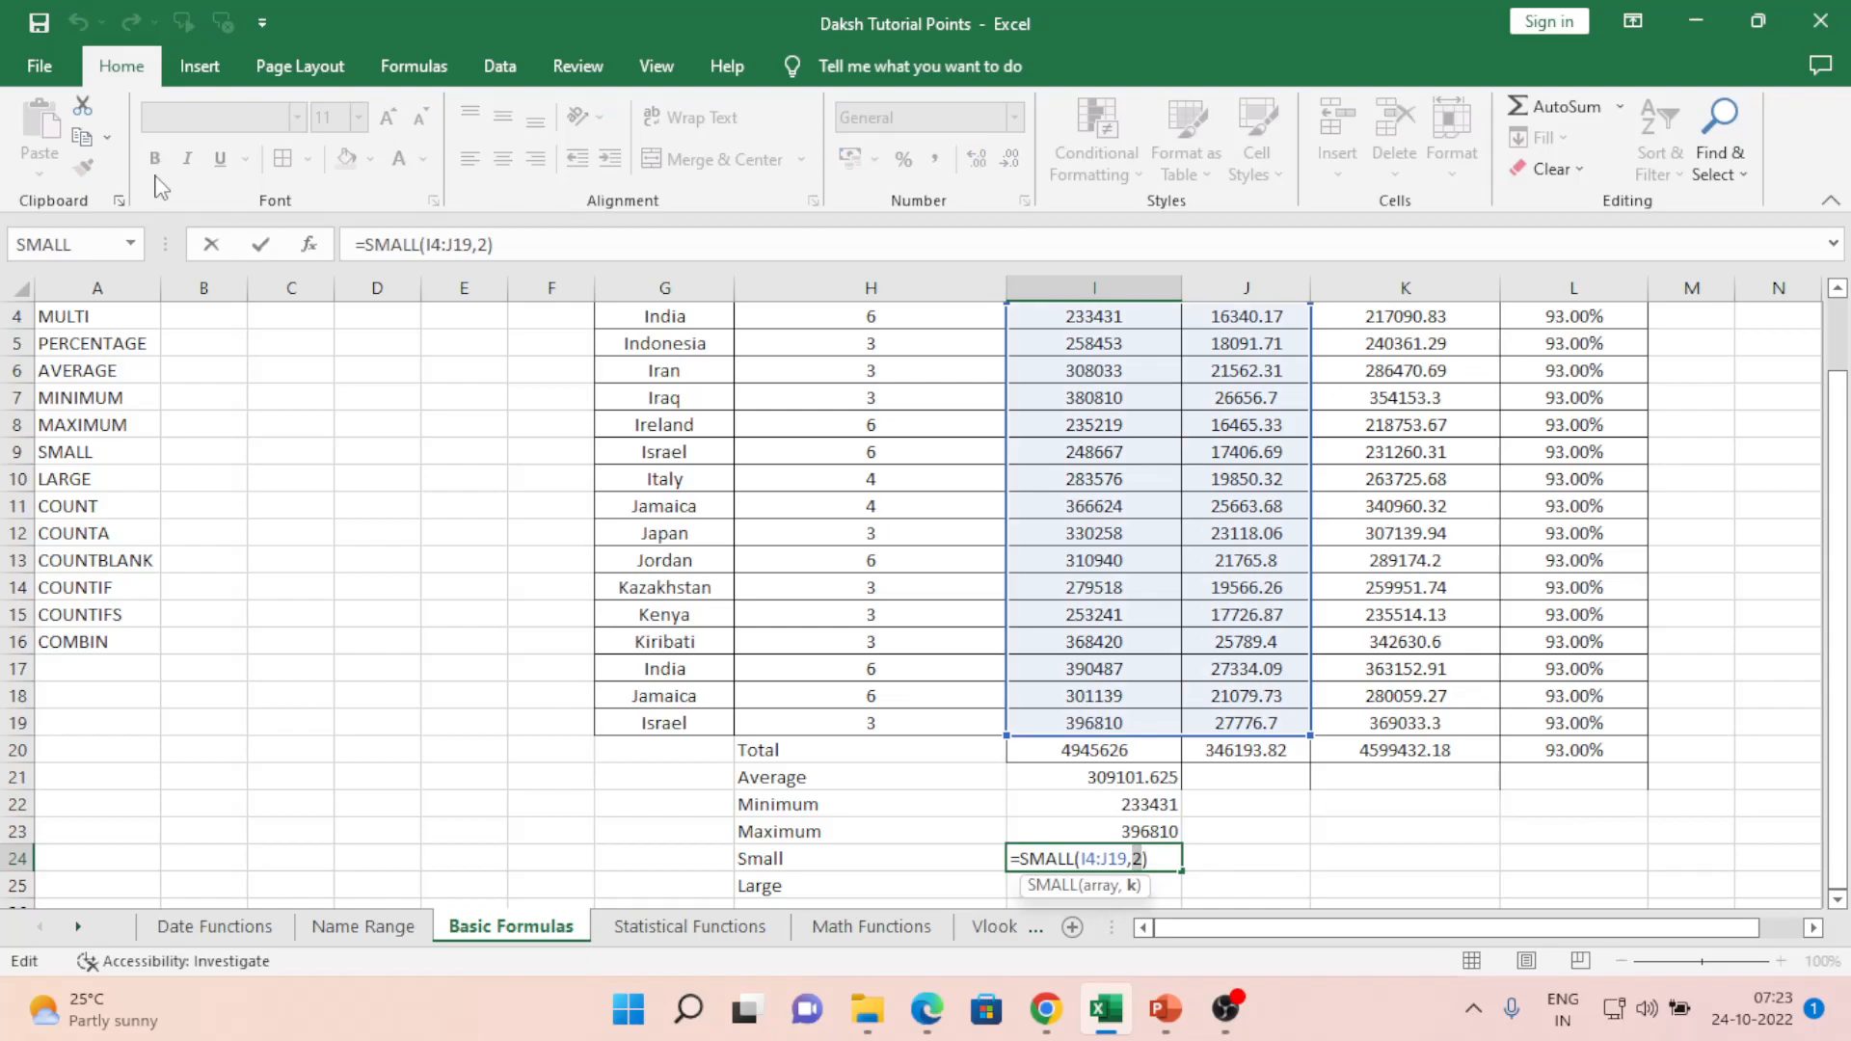
key(Return)
key(Up)
text(=small)
- Complete I24 as =SMALL(I4:I19,1), returning the Amount Collected minimum 233431
key(Tab)
key(Up)
key(Up)
key(Up)
key(Up)
key(Up)
key(Up)
key(Up)
key(Up)
key(Up)
key(Up)
key(Up)
key(Up)
key(Up)
key(Up)
key(Up)
key(Up)
key(Up)
key(Up)
key(Up)
key(Up)
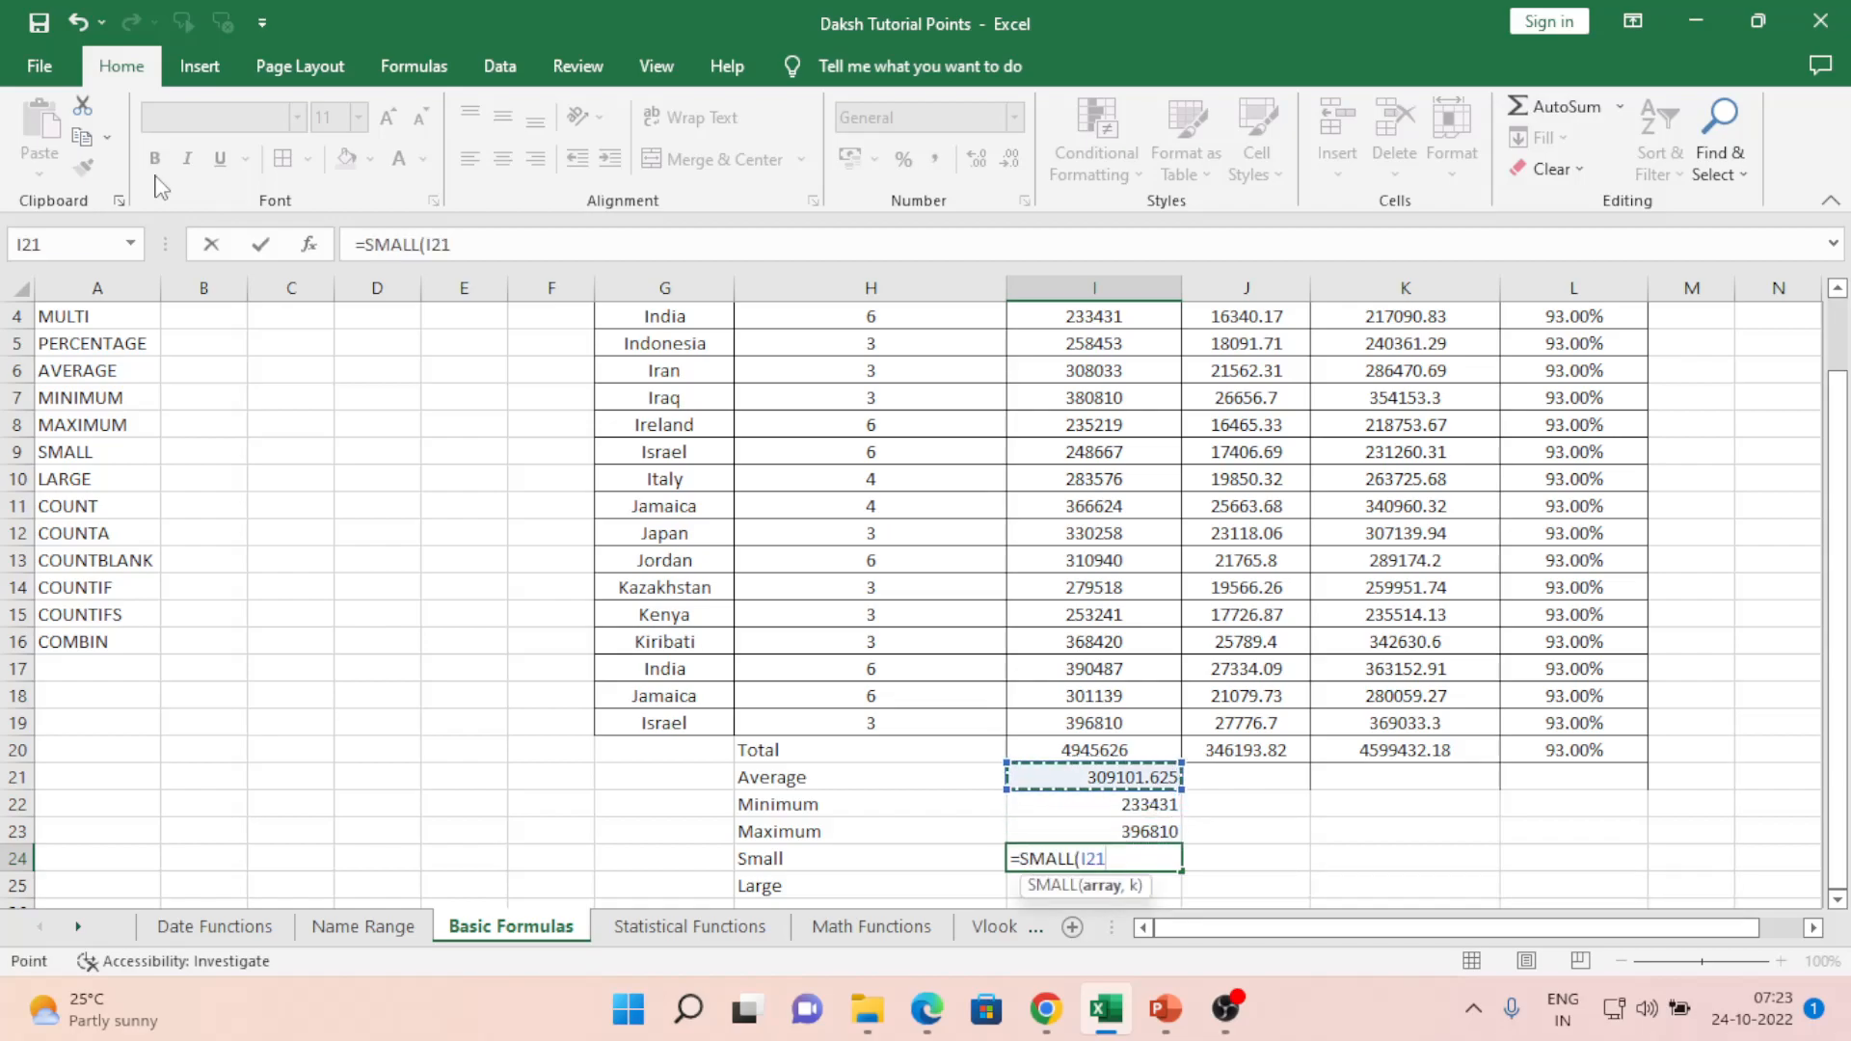
key(ctrl+shift+Down)
key(shift+Up)
key(shift+Up)
key(shift+Up)
key(shift+Up)
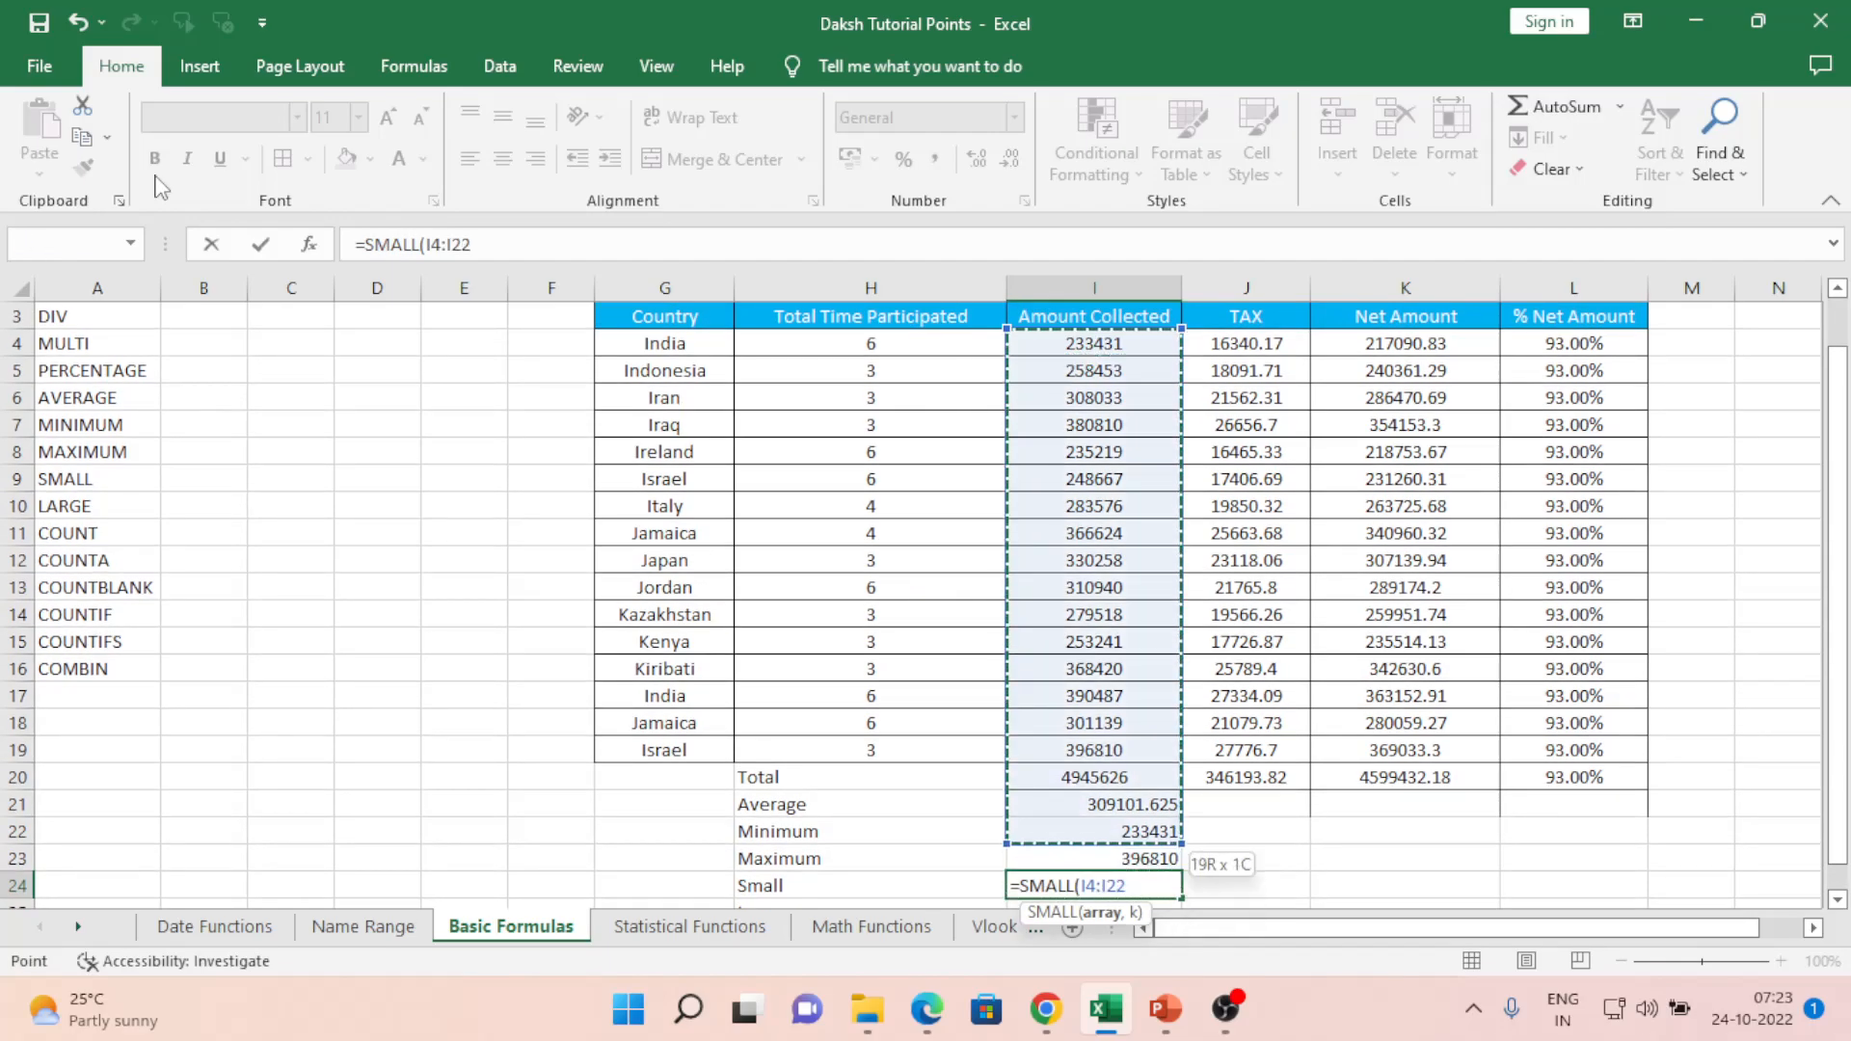
text(,1)
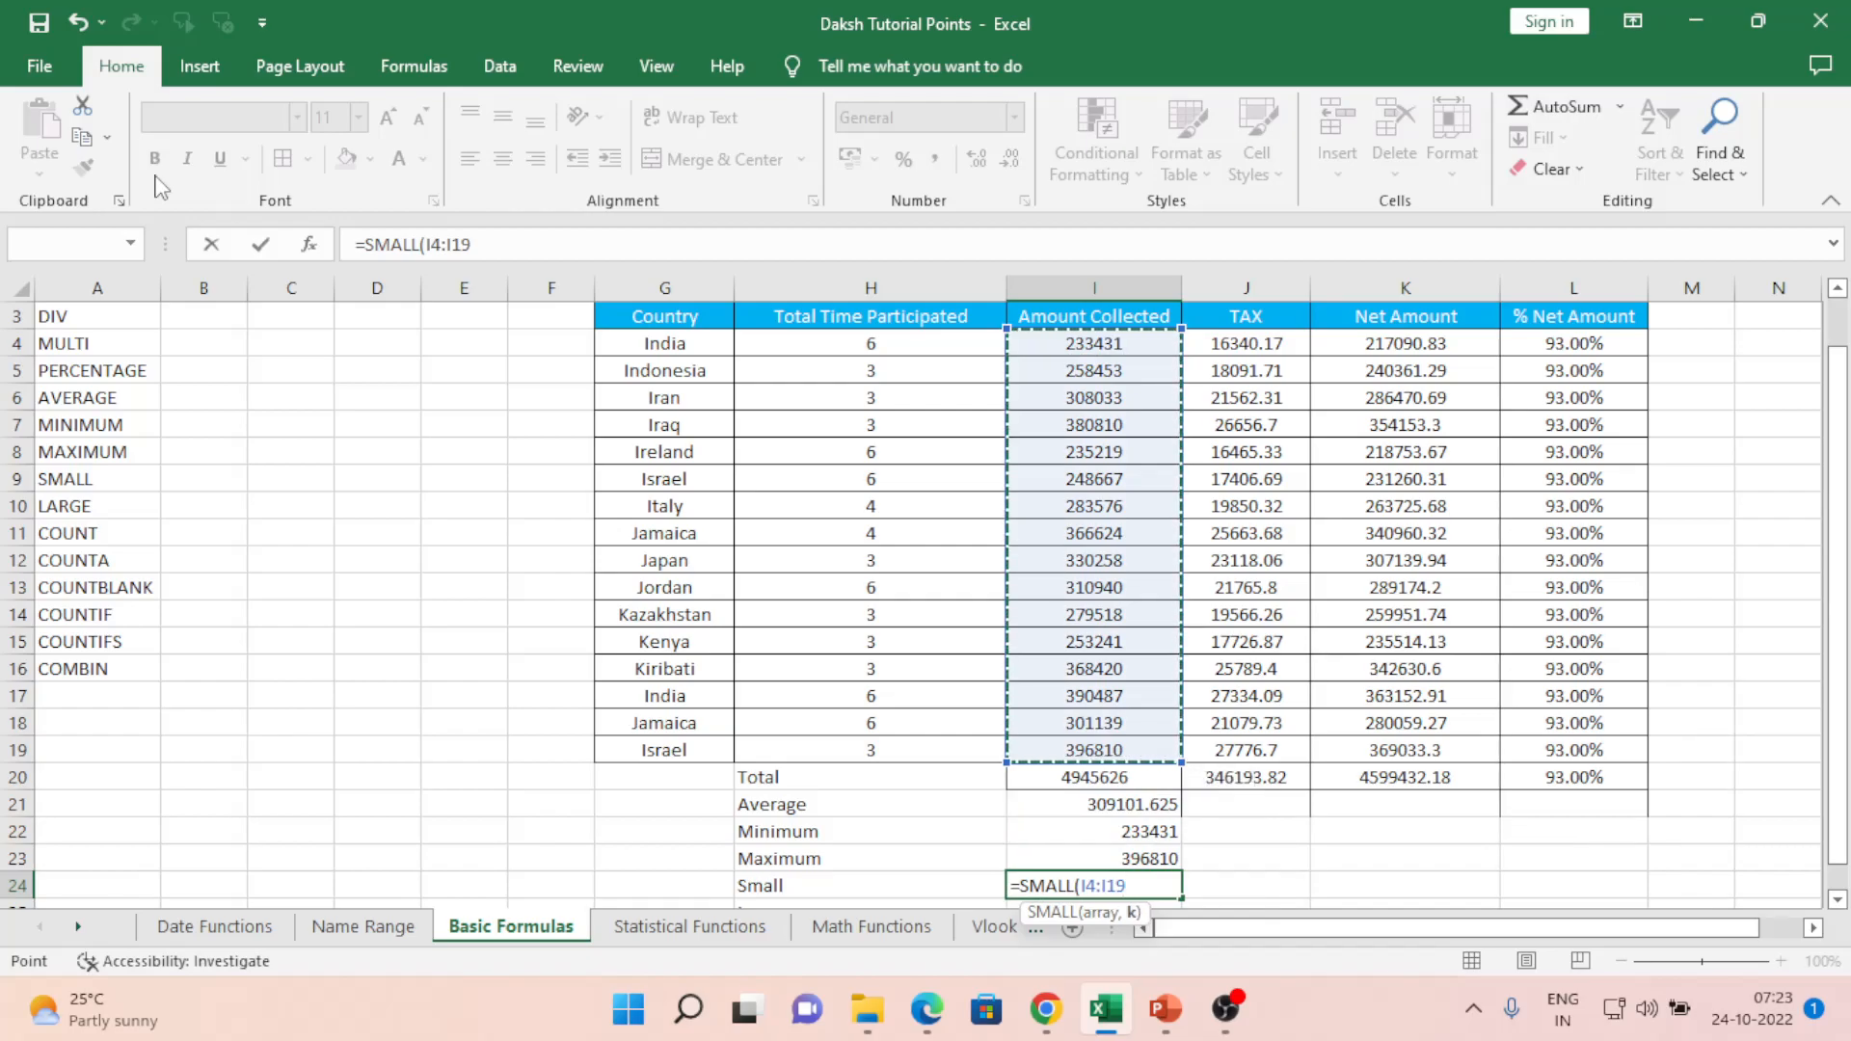
text())
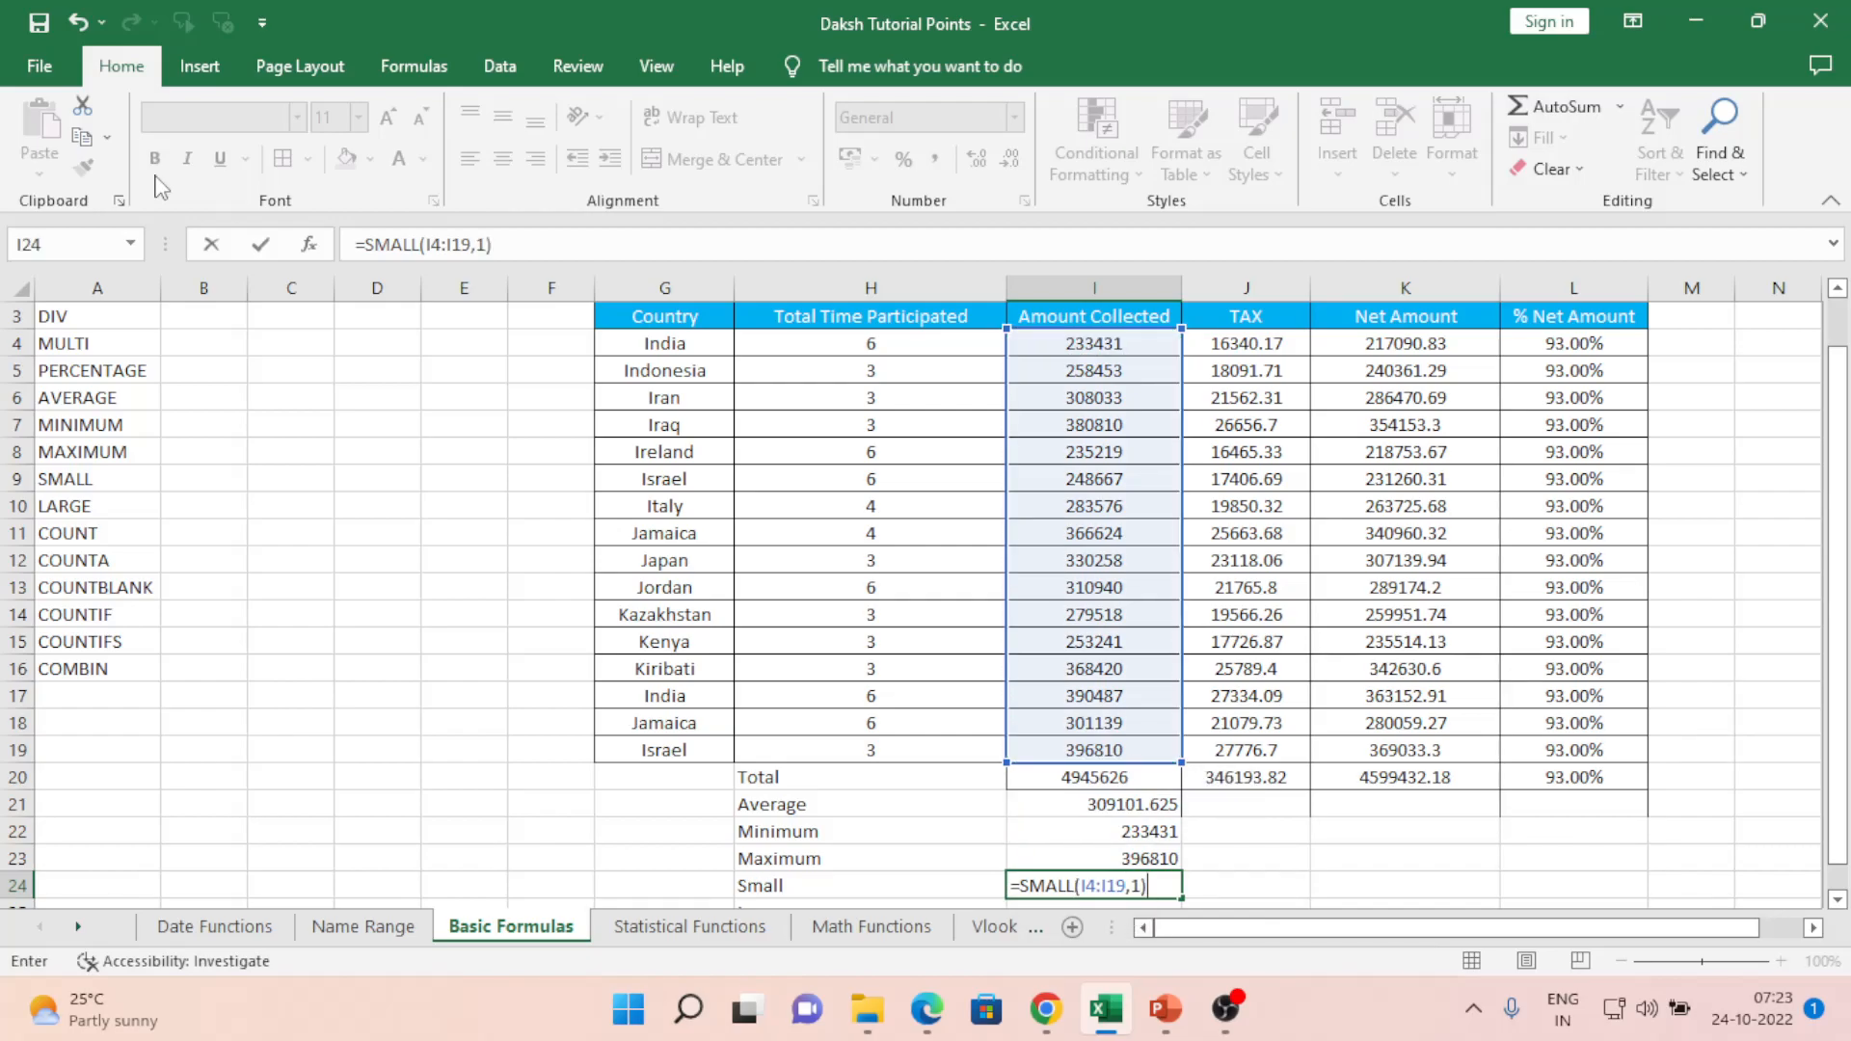
key(Return)
key(Up)
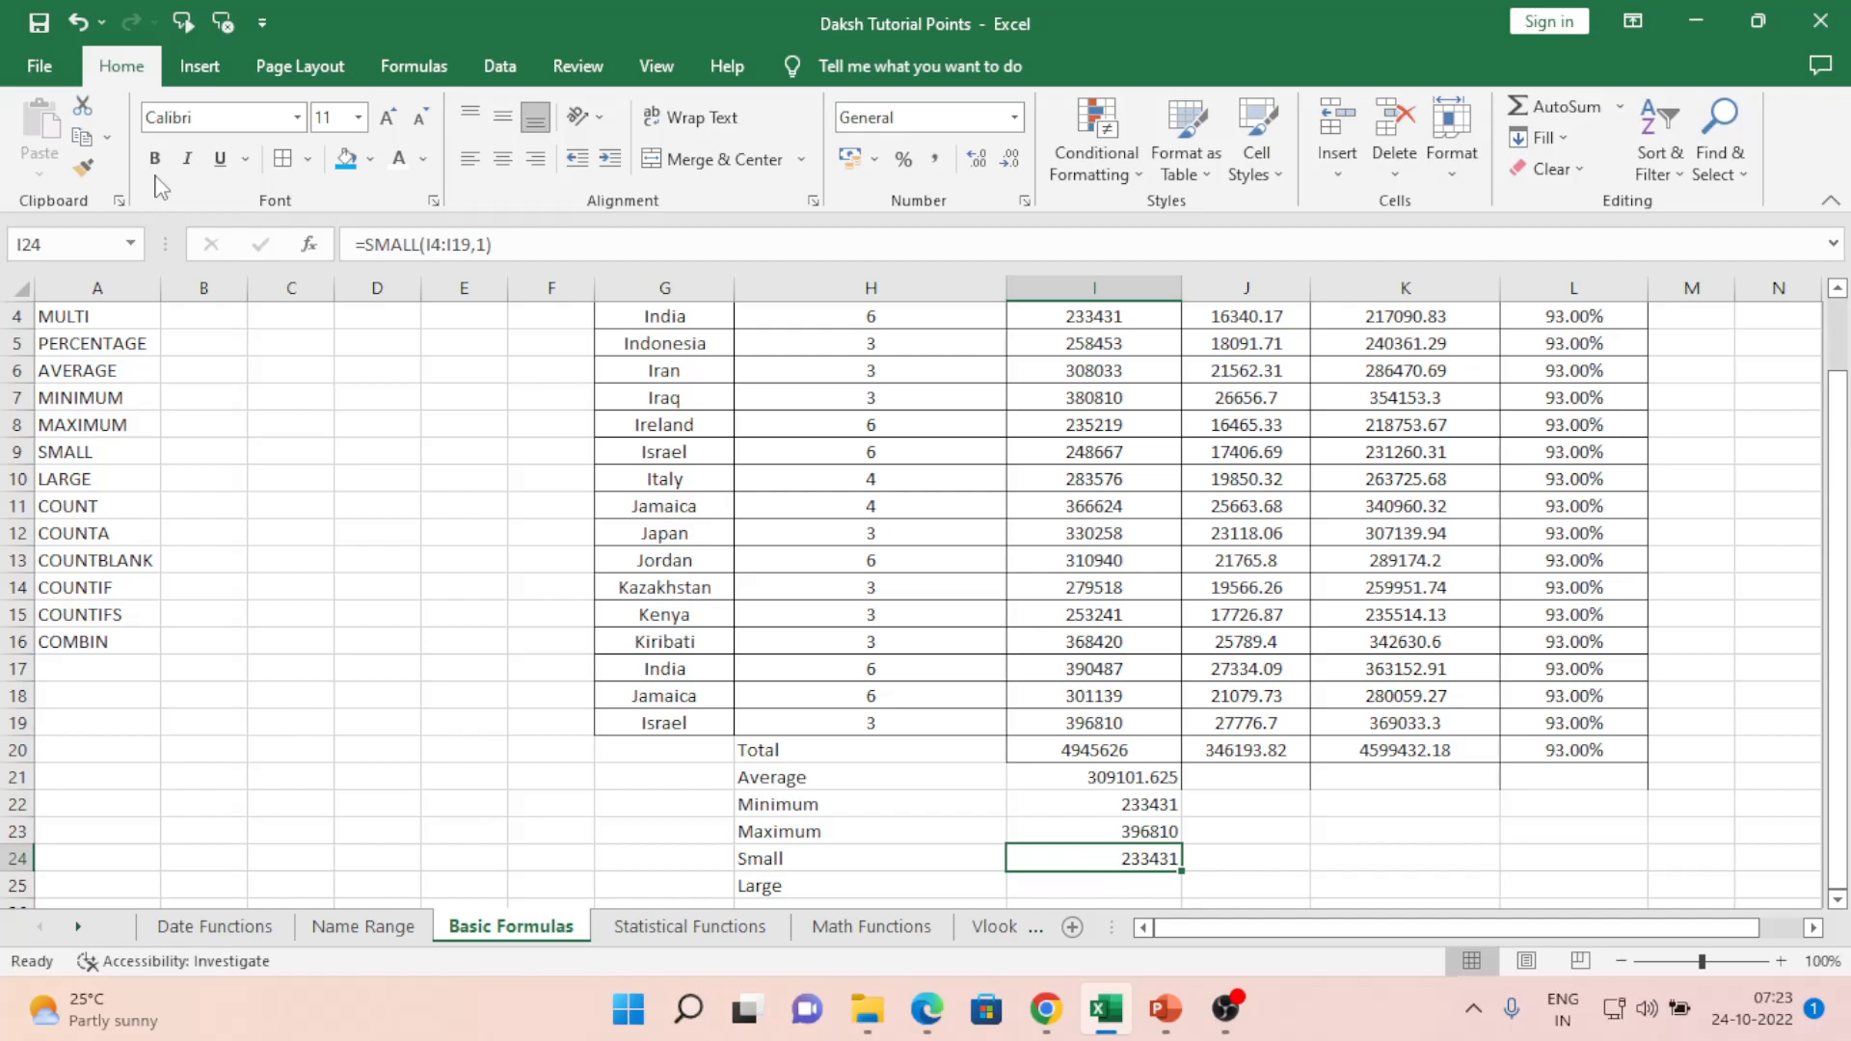
key(Down)
key(Up)
text(=small)
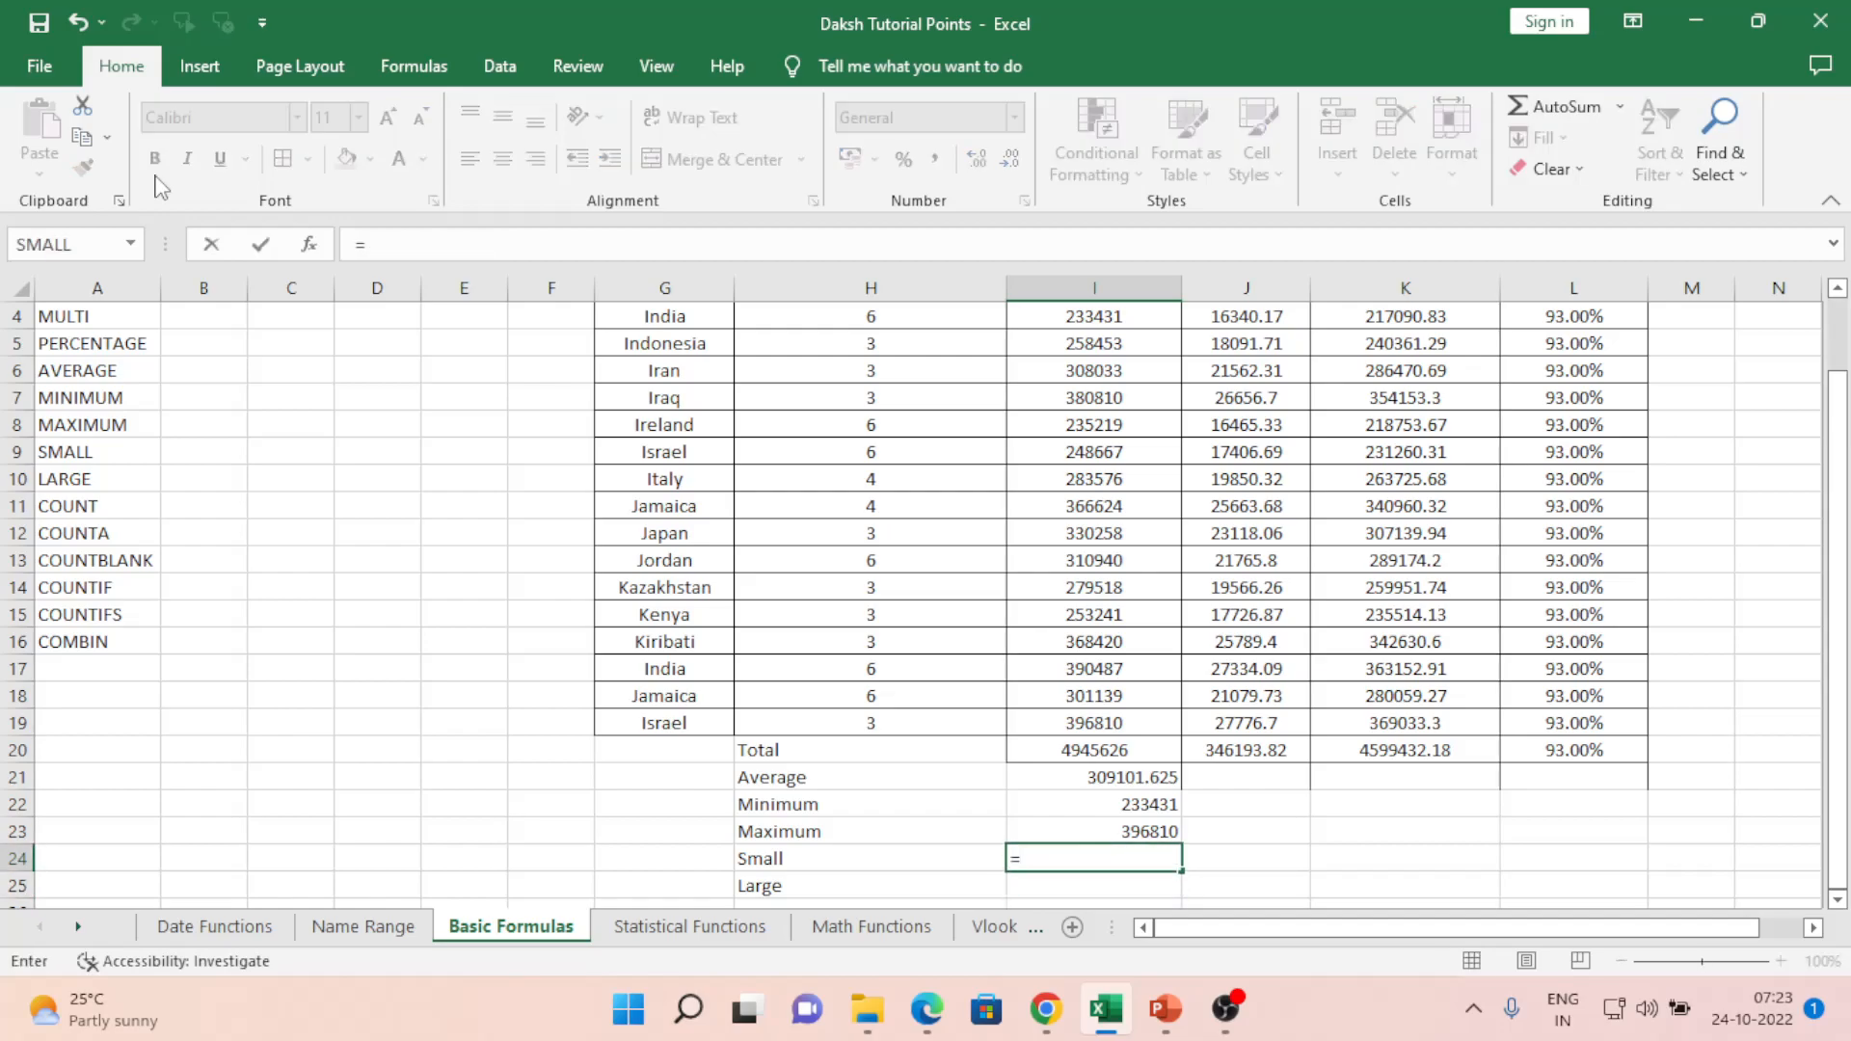
key(Tab)
key(Up)
key(Up)
key(Up)
key(Up)
key(Up)
key(Up)
key(Up)
key(Up)
key(Up)
key(Up)
key(Up)
key(Up)
key(Up)
key(Up)
key(Up)
key(Up)
key(Up)
key(Up)
key(Up)
key(Up)
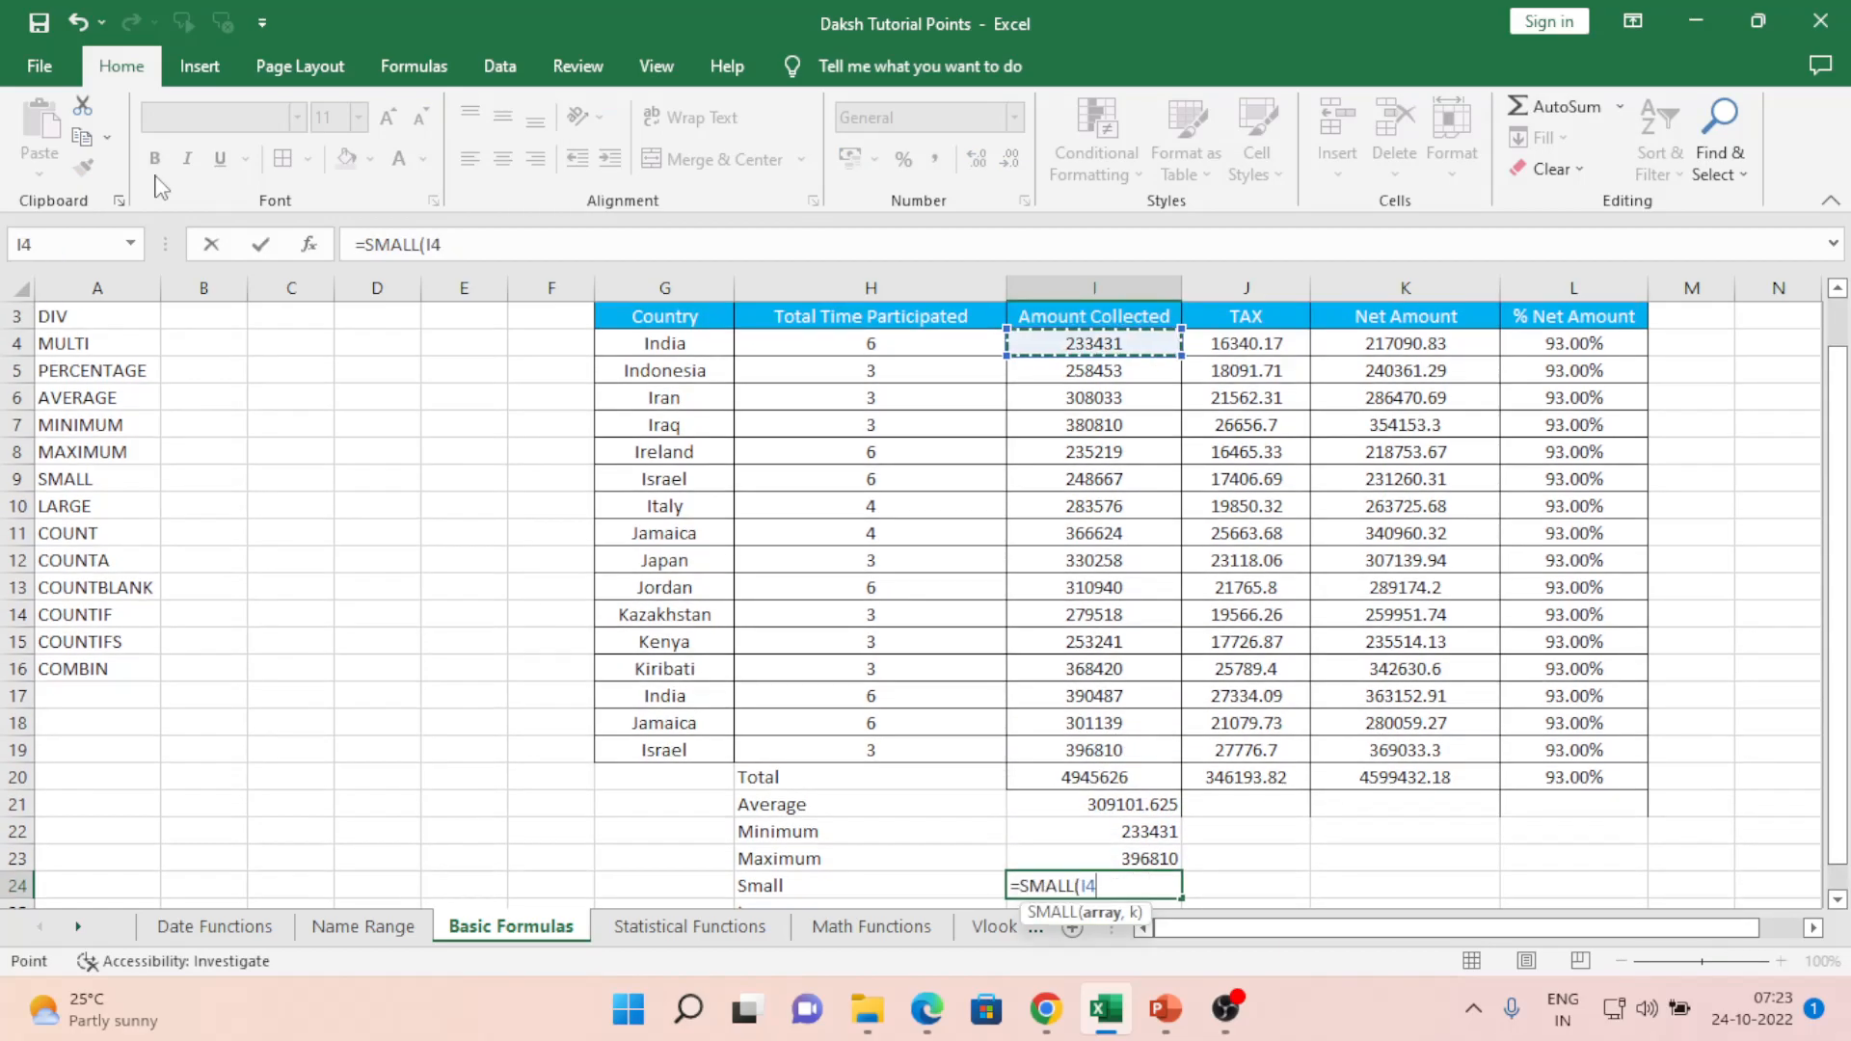
key(Left)
key(shift+Right)
key(shift+Right)
key(shift+Down)
key(shift+Down)
key(shift+Down)
key(shift+Down)
key(shift+Down)
key(shift+Down)
key(shift+Down)
key(shift+Down)
key(shift+Down)
key(shift+Down)
key(shift+Down)
key(shift+Down)
key(shift+Down)
key(shift+Down)
key(shift+Down)
key(shift+Down)
key(shift+Down)
key(shift+Down)
key(shift+Down)
key(shift+Down)
key(shift+Up)
key(shift+Up)
key(shift+Up)
key(shift+Up)
key(shift+Up)
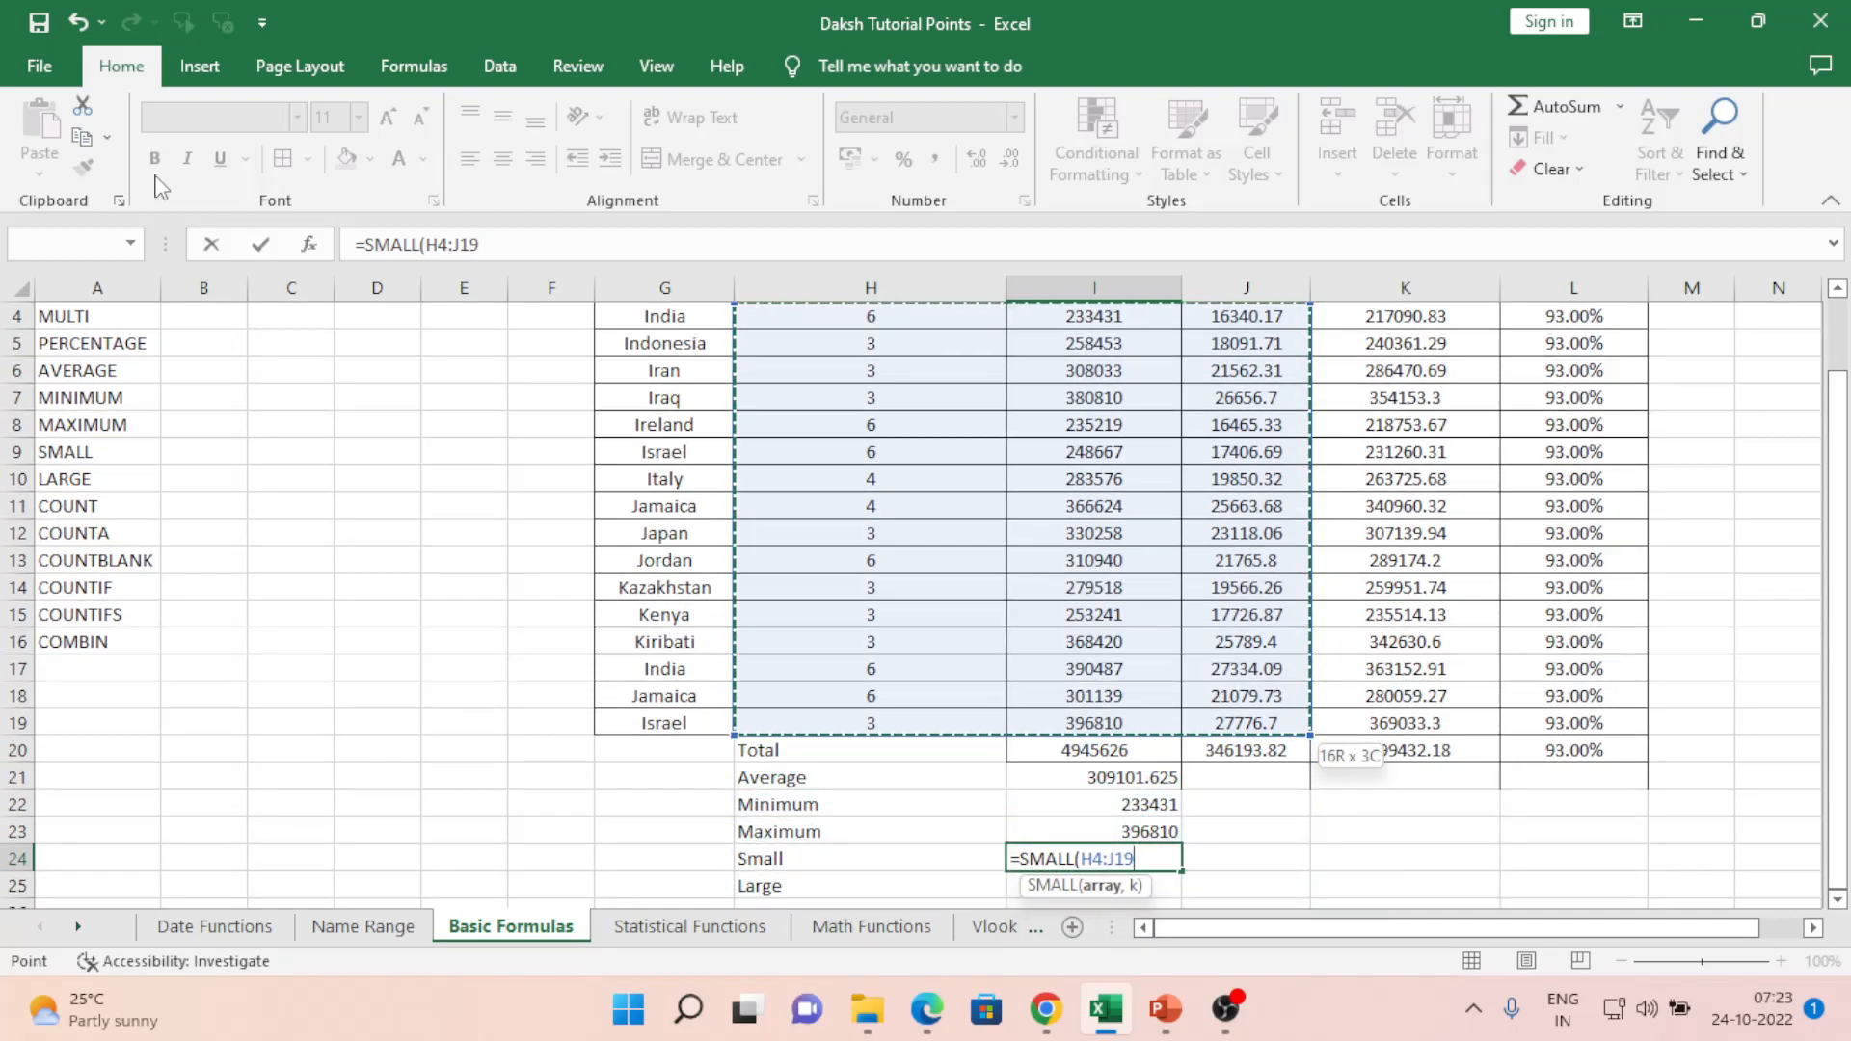
text(,)
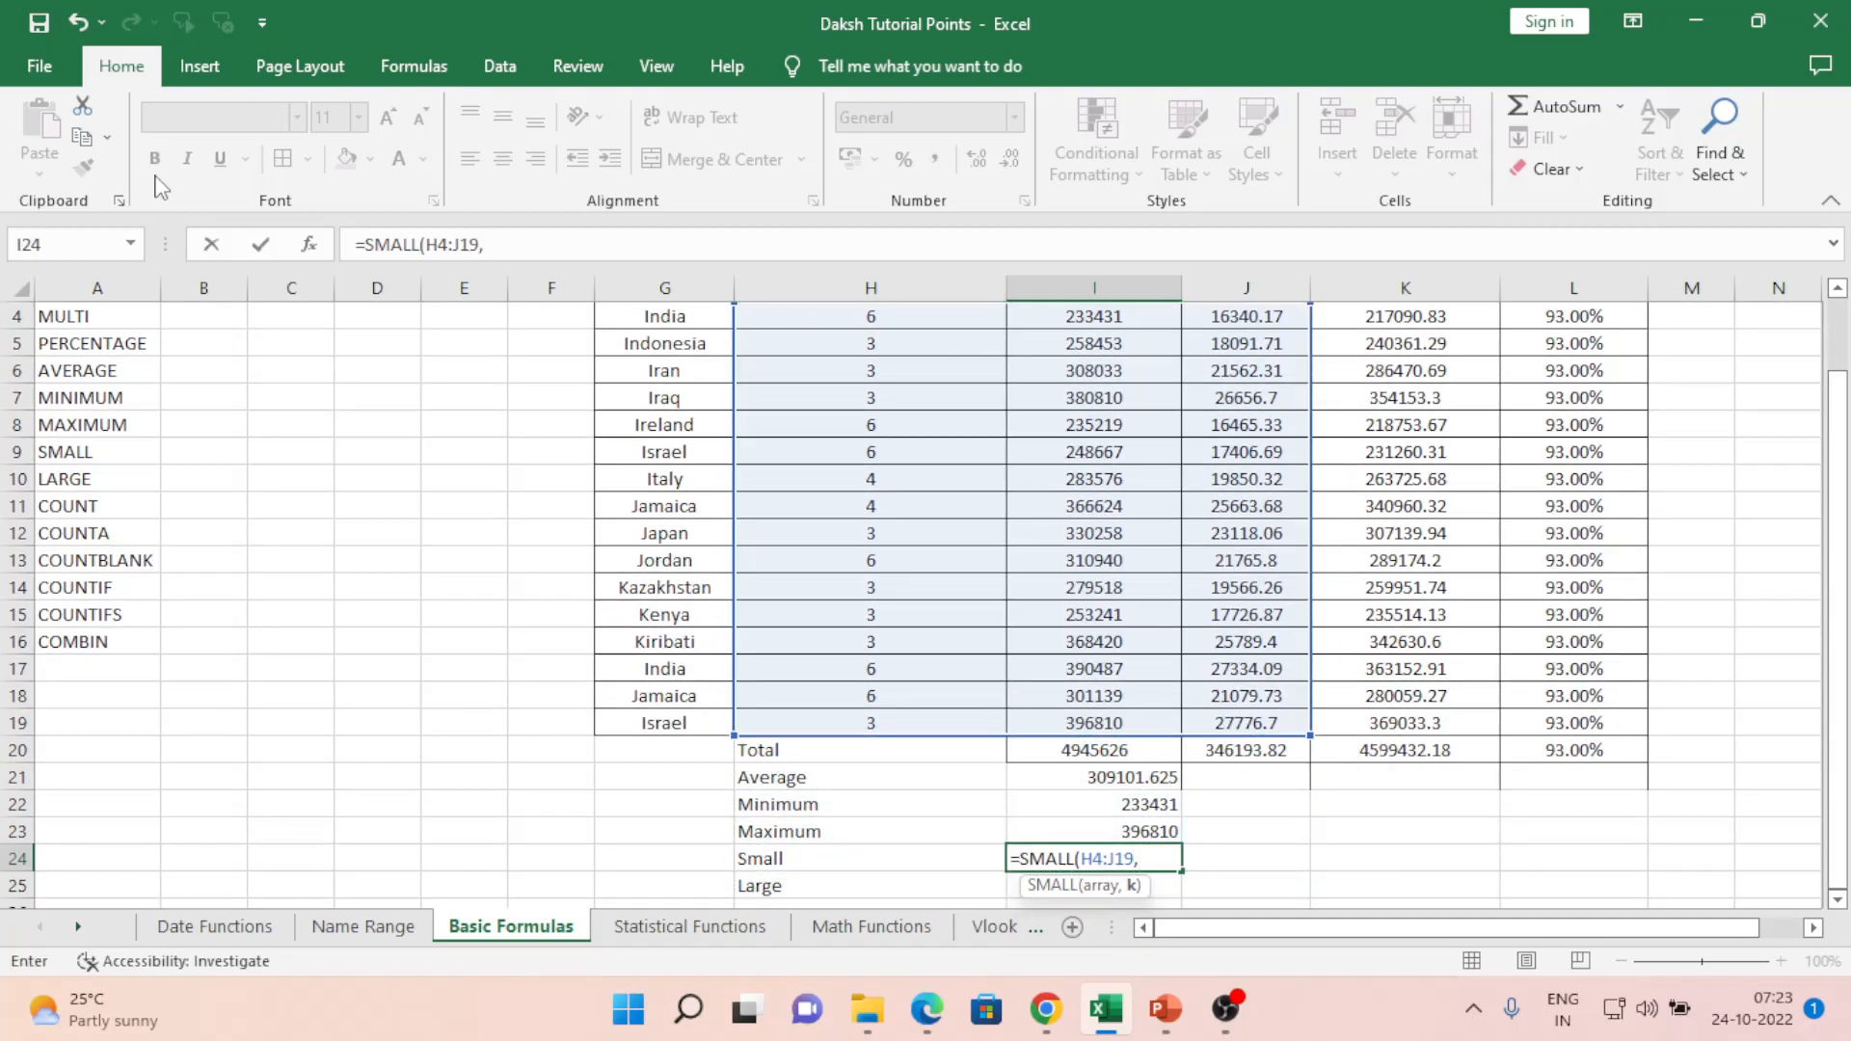
text(0)
key(BackSpace)
text(1))
key(ctrl+Return)
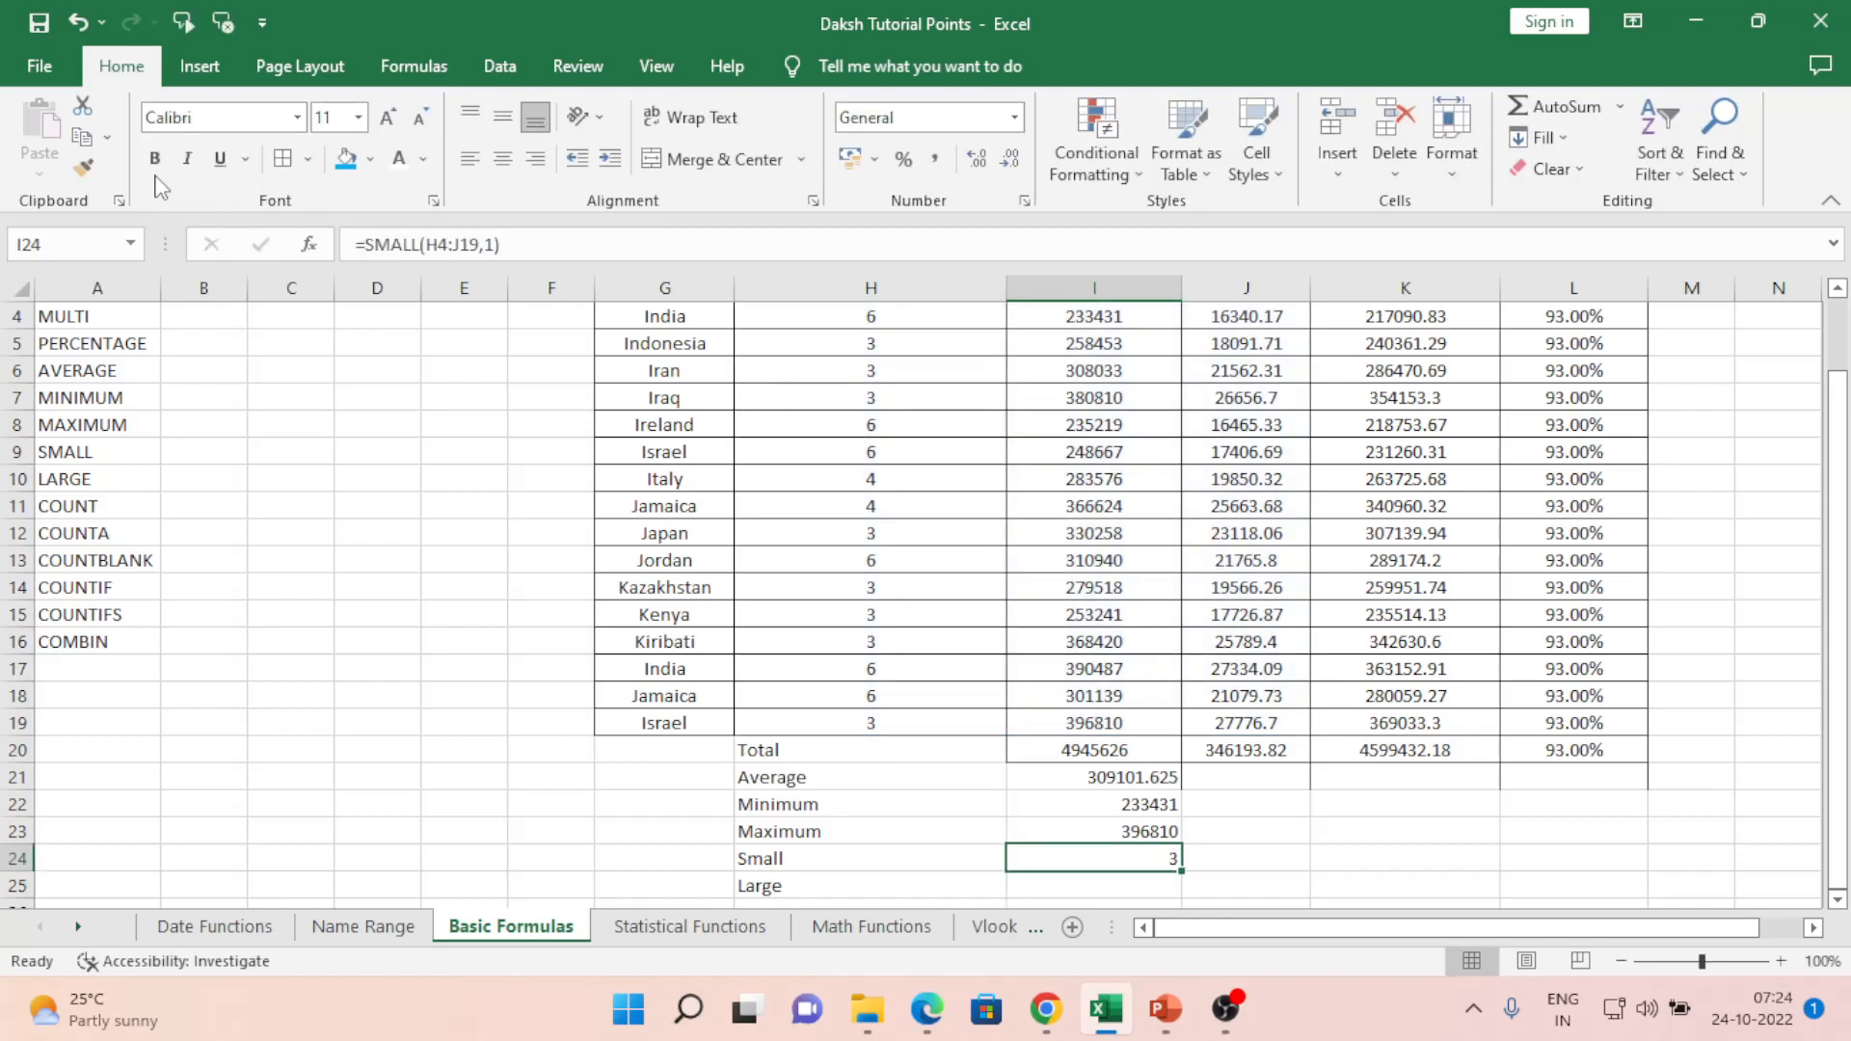
key(F2)
key(Left)
key(Left)
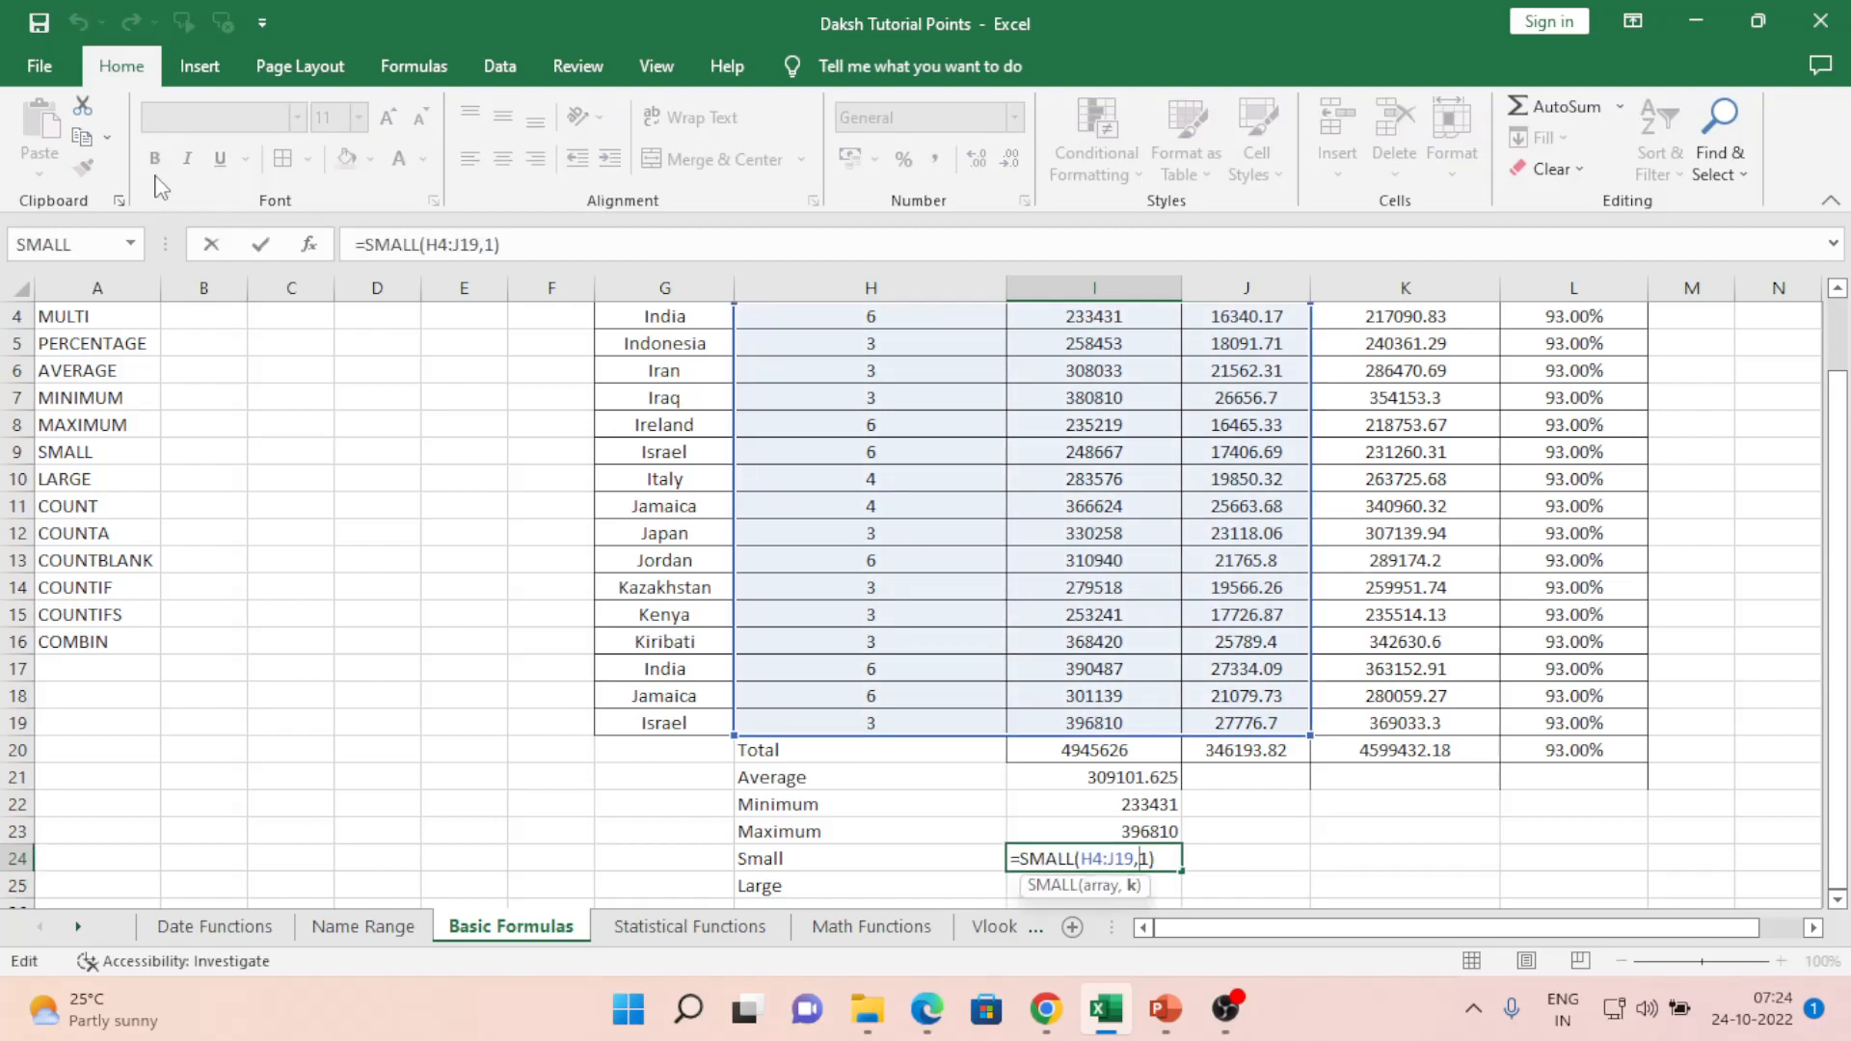
text(2)
key(ctrl+Return)
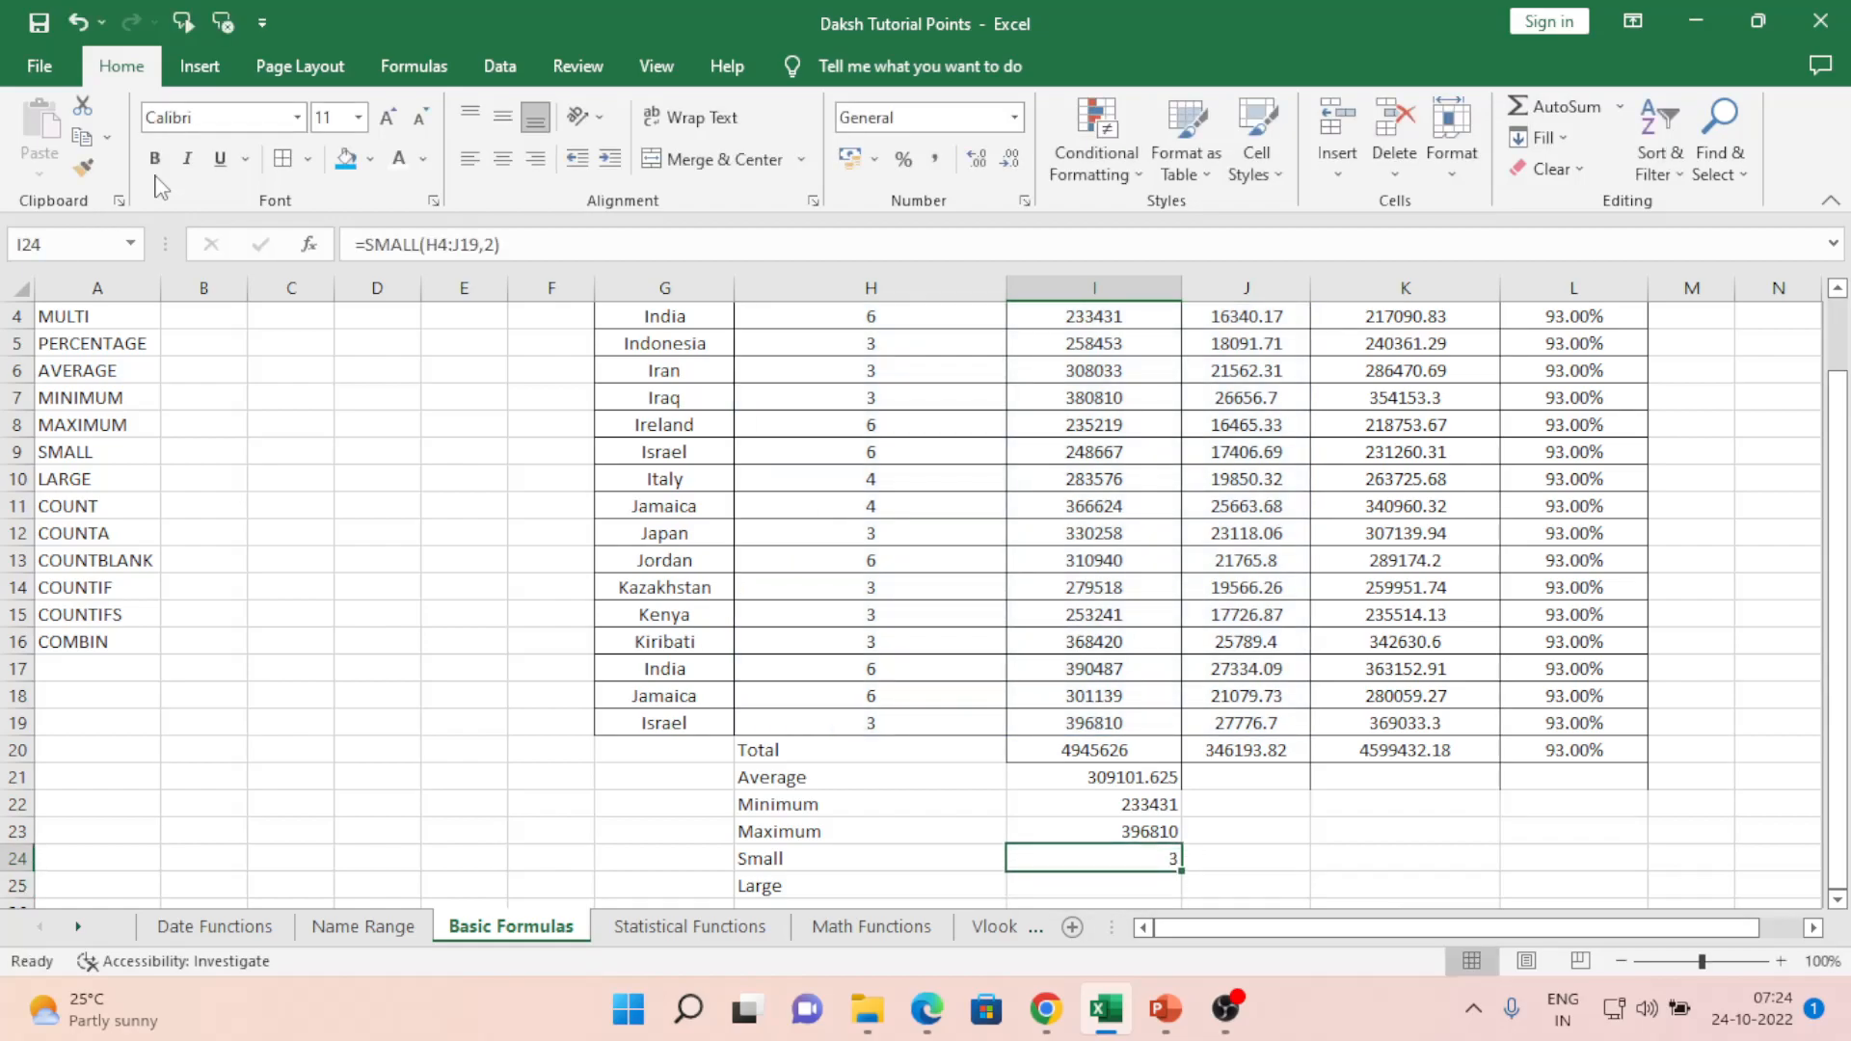
key(F2)
key(Left)
key(Left)
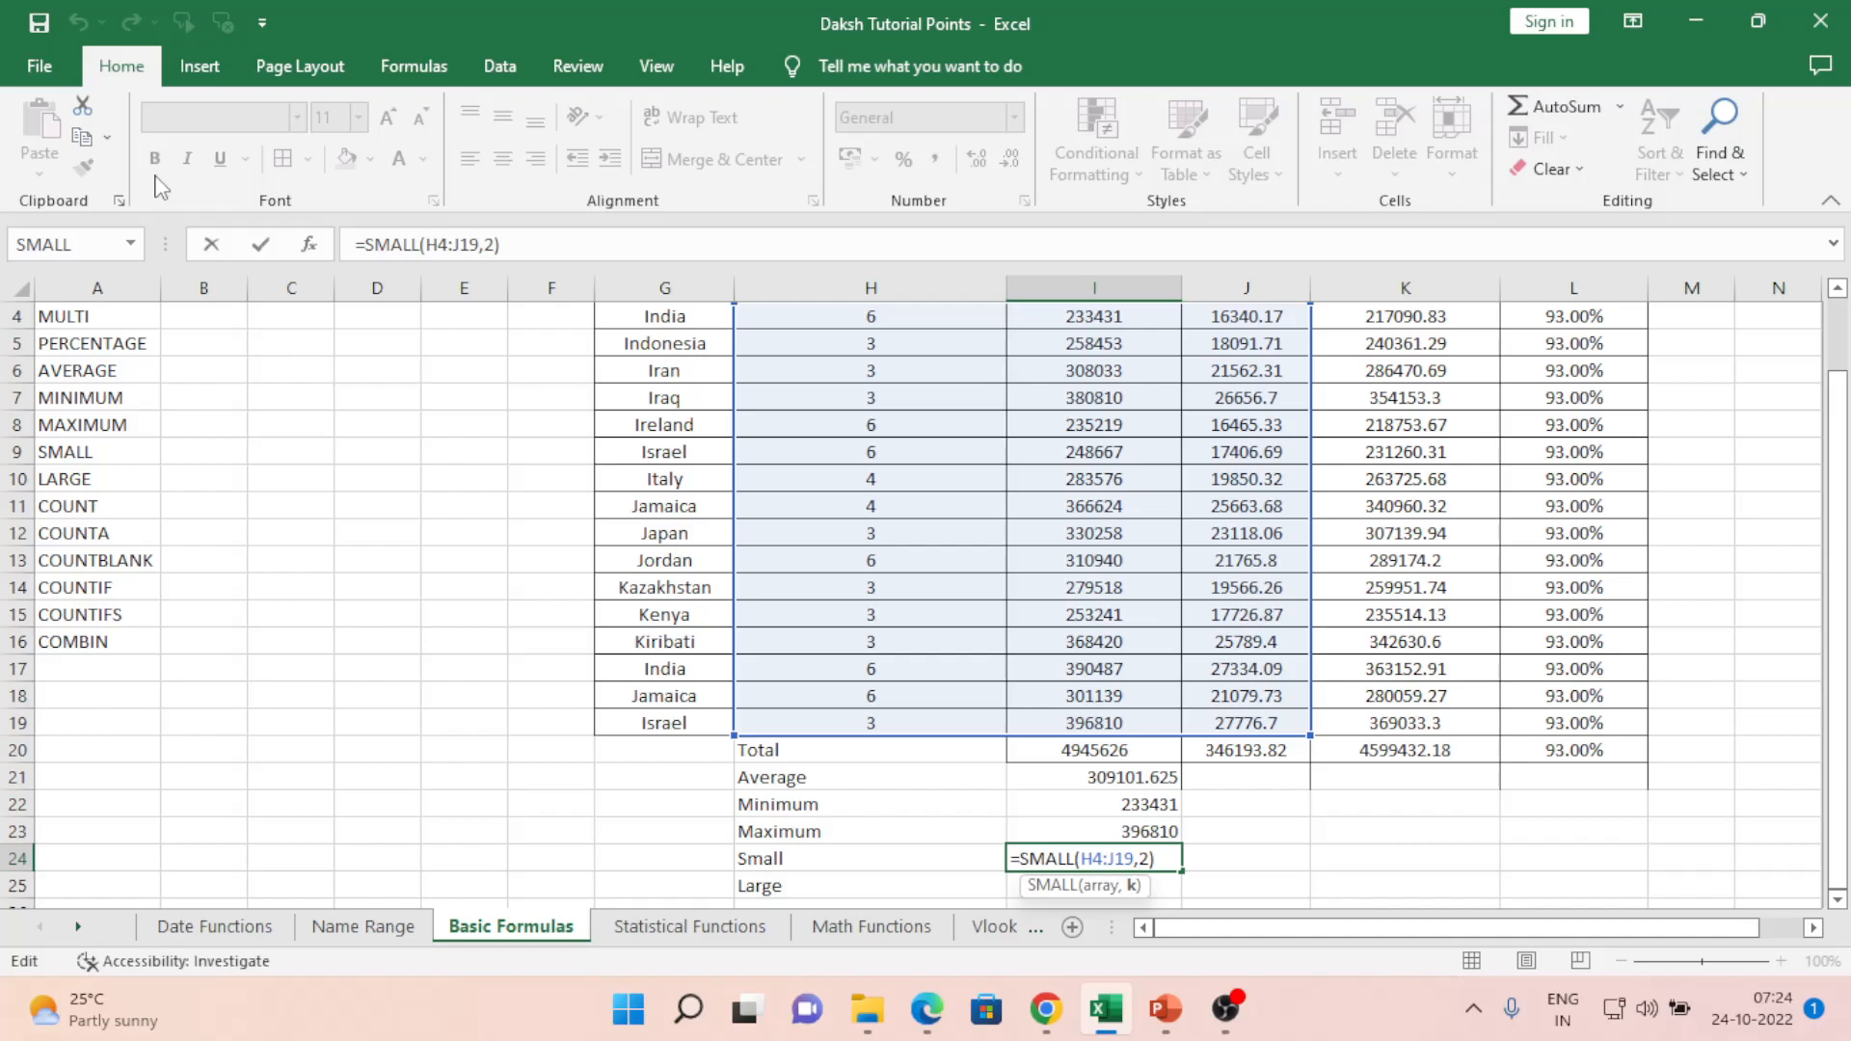
key(shift+Return)
key(Down)
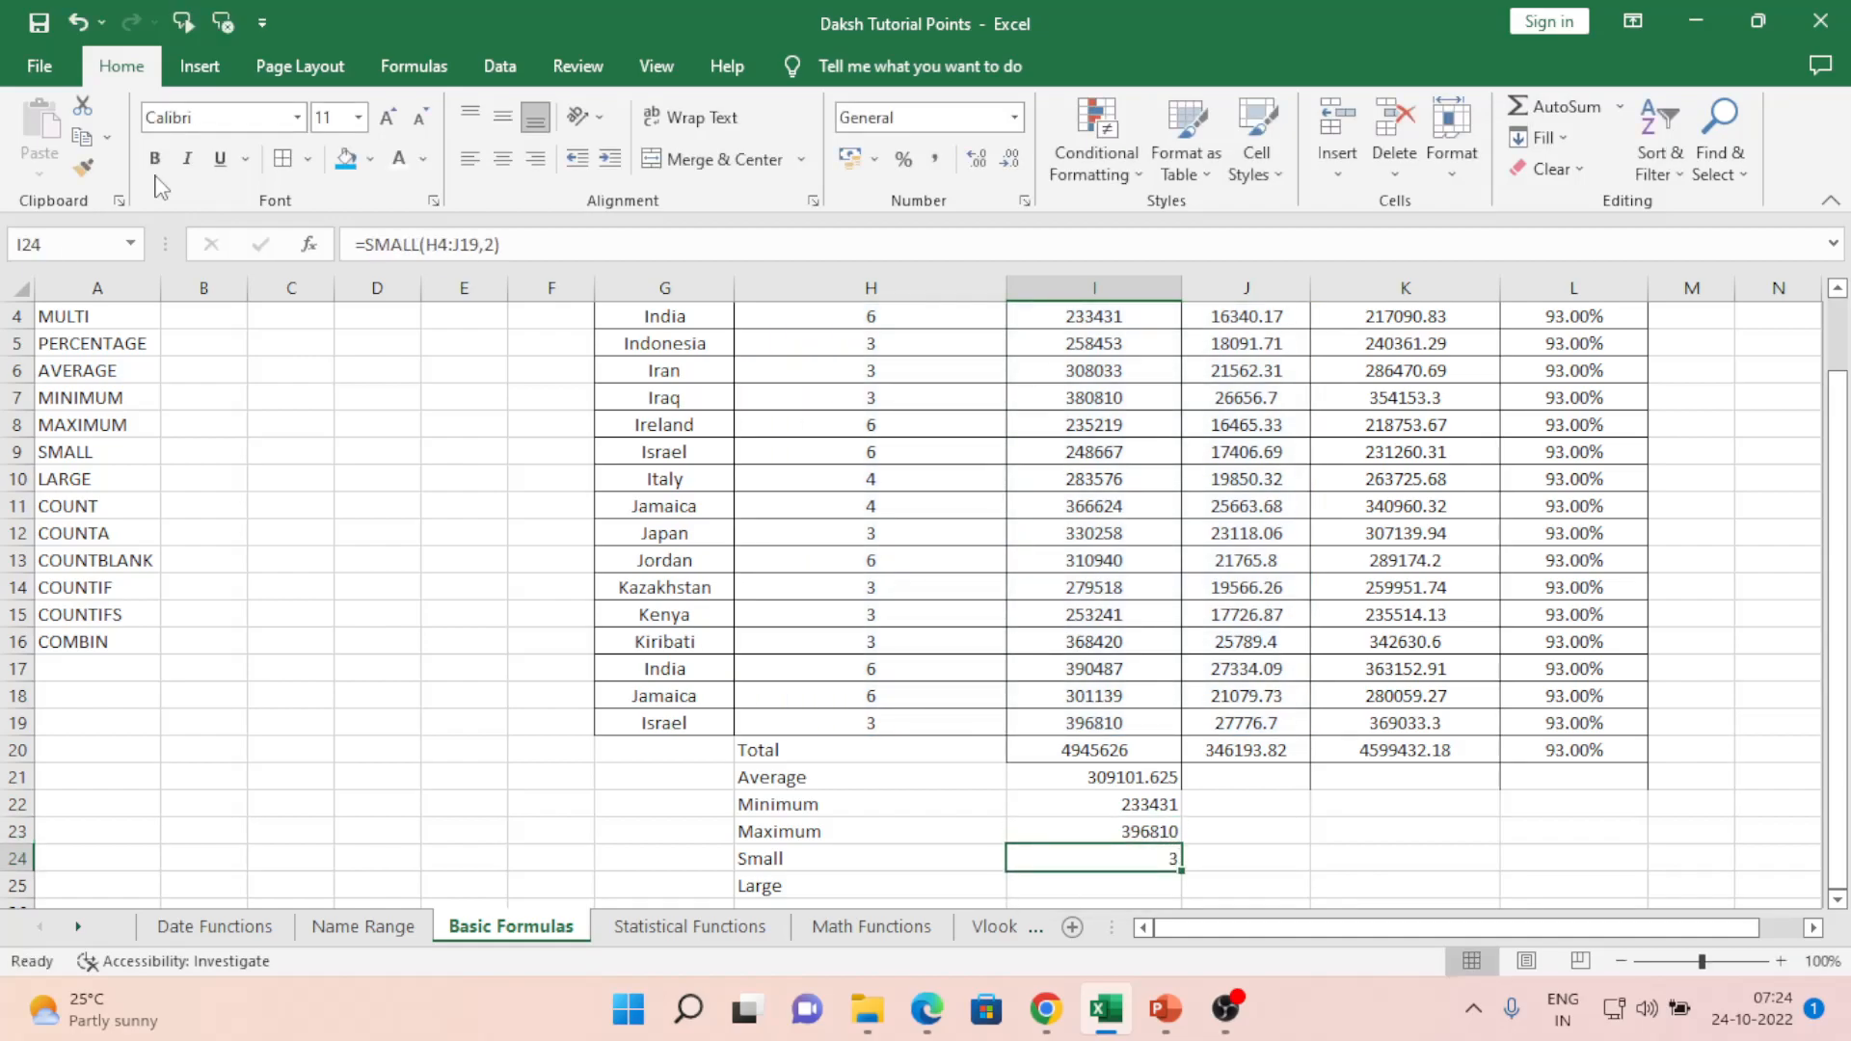
key(F2)
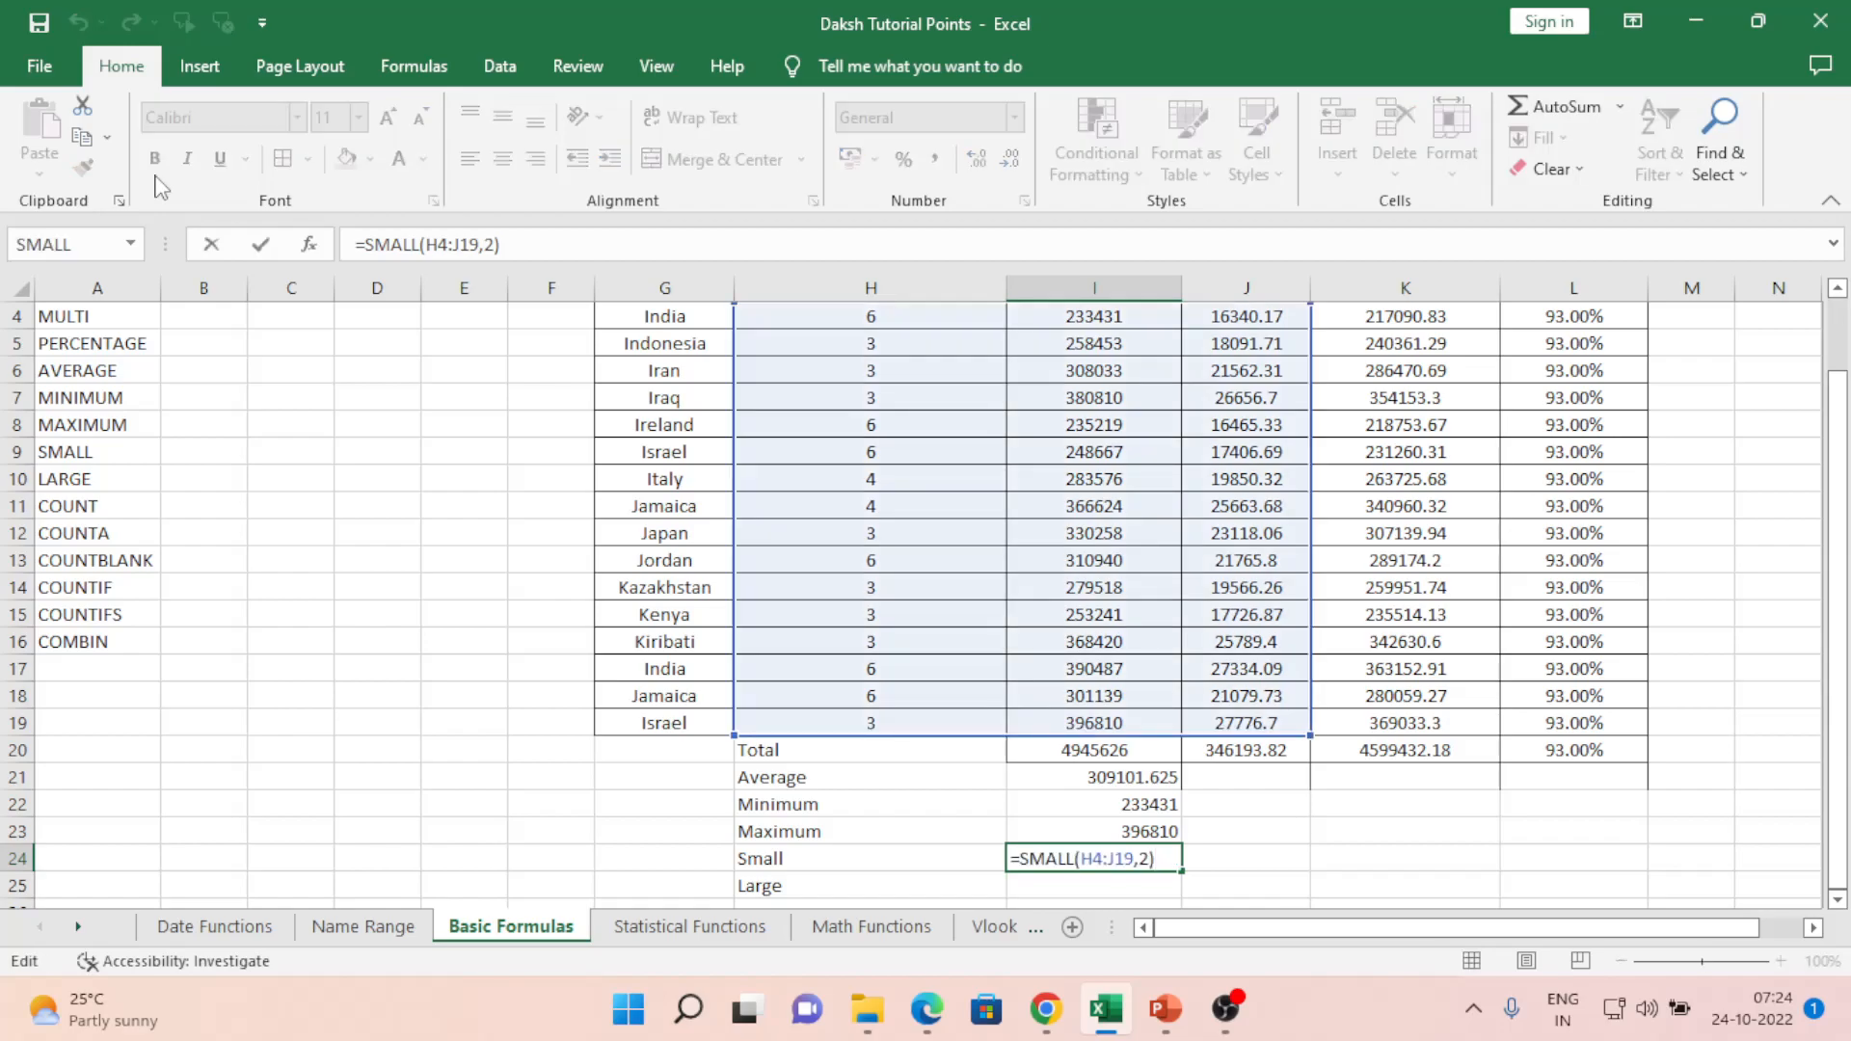
key(Escape)
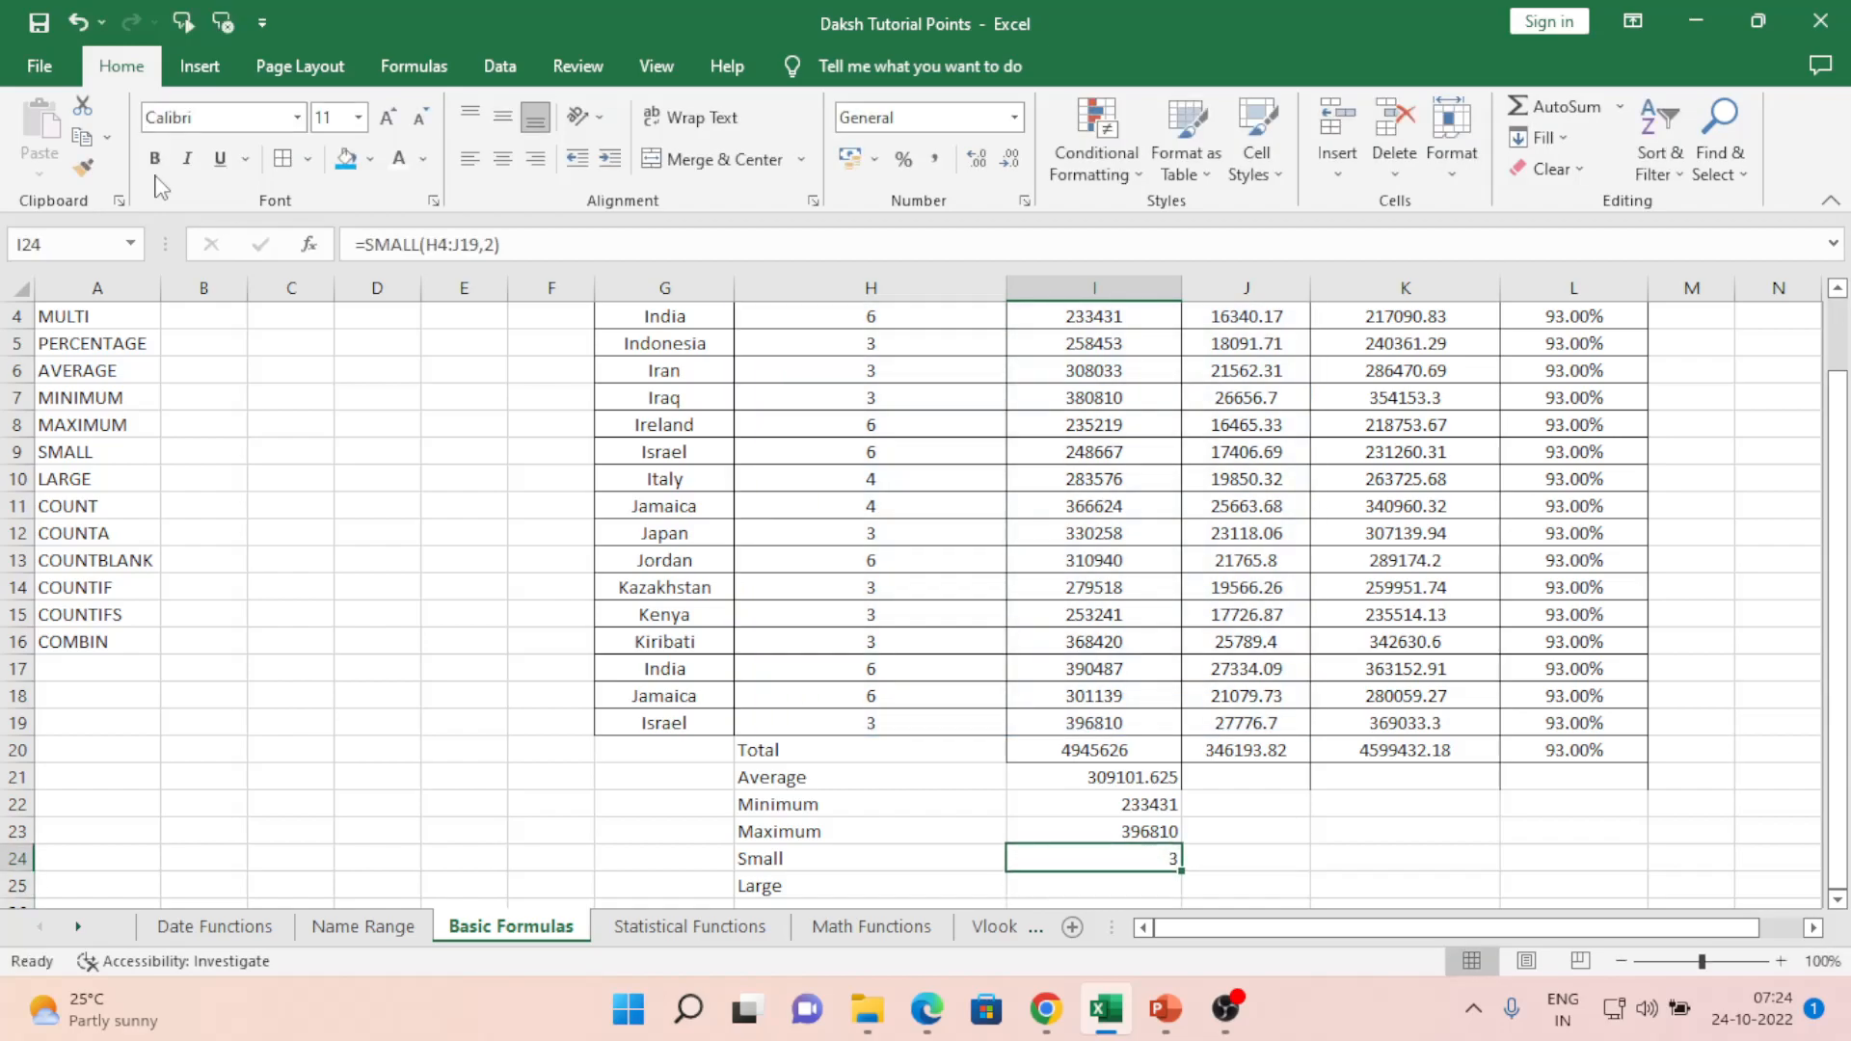
key(F2)
key(Left)
key(Left)
key(Left)
key(Left)
key(Left)
key(Left)
key(Left)
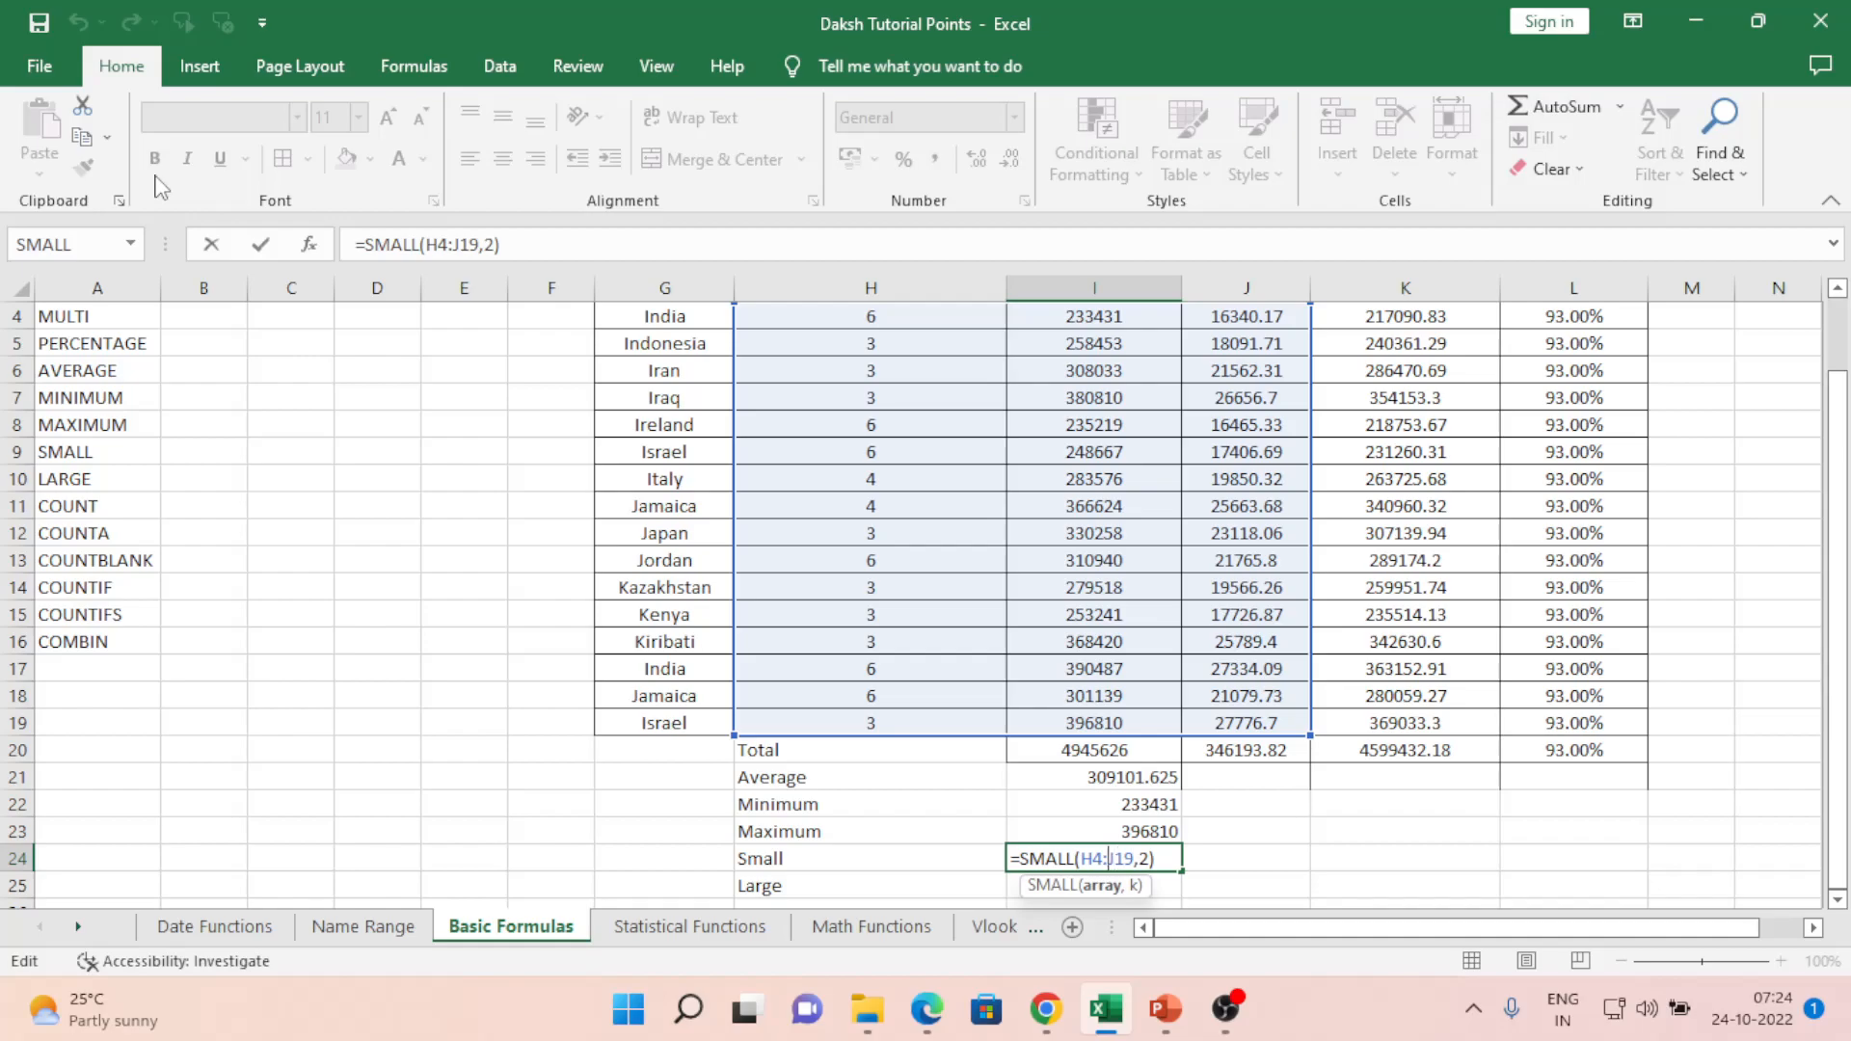
key(Left)
key(BackSpace)
text(I)
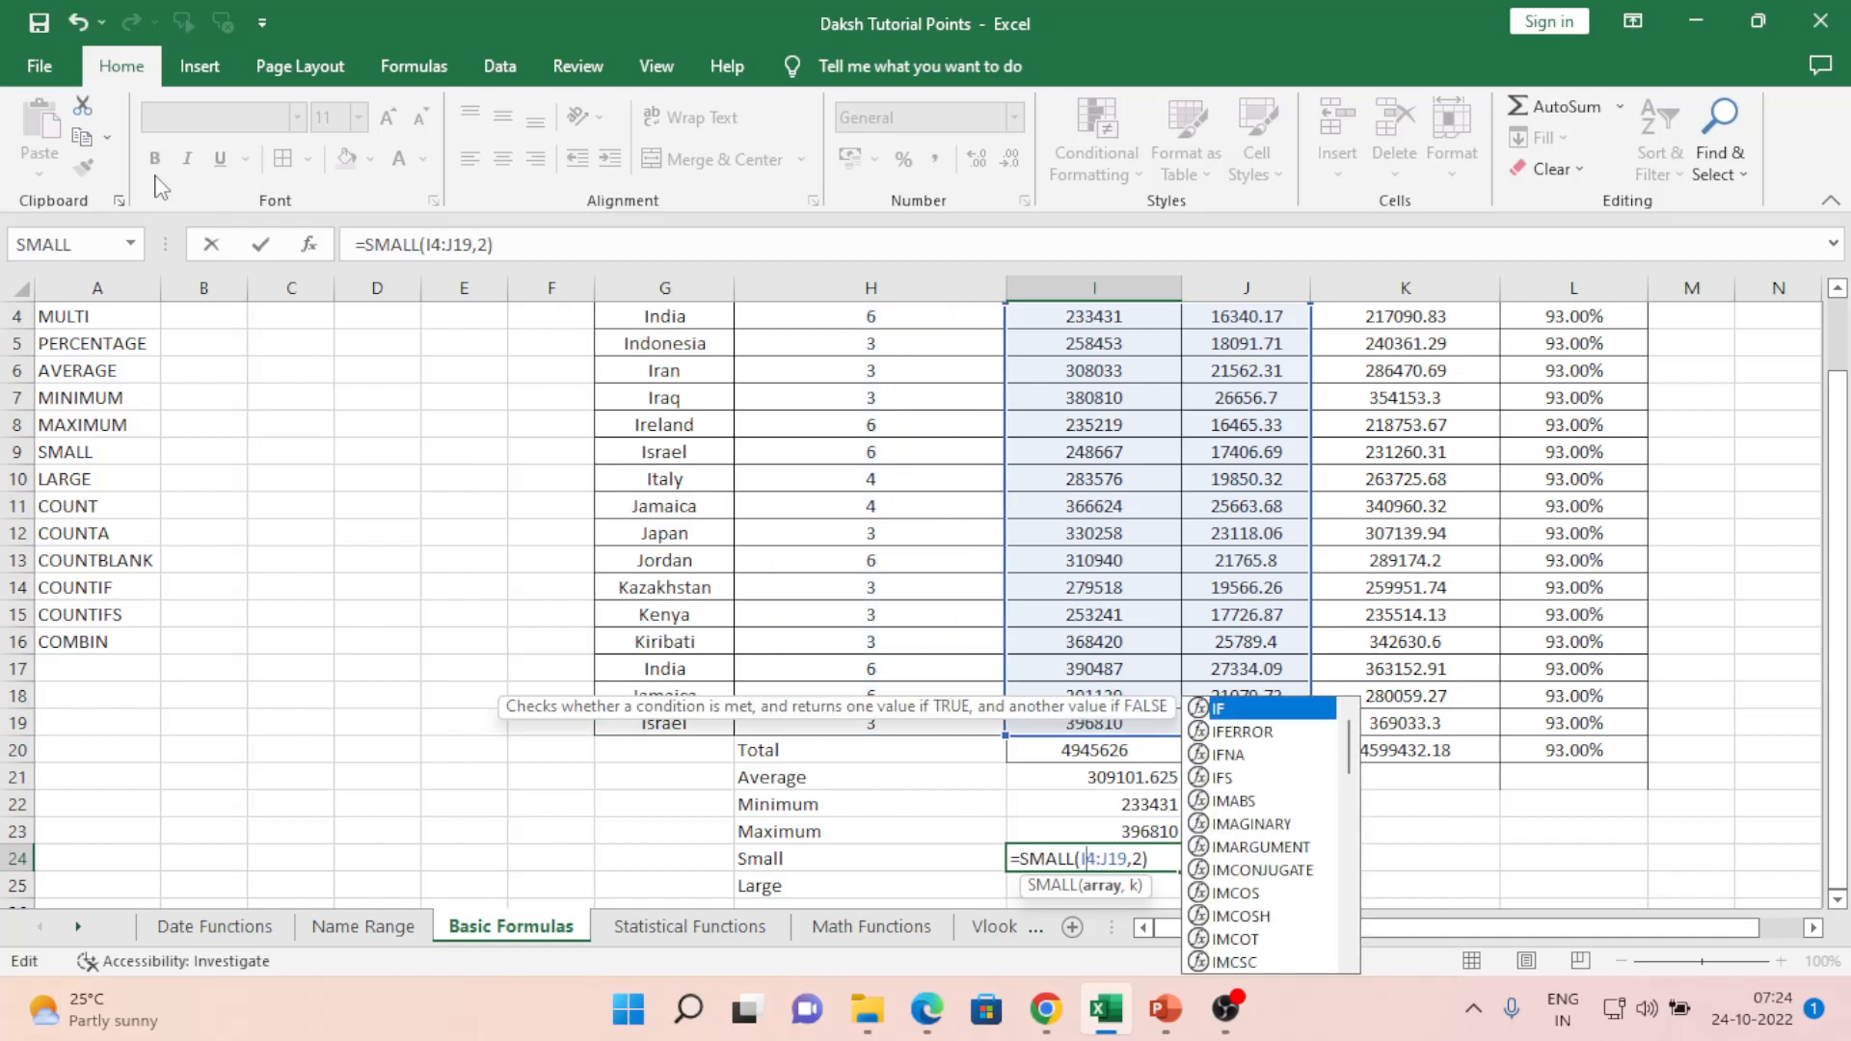
key(Return)
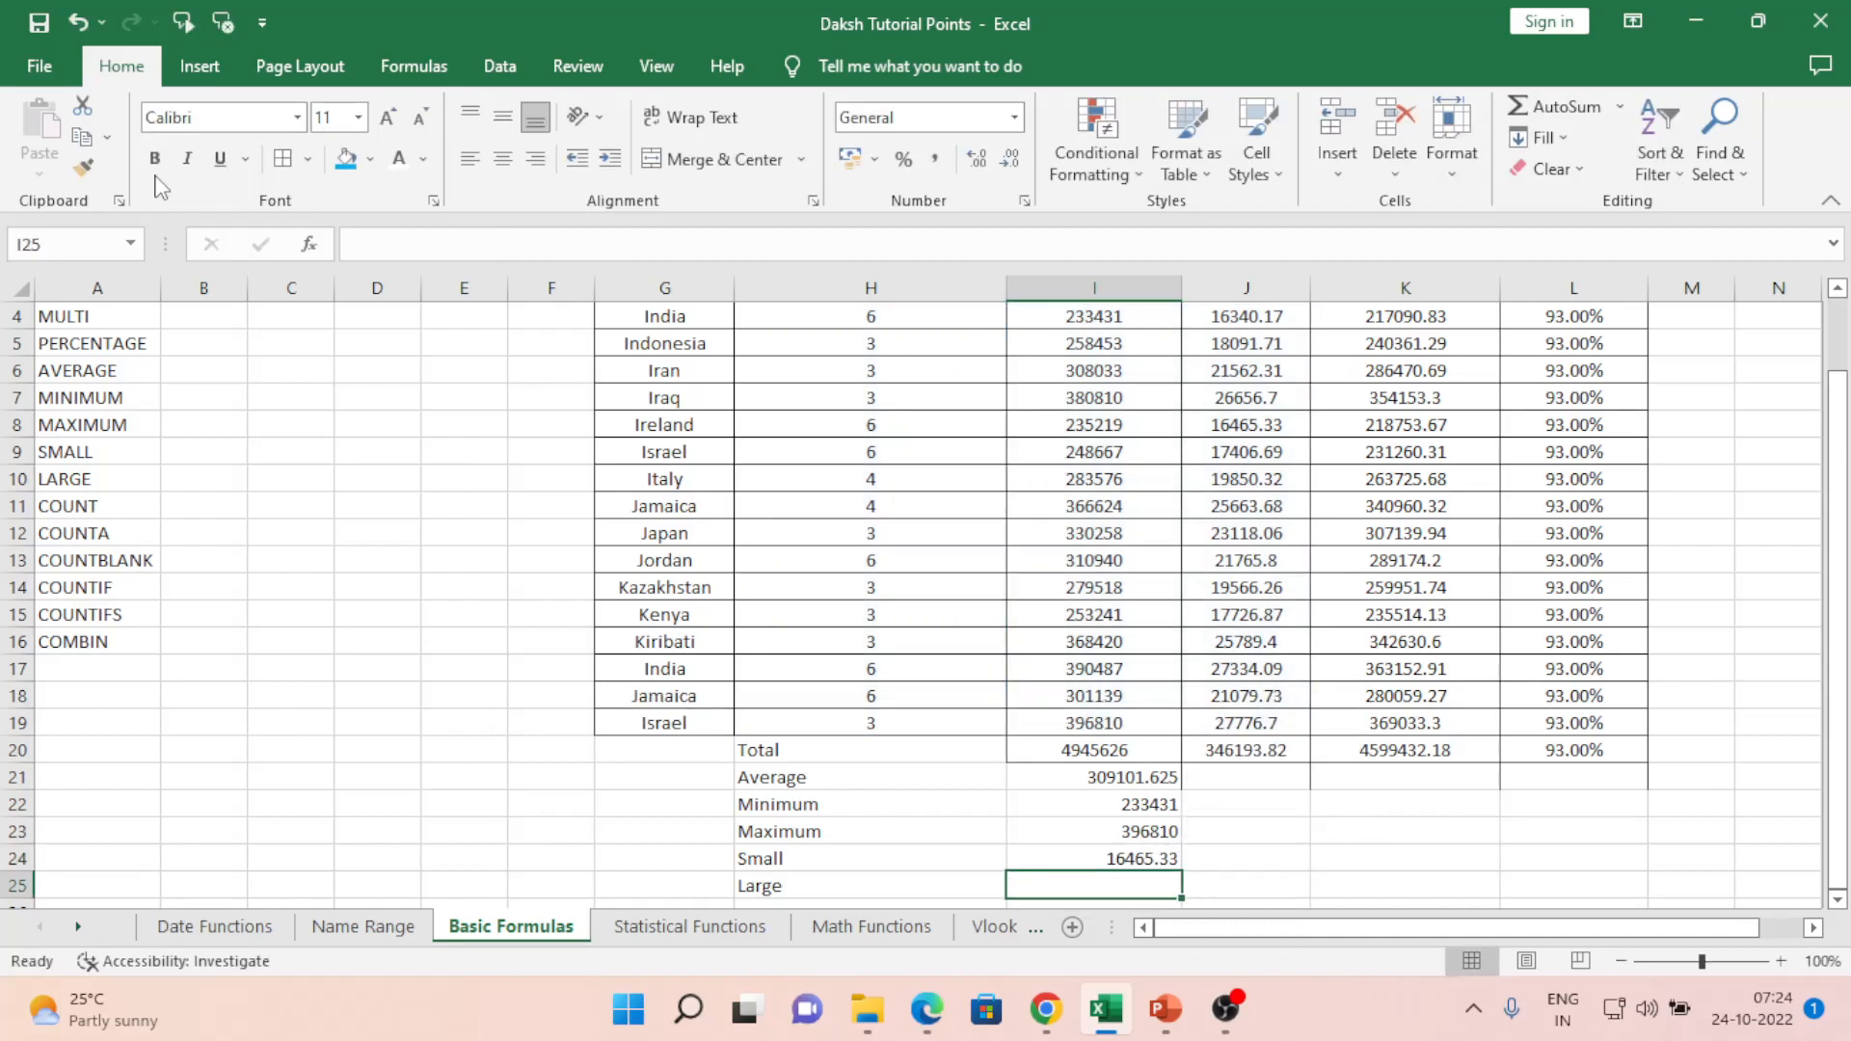
key(Up)
key(F2)
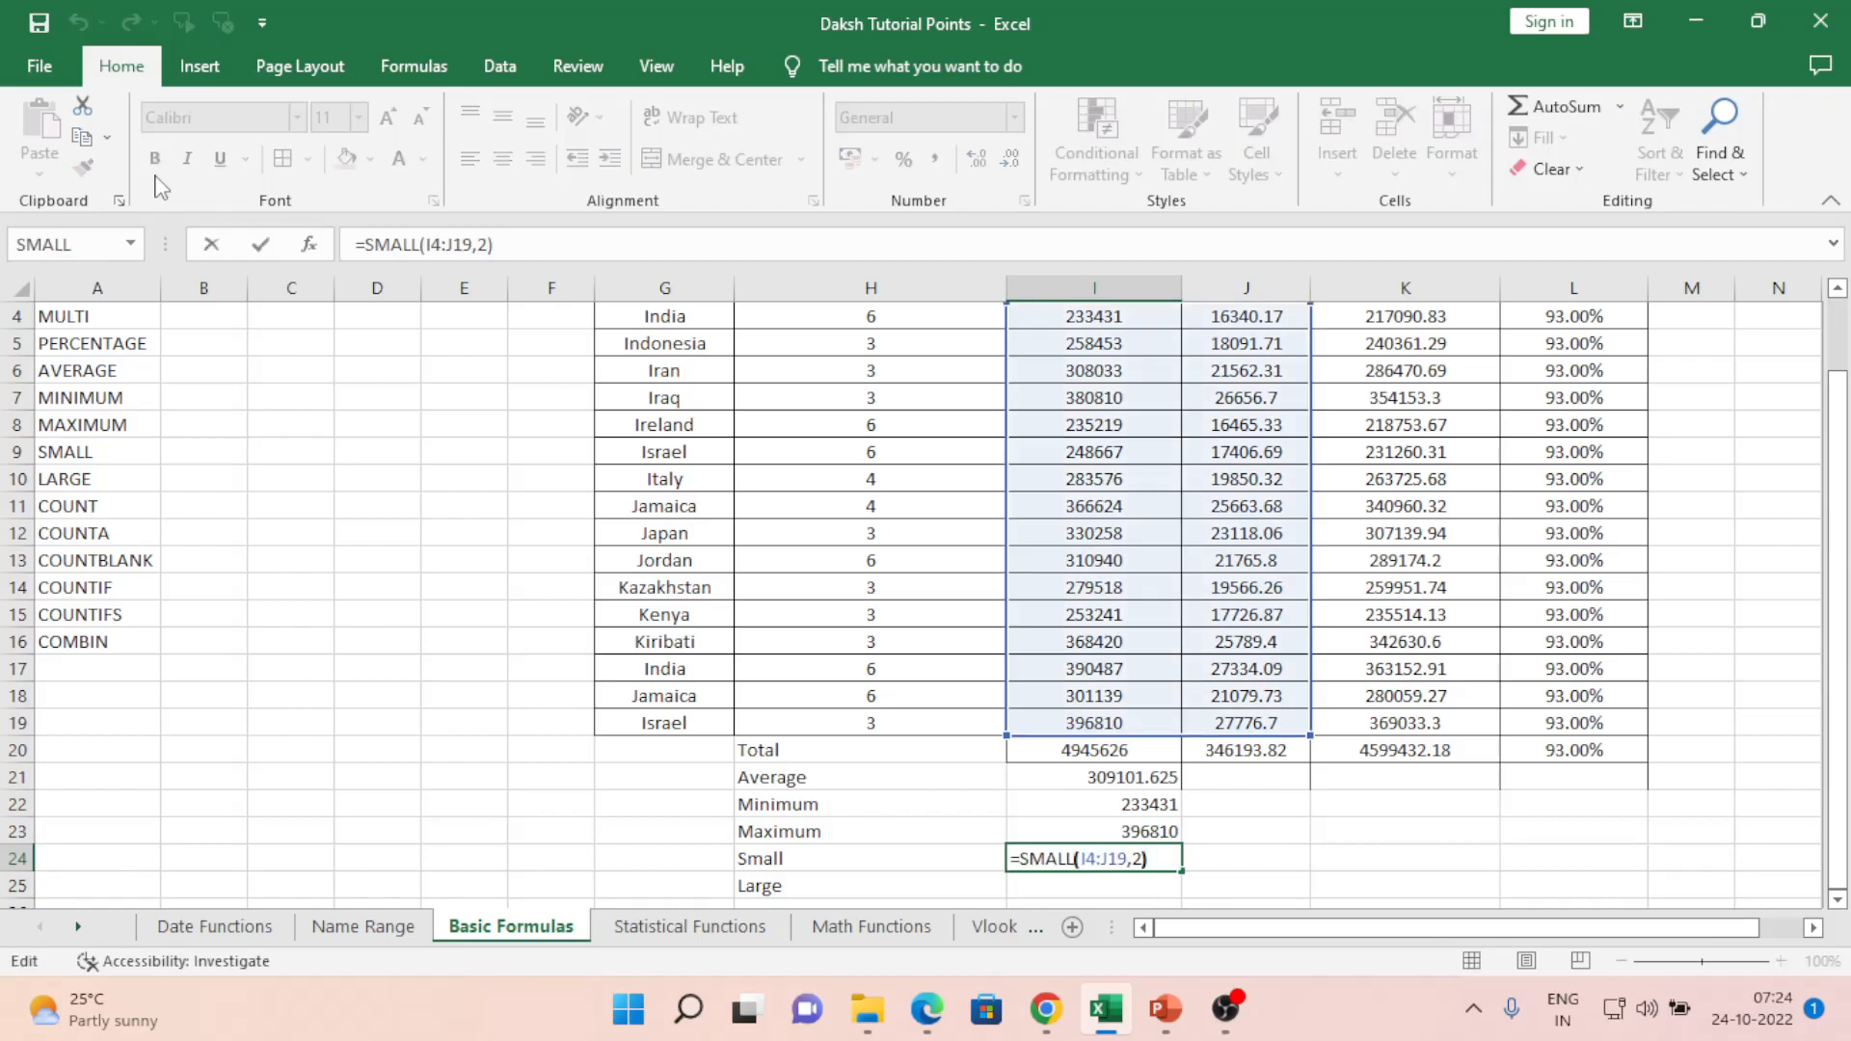
key(Left)
key(BackSpace)
text(1)
key(Return)
key(Up)
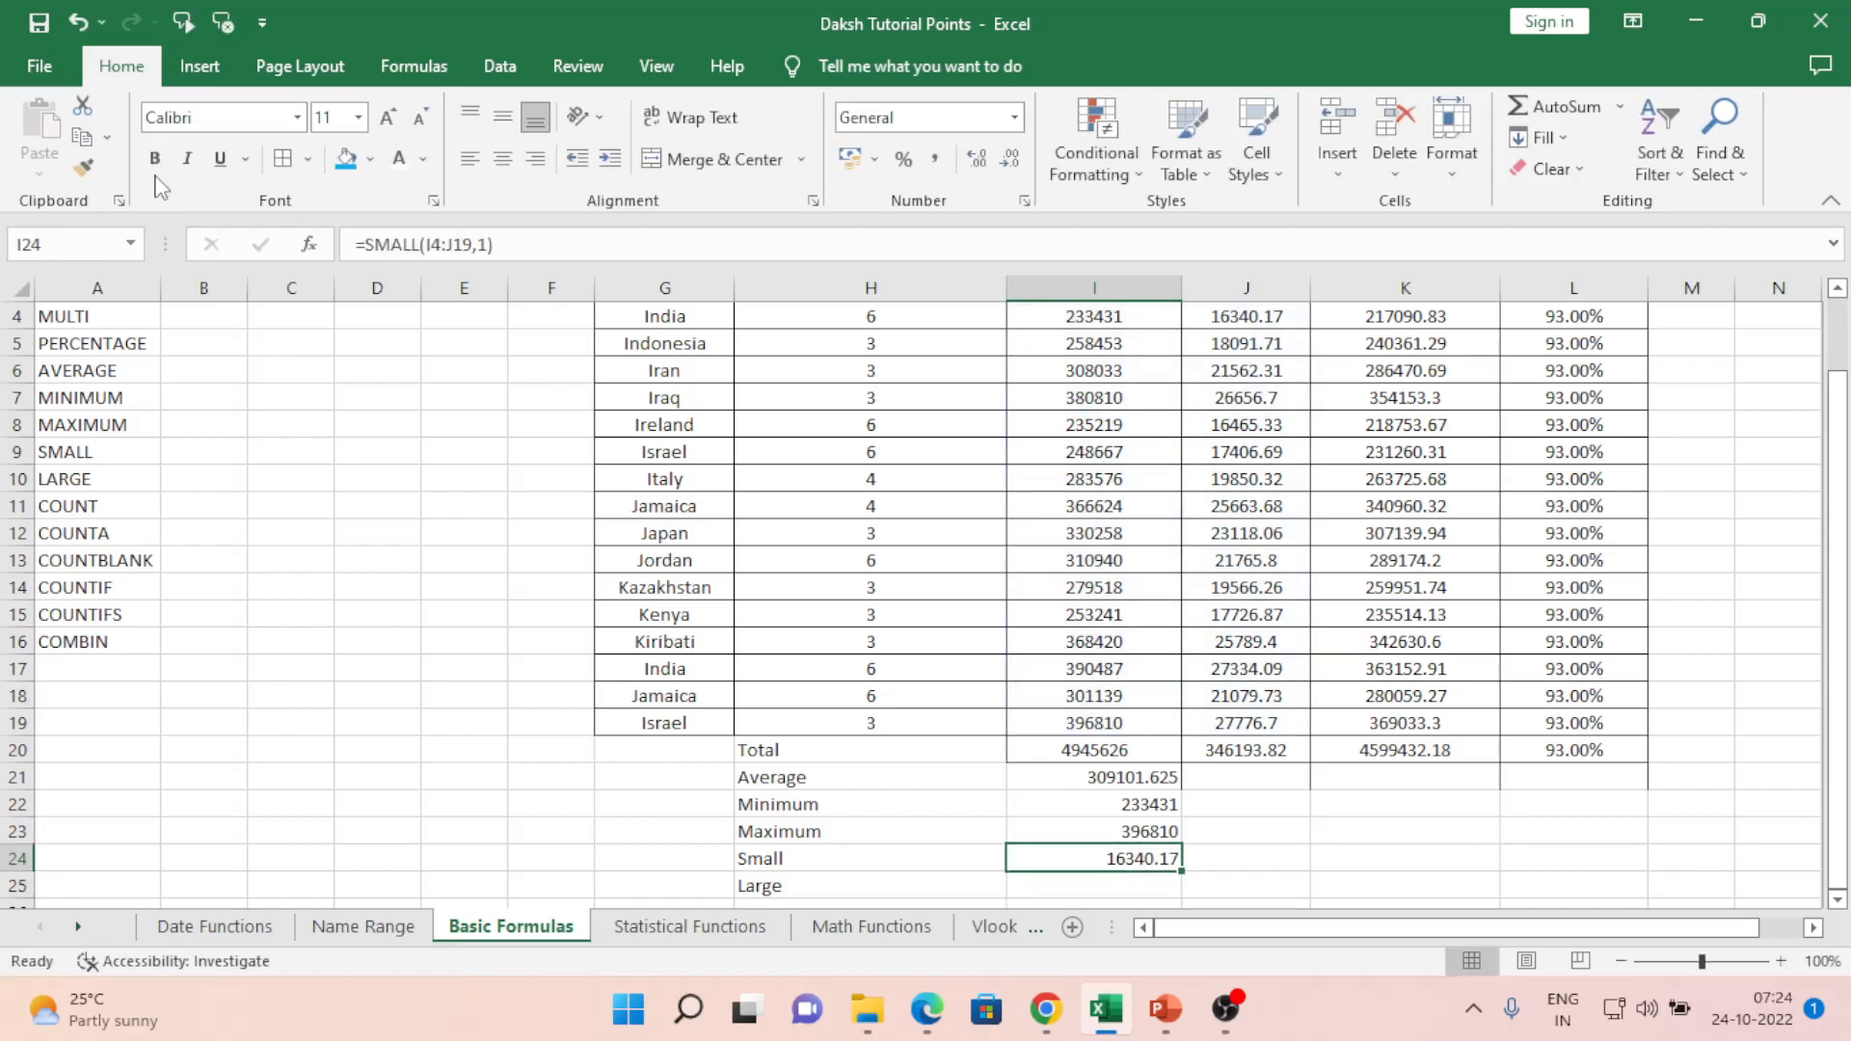
key(F2)
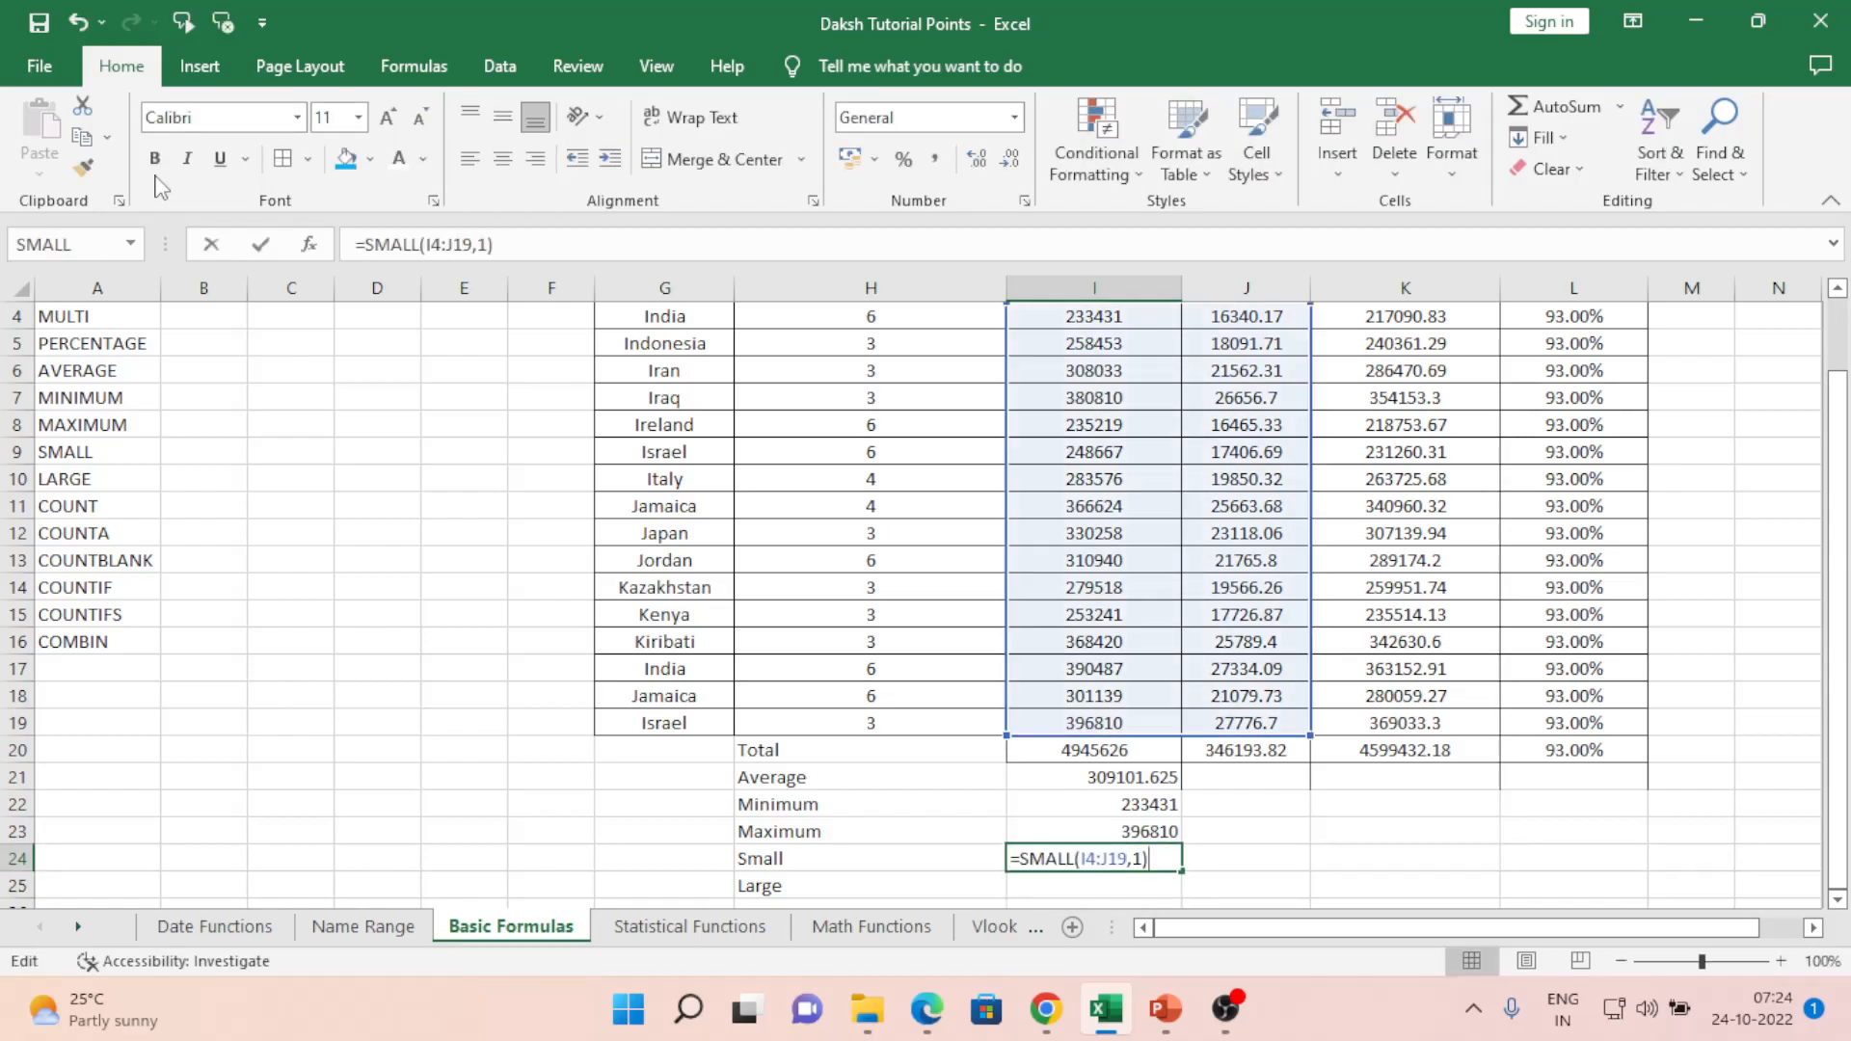
key(Left)
key(Left)
key(Left)
key(Left)
key(Left)
key(Left)
key(Left)
key(Left)
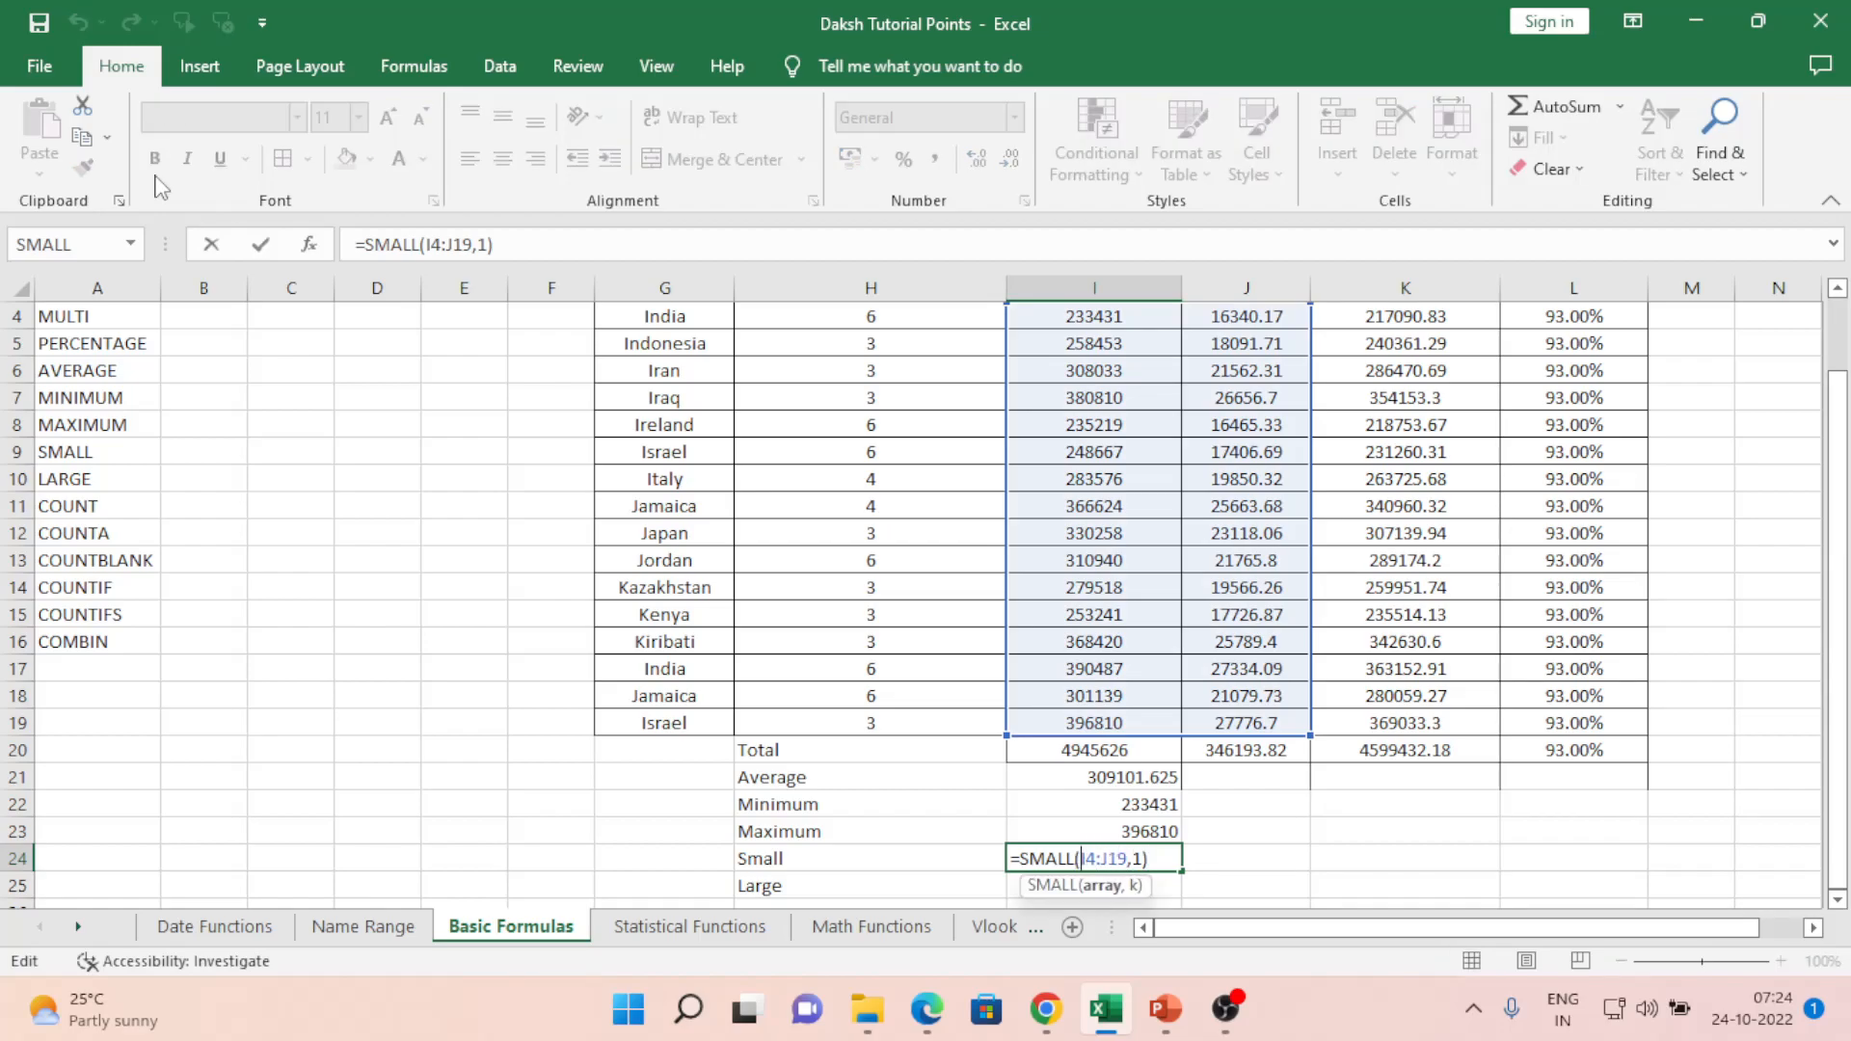
key(Right)
key(Right)
key(shift+Right)
text(I)
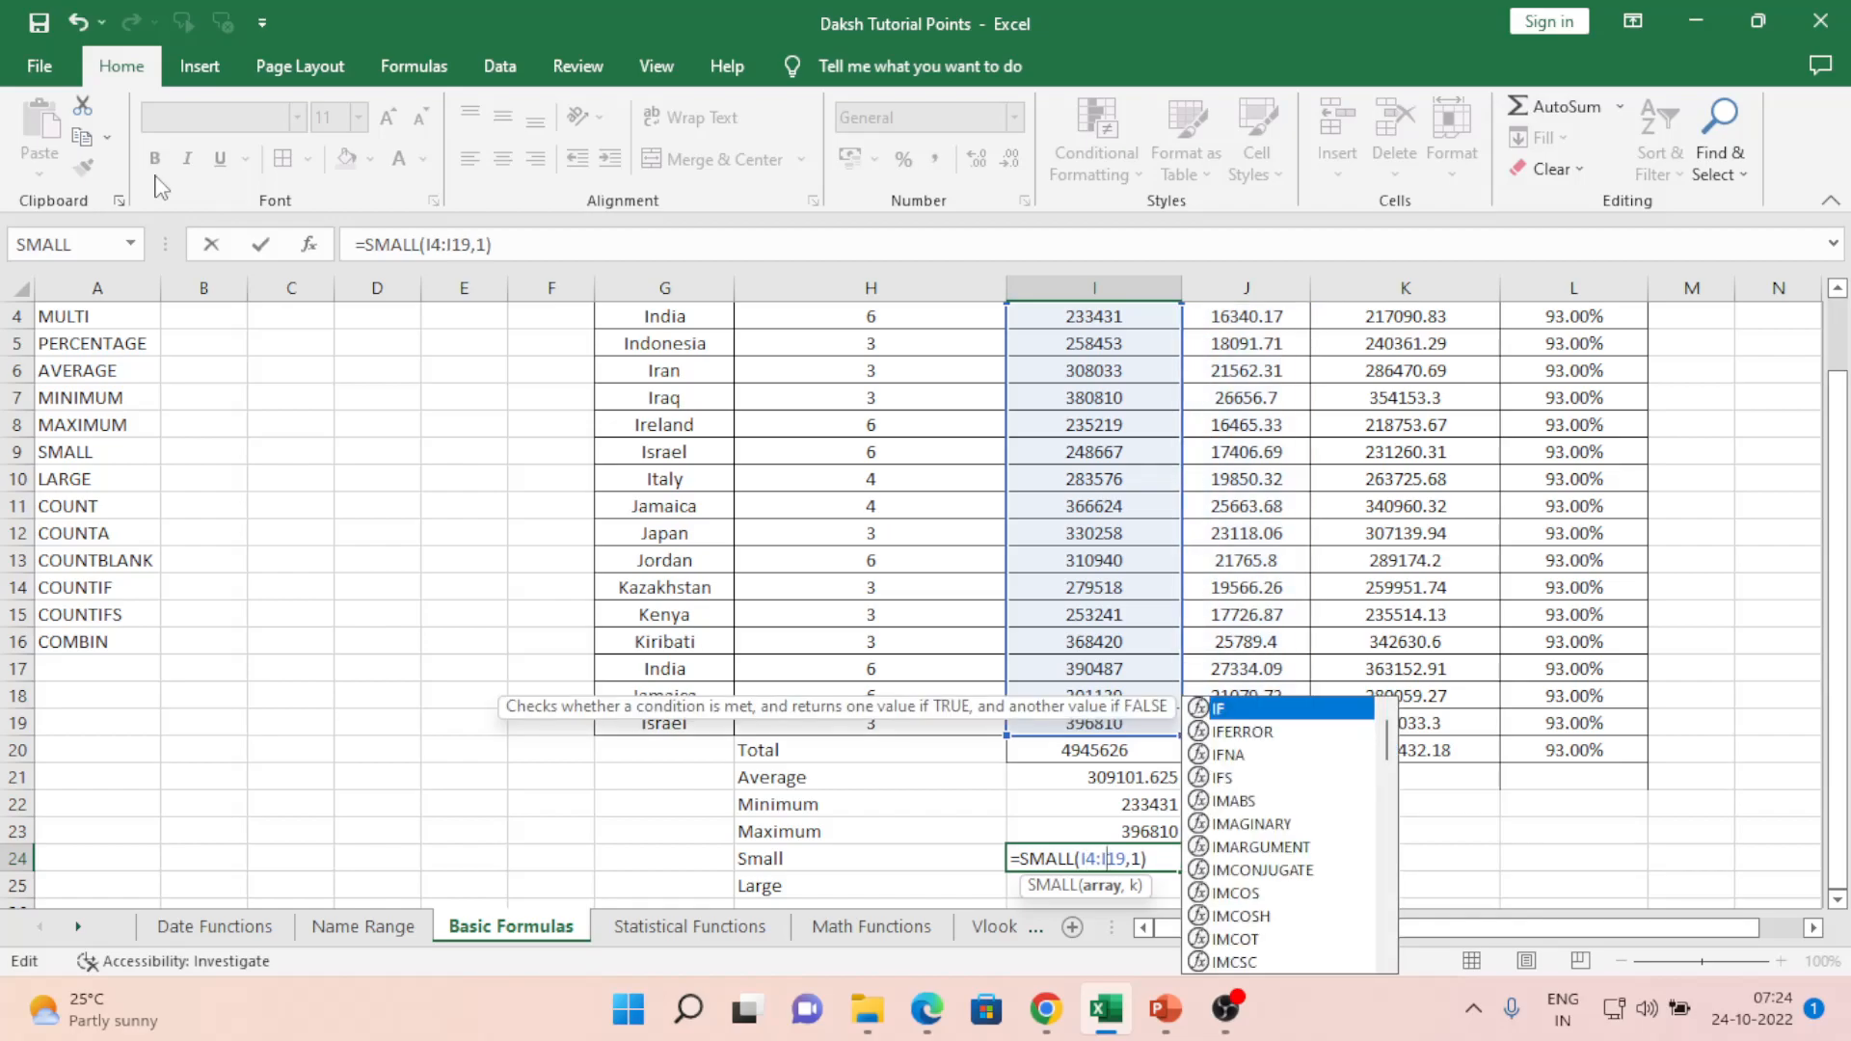
key(Return)
key(Up)
key(Up)
key(Up)
key(Up)
key(Up)
key(Up)
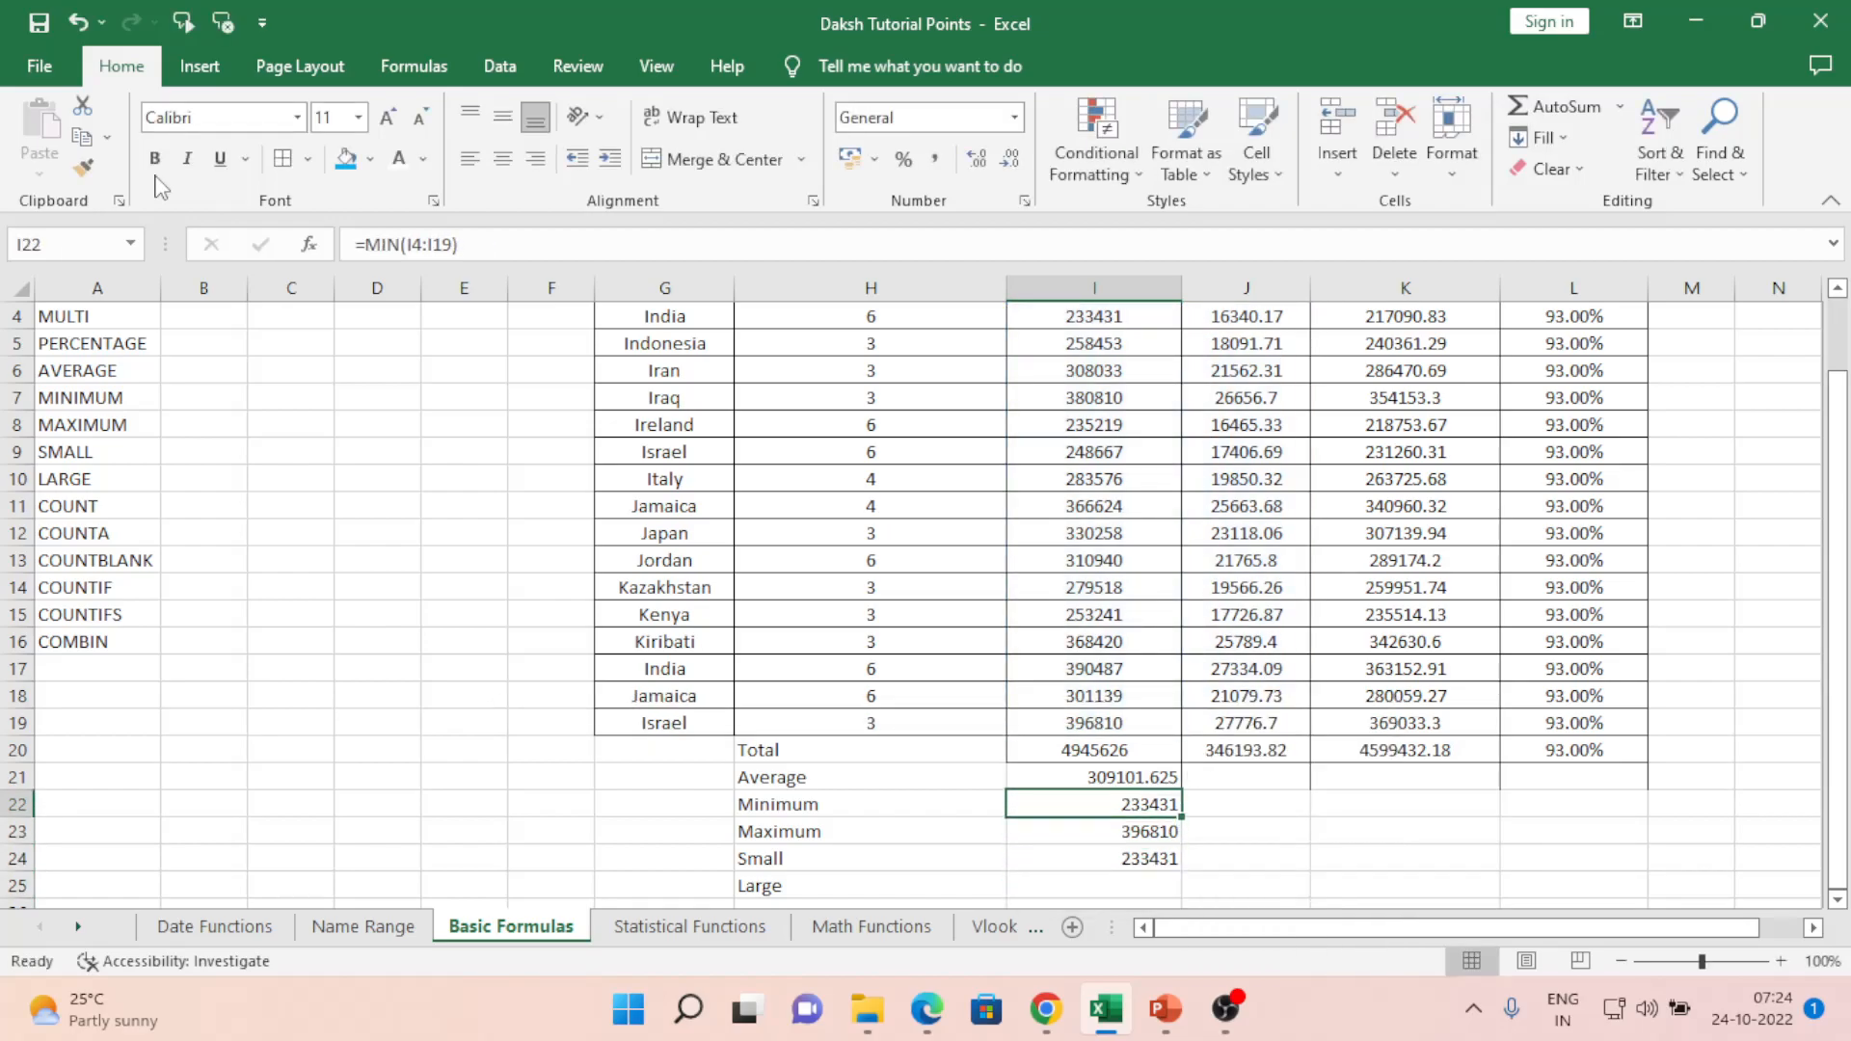
key(ctrl+Up)
key(Down)
key(ctrl+Down)
key(Up)
key(Down)
key(Down)
key(Up)
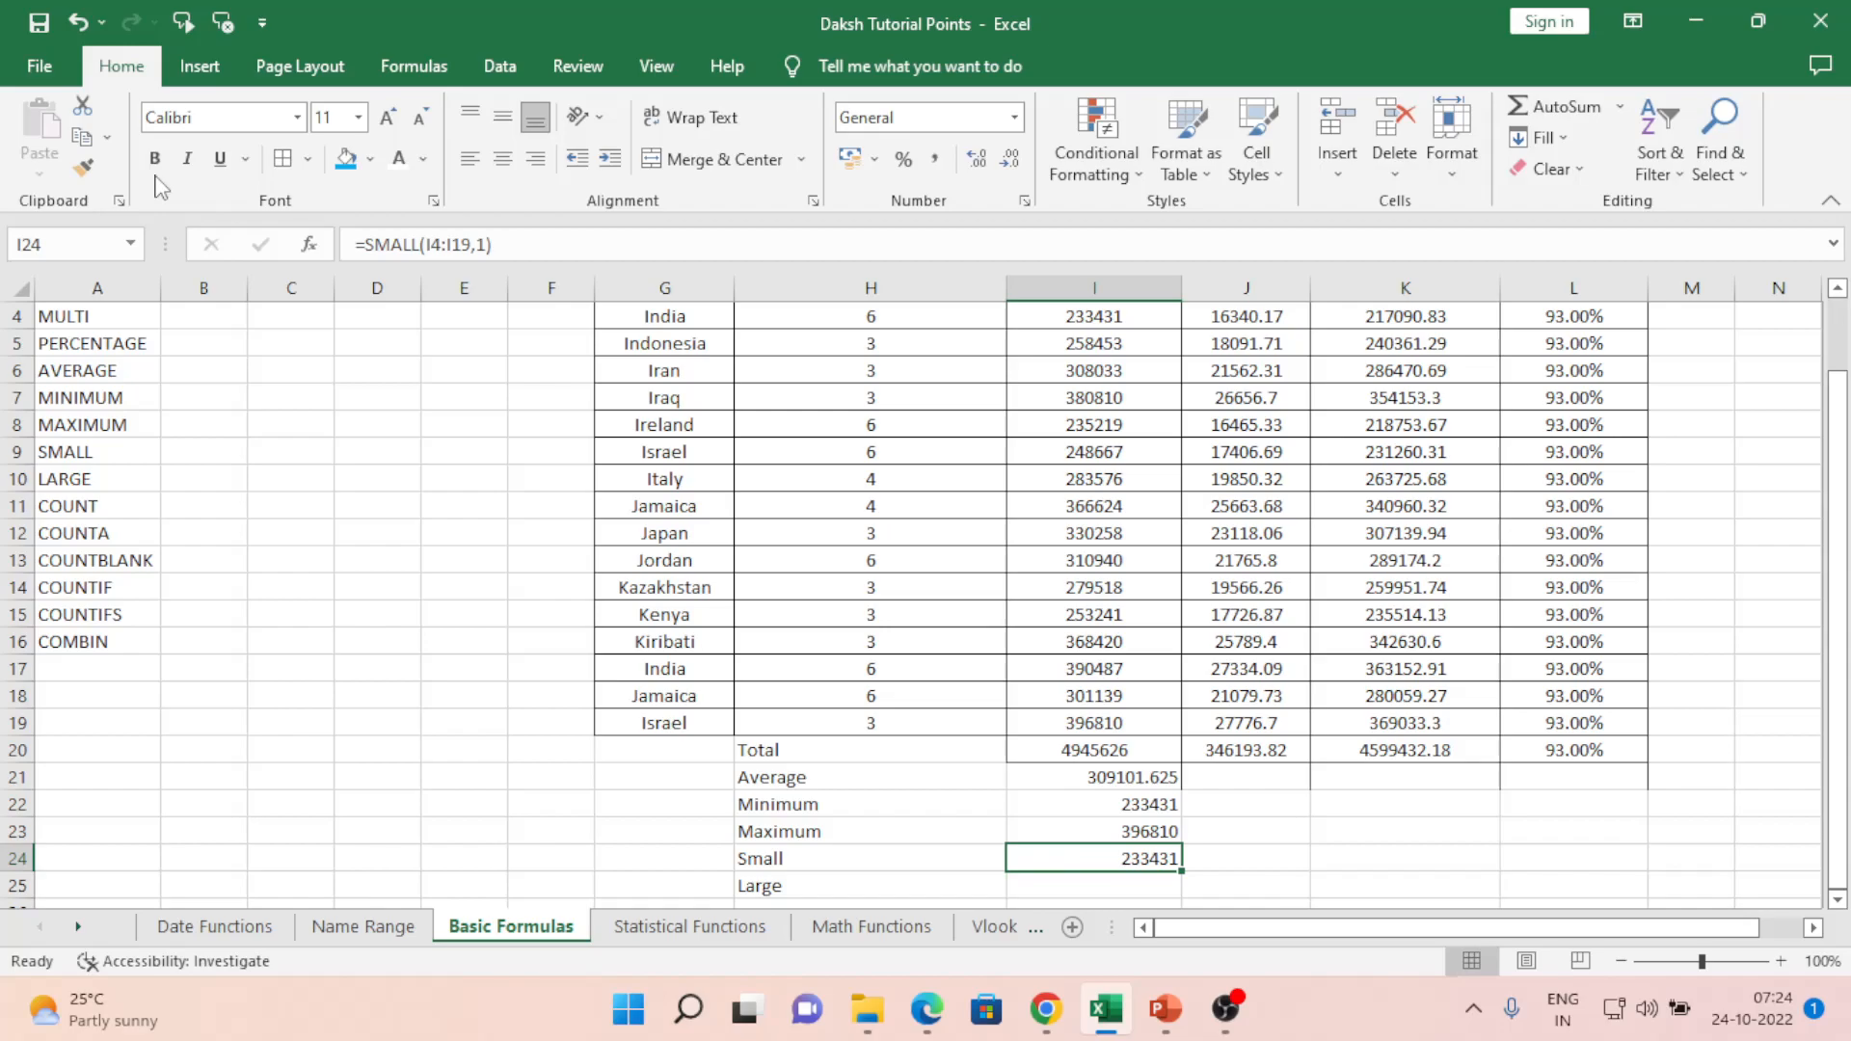
key(F2)
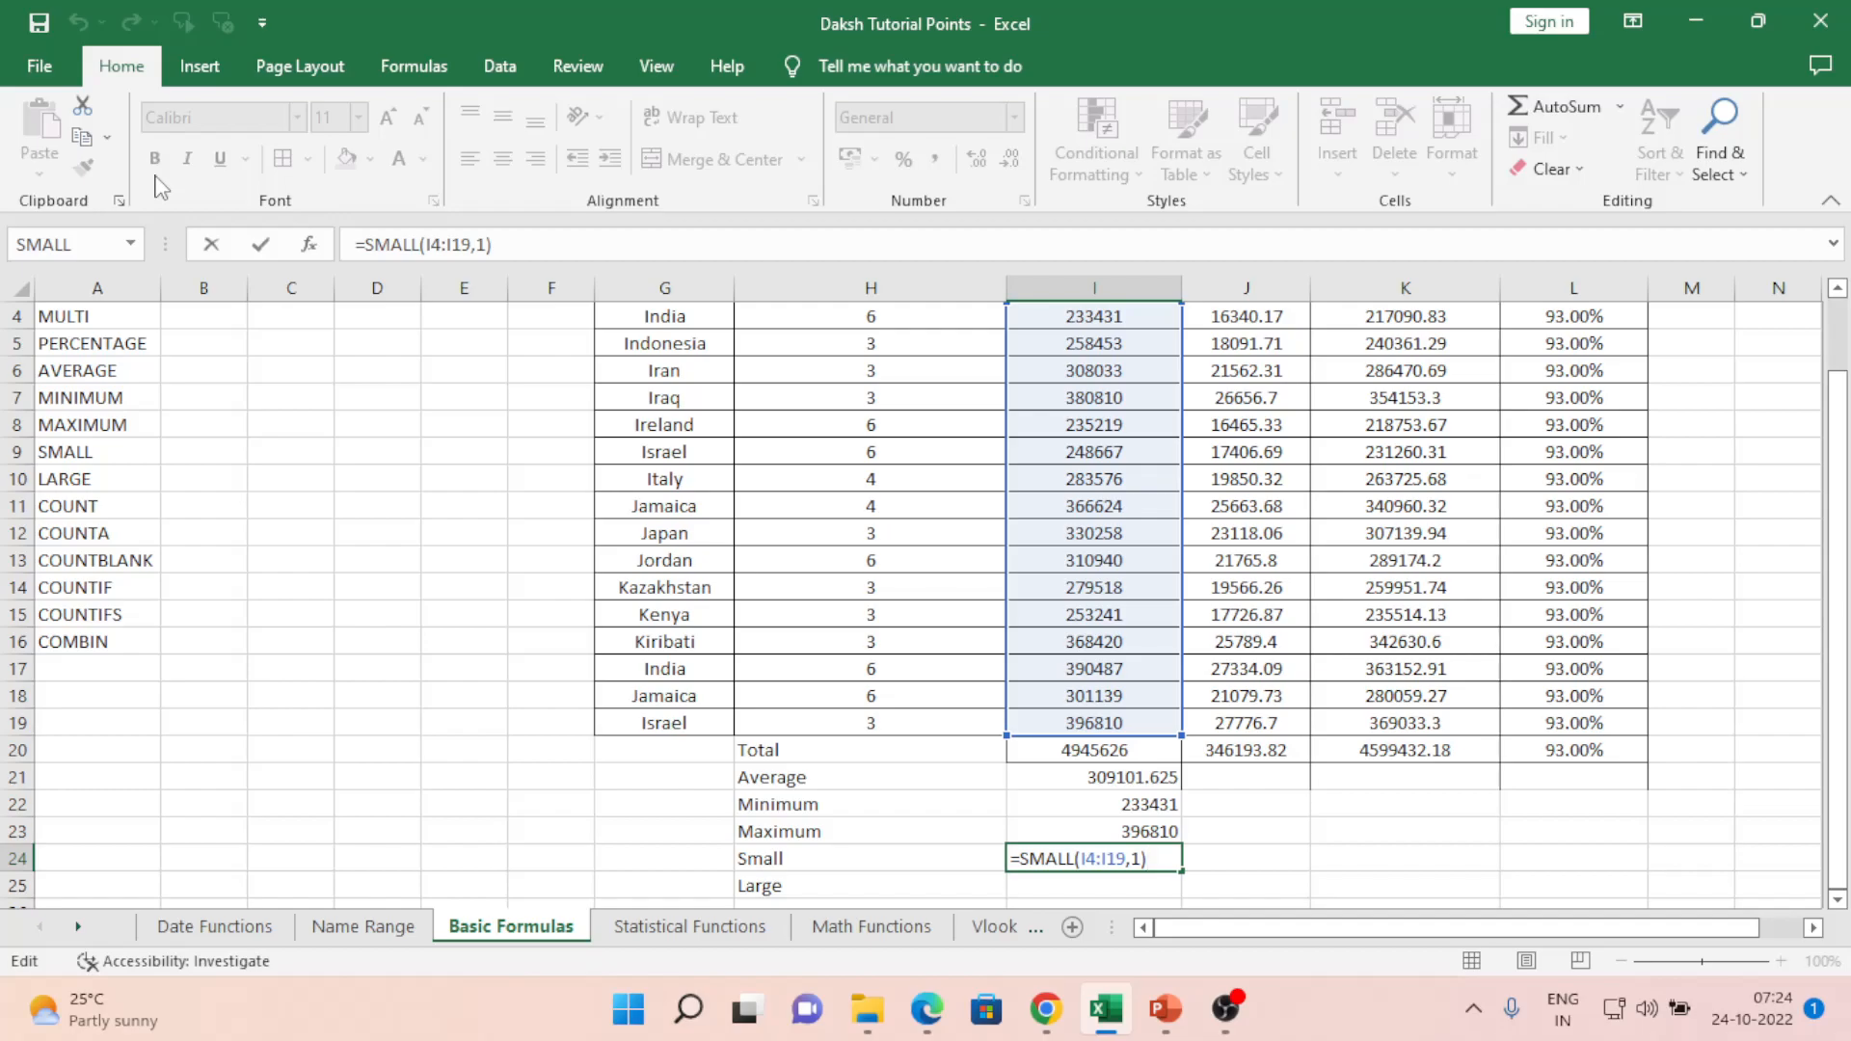
key(Return)
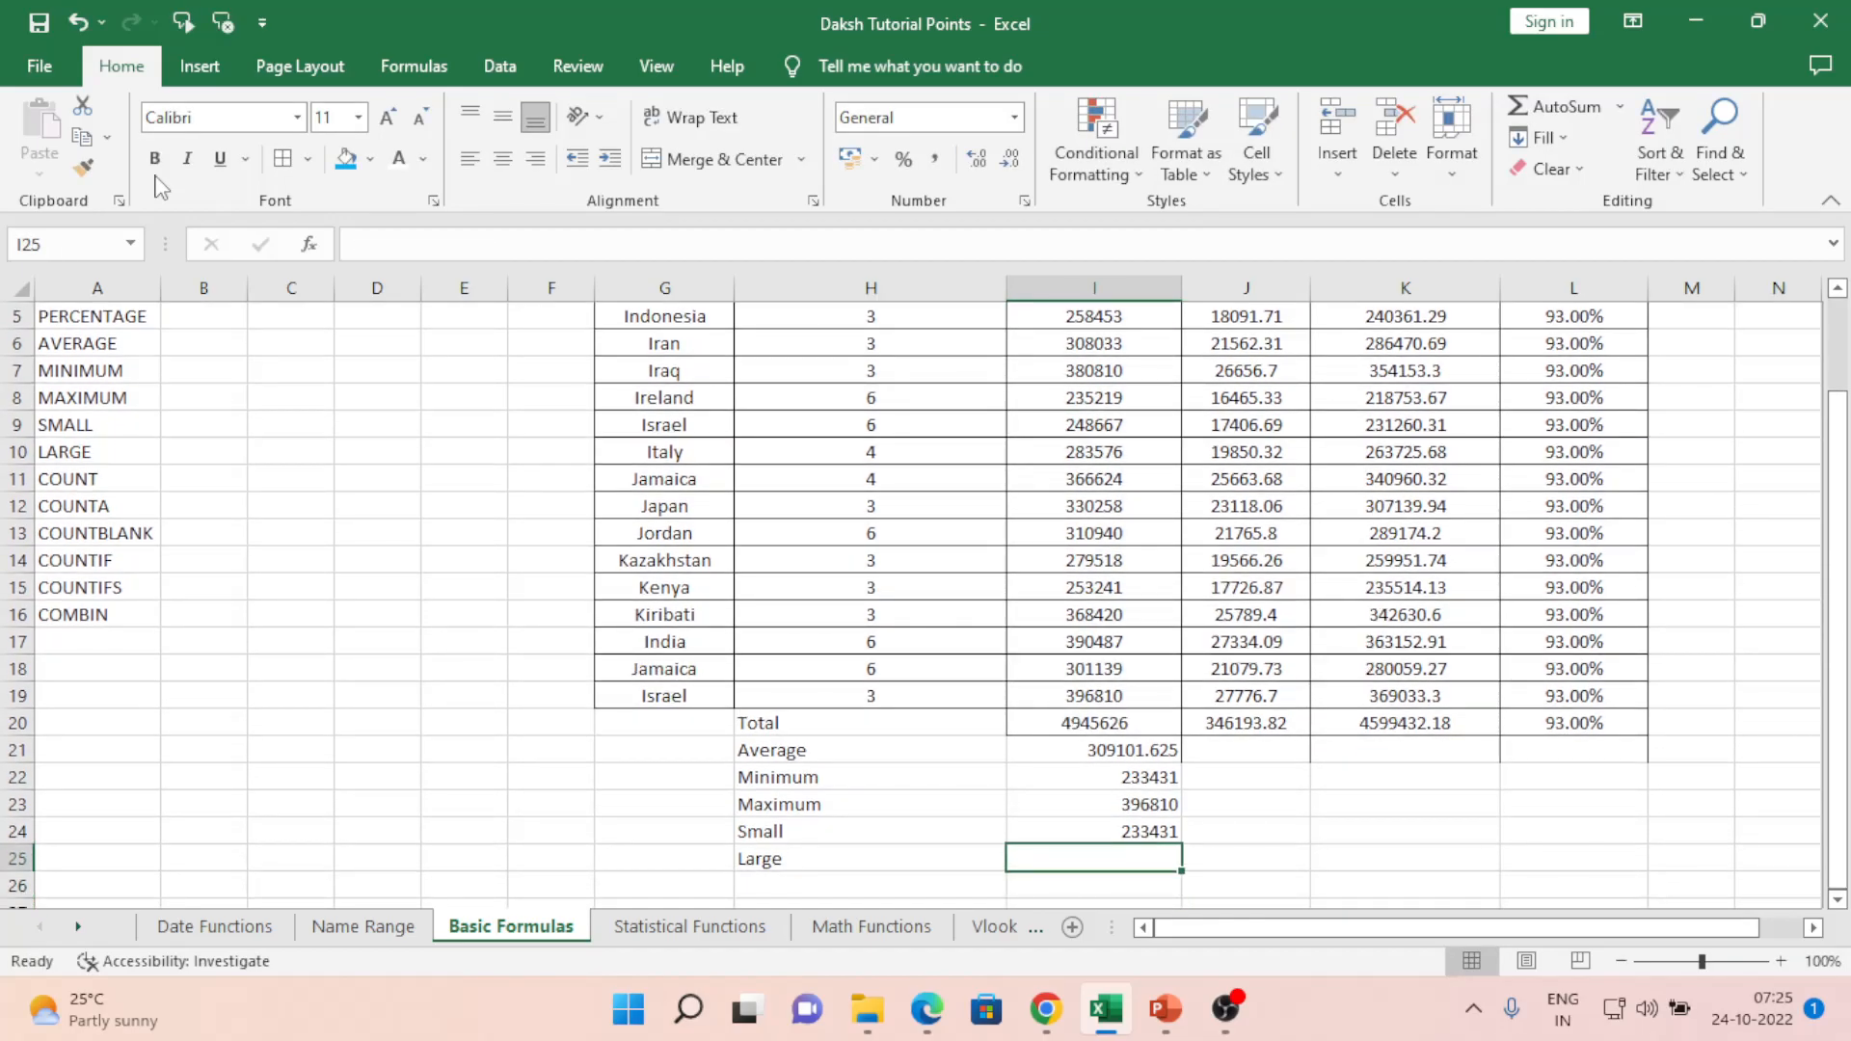
- Enter =LARGE(I4:I19,1) in I25, returning the largest Amount Collected value 396810
text(=large)
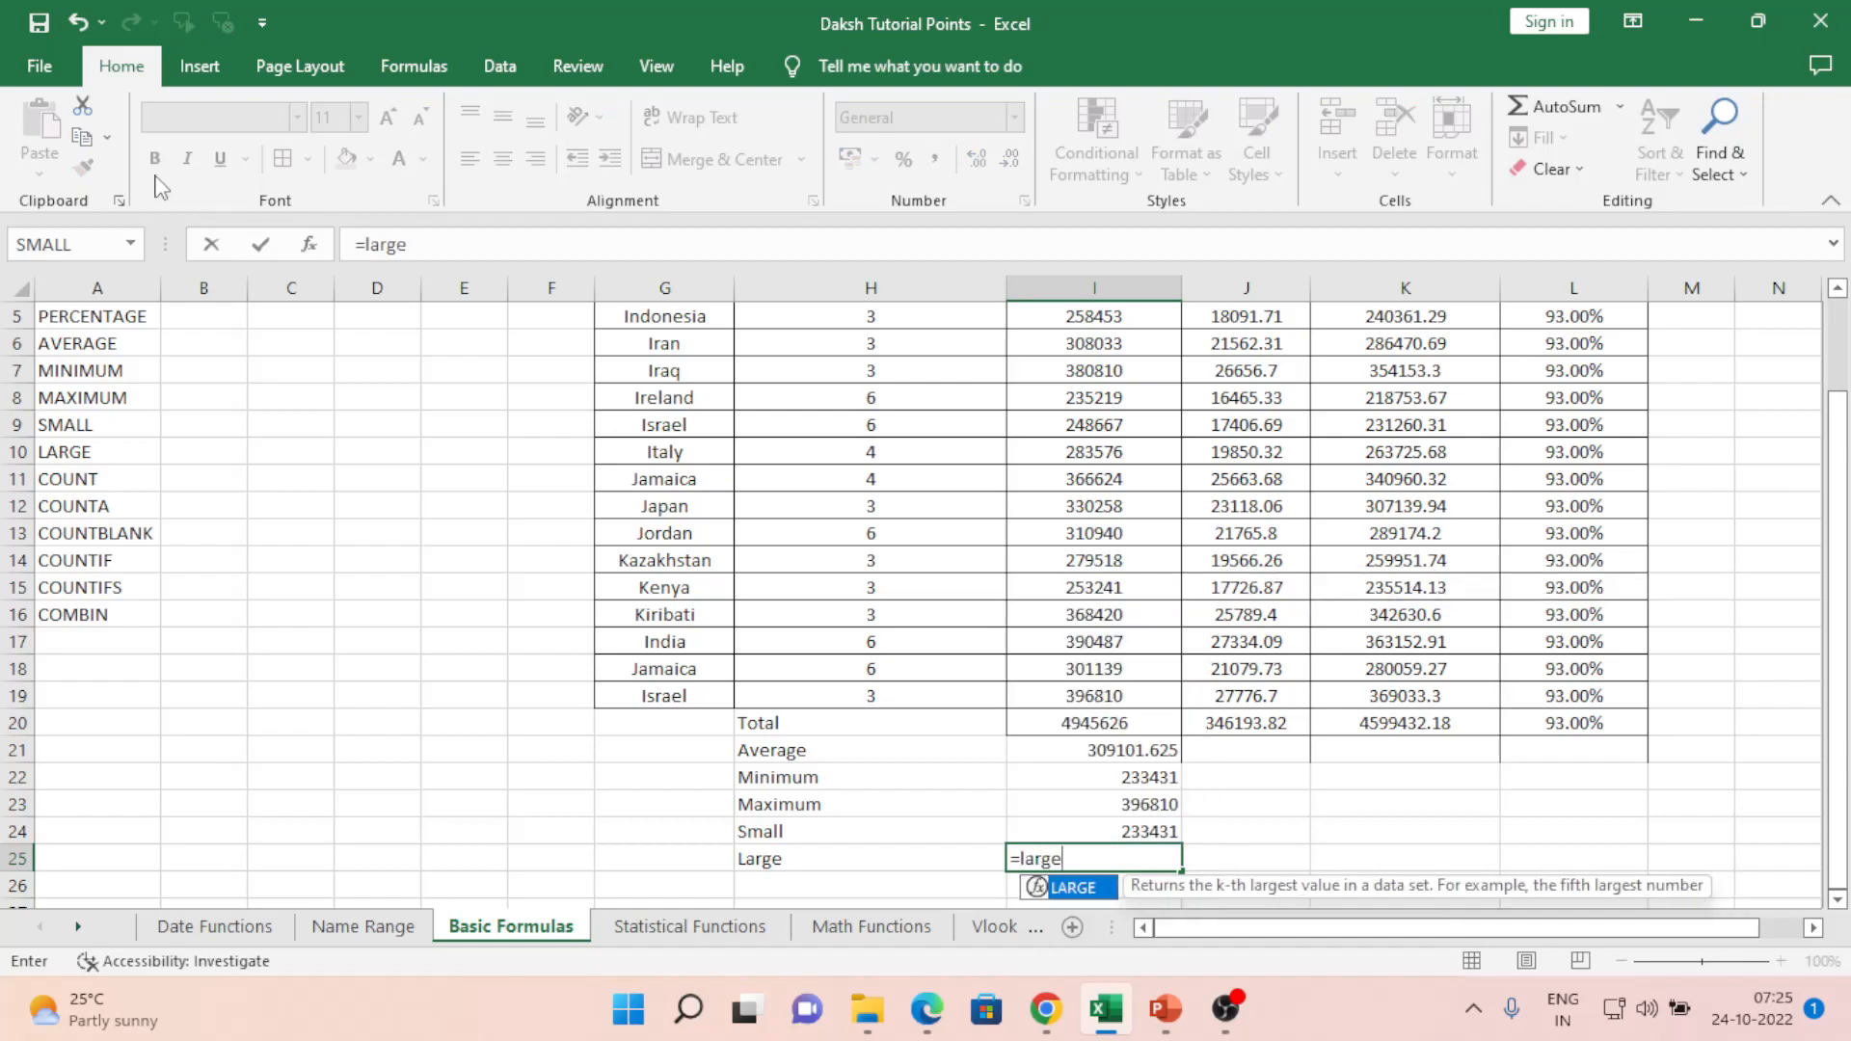
key(Tab)
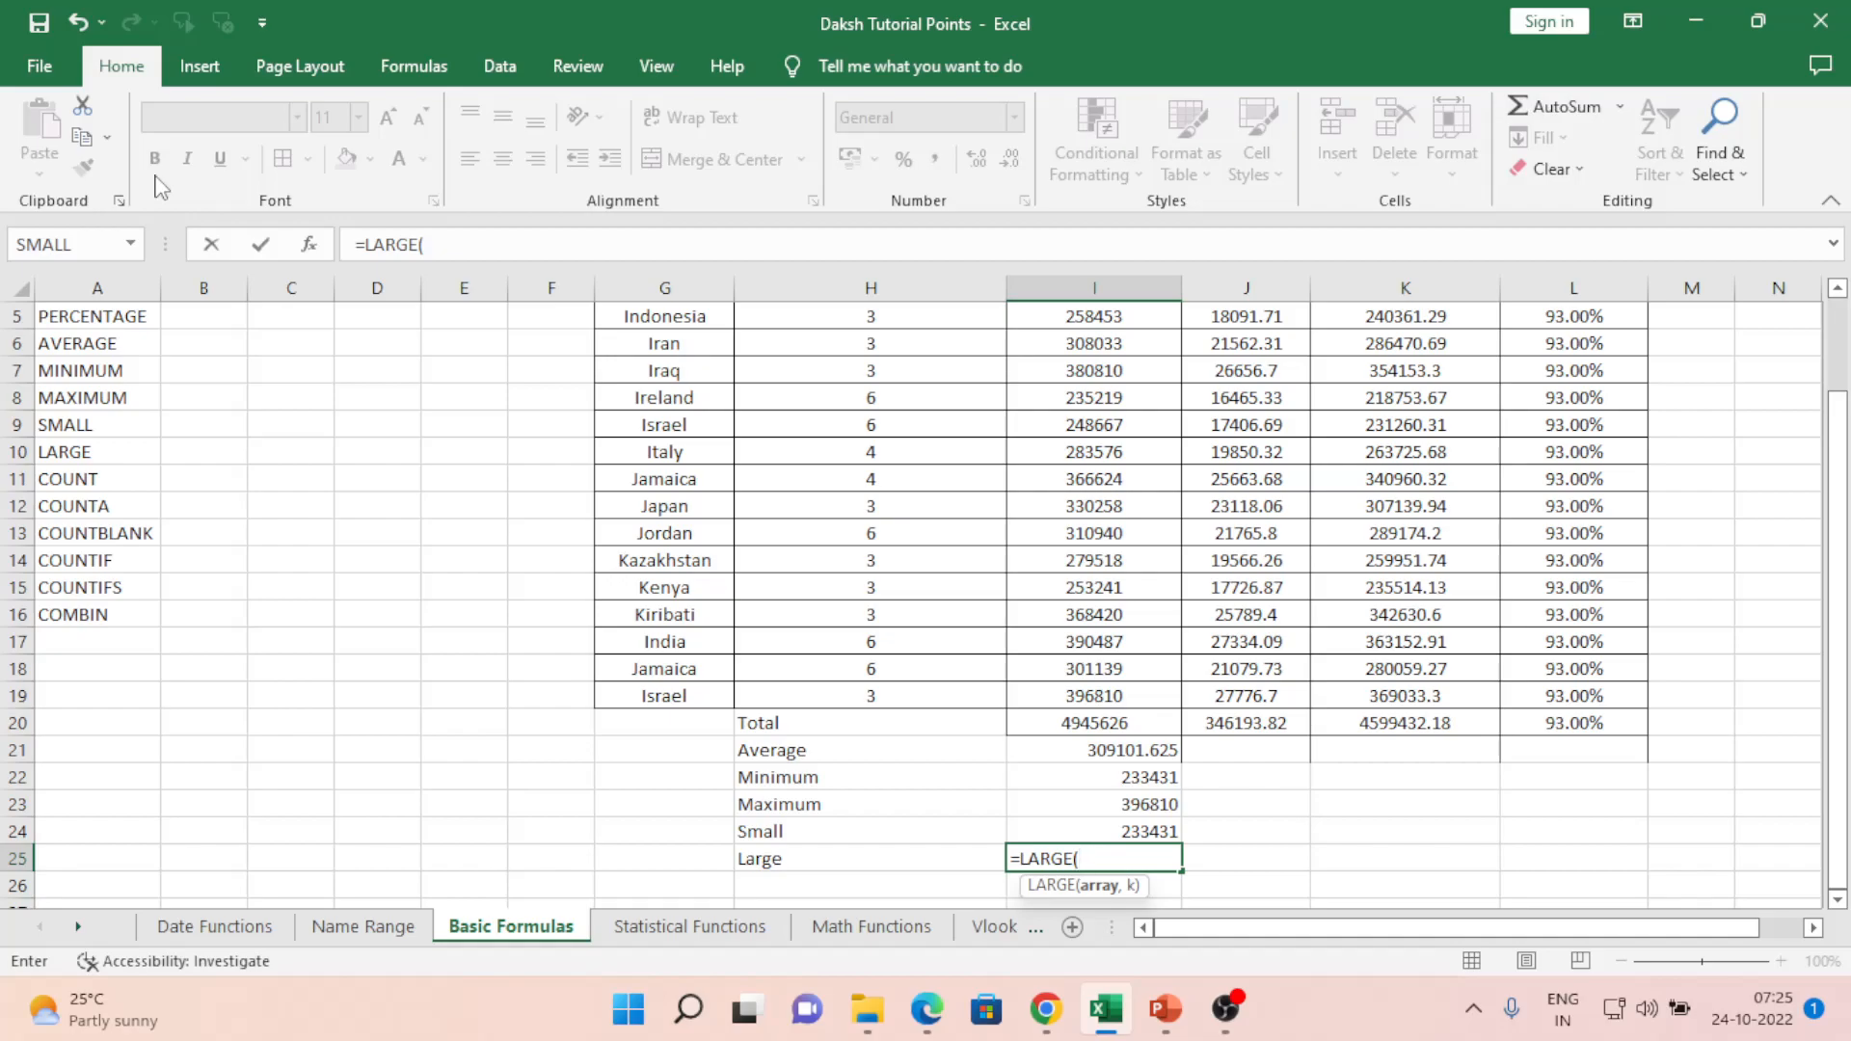
key(Up)
key(Up)
key(Up)
key(Up)
key(Up)
key(Up)
key(Up)
key(Up)
key(Up)
key(Up)
key(Up)
key(Up)
key(Up)
key(Up)
key(Up)
key(Up)
key(Up)
key(Up)
key(Up)
key(Up)
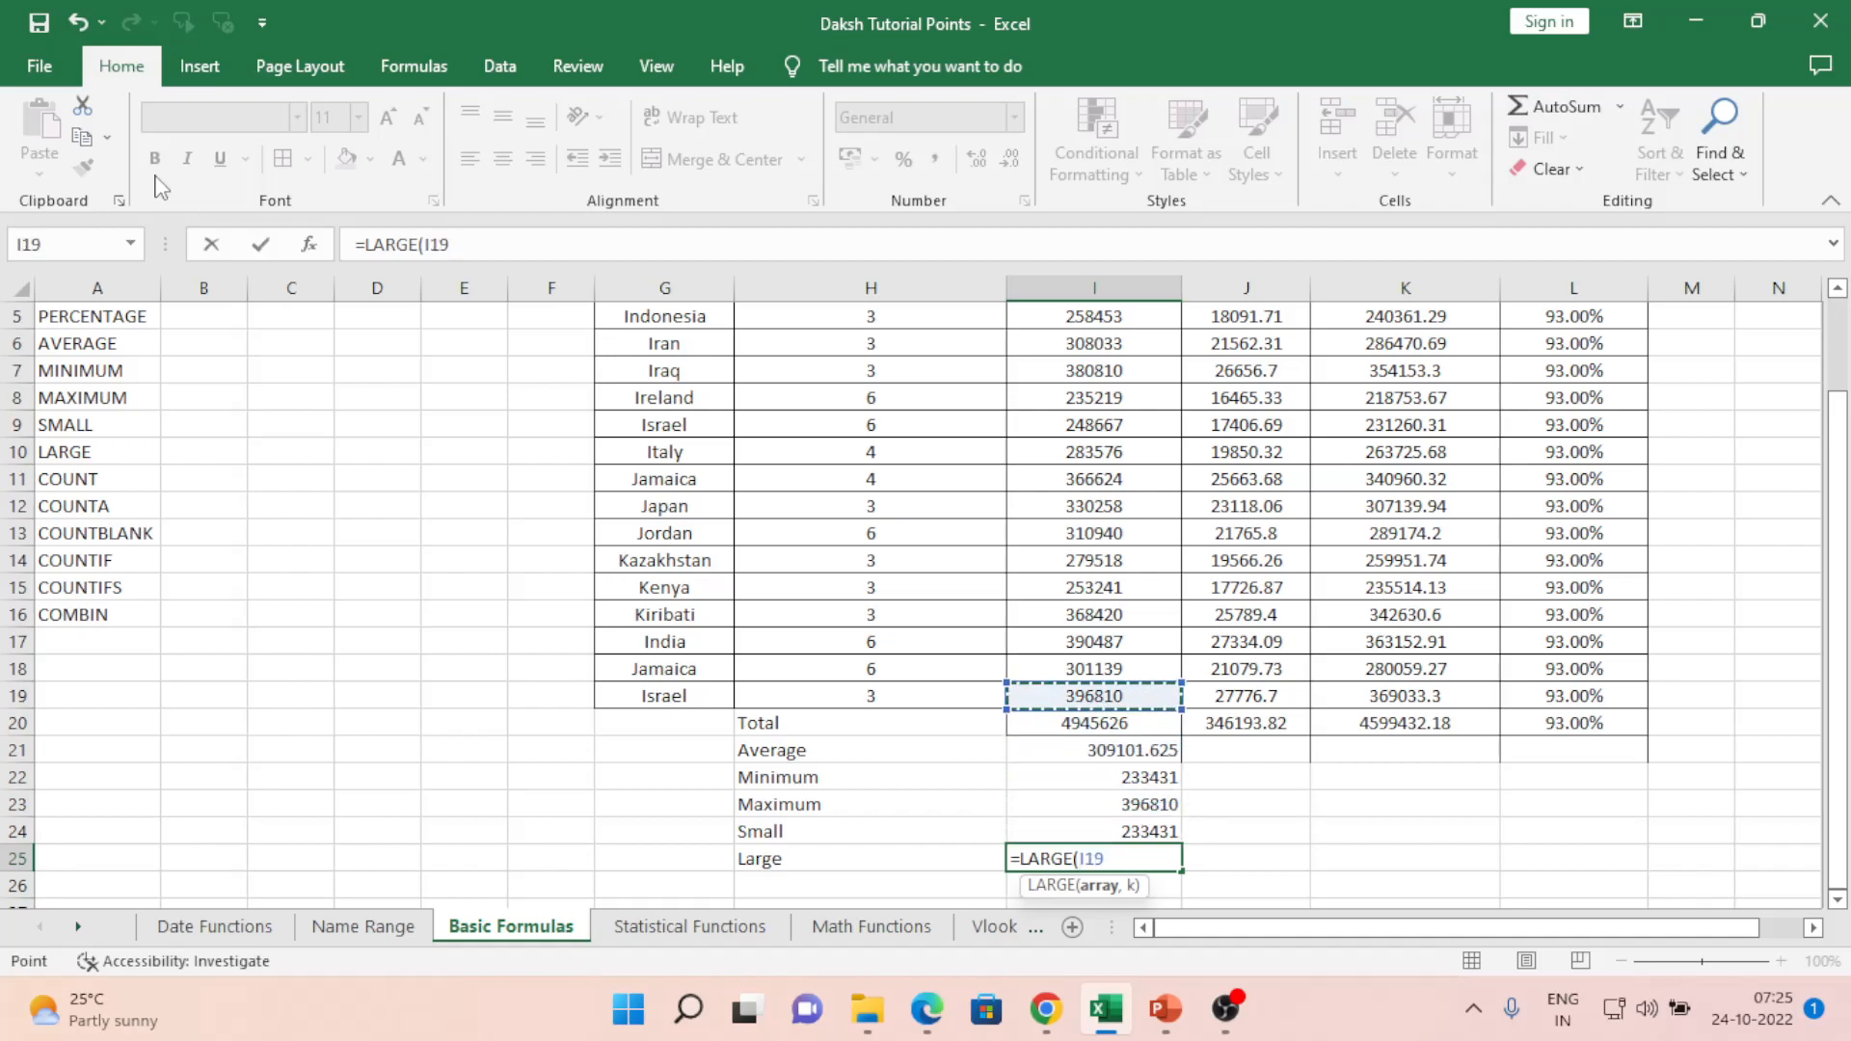
key(Down)
key(shift+Down)
key(shift+Down)
key(shift+Down)
key(shift+Down)
key(shift+Down)
key(shift+Down)
key(shift+Down)
key(shift+Down)
key(shift+Down)
key(shift+Down)
key(shift+Down)
key(shift+Down)
key(shift+Down)
key(shift+Down)
key(shift+Down)
key(shift+Down)
key(shift+Down)
key(shift+Down)
key(shift+Down)
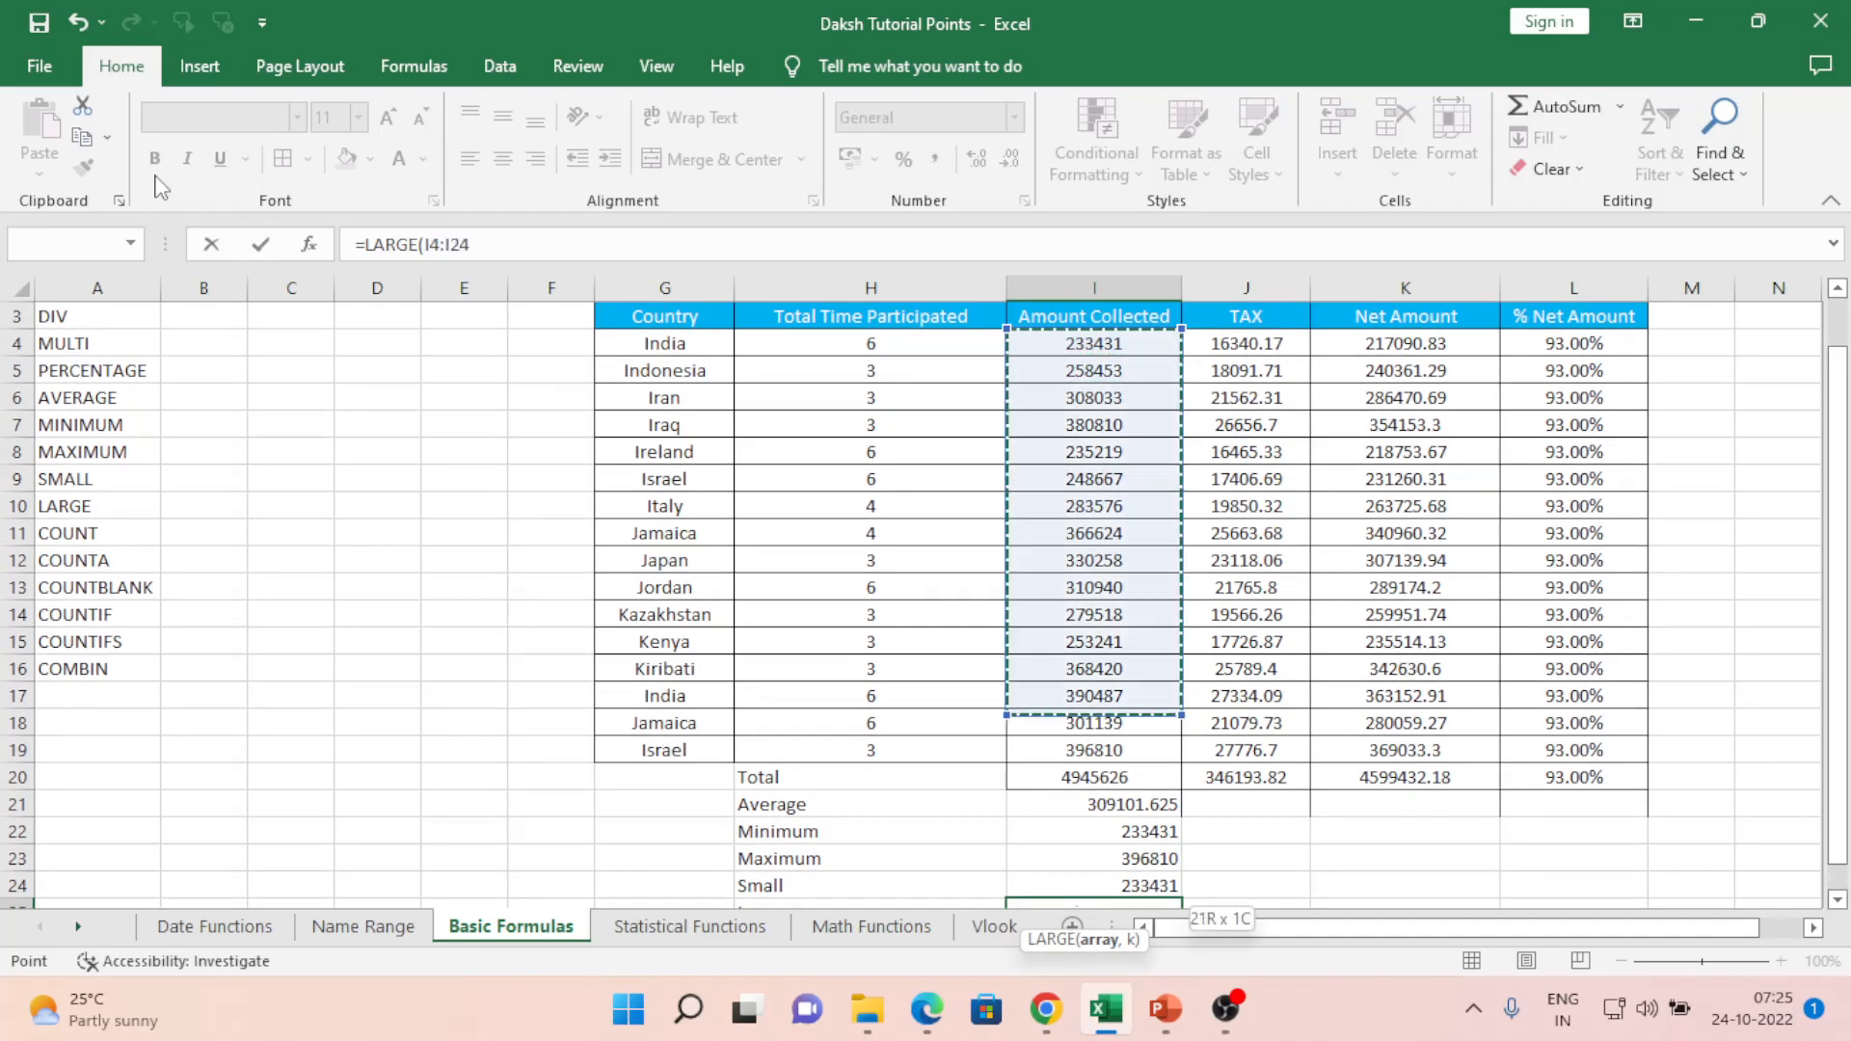
key(shift+Up)
key(shift+Up)
key(shift+Up)
key(shift+Up)
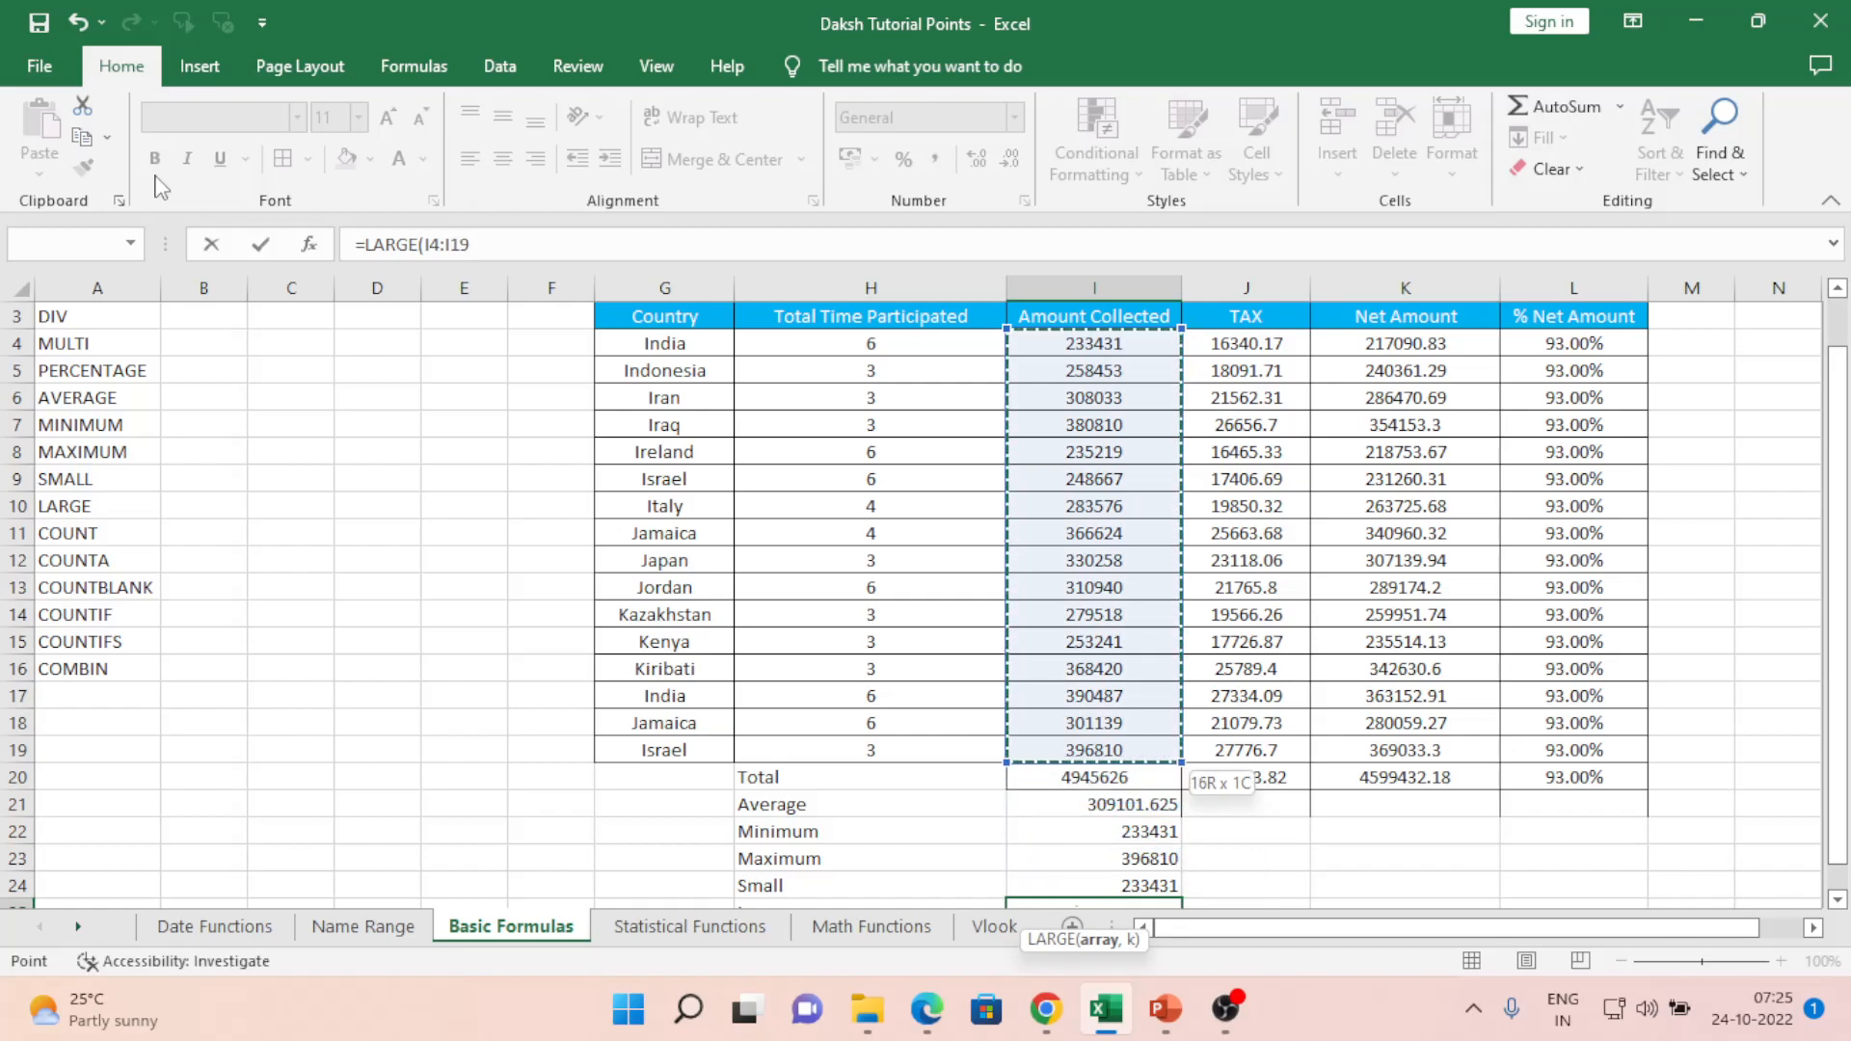
text(,1,)
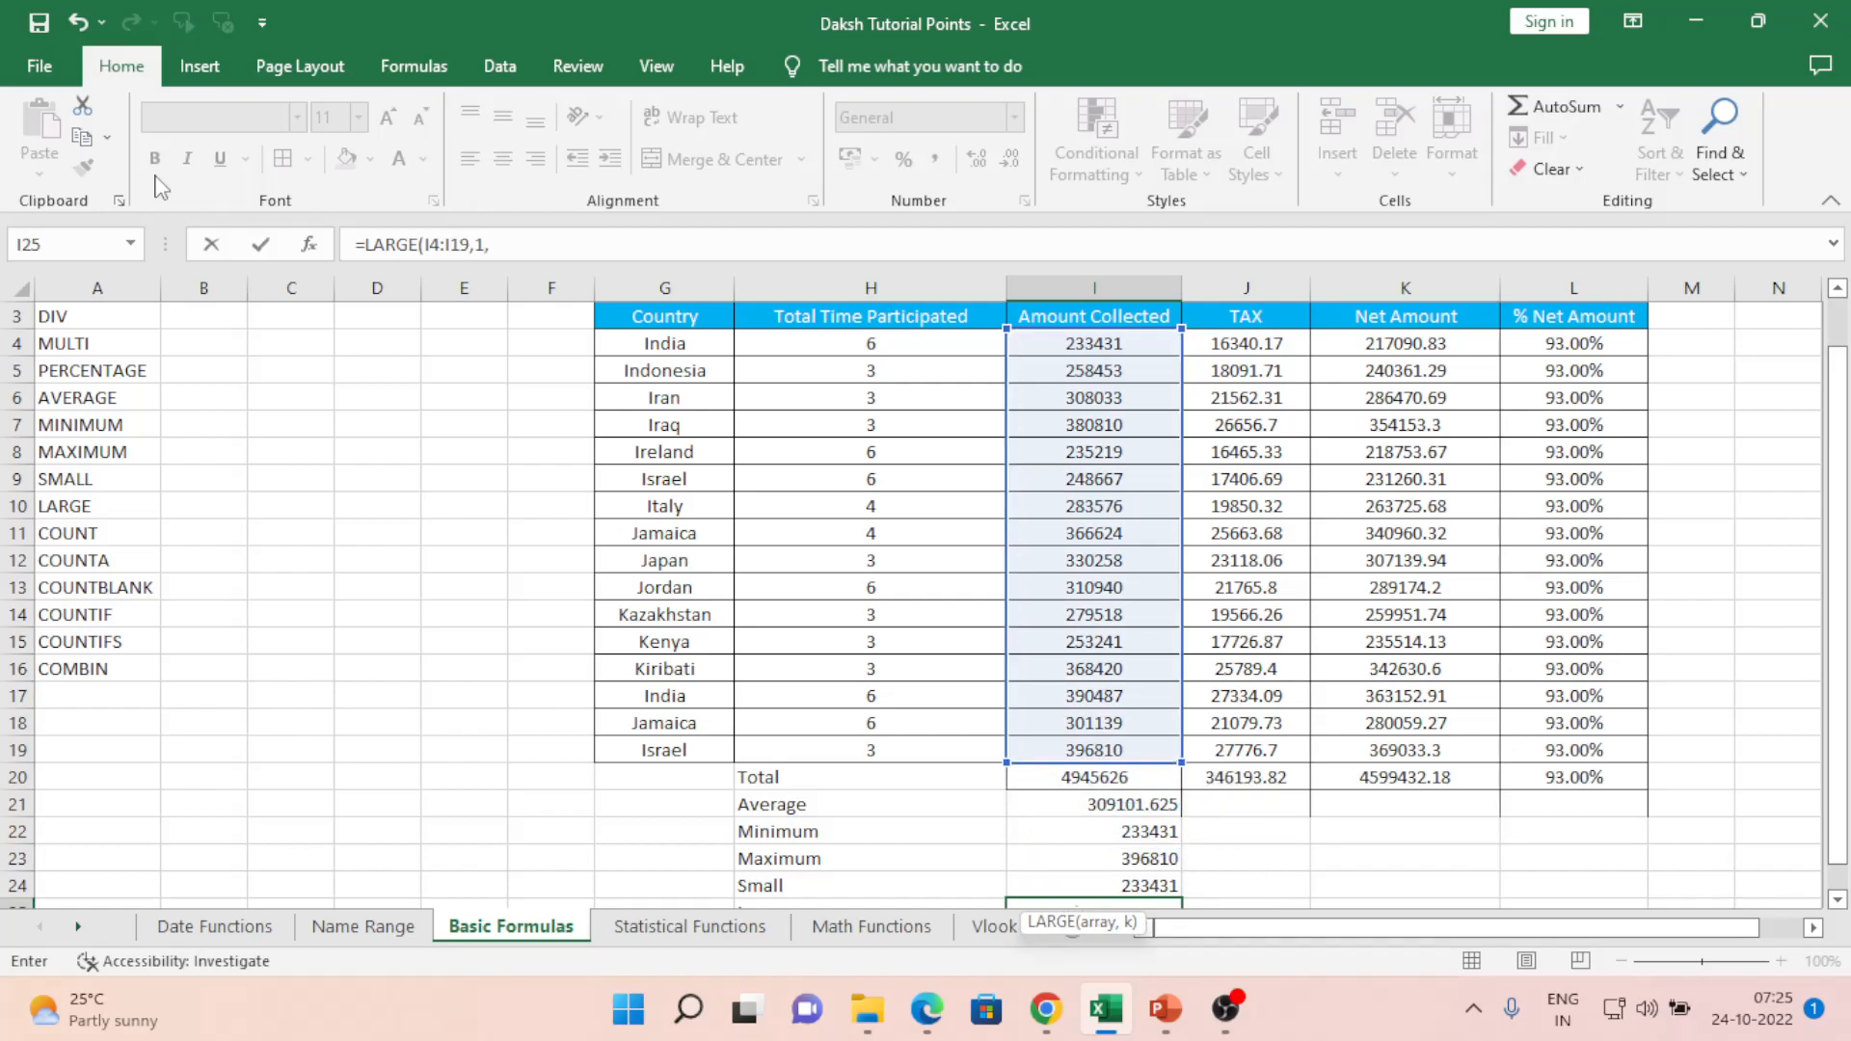
key(BackSpace)
key(Return)
key(Up)
key(Left)
key(Left)
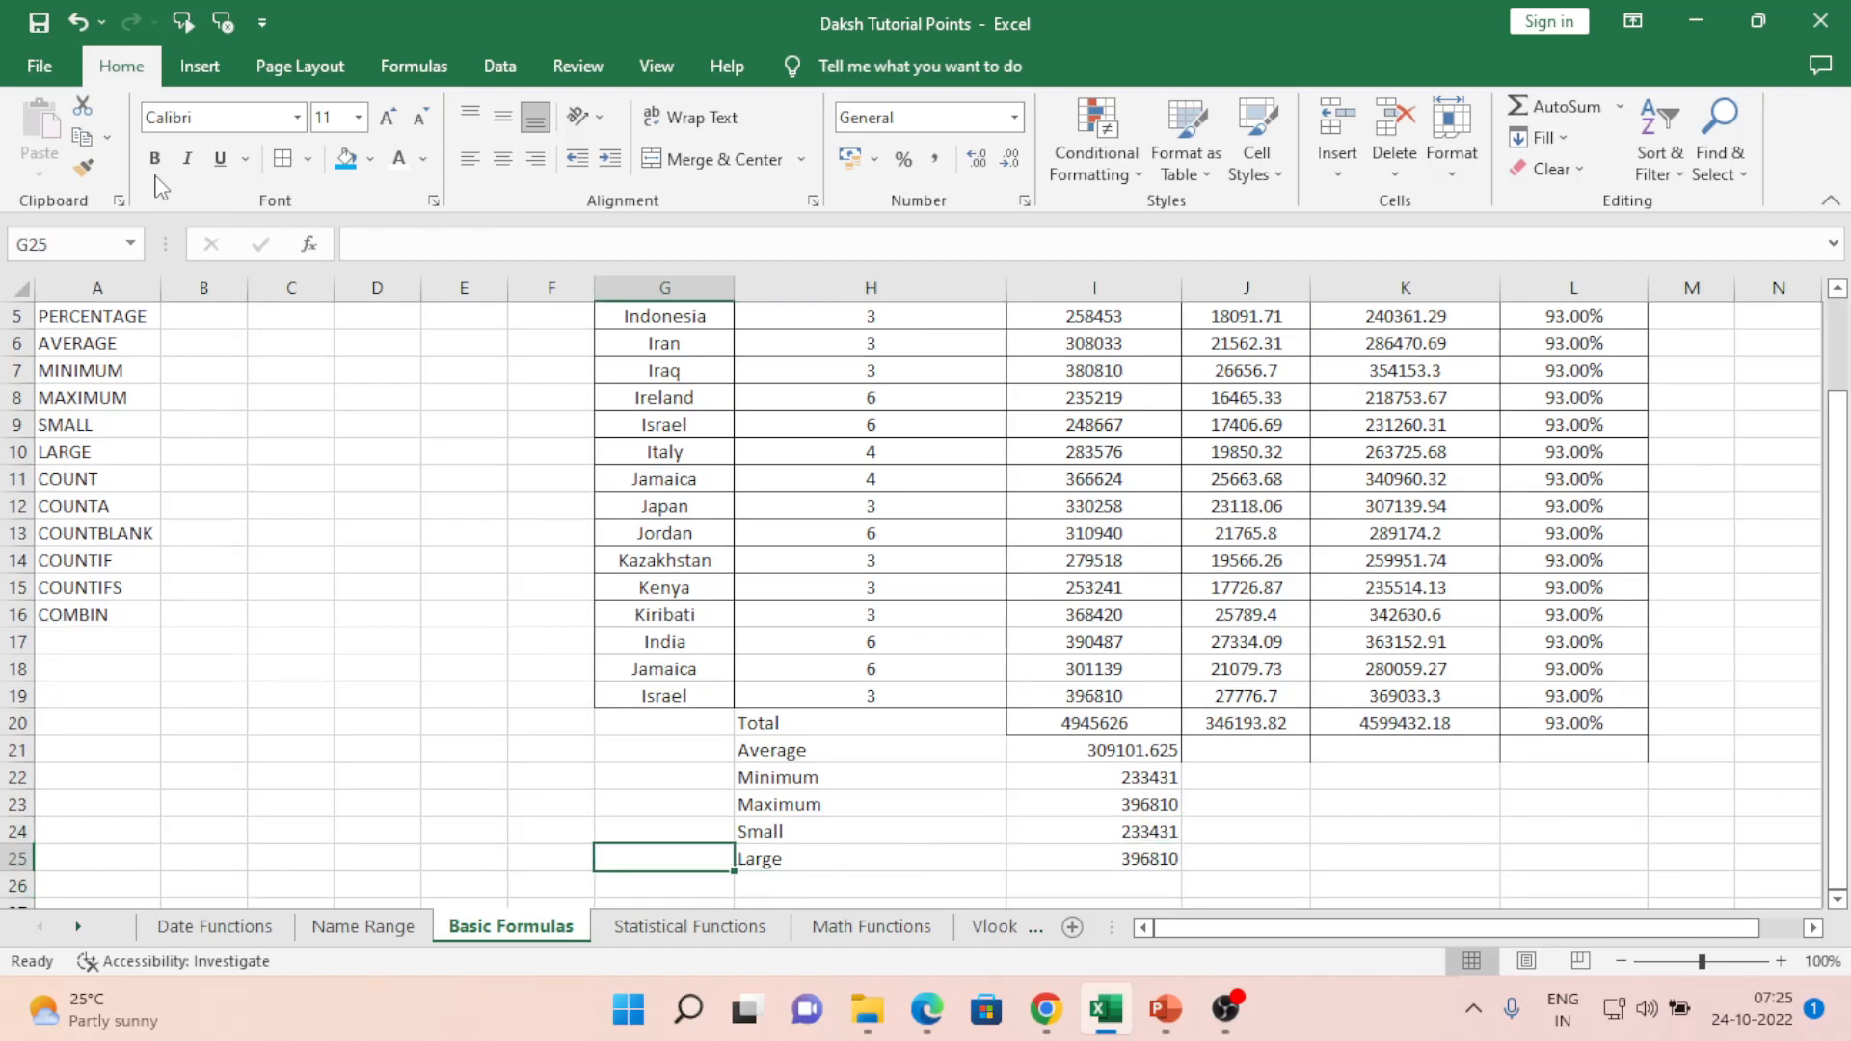
key(Left)
key(Left)
key(Left)
key(Left)
key(Left)
key(Left)
key(Up)
key(Up)
key(Up)
key(Up)
key(Up)
key(Up)
key(Up)
key(Up)
key(Up)
key(Up)
key(Up)
key(Up)
key(Up)
key(Up)
key(Down)
key(Down)
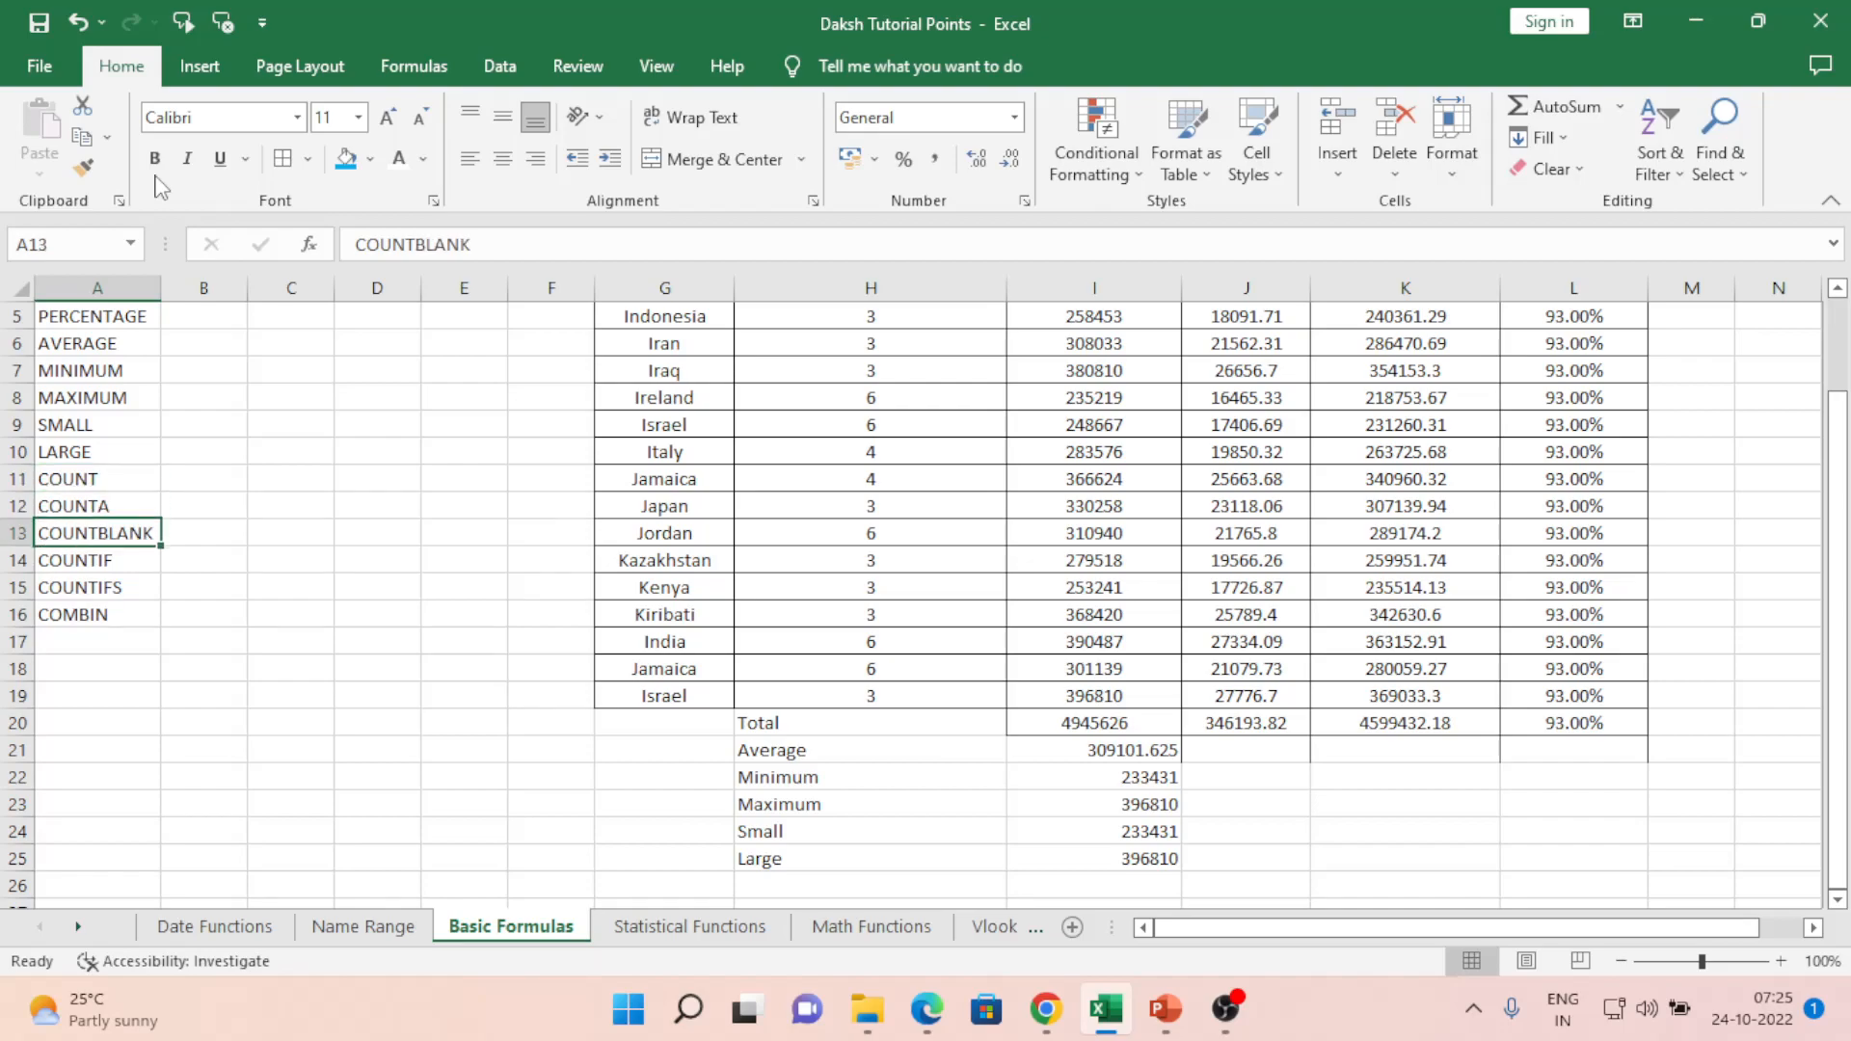
key(Down)
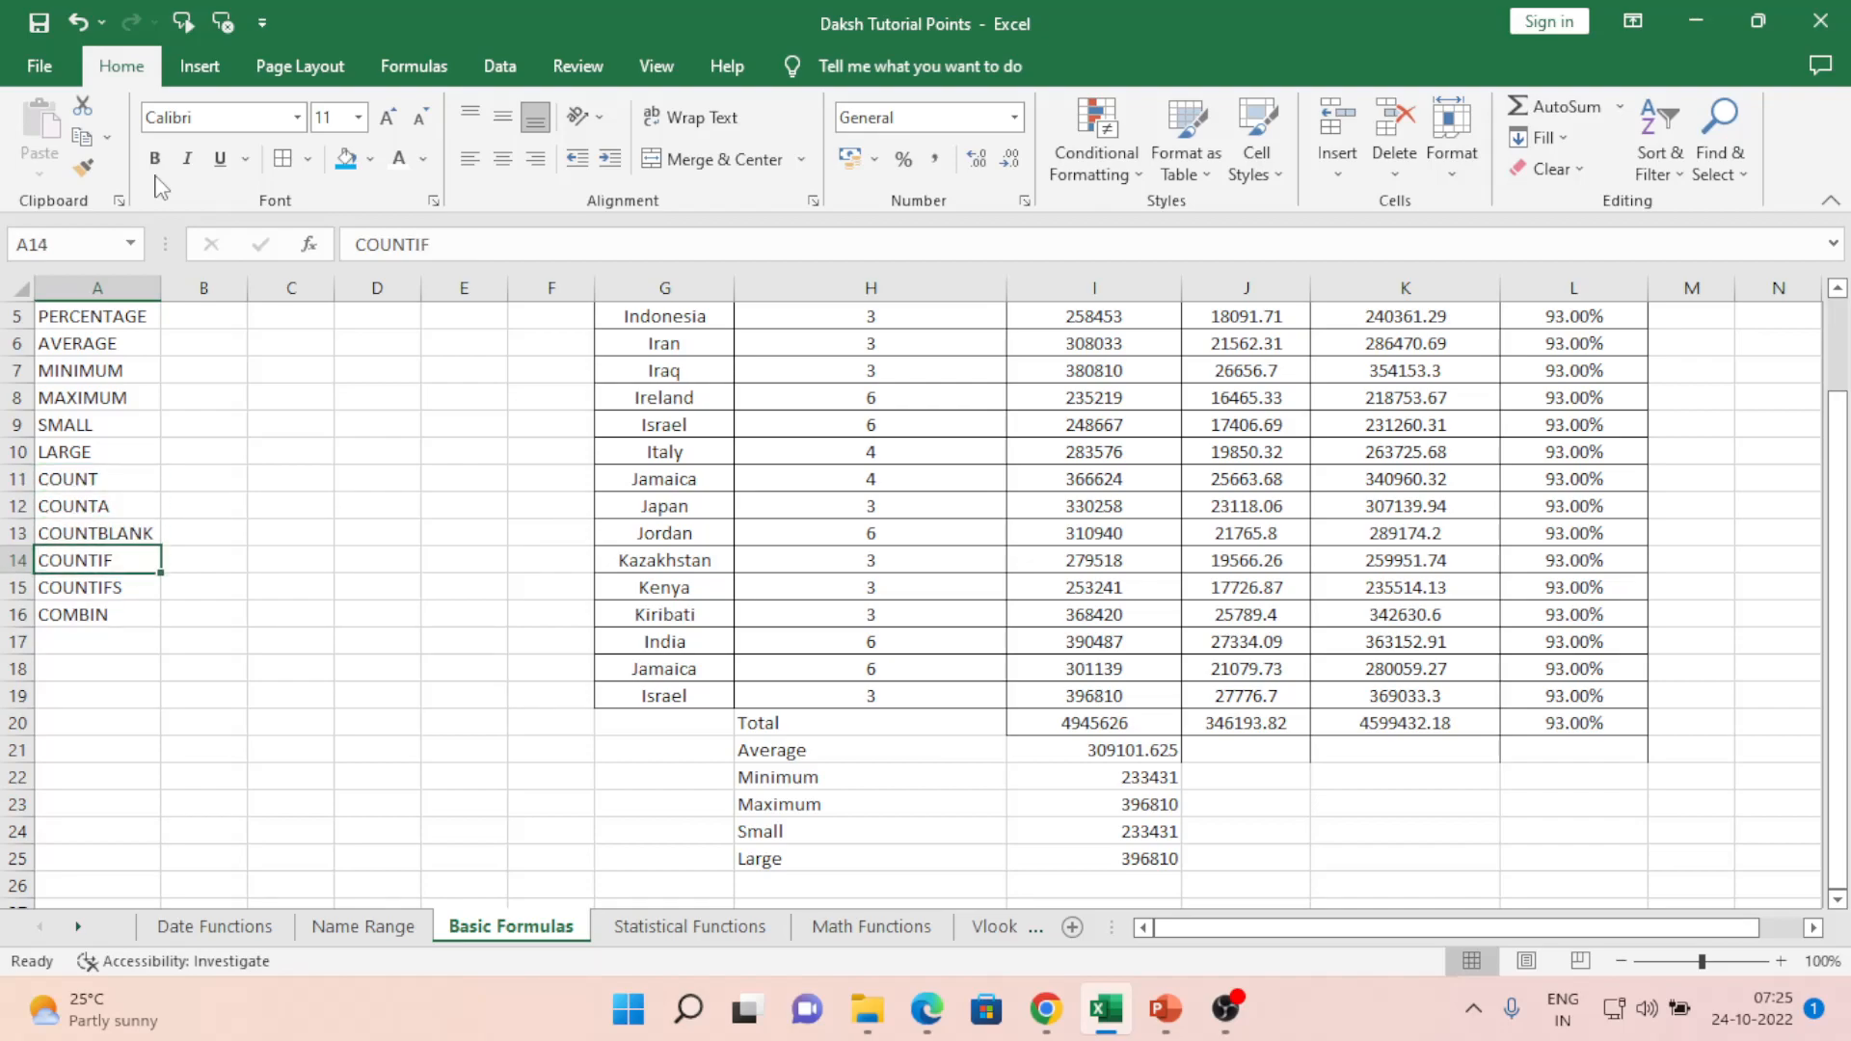
key(Down)
key(Down)
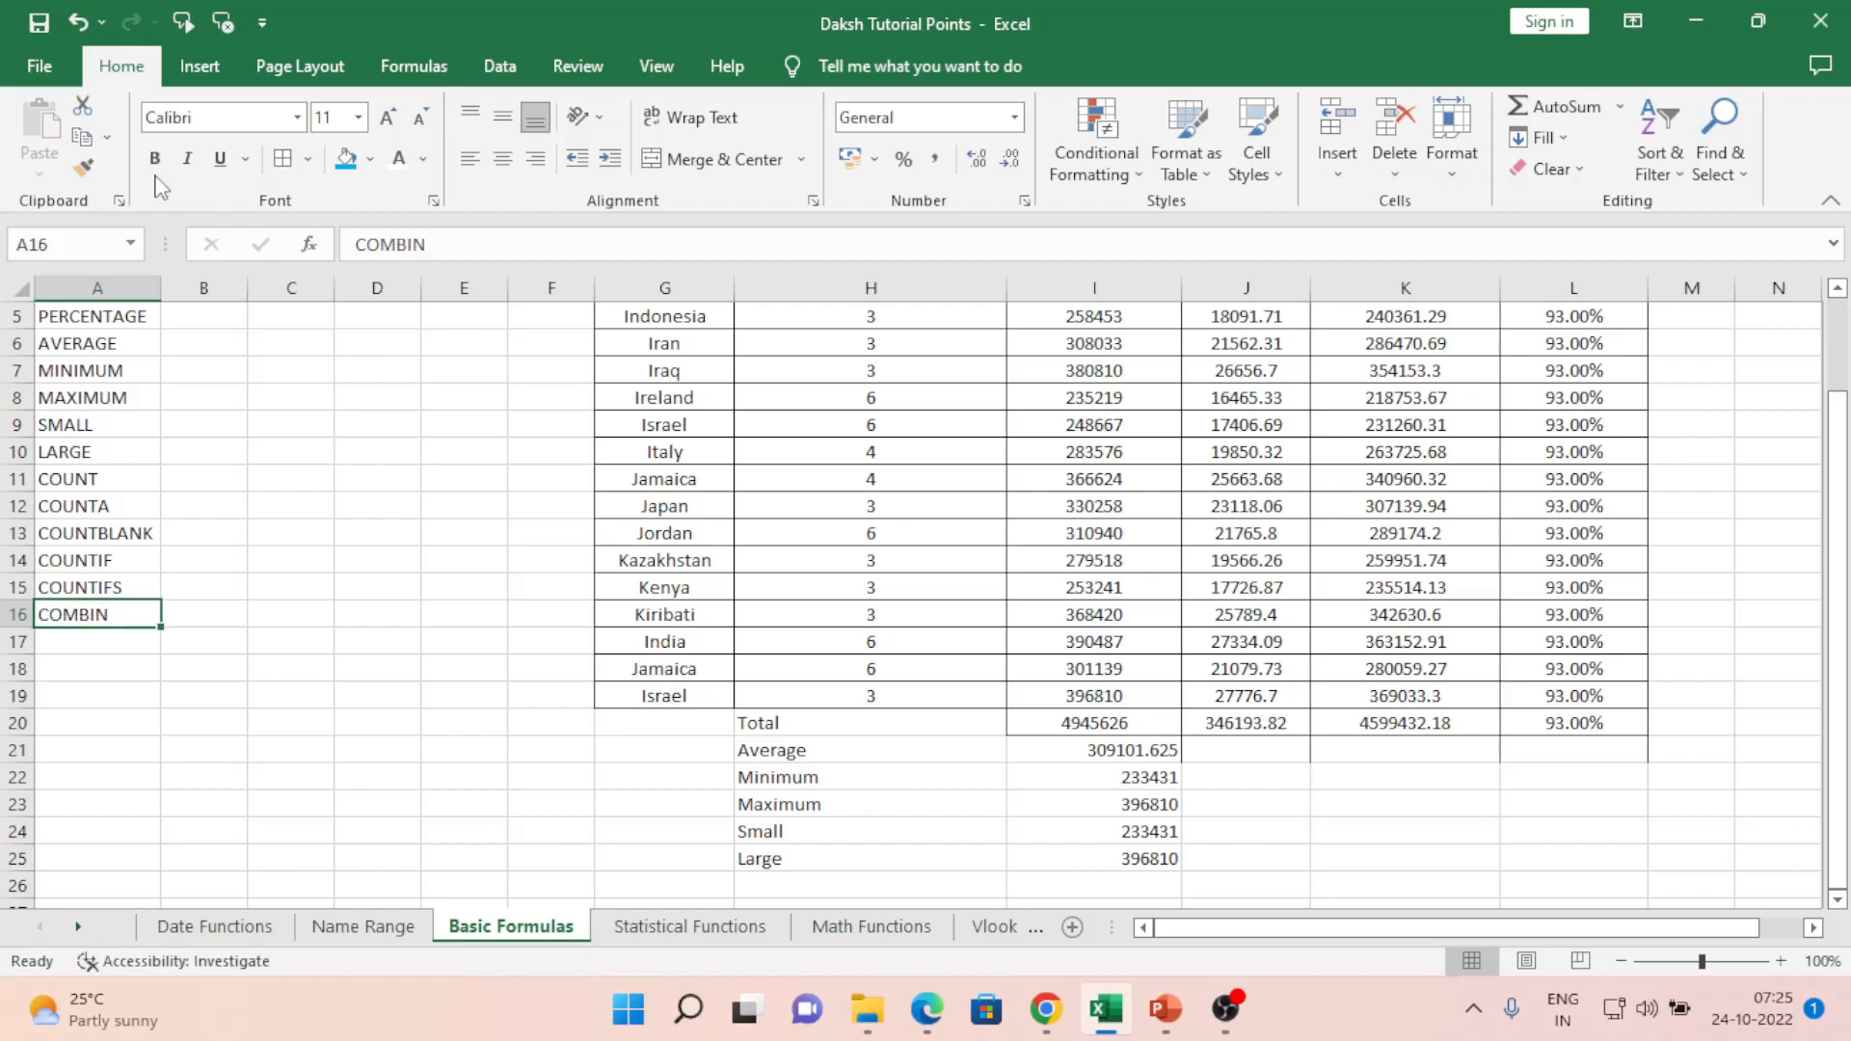
key(Right)
key(Right)
key(Right)
key(Right)
key(Right)
key(Right)
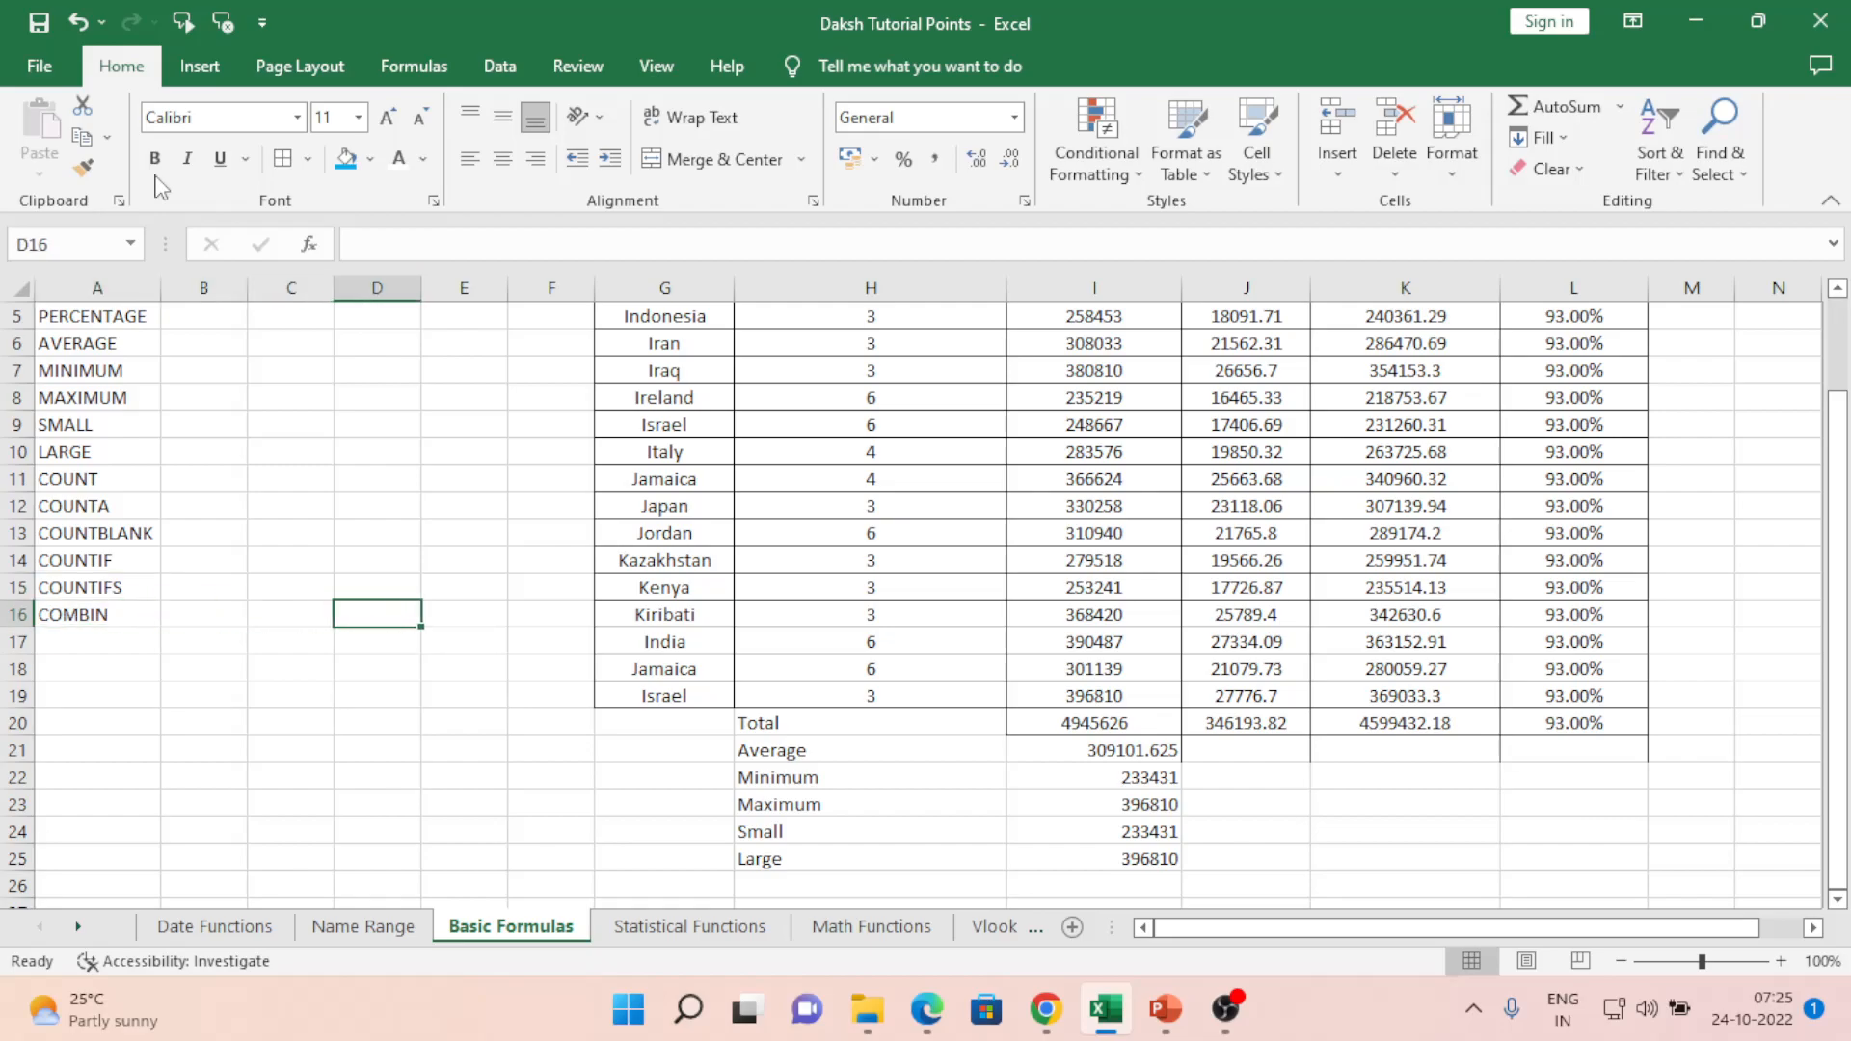
key(ctrl+Up)
key(Right)
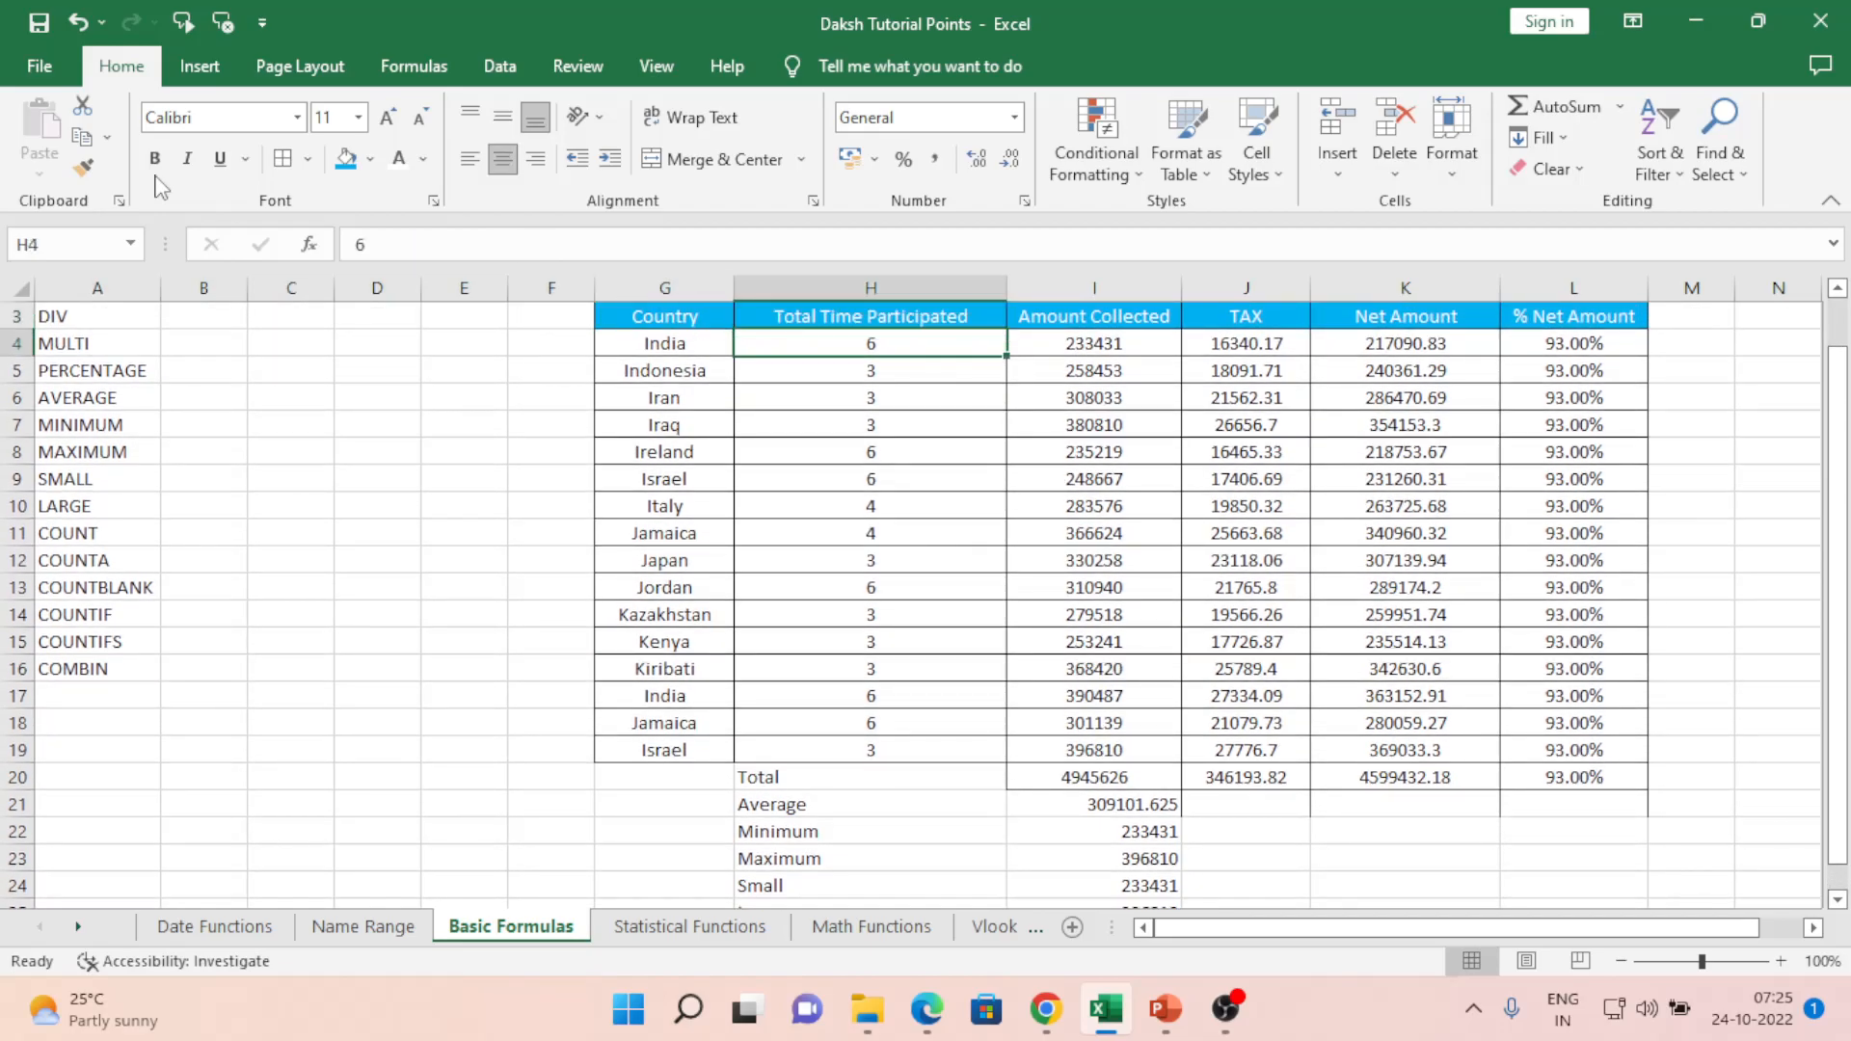
key(ctrl+Down)
key(Left)
key(Up)
key(Up)
key(Up)
key(Left)
key(Left)
key(Up)
key(ctrl+Up)
key(Down)
key(Left)
key(Down)
key(Down)
key(Down)
key(Down)
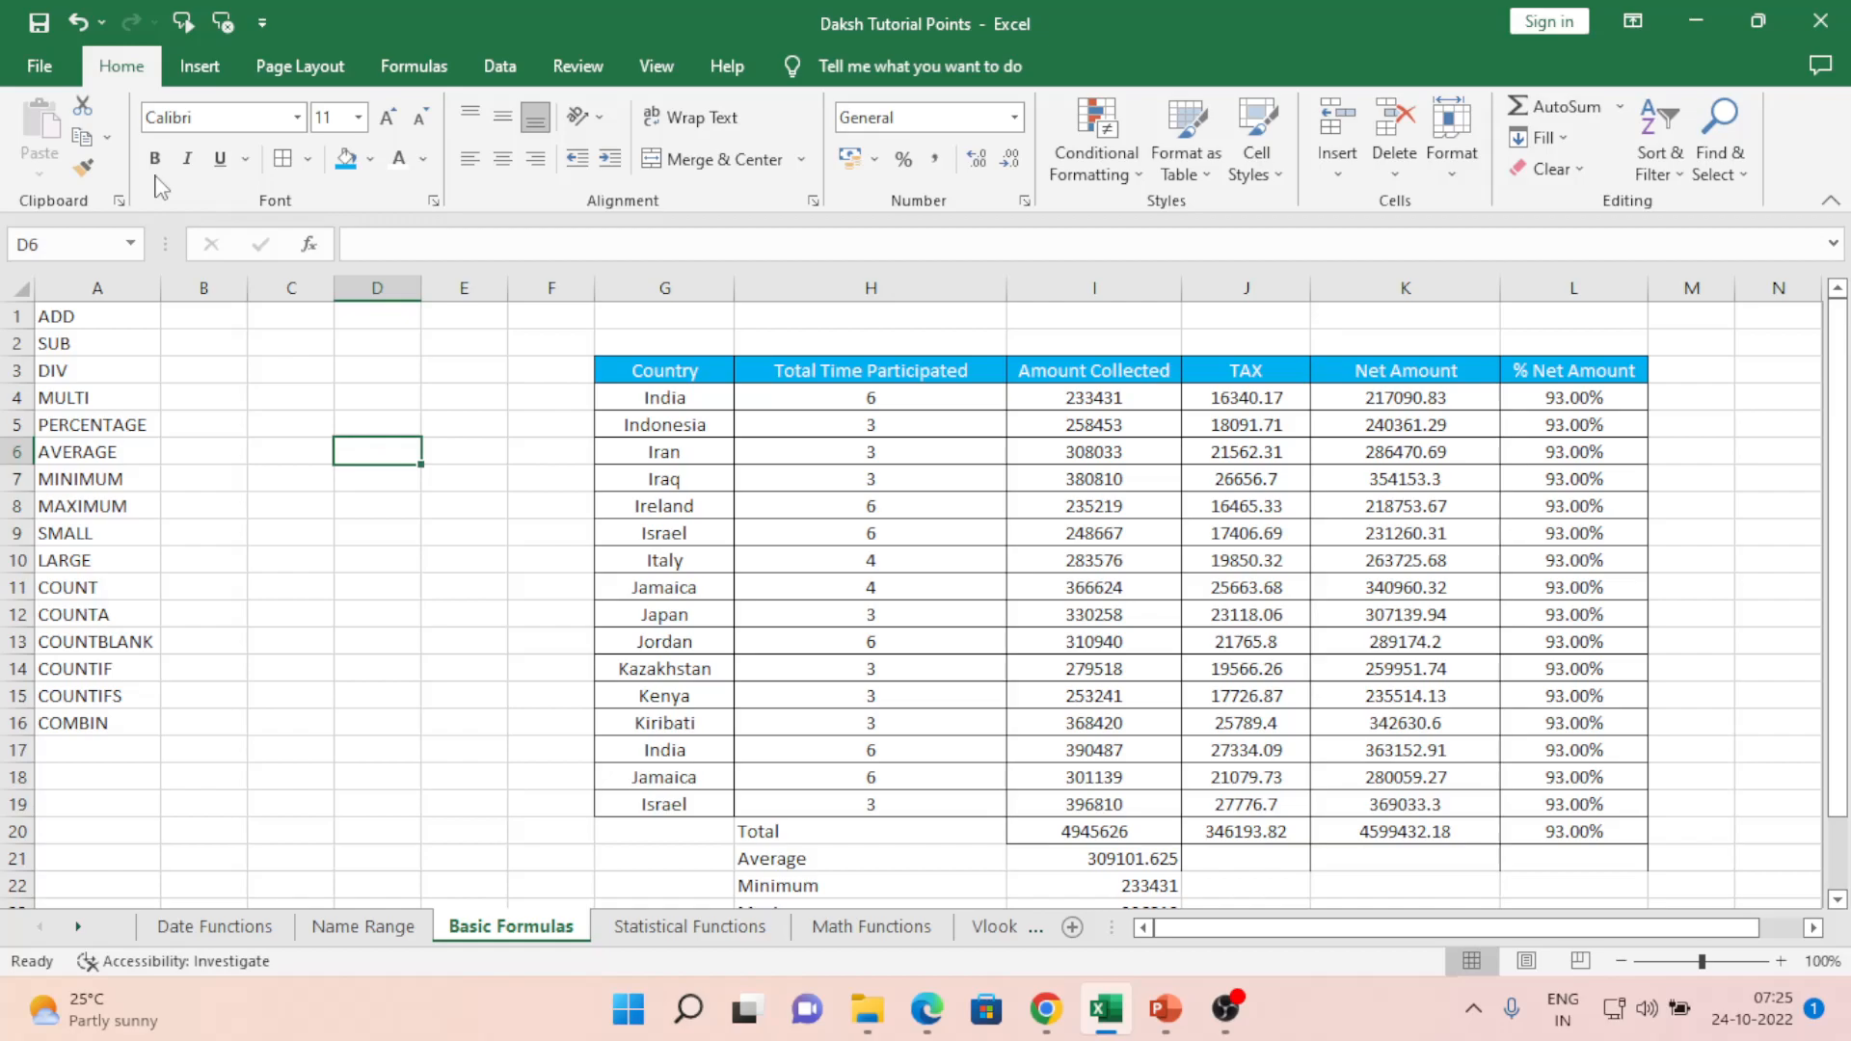
- Enter =COUNT(G4:G19) in D6 over the Country names, which returns 0
text(=coun)
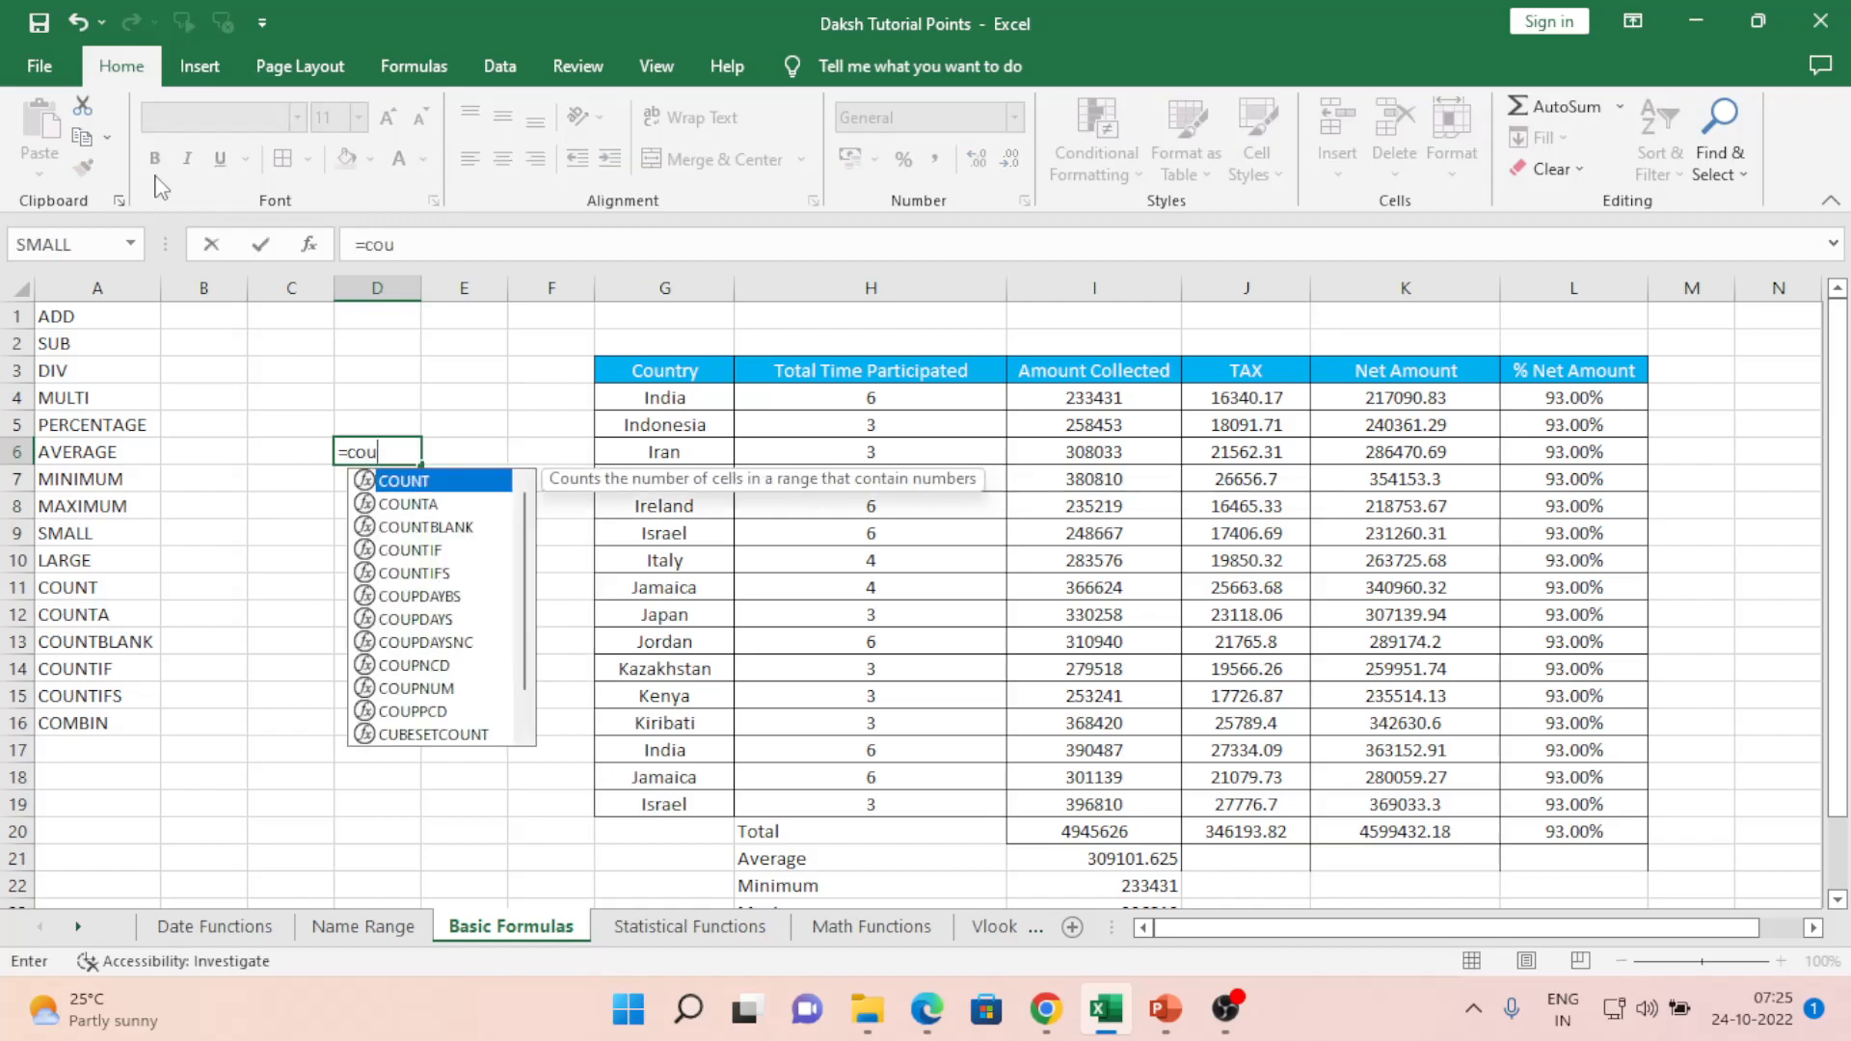
key(Tab)
key(Right)
key(Right)
key(Right)
key(Up)
key(Up)
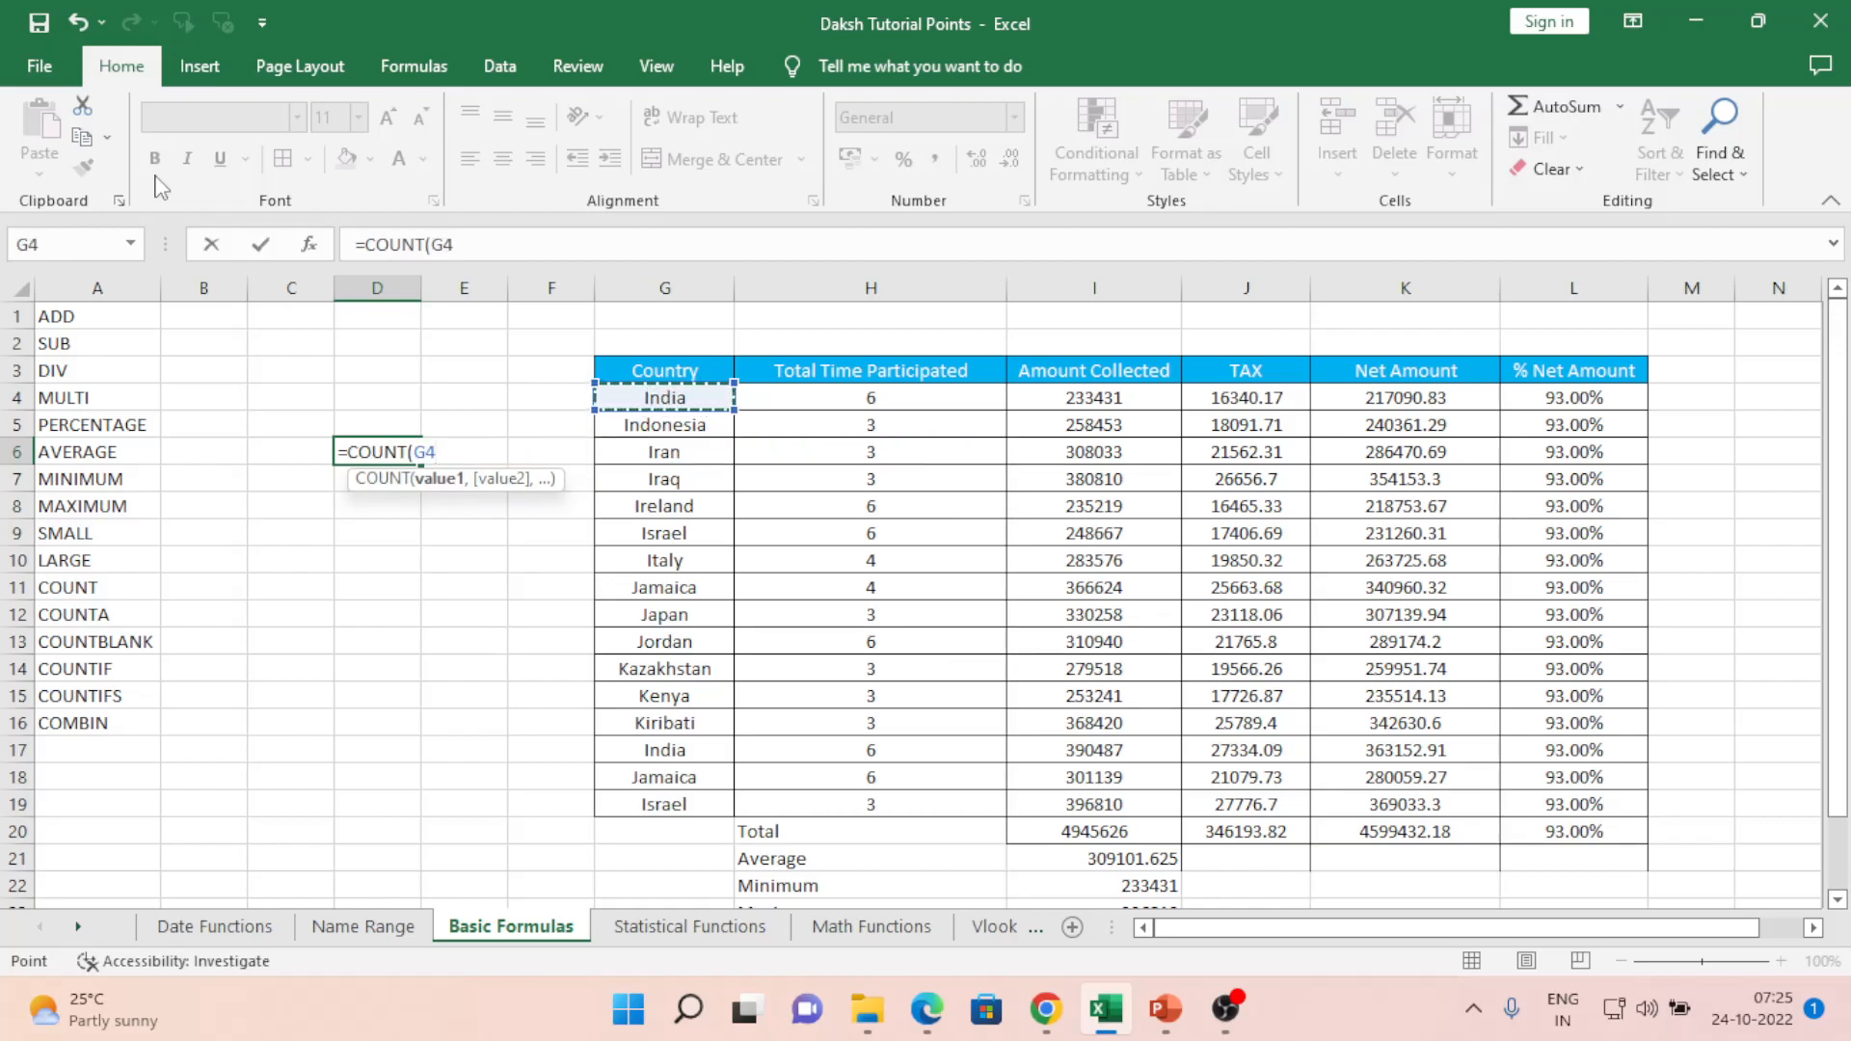
drag(666, 397, 737, 820)
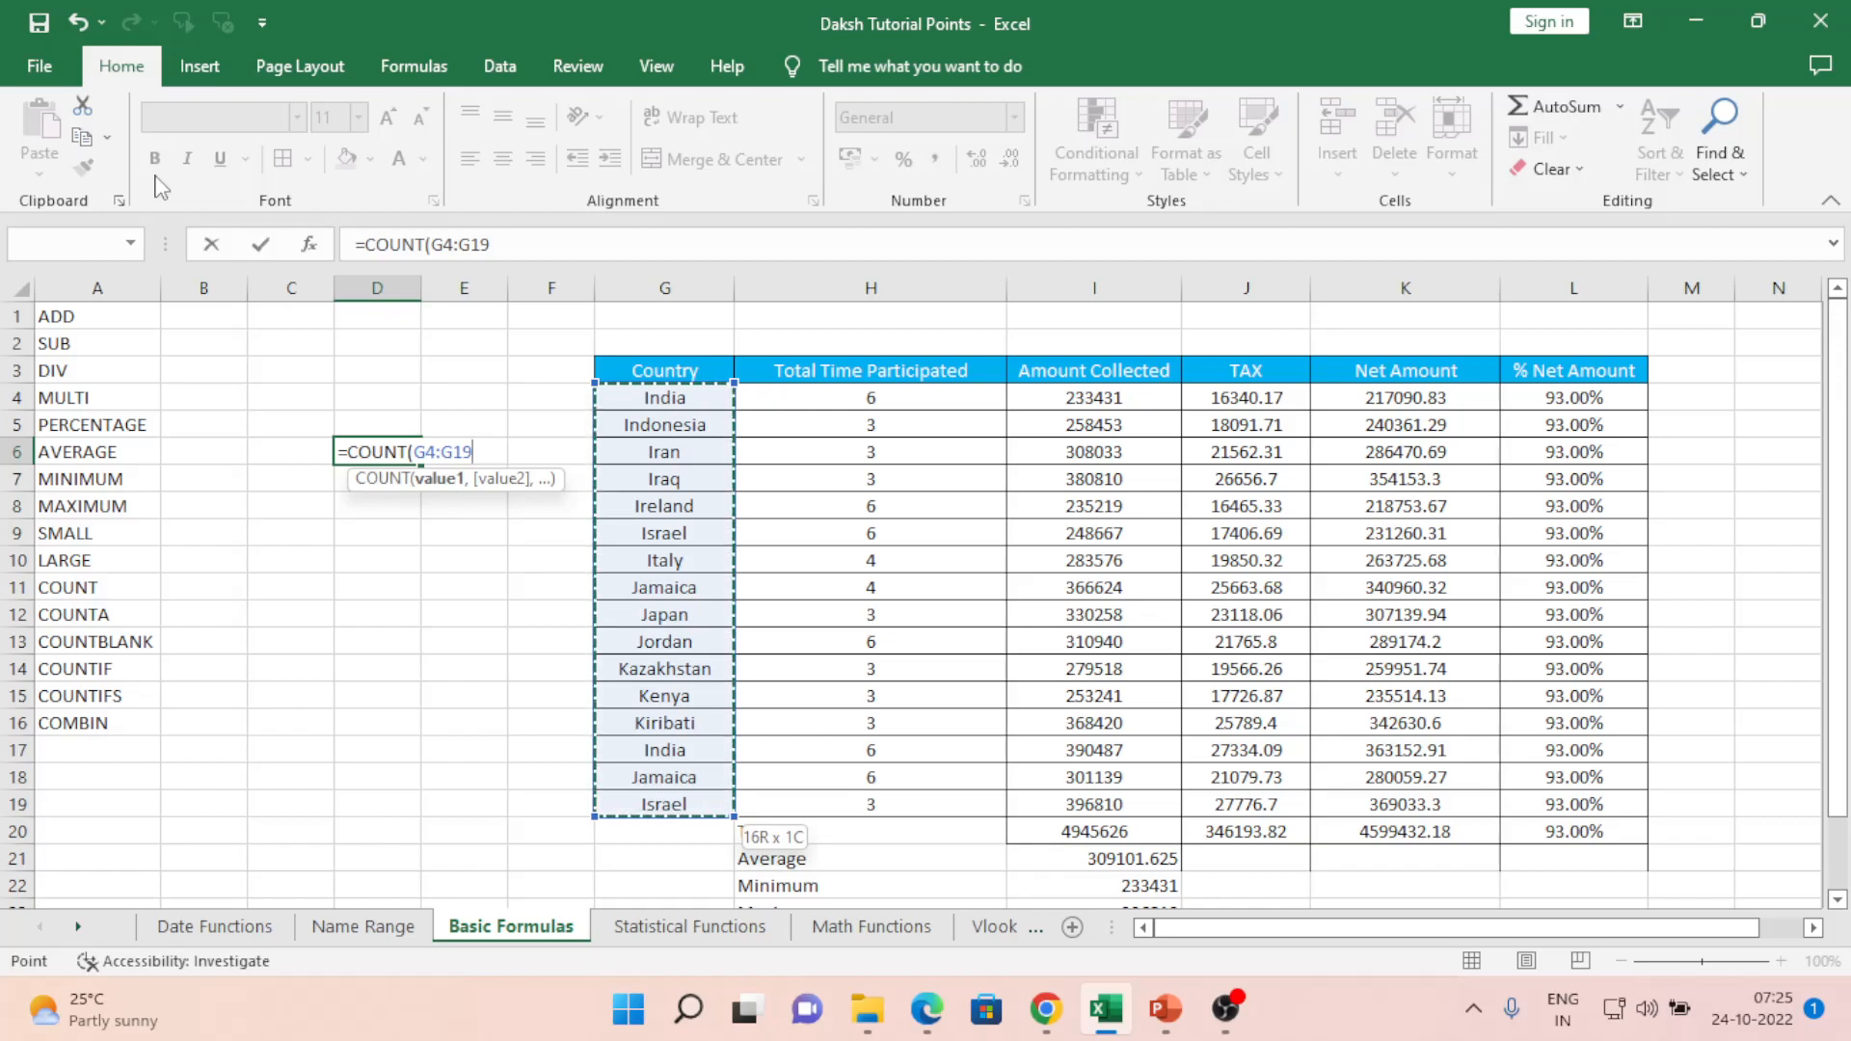
text())
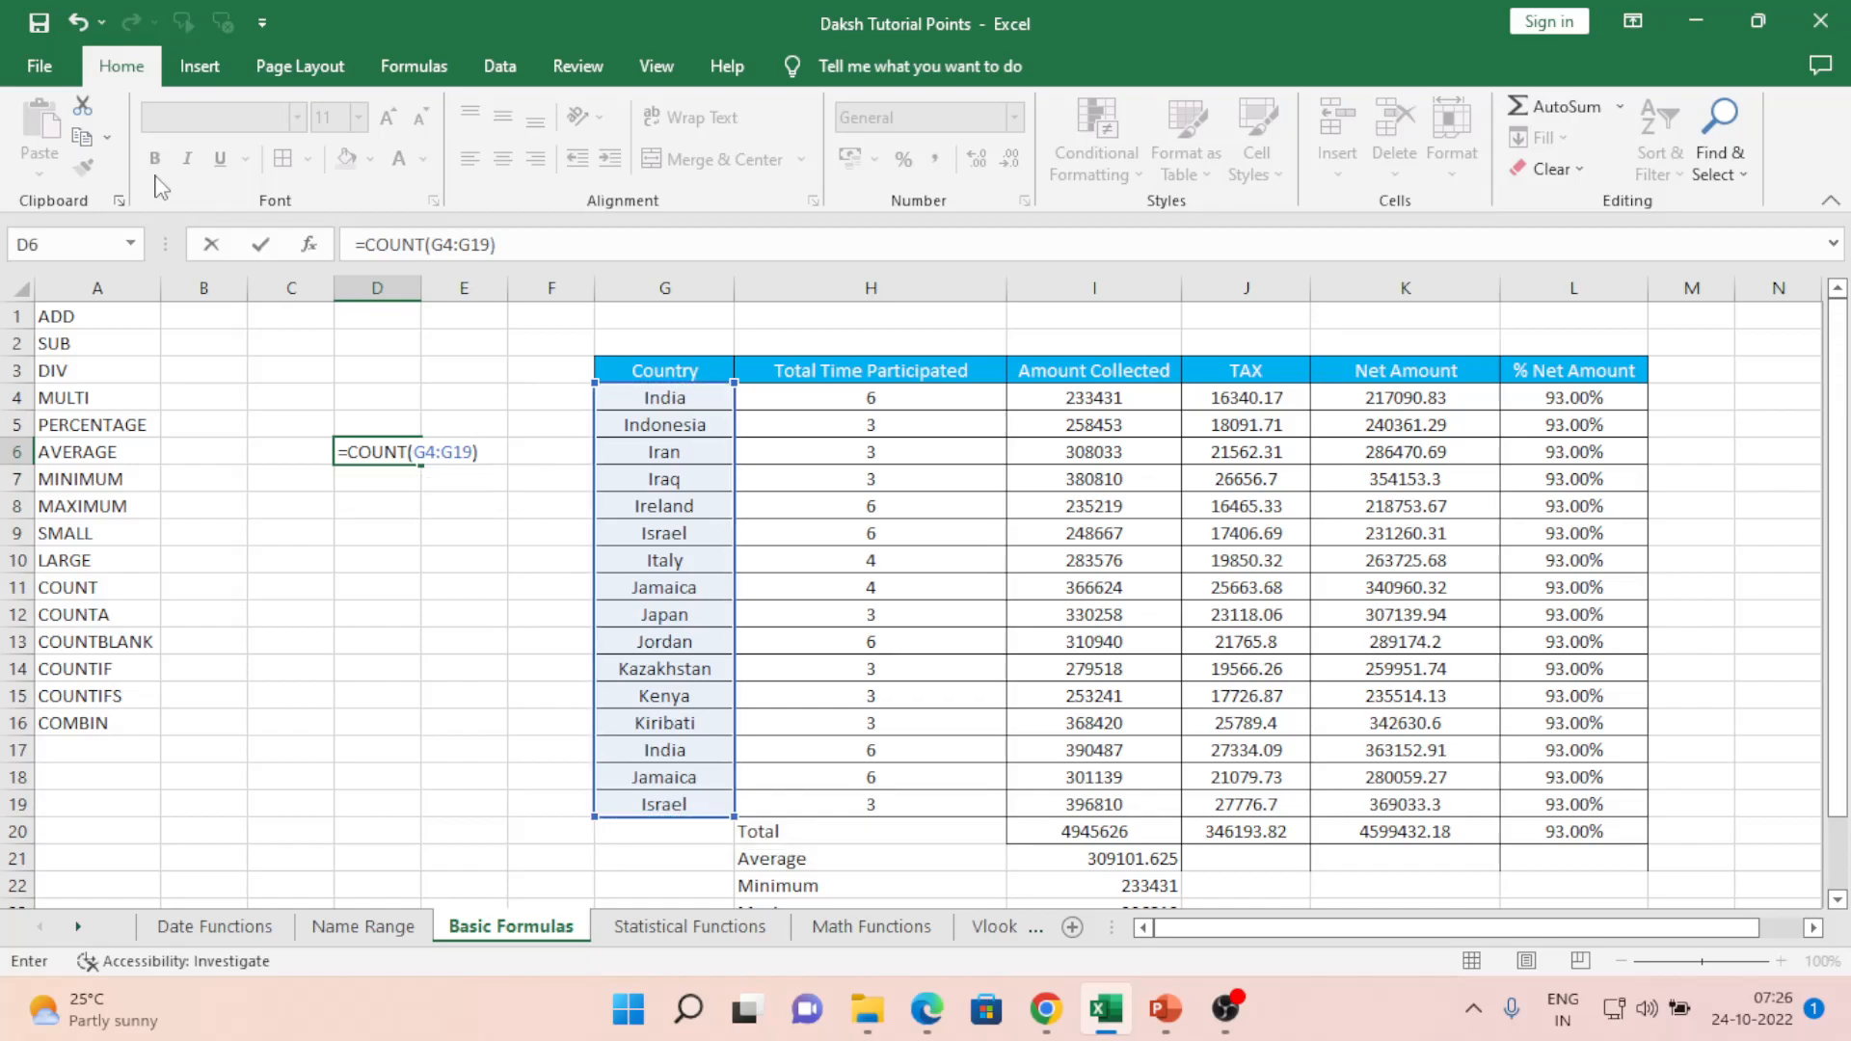
key(Return)
key(Up)
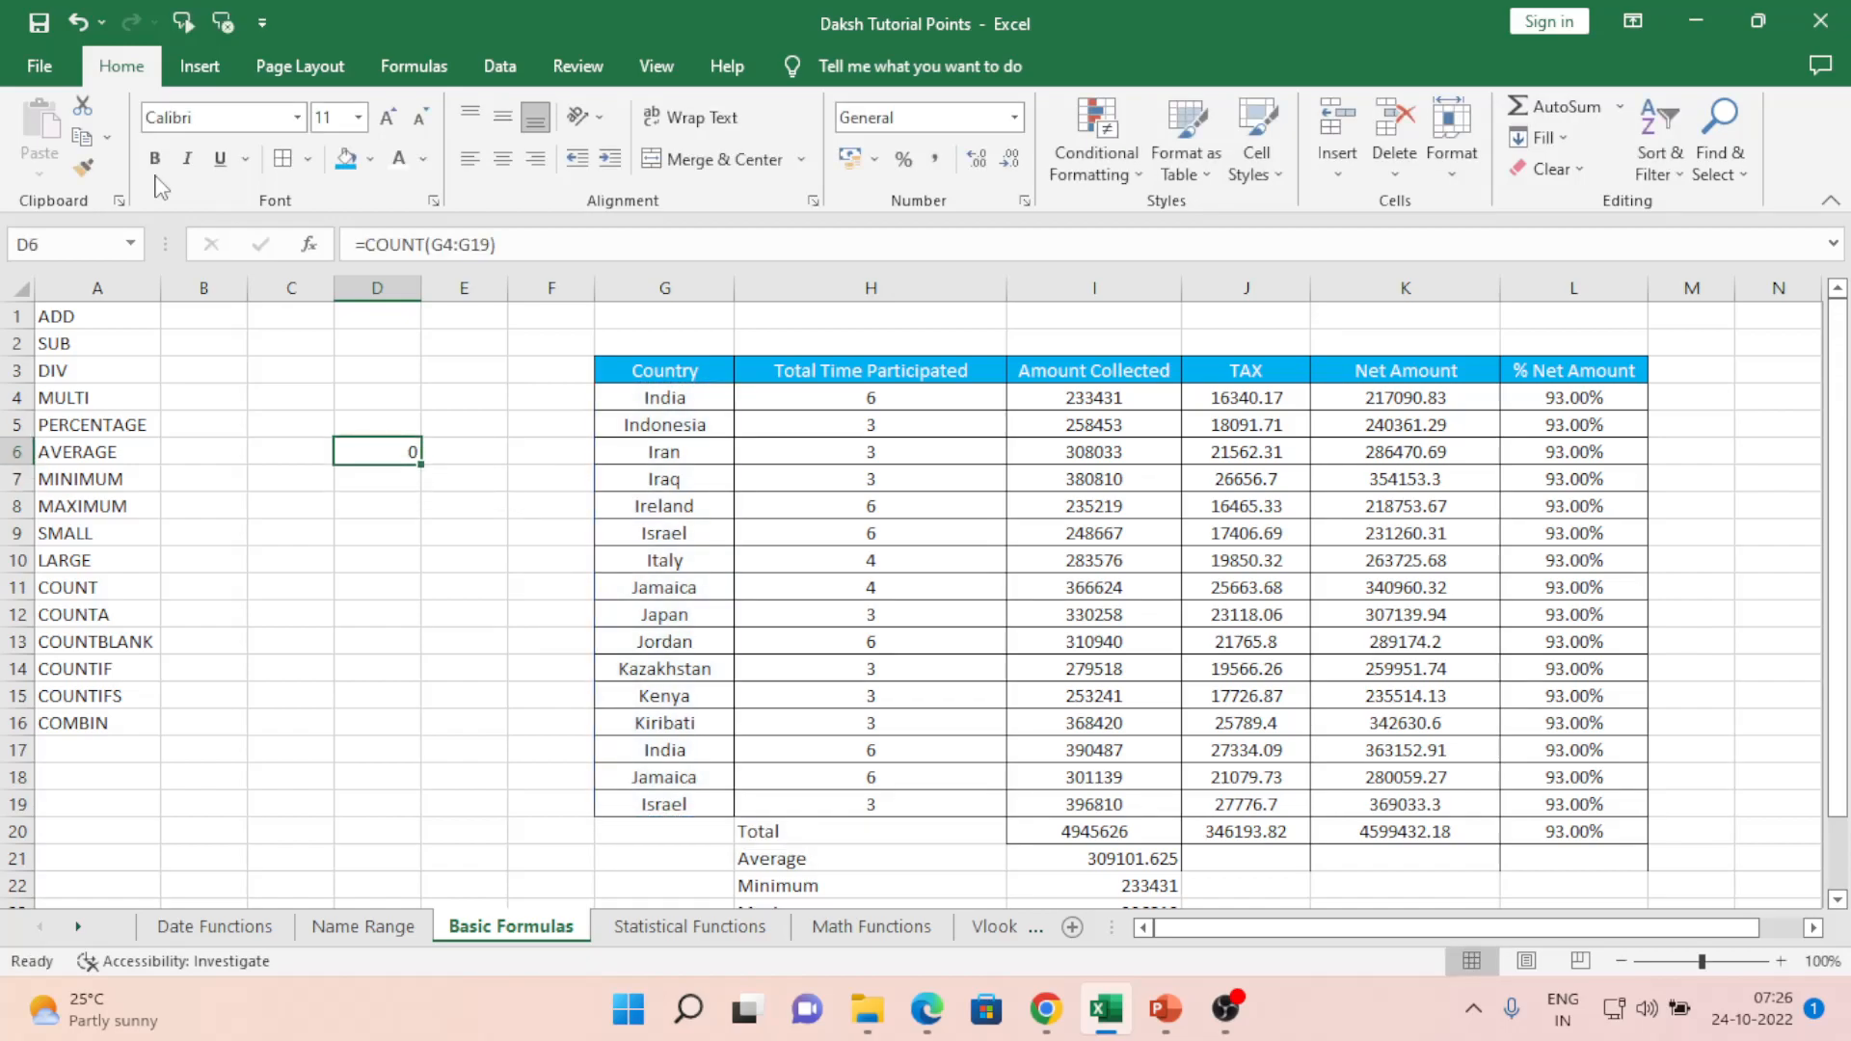
- Retype D6 as =COUNT(H4:H19), counting the 16 Total Time Participated numbers
key(F2)
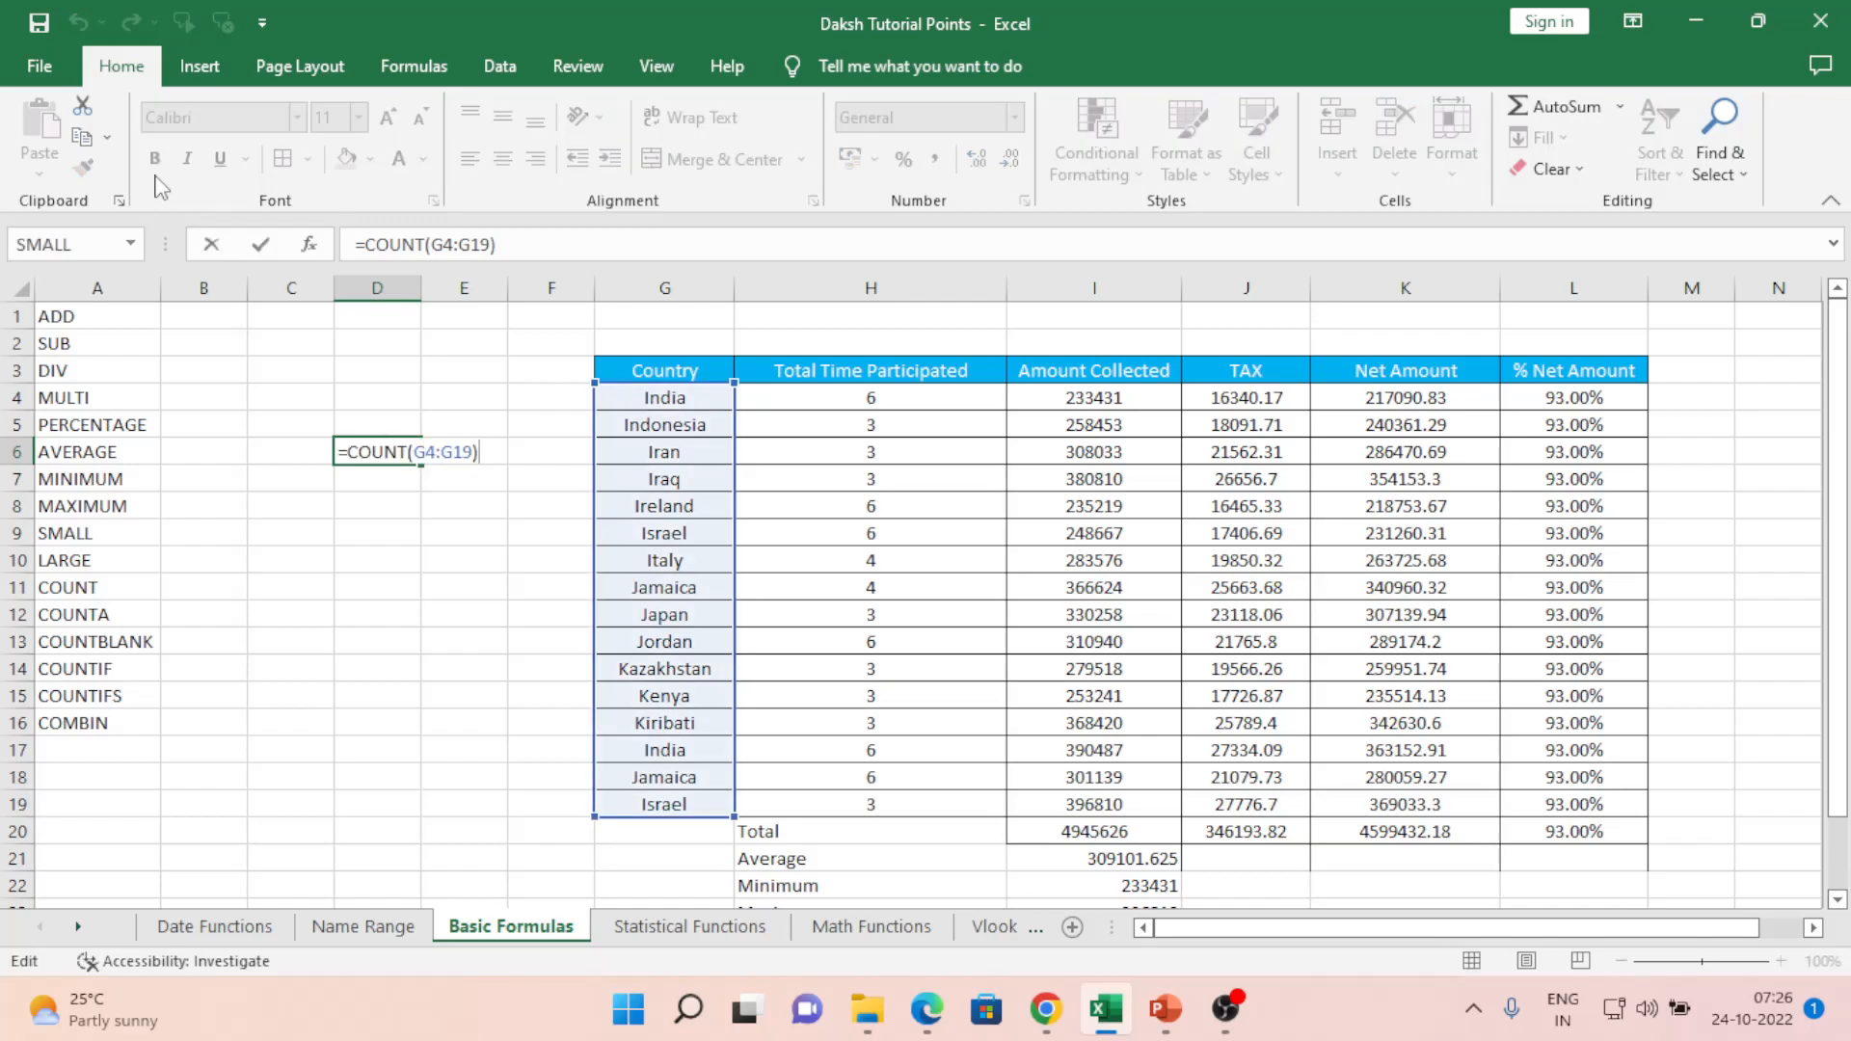
key(Escape)
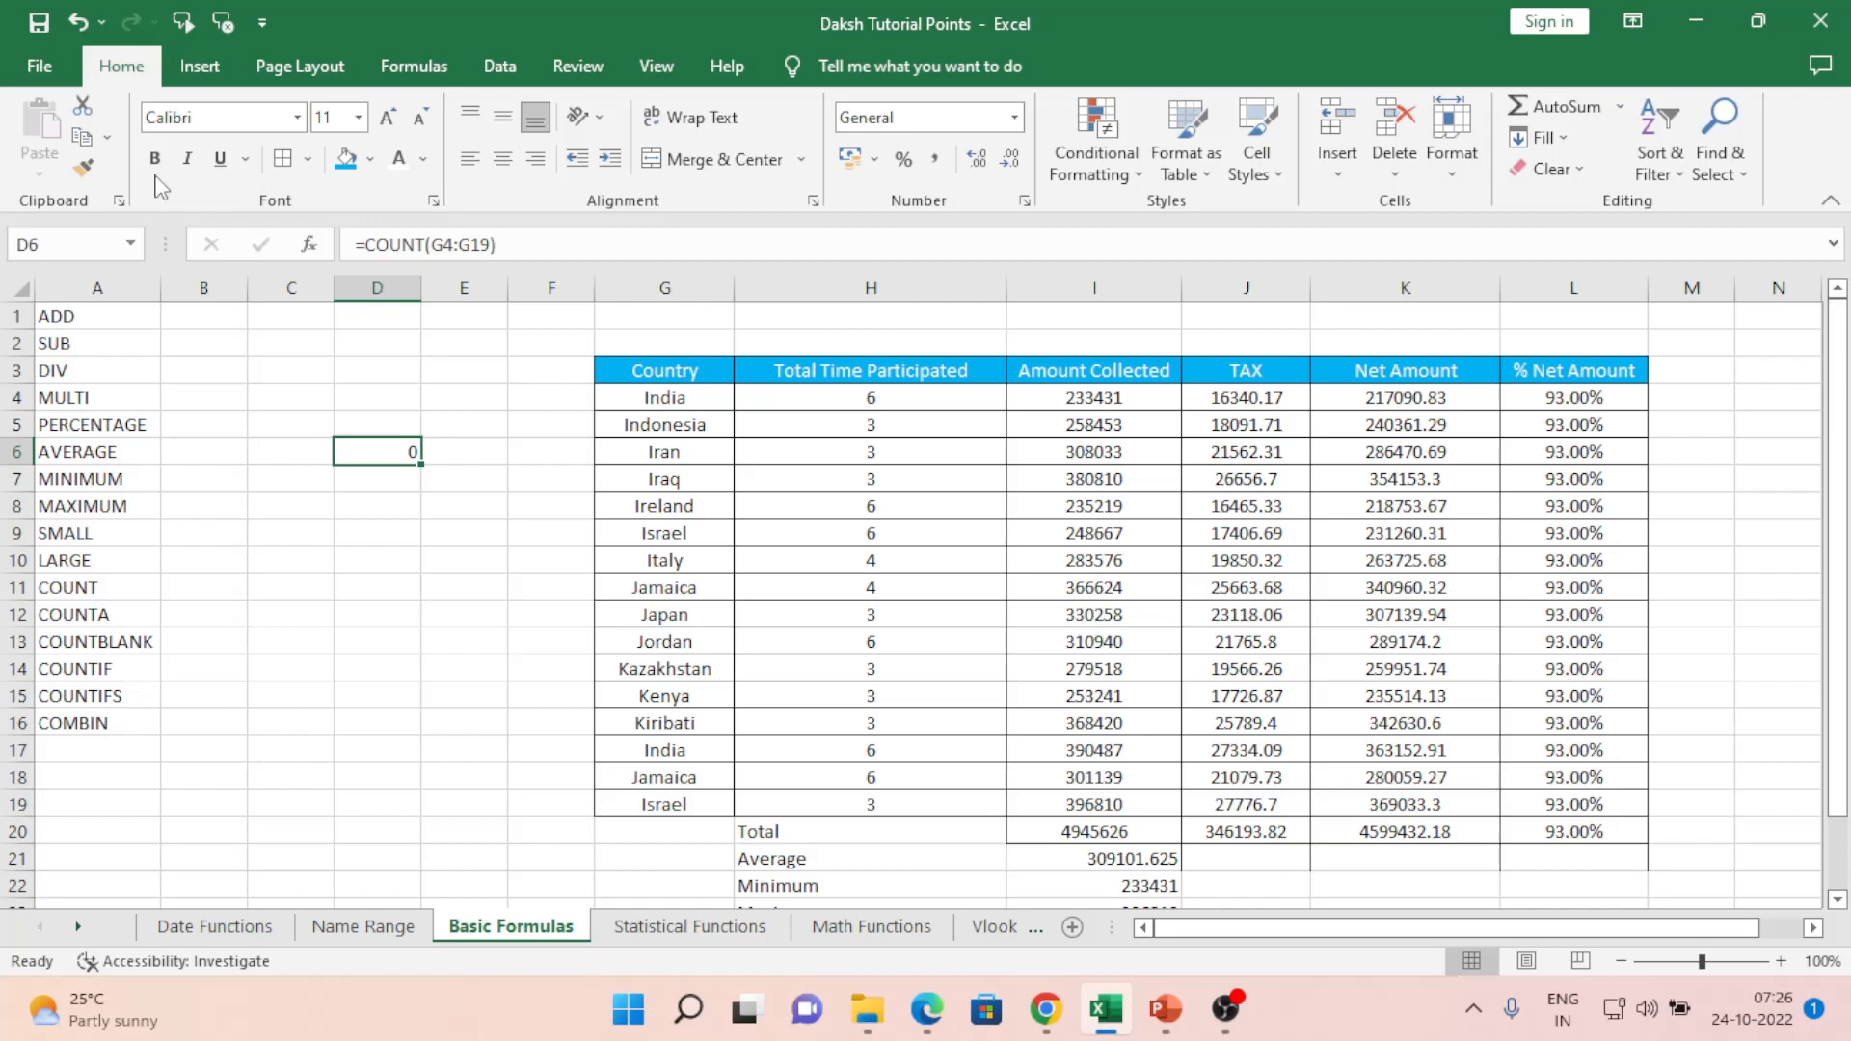
key(F2)
key(Escape)
text(=)
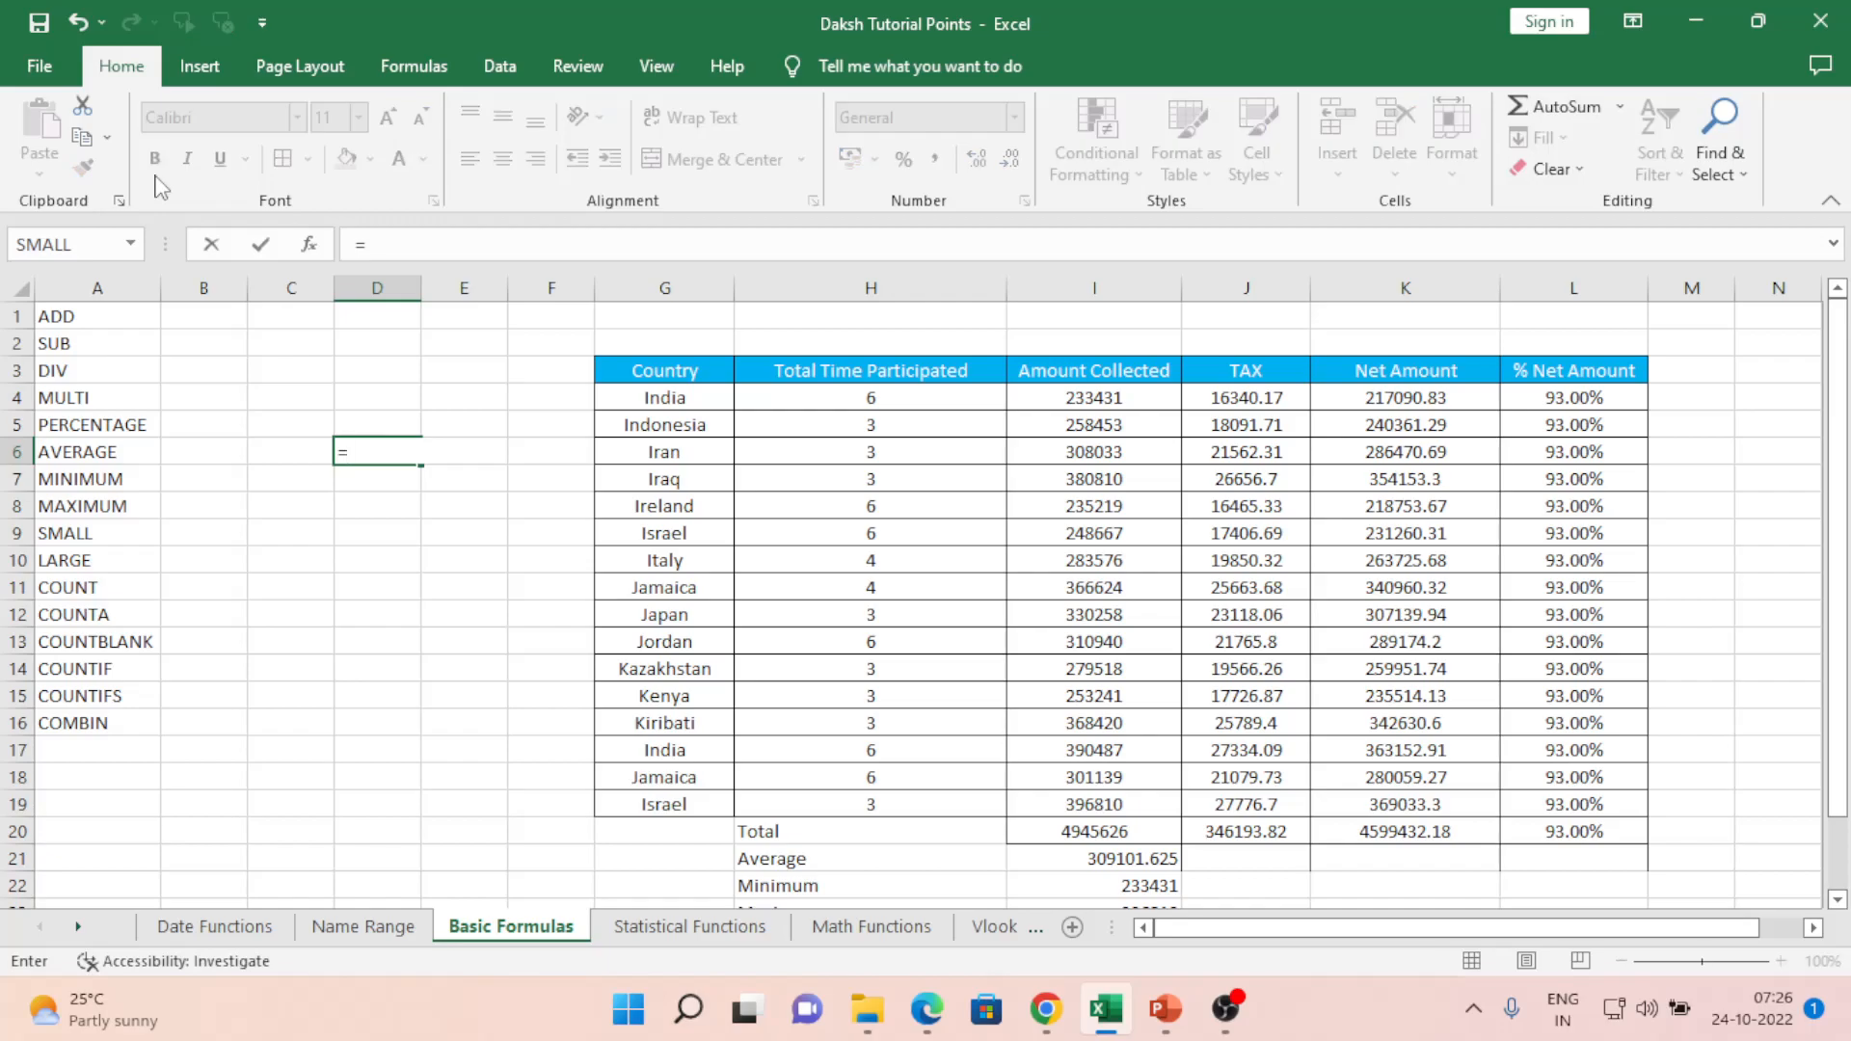
text(count)
key(Tab)
key(Right)
key(Right)
key(Right)
key(Right)
key(Right)
key(Up)
key(Left)
key(Up)
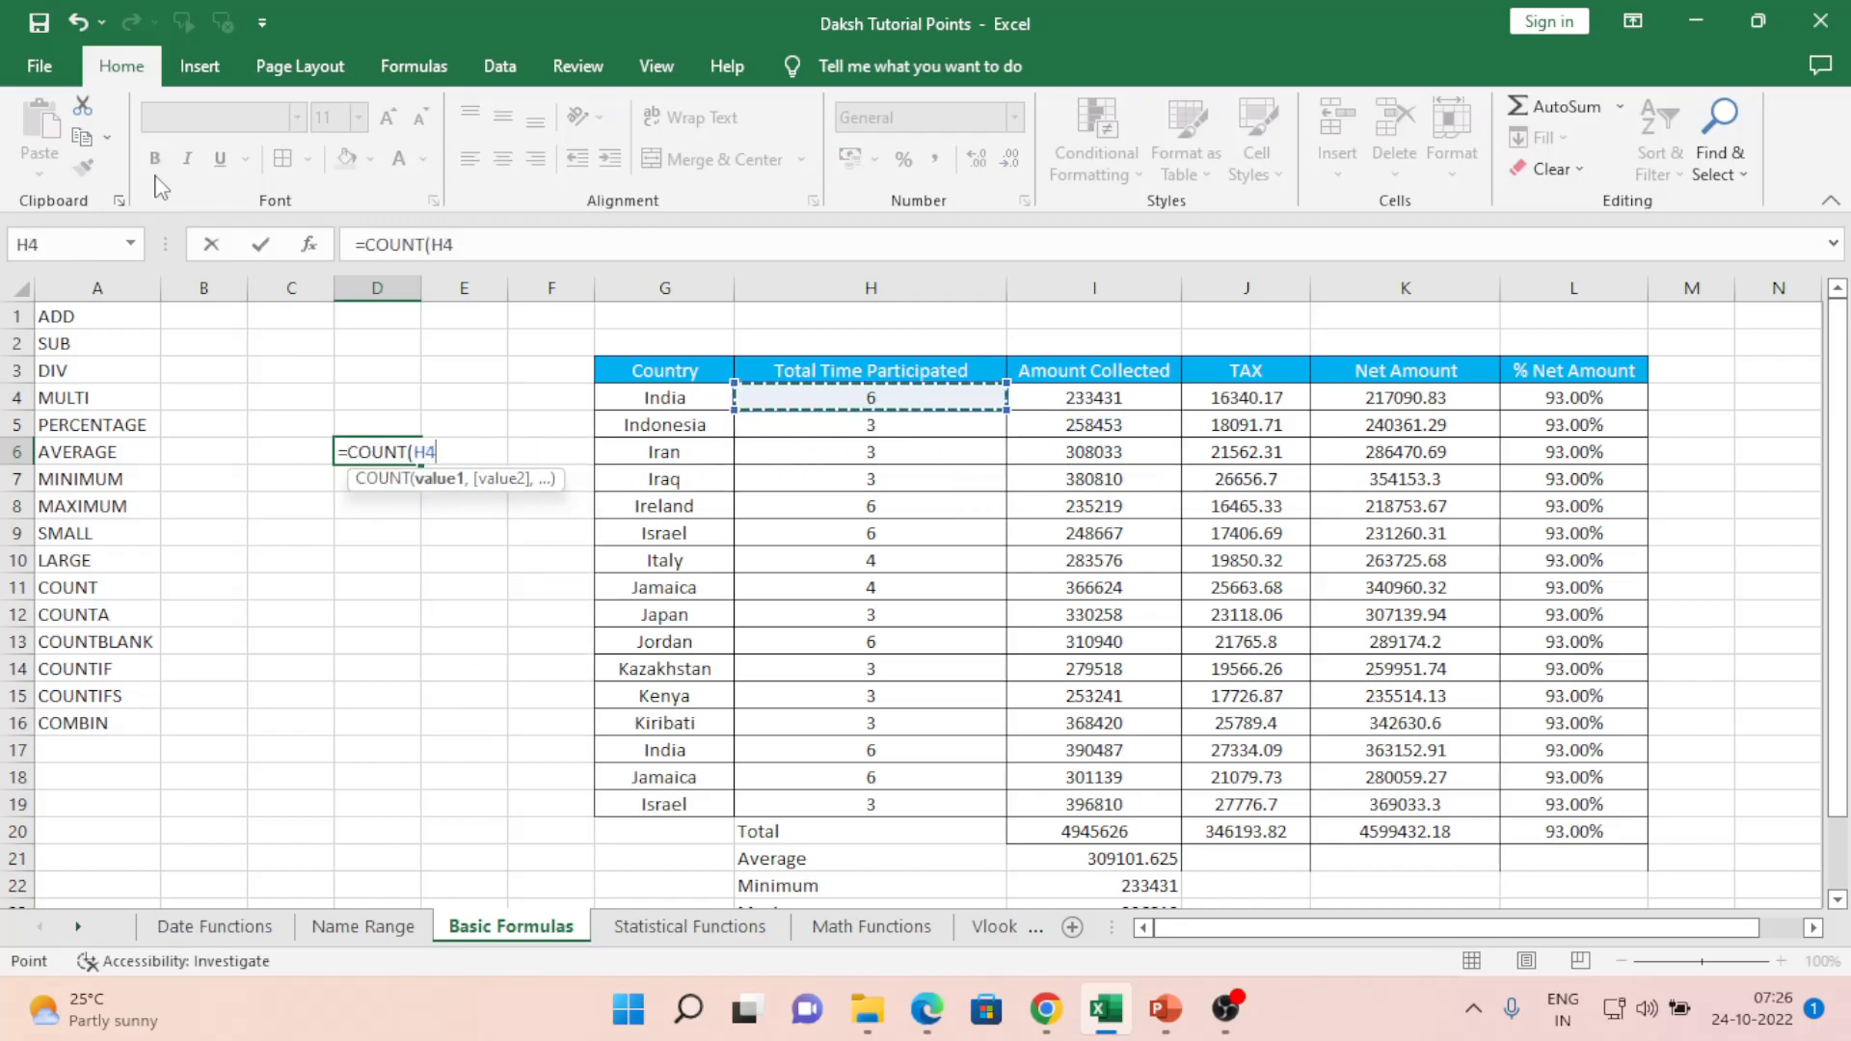
key(ctrl+shift+Down)
key(shift+Up)
key(shift+Up)
key(shift+Up)
key(shift+Up)
key(shift+Up)
key(shift+Up)
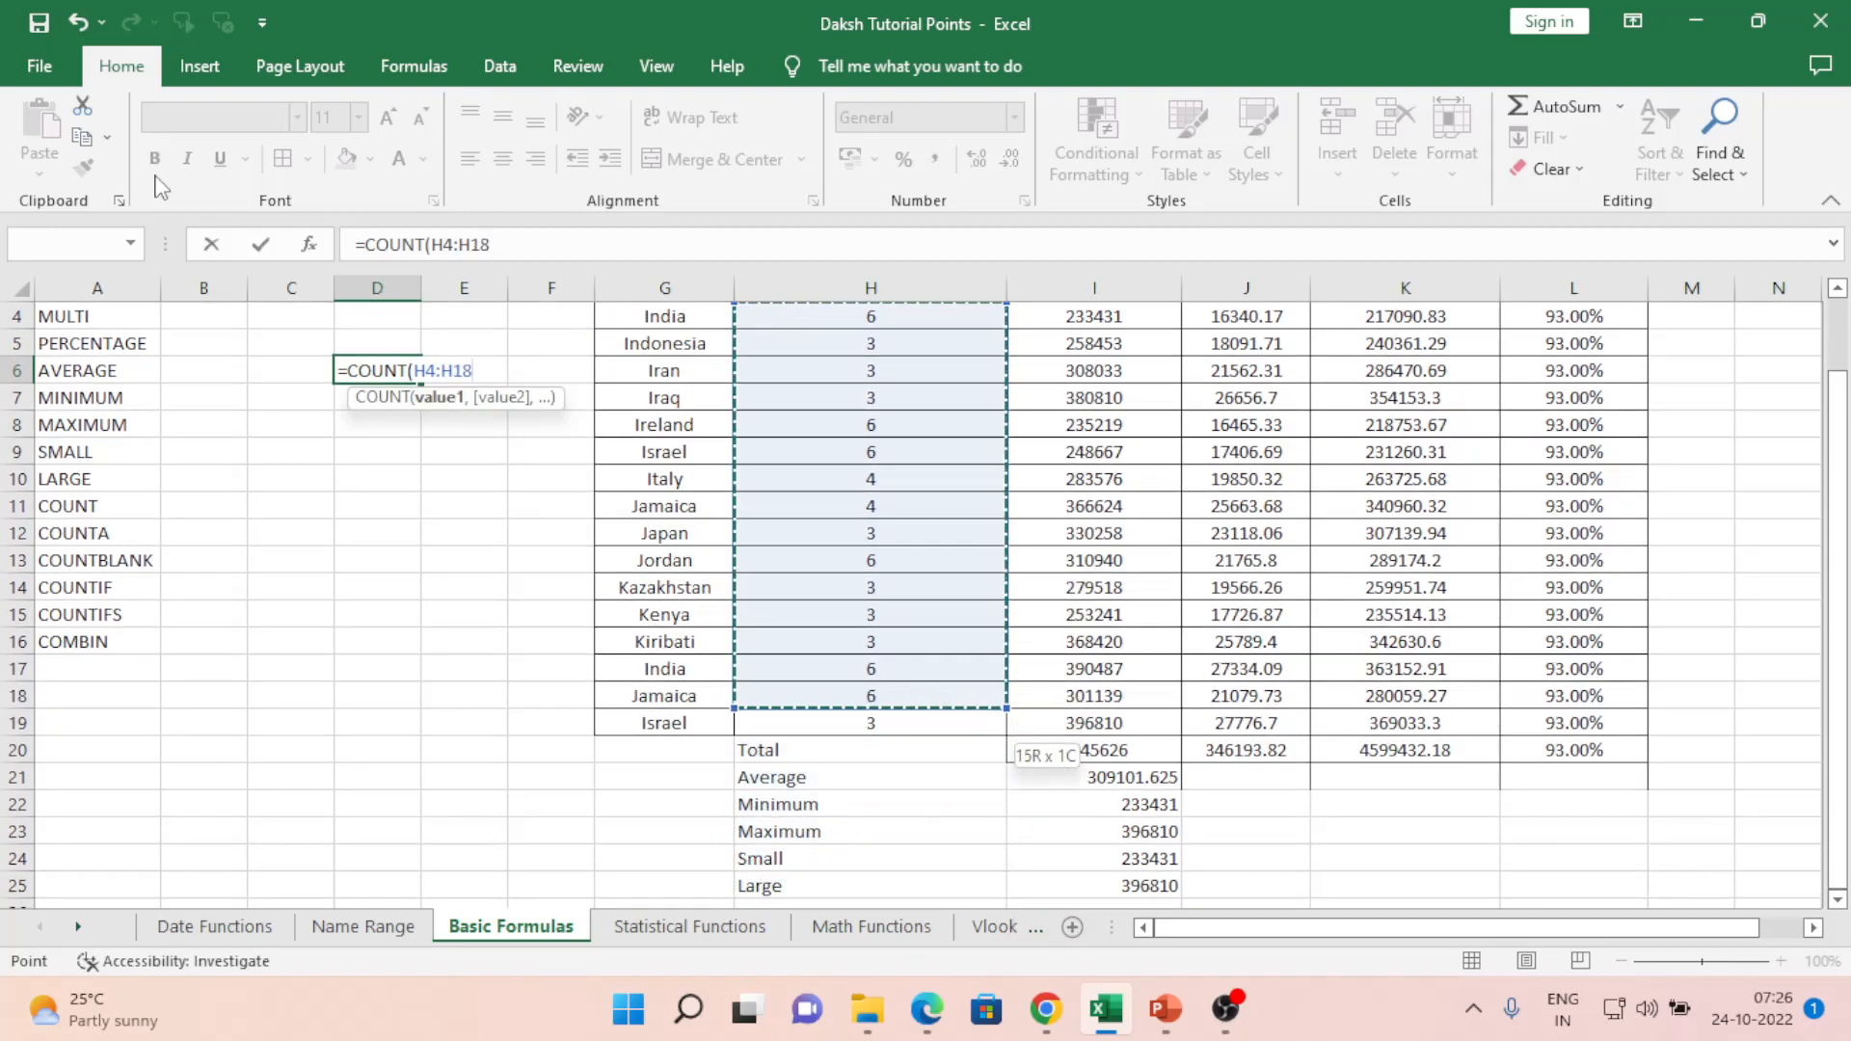
key(Return)
key(Up)
- Start a =coun entry in D7 to look at COUNTA, then cancel it
key(Down)
key(Up)
key(Up)
key(Up)
key(Up)
key(Up)
key(Down)
key(Down)
key(Down)
key(Down)
key(Down)
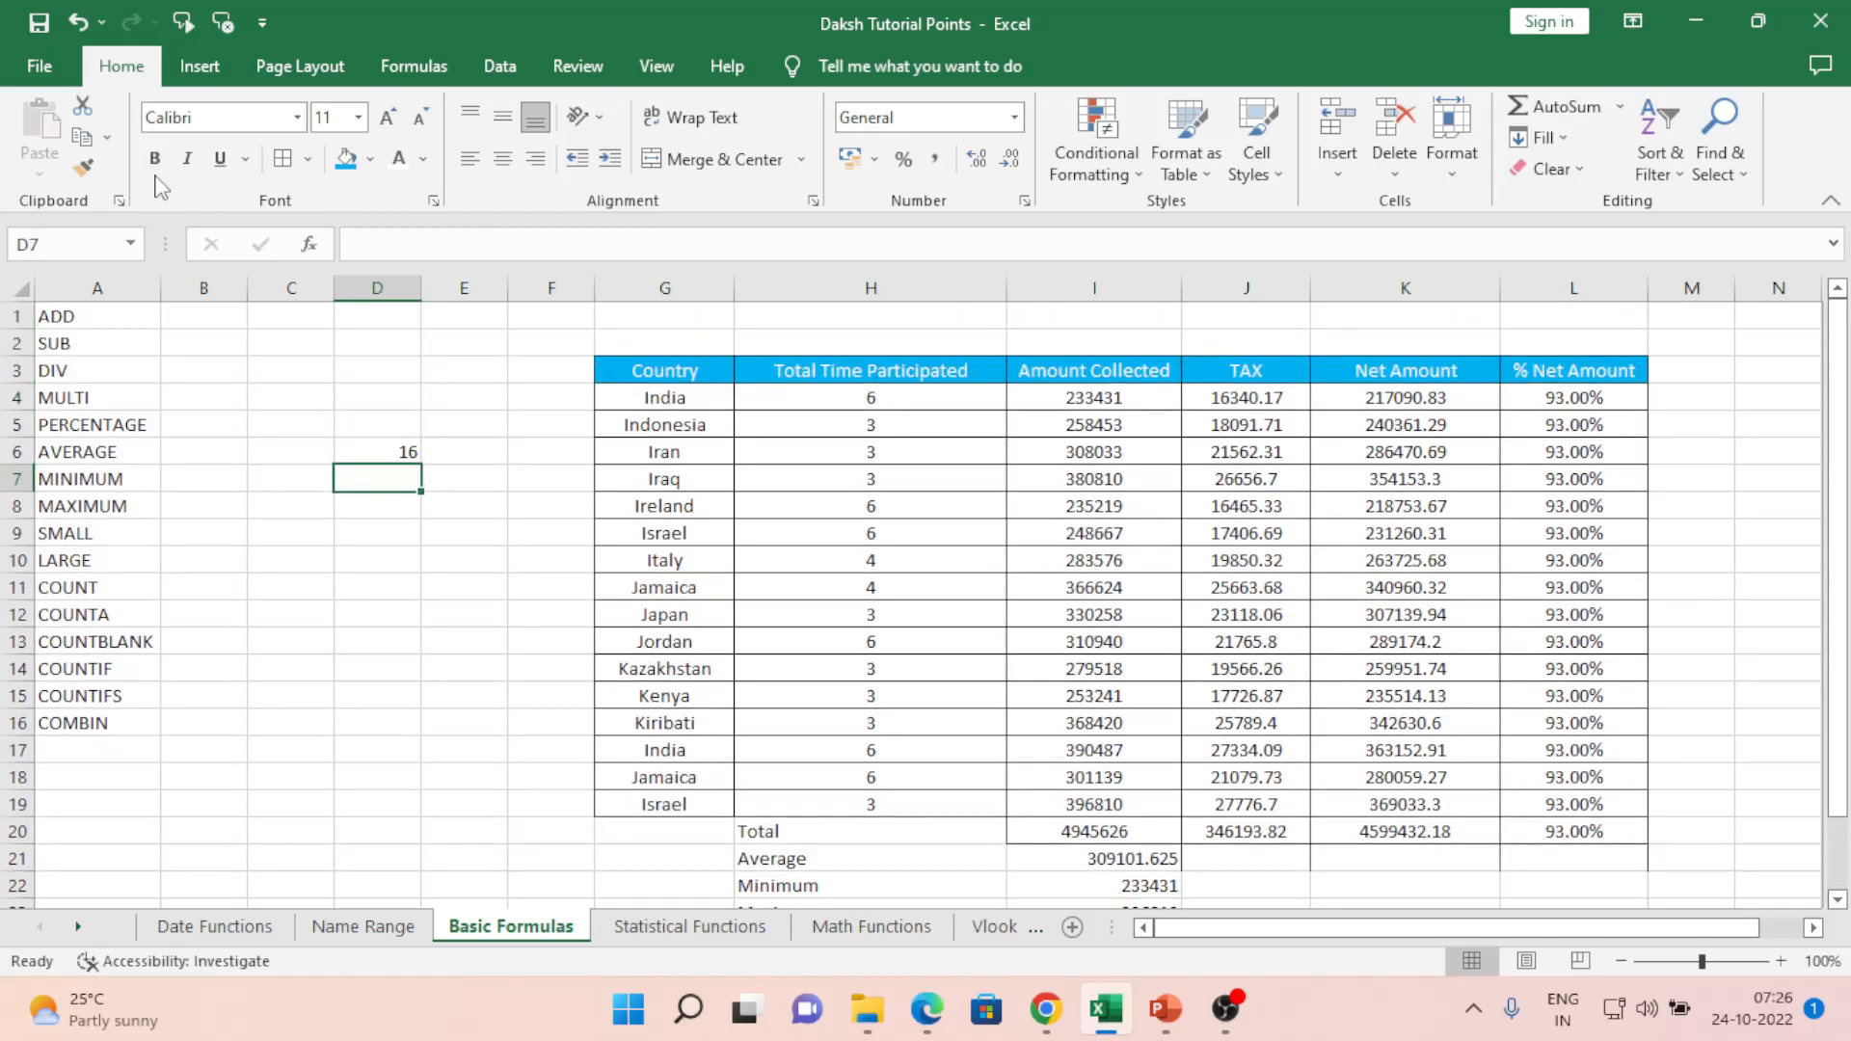
text(=coun)
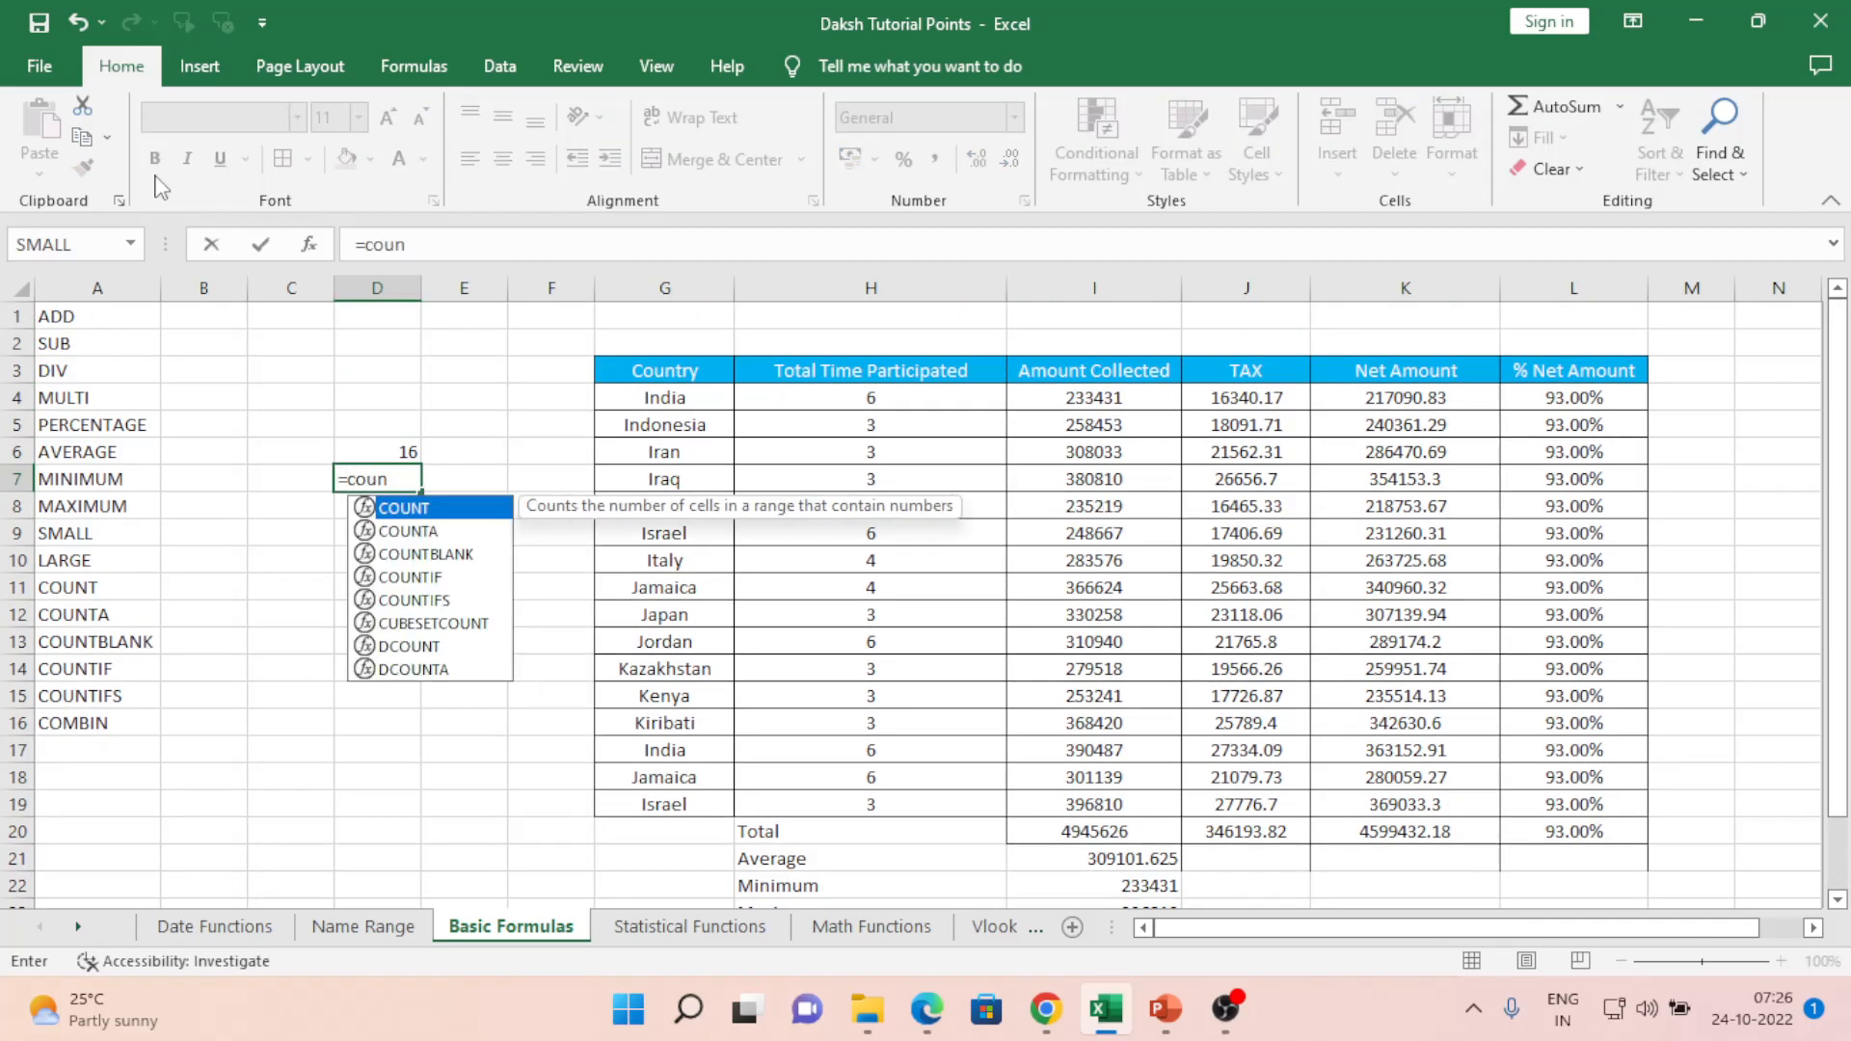
key(Down)
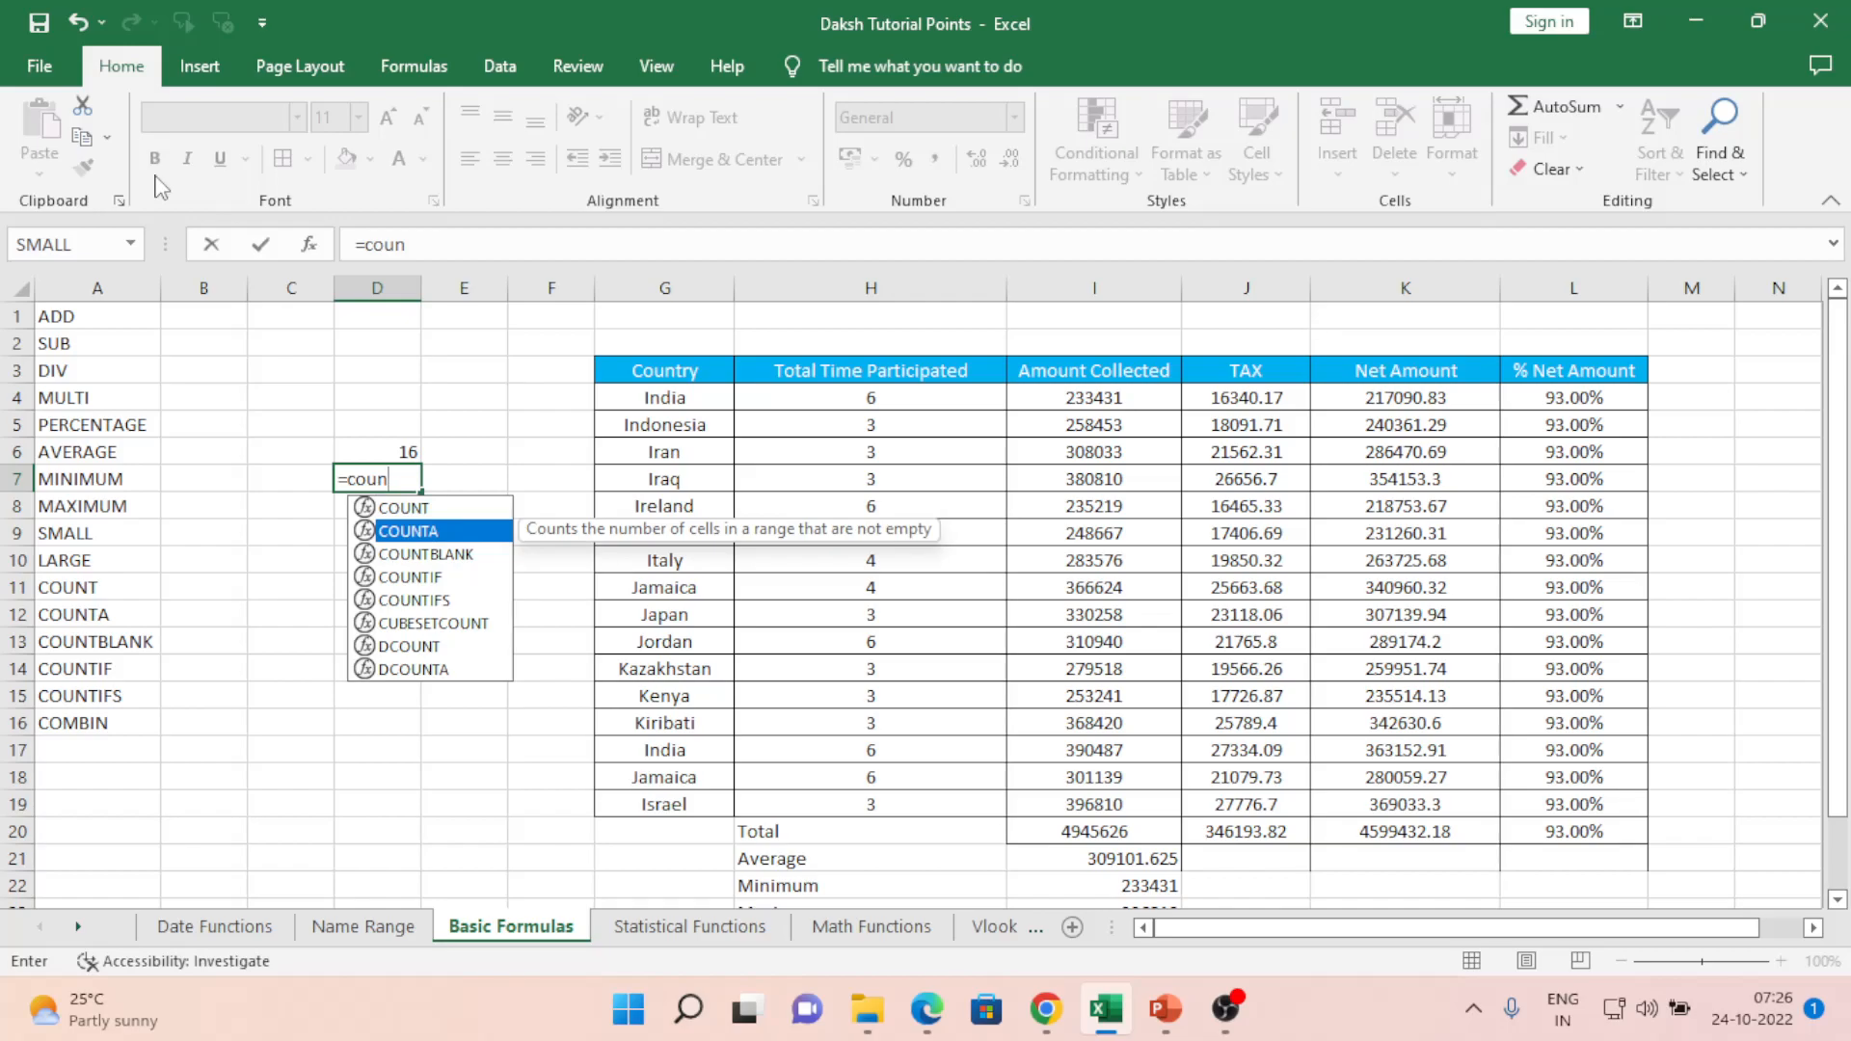
key(Escape)
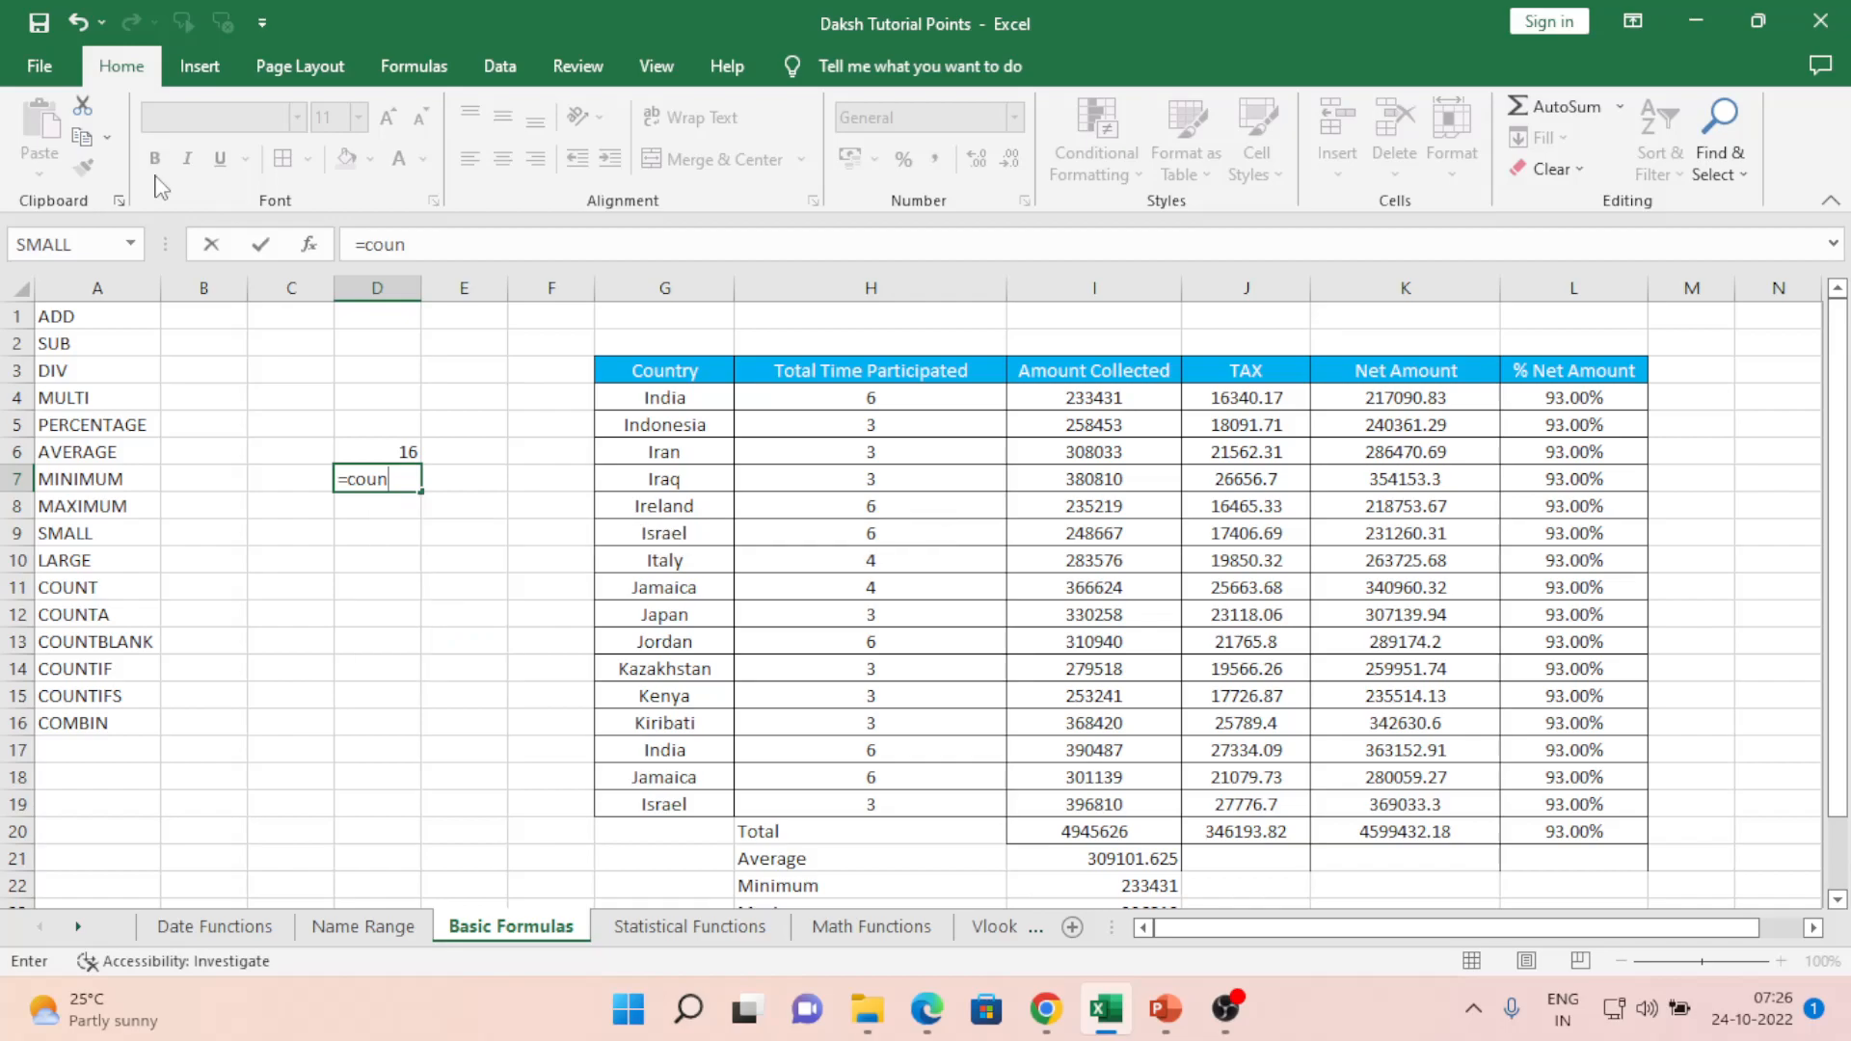
key(Escape)
- Test the count by deleting H6's value and restoring it with undo
key(Up)
key(Right)
key(Right)
key(Right)
key(Right)
key(Right)
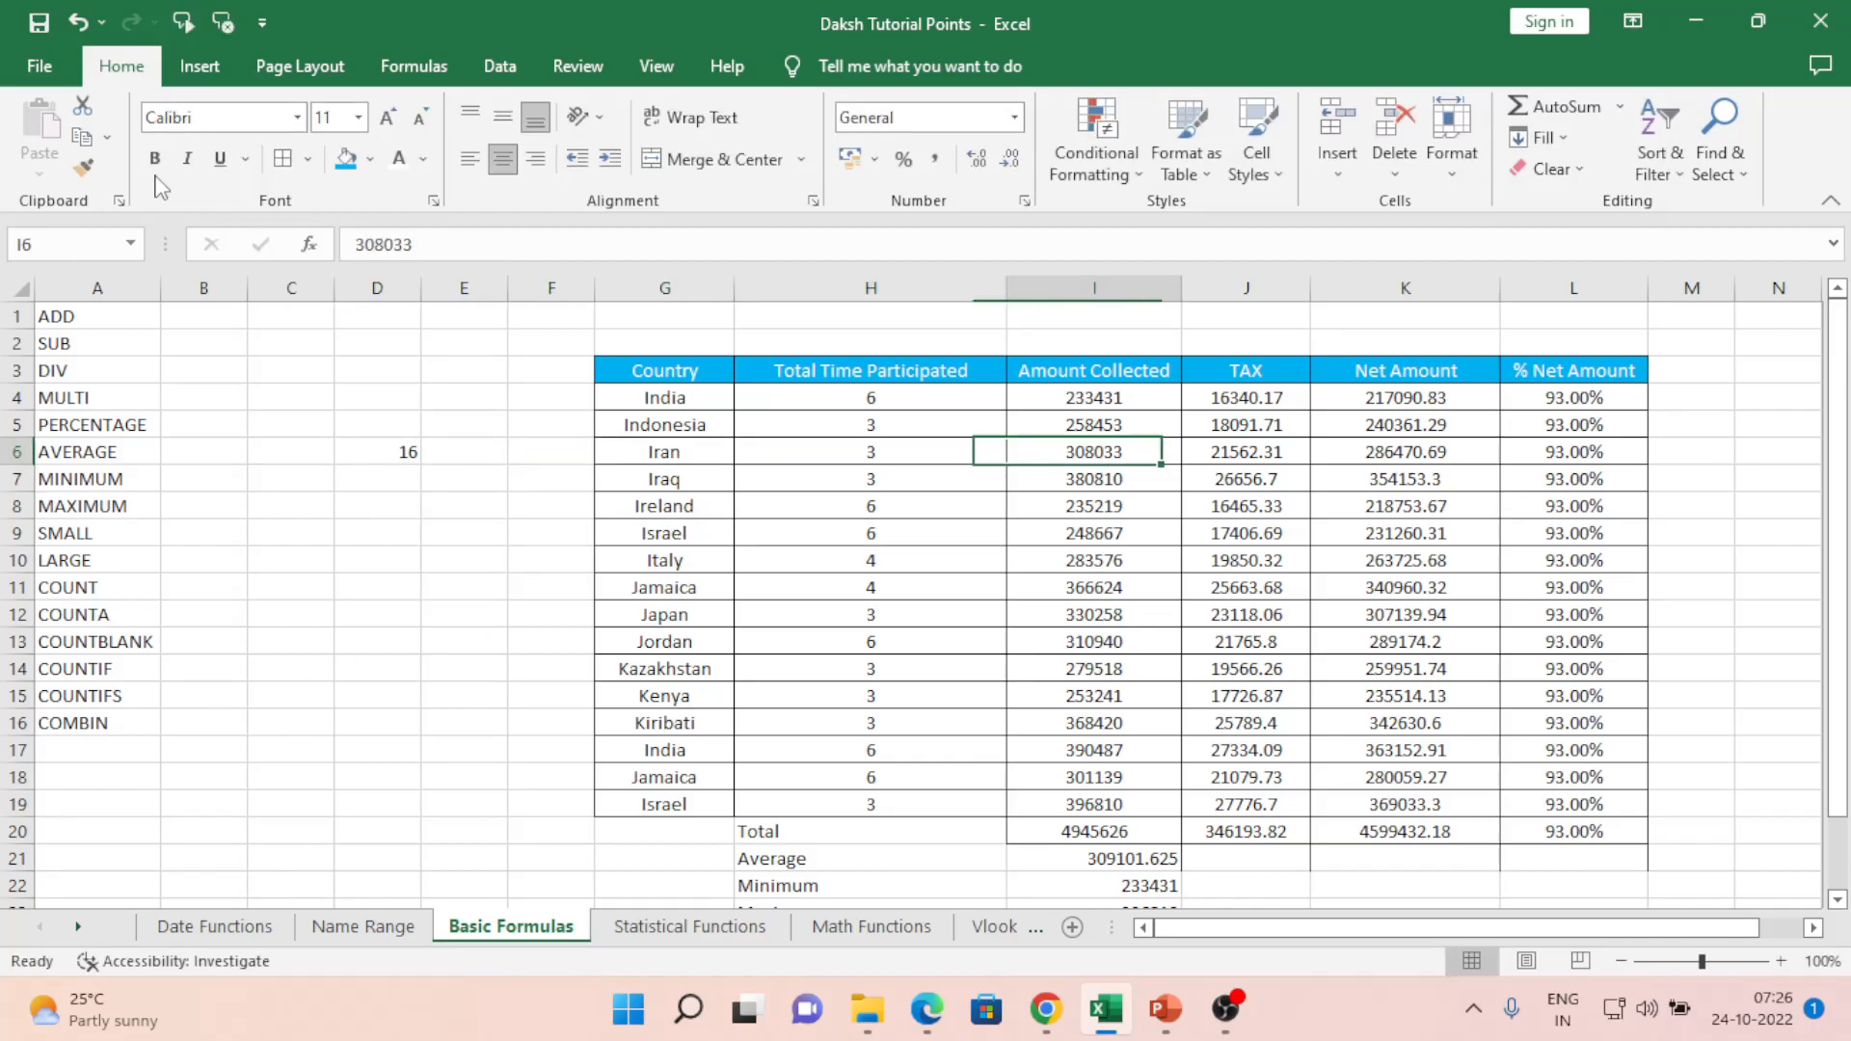
key(Left)
key(Delete)
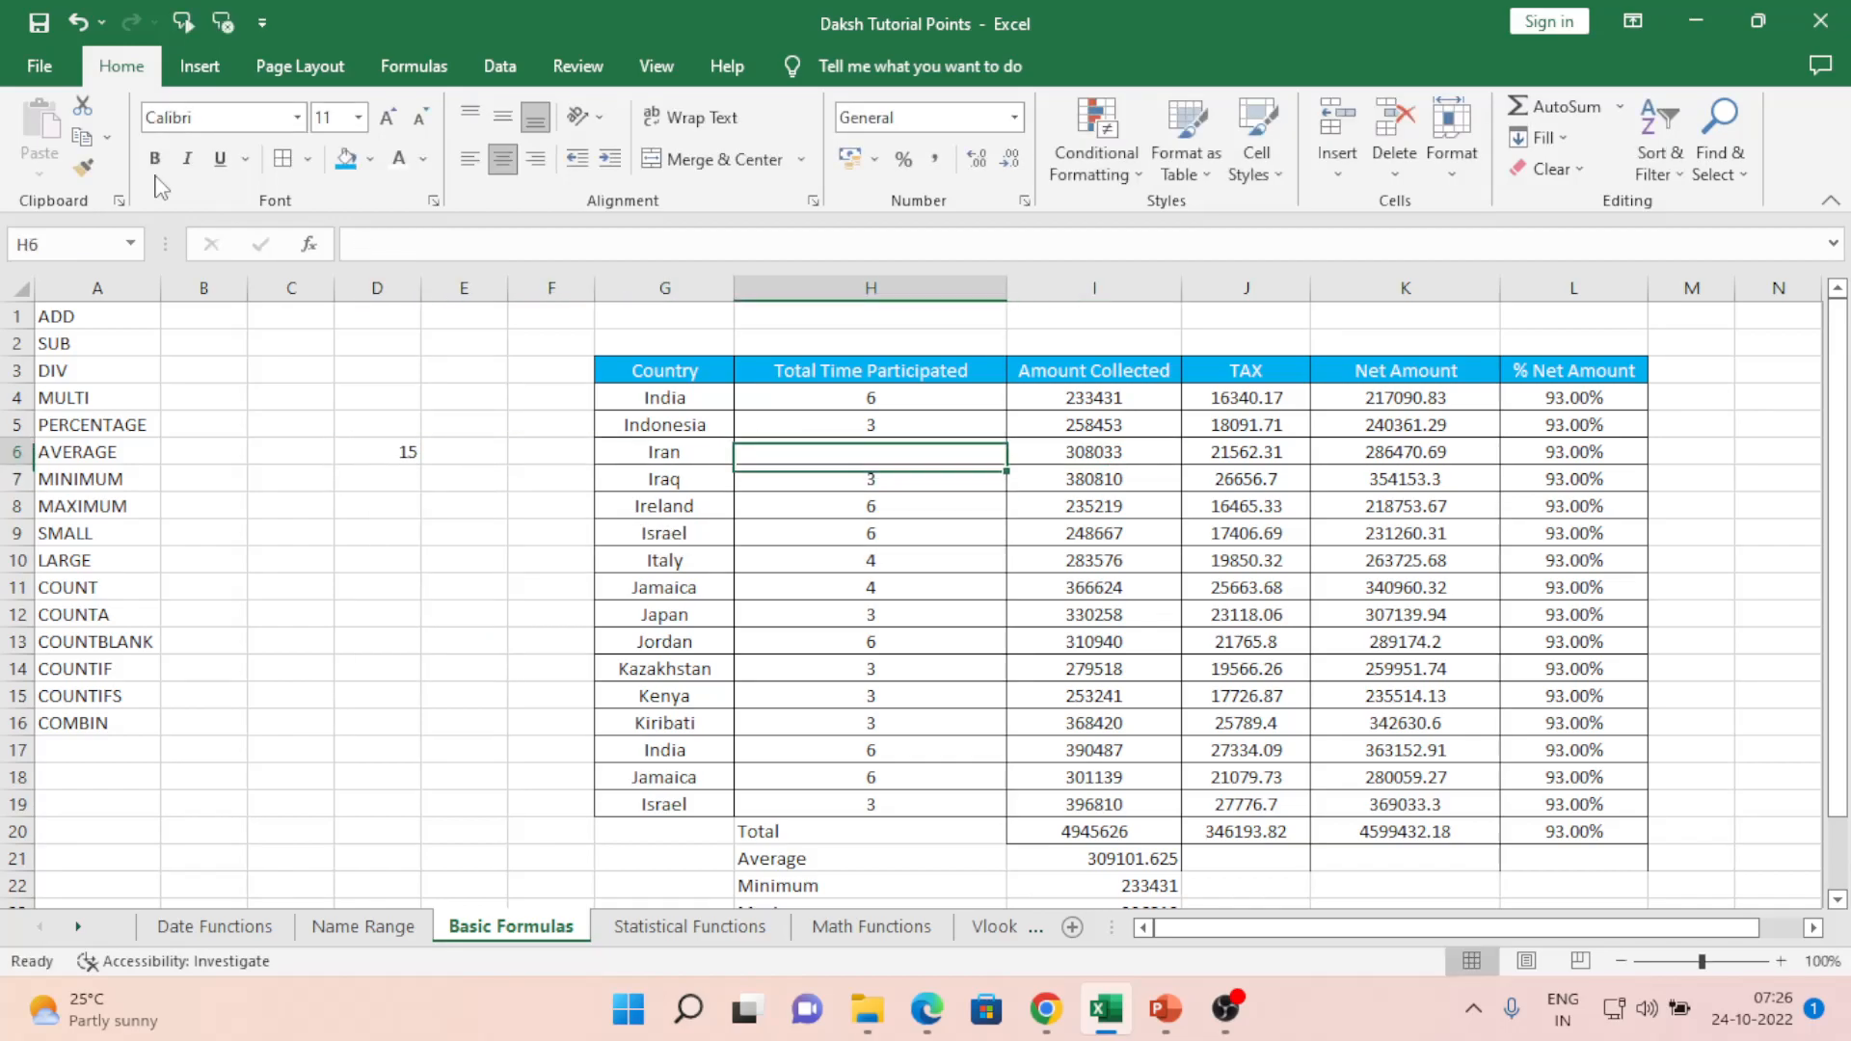
key(ctrl+z)
- Return to D6 and clear its COUNT formula
key(Left)
key(Left)
key(Left)
key(Down)
key(Left)
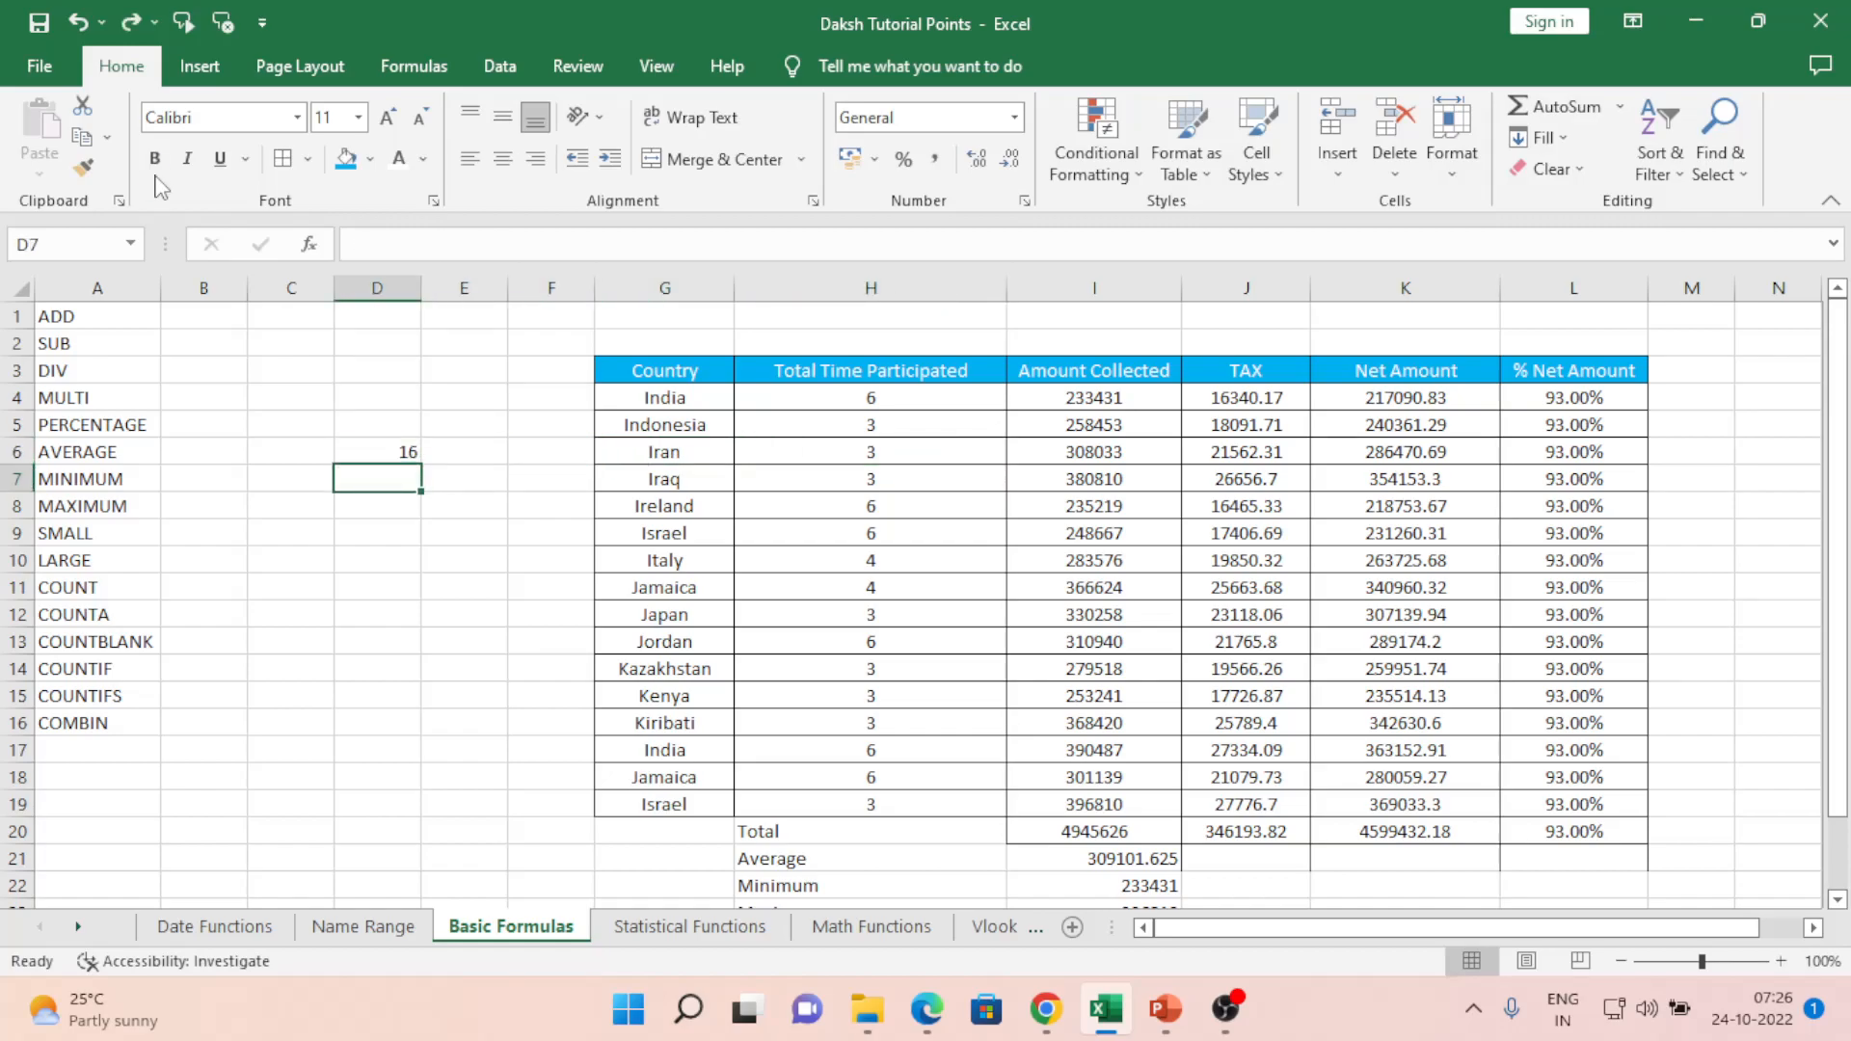
key(Up)
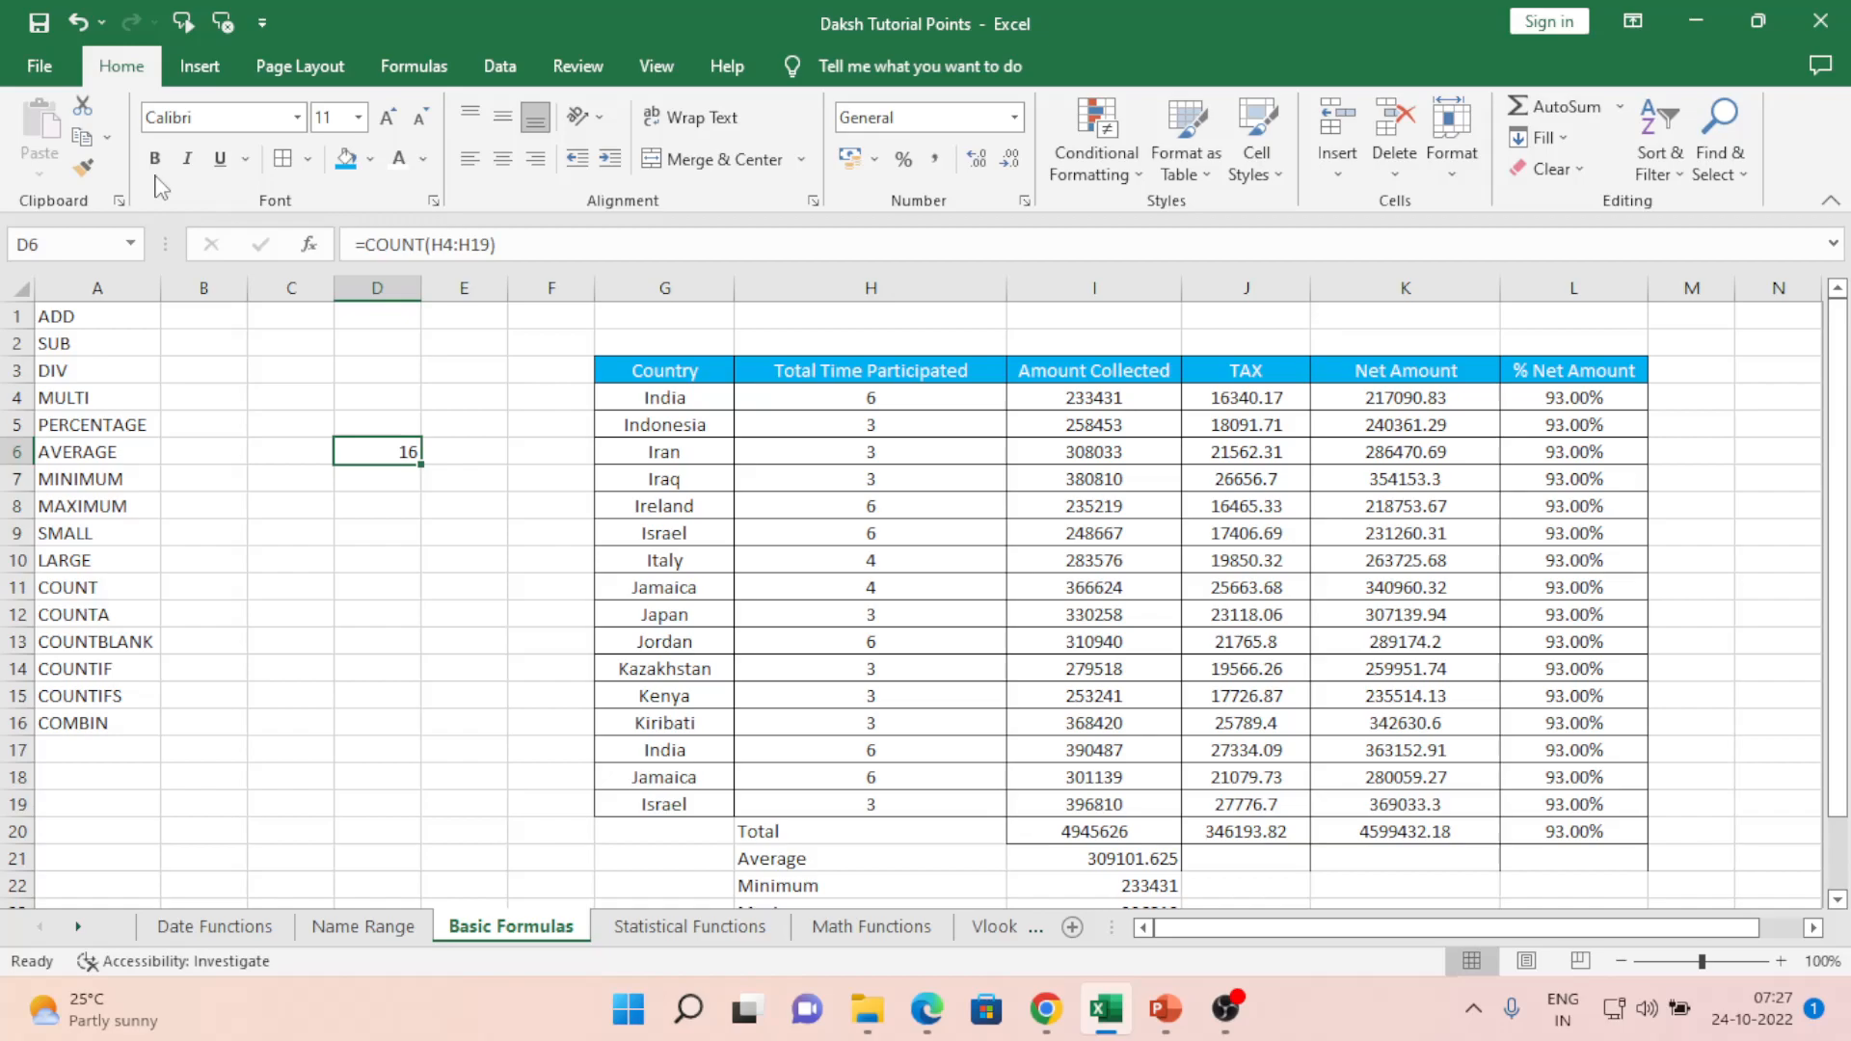
key(Right)
key(Left)
key(BackSpace)
- Enter the row labels Count, Counta and countblank in D9:D11
key(Down)
key(Down)
key(Down)
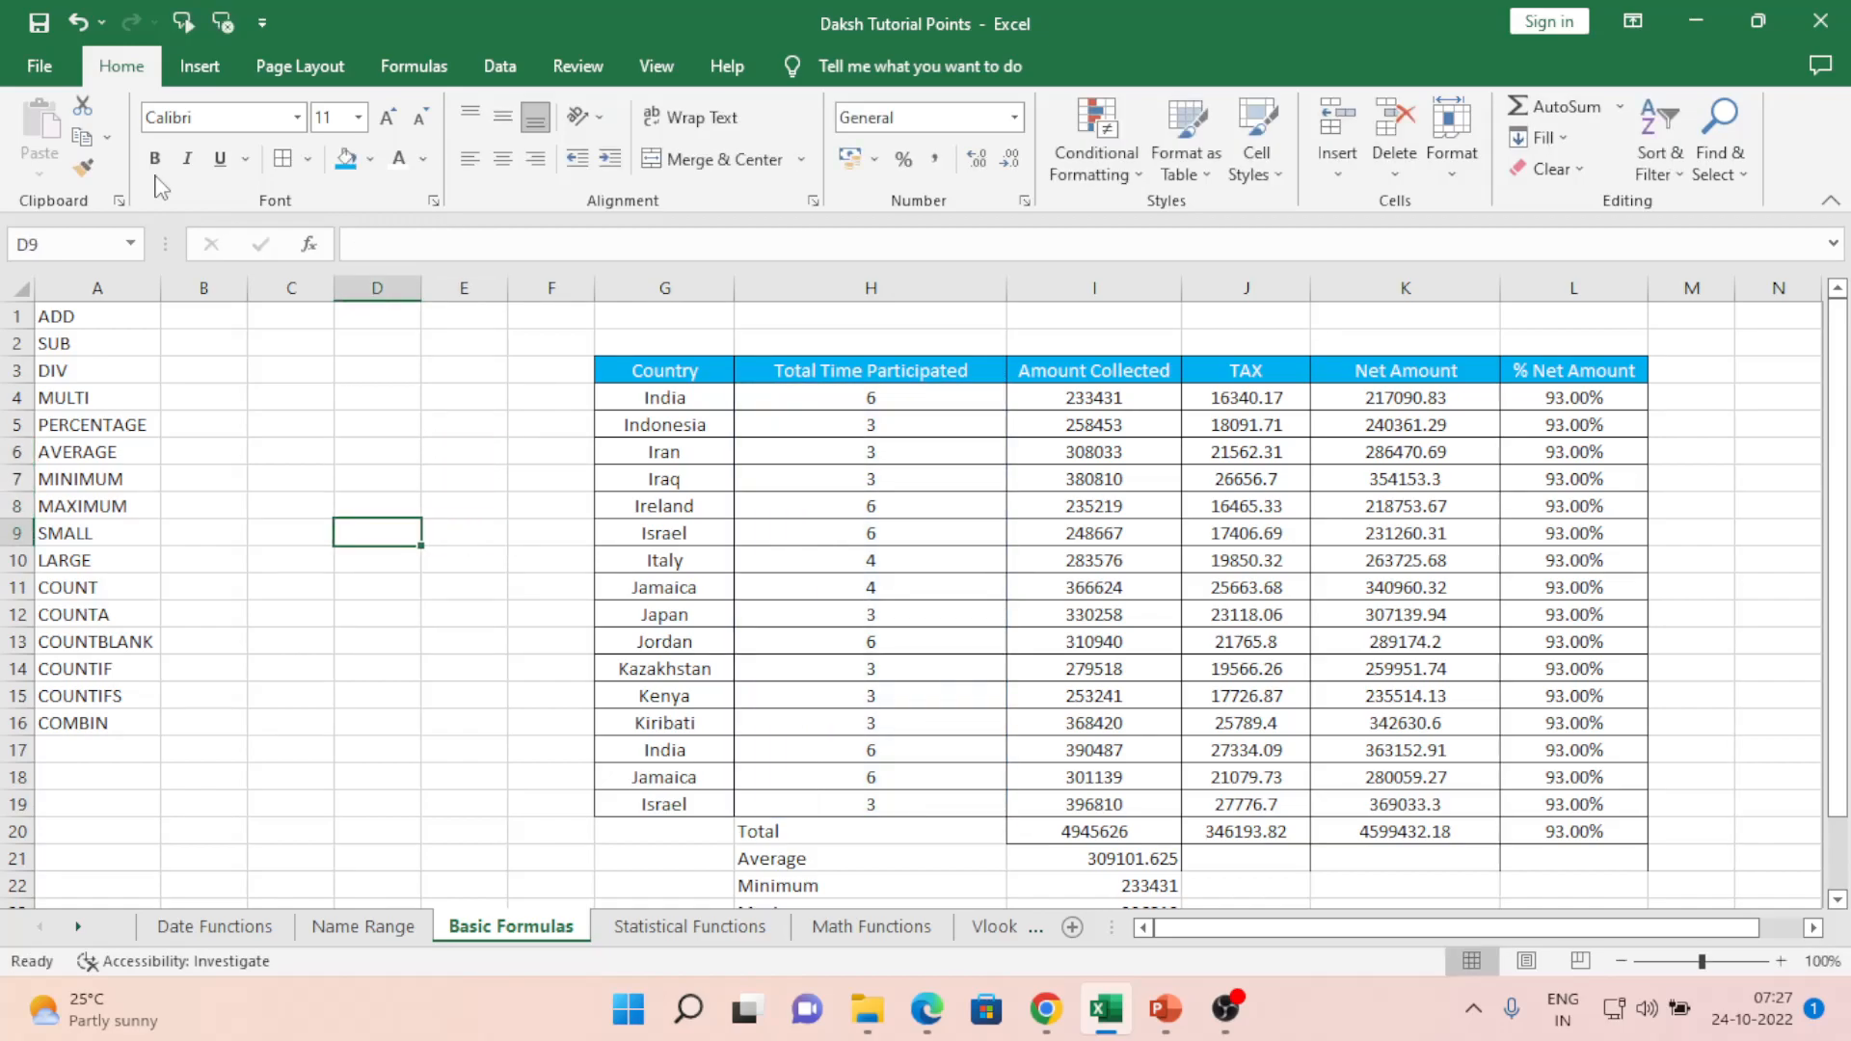
text(Count)
key(Return)
text(Count)
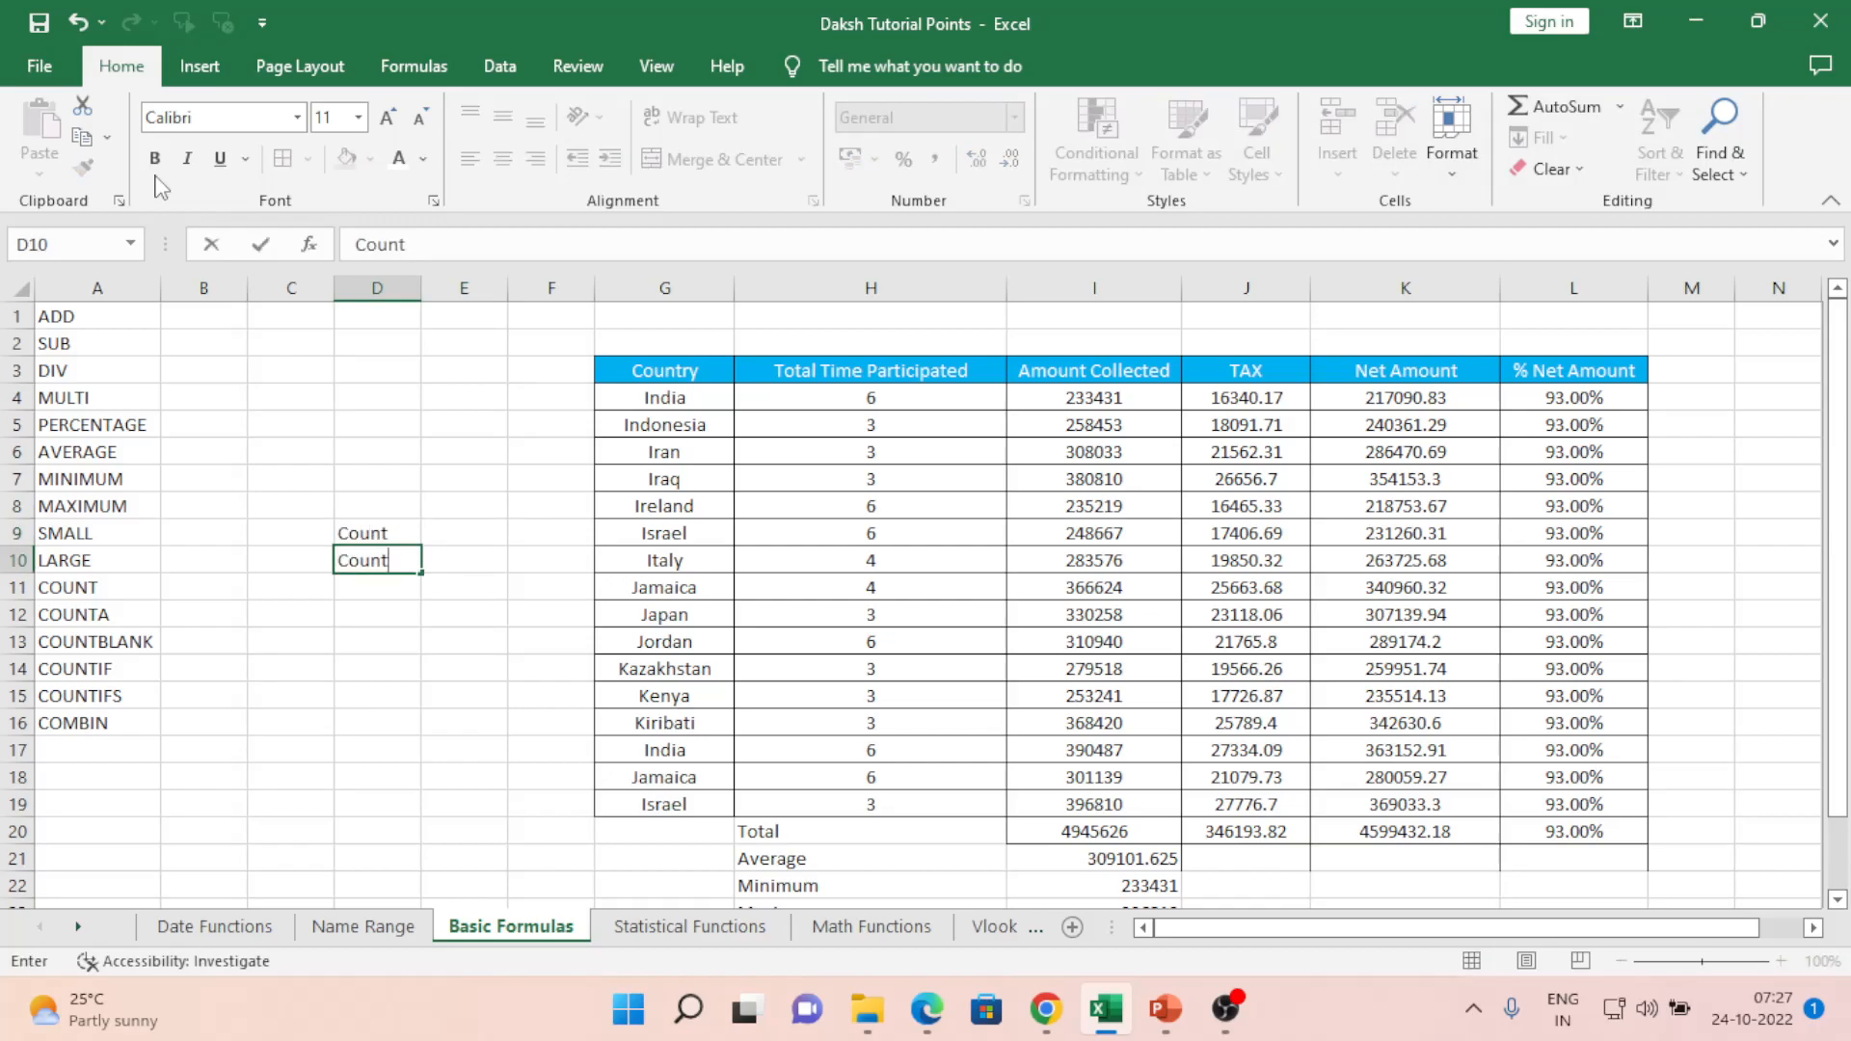
text(a)
key(Return)
text(count)
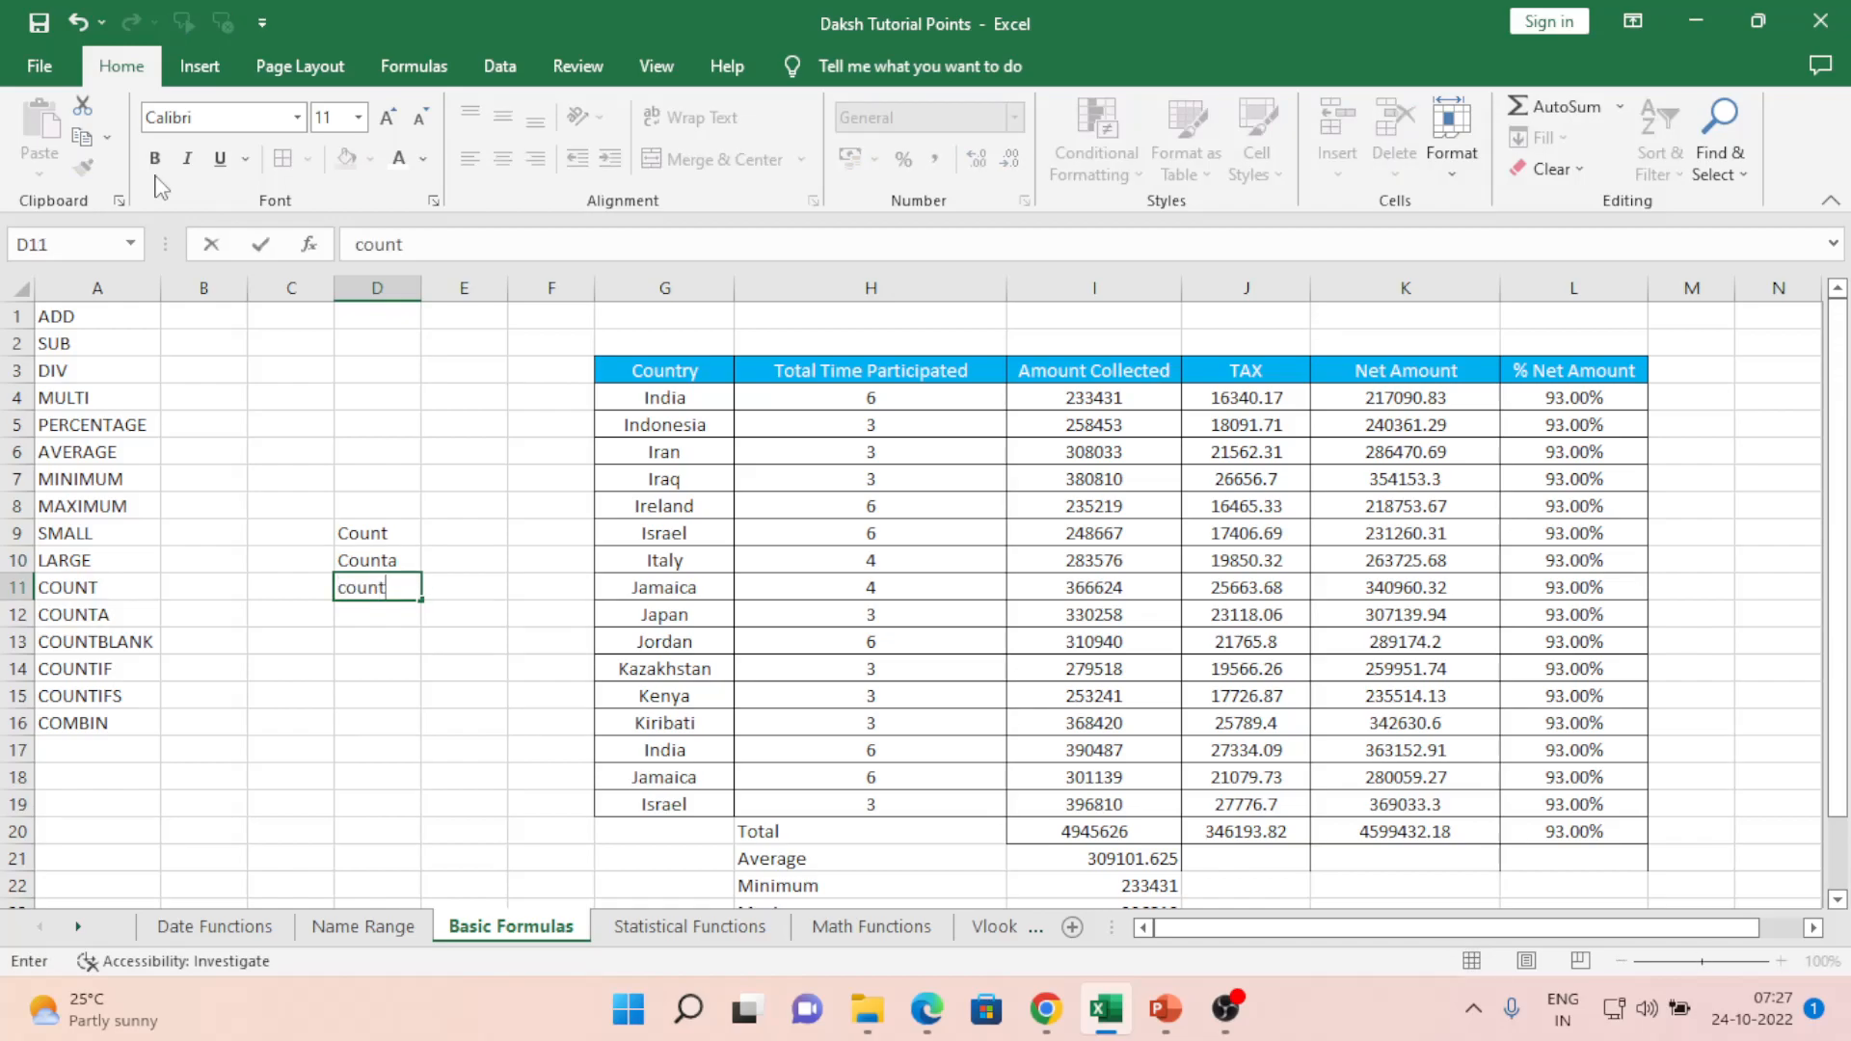
text(blank)
key(Return)
- Widen columns D and F so the labels fit
key(Up)
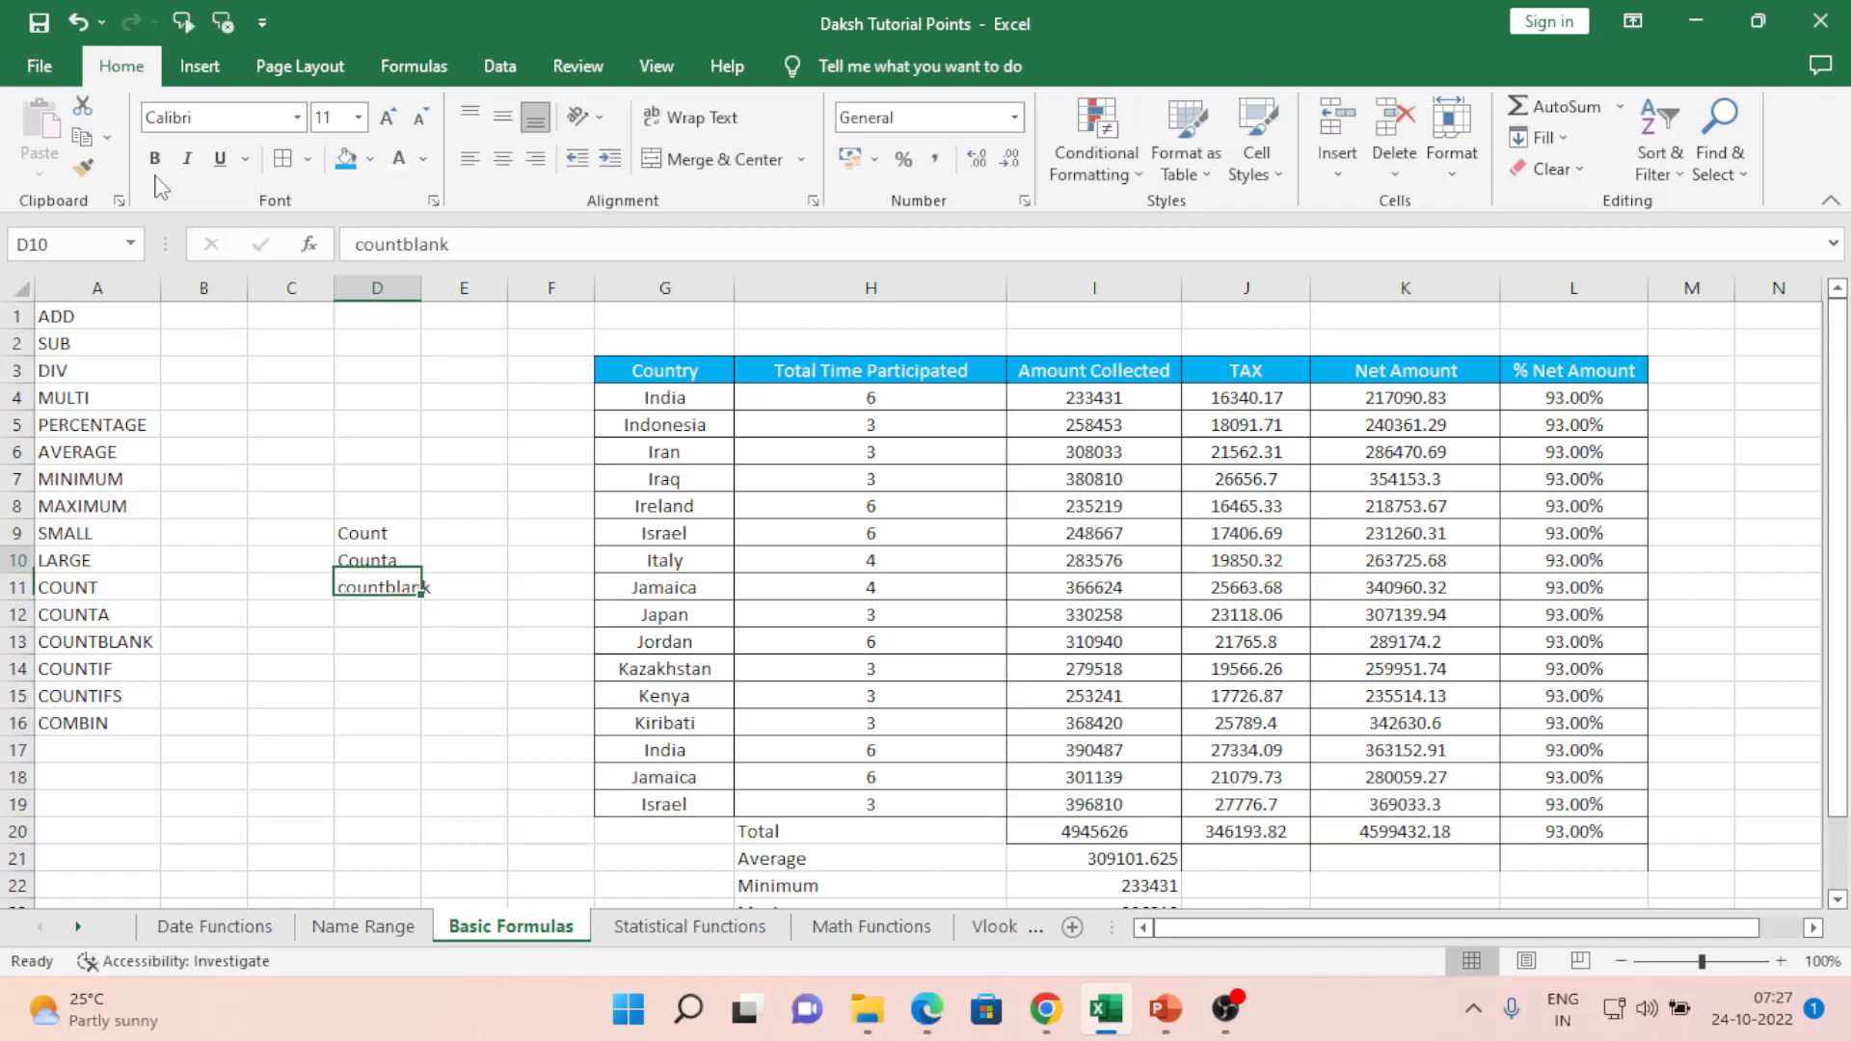
key(Up)
key(Right)
key(Up)
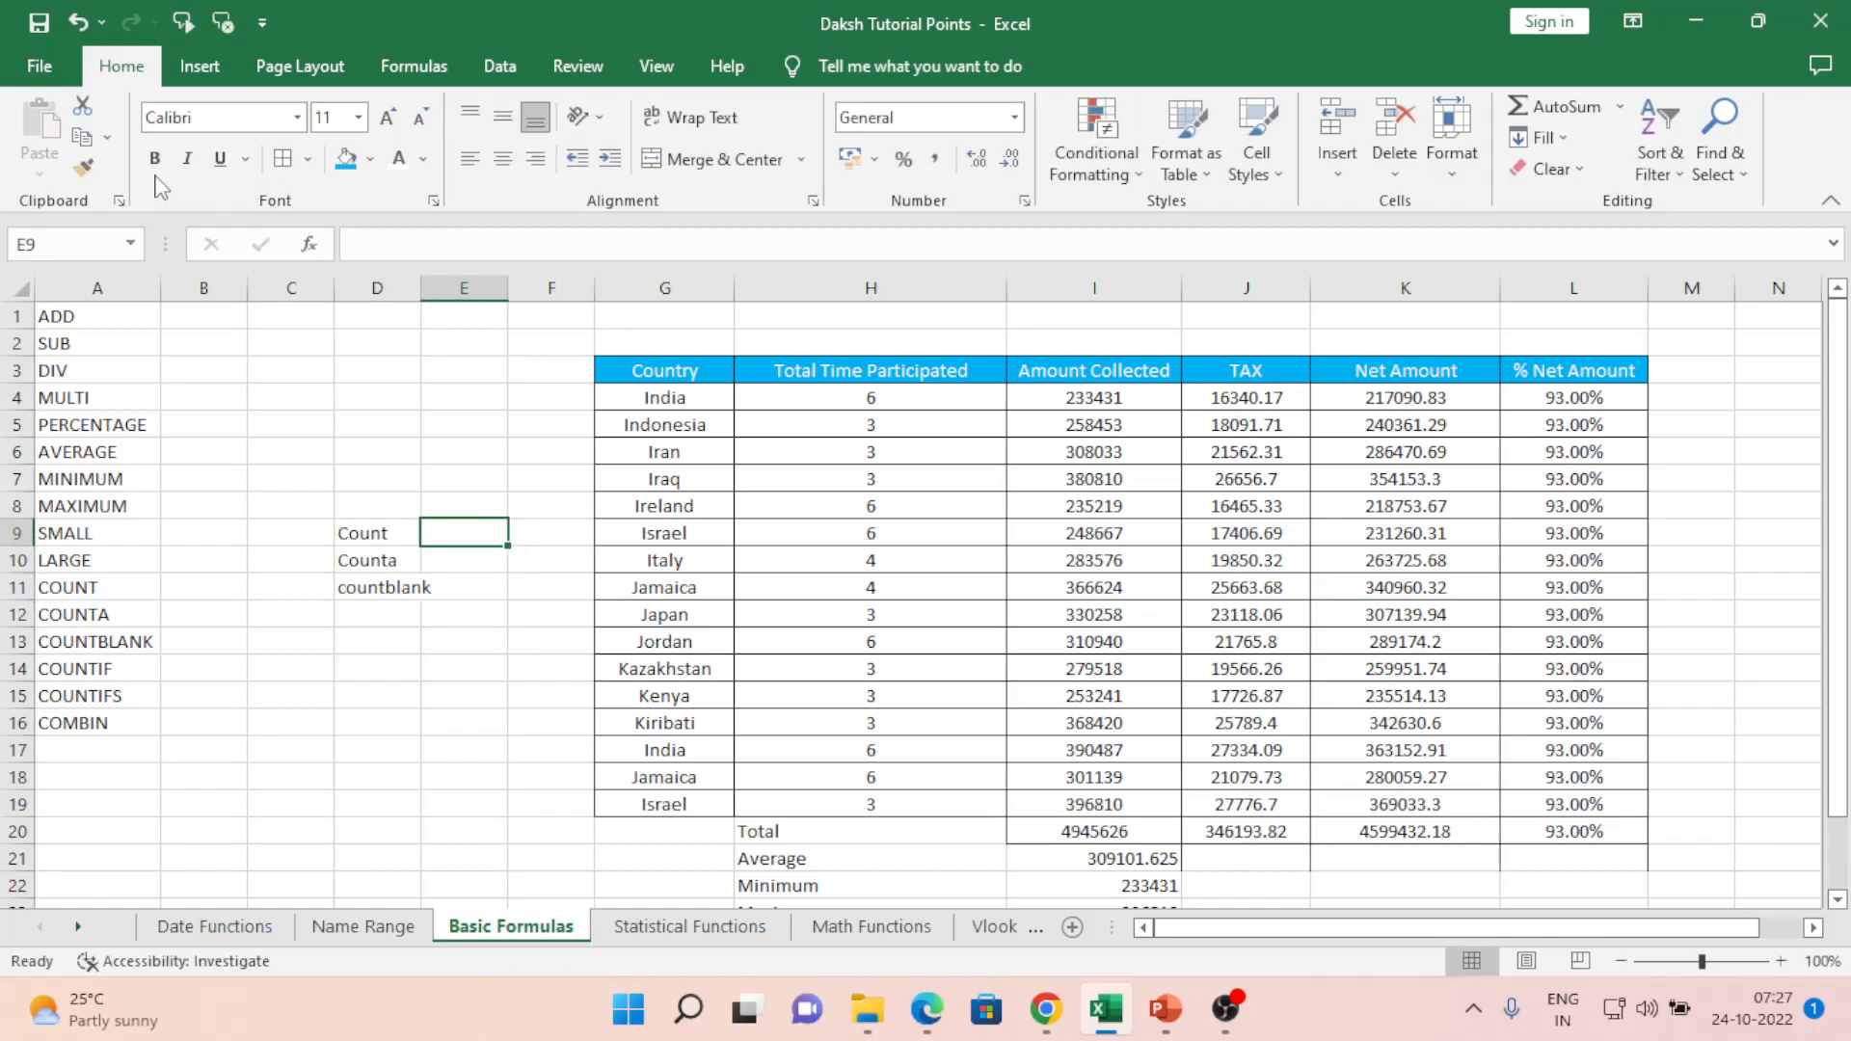
drag(420, 293, 437, 293)
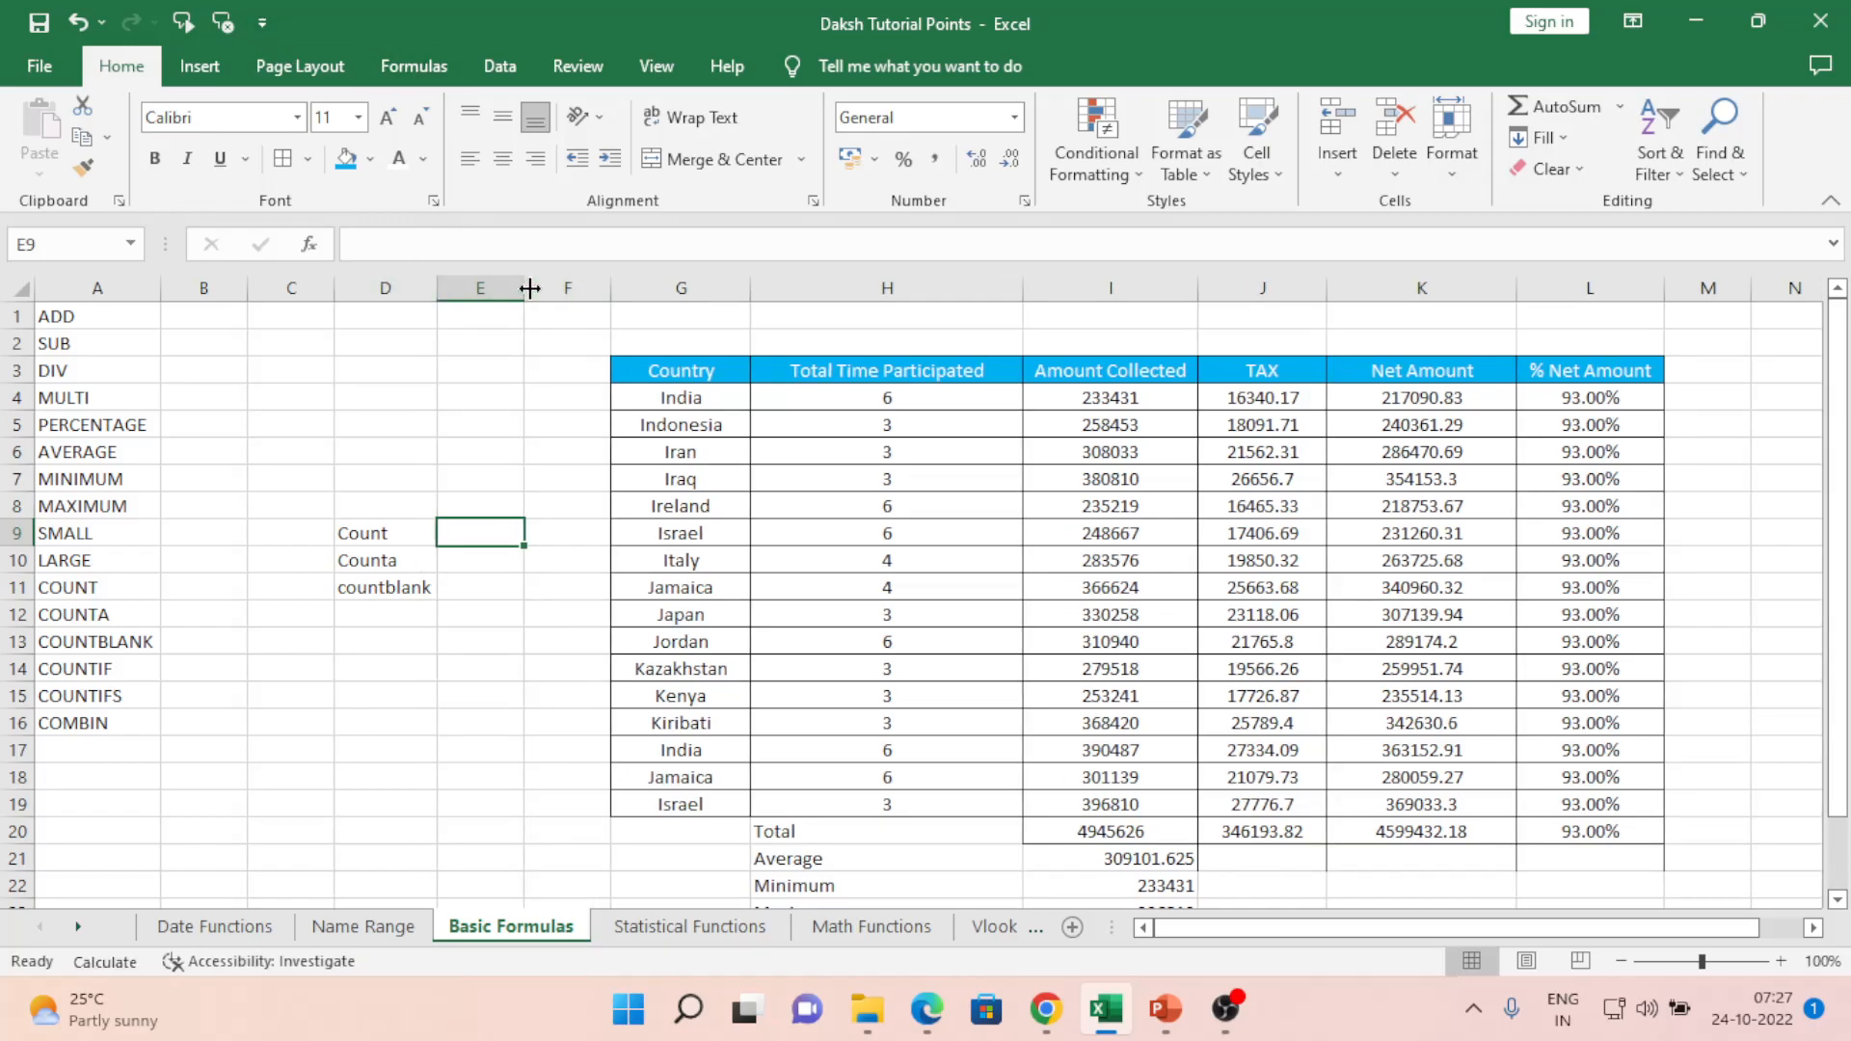
drag(620, 290, 636, 290)
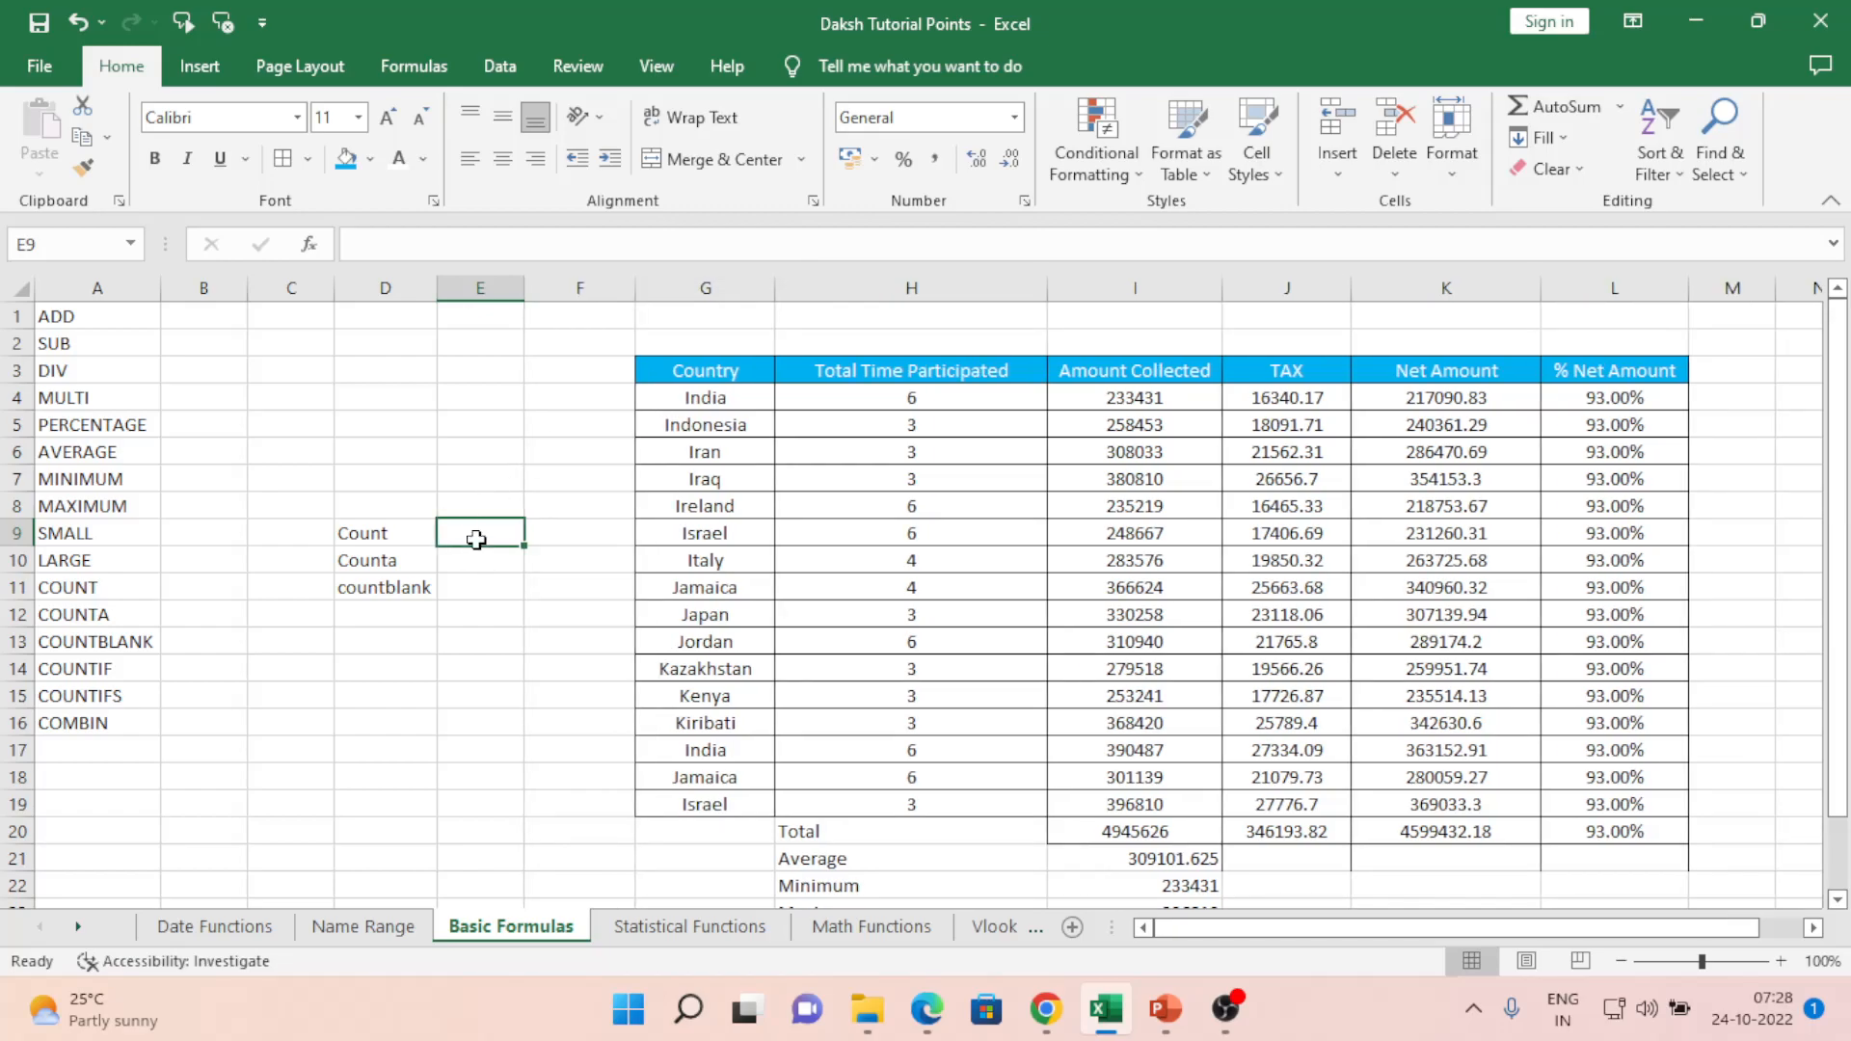
- Add the headings Text in E8 and Number in F8, then start a COUNT formula in E9
key(Up)
text(Text)
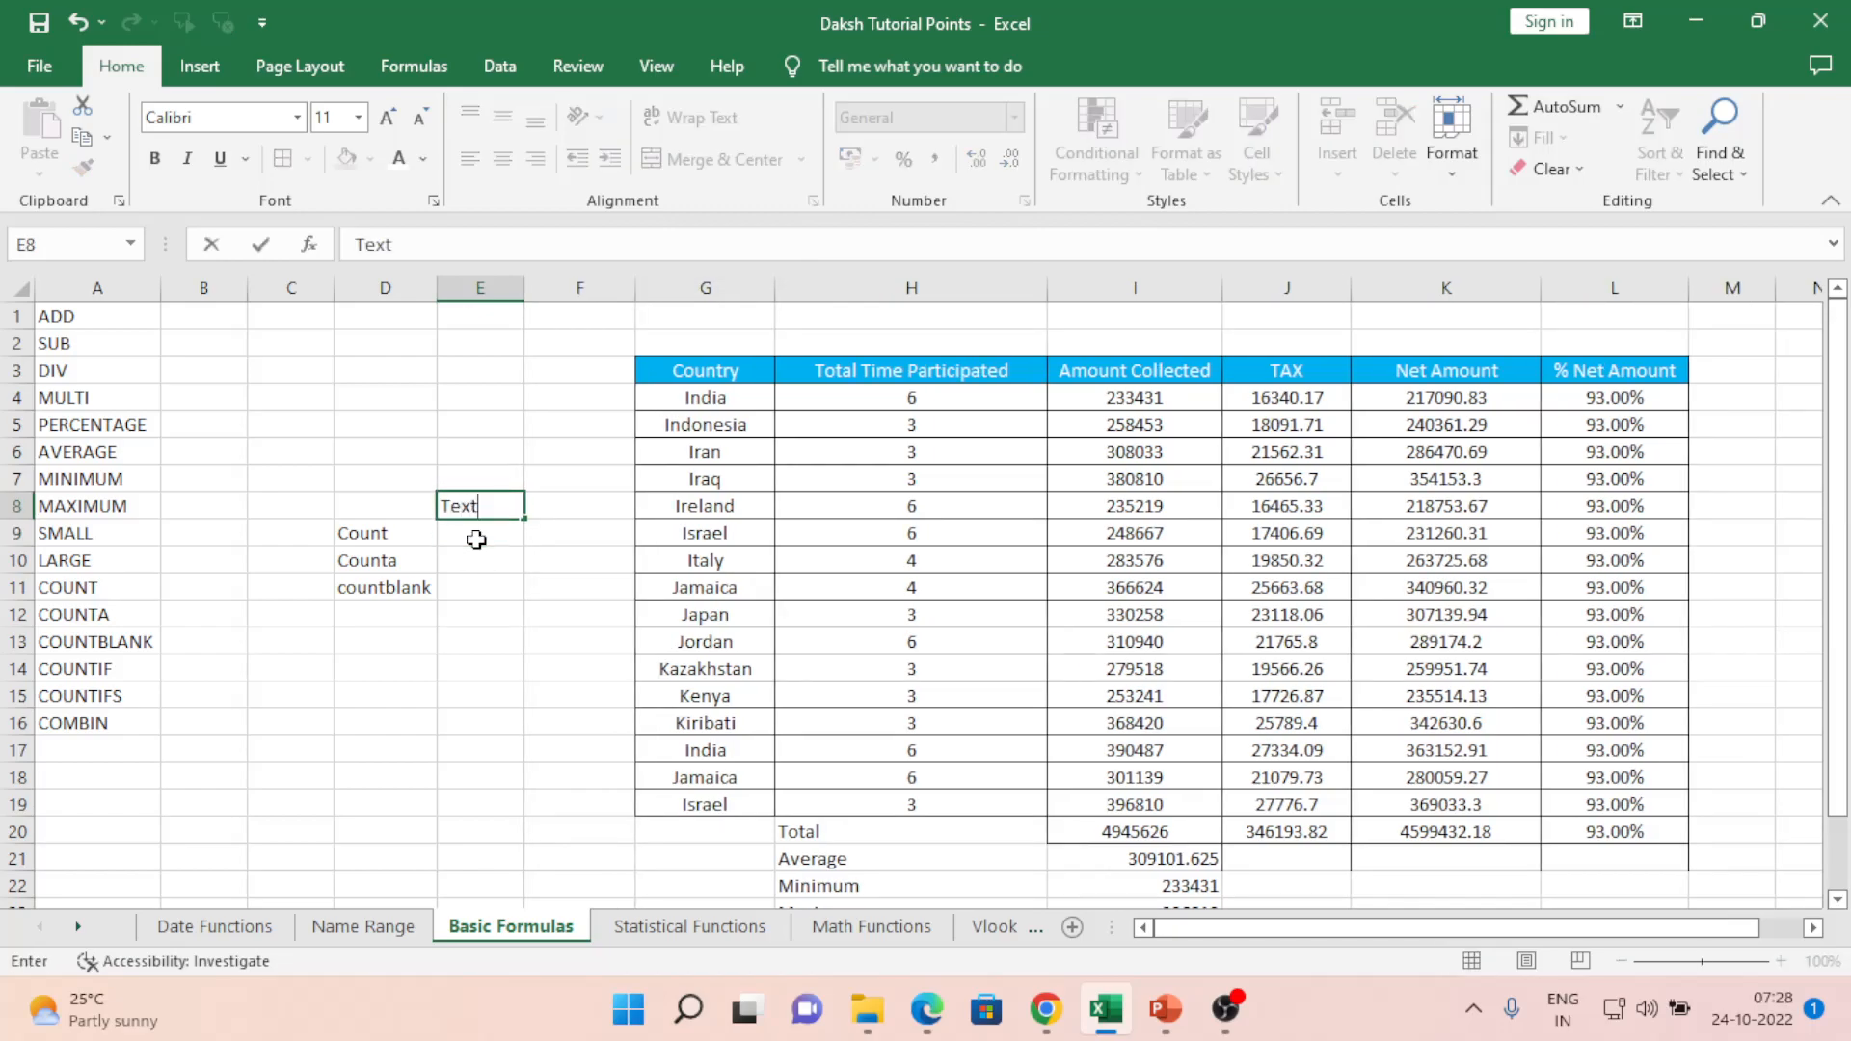
key(Return)
key(Up)
key(Right)
text(Number)
key(Return)
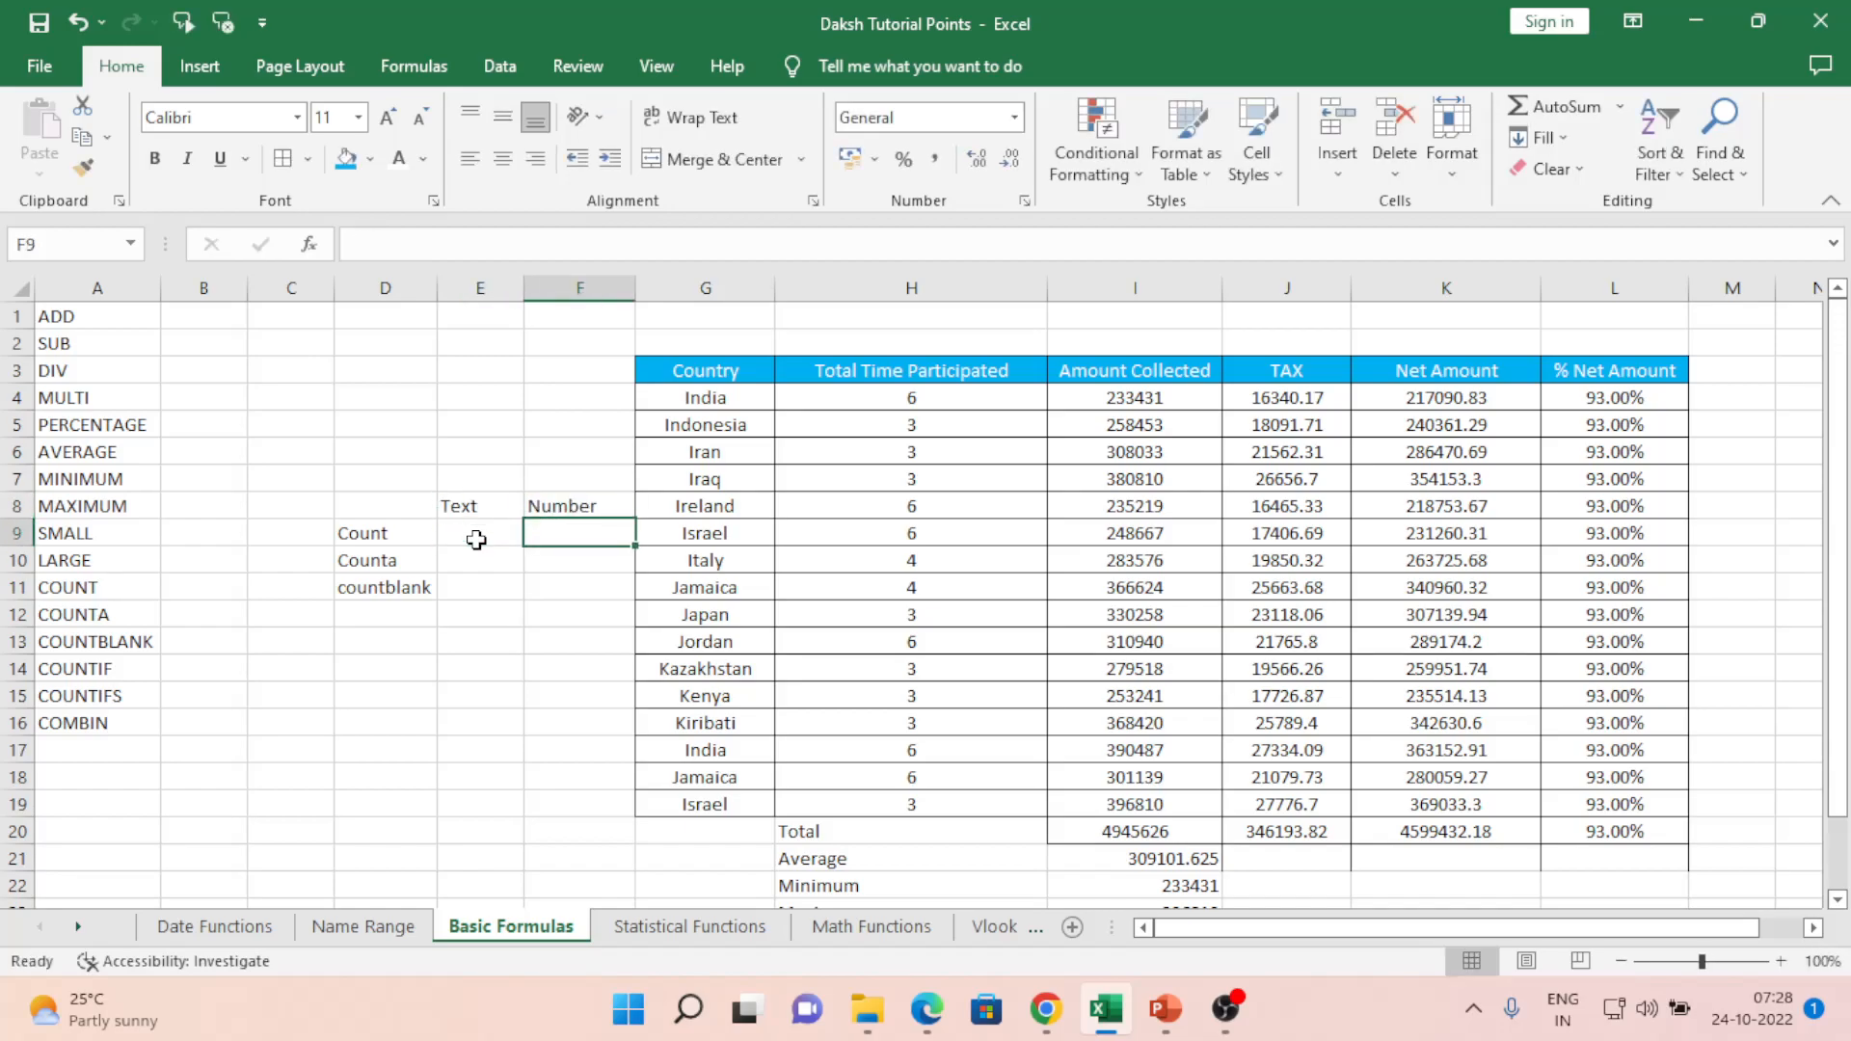
key(Left)
text(=coun)
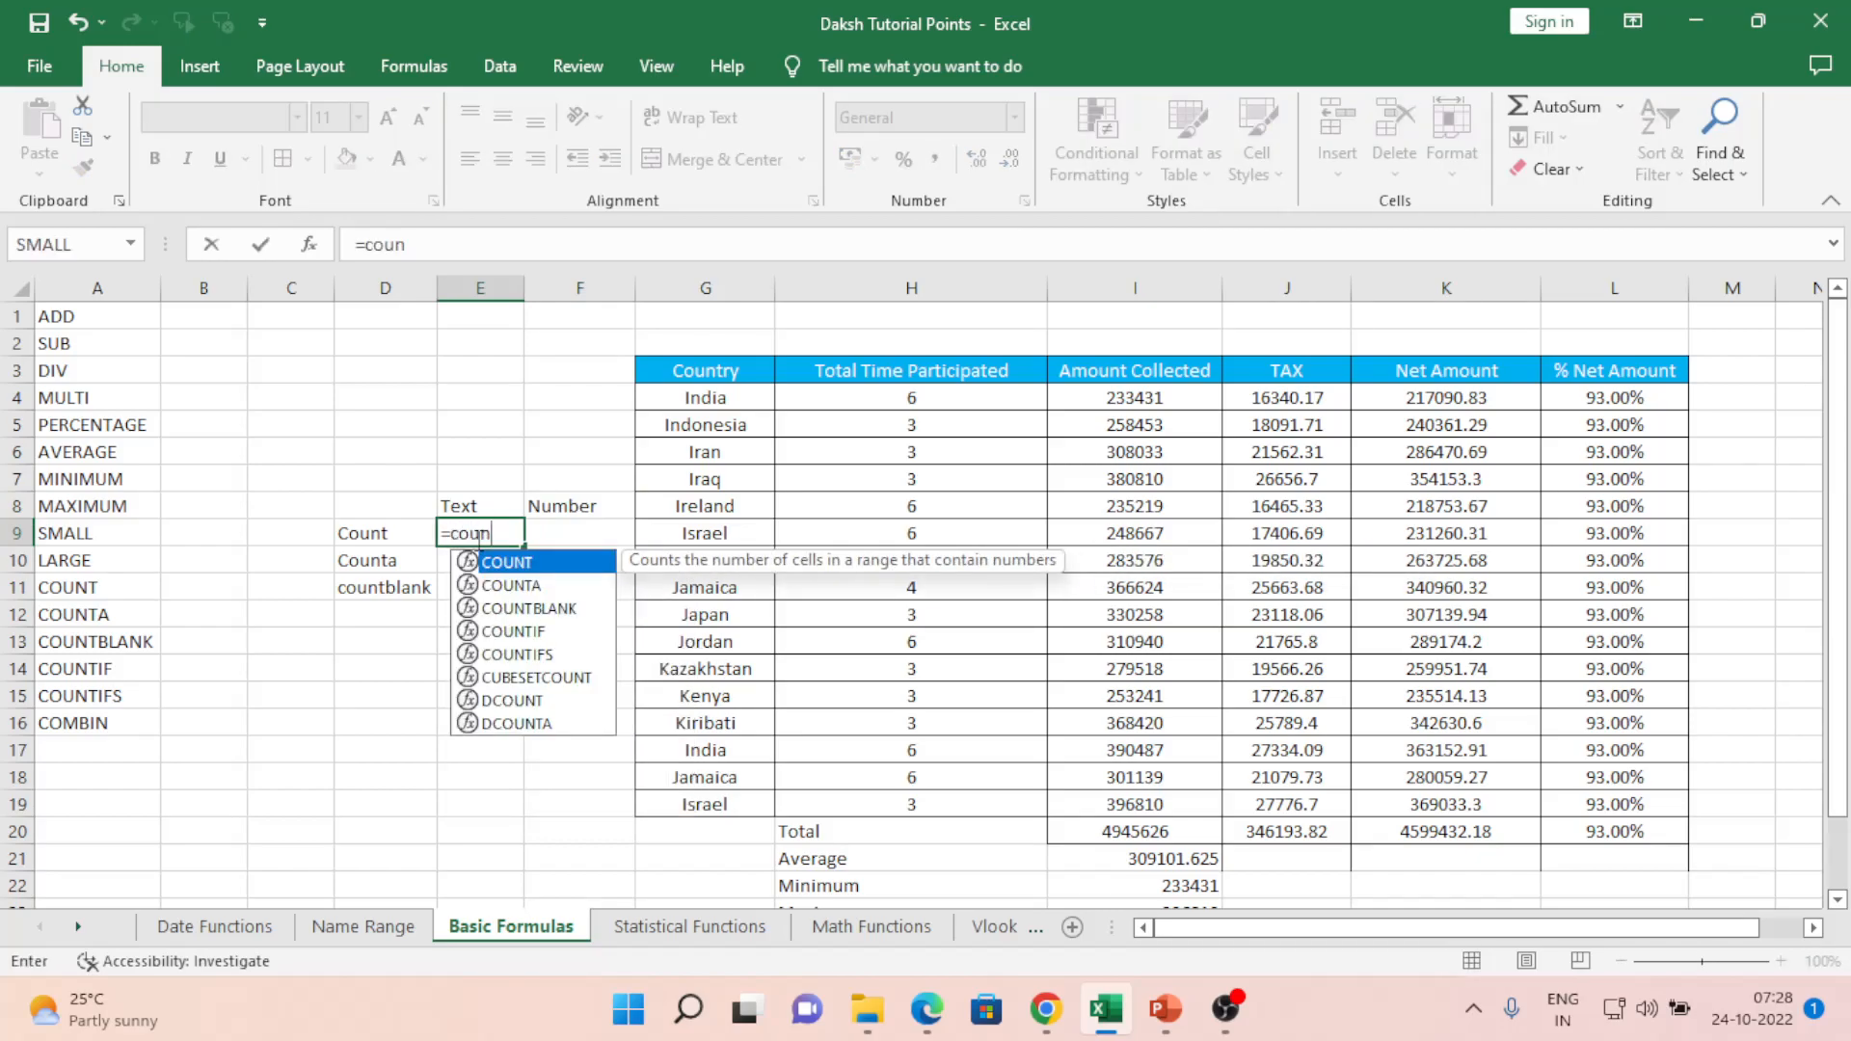
- Enter =COUNT(G4:G19) in E9 to count the Country column, giving 0
key(Tab)
key(Right)
key(Right)
key(Right)
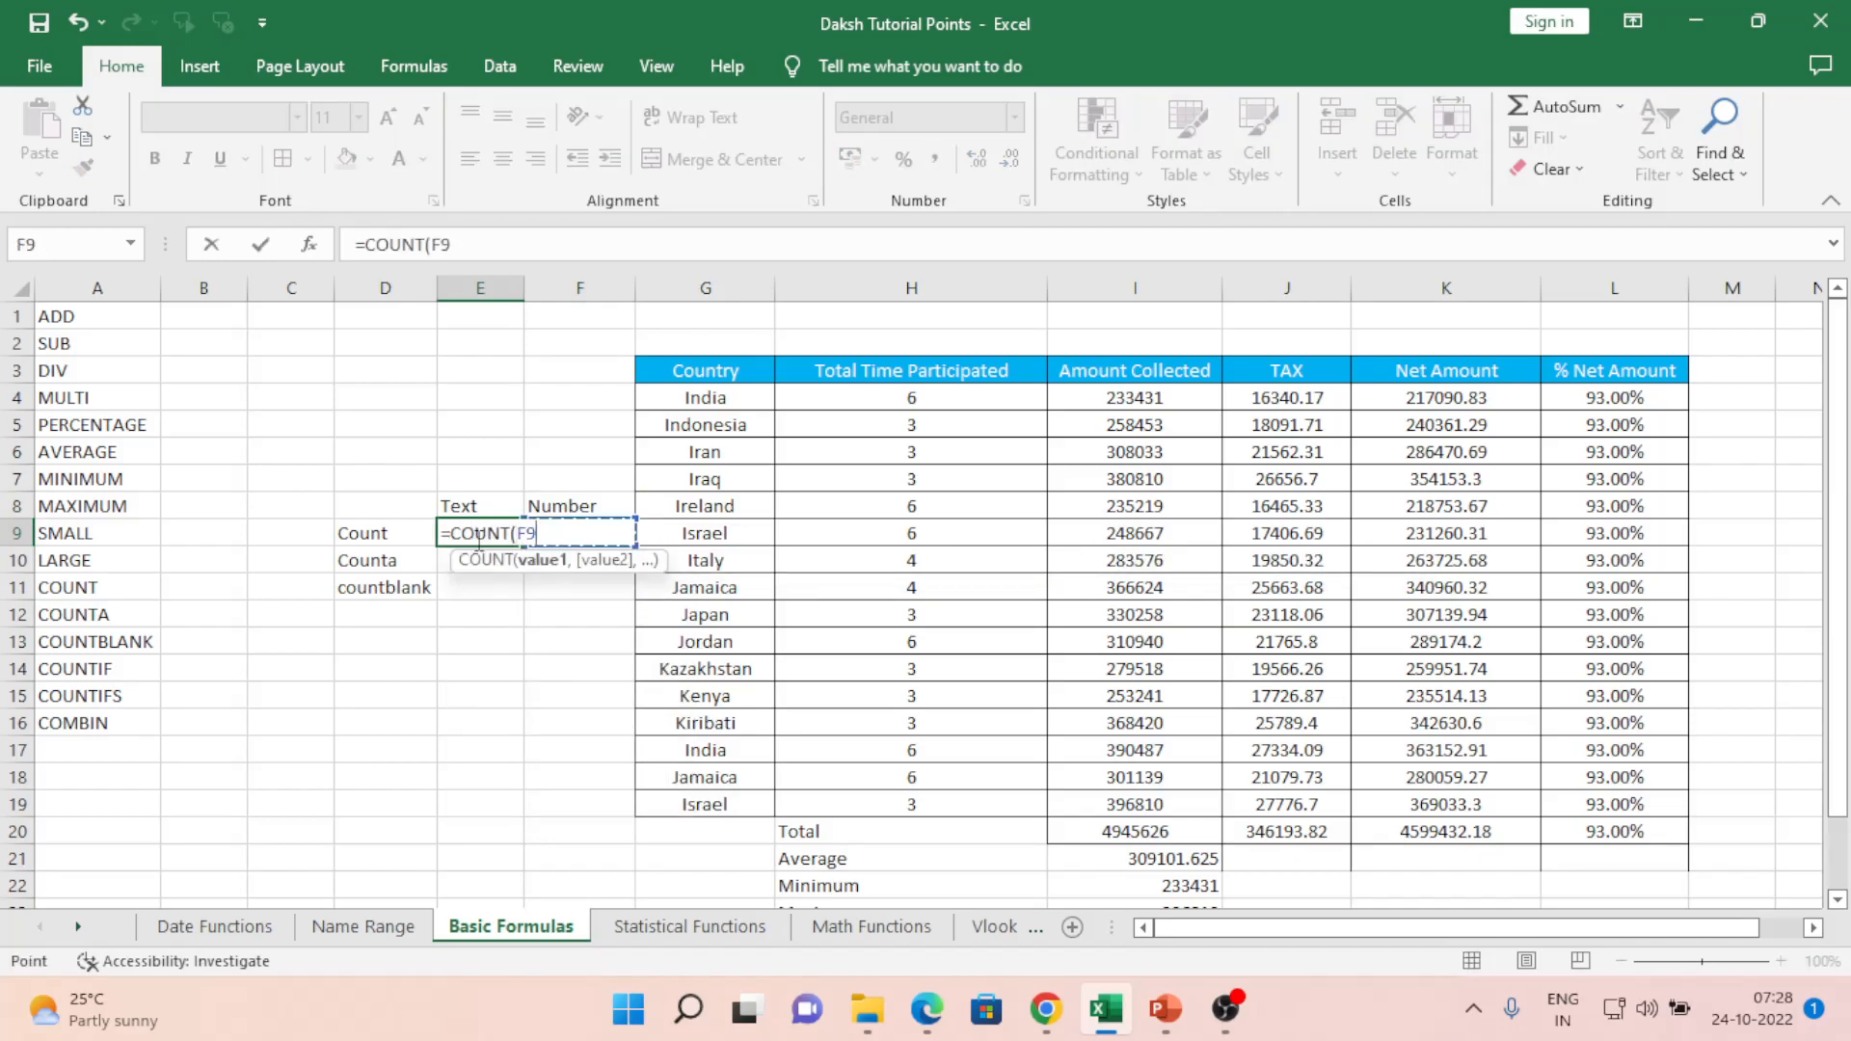
key(Up)
key(Up)
key(Up)
key(Up)
key(Up)
key(Up)
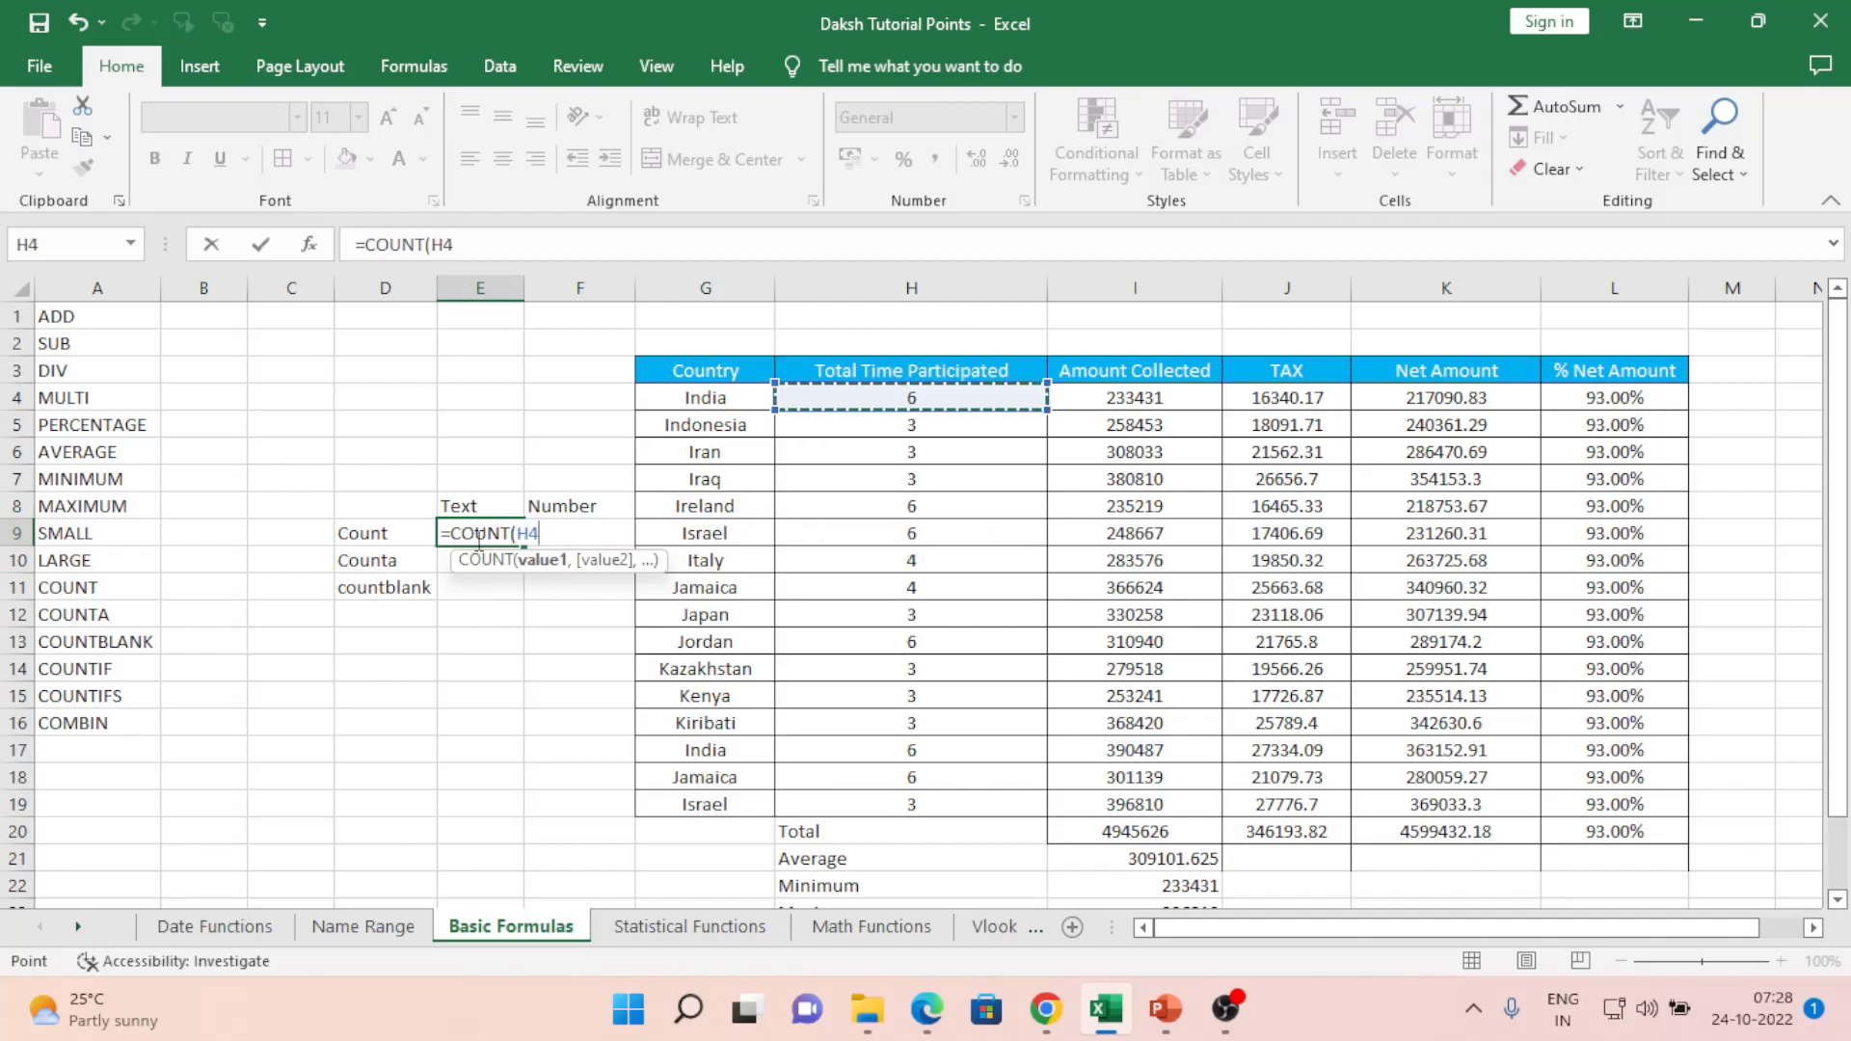
key(ctrl+shift+Down)
key(ctrl+shift+Up)
key(Left)
key(Down)
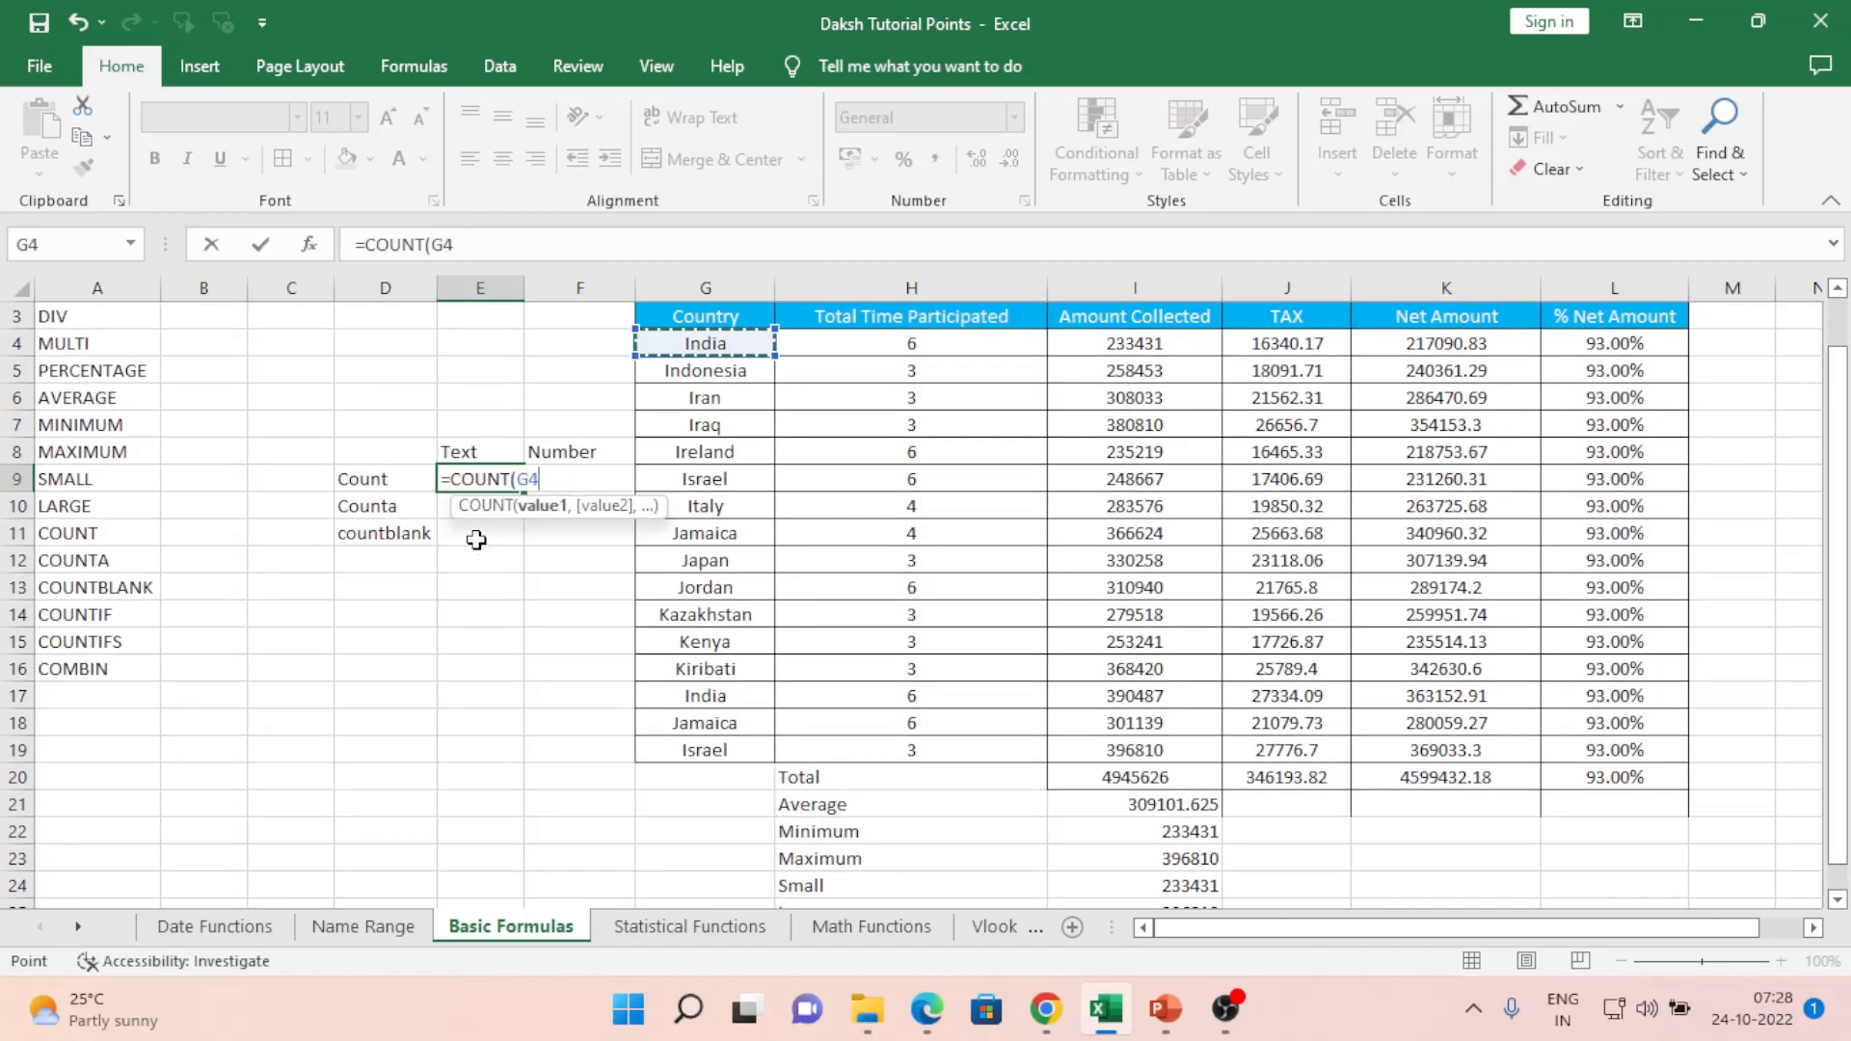
key(ctrl+shift+Down)
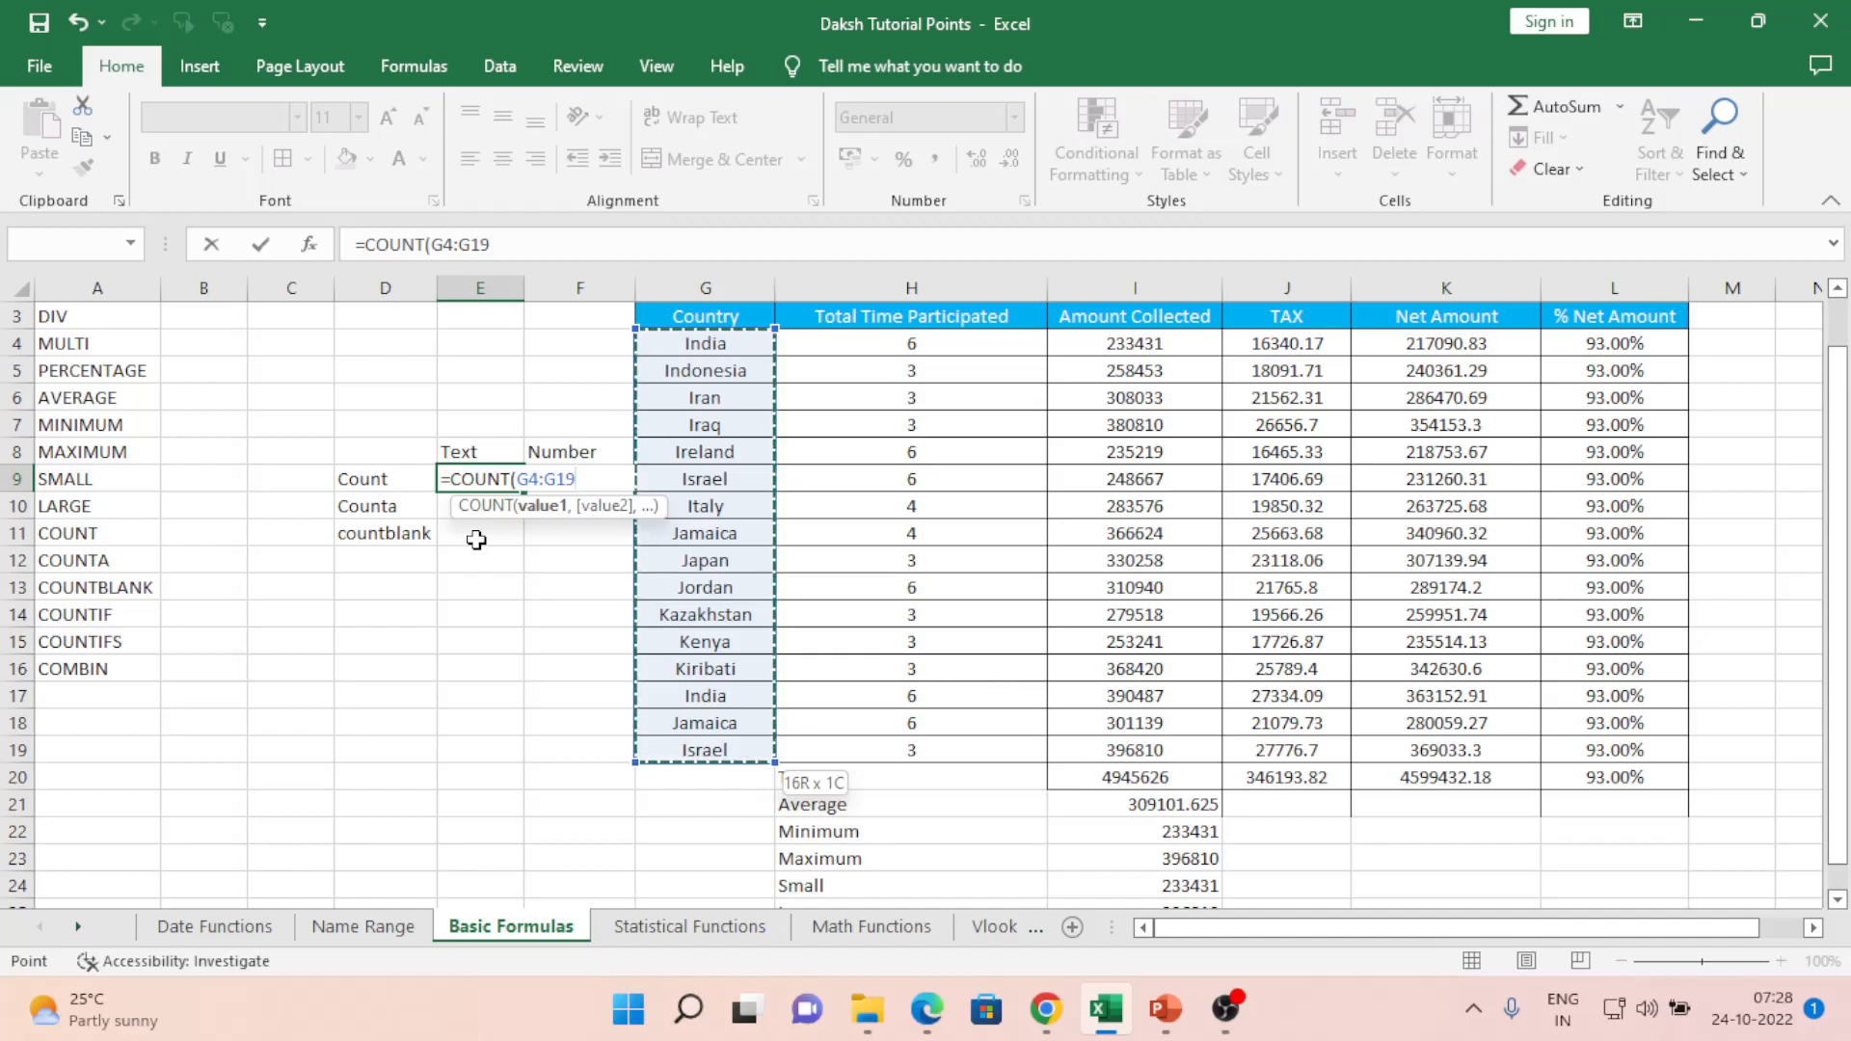
text())
key(ctrl+Return)
- Enter =COUNT(H4:H19) in F9 for Total Time Participated, giving 16
key(Right)
key(Left)
key(Right)
text(=coun)
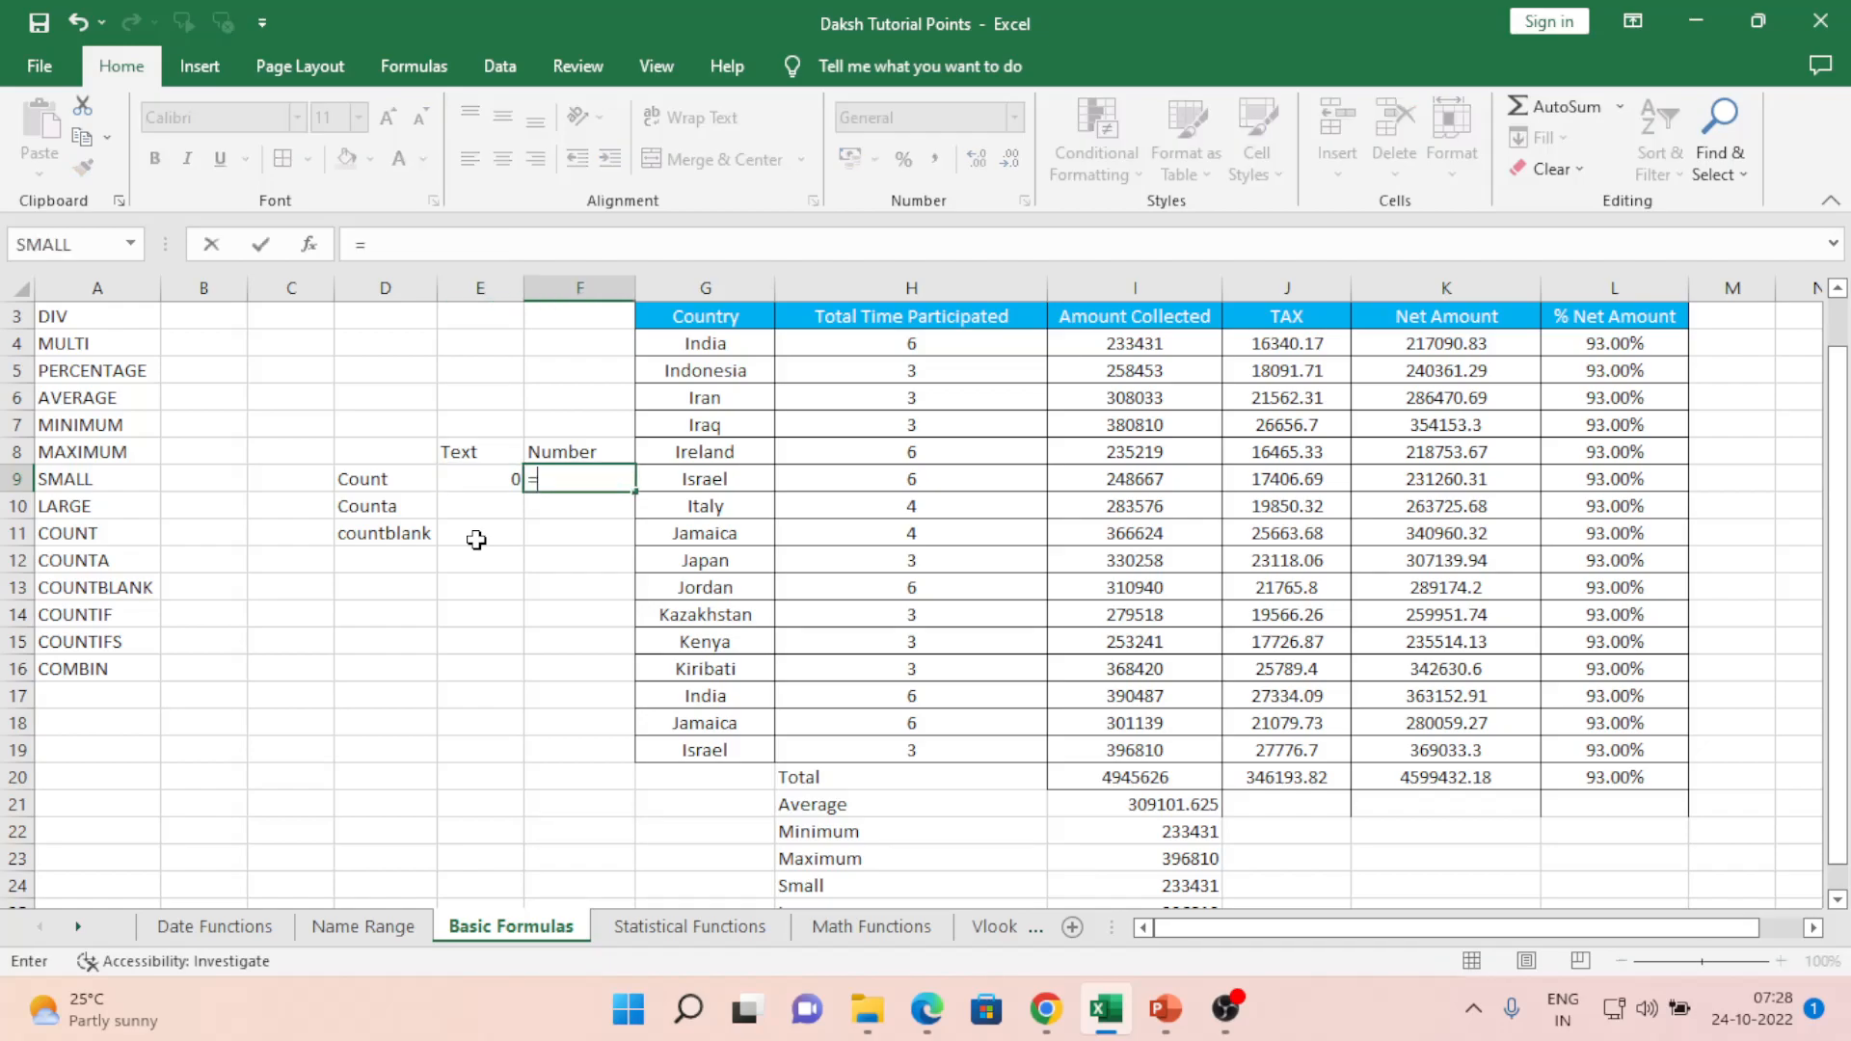
key(Tab)
key(Right)
key(Right)
key(Up)
key(Up)
key(Up)
key(Up)
key(Up)
key(shift+Down)
key(shift+Down)
key(shift+Down)
key(shift+Down)
key(shift+Down)
key(shift+Down)
key(shift+Down)
key(shift+Down)
key(shift+Down)
key(shift+Down)
key(shift+Down)
key(shift+Down)
key(shift+Down)
key(shift+Down)
key(shift+Down)
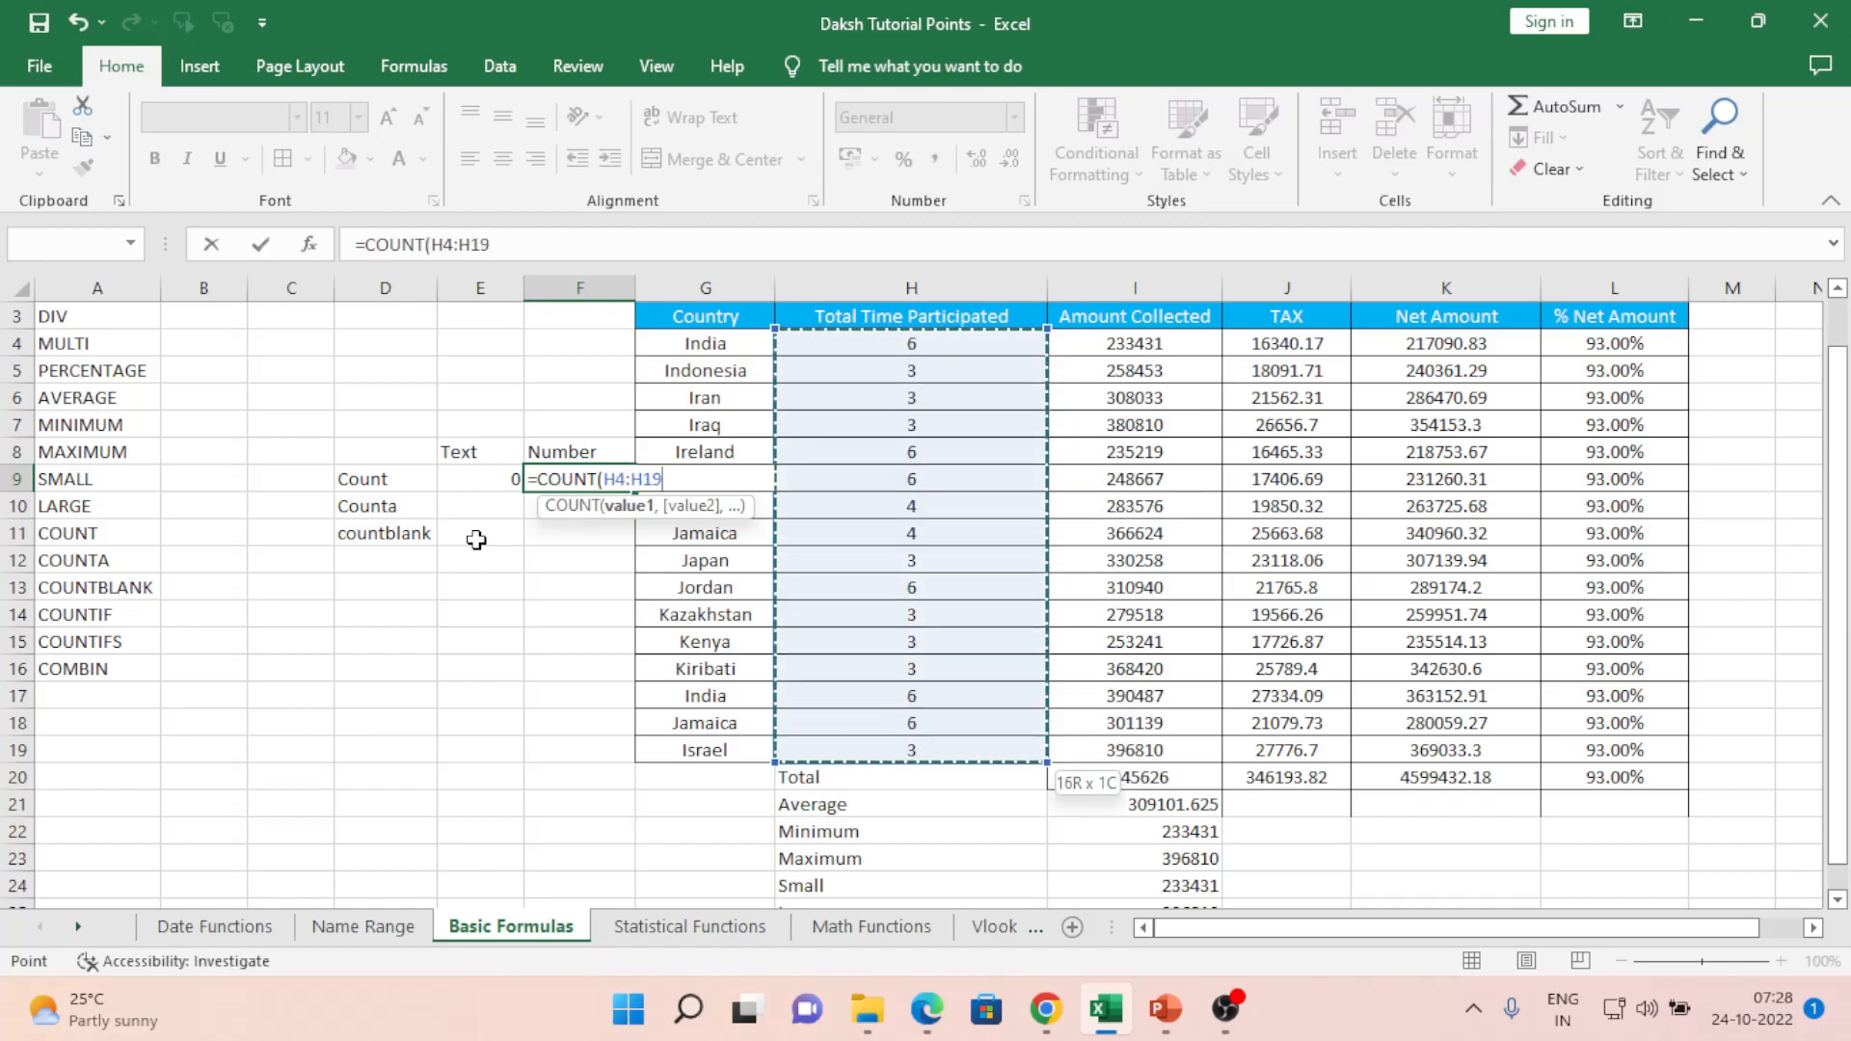
text())
key(Return)
key(Up)
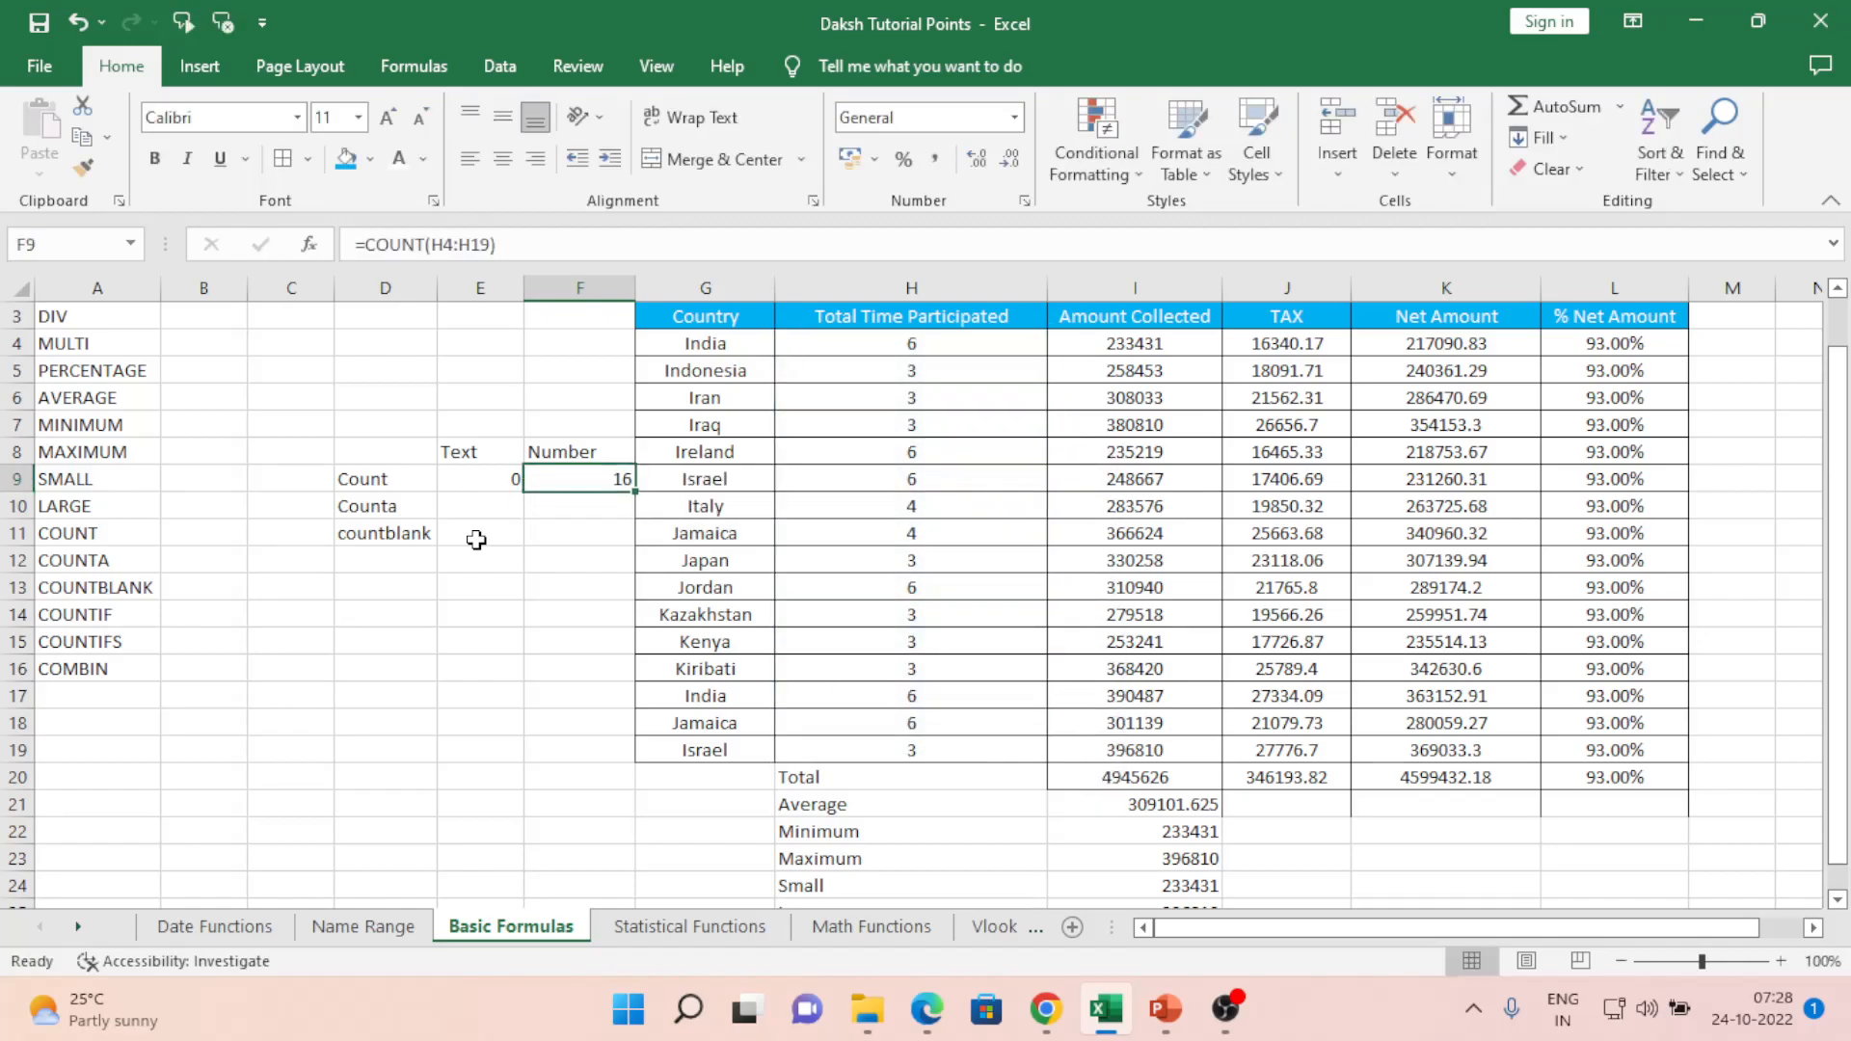
key(Left)
key(Right)
key(Right)
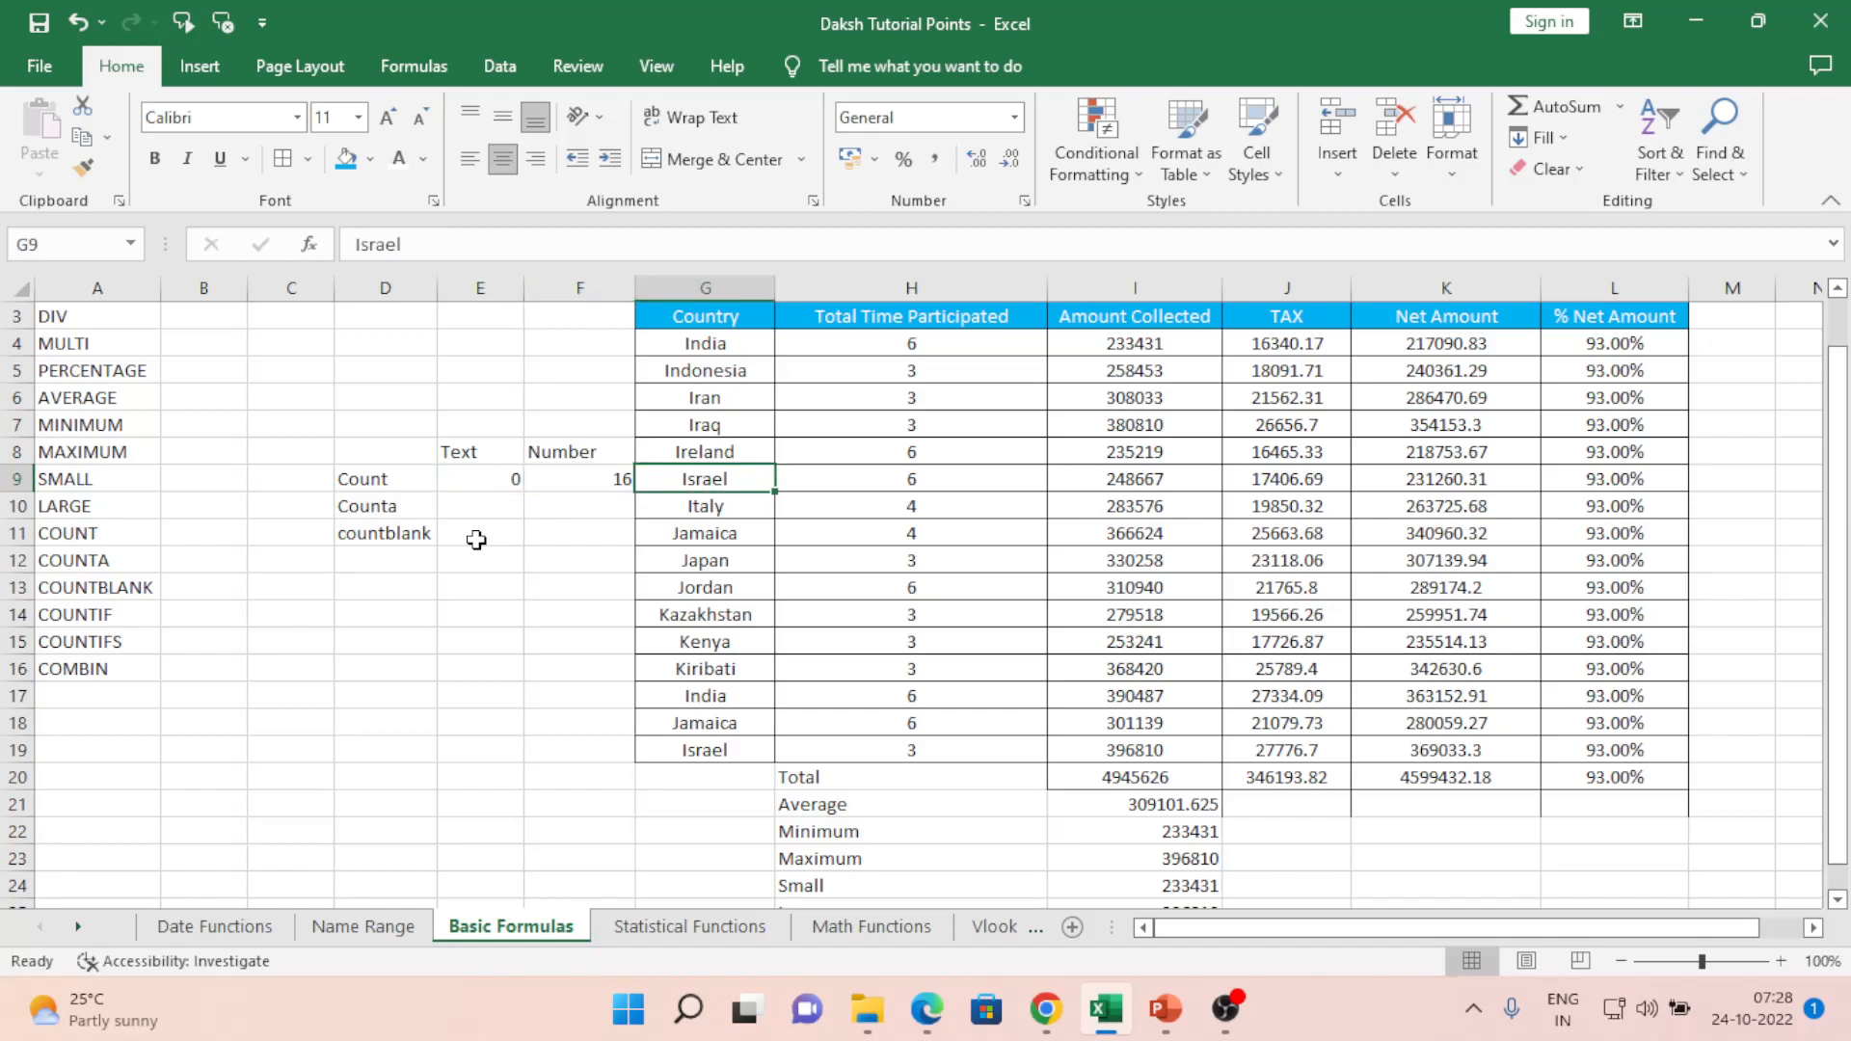
text(1)
key(Return)
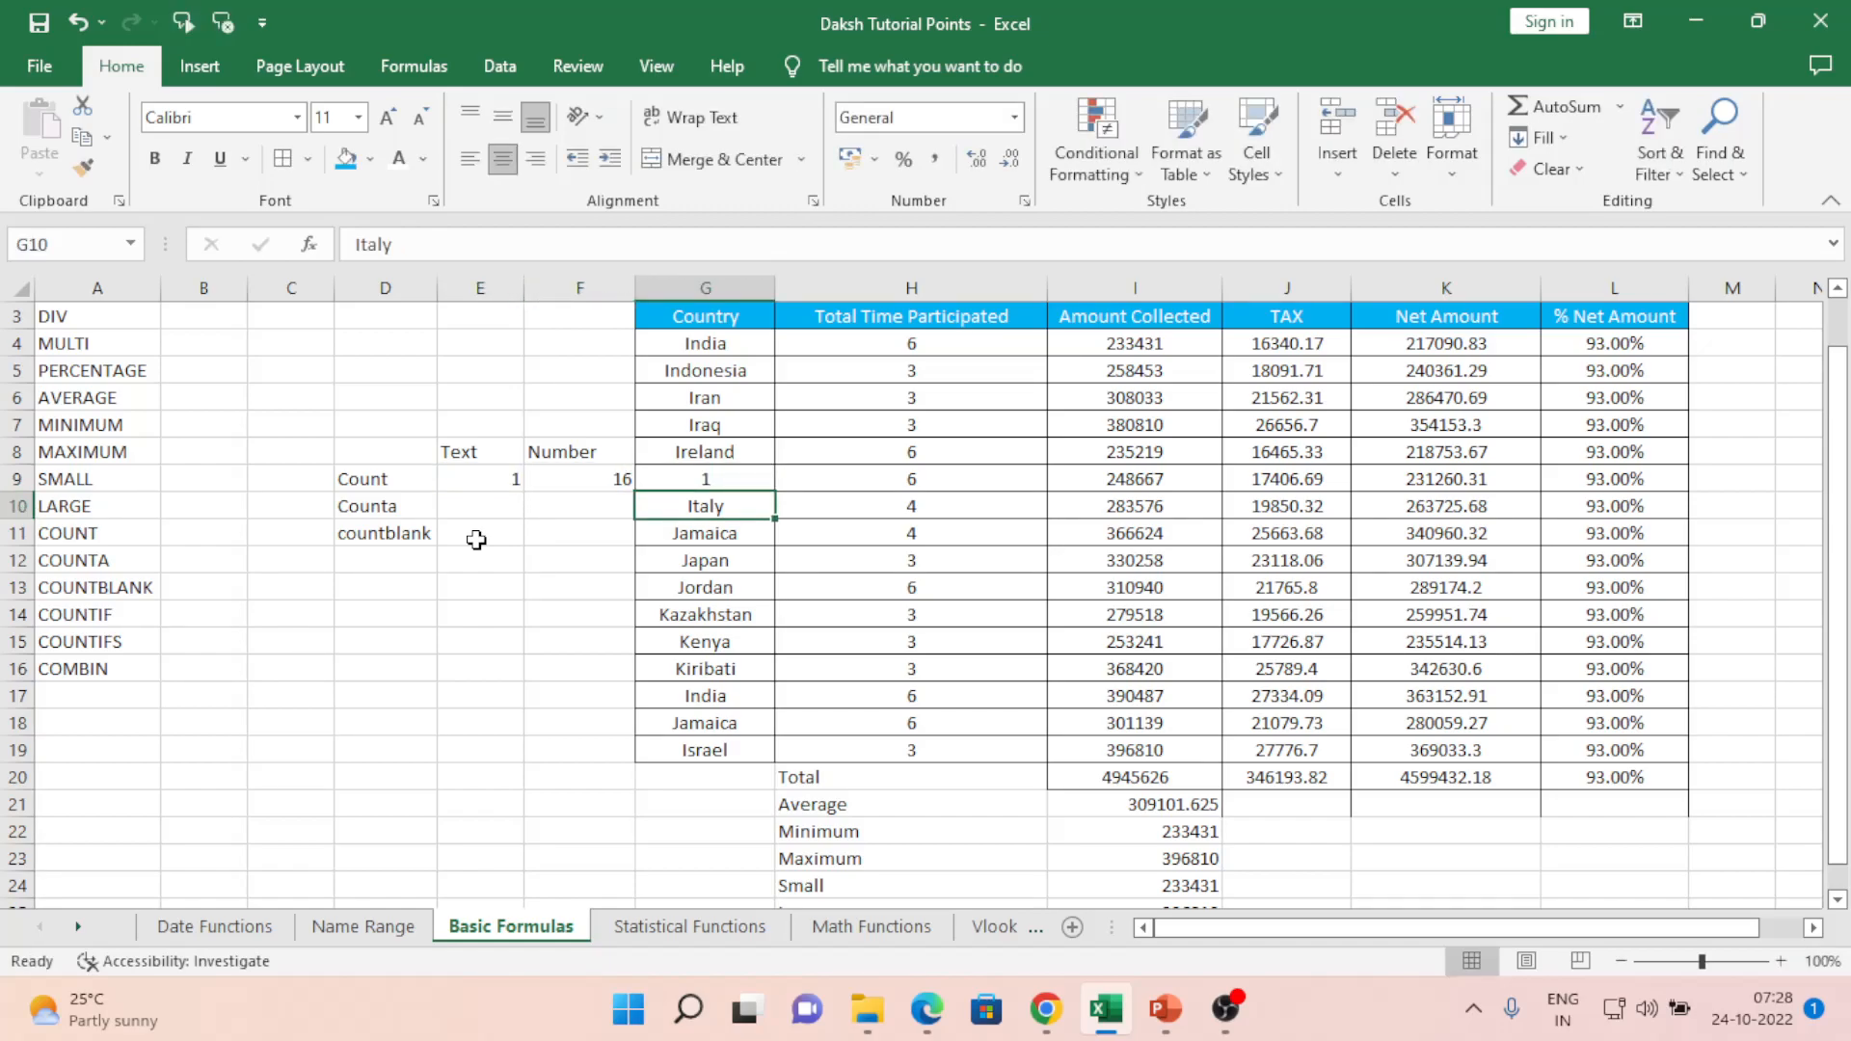
key(Down)
key(Down)
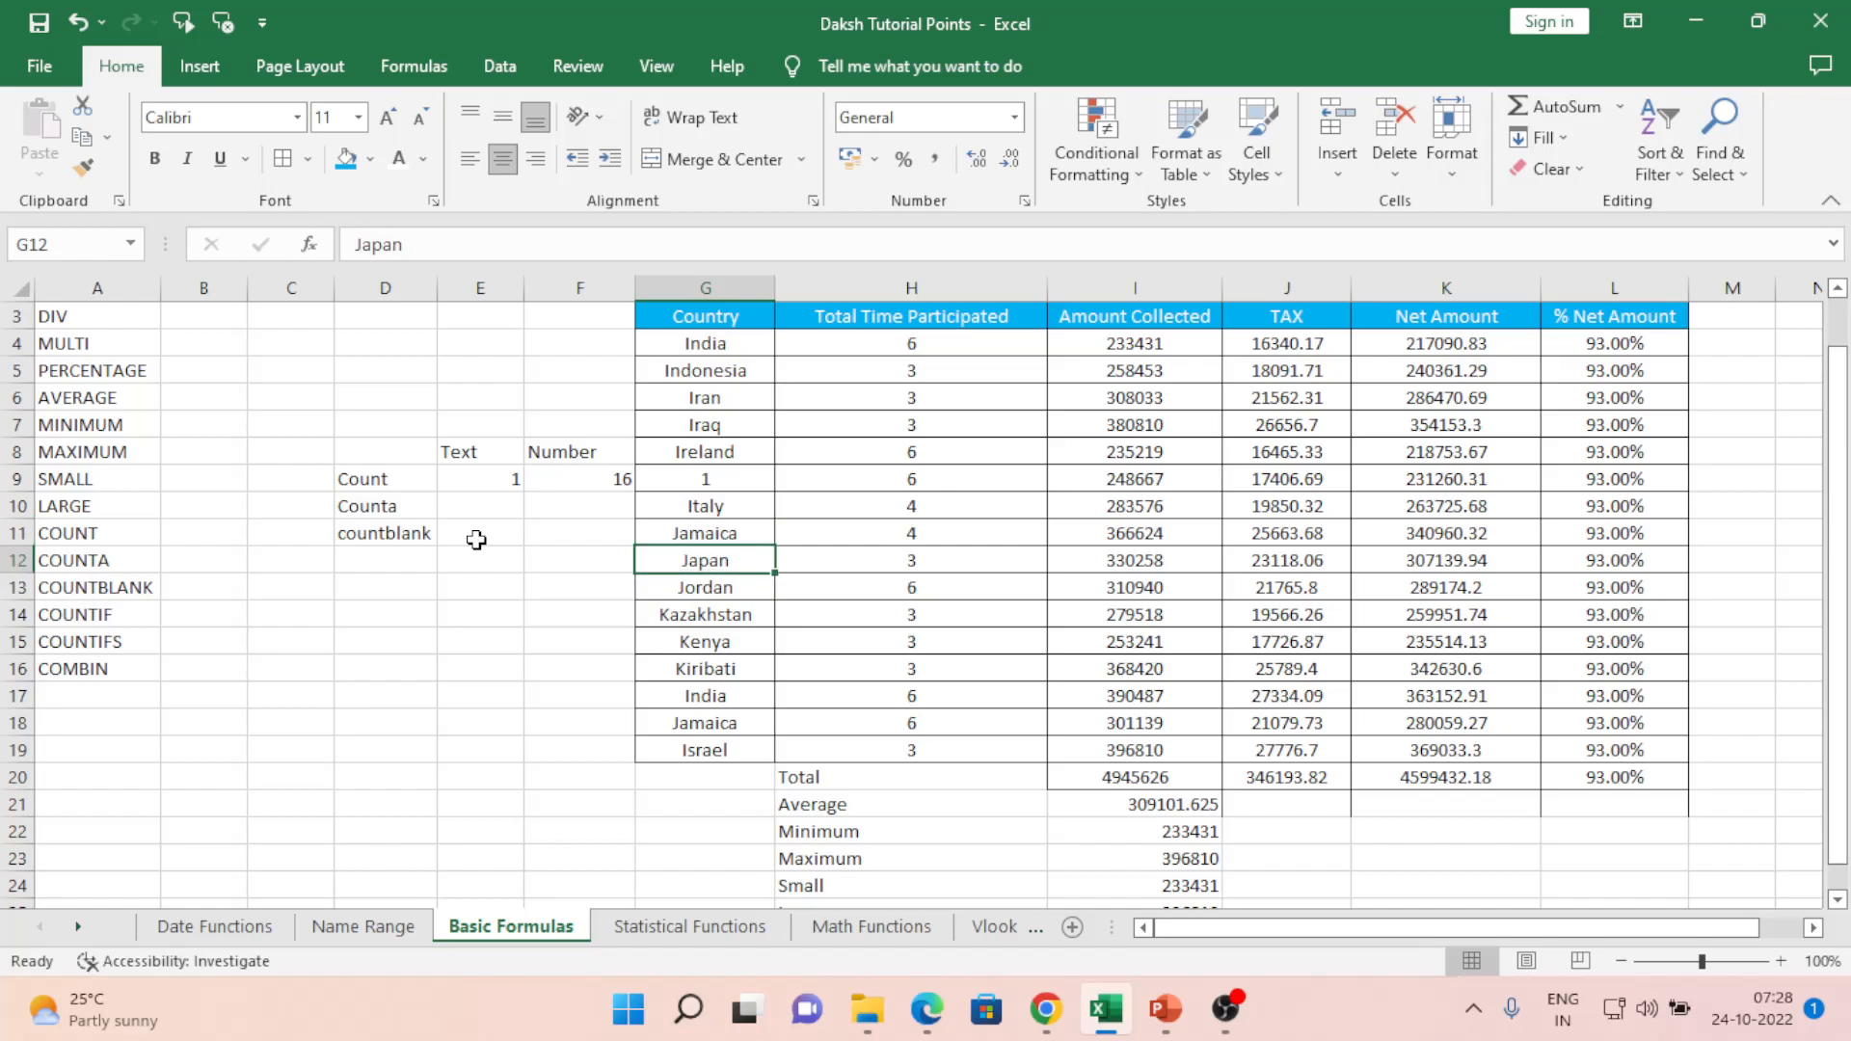
text(1)
key(Return)
key(Up)
key(ctrl+z)
key(ctrl+z)
key(Left)
key(Left)
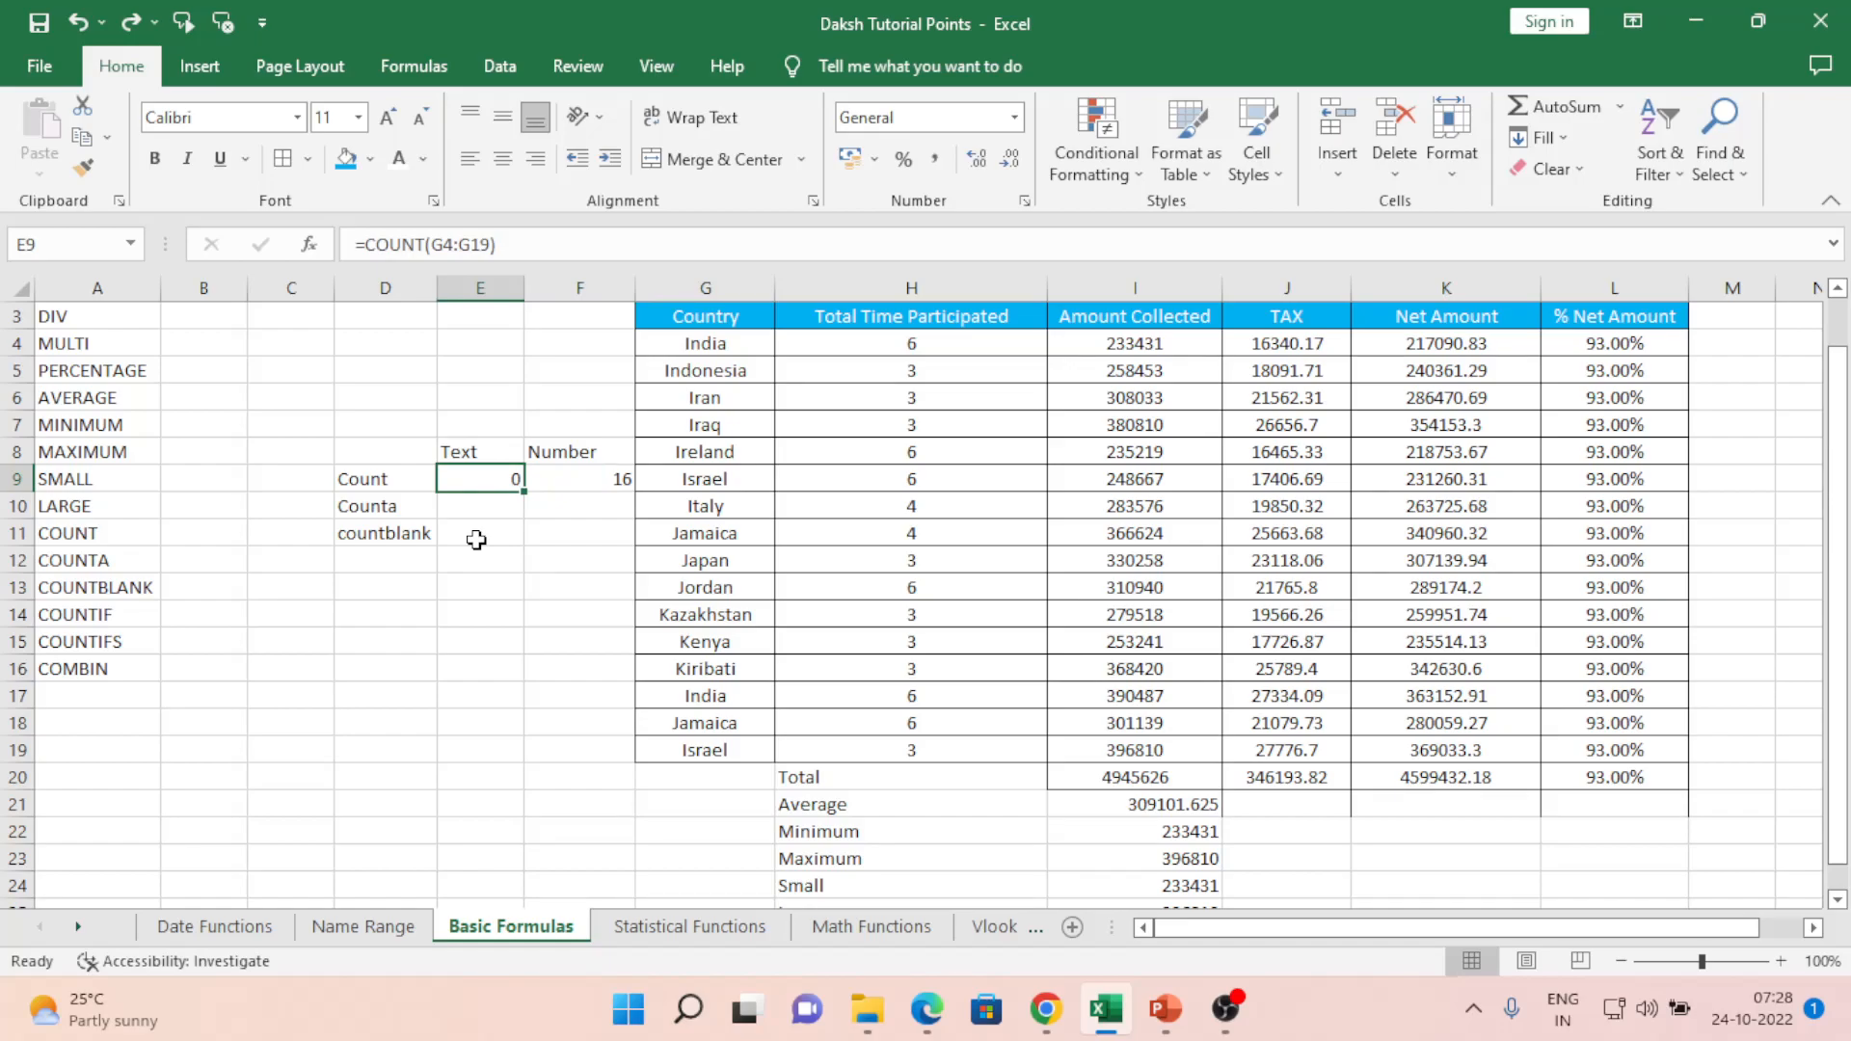
key(Down)
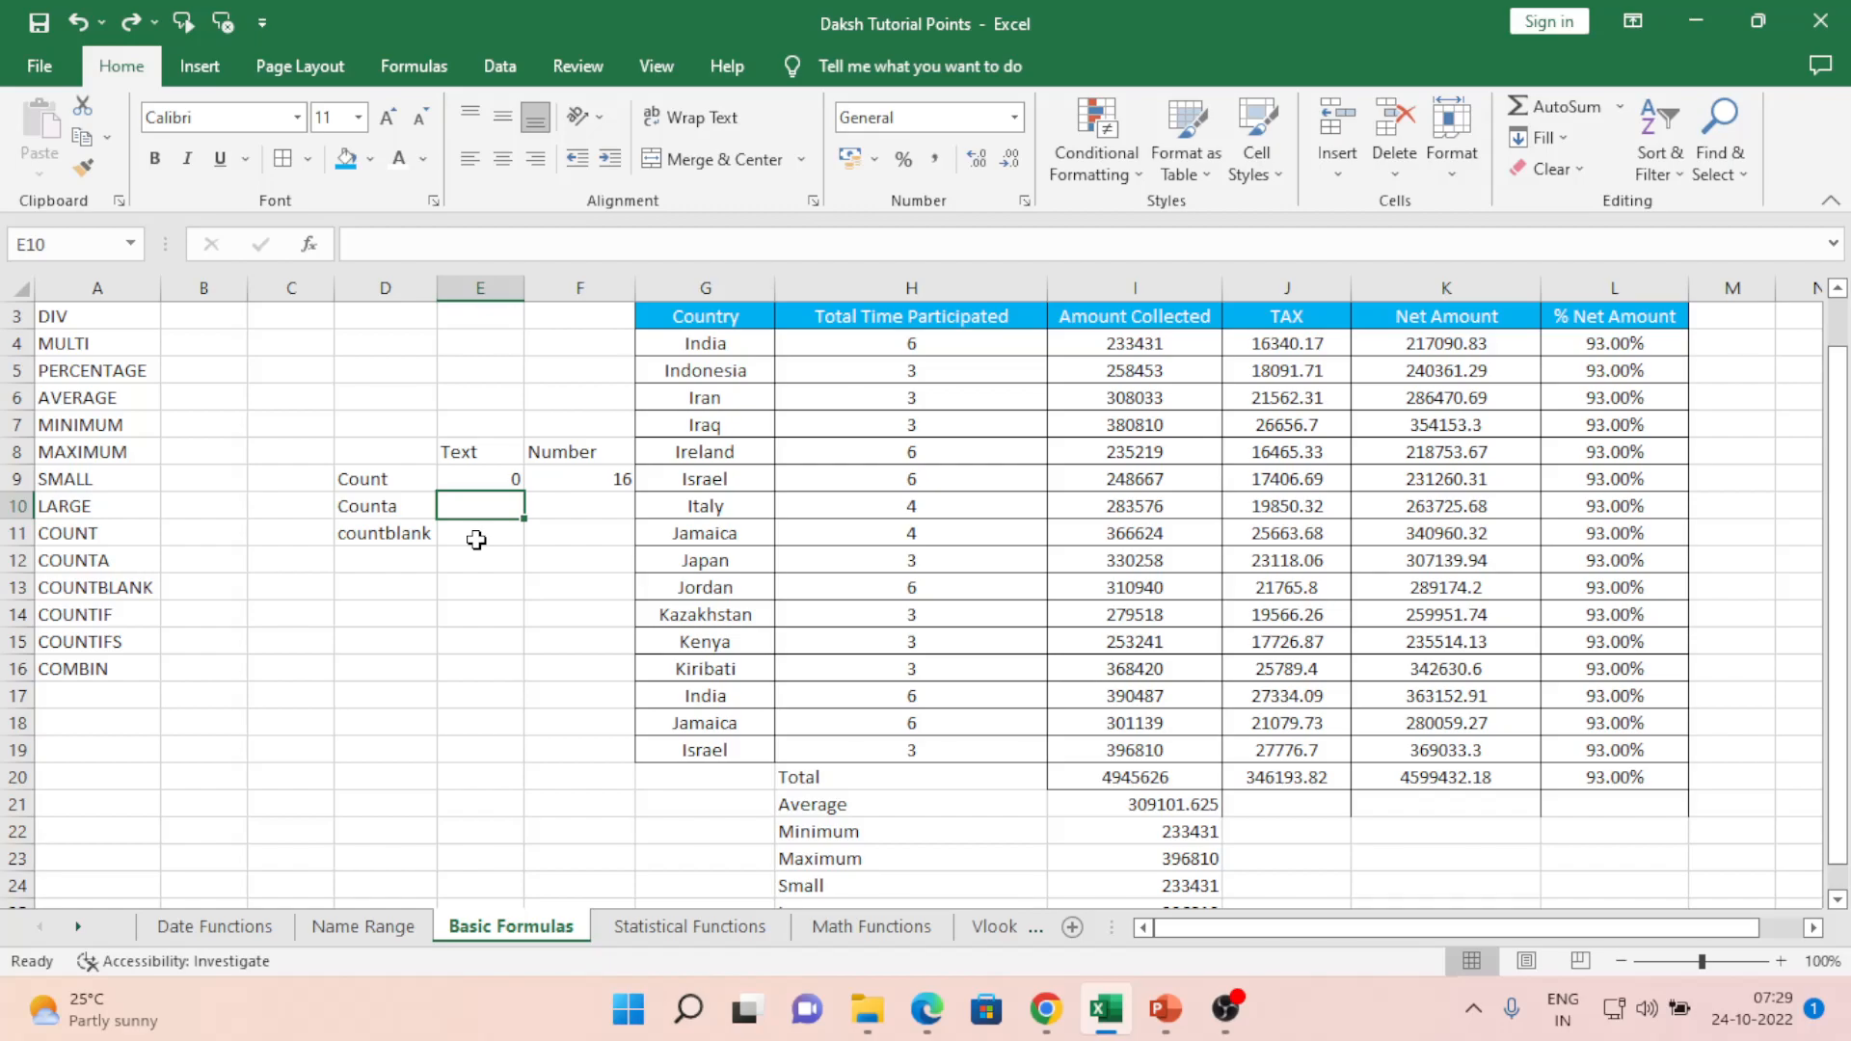
- Enter =COUNTA(G4:G19) in E10 to count the Country values
text(=coun)
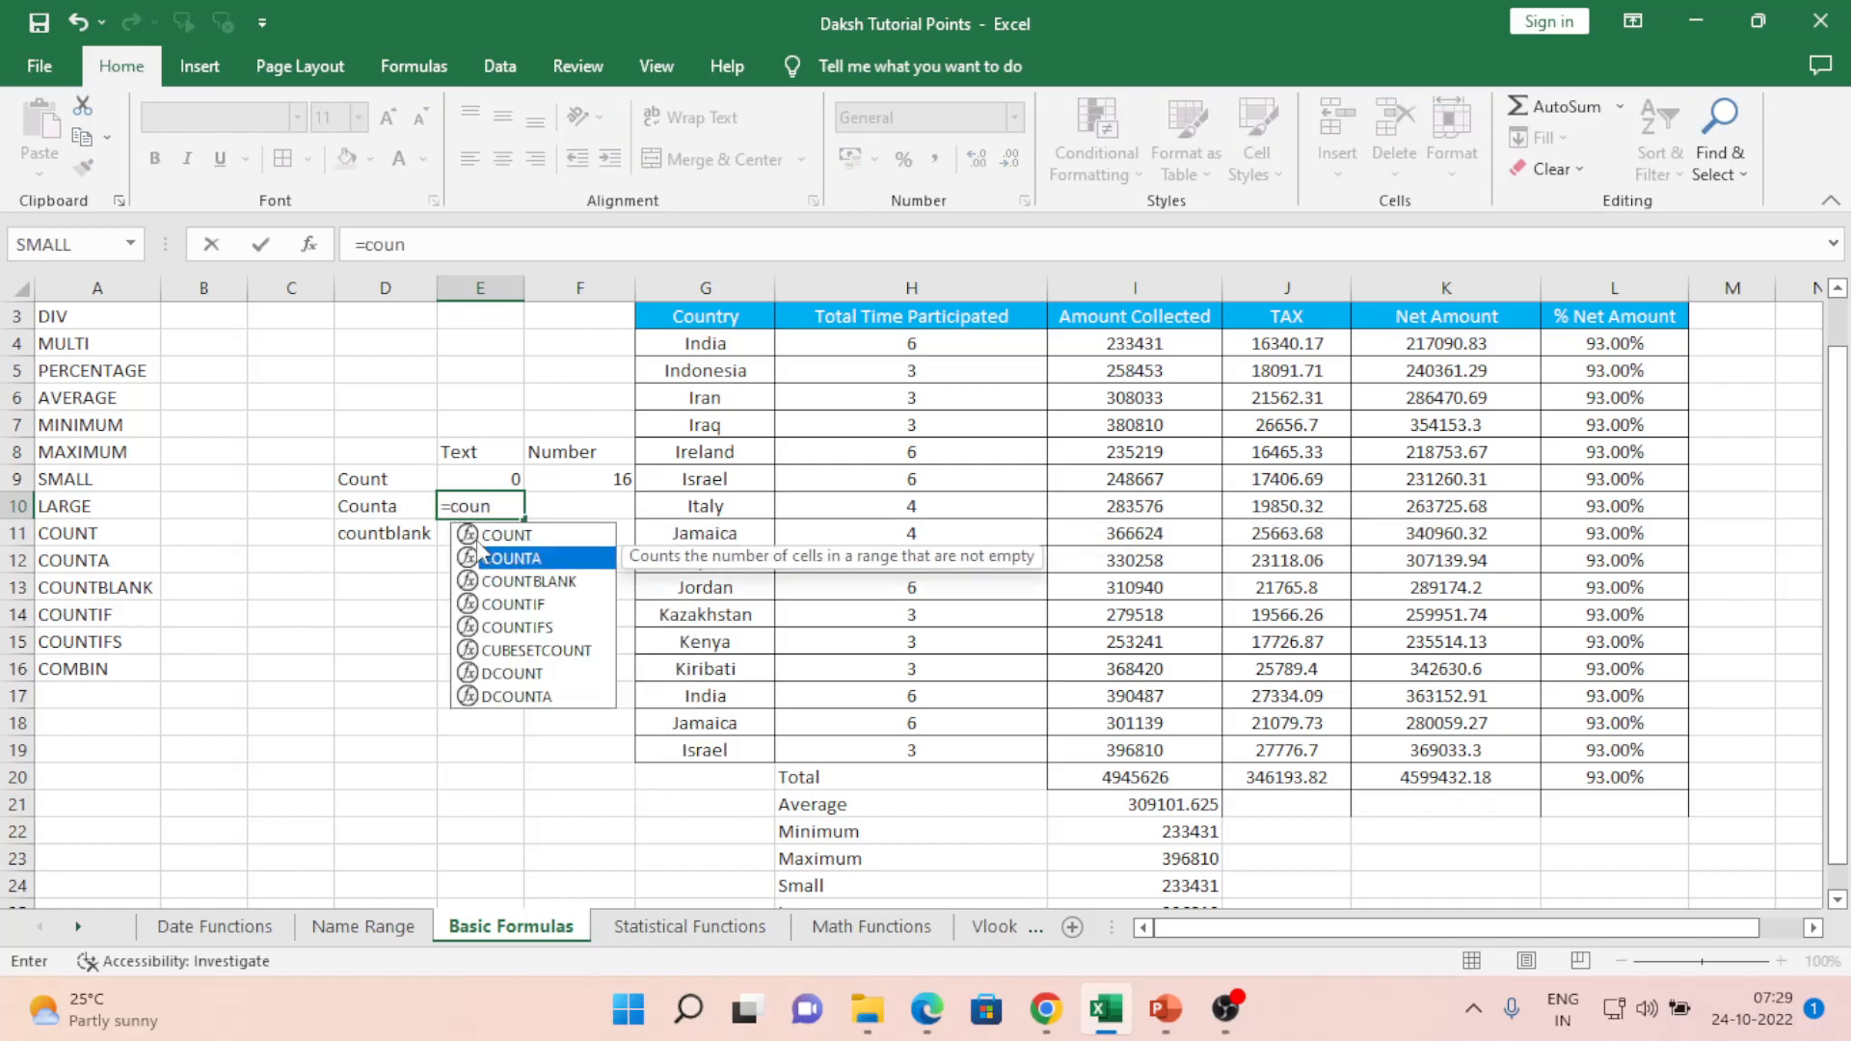
key(Tab)
key(Right)
key(Right)
key(ctrl+Up)
key(Down)
key(ctrl+shift+Down)
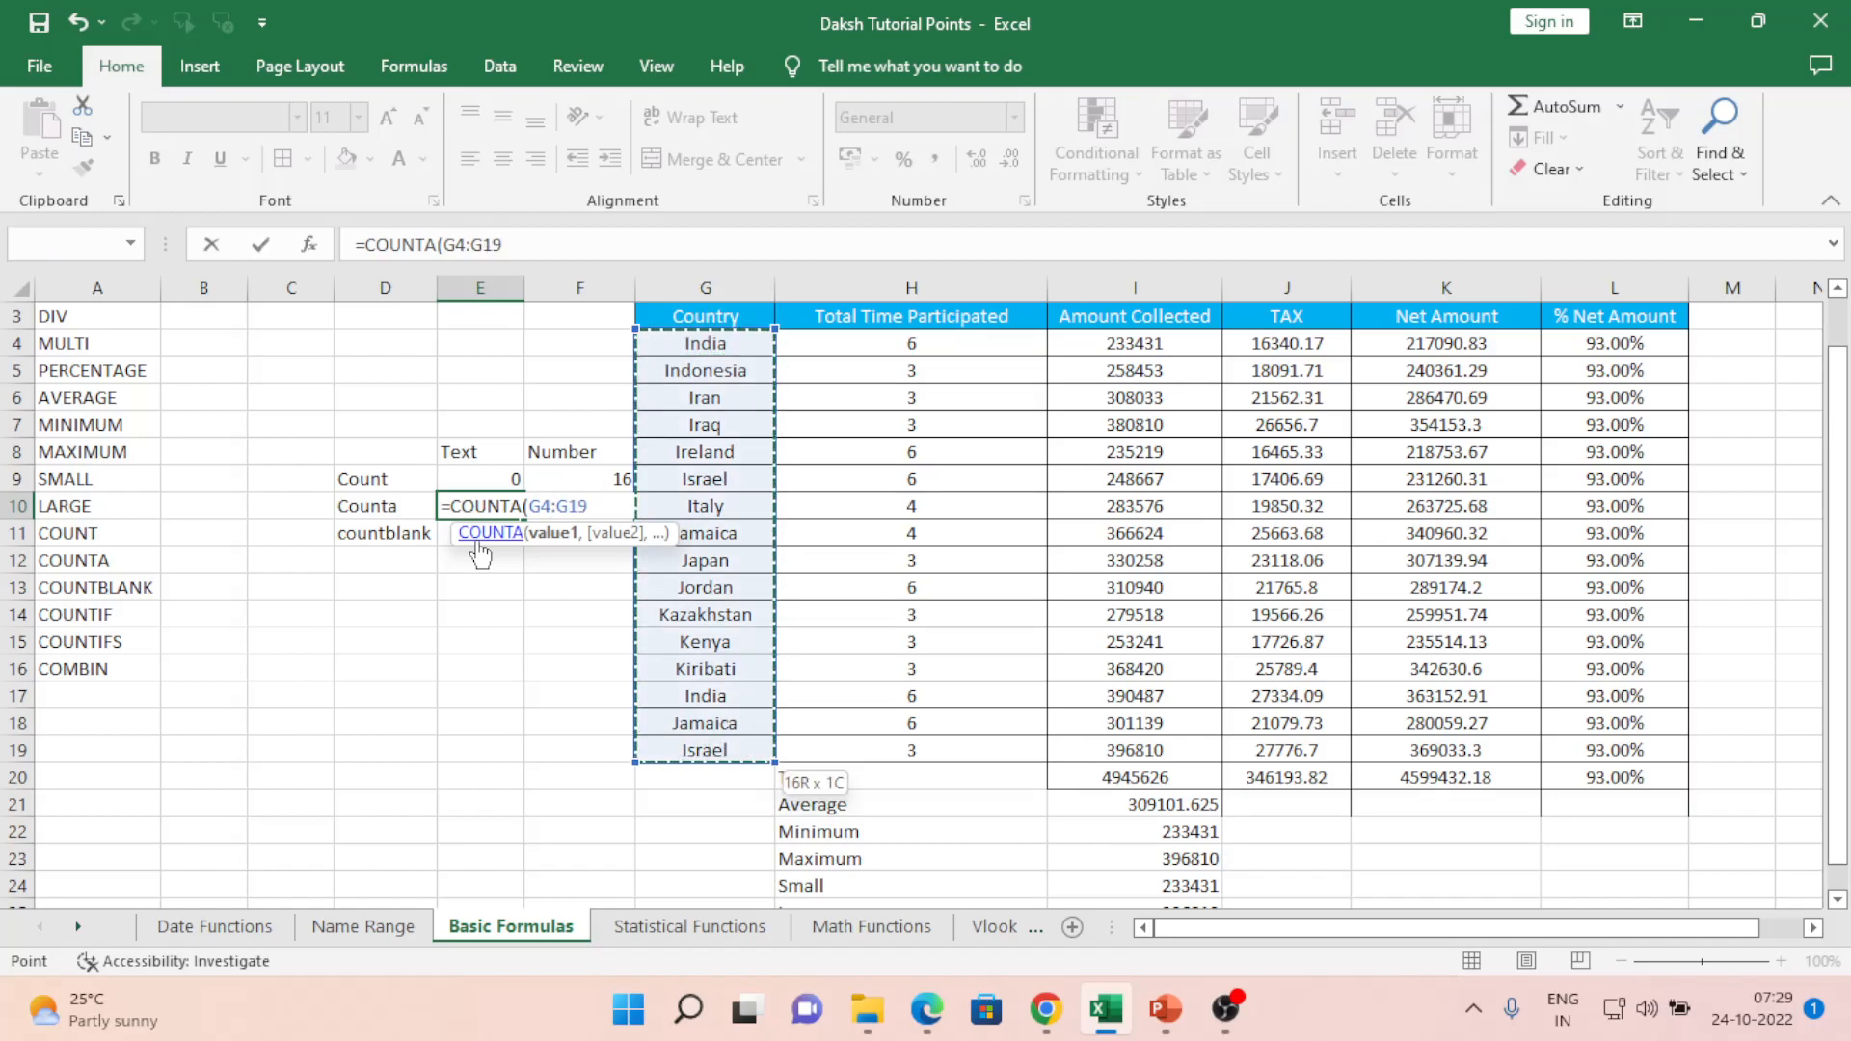
key(Return)
- Enter =COUNTA(H4:H19) in F10 for Total Time Participated, giving 16
key(Up)
key(Right)
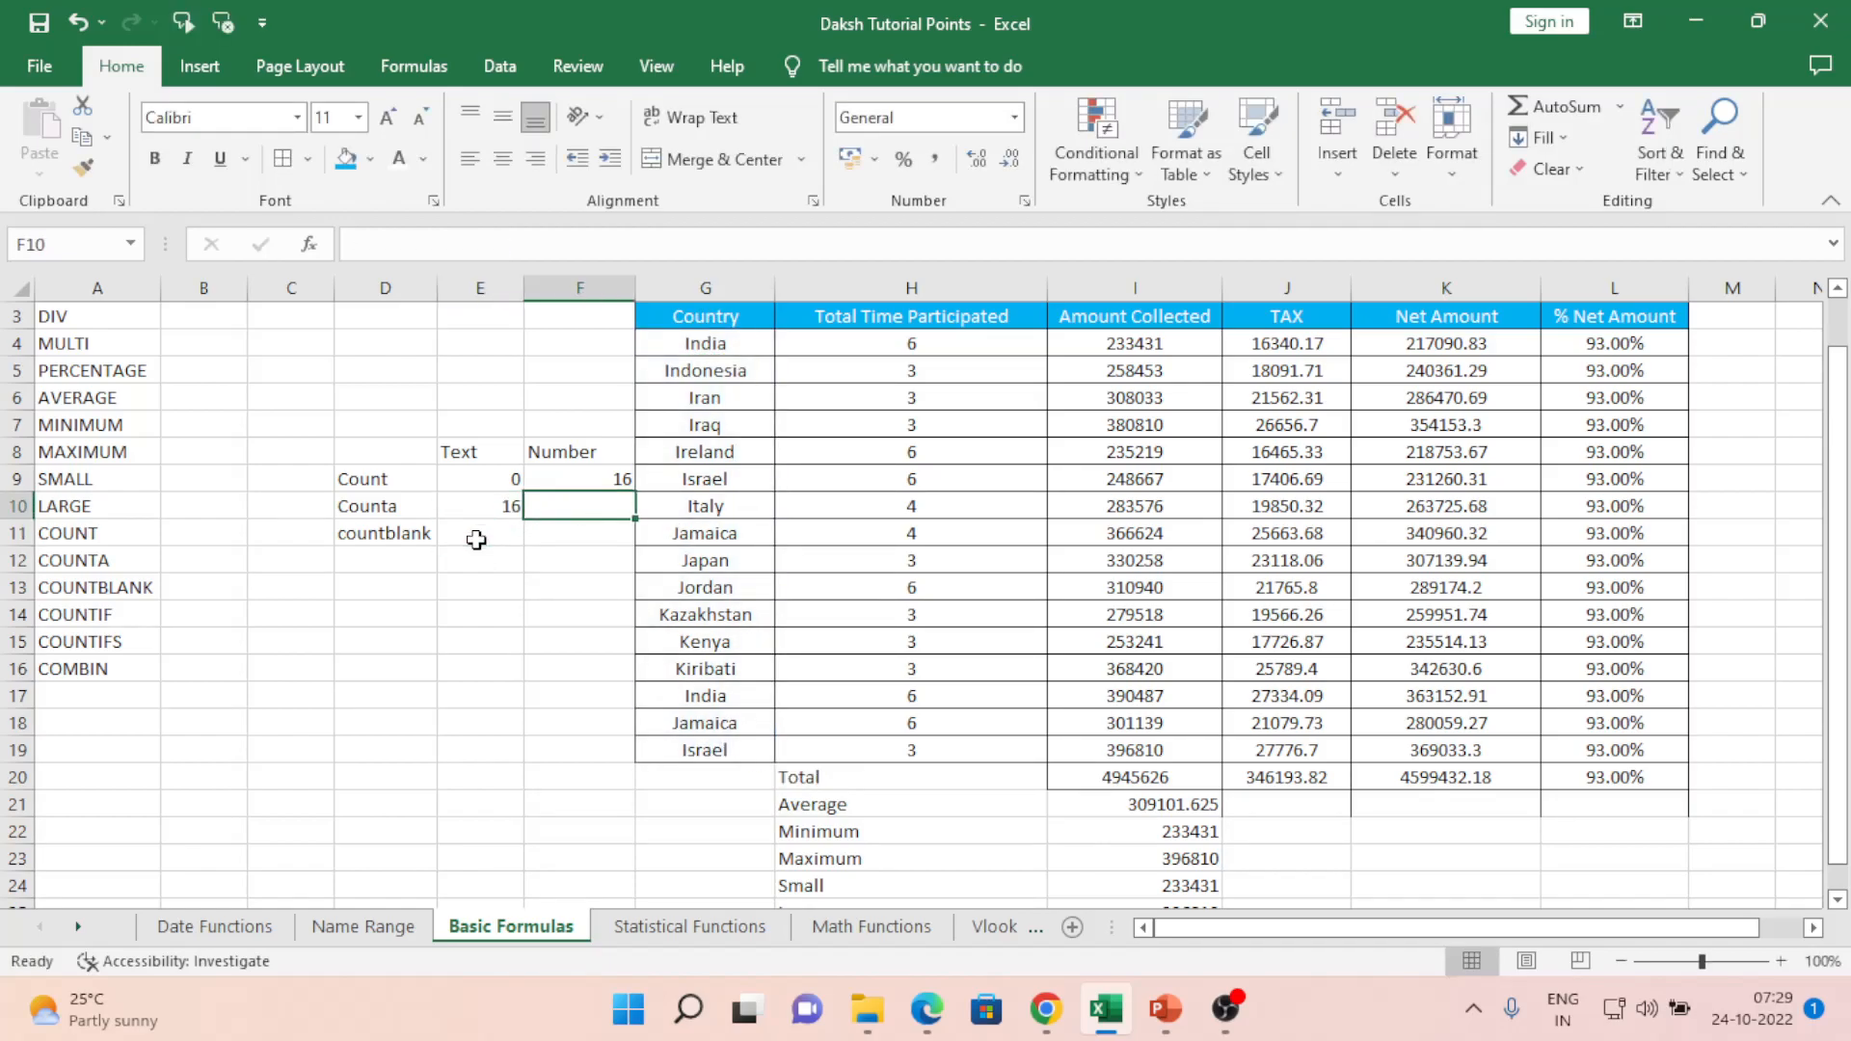
text(=counta()
key(Right)
key(Right)
key(Up)
key(Up)
key(Up)
key(Up)
key(Up)
key(Up)
key(shift+Down)
key(shift+Down)
key(shift+Down)
key(shift+Down)
key(shift+Down)
key(shift+Down)
key(shift+Down)
key(shift+Down)
key(shift+Down)
key(shift+Down)
key(shift+Down)
key(shift+Down)
key(shift+Down)
key(shift+Down)
key(shift+Down)
key(shift+Down)
key(shift+Down)
key(shift+Down)
key(shift+Down)
key(shift+Down)
key(shift+Up)
key(shift+Up)
key(shift+Up)
key(shift+Up)
key(shift+Up)
key(shift+Up)
key(shift+Down)
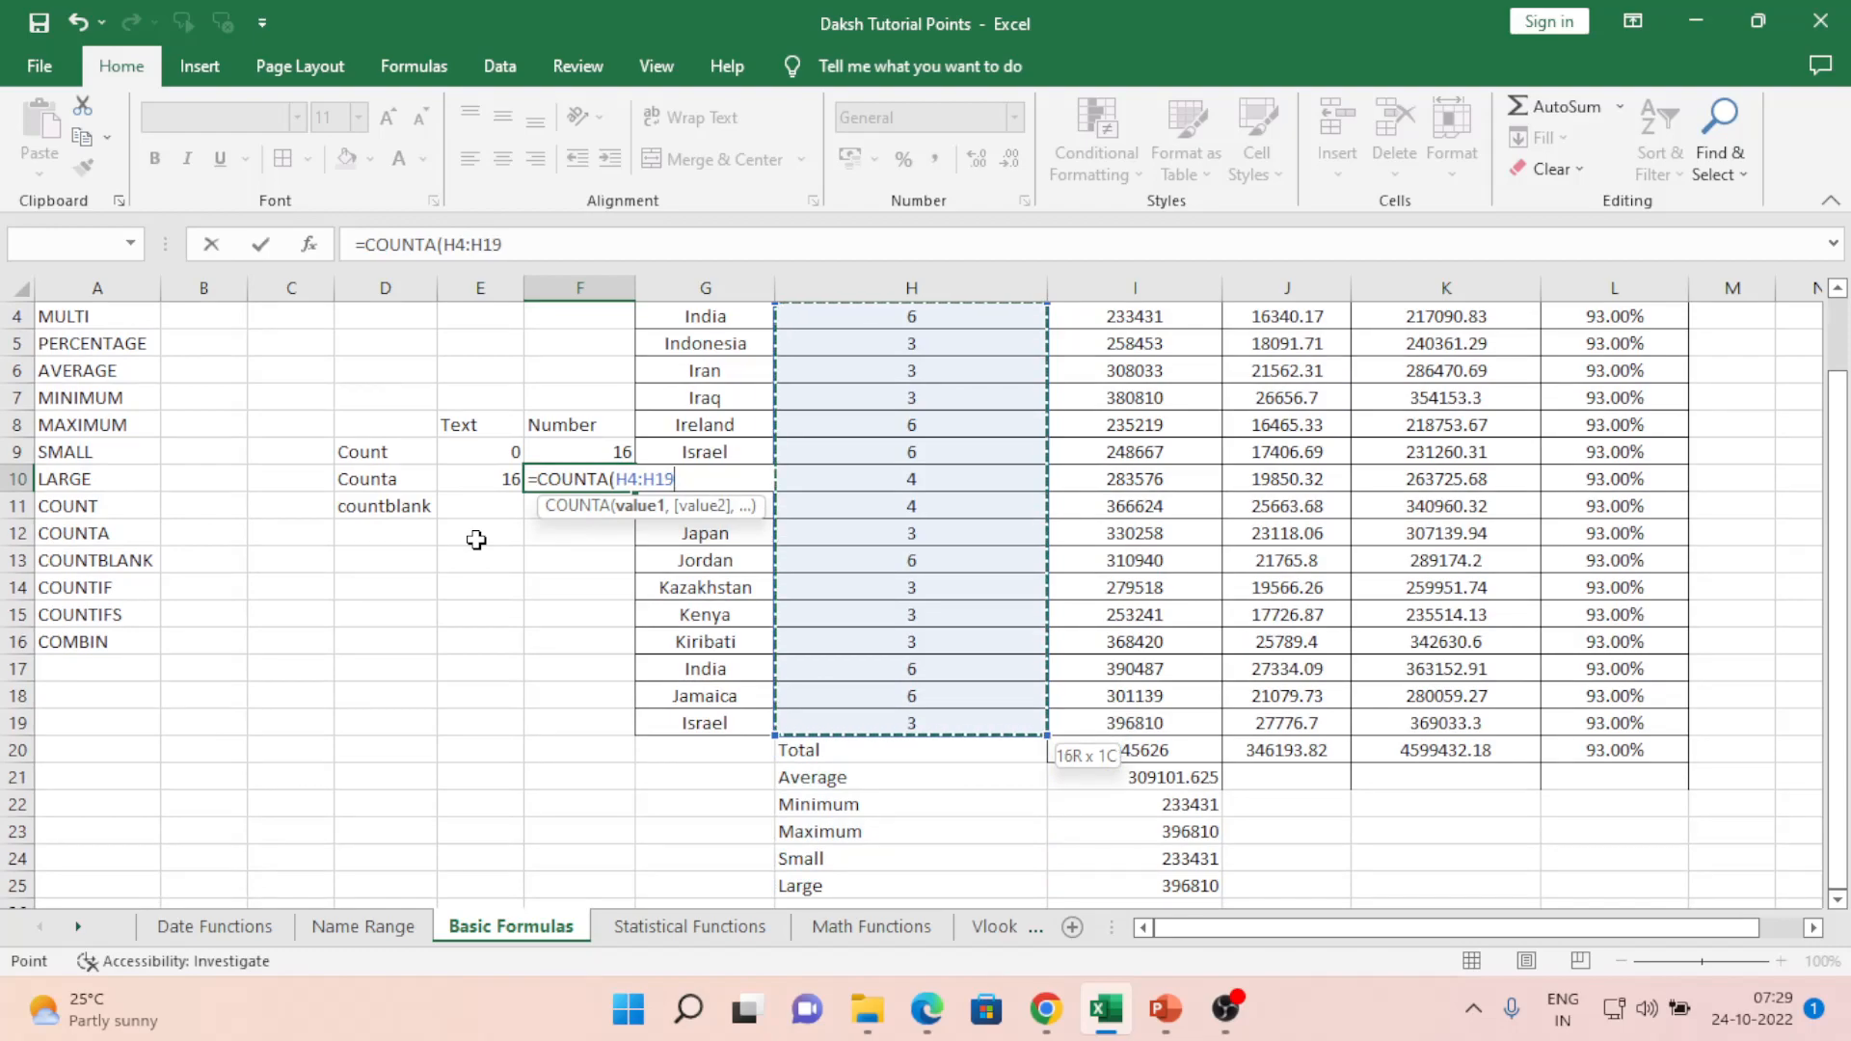
text())
key(Return)
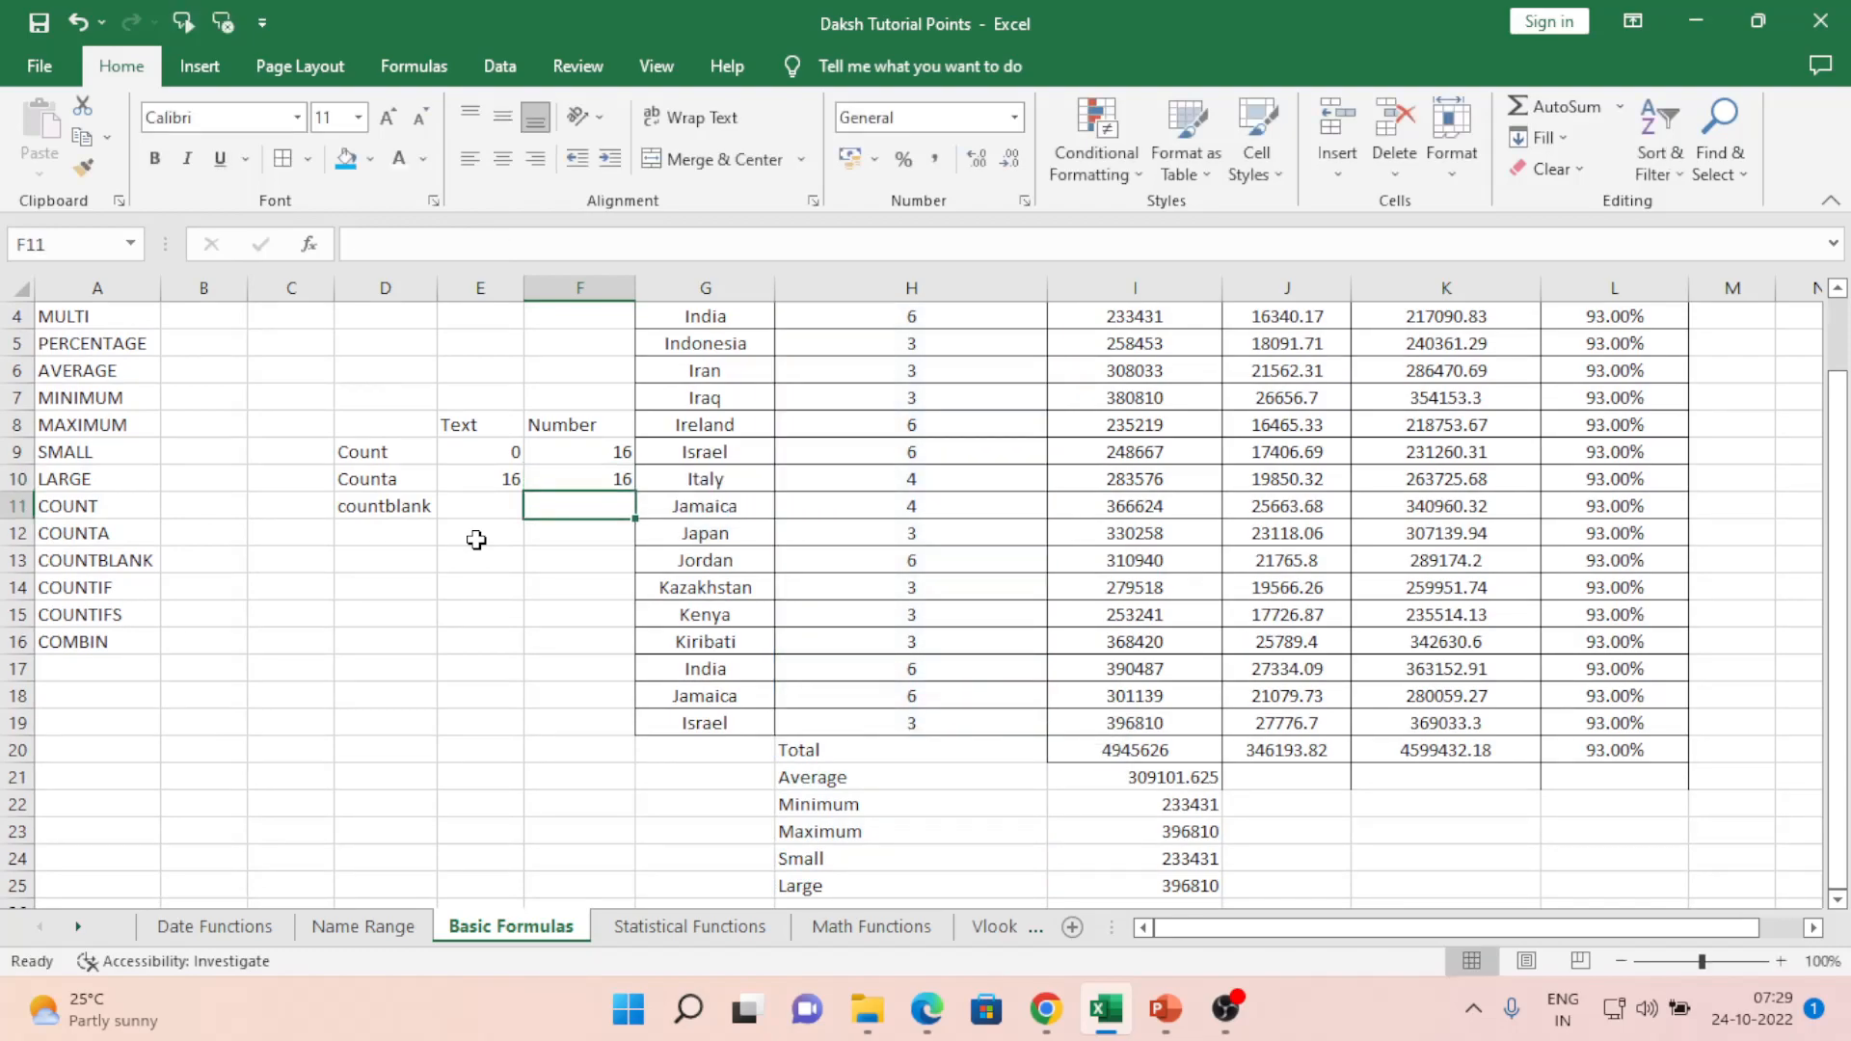
key(Up)
key(Left)
key(Right)
key(Left)
key(Right)
key(Right)
key(Right)
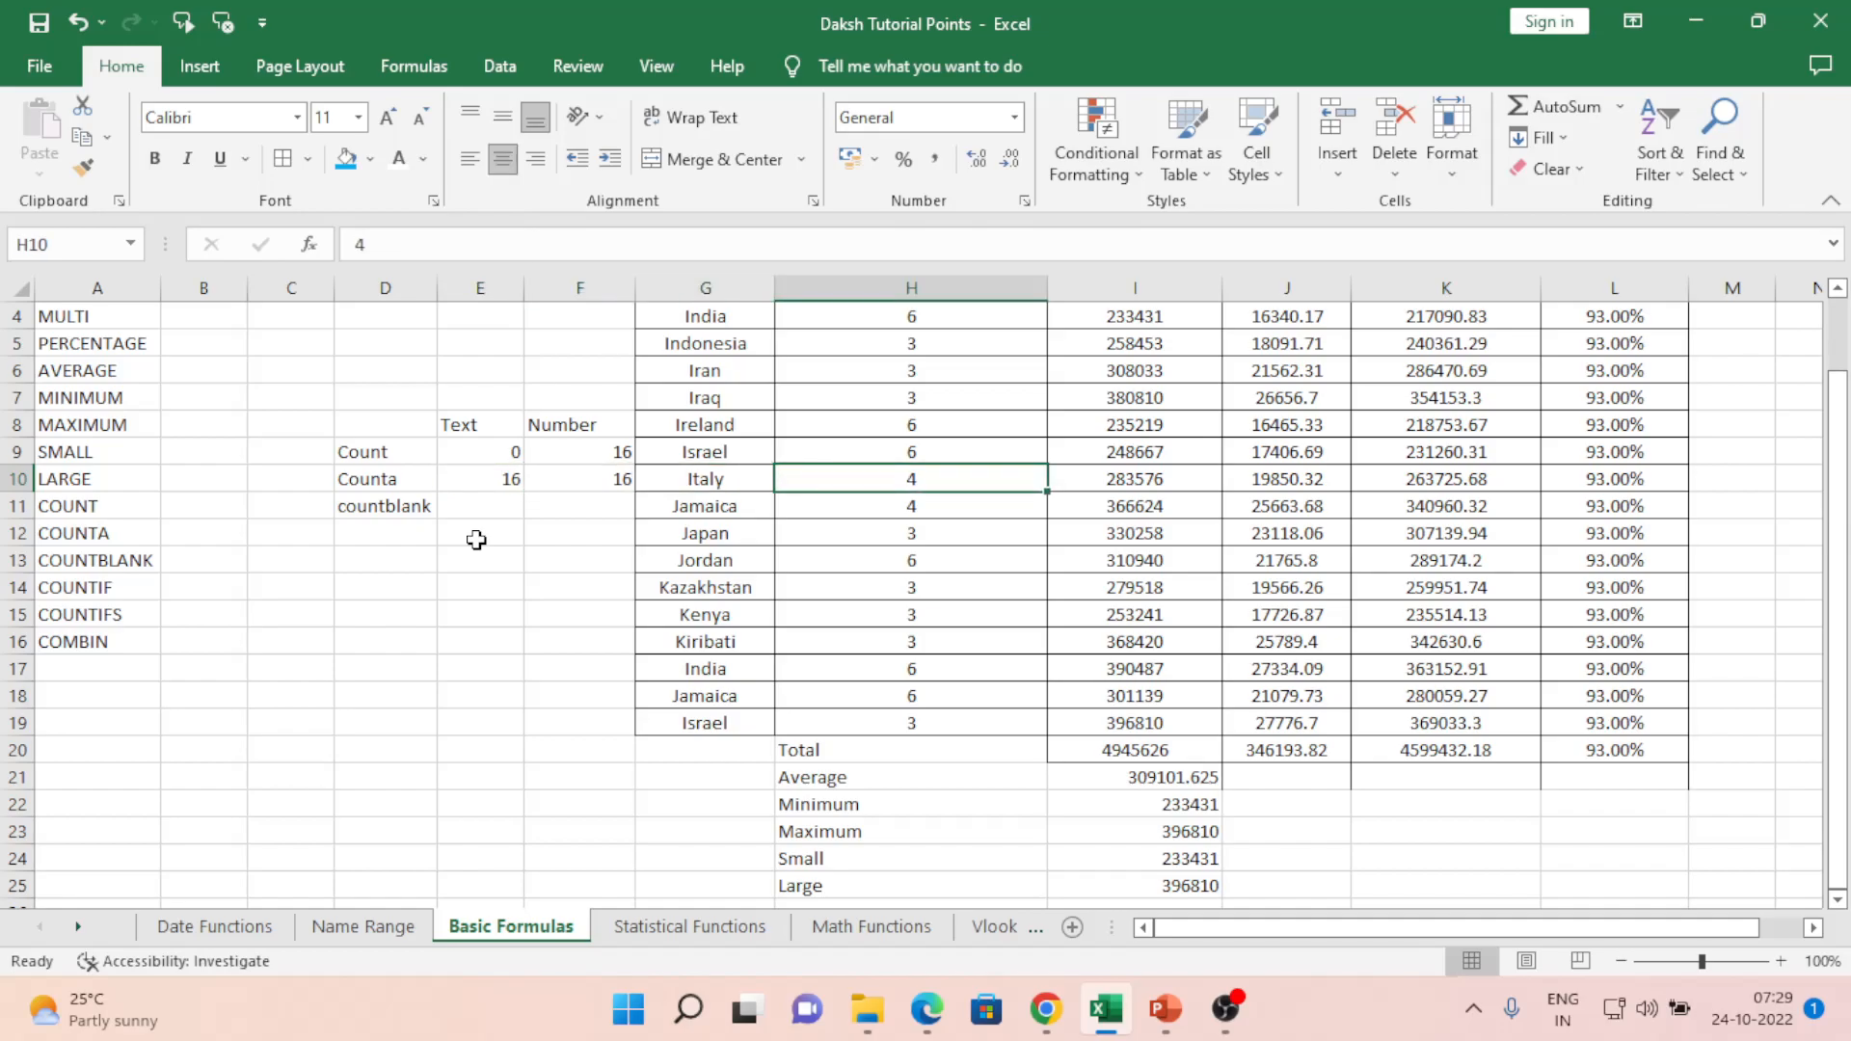
key(Left)
key(Left)
key(Left)
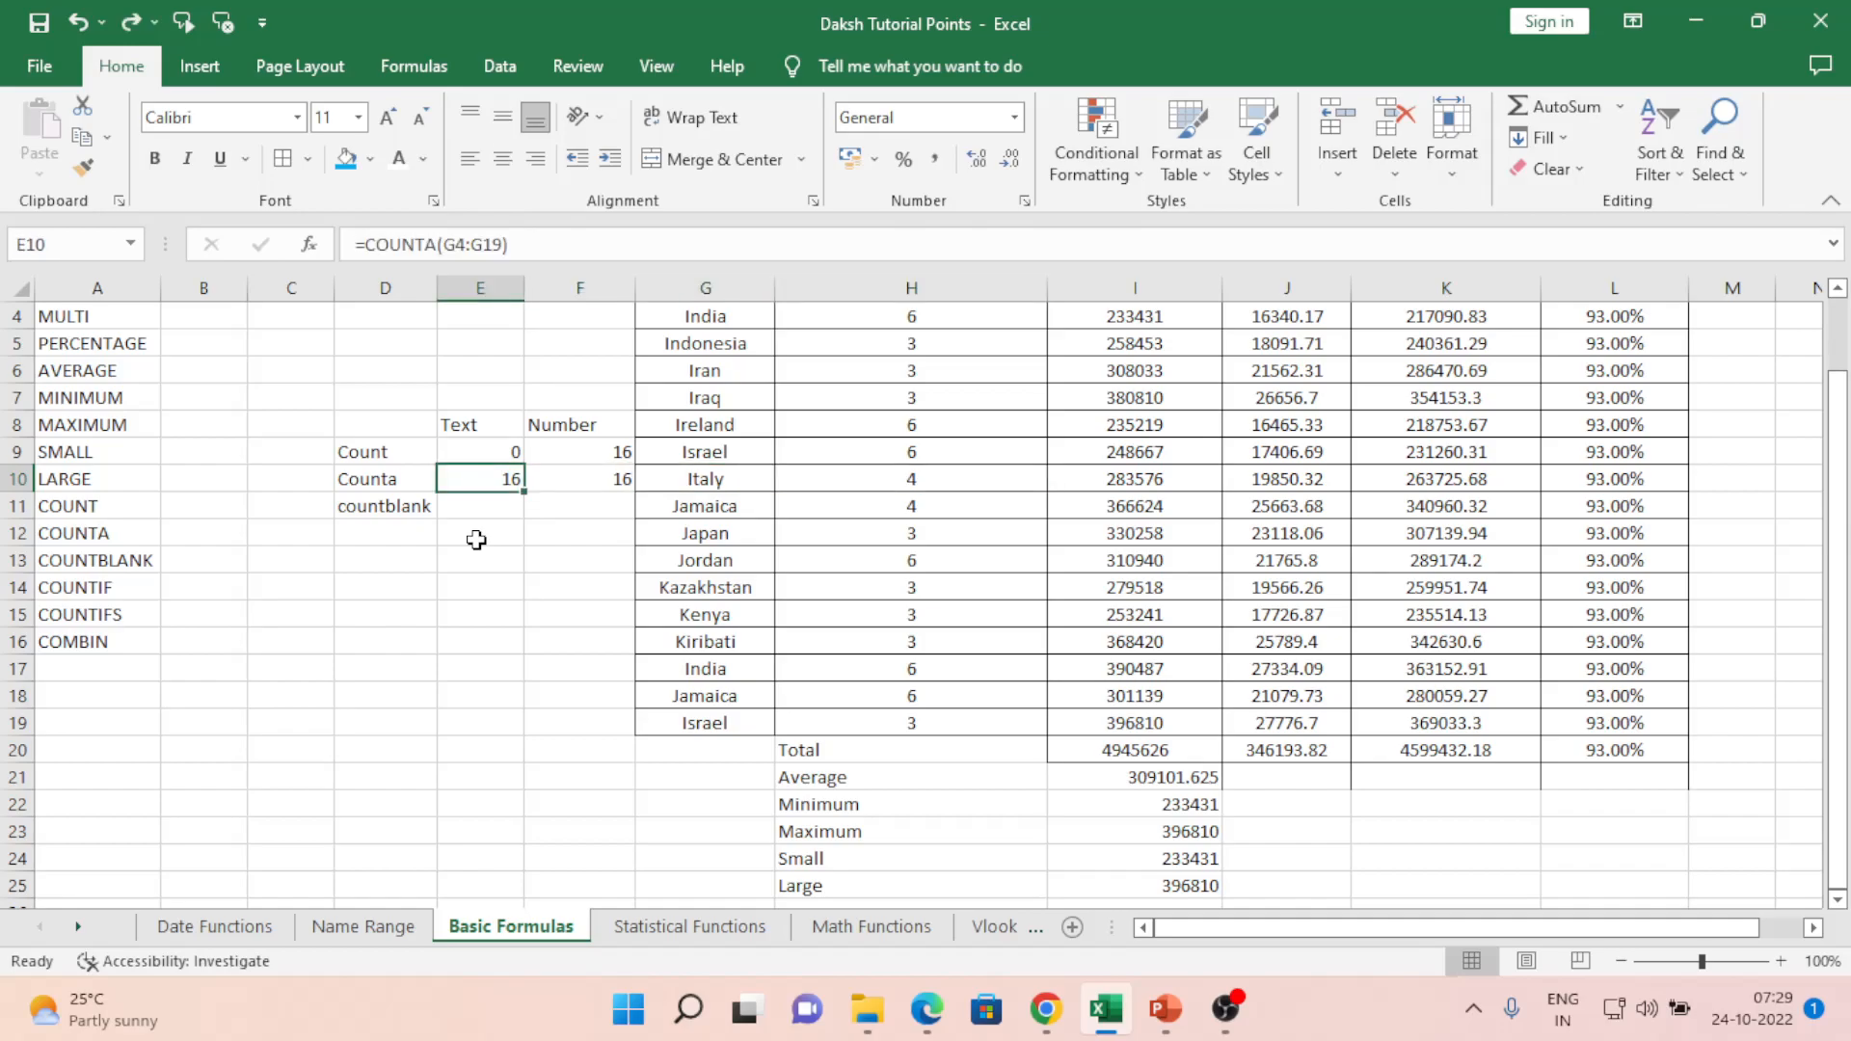
key(Right)
key(Left)
key(Right)
key(Left)
key(Right)
key(Left)
key(Right)
key(Left)
key(Right)
key(Left)
key(Right)
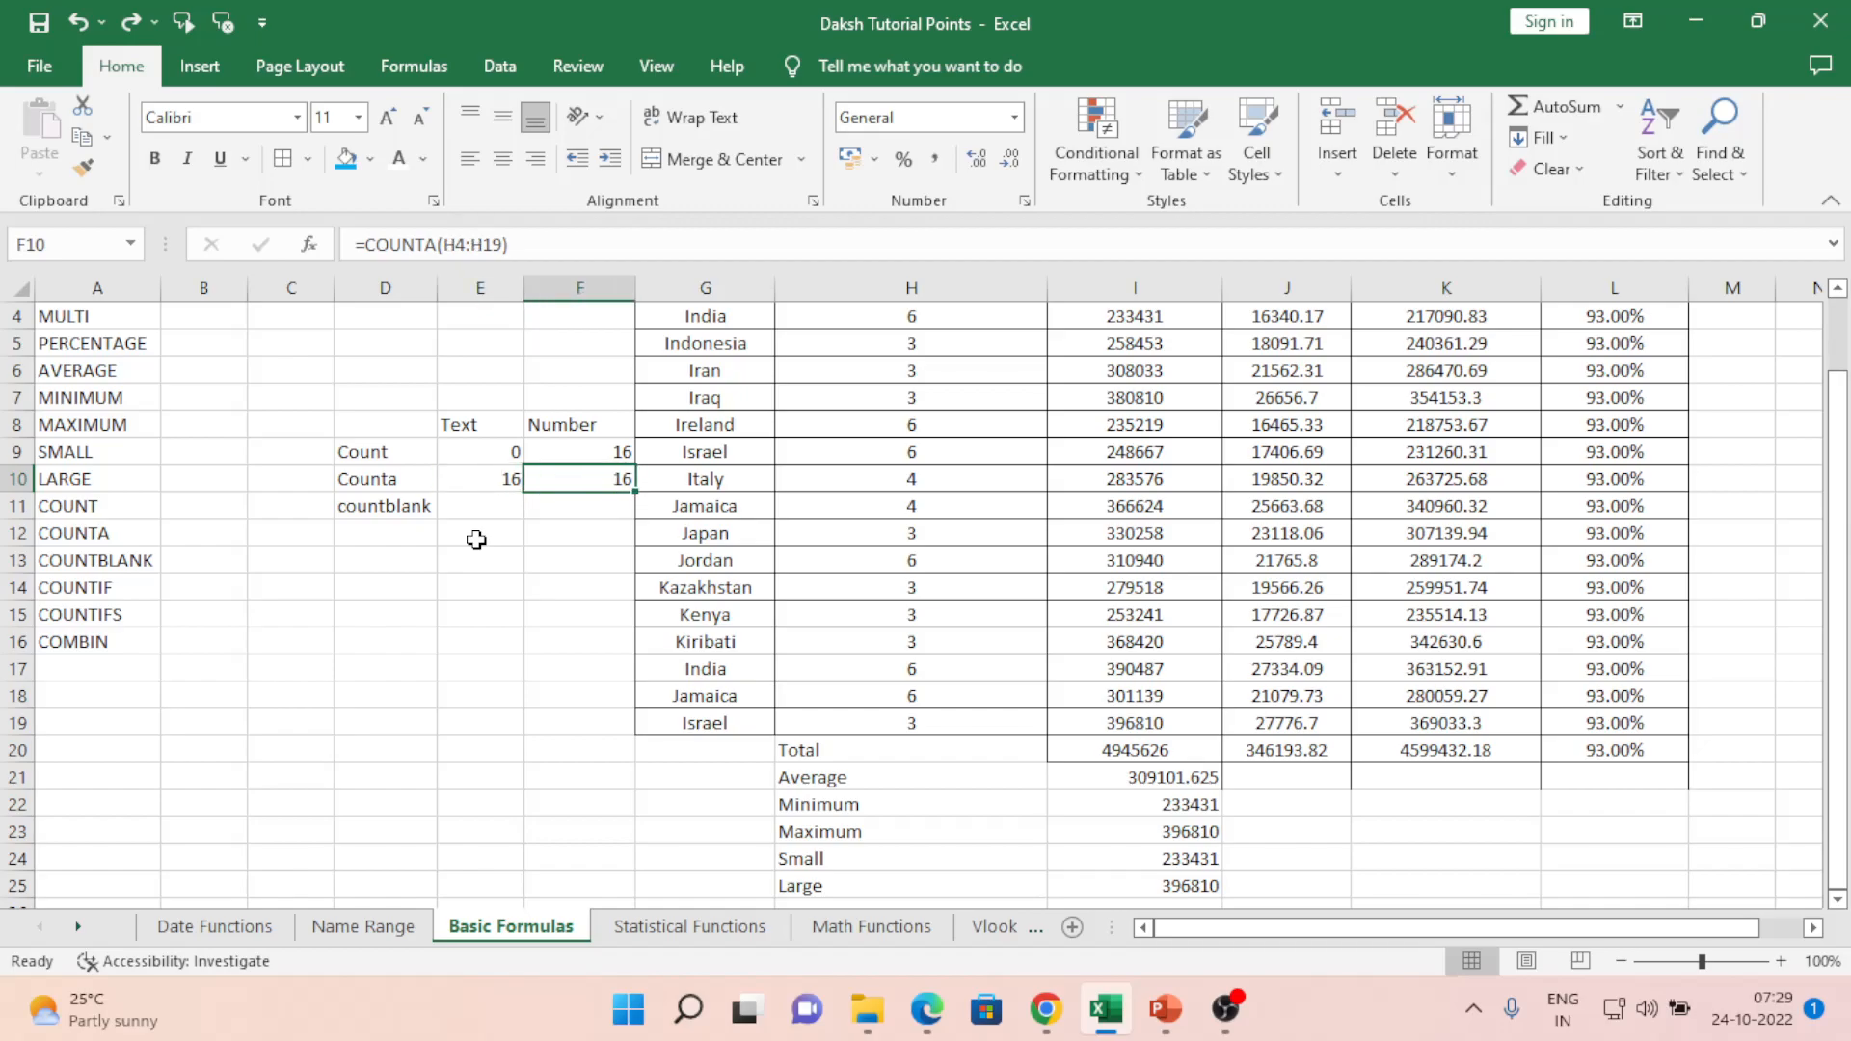
key(Right)
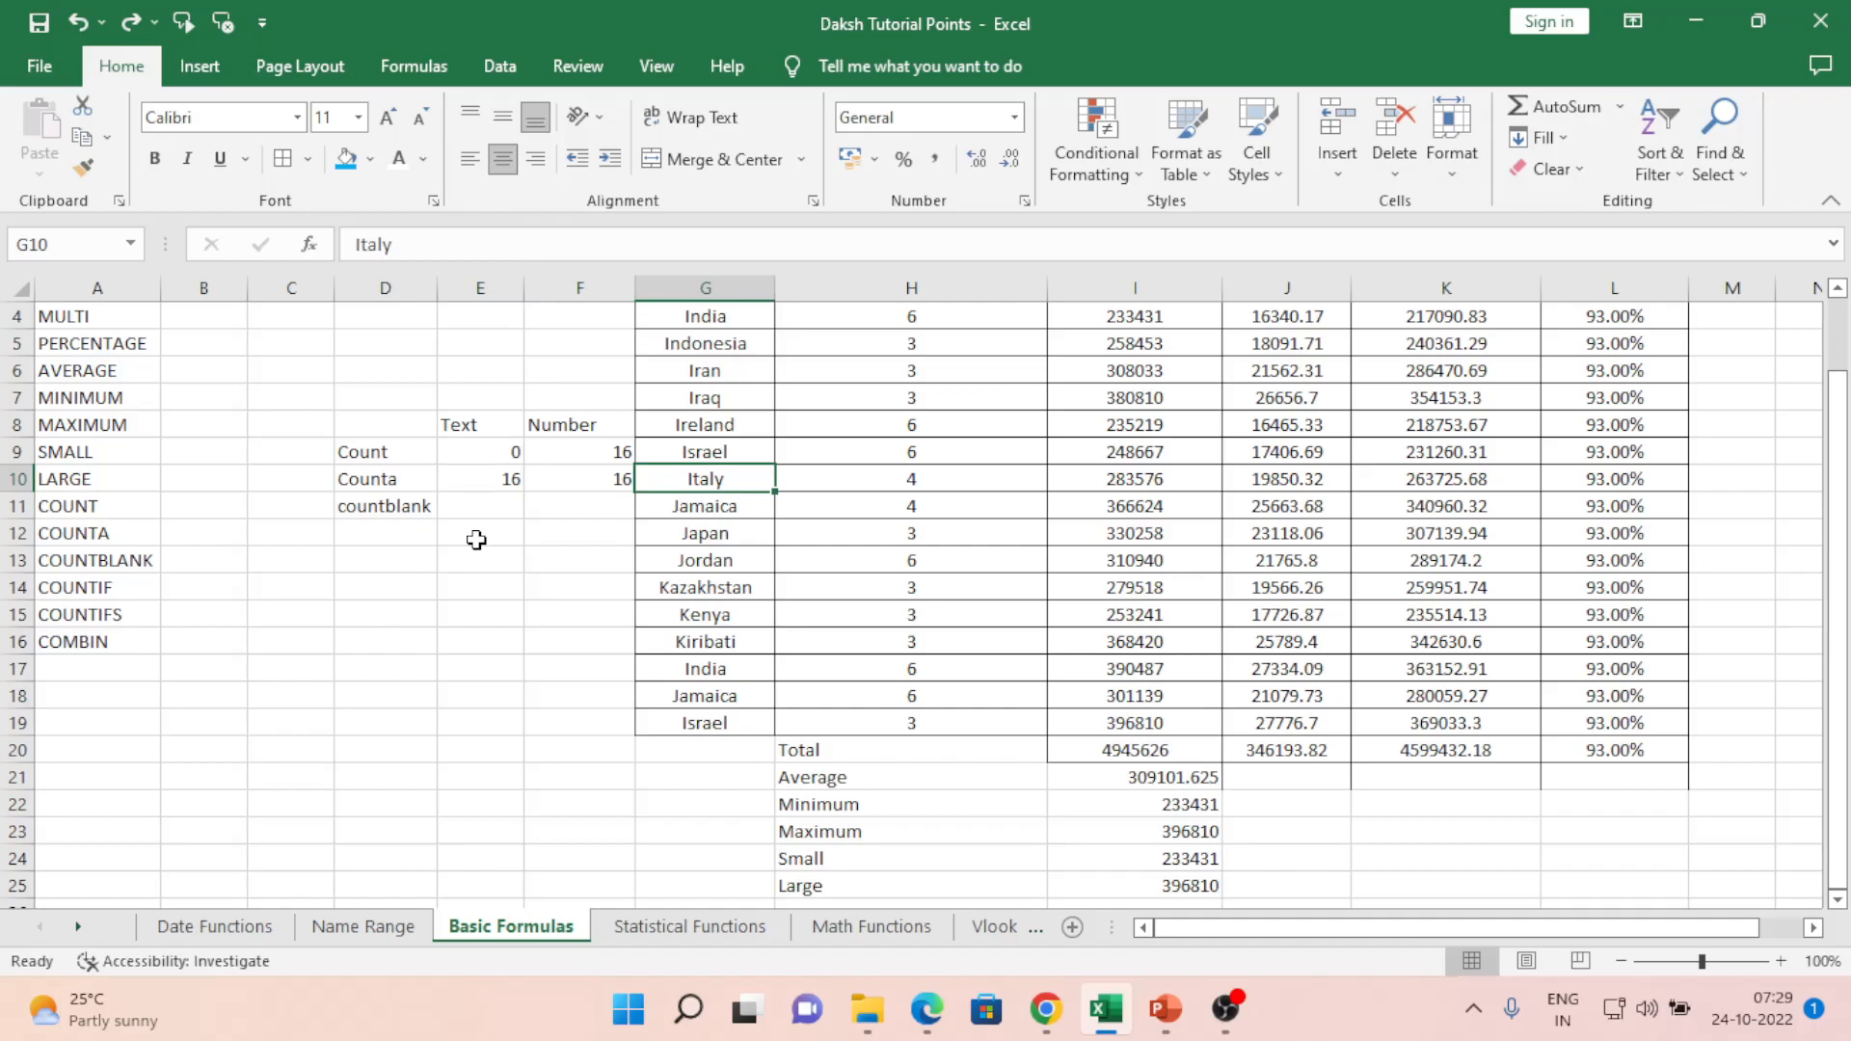
key(Left)
key(Left)
key(Right)
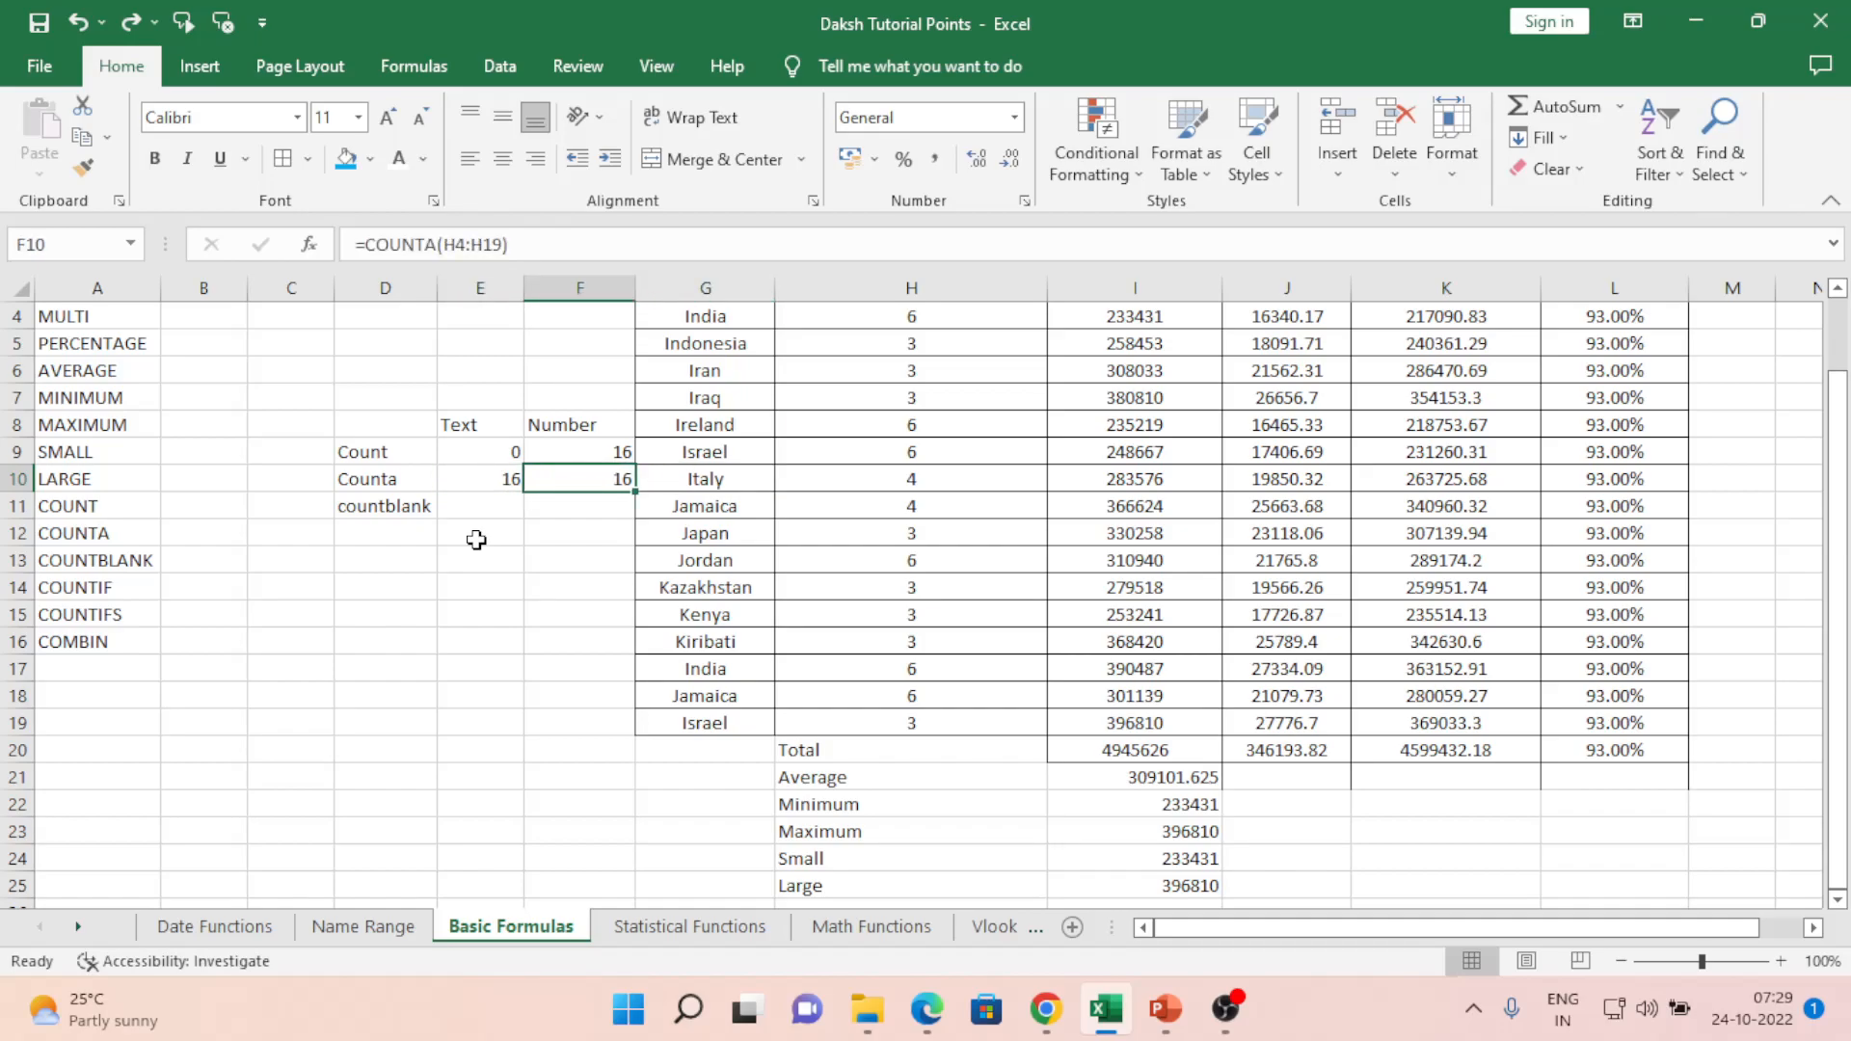
key(Left)
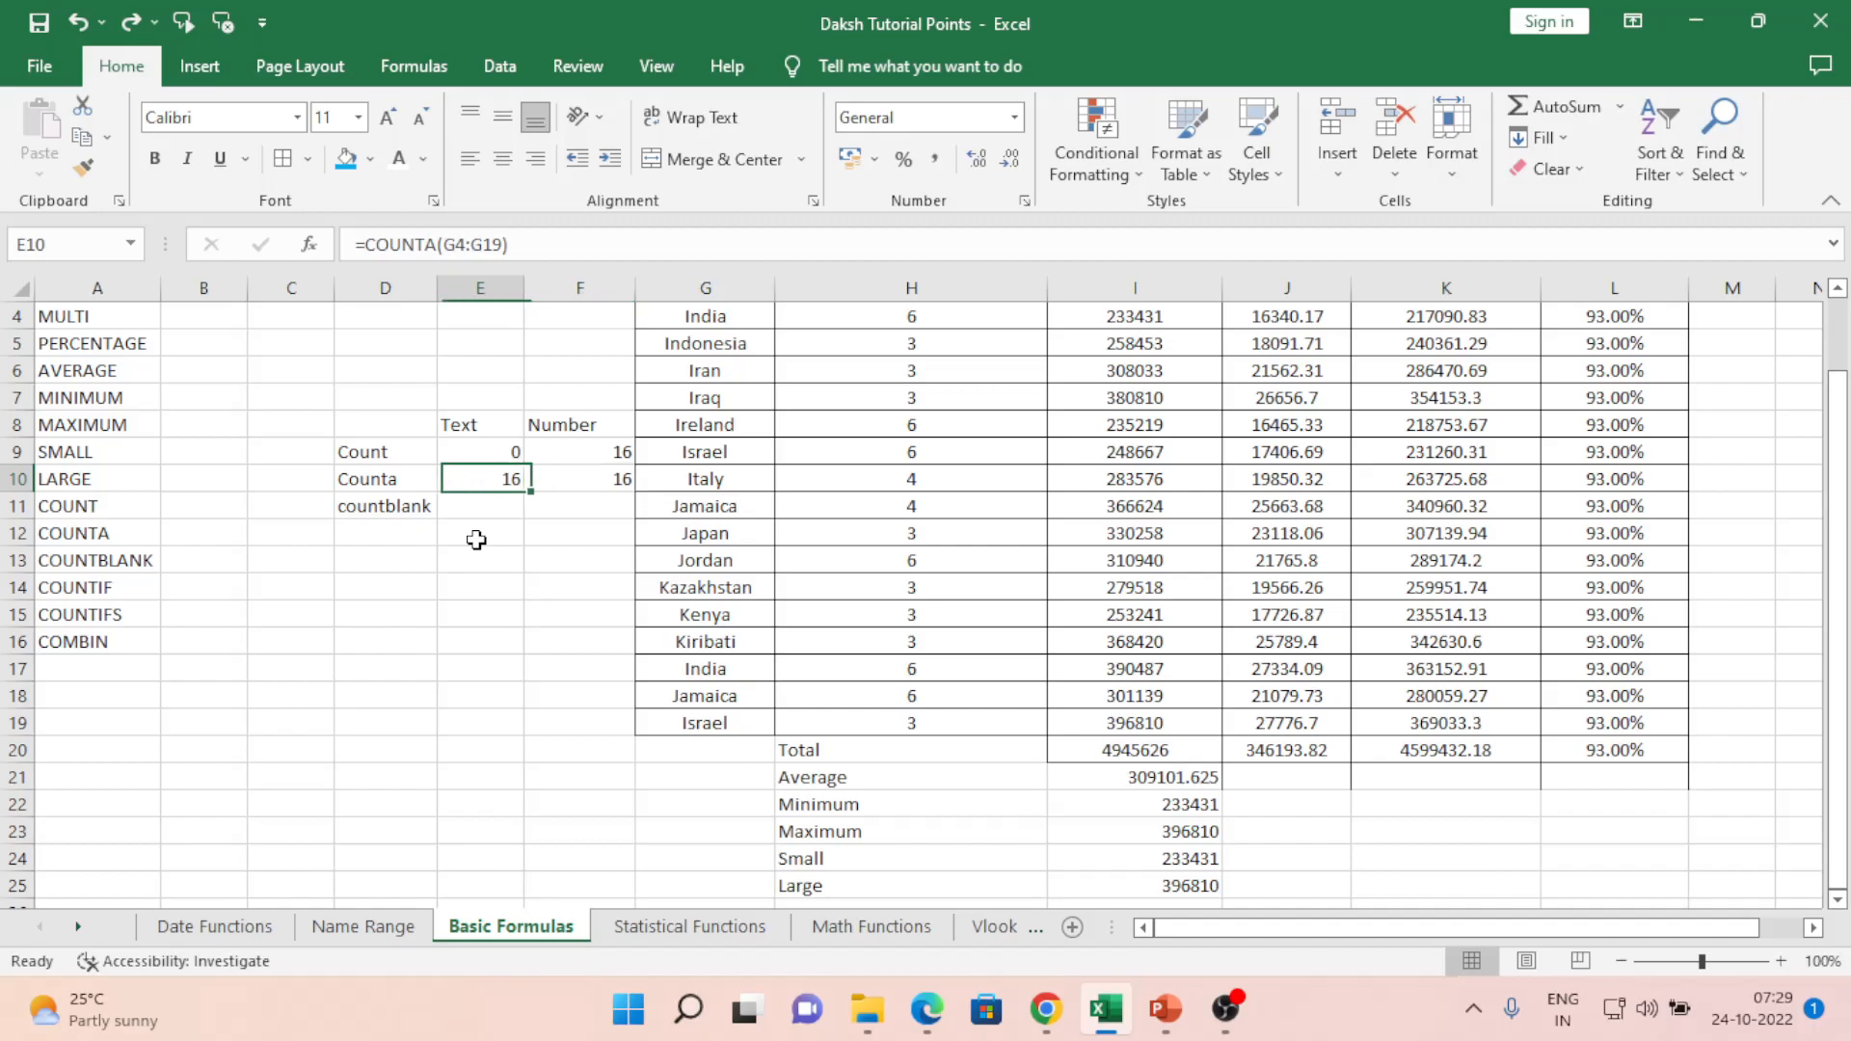
key(Left)
key(Right)
key(Up)
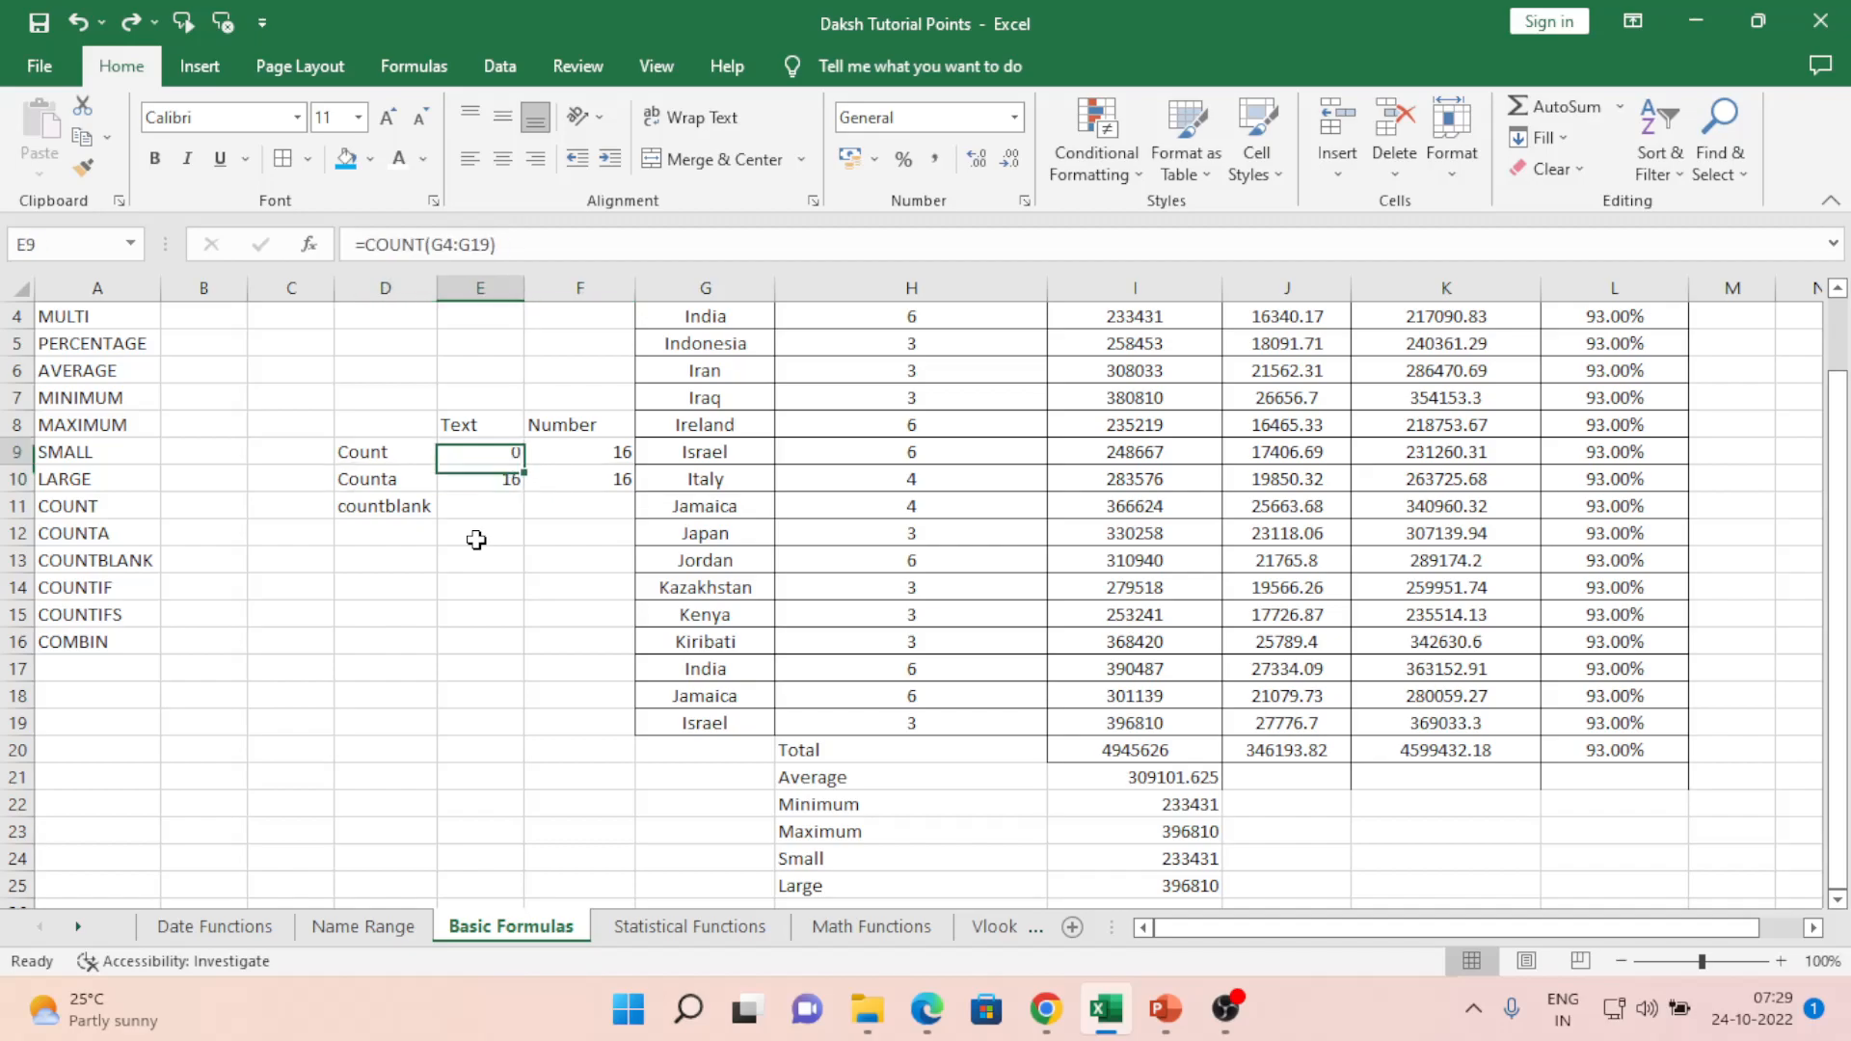
key(Left)
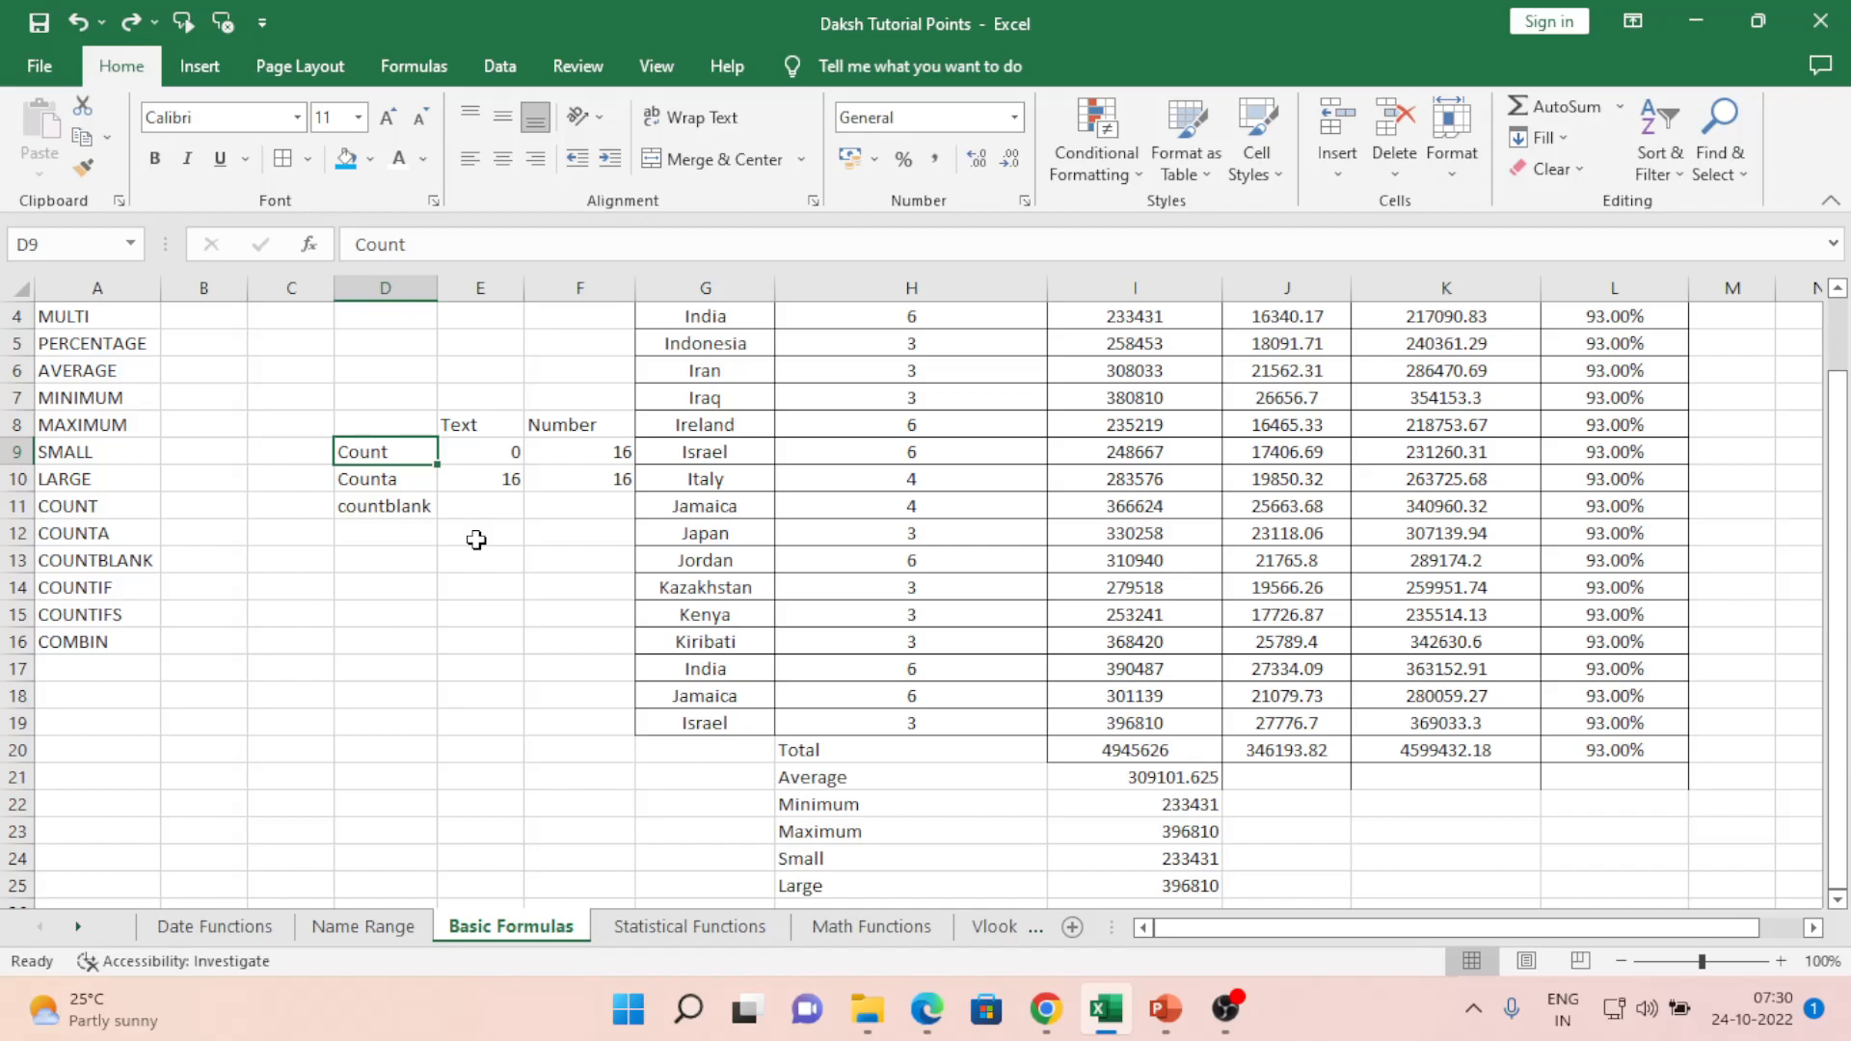
- Clear Japan and its value 3 from row 12 of the Country table
key(Right)
key(Right)
key(Right)
key(Right)
key(Down)
key(Down)
key(Left)
key(Down)
key(Delete)
key(Right)
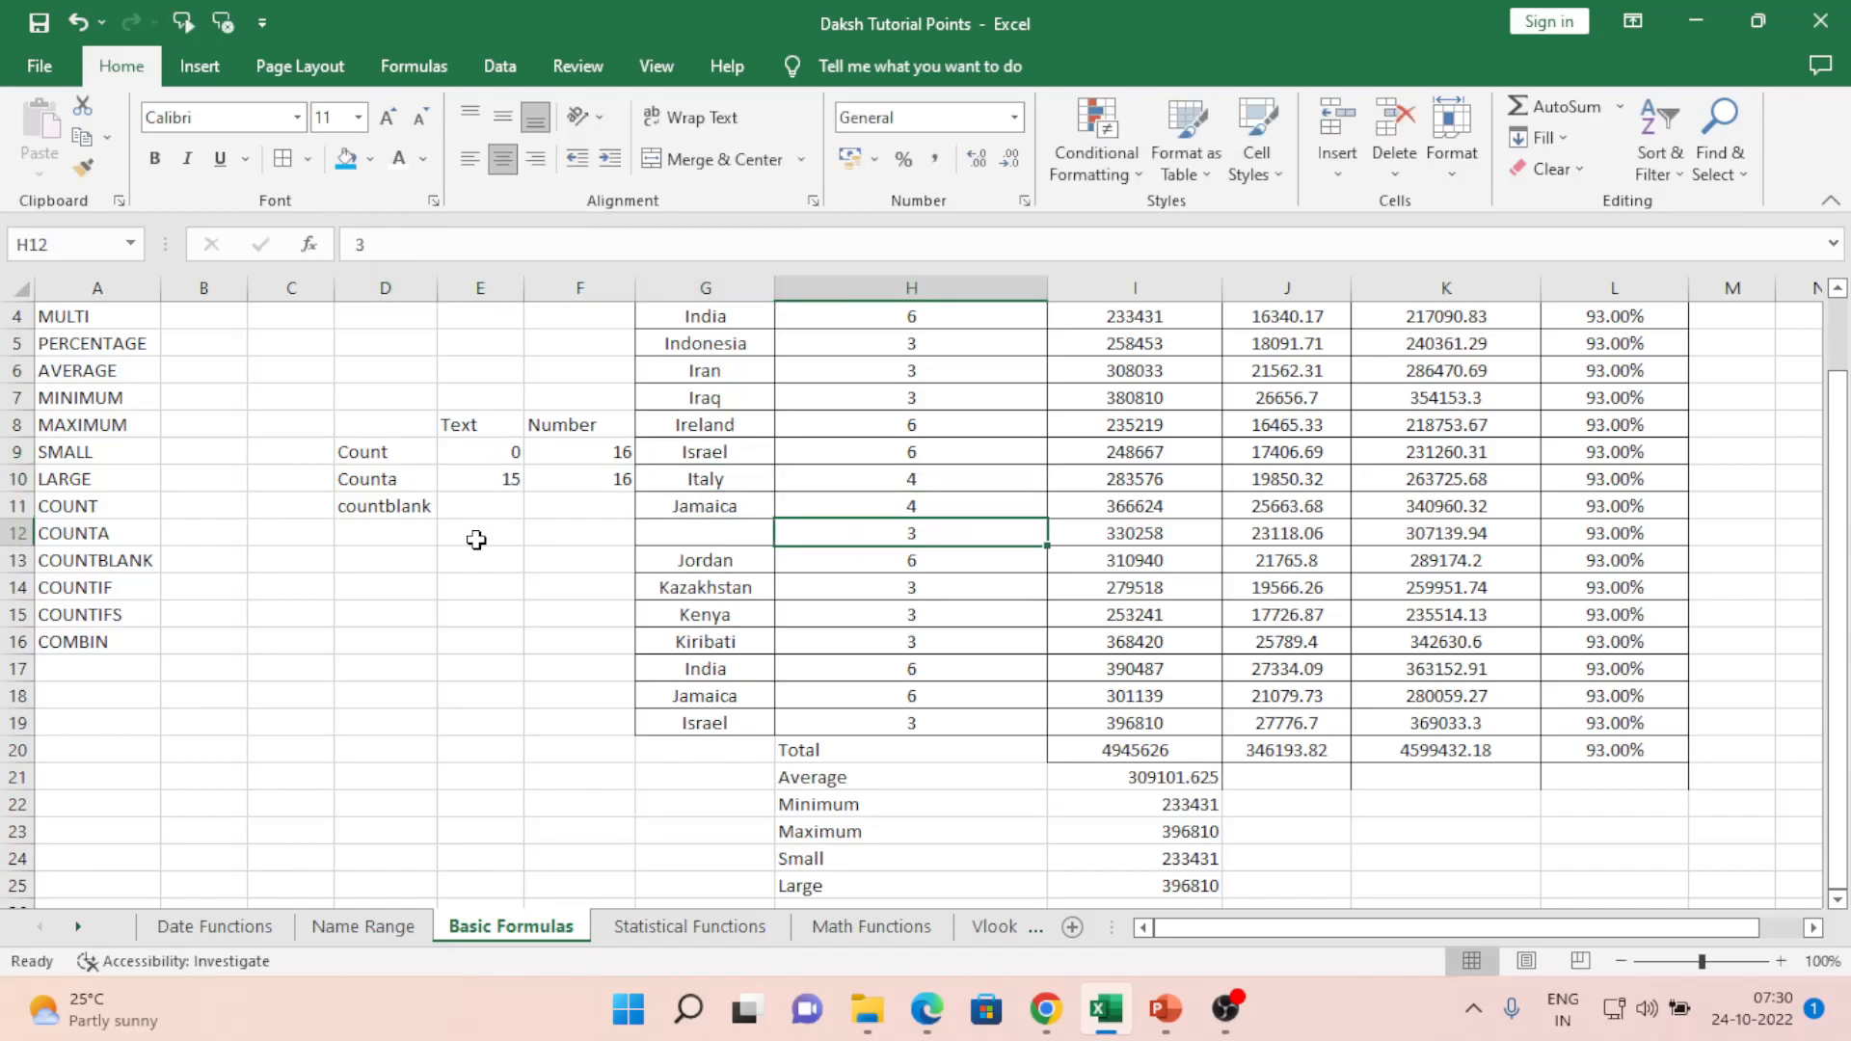
key(Delete)
key(Down)
key(Left)
key(ctrl+z)
key(ctrl+z)
key(Left)
key(Right)
key(BackSpace)
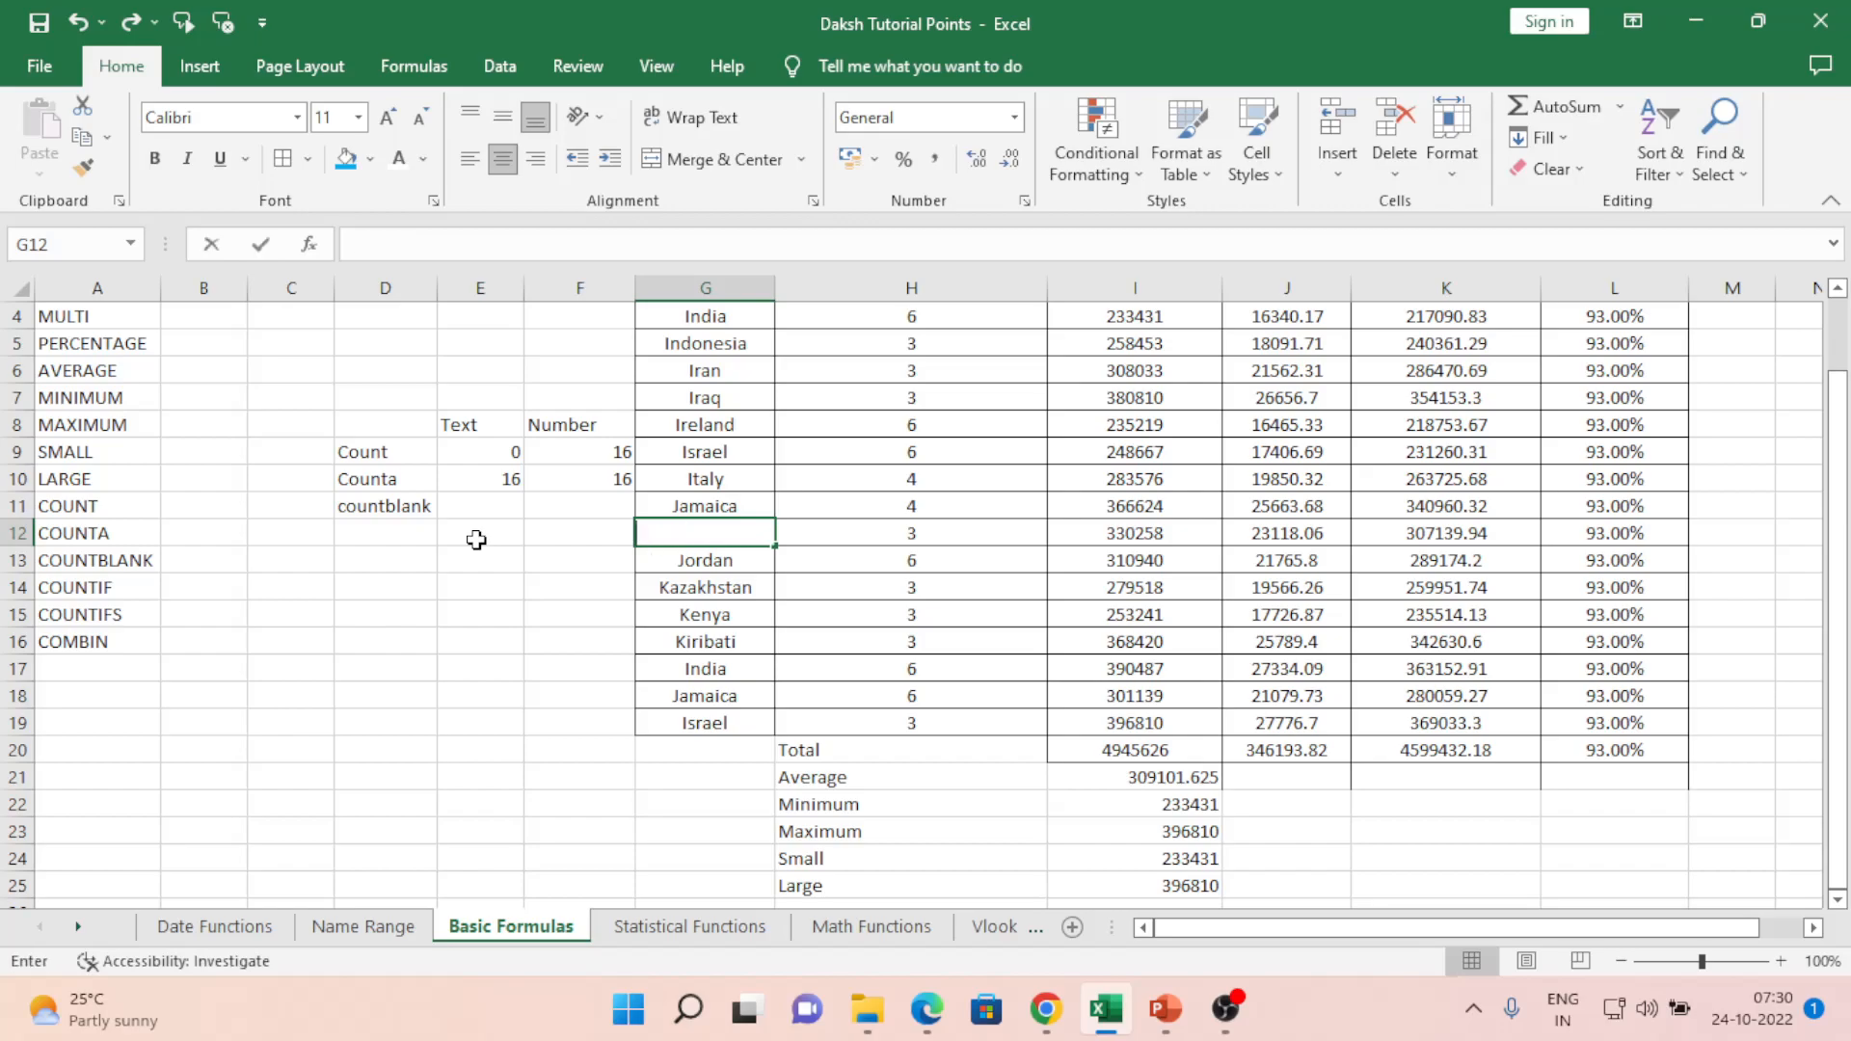
key(Right)
key(BackSpace)
- Clear Kenya and its participation value from row 15
key(Down)
key(Left)
key(Down)
key(Down)
key(shift+Right)
key(Delete)
key(Left)
key(Left)
key(Up)
key(Up)
key(Up)
key(Up)
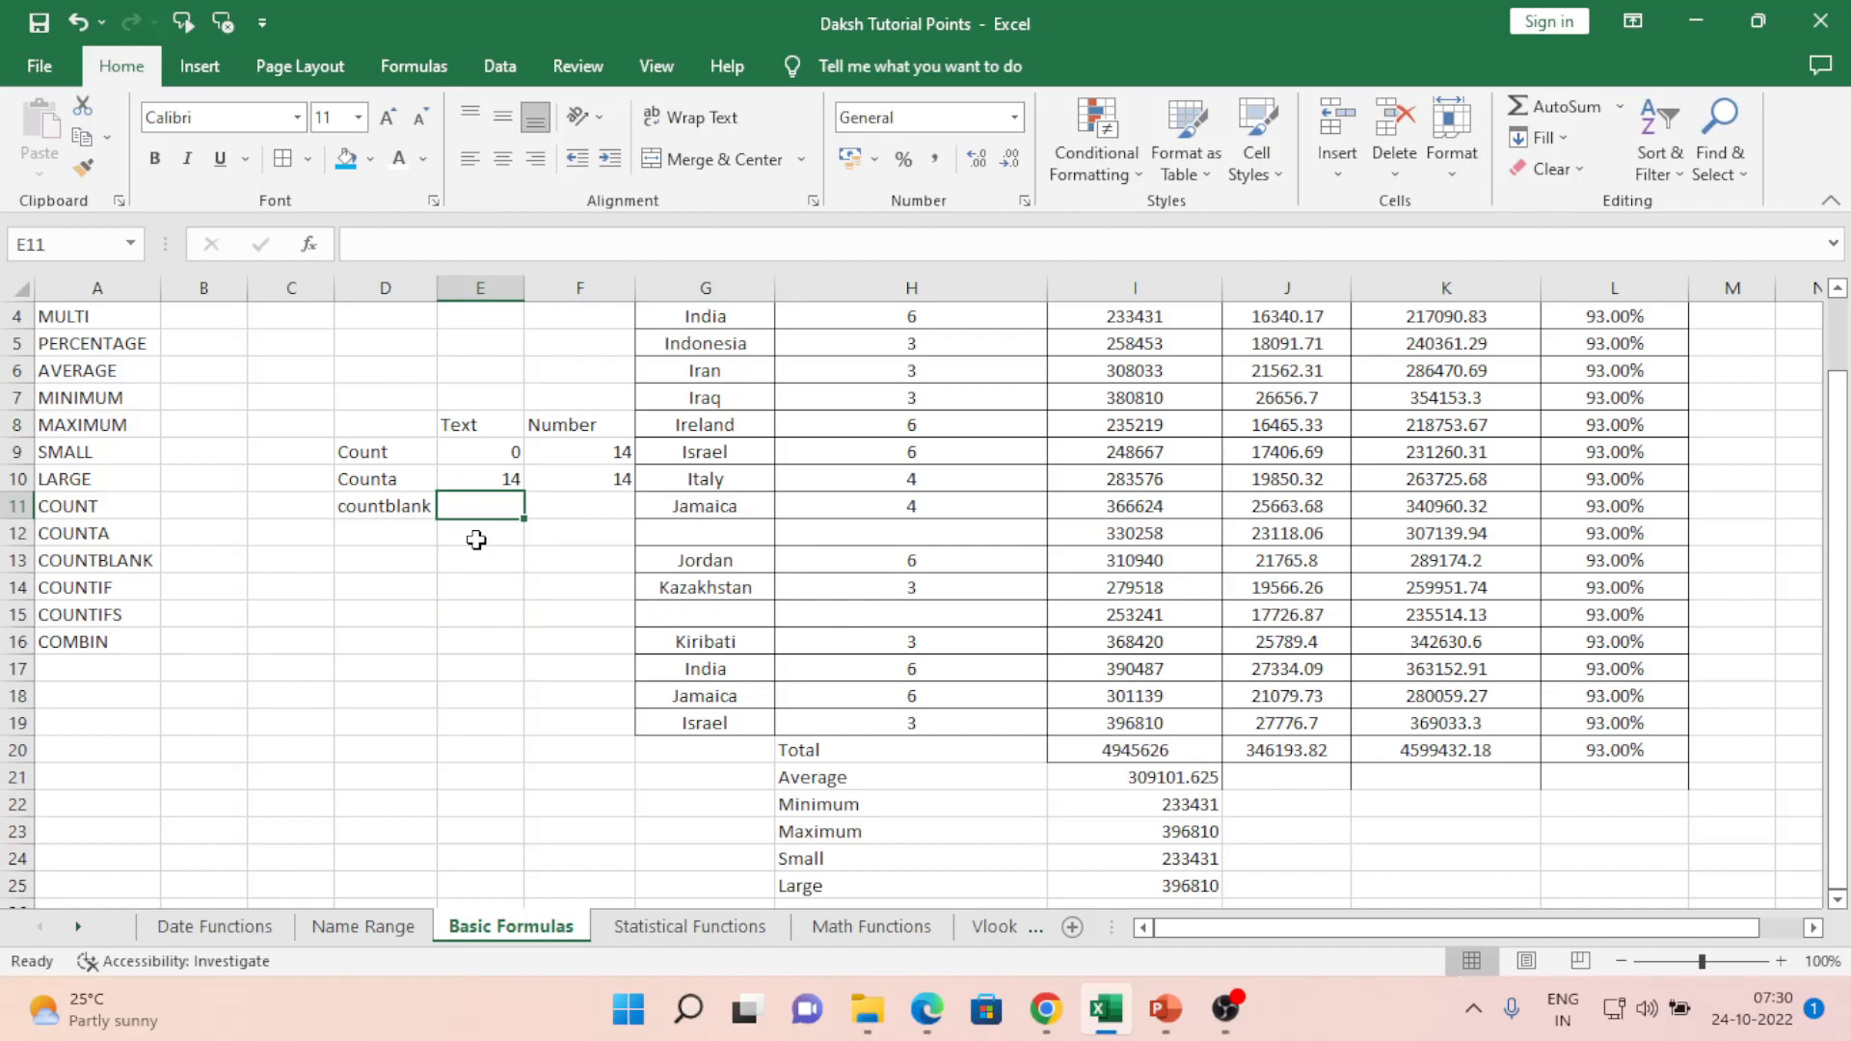
- Enter =COUNTBLANK(G4:G19) in E11 to count blank Country cells
text(=coun)
key(Down)
key(Down)
key(Tab)
key(Right)
key(Right)
key(Up)
key(Up)
key(Up)
key(Up)
key(Up)
key(Up)
key(Up)
key(Up)
key(Down)
key(shift+Down)
key(shift+Down)
key(shift+Down)
key(shift+Down)
key(shift+Down)
key(shift+Down)
key(shift+Down)
key(shift+Down)
key(shift+Down)
key(shift+Down)
key(shift+Down)
key(shift+Down)
key(shift+Down)
key(shift+Down)
key(shift+Down)
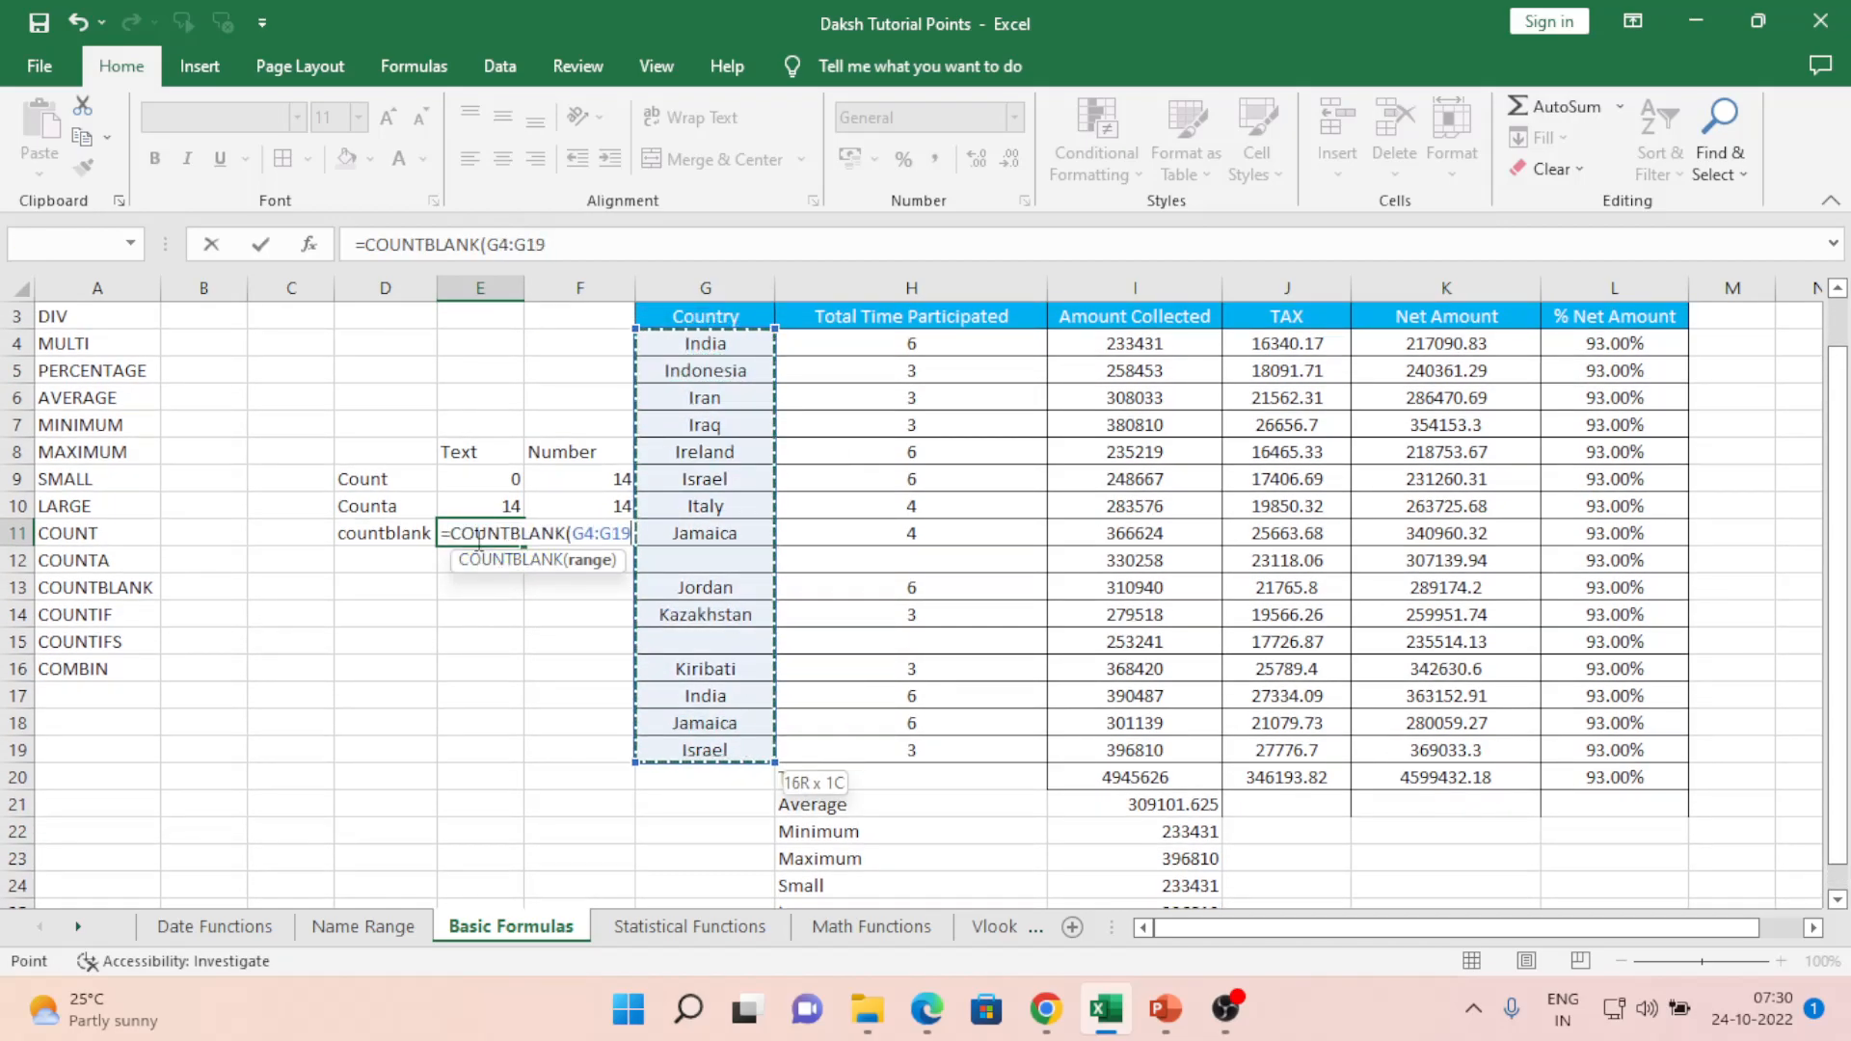
text())
key(ctrl+Return)
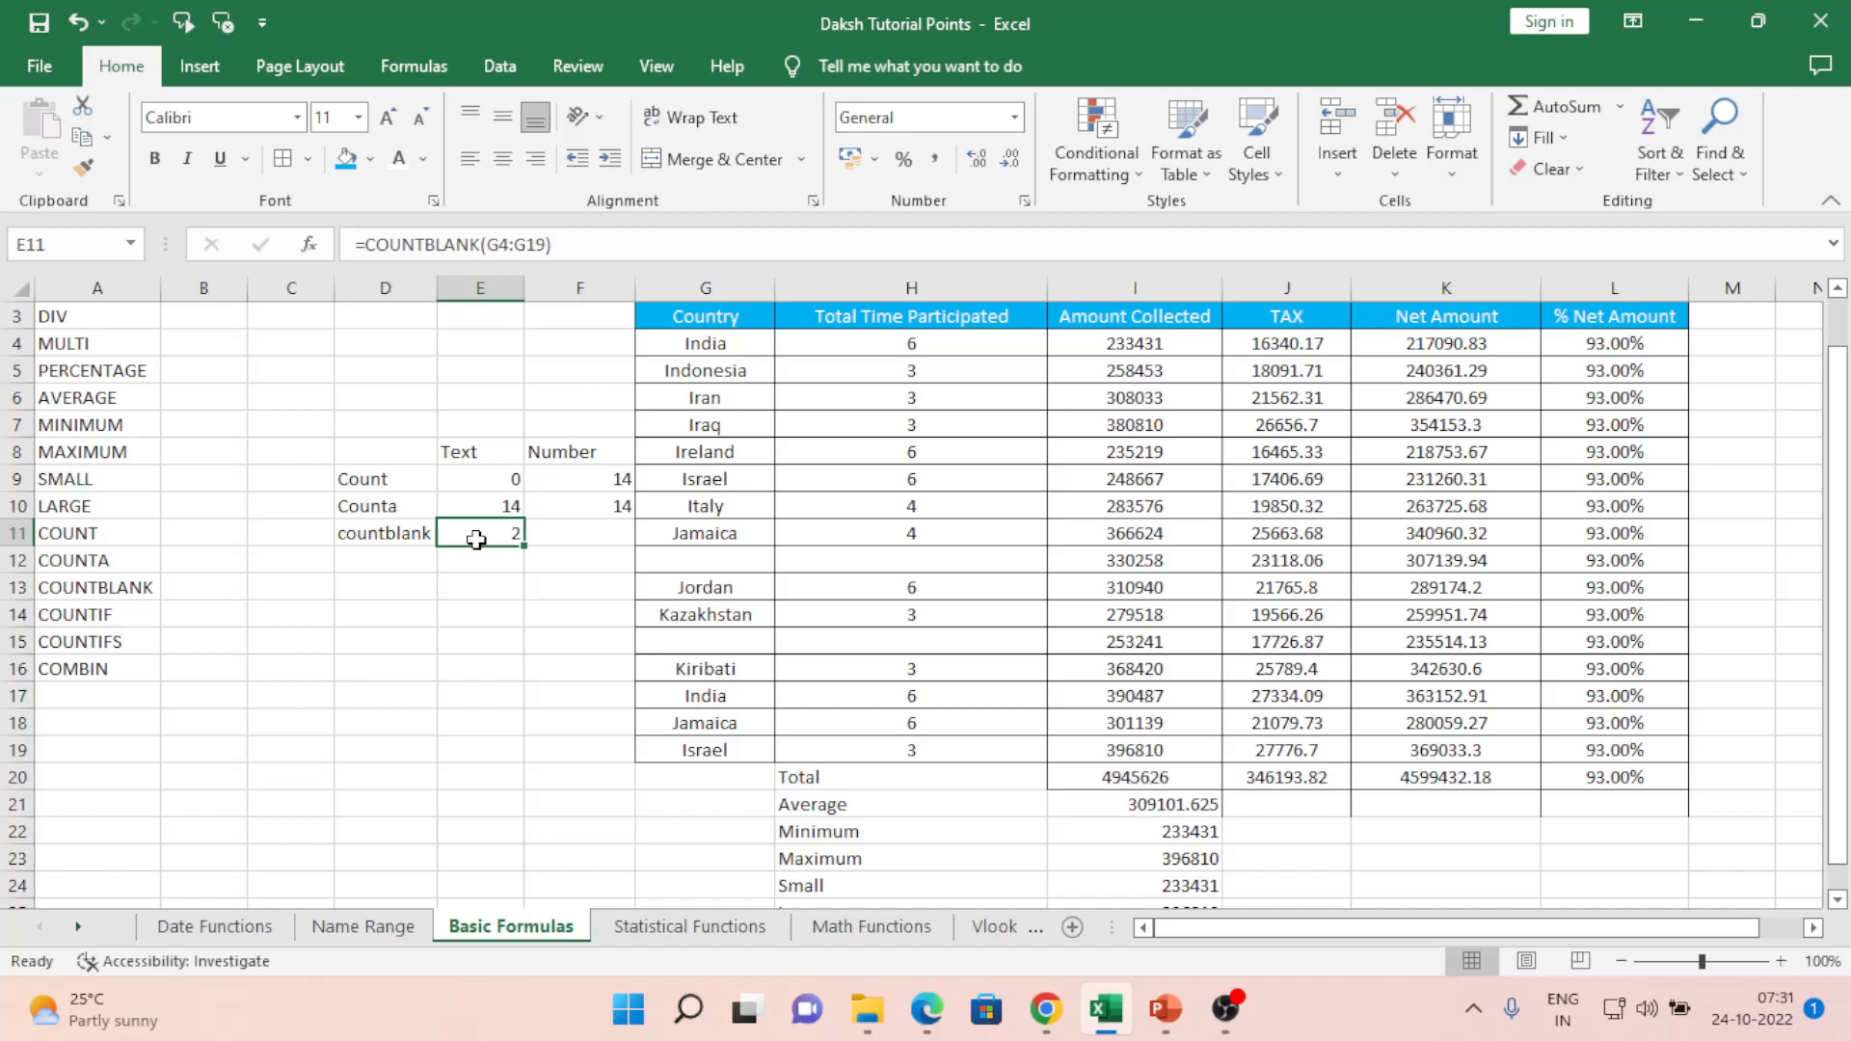
- Enter =COUNTBLANK(H4:H19) in F11 for Total Time Participated, giving 2
key(Right)
text(=coun)
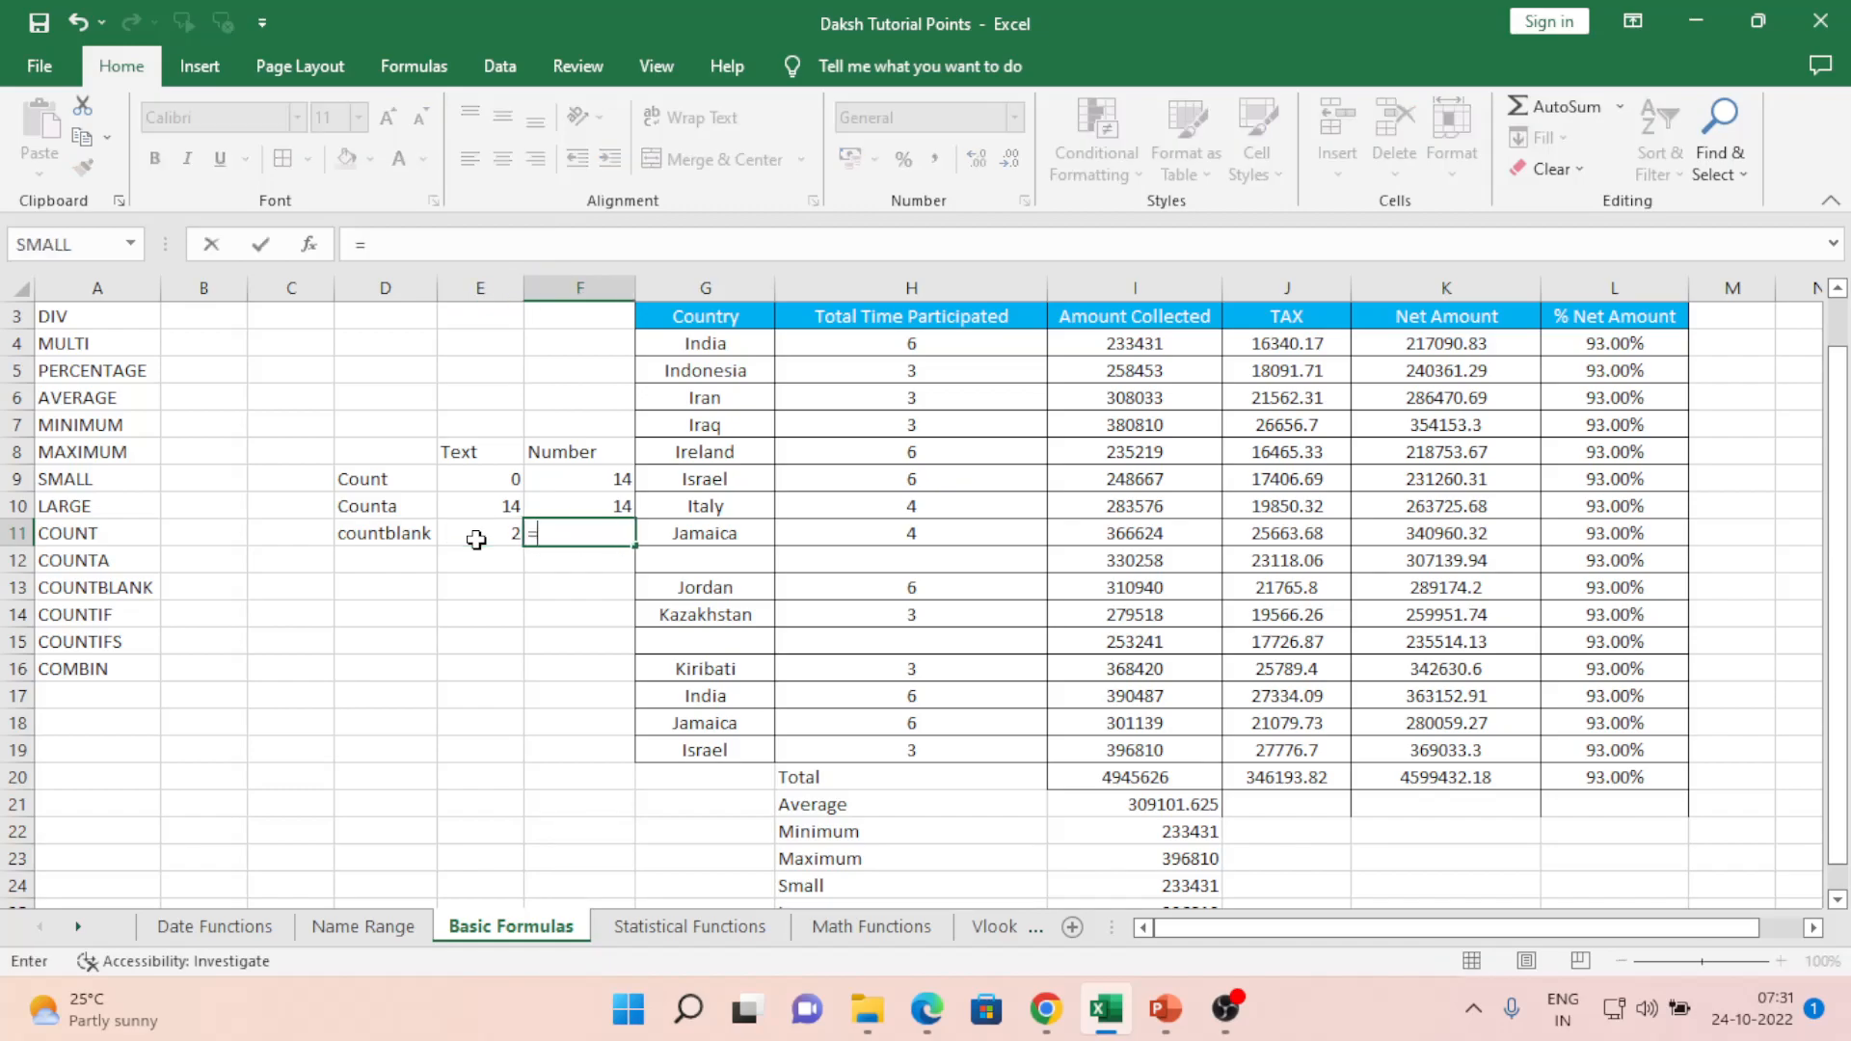
key(Down)
key(Down)
key(Tab)
key(Right)
key(Right)
key(Up)
key(Up)
key(Up)
key(Up)
key(Up)
key(Up)
key(Up)
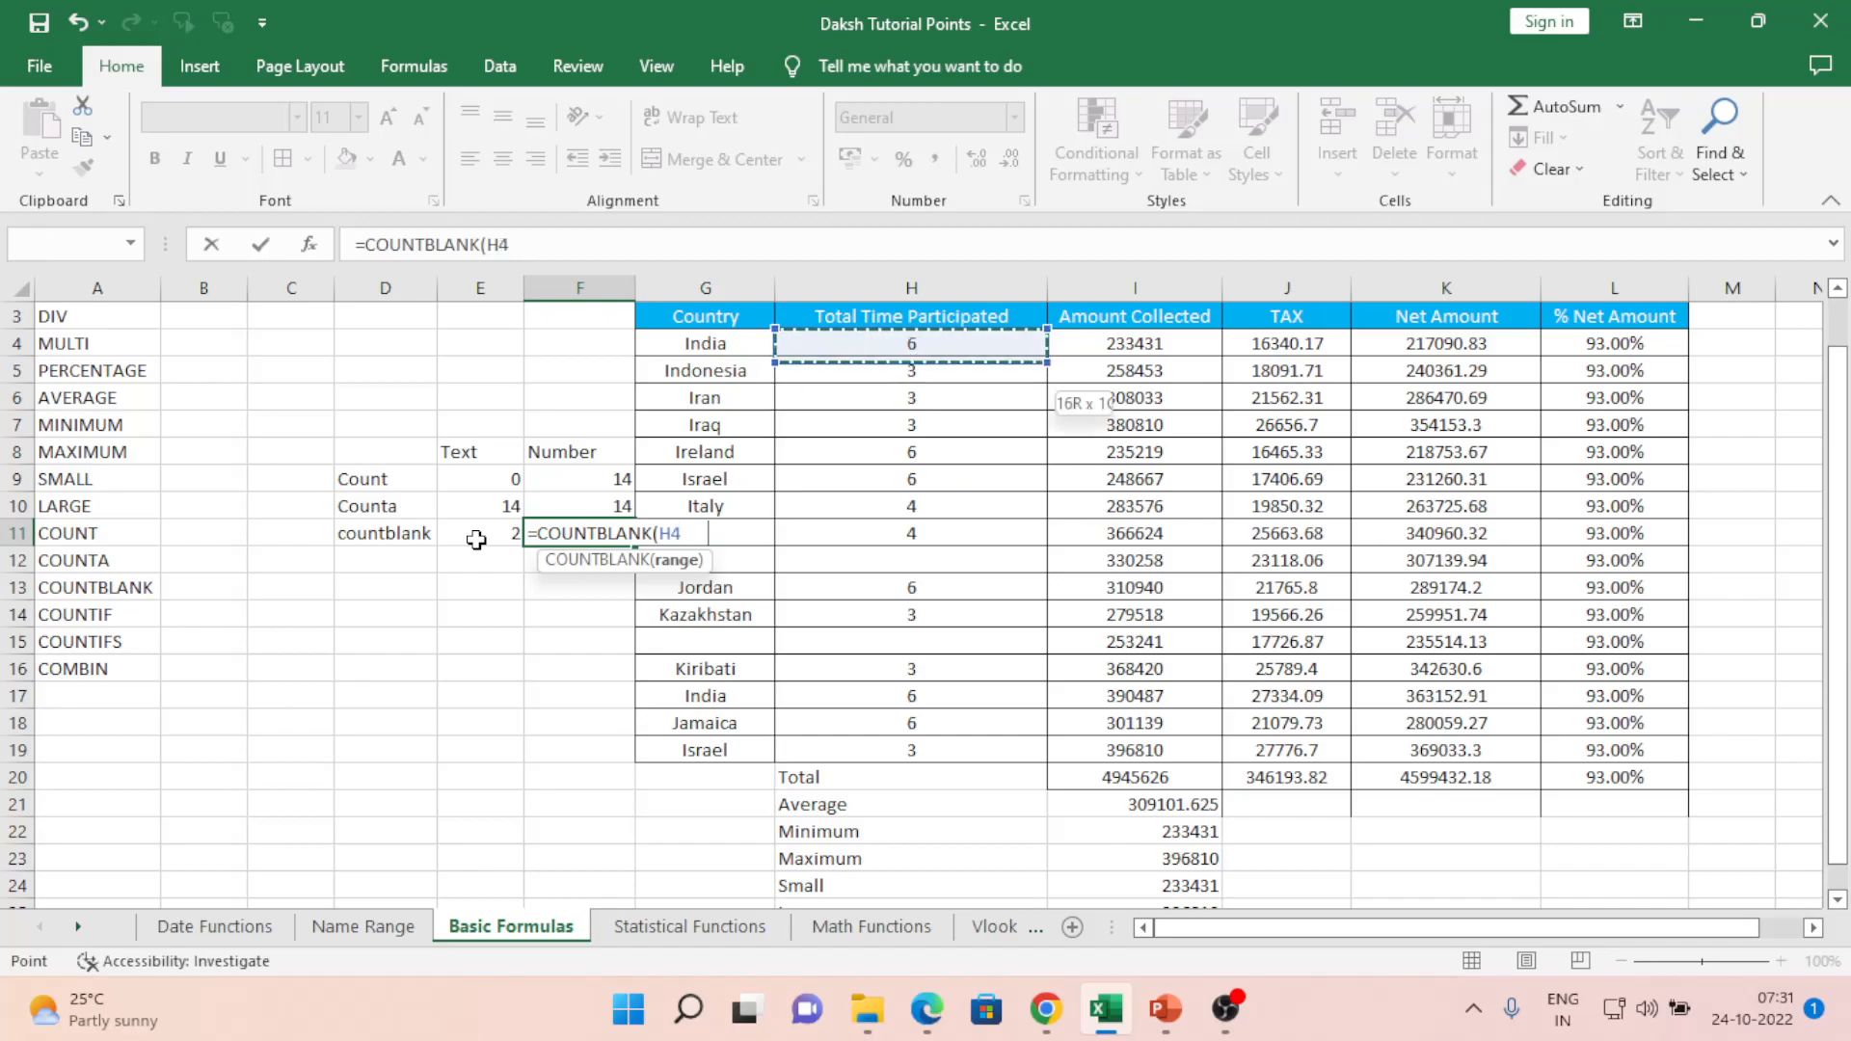
key(shift+Down)
key(shift+Down)
key(shift+Down)
key(shift+Down)
key(shift+Down)
key(shift+Down)
key(shift+Down)
key(shift+Down)
key(shift+Down)
key(shift+Down)
key(shift+Down)
key(shift+Down)
key(shift+Down)
key(shift+Down)
key(shift+Down)
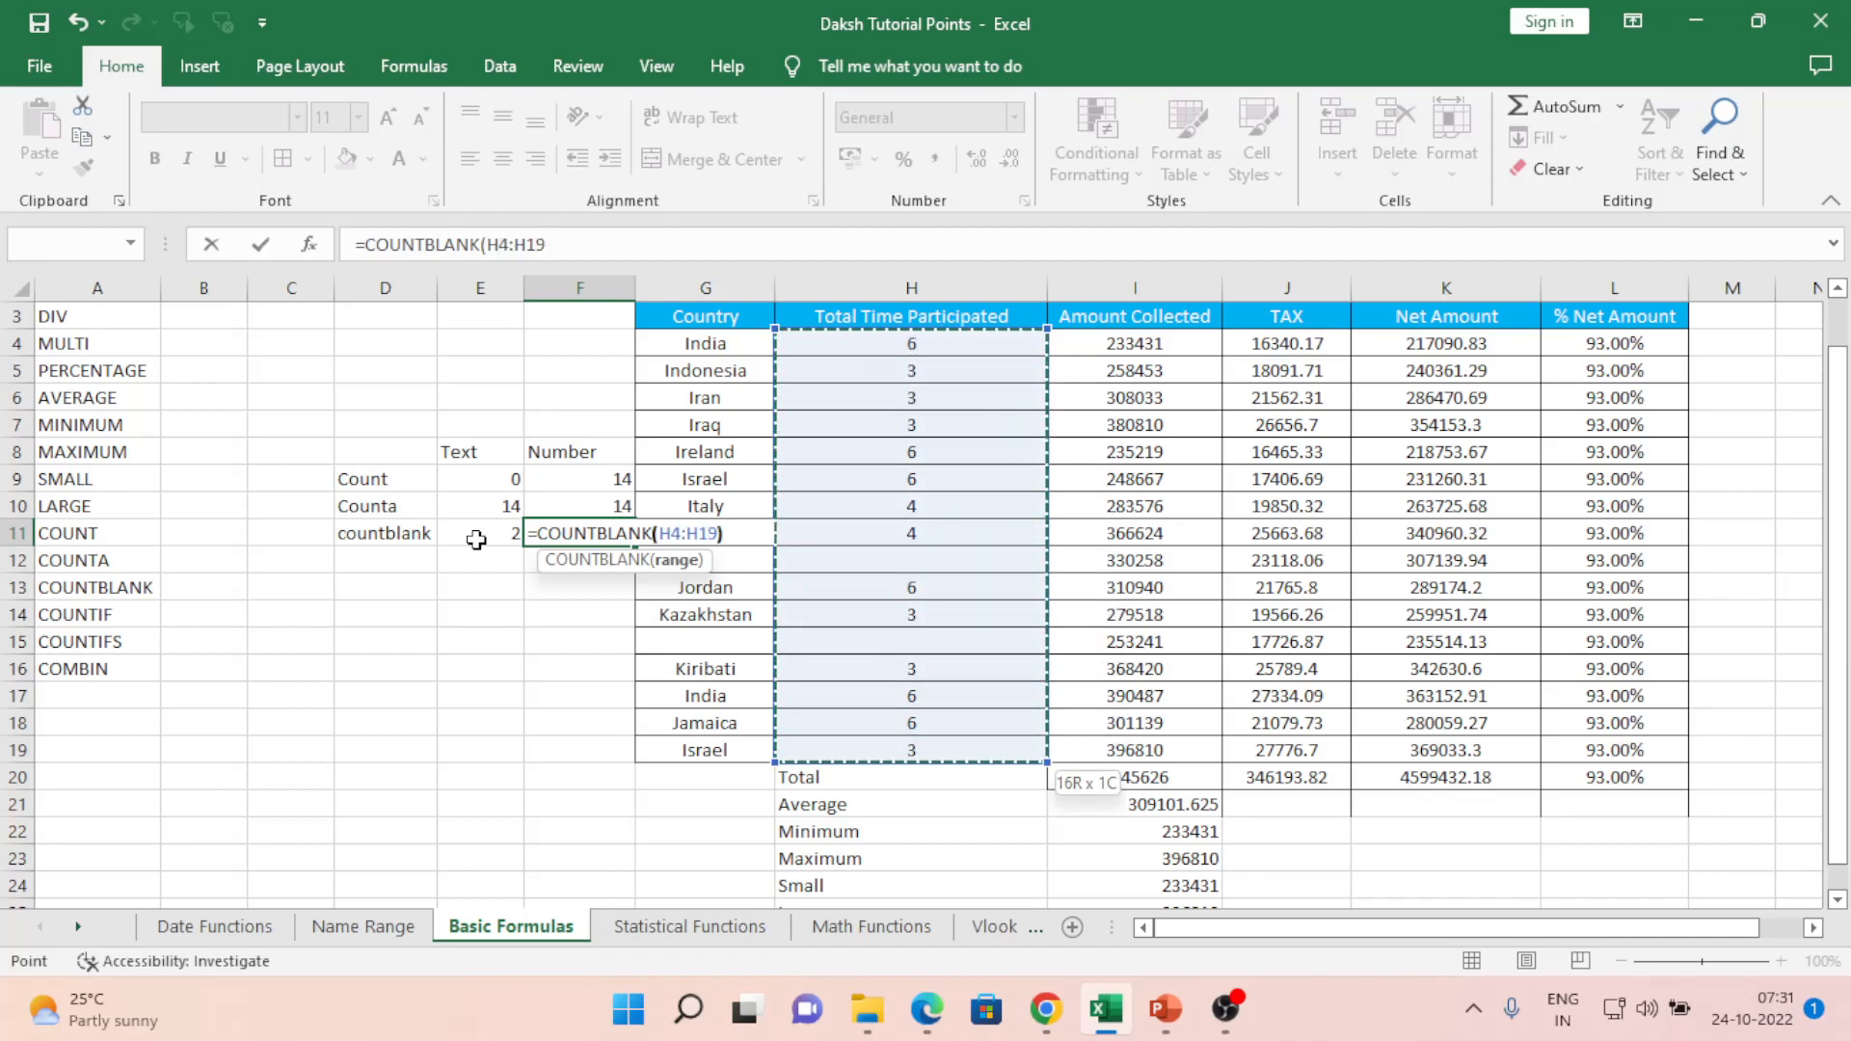
key(Return)
click(476, 540)
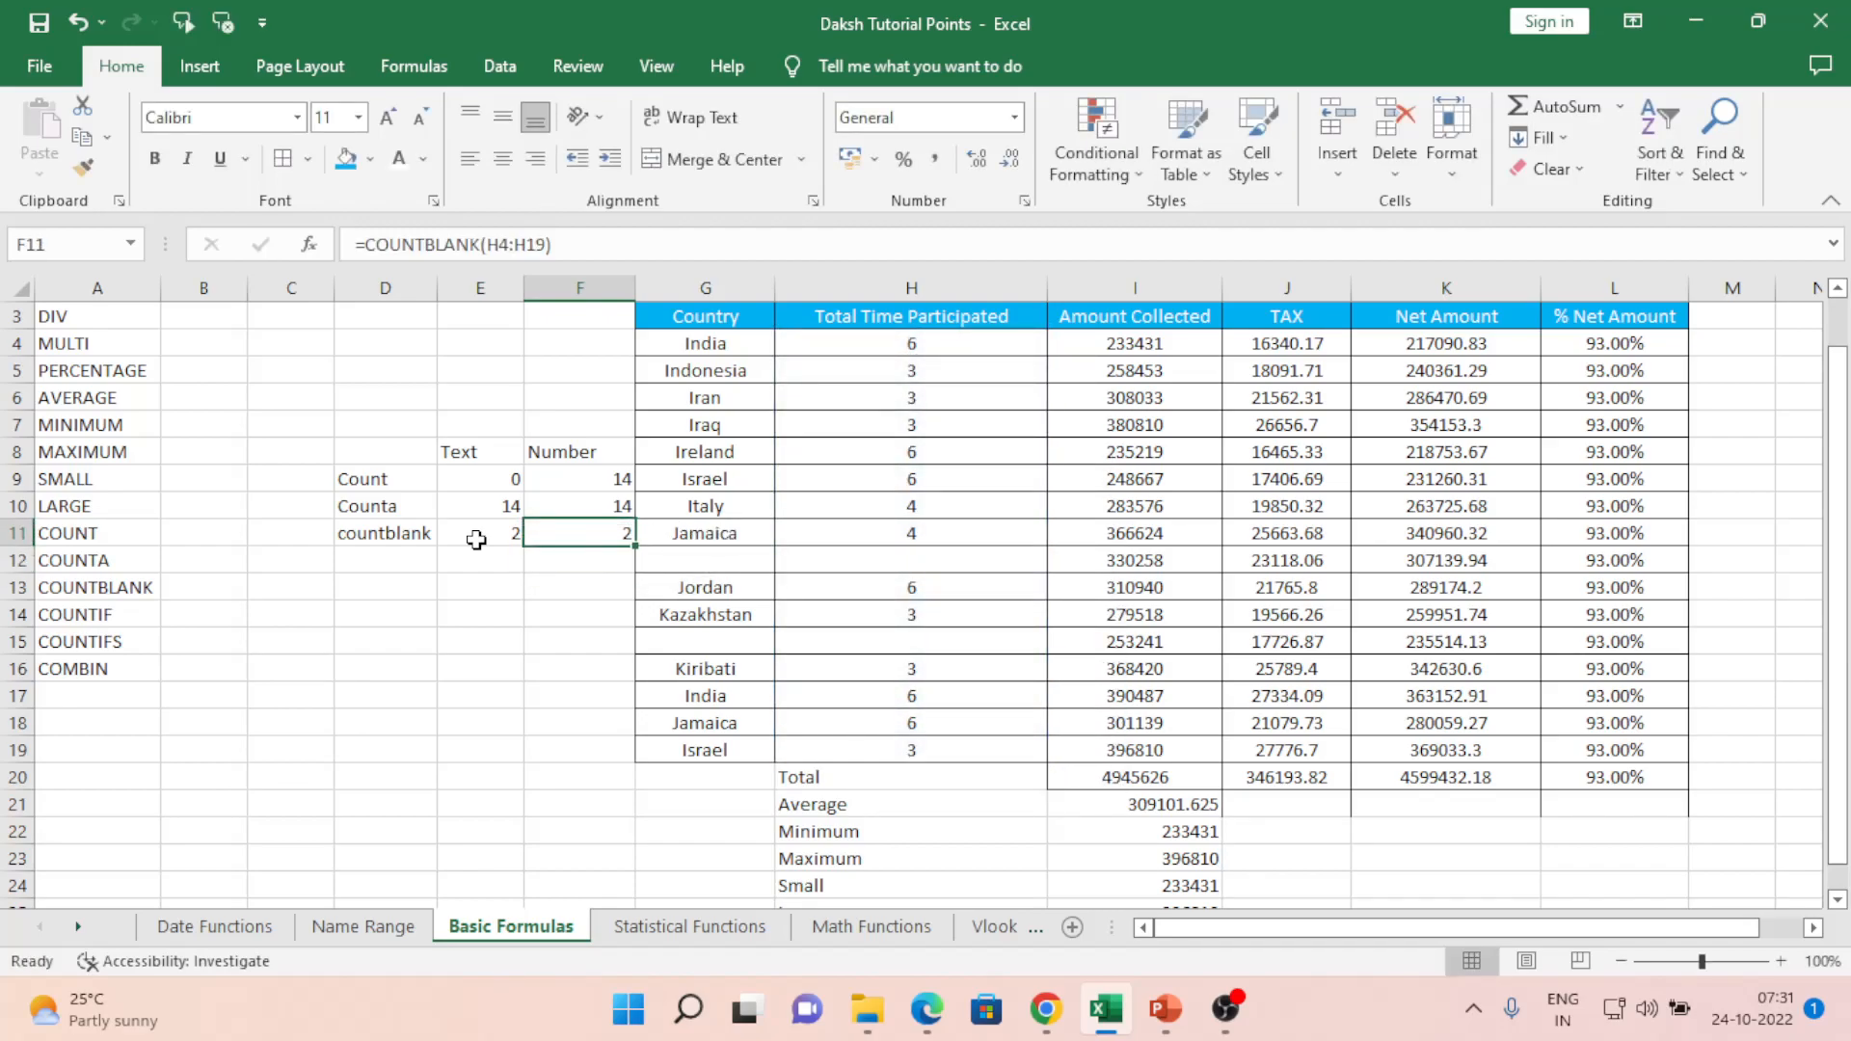
- Delete Italy and its value 4 in row 10, so counts show 13 and blanks 3
key(Right)
key(Right)
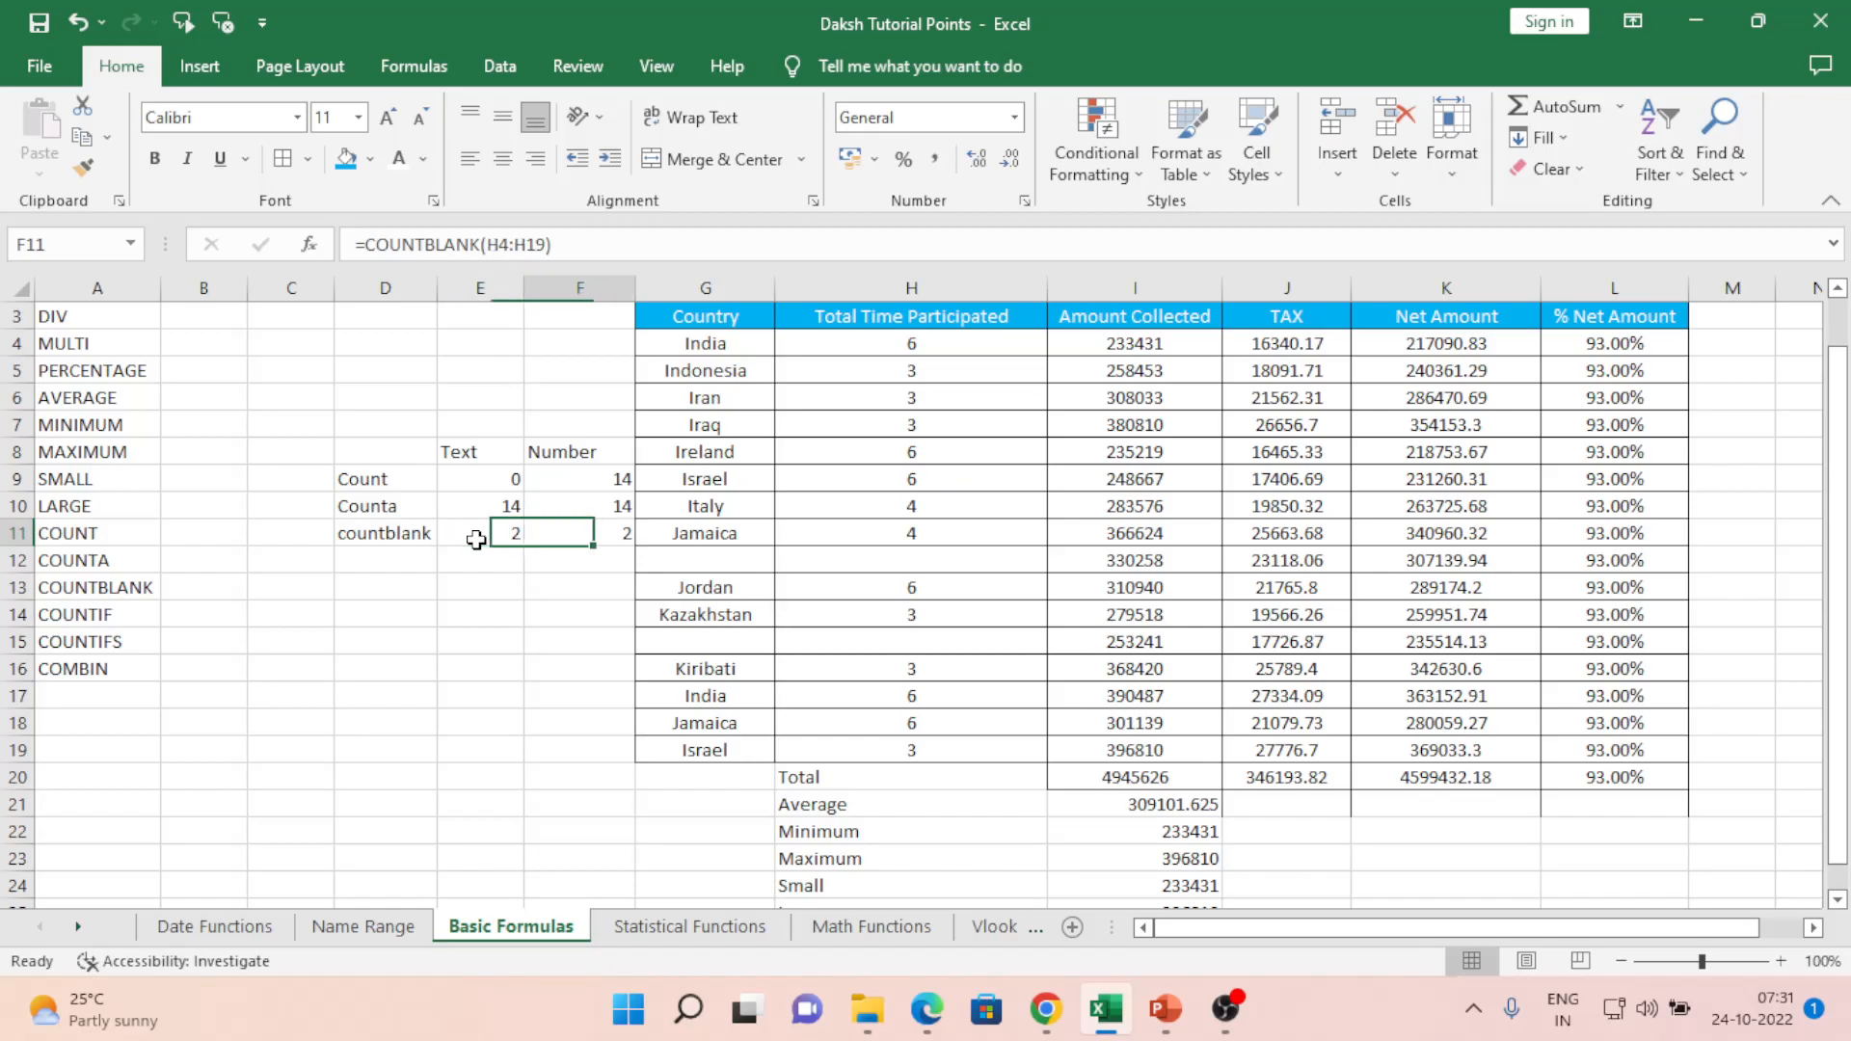
key(Up)
key(Delete)
key(Right)
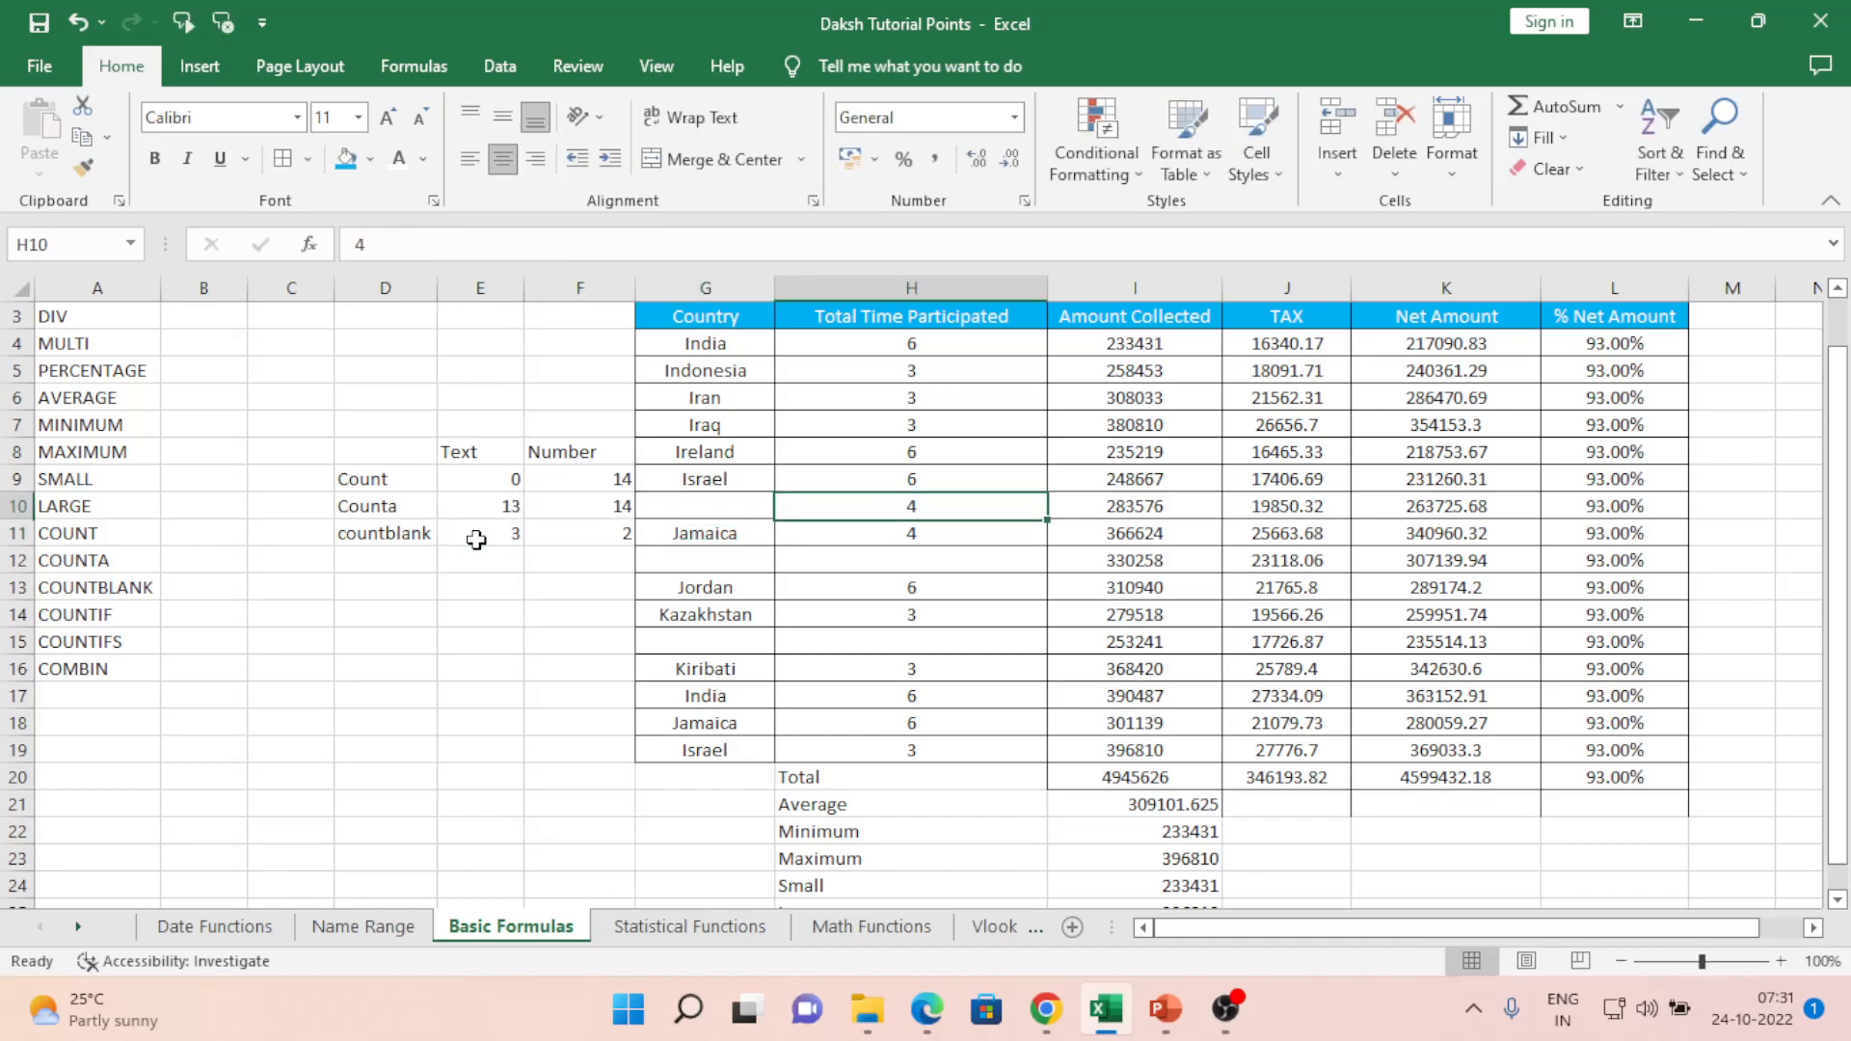
key(Delete)
key(Down)
key(Left)
key(Left)
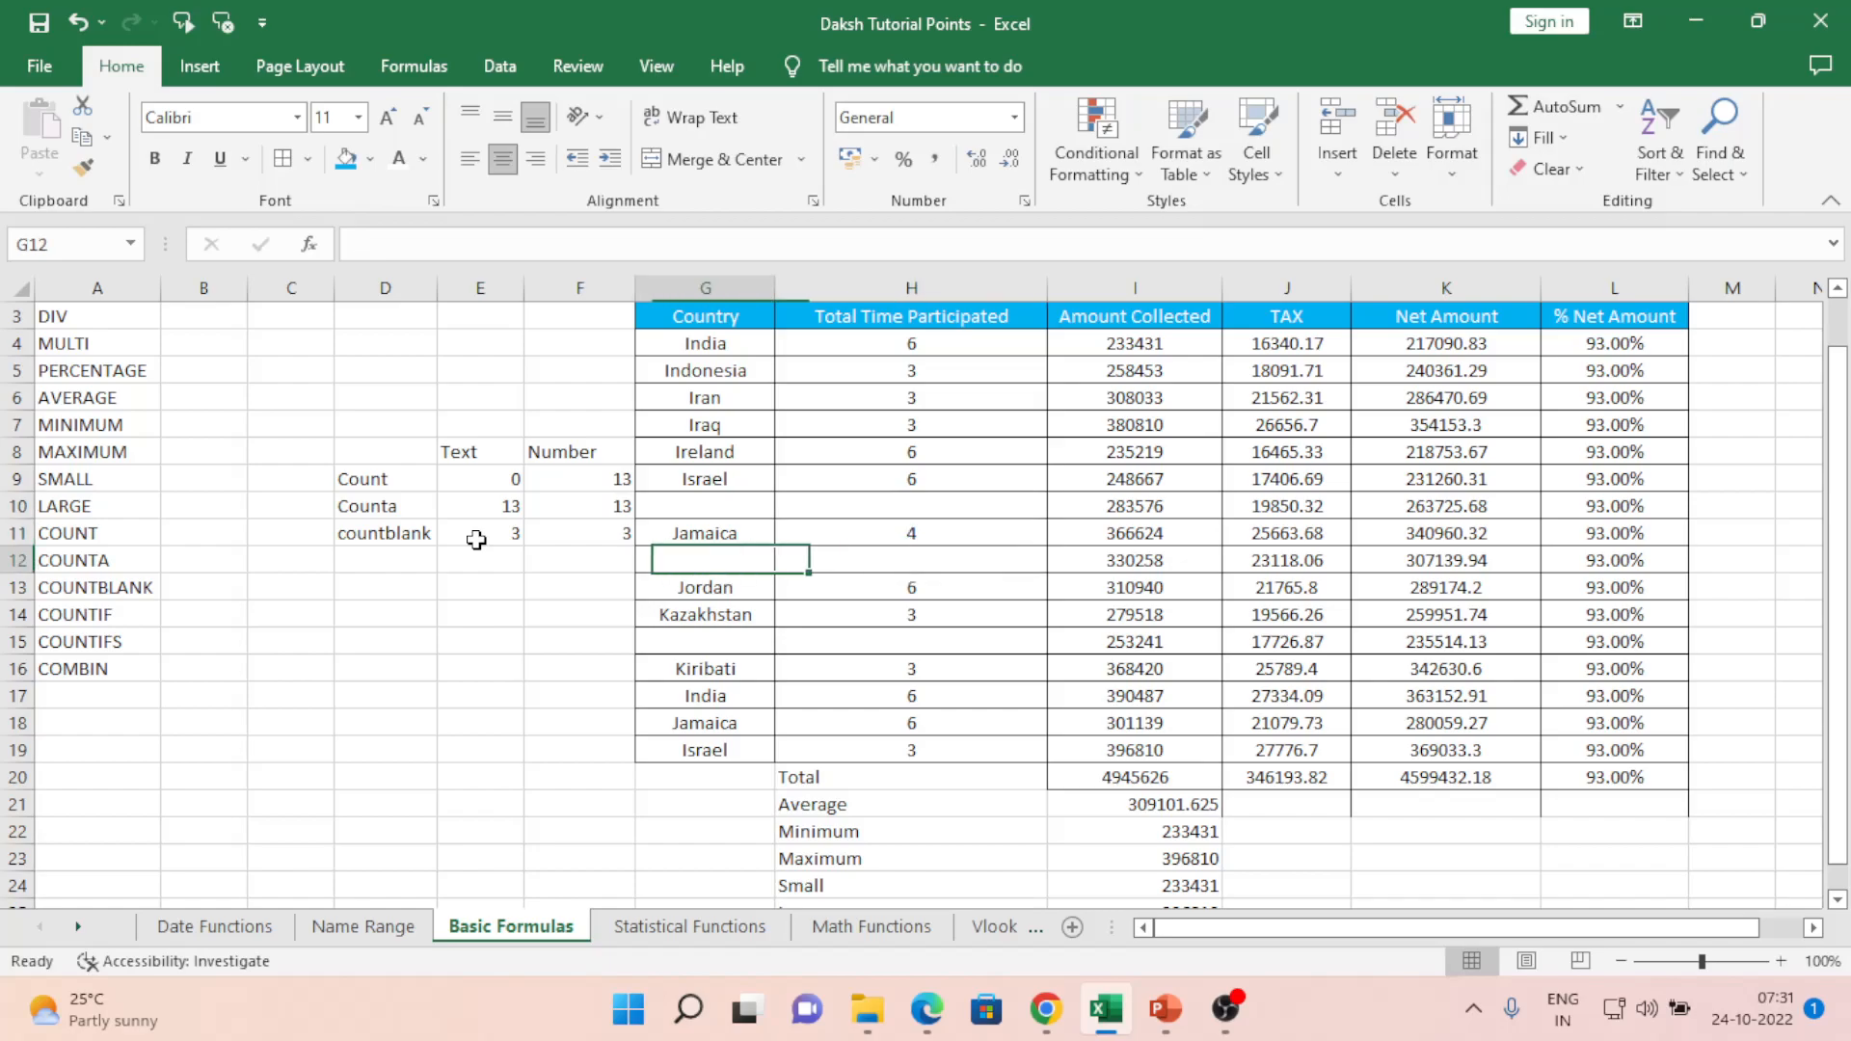
key(Left)
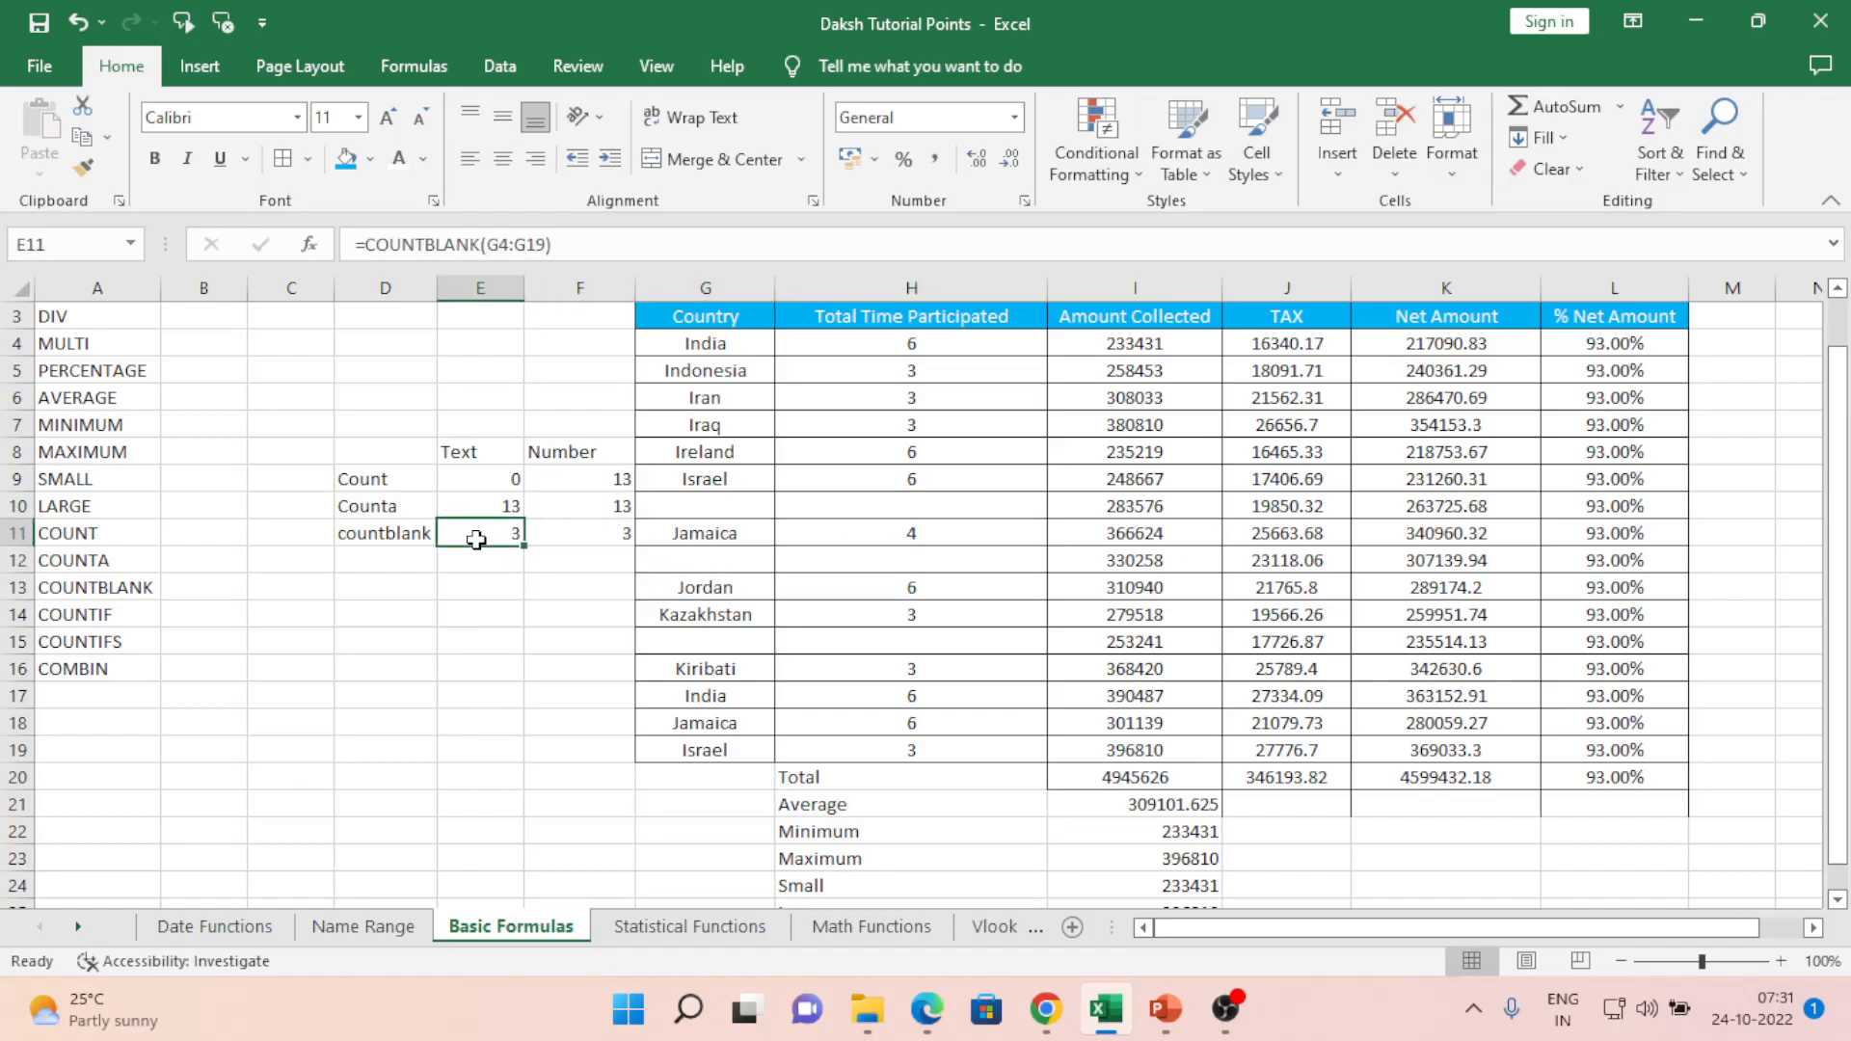
key(Left)
key(Left)
key(Left)
key(Left)
key(Down)
key(Down)
key(Down)
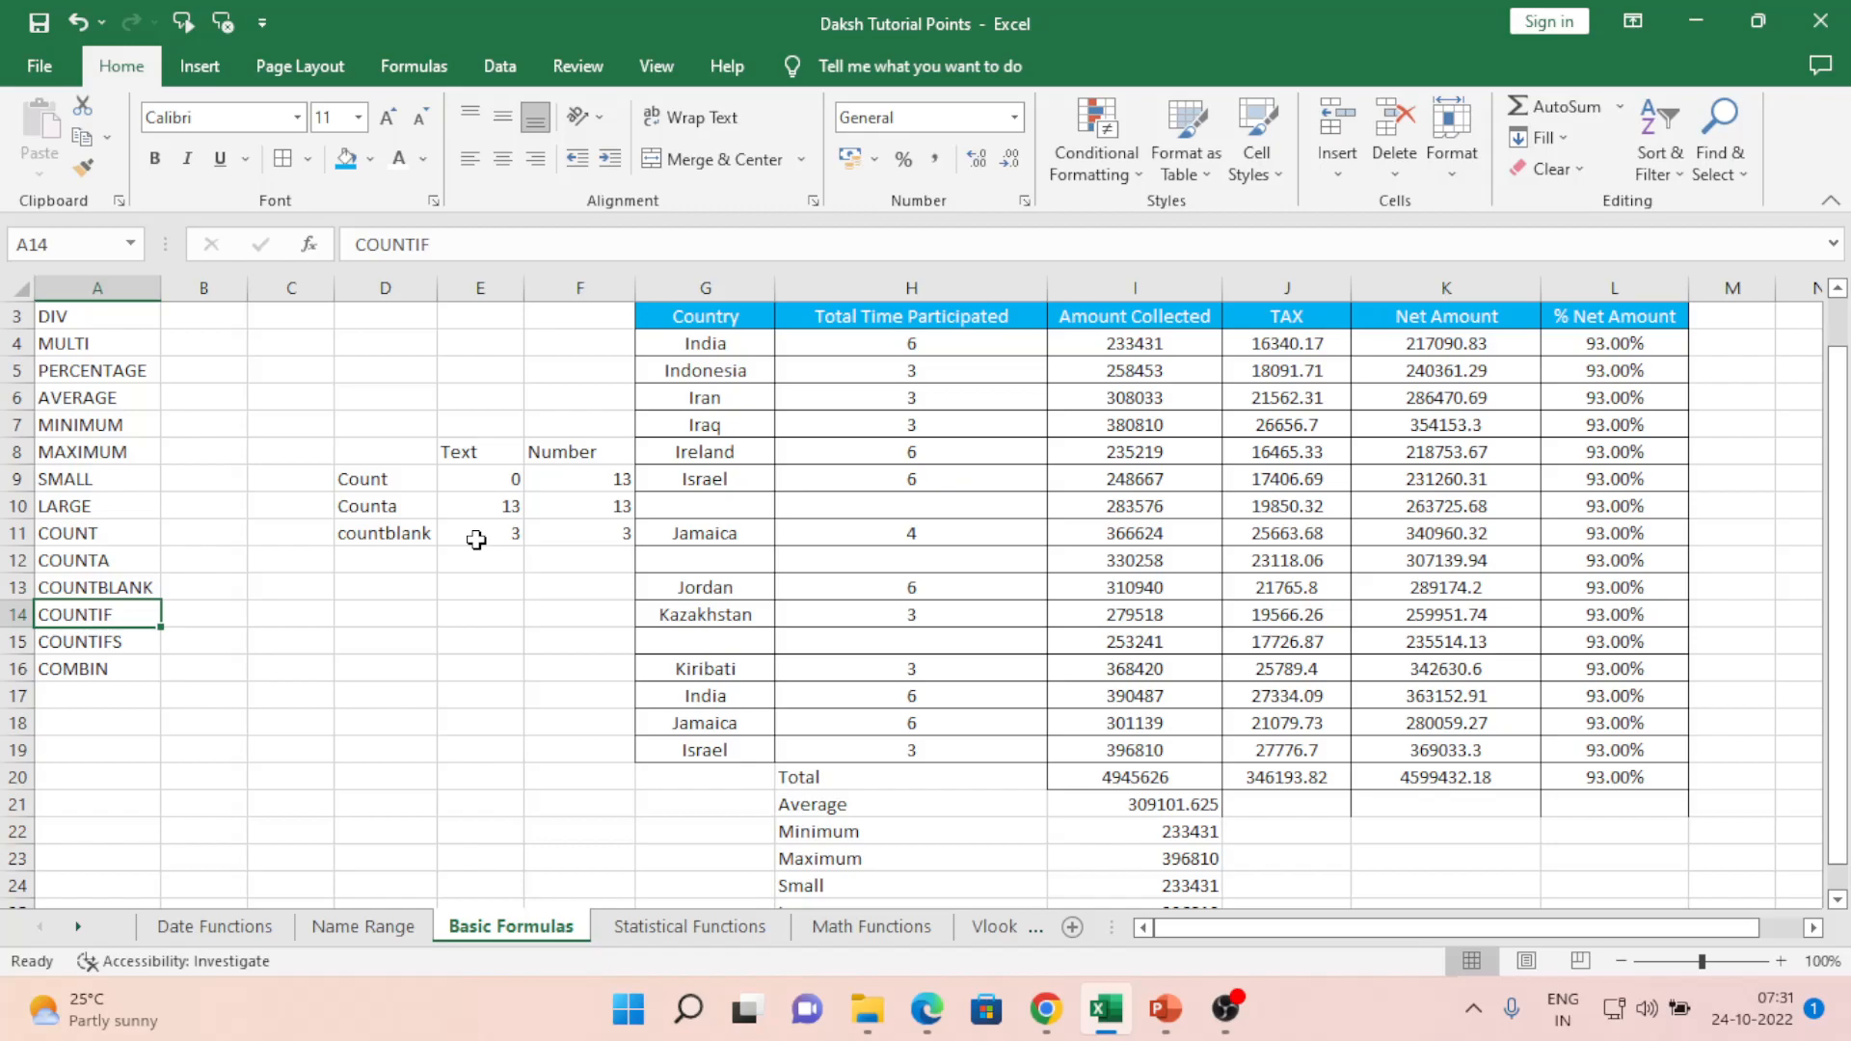
- Enter =COUNTIF(G4:G19,"India") in D12, returning 2
key(Right)
key(Right)
key(Up)
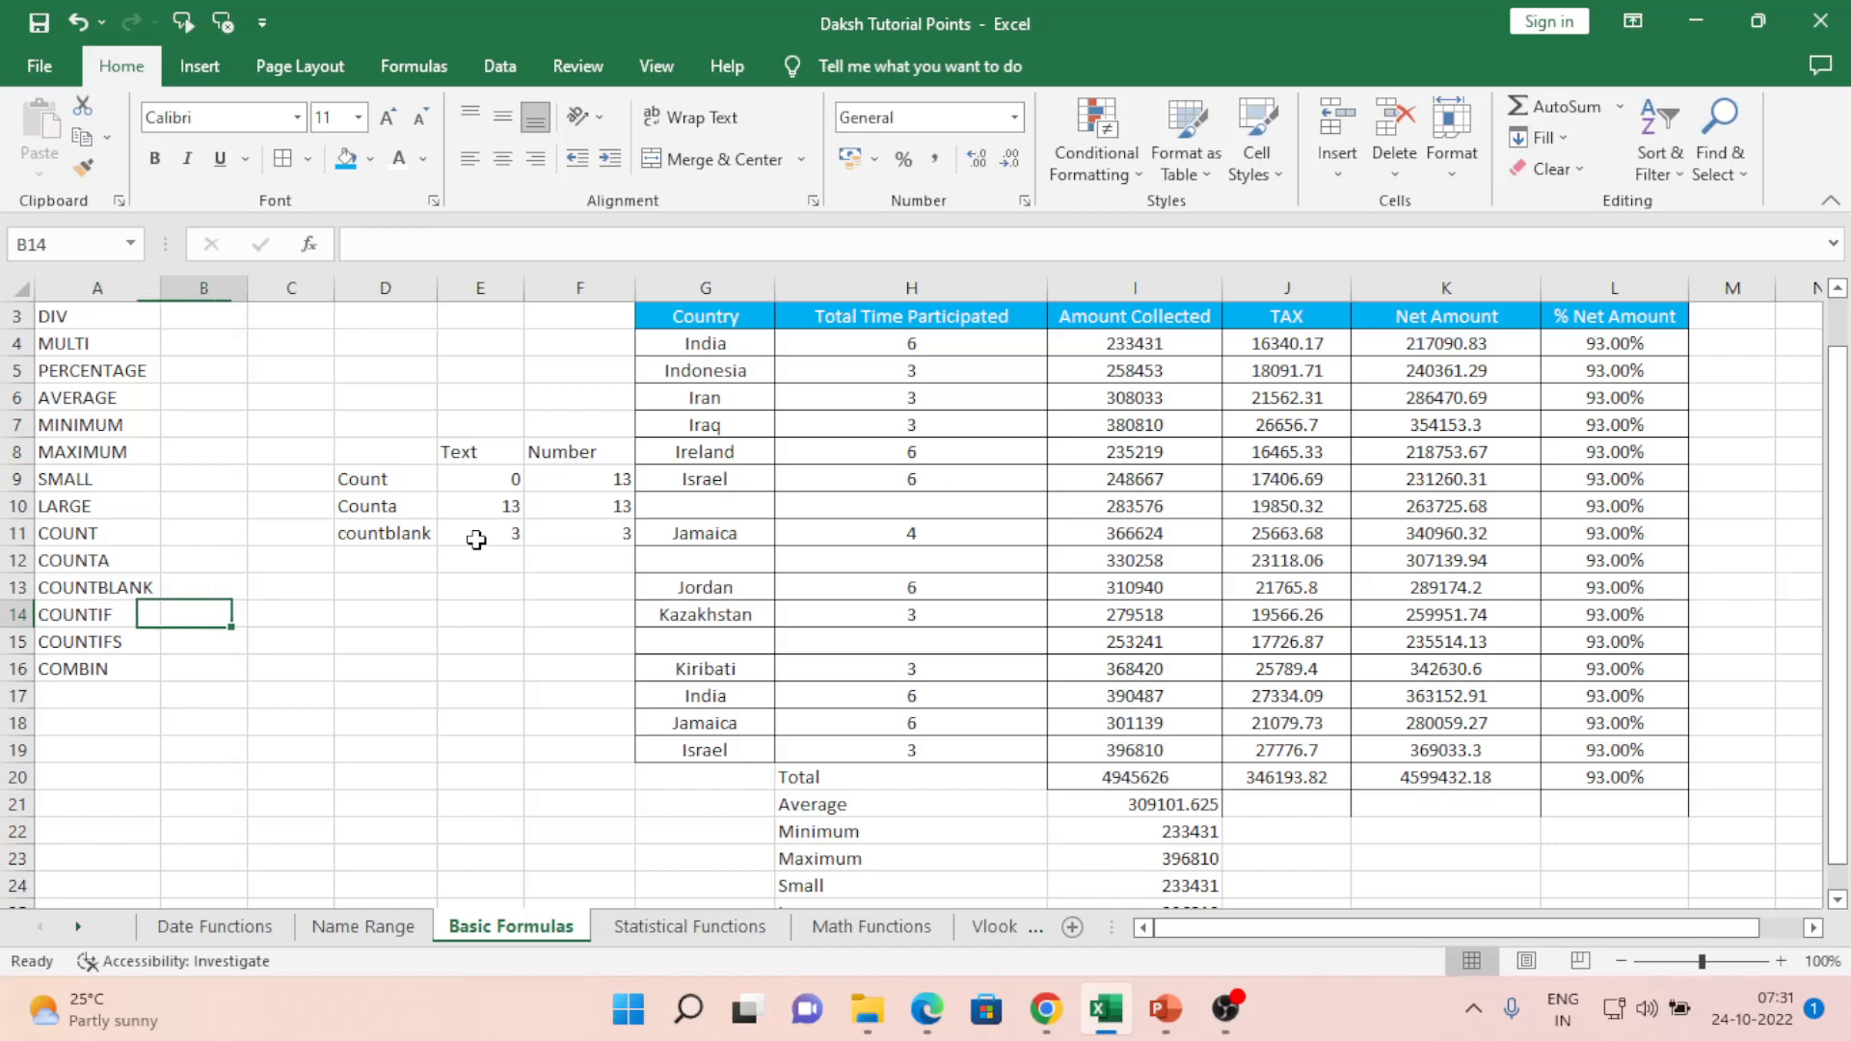
key(Right)
key(Up)
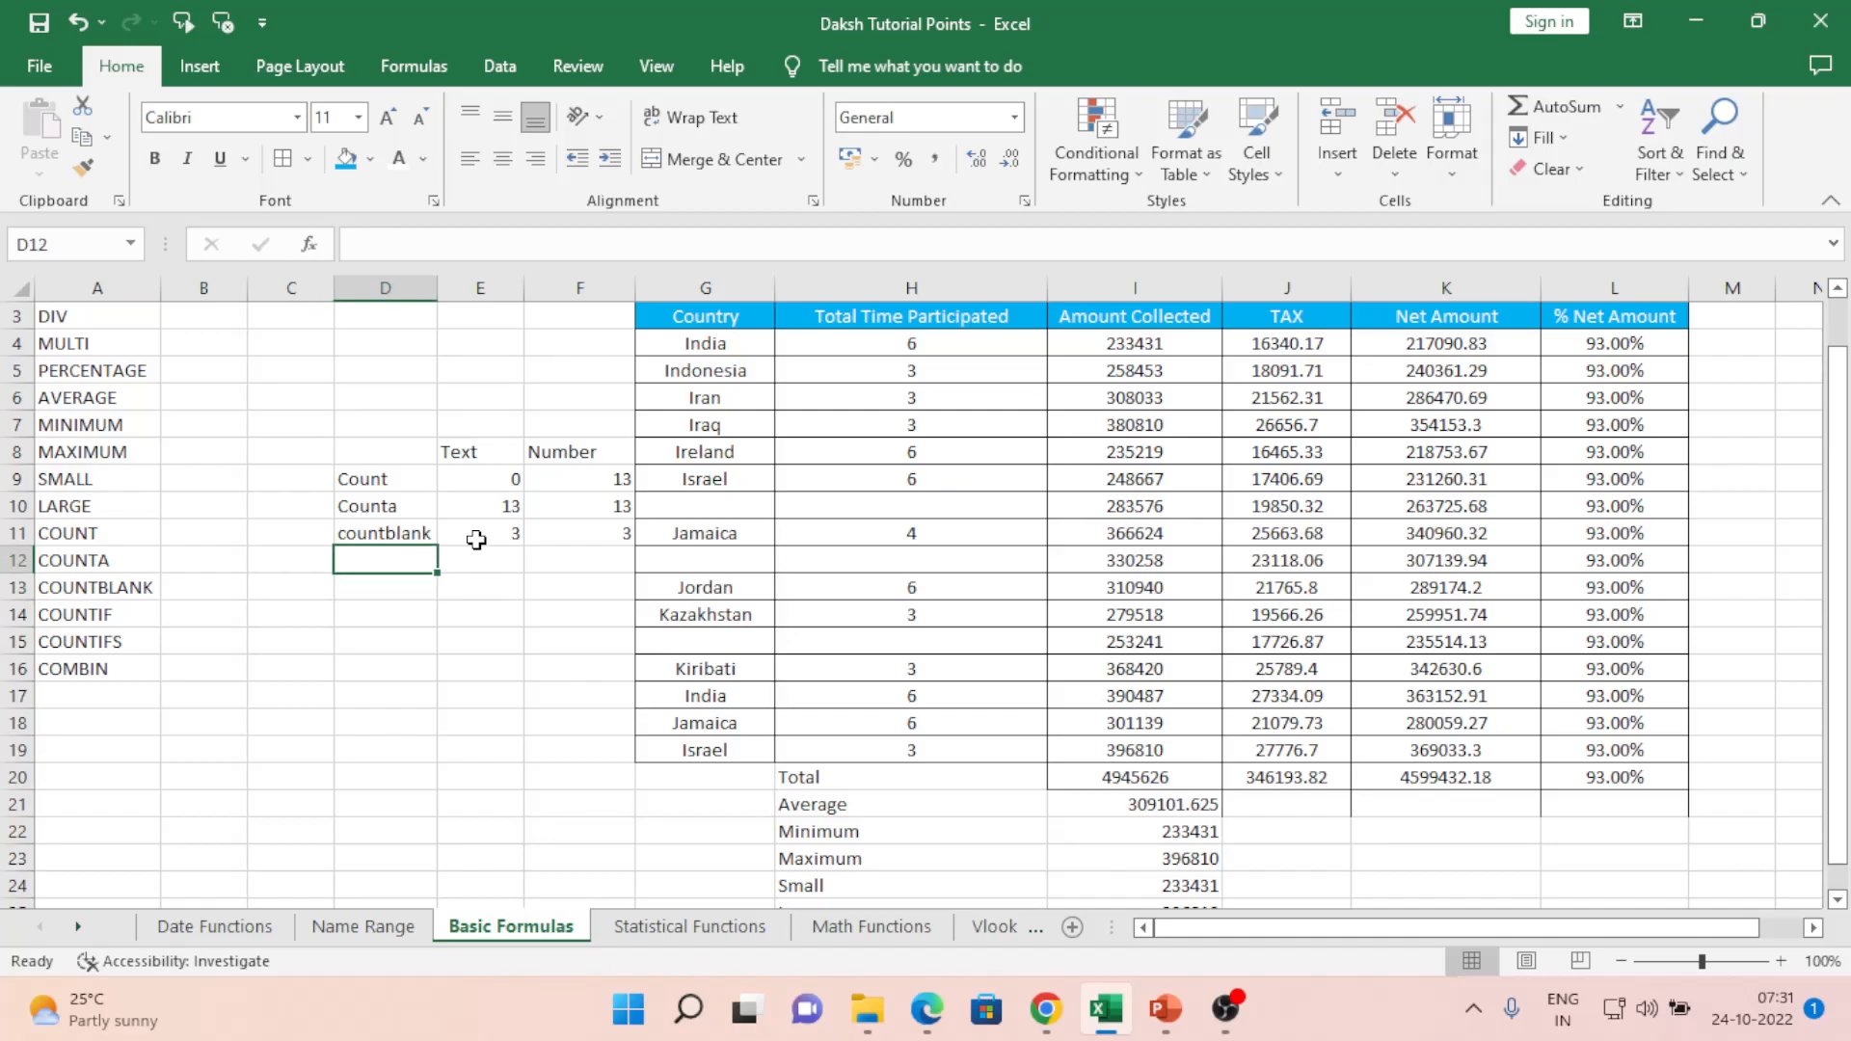
text(=coun)
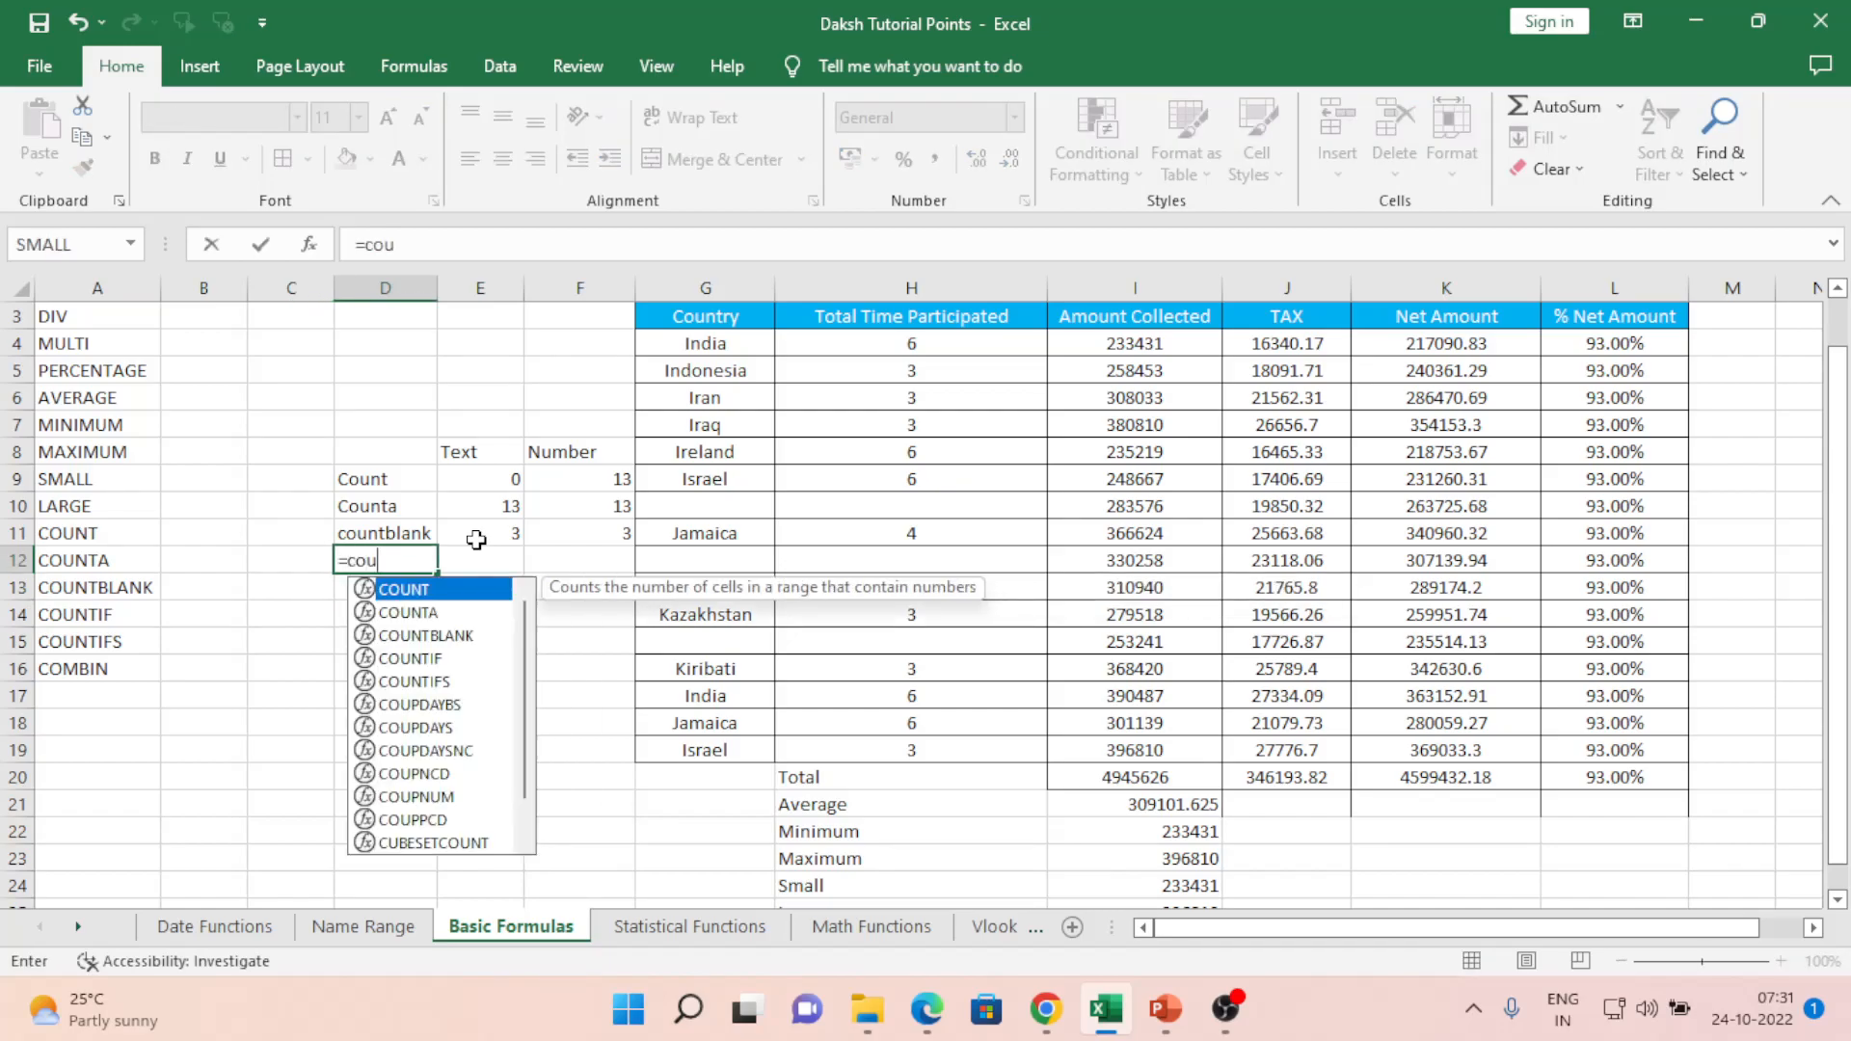
key(Down)
key(Down)
key(Down)
key(Tab)
key(Right)
key(Right)
key(Right)
key(Up)
key(Up)
key(Up)
key(Up)
key(Up)
key(Up)
key(Up)
key(Up)
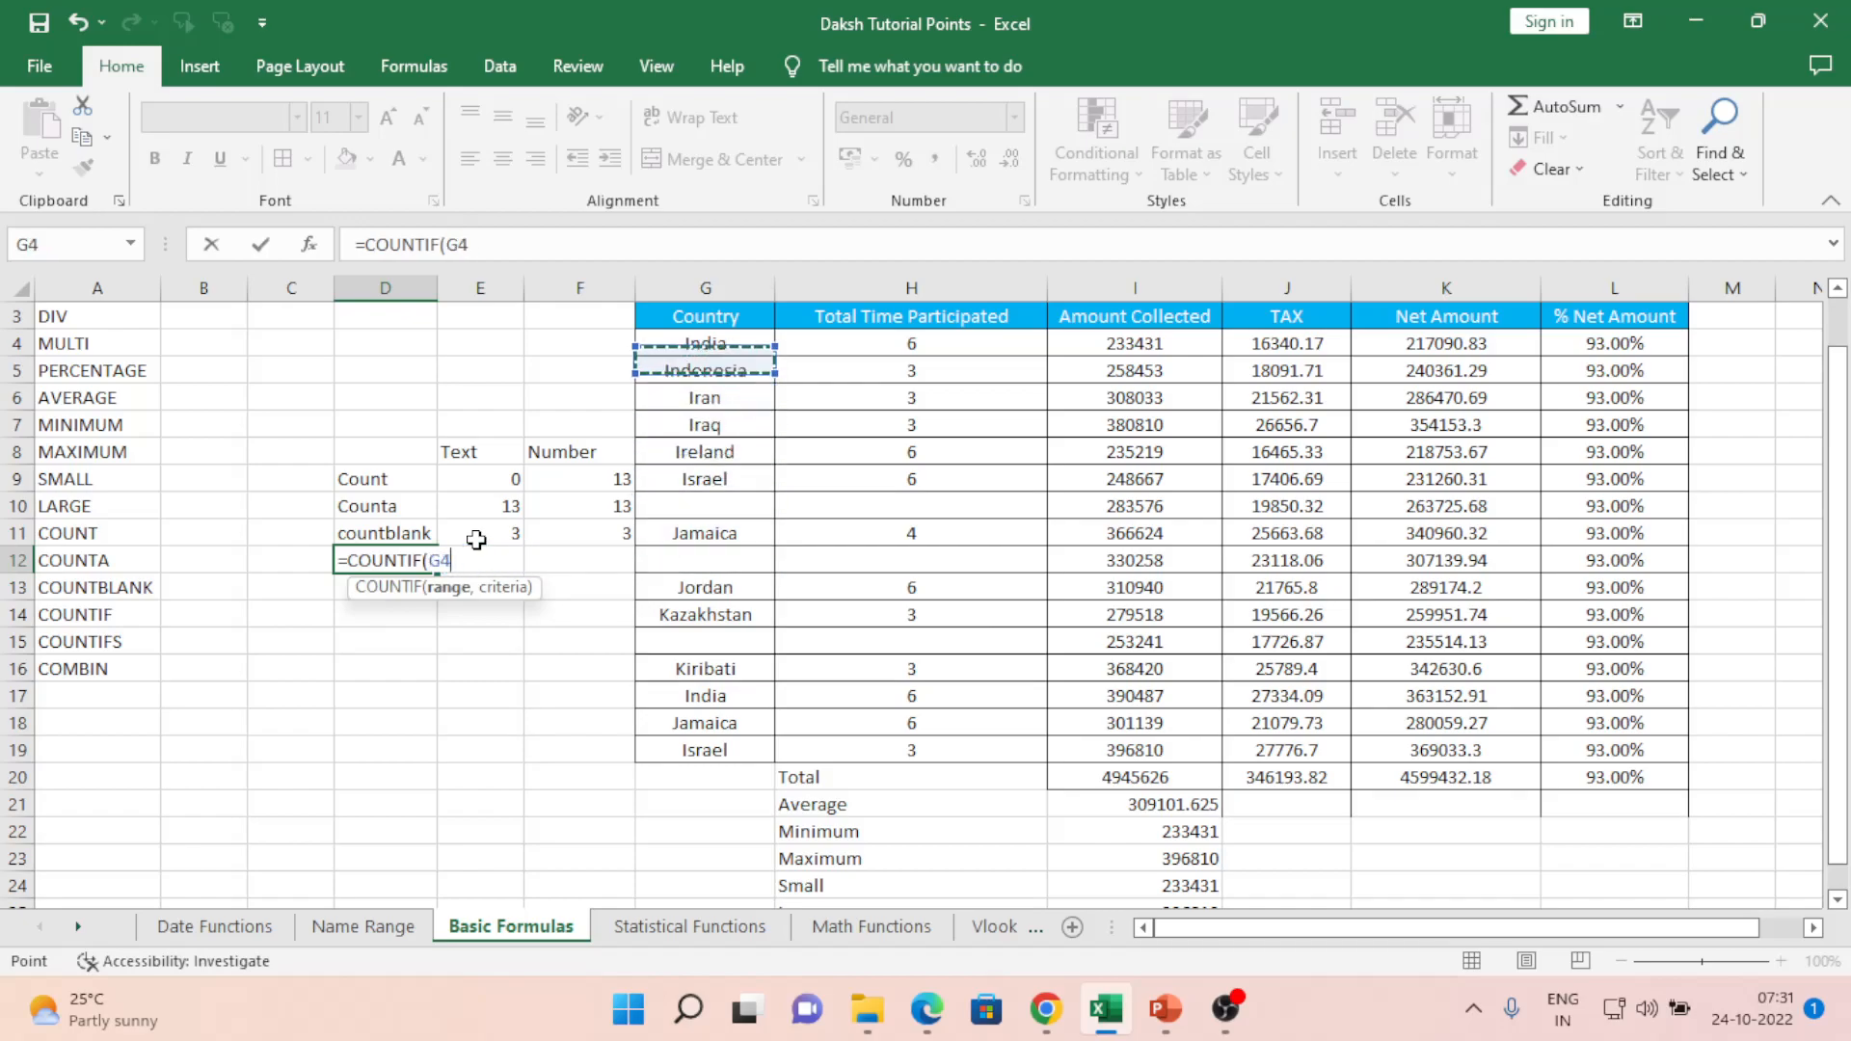
key(shift+Down)
key(shift+Down)
key(shift+Down)
key(shift+Down)
key(shift+Down)
key(shift+Down)
key(shift+Down)
key(shift+Down)
key(shift+Down)
key(shift+Down)
key(shift+Down)
key(shift+Down)
key(shift+Down)
key(shift+Down)
key(shift+Down)
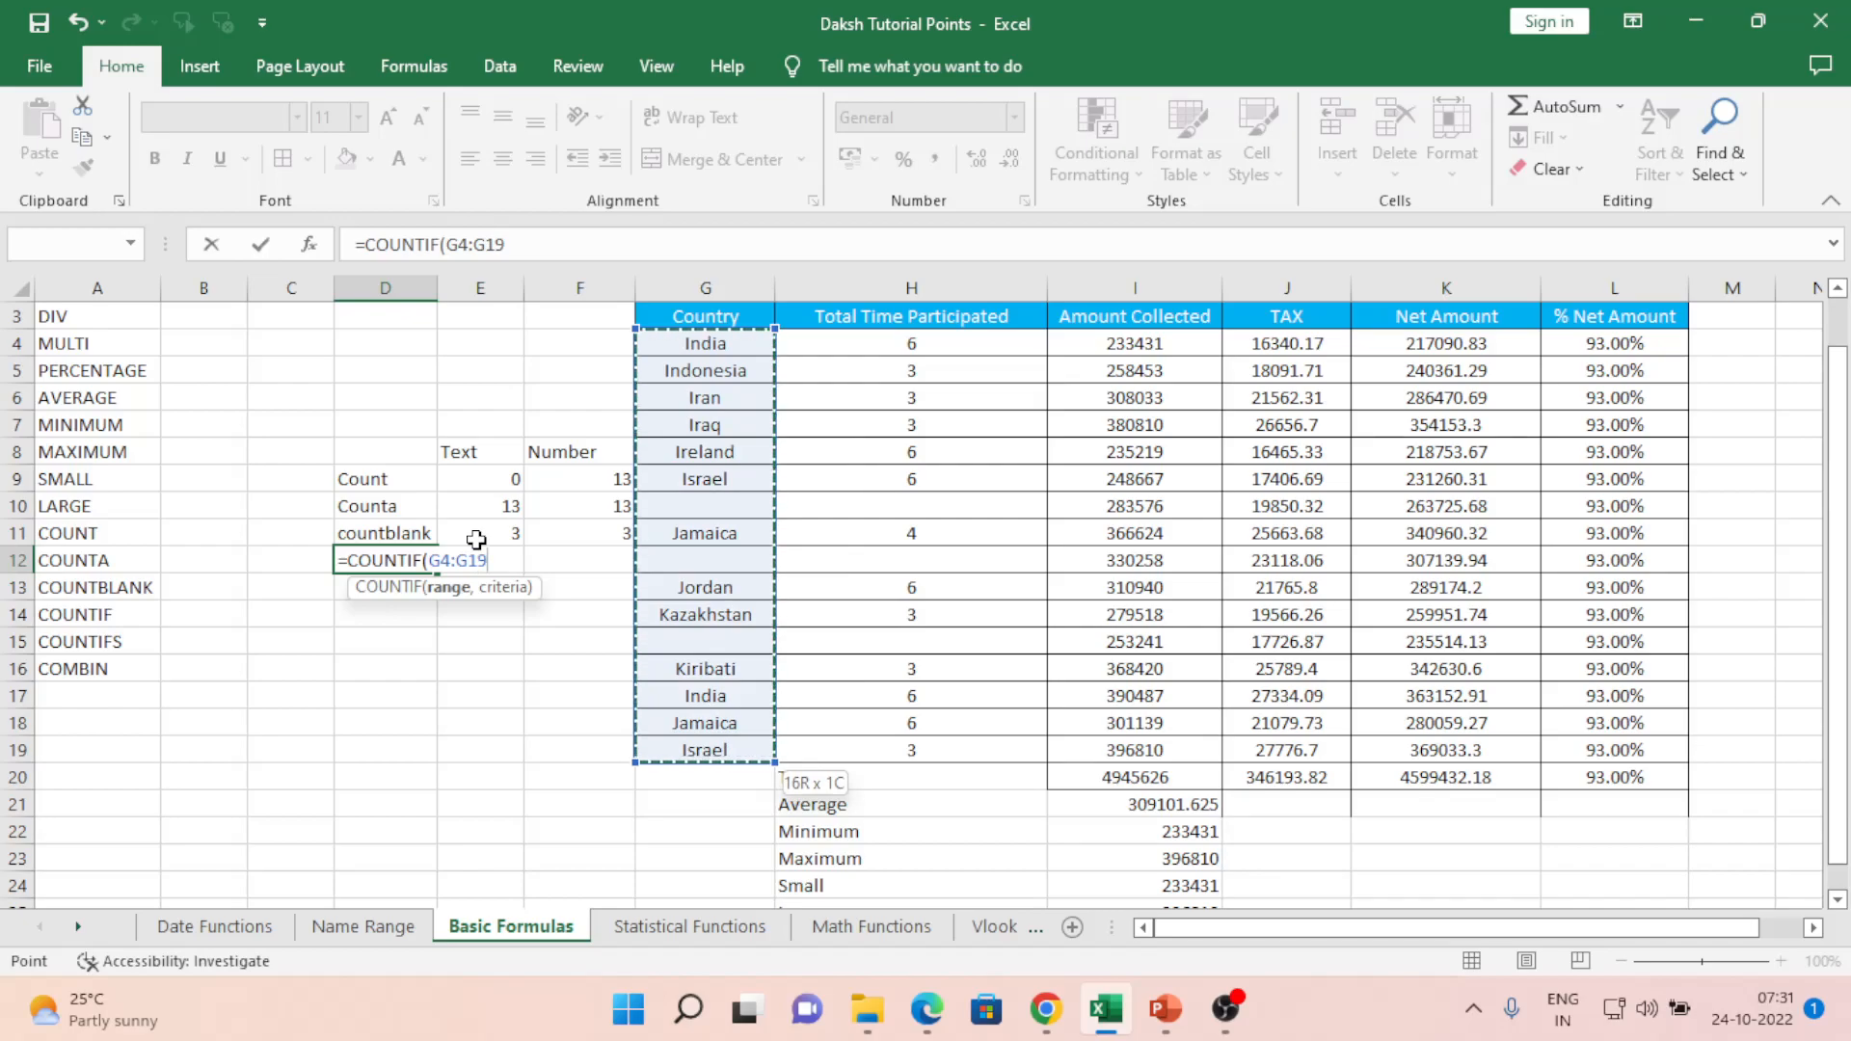
text(,)
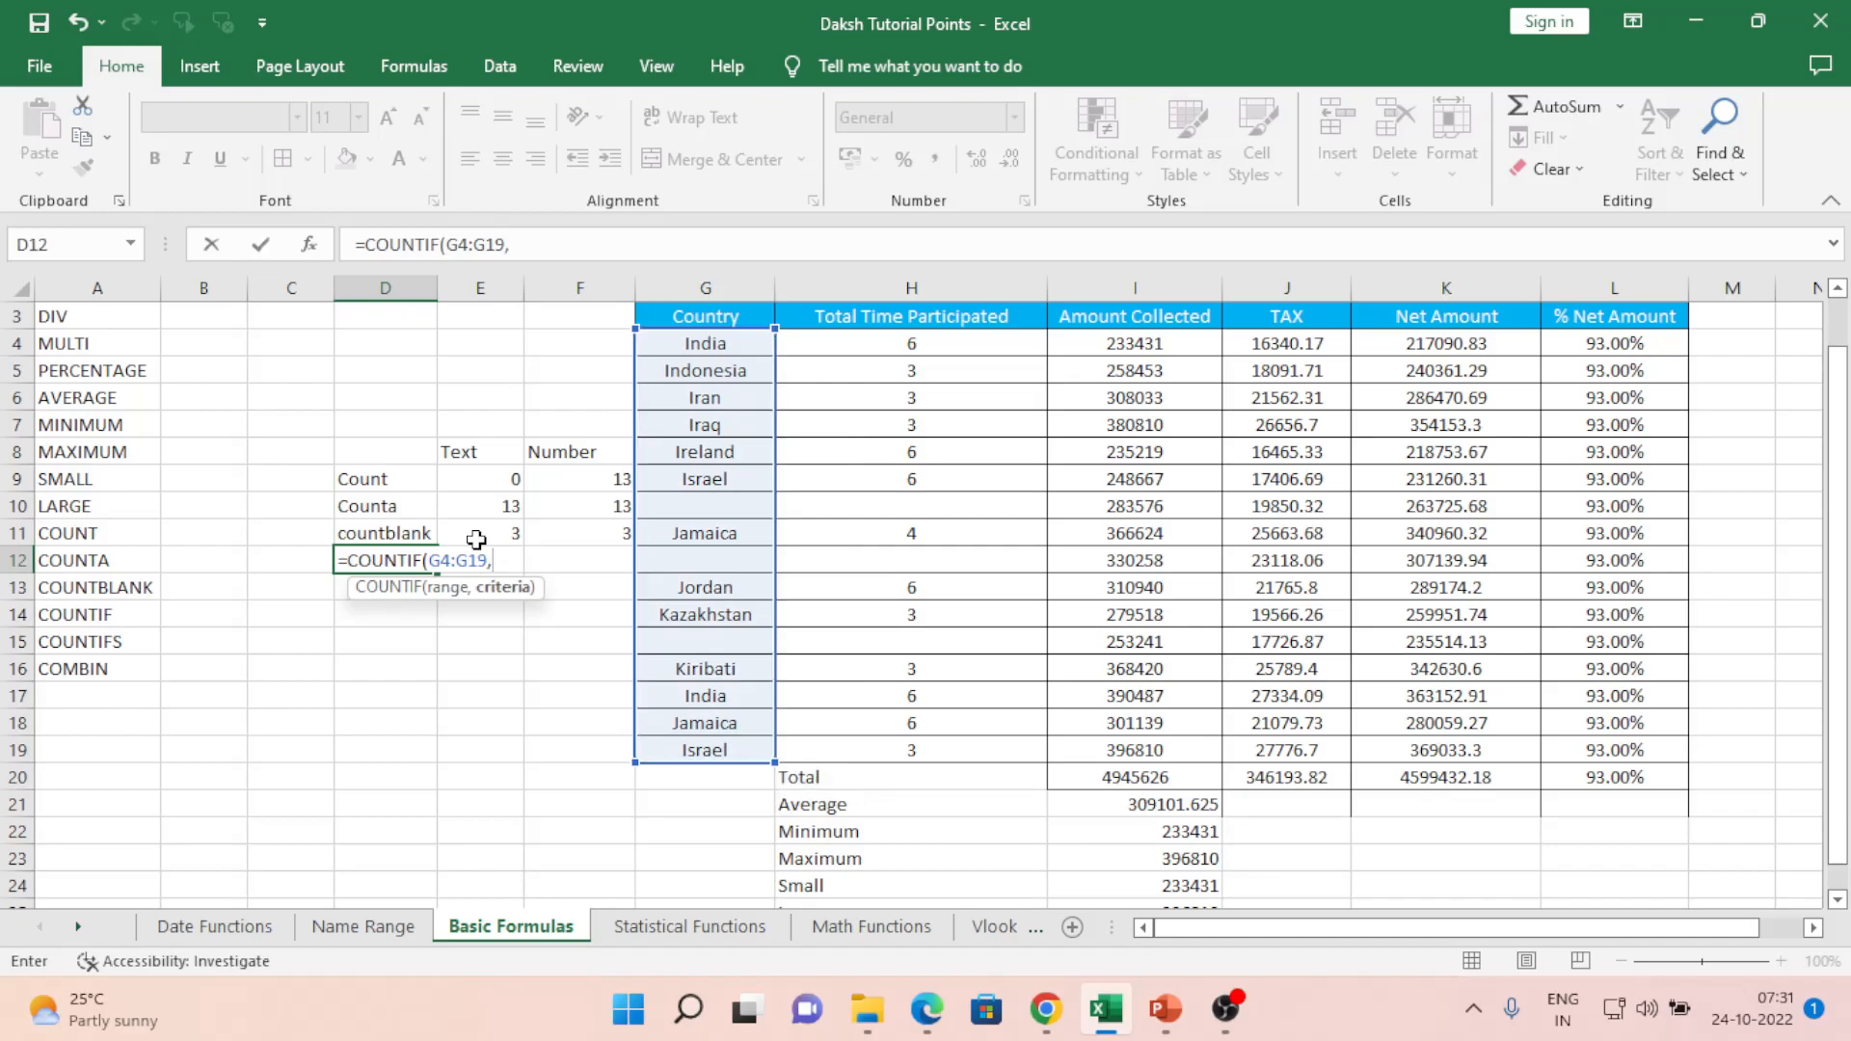
text("India"))
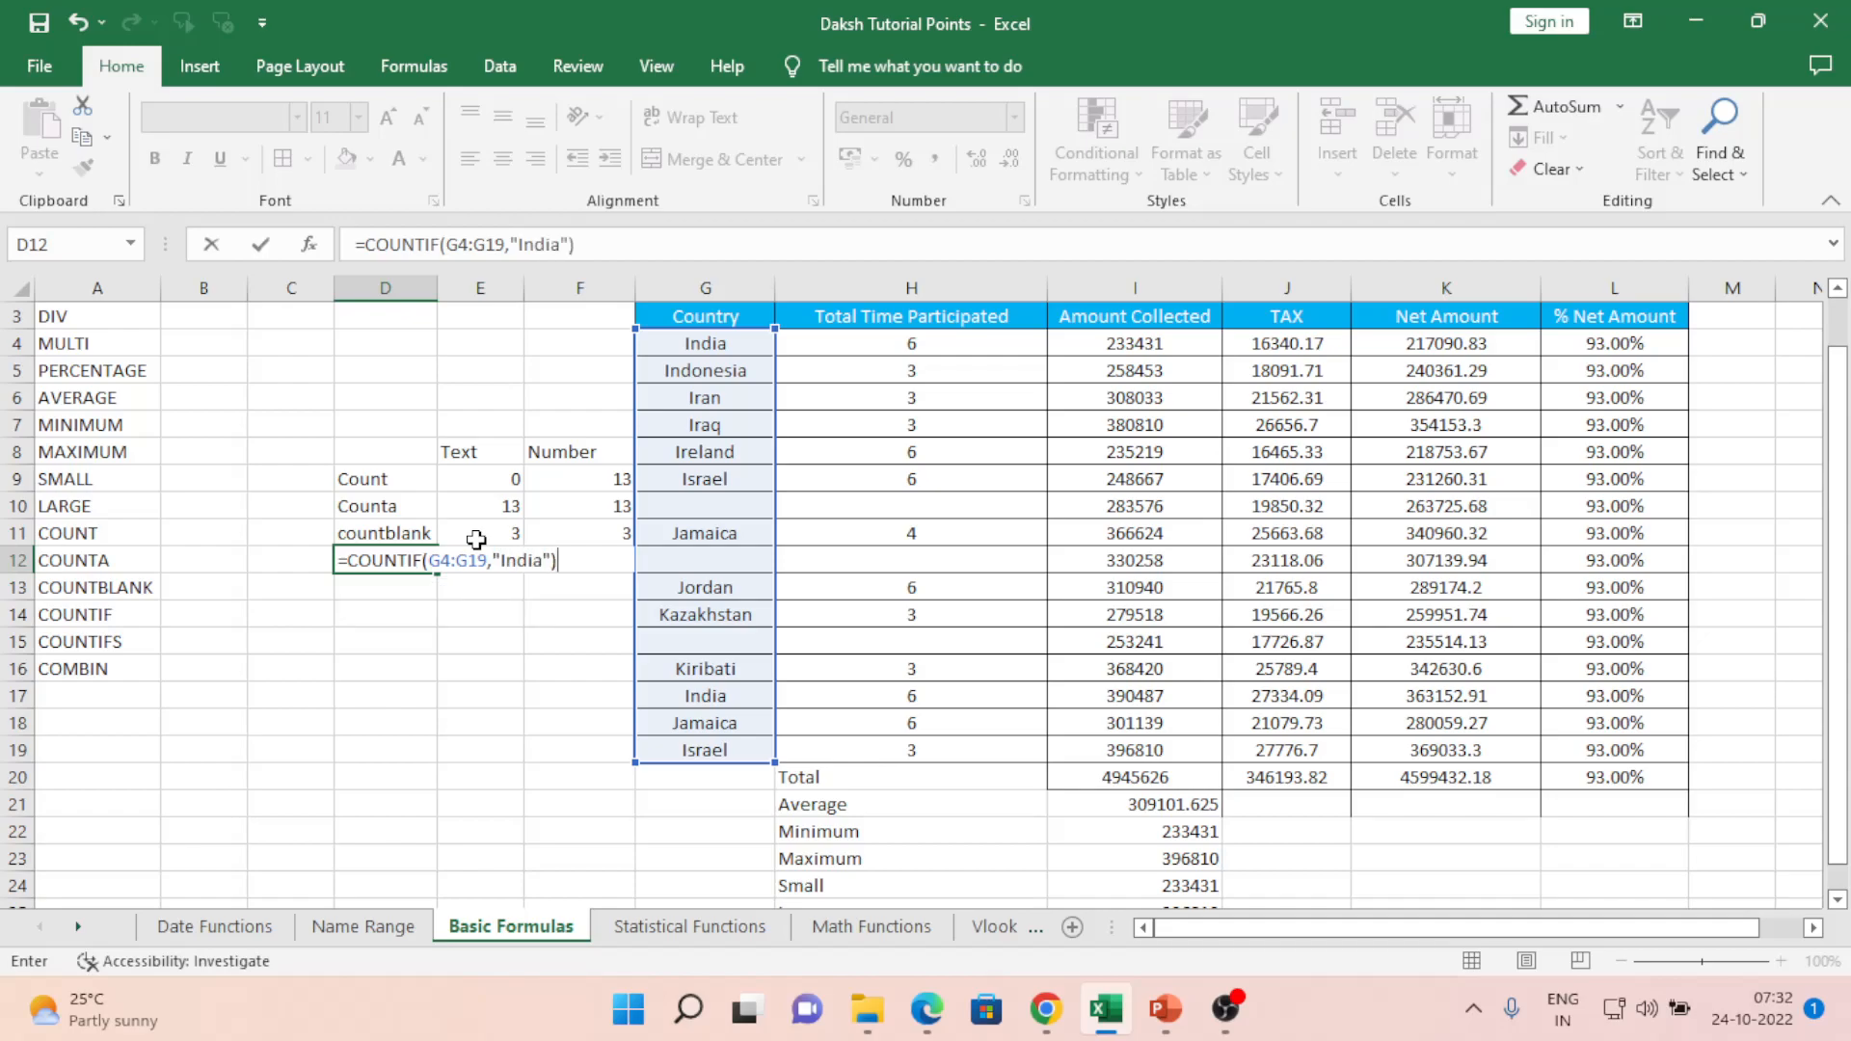
key(Return)
key(Up)
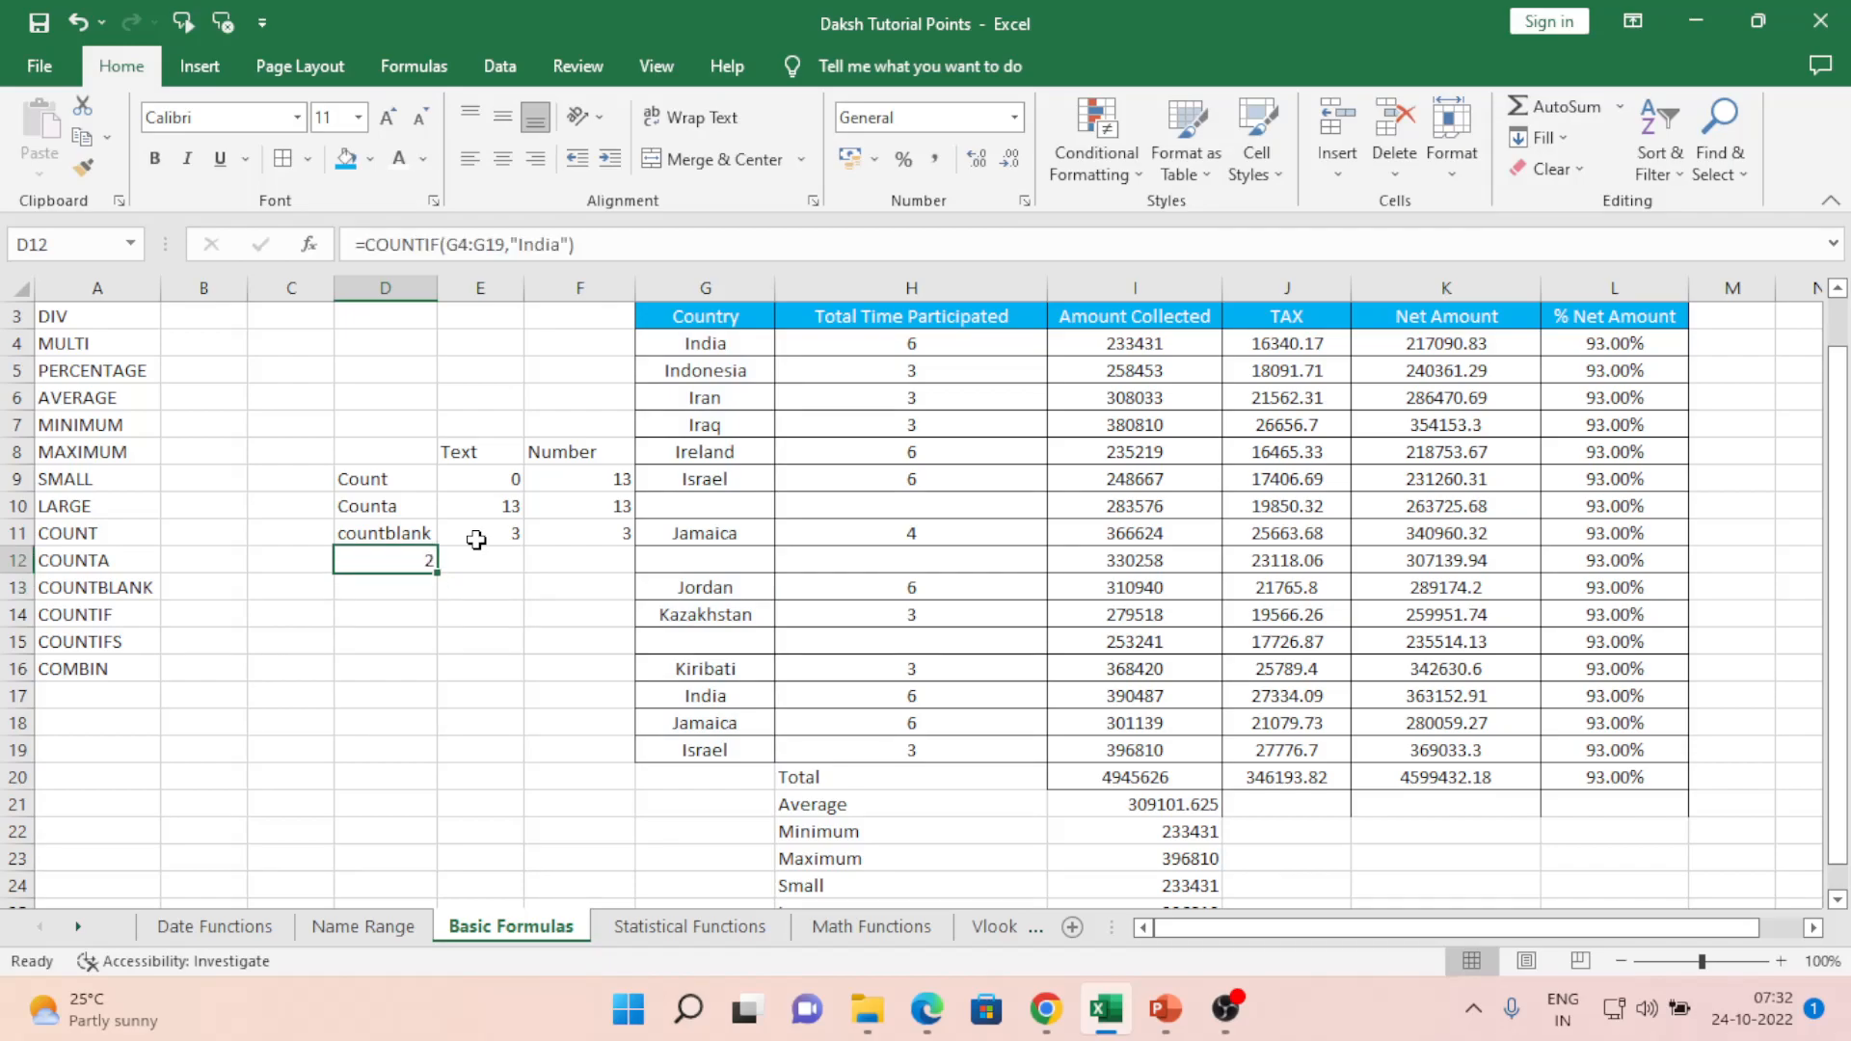
key(Right)
key(Right)
key(Down)
key(Down)
key(Down)
key(Down)
key(Down)
- Copy India from G17 into G15 and enter 6 in H15, raising the India count to 3
key(Right)
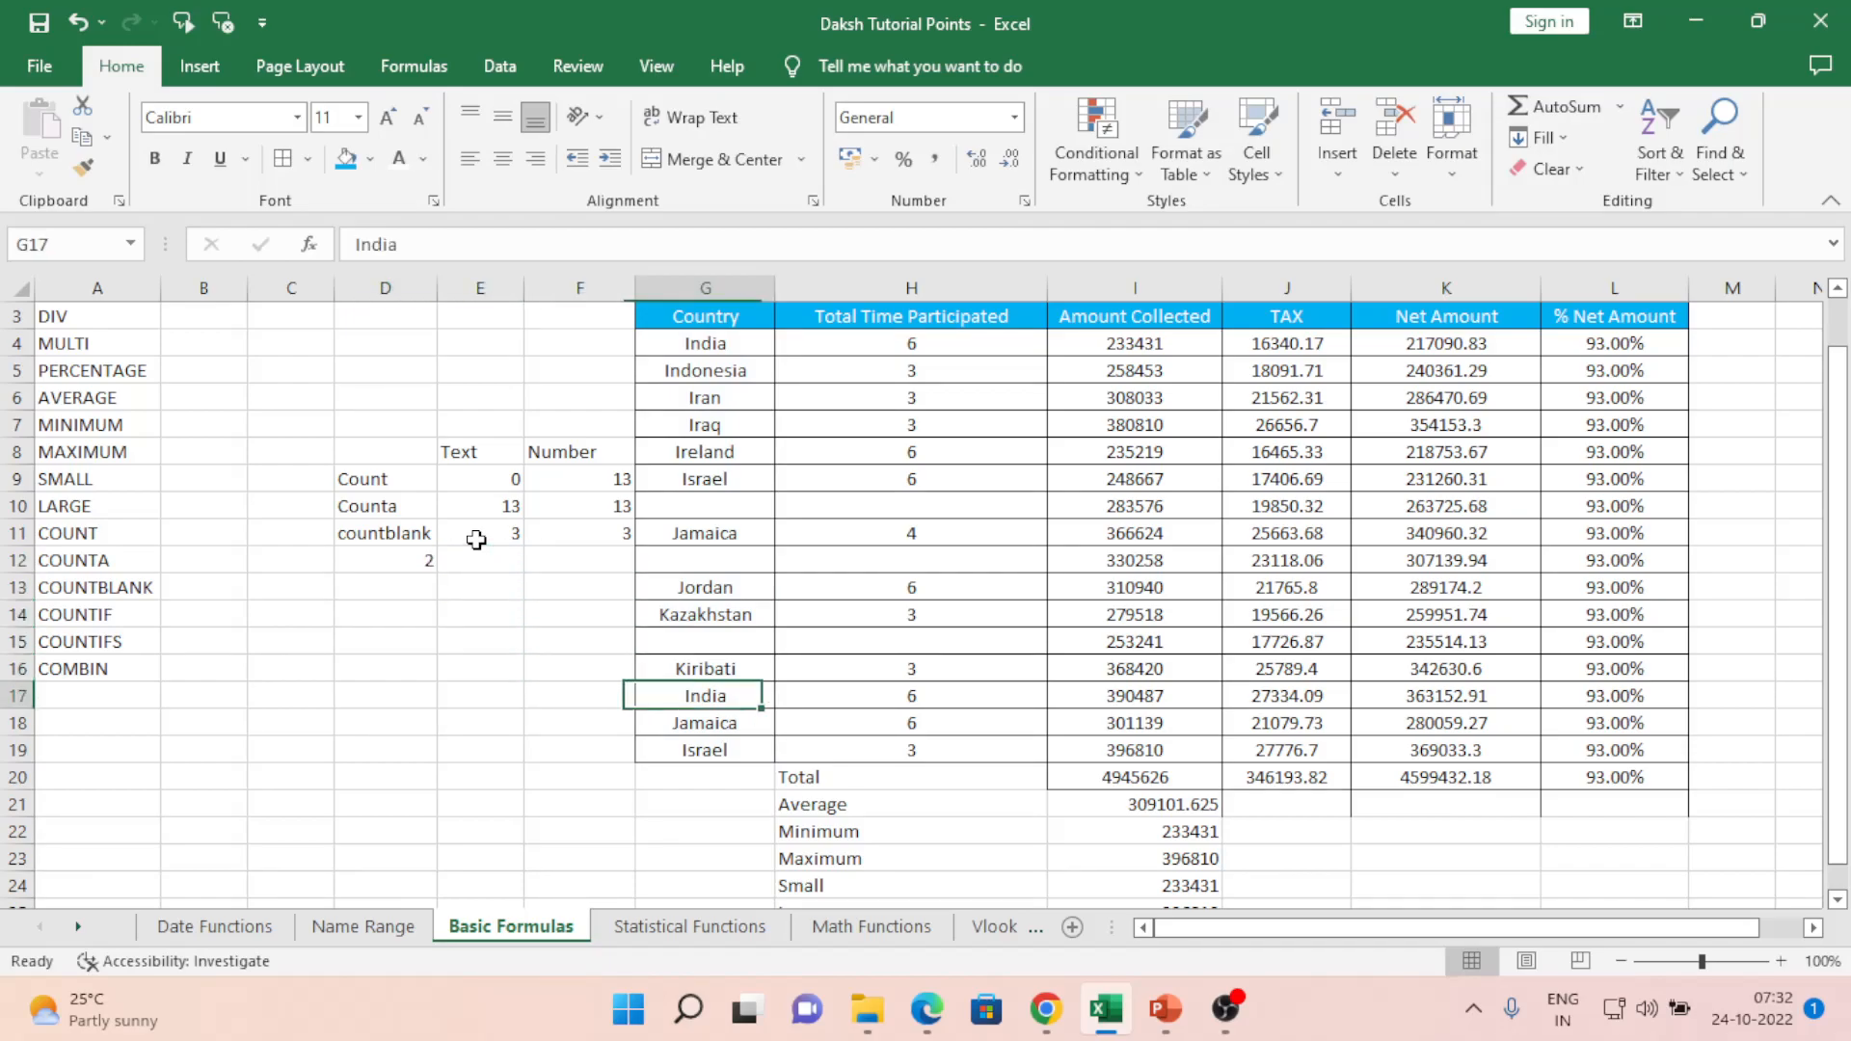
key(ctrl+c)
key(Up)
key(Up)
key(ctrl+v)
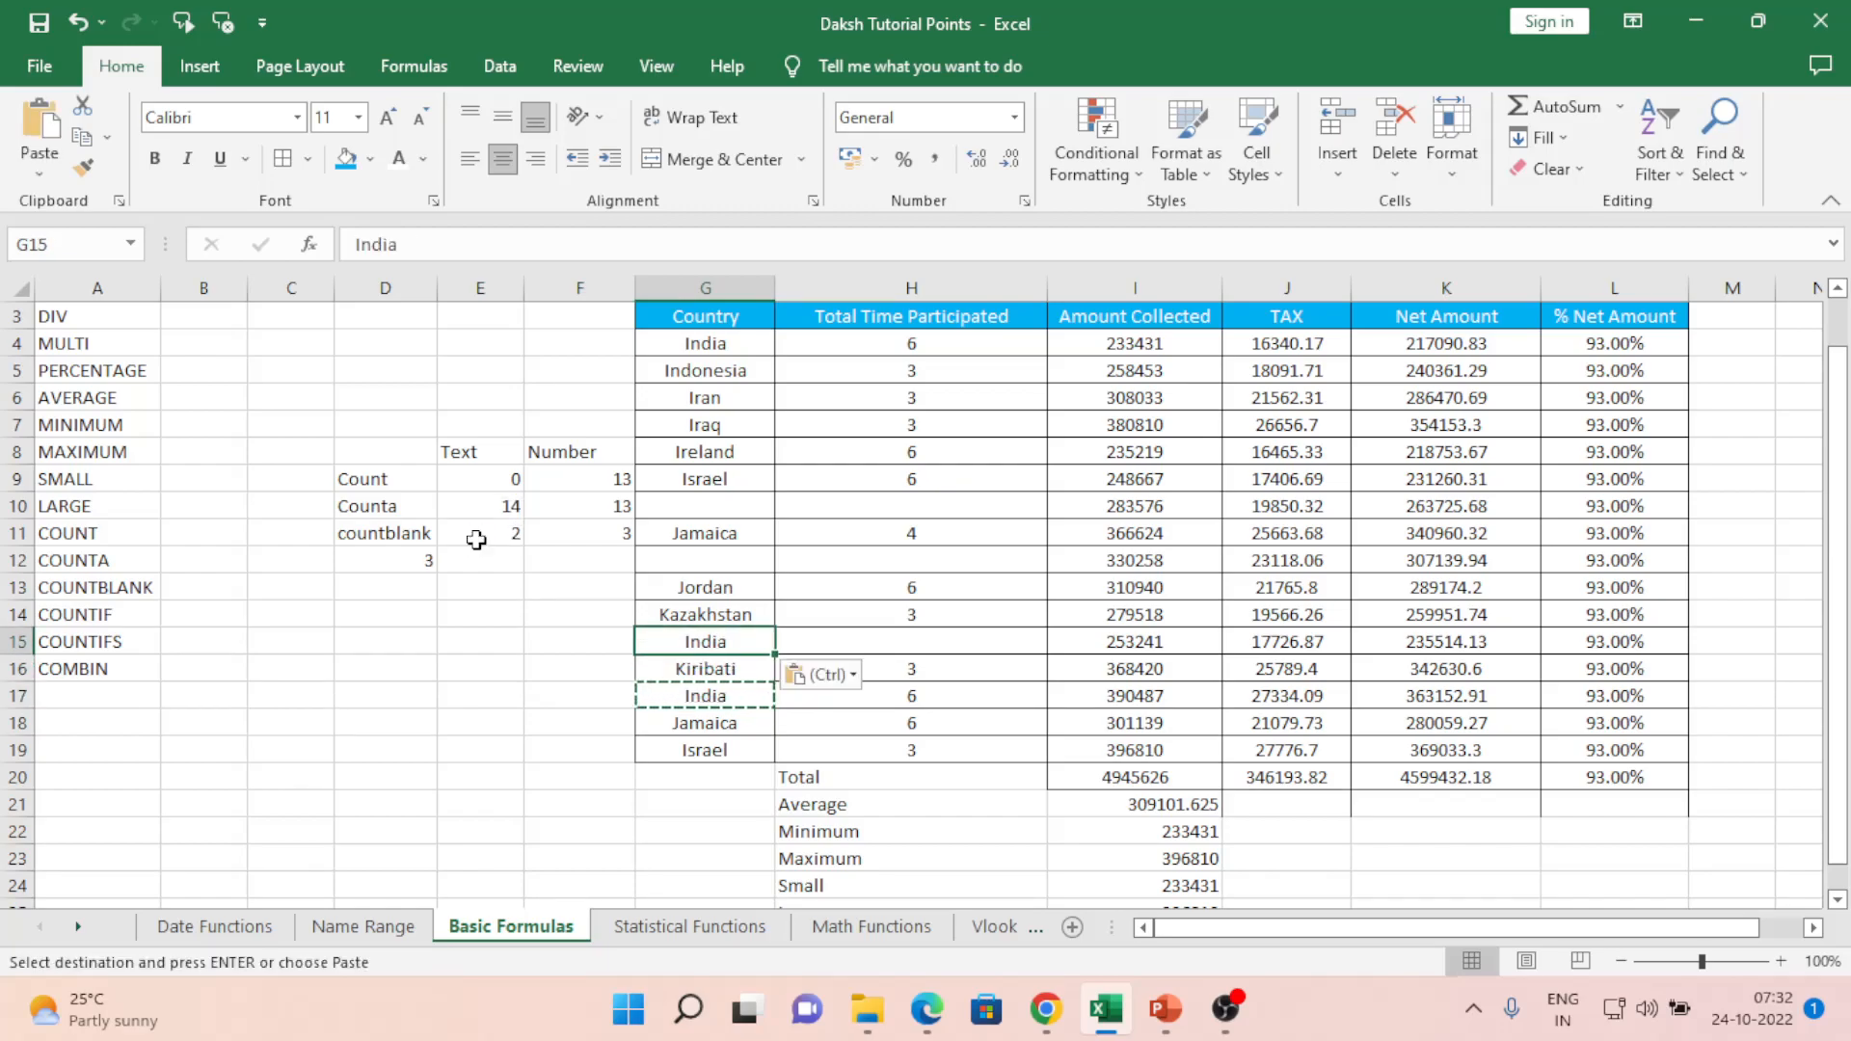
key(Right)
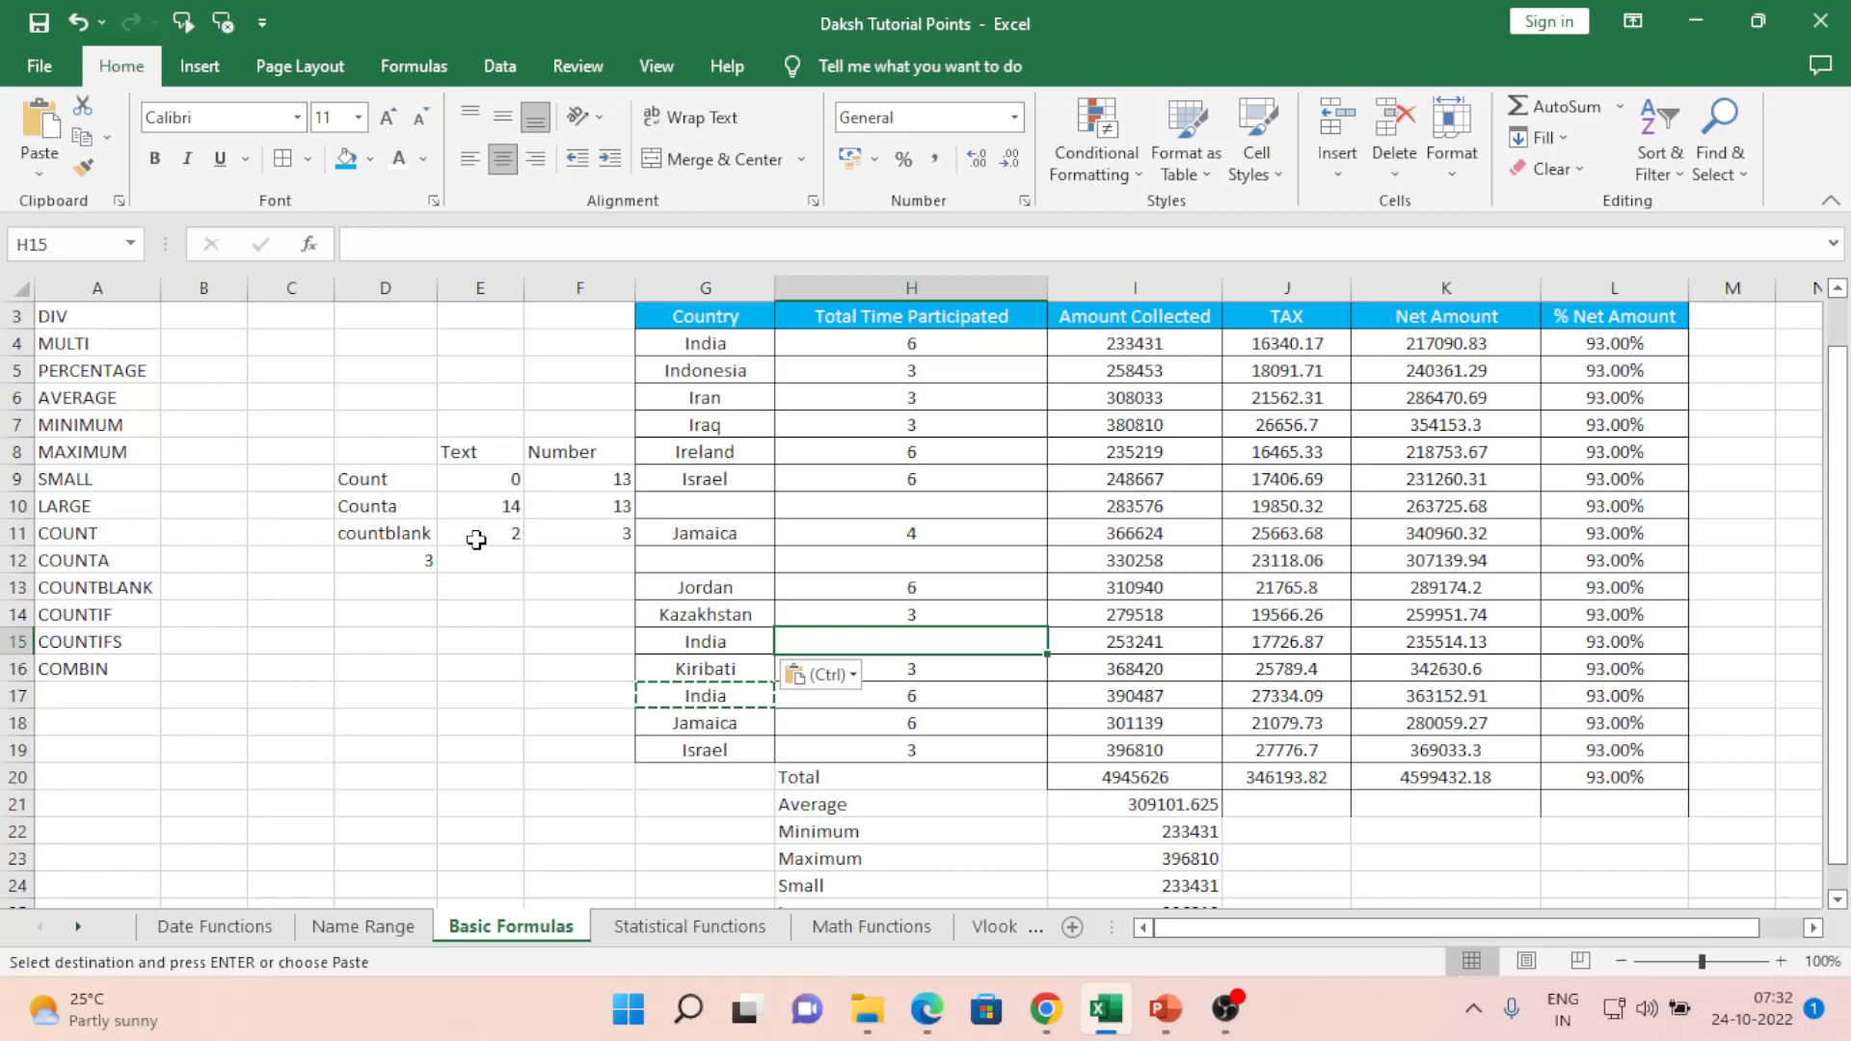
text(6)
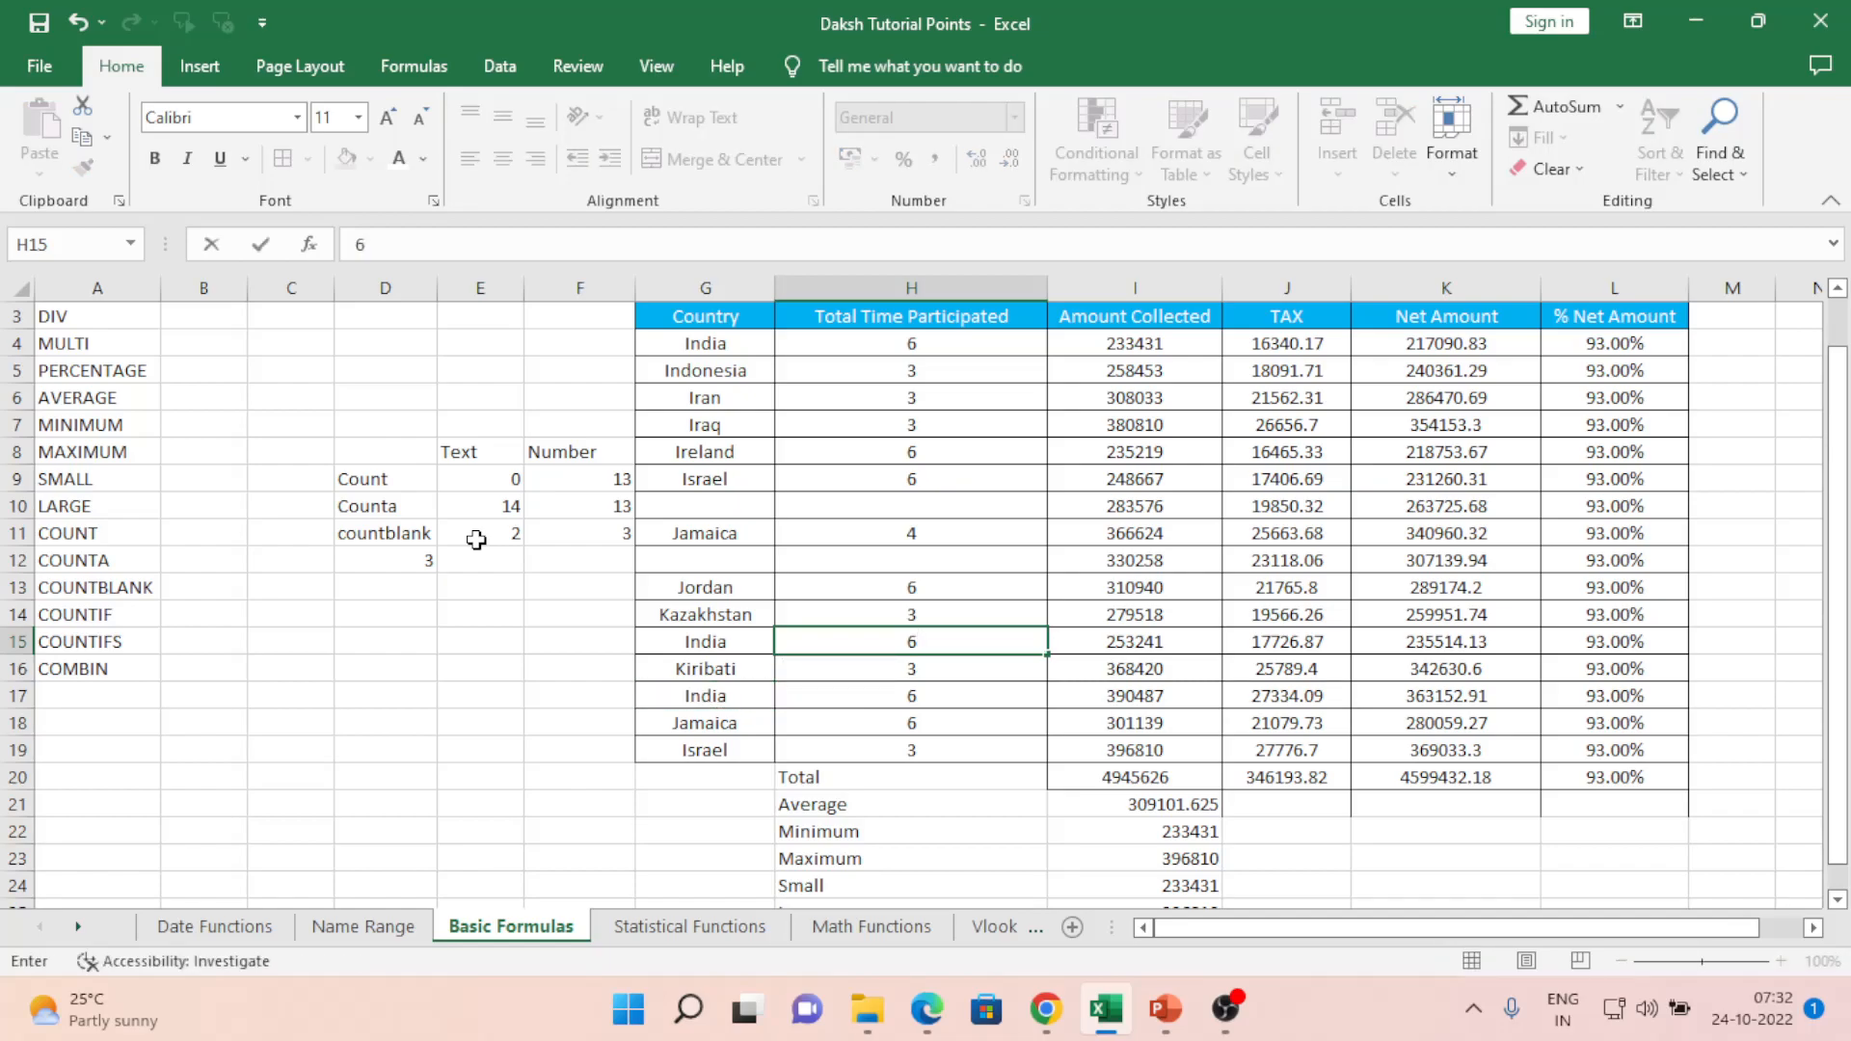
key(Return)
key(Left)
key(Left)
key(Up)
key(Right)
key(Right)
key(Left)
key(Left)
key(Left)
key(Left)
key(Up)
key(Up)
key(Up)
key(Left)
key(Left)
key(Left)
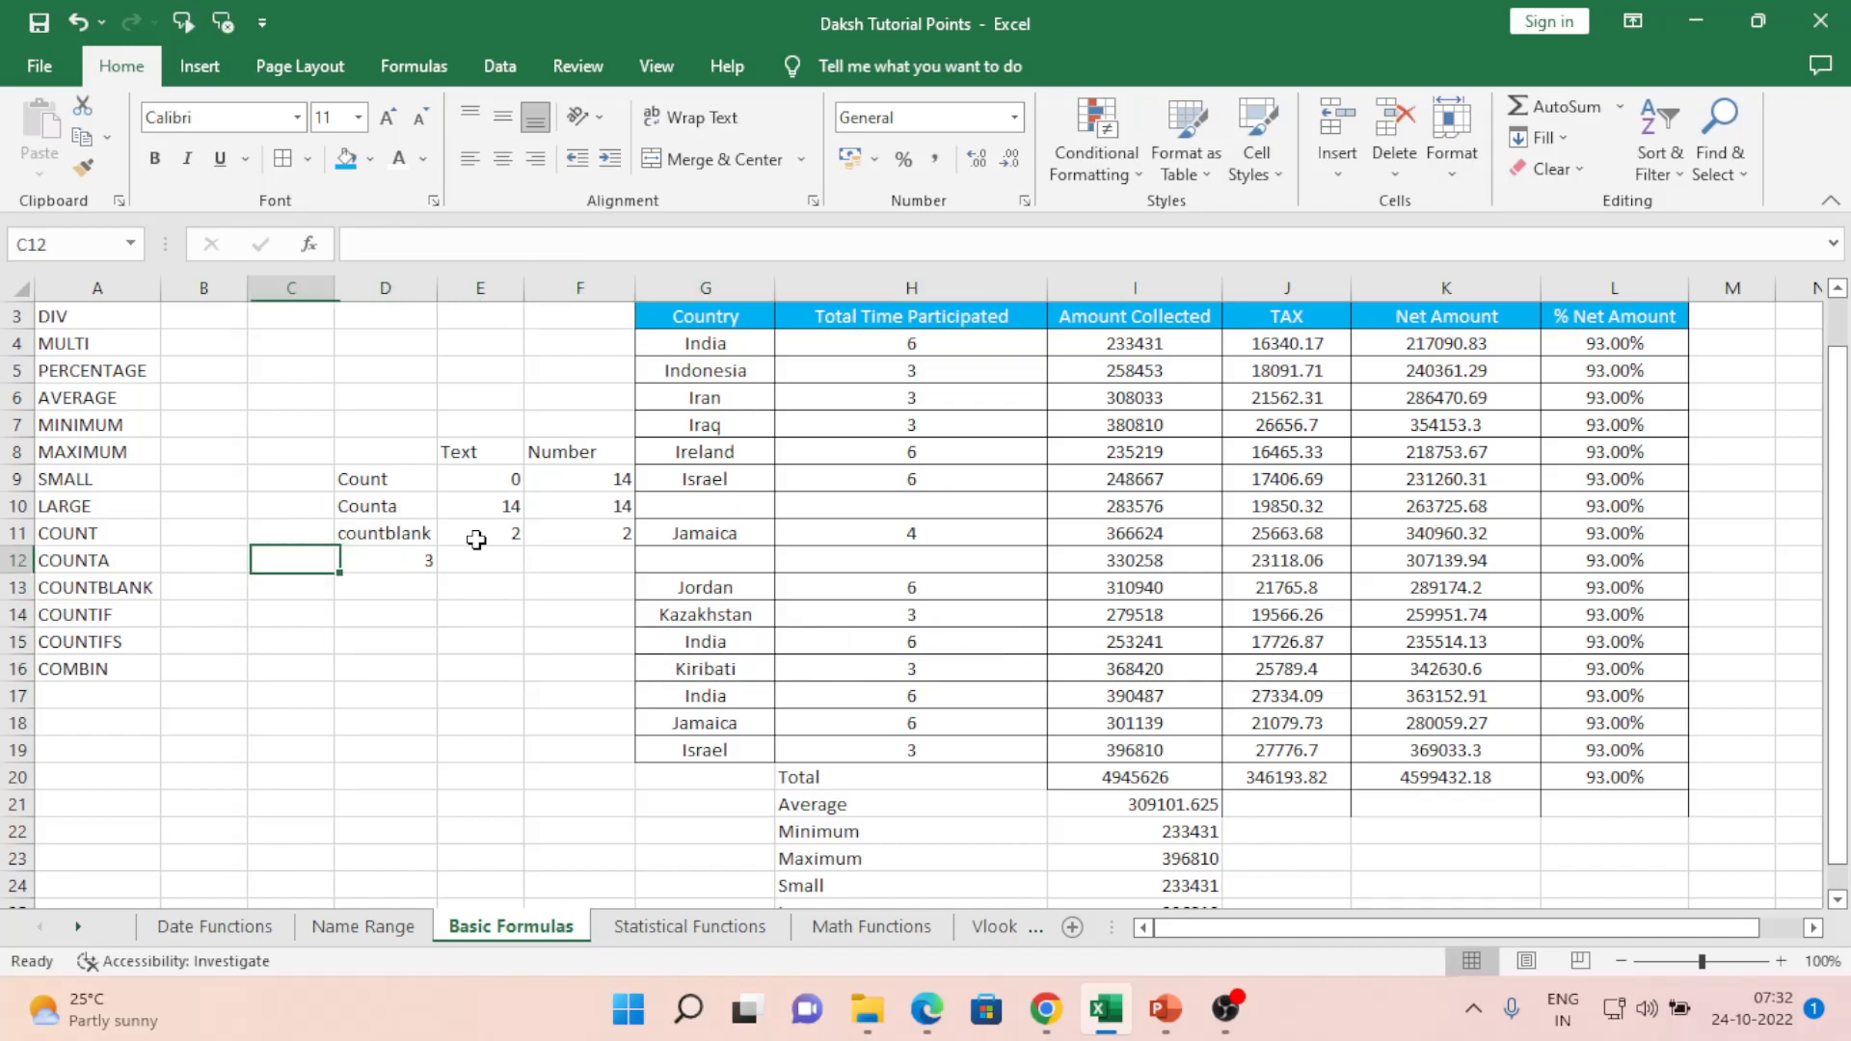
key(Down)
key(Down)
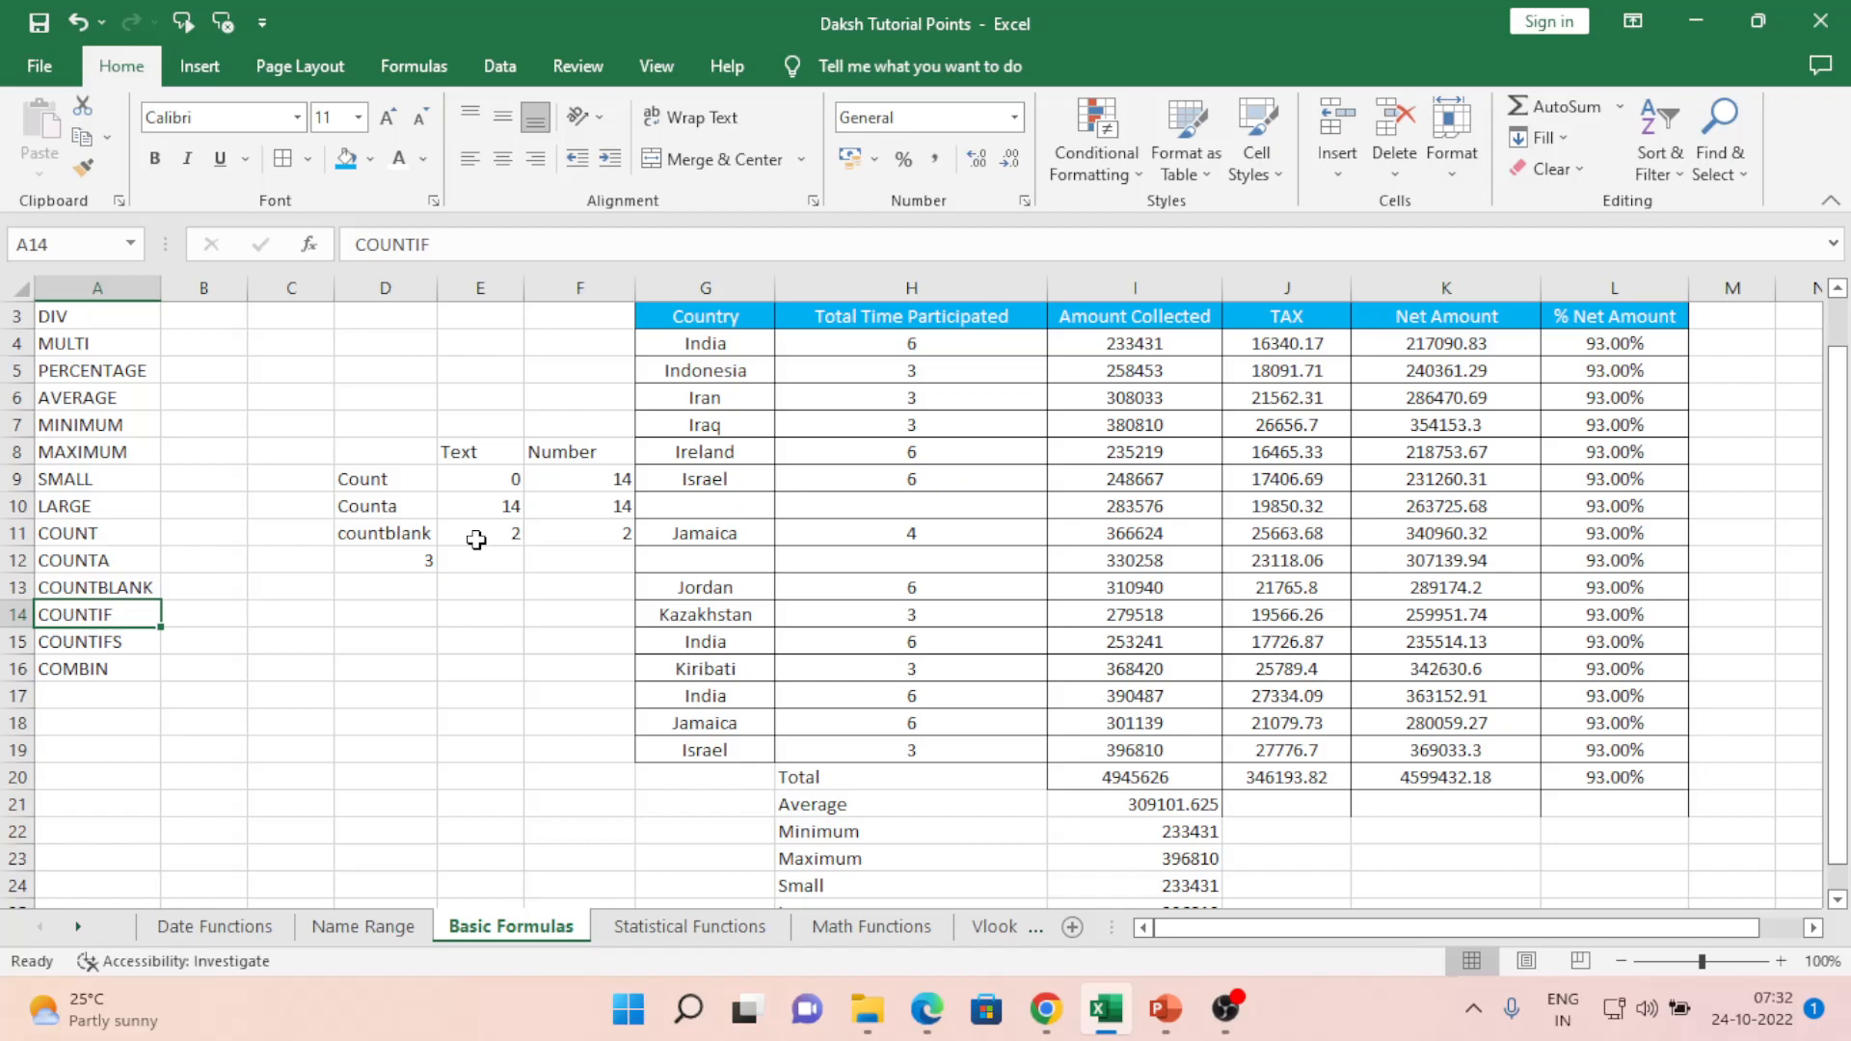
key(Down)
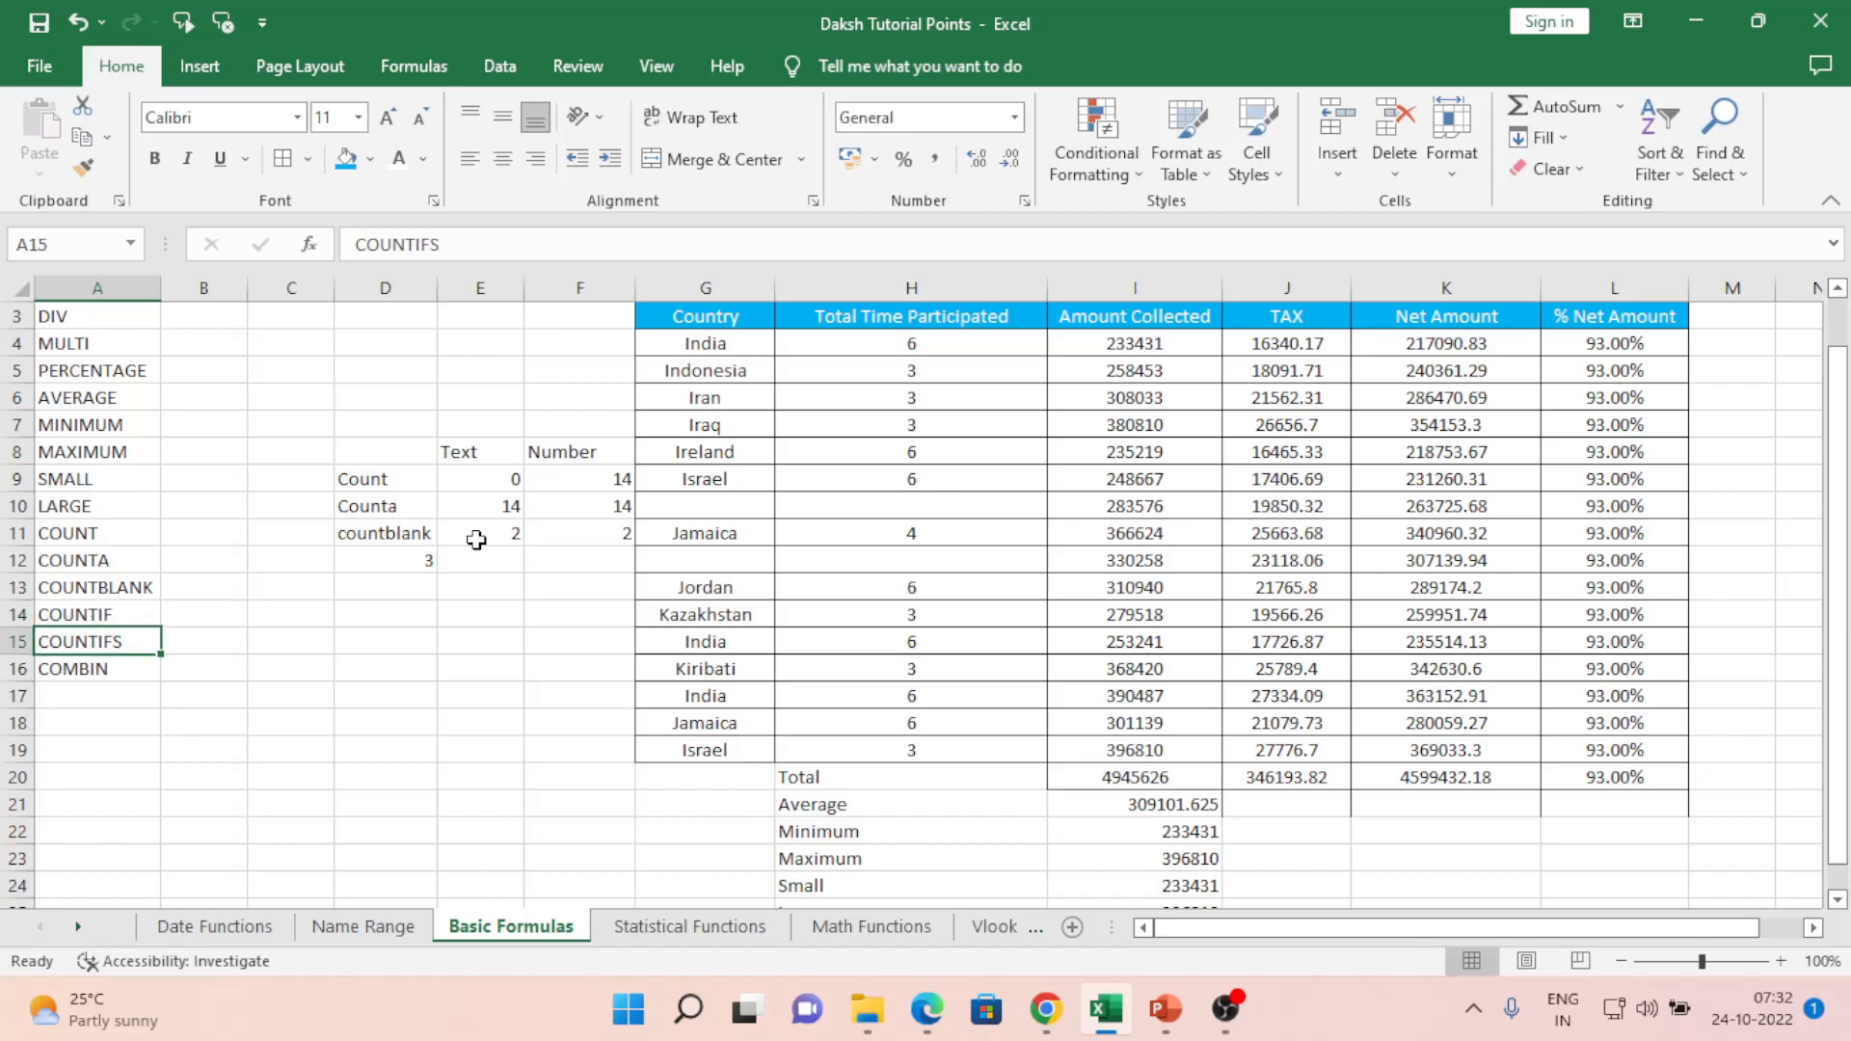
key(Right)
key(Right)
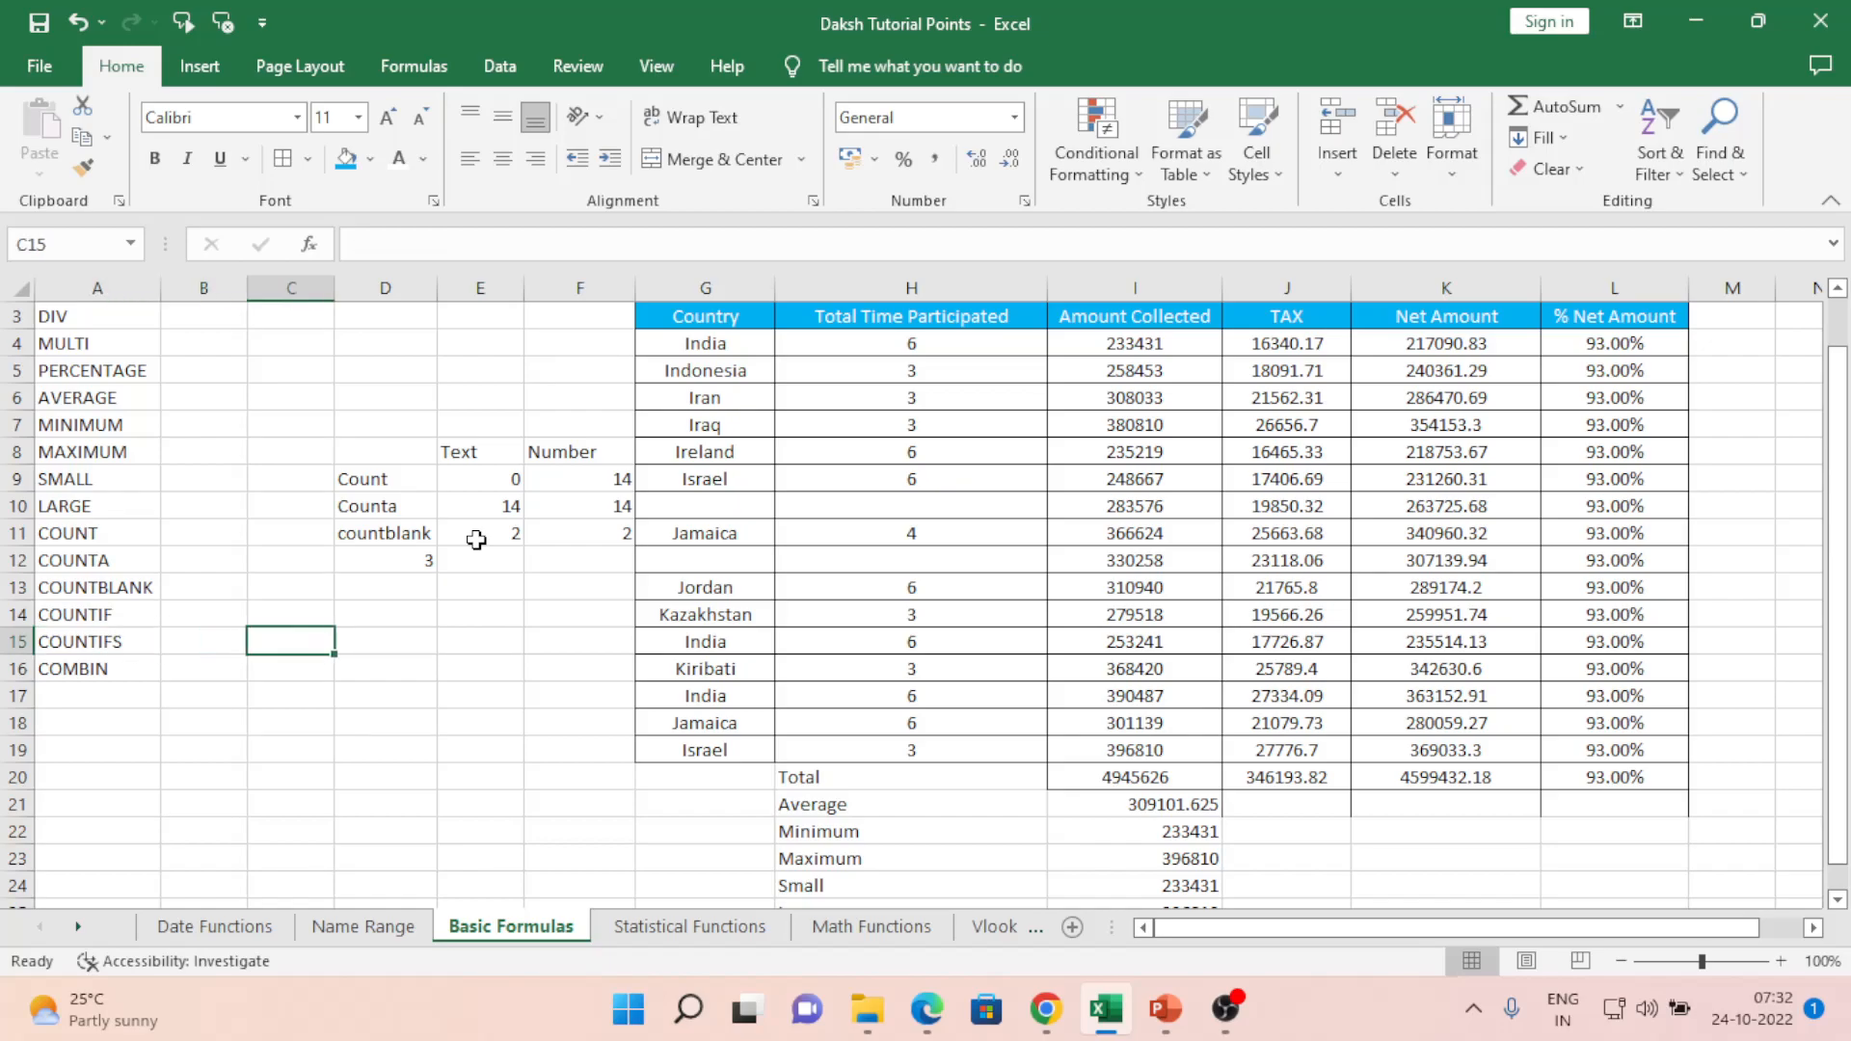
key(Right)
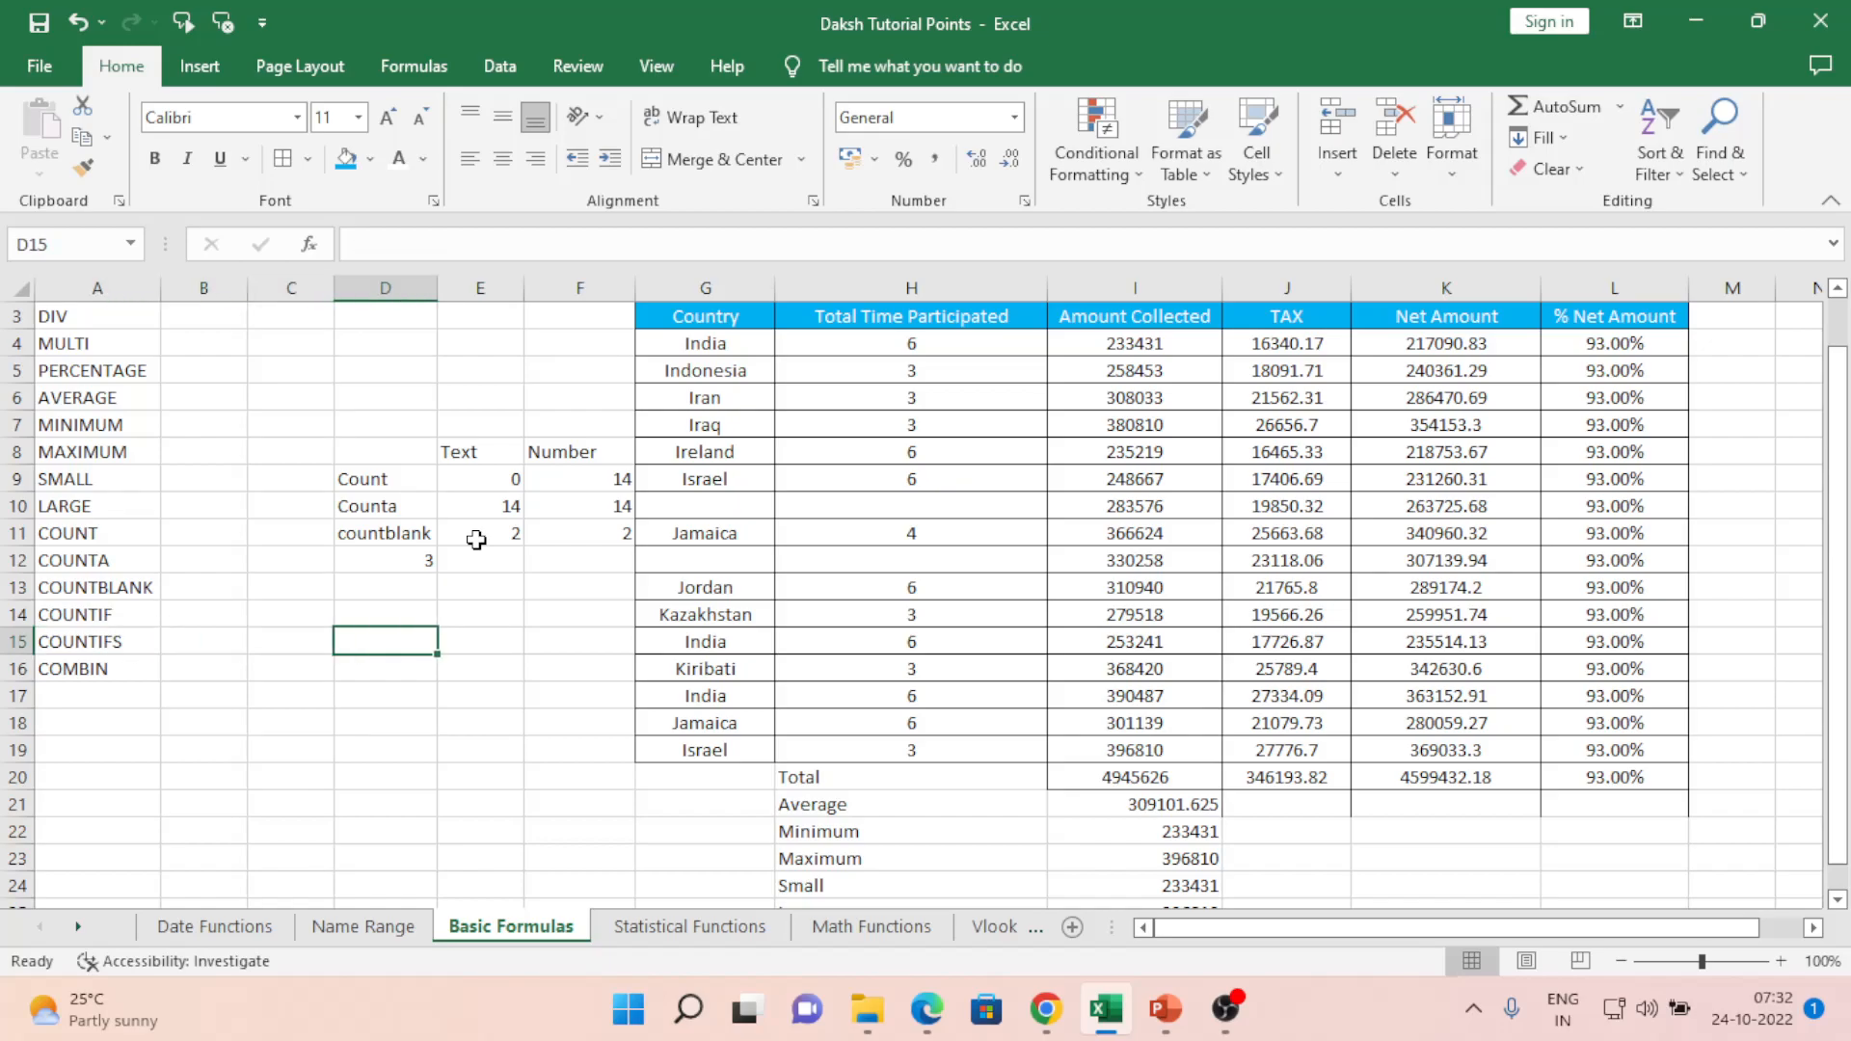
text(=coun)
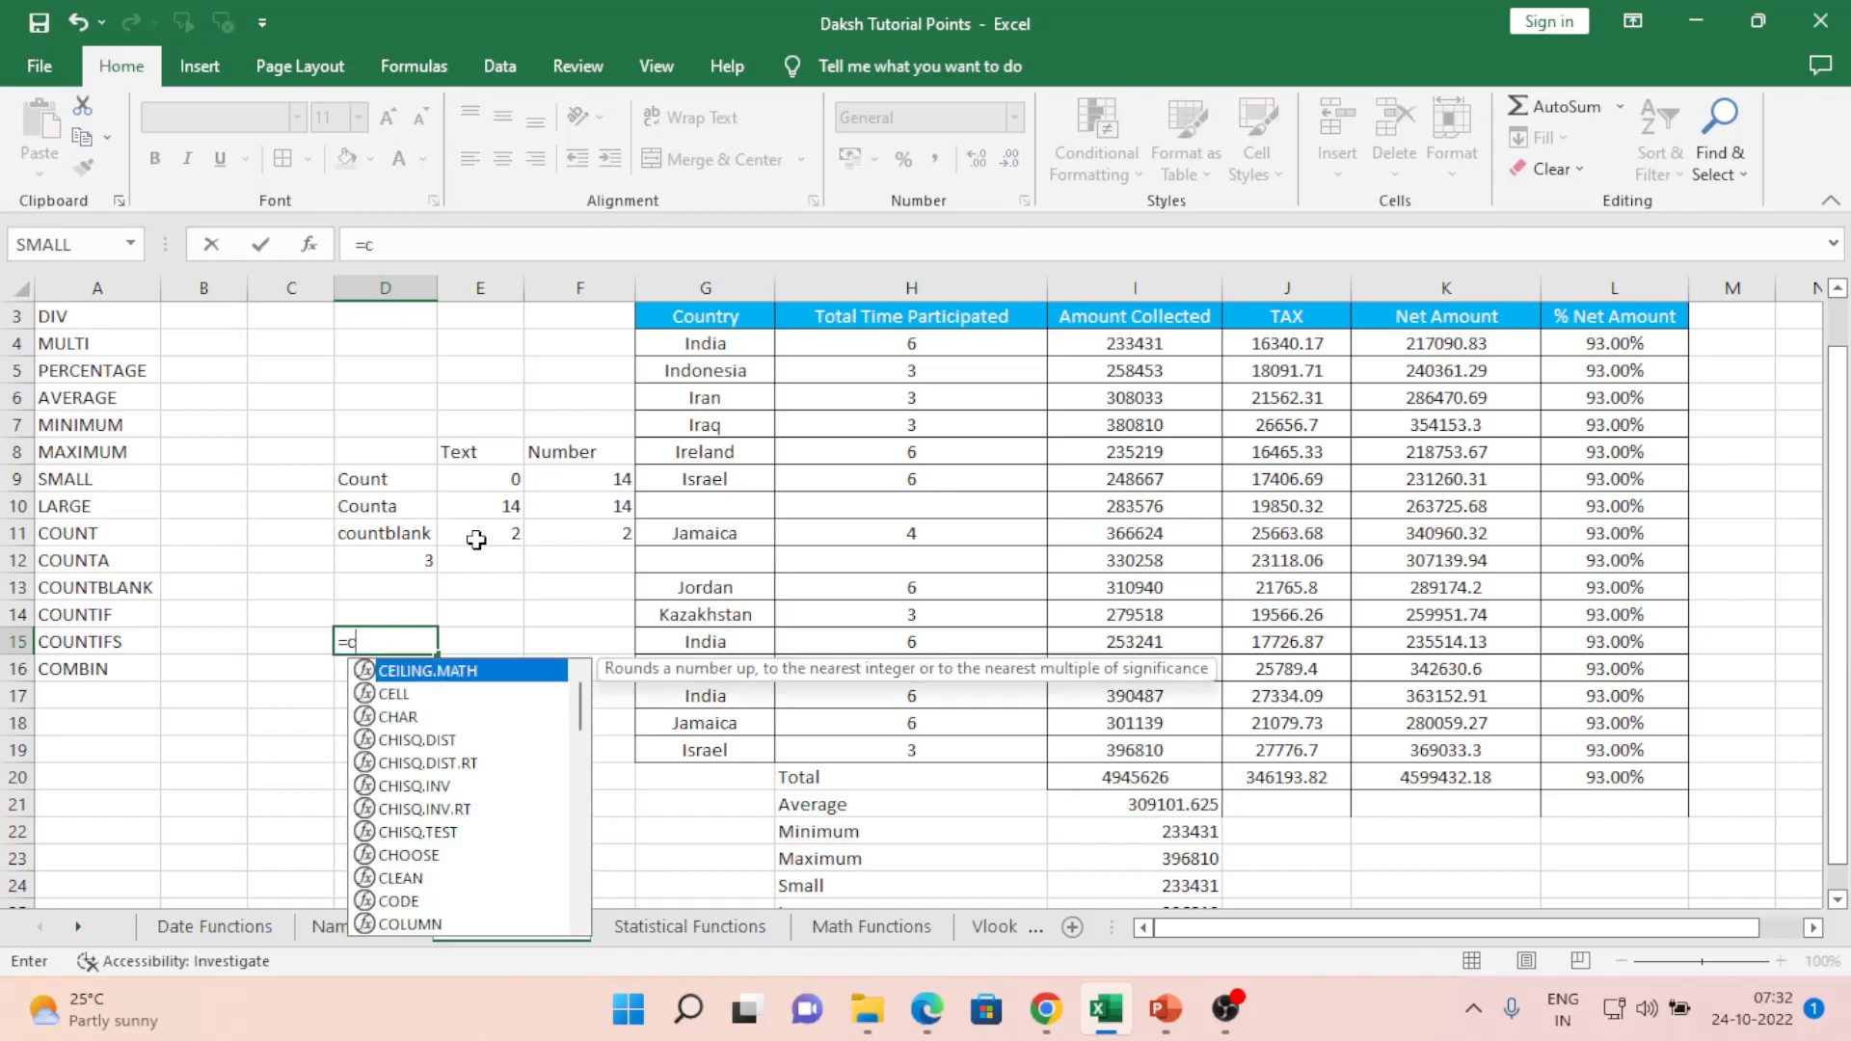
key(Down)
key(Down)
key(Down)
key(Down)
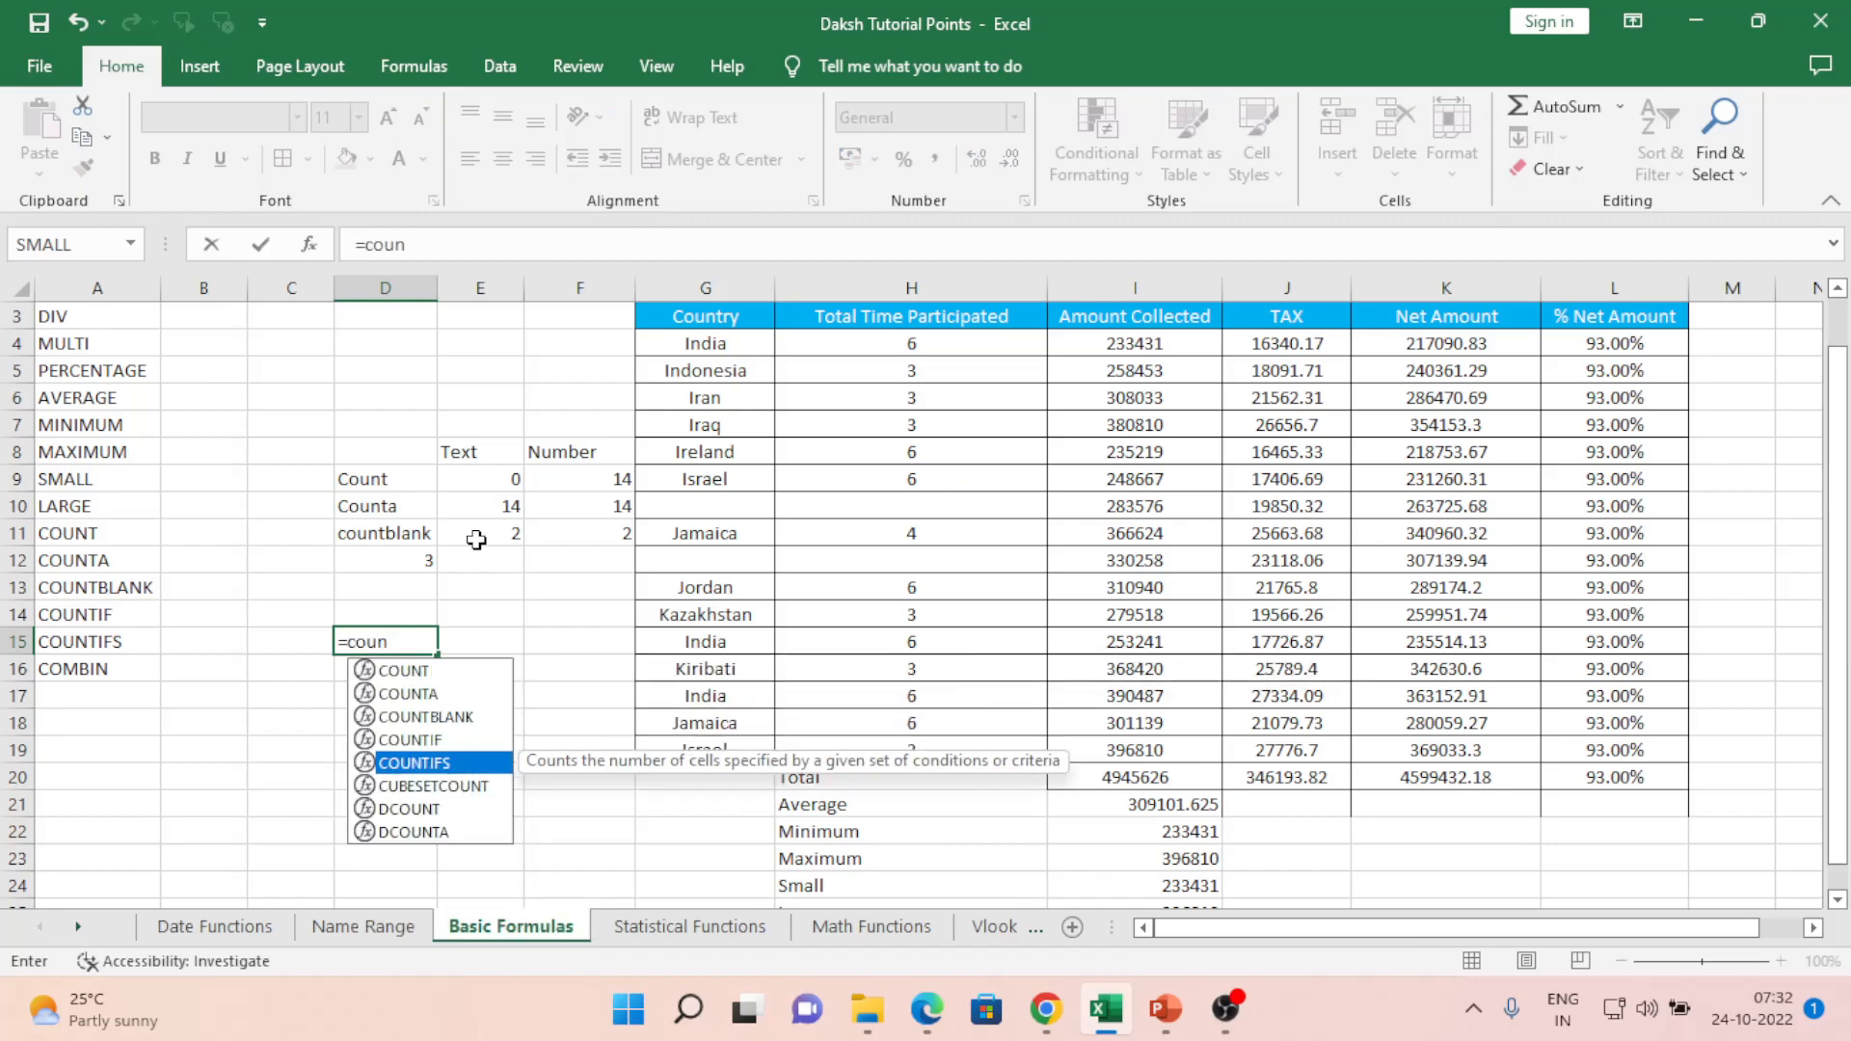
key(Tab)
key(Right)
key(Right)
key(Right)
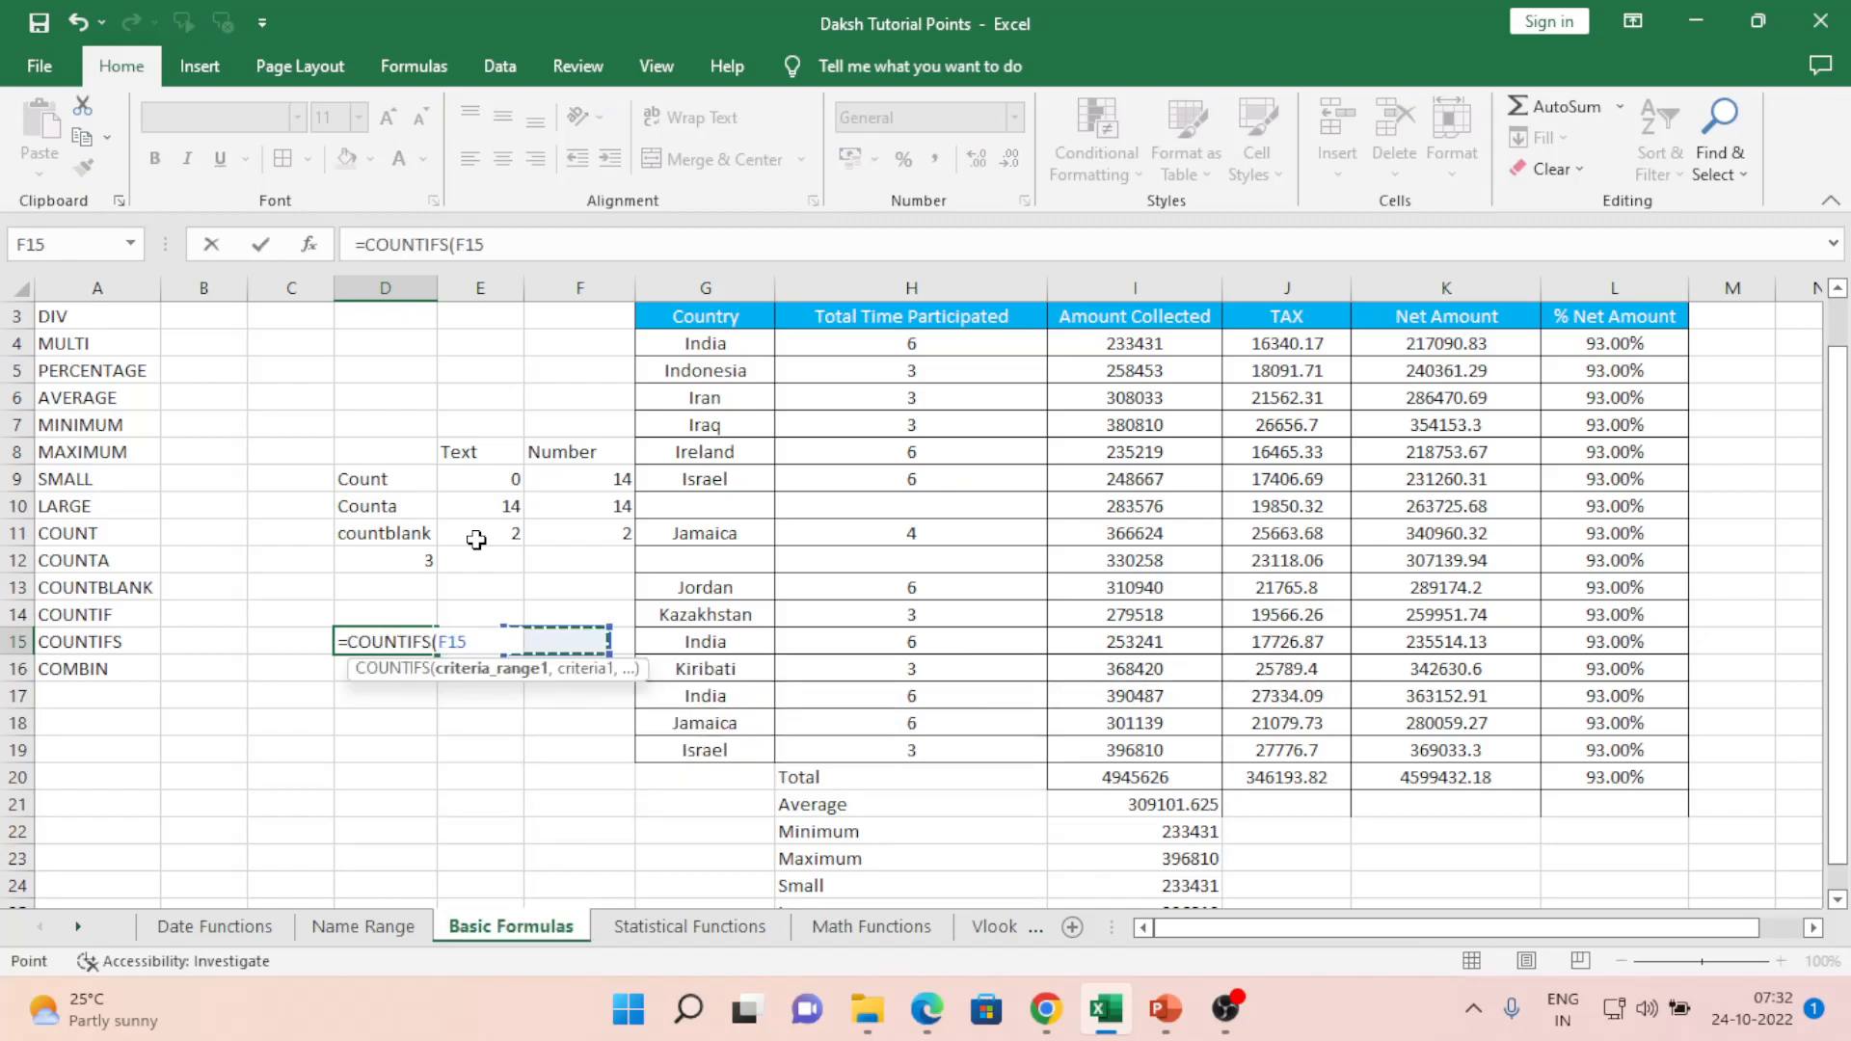
key(Up)
key(Up)
key(Up)
key(Up)
key(Up)
key(Up)
key(Up)
key(Up)
key(Up)
key(Up)
key(Up)
key(Up)
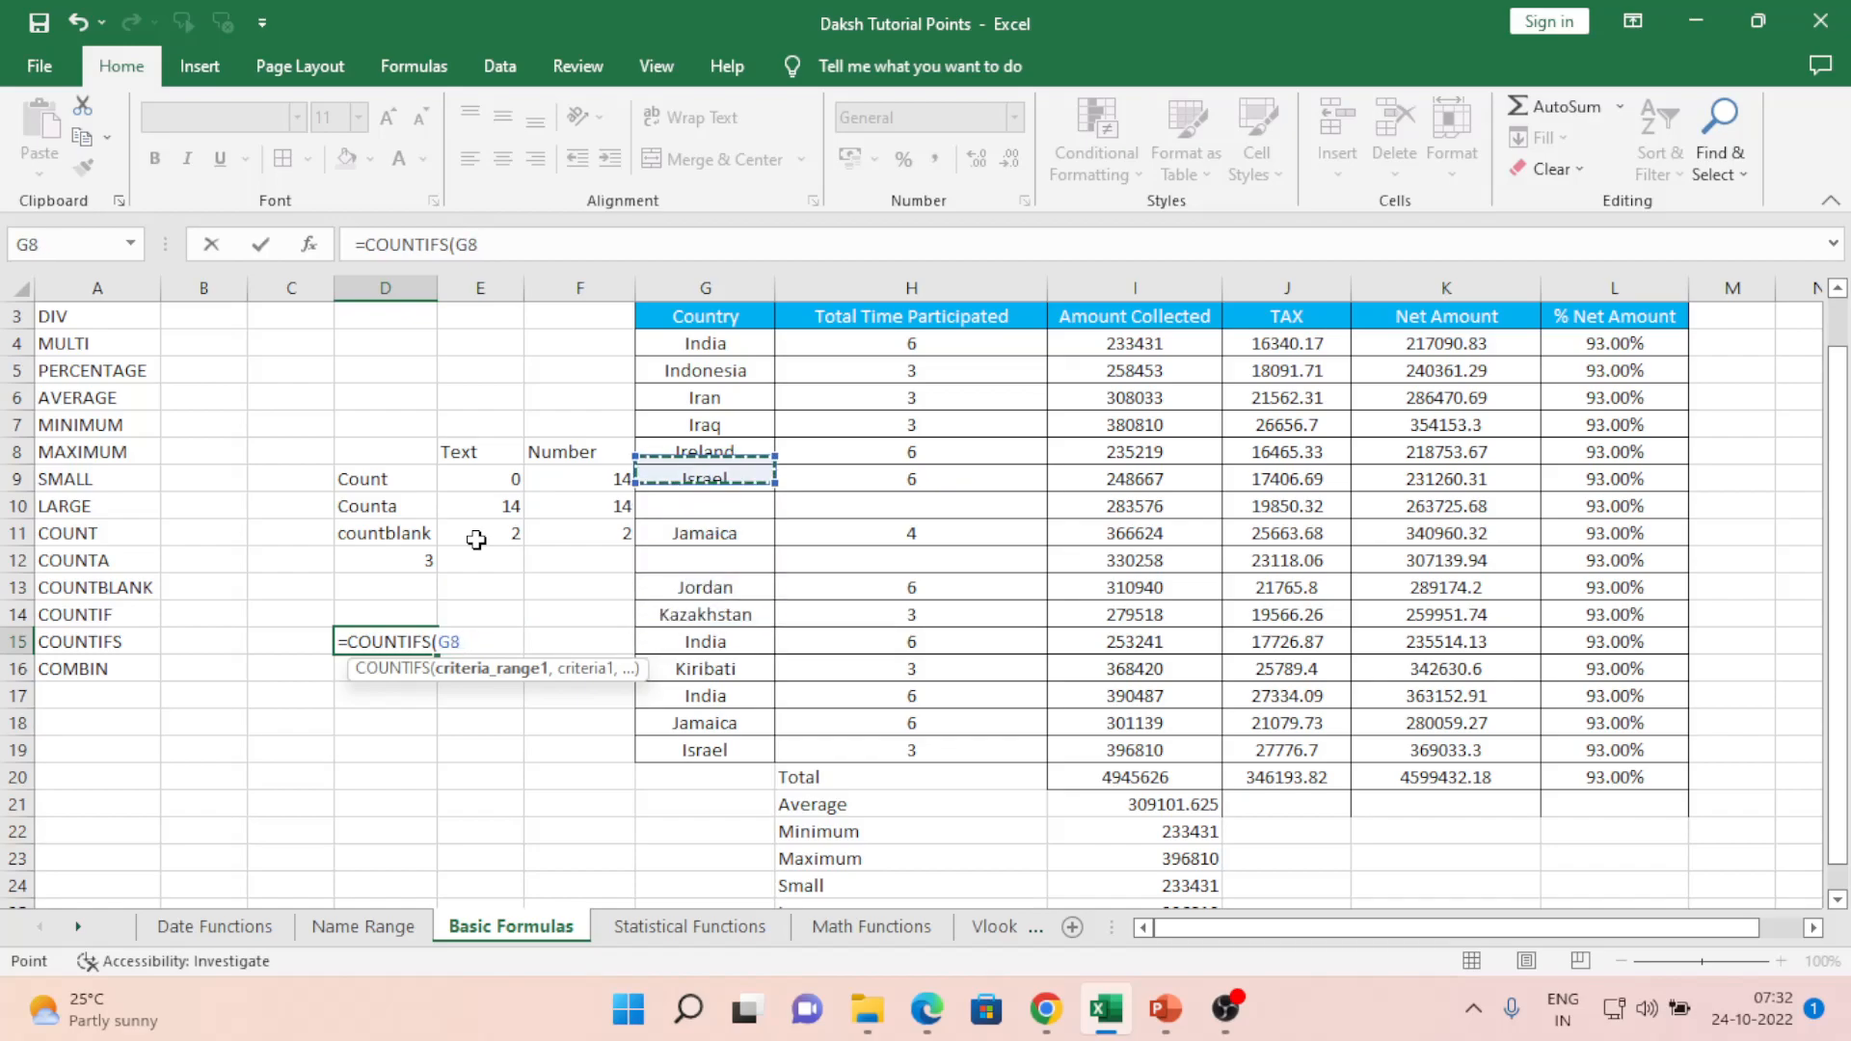
key(Down)
key(shift+Right)
key(shift+Right)
key(shift+Right)
key(shift+Left)
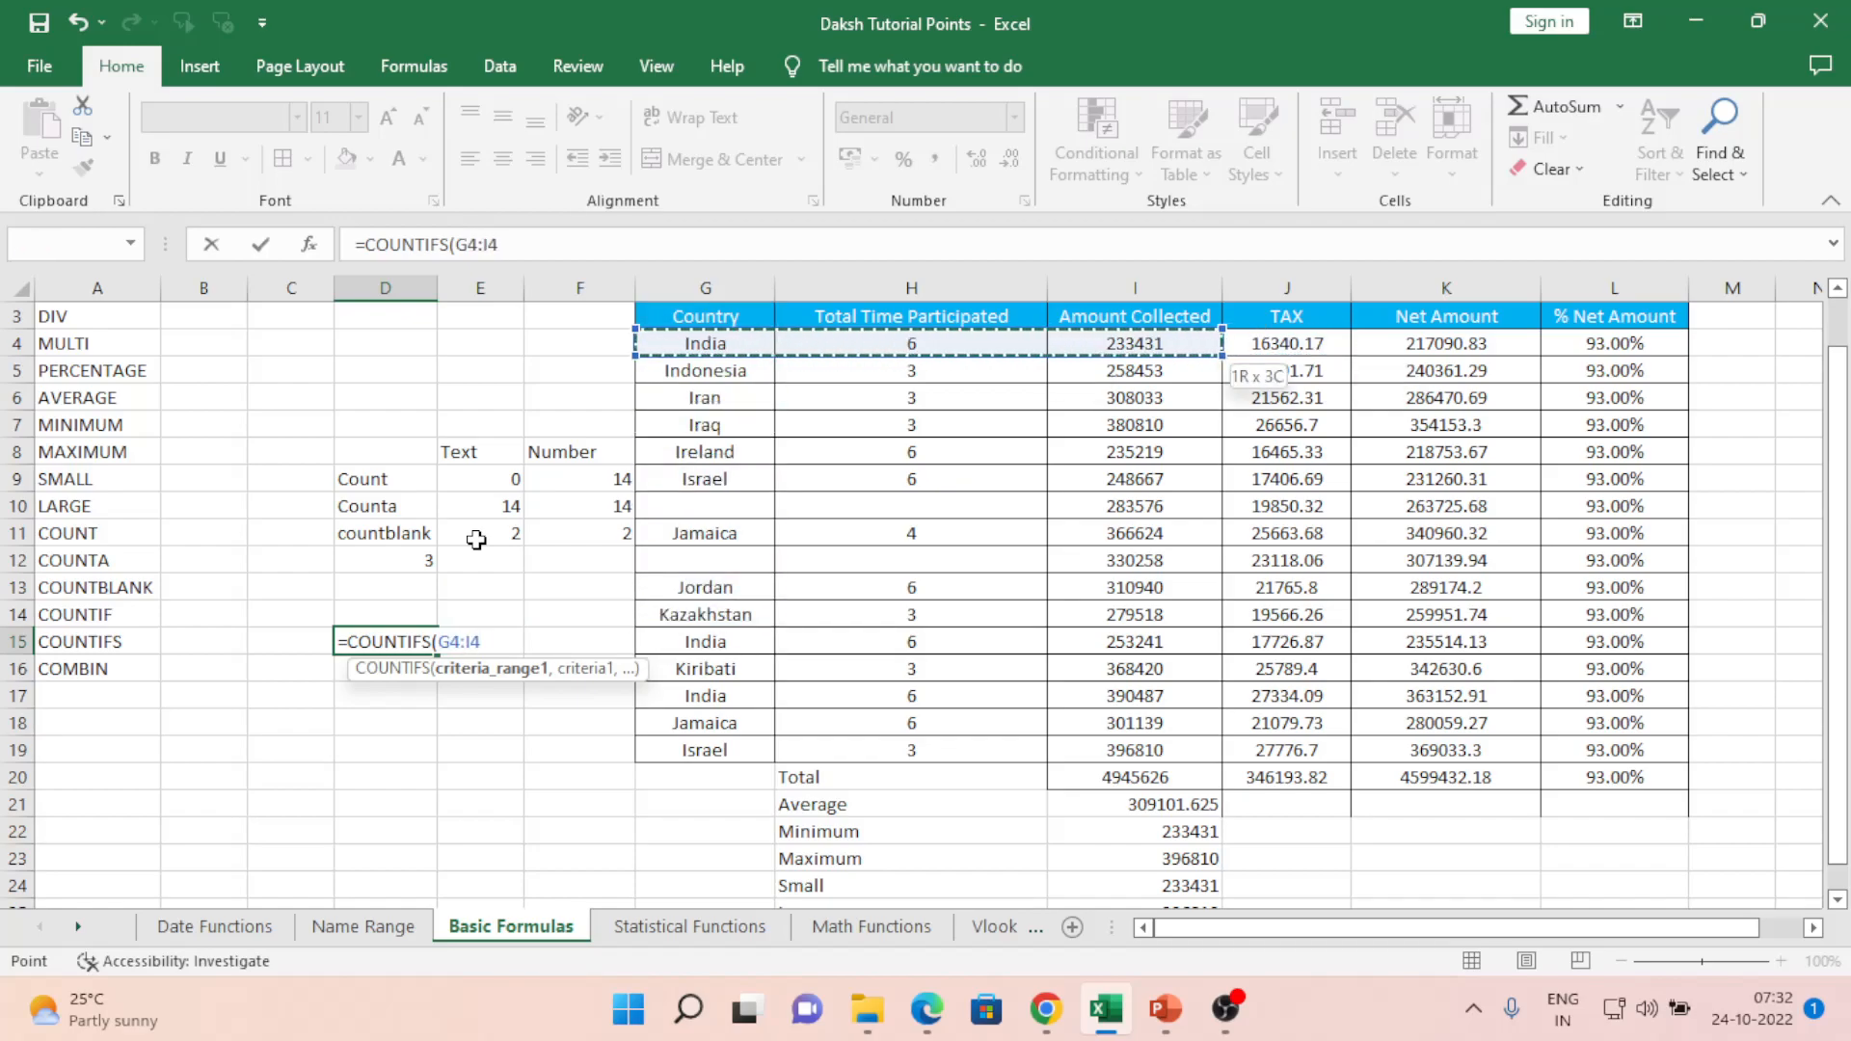
key(shift+Down)
key(shift+Down)
key(shift+Down)
key(shift+Down)
key(shift+Down)
key(shift+Down)
key(shift+Down)
key(shift+Down)
key(shift+Down)
key(shift+Down)
key(shift+Down)
key(shift+Down)
key(shift+Down)
key(shift+Down)
key(shift+Down)
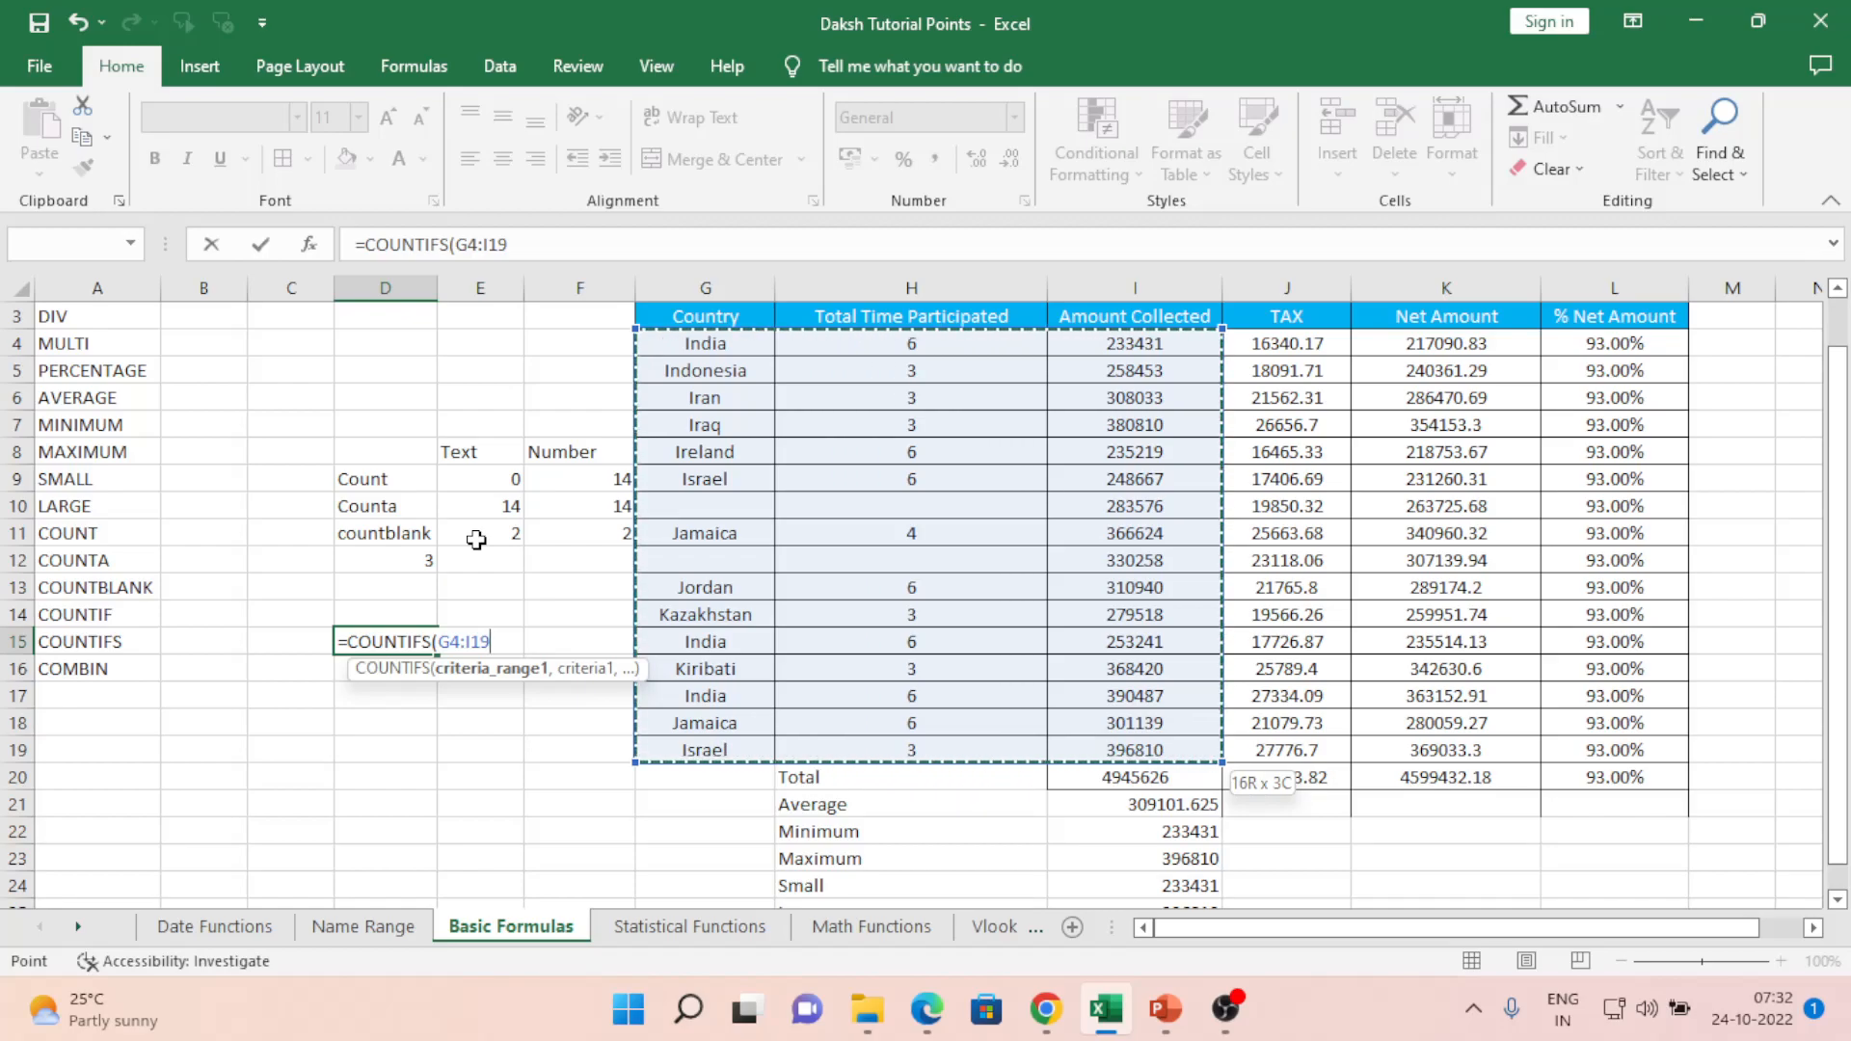
text(,)
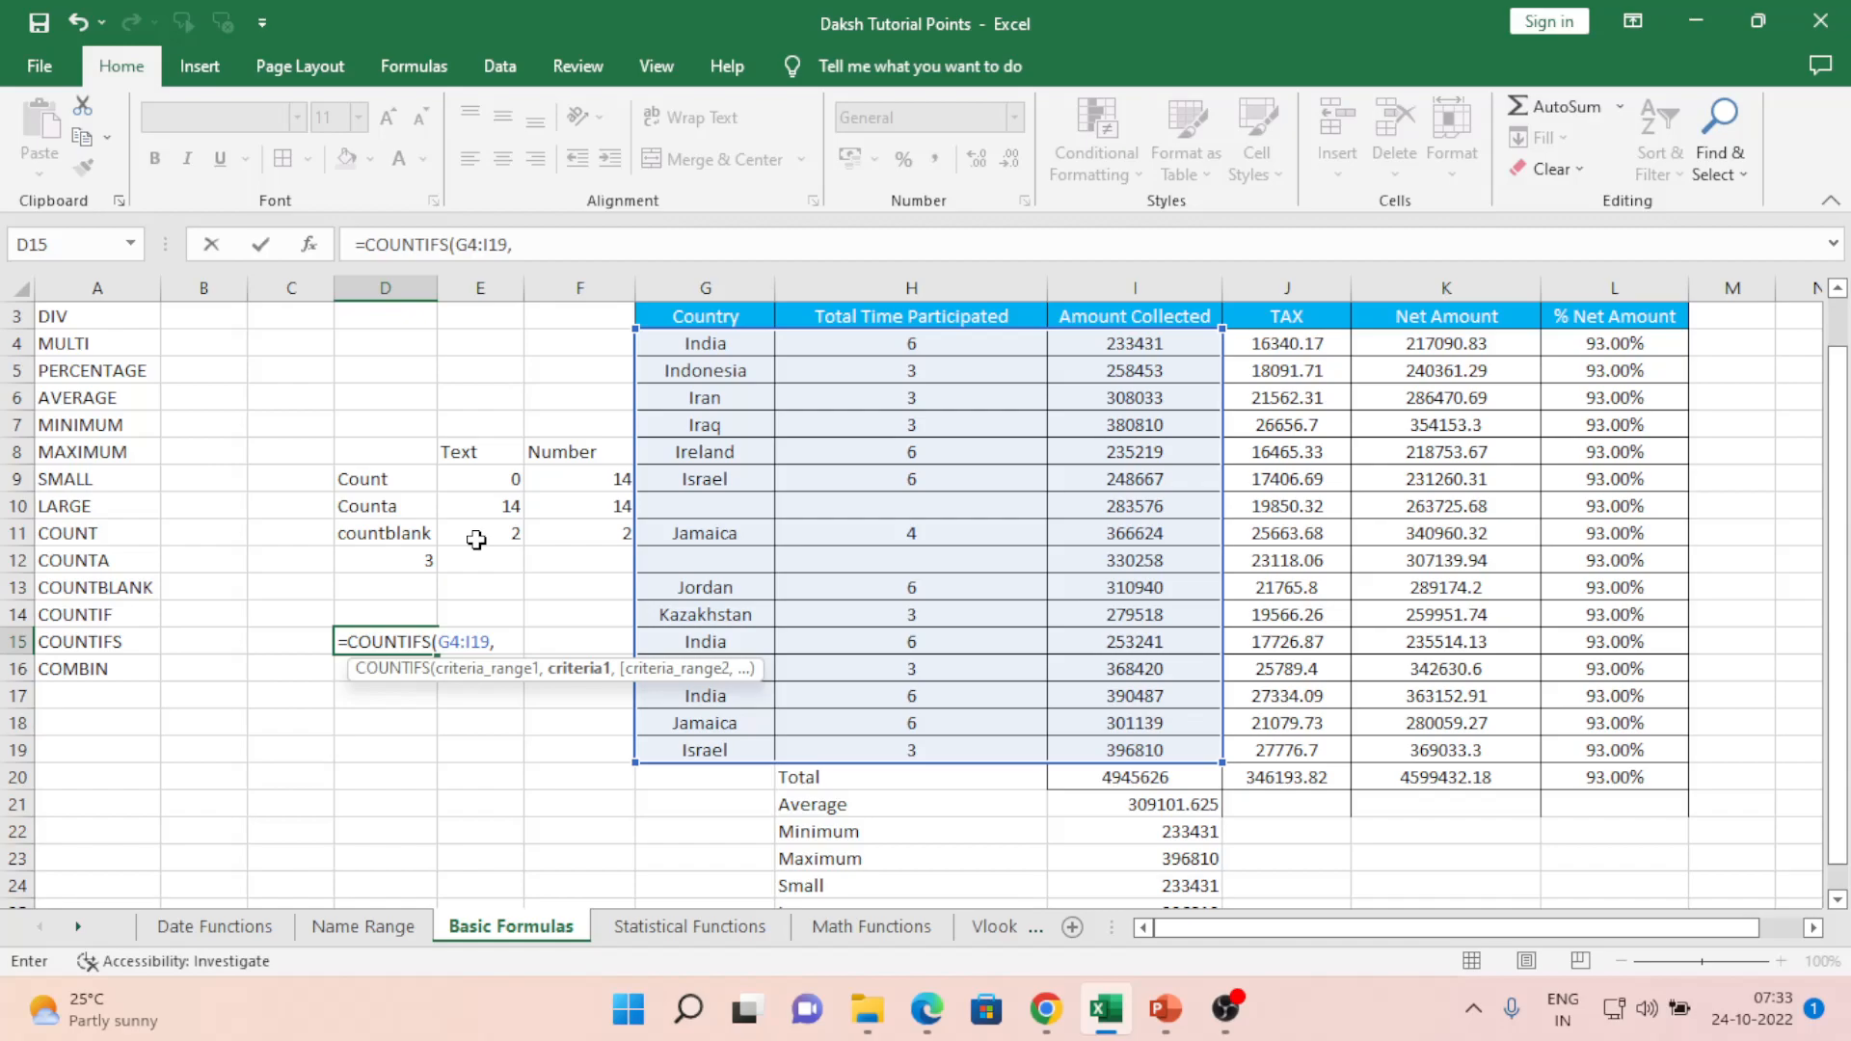
- Restart the COUNTIFS formula in D15 with range G4:G19 and criterion "India"
key(Escape)
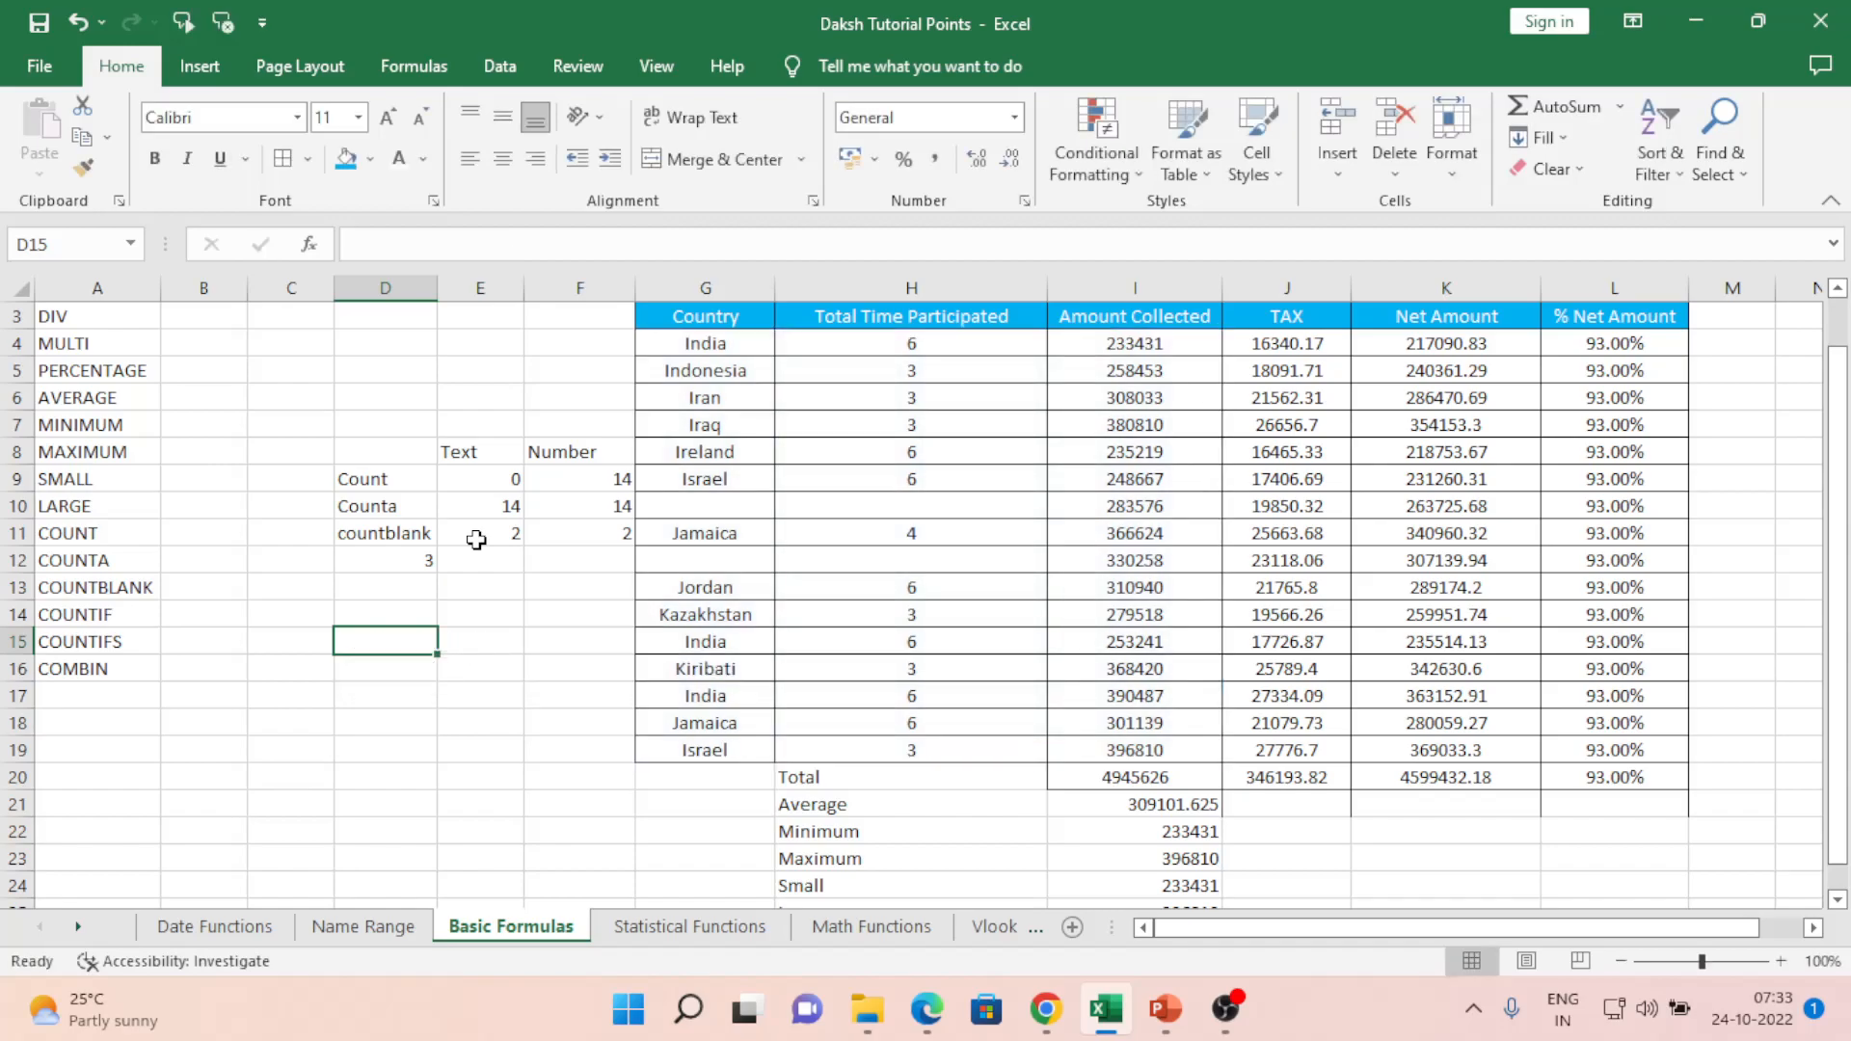
text(=coun)
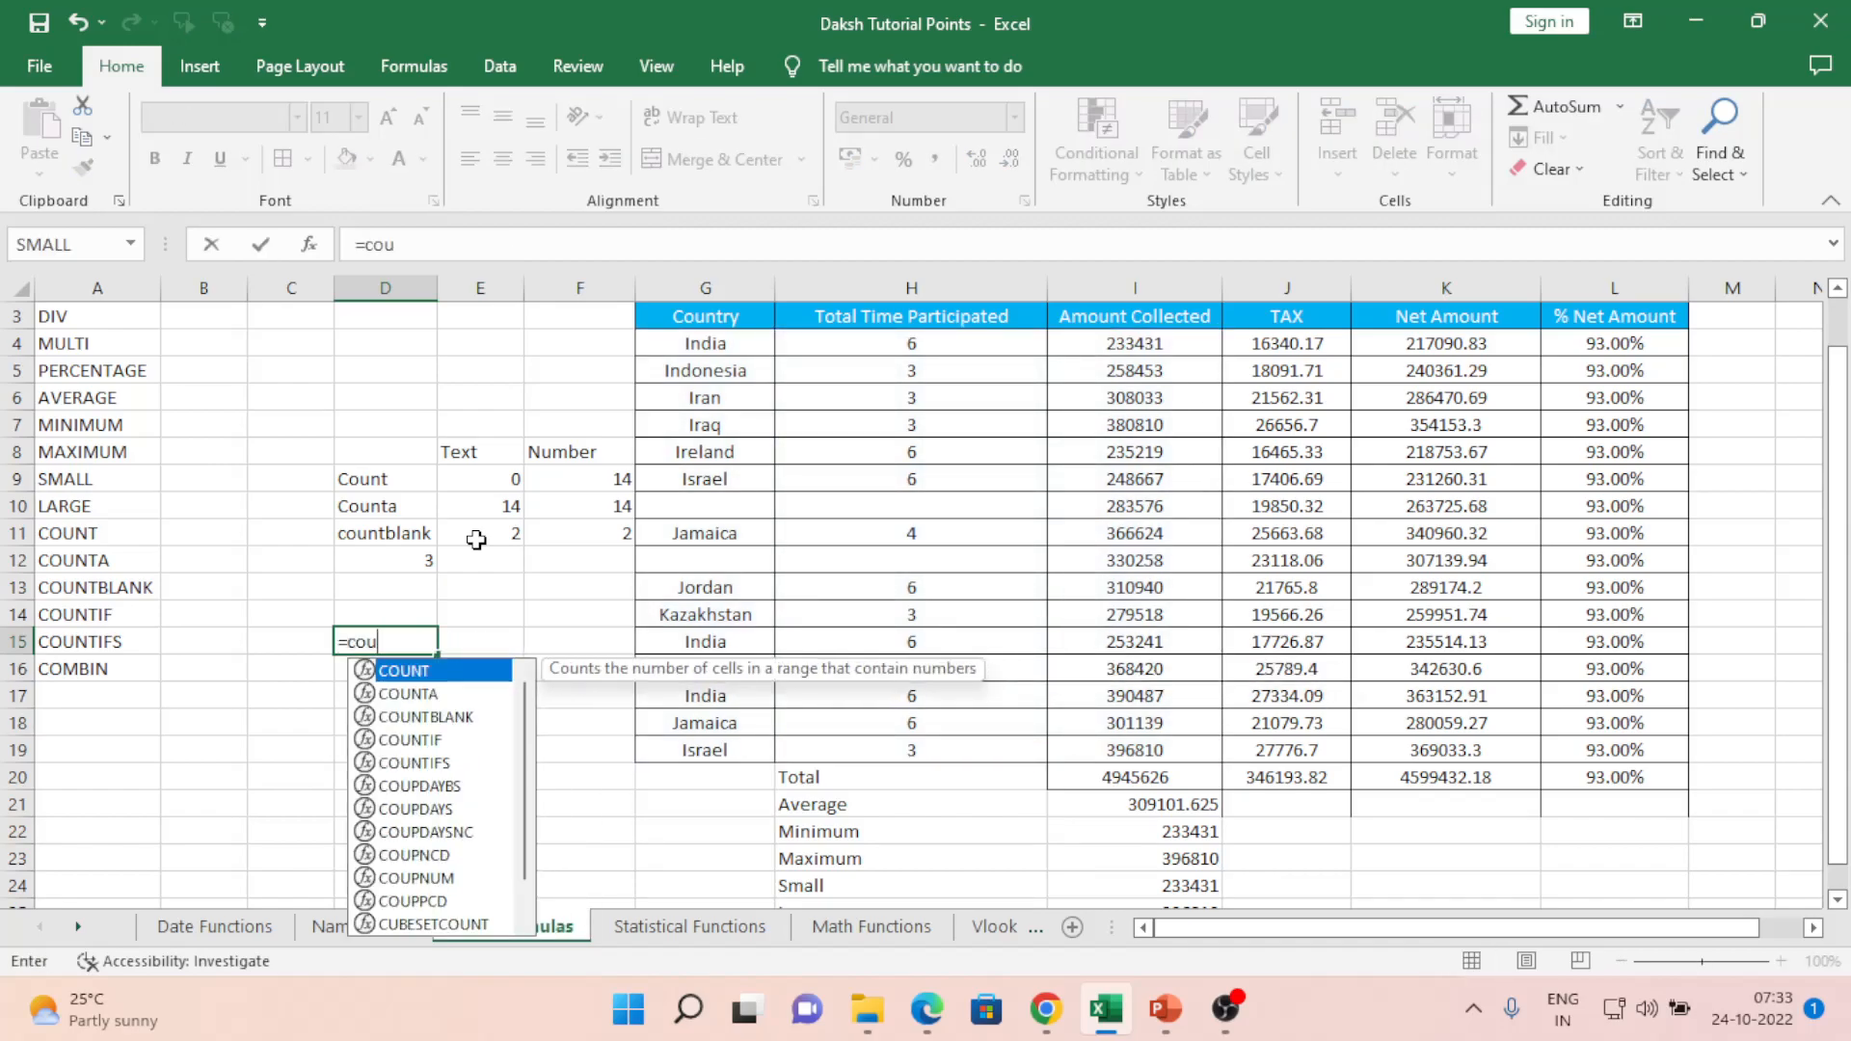
key(Down)
key(Down)
key(Down)
key(Down)
key(Tab)
key(Right)
key(Right)
key(Right)
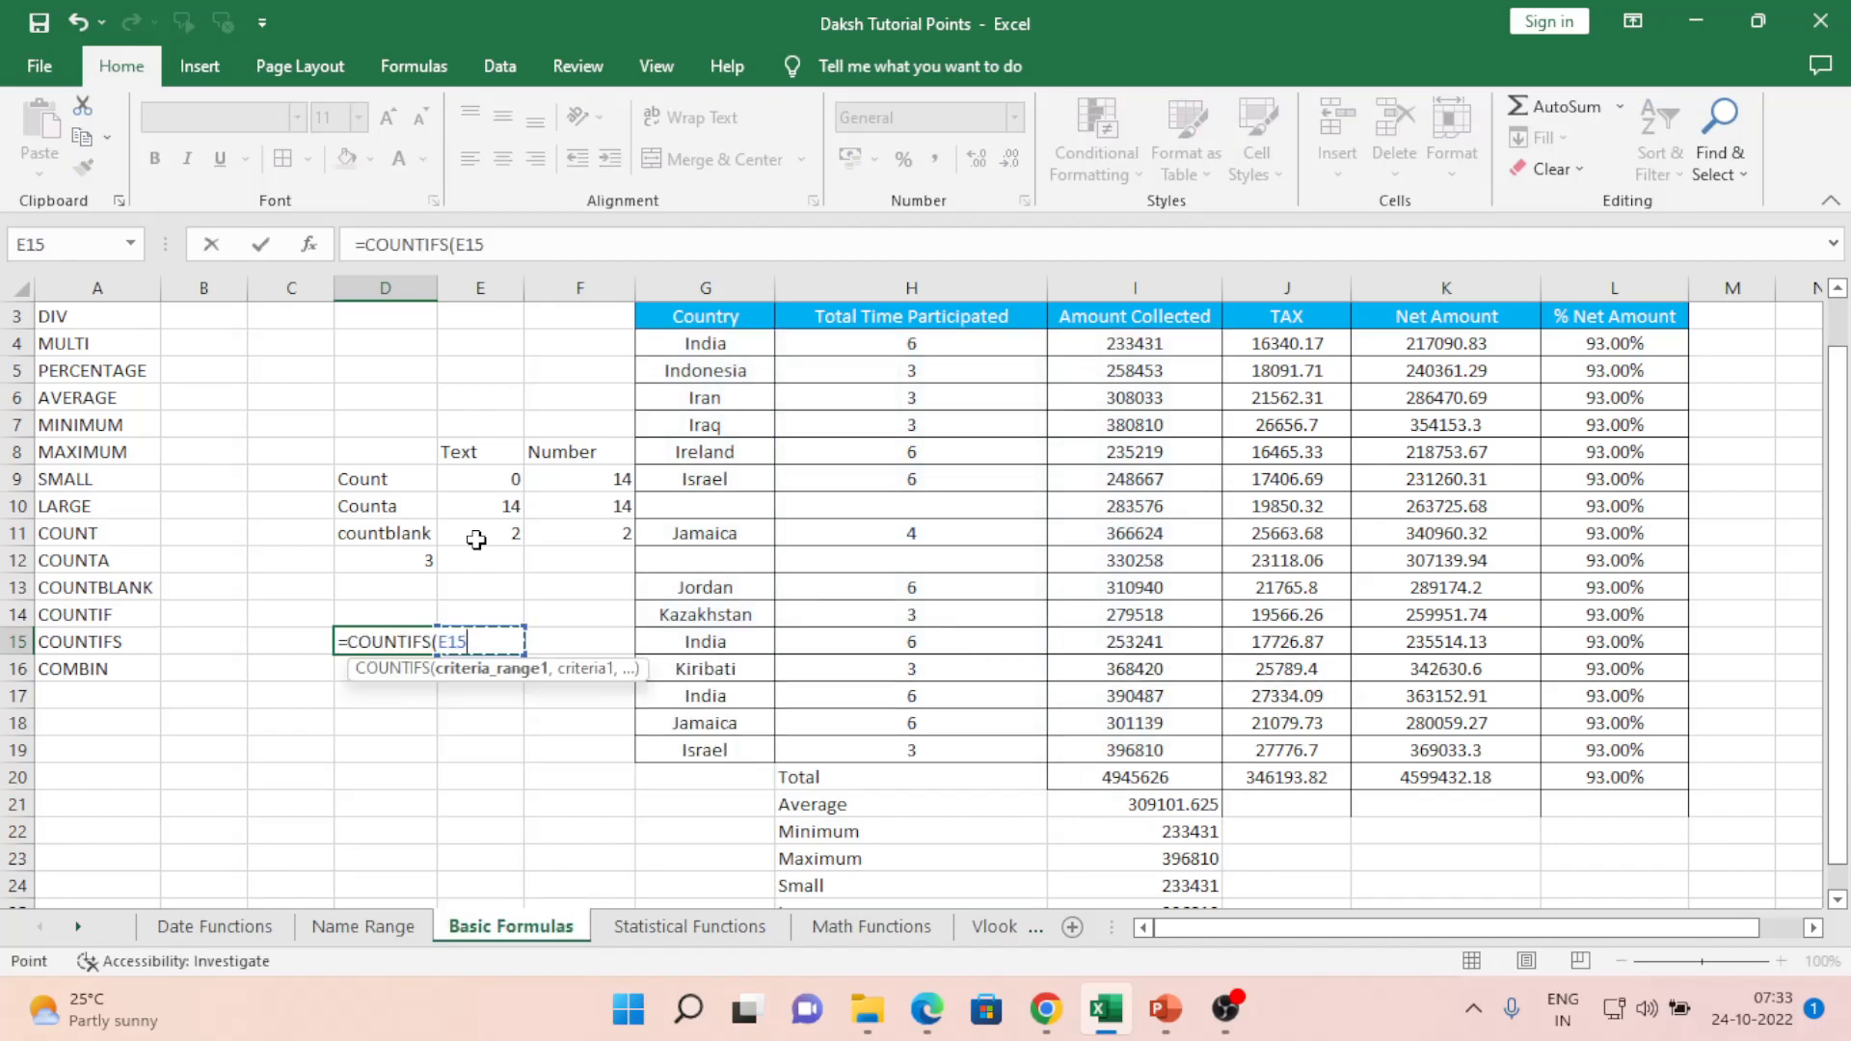
key(Up)
key(Up)
key(Up)
key(Up)
key(Up)
key(Up)
key(Up)
key(Up)
key(Up)
key(Up)
key(Up)
key(shift+Down)
key(shift+Down)
key(shift+Down)
key(shift+Down)
key(shift+Down)
key(shift+Down)
key(shift+Down)
key(shift+Down)
key(shift+Down)
key(shift+Down)
key(shift+Down)
key(shift+Down)
key(shift+Down)
key(shift+Down)
key(shift+Down)
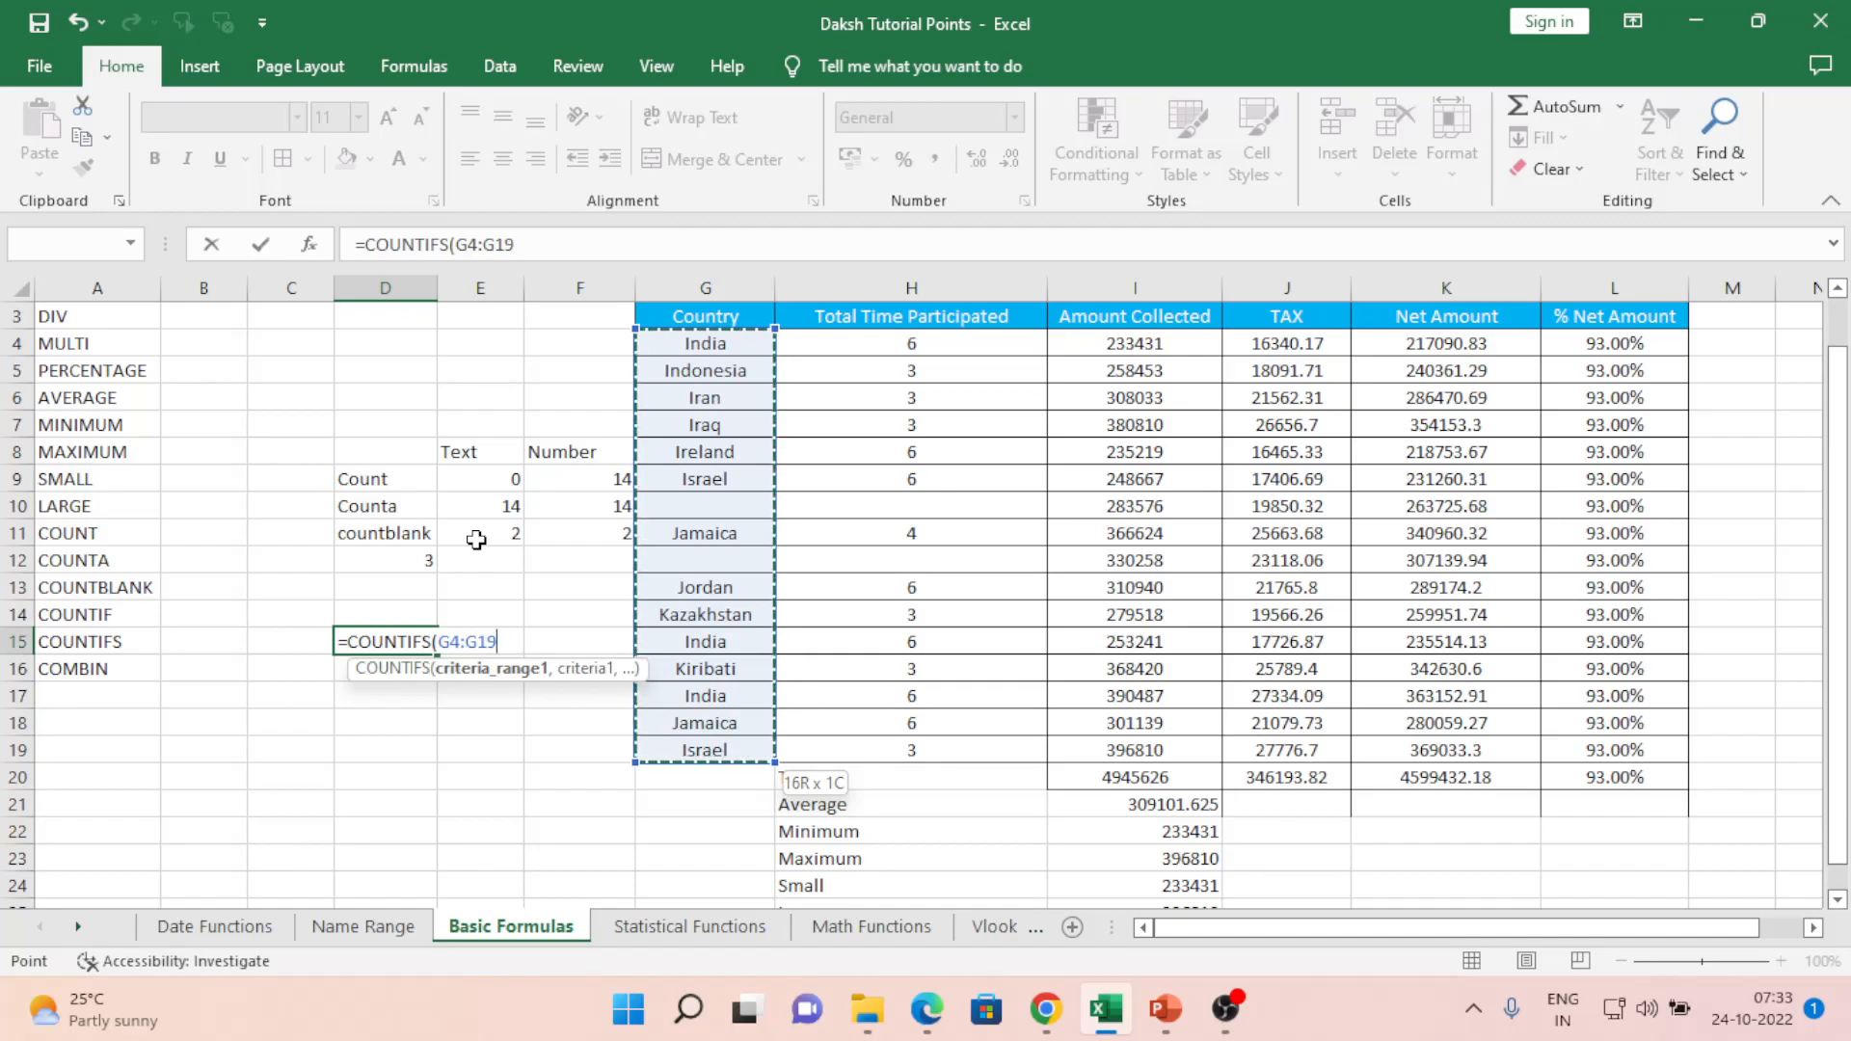
text(,")
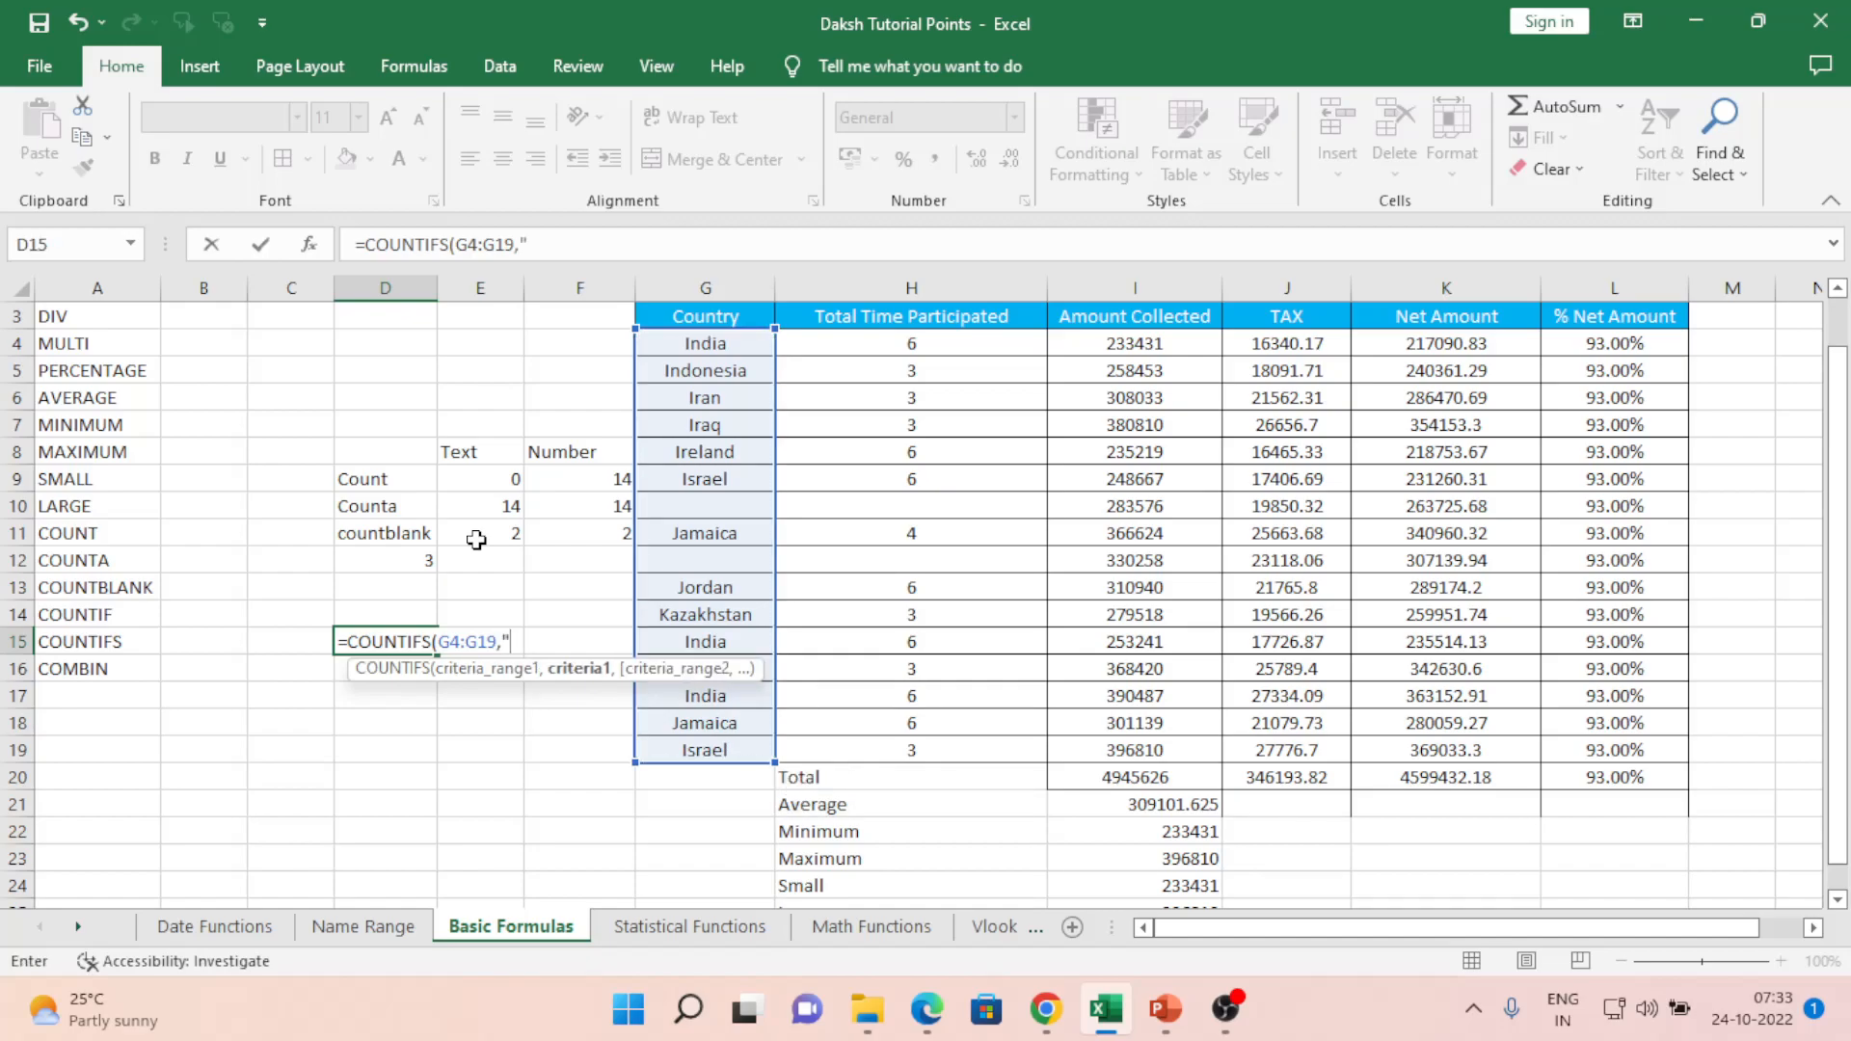
text(ndia",)
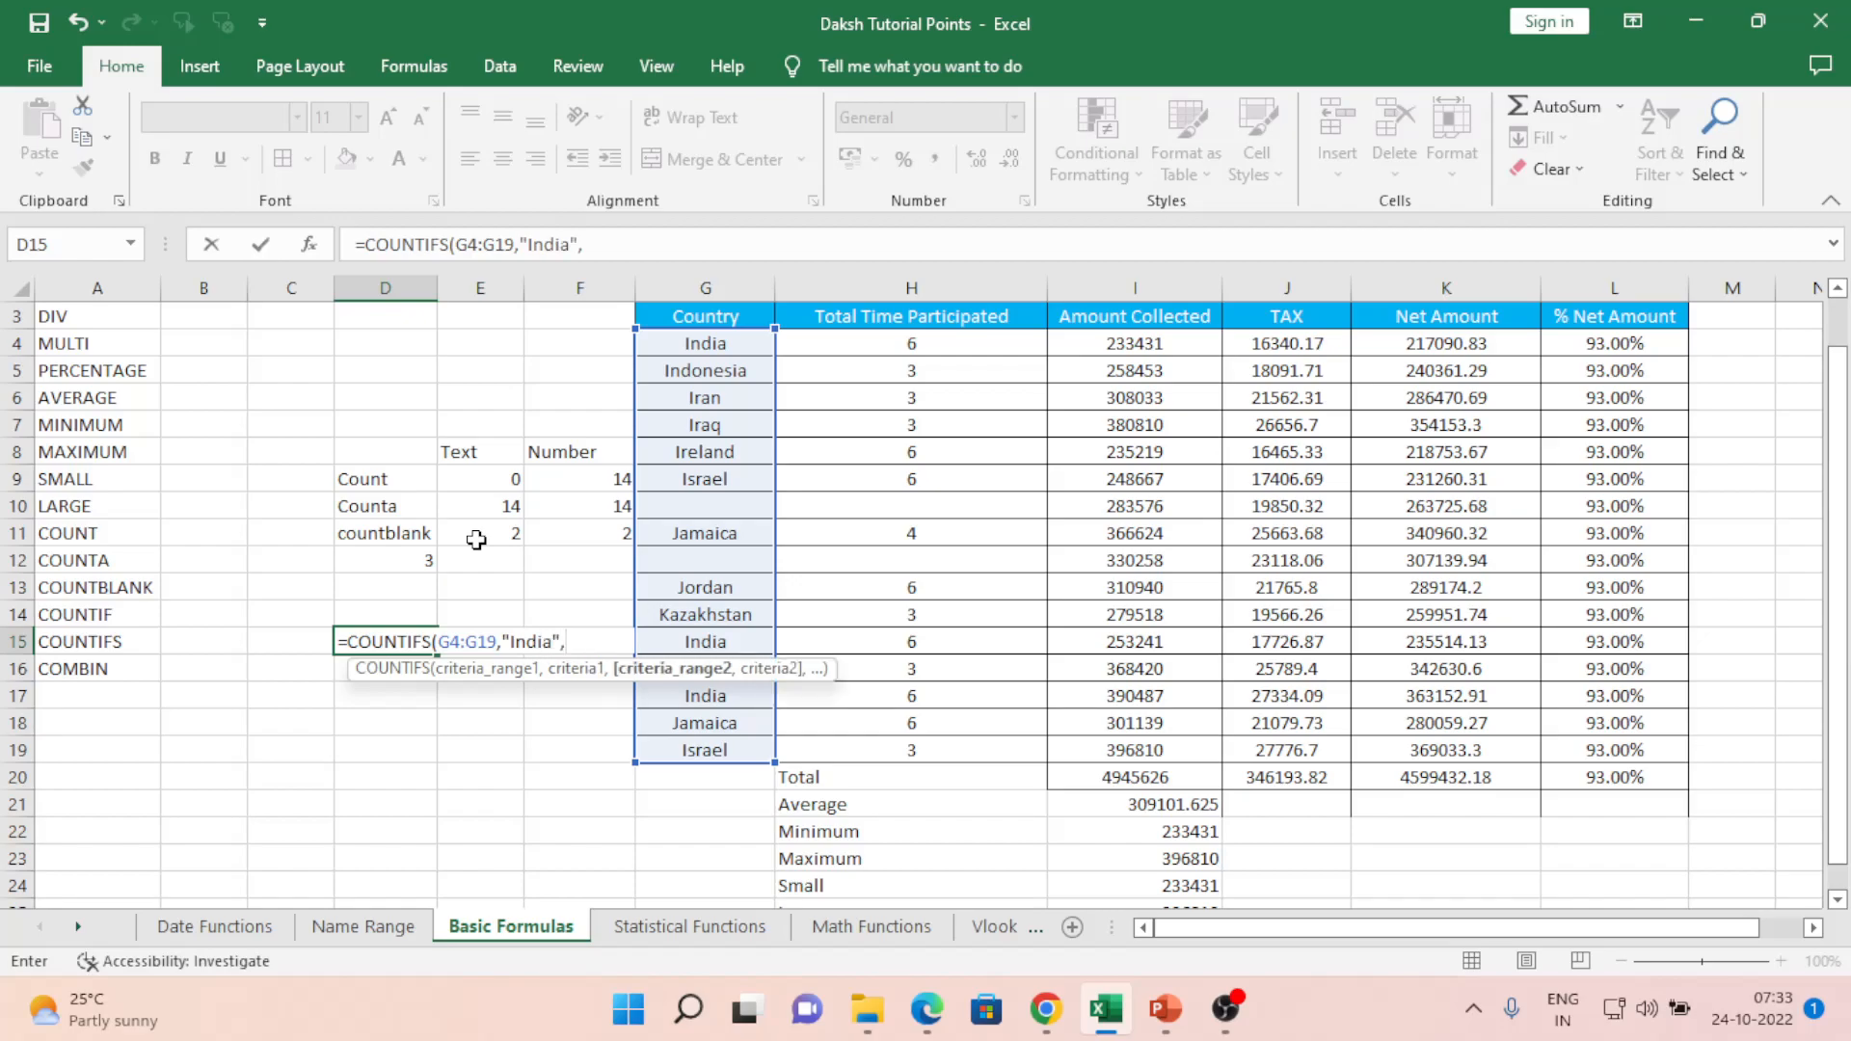
- Add criteria H4:H19 = "6" and I4:I19 = "230000" and commit the formula
key(Right)
key(Right)
key(Right)
key(Right)
key(Up)
key(Up)
key(Up)
key(Up)
key(Up)
key(Up)
key(Up)
key(Up)
key(Up)
key(Up)
key(Up)
key(shift+Down)
key(shift+Down)
key(shift+Down)
key(shift+Down)
key(shift+Down)
key(shift+Down)
key(shift+Down)
key(shift+Down)
key(shift+Down)
key(shift+Down)
key(shift+Down)
key(shift+Down)
key(shift+Down)
key(shift+Down)
key(shift+Down)
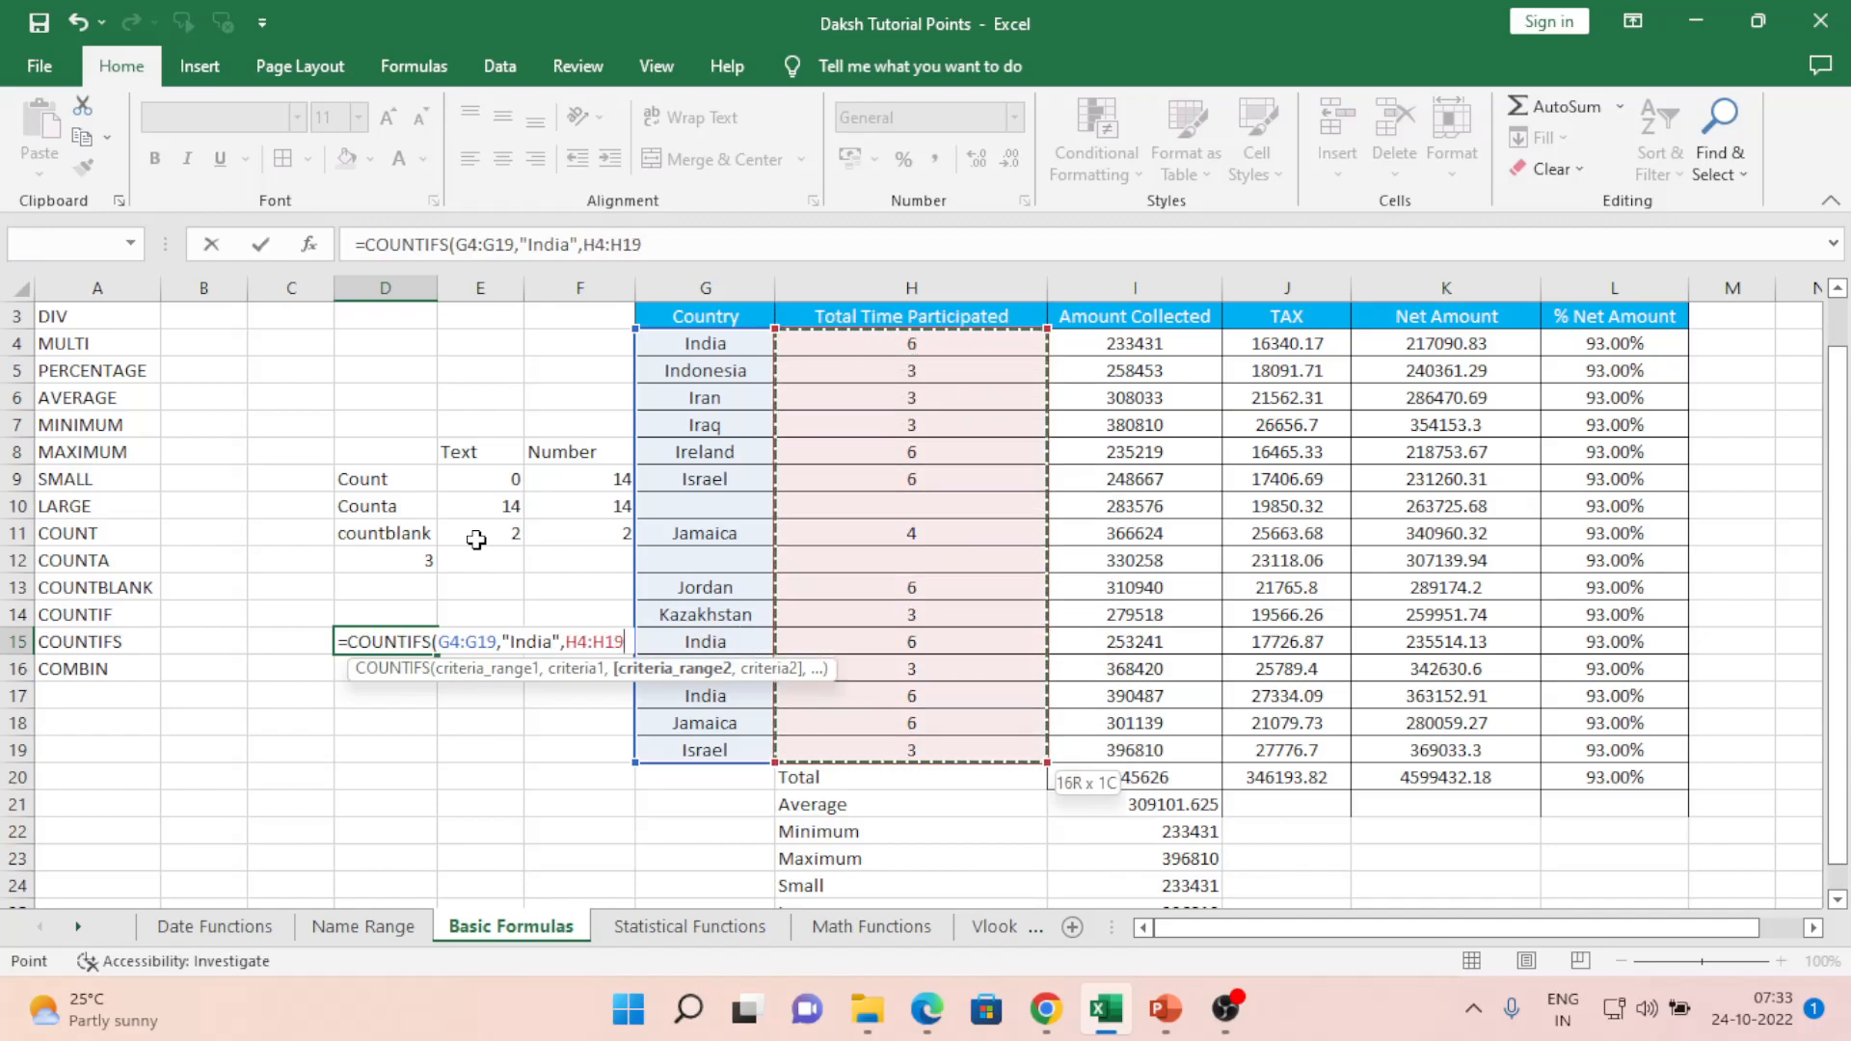
text(,)
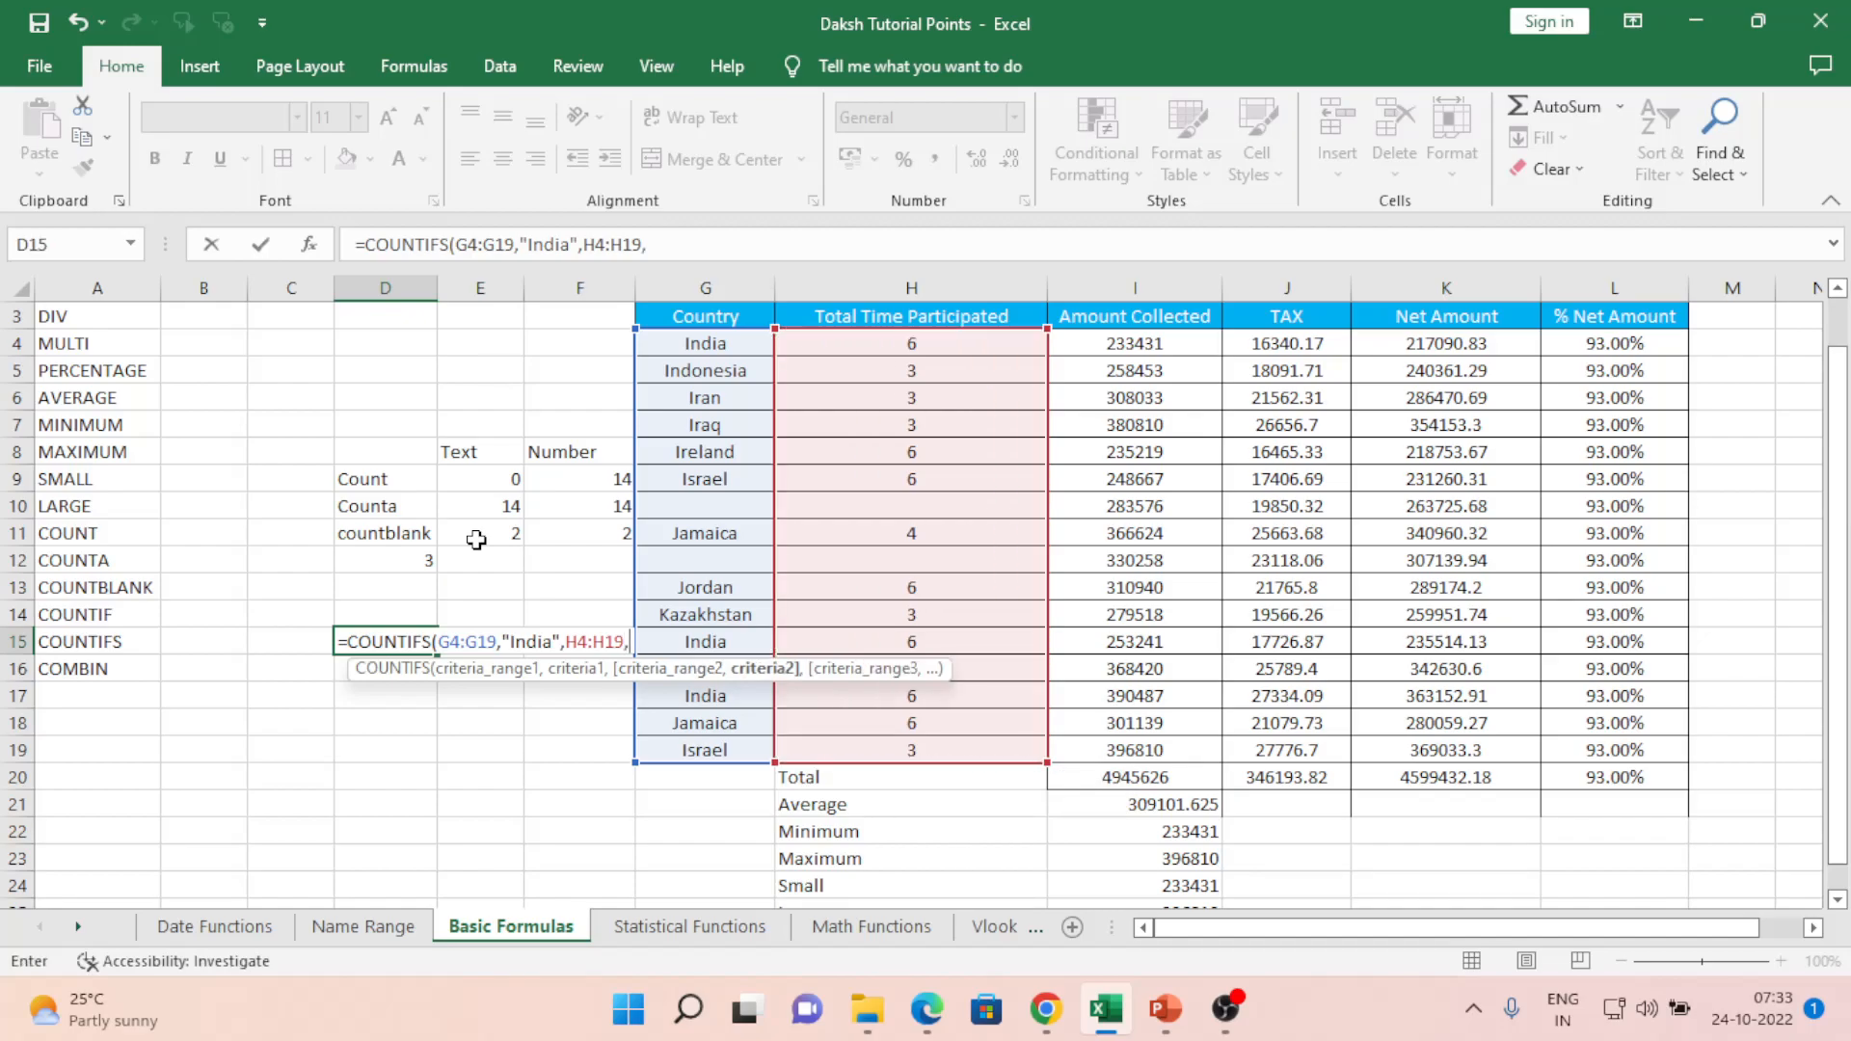
text(")
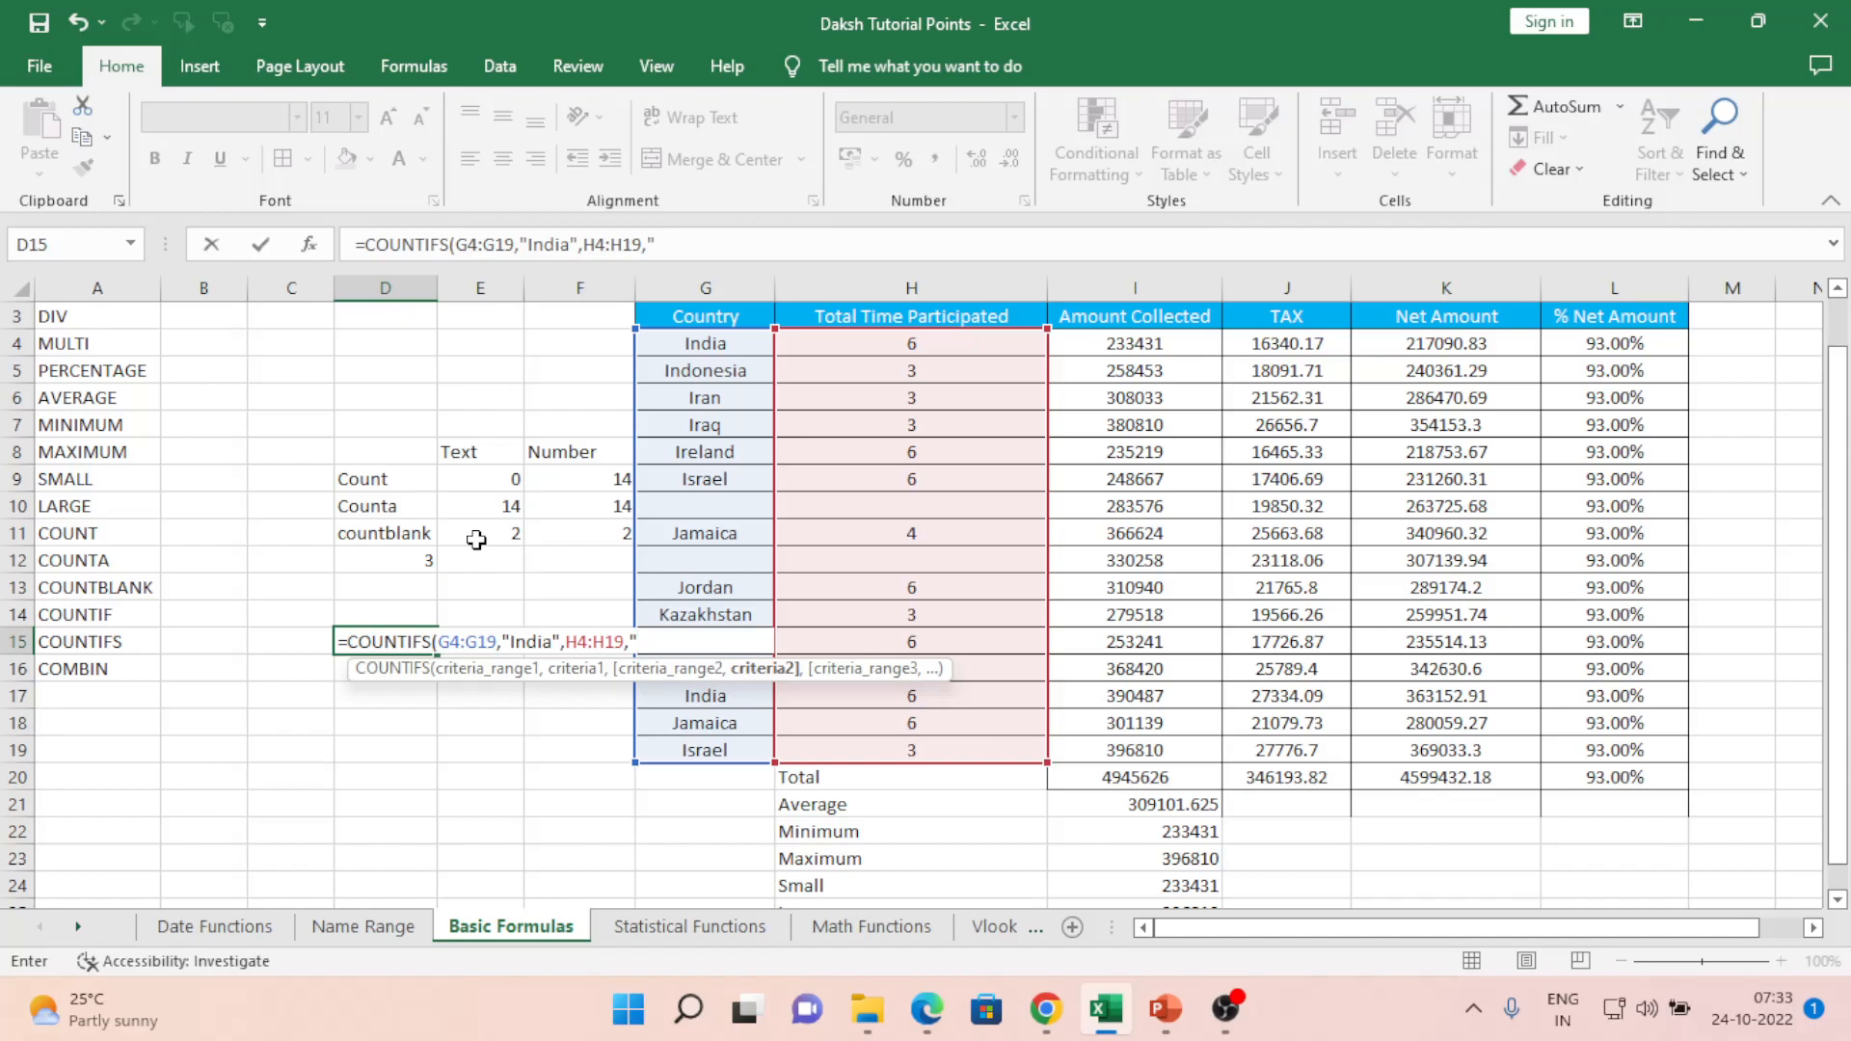
text(^)
key(BackSpace)
text(6",)
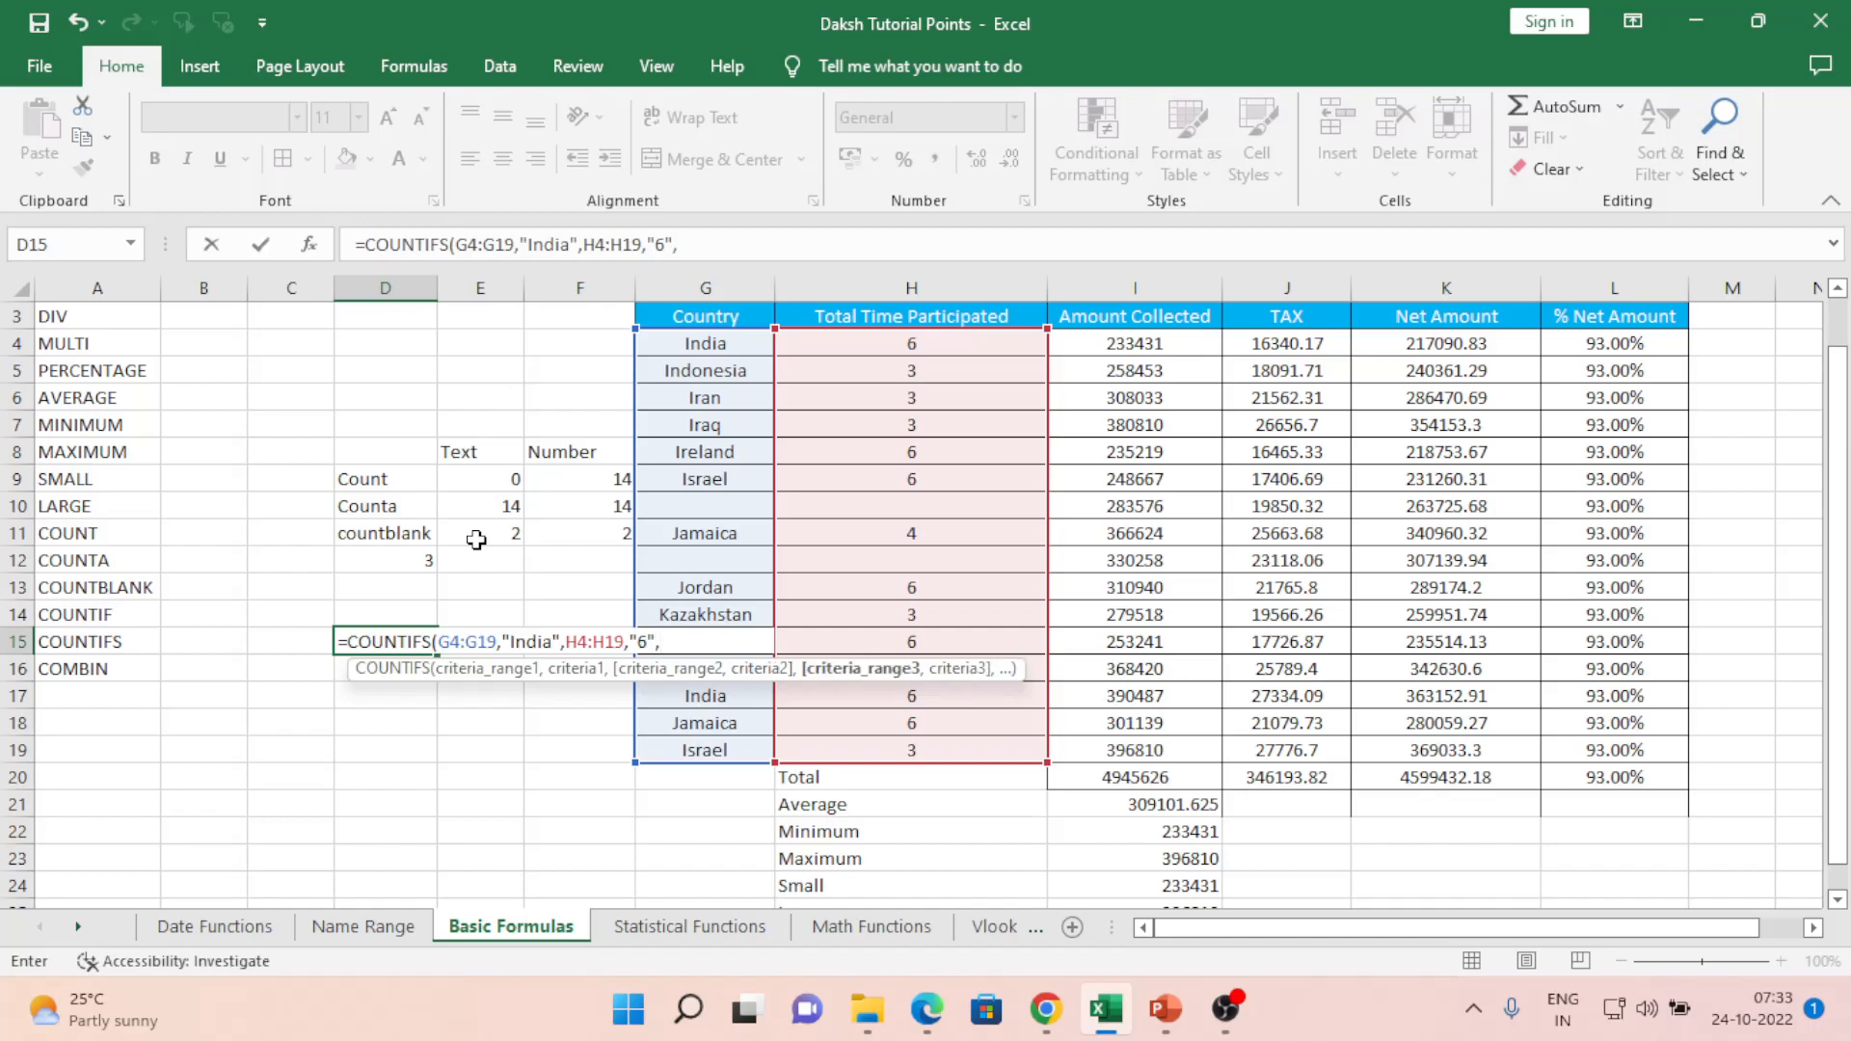
key(Right)
key(Right)
key(Right)
key(Right)
key(Right)
key(Right)
key(Left)
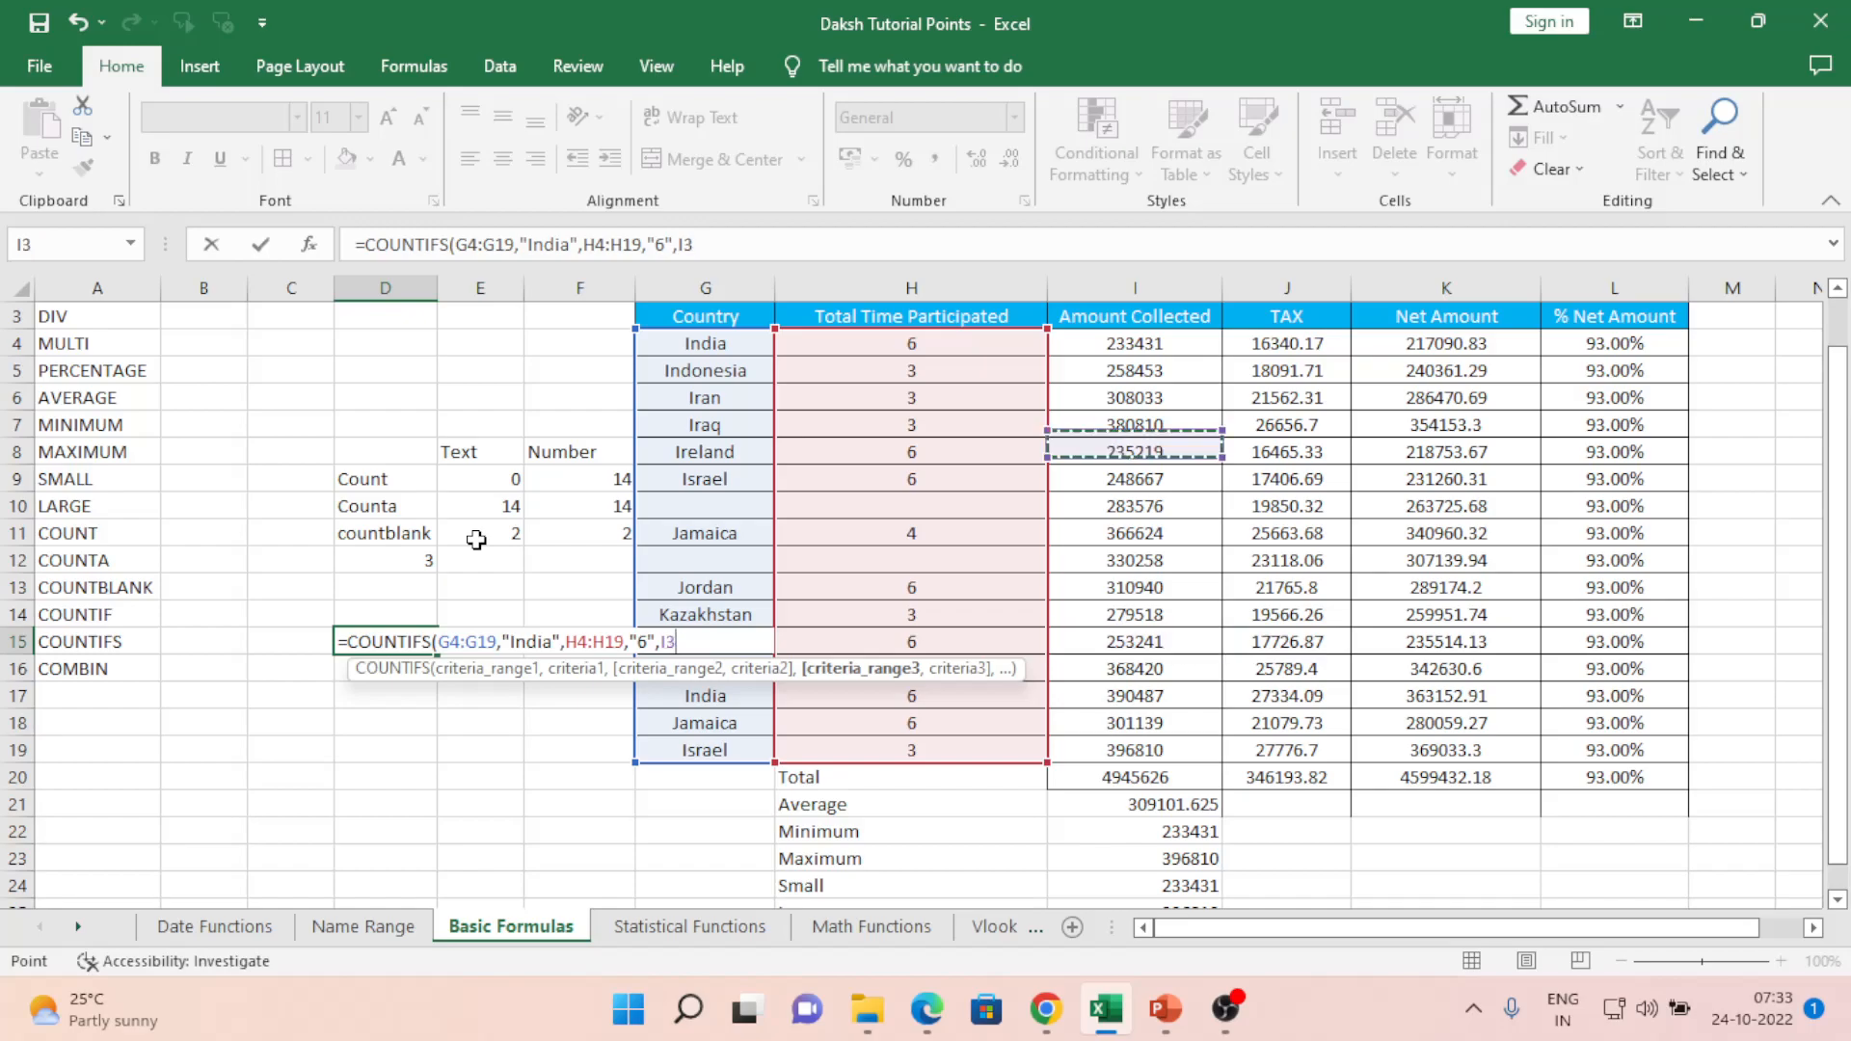
key(ctrl+Up)
key(Down)
key(shift+Down)
key(shift+Down)
key(shift+Down)
key(shift+Down)
key(shift+Down)
key(shift+Down)
key(shift+Down)
key(shift+Down)
key(shift+Down)
key(shift+Down)
key(shift+Down)
key(shift+Down)
key(shift+Down)
key(shift+Down)
key(shift+Down)
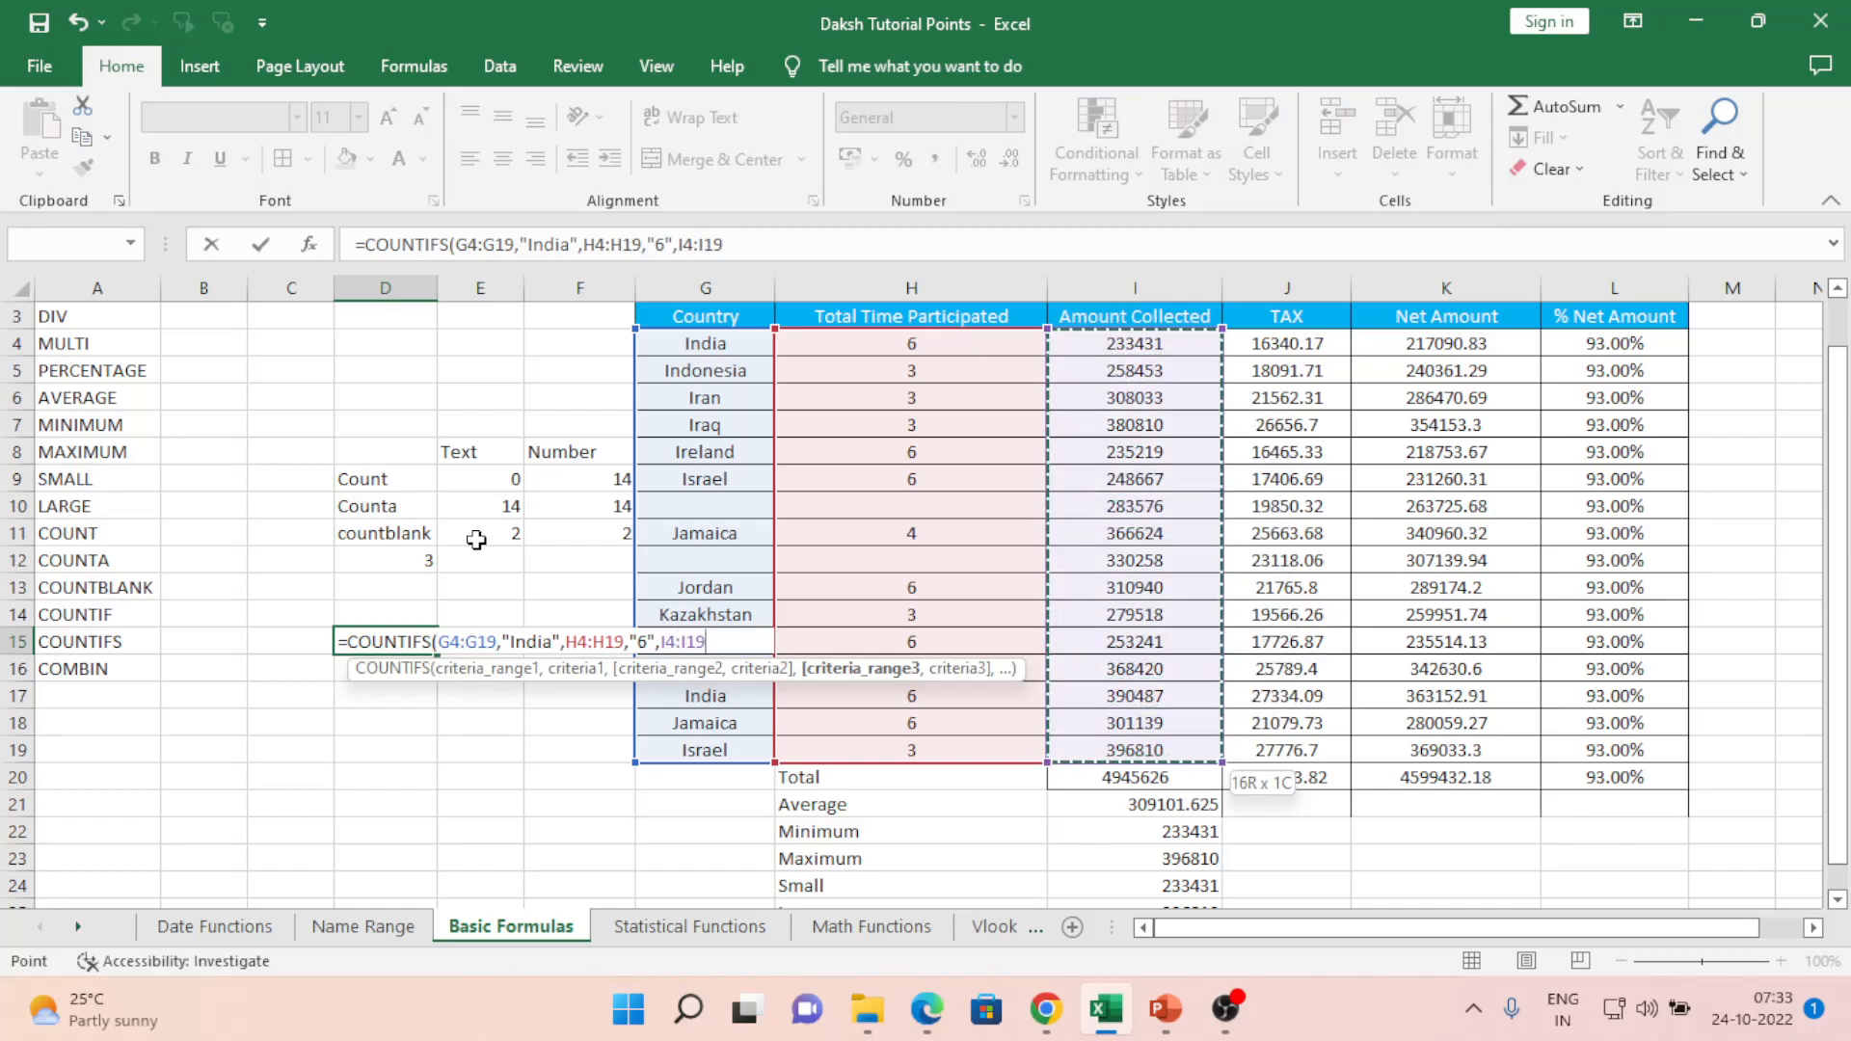
text(,)
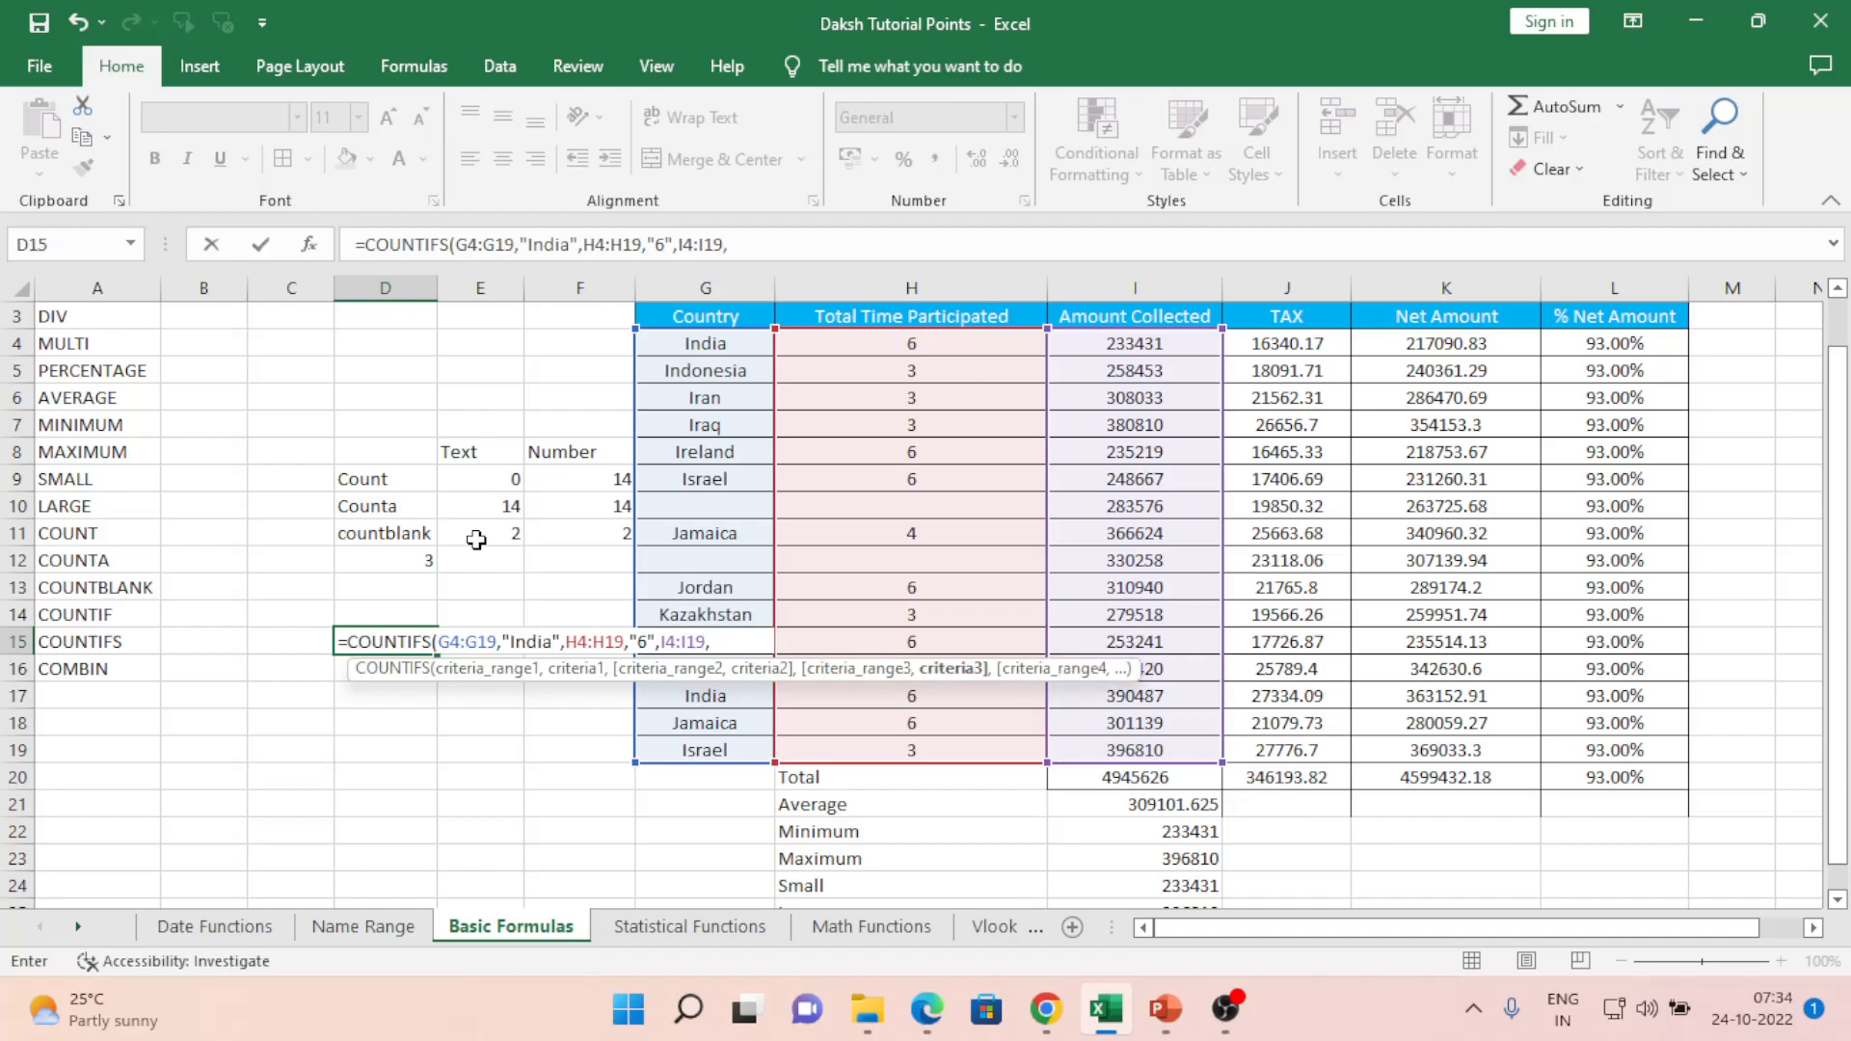
text("230000"))
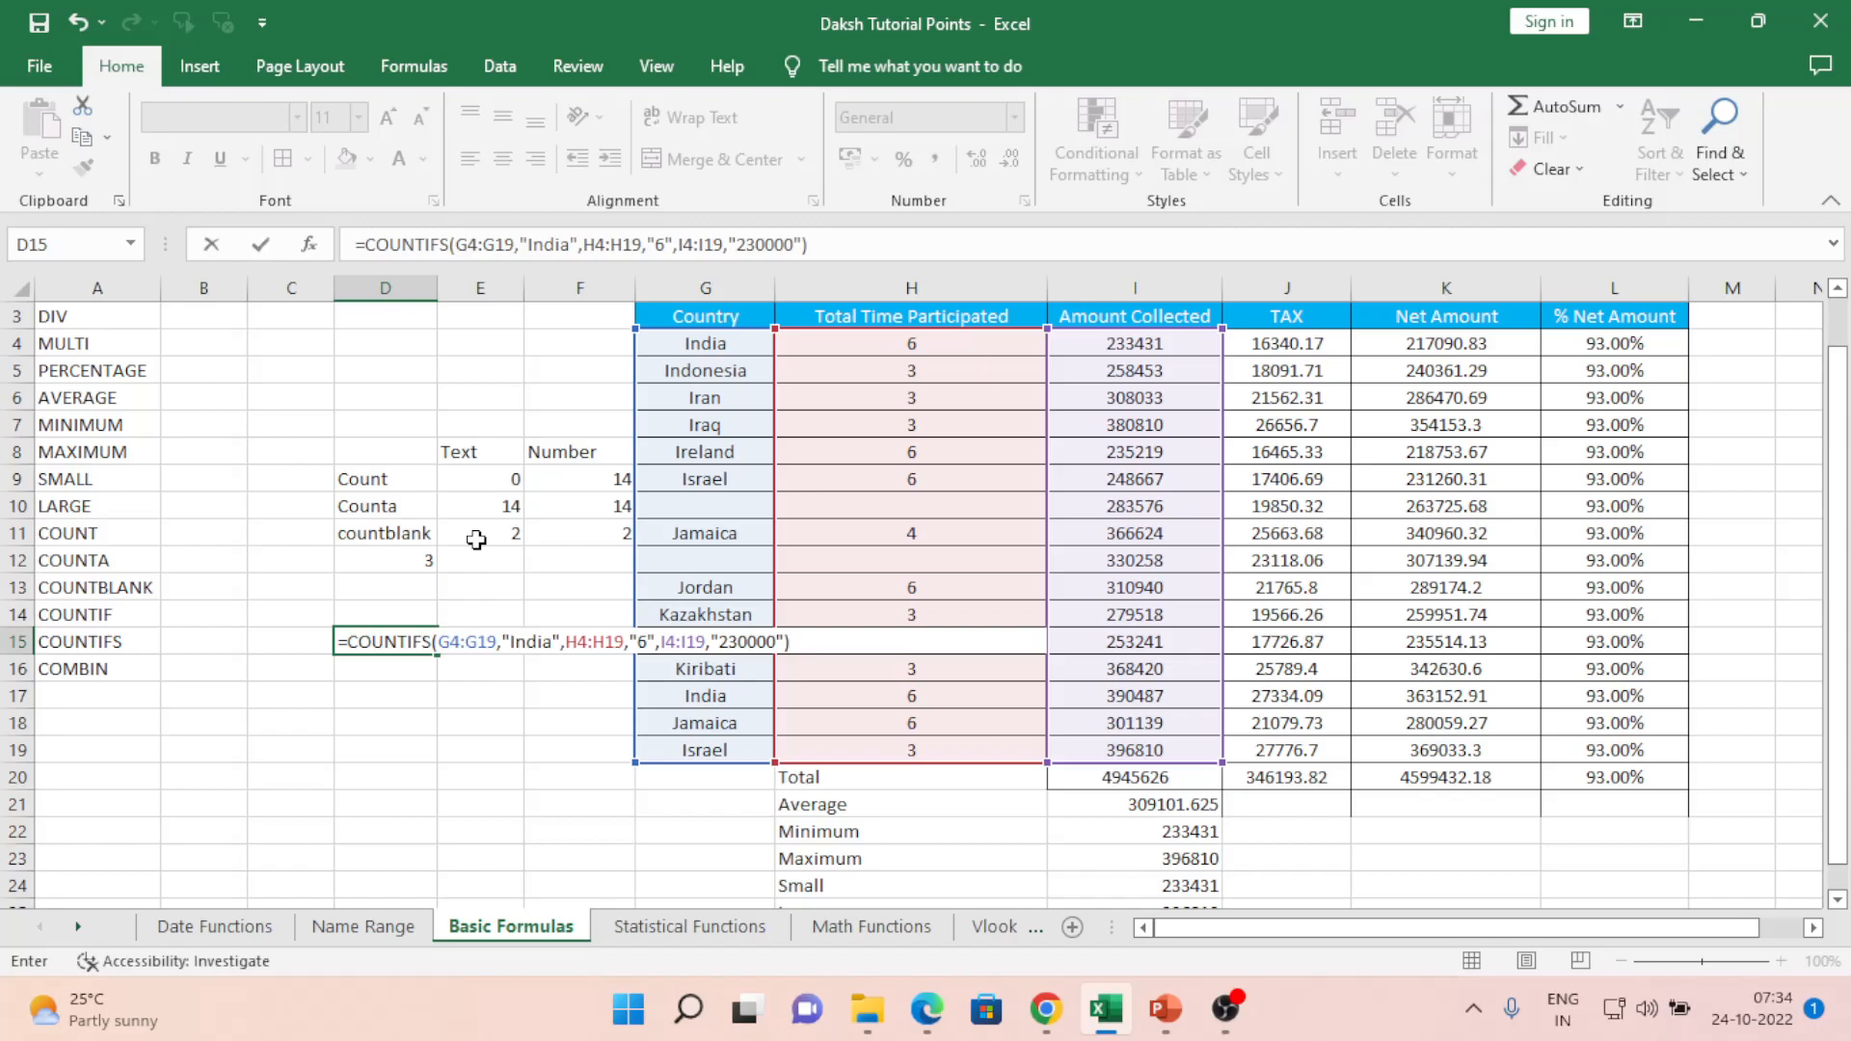
key(Return)
- Set India's Amount Collected in I4 to 230000, making the COUNTIFS result 1
key(Up)
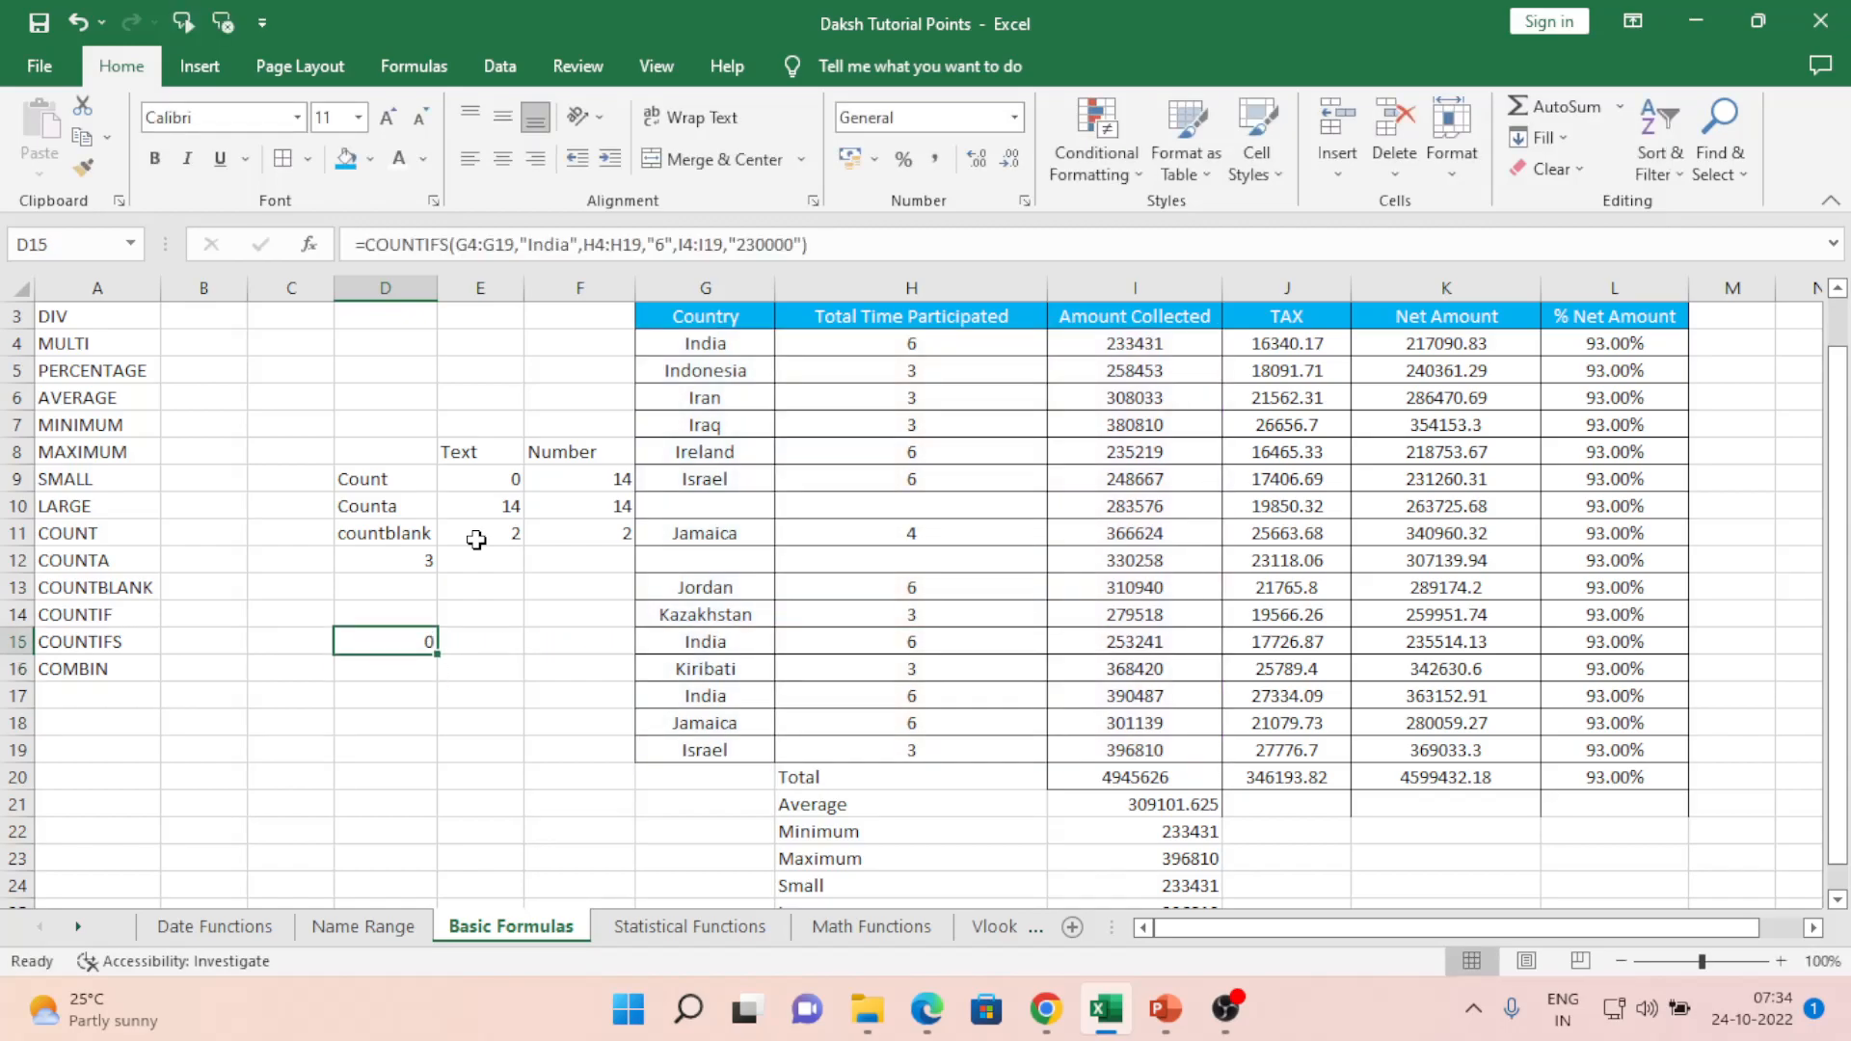
key(Right)
key(Right)
key(Right)
key(Right)
key(Up)
key(Up)
key(Up)
key(Up)
key(Up)
key(Up)
key(Up)
key(Up)
key(Up)
key(Up)
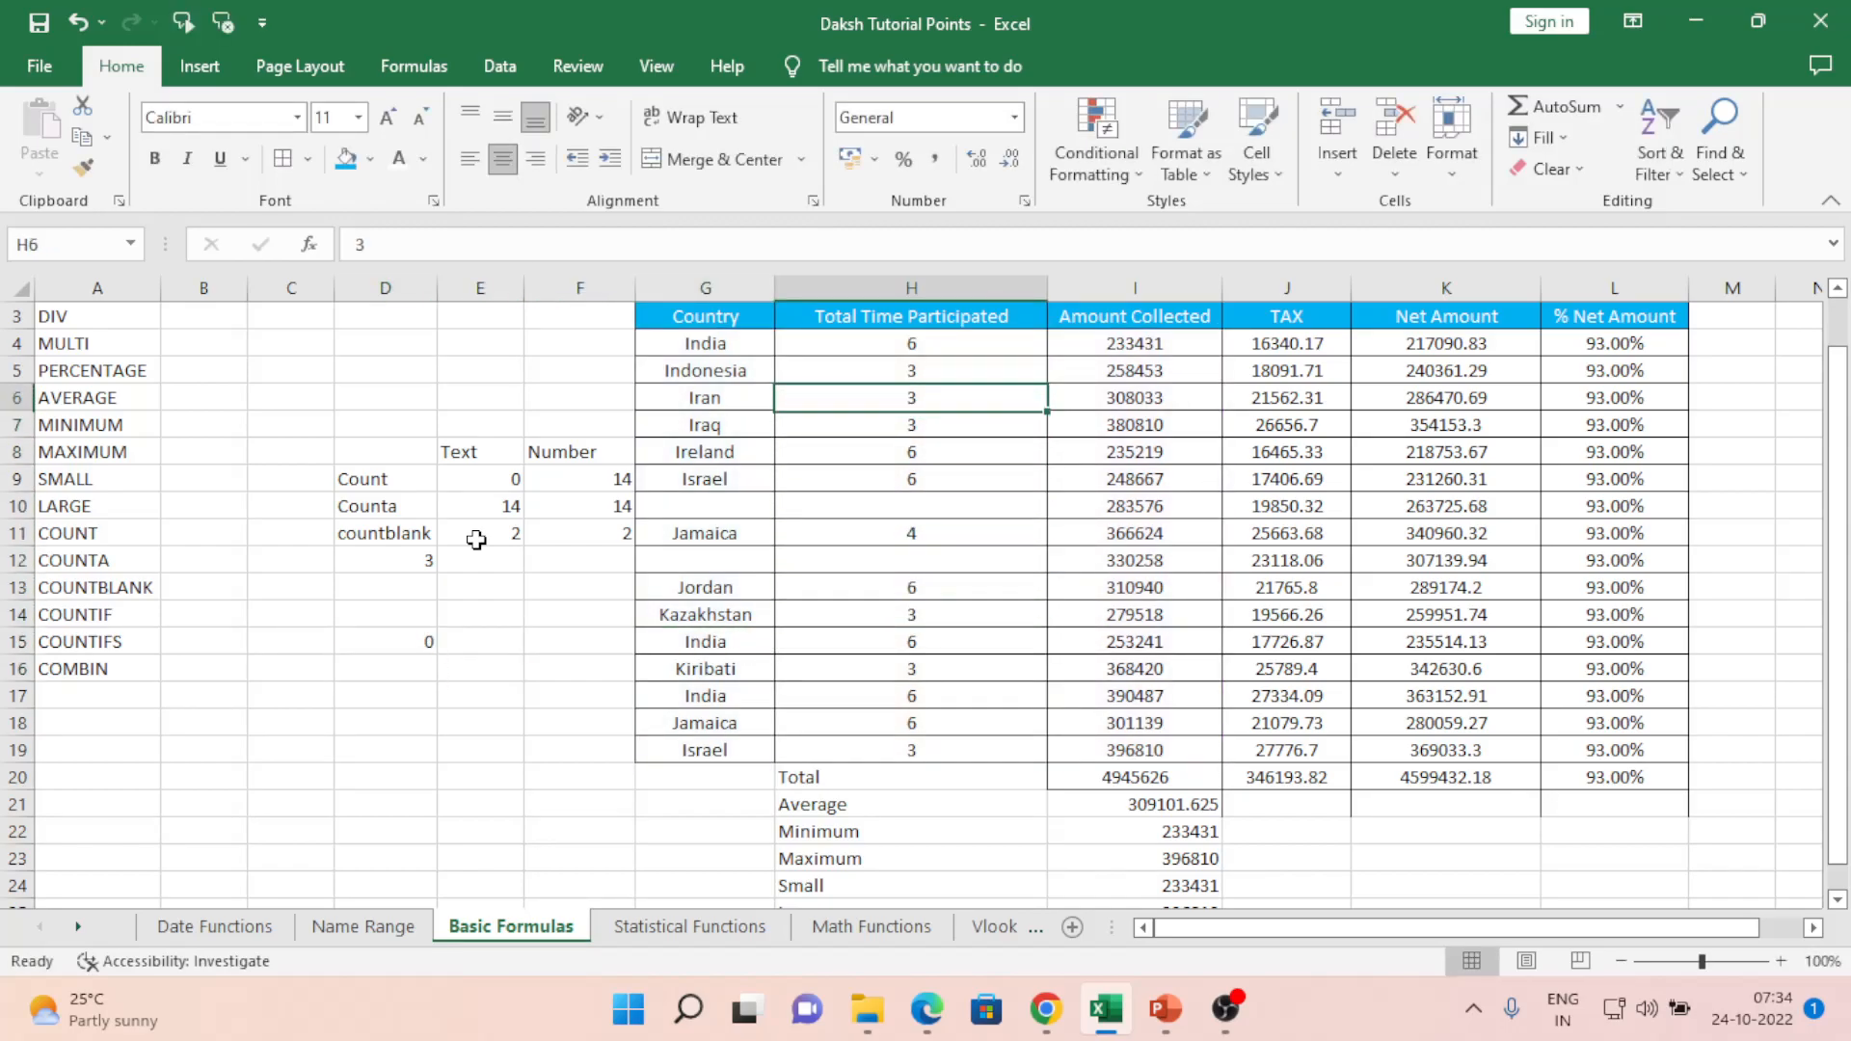
key(Left)
key(Up)
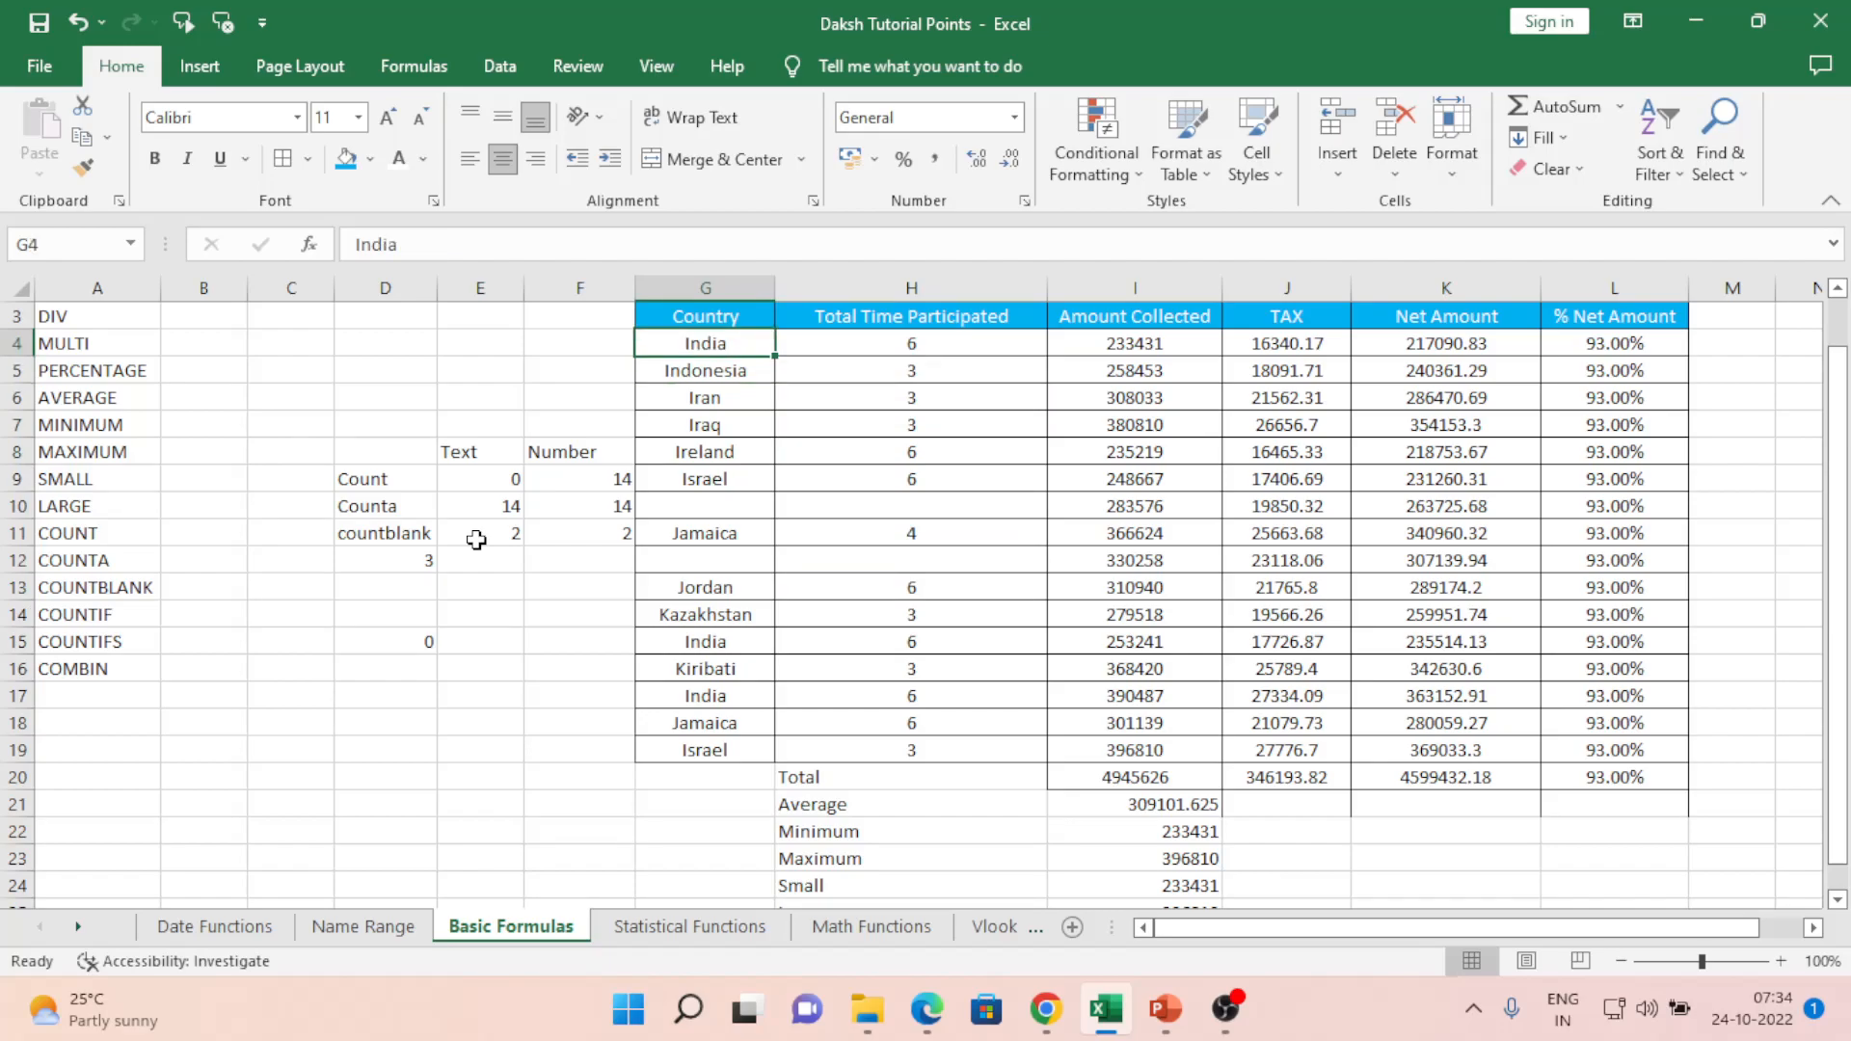
key(Right)
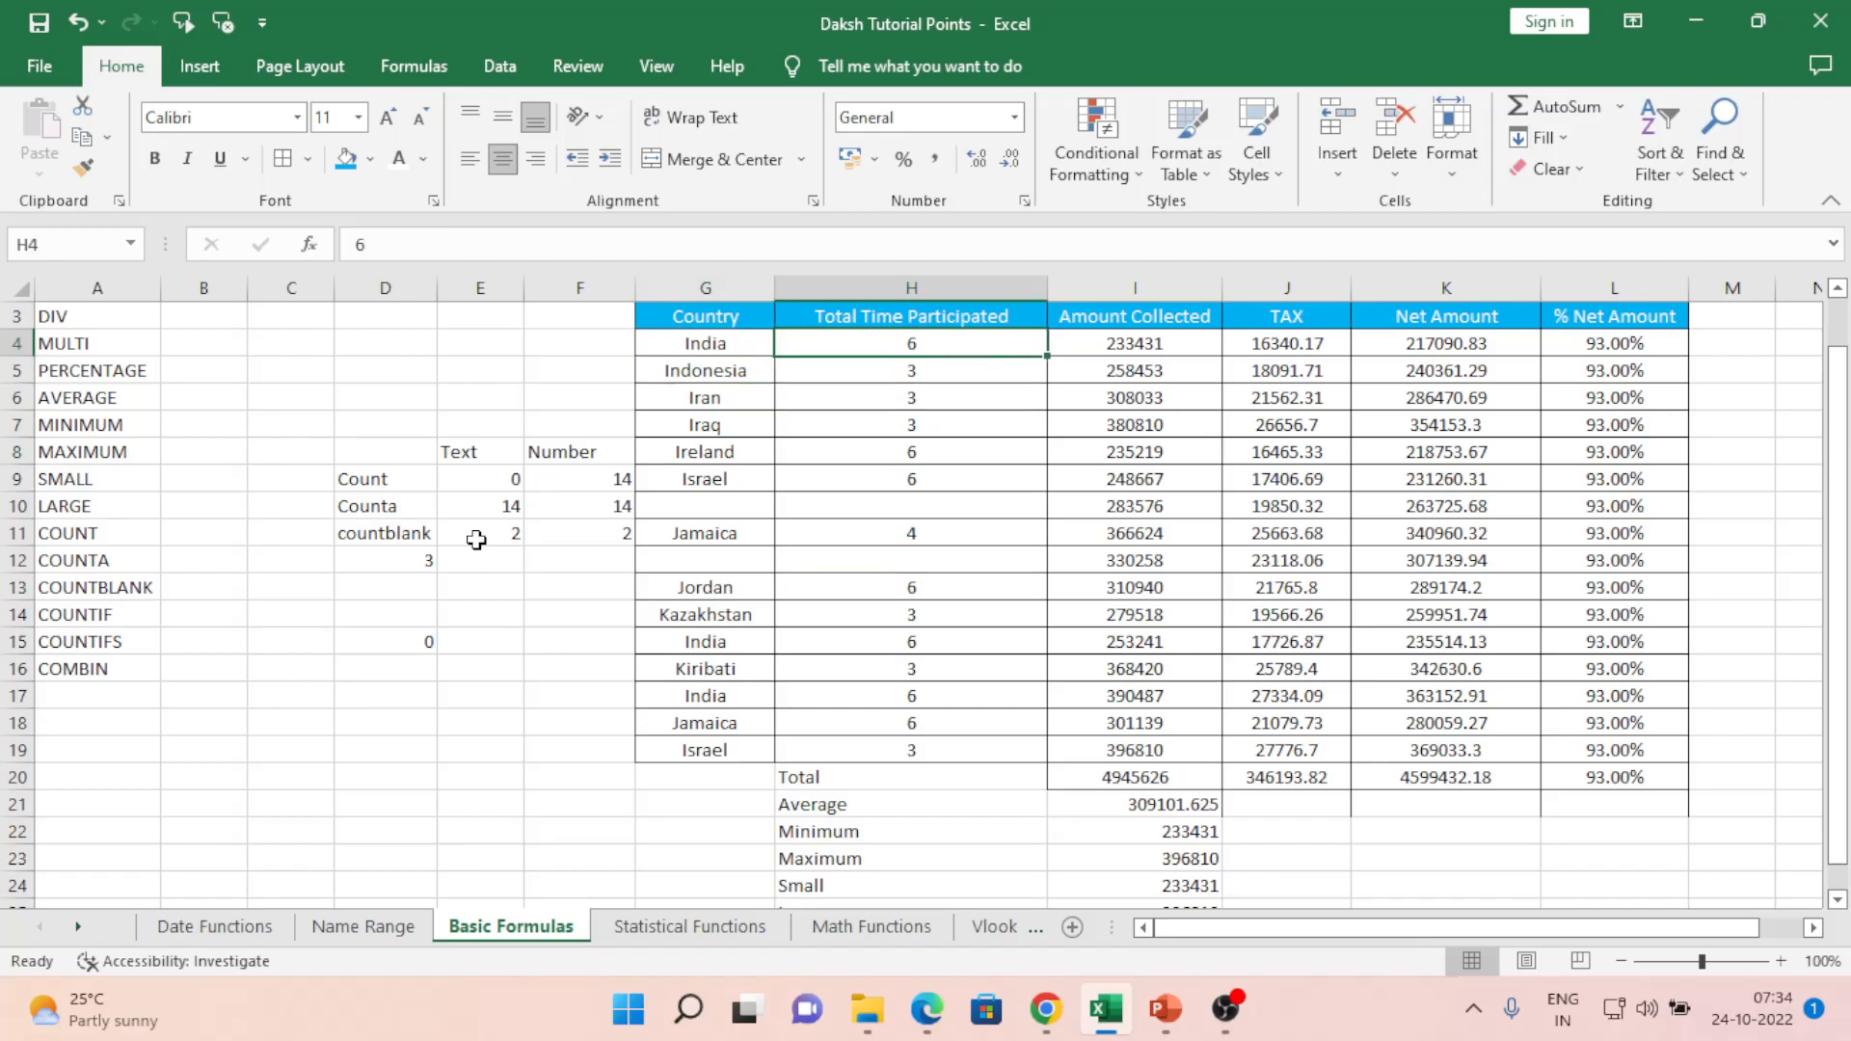
key(Right)
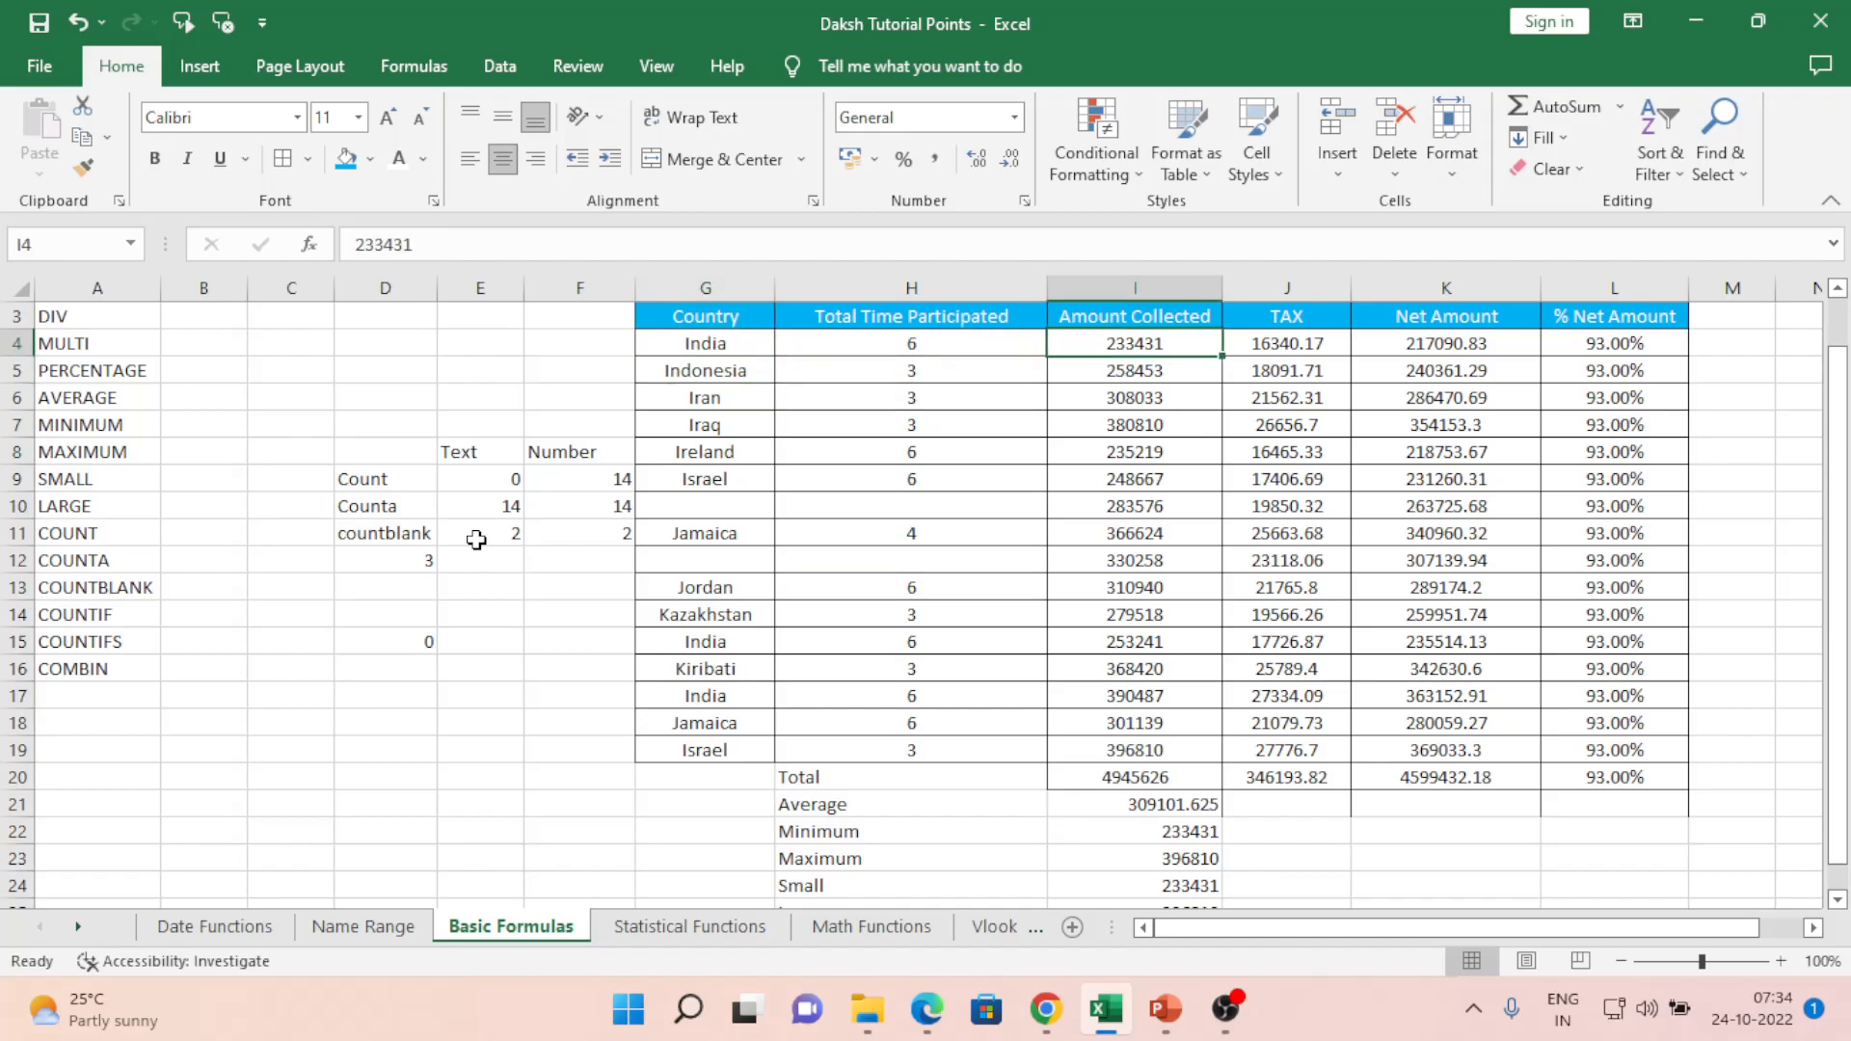
text(2300)
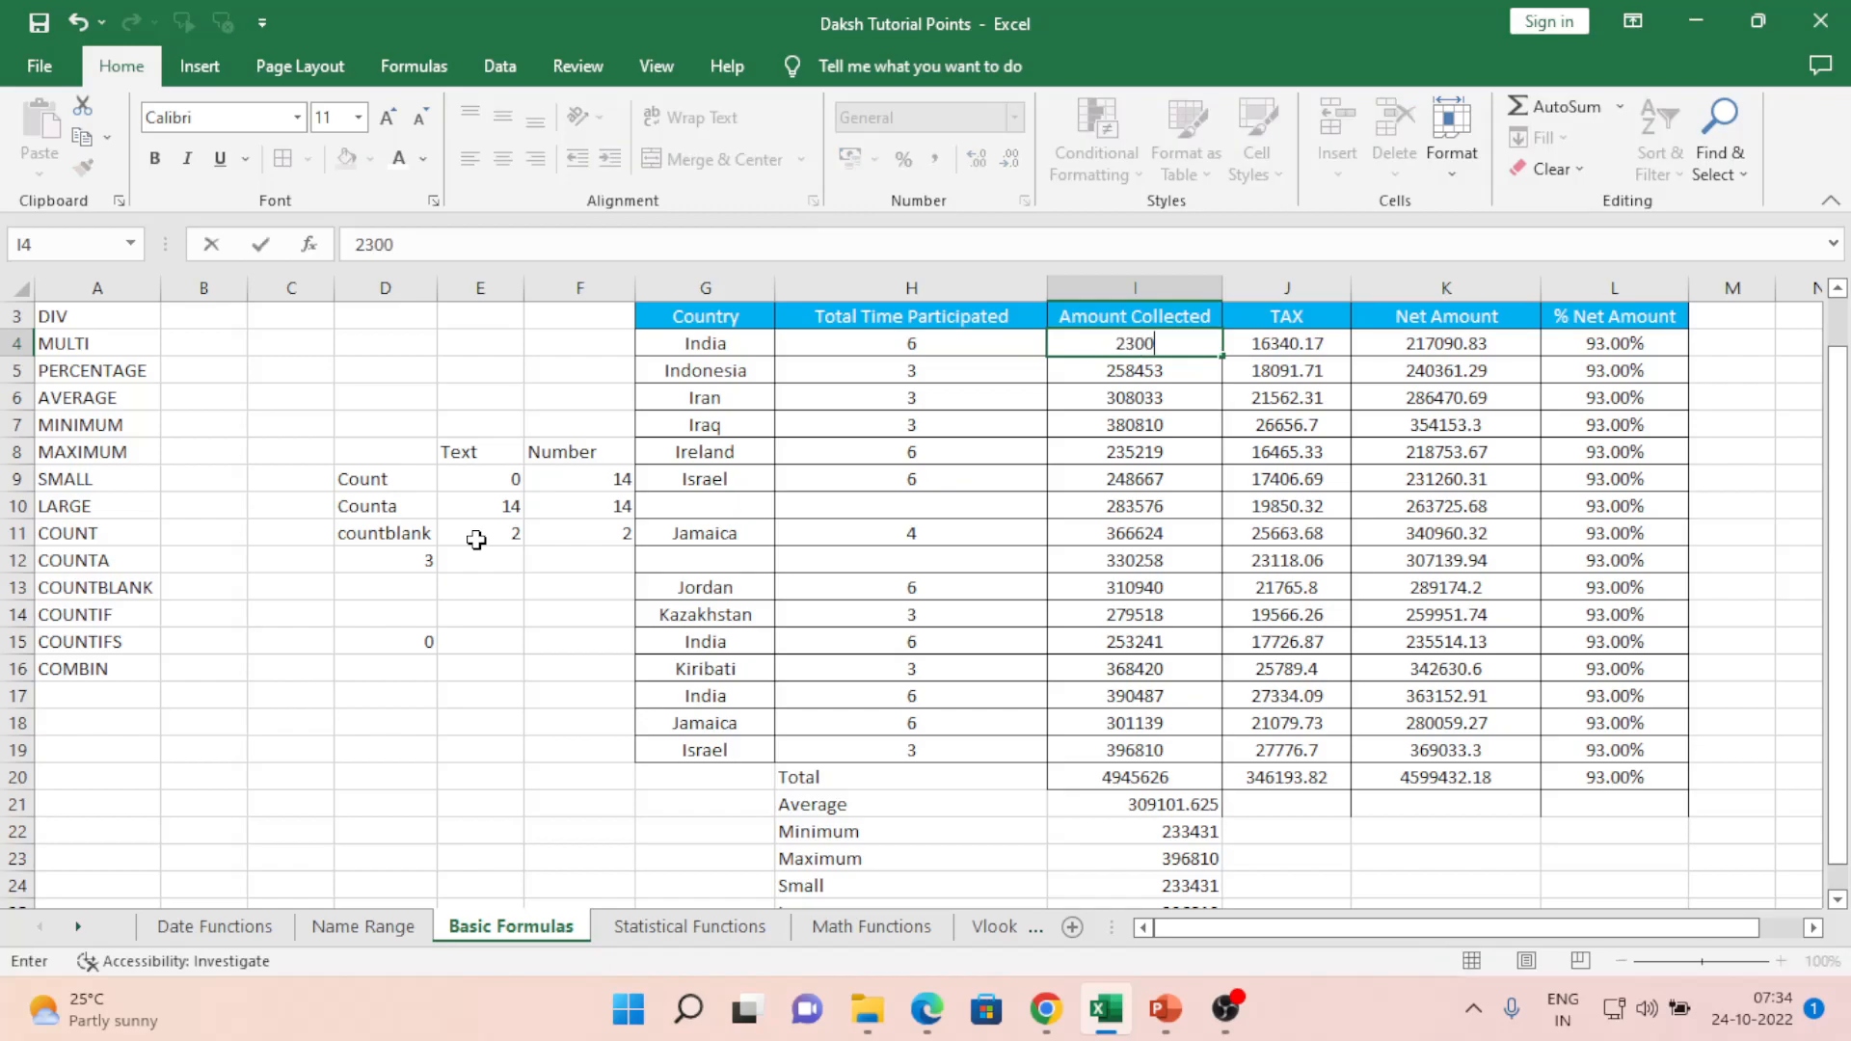
text(00)
key(Return)
- Label the results with Countif in C12 and Countifs in C15
key(Left)
key(Left)
key(Left)
key(Left)
key(Left)
key(Left)
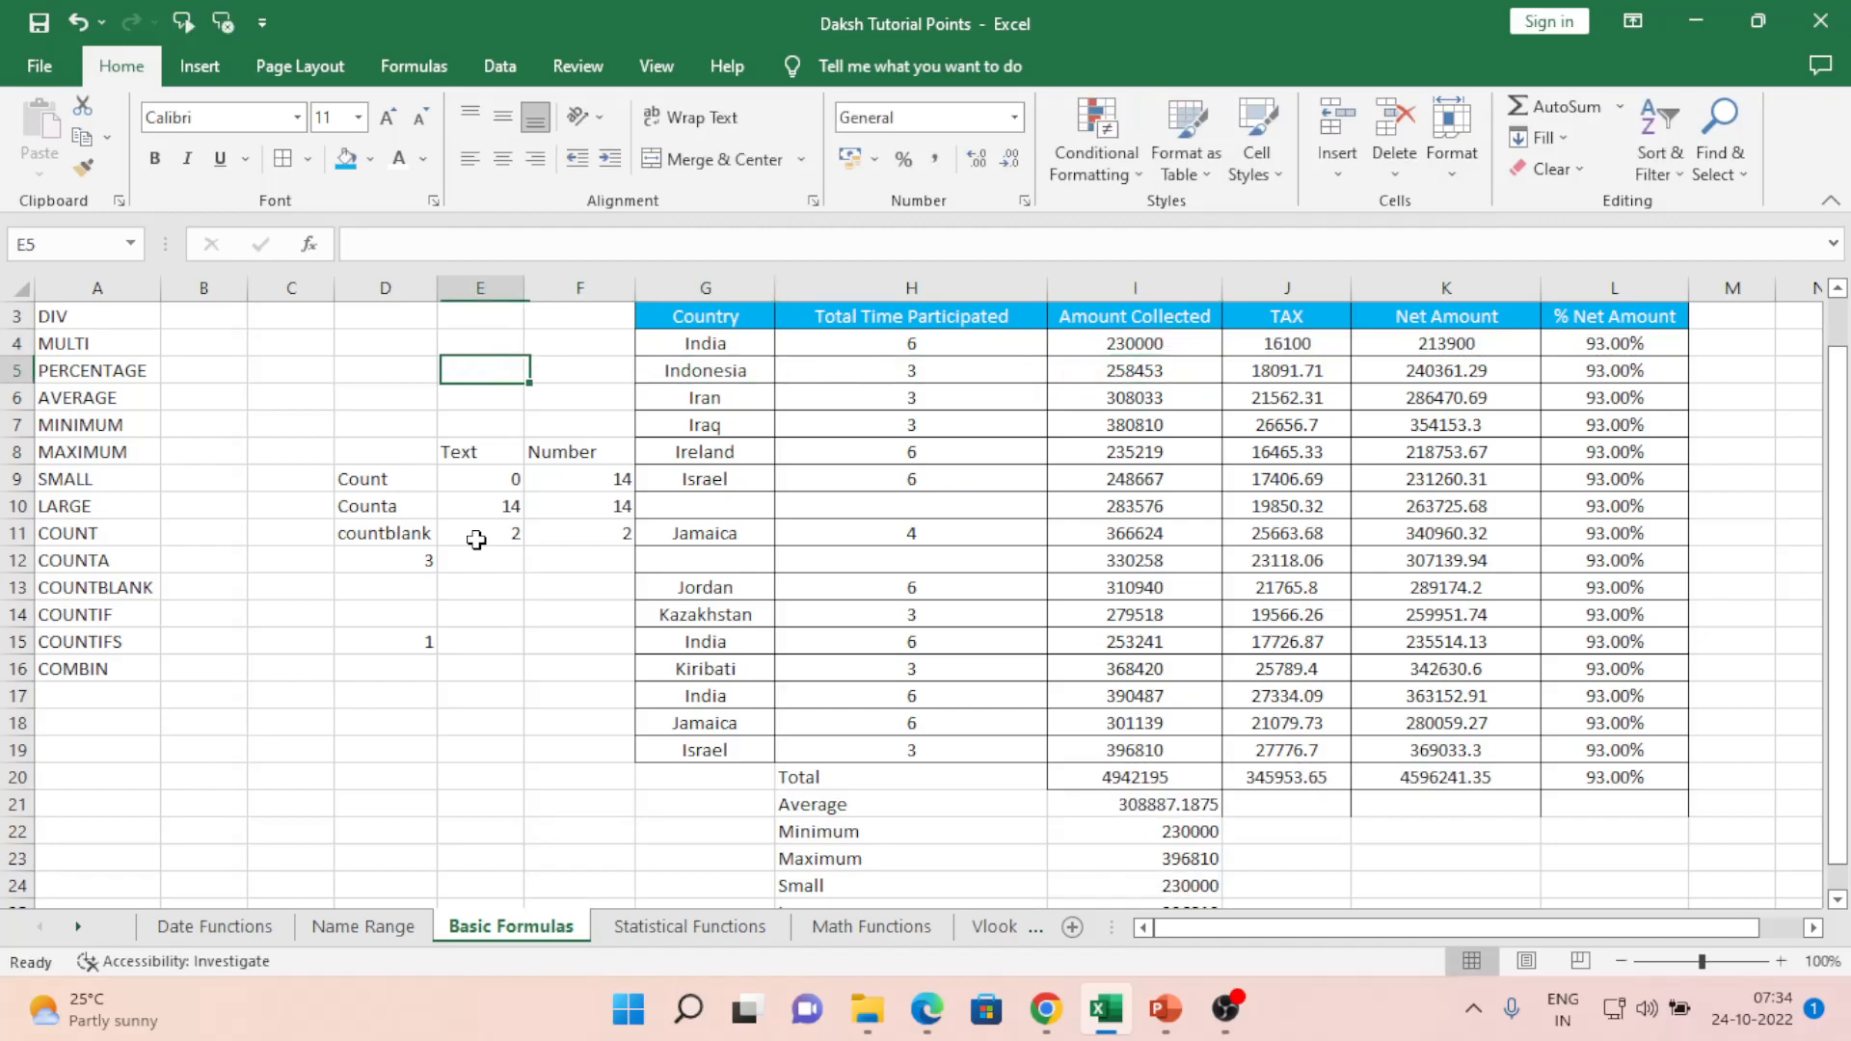
key(Down)
key(Down)
key(Down)
key(Down)
key(Down)
key(Down)
key(Down)
key(Down)
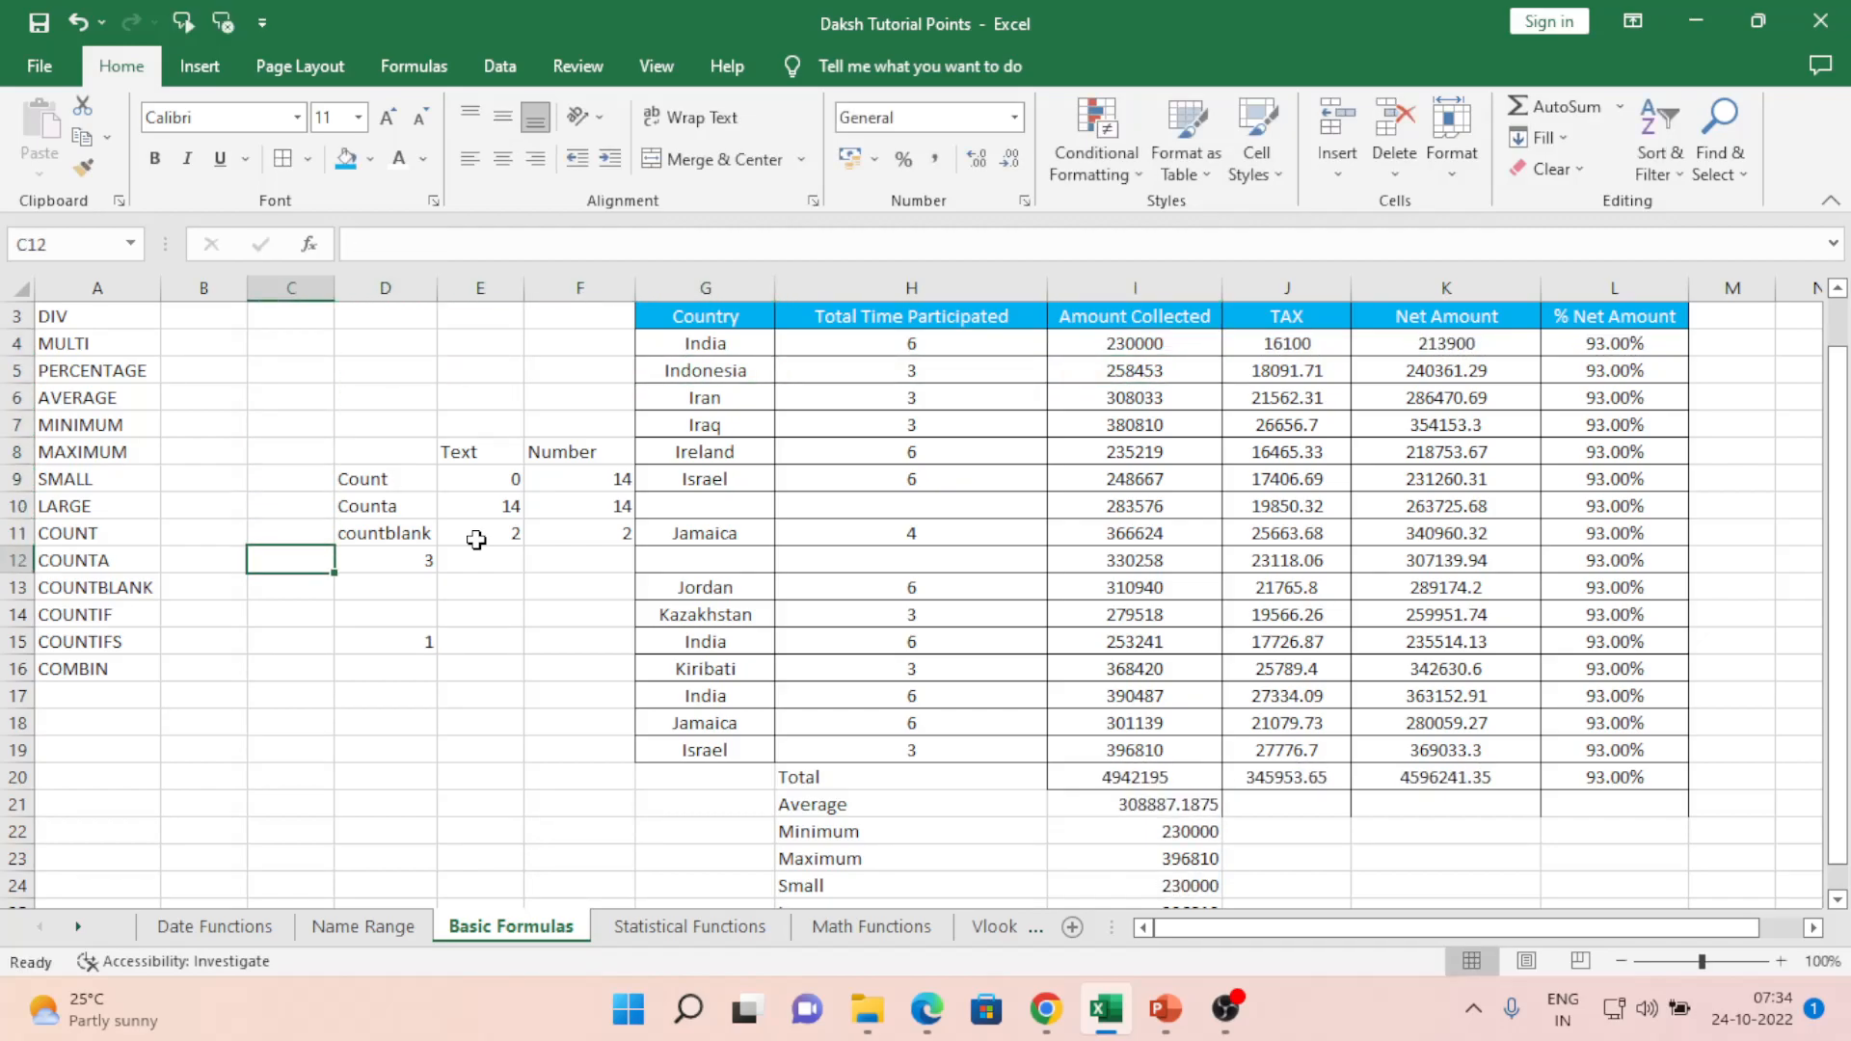
key(Up)
text(Countiff)
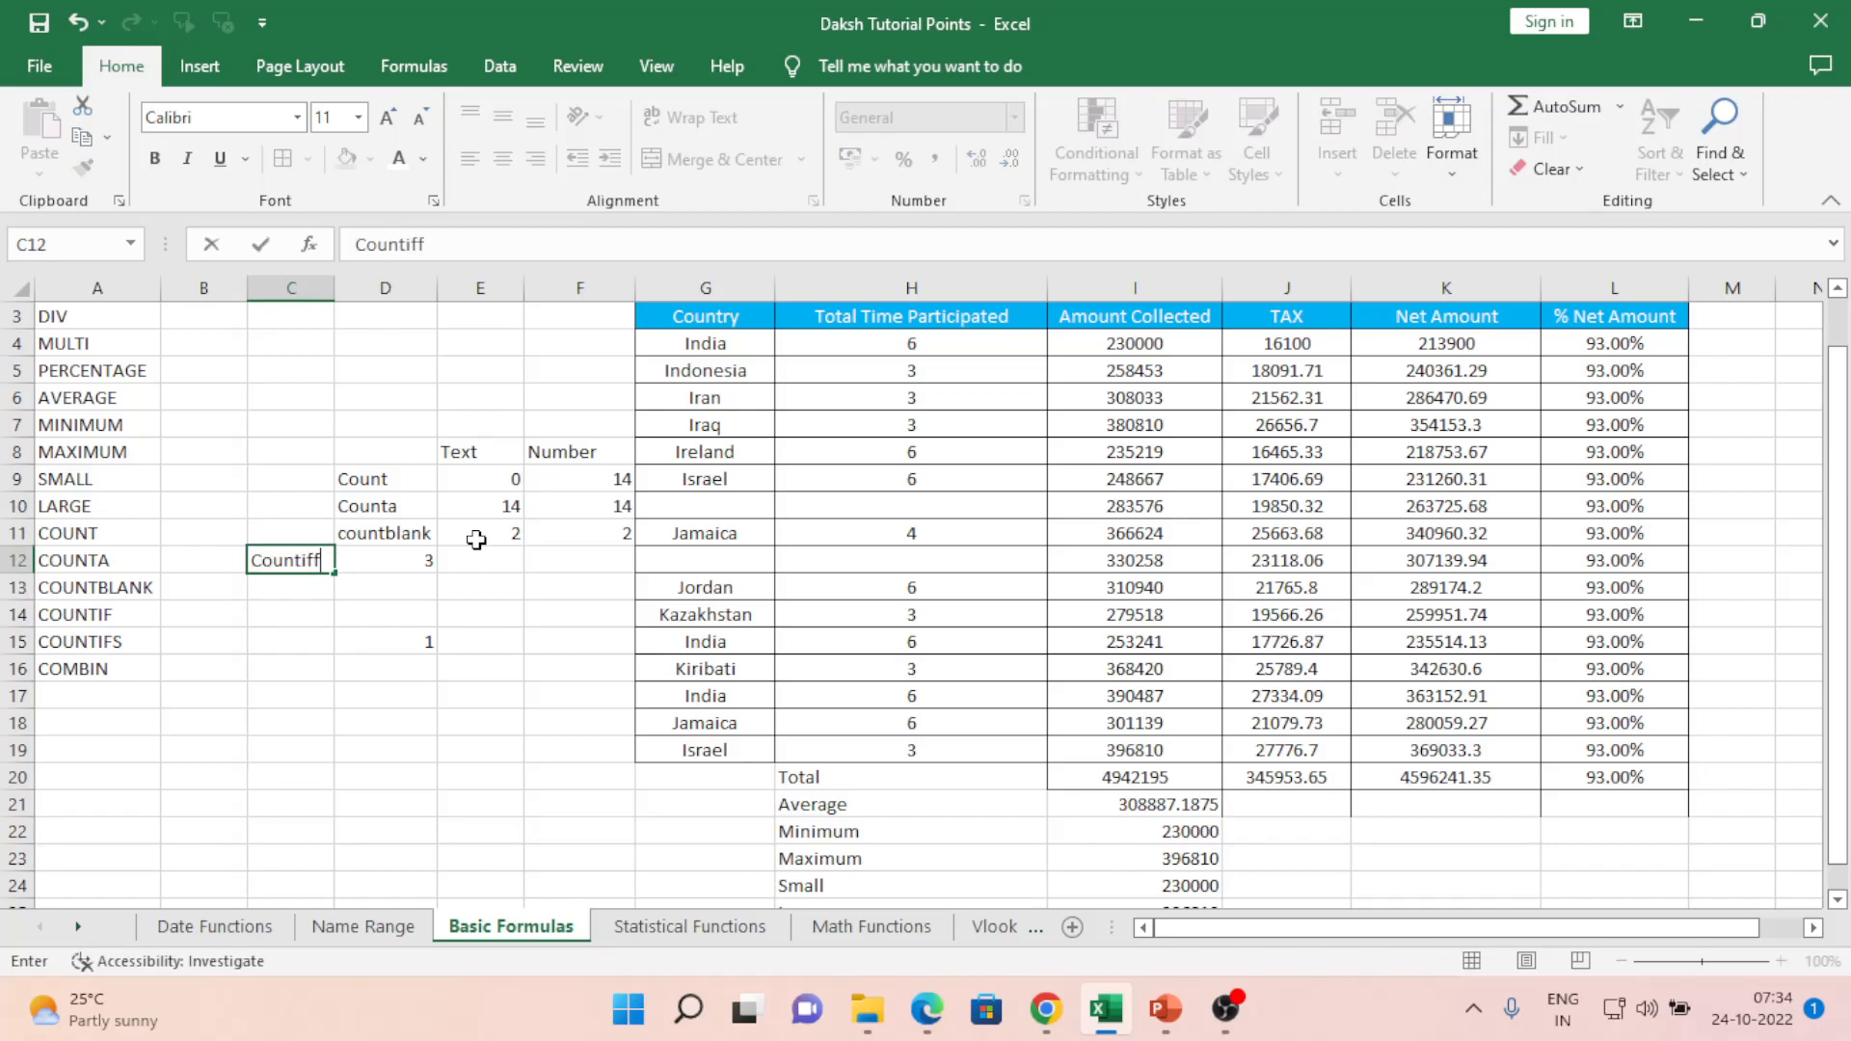
key(BackSpace)
key(Return)
key(Down)
key(Down)
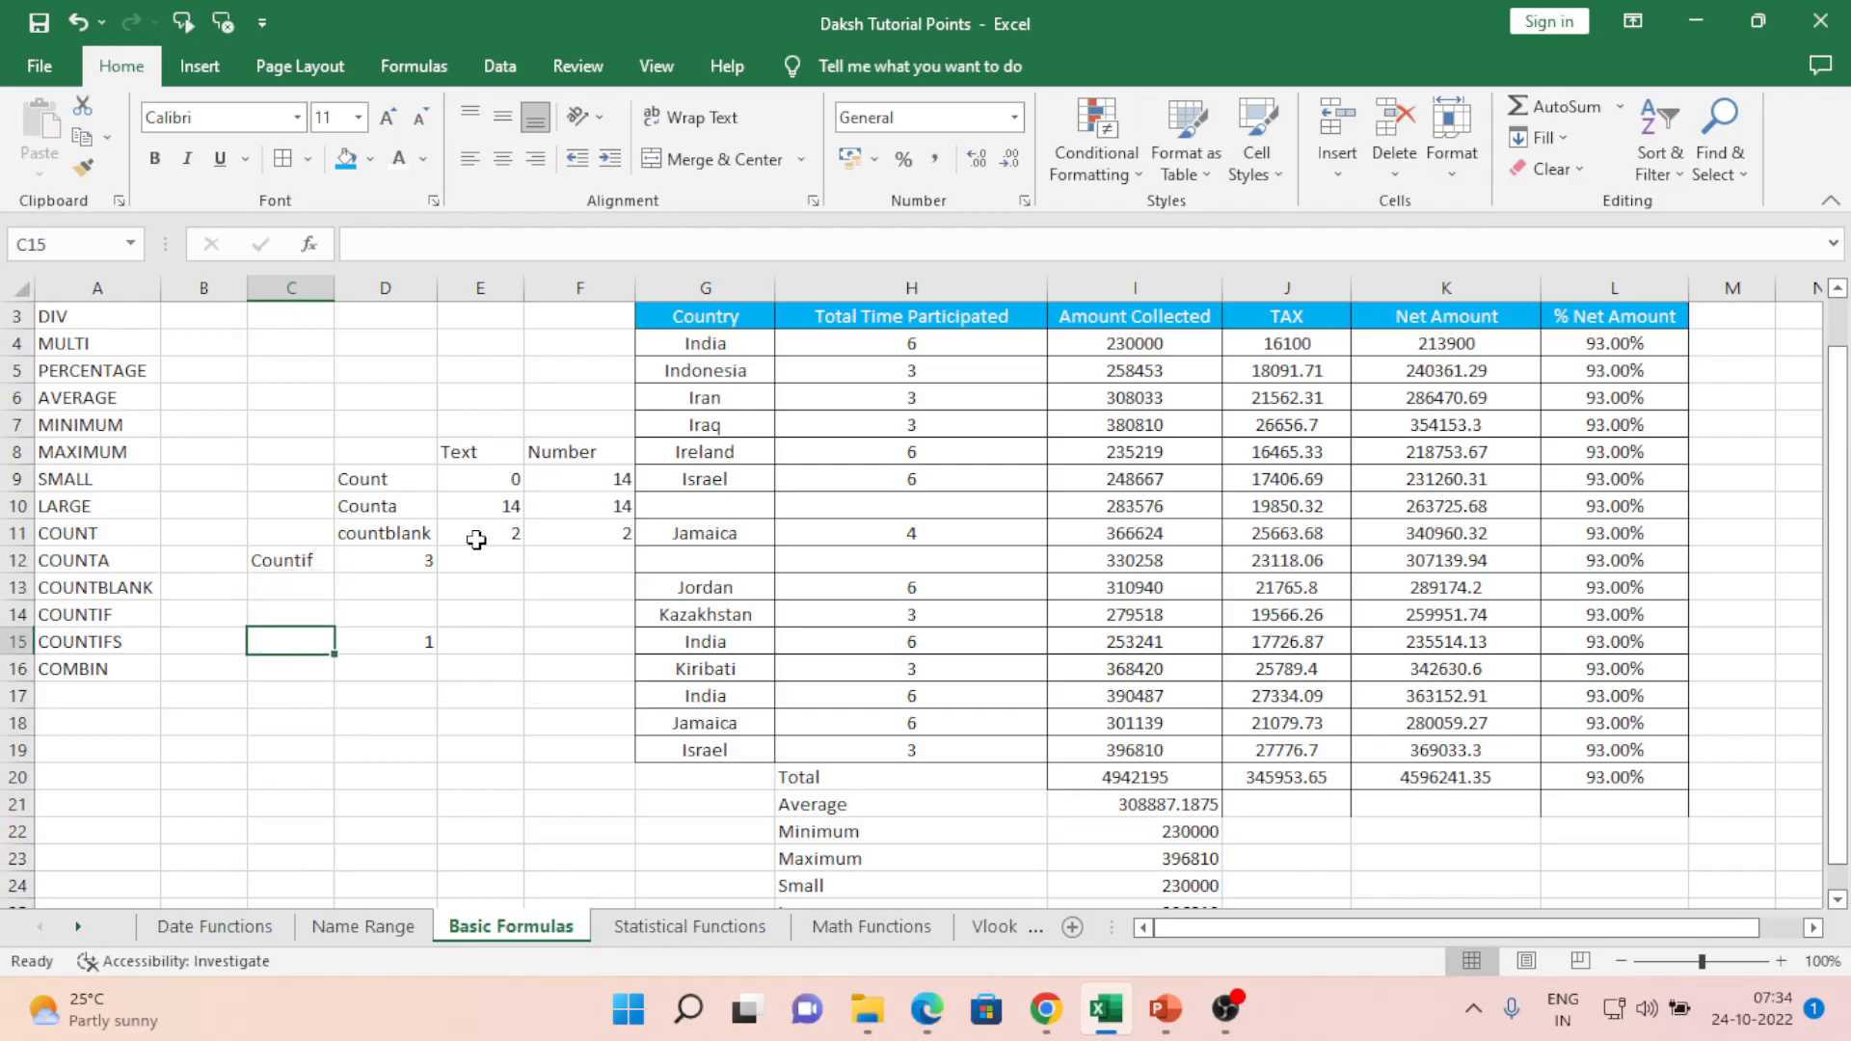
text(Countifs)
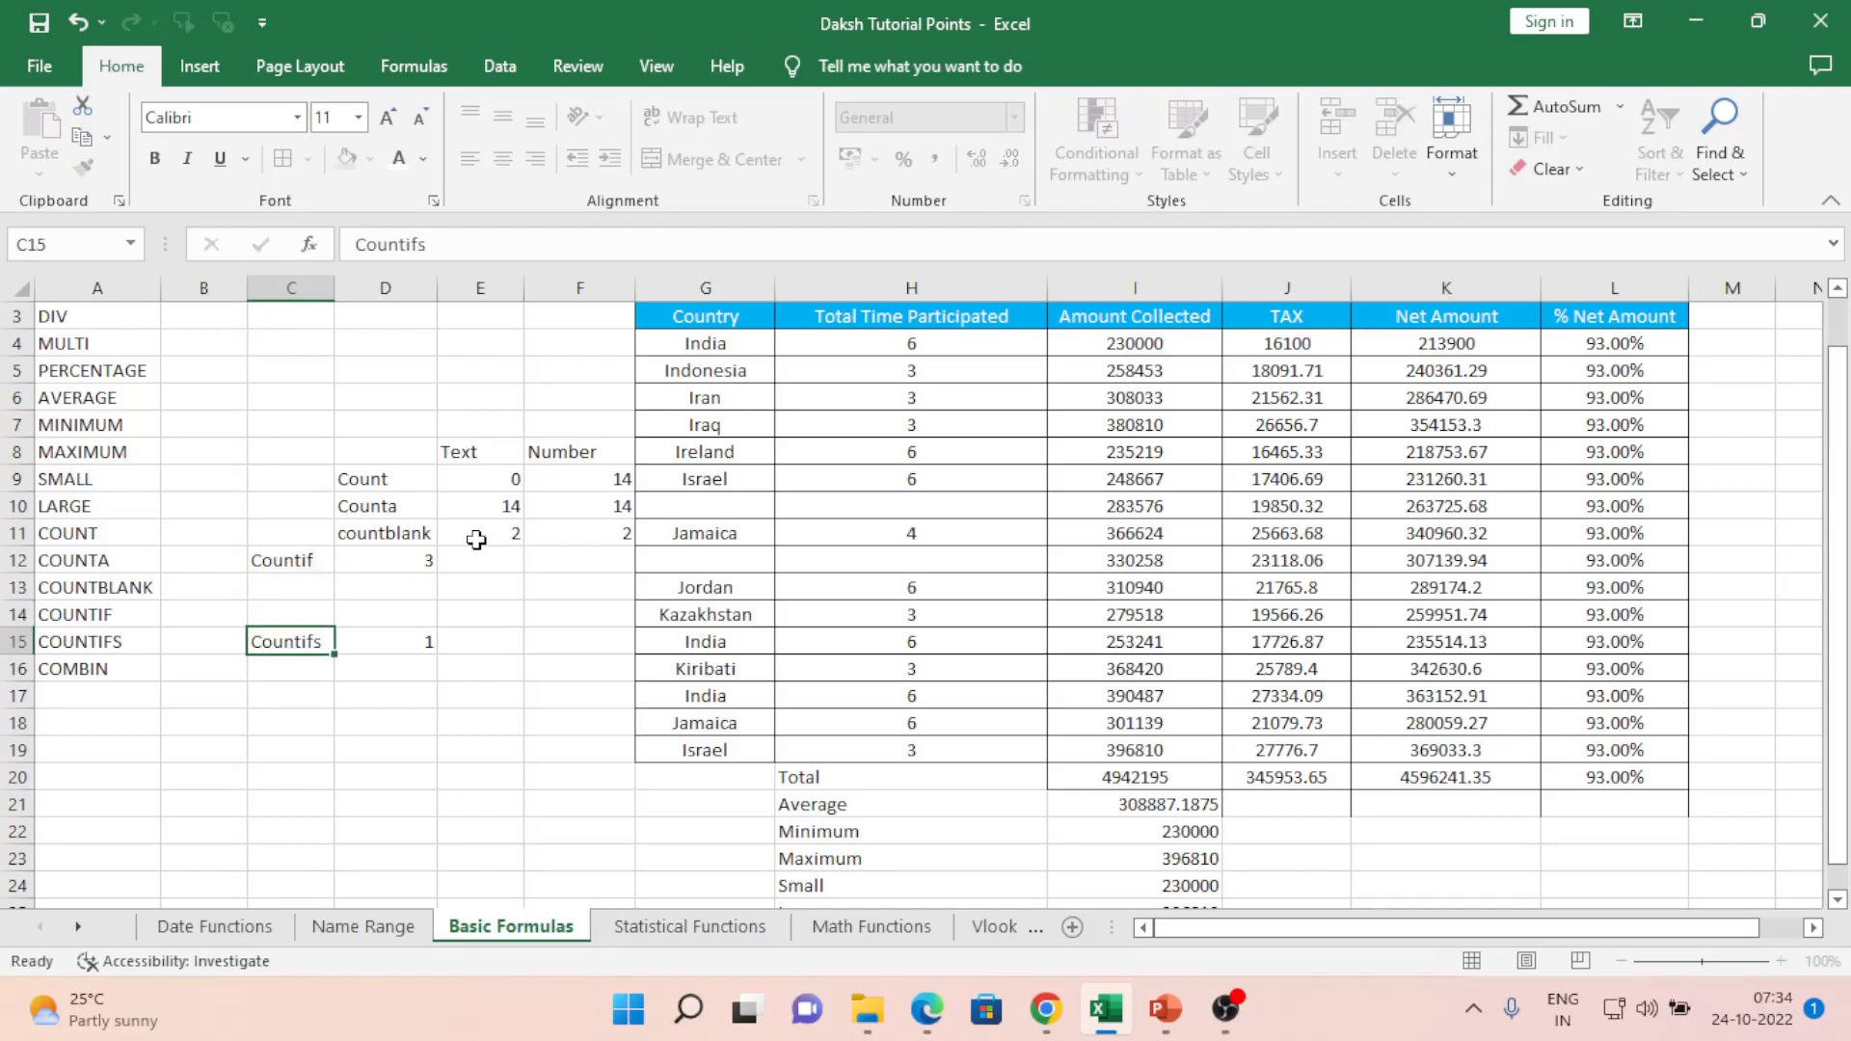
key(Return)
key(Up)
key(Right)
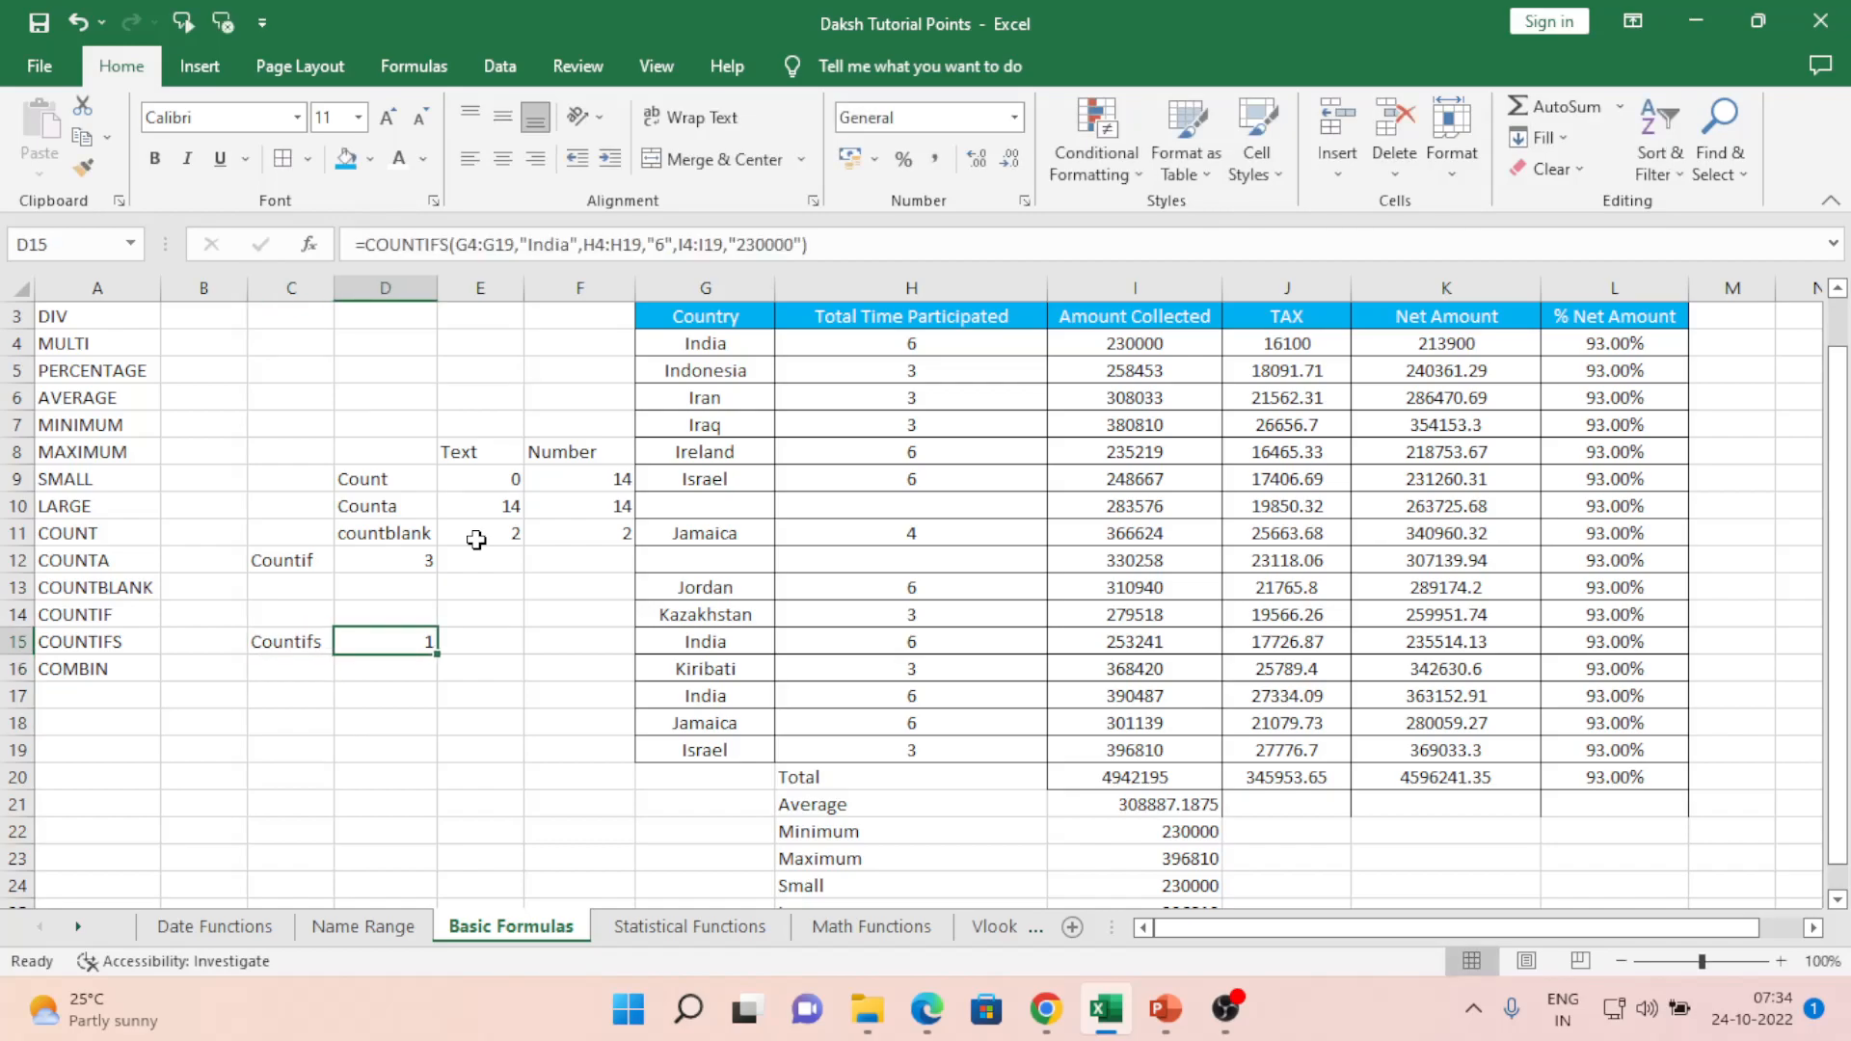
- Compare rows 4 and 17, then set I17 to 230000, raising COUNTIFS to 2
click(742, 696)
click(706, 343)
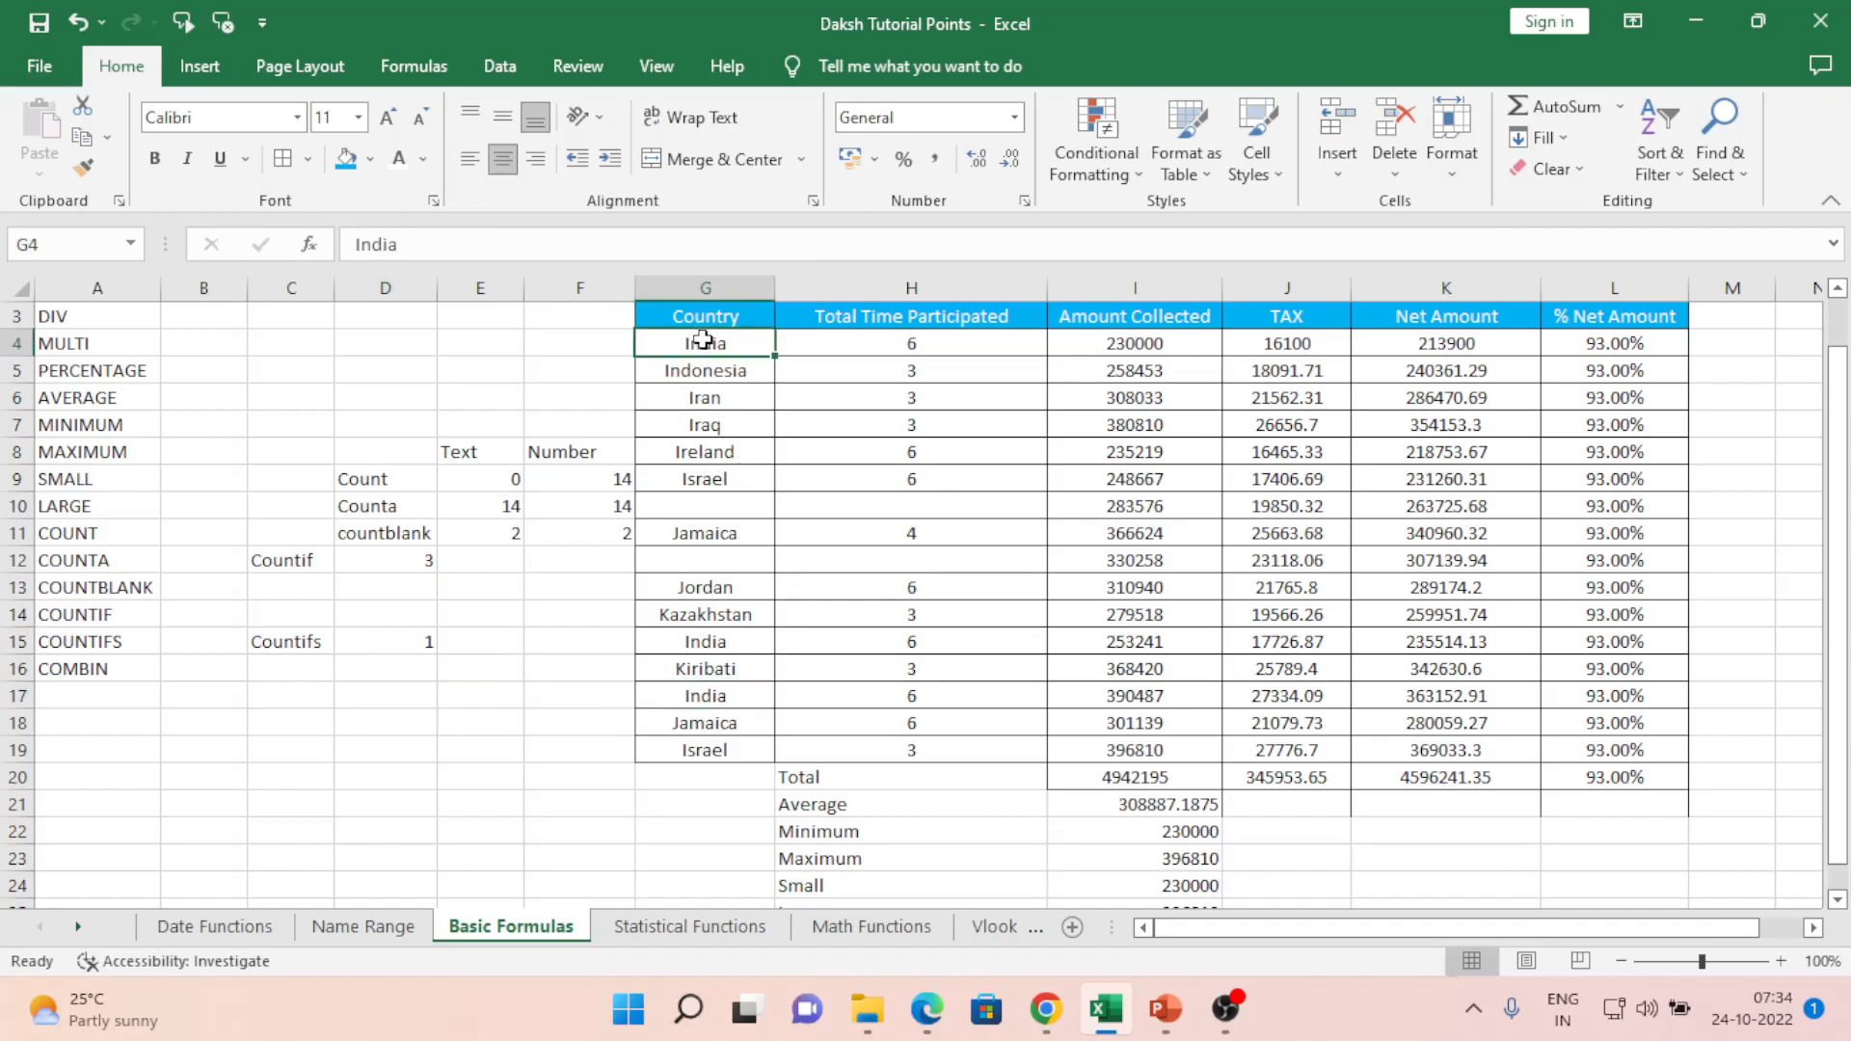
click(947, 701)
click(911, 340)
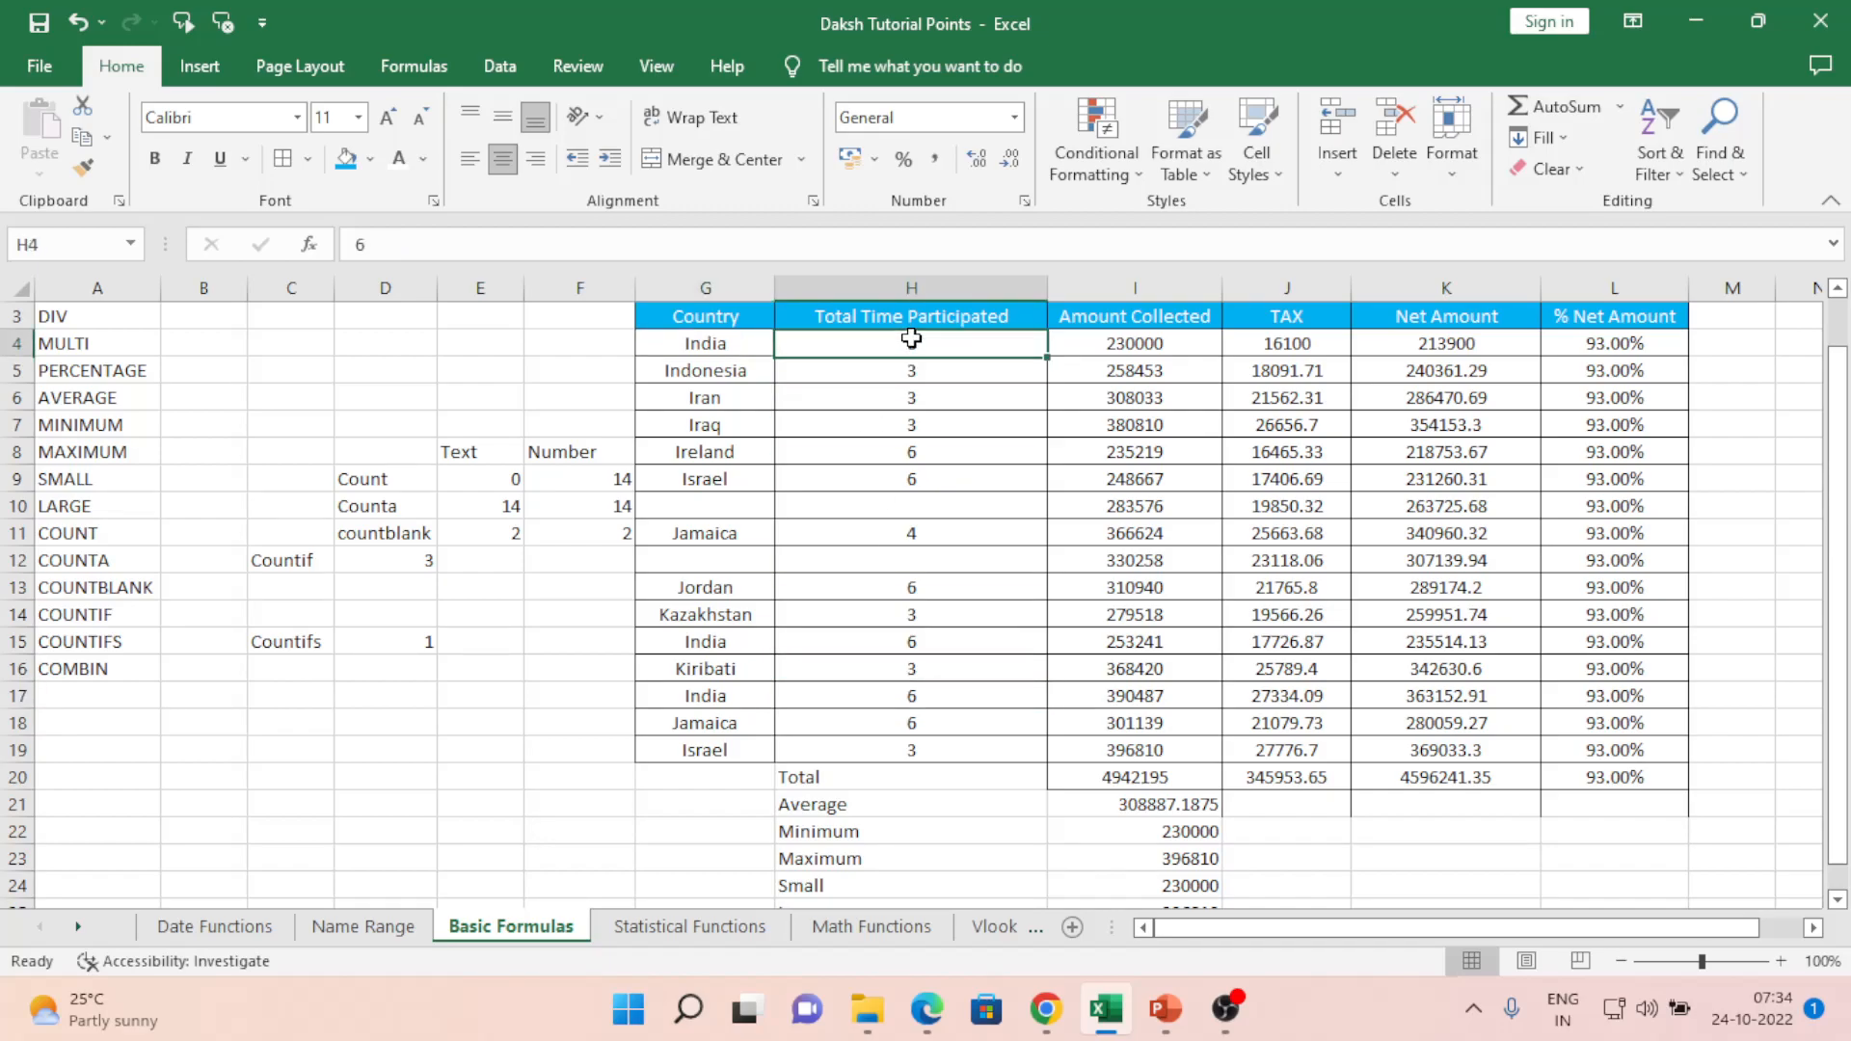
click(1154, 693)
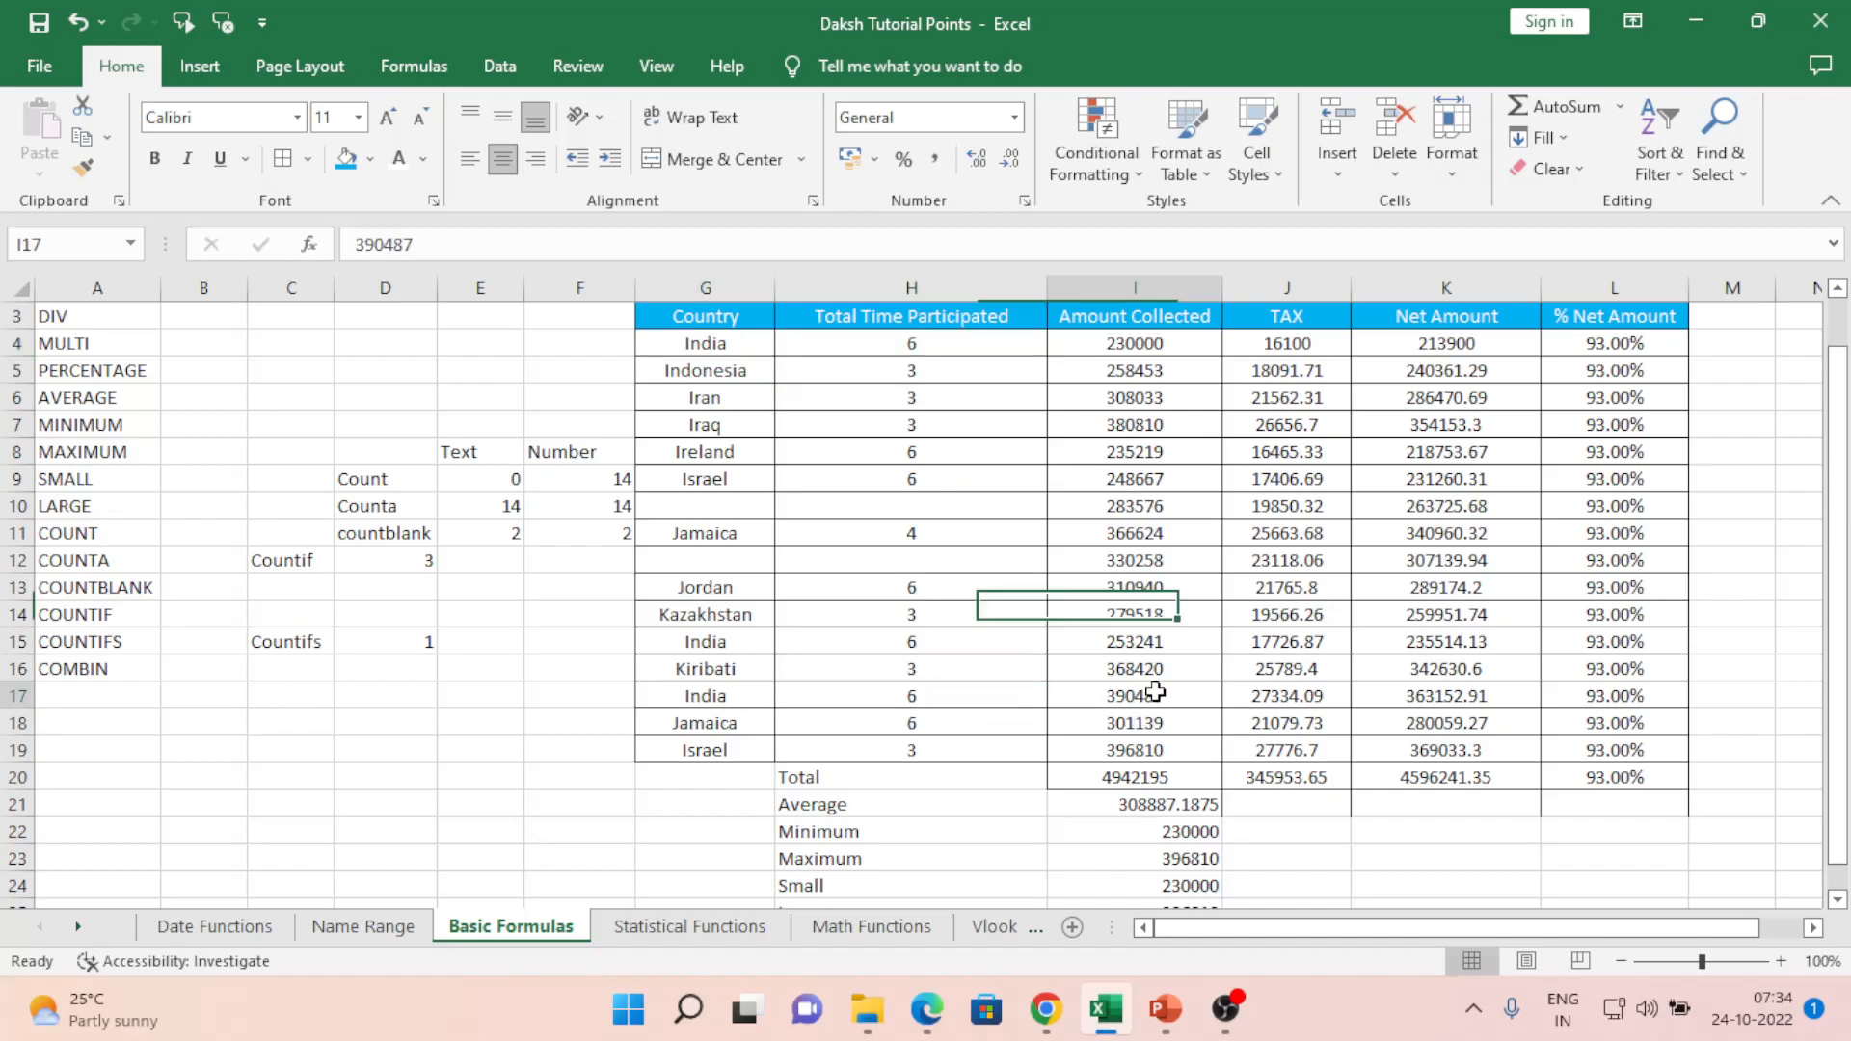
click(1123, 345)
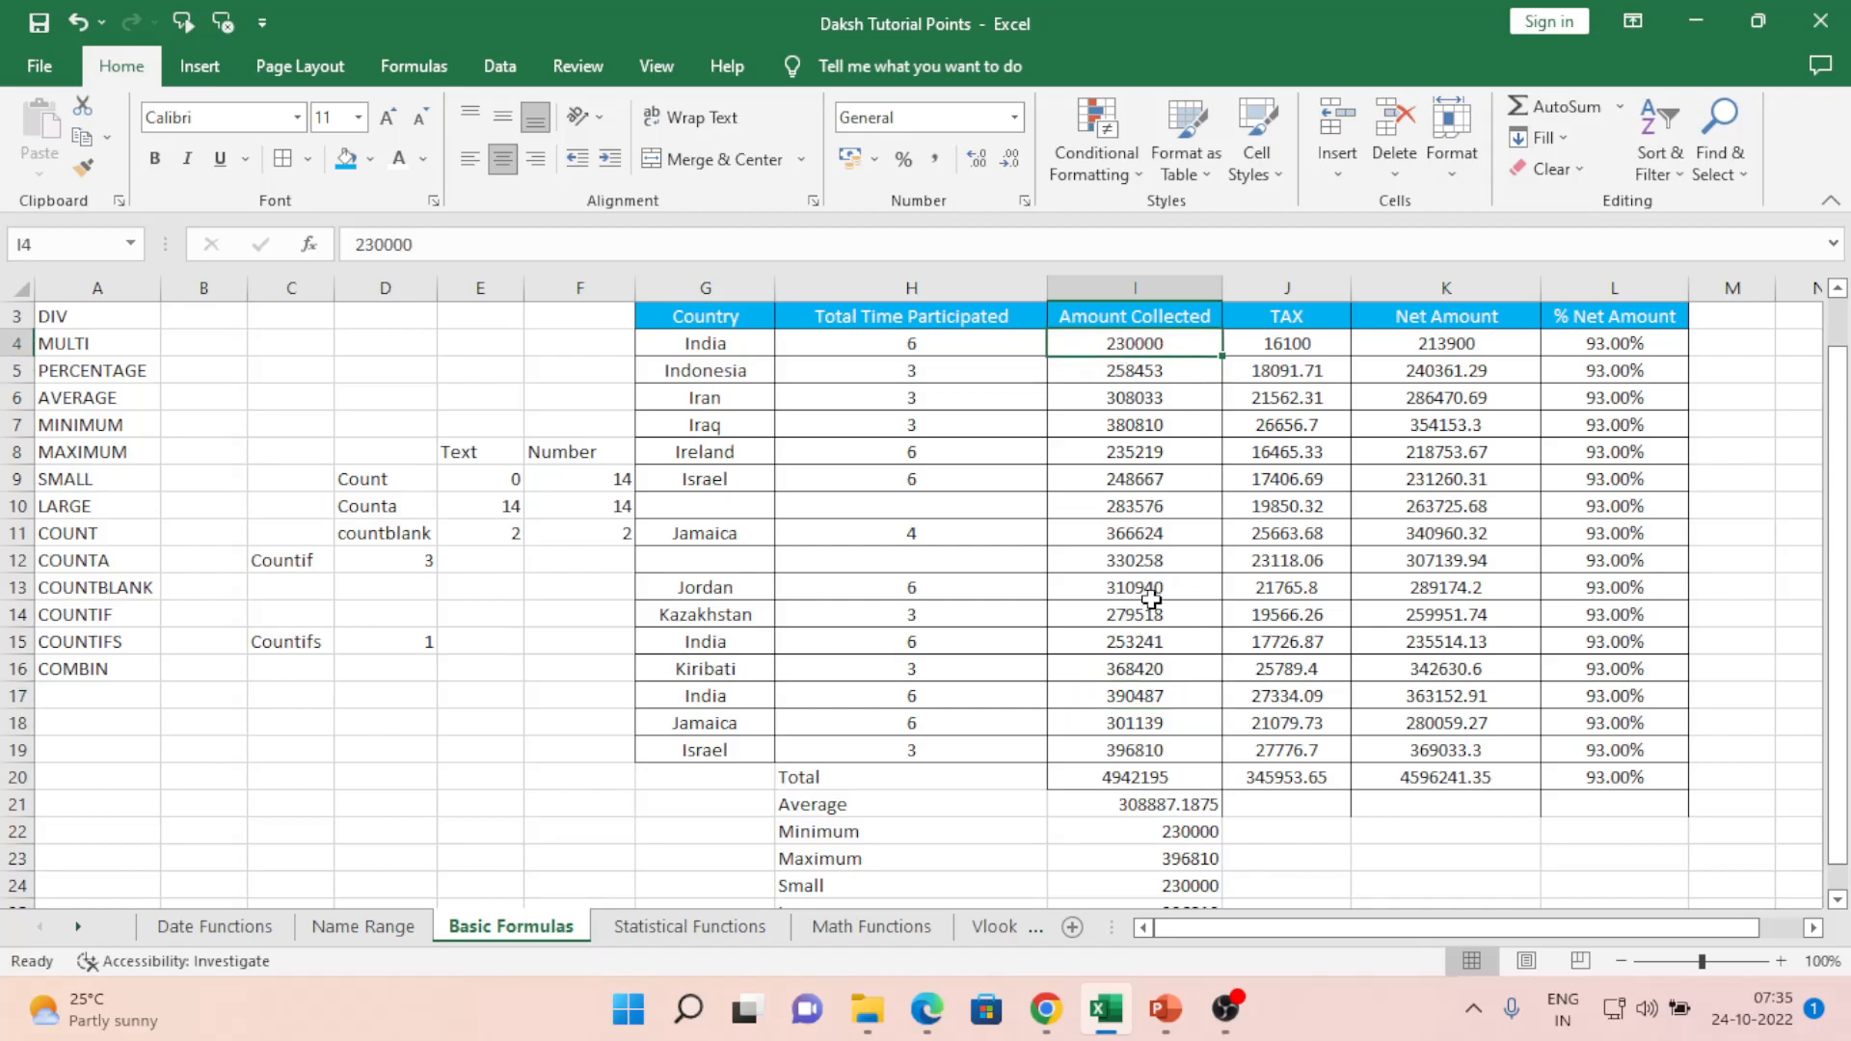
click(1111, 703)
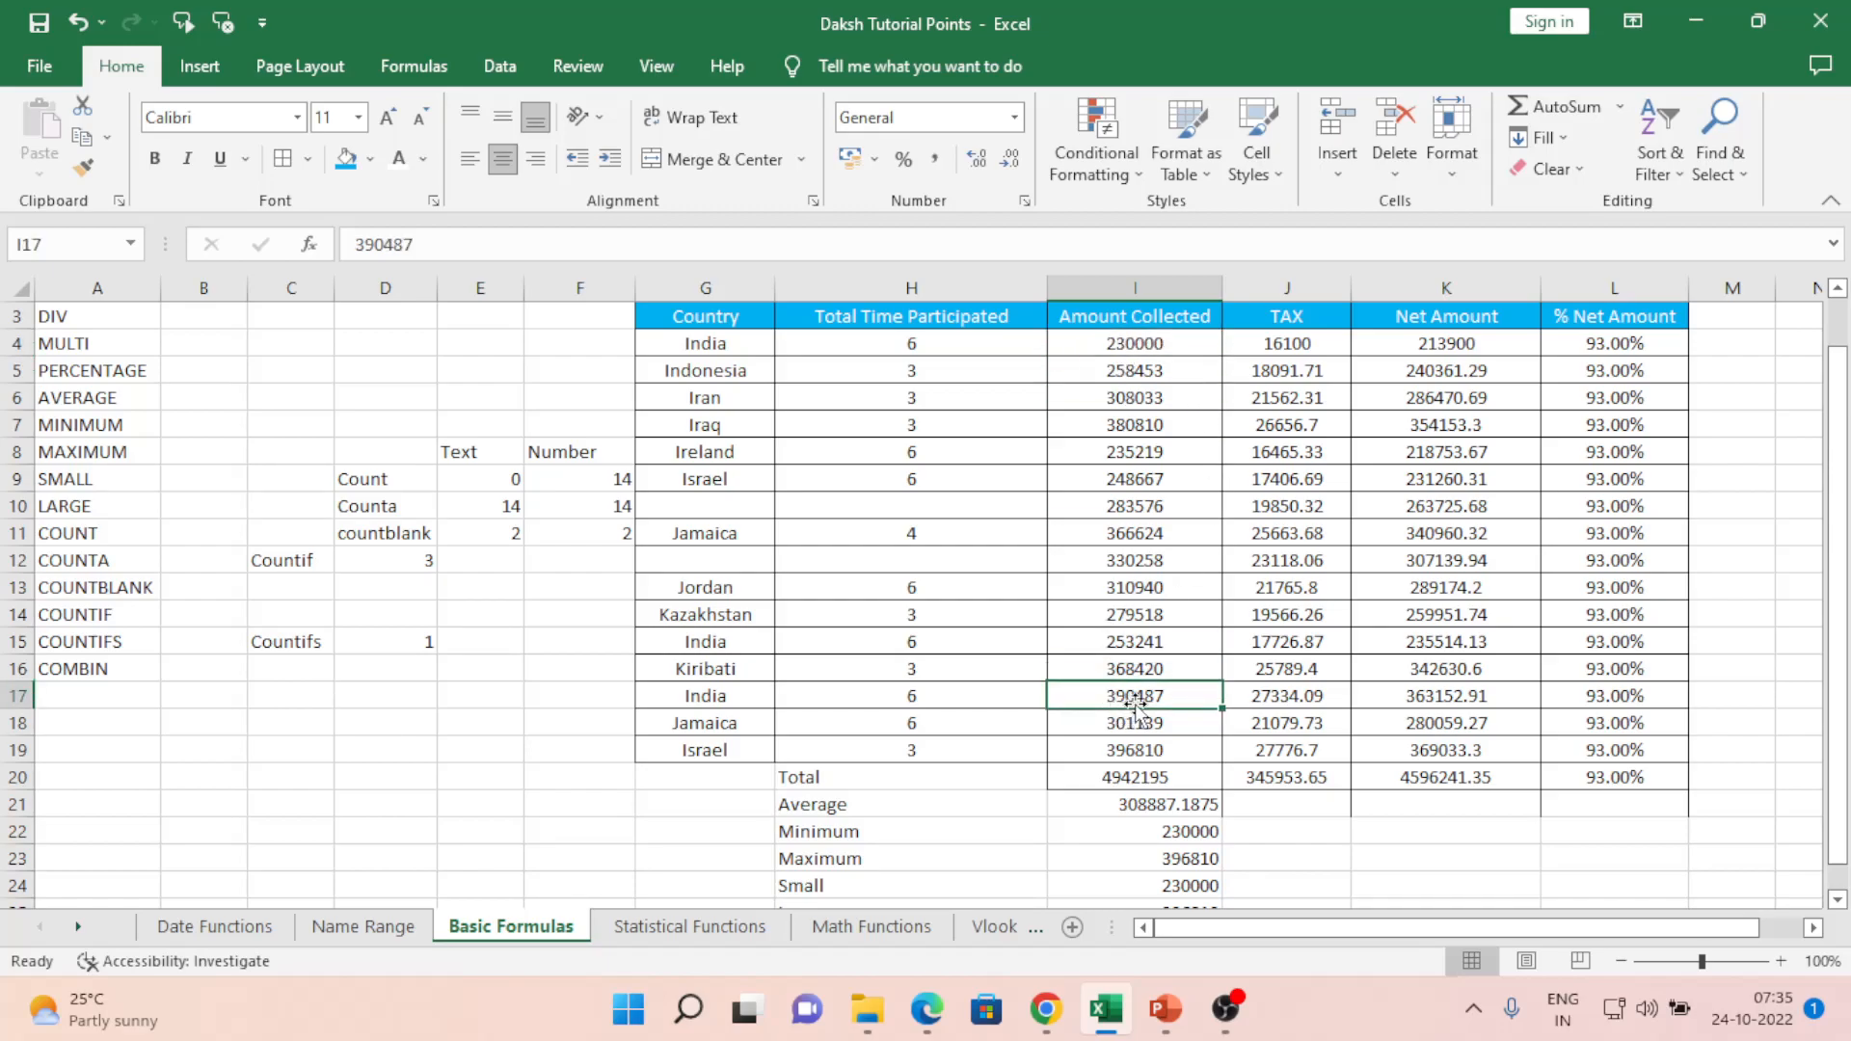
text(2300)
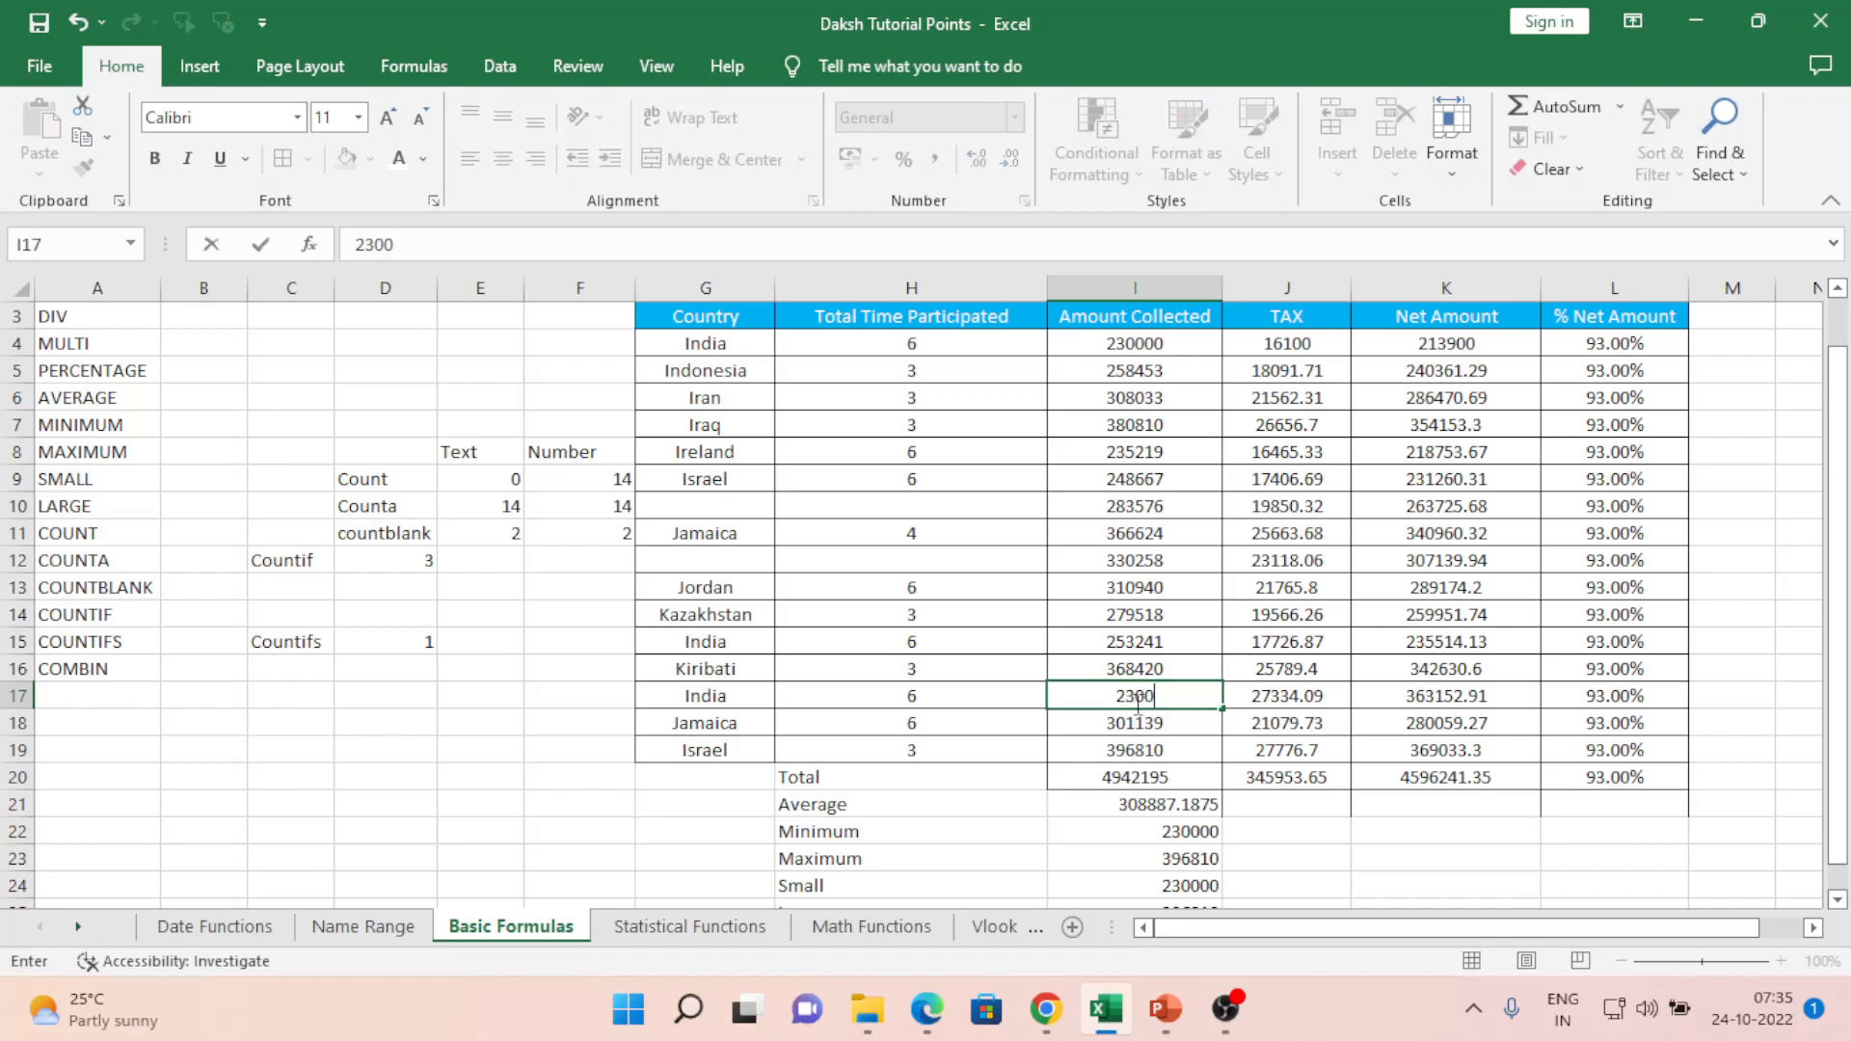
text(00)
key(Return)
click(1138, 702)
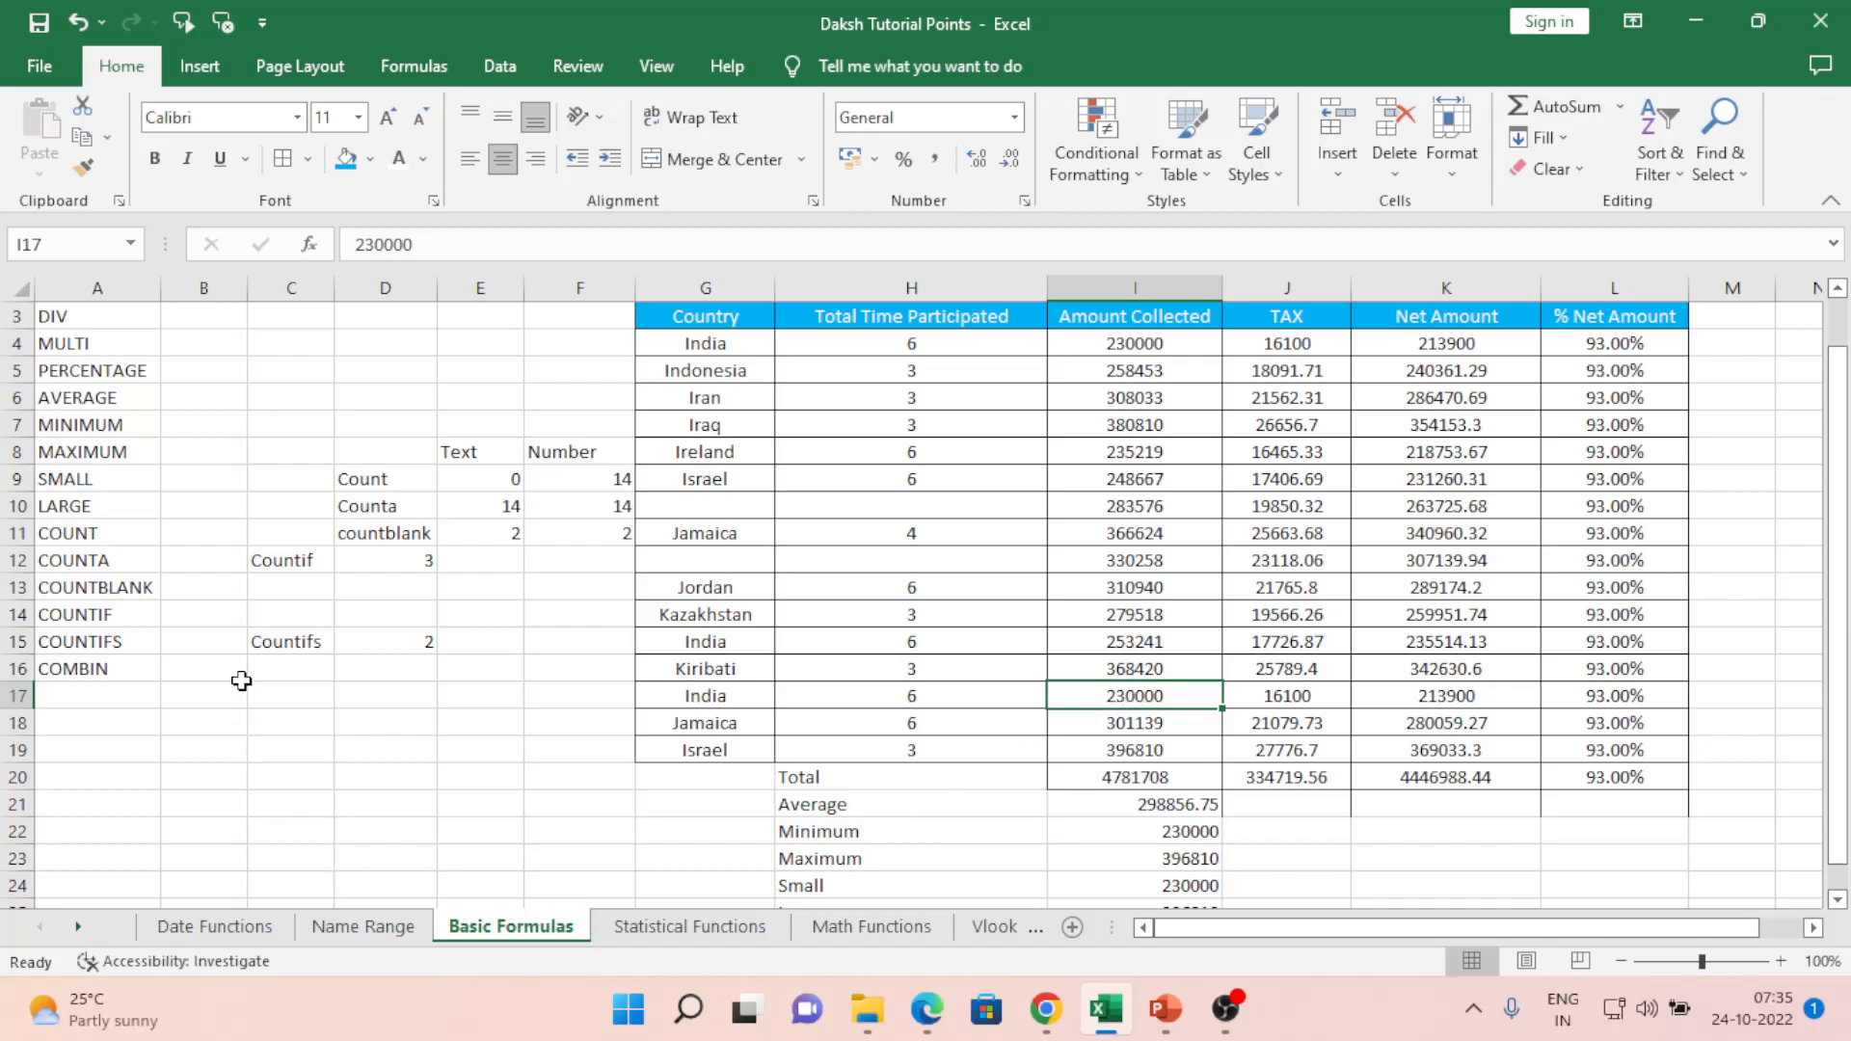
click(294, 675)
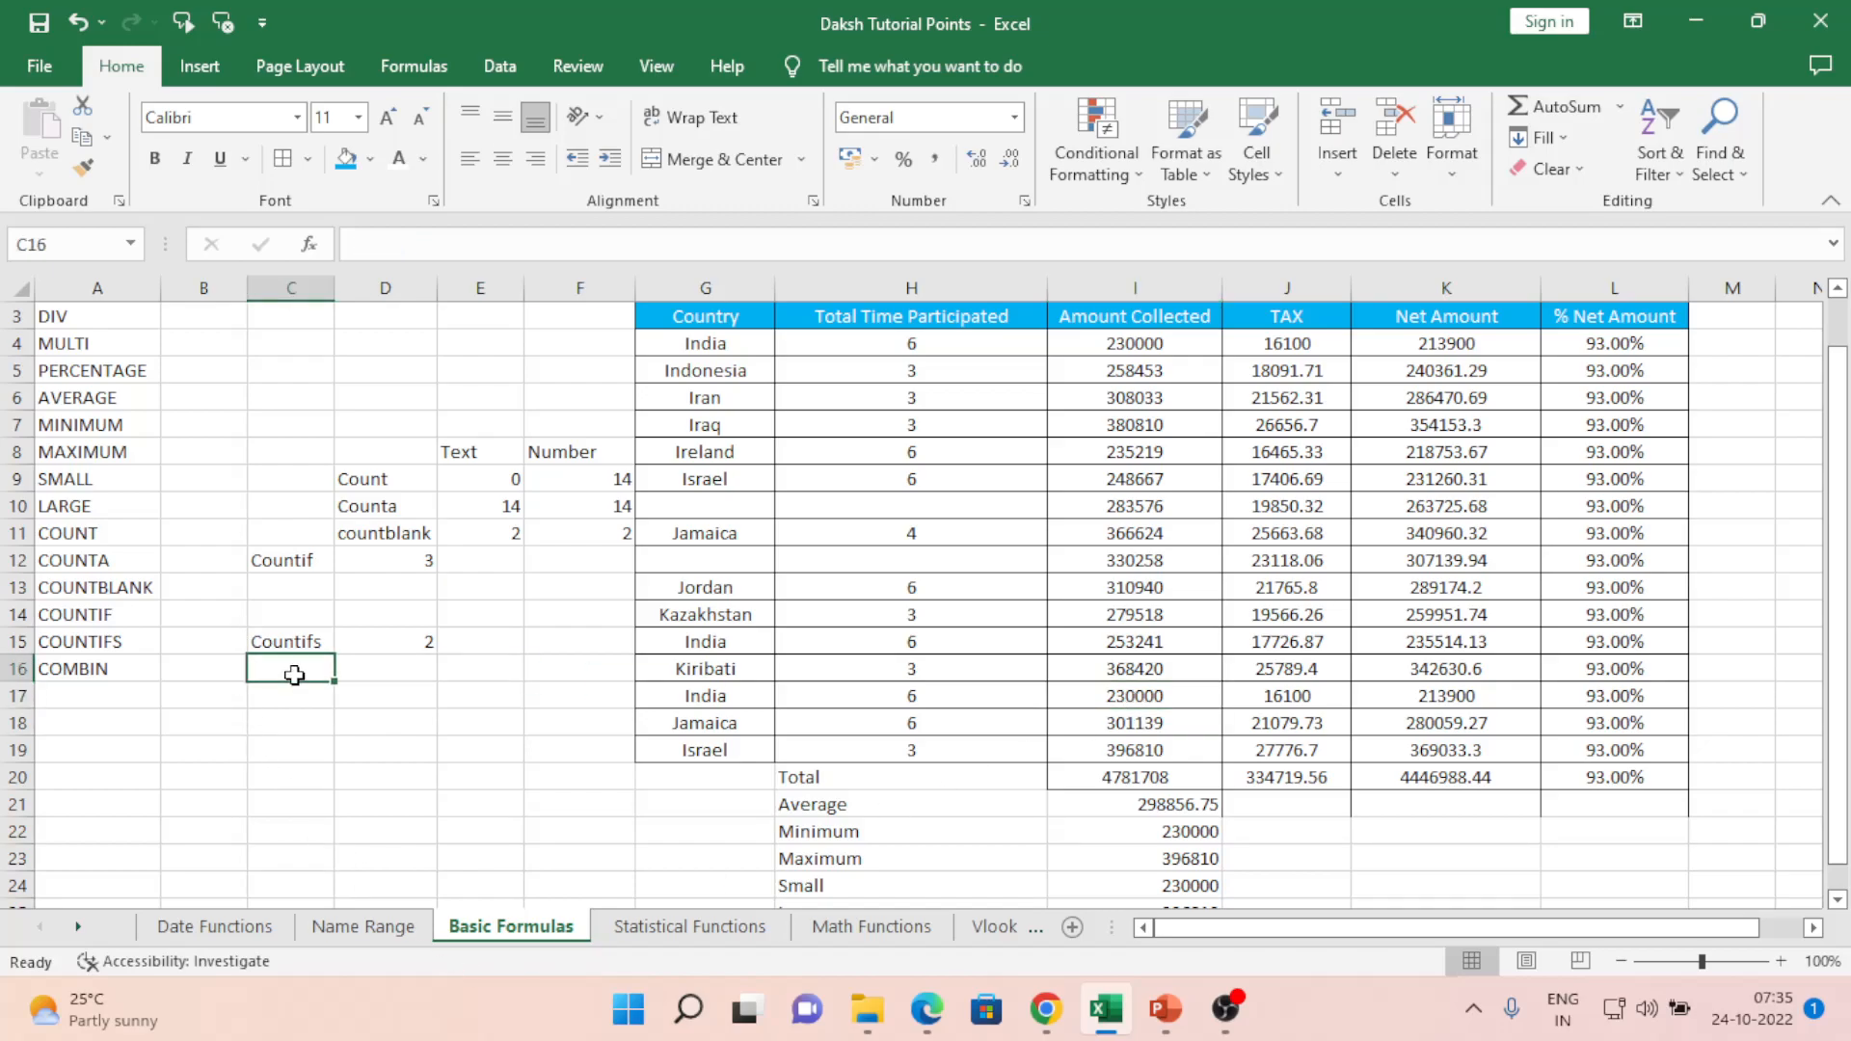
- Start a COUNTIFS in C16 with Country range G4:G19 and criterion "Daksh"
text(=coun)
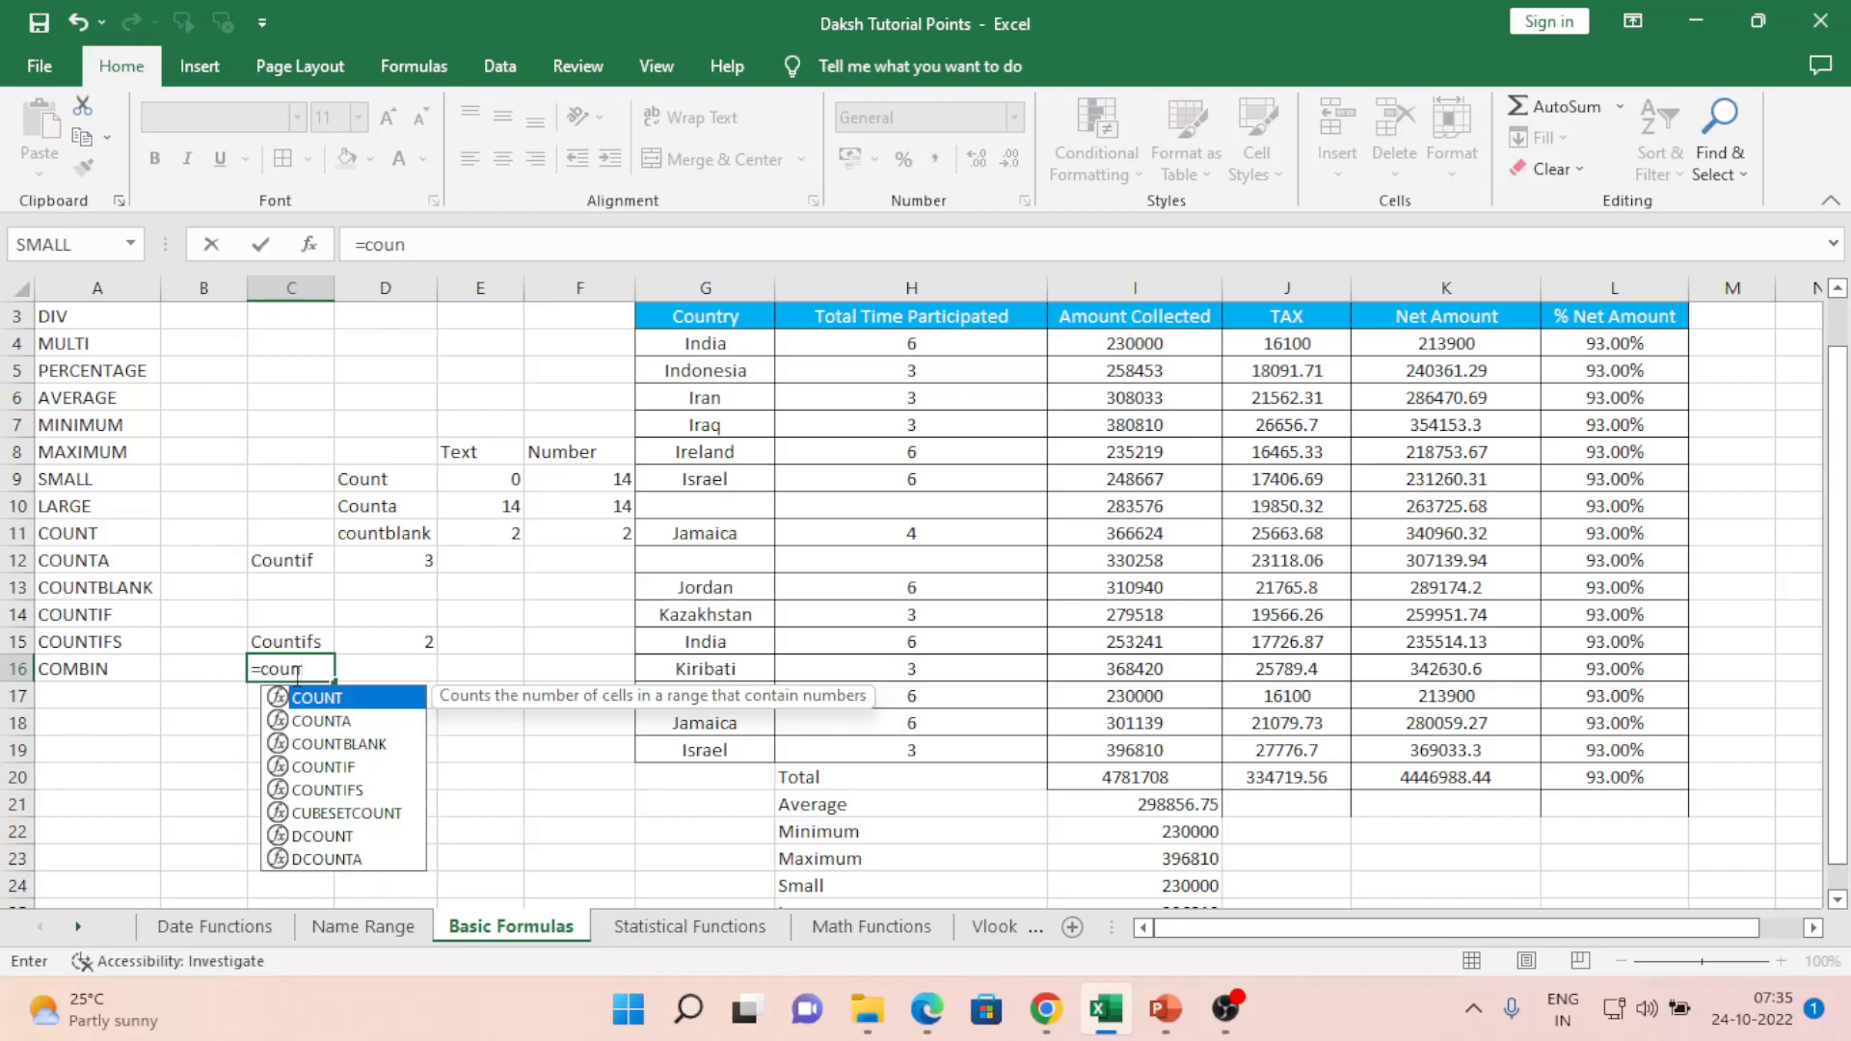
key(Down)
key(Down)
key(Down)
key(Tab)
key(Right)
key(Right)
key(Right)
key(Right)
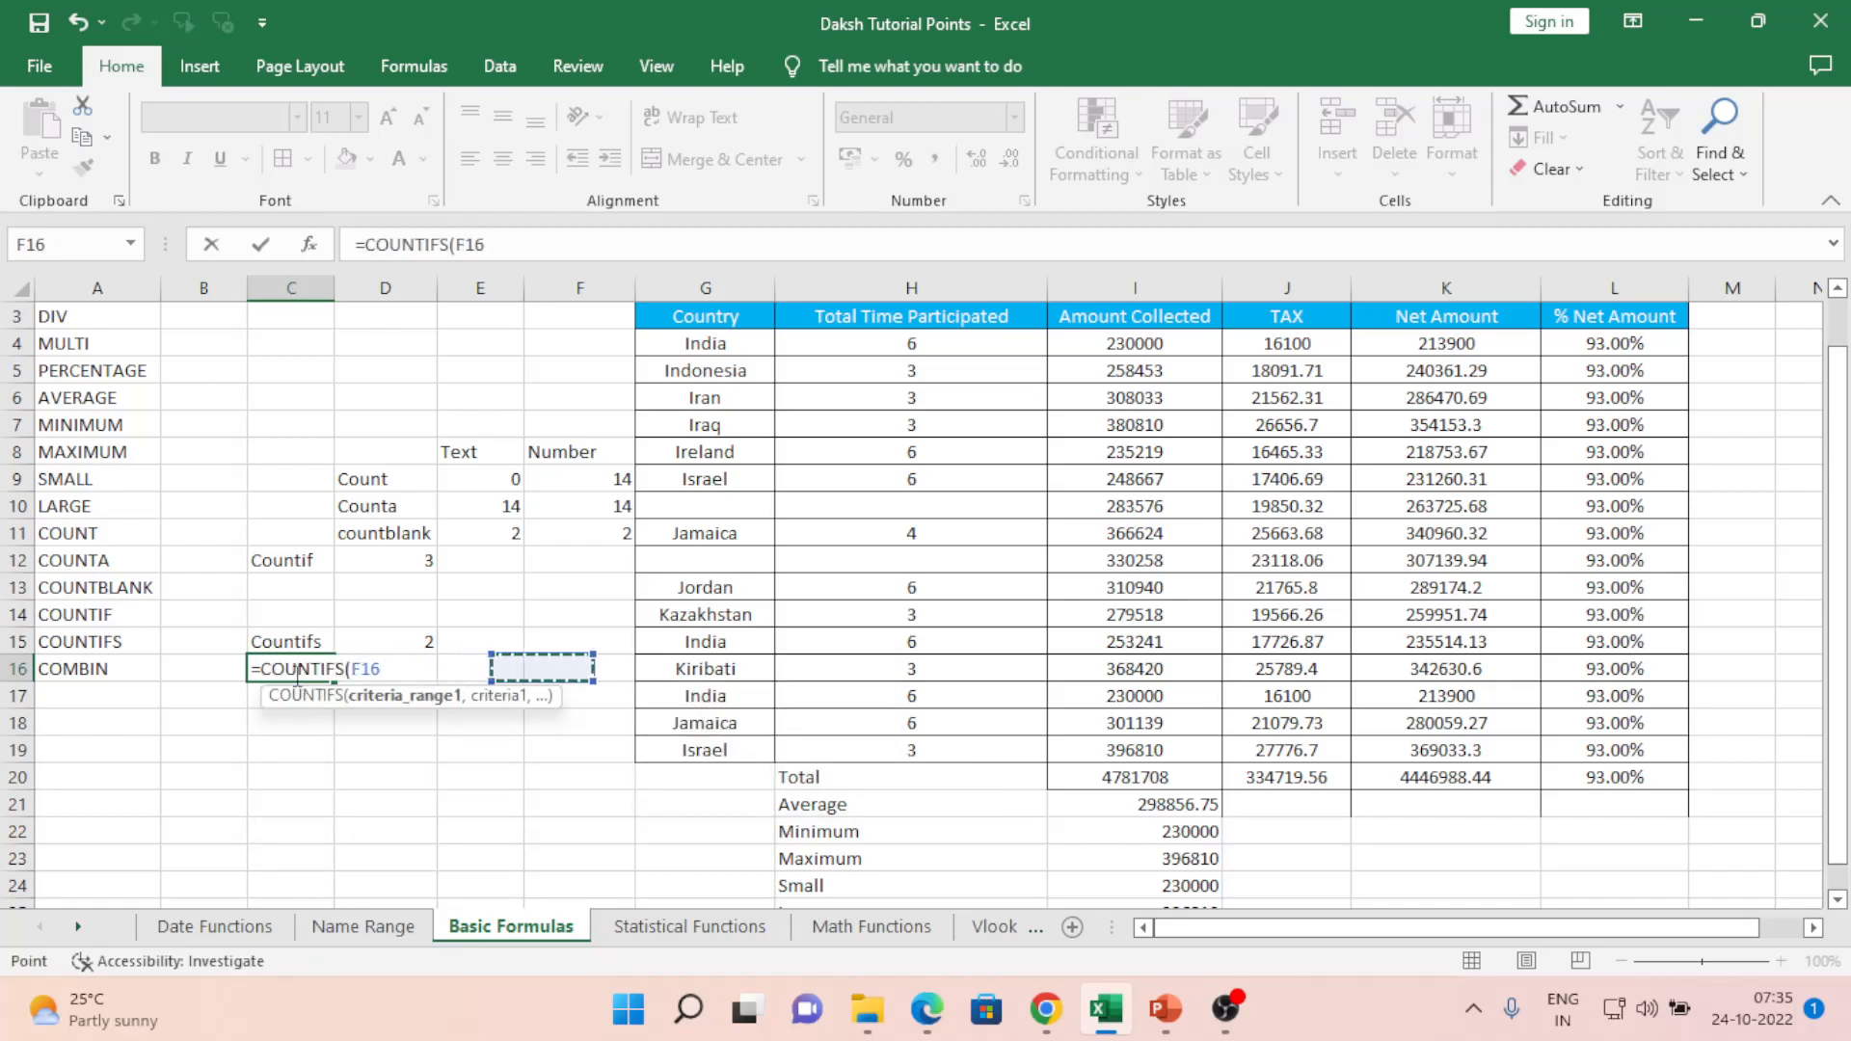
key(Up)
key(Up)
key(Up)
key(Up)
key(Up)
key(Up)
key(Up)
key(Up)
key(Up)
key(Up)
key(Up)
key(Up)
key(shift+Down)
key(shift+Down)
key(shift+Down)
key(shift+Down)
key(shift+Down)
key(shift+Down)
key(shift+Down)
key(shift+Down)
key(shift+Down)
key(shift+Down)
key(shift+Down)
key(shift+Down)
key(shift+Down)
key(shift+Down)
key(shift+Down)
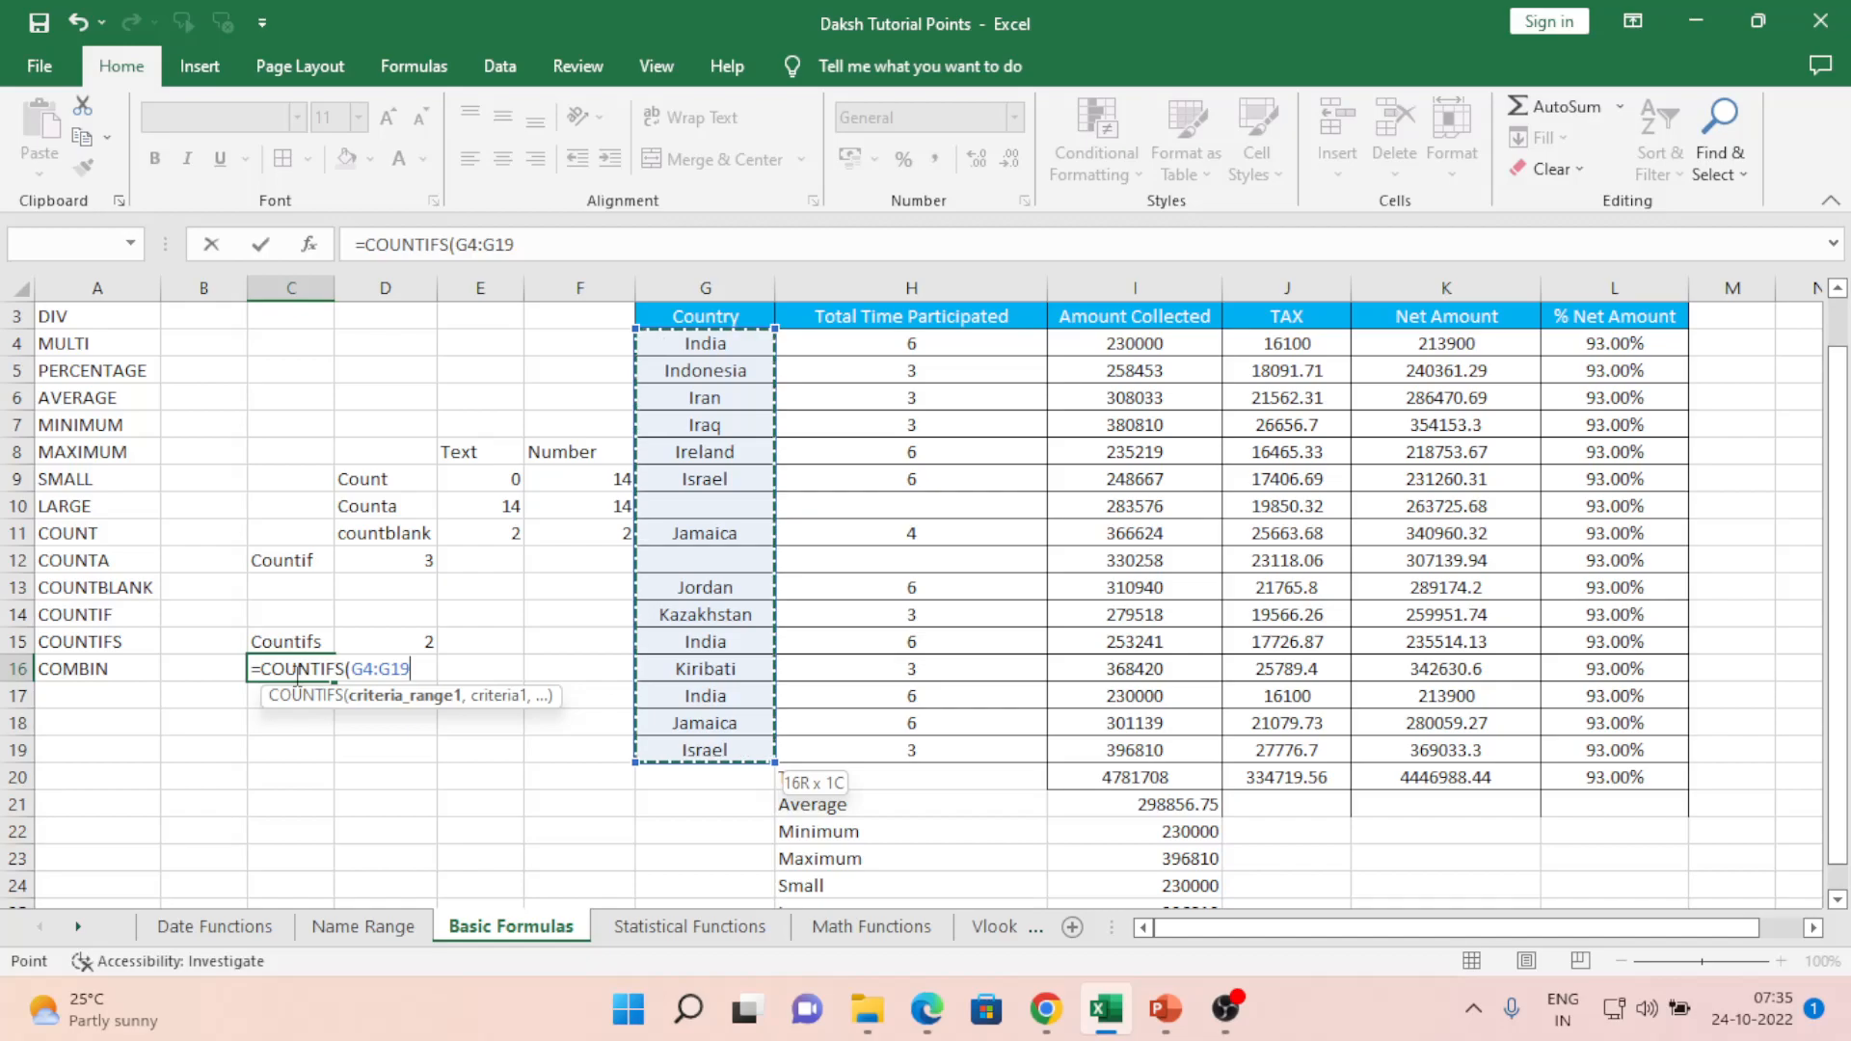
text(,")
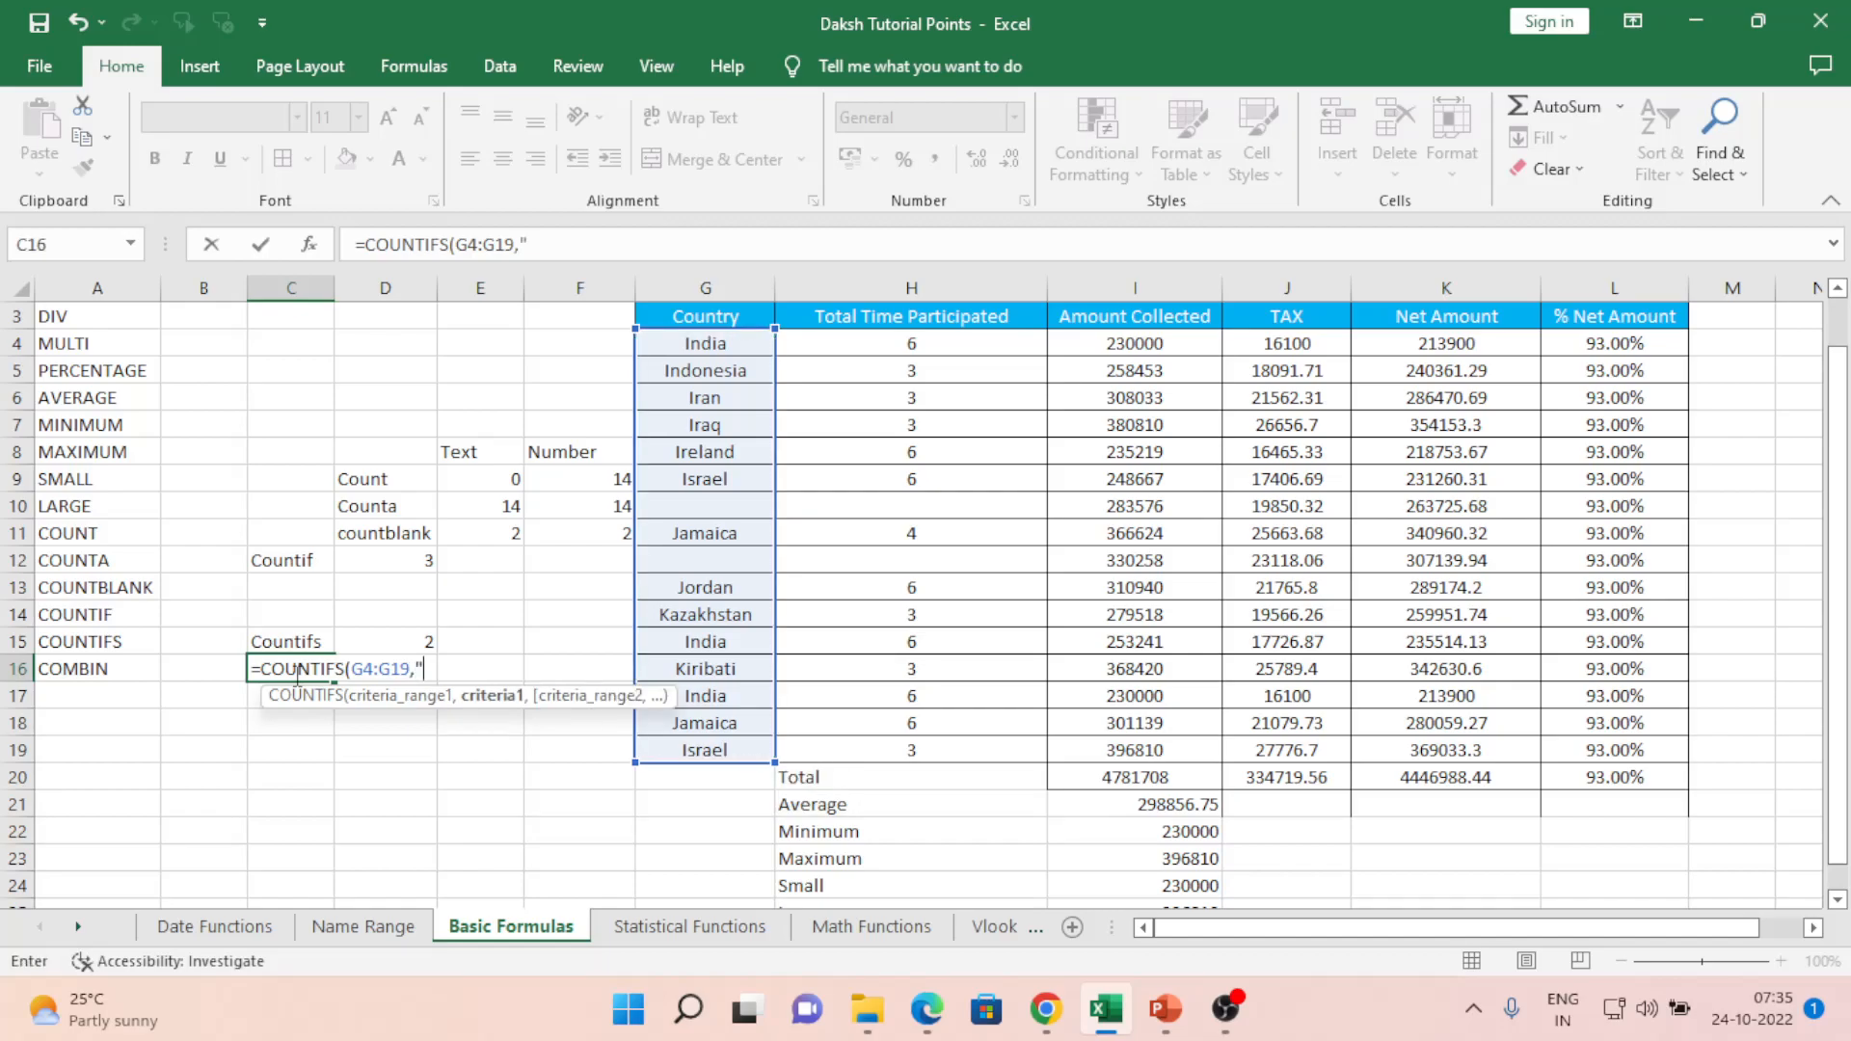
text(Daksh",)
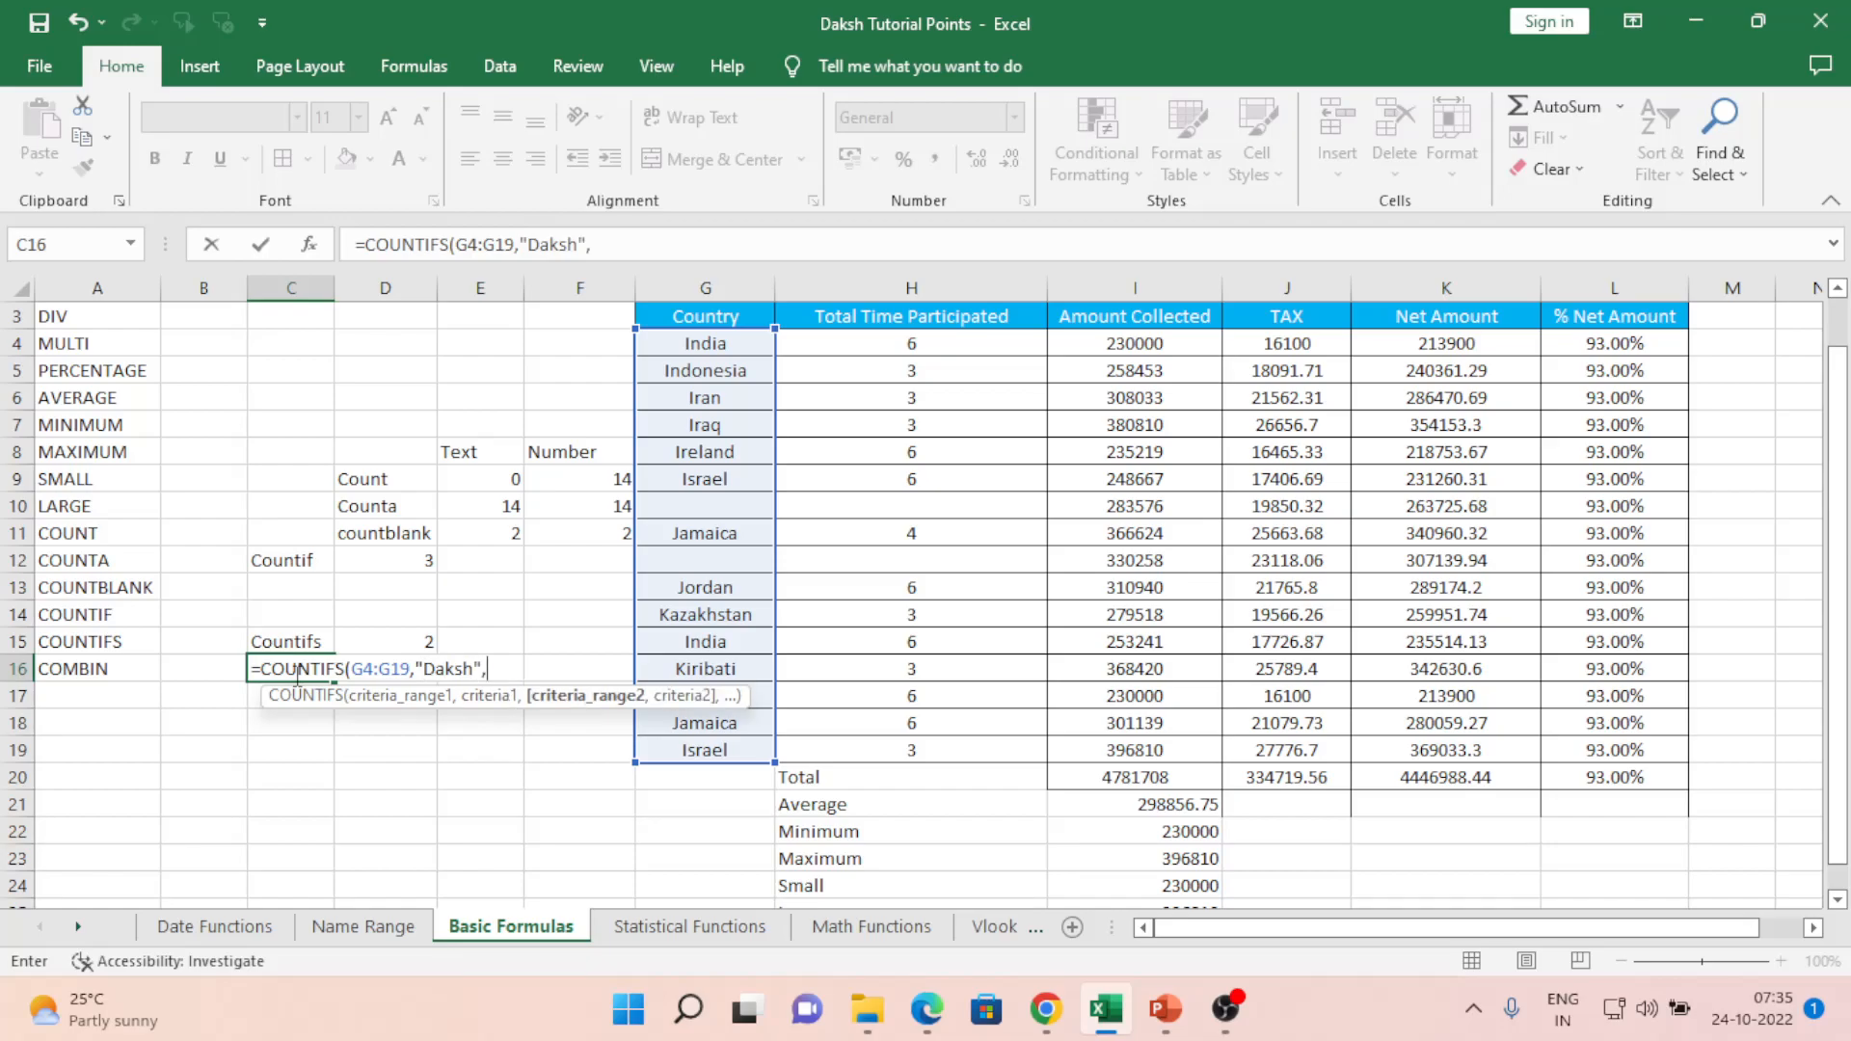
- Add the Amount Collected range I4:I19 with criterion "400000" to the formula
key(Up)
key(Up)
key(Up)
key(Up)
key(Right)
key(Right)
key(Right)
key(Right)
key(Right)
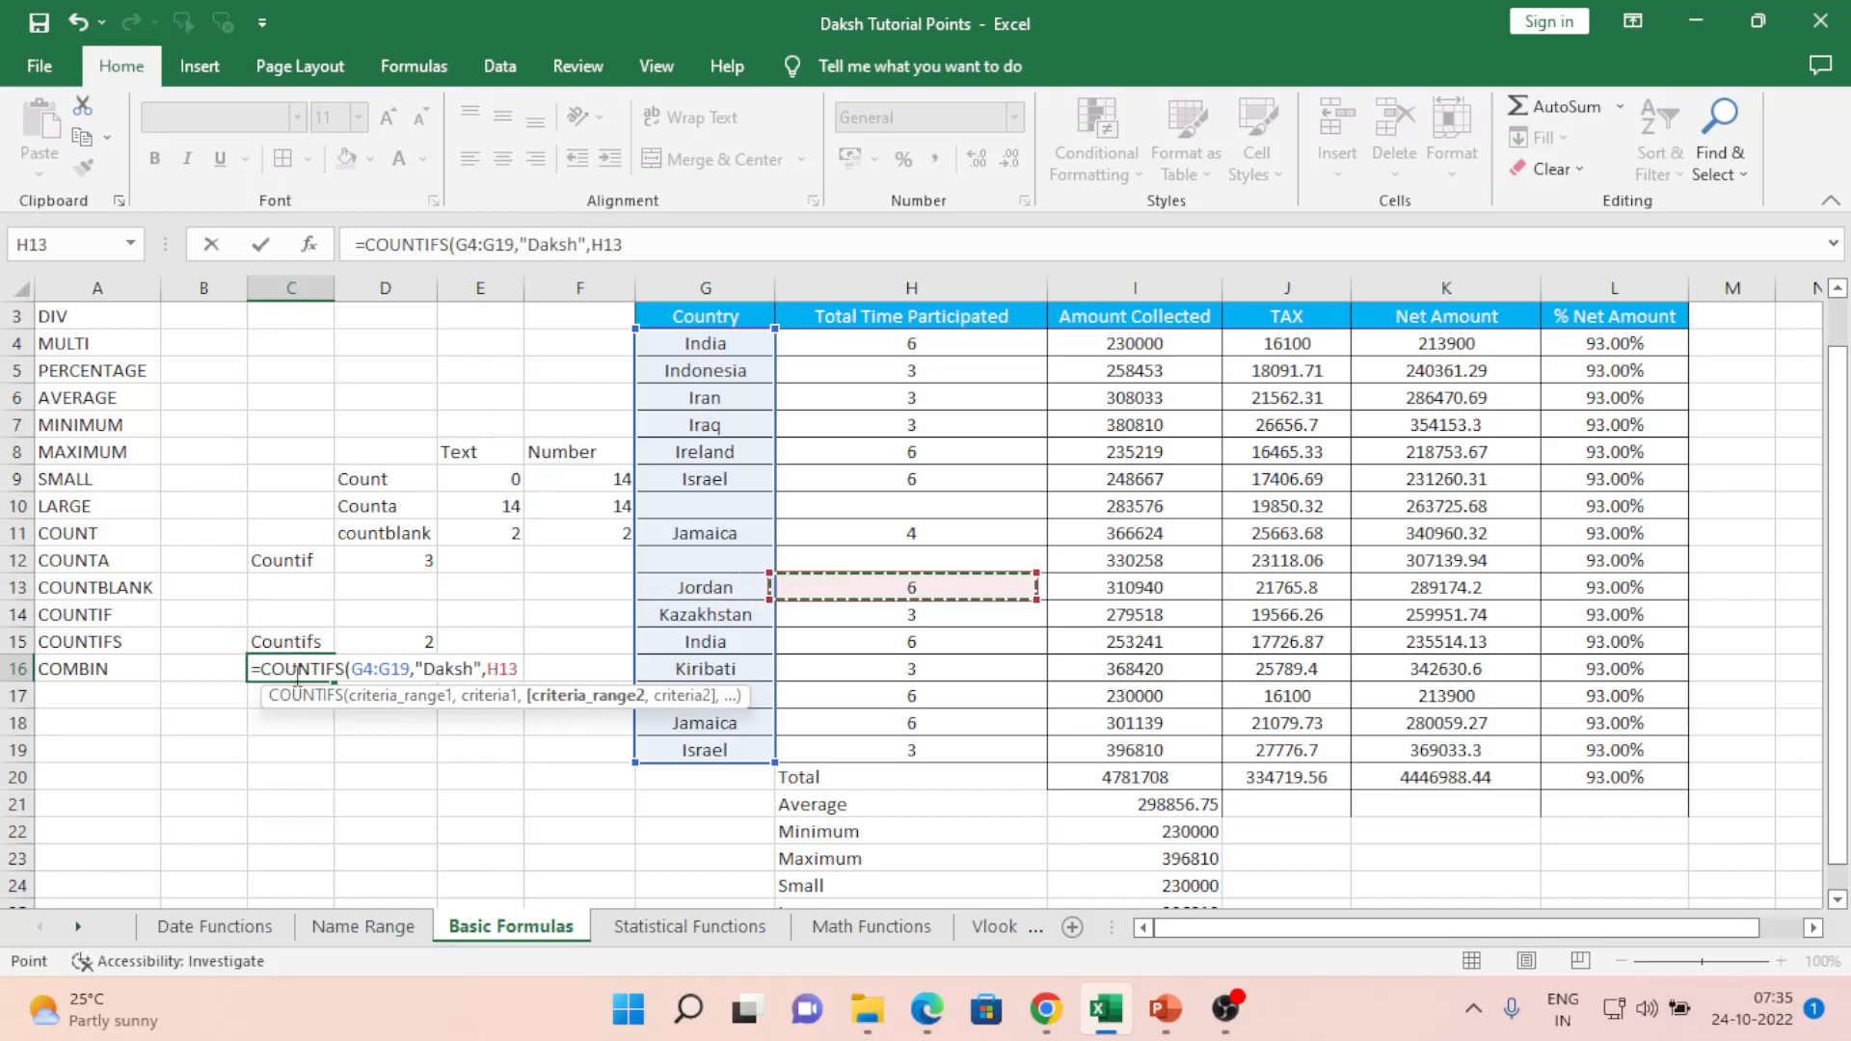
key(Up)
key(Up)
key(Up)
key(Up)
key(Up)
key(Up)
key(Right)
key(Right)
key(Up)
key(Up)
key(Left)
key(shift+Down)
key(shift+Down)
key(shift+Down)
key(shift+Down)
key(shift+Down)
key(shift+Down)
key(shift+Down)
key(shift+Down)
key(shift+Down)
key(shift+Down)
key(shift+Down)
key(shift+Down)
key(shift+Down)
key(shift+Down)
key(shift+Down)
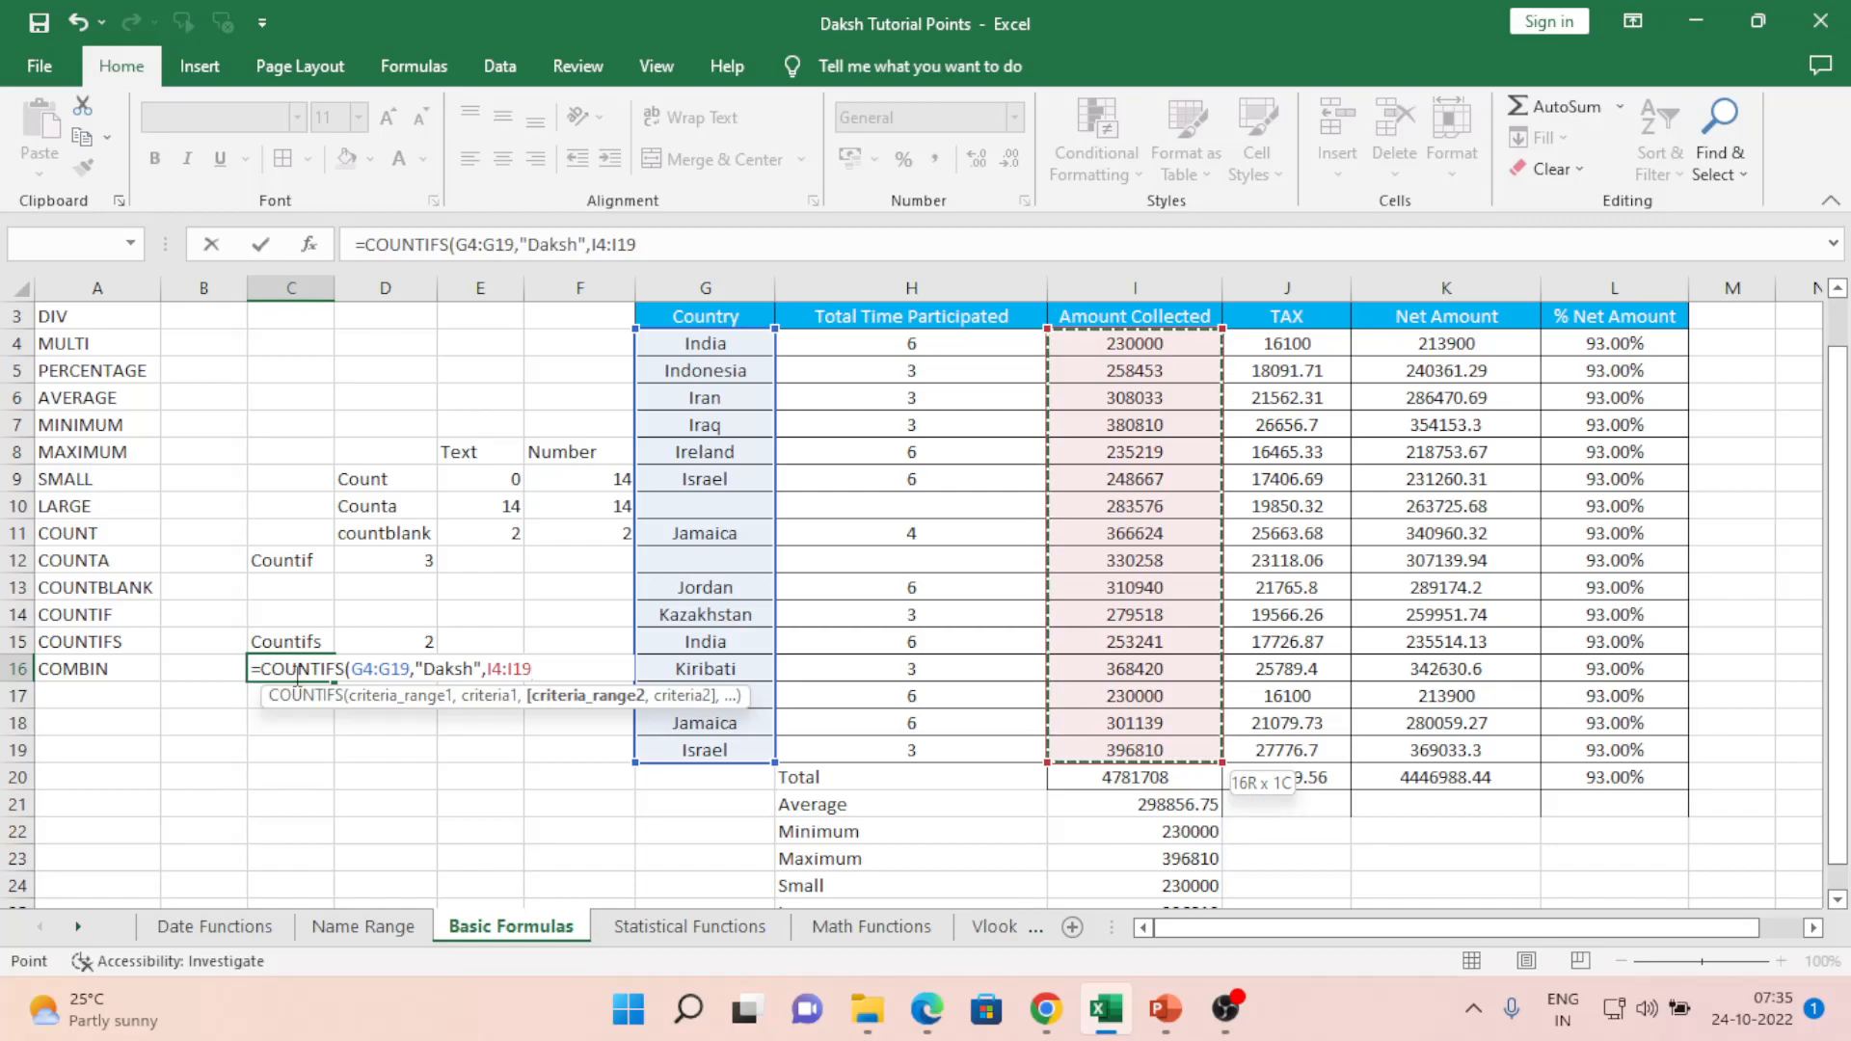
text(,")
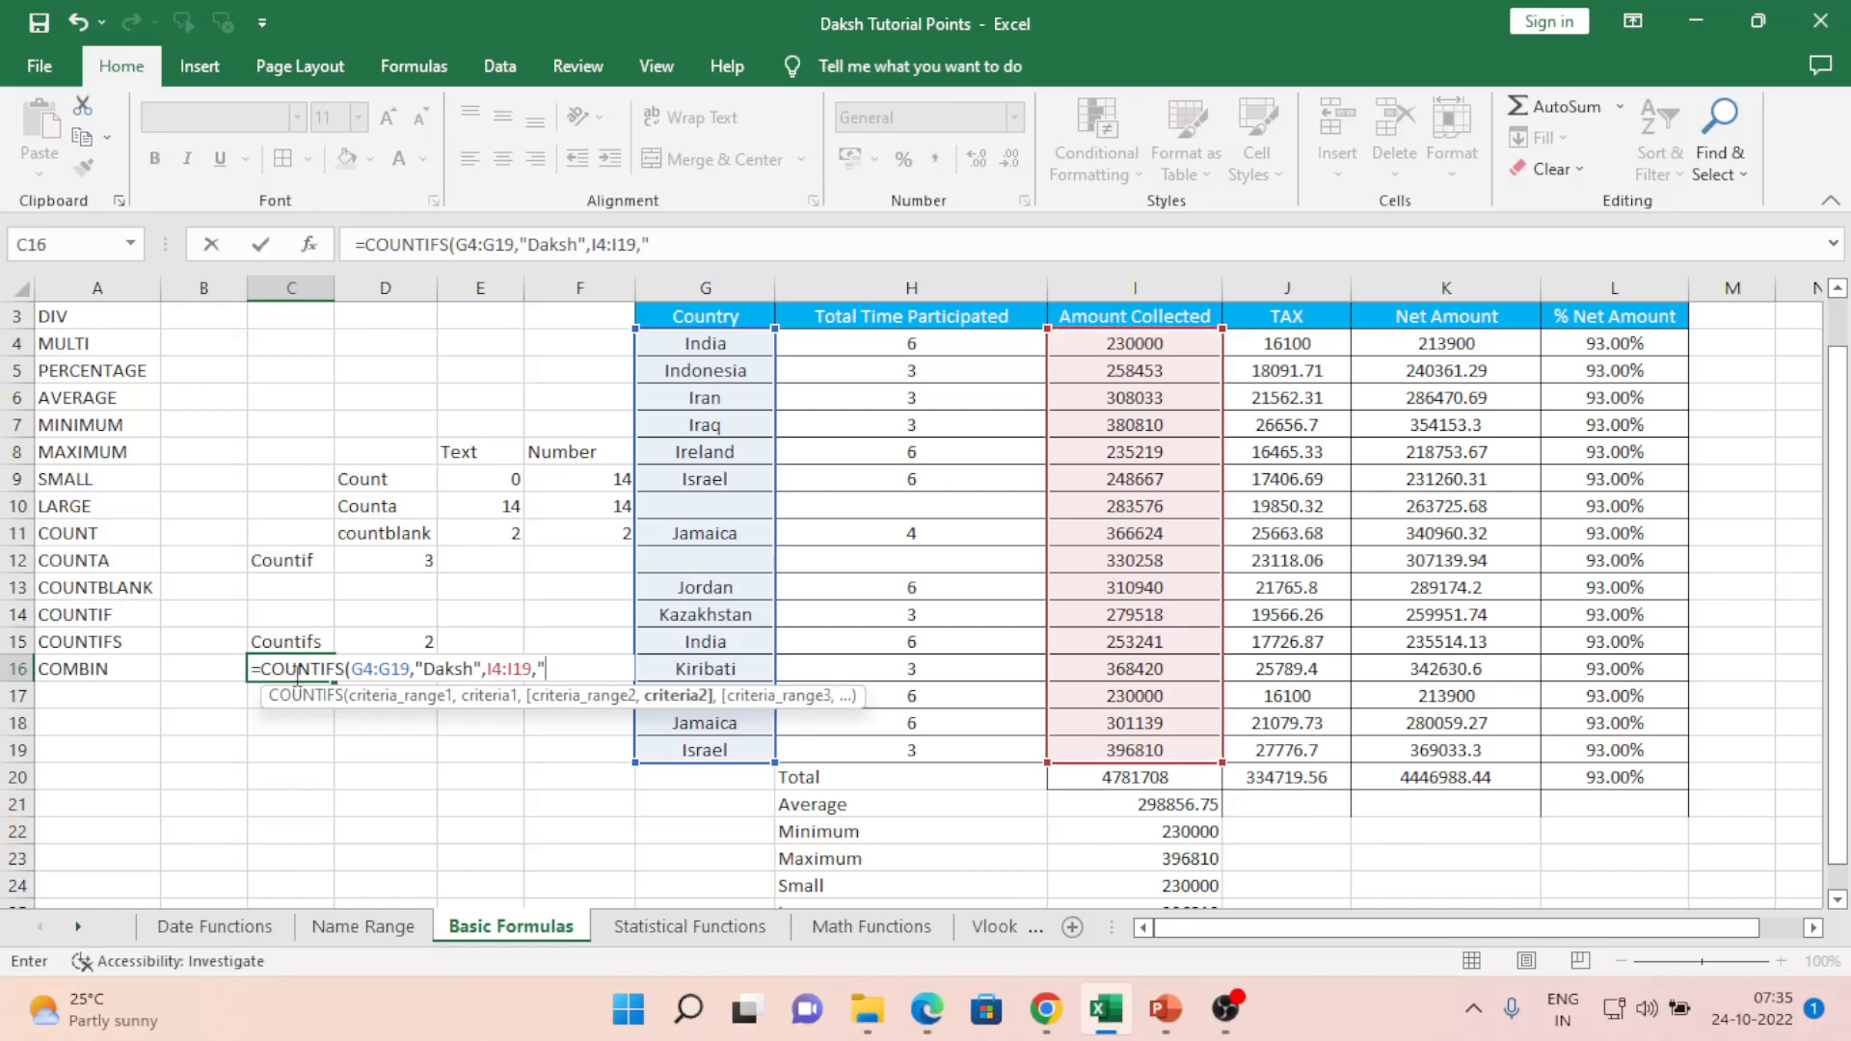
text(400000",)
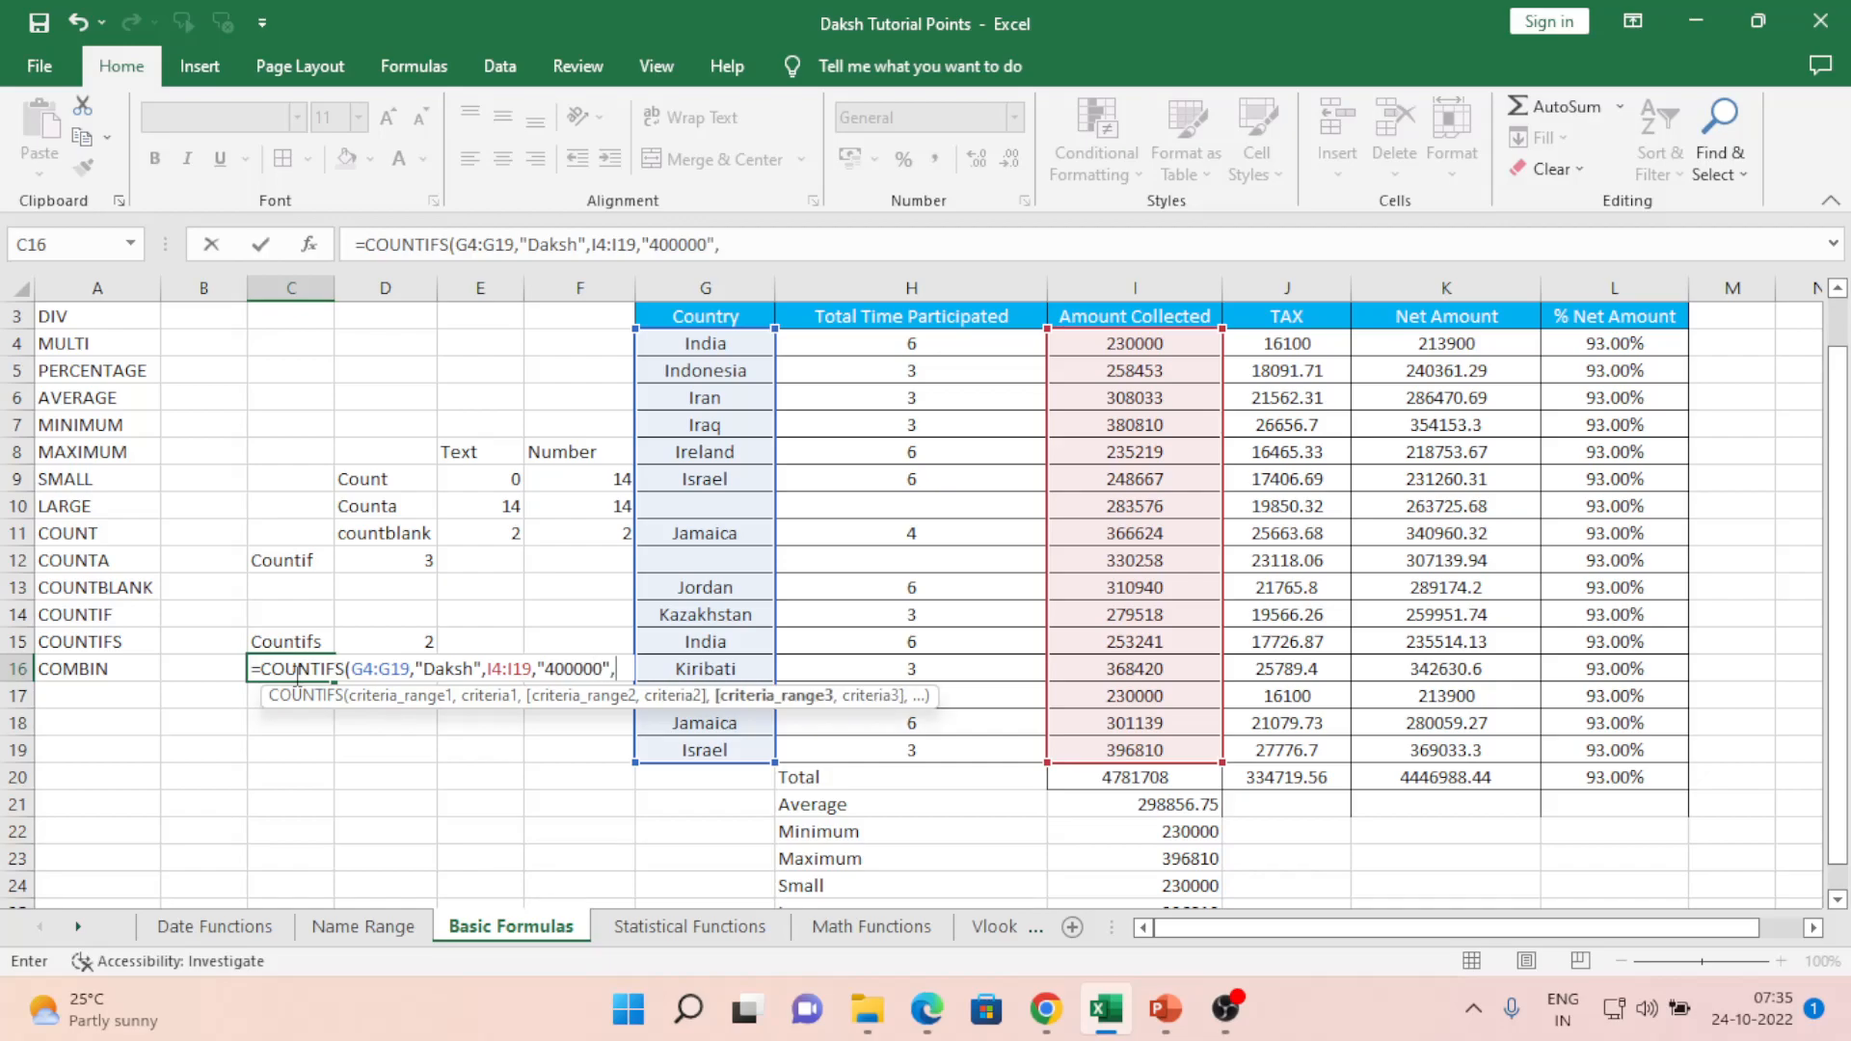
key(Right)
key(Right)
key(Right)
key(Right)
key(Right)
key(Right)
key(Right)
key(Up)
key(Up)
key(Up)
key(Up)
key(Up)
key(Up)
key(Up)
key(Up)
key(Up)
key(Up)
key(Up)
key(Up)
- Add the TAX range J4:J19 with criterion "200000"
key(shift+Down)
key(shift+Down)
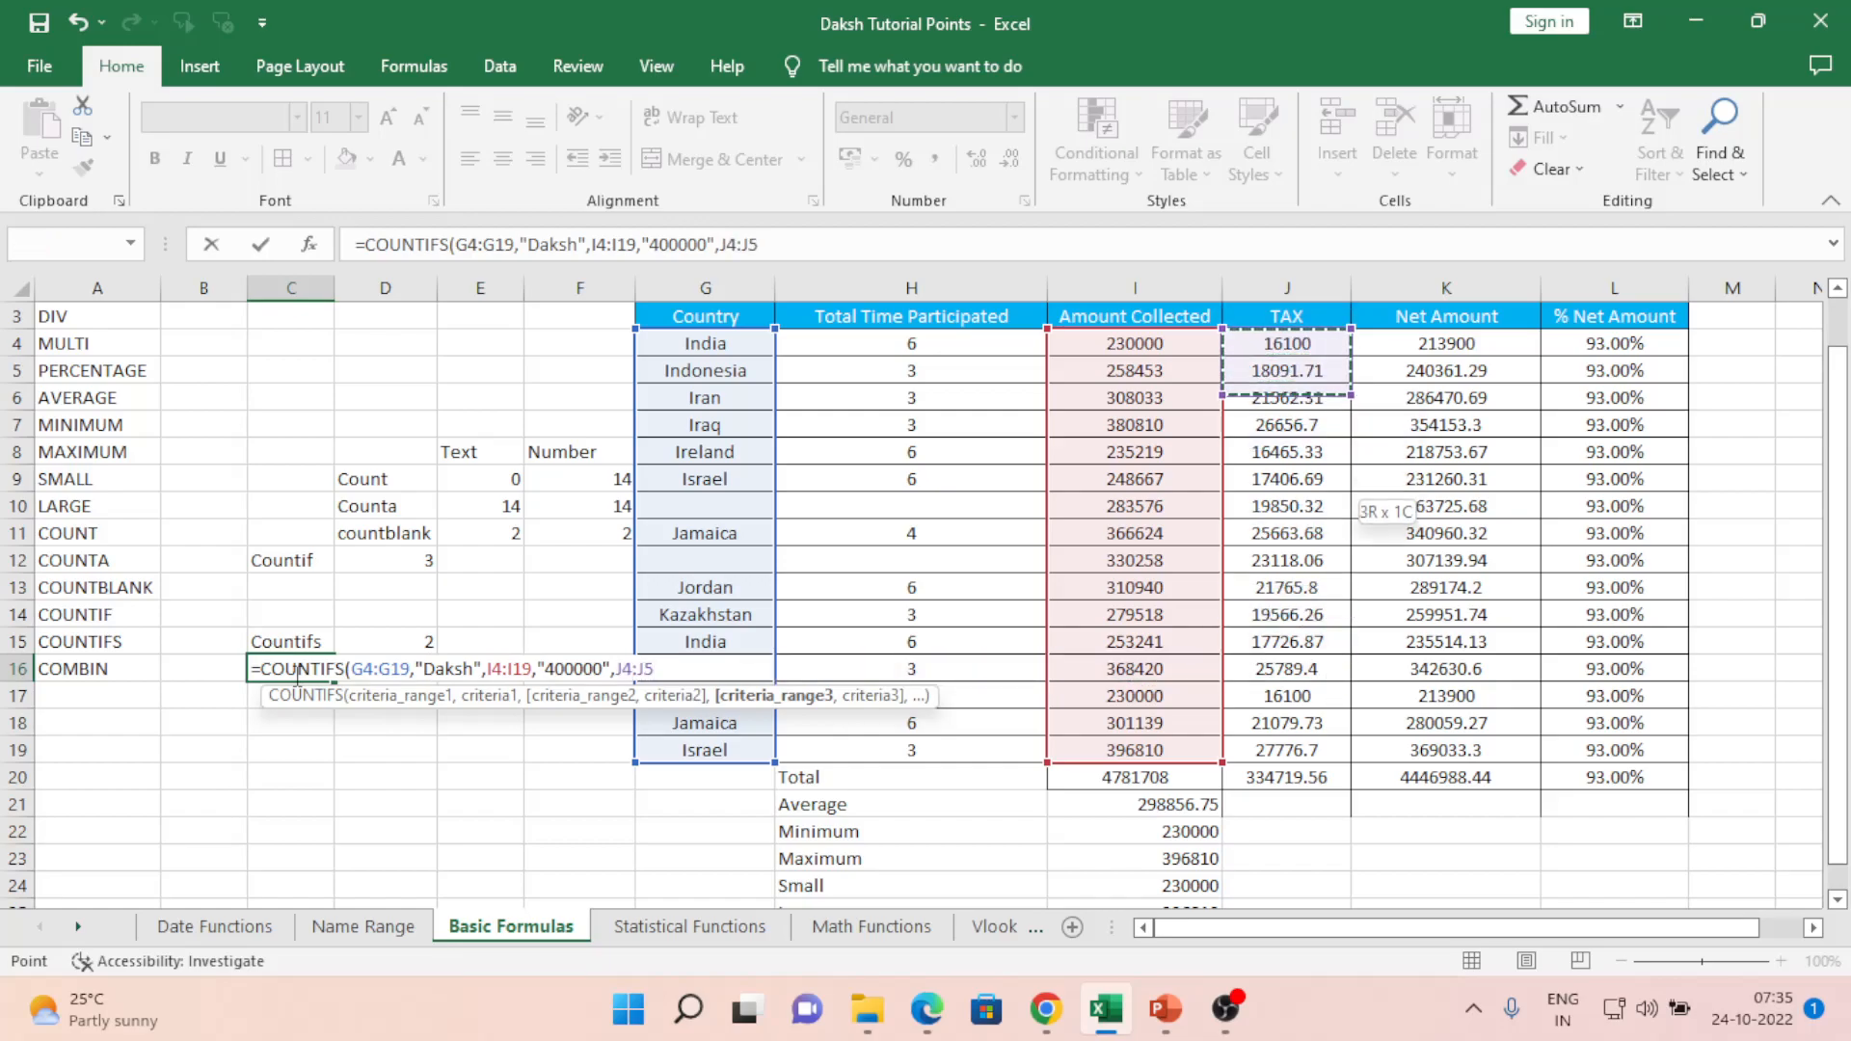
key(shift+Down)
key(shift+Down)
key(shift+Down)
key(shift+Down)
key(shift+Down)
key(shift+Down)
key(shift+Down)
key(shift+Down)
key(shift+Down)
key(shift+Down)
key(shift+Down)
key(shift+Down)
key(shift+Down)
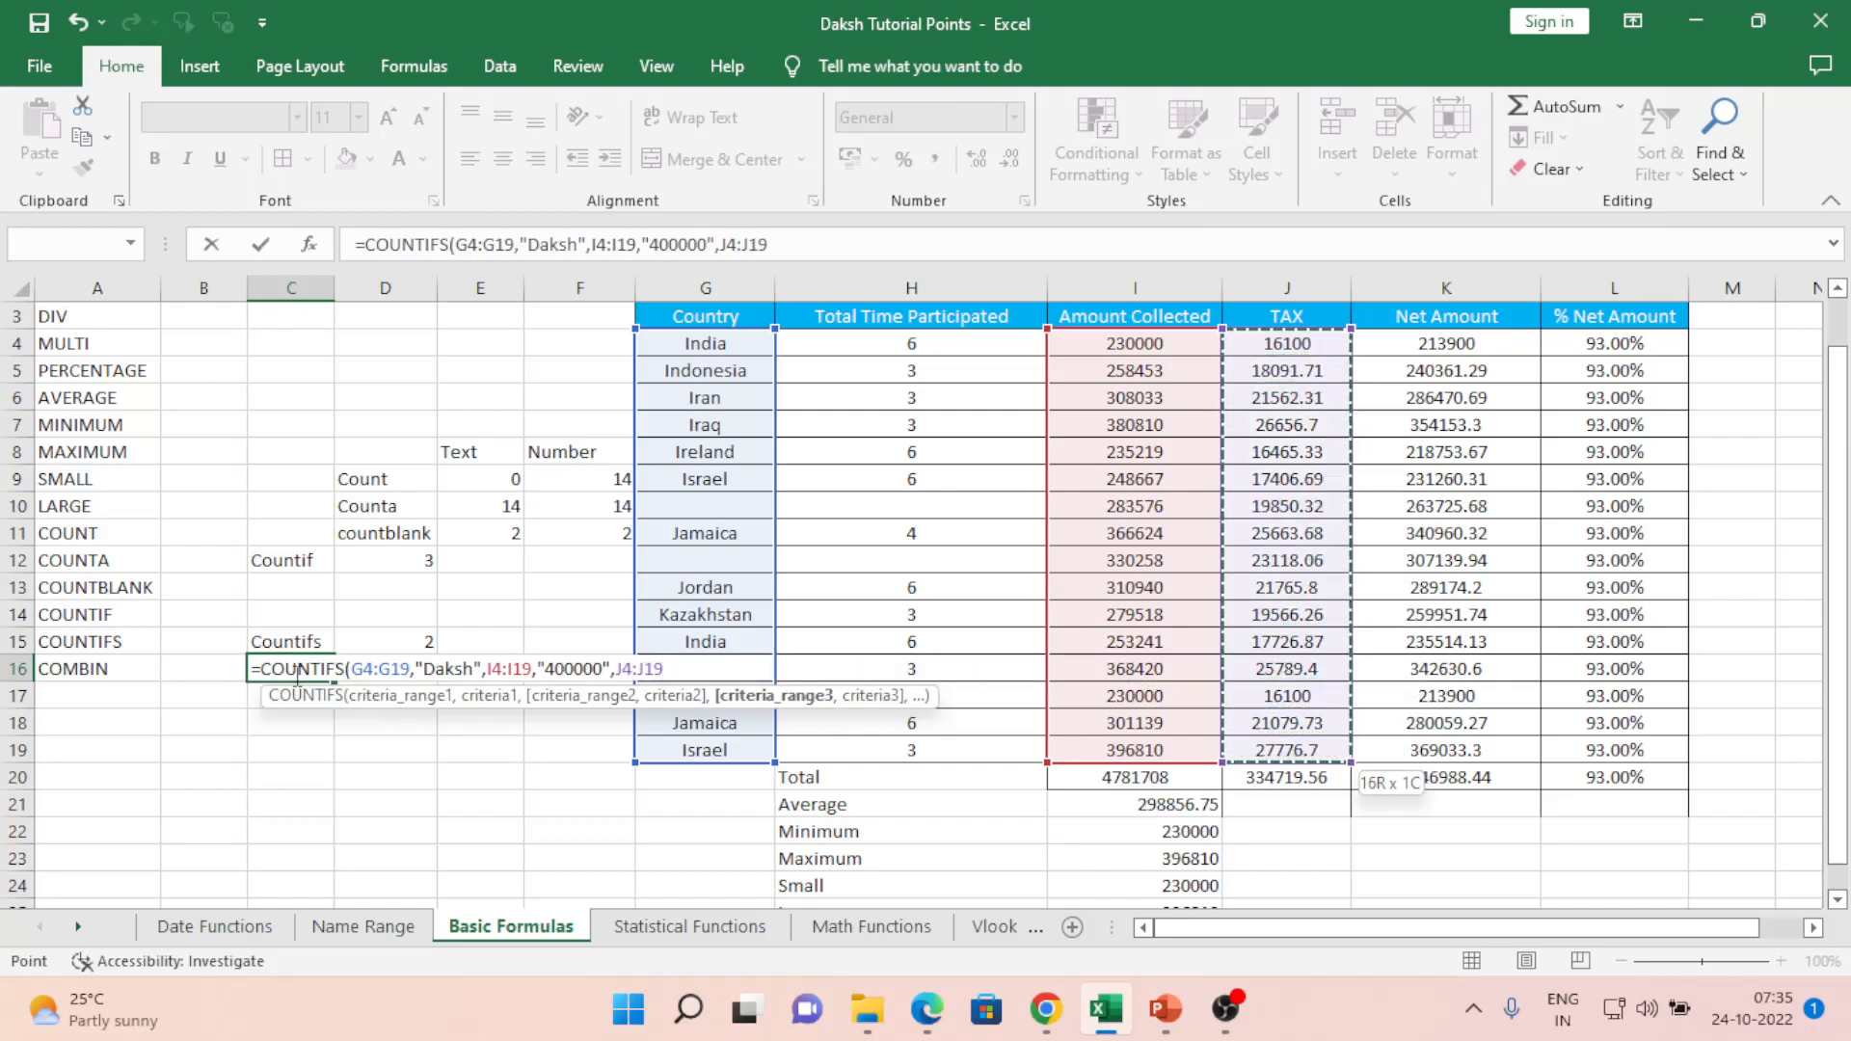
text(,")
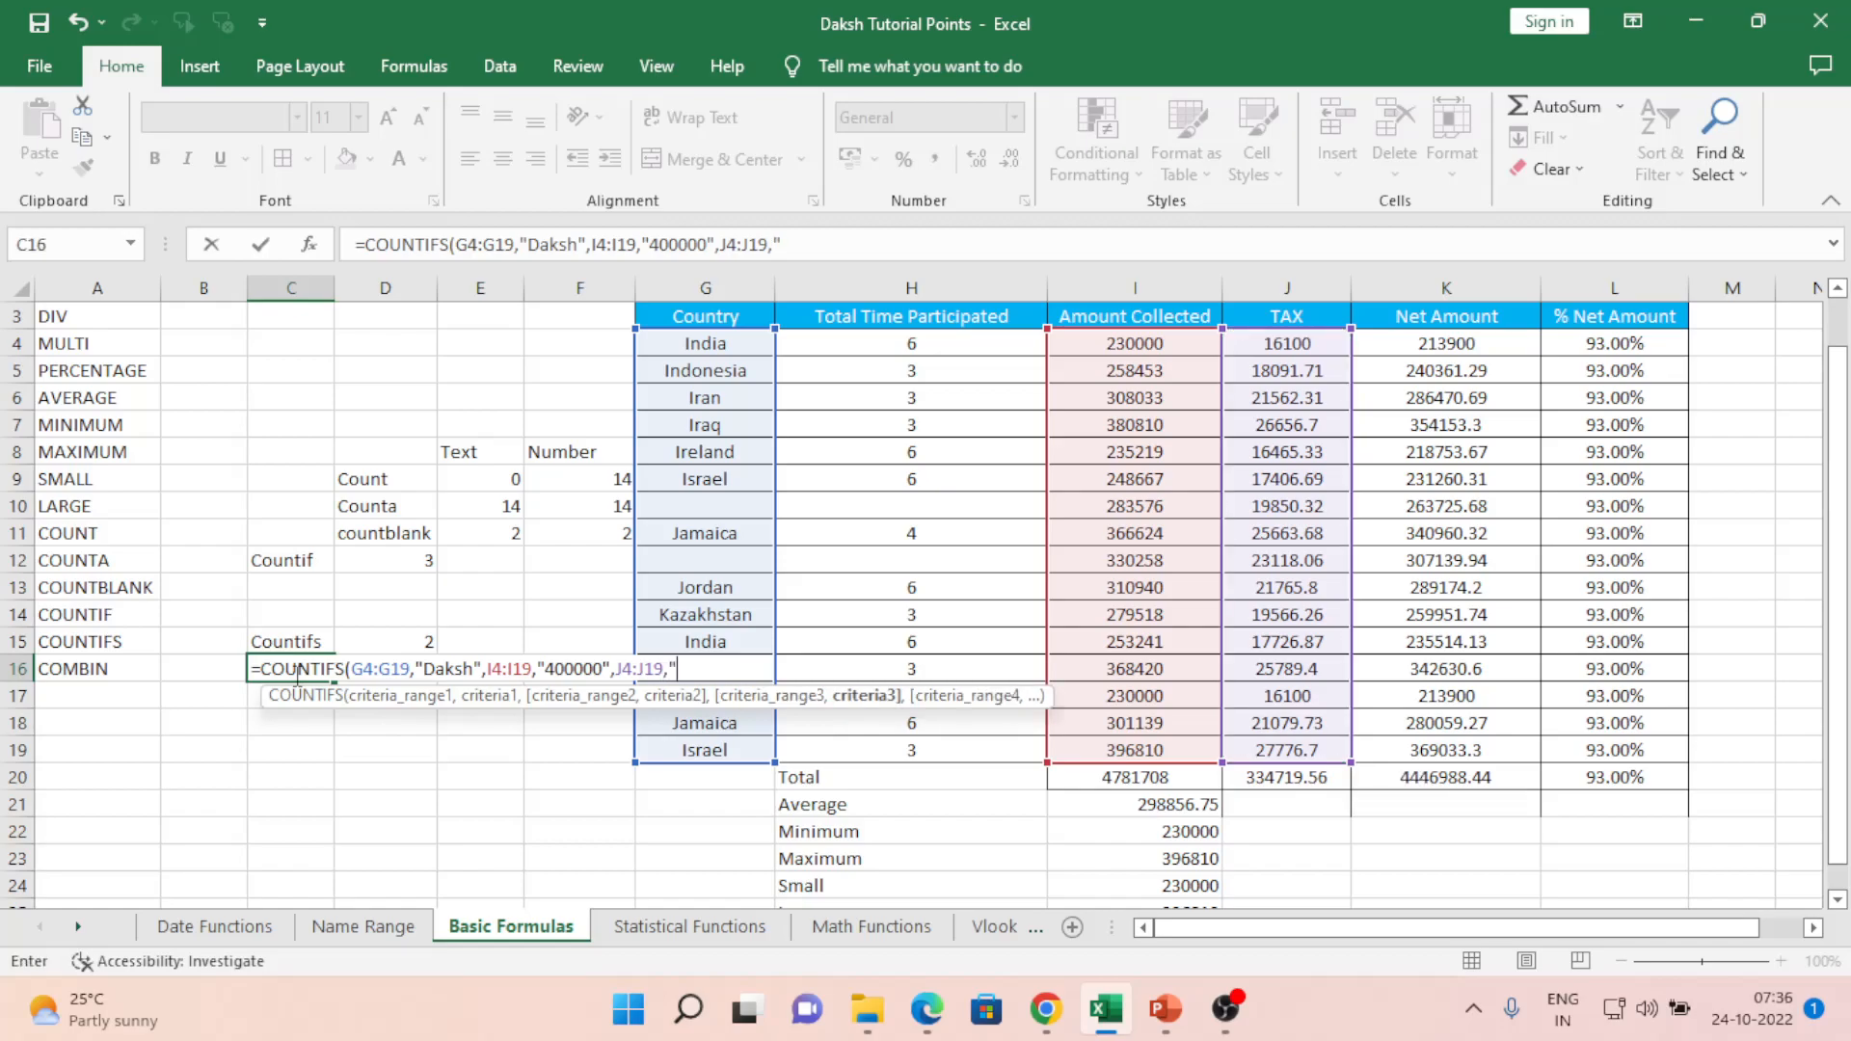
text(200000",)
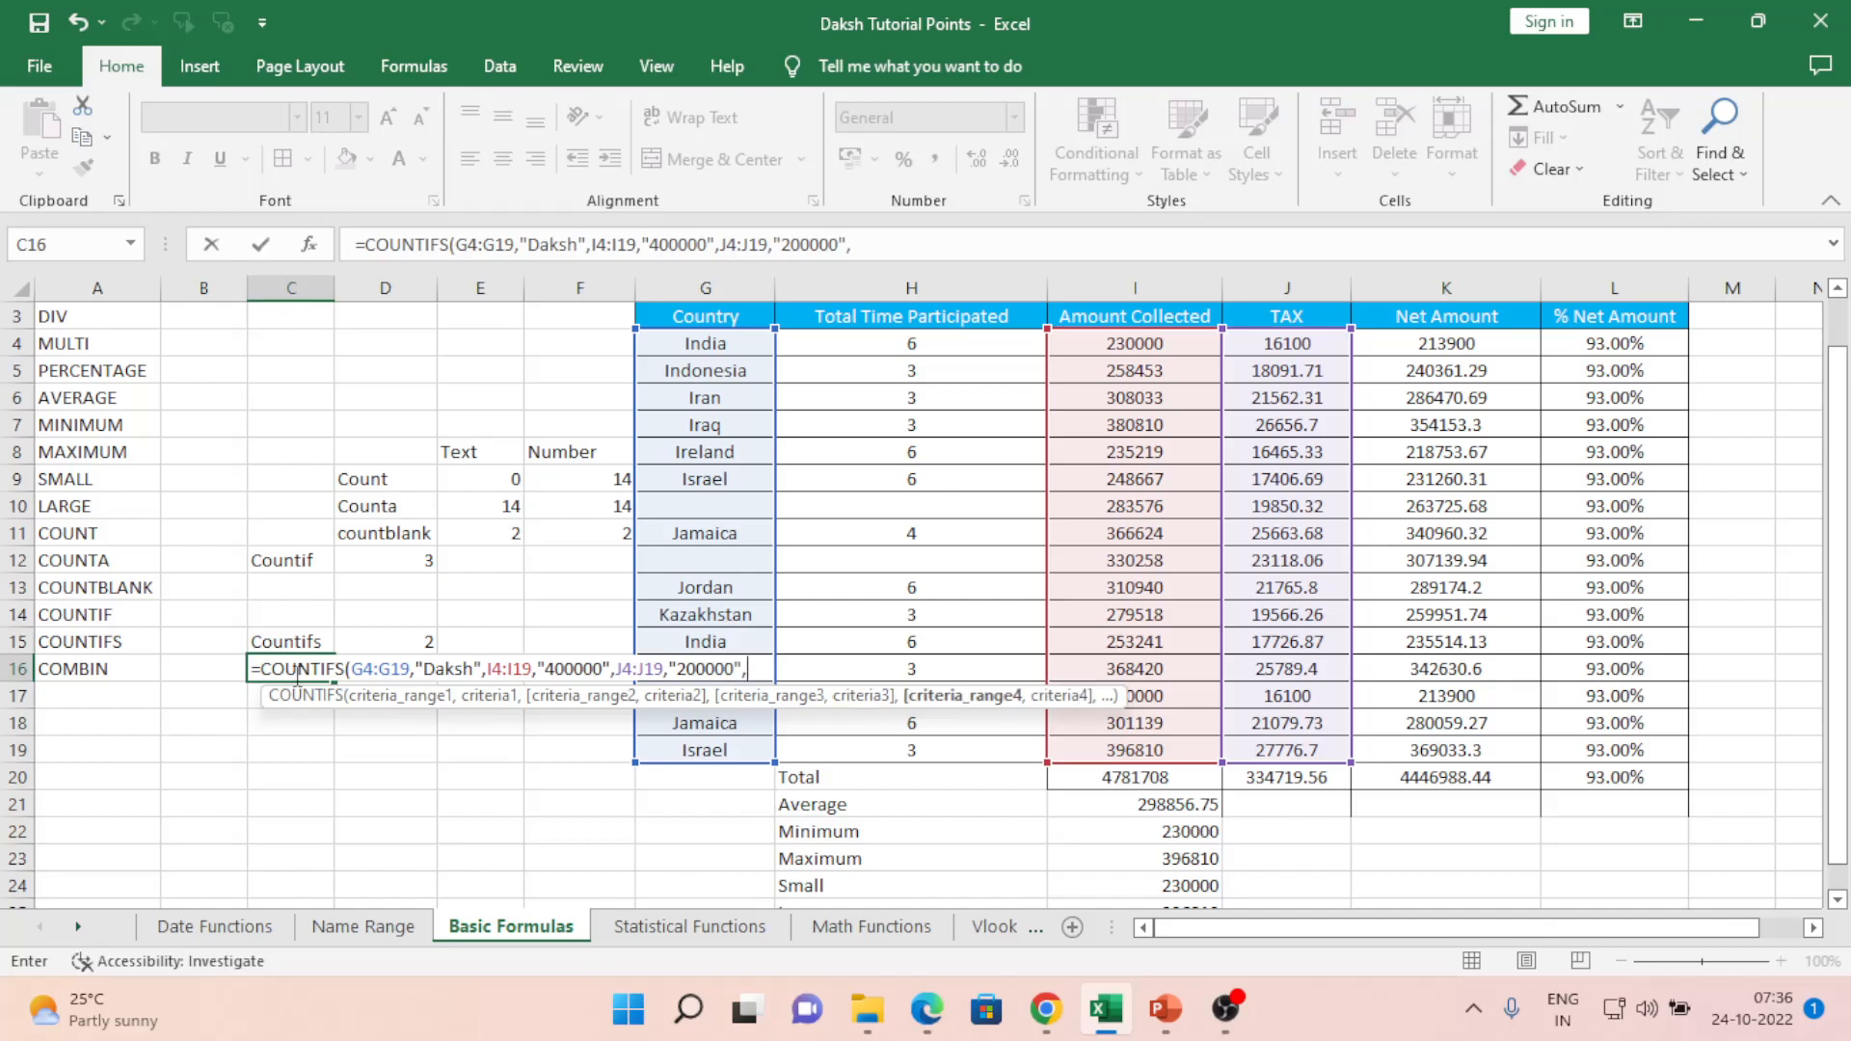
- Add Net Amount range K4:K20 with "100000", close and enter the formula, which shows #VALUE!
key(Right)
key(Right)
key(Right)
key(Right)
key(Right)
key(Right)
key(Right)
key(Right)
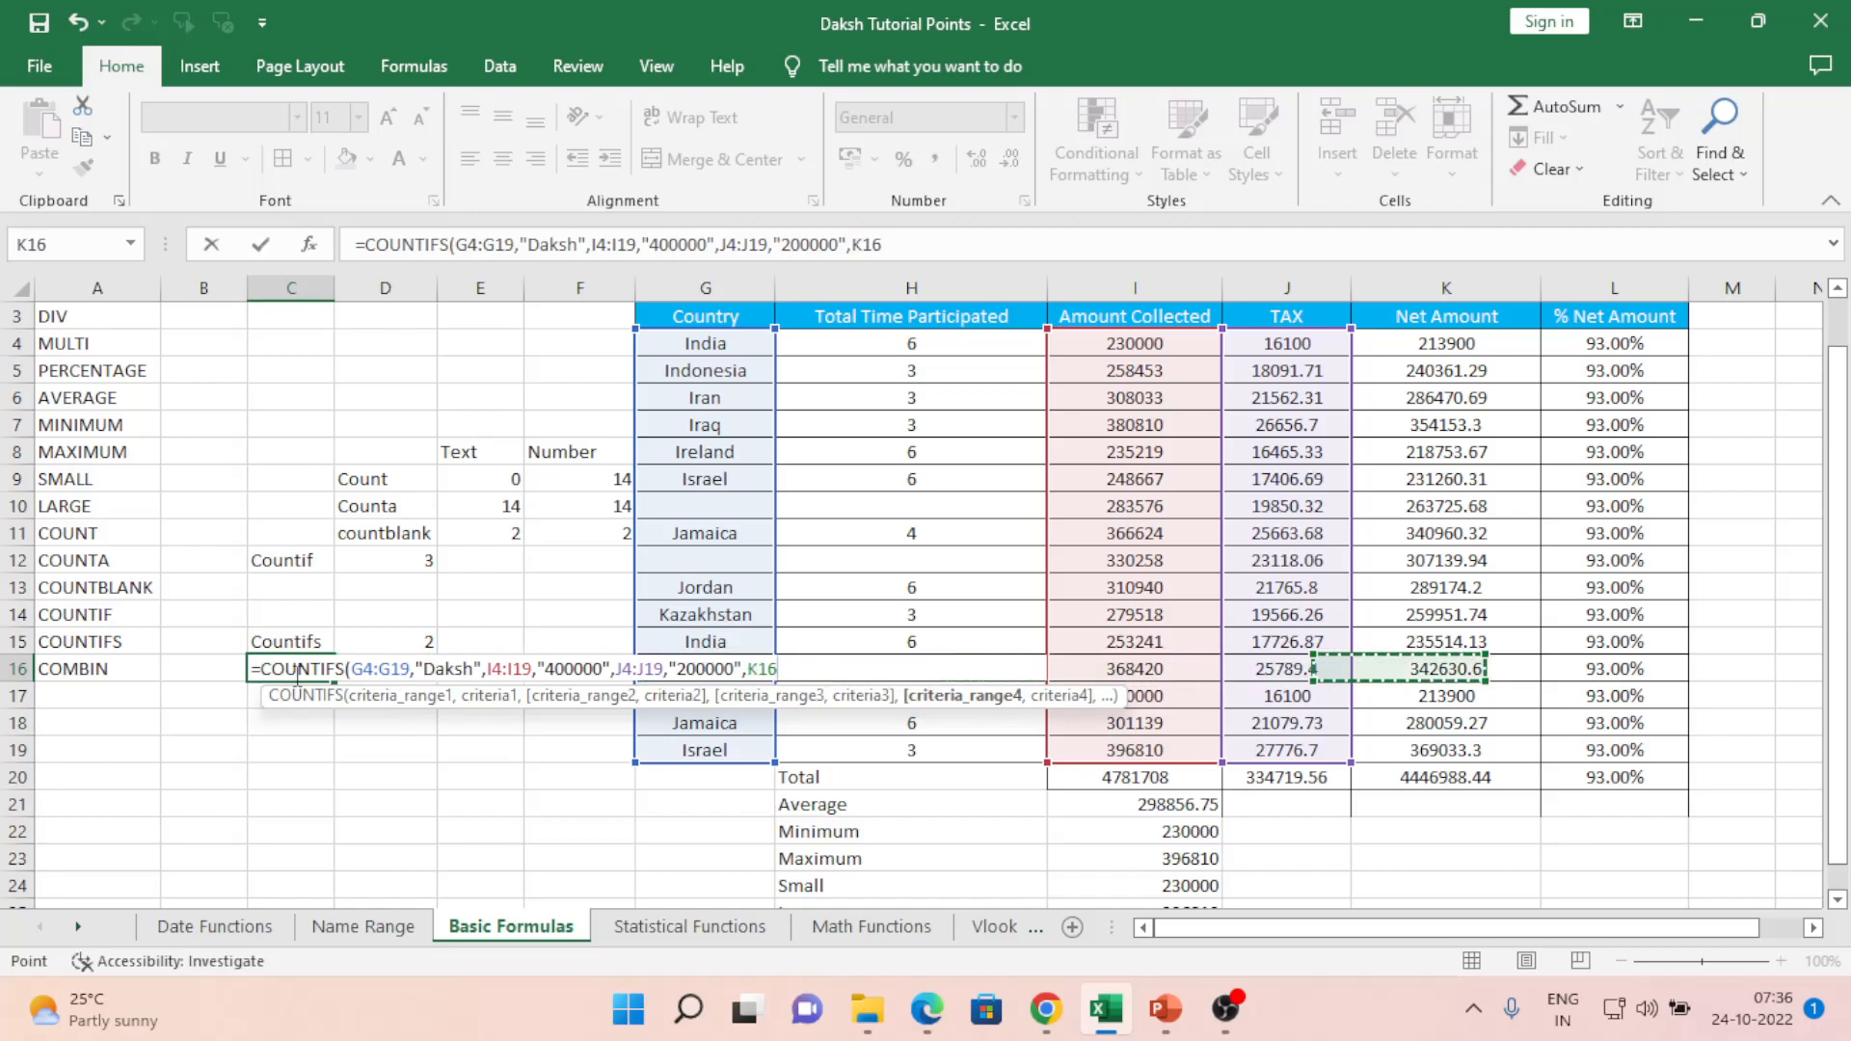
key(Right)
key(ctrl+Up)
key(Down)
key(ctrl+shift+Down)
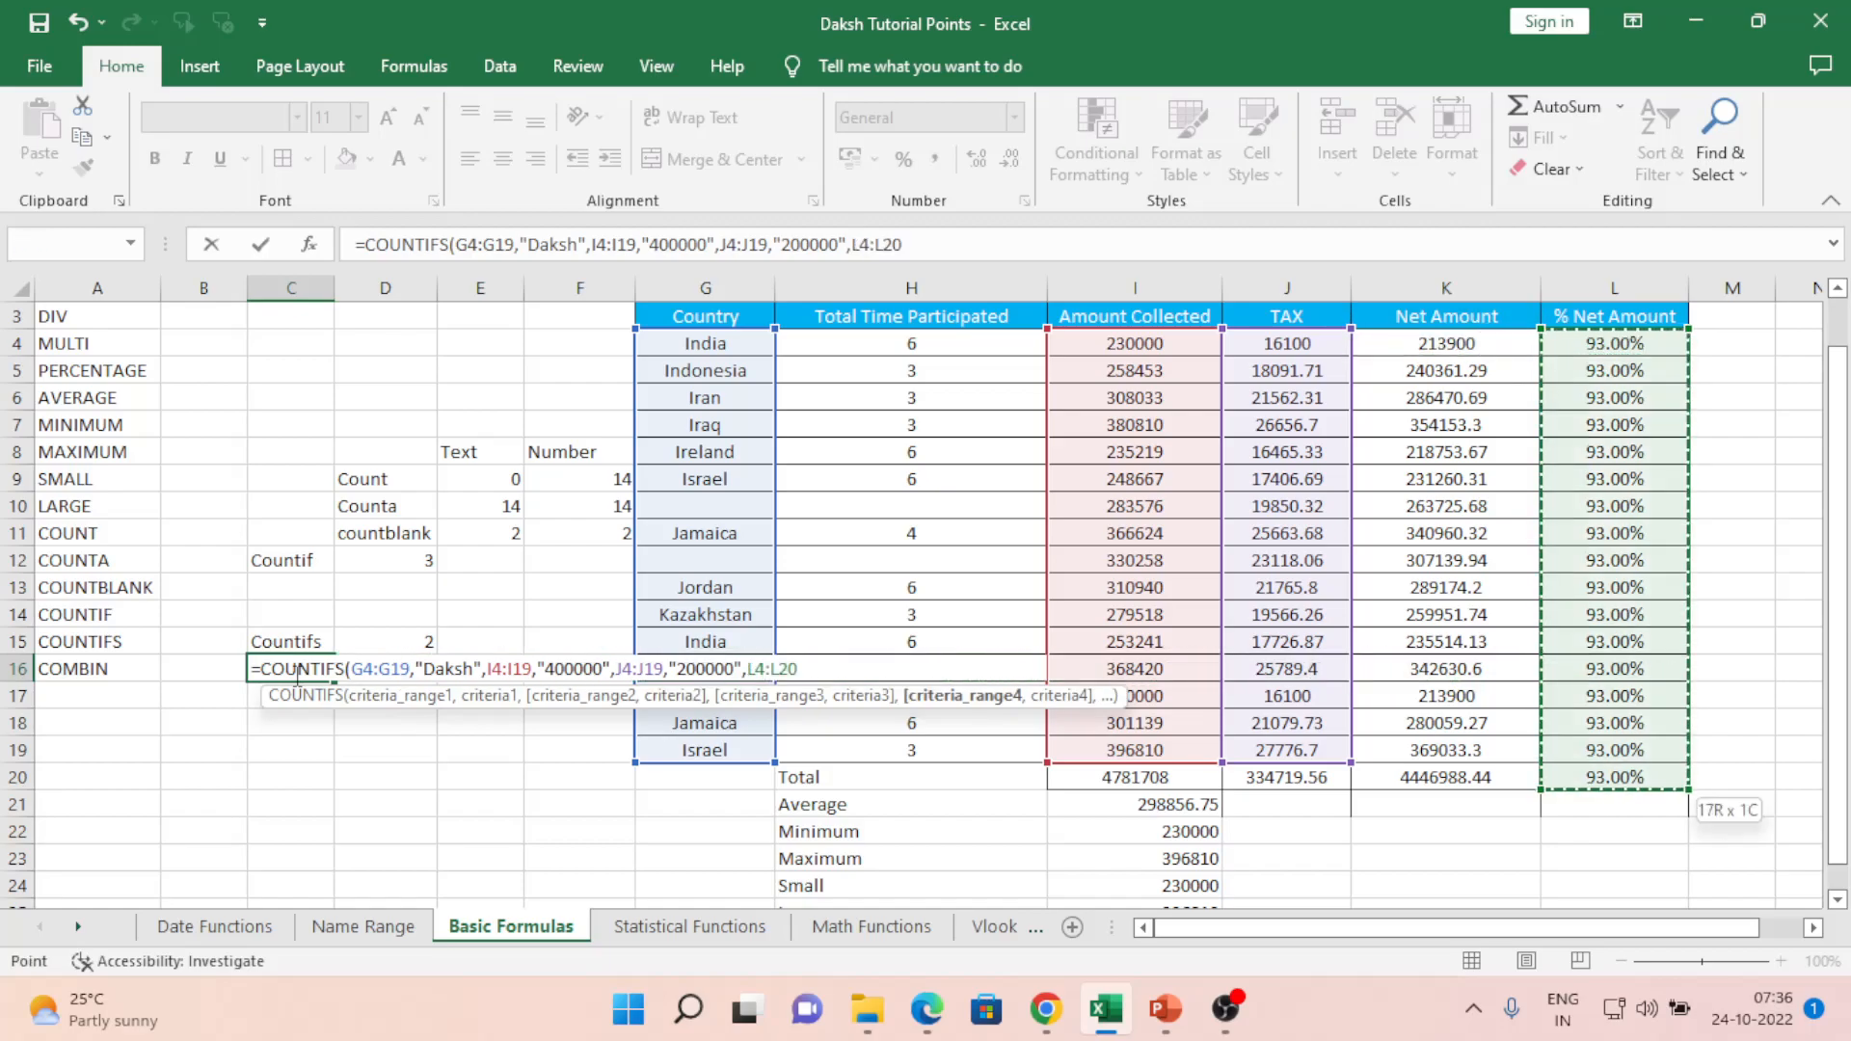
key(Left)
key(ctrl+shift+Down)
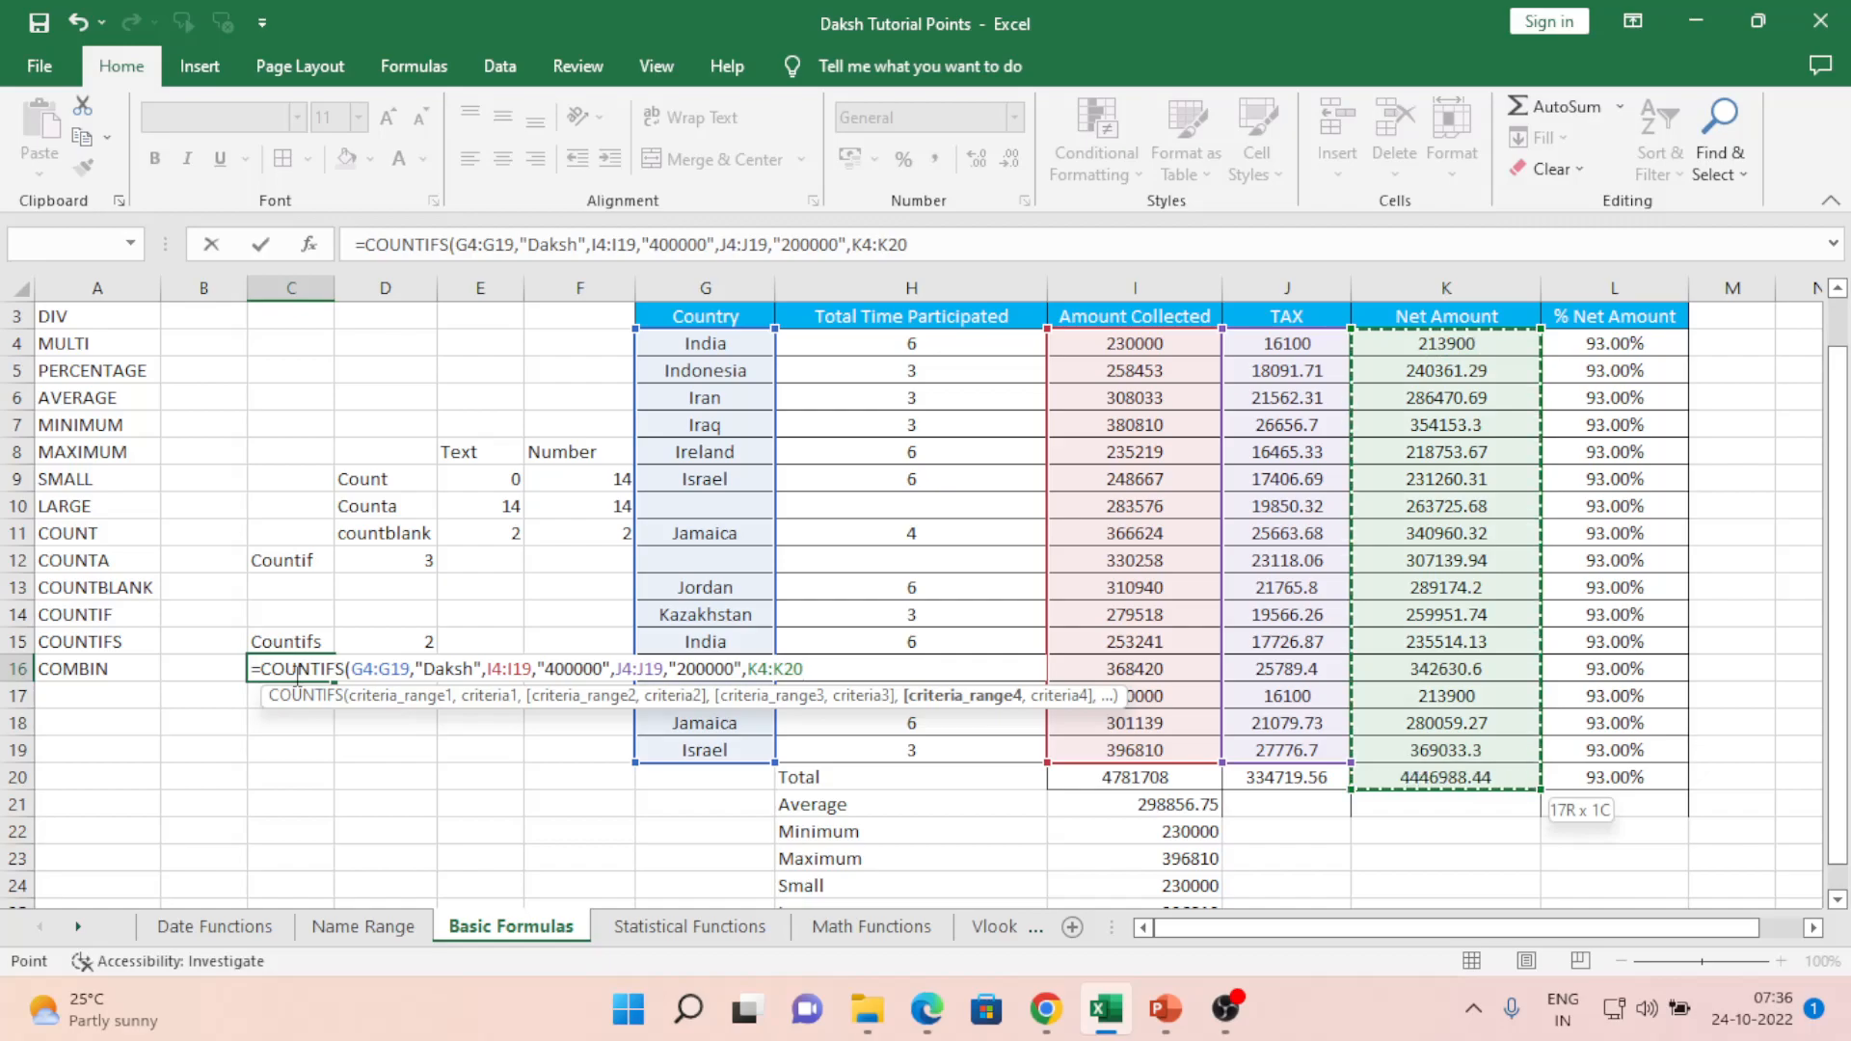
text(,)
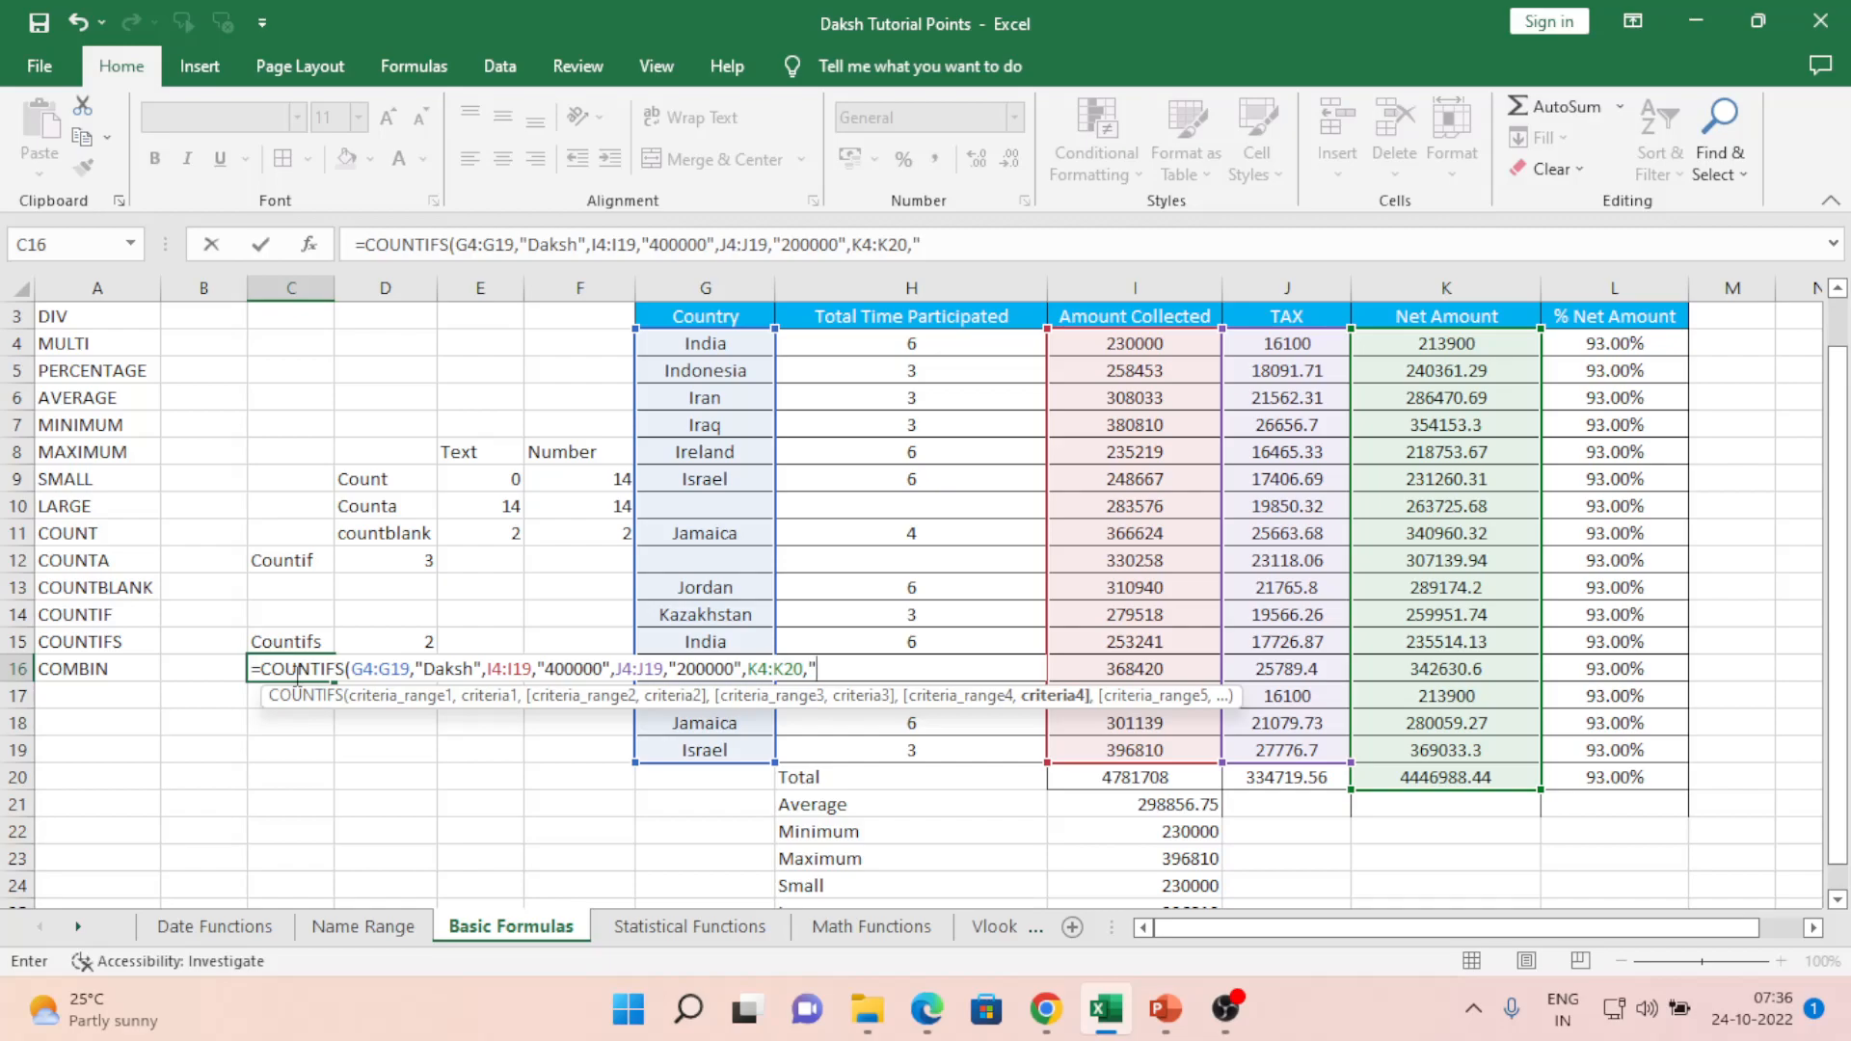
text("100000"))
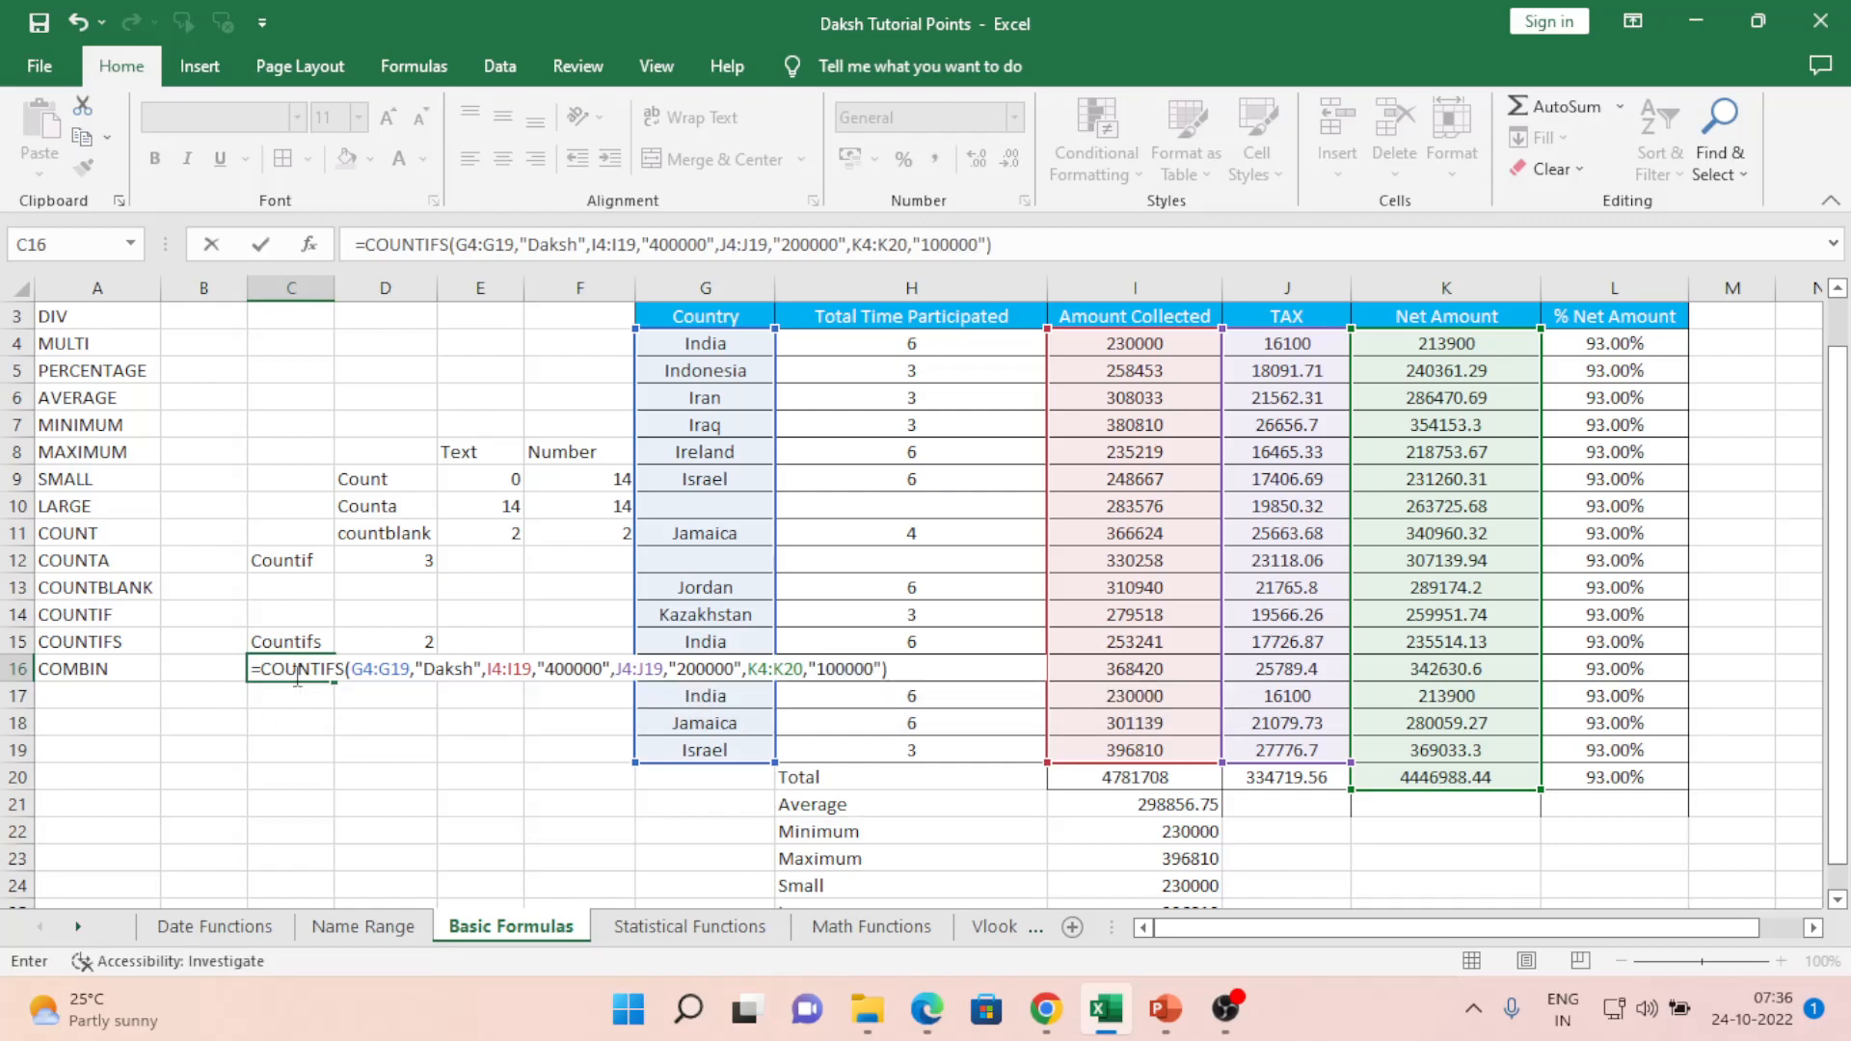
key(Return)
click(294, 674)
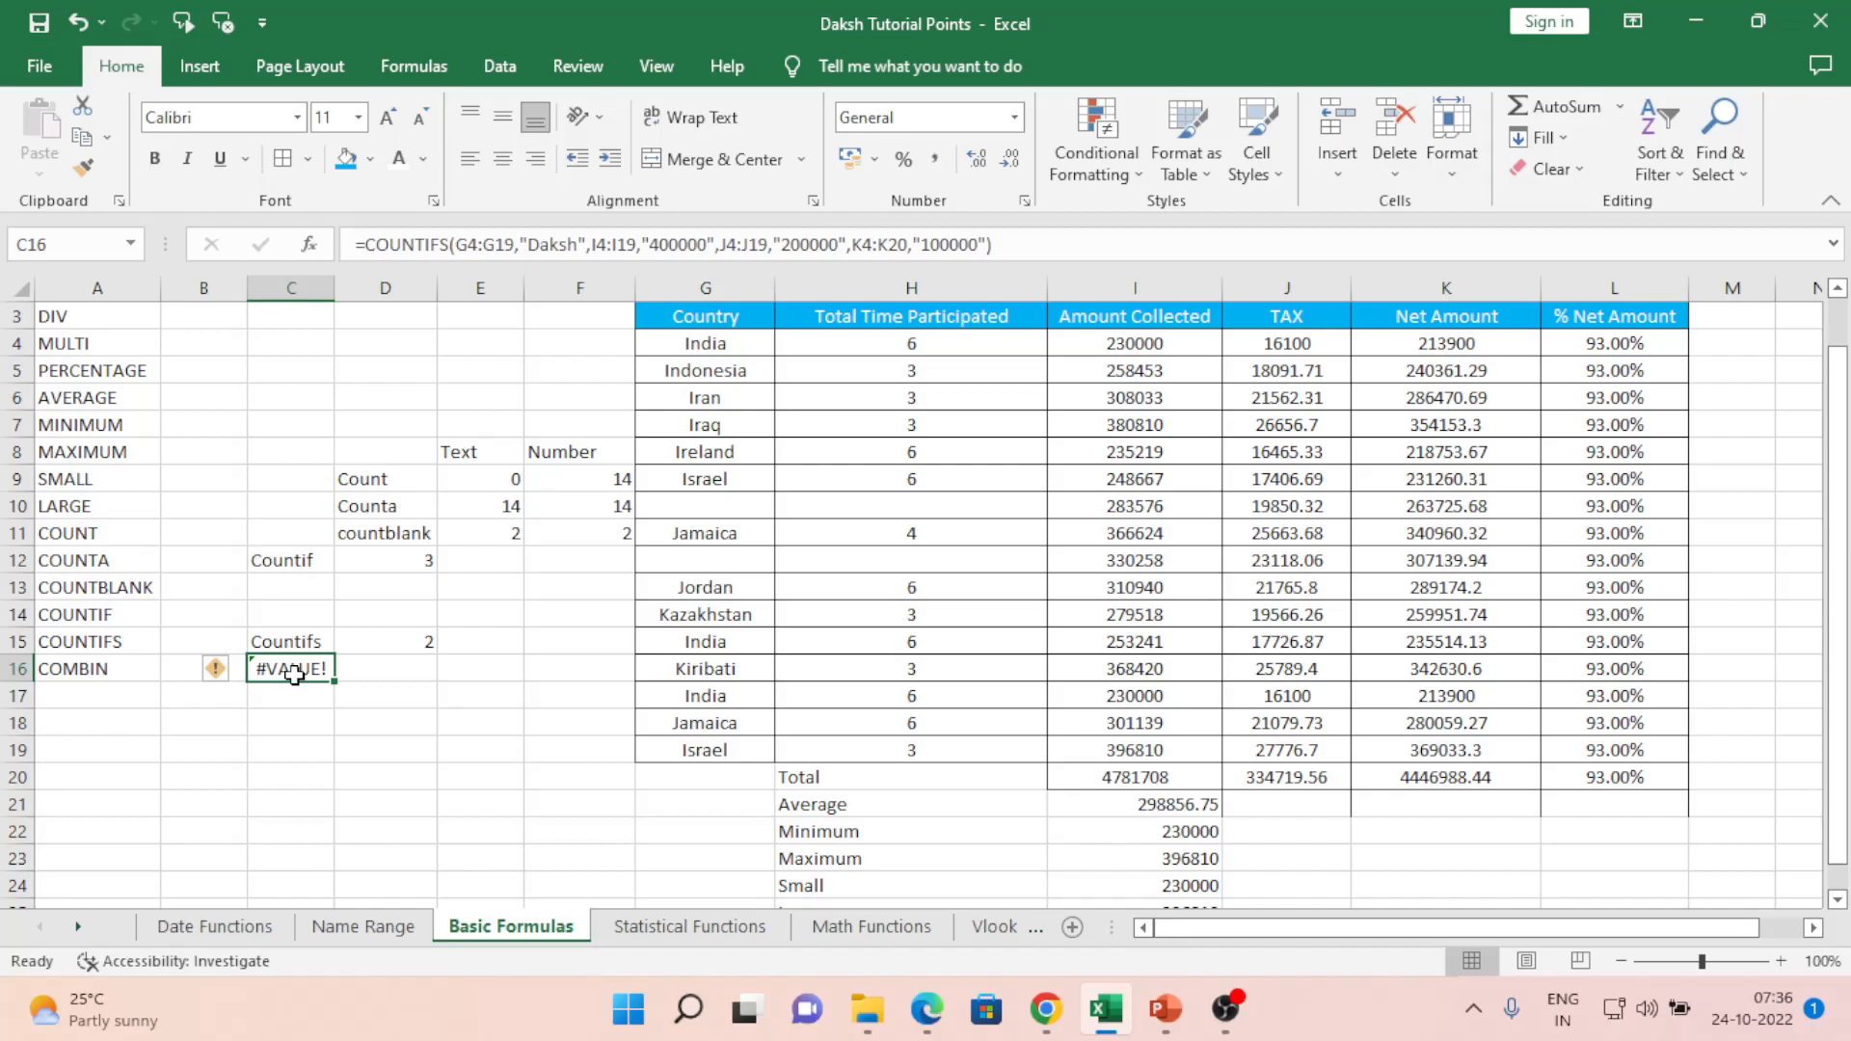
double_click(294, 673)
key(Left)
key(Left)
key(Left)
key(Left)
key(Left)
key(Left)
key(Left)
key(Left)
key(Left)
key(Left)
key(Left)
key(Left)
key(Left)
key(Left)
key(Left)
key(Left)
key(Left)
key(Left)
key(Left)
key(Left)
key(Left)
key(Left)
key(Left)
key(Left)
key(Left)
key(Left)
key(Left)
key(Left)
key(Left)
key(Left)
key(Left)
key(Left)
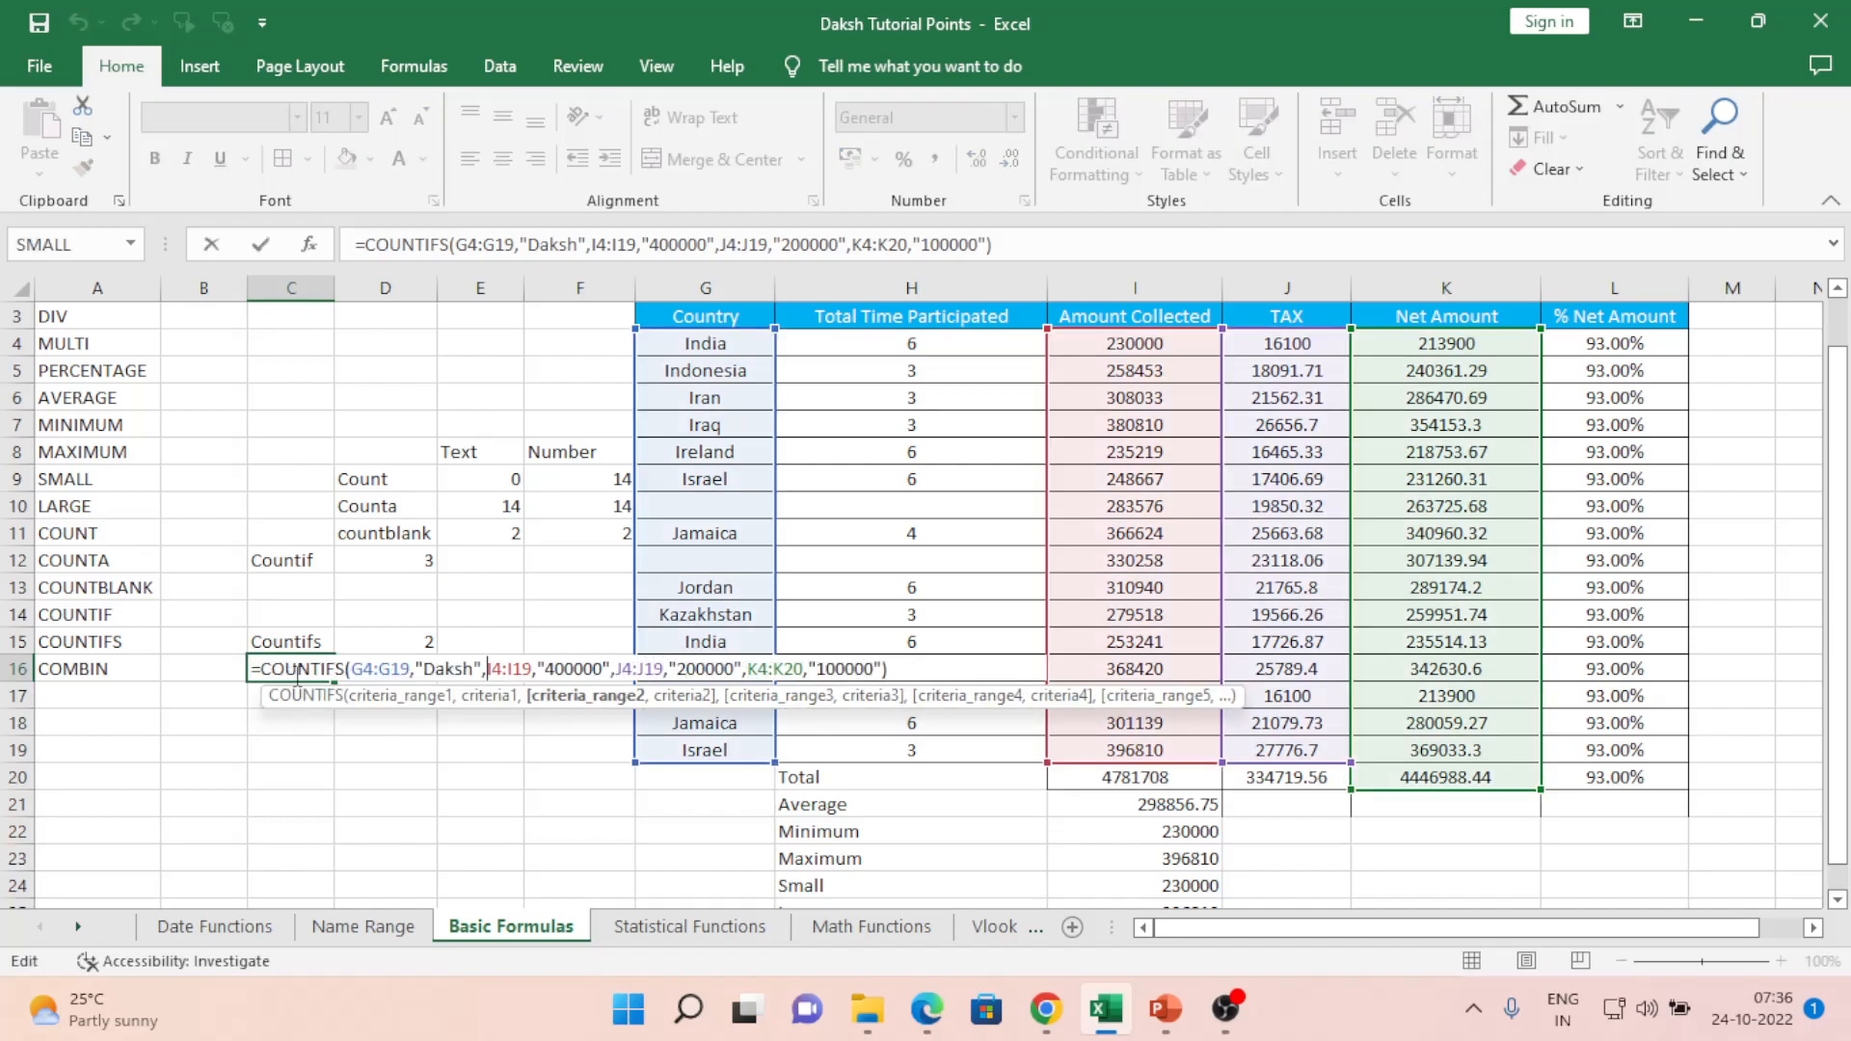
key(Right)
key(Right)
key(Right)
key(Right)
key(Right)
key(Right)
key(Right)
key(Right)
key(Right)
key(Right)
key(Right)
key(Right)
key(Right)
key(Right)
key(Right)
key(Right)
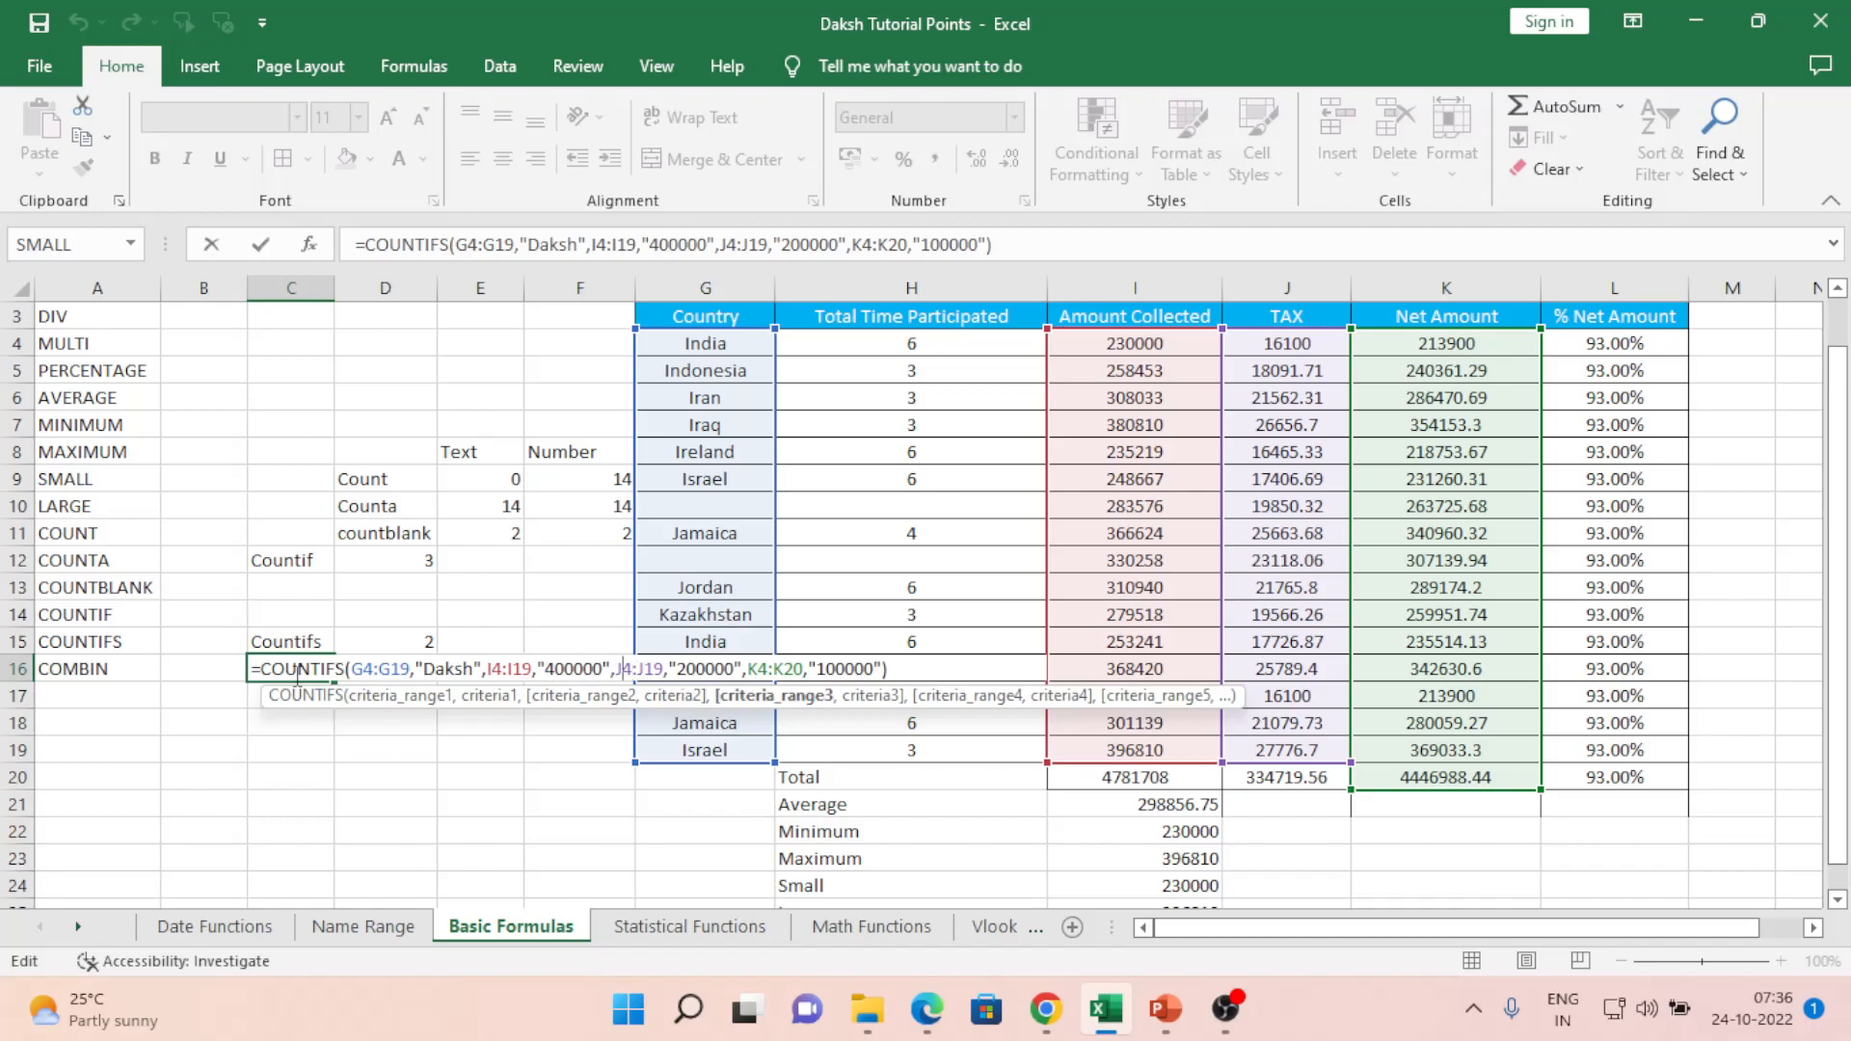
key(Right)
key(Right)
key(Right)
key(Right)
key(Right)
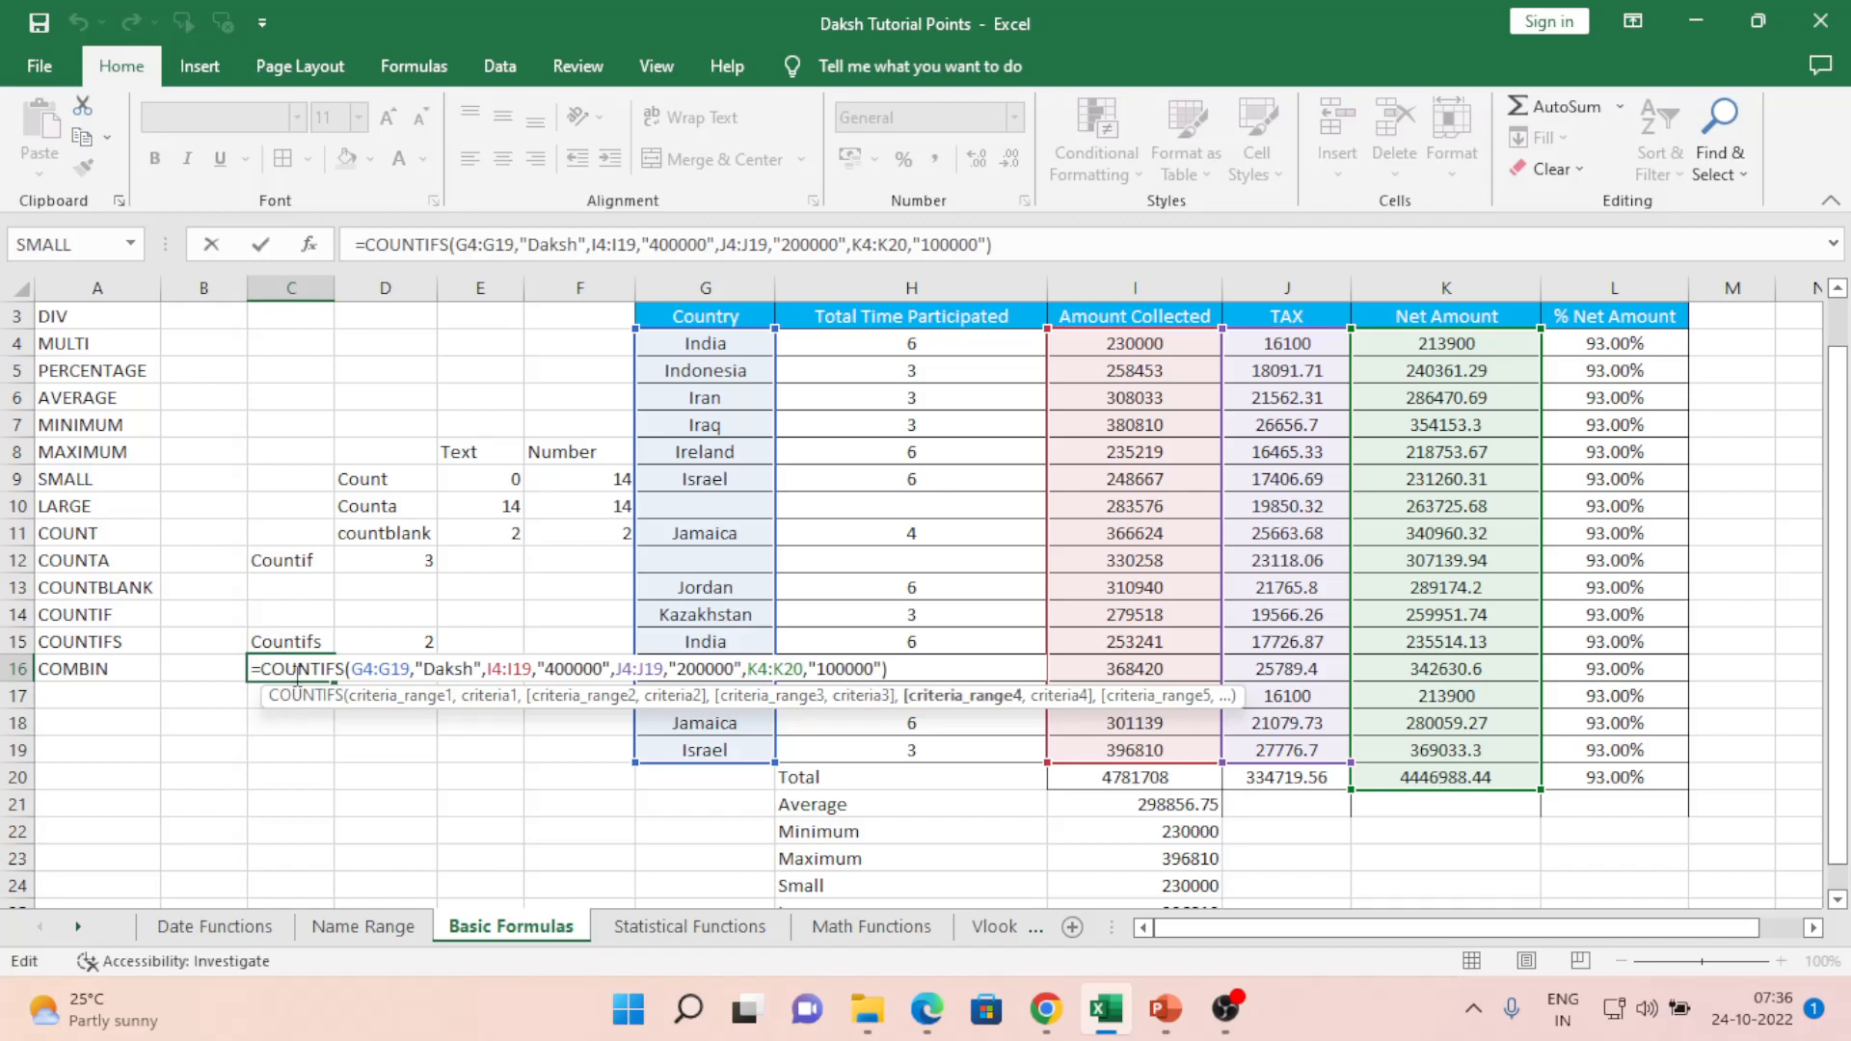
key(Right)
key(Right)
key(Right)
key(Right)
key(Right)
key(Right)
key(Right)
key(Right)
key(Right)
key(Right)
key(Right)
key(Right)
key(Right)
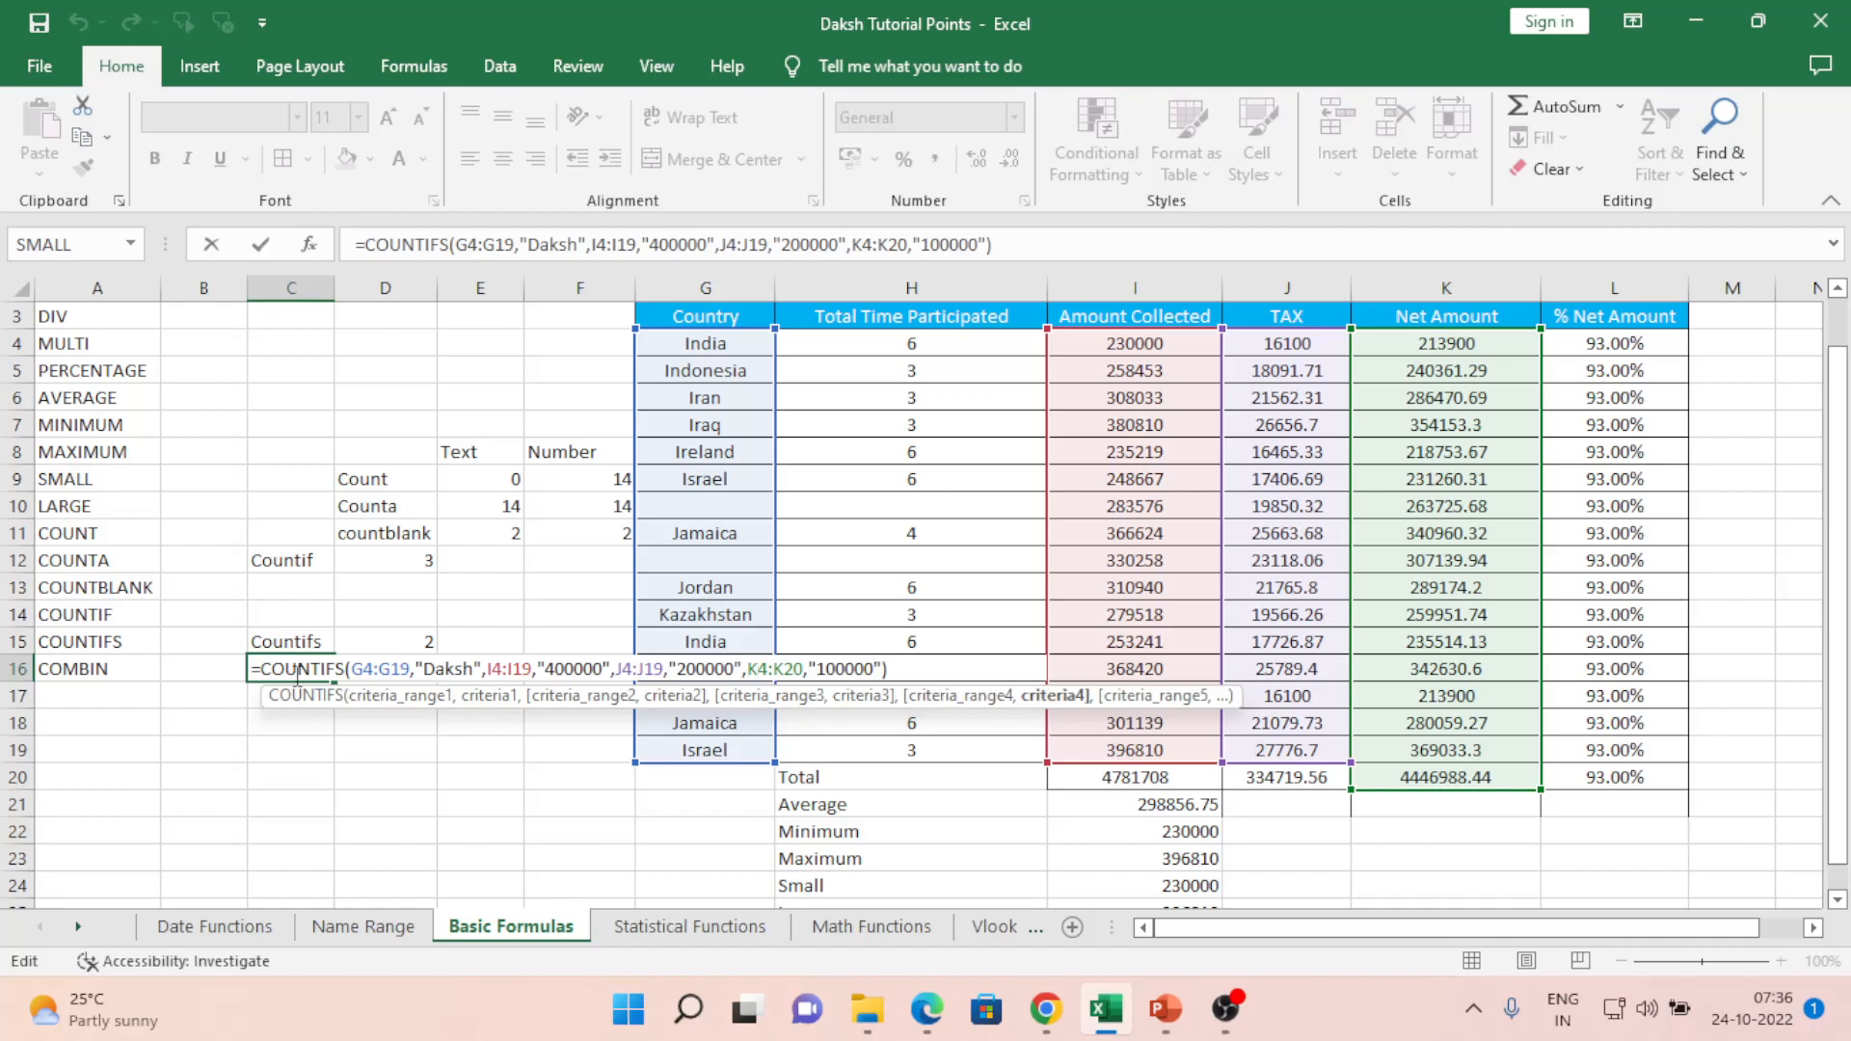
key(Return)
click(294, 673)
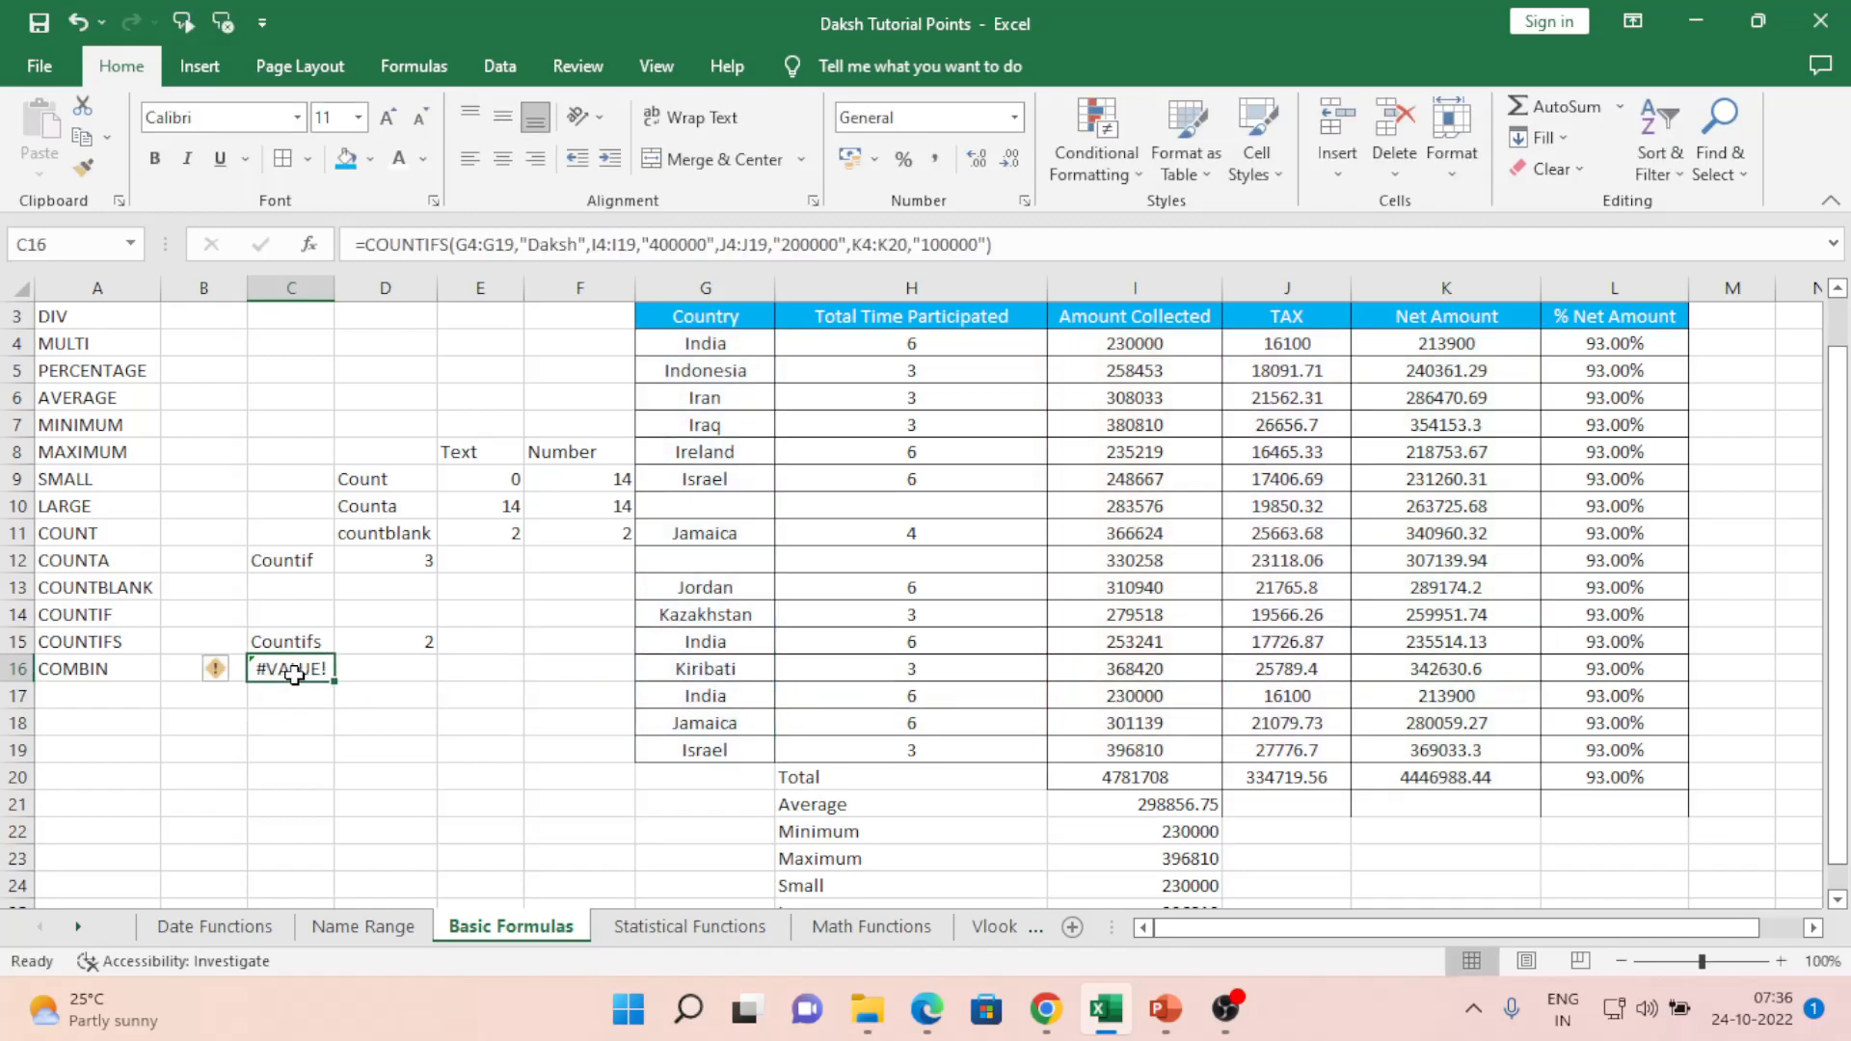
key(Right)
key(Right)
key(Right)
key(Right)
key(Right)
key(Right)
key(Left)
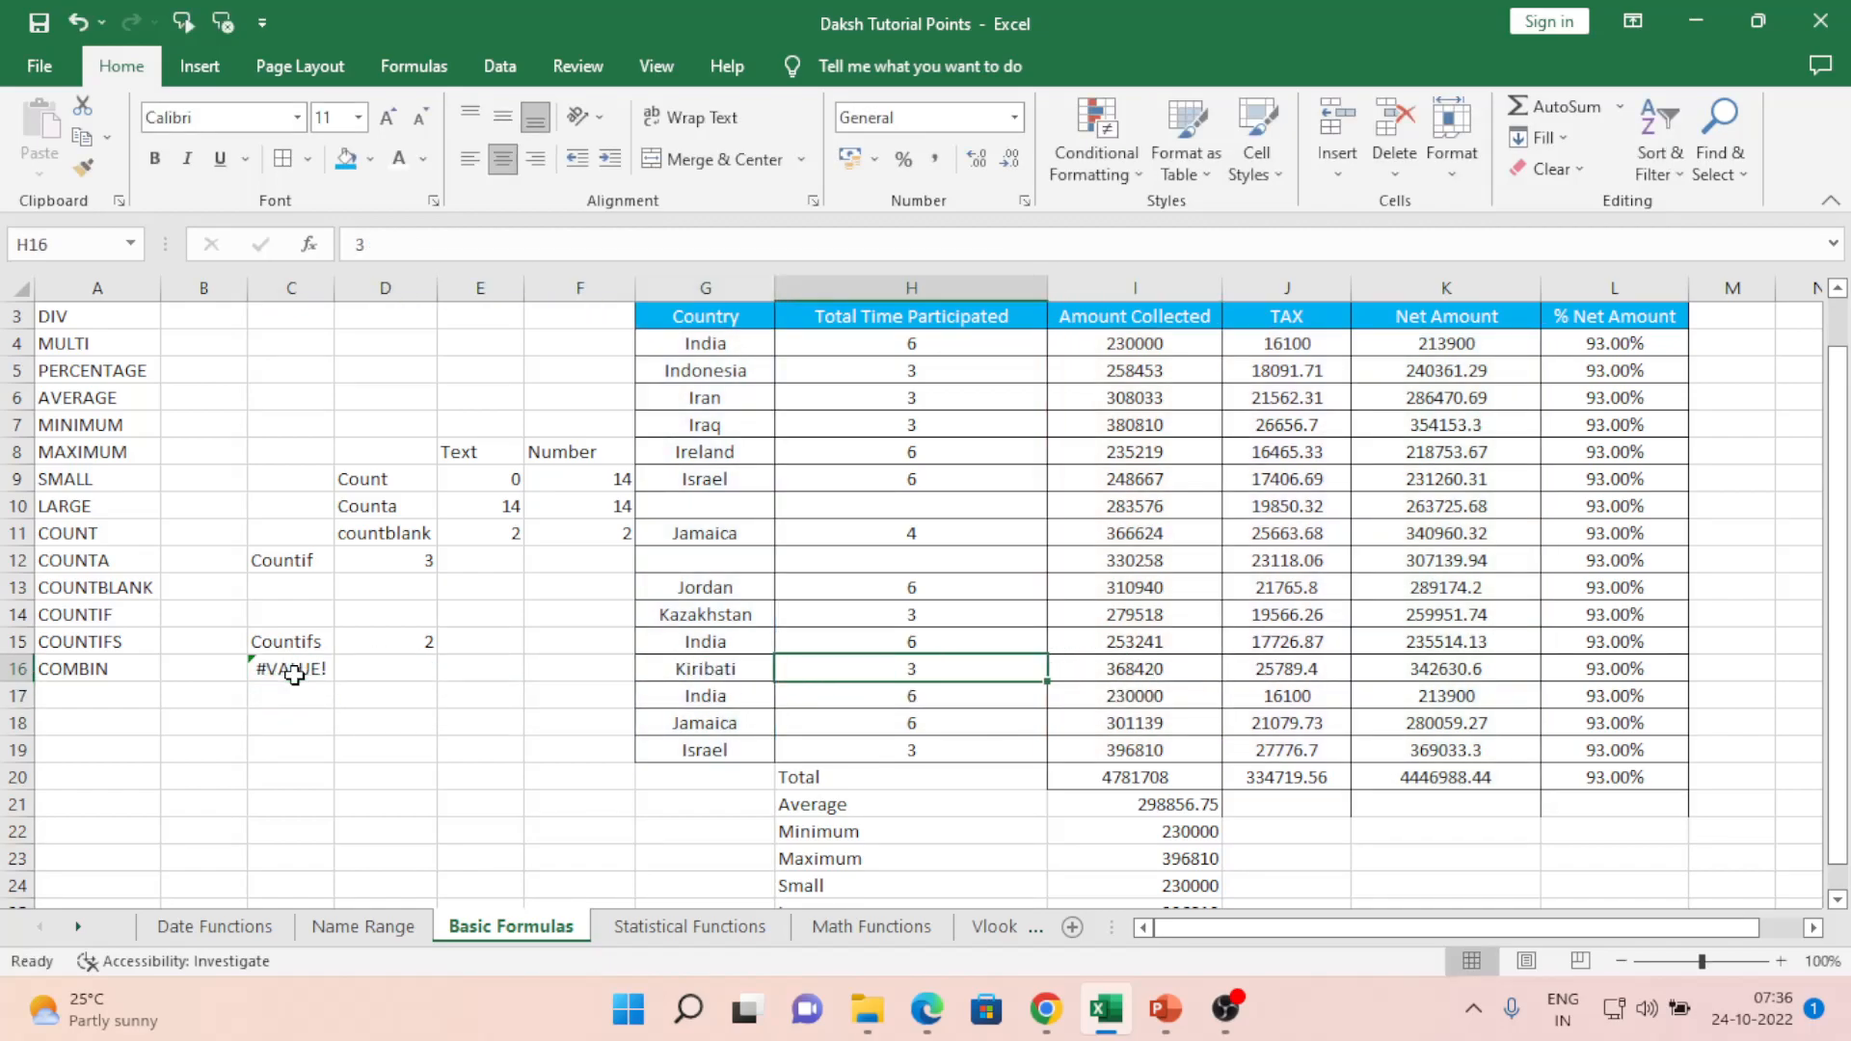
key(Left)
key(Up)
key(Up)
key(Up)
key(Up)
key(Up)
key(Up)
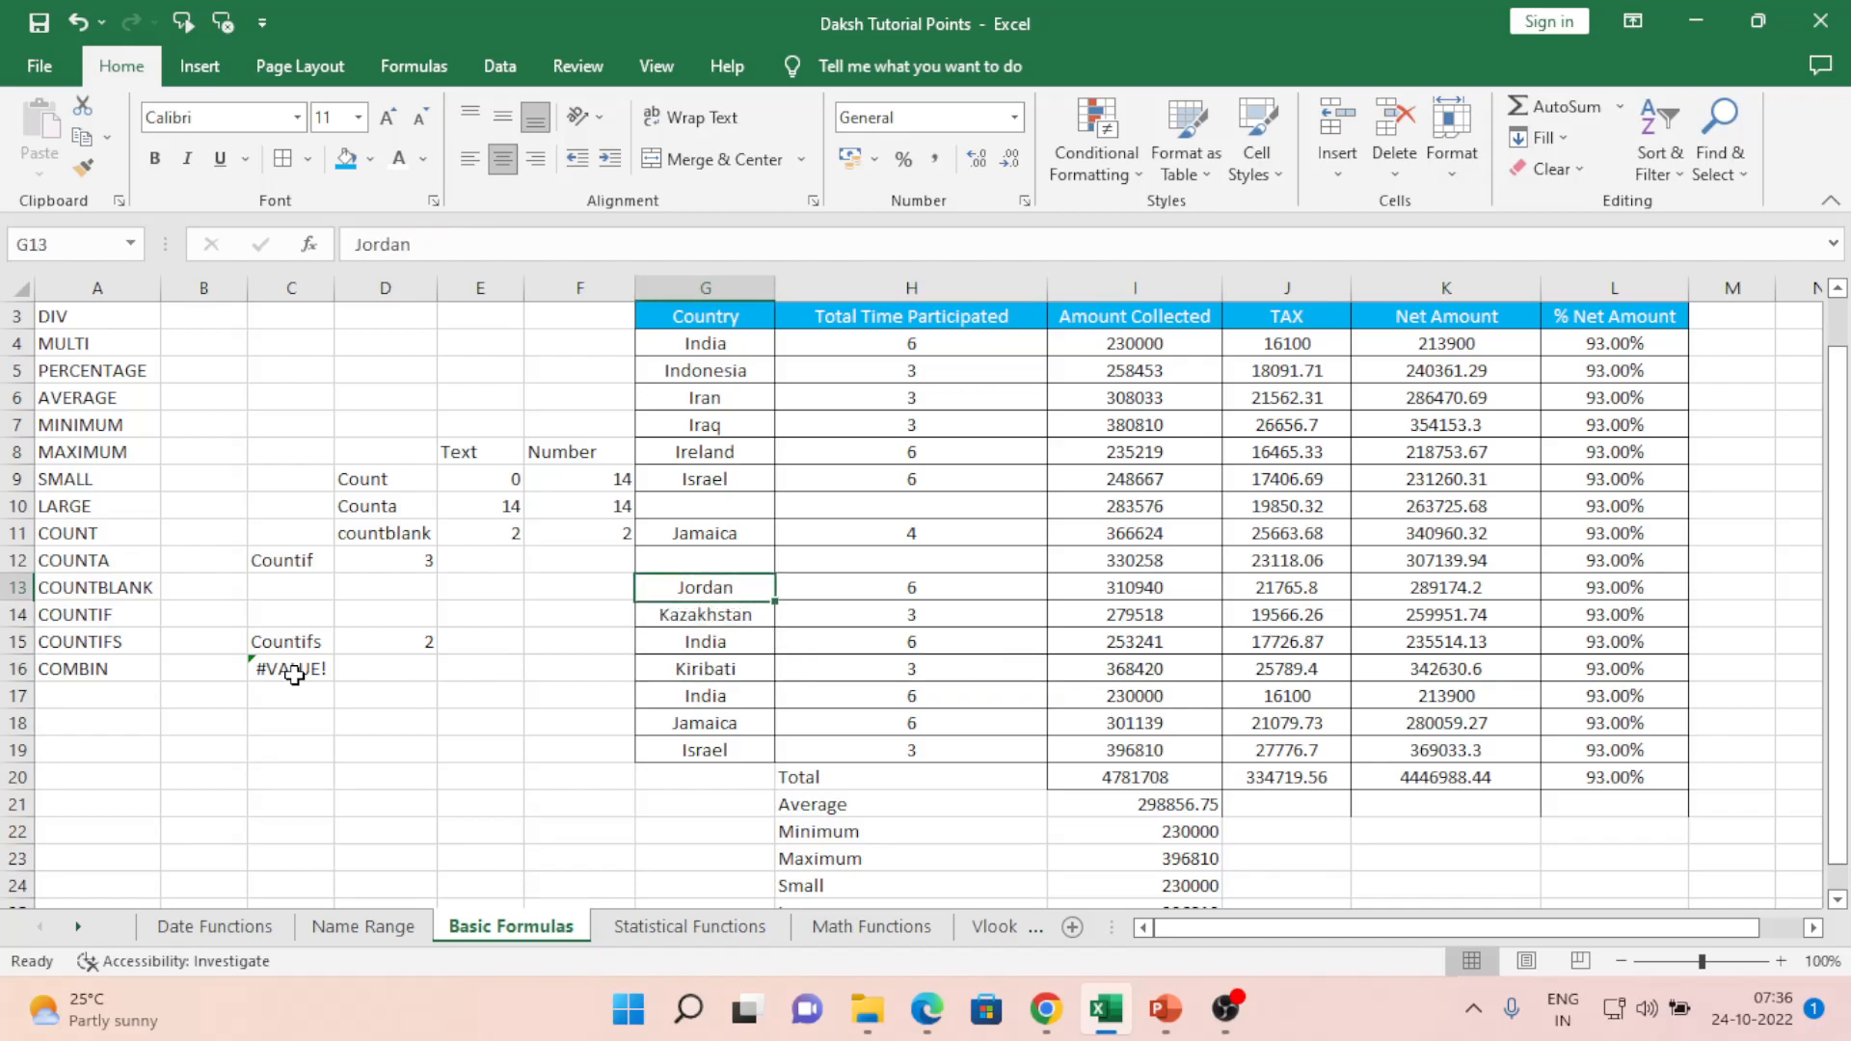
key(Up)
key(Up)
key(Up)
key(Up)
key(Up)
key(Up)
key(Down)
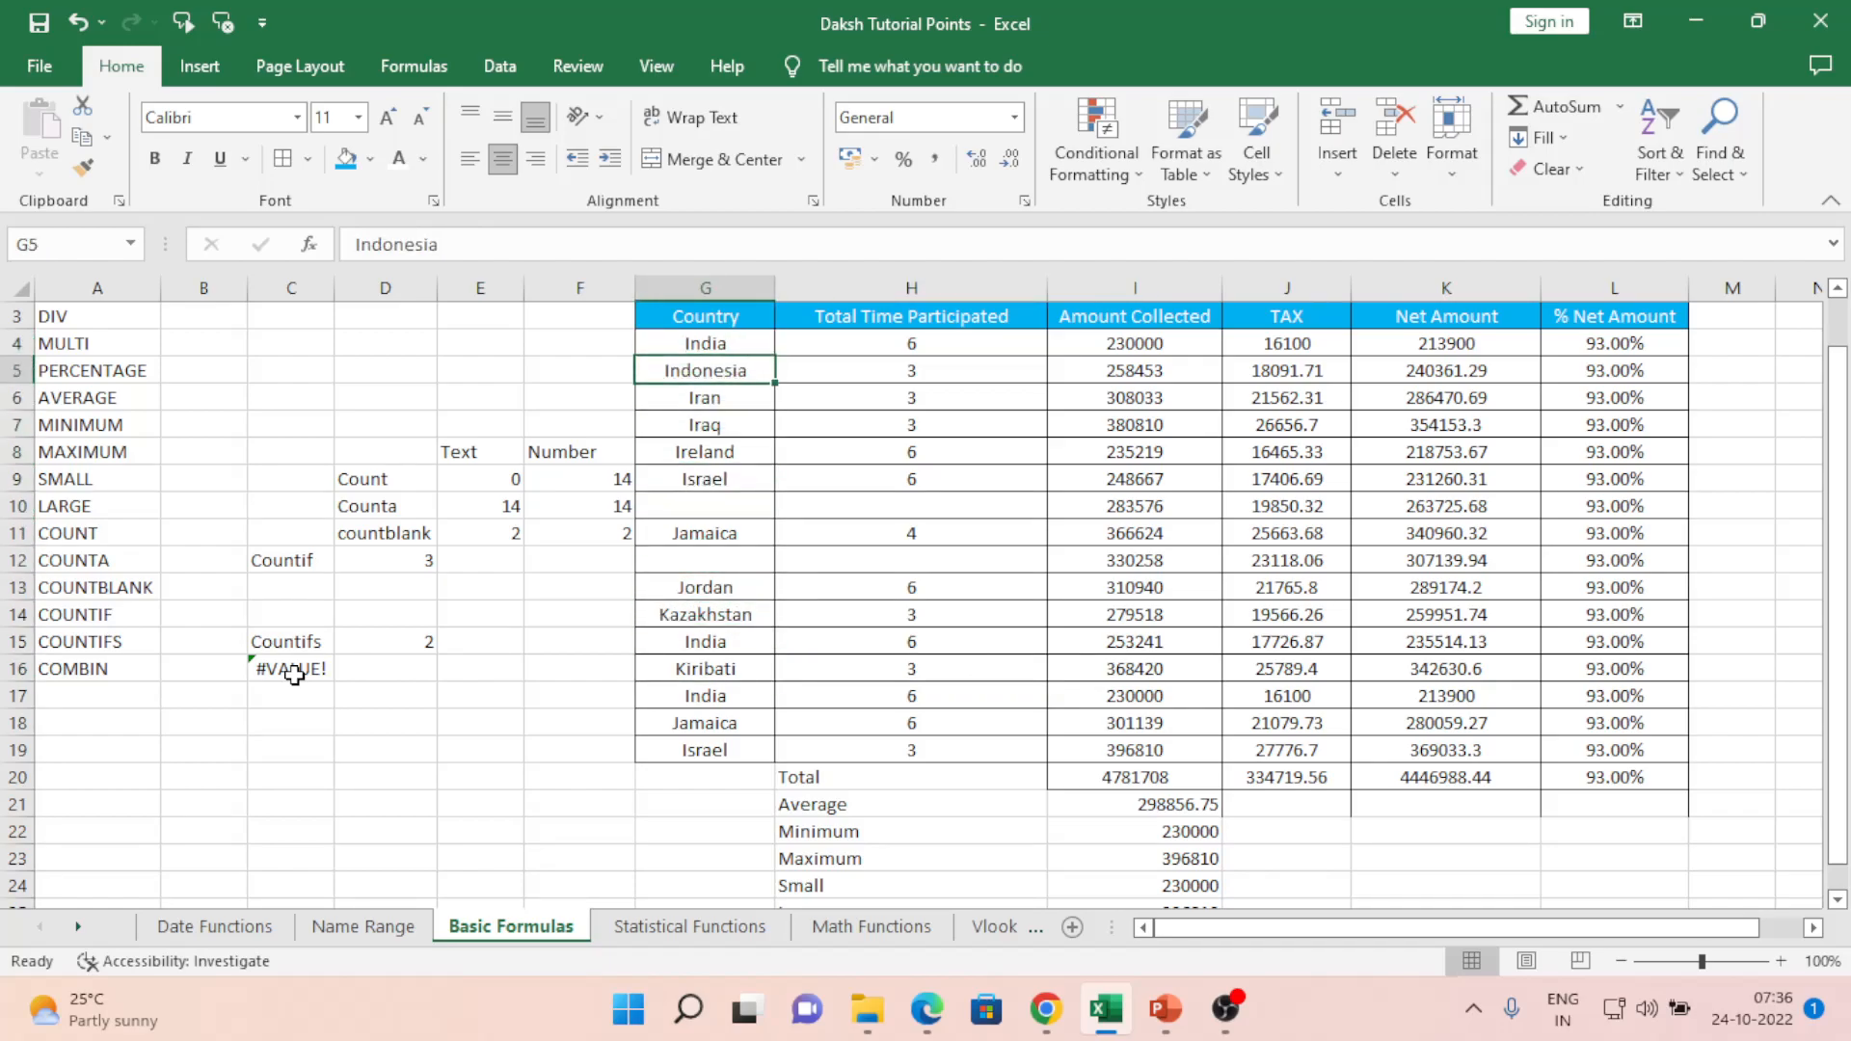
- Replace Indonesia with Daksh in G5, then reselect the COUNTIFS result in C16
text(Daksh)
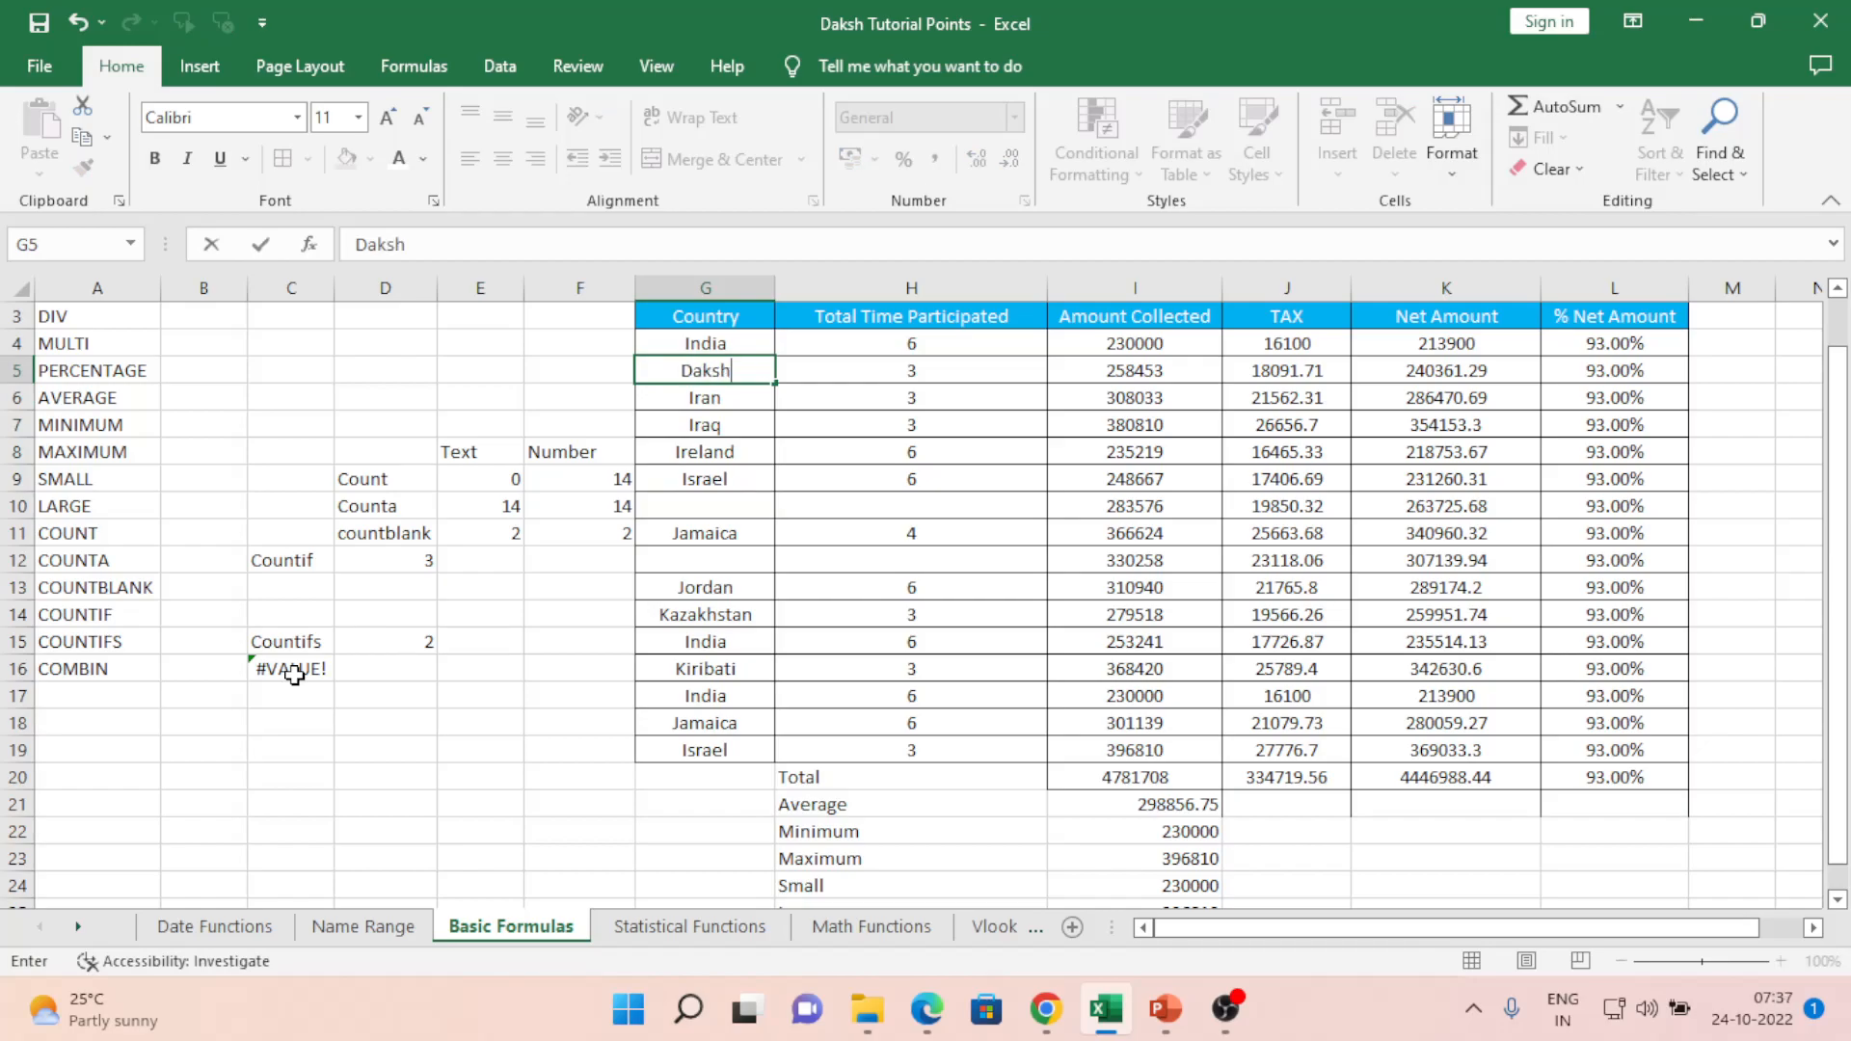
key(Return)
key(Up)
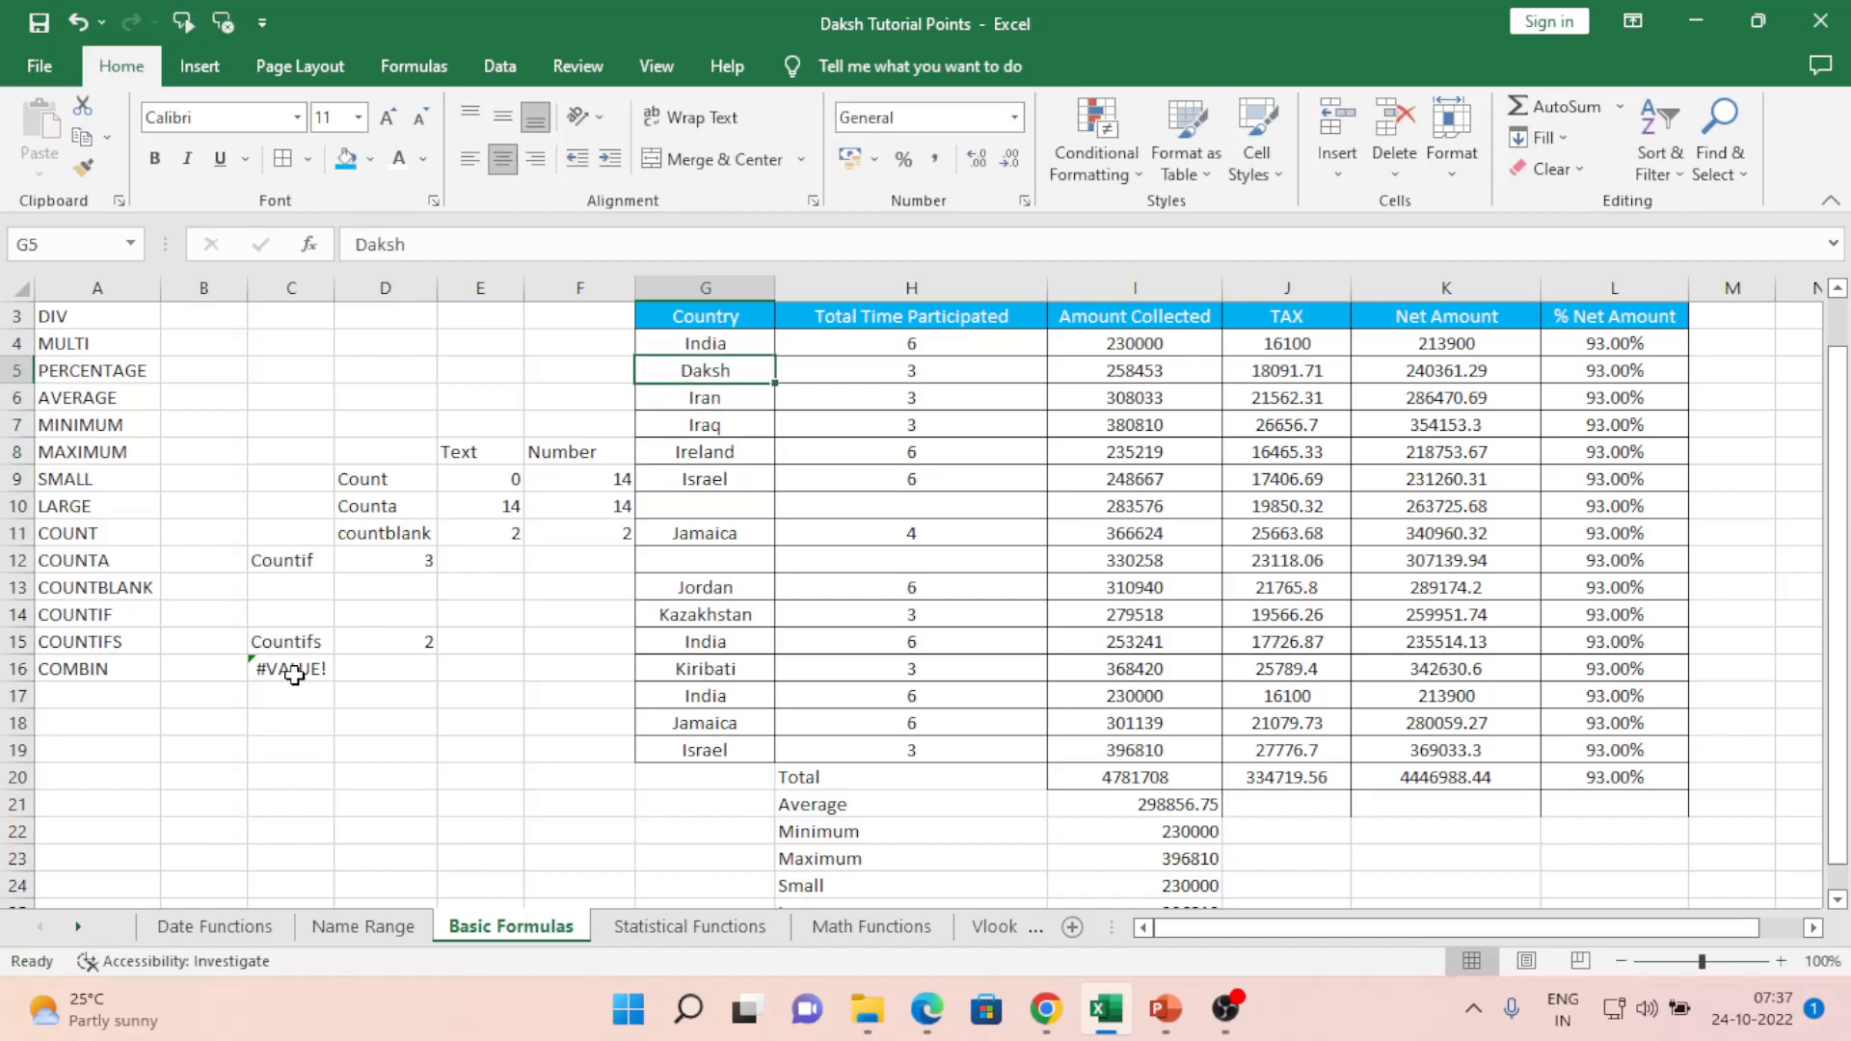
key(Right)
key(Left)
key(Left)
key(Left)
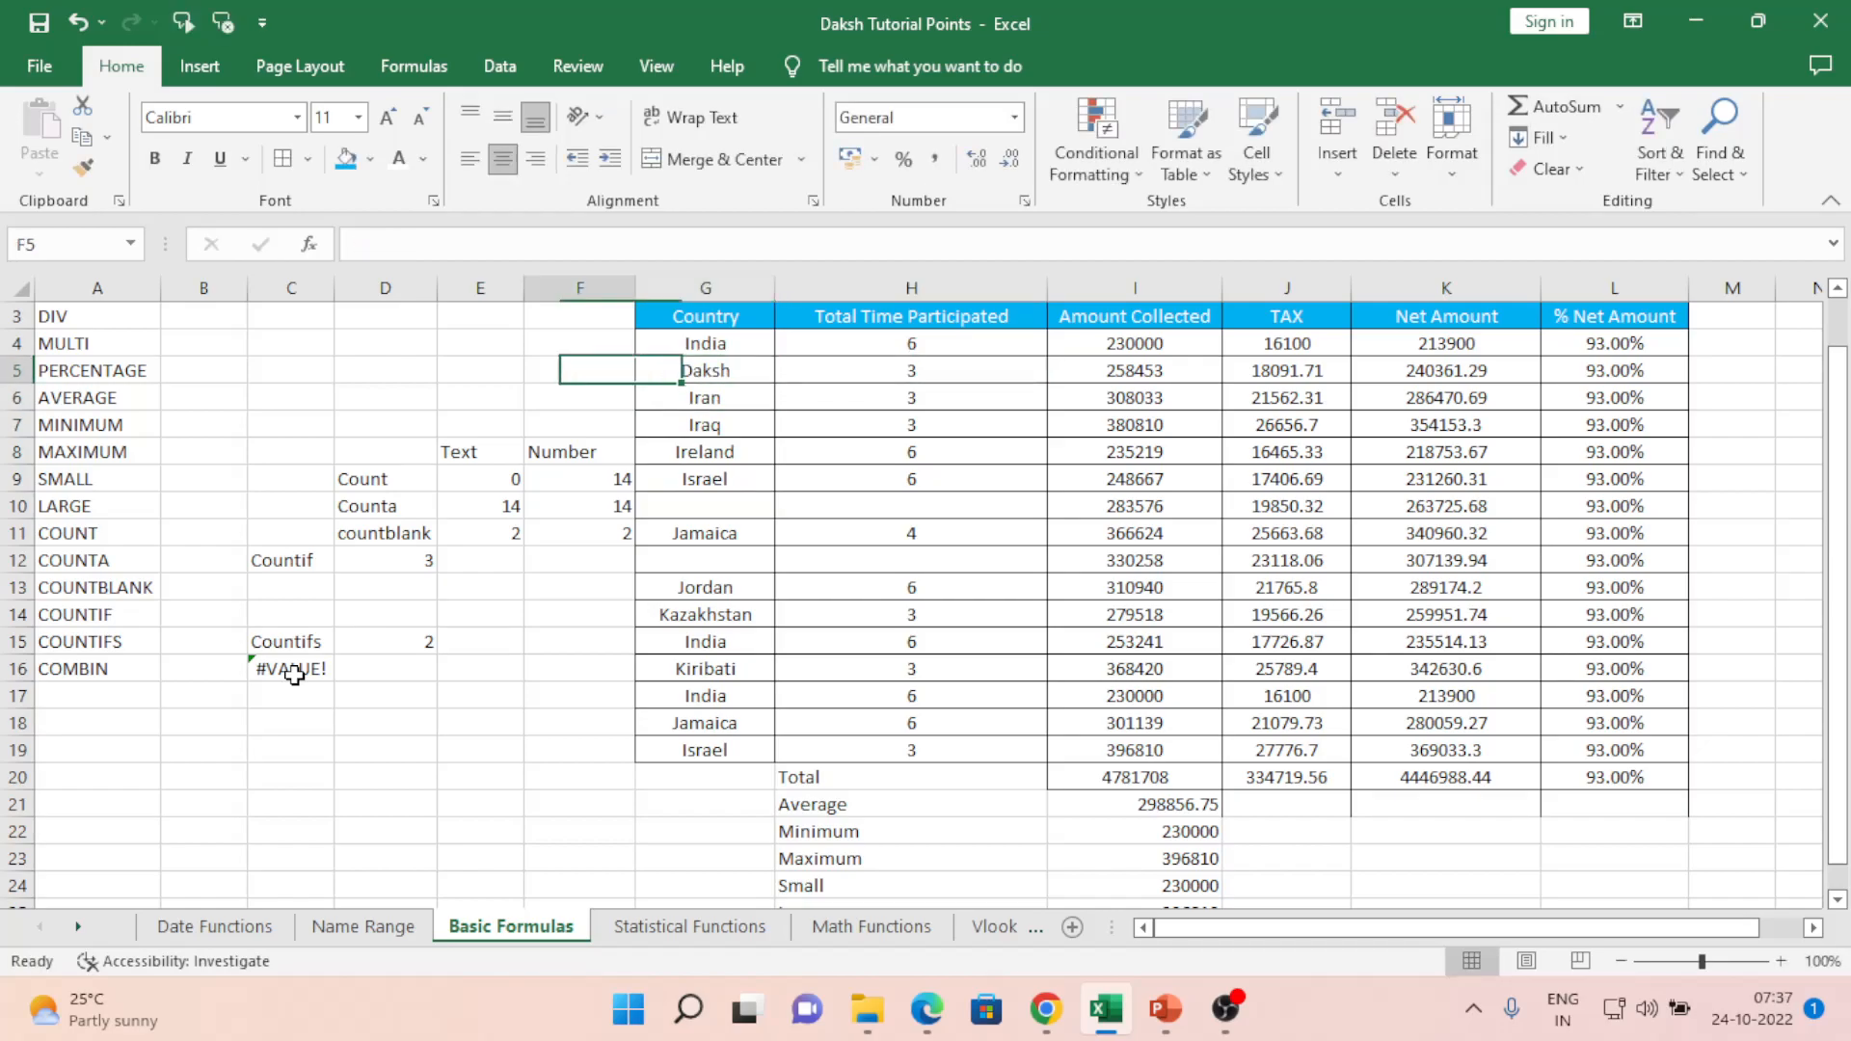
key(Down)
key(Down)
key(Down)
key(Down)
key(Down)
key(Down)
key(Down)
key(Down)
key(Down)
key(Down)
key(Left)
click(294, 674)
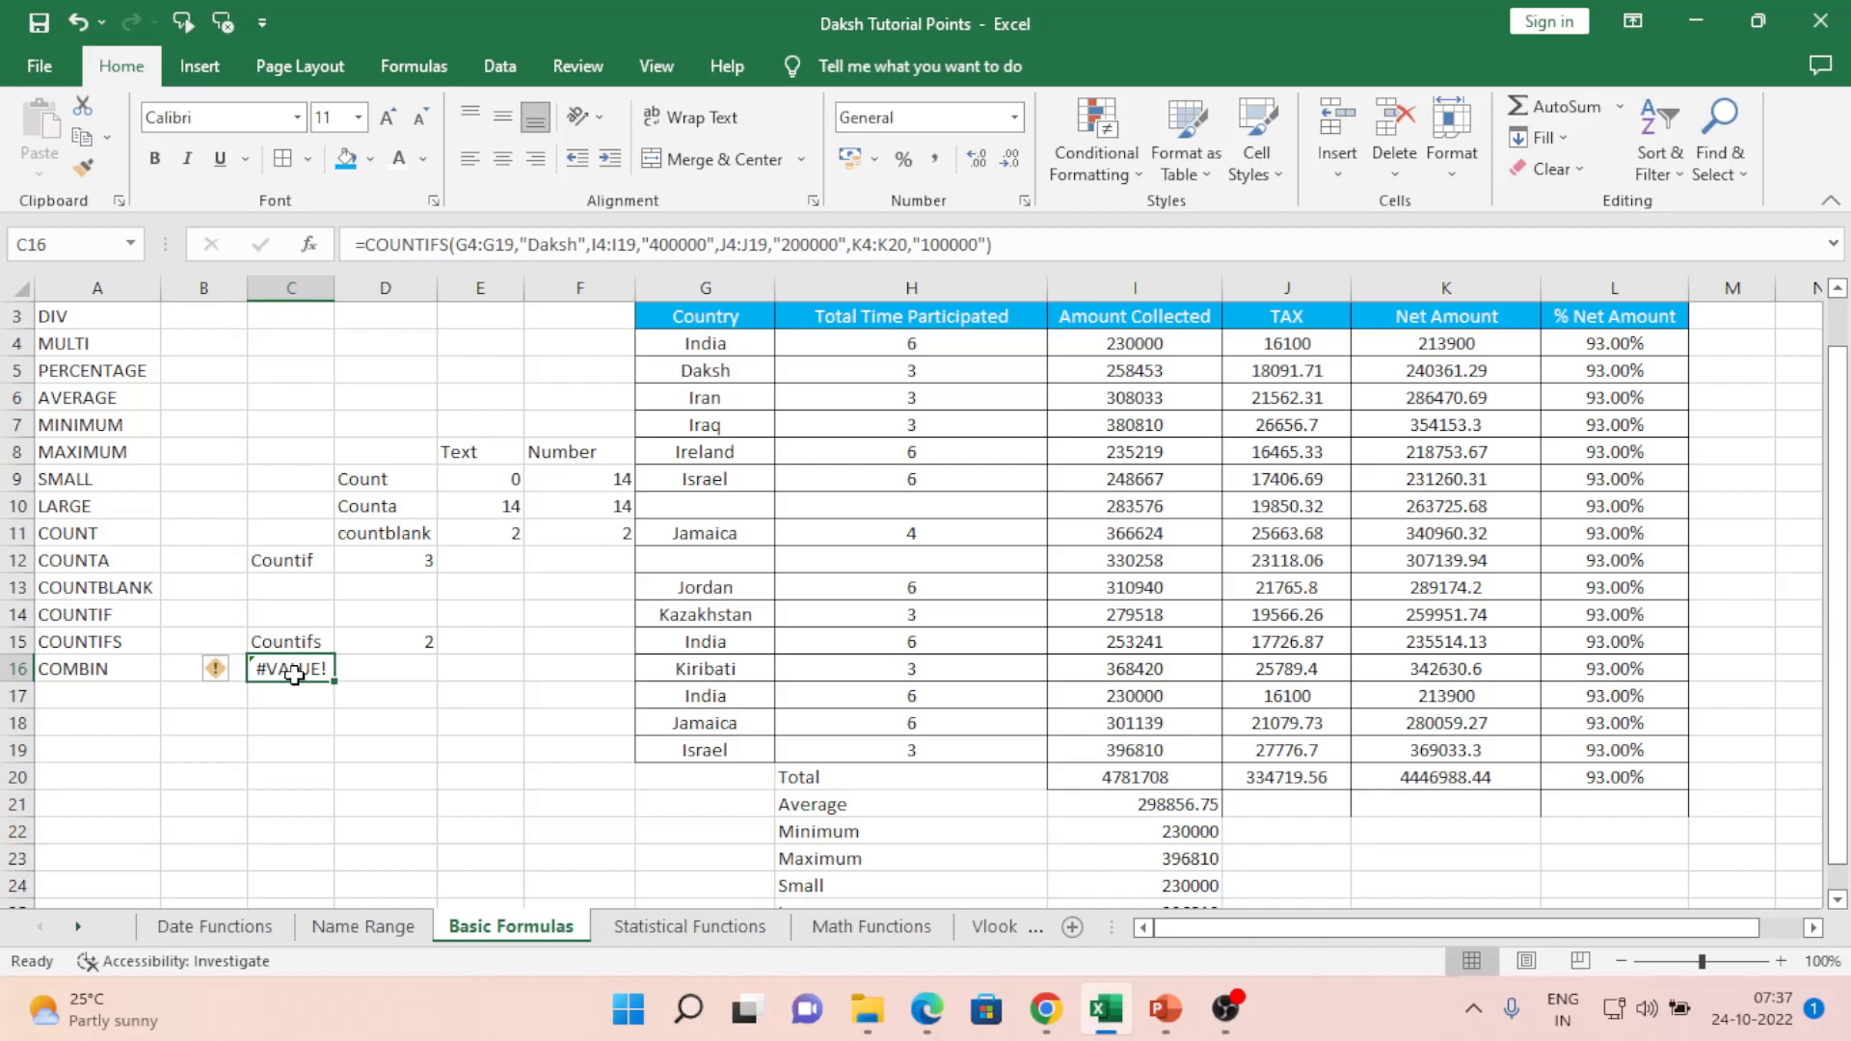
key(F2)
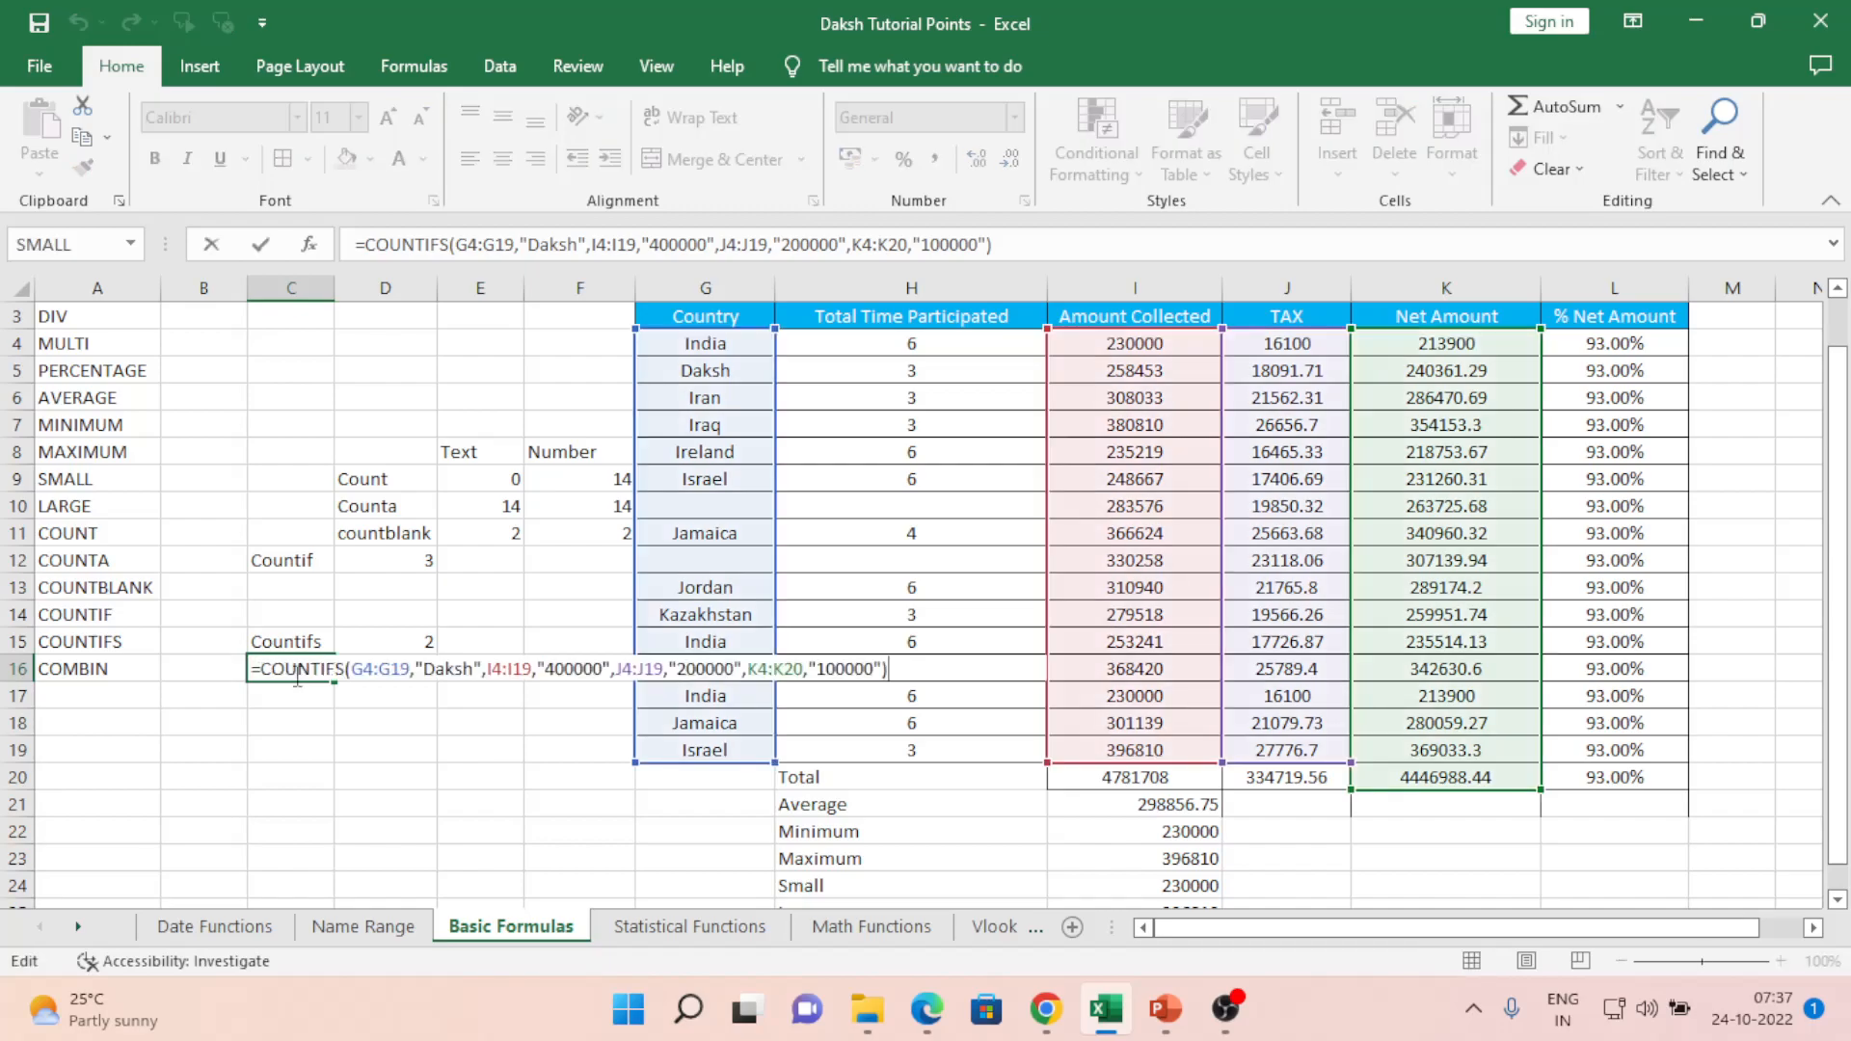
key(Left)
key(Left)
key(Left)
key(Left)
key(Left)
key(Left)
key(Left)
key(Left)
key(Left)
key(Left)
key(Left)
key(Left)
key(Left)
key(Left)
key(Left)
key(Left)
key(Left)
key(Left)
key(Left)
key(Left)
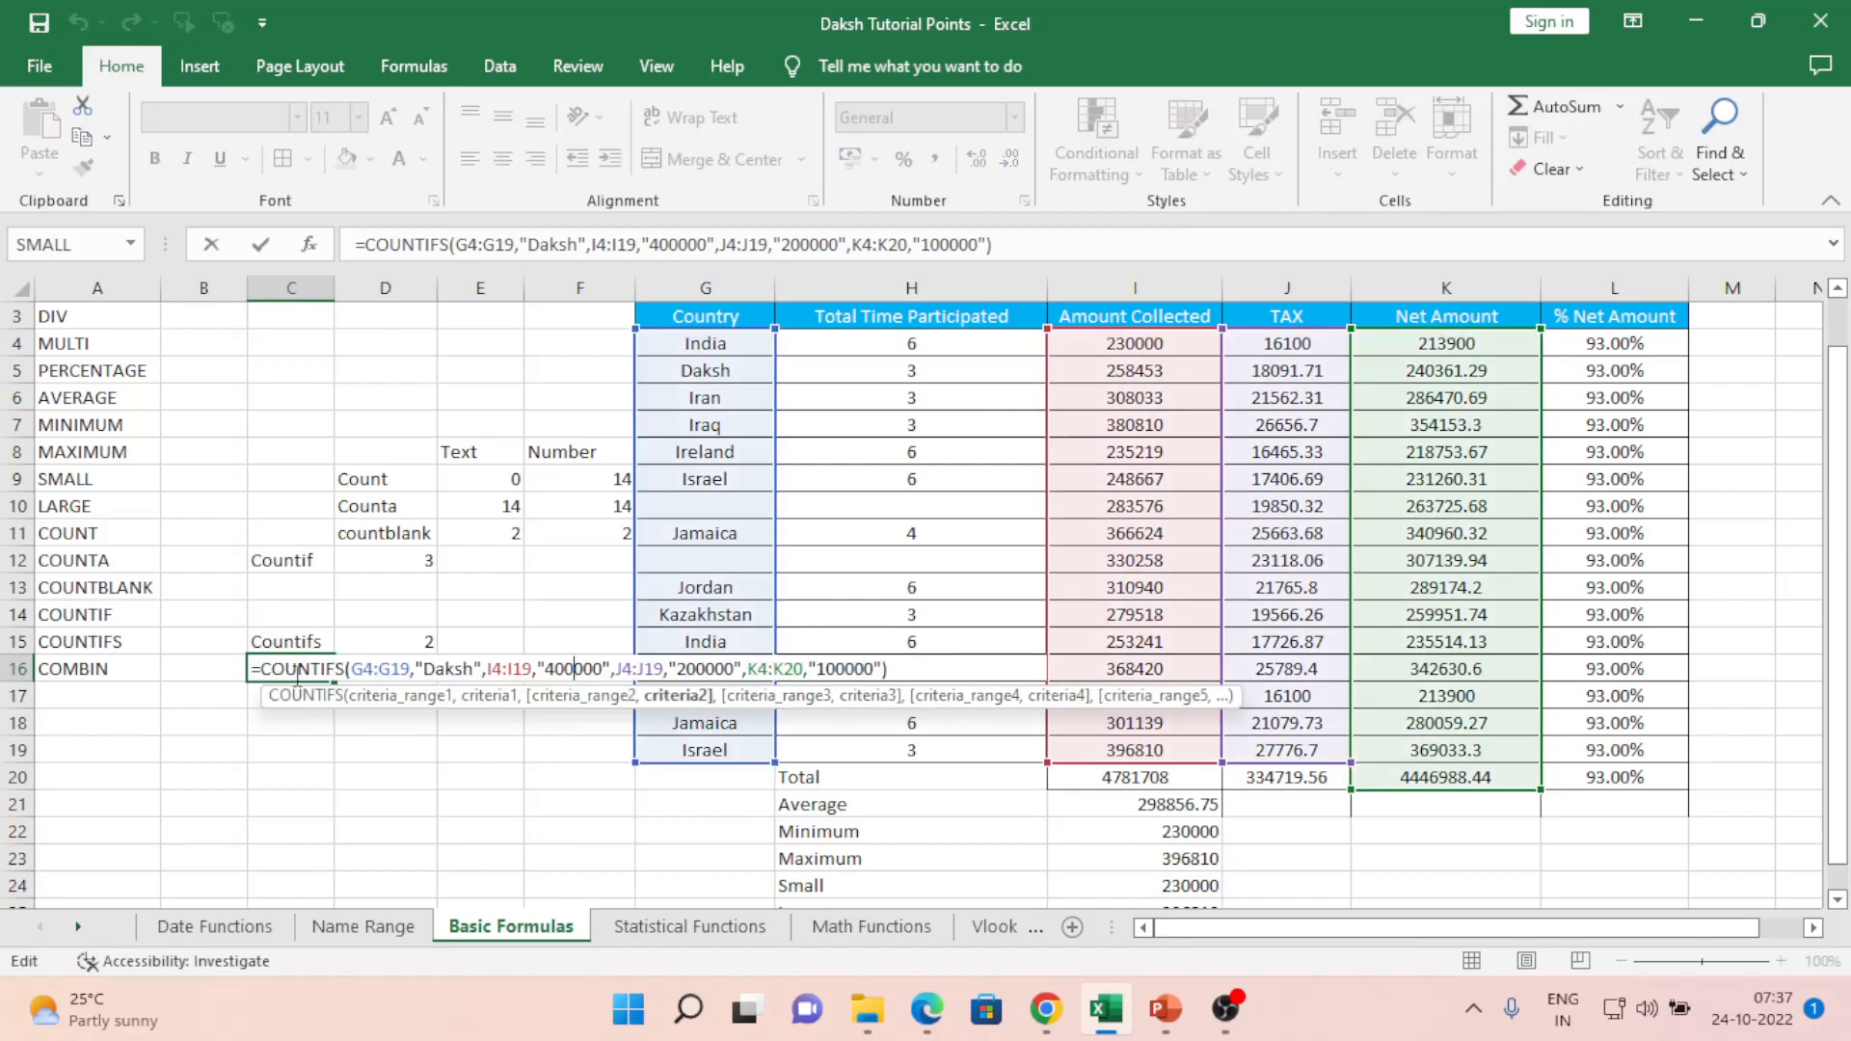
key(Return)
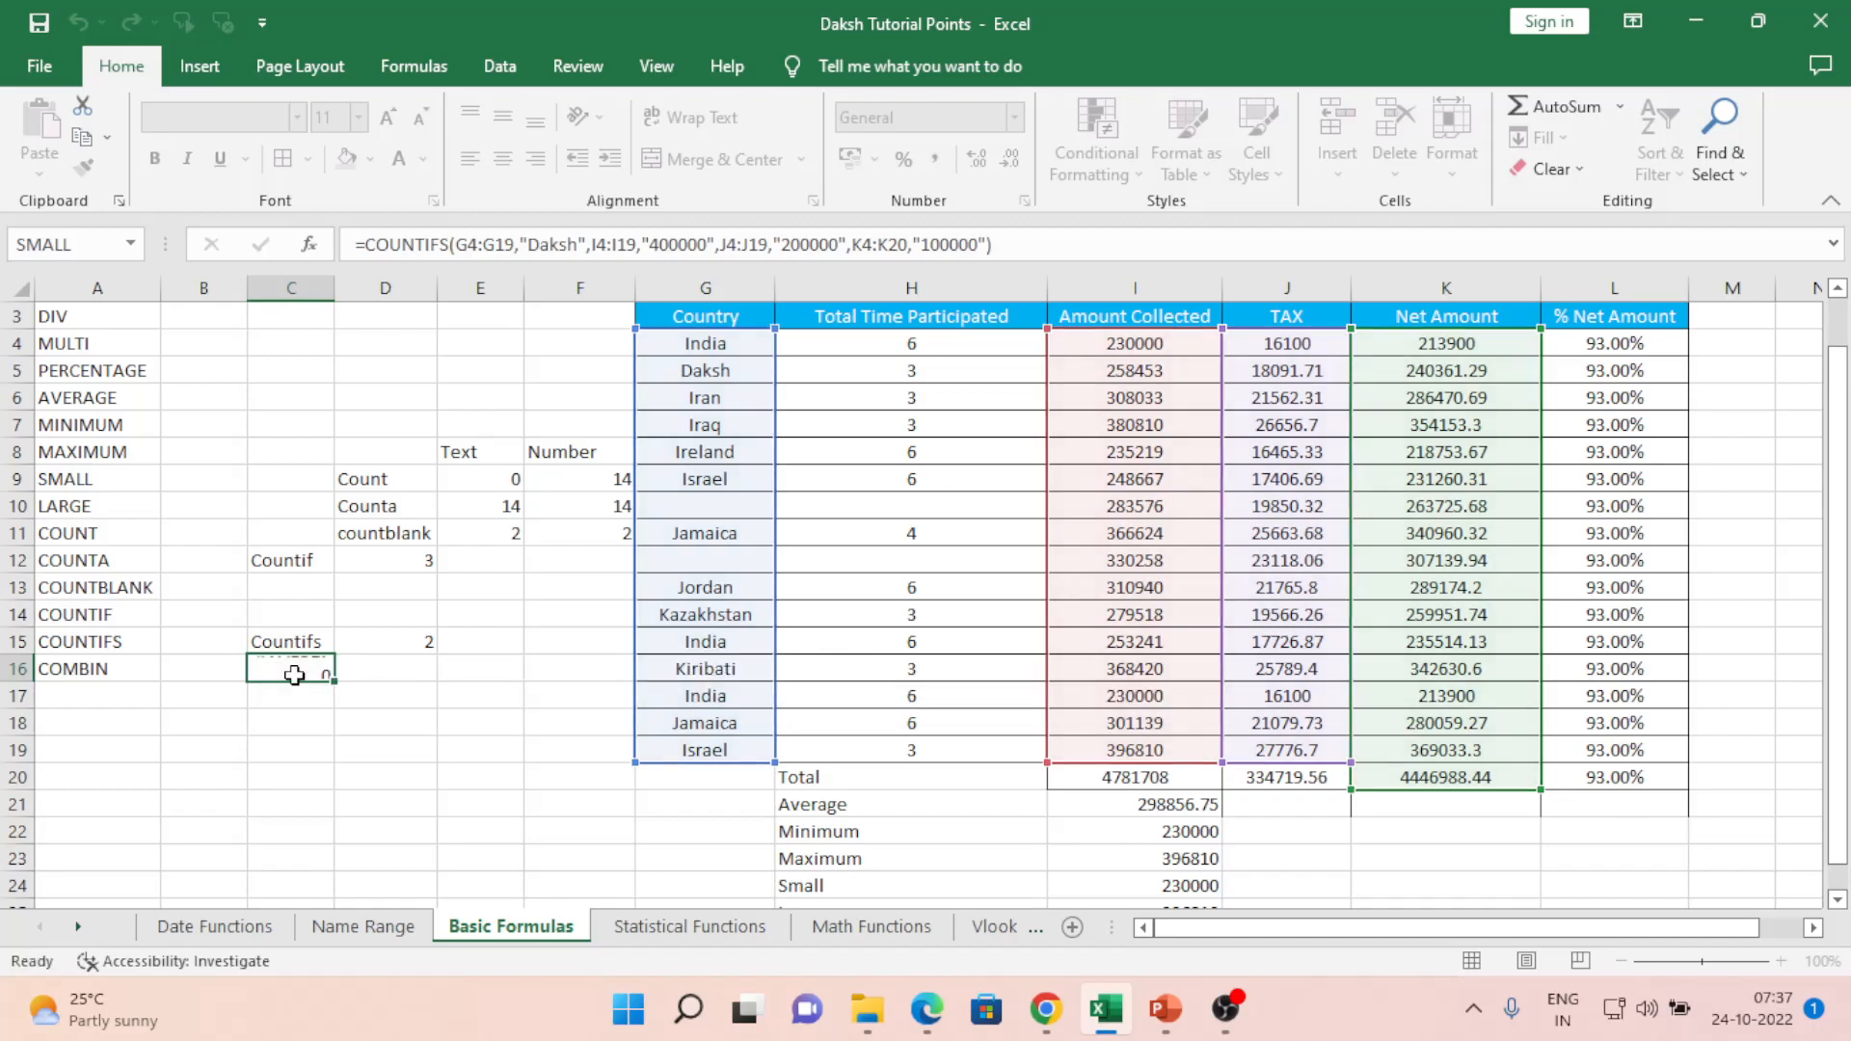
click(294, 675)
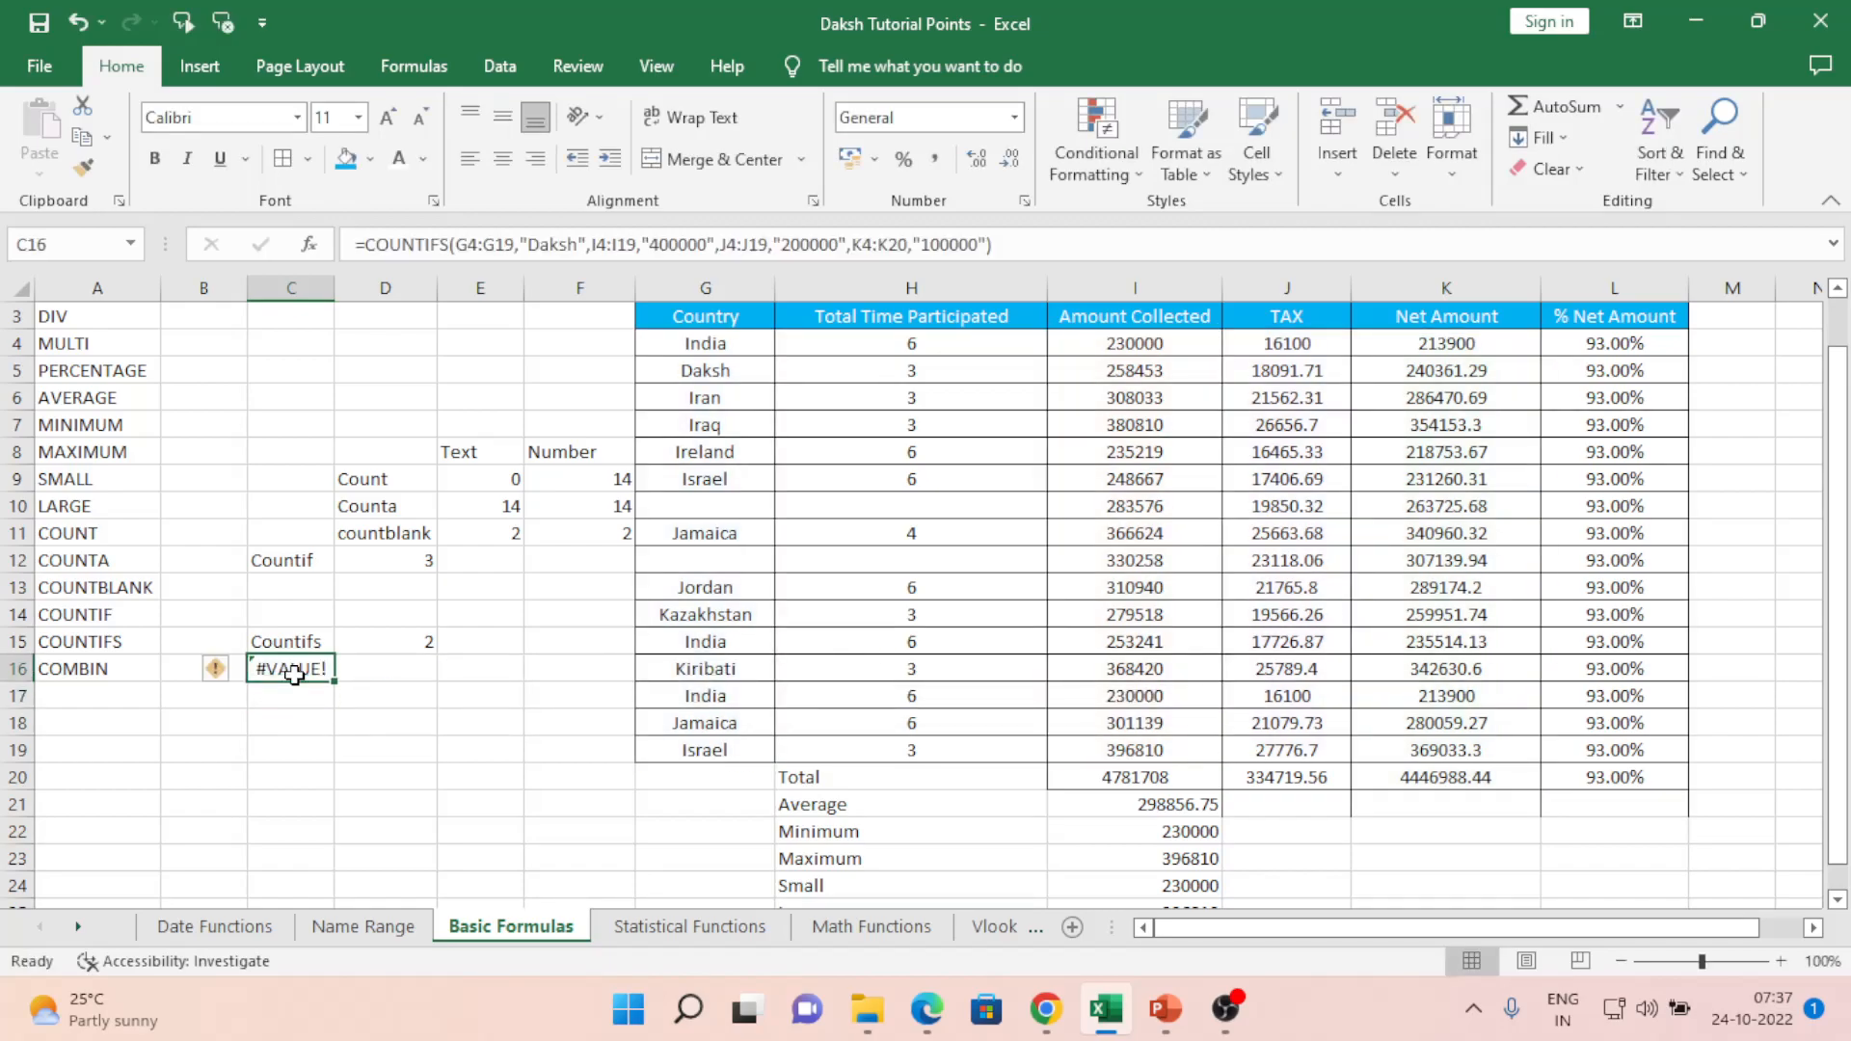
key(F2)
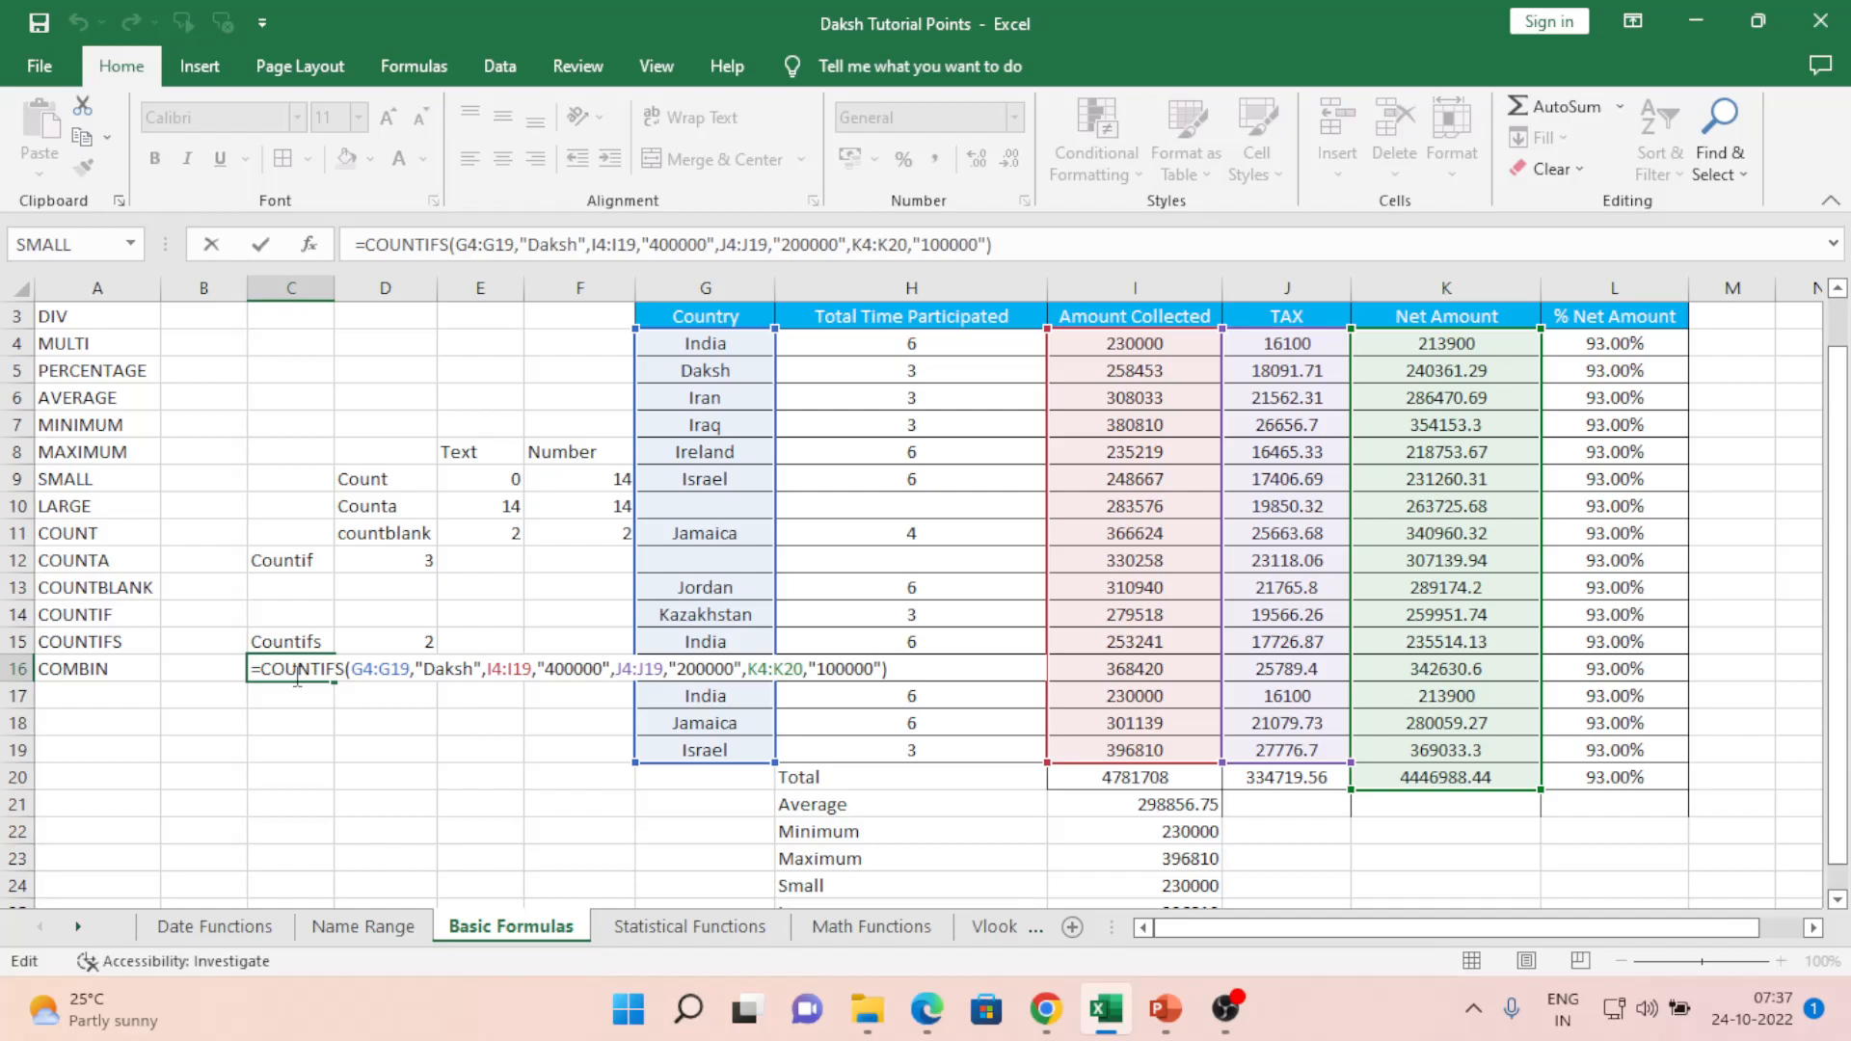
key(Escape)
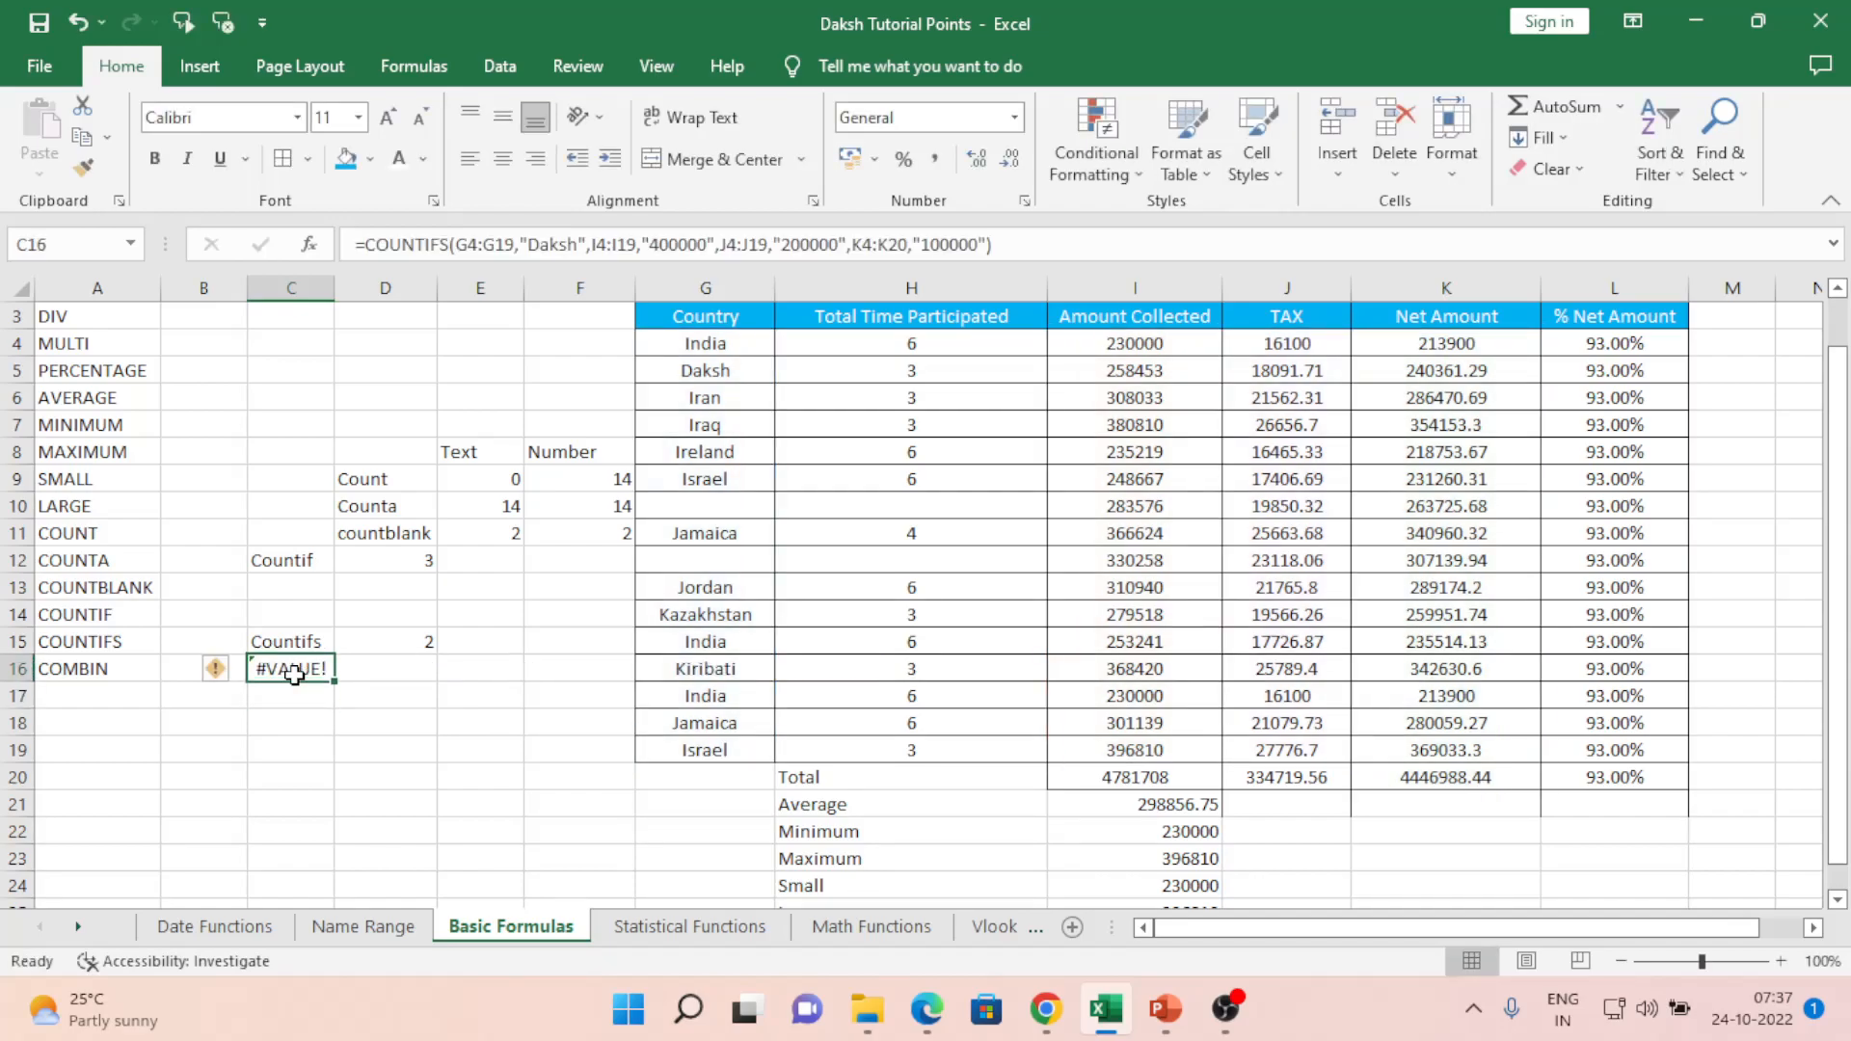
key(F2)
key(Left)
key(Left)
key(Left)
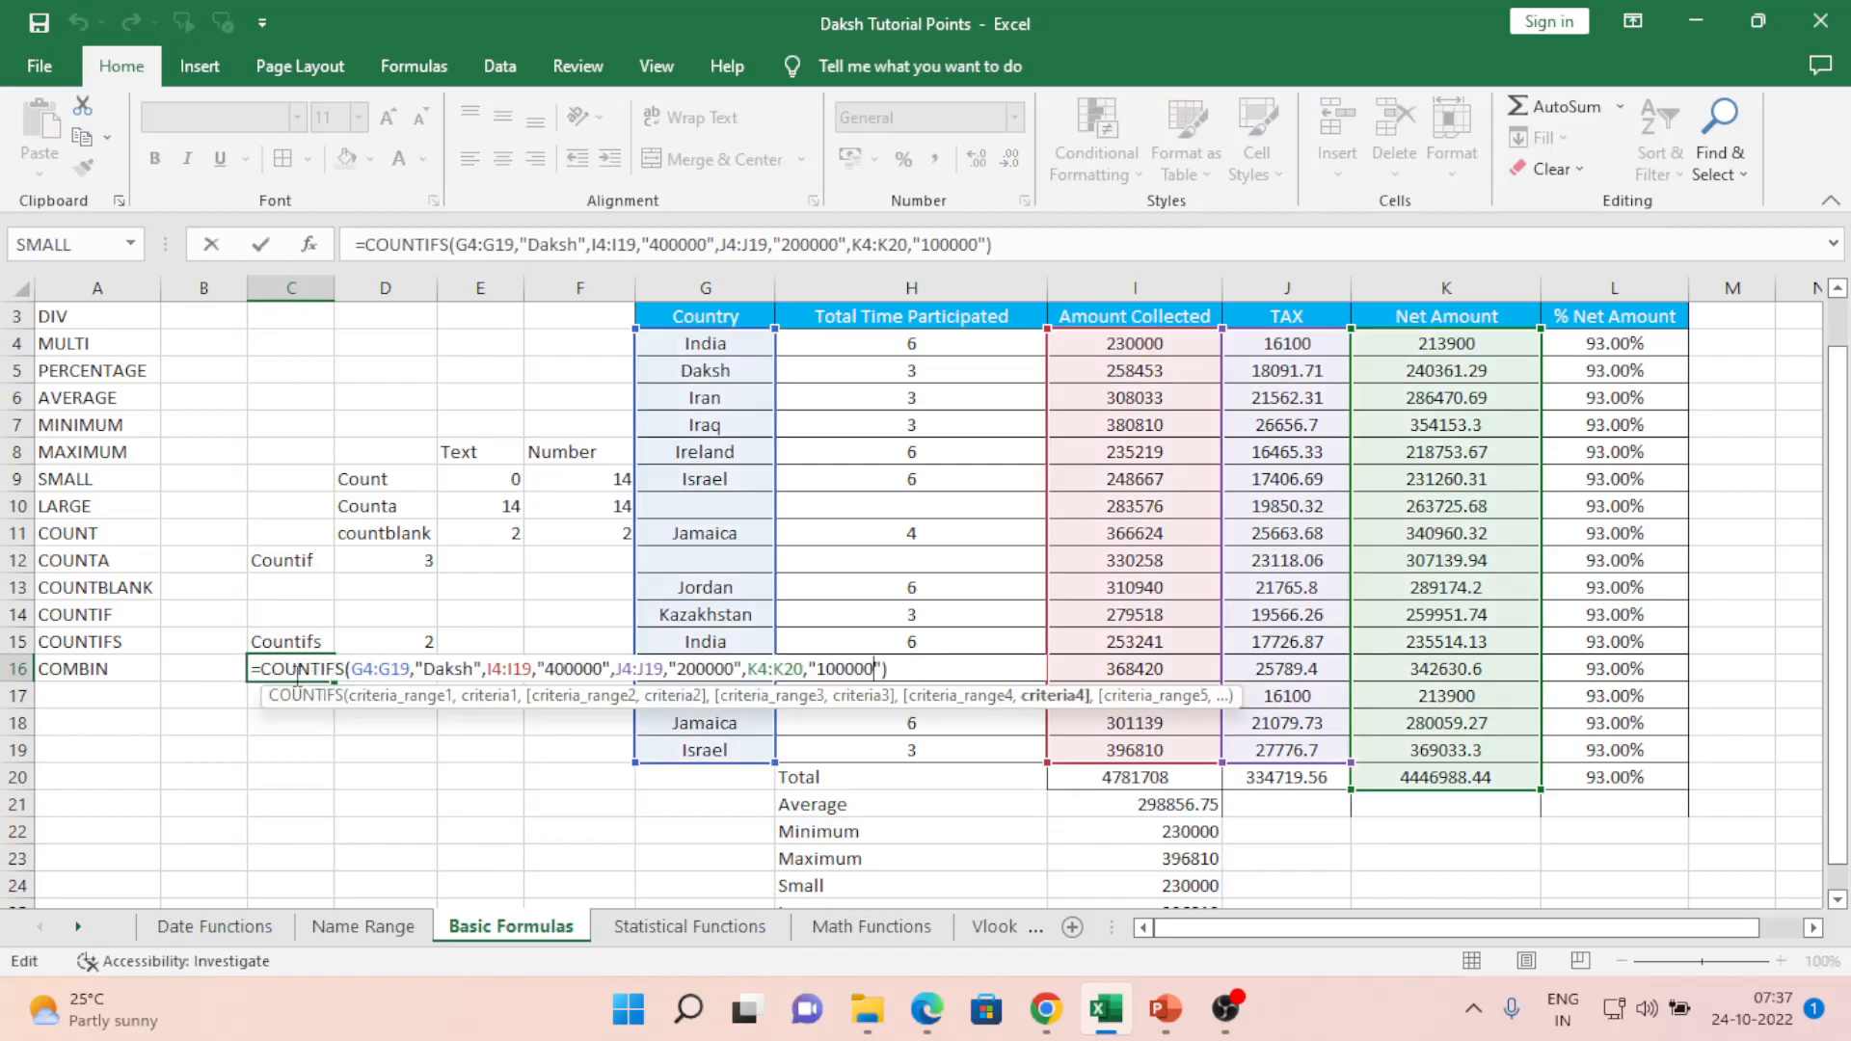
key(Left)
key(Left)
key(Left)
key(Left)
key(Left)
key(Left)
key(Left)
key(Left)
key(Left)
key(Left)
key(Left)
key(Left)
key(Left)
key(Left)
key(Left)
key(Left)
key(Left)
key(Left)
key(Left)
key(Left)
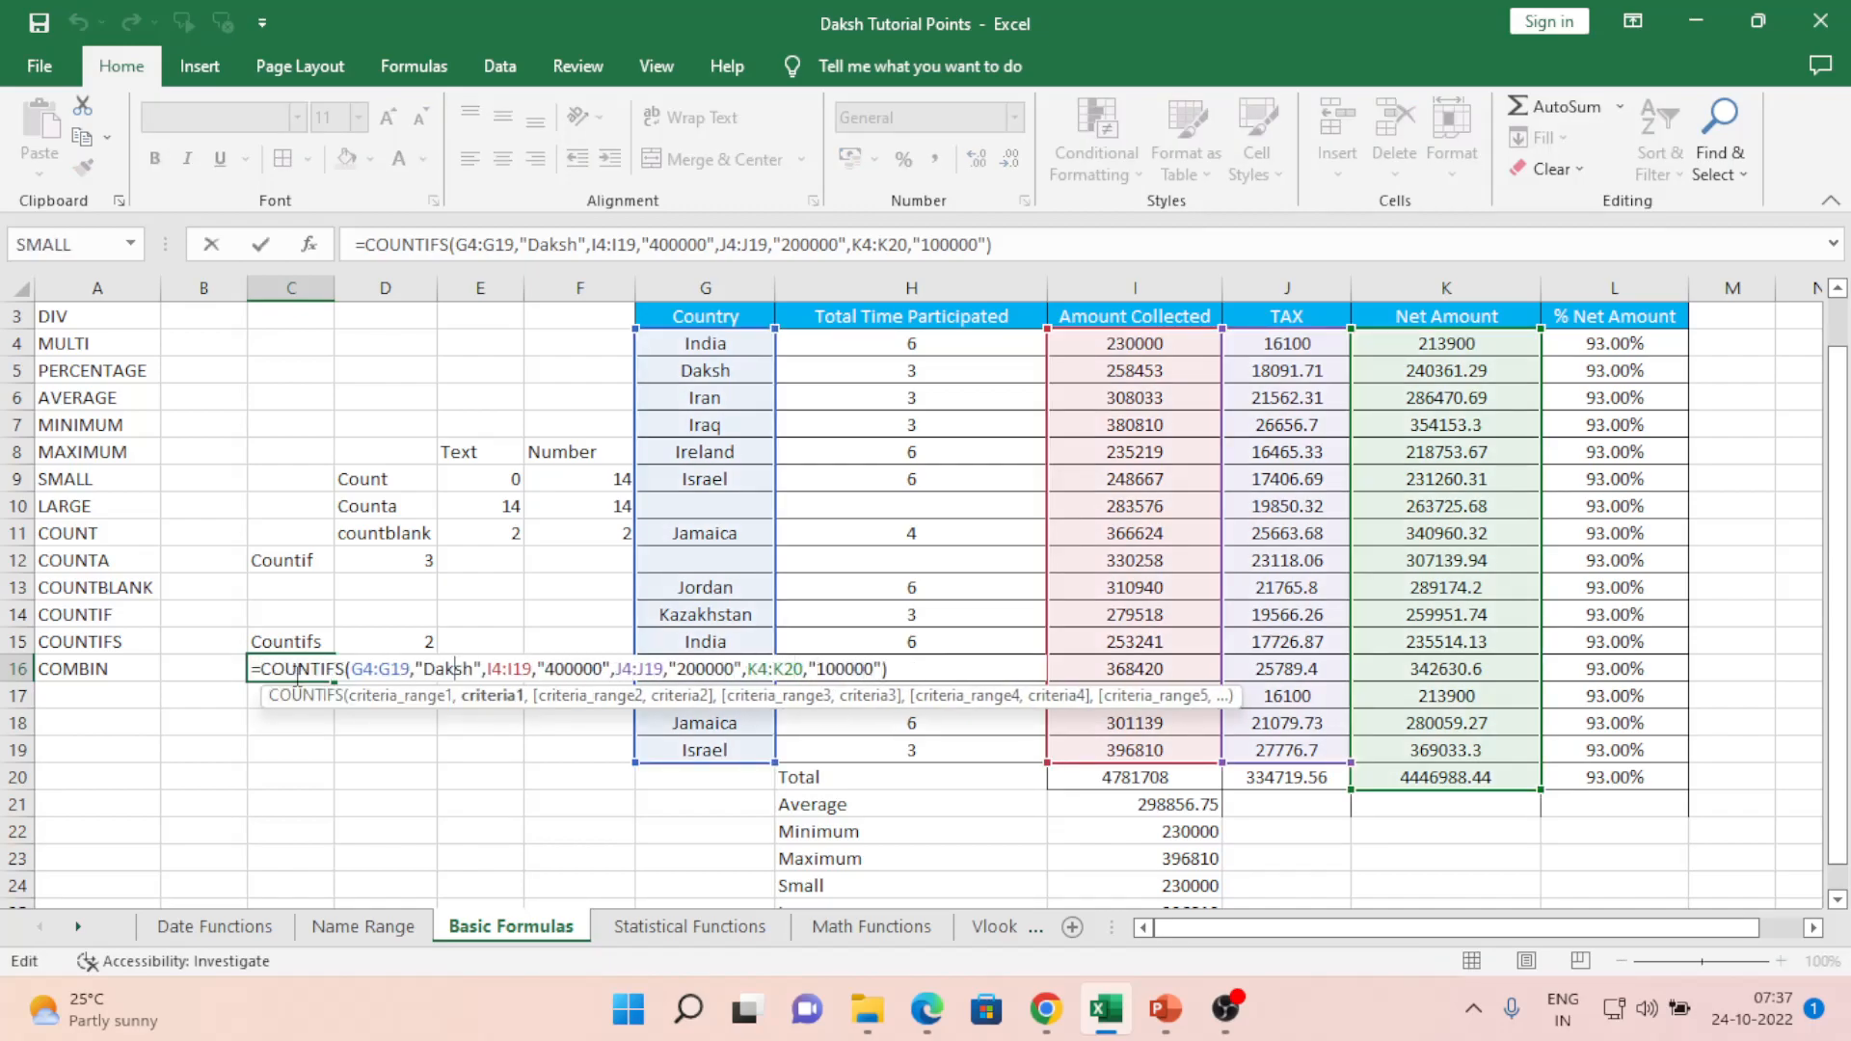
key(Left)
key(Left)
key(Right)
key(Left)
key(Right)
key(Right)
key(Right)
key(Right)
key(Right)
key(Right)
key(Right)
key(Right)
key(Right)
key(Right)
key(Right)
key(Right)
key(Right)
key(Right)
key(Right)
key(Right)
key(Right)
key(Right)
key(Right)
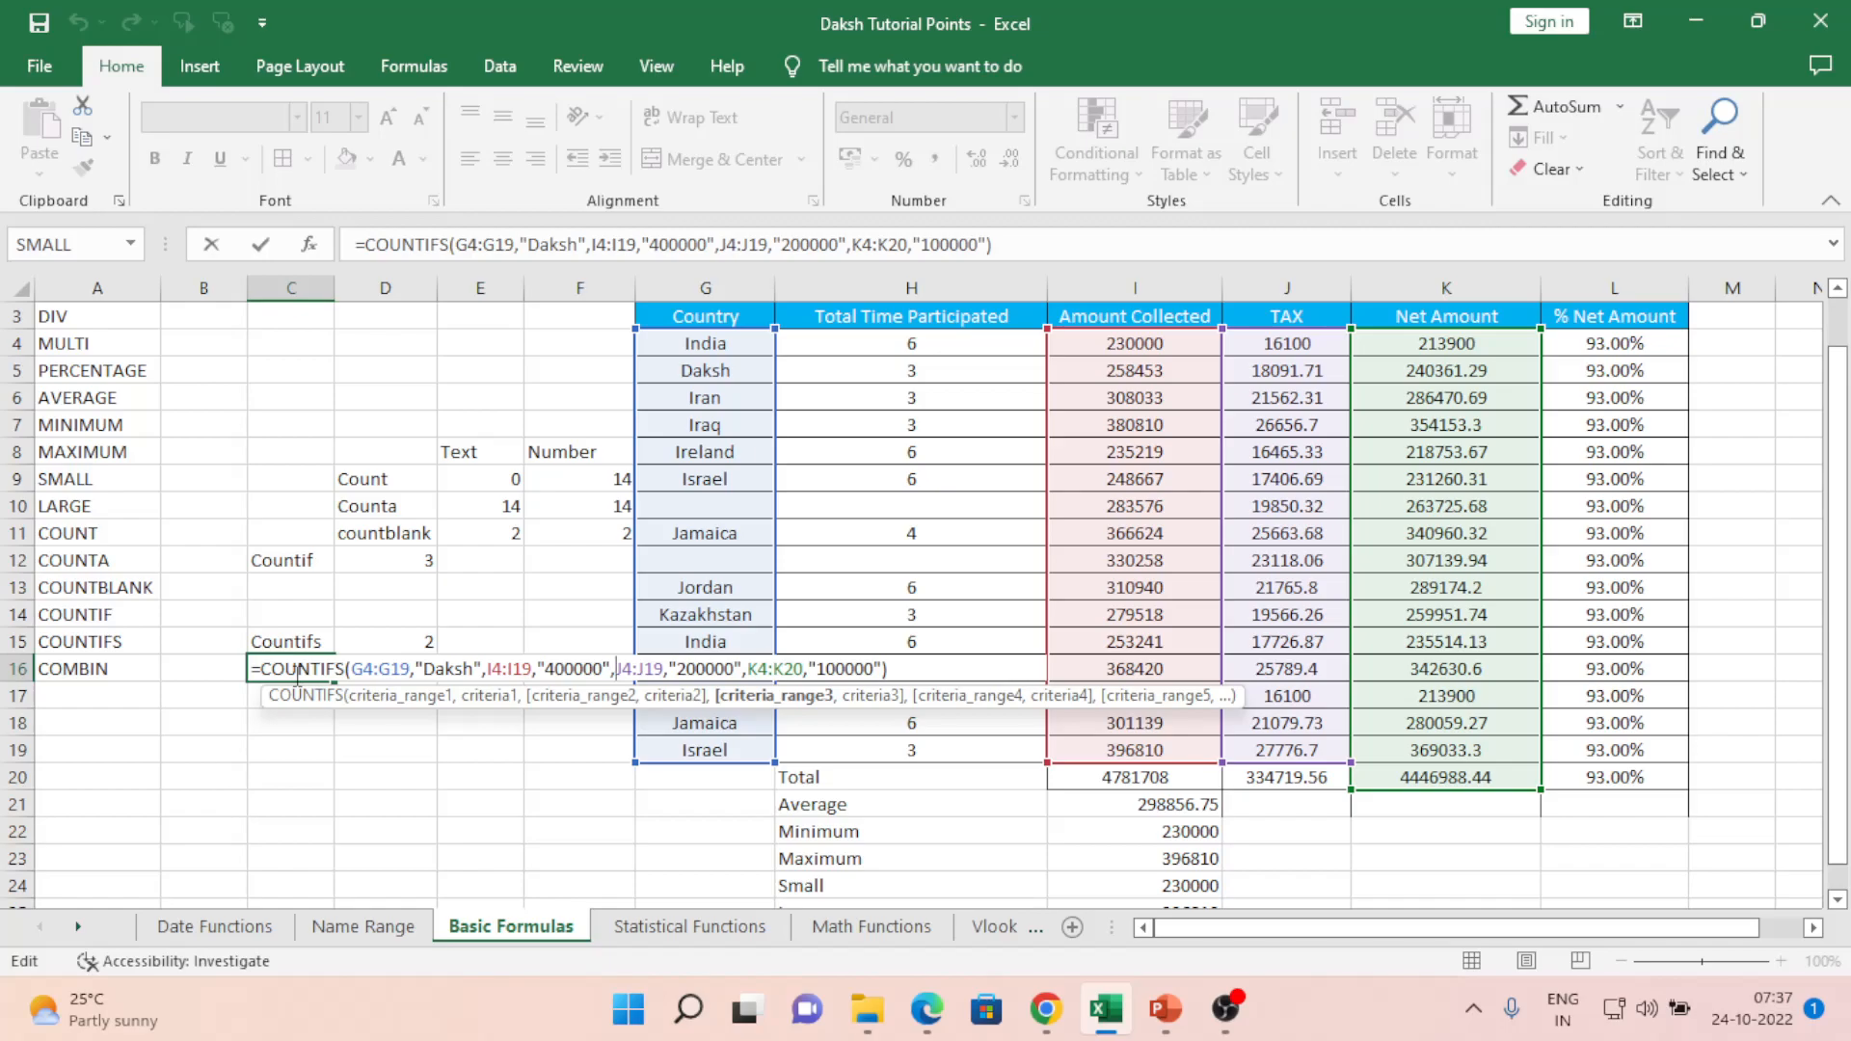
key(Right)
key(Right)
key(Right)
key(Right)
key(Right)
key(Right)
key(Right)
key(Right)
key(Right)
key(Right)
key(Right)
key(Right)
key(Left)
key(Left)
key(Left)
key(Left)
key(Left)
key(Left)
key(Left)
key(Left)
key(Left)
key(Left)
key(Left)
key(Left)
key(Left)
key(Left)
key(Left)
key(Left)
key(Left)
key(Left)
key(Left)
key(Left)
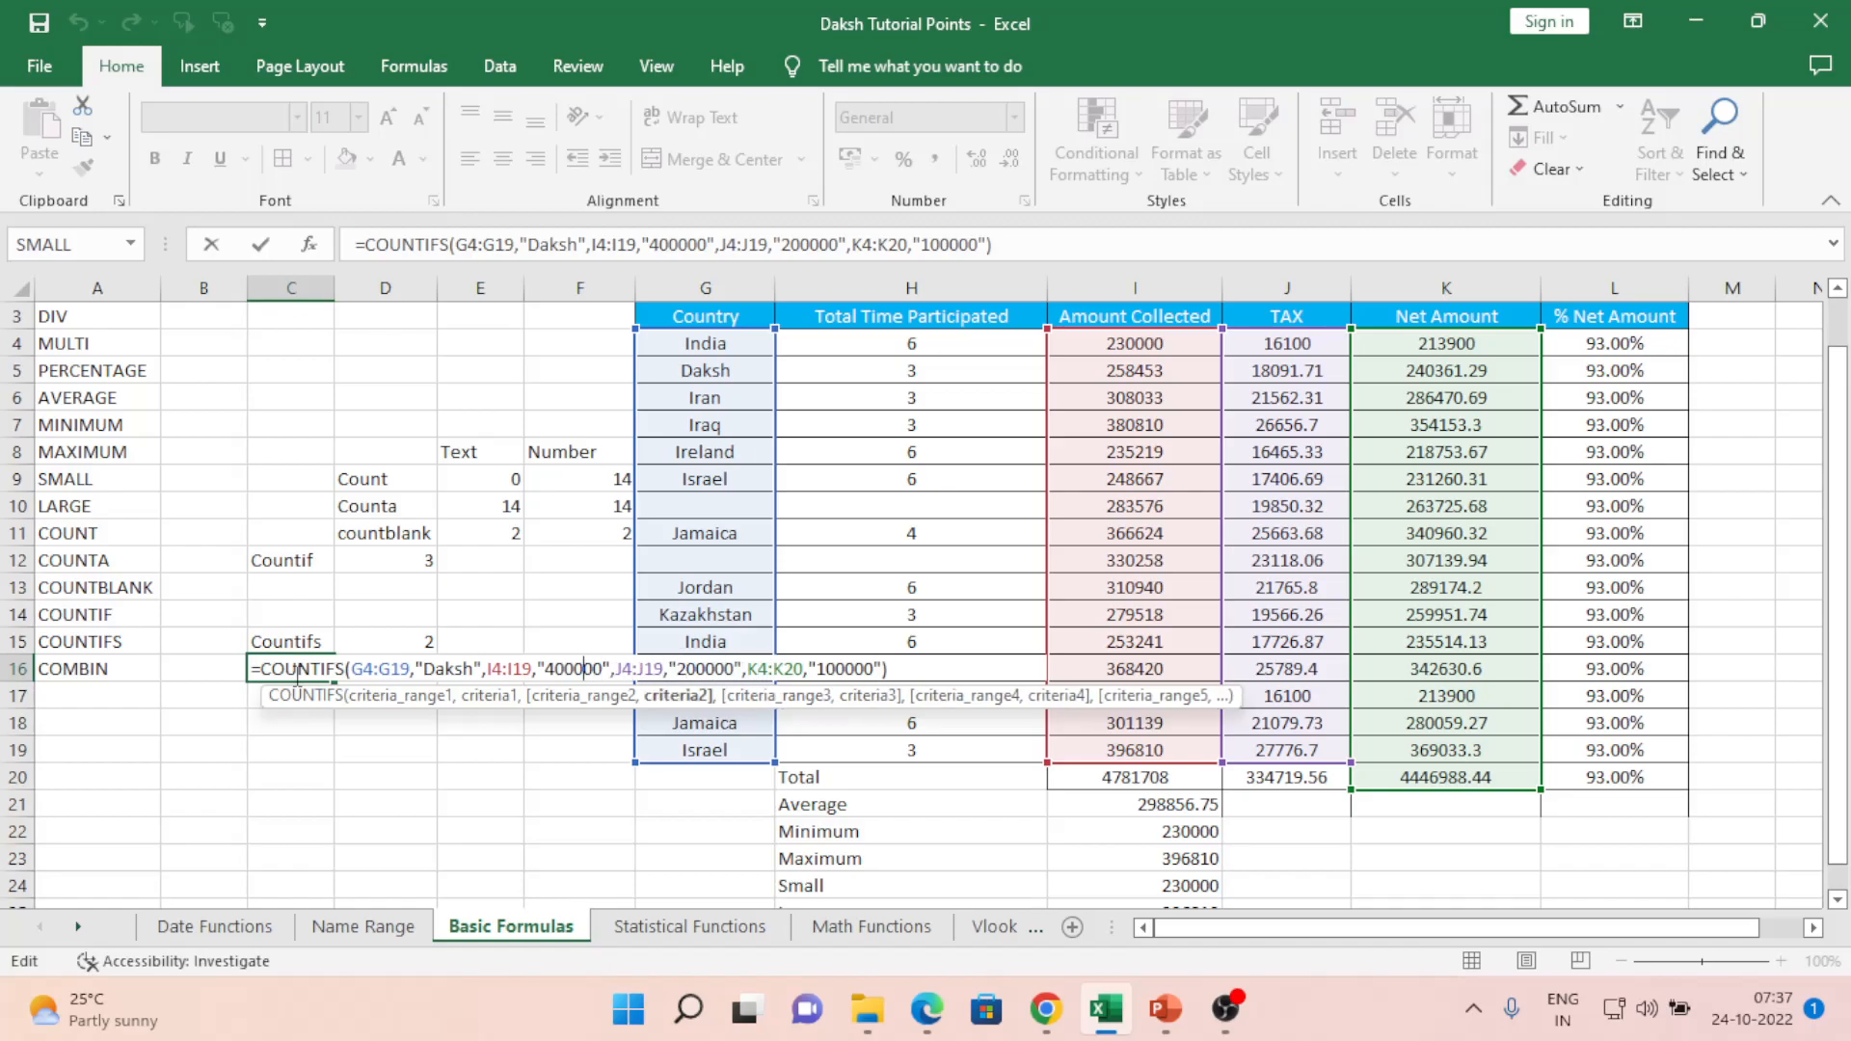
key(Right)
key(Right)
key(Right)
key(Right)
key(Right)
key(Right)
key(Right)
key(Right)
key(Right)
key(Right)
key(Right)
key(Right)
key(Right)
key(Right)
key(Right)
key(Right)
key(Right)
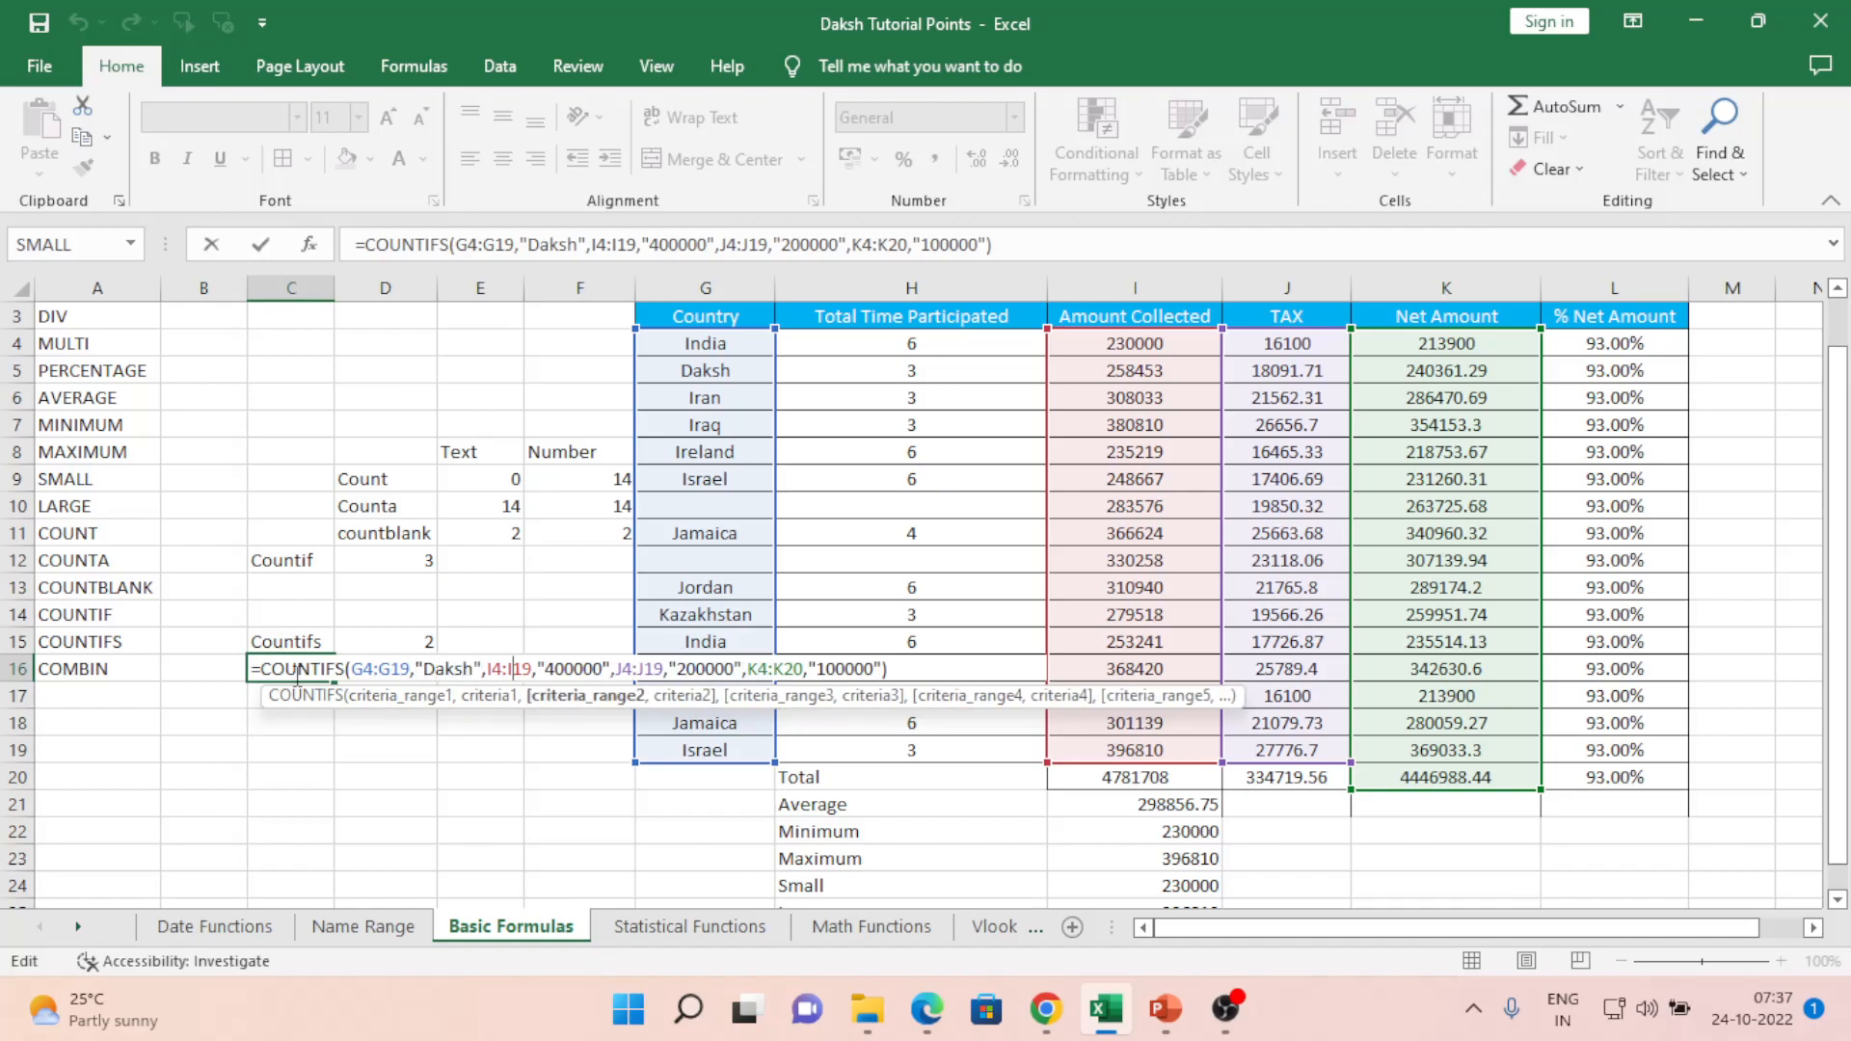
key(Right)
key(Right)
key(Right)
key(Right)
key(Right)
key(Right)
key(Right)
key(Right)
key(Right)
key(Right)
key(Right)
key(Right)
key(Right)
key(Right)
key(Right)
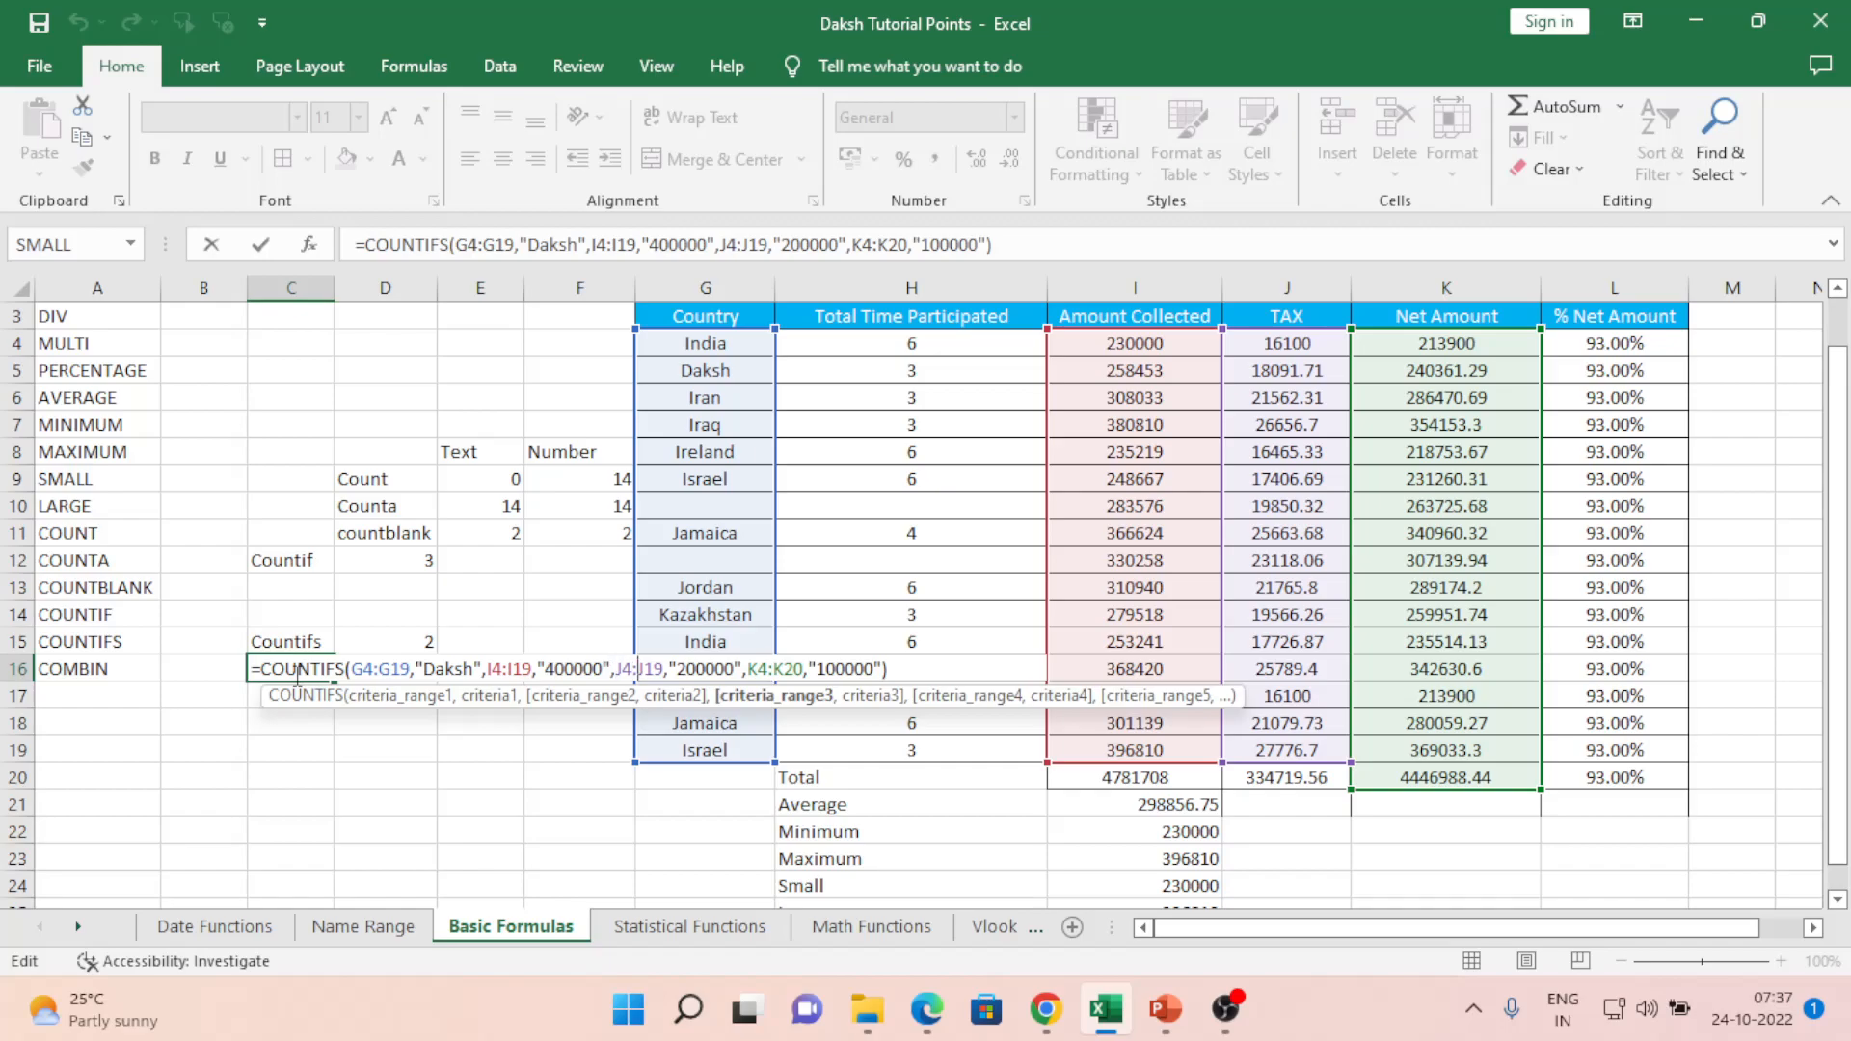
key(Right)
key(Right)
key(Right)
key(Right)
key(Right)
key(Right)
key(Right)
key(Right)
key(Right)
key(Right)
key(Right)
key(Right)
key(Right)
key(Right)
key(Right)
key(Right)
key(Right)
key(Right)
key(Right)
key(Right)
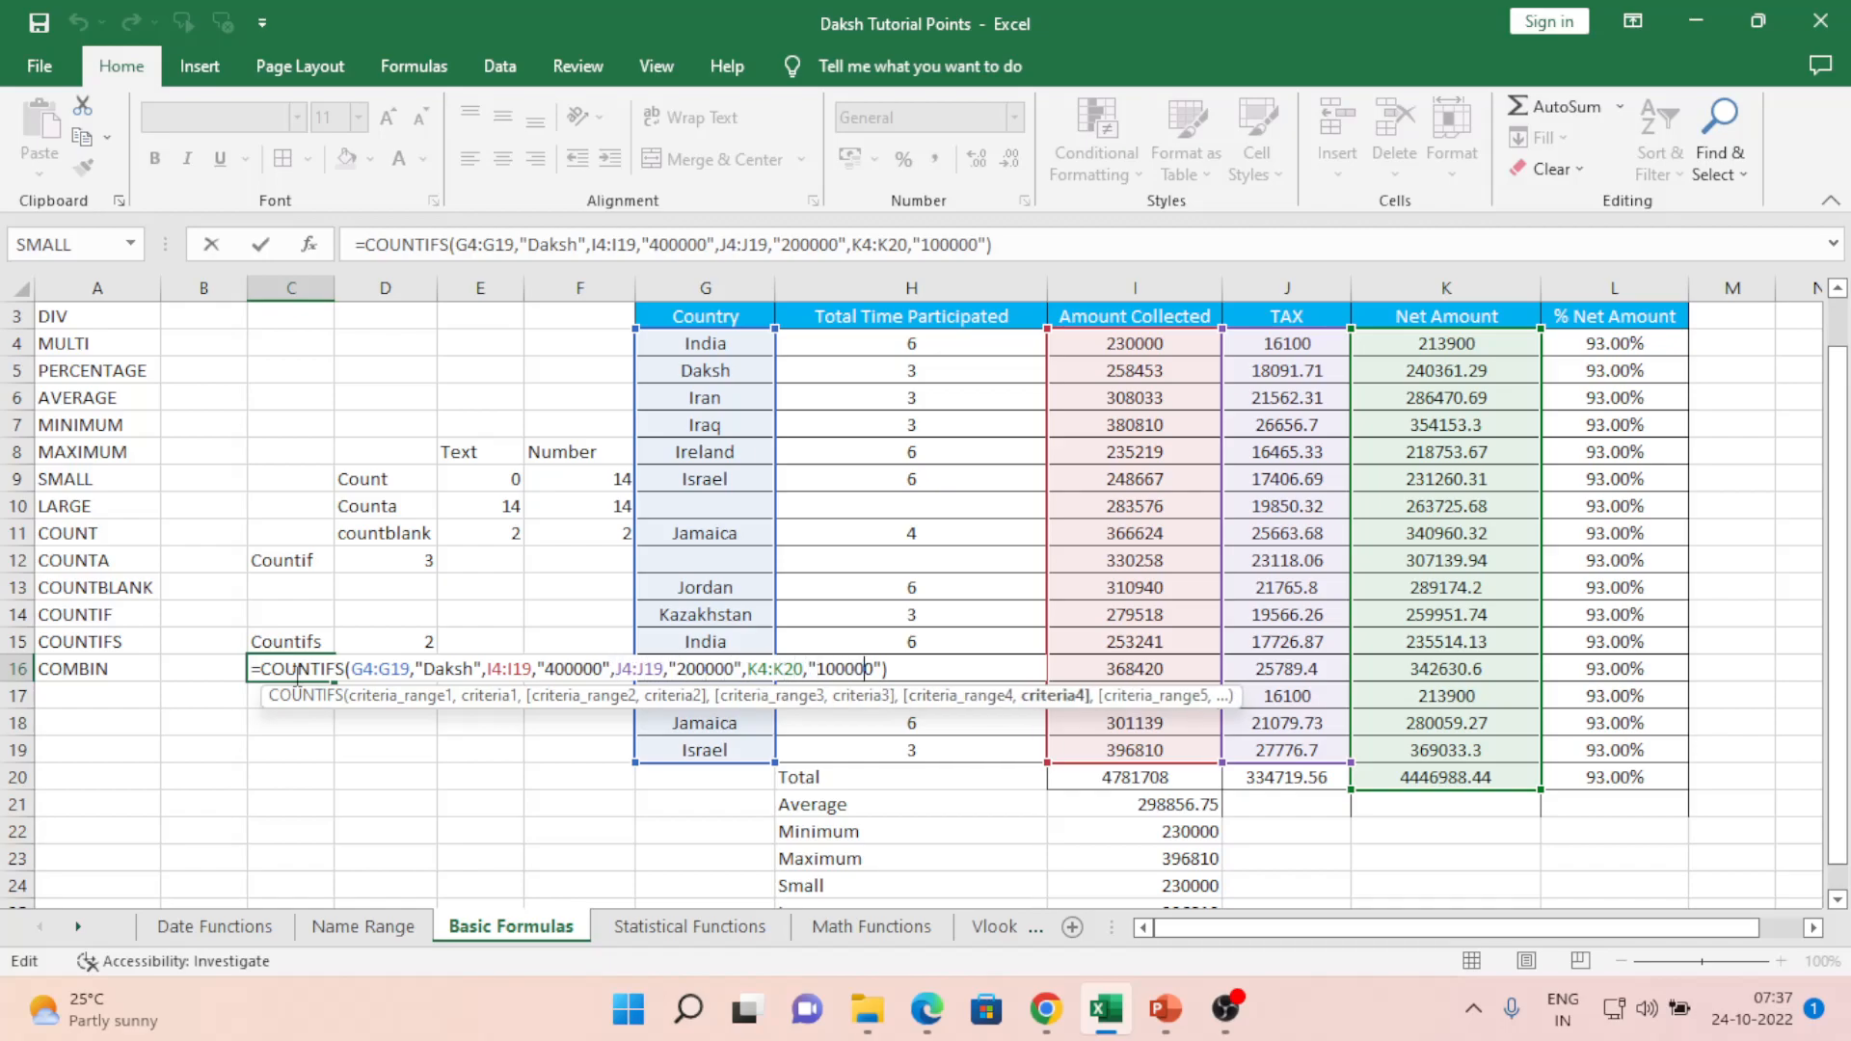
key(Return)
click(294, 673)
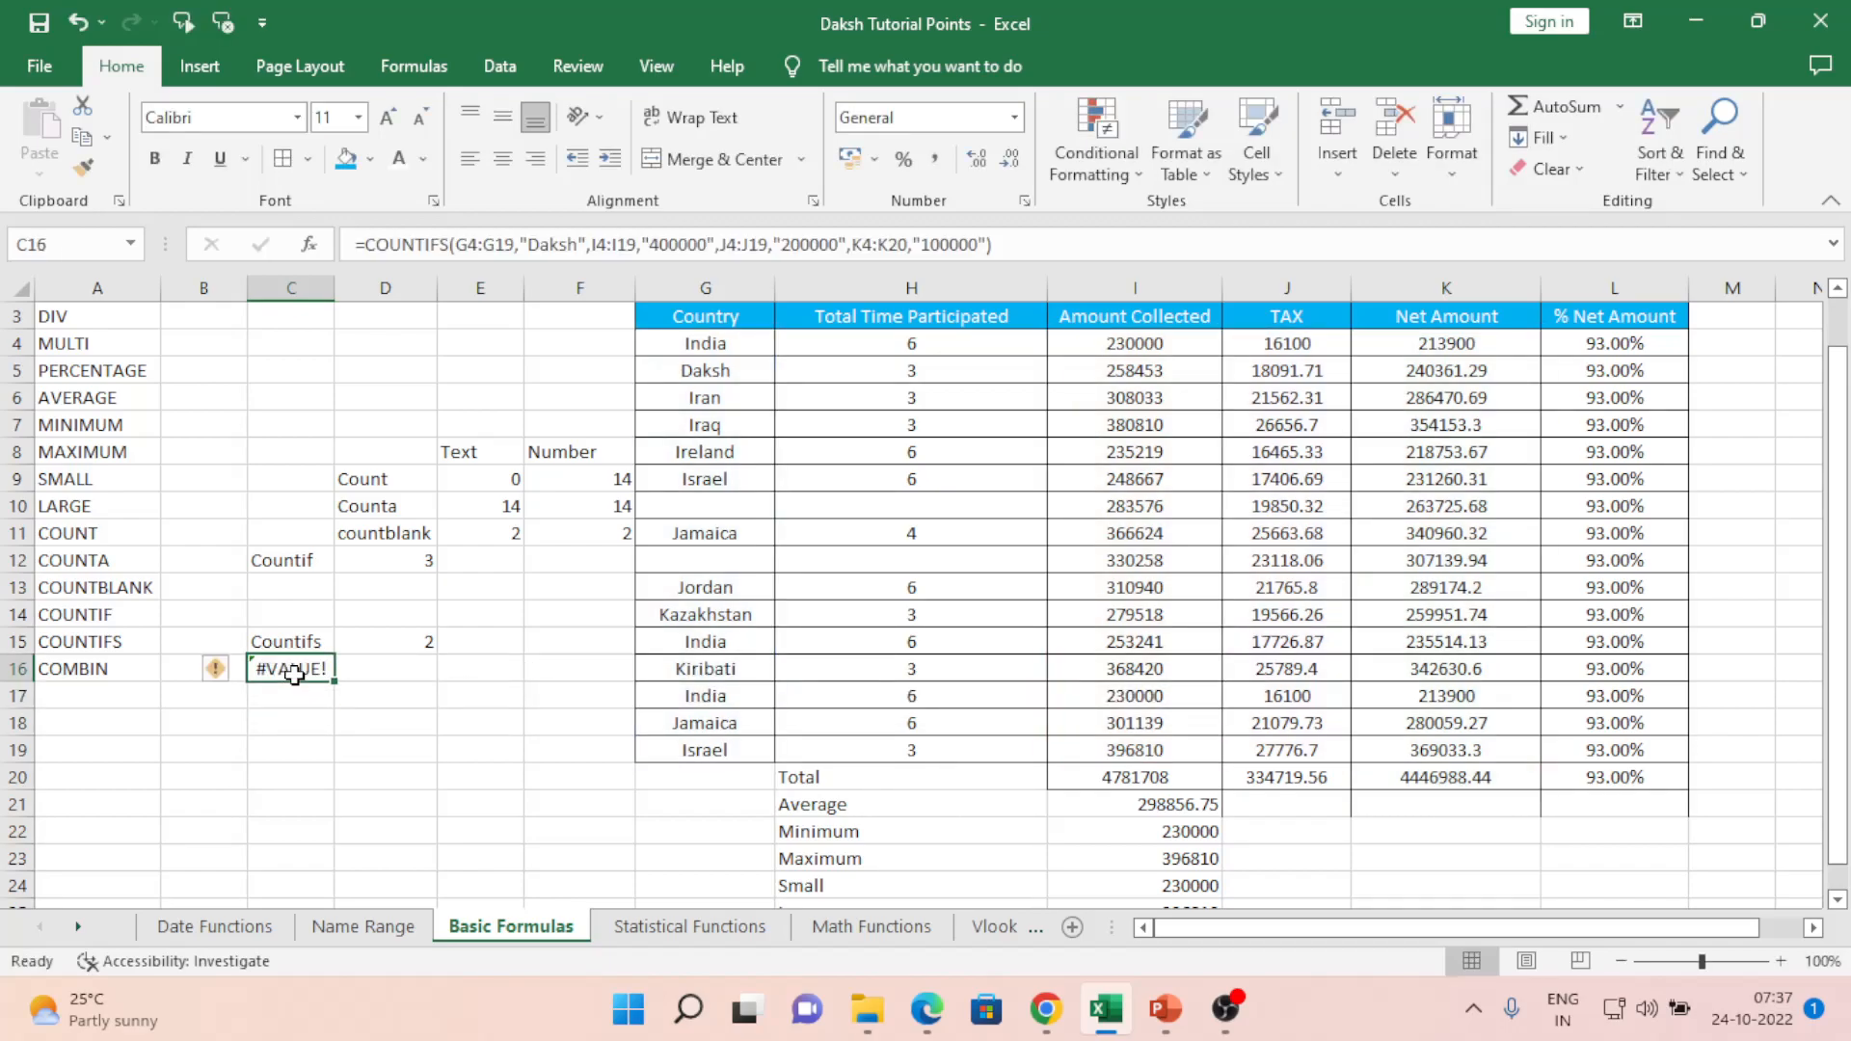
- Clear C16 and restart COUNTIFS with Country range G4:G19 and criterion "Daksh"
double_click(295, 673)
key(Escape)
key(Delete)
text(=coun)
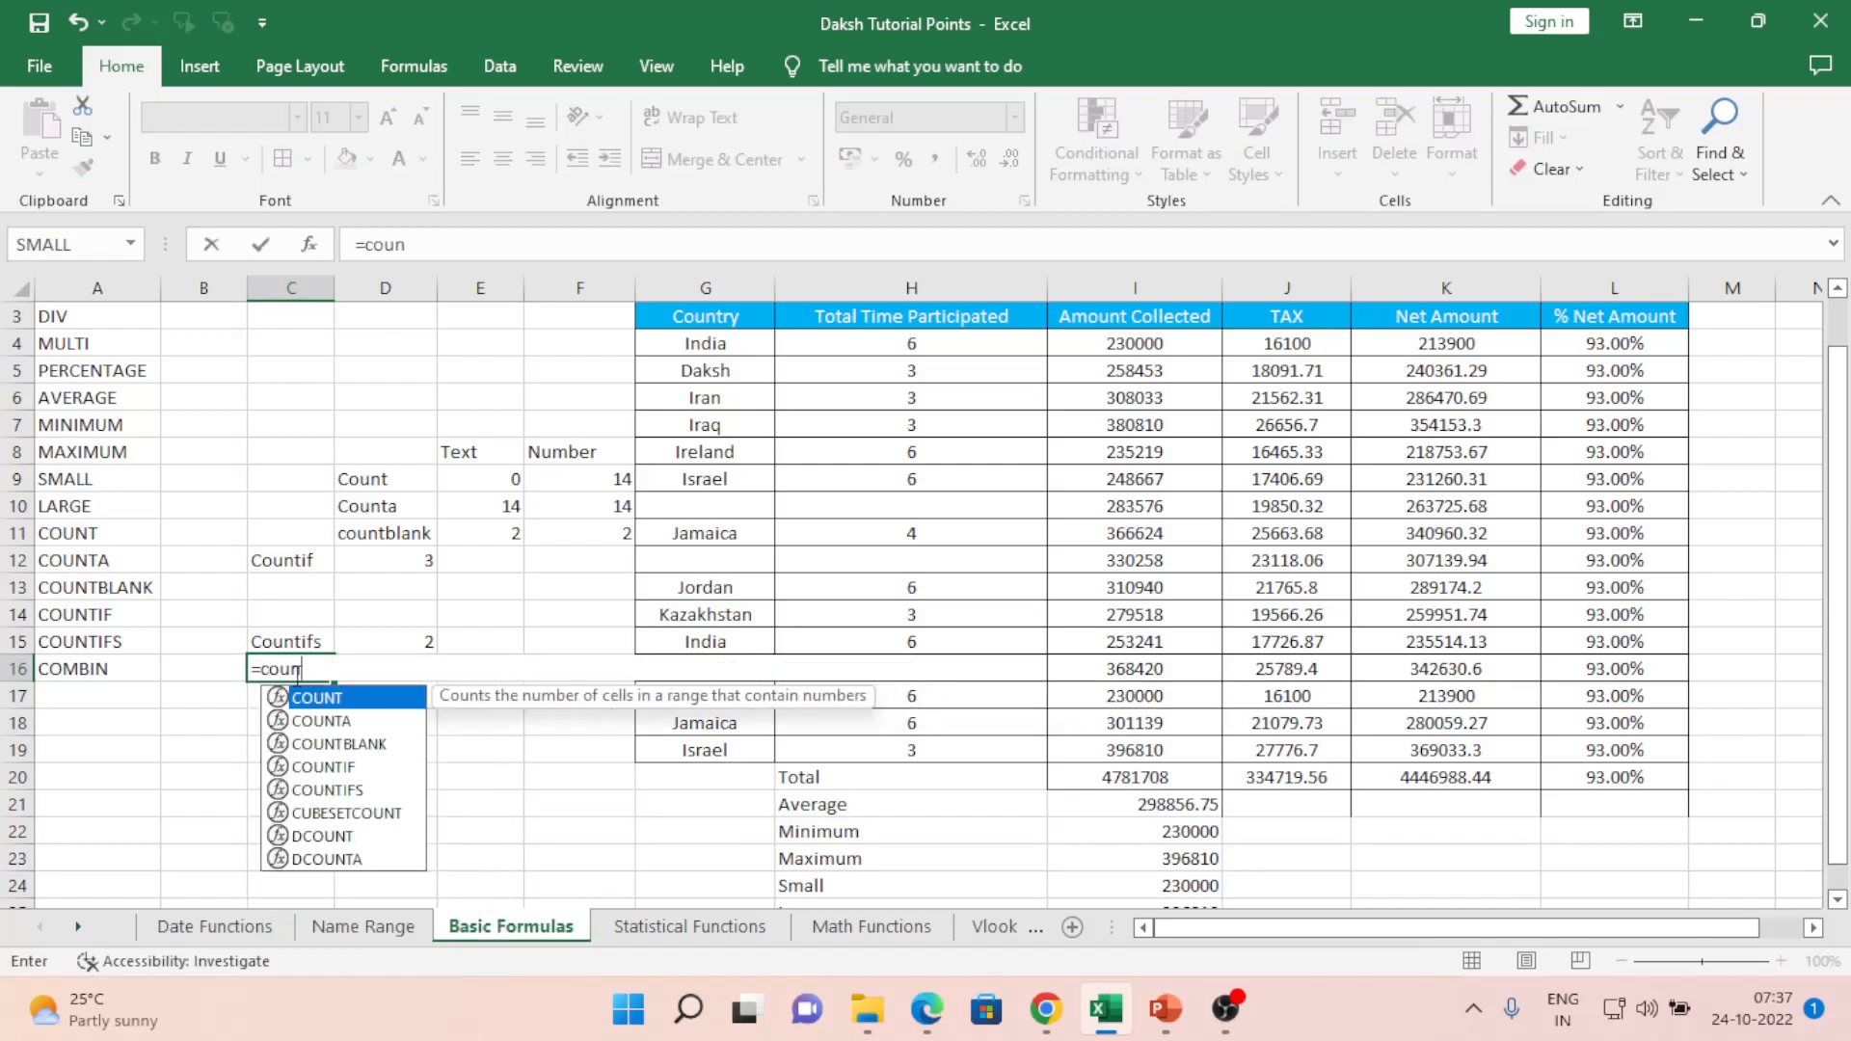
key(Down)
key(Down)
key(Down)
key(Down)
key(Tab)
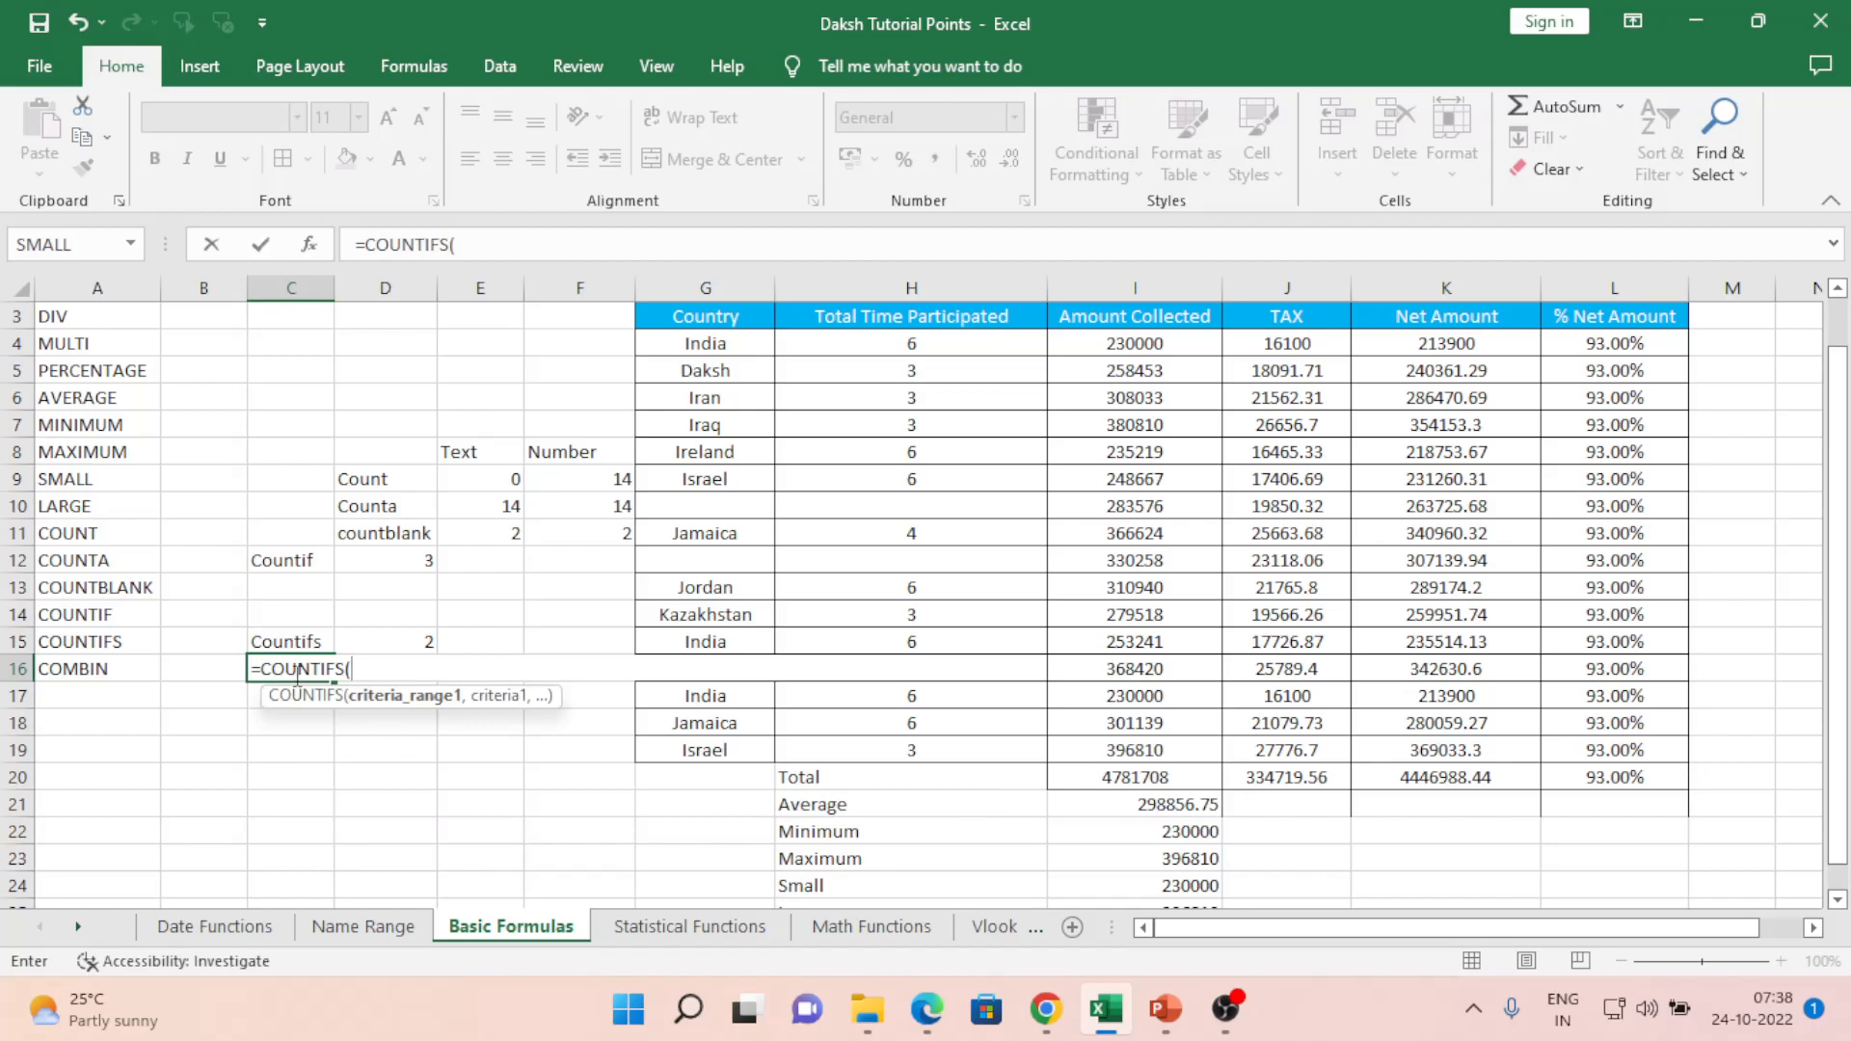
key(Right)
key(Right)
key(Right)
key(Right)
key(Up)
key(Up)
key(Up)
key(Up)
key(Up)
key(Up)
key(Up)
key(Up)
key(Up)
key(Up)
key(Up)
key(Up)
key(shift+Down)
key(shift+Down)
key(shift+Down)
key(shift+Down)
key(shift+Down)
key(shift+Down)
key(shift+Down)
key(shift+Down)
key(shift+Down)
key(shift+Down)
key(shift+Down)
key(shift+Down)
key(shift+Down)
key(shift+Down)
key(shift+Down)
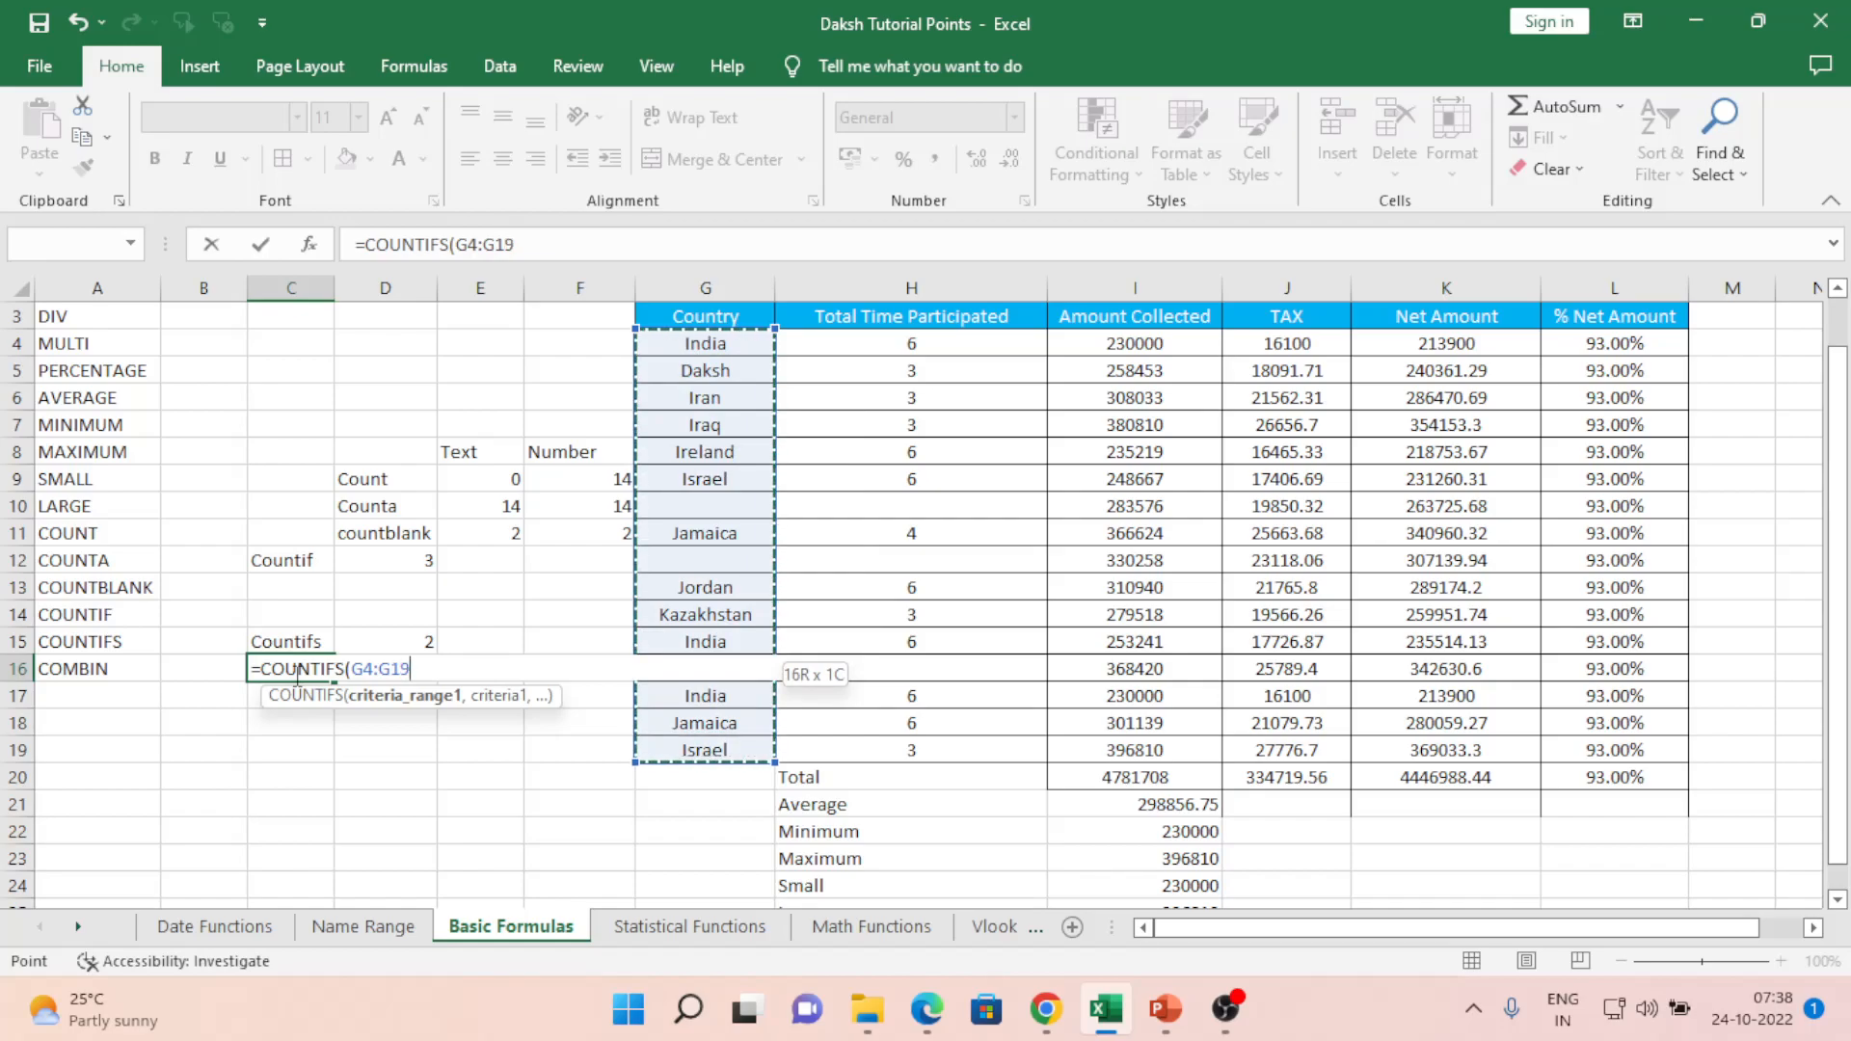
text(,)
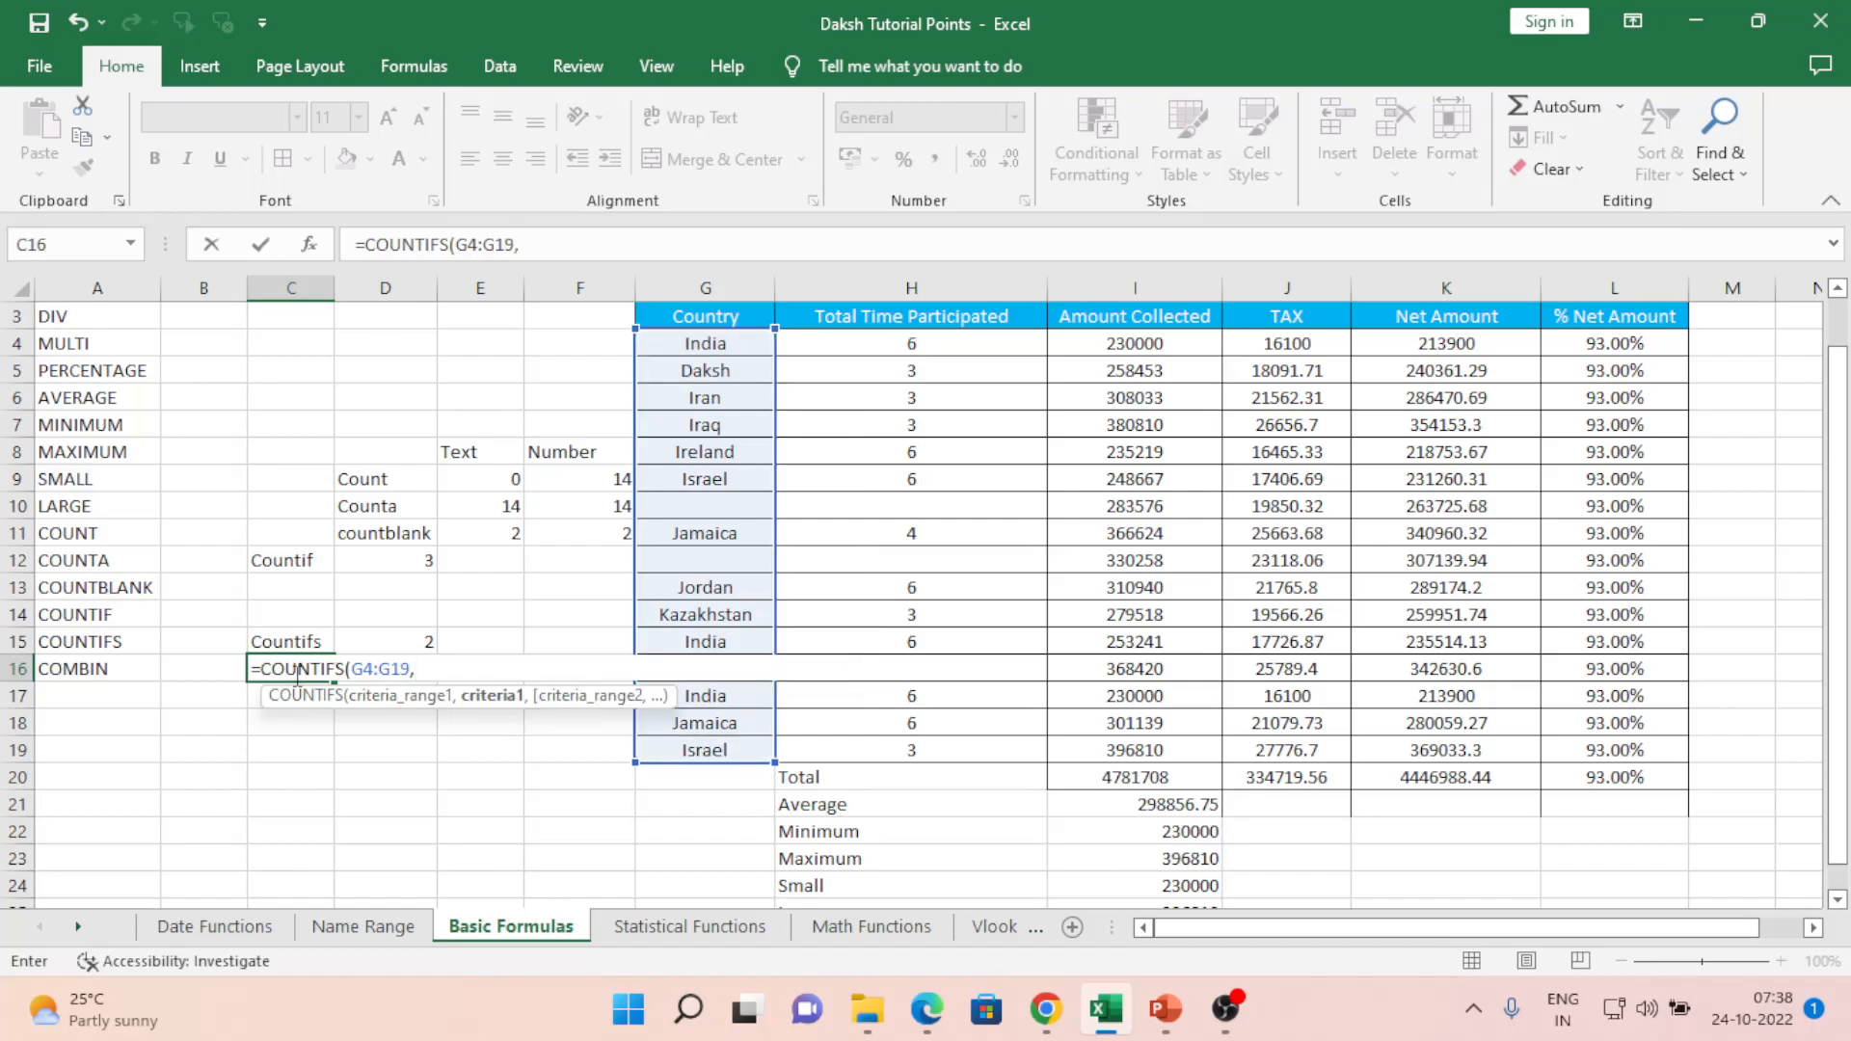
text("Daksh",)
- Add criteria pairs H4:H19 with "3" and I4:I19 with "120000"
key(Right)
key(Right)
key(Right)
key(Right)
key(Right)
key(Up)
key(Up)
key(Up)
key(Up)
key(Up)
key(Up)
key(Up)
key(Up)
key(Up)
key(Up)
key(Up)
key(Up)
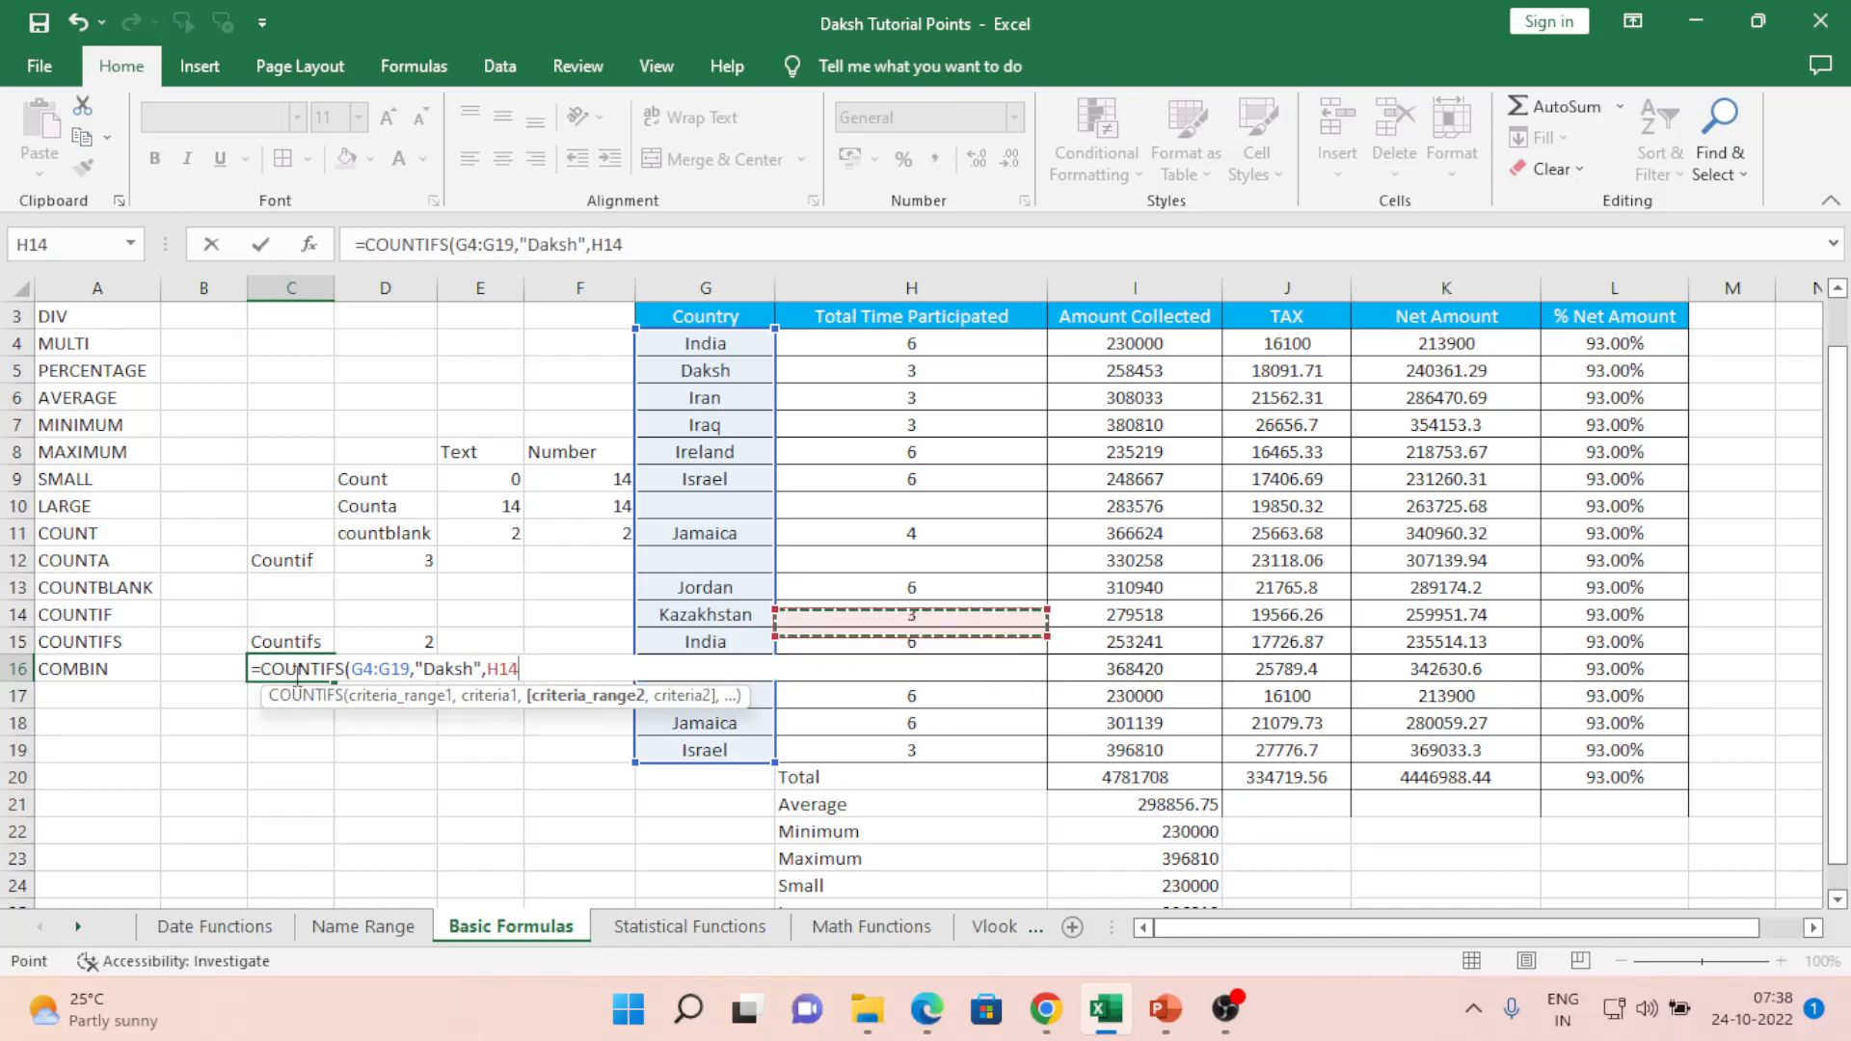
key(shift+Down)
key(shift+Down)
key(shift+Down)
key(shift+Down)
key(shift+Down)
key(shift+Down)
key(shift+Down)
key(shift+Down)
key(shift+Down)
key(shift+Down)
key(shift+Down)
key(shift+Down)
key(shift+Down)
key(shift+Down)
key(shift+Down)
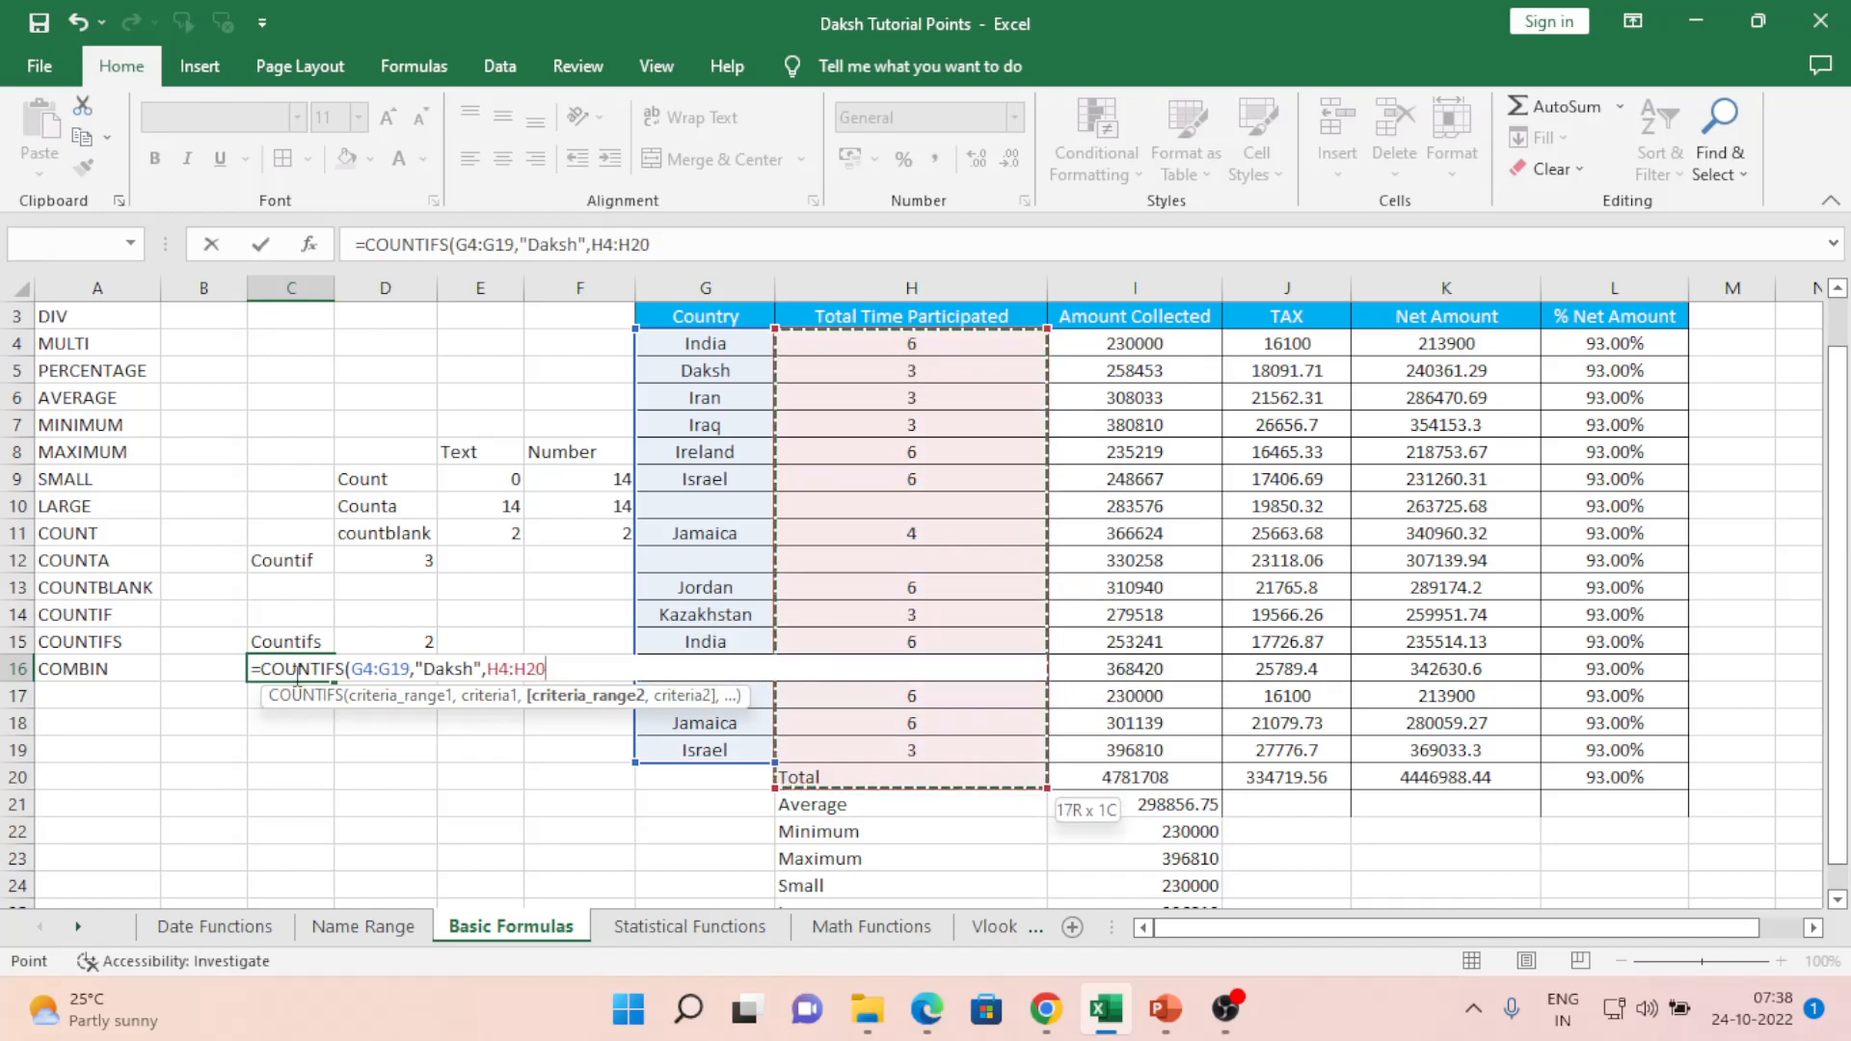
text(,)
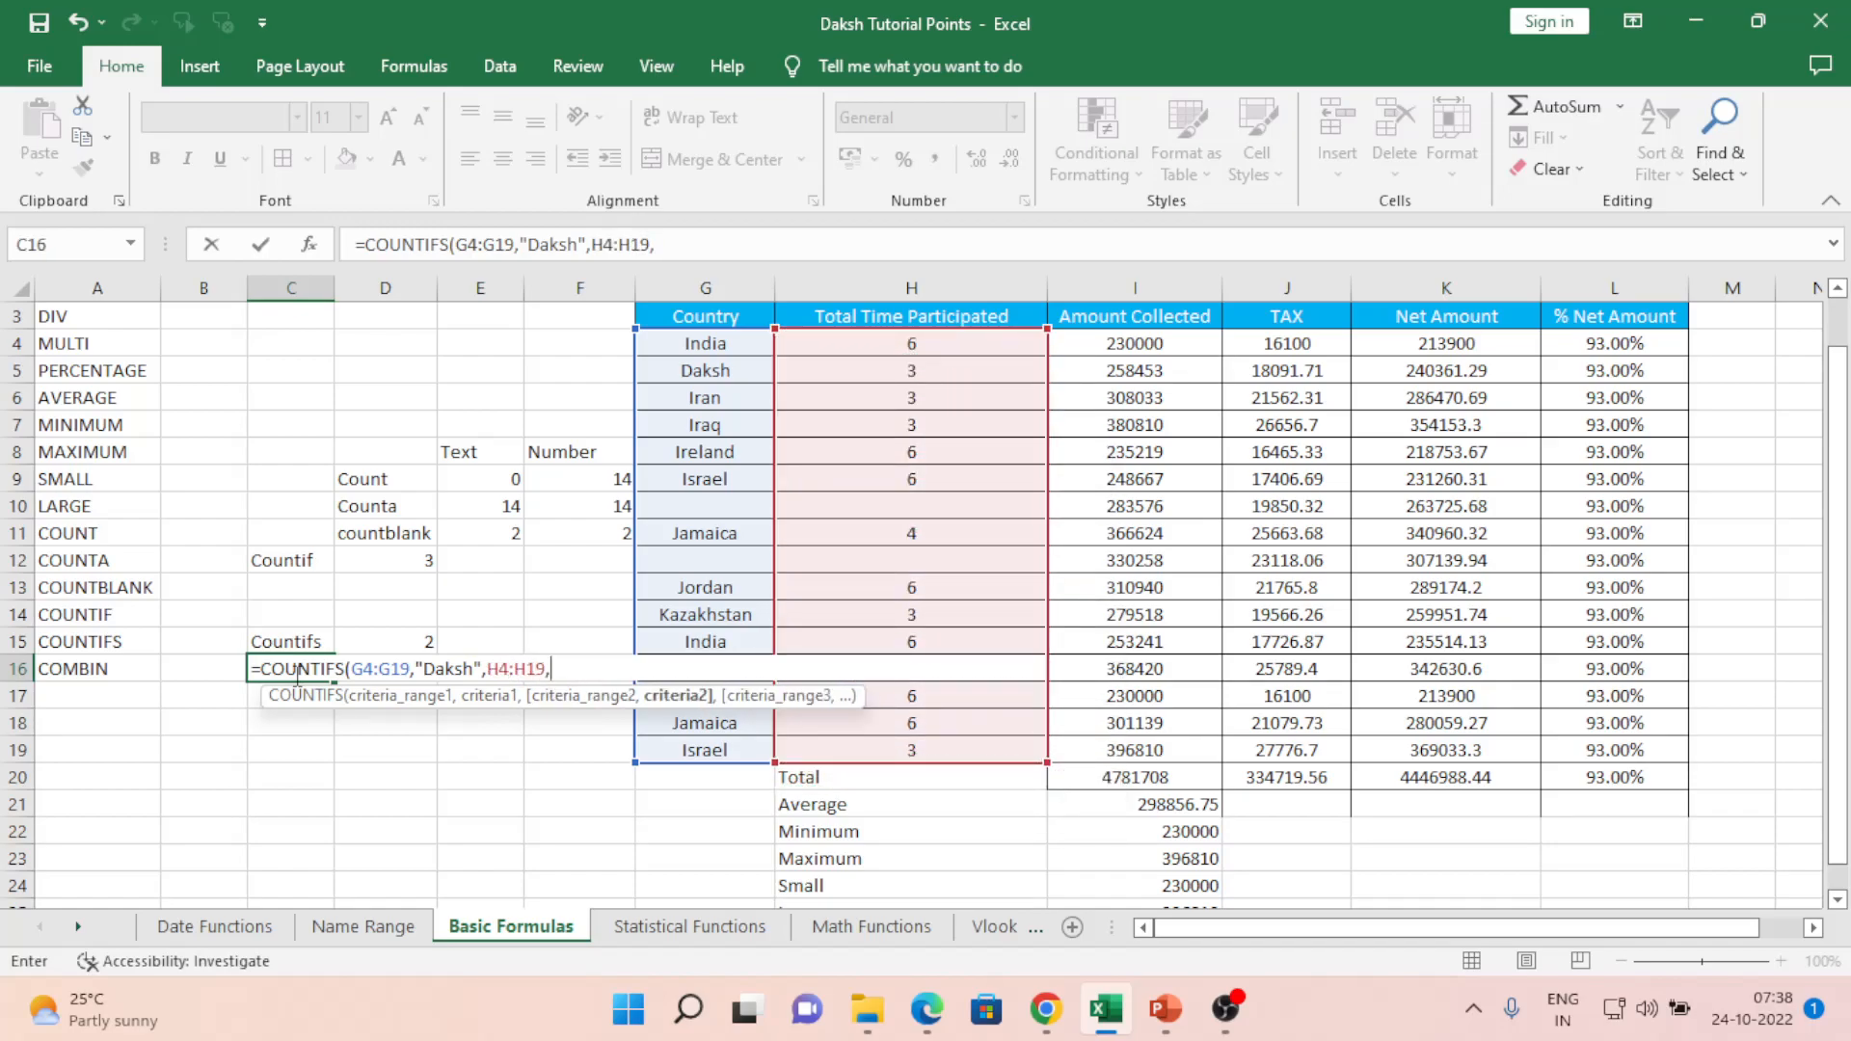
text("3",)
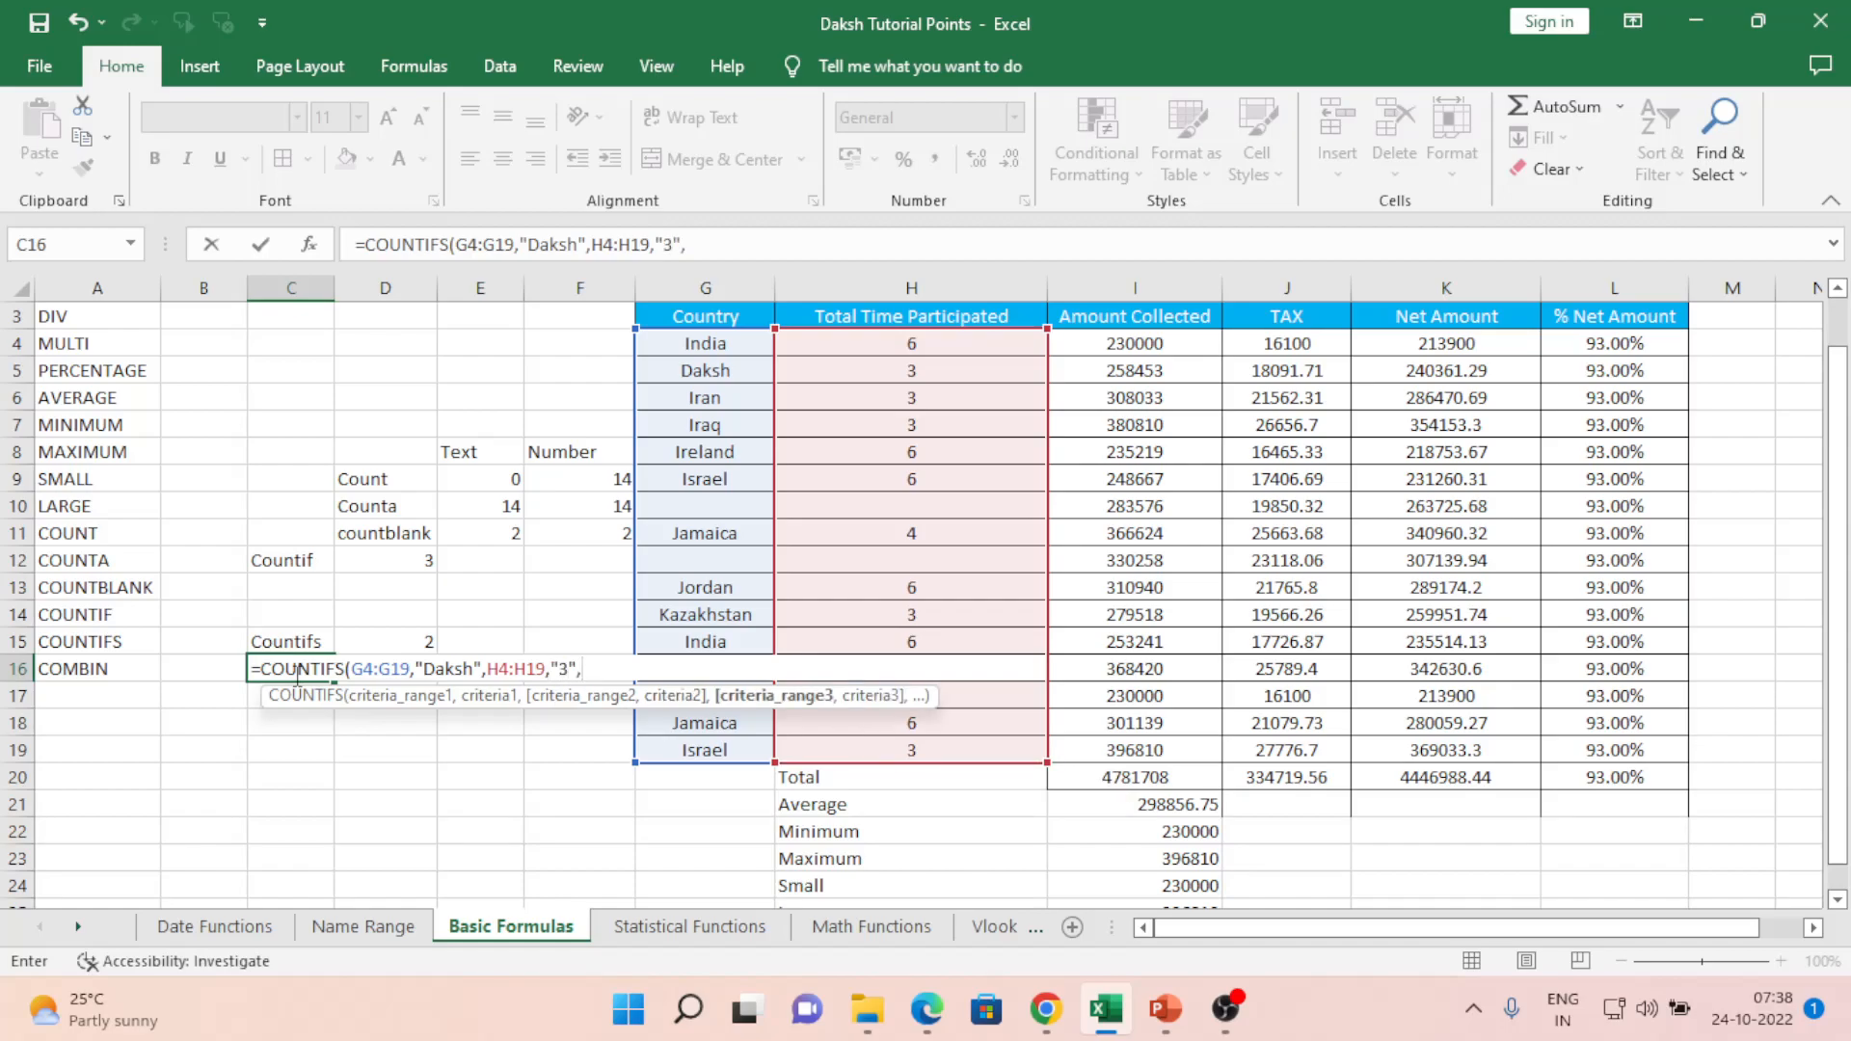
key(Right)
key(Right)
key(Right)
key(Right)
key(Right)
key(Right)
key(Right)
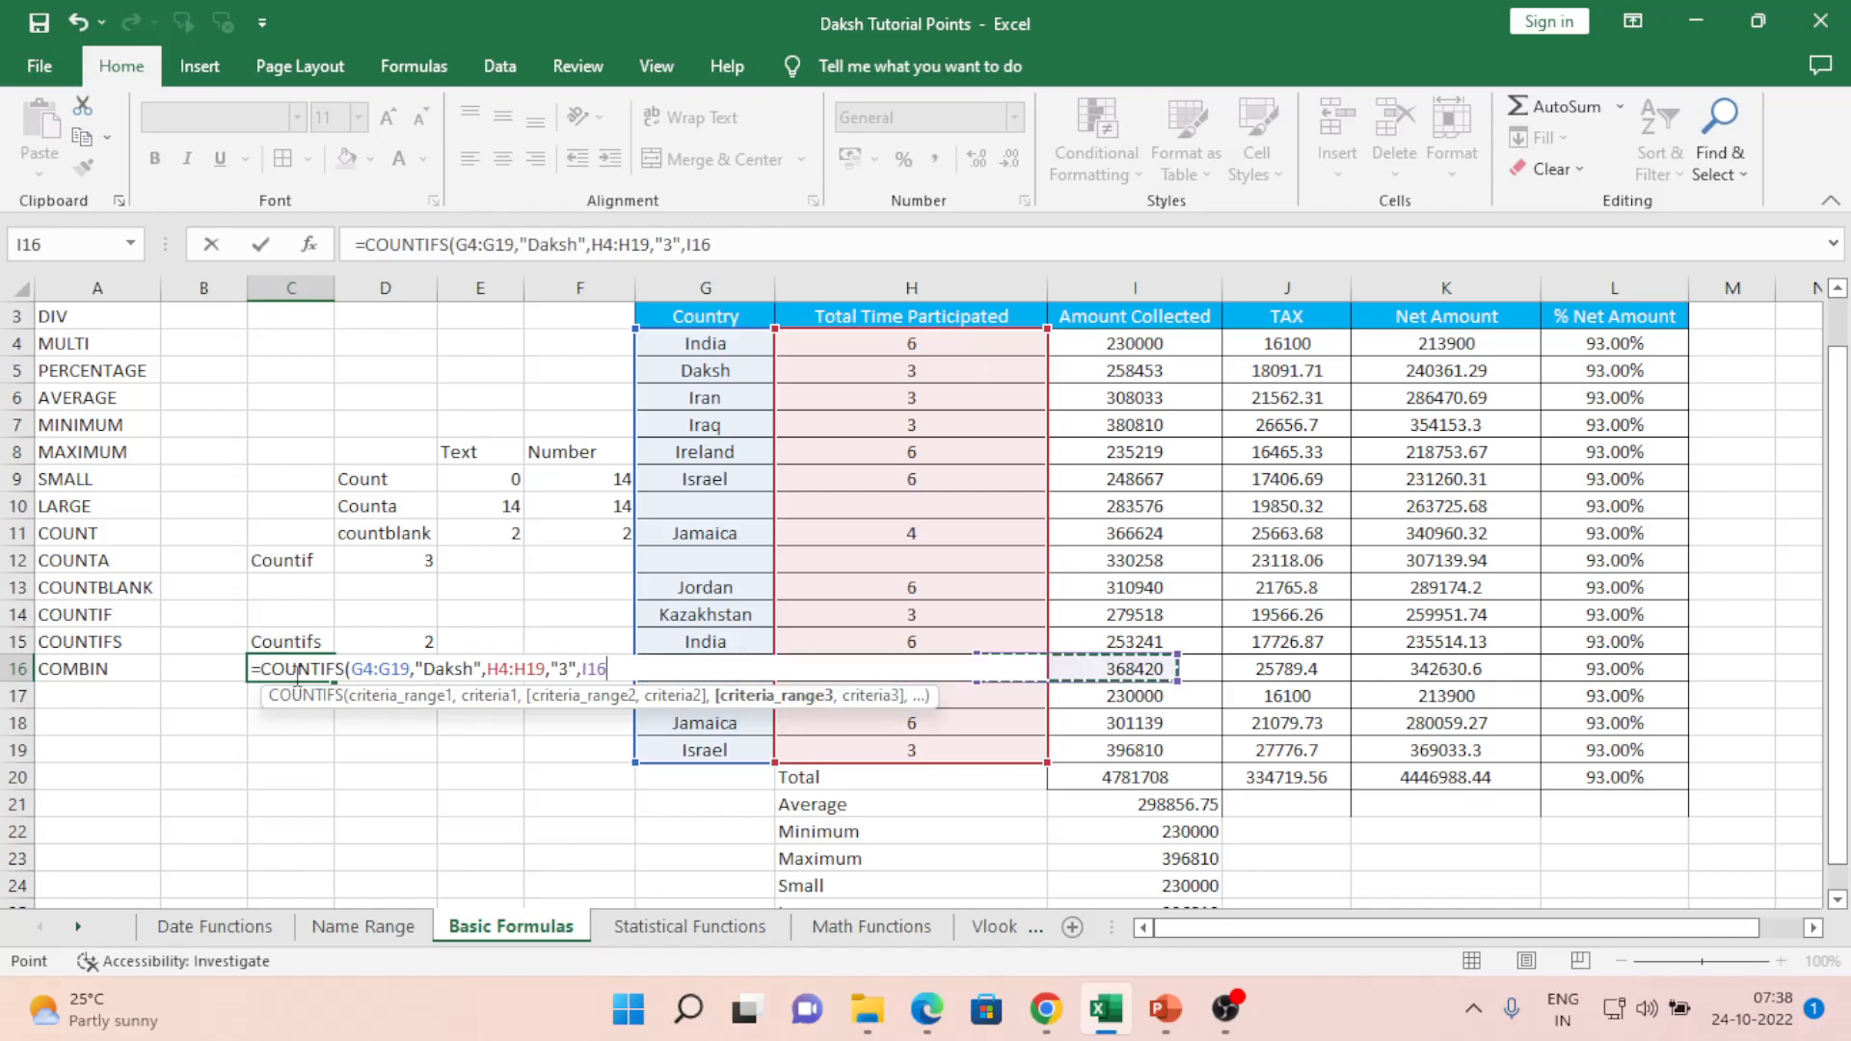
key(Left)
key(ctrl+Up)
key(Down)
key(ctrl+shift+Down)
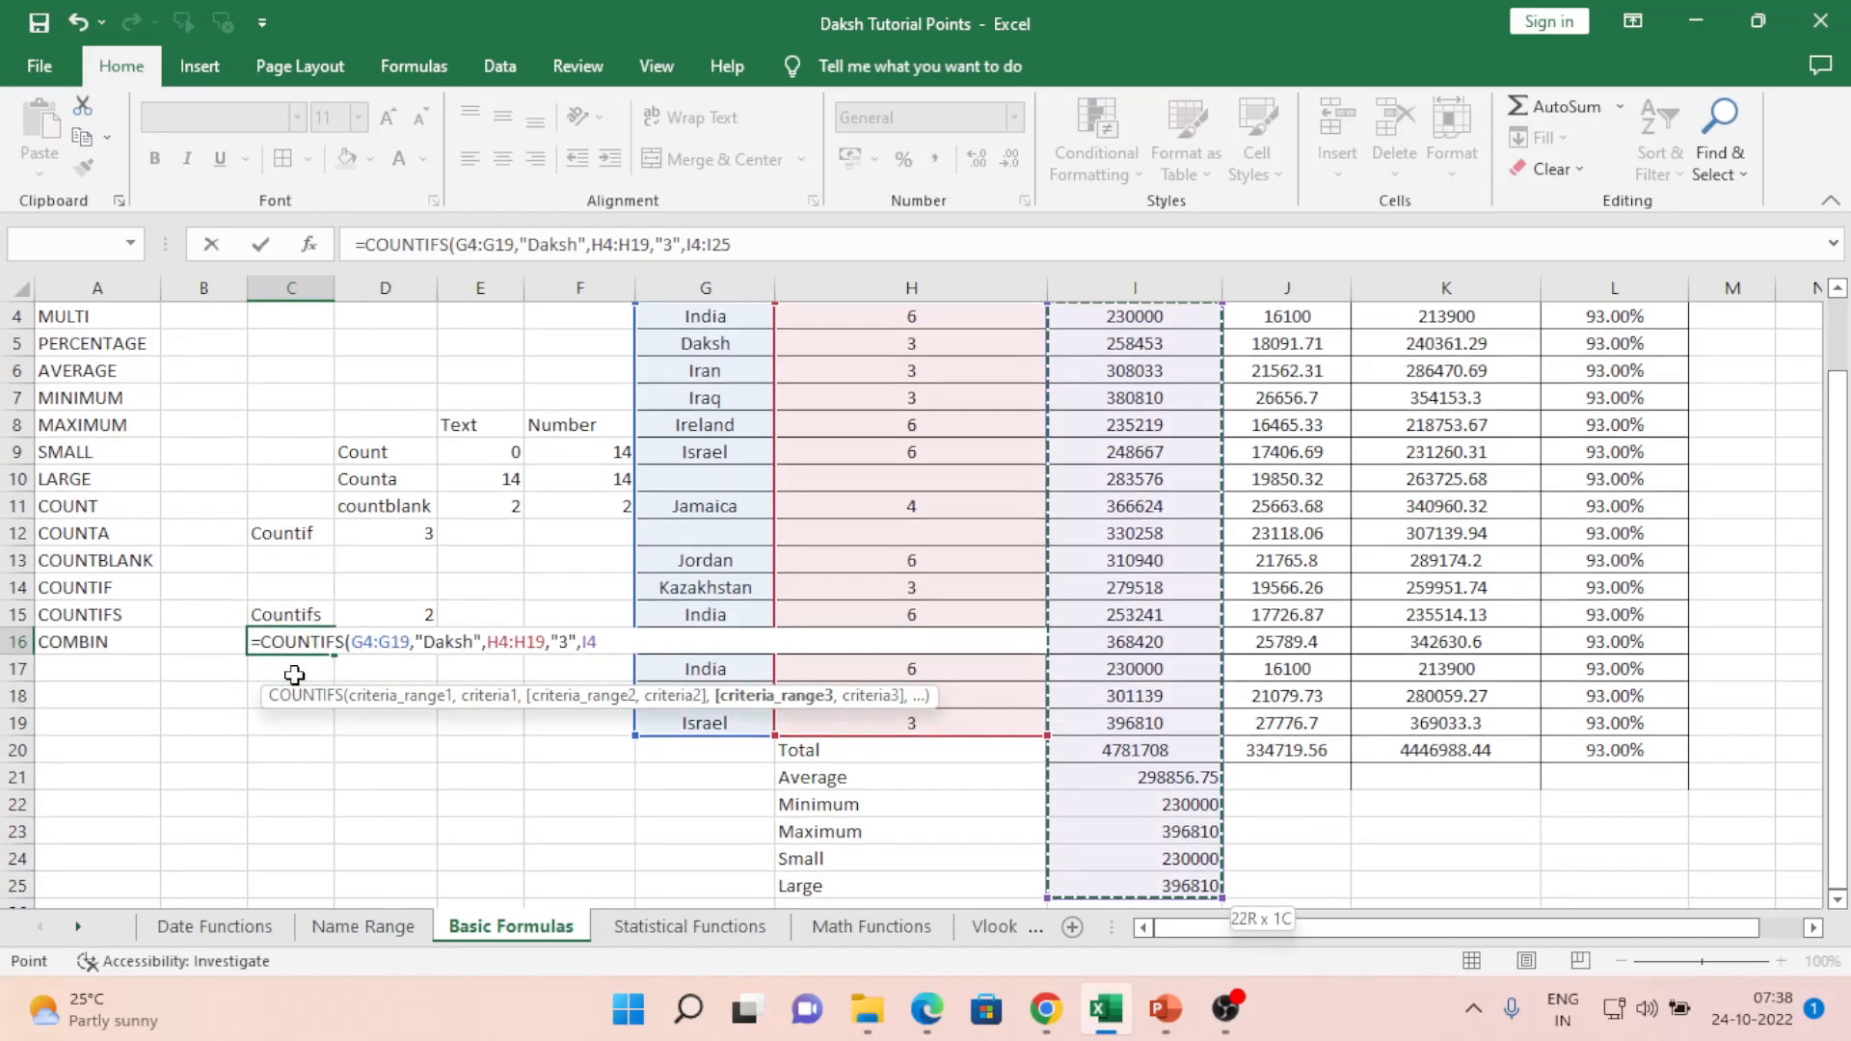
key(shift+Up)
key(shift+Up)
key(shift+Up)
key(shift+Up)
key(shift+Up)
key(shift+Up)
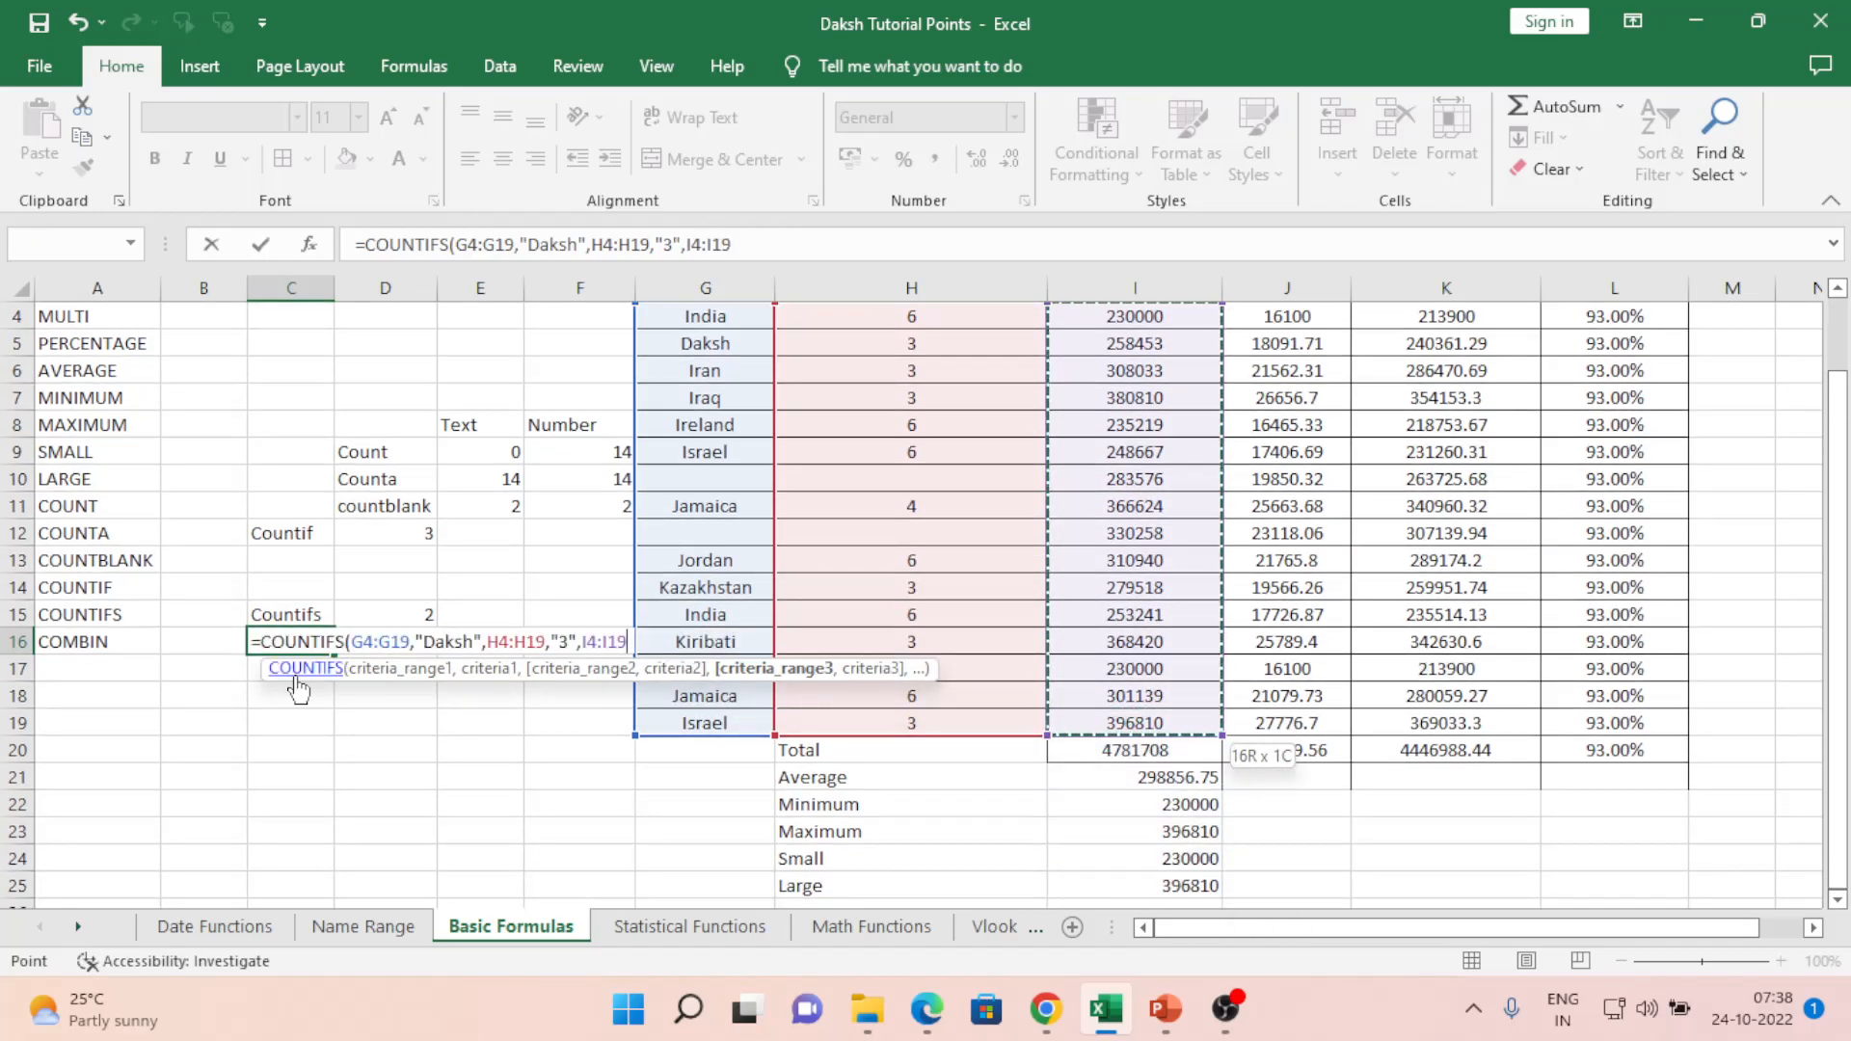
text(,)
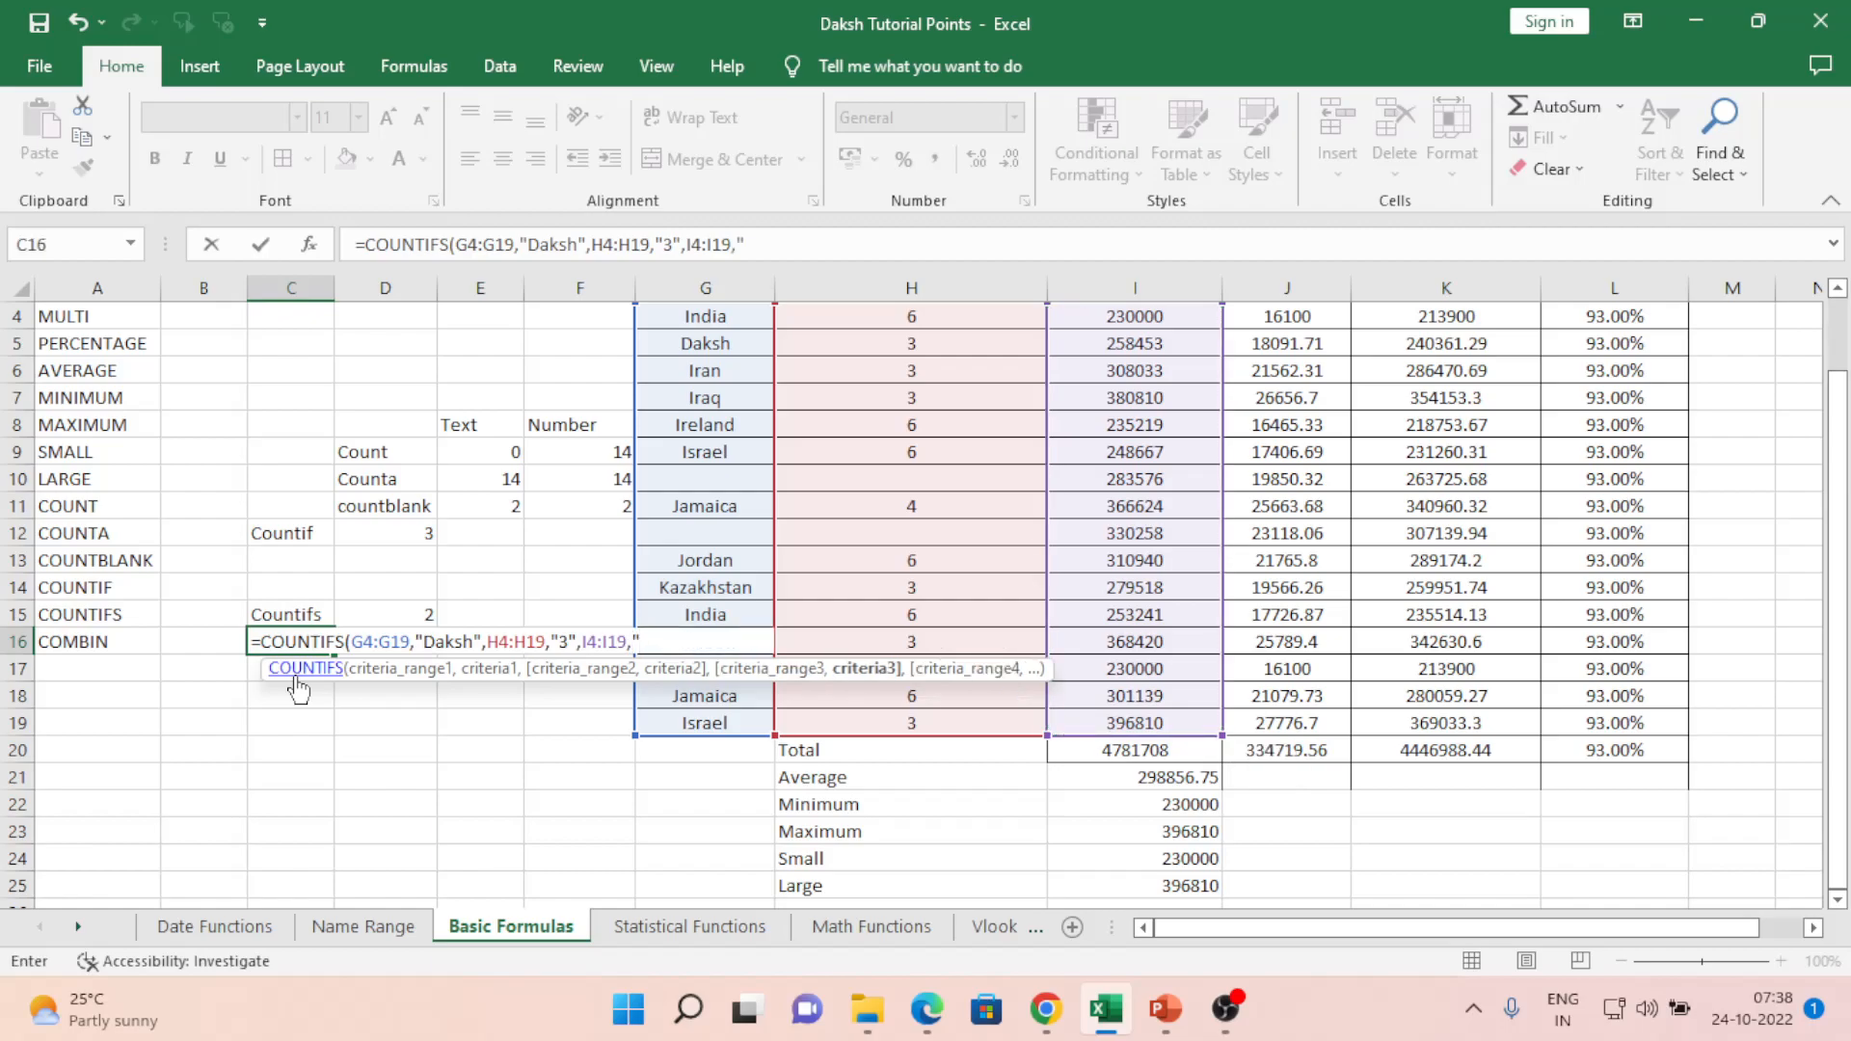
text("120000",)
- Add the TAX range J4:J19 with "120000", close and enter the formula
key(Right)
key(Right)
key(Right)
key(Right)
key(Right)
key(Right)
key(Right)
key(Up)
key(Up)
key(Up)
key(Up)
key(Up)
key(Up)
key(Up)
key(Up)
key(Up)
key(Up)
key(Up)
key(Up)
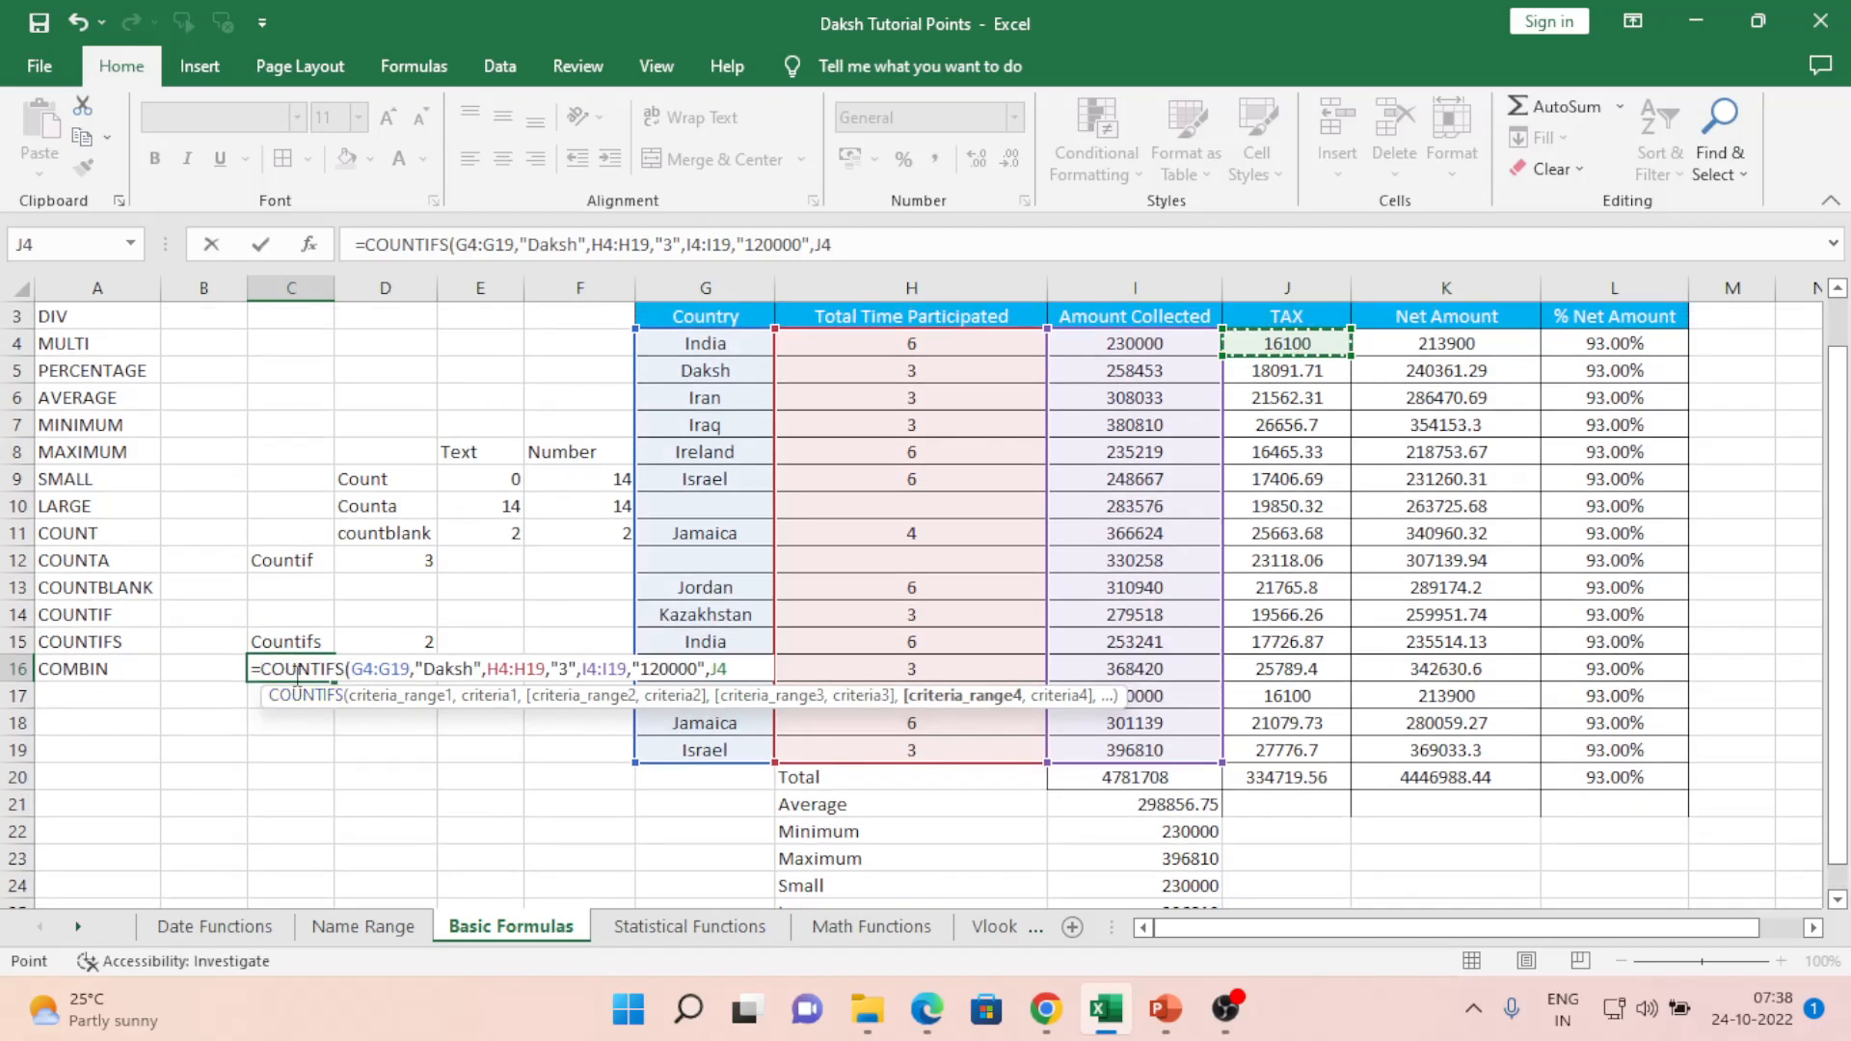
key(shift+Down)
key(shift+Down)
key(shift+Down)
key(shift+Down)
key(shift+Down)
key(shift+Down)
key(shift+Down)
key(shift+Down)
key(shift+Down)
key(shift+Down)
key(shift+Down)
key(shift+Down)
key(shift+Down)
key(shift+Down)
key(shift+Down)
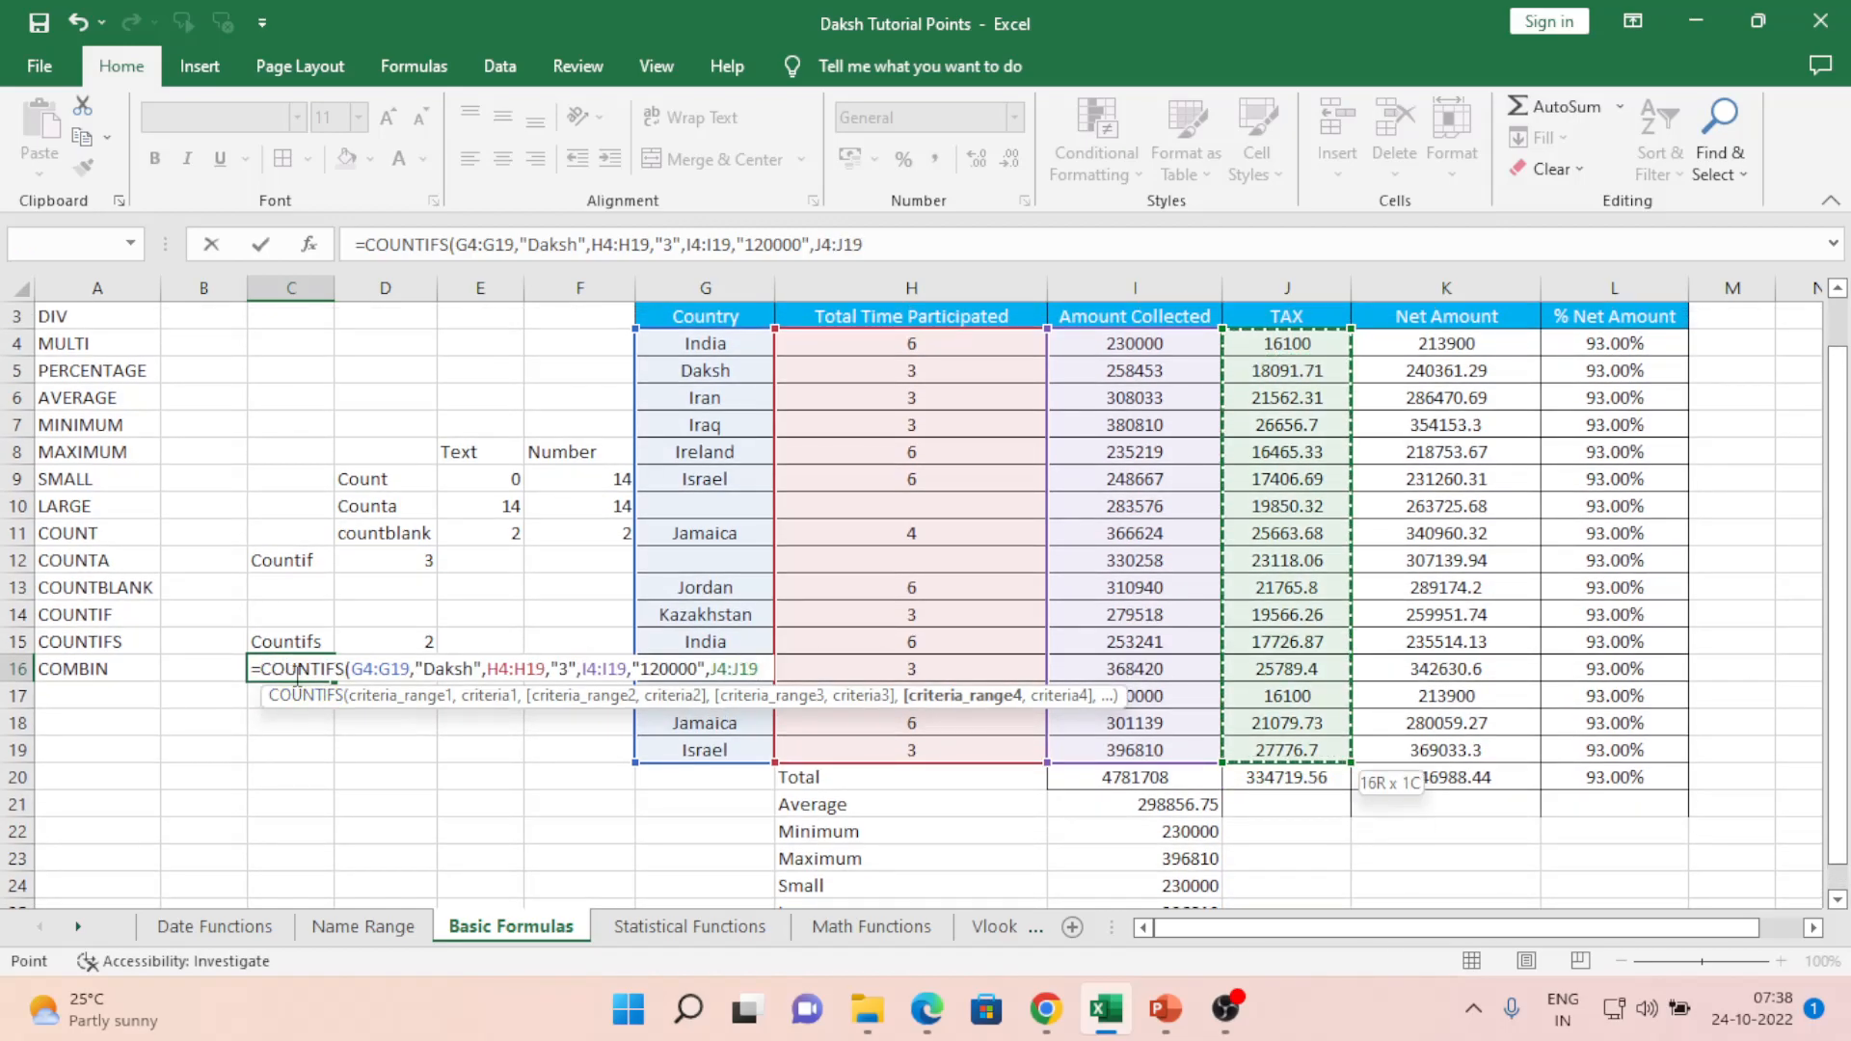
text(,)
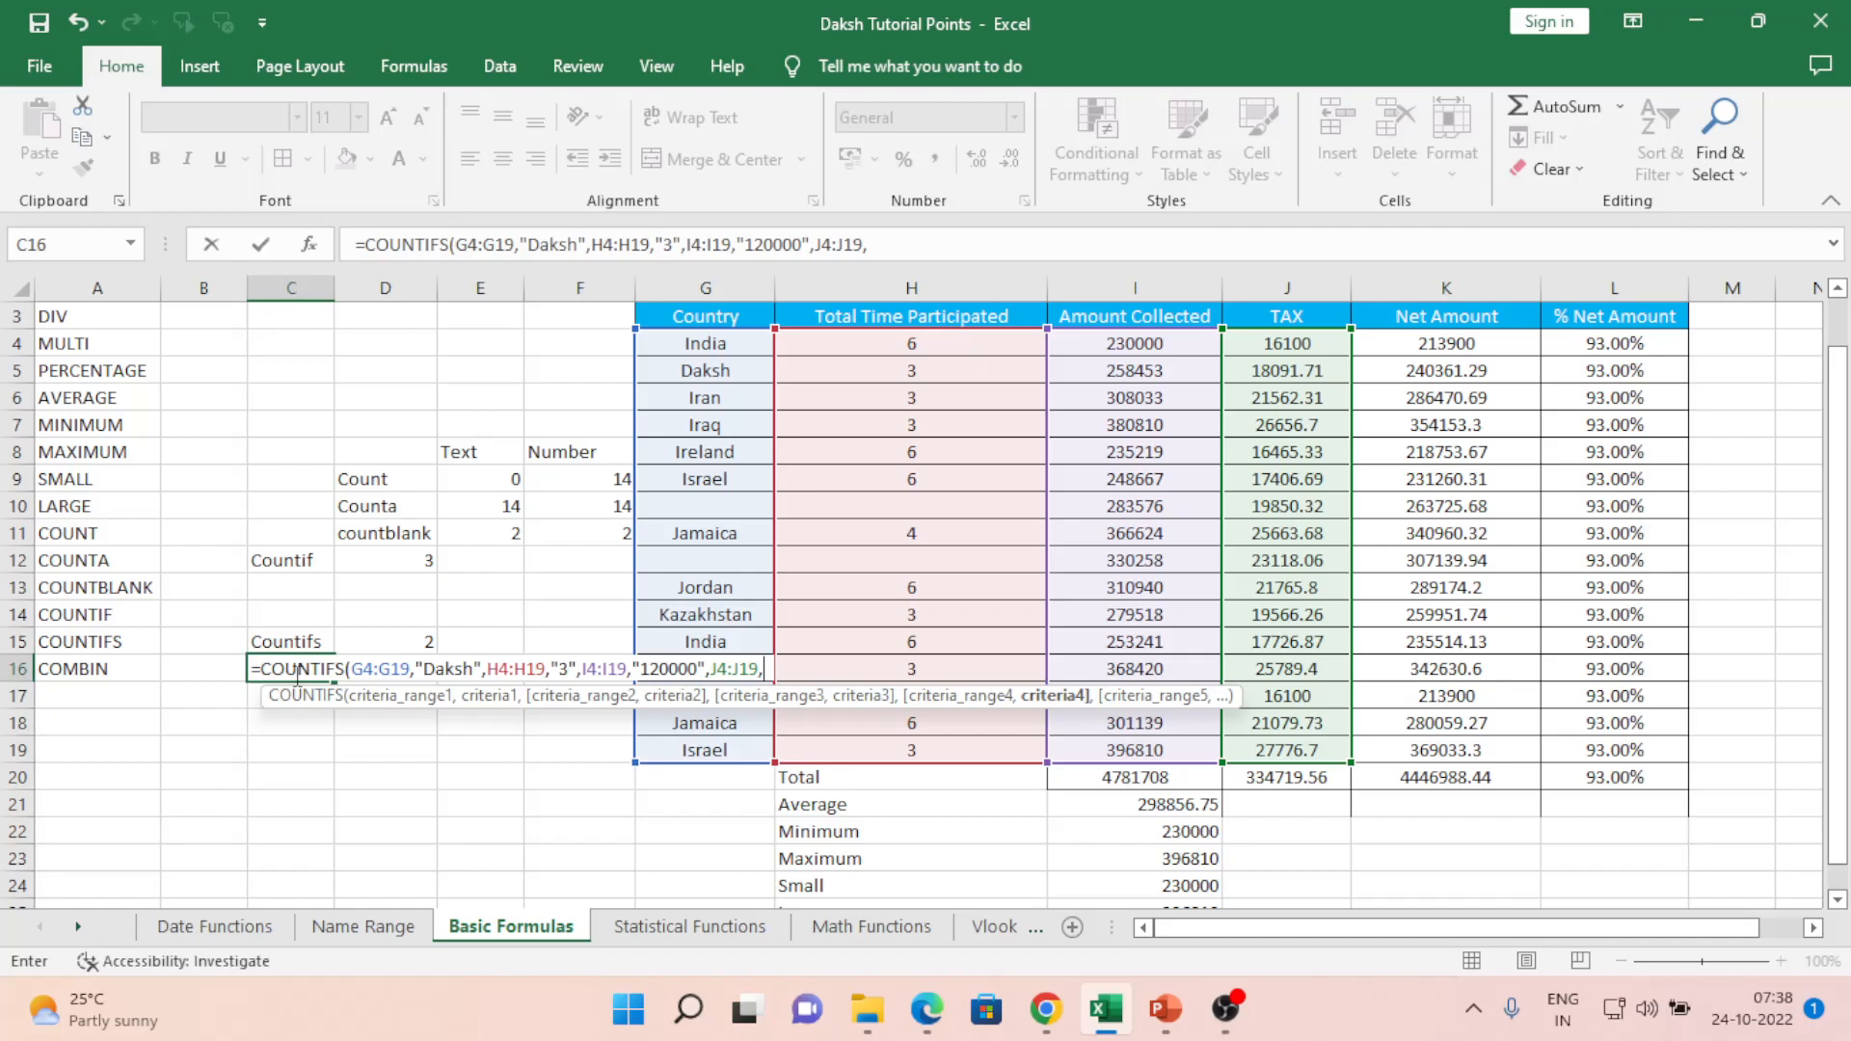
text("120000)
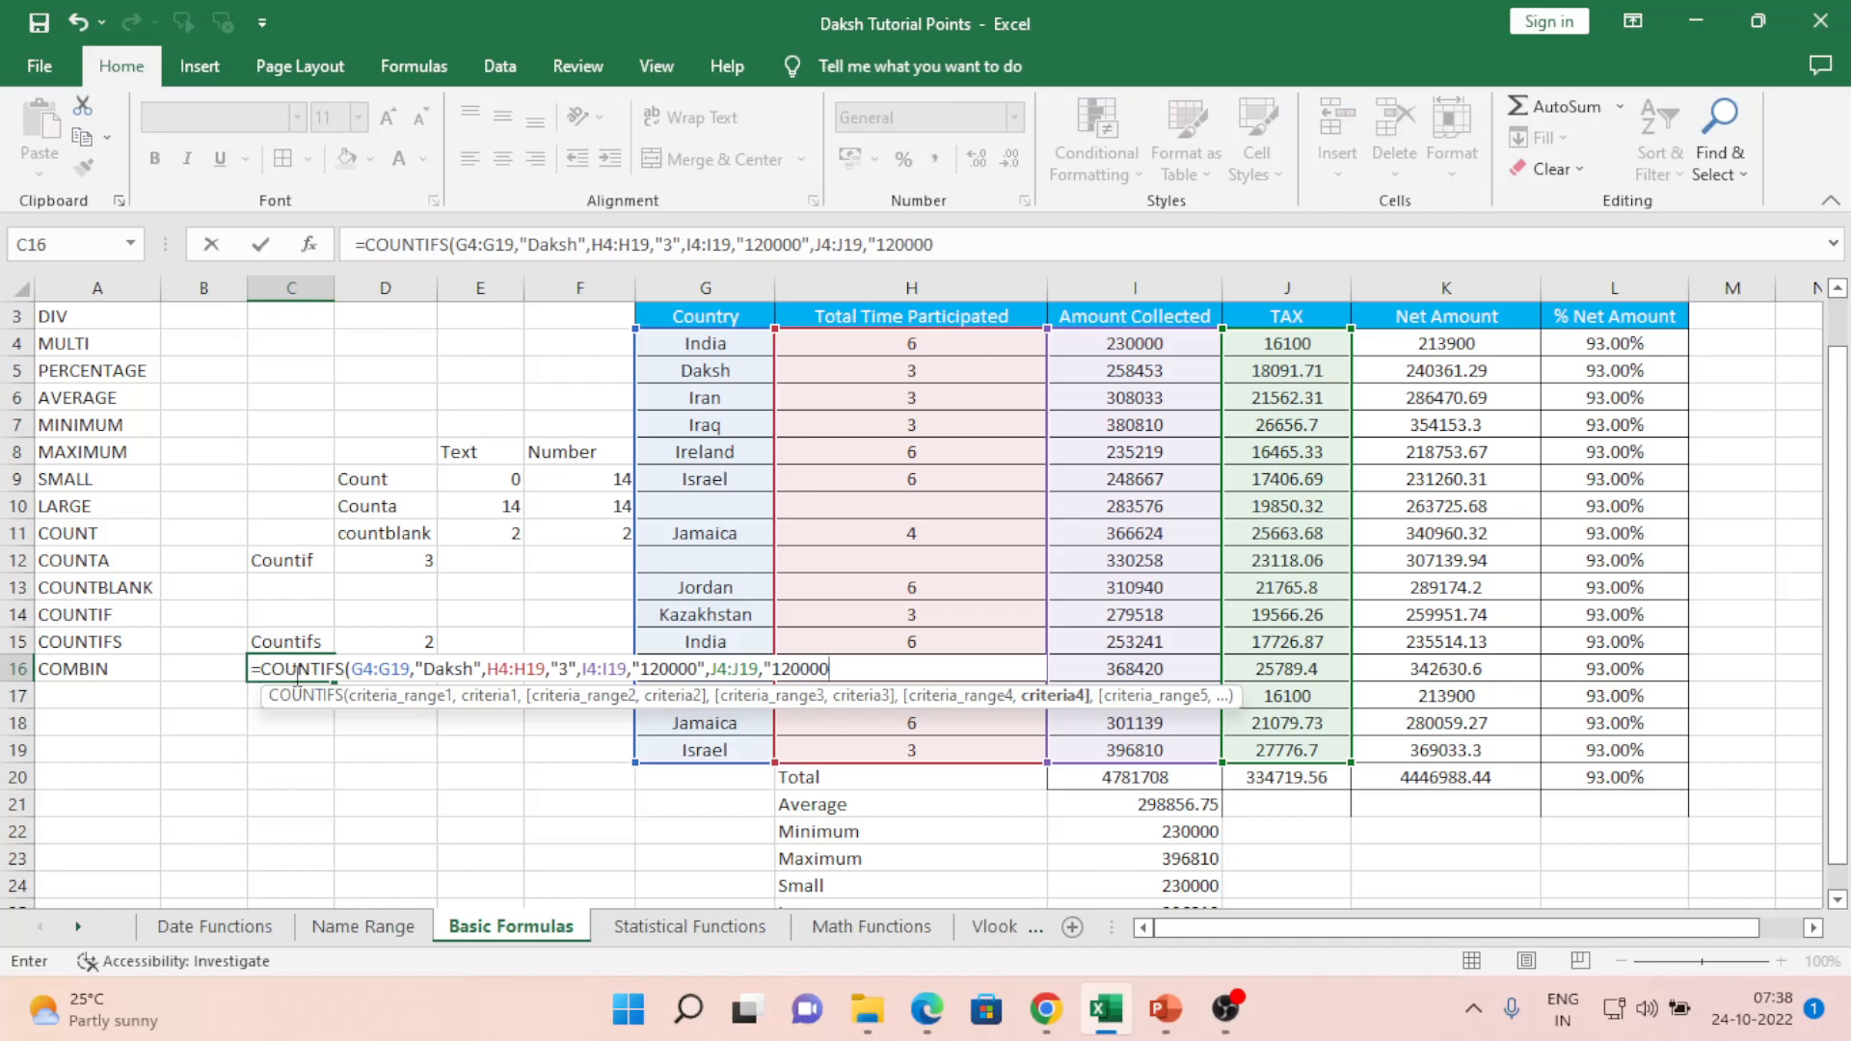
text("))
key(Return)
click(294, 676)
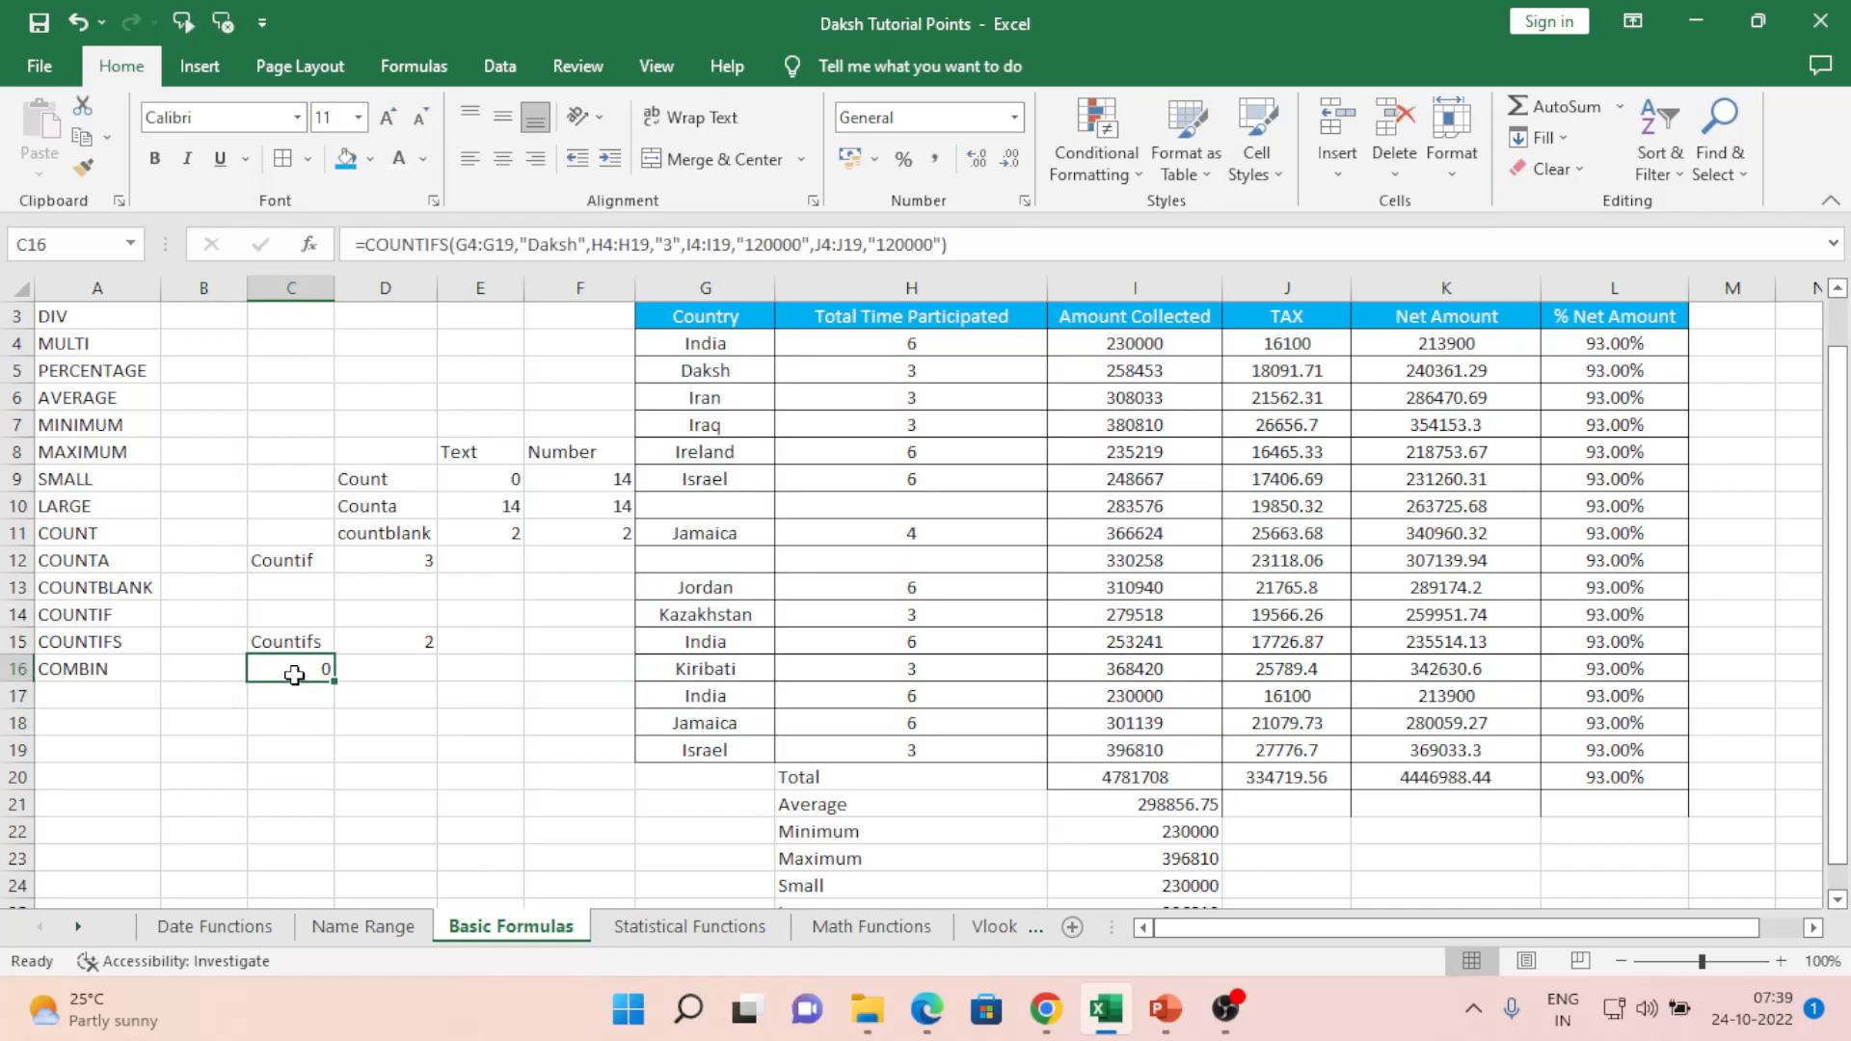
key(Right)
key(Right)
key(Right)
key(Right)
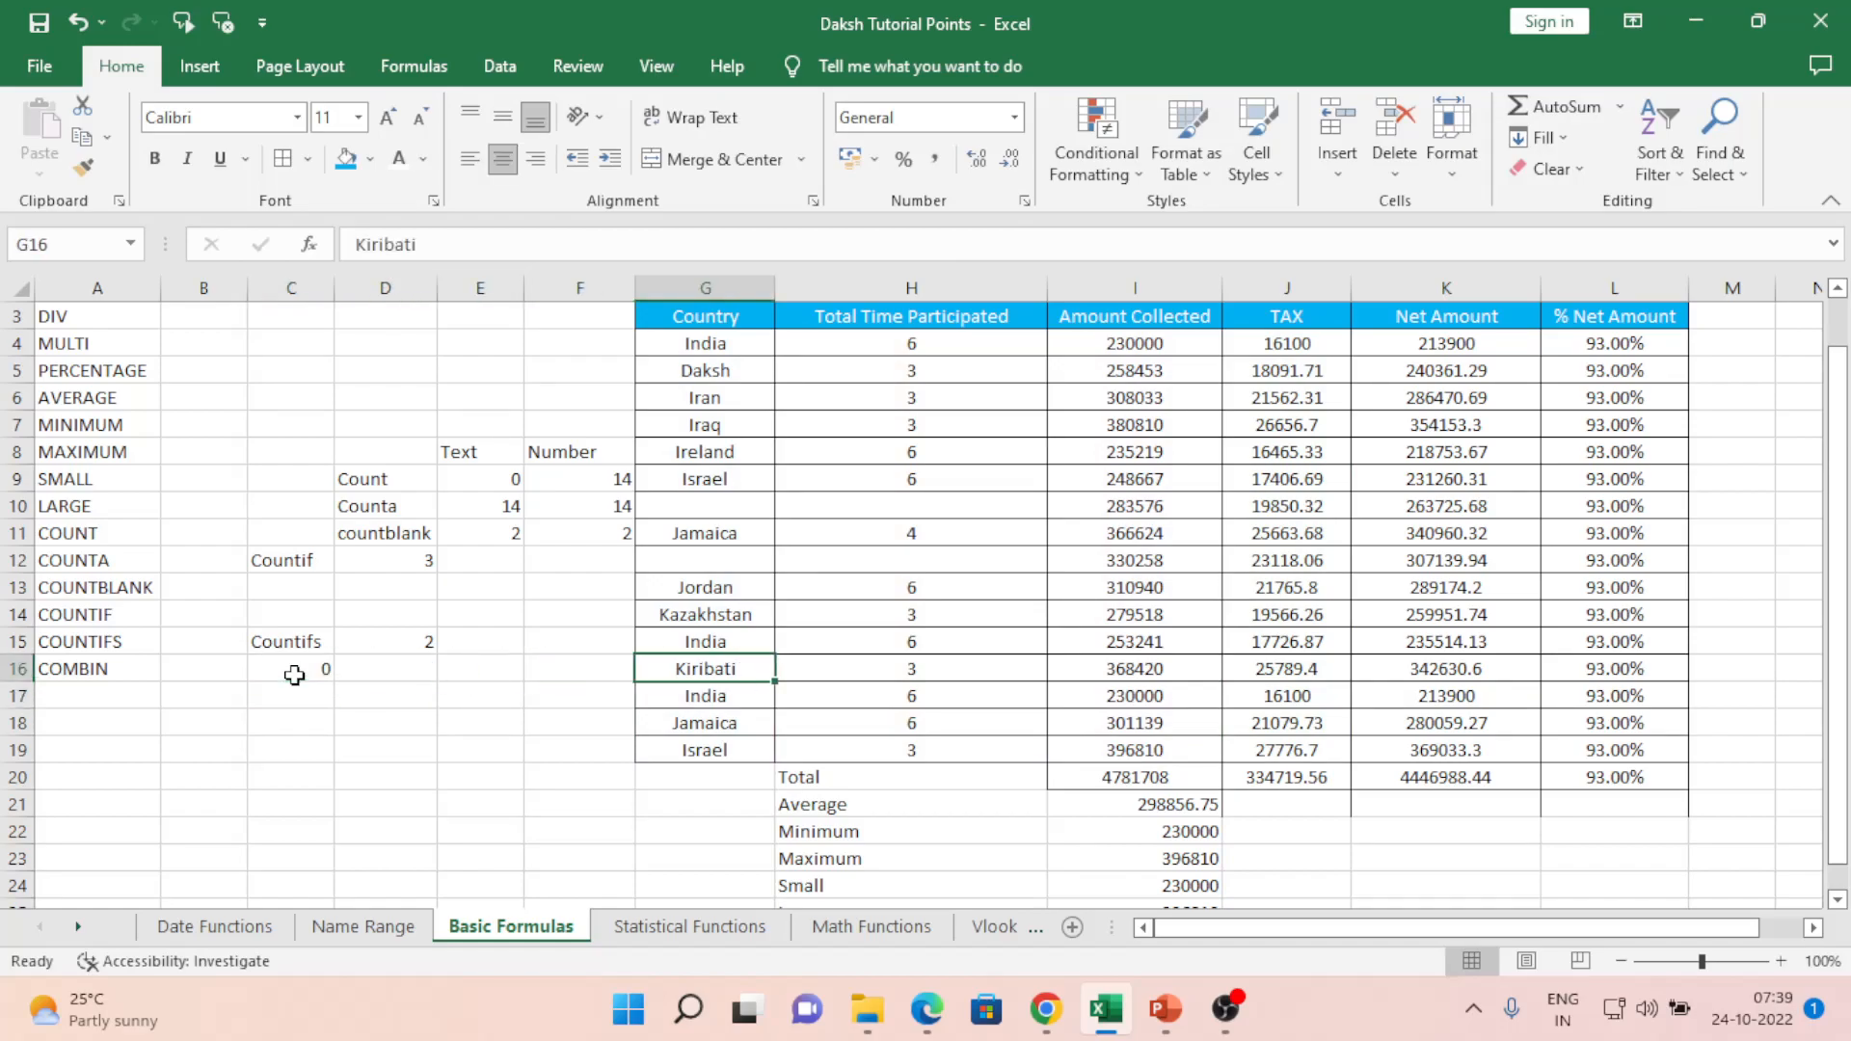
key(Left)
key(Left)
key(Left)
key(Left)
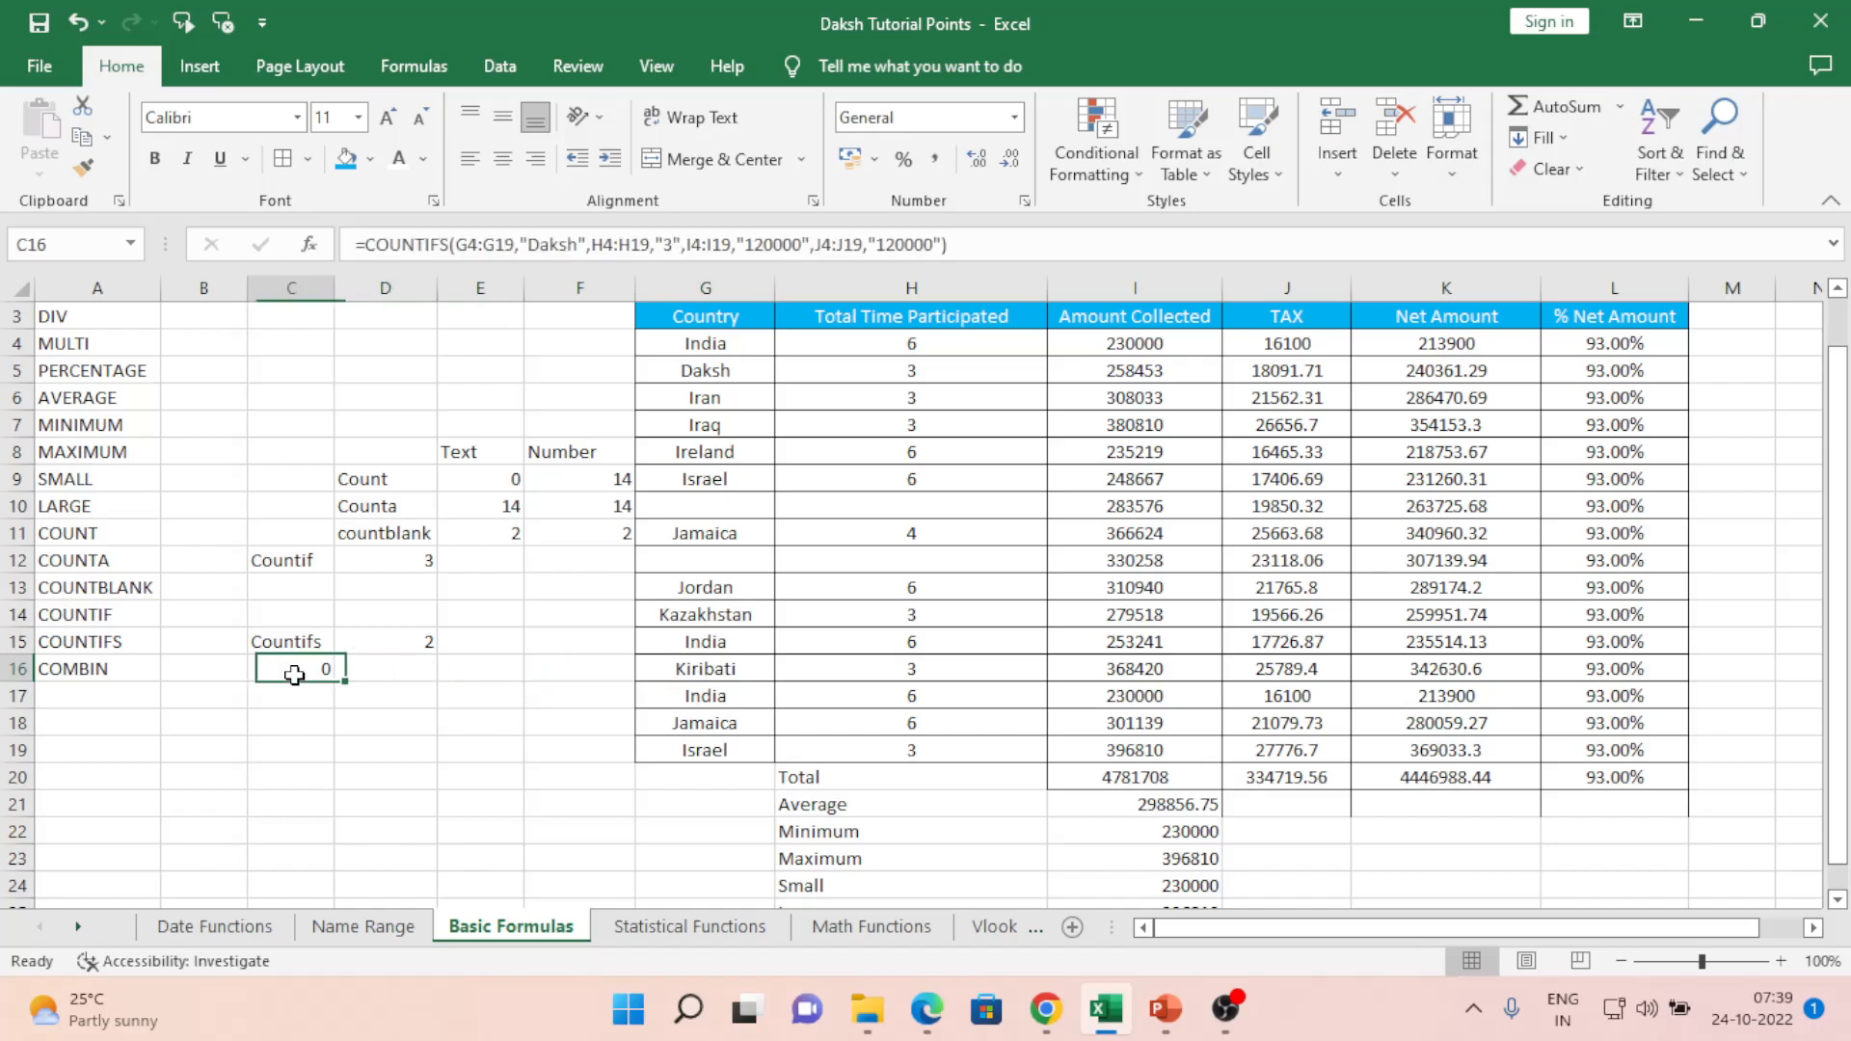
key(Right)
key(Right)
key(Right)
key(Right)
key(Up)
key(Up)
key(Up)
key(Up)
key(Up)
key(Up)
key(Up)
key(Up)
key(Up)
key(Up)
key(Up)
key(Up)
key(Up)
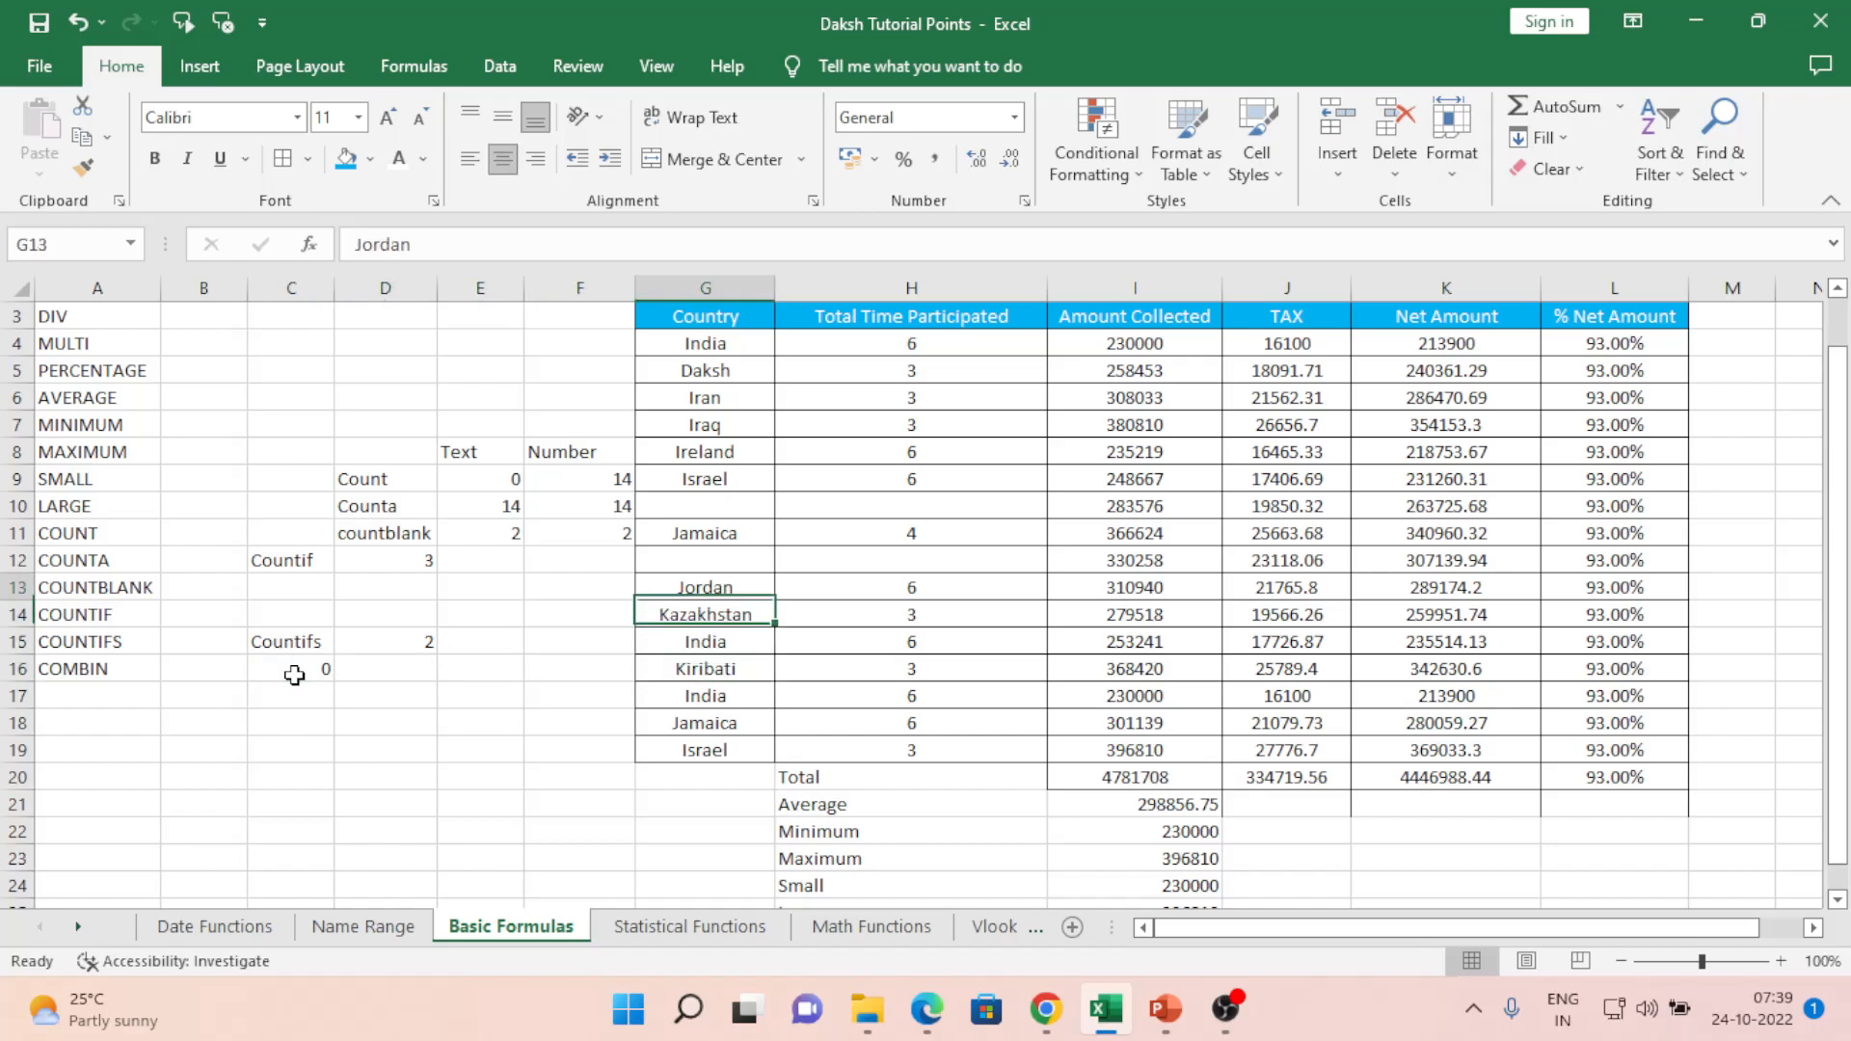
key(Down)
key(Down)
key(Down)
key(Down)
key(Down)
key(Down)
key(Down)
key(Down)
key(Down)
key(Down)
key(Down)
key(Down)
key(Down)
key(Down)
key(Left)
key(Left)
key(Left)
key(Left)
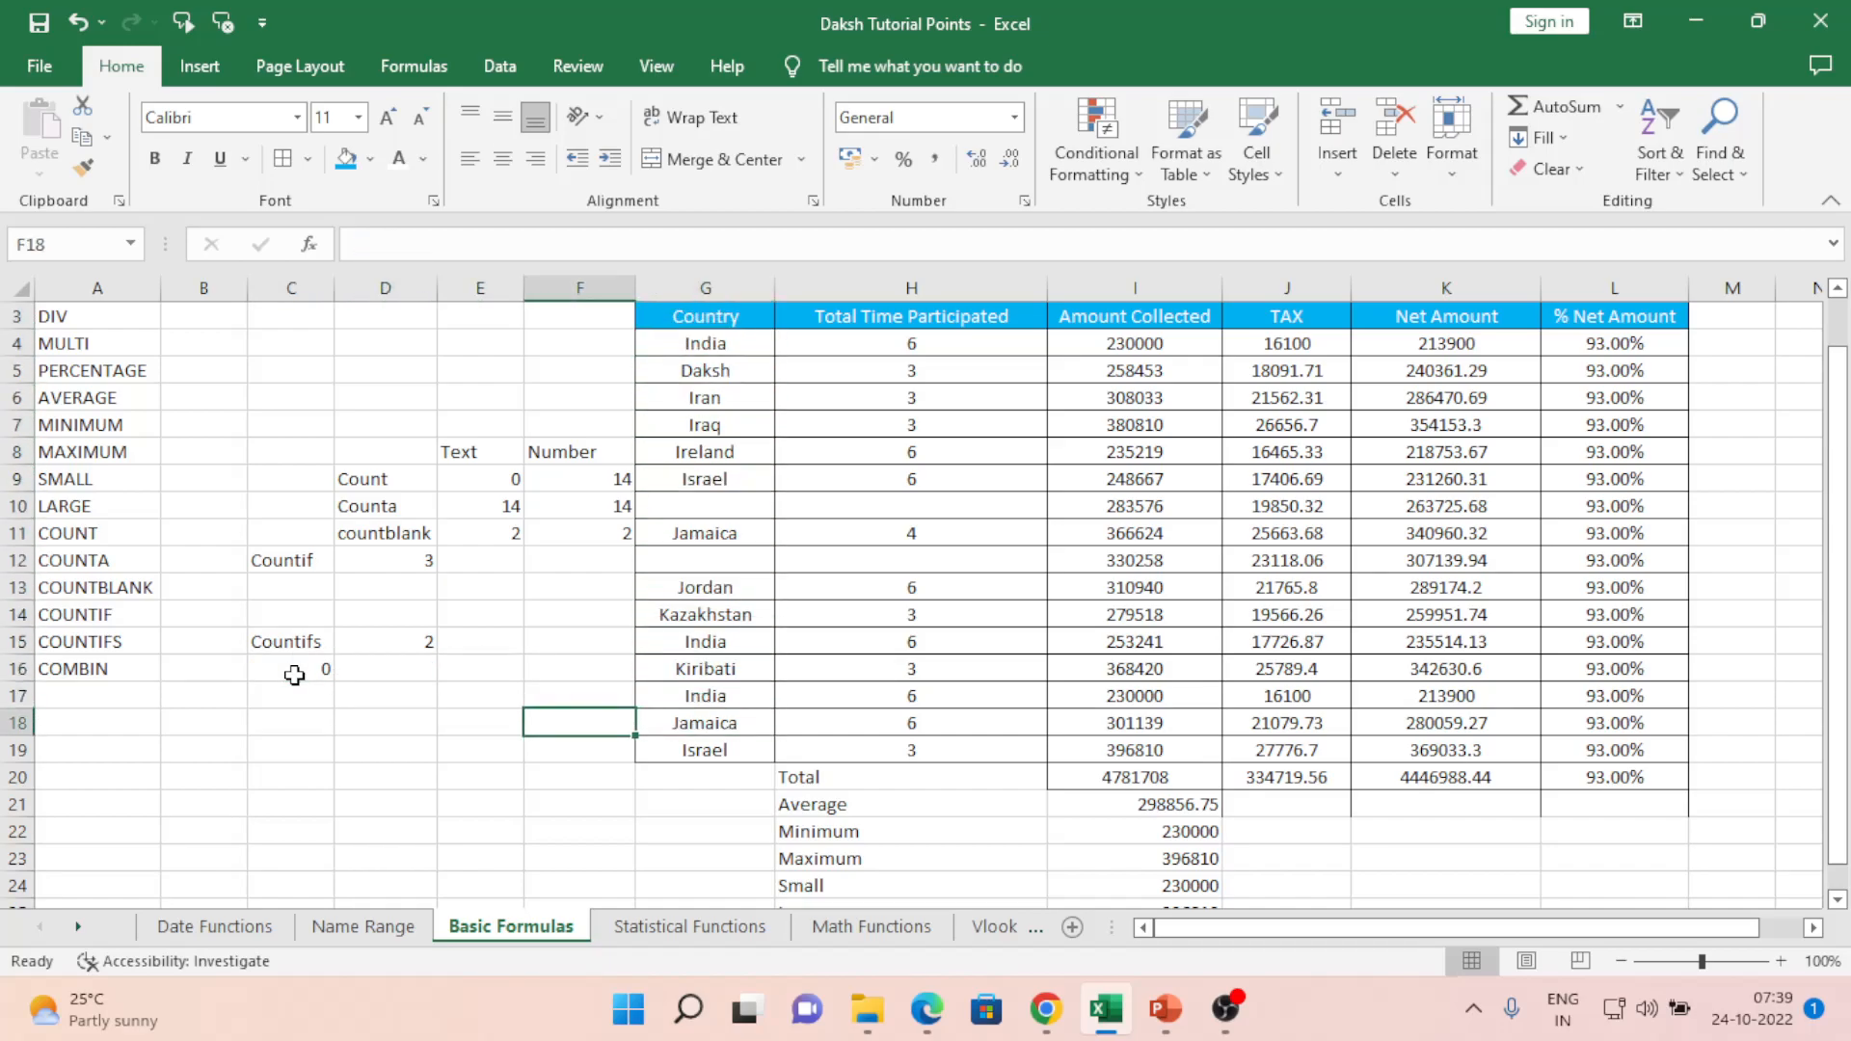
key(Up)
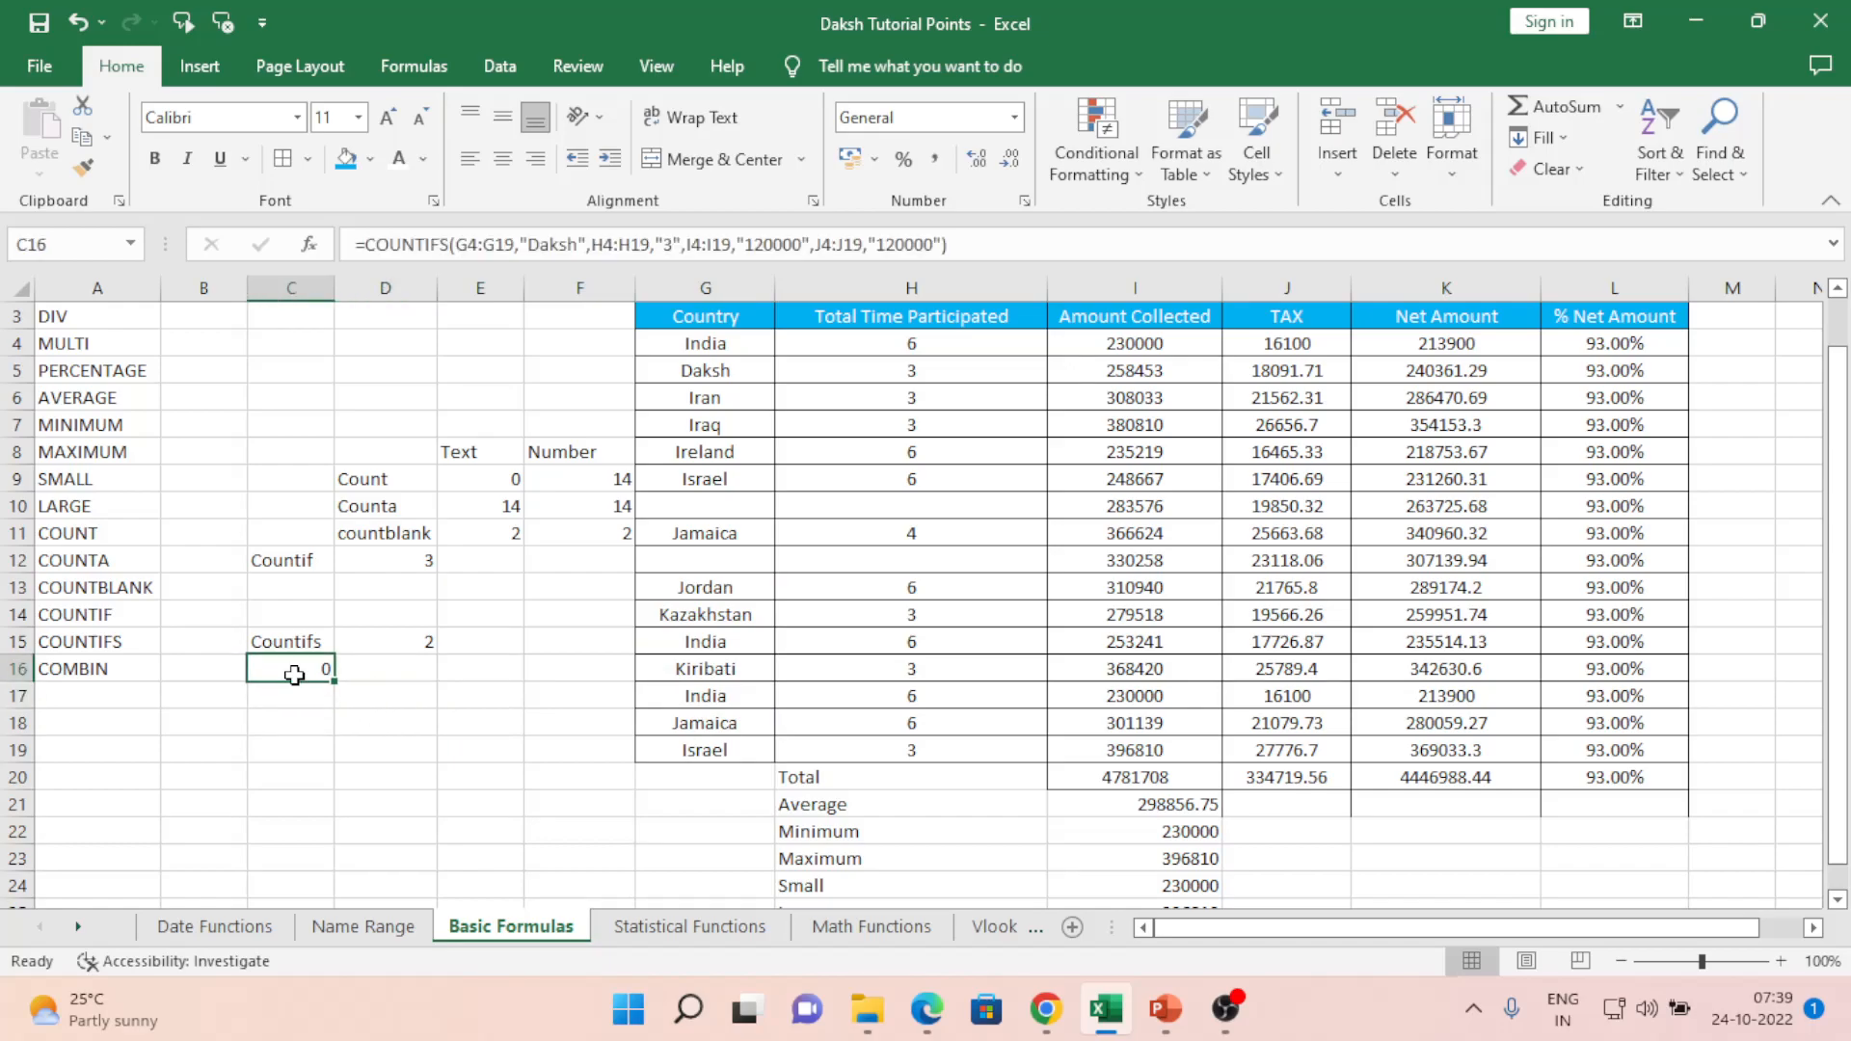
key(Right)
key(Right)
key(Right)
key(Right)
key(Right)
key(Right)
key(Up)
key(Up)
key(Up)
key(Up)
key(Up)
key(Up)
key(Up)
key(Up)
key(Up)
key(Up)
key(Left)
key(Up)
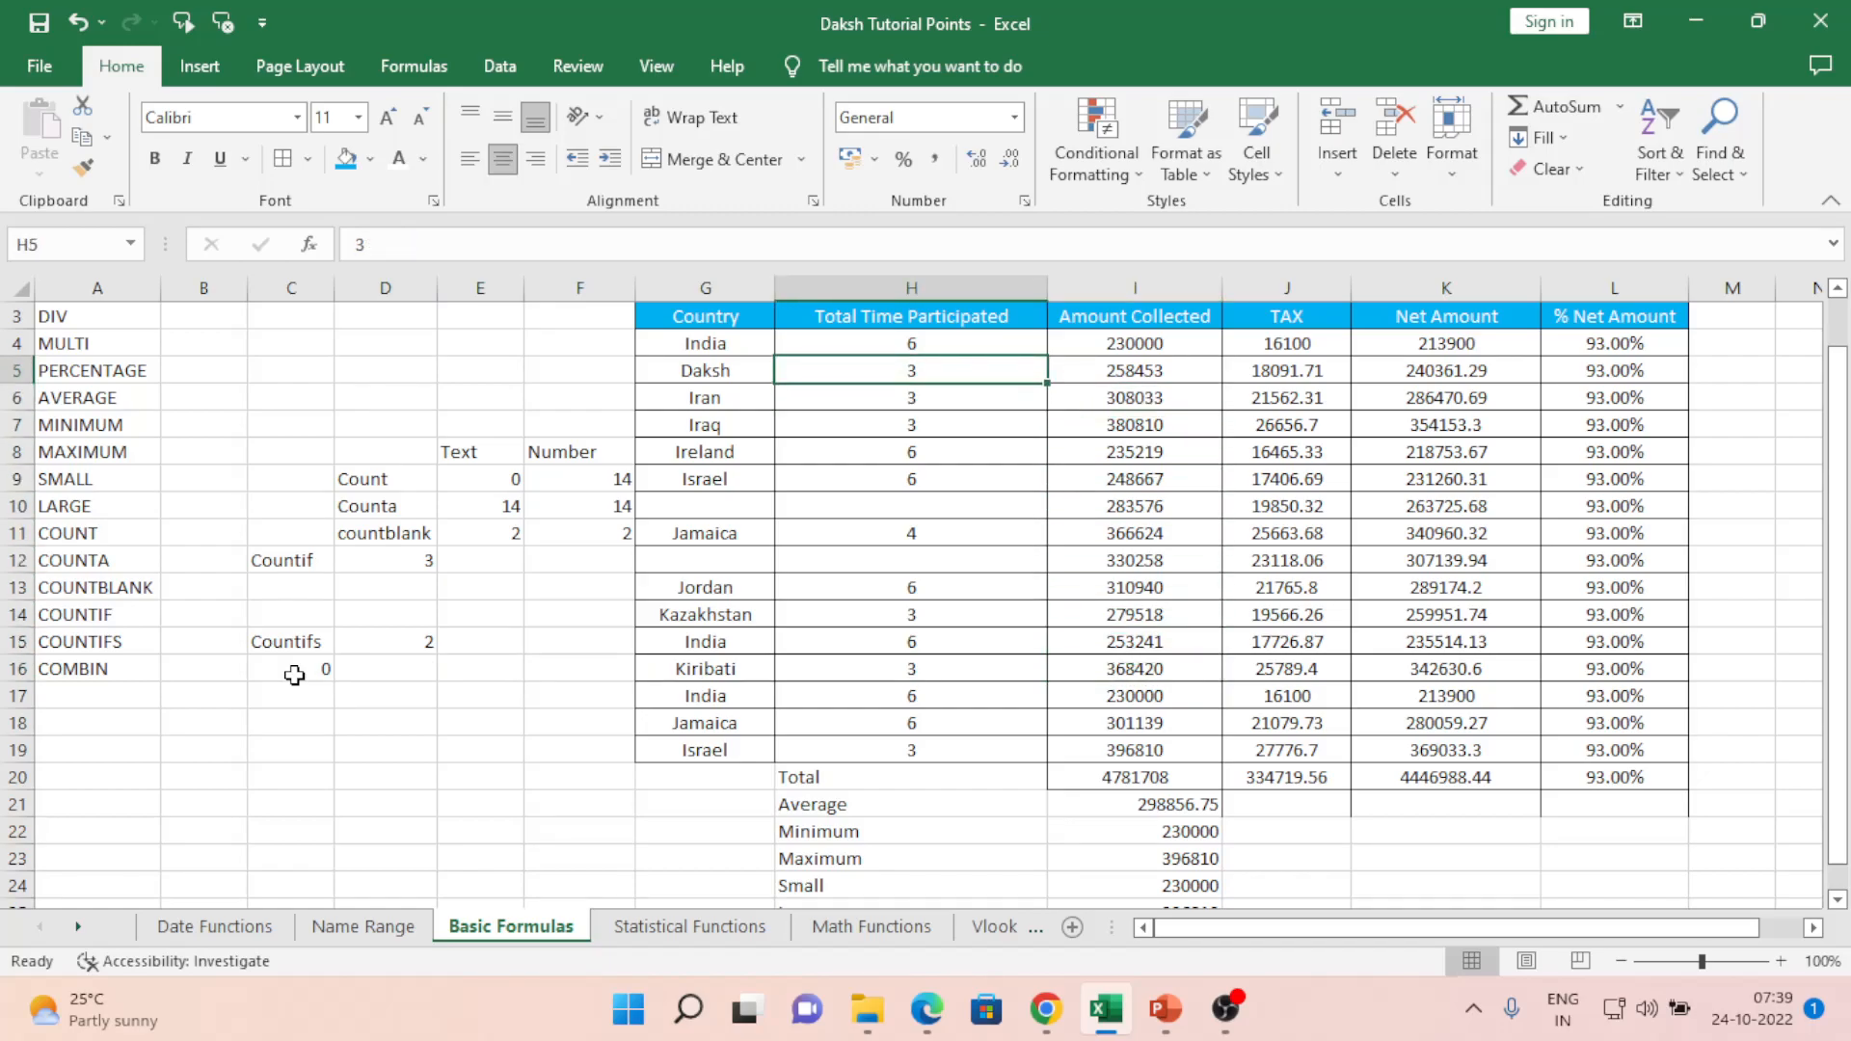
key(Down)
key(Down)
key(Down)
key(Down)
key(Down)
key(Down)
key(Down)
key(Down)
key(Down)
key(Down)
key(Down)
key(Down)
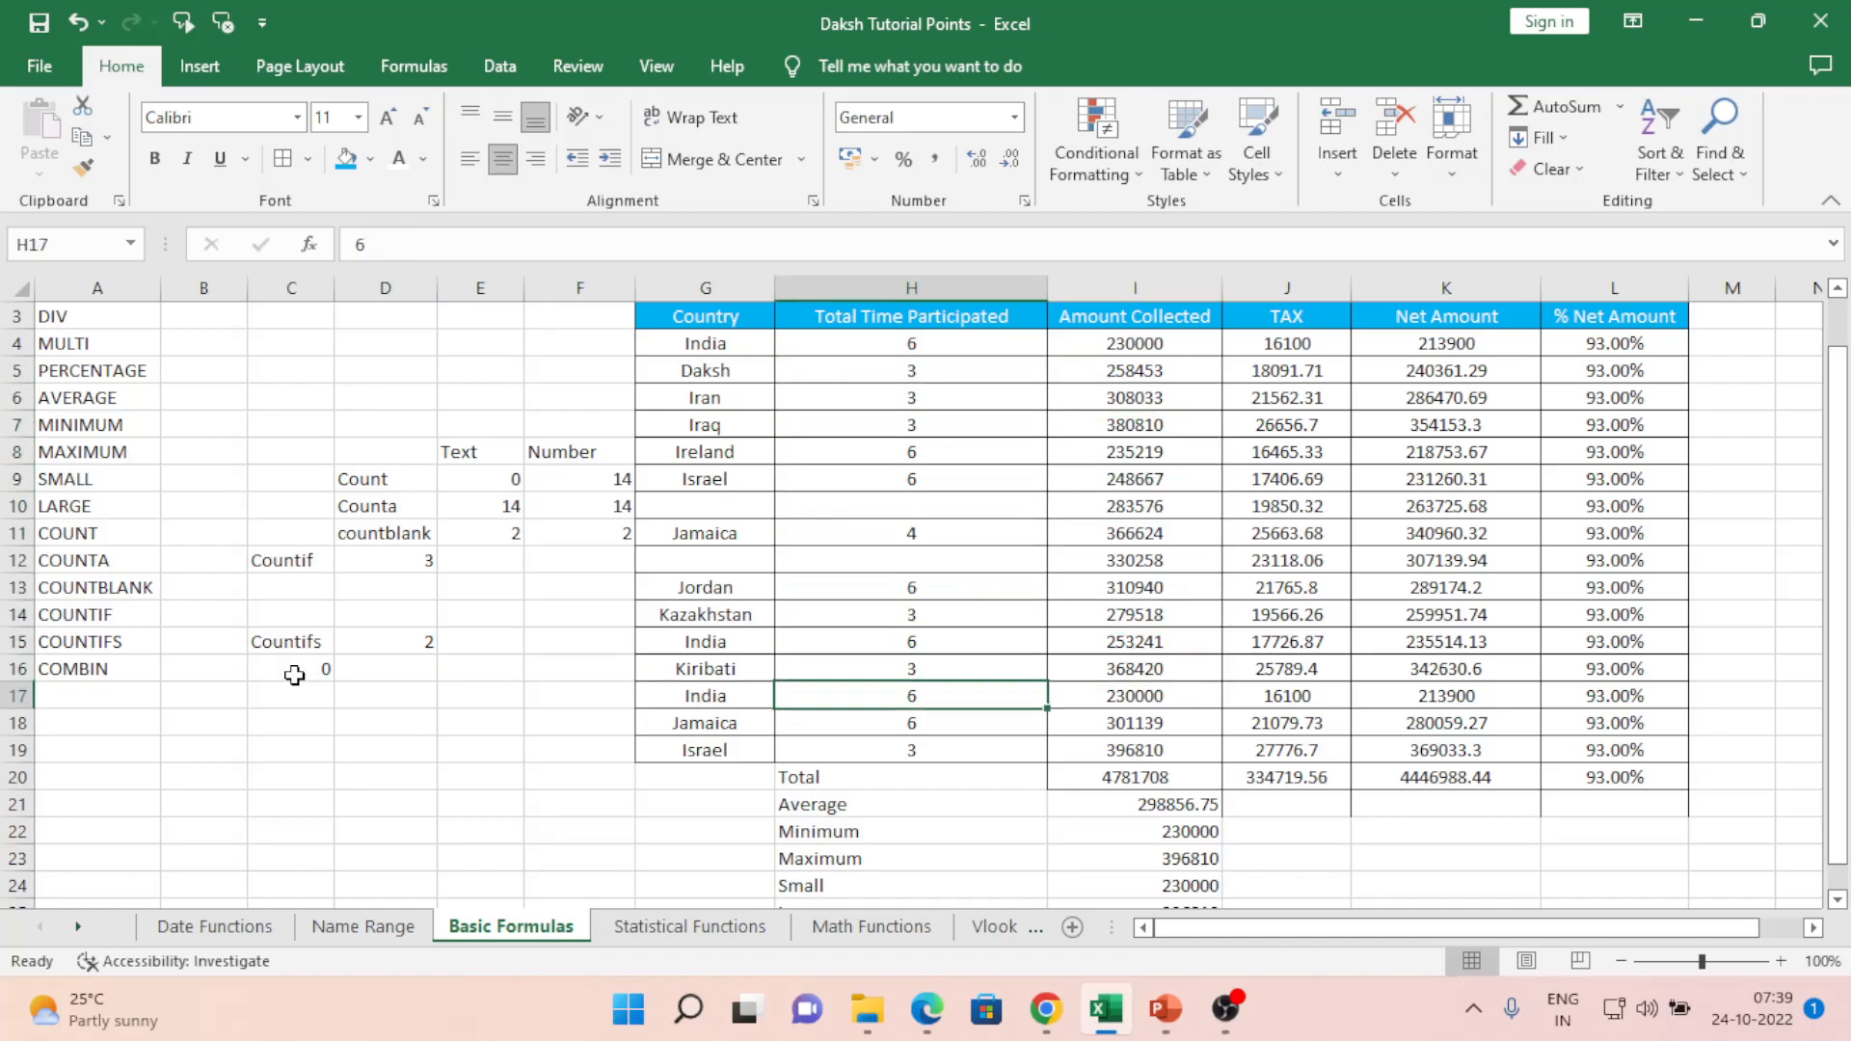
- Enter 120000 as Daksh's Amount Collected in I5
key(Left)
key(Left)
key(Left)
key(Left)
key(Left)
key(Up)
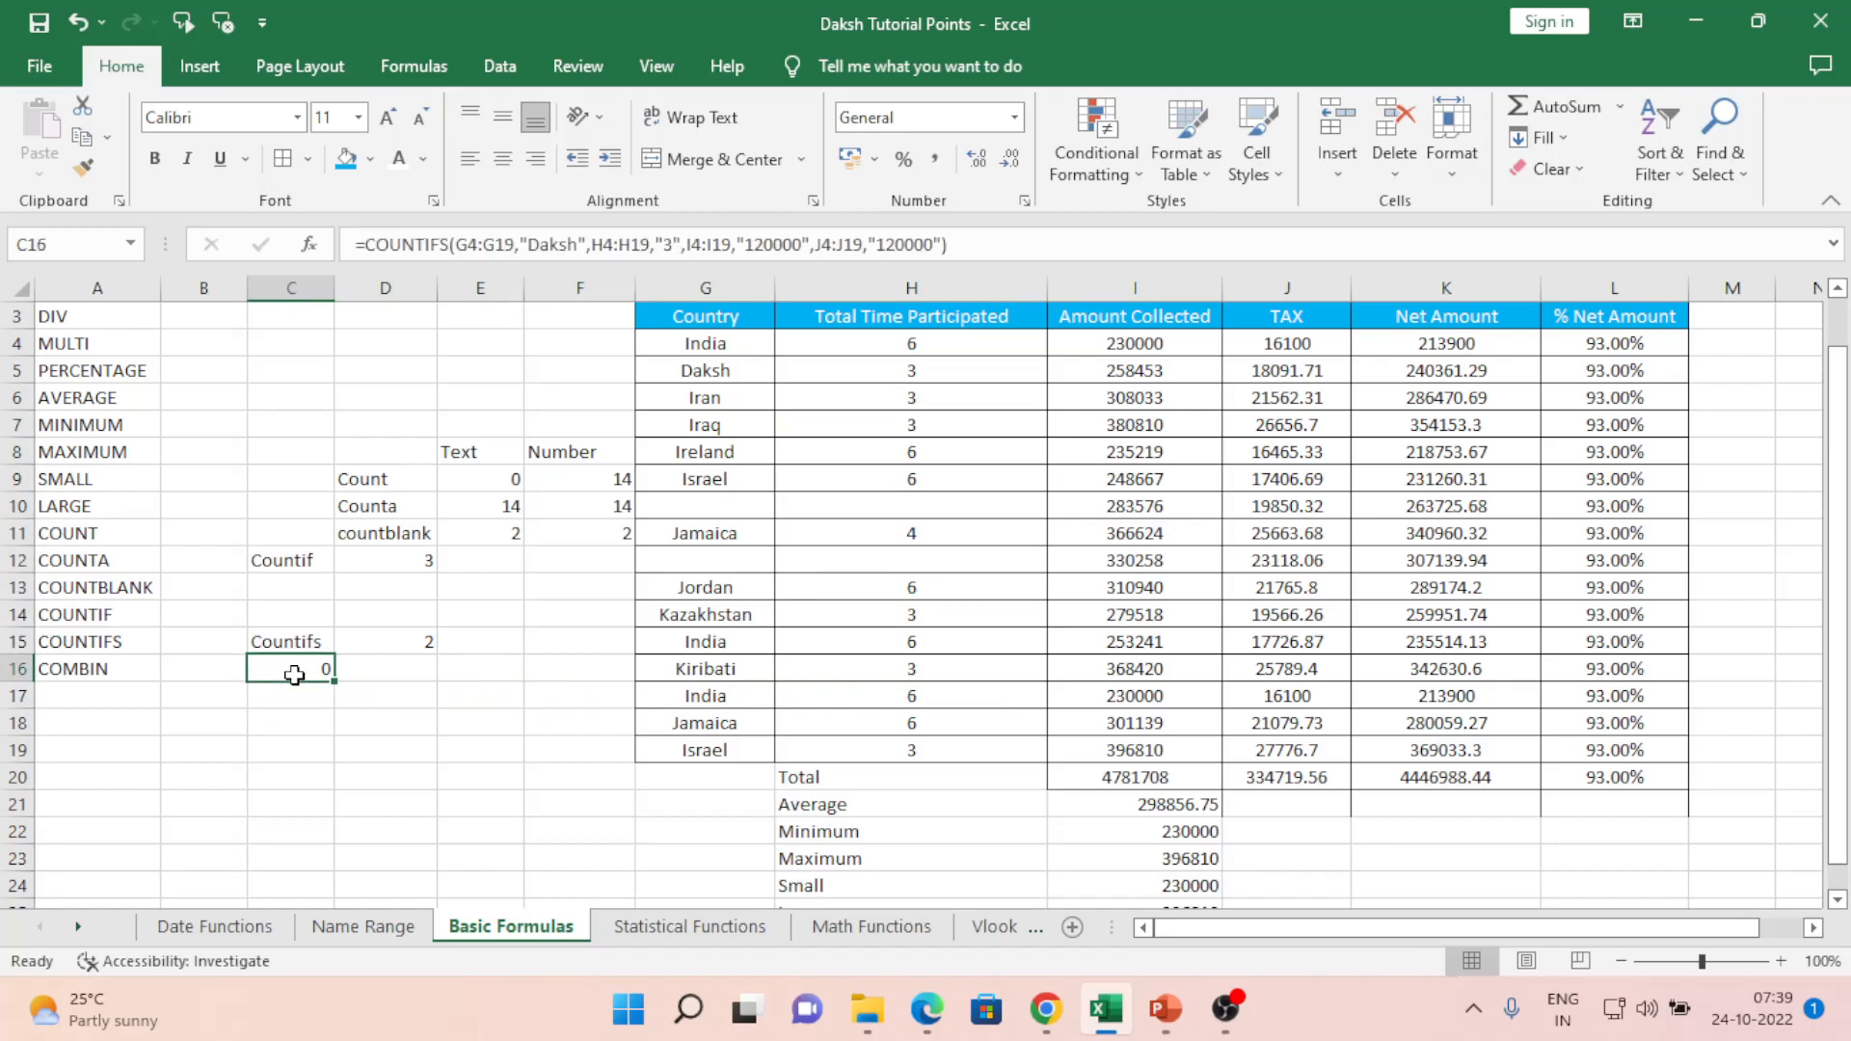
key(Right)
key(Right)
key(Right)
key(Right)
key(Right)
key(Right)
key(Right)
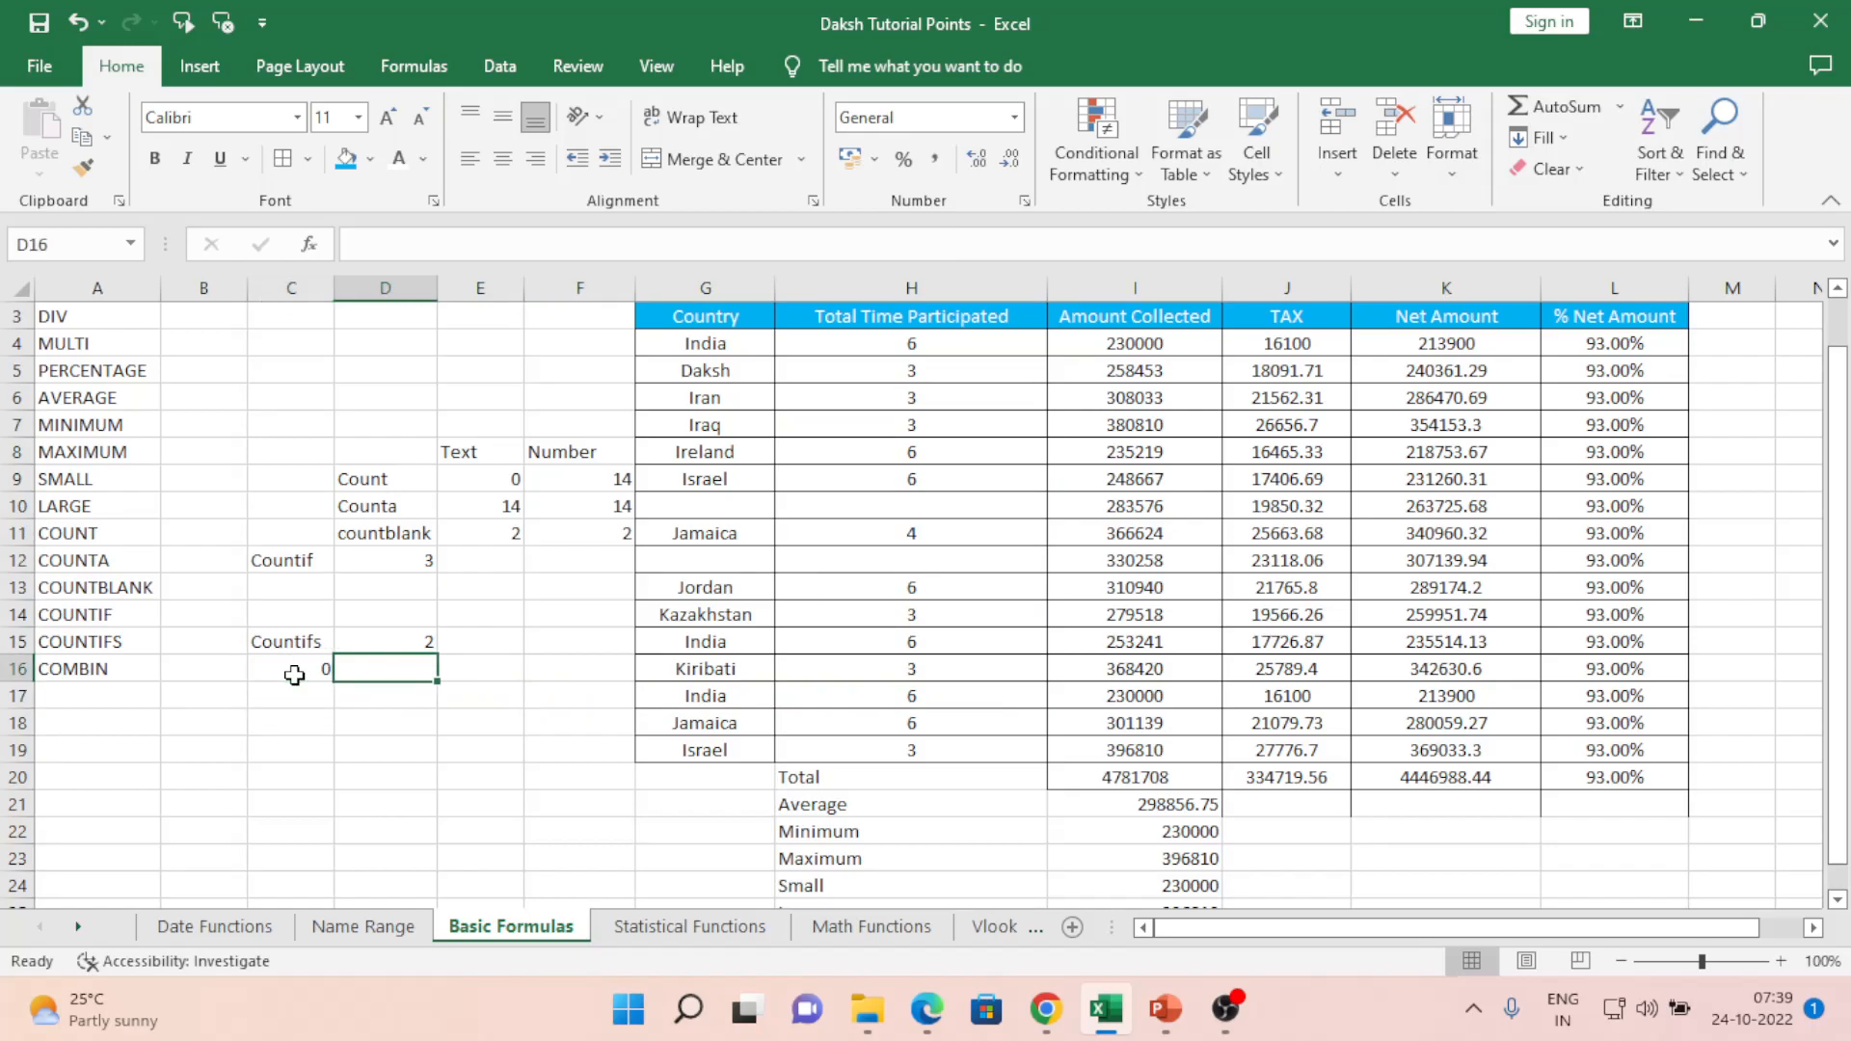
key(Up)
key(Up)
key(Up)
key(Up)
key(Up)
key(Up)
key(Up)
key(Up)
key(Up)
key(Up)
key(Up)
key(Up)
key(Up)
key(Left)
key(Down)
key(Down)
text(12)
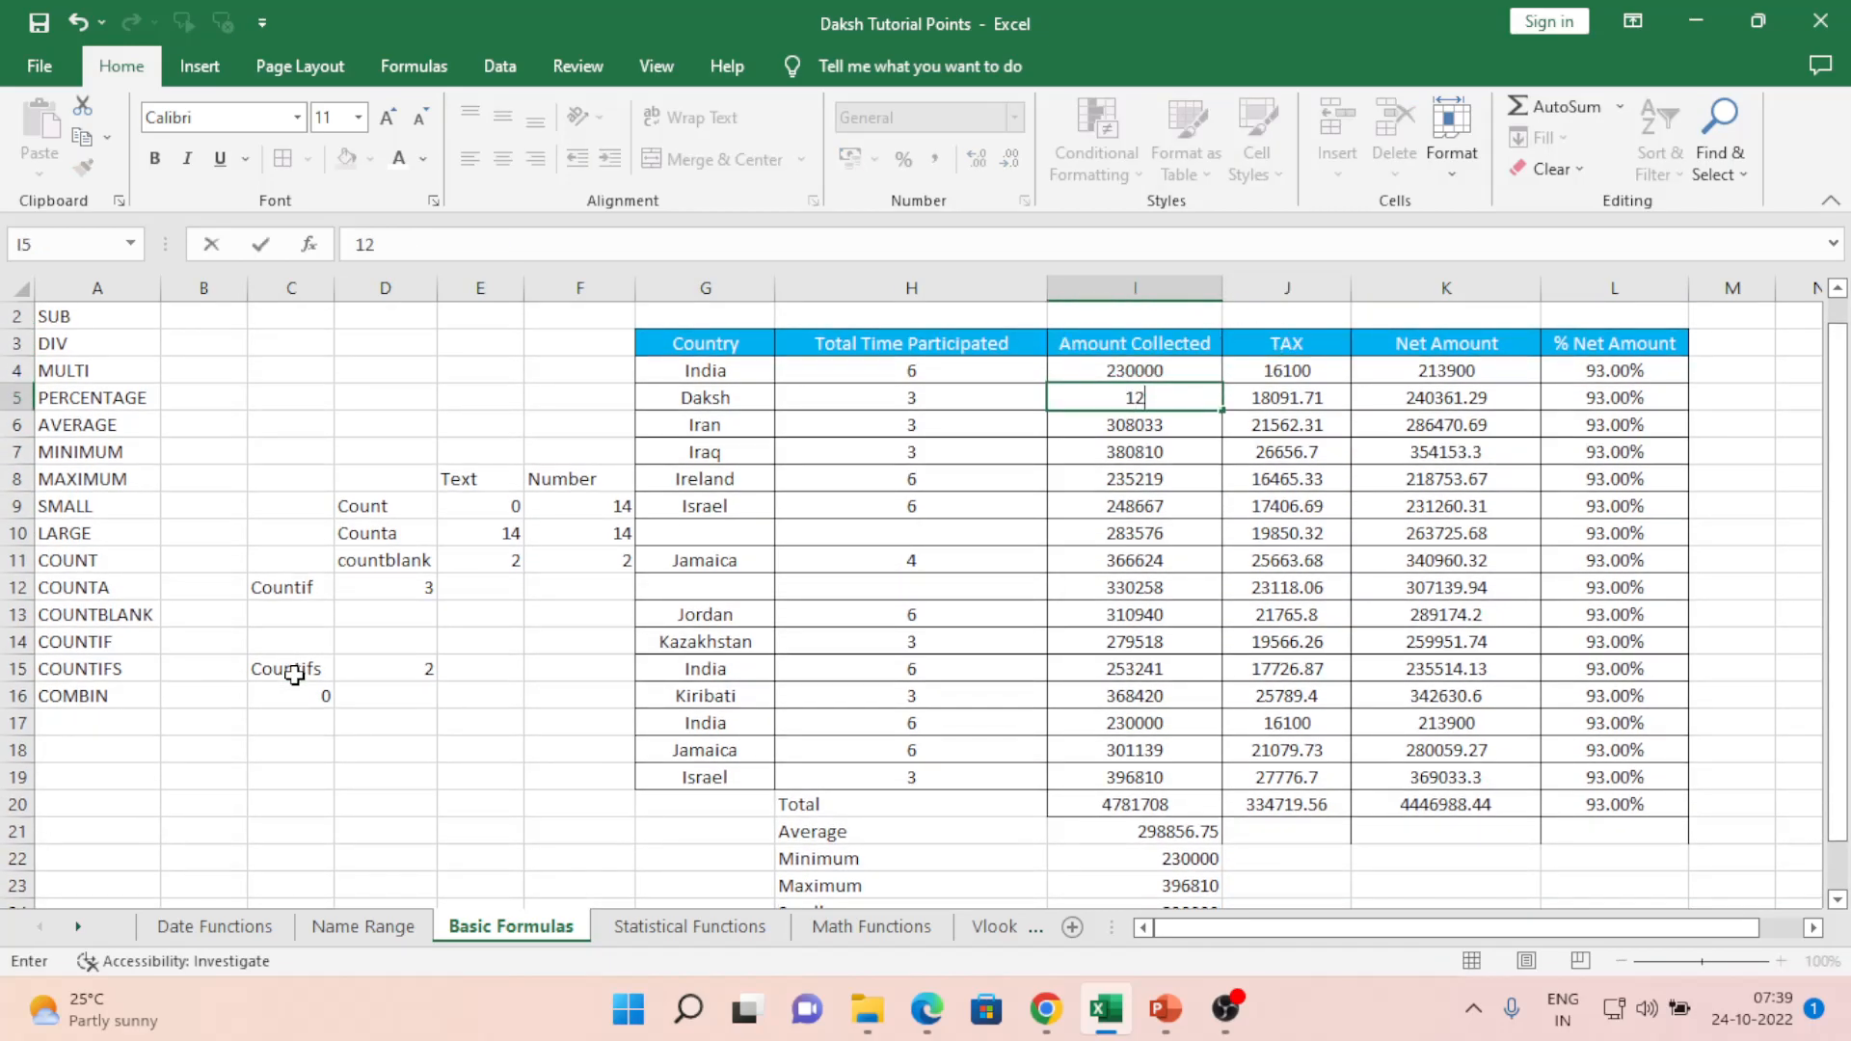
text(0000)
key(Return)
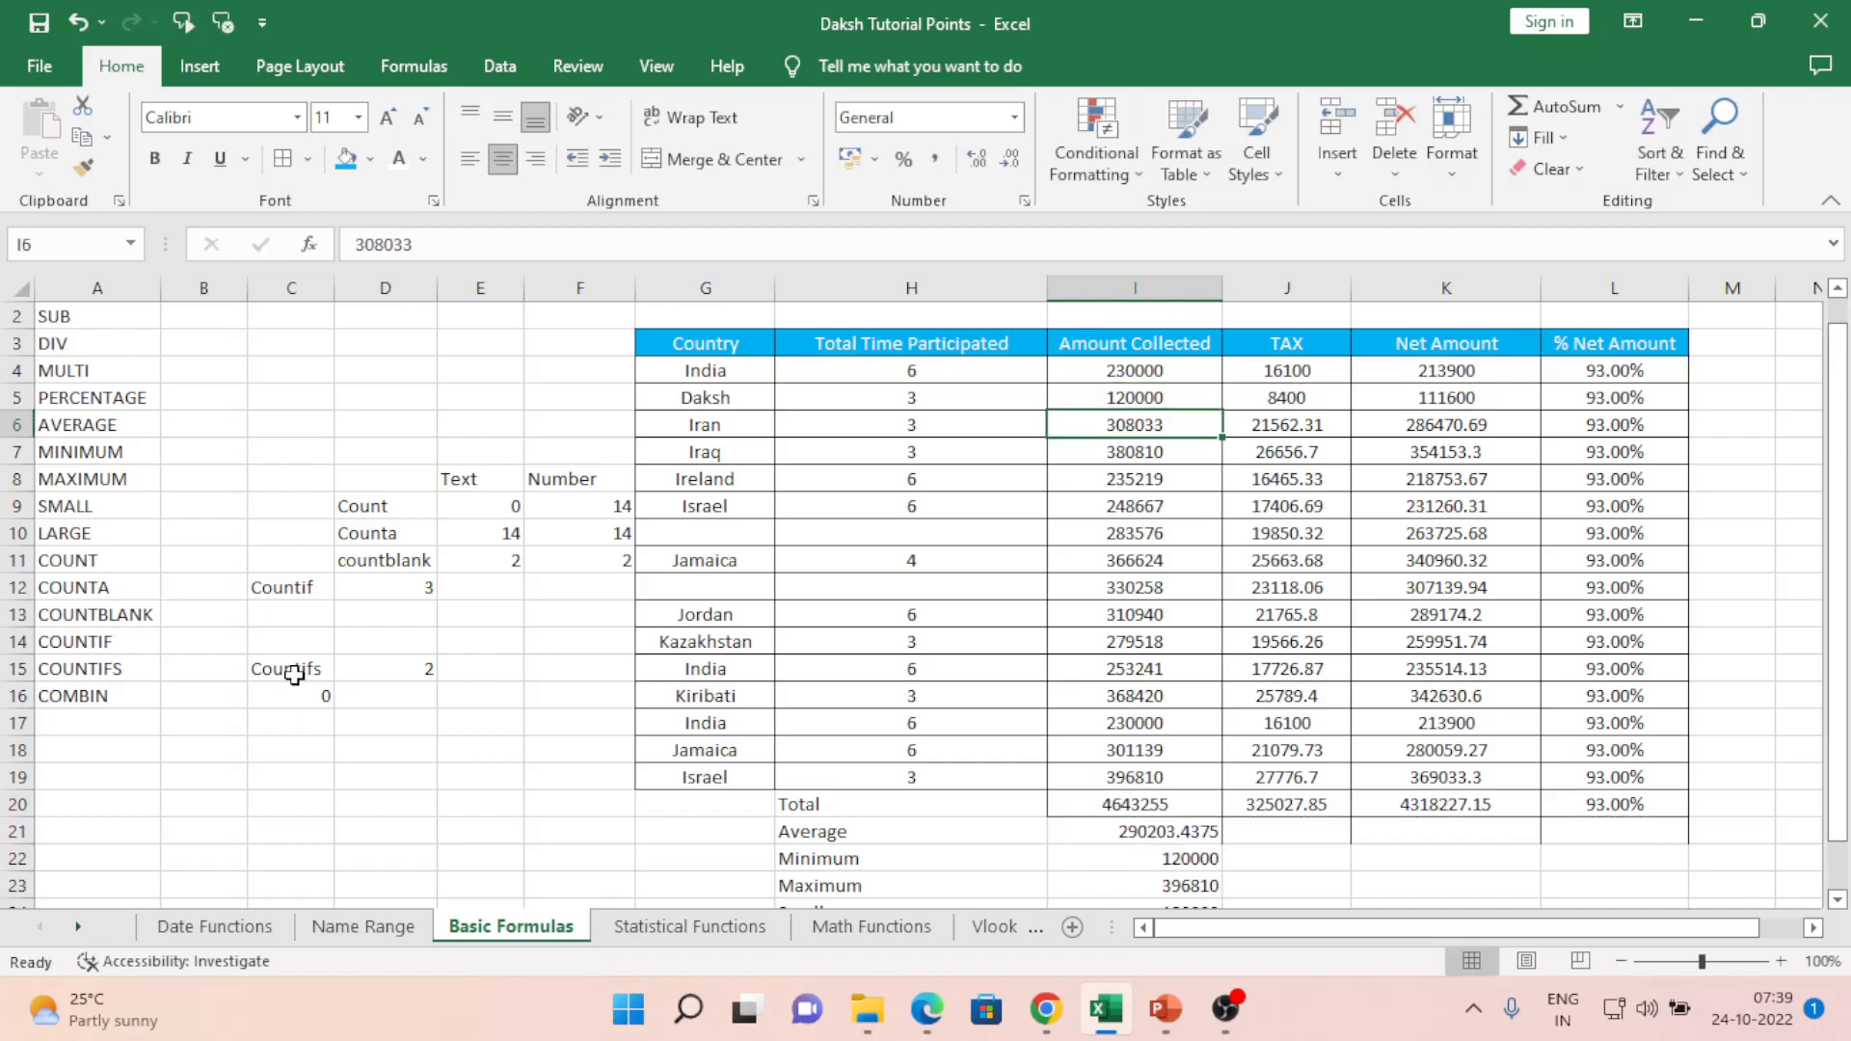
- Enter 120000 as Daksh's TAX in J5 after checking C16's result
key(Left)
key(Left)
key(Left)
key(Left)
key(Down)
key(Down)
key(Left)
key(Down)
key(Down)
key(Down)
key(Down)
key(Down)
key(Down)
key(Down)
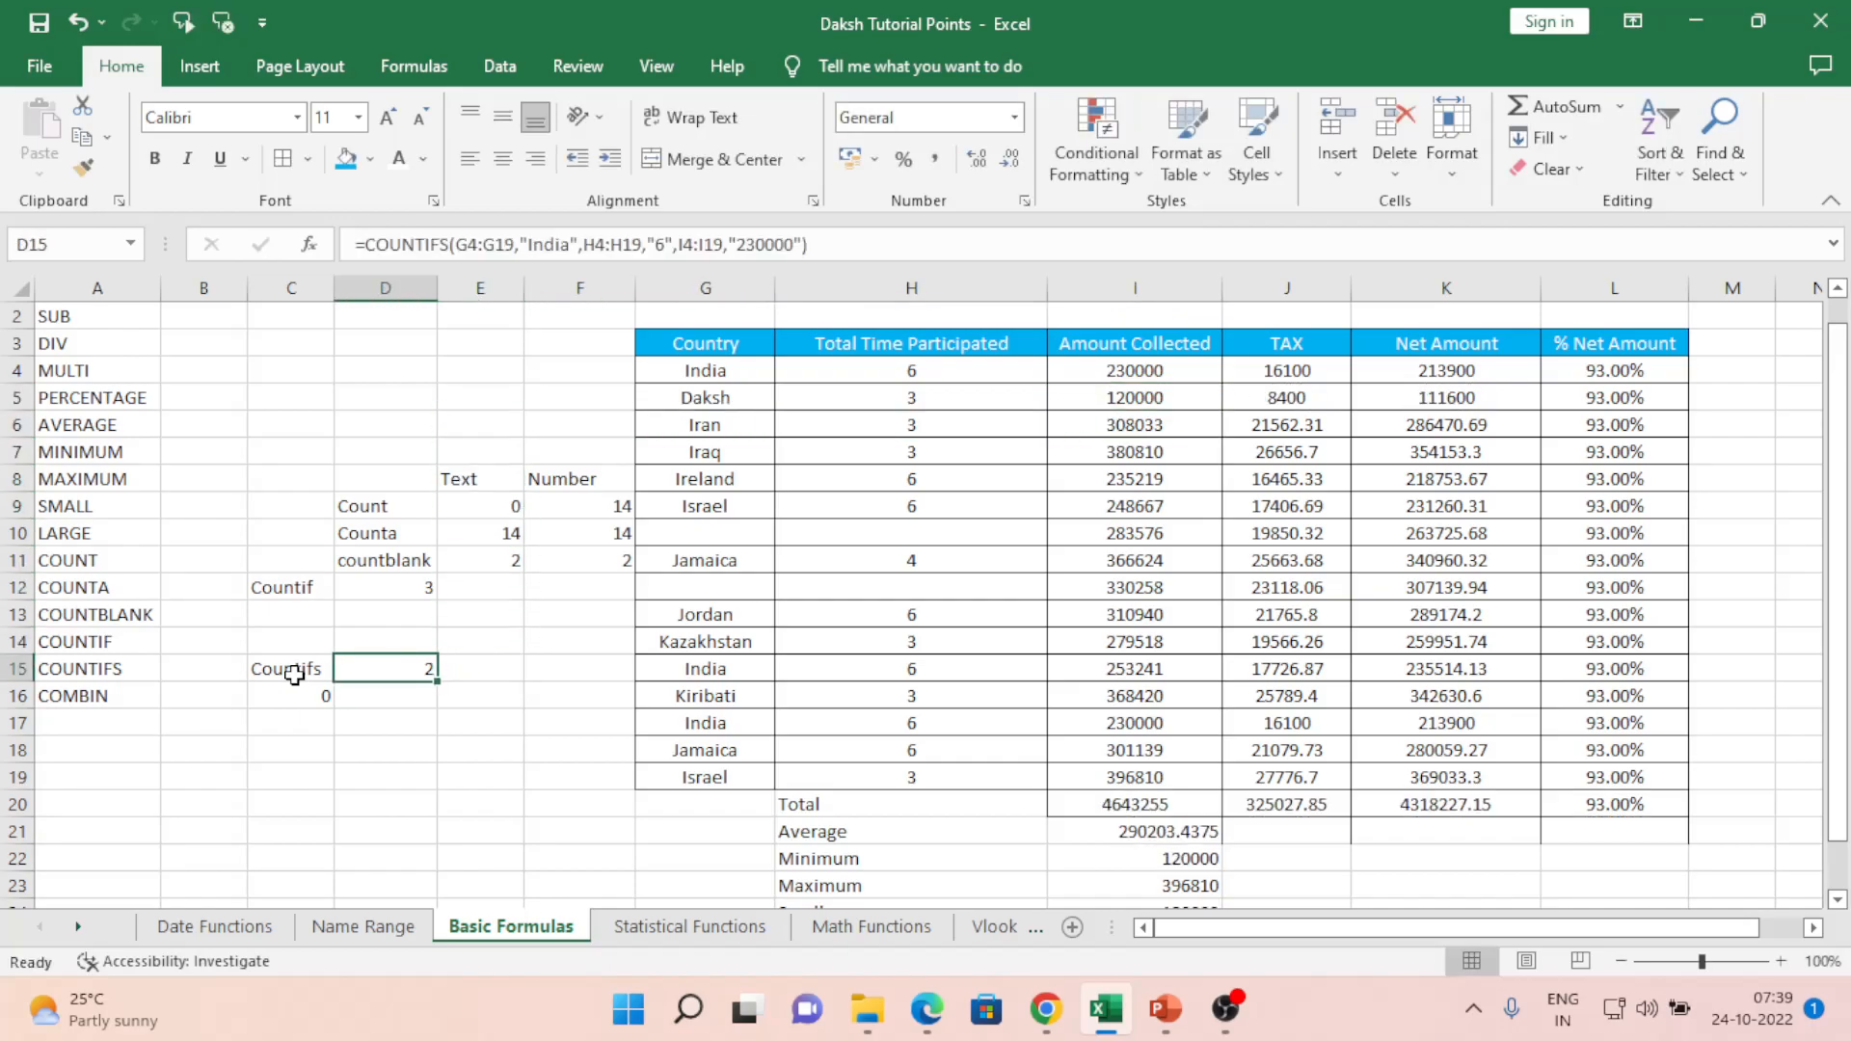
key(Left)
key(Down)
key(Right)
key(Left)
key(Left)
key(Right)
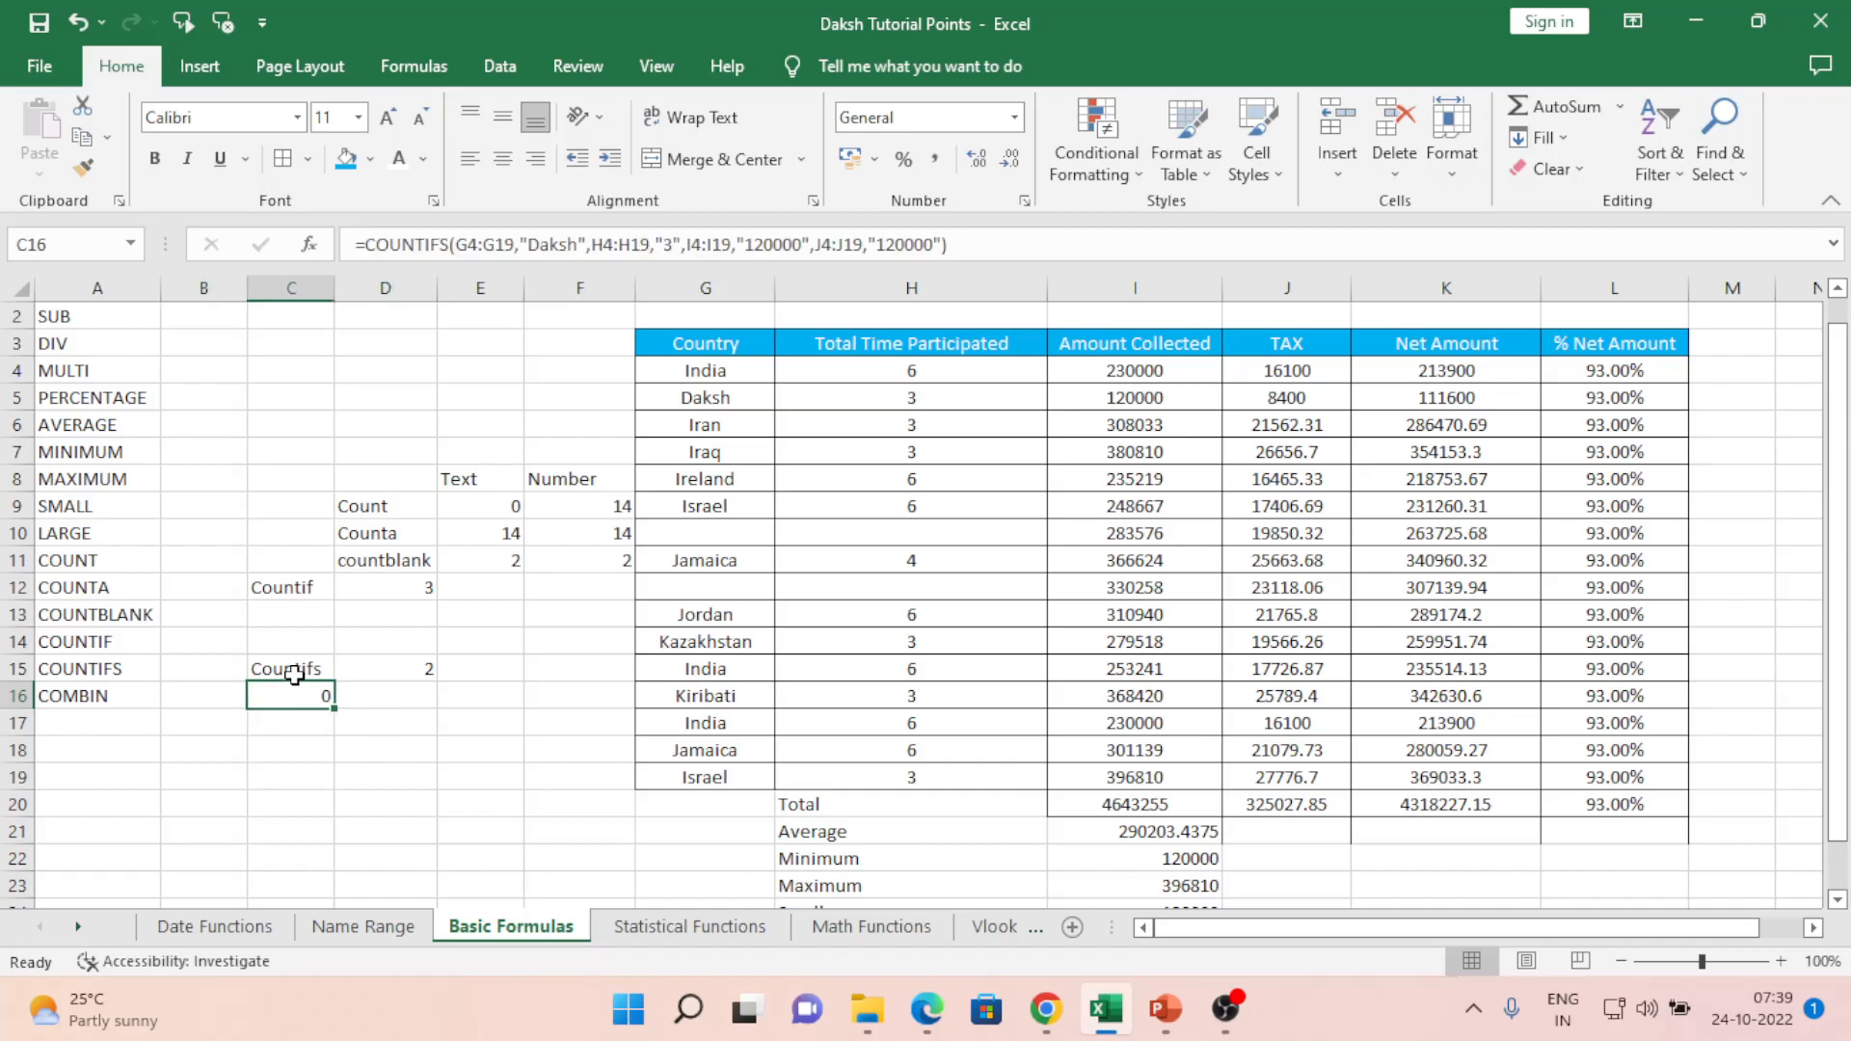
key(Right)
key(Right)
key(Right)
key(Right)
key(Right)
key(Right)
key(Right)
key(Right)
key(Right)
key(Right)
key(Left)
key(Left)
key(Left)
key(Left)
key(Up)
key(Up)
key(Up)
key(Up)
key(Up)
key(Up)
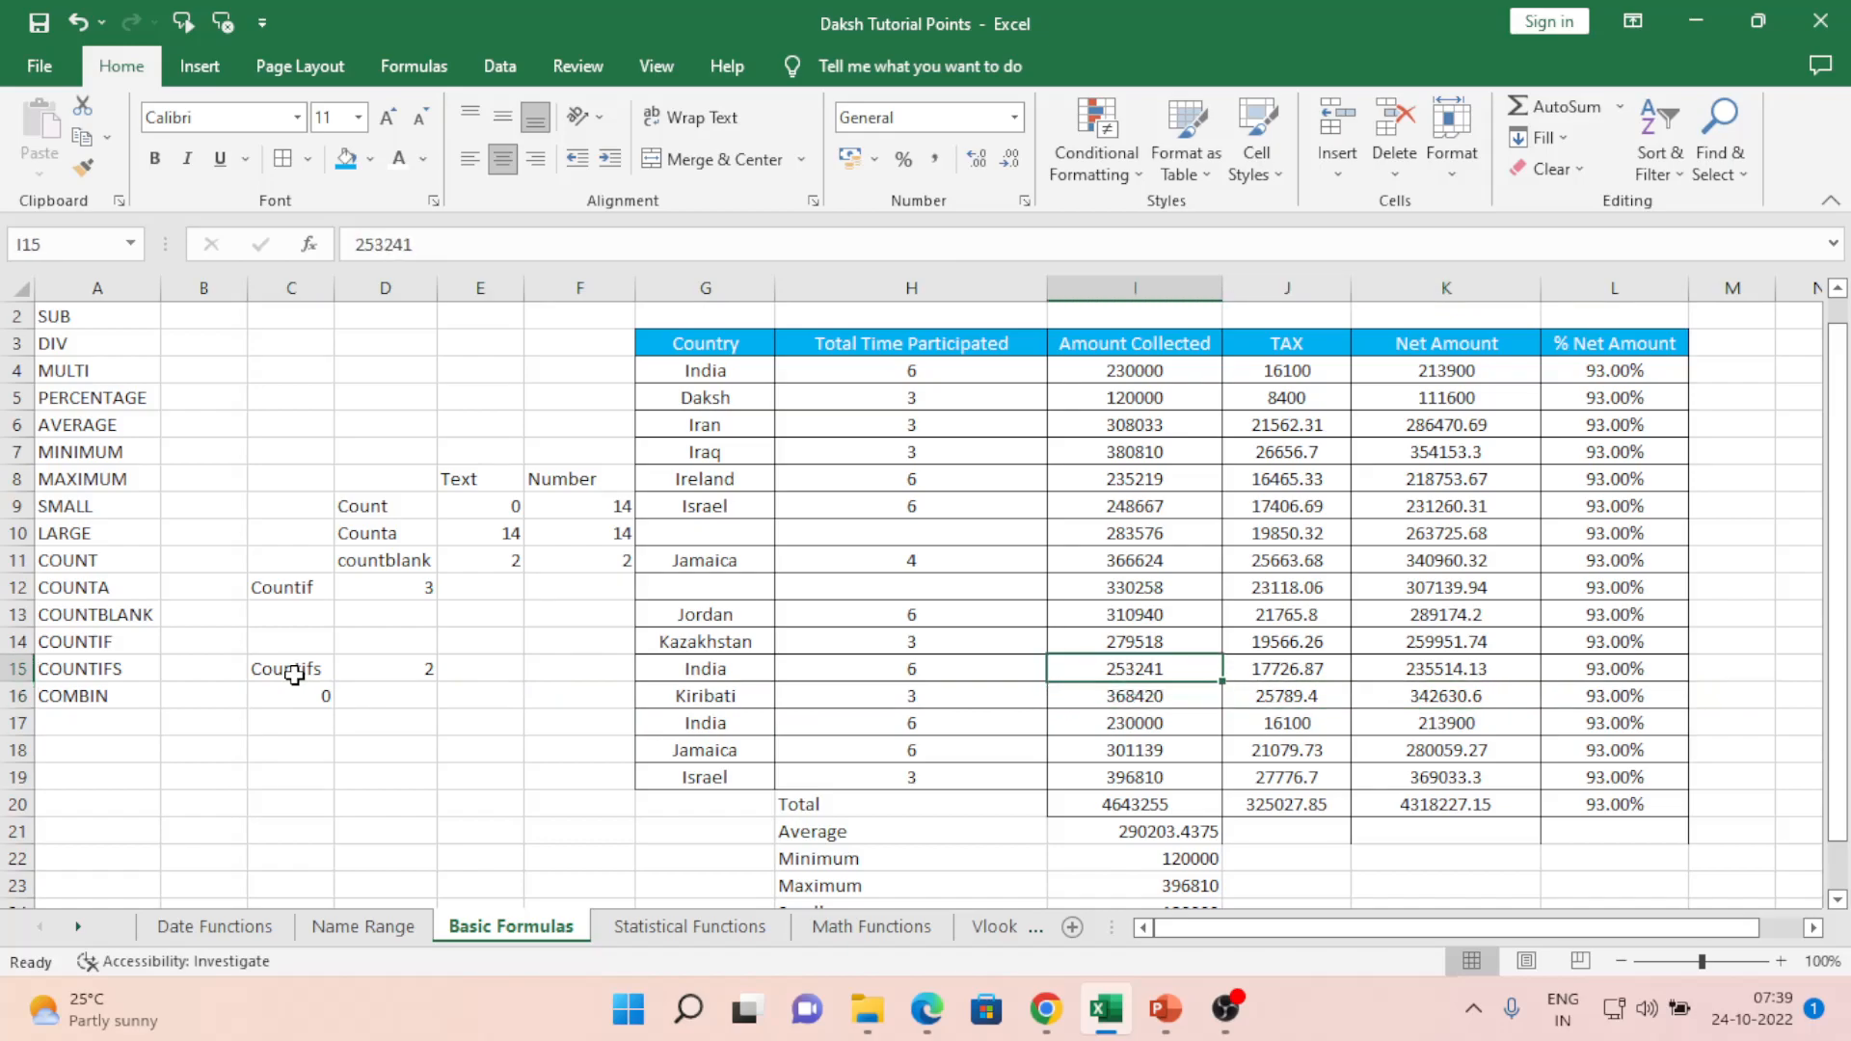
key(Right)
key(Left)
key(Right)
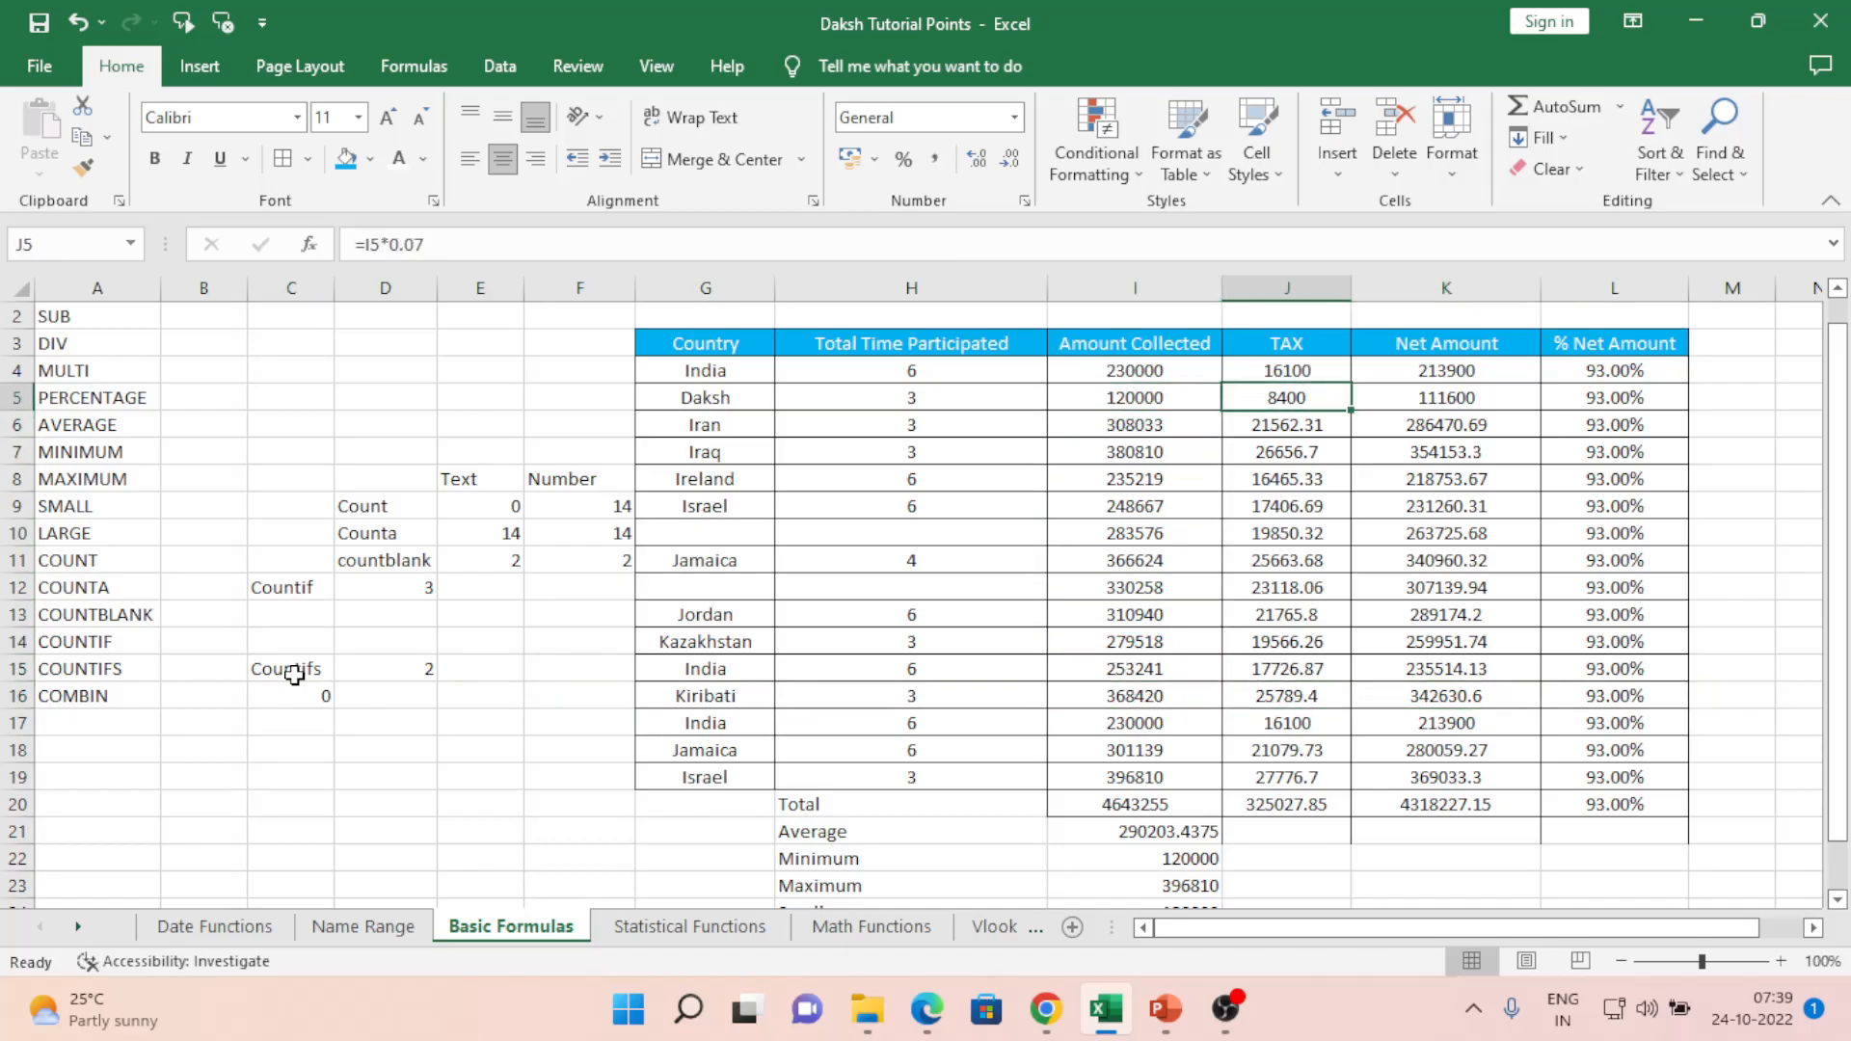
text(120000)
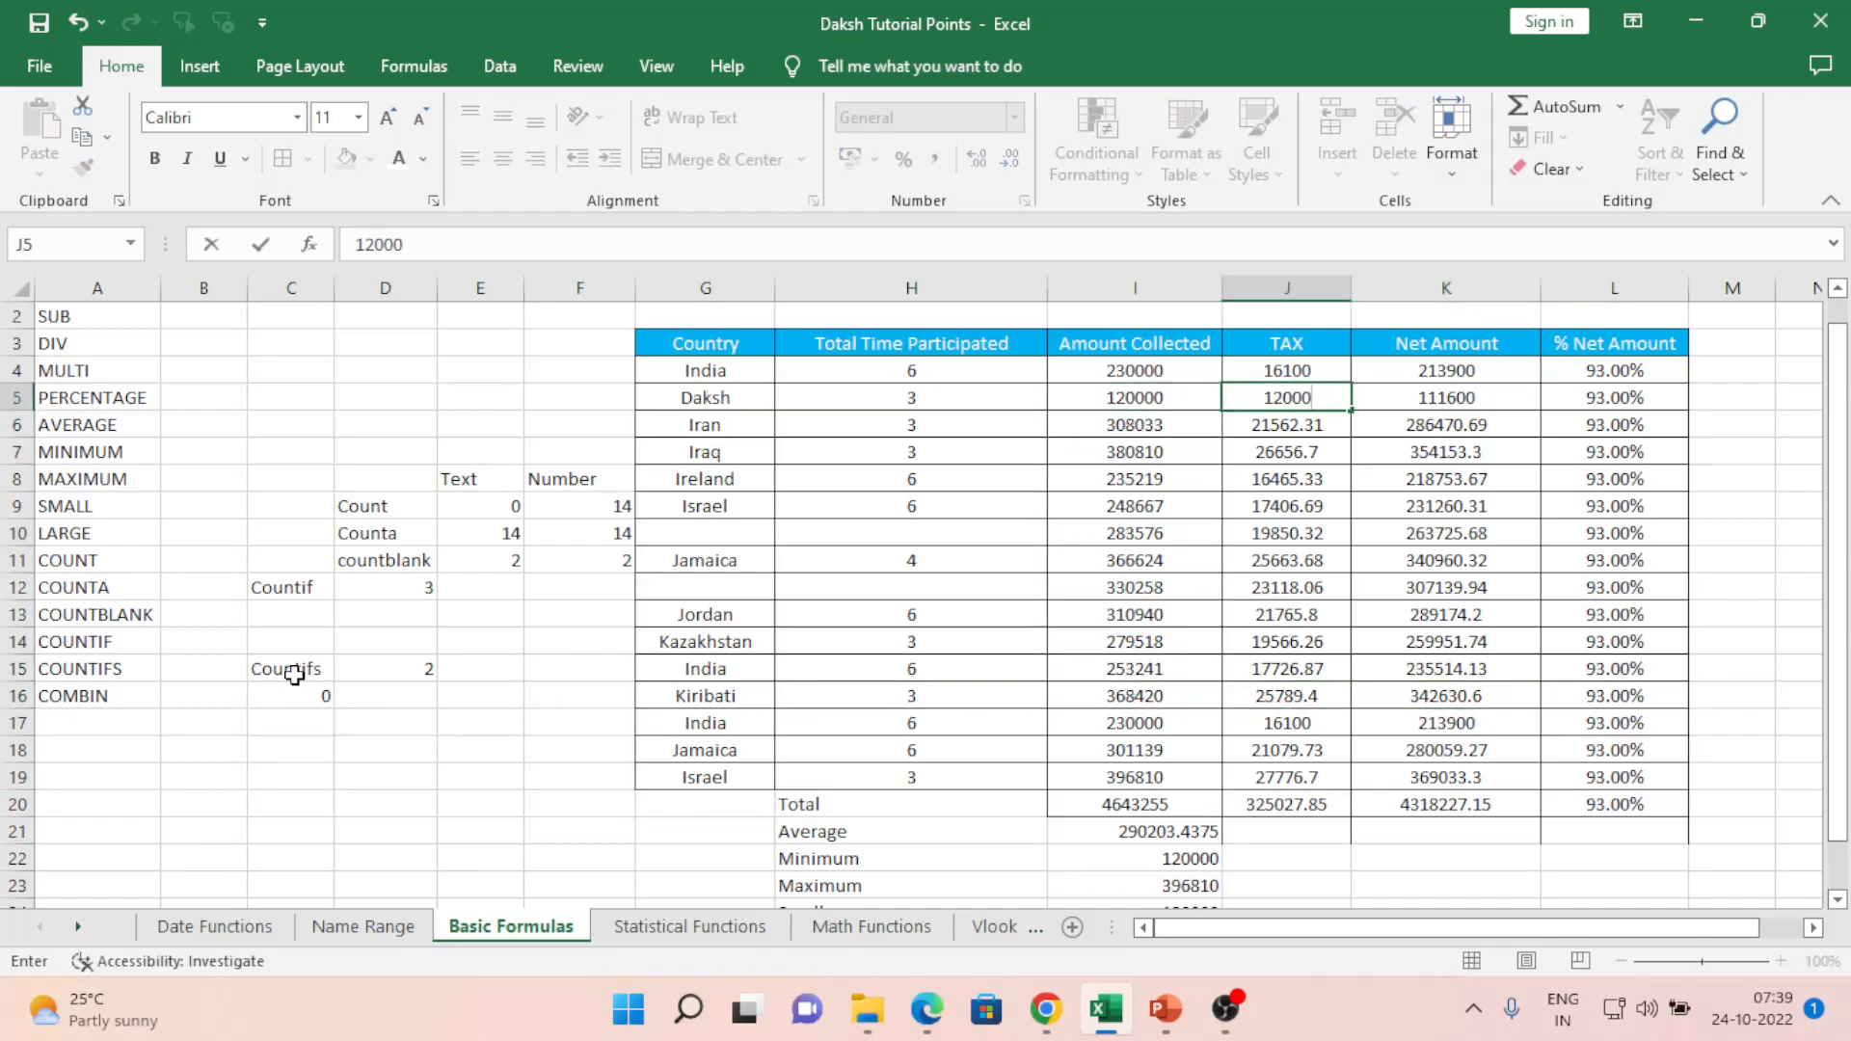
key(Return)
key(Left)
key(Up)
key(Left)
key(Left)
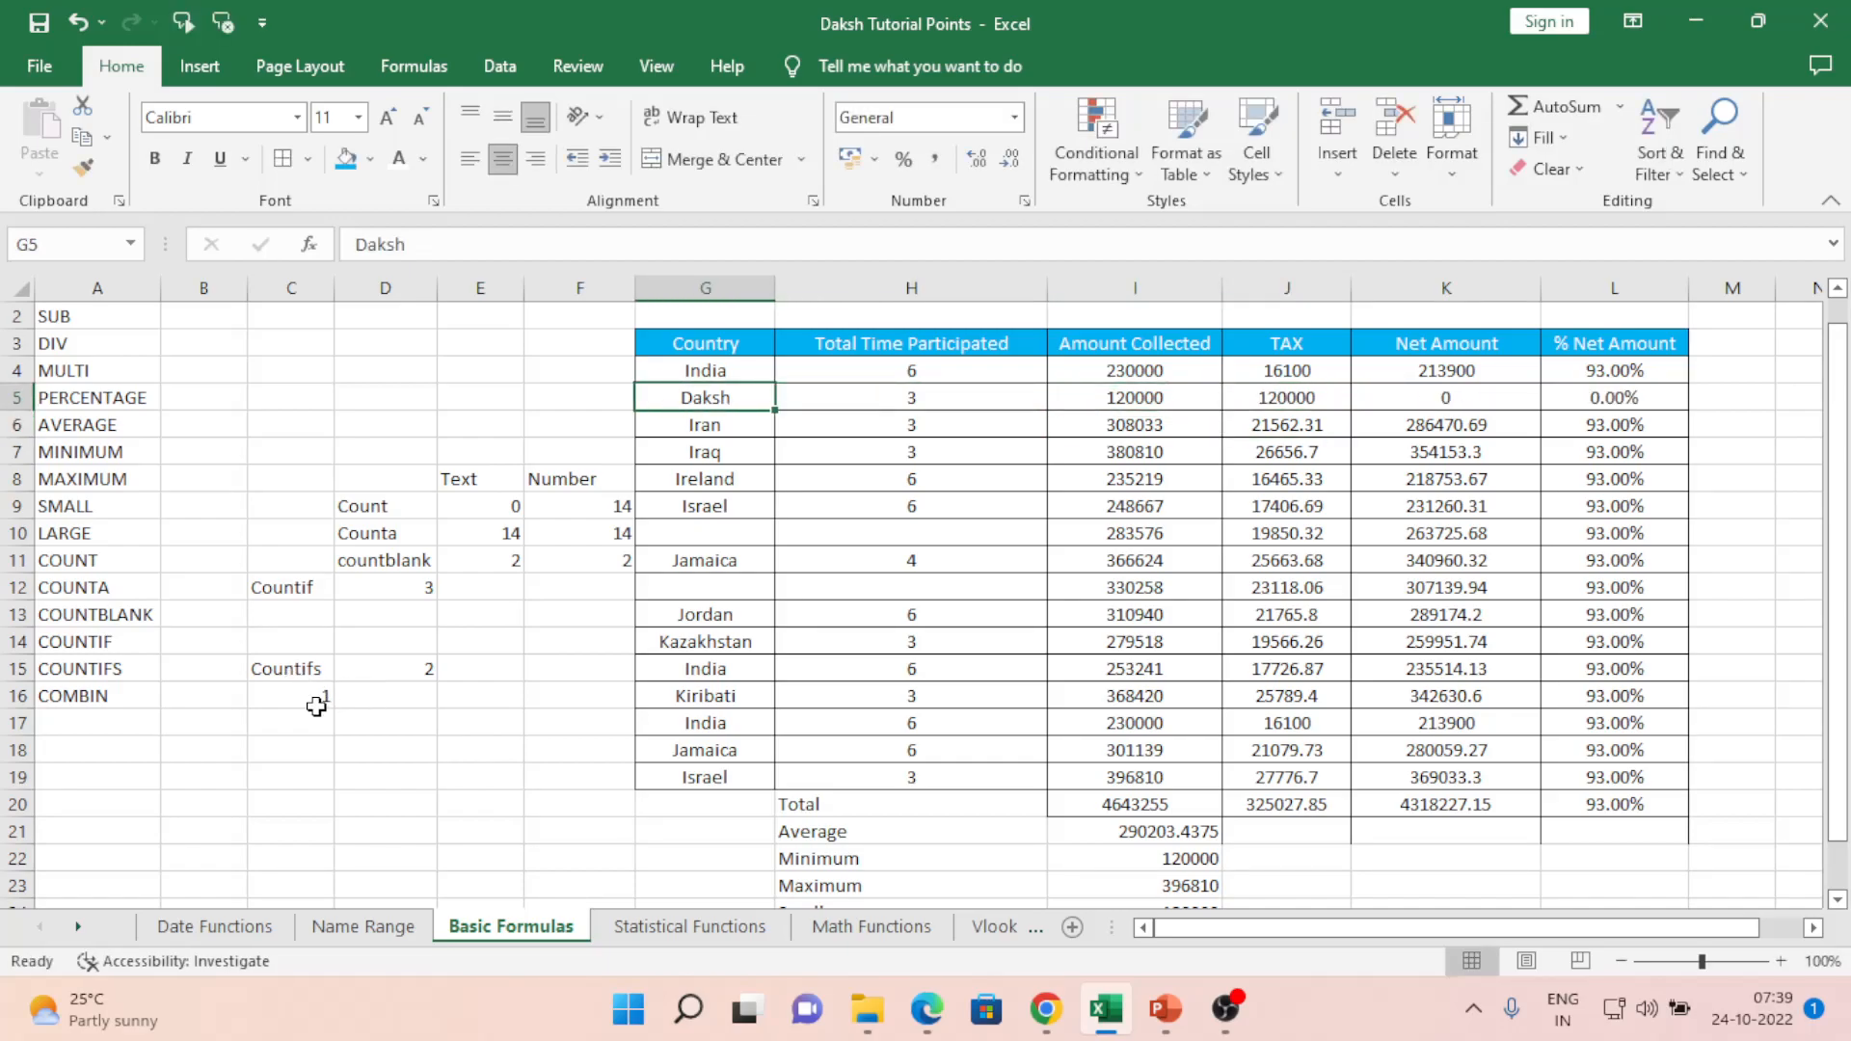
click(356, 701)
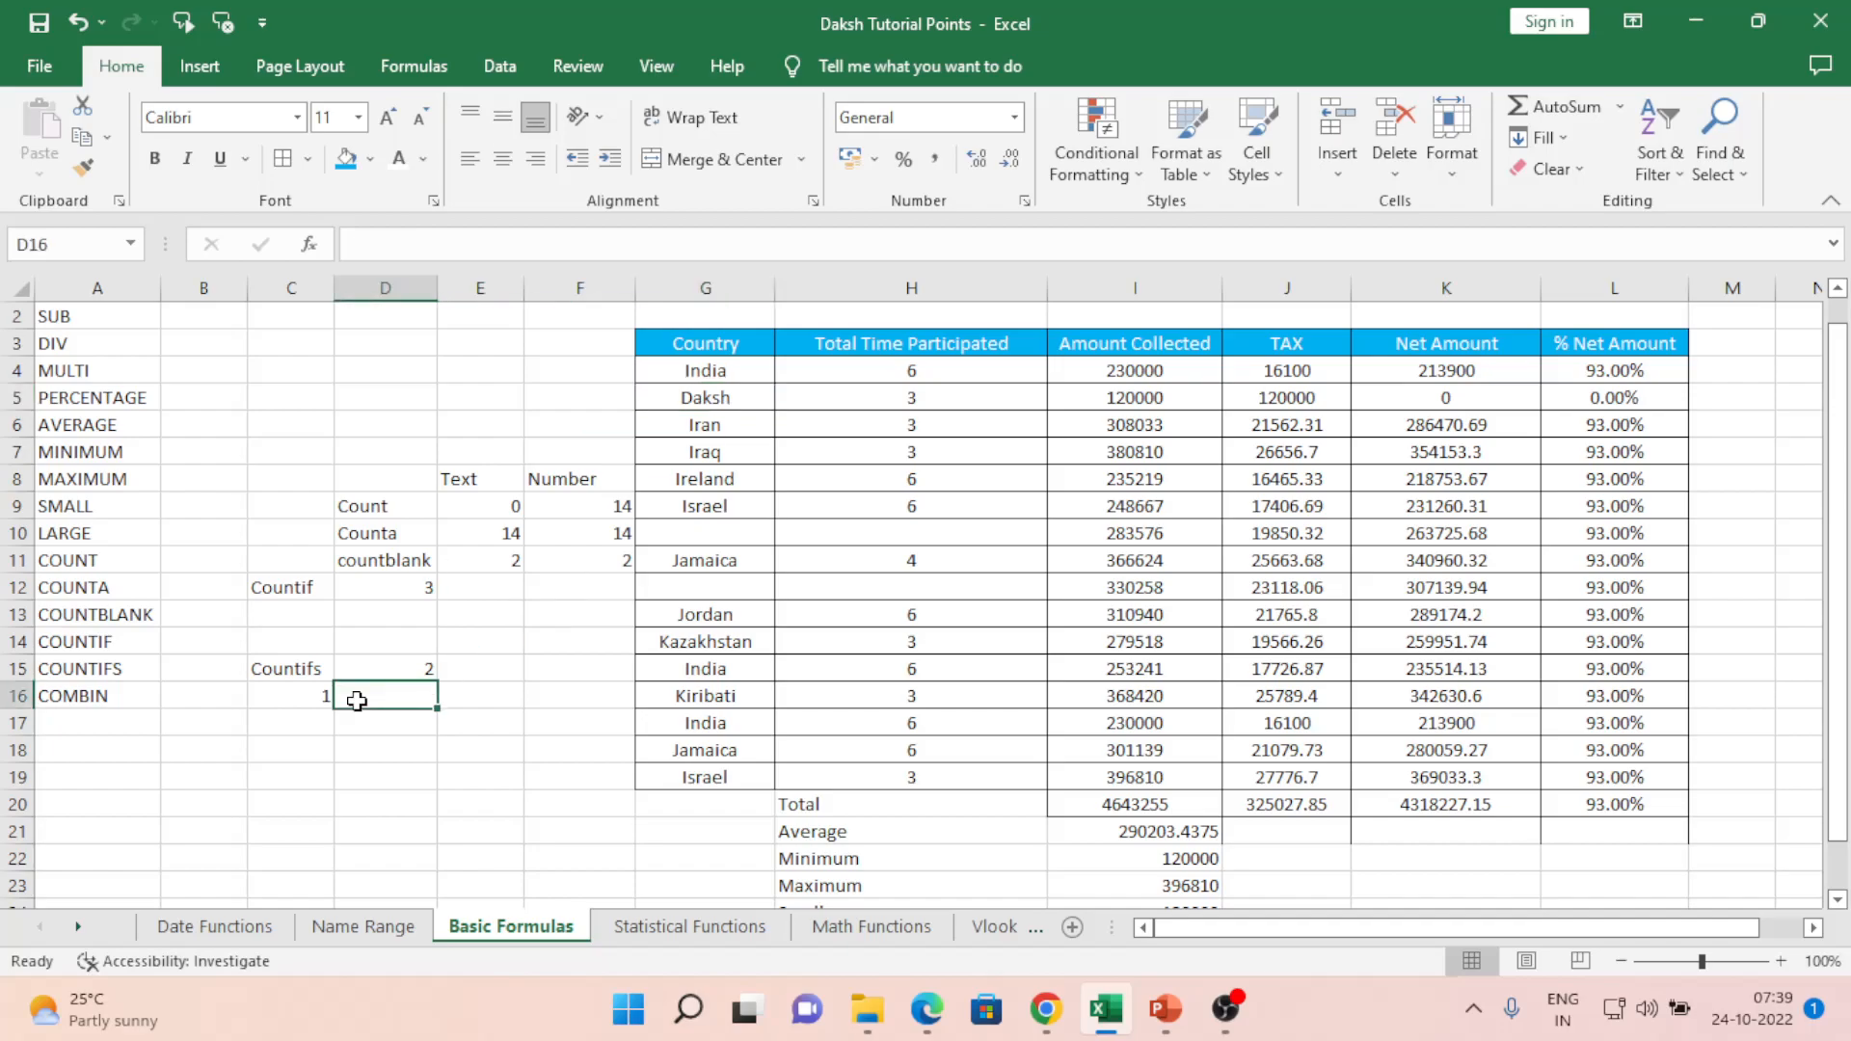
- Copy the Daksh row G5:K5 and paste it into rows 10, 12 and 15
click(707, 403)
key(shift+Right)
key(shift+Right)
key(shift+Right)
key(shift+Right)
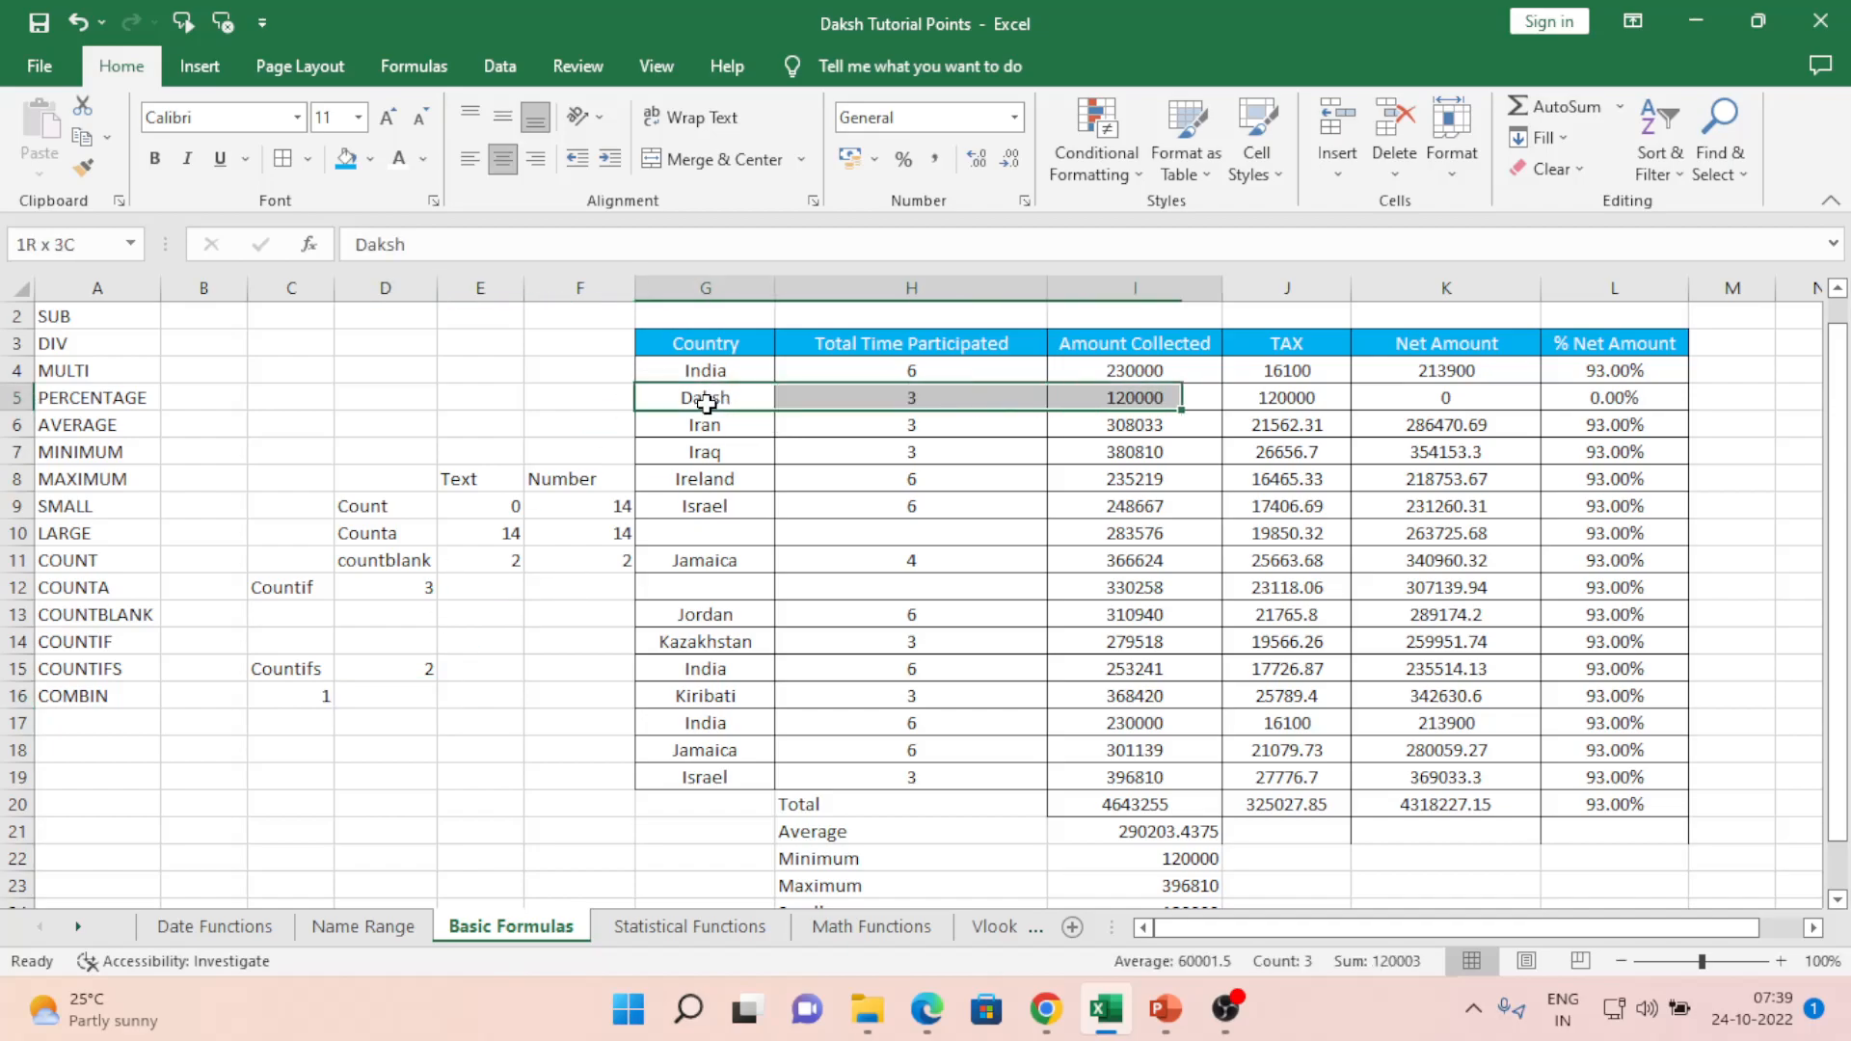
key(ctrl+c)
key(Down)
key(shift+Right)
key(Down)
key(Down)
key(Down)
key(Down)
key(ctrl+v)
key(Down)
key(Down)
key(ctrl+v)
key(Down)
key(Down)
key(Down)
key(ctrl+v)
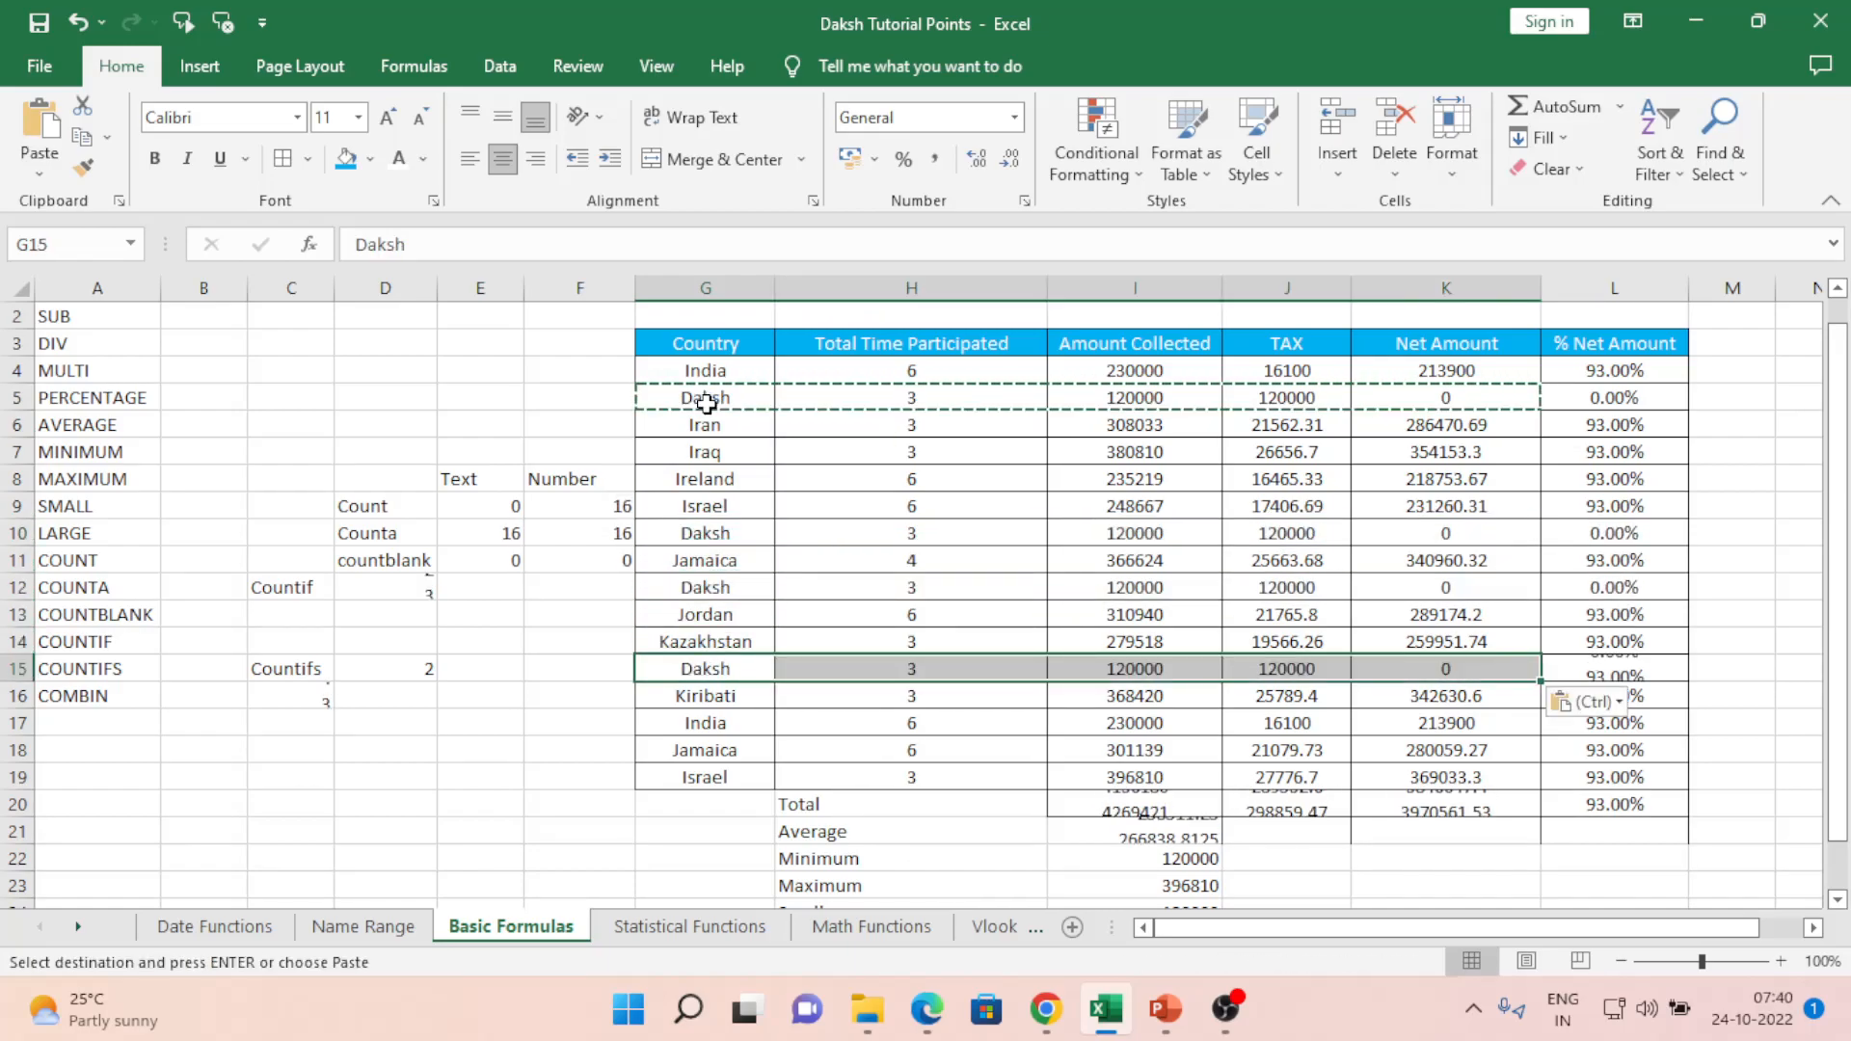
- Change row 15's participation count in H15 to 5
key(Right)
text(5)
key(Return)
key(Left)
key(Up)
key(Right)
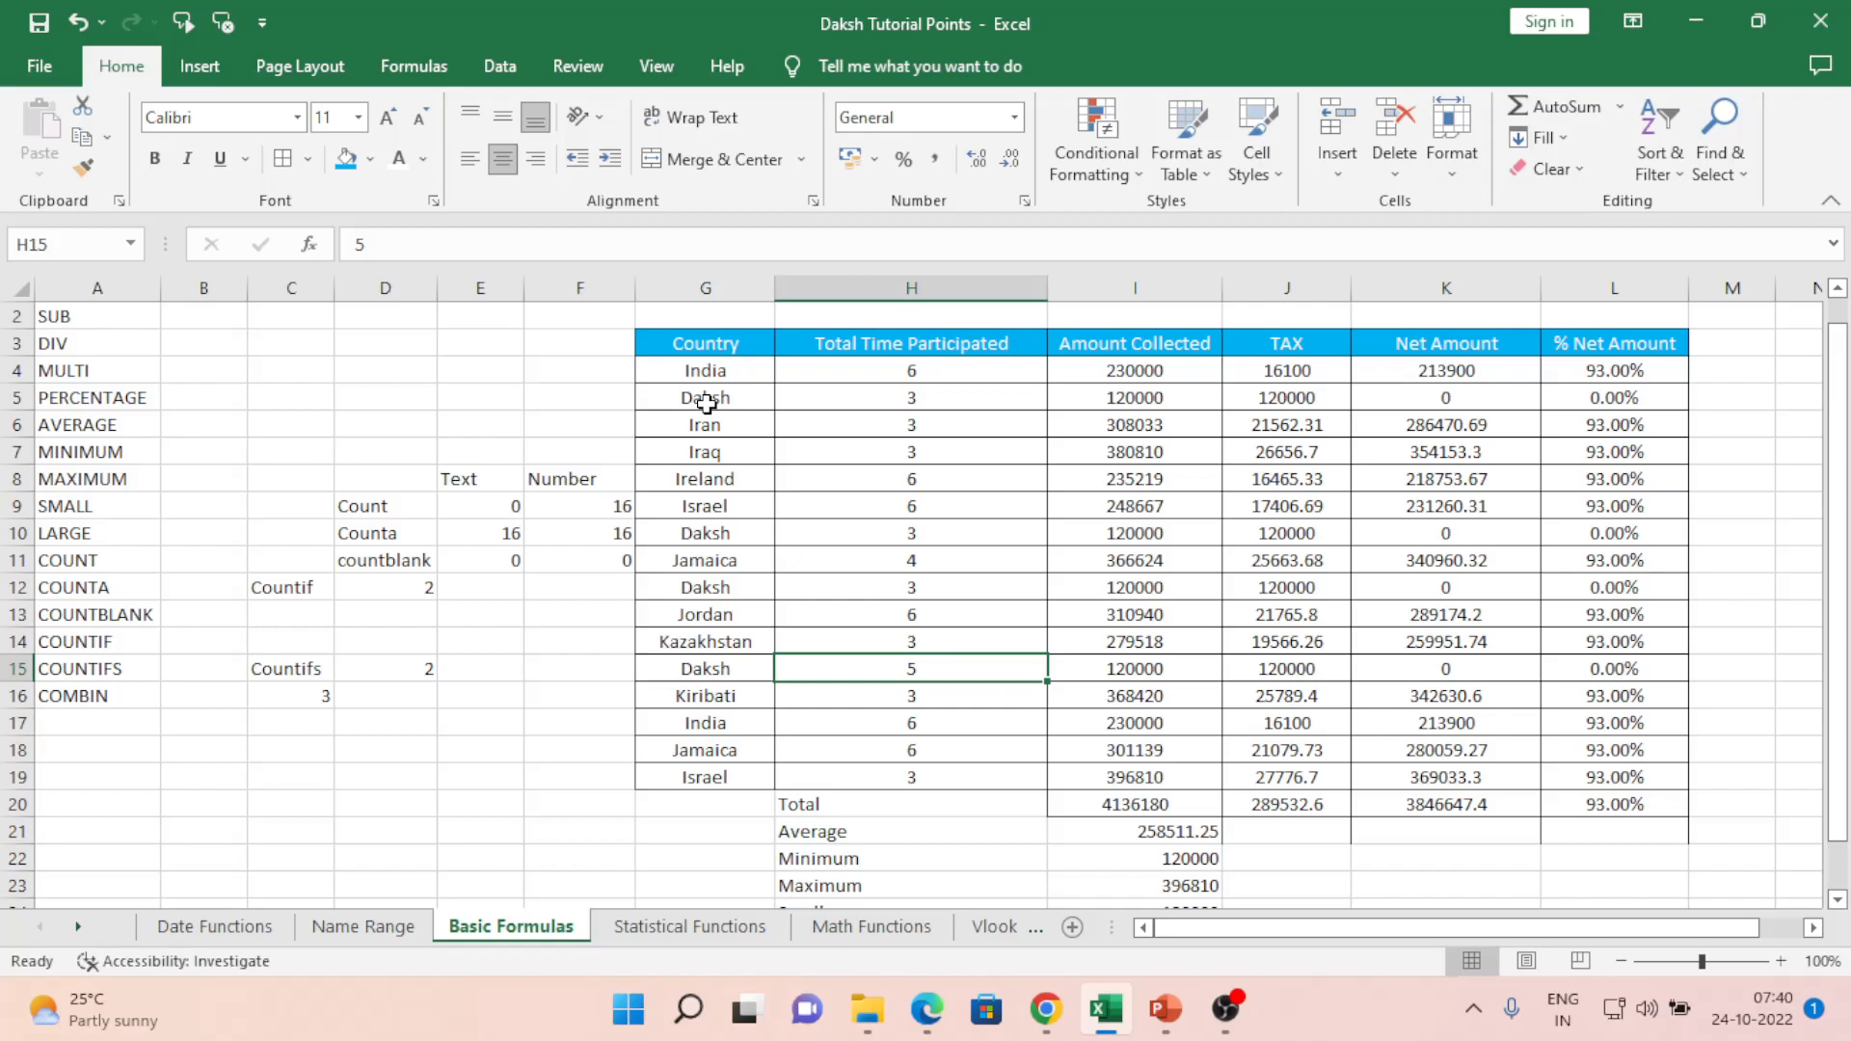
key(Left)
key(Left)
key(Left)
key(Left)
key(Left)
key(Left)
key(Left)
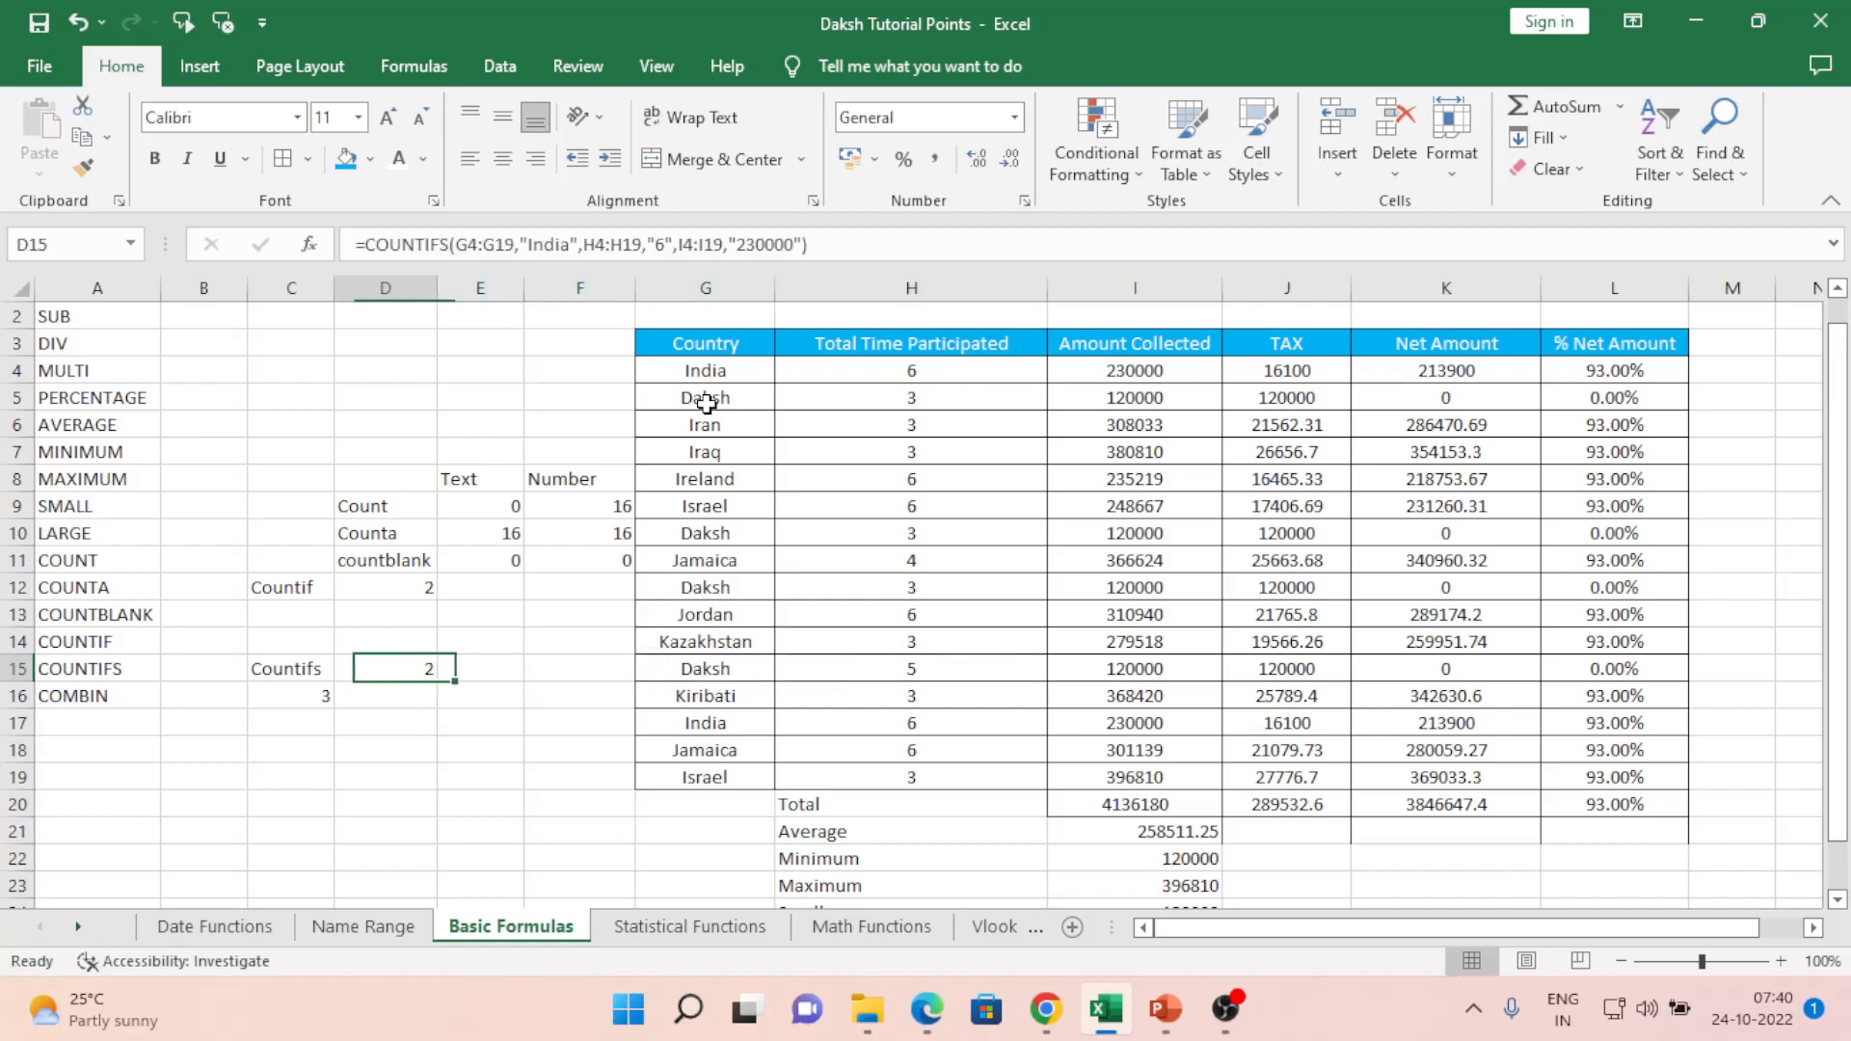
- Copy the COMBIN label from A16 into A36
key(Down)
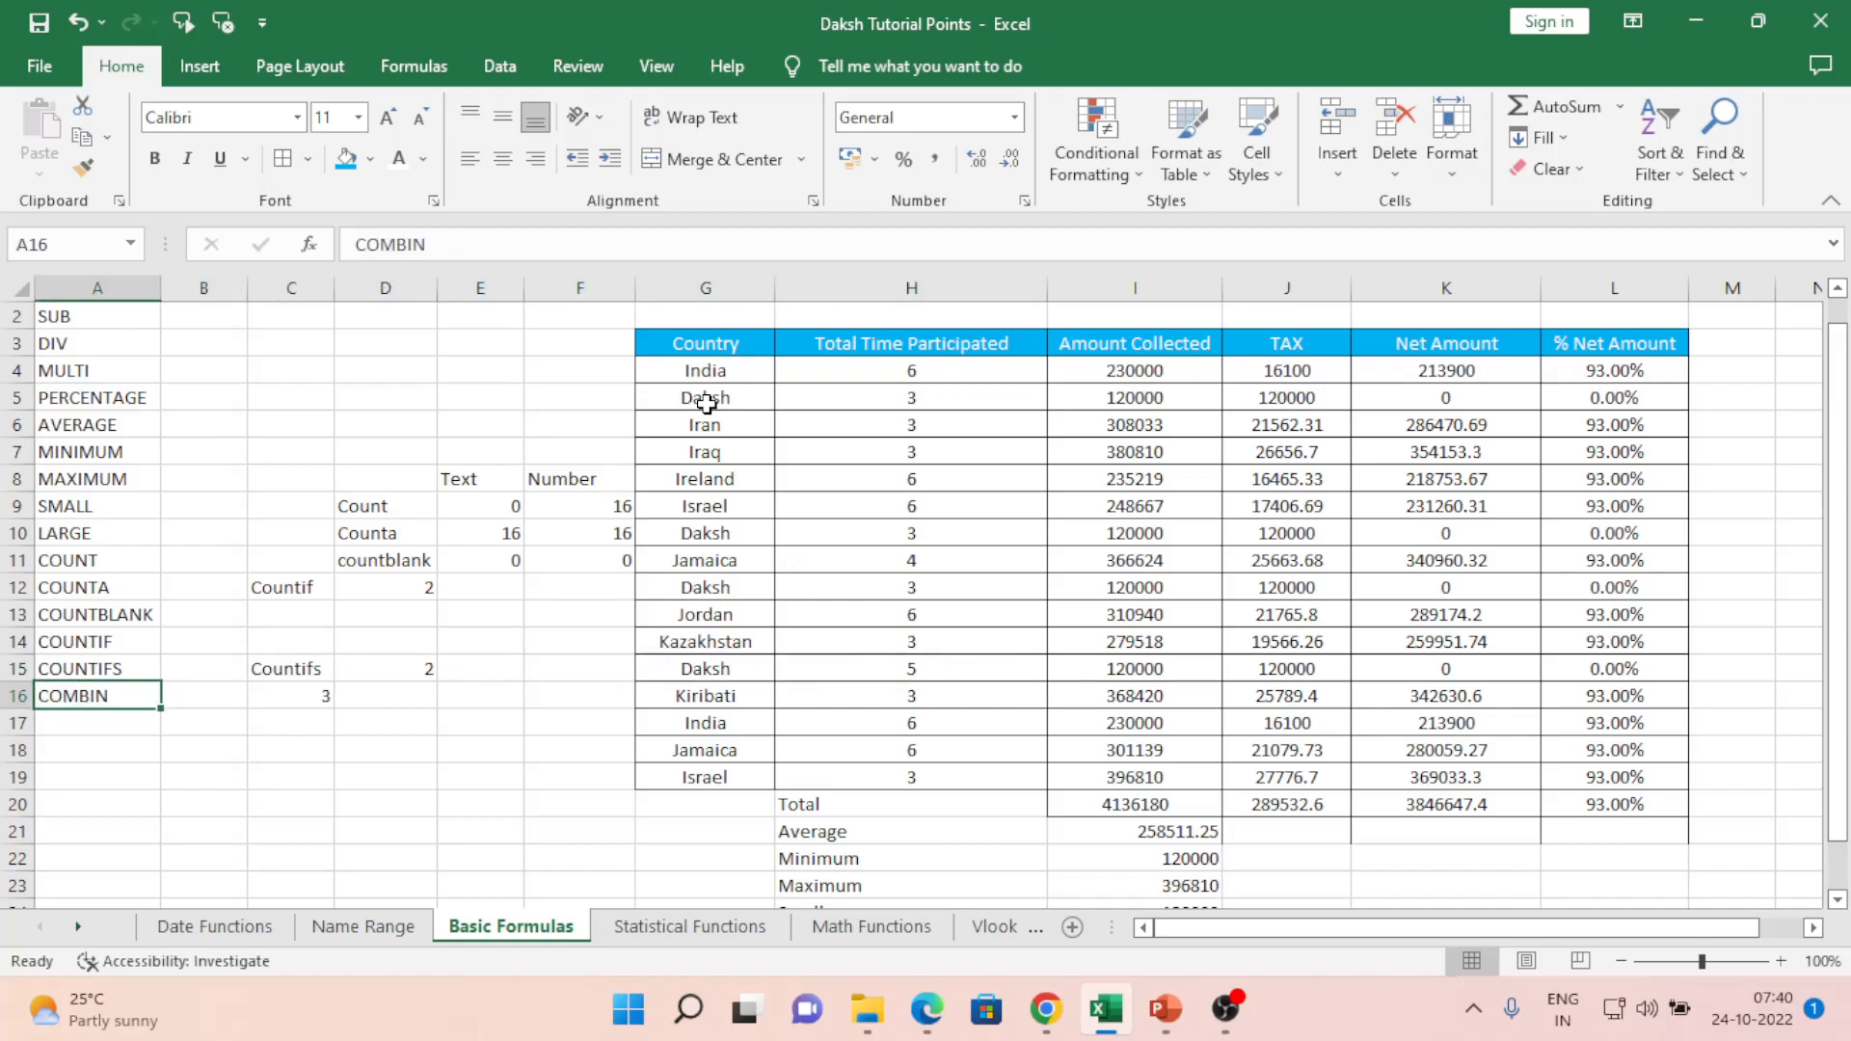
key(ctrl+c)
key(Down)
key(Down)
key(Down)
key(Down)
key(Down)
key(Down)
key(Down)
key(Down)
key(Down)
key(Down)
key(Down)
key(Down)
key(Down)
key(Down)
key(Down)
key(Down)
key(Down)
key(Down)
key(Down)
key(Down)
key(Up)
key(Up)
key(Up)
key(Up)
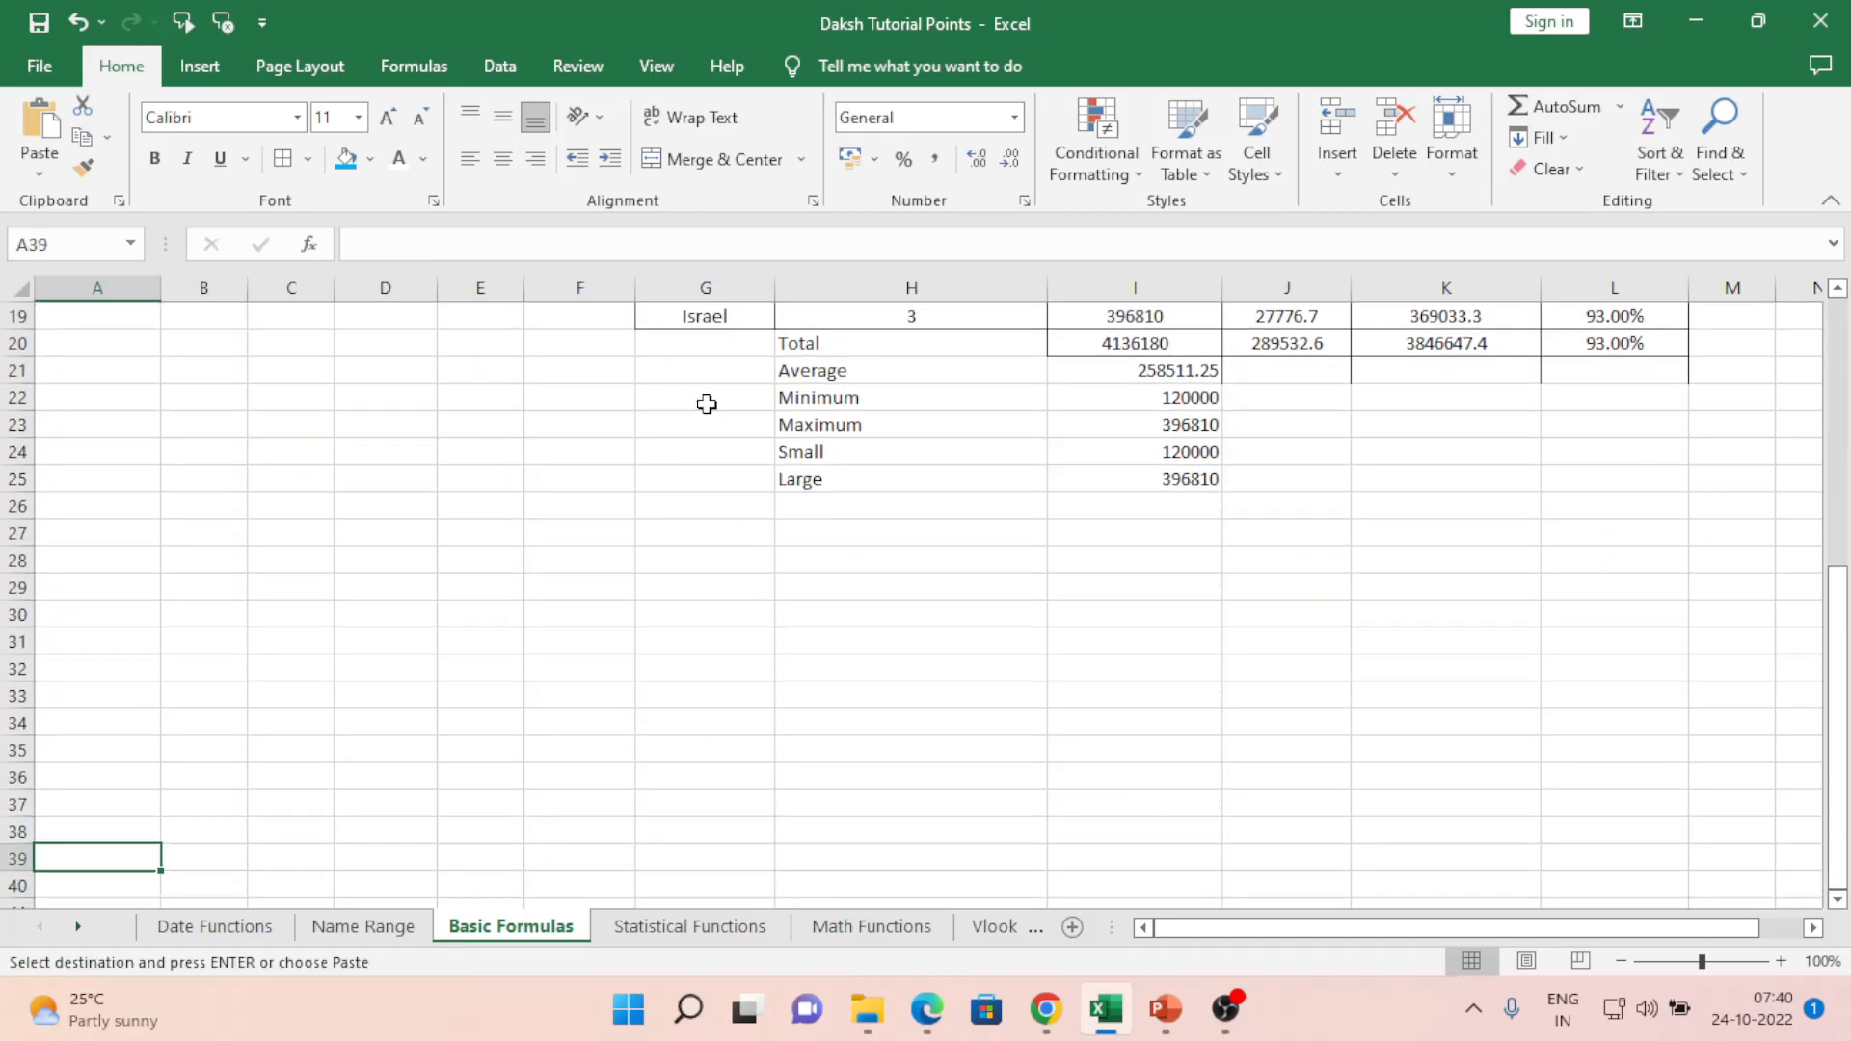
key(ctrl+v)
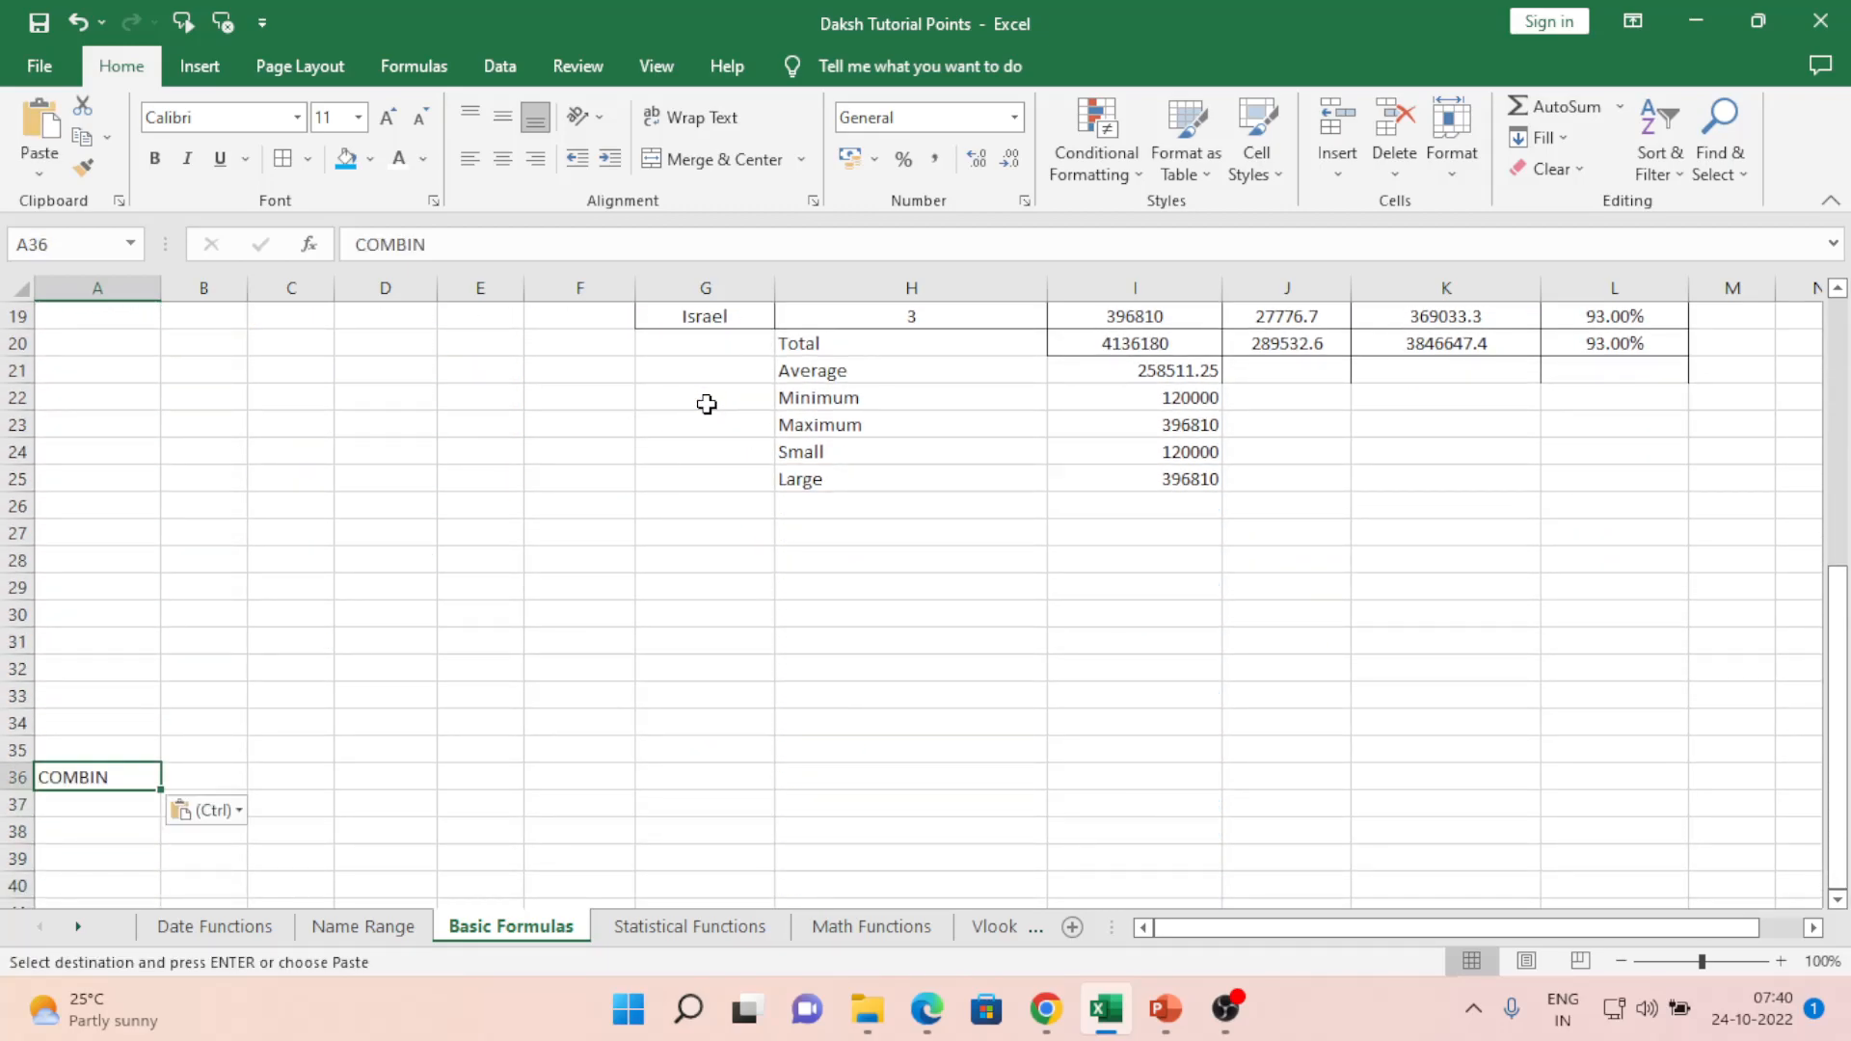
key(Right)
key(Right)
key(Right)
key(Right)
key(Left)
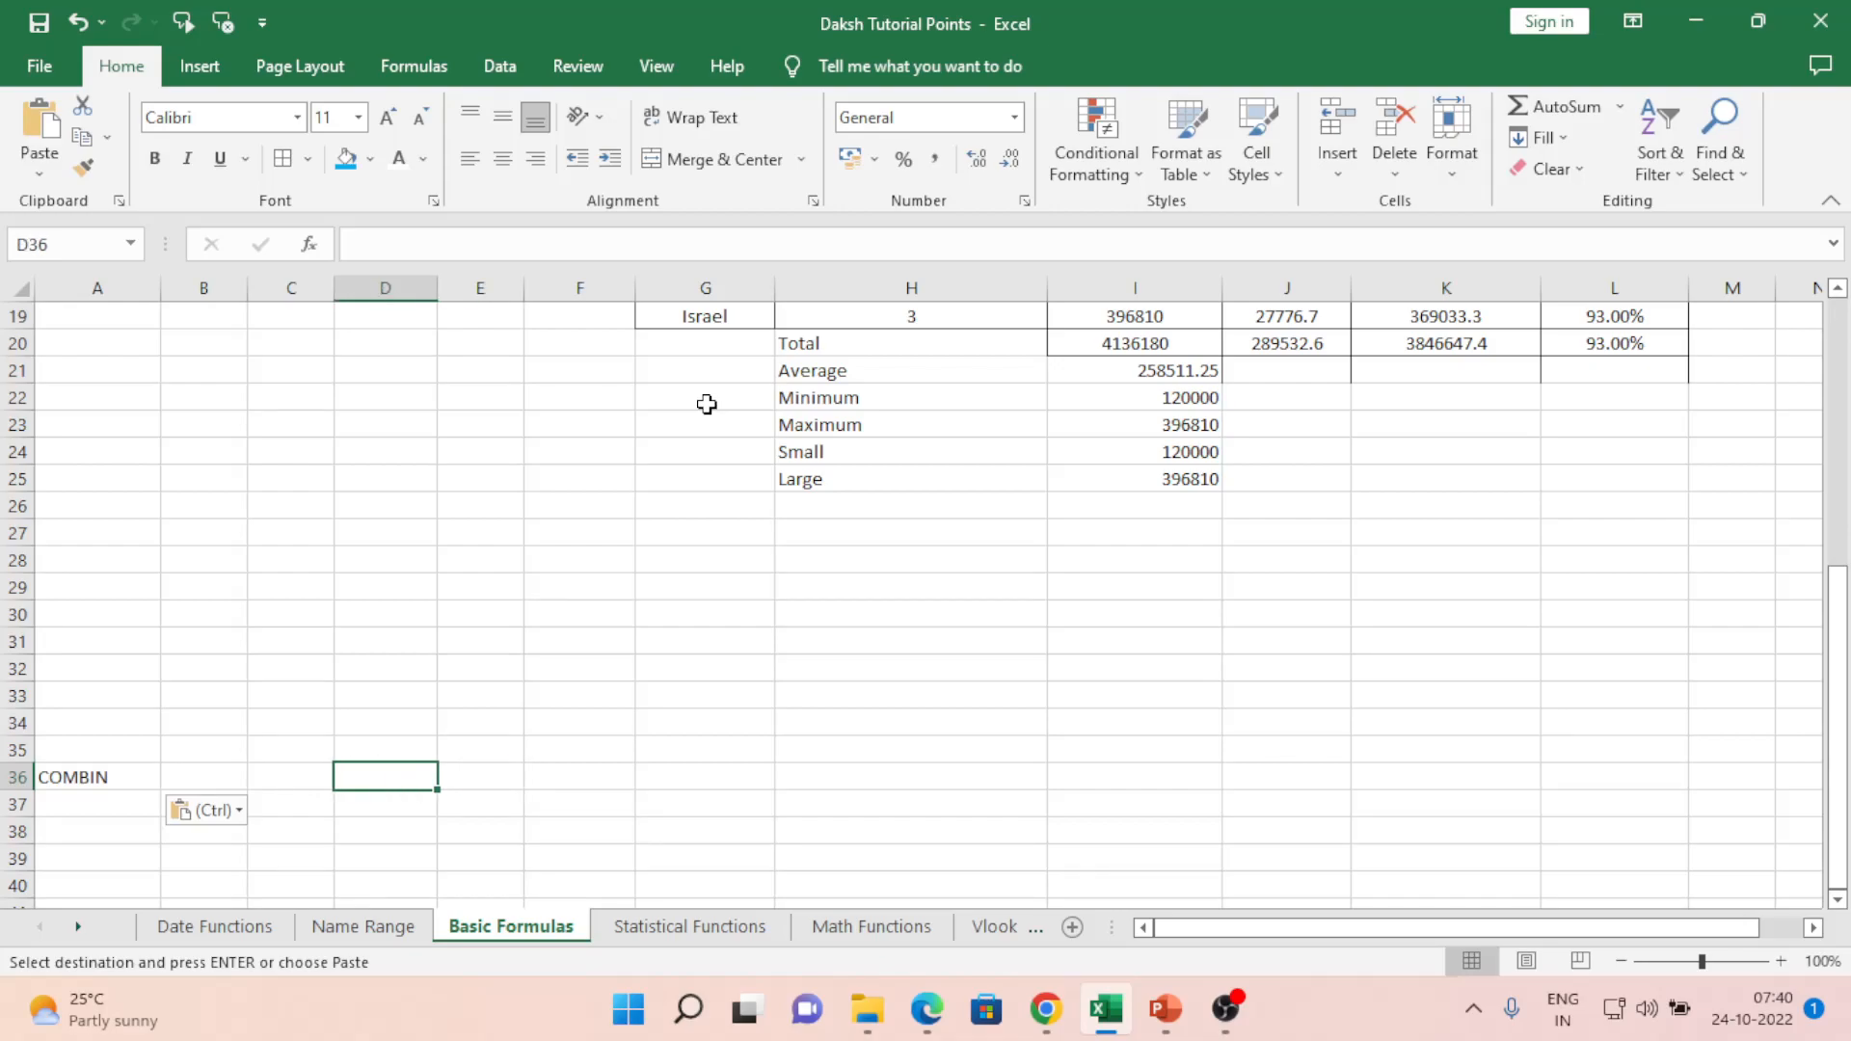
- Enter the COMBIN inputs 20 in D35 and 5 in E35
key(Up)
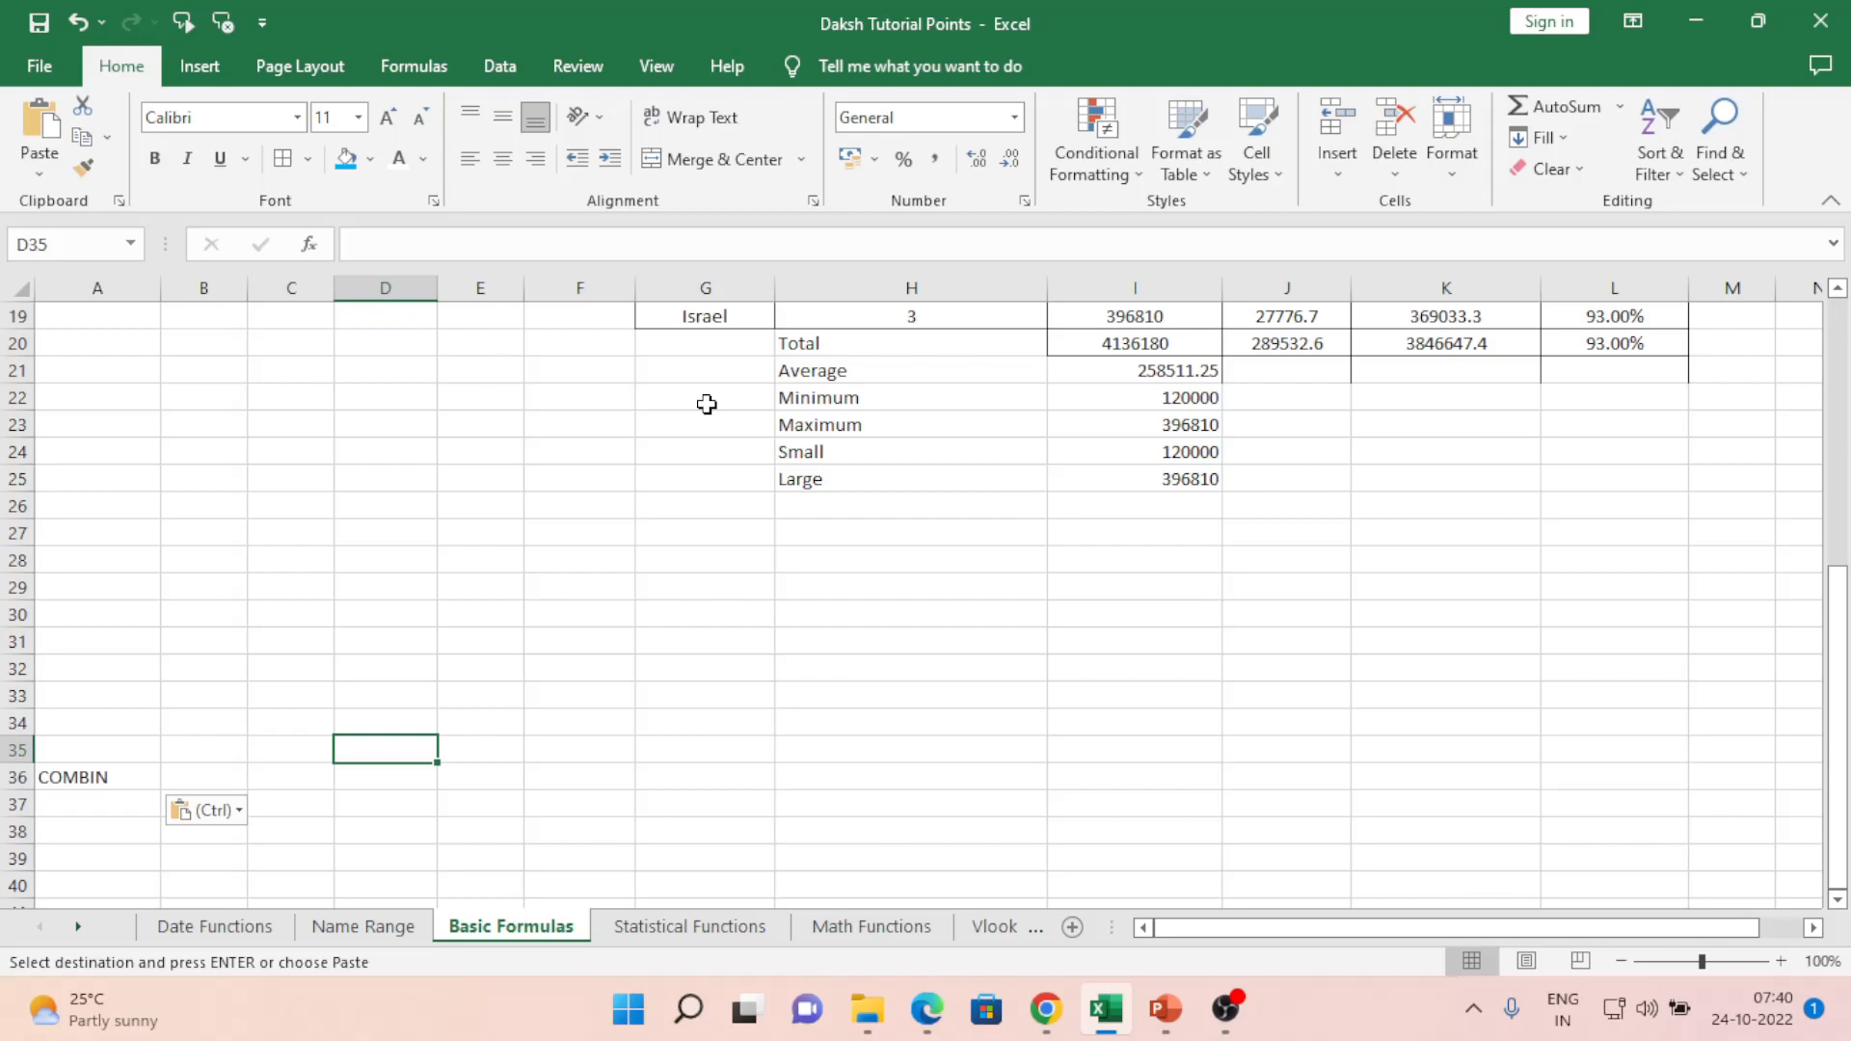
text(20)
key(Tab)
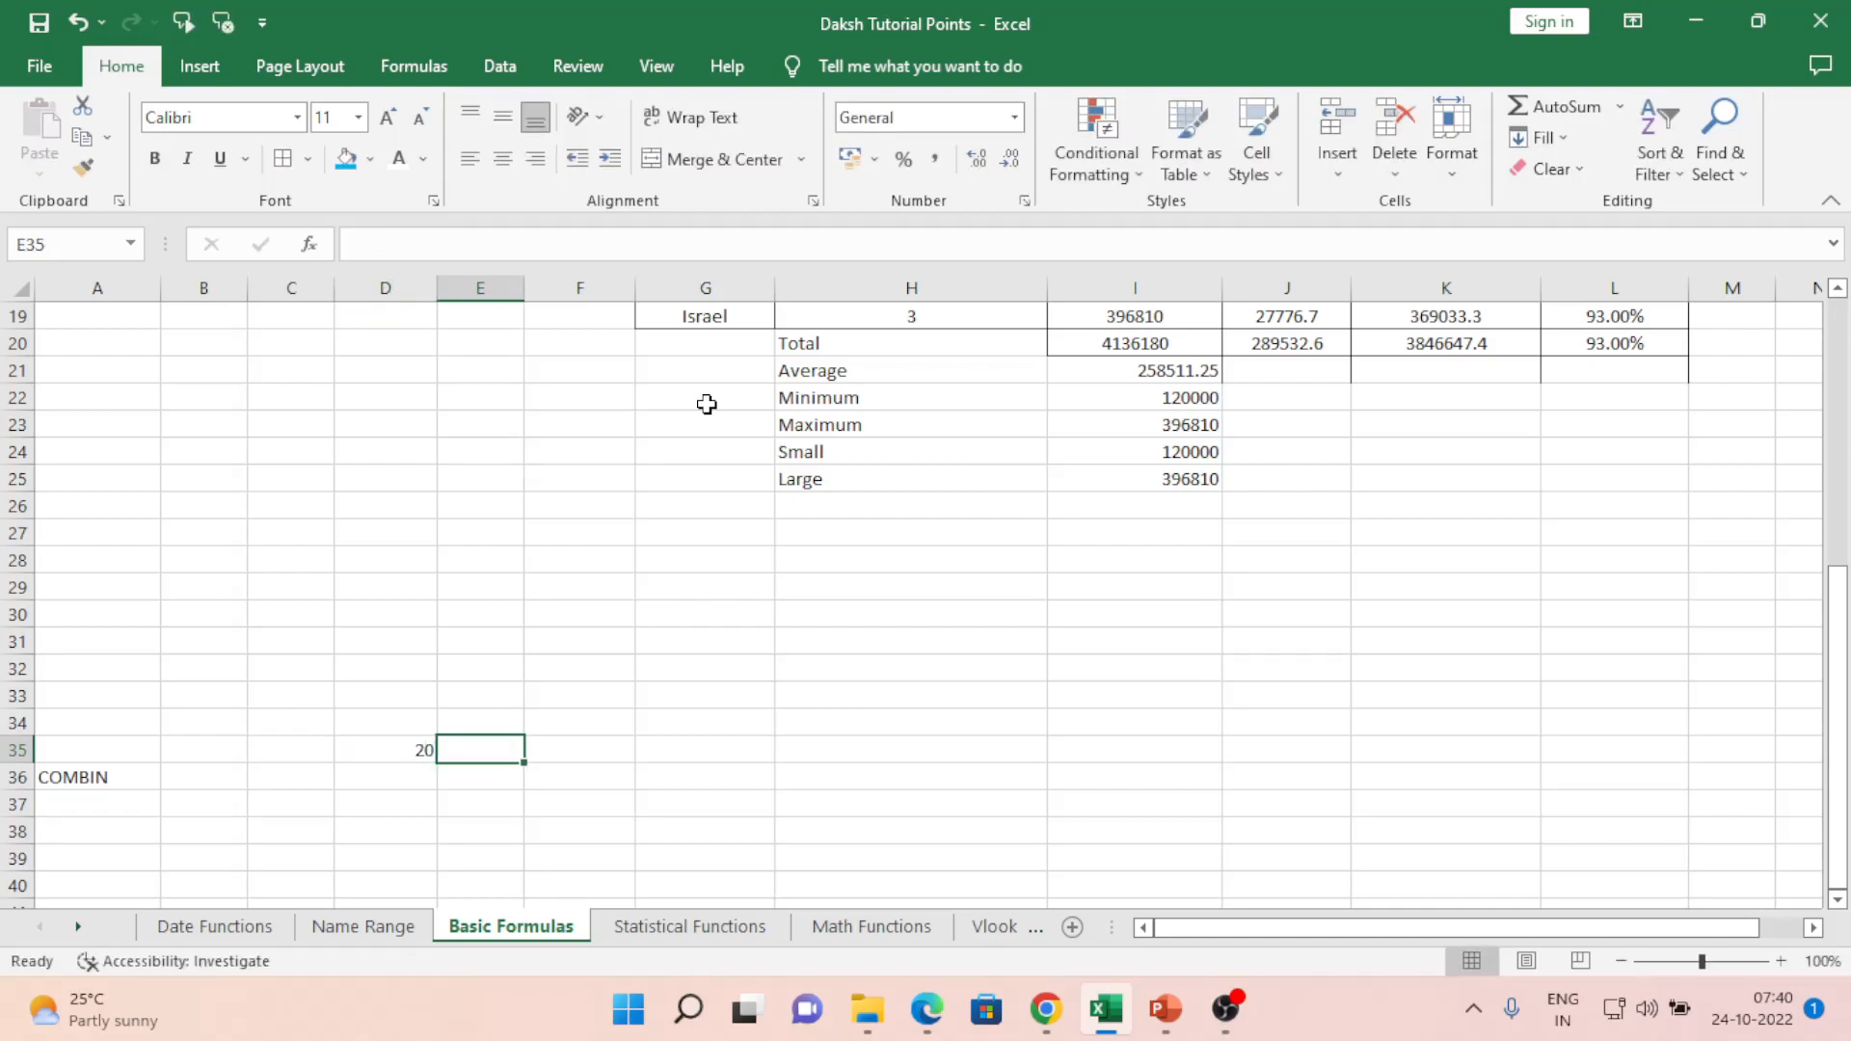
text(5)
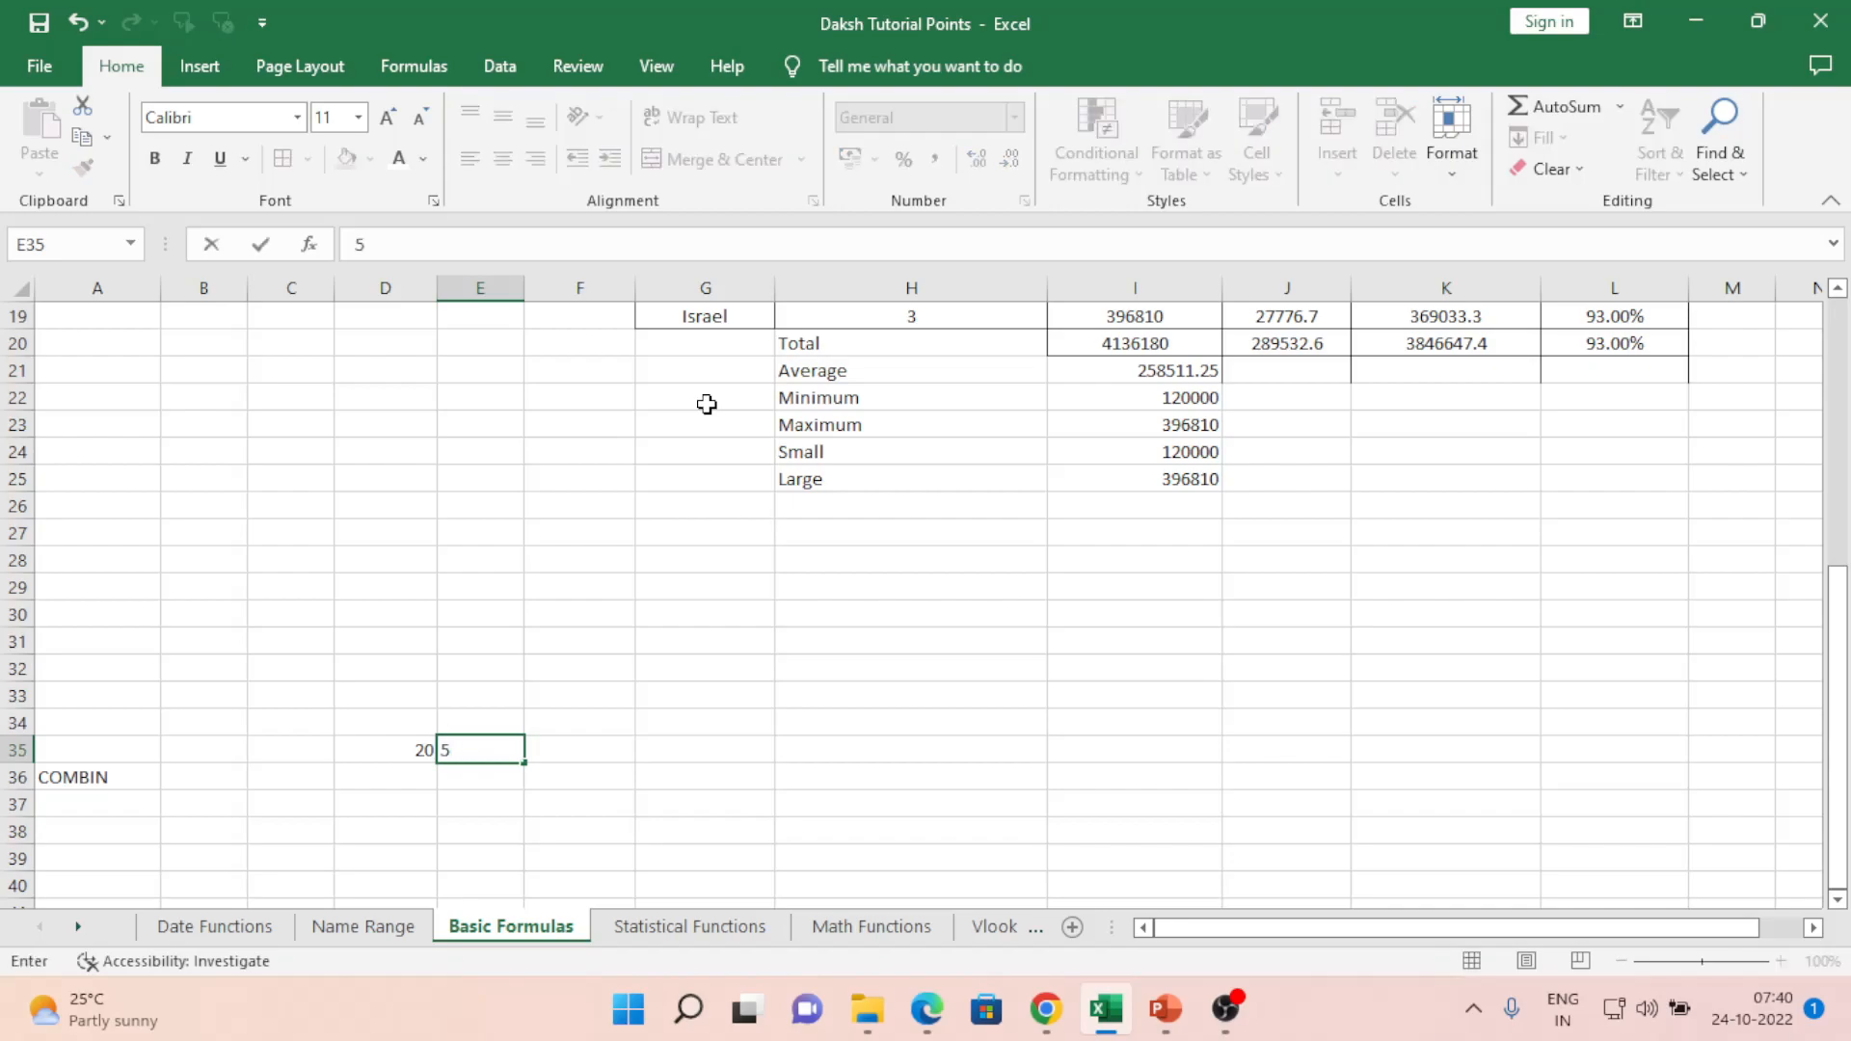
key(Return)
key(Up)
key(Left)
key(Right)
key(Left)
key(Right)
key(Left)
key(Down)
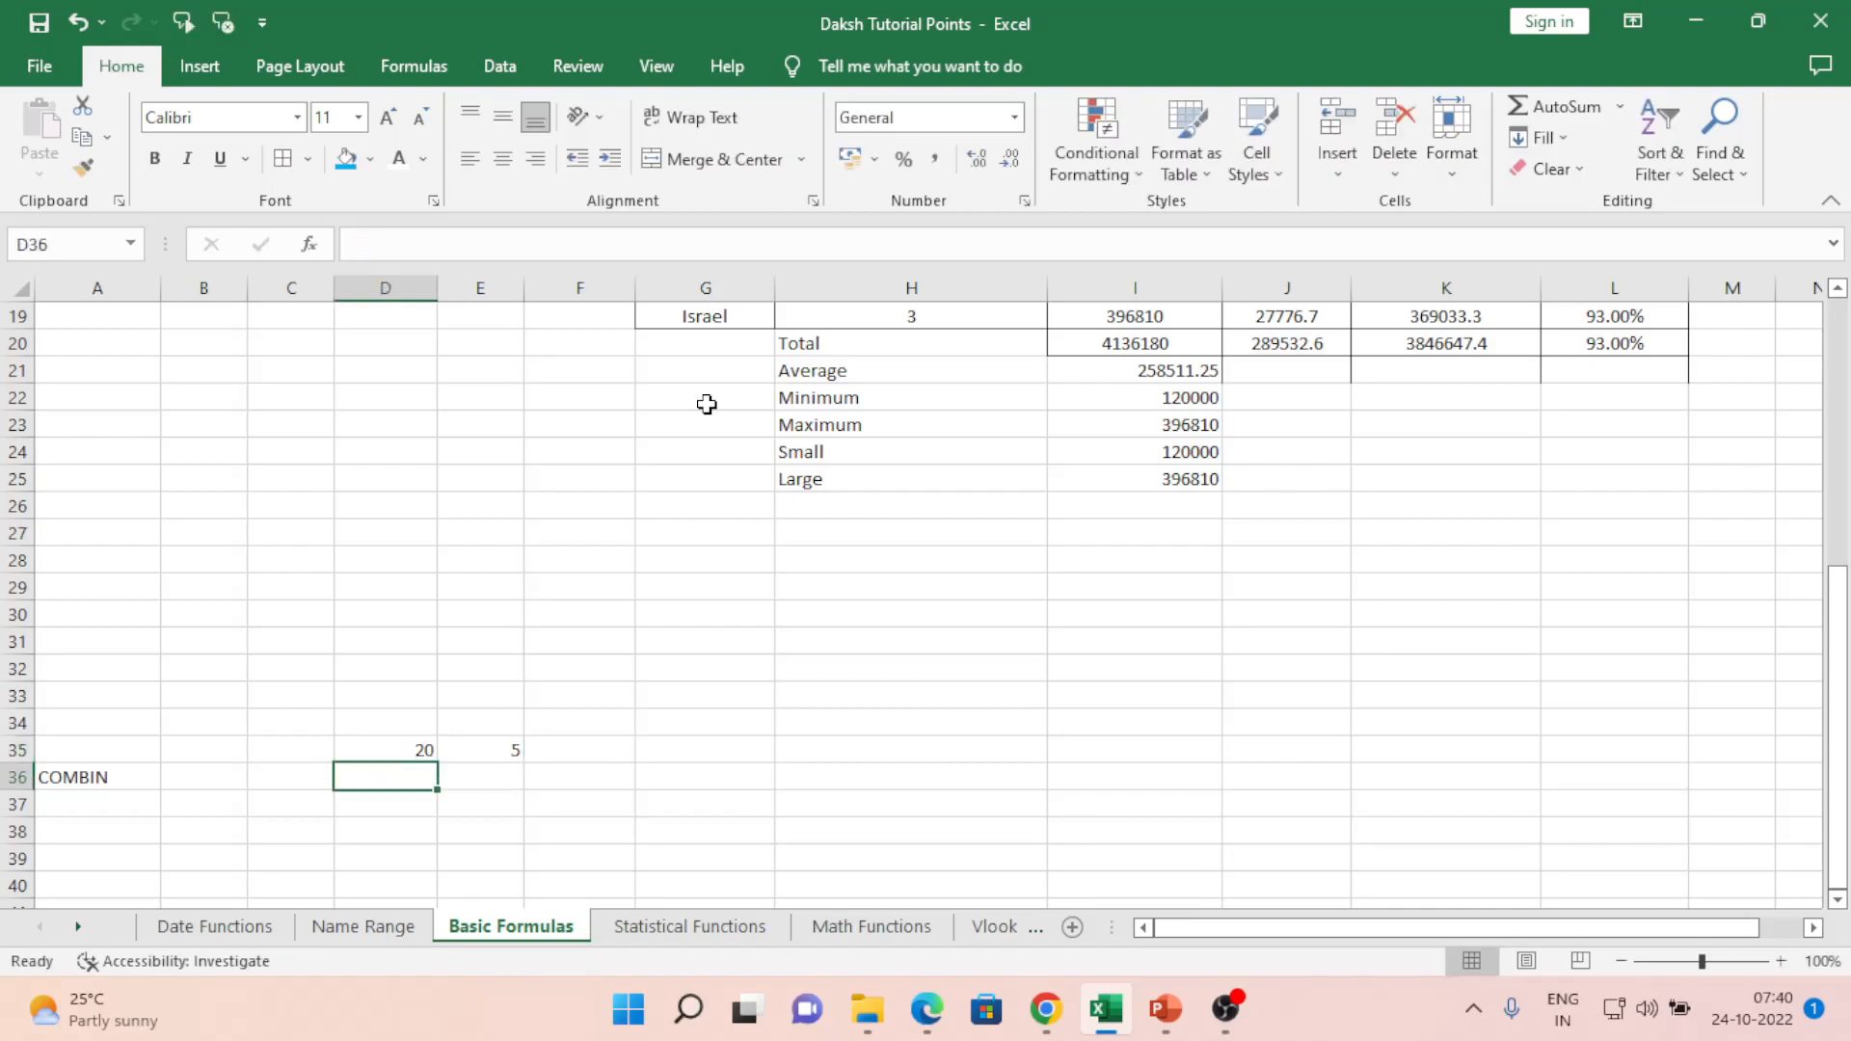
- Enter =COMBIN(D35,E35) in D36 and confirm its cell references
text(=)
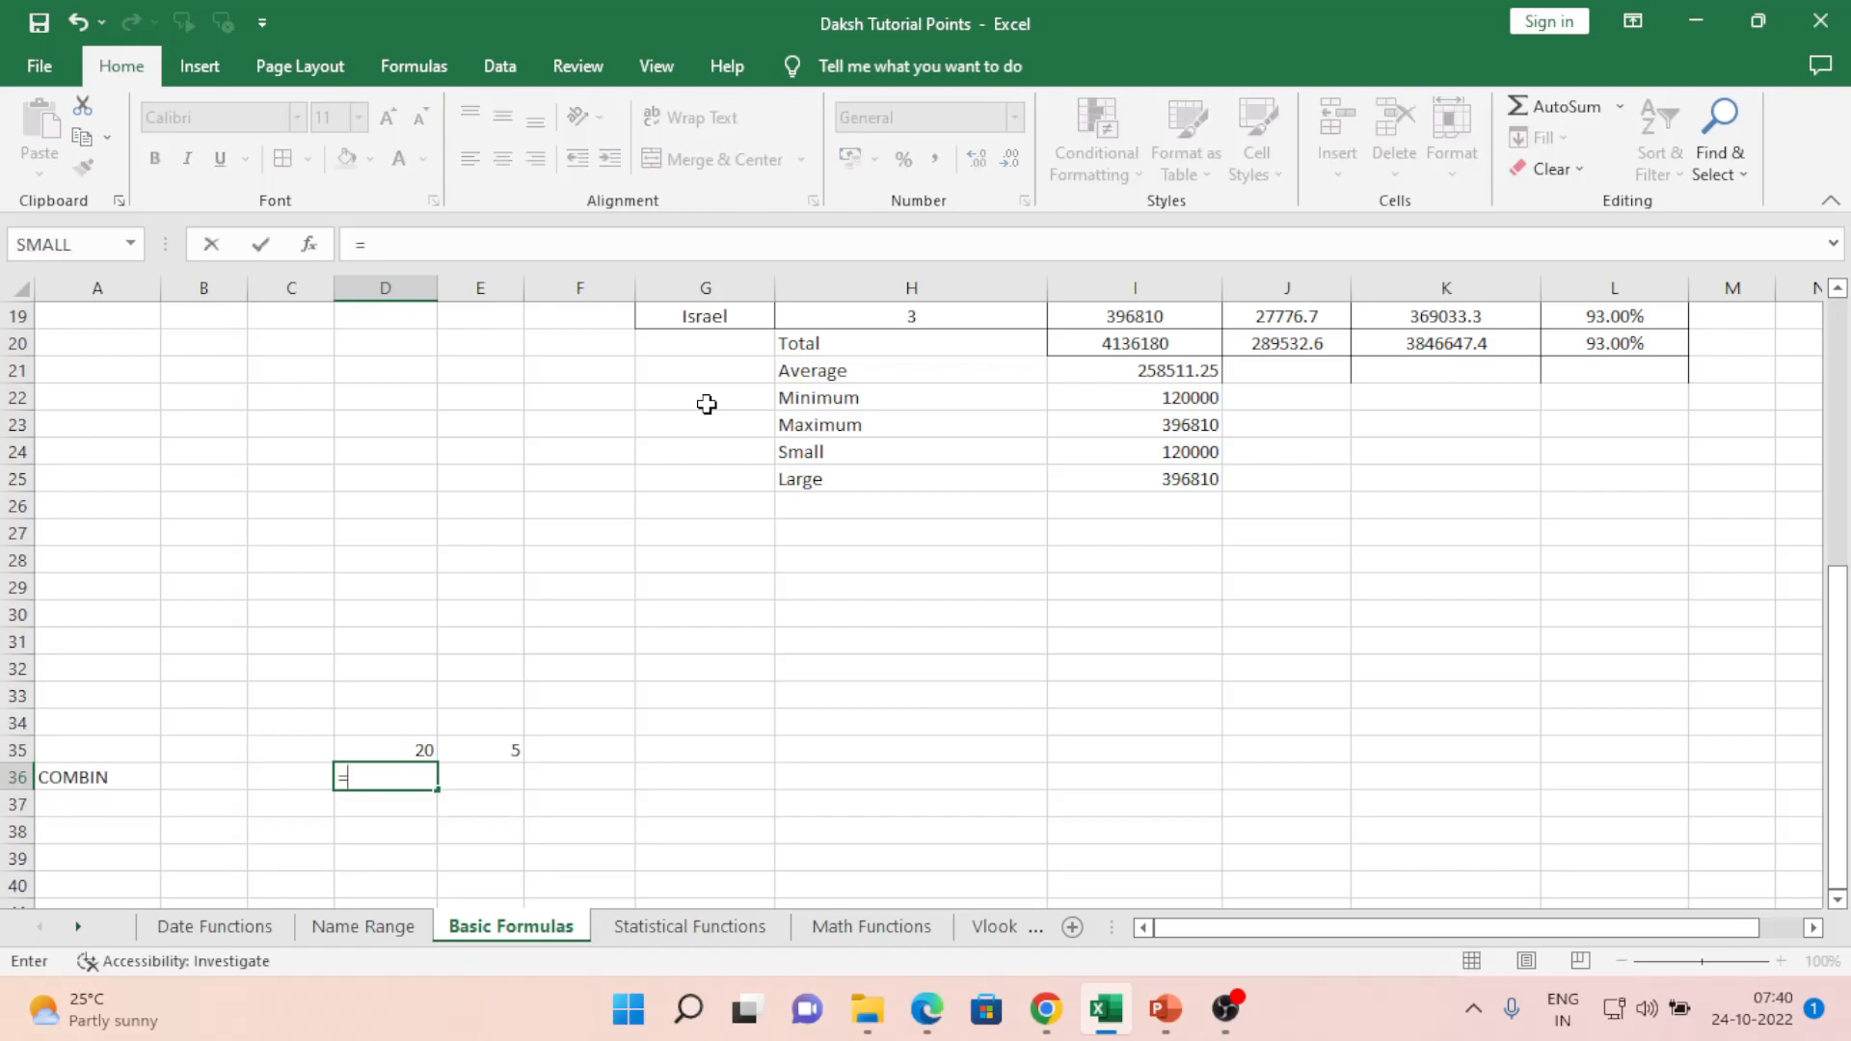
text(com)
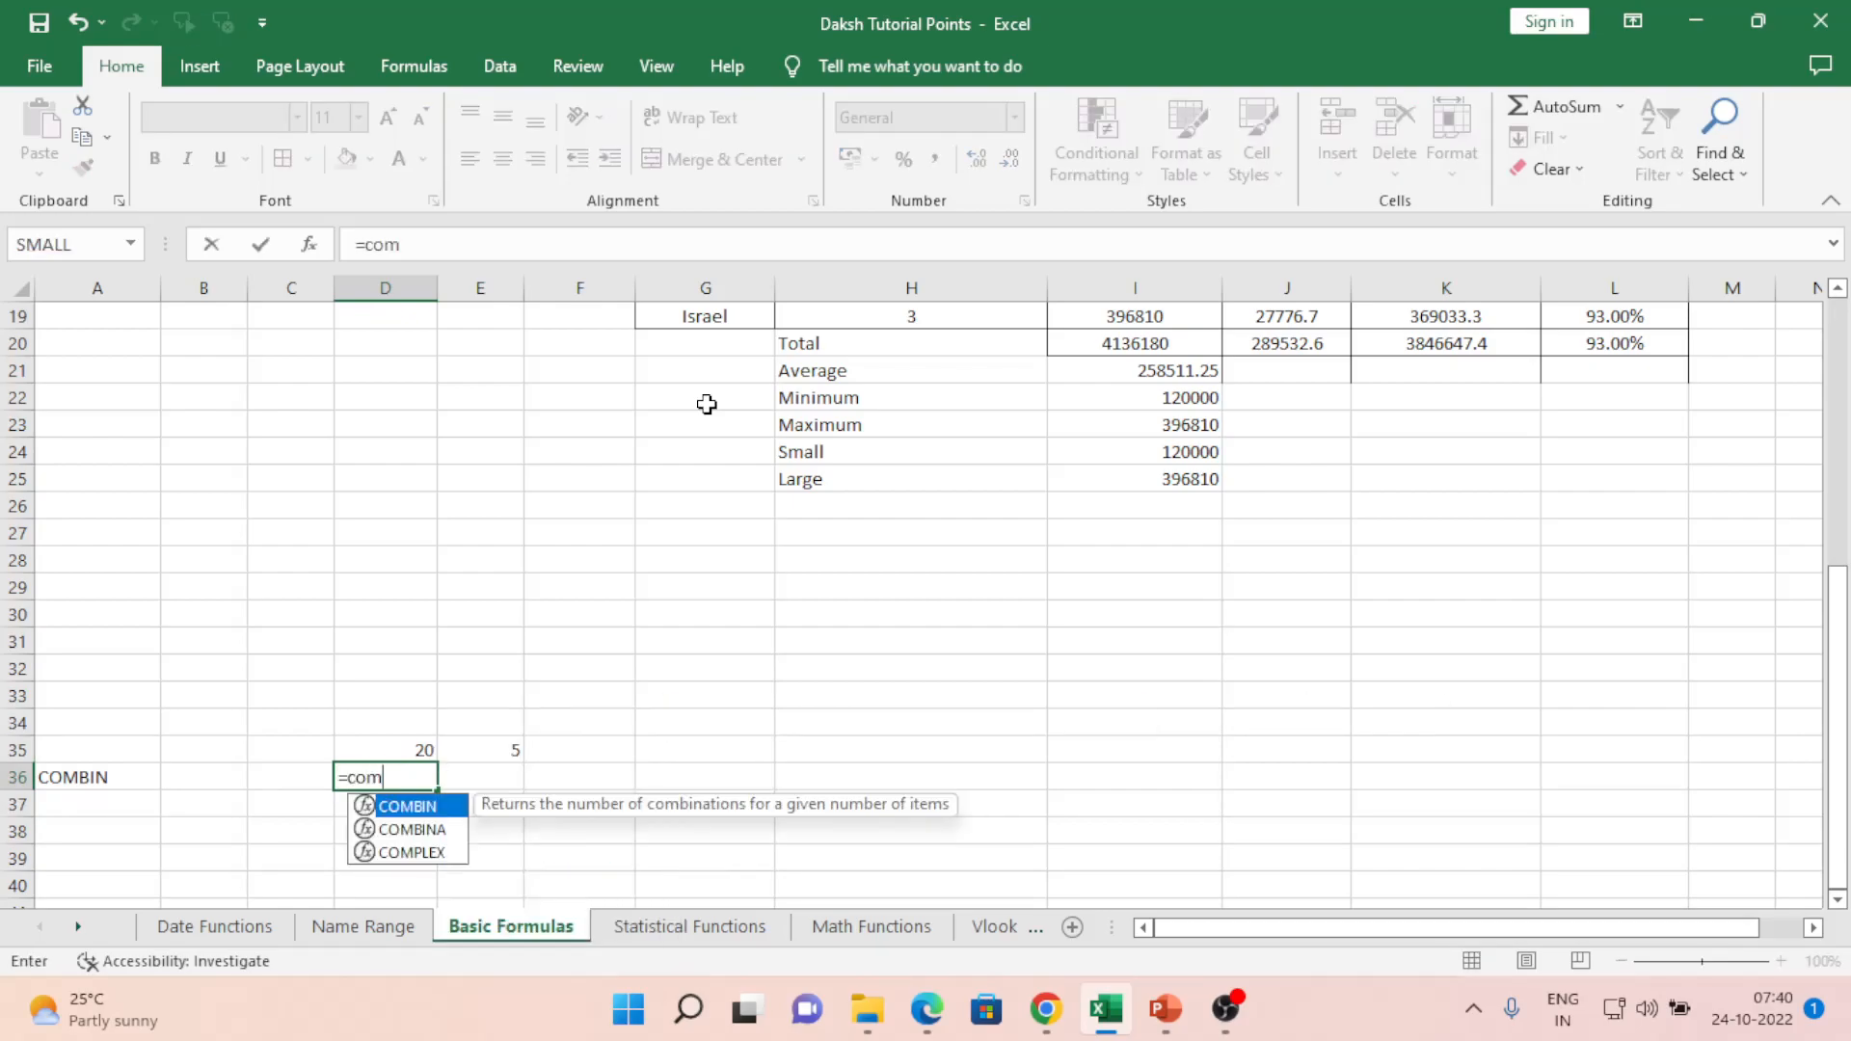
key(Tab)
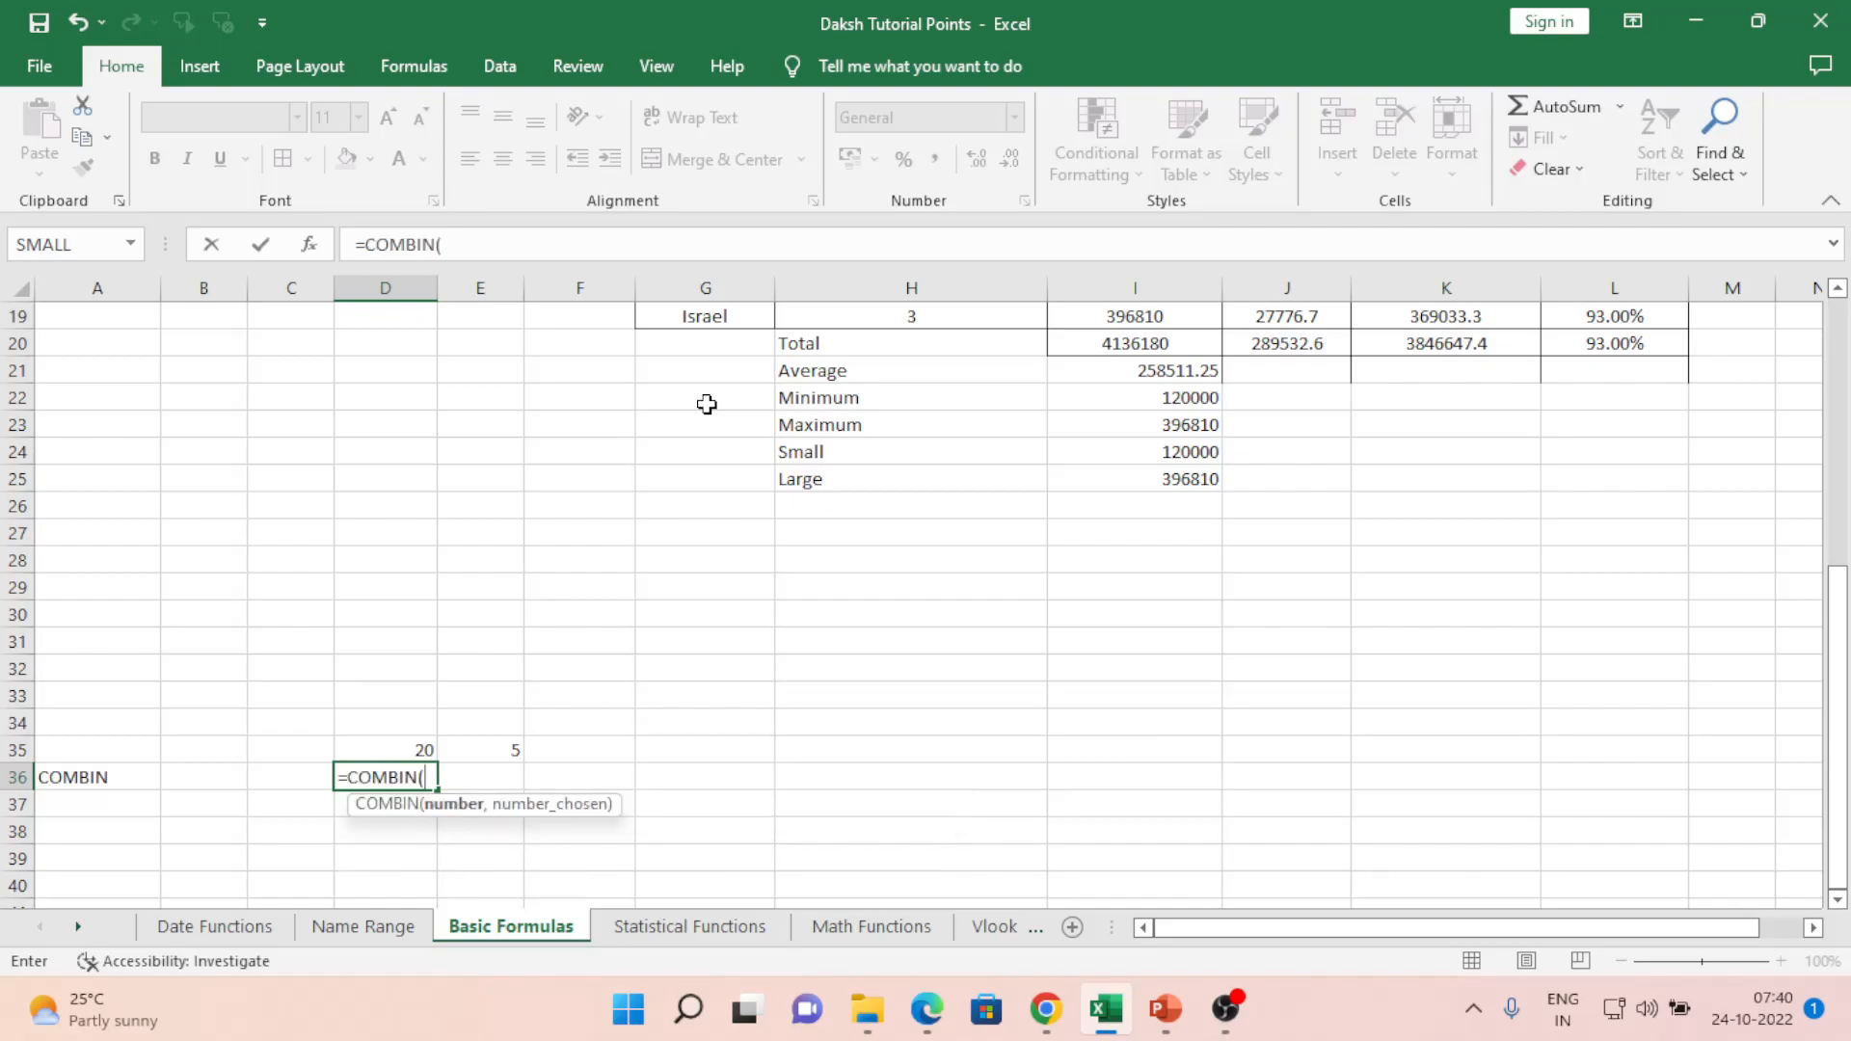
key(Up)
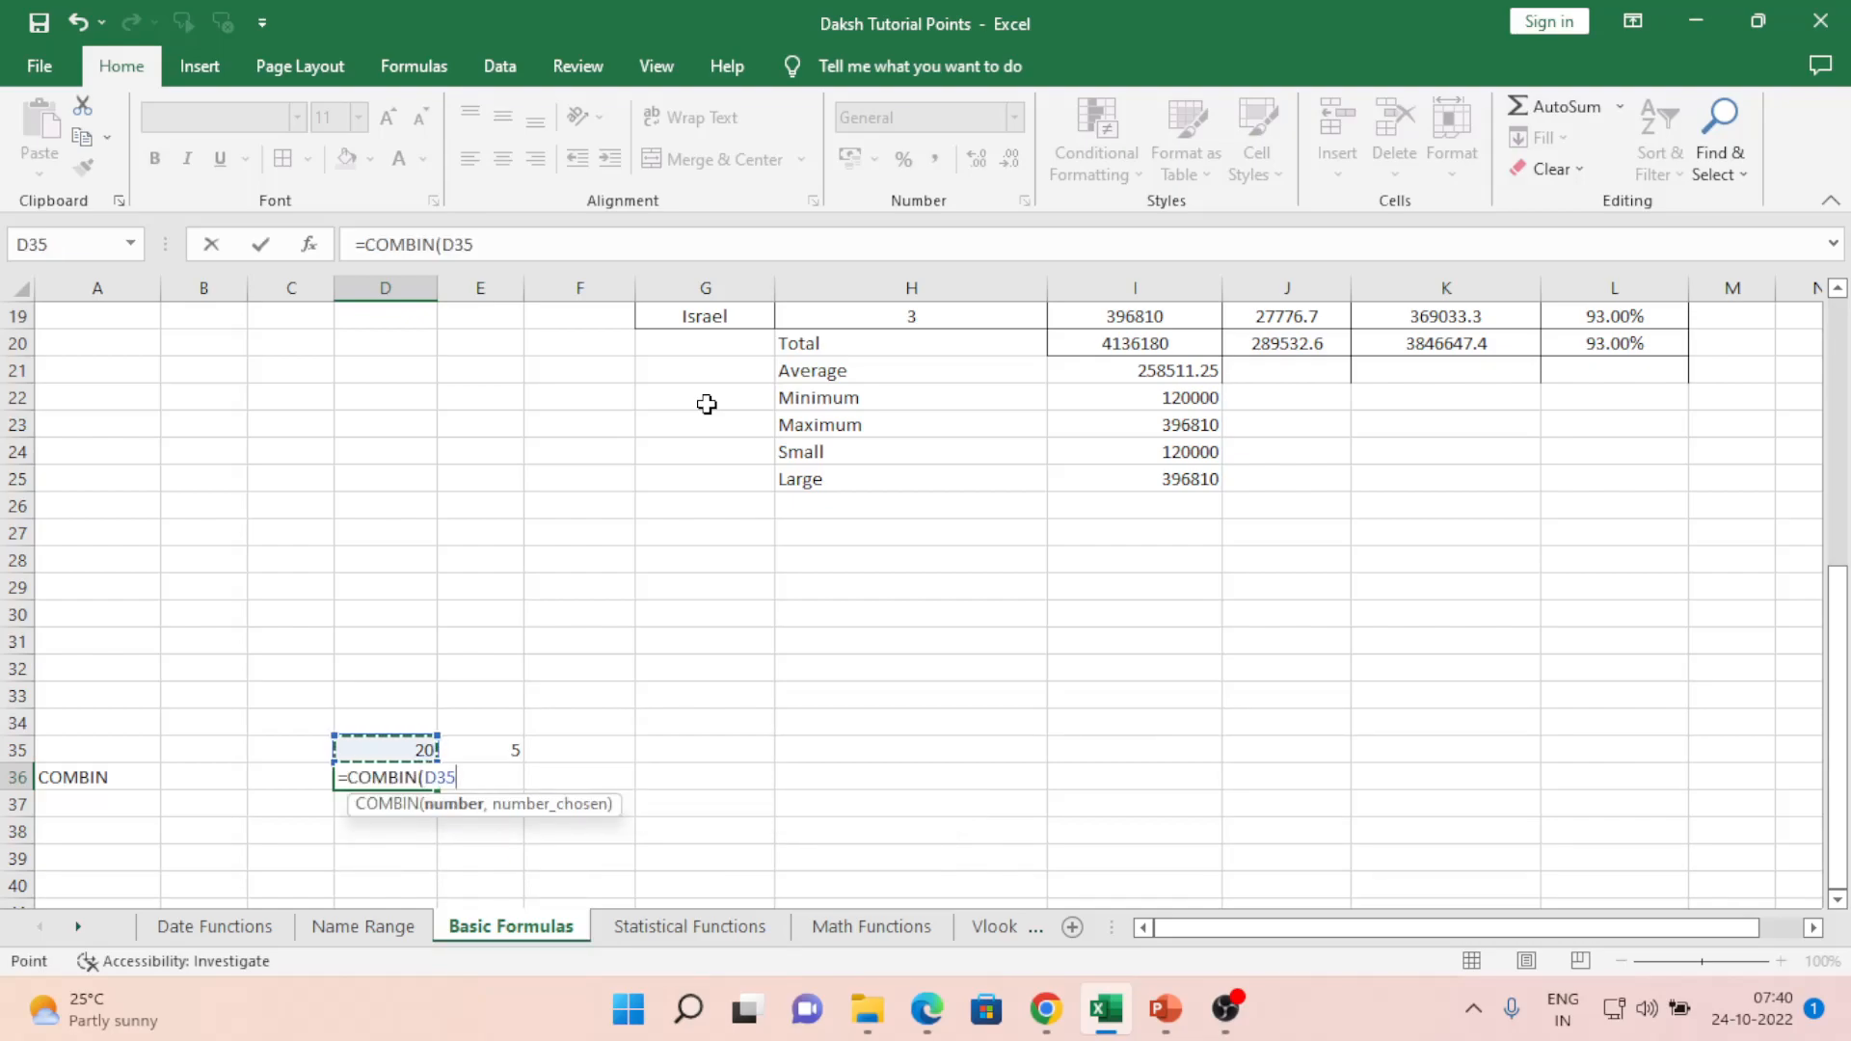
text(,)
key(Right)
key(Up)
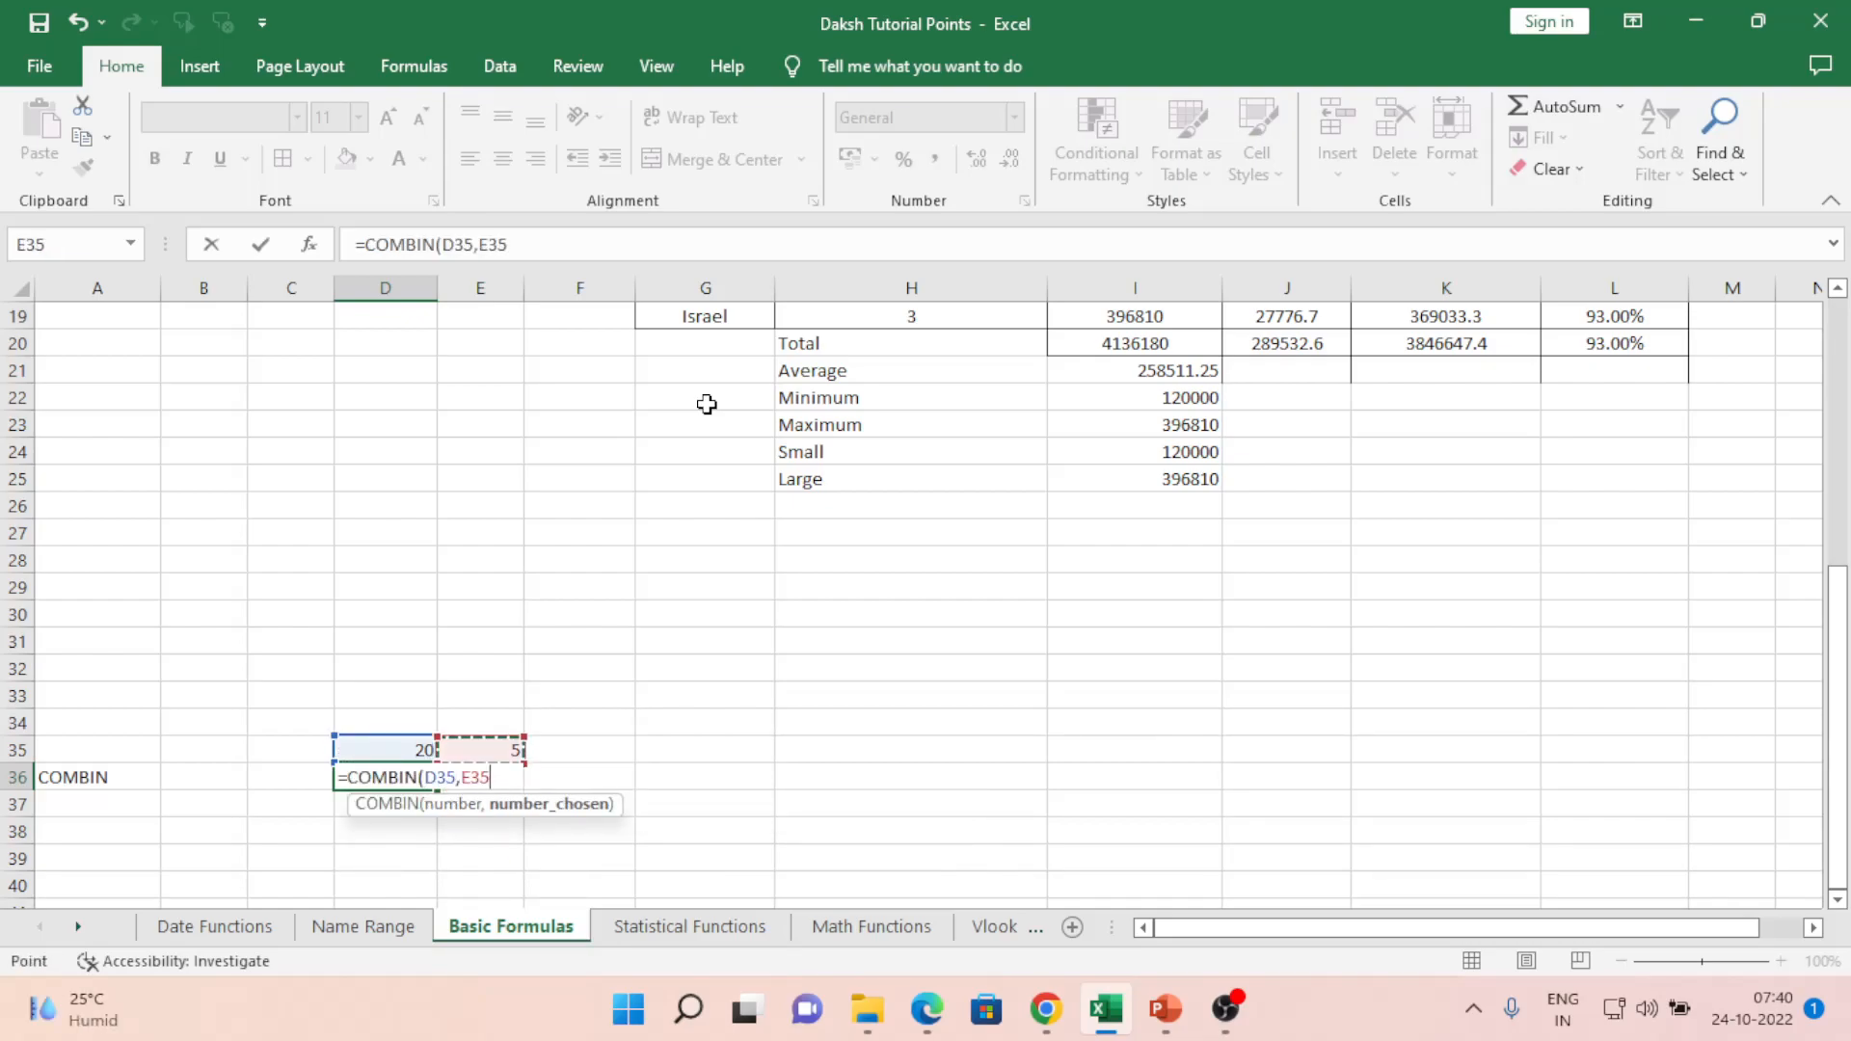
key(ctrl+Return)
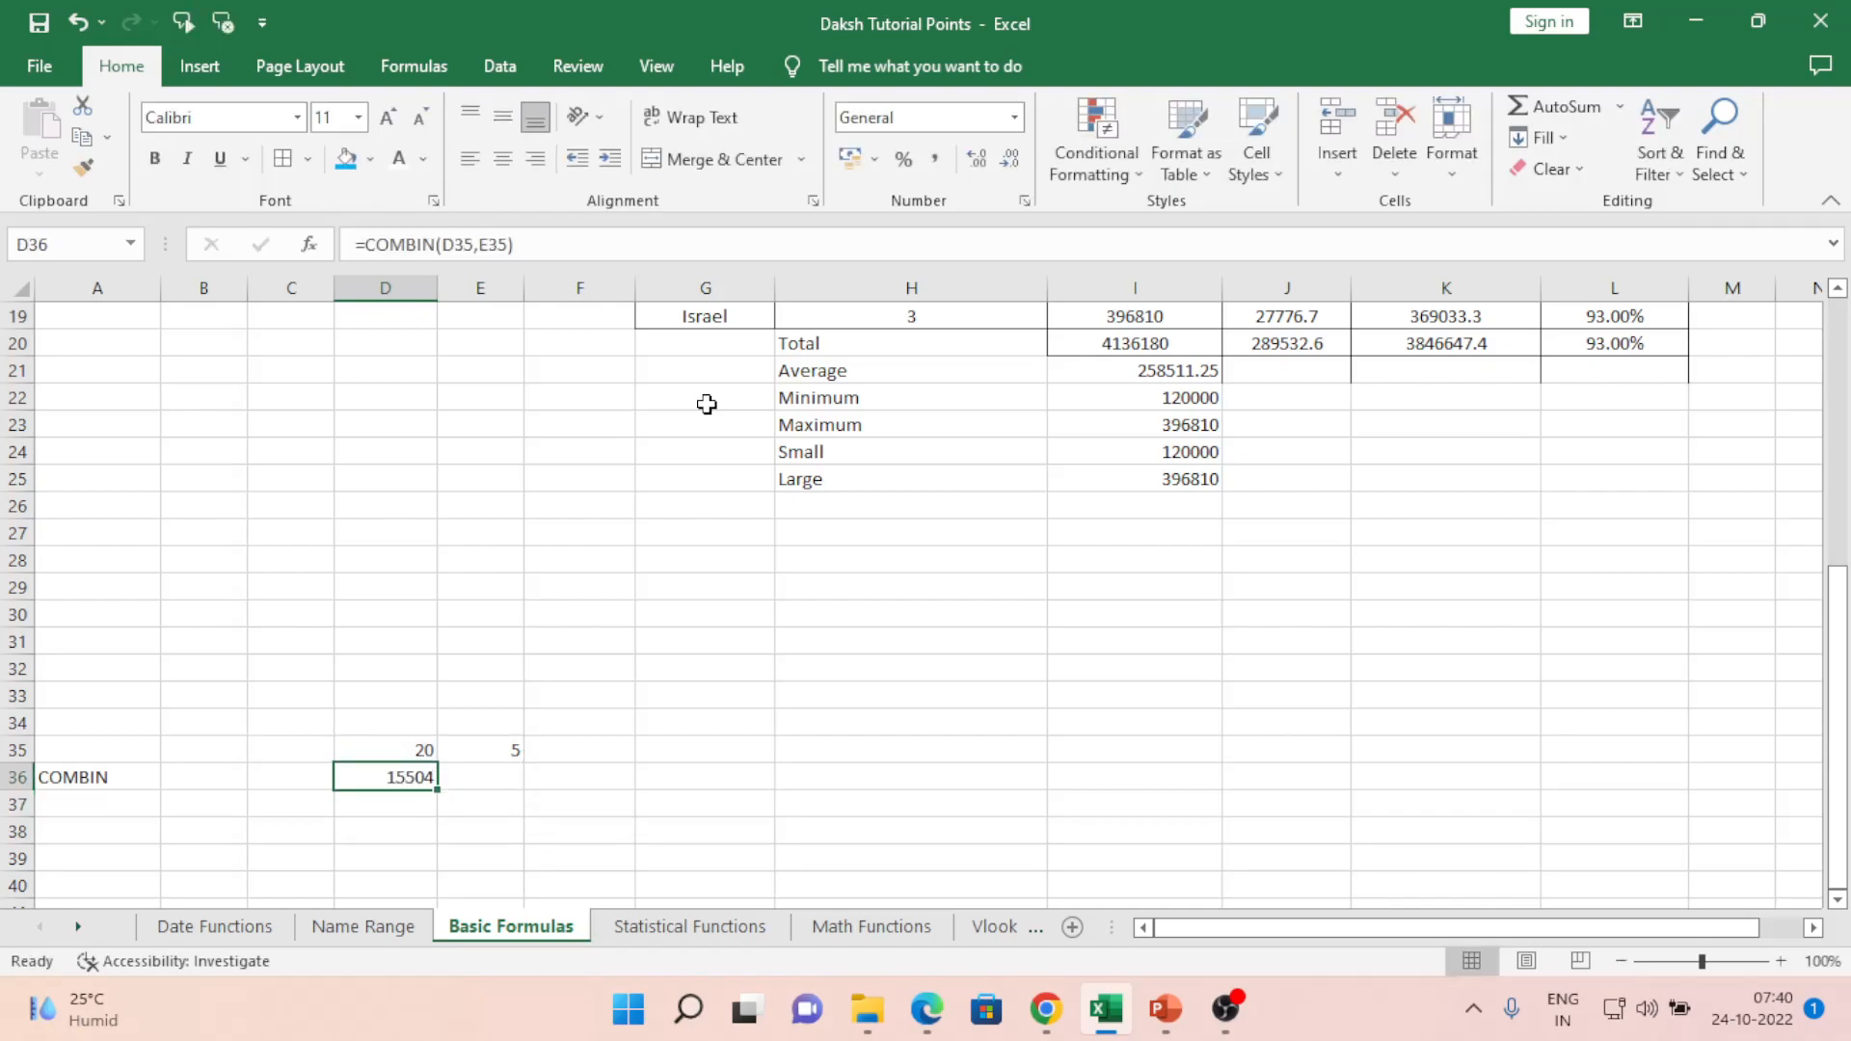
key(F2)
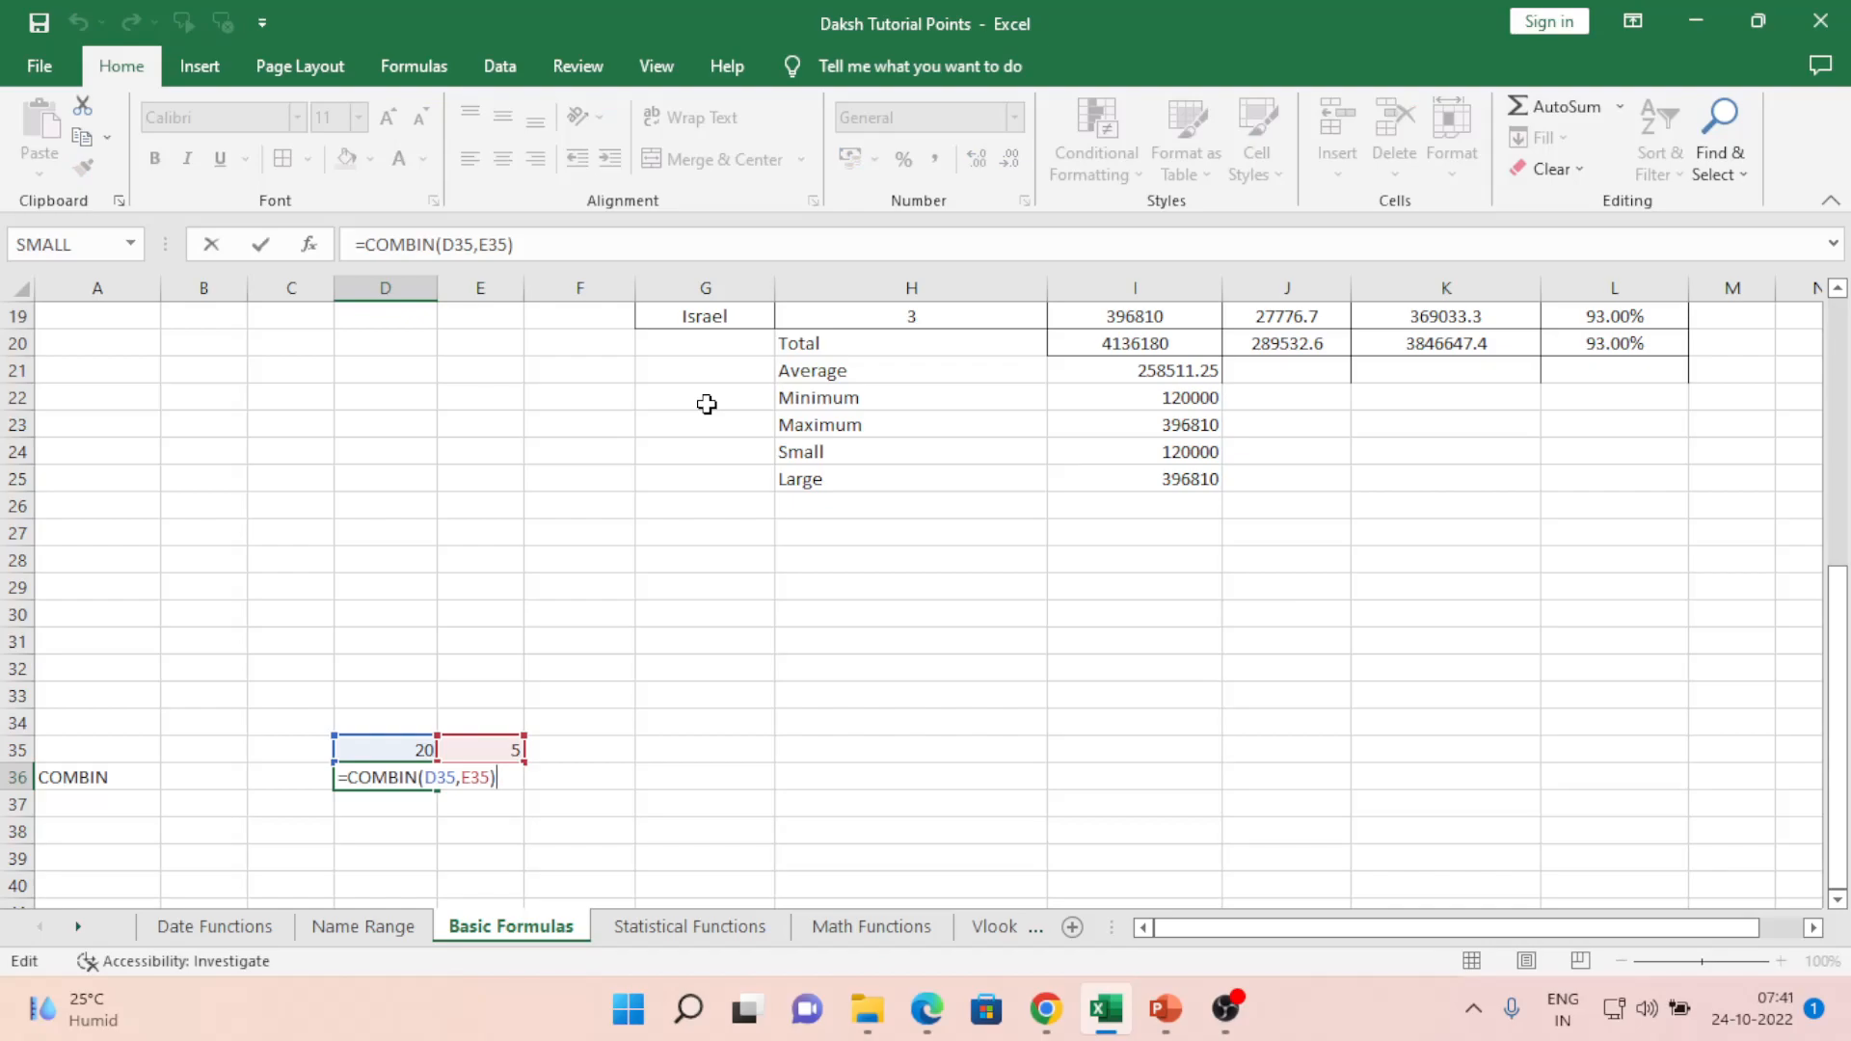
key(ctrl+Return)
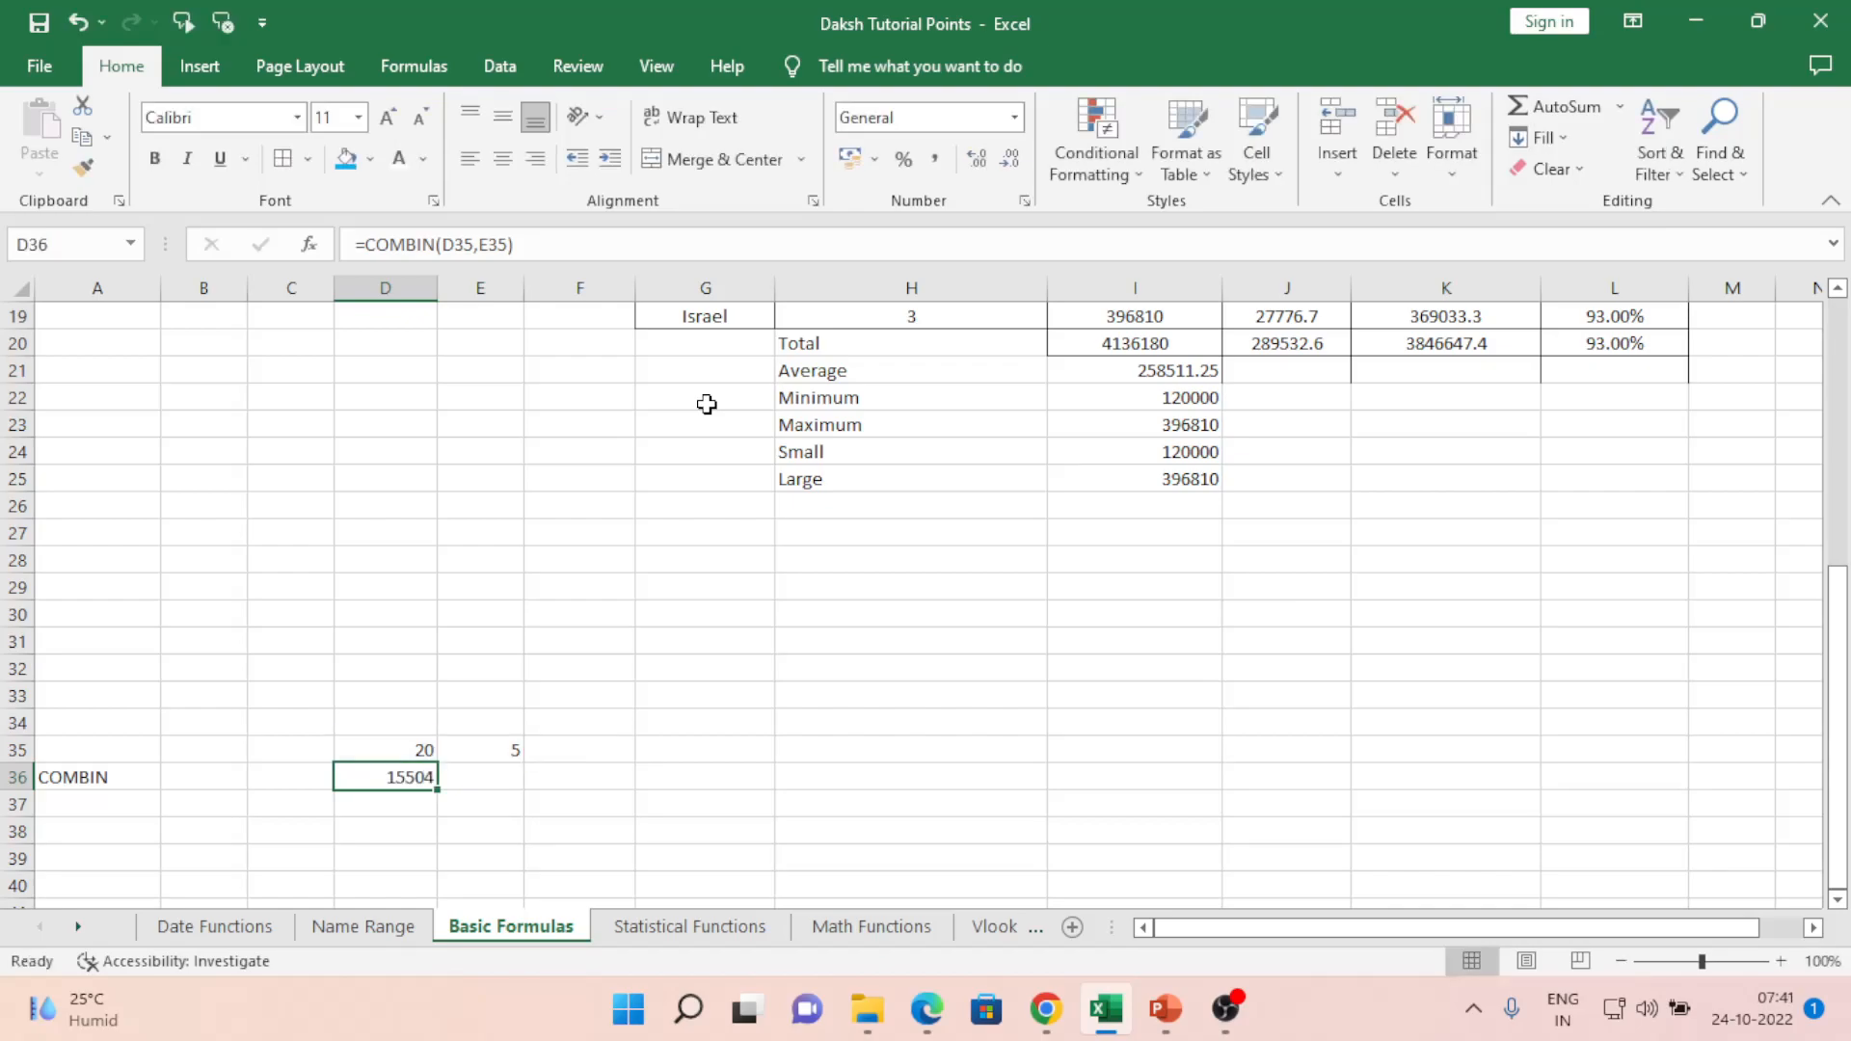
- Test the COMBIN formula by changing the inputs in D35 and E35 to 8 and 2
key(Up)
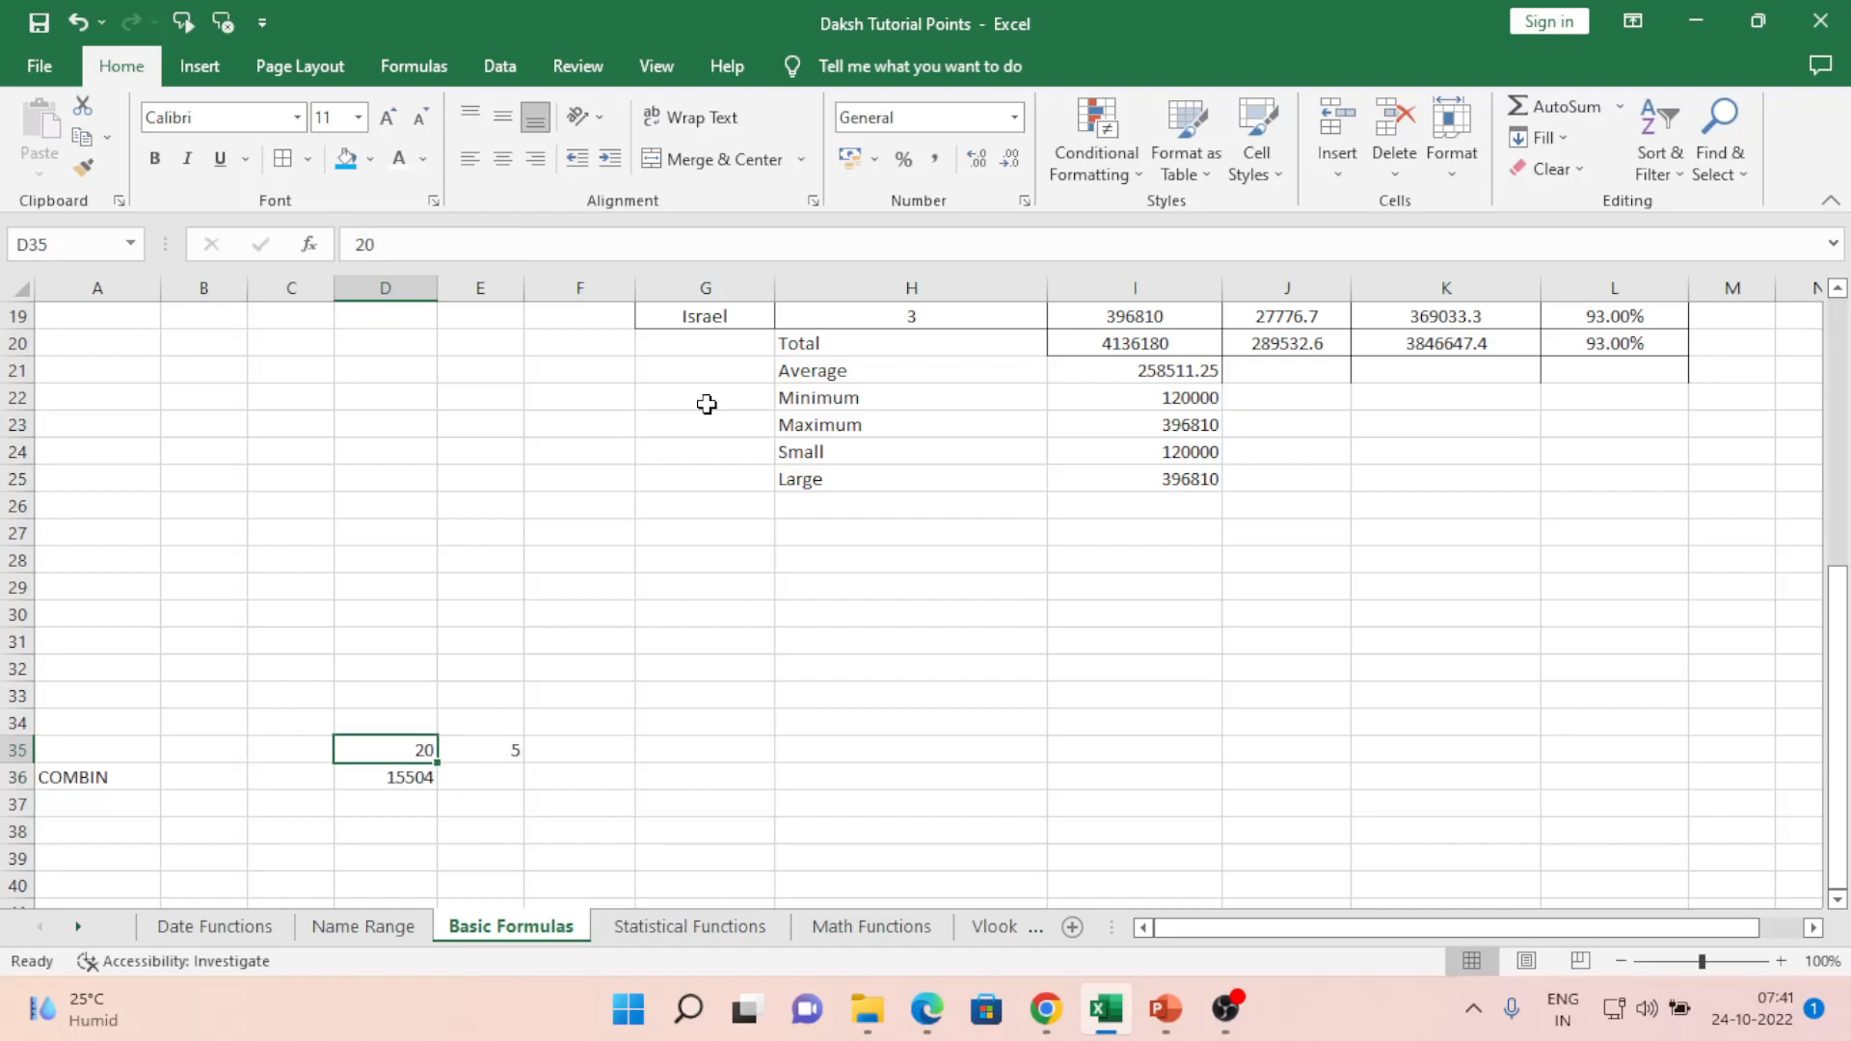
text(8)
key(ctrl+Return)
key(Right)
text(2)
key(ctrl+Return)
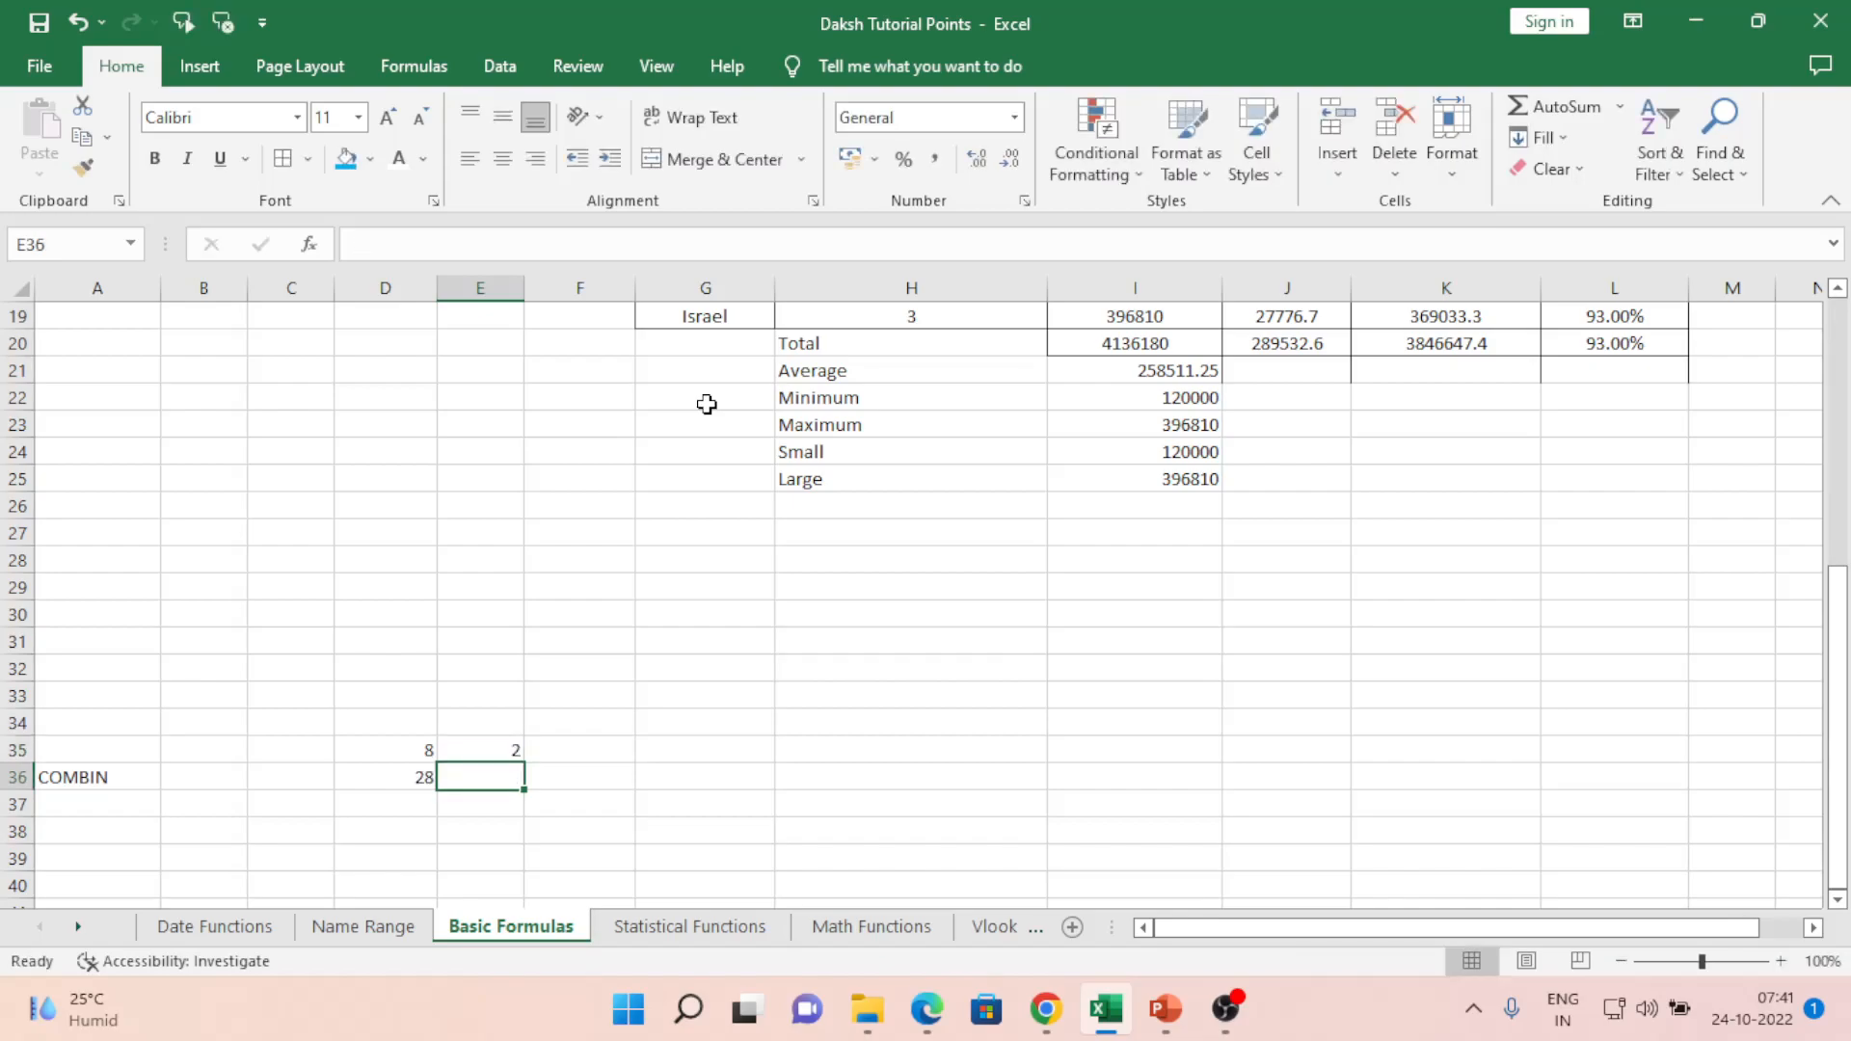
- Restore the inputs to 20 and 5 so D36 shows 15504 again
key(Left)
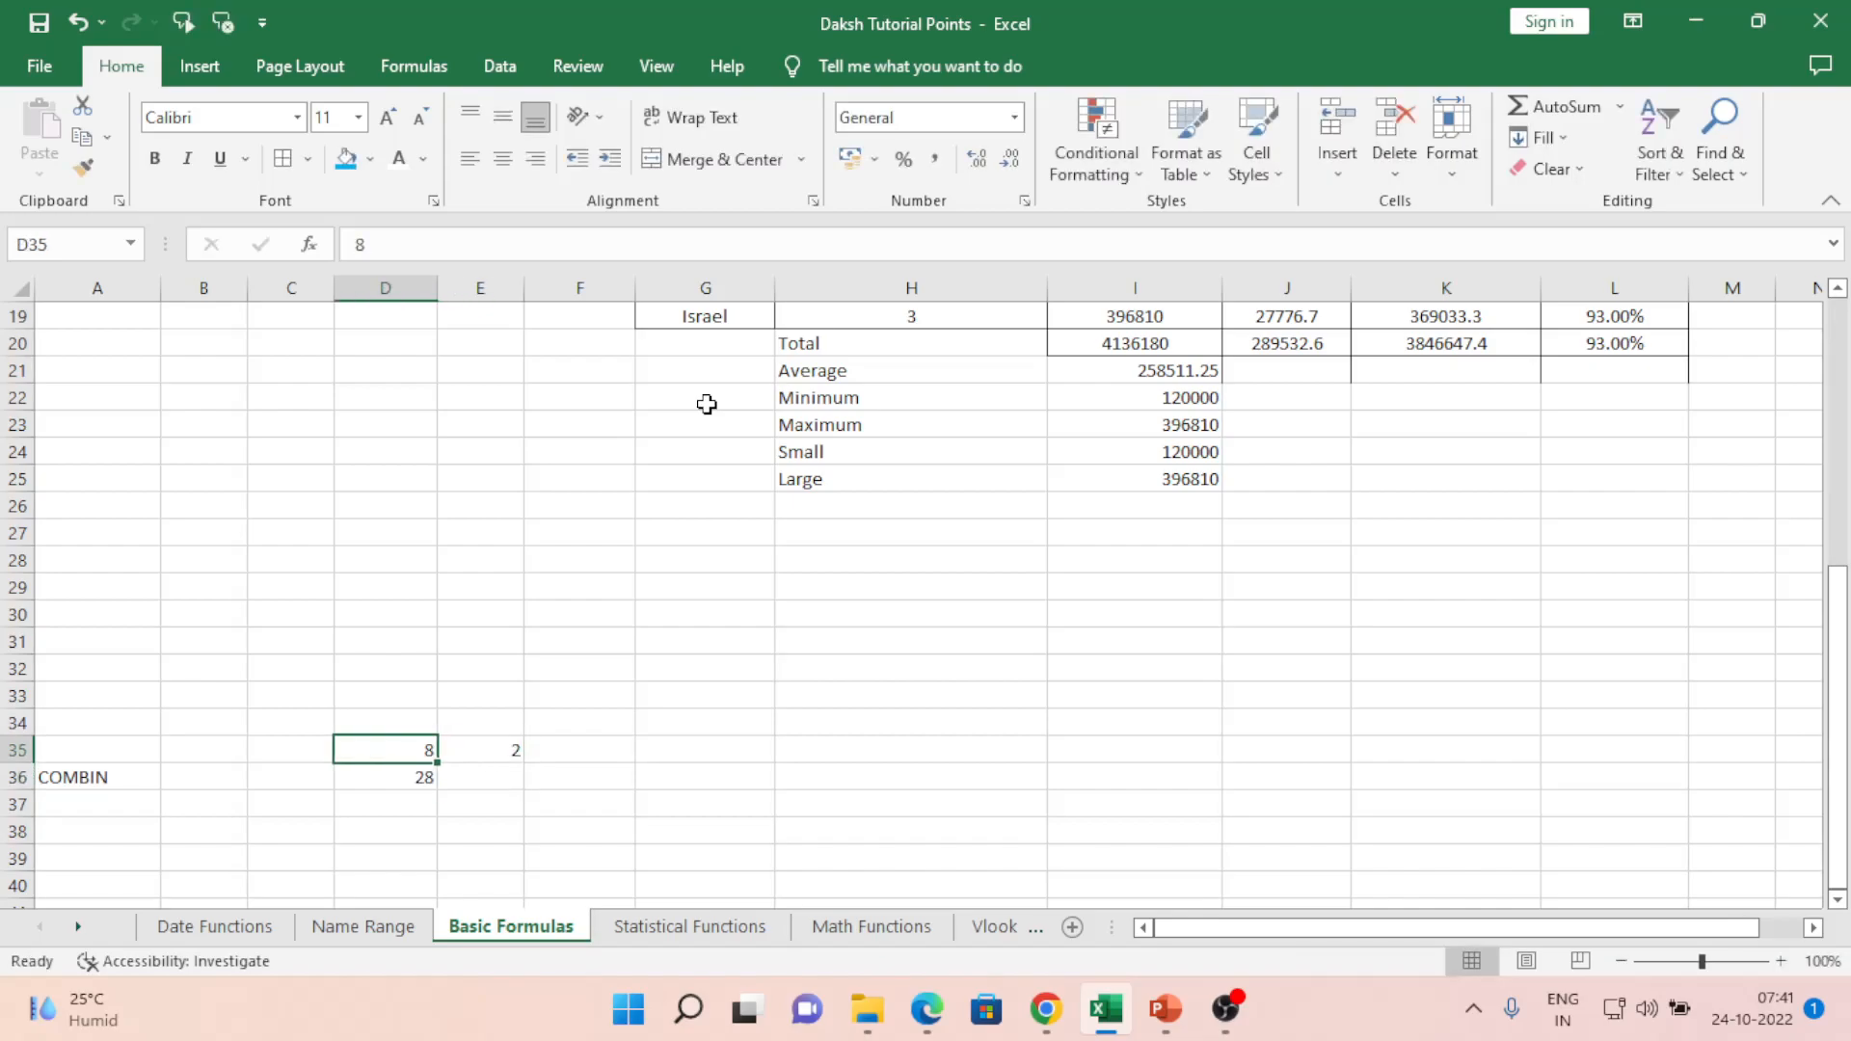
text(20)
key(Right)
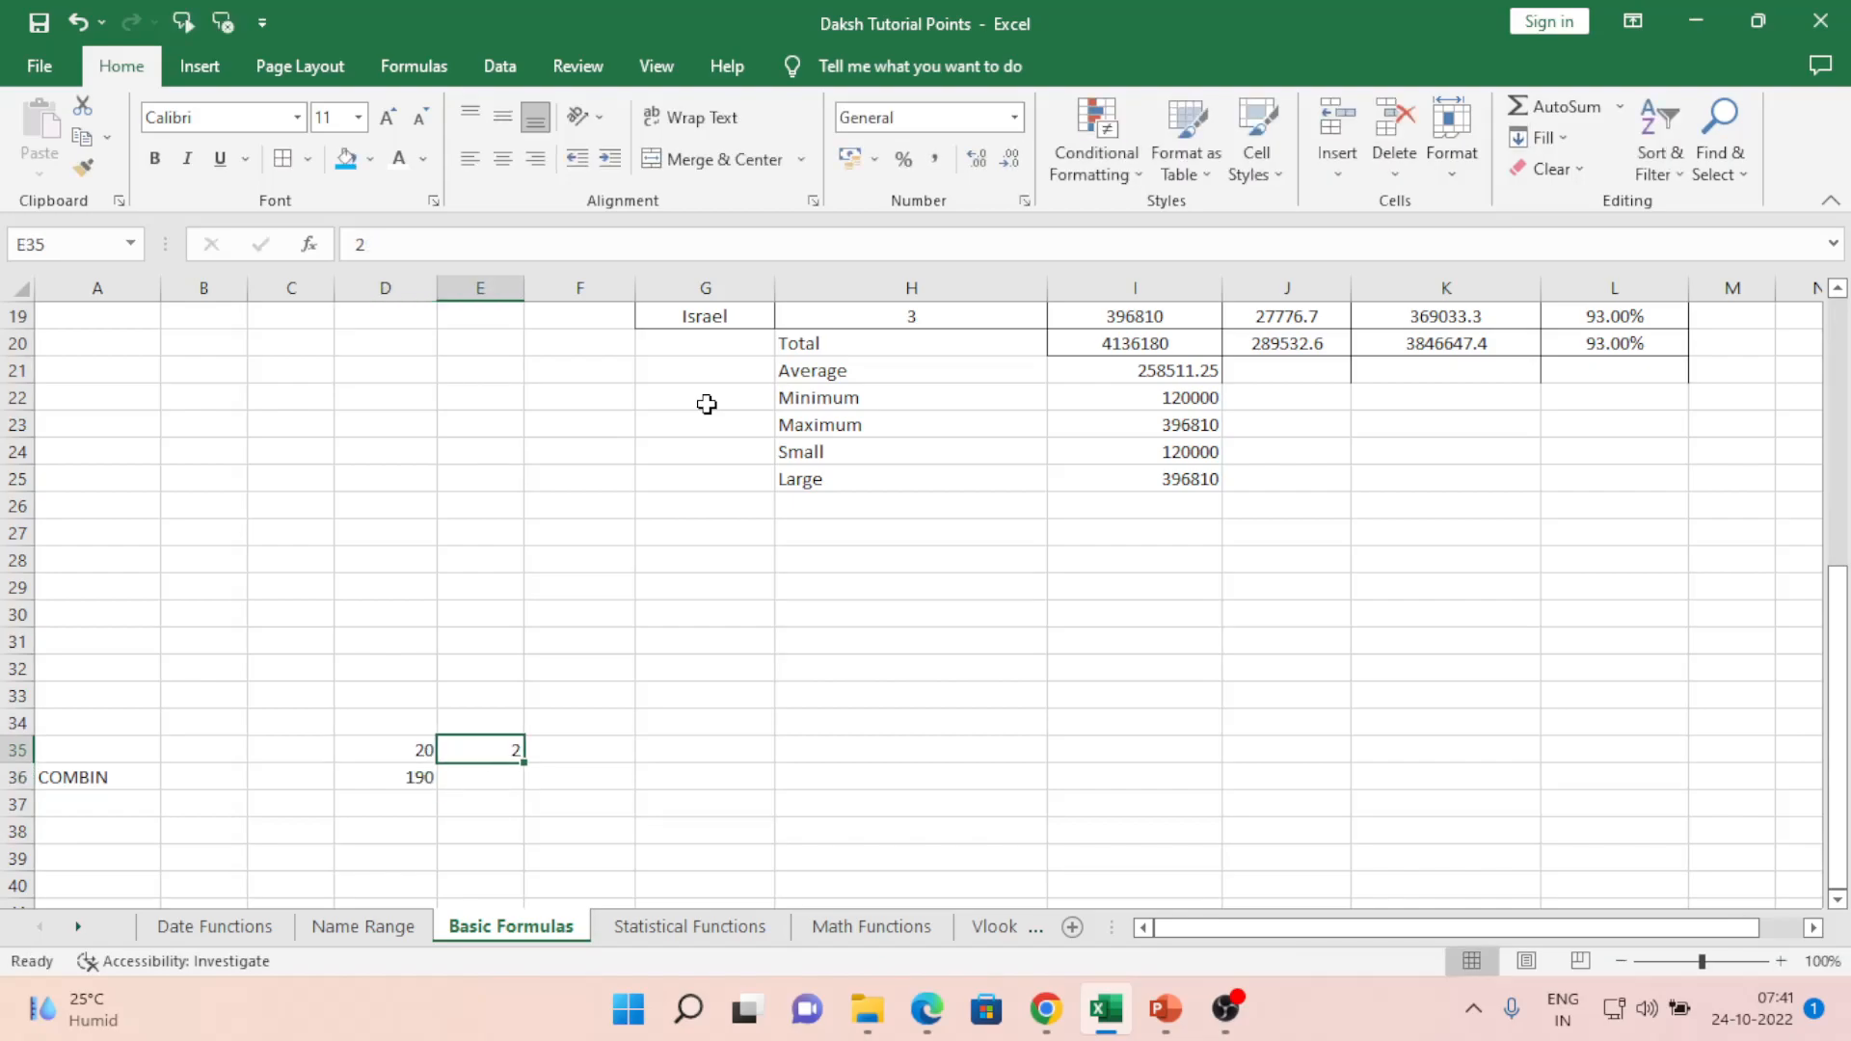
text(5)
key(Return)
key(Up)
key(Left)
key(Right)
key(Left)
key(Down)
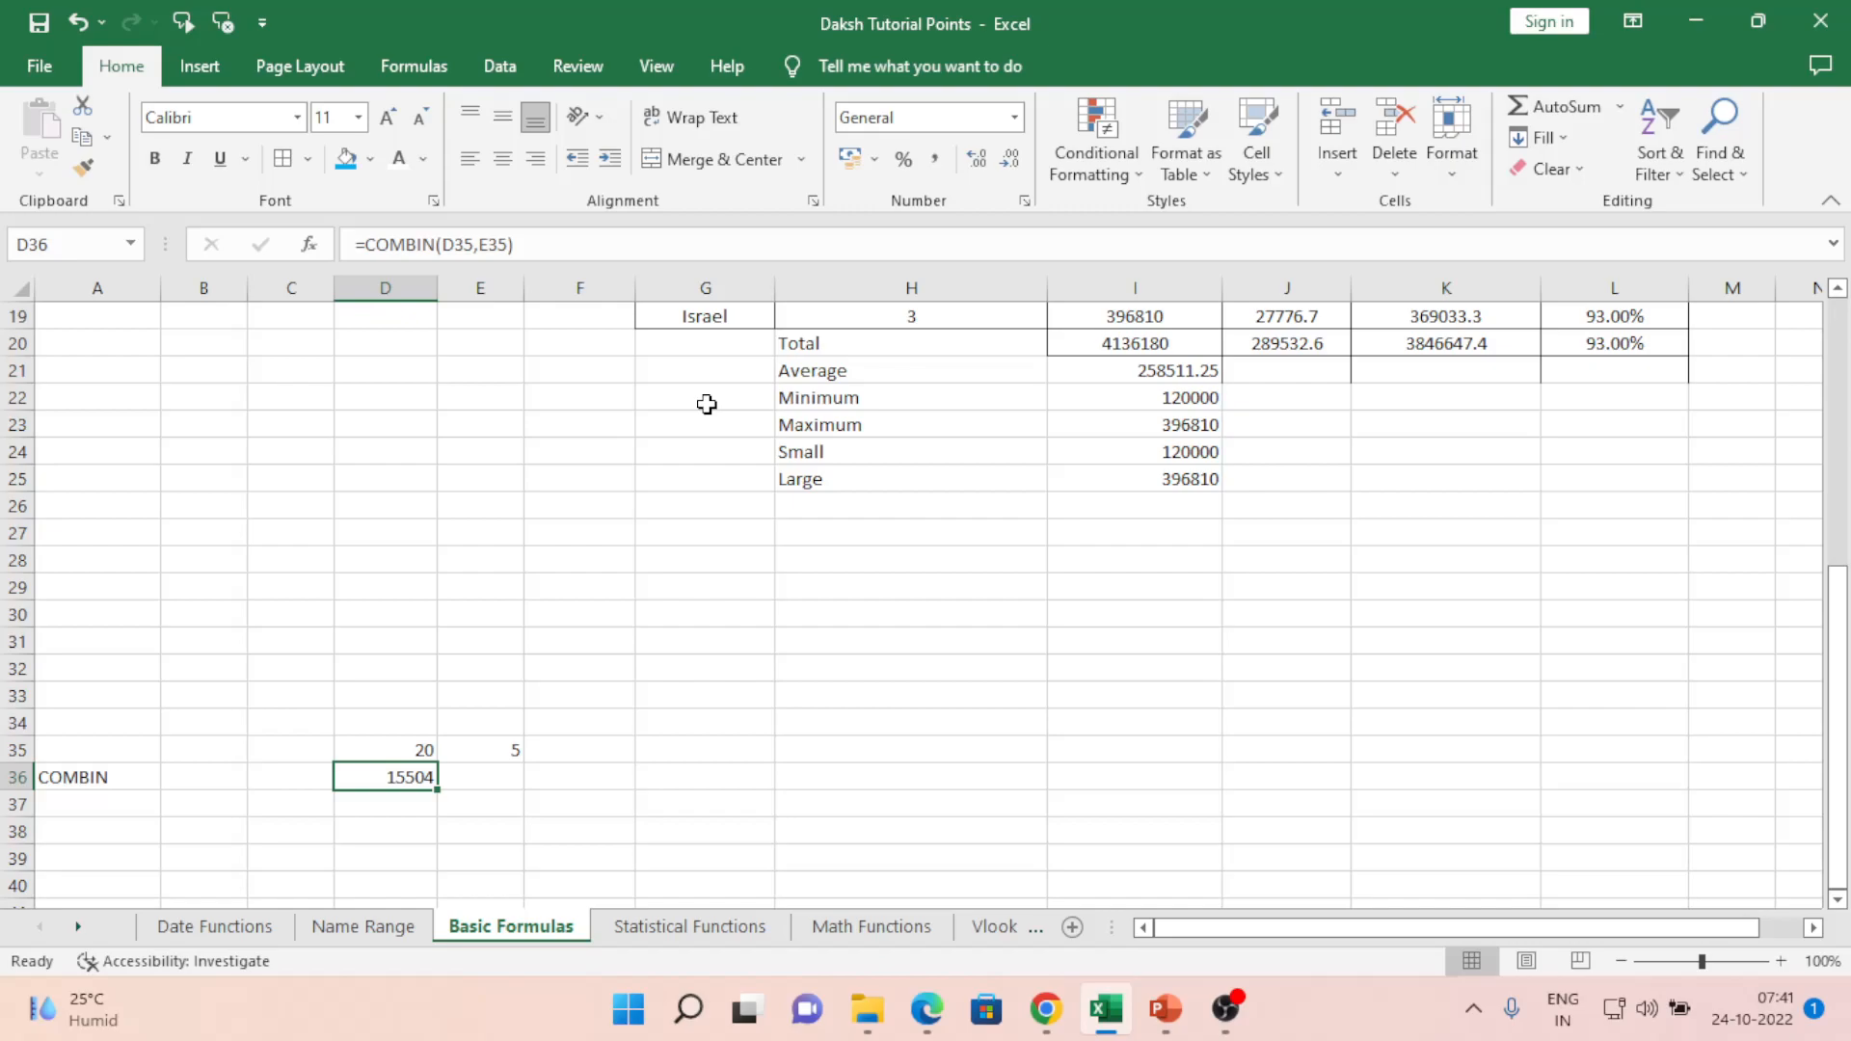
key(Left)
key(Left)
key(Left)
key(Up)
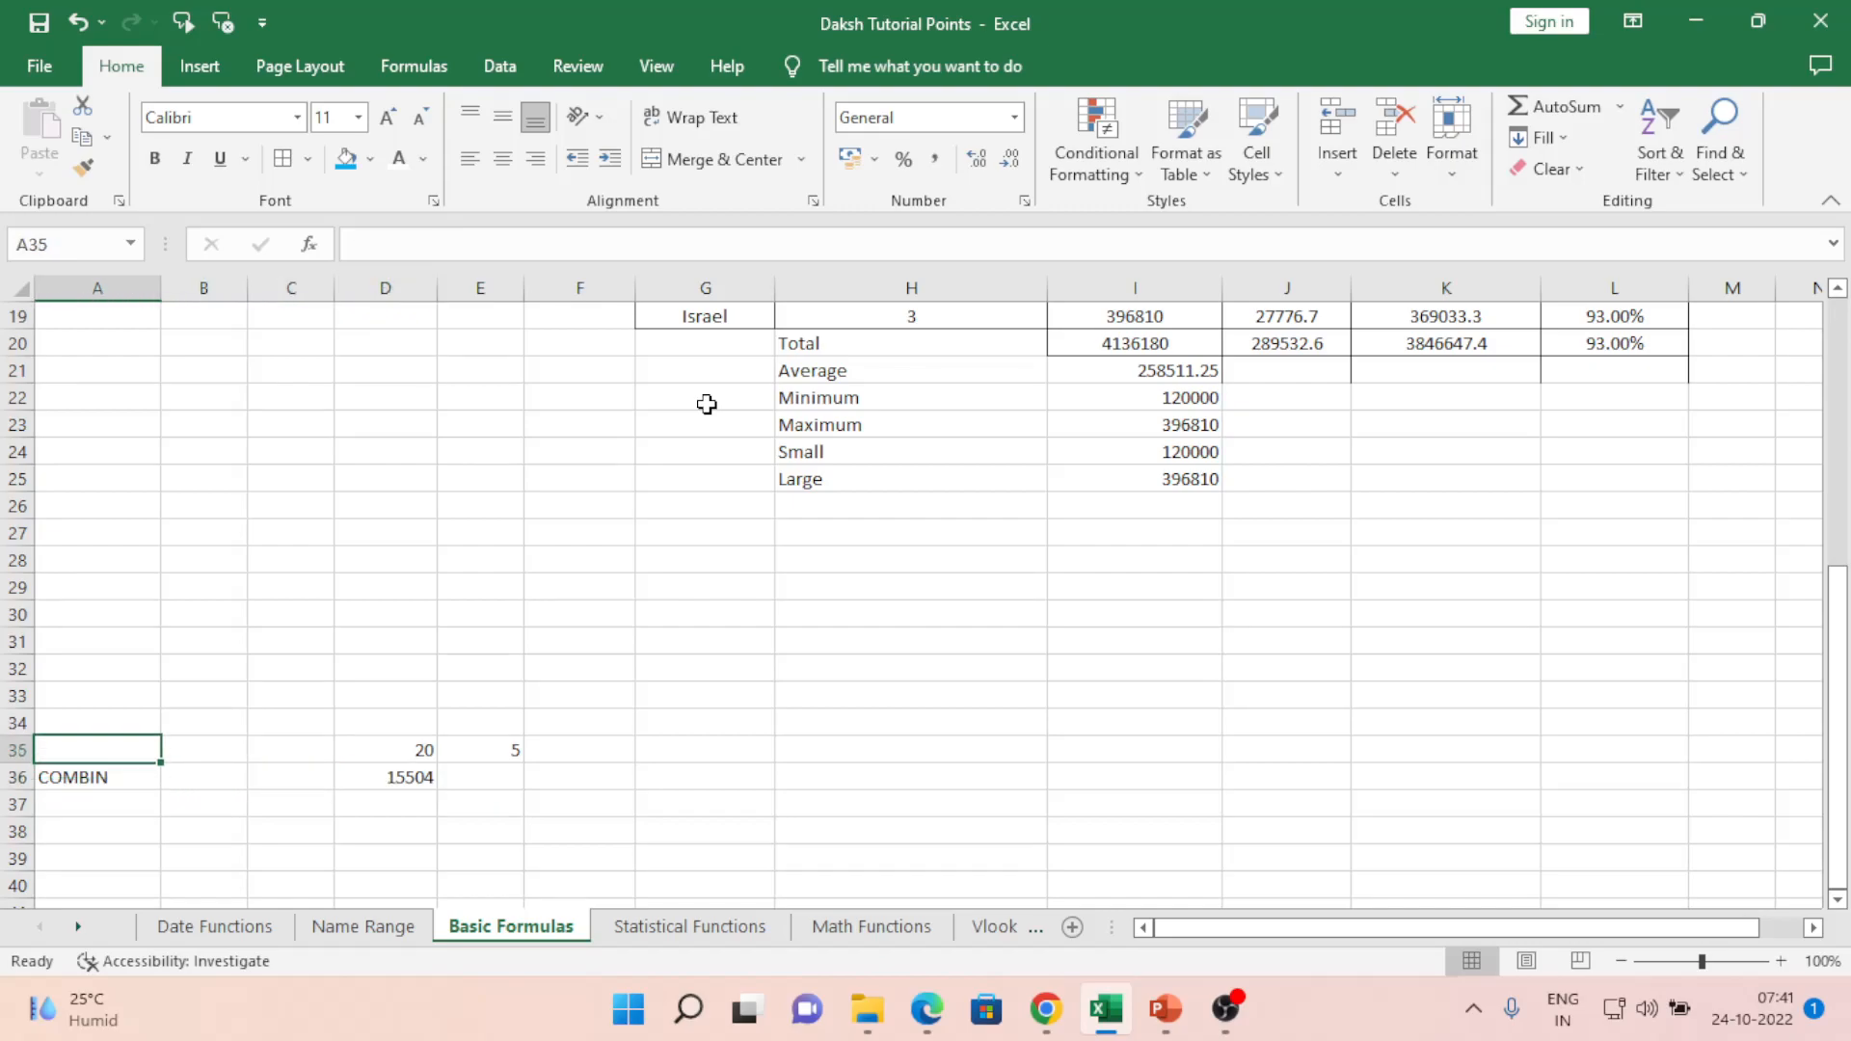
key(ctrl+Up)
key(Up)
key(Up)
key(Up)
key(Up)
key(Up)
key(Up)
key(Up)
key(Up)
key(Up)
key(Up)
key(Up)
key(Up)
key(Up)
key(Up)
key(Up)
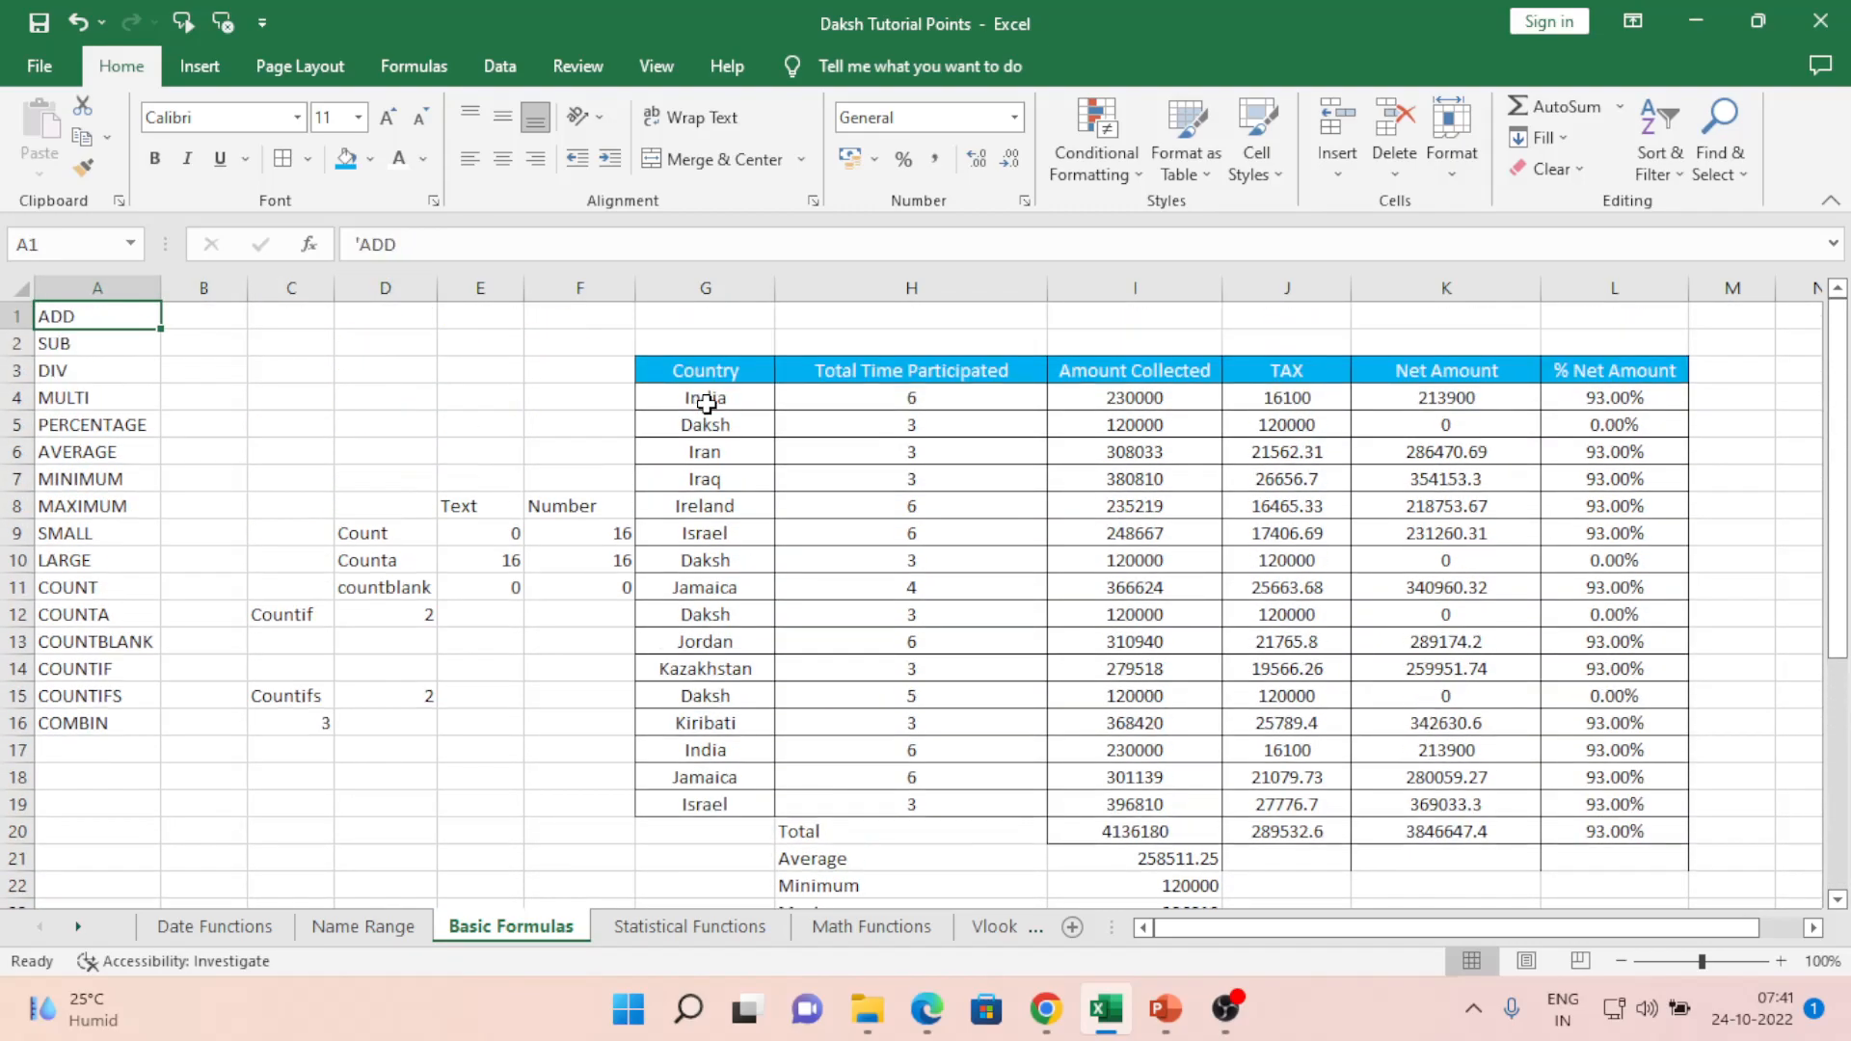
key(Down)
key(Down)
key(Down)
key(Down)
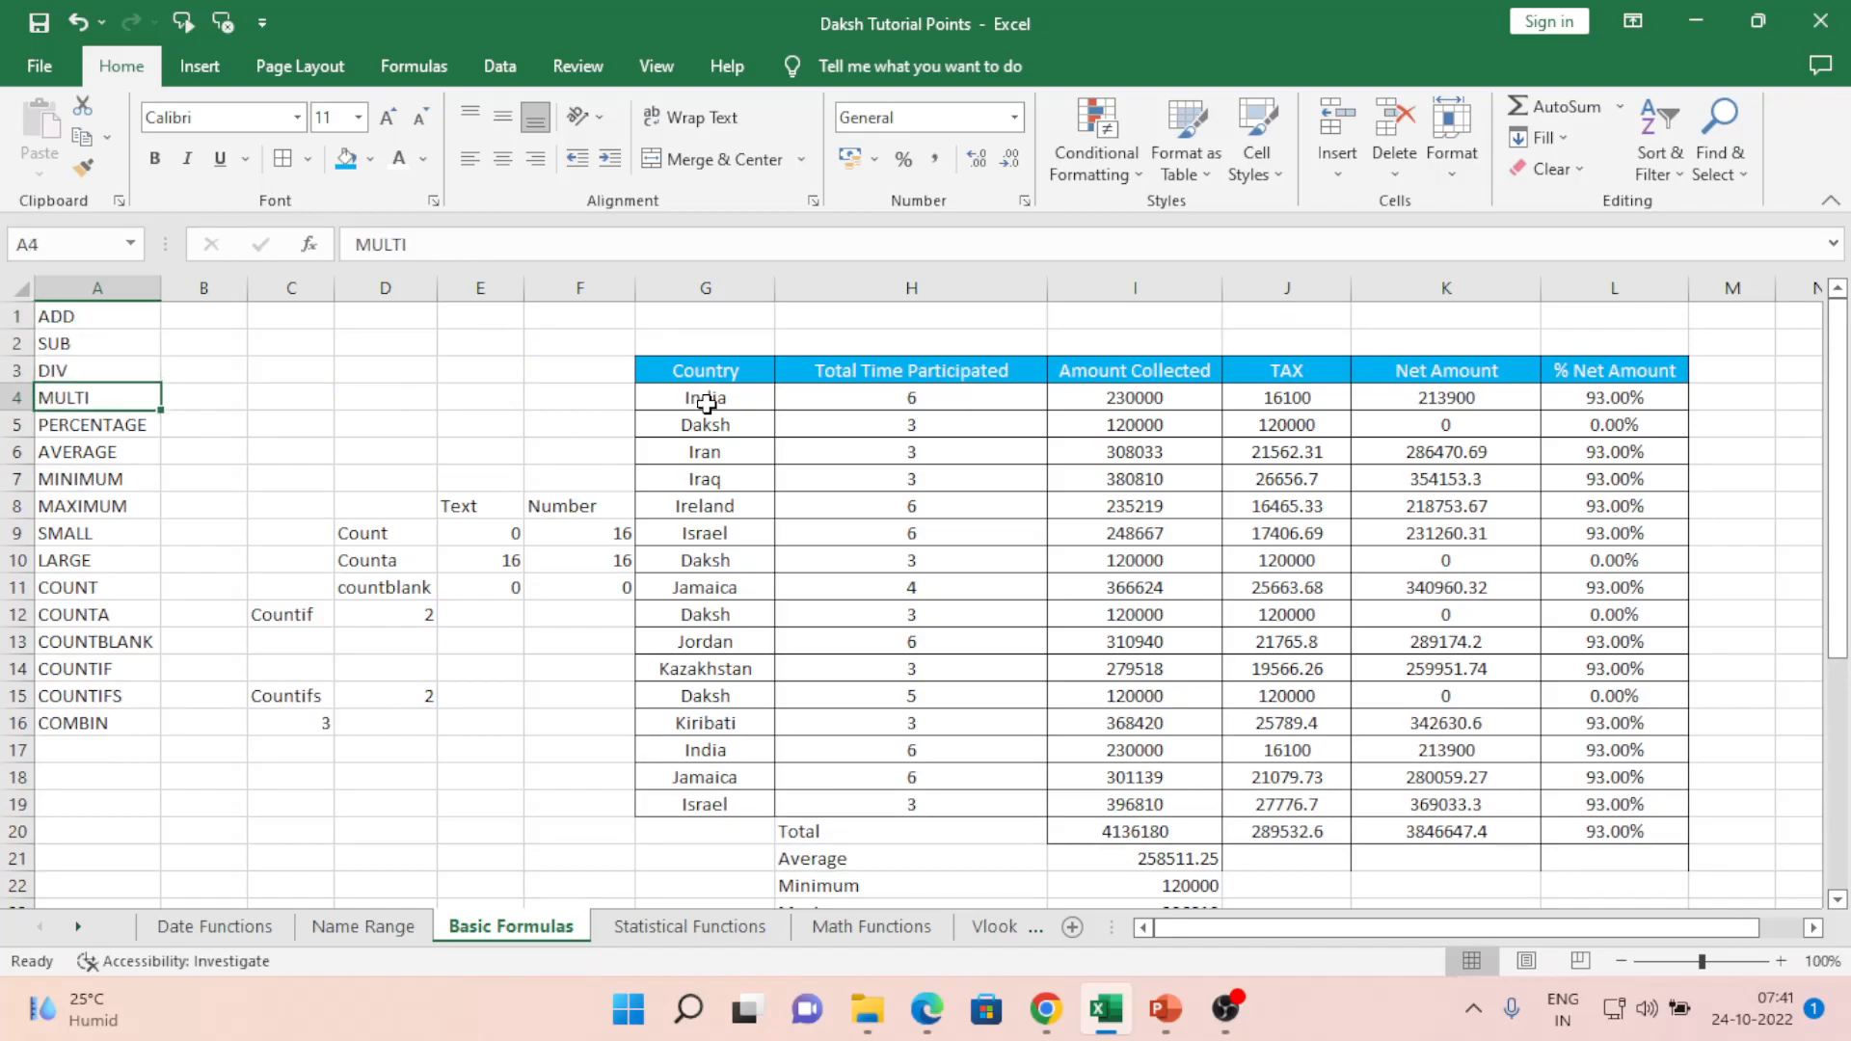
key(Down)
key(Down)
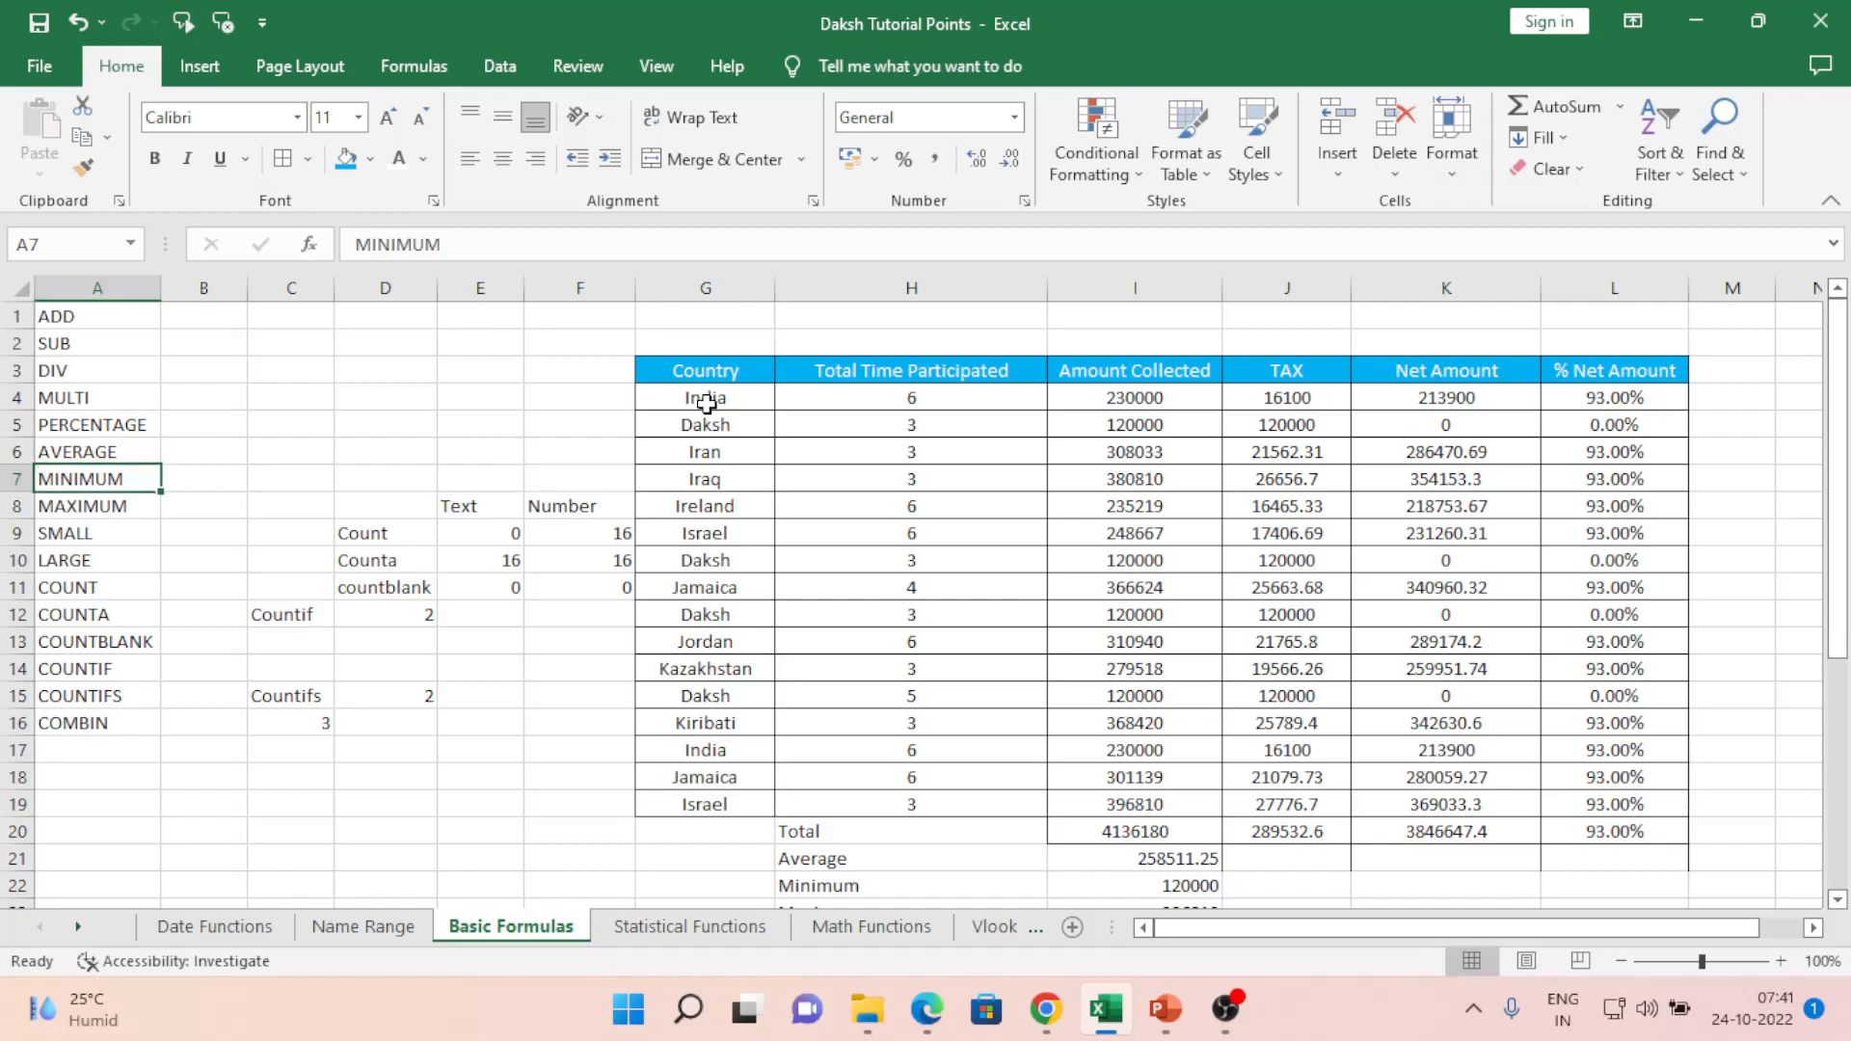
key(Down)
key(Down)
key(Down)
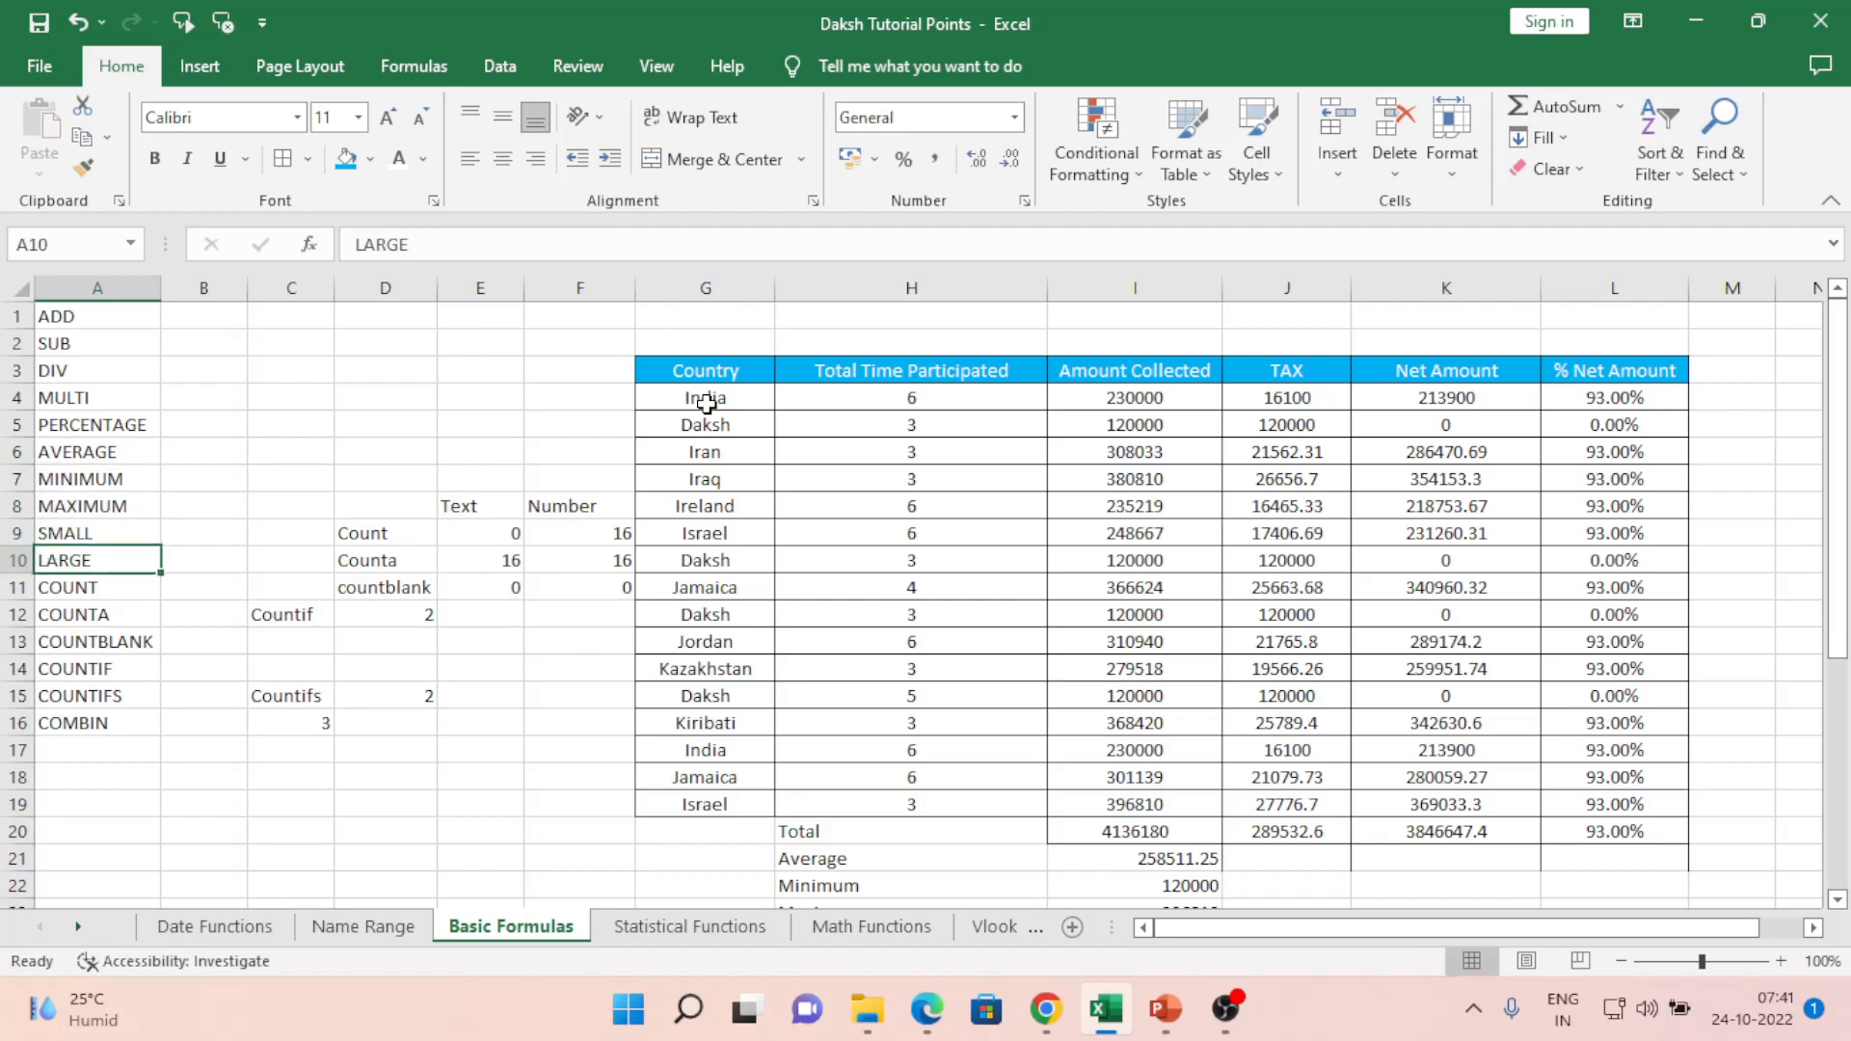
key(Down)
key(Down)
key(Down)
key(Down)
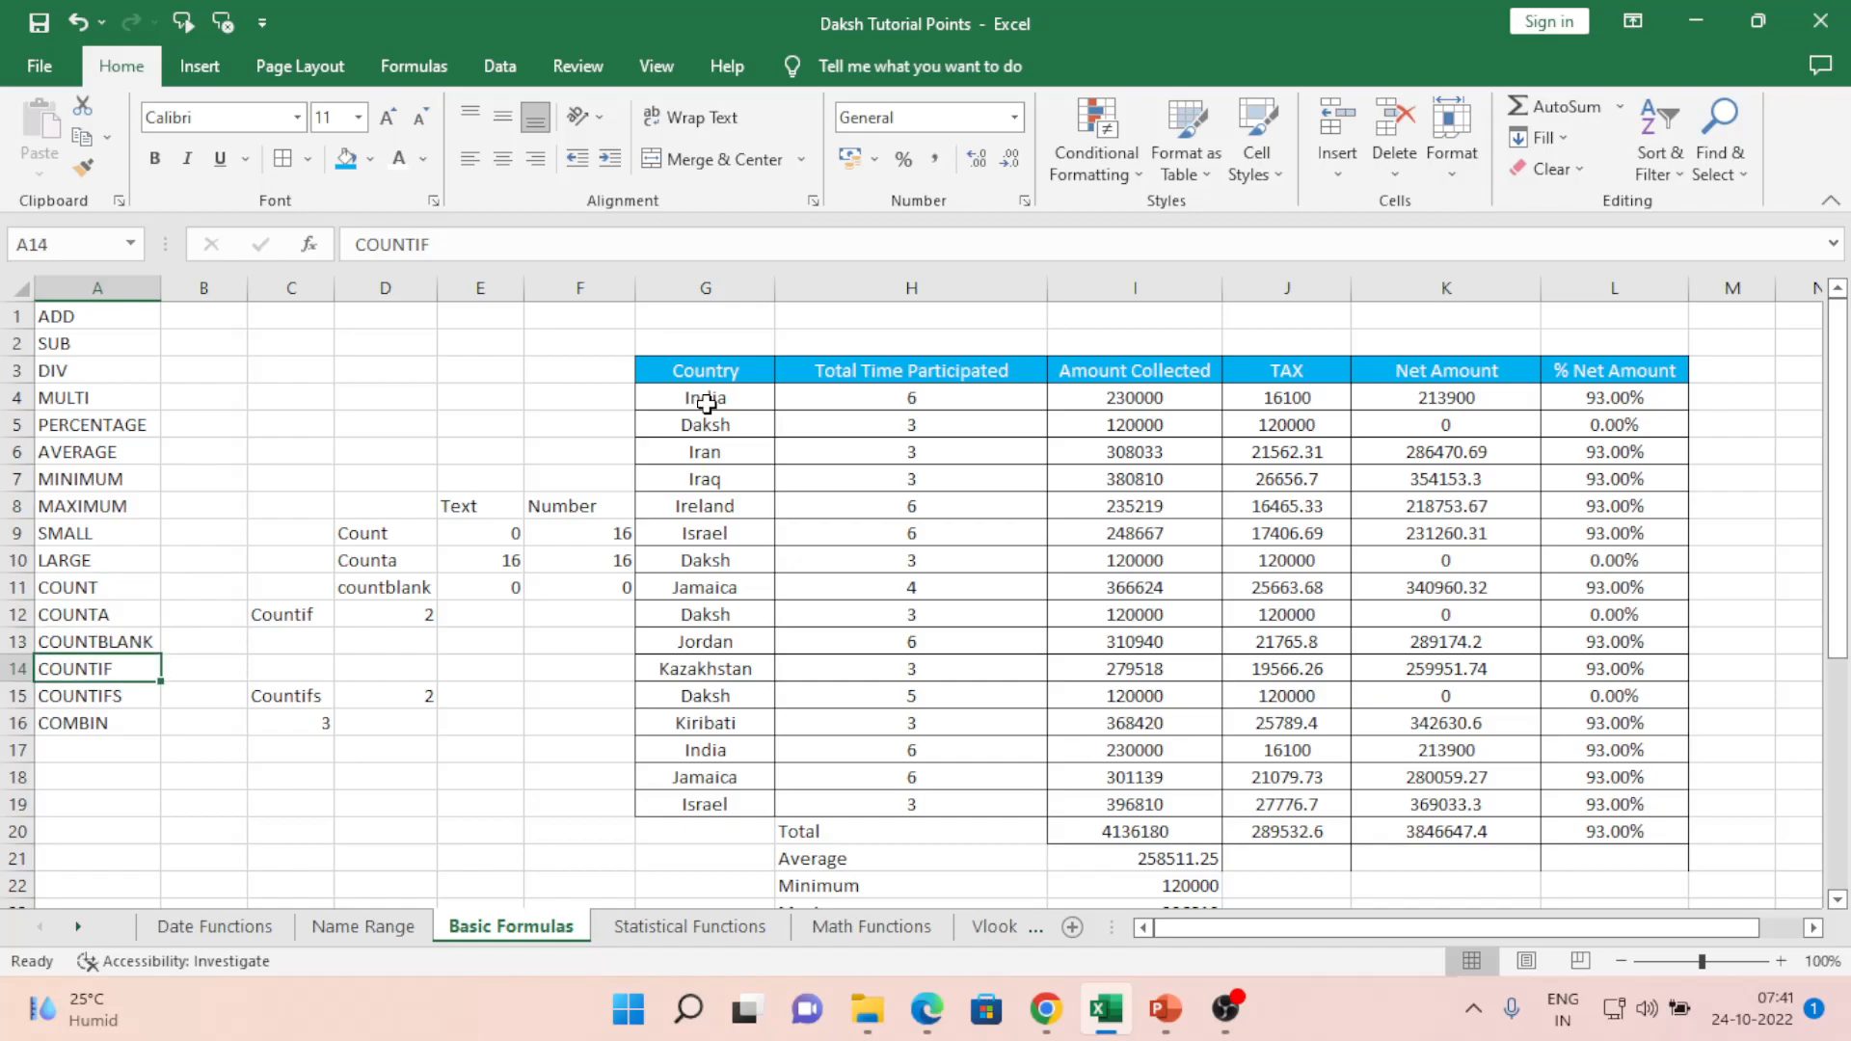
key(Down)
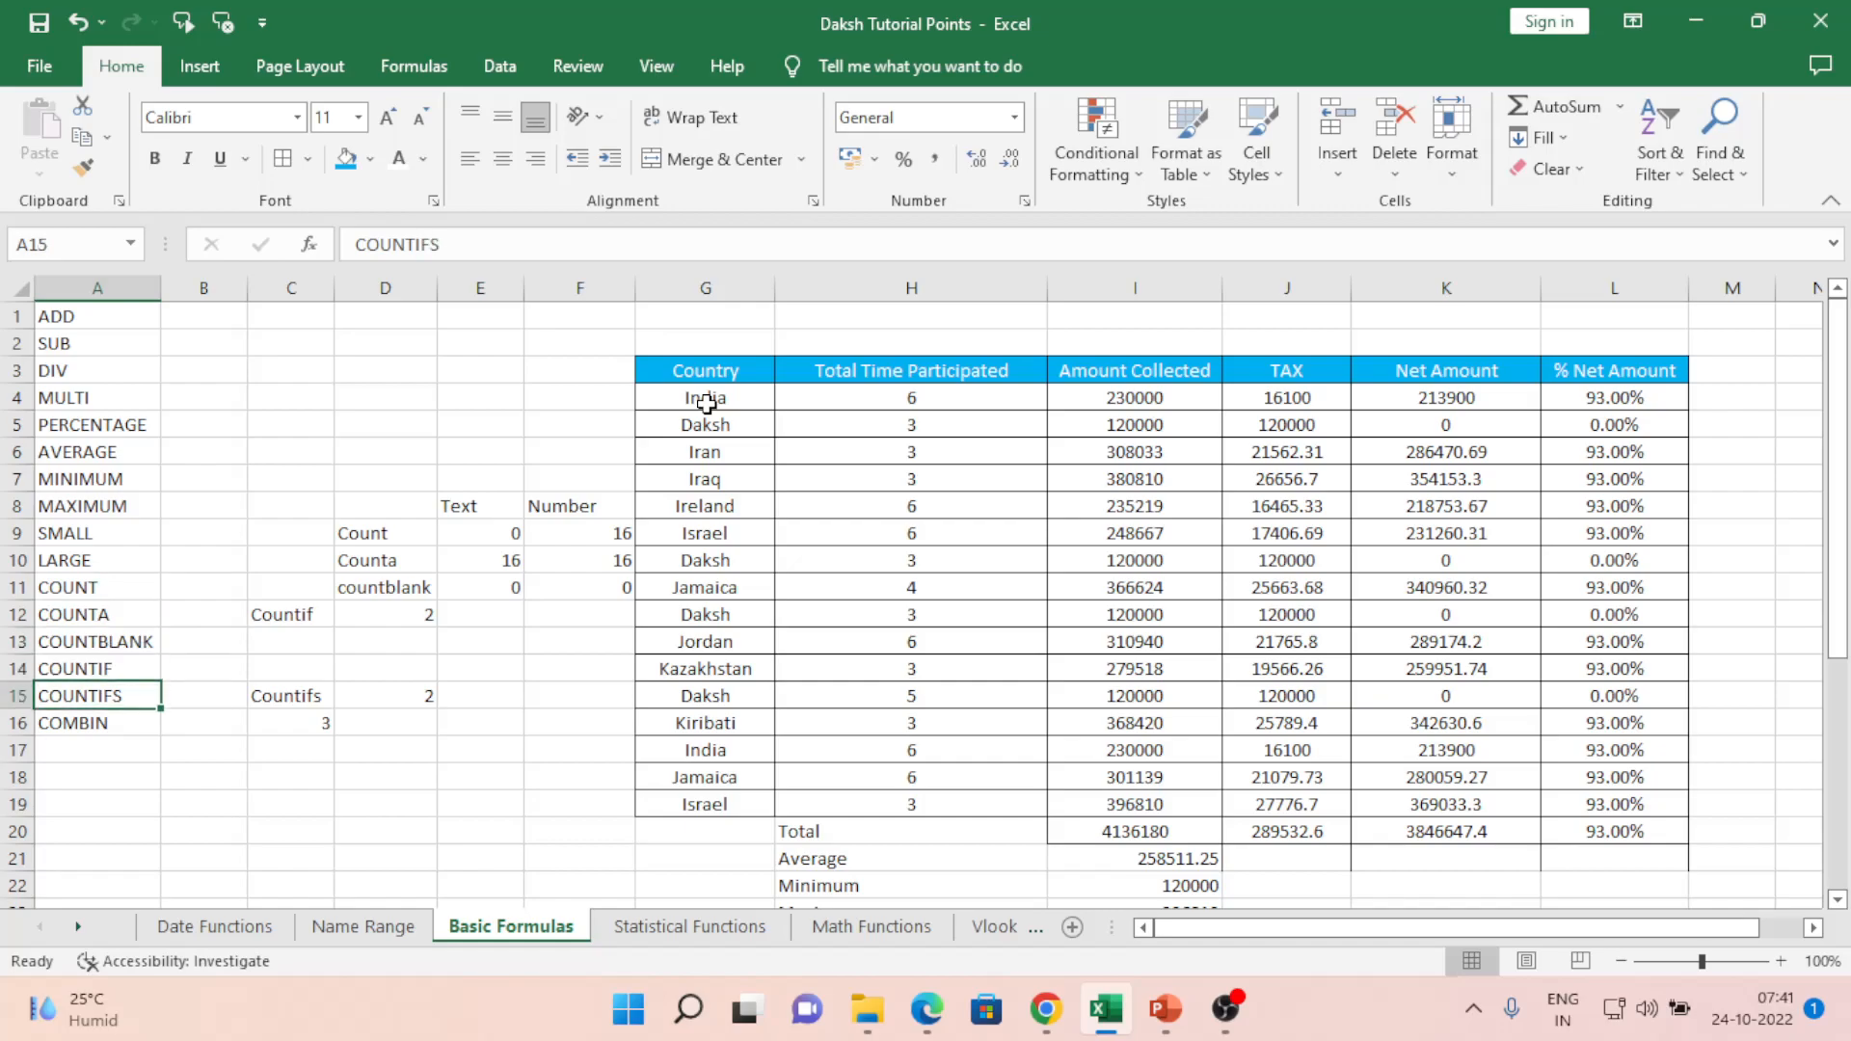
key(Down)
key(Right)
key(Right)
key(Right)
key(Right)
key(Right)
key(Right)
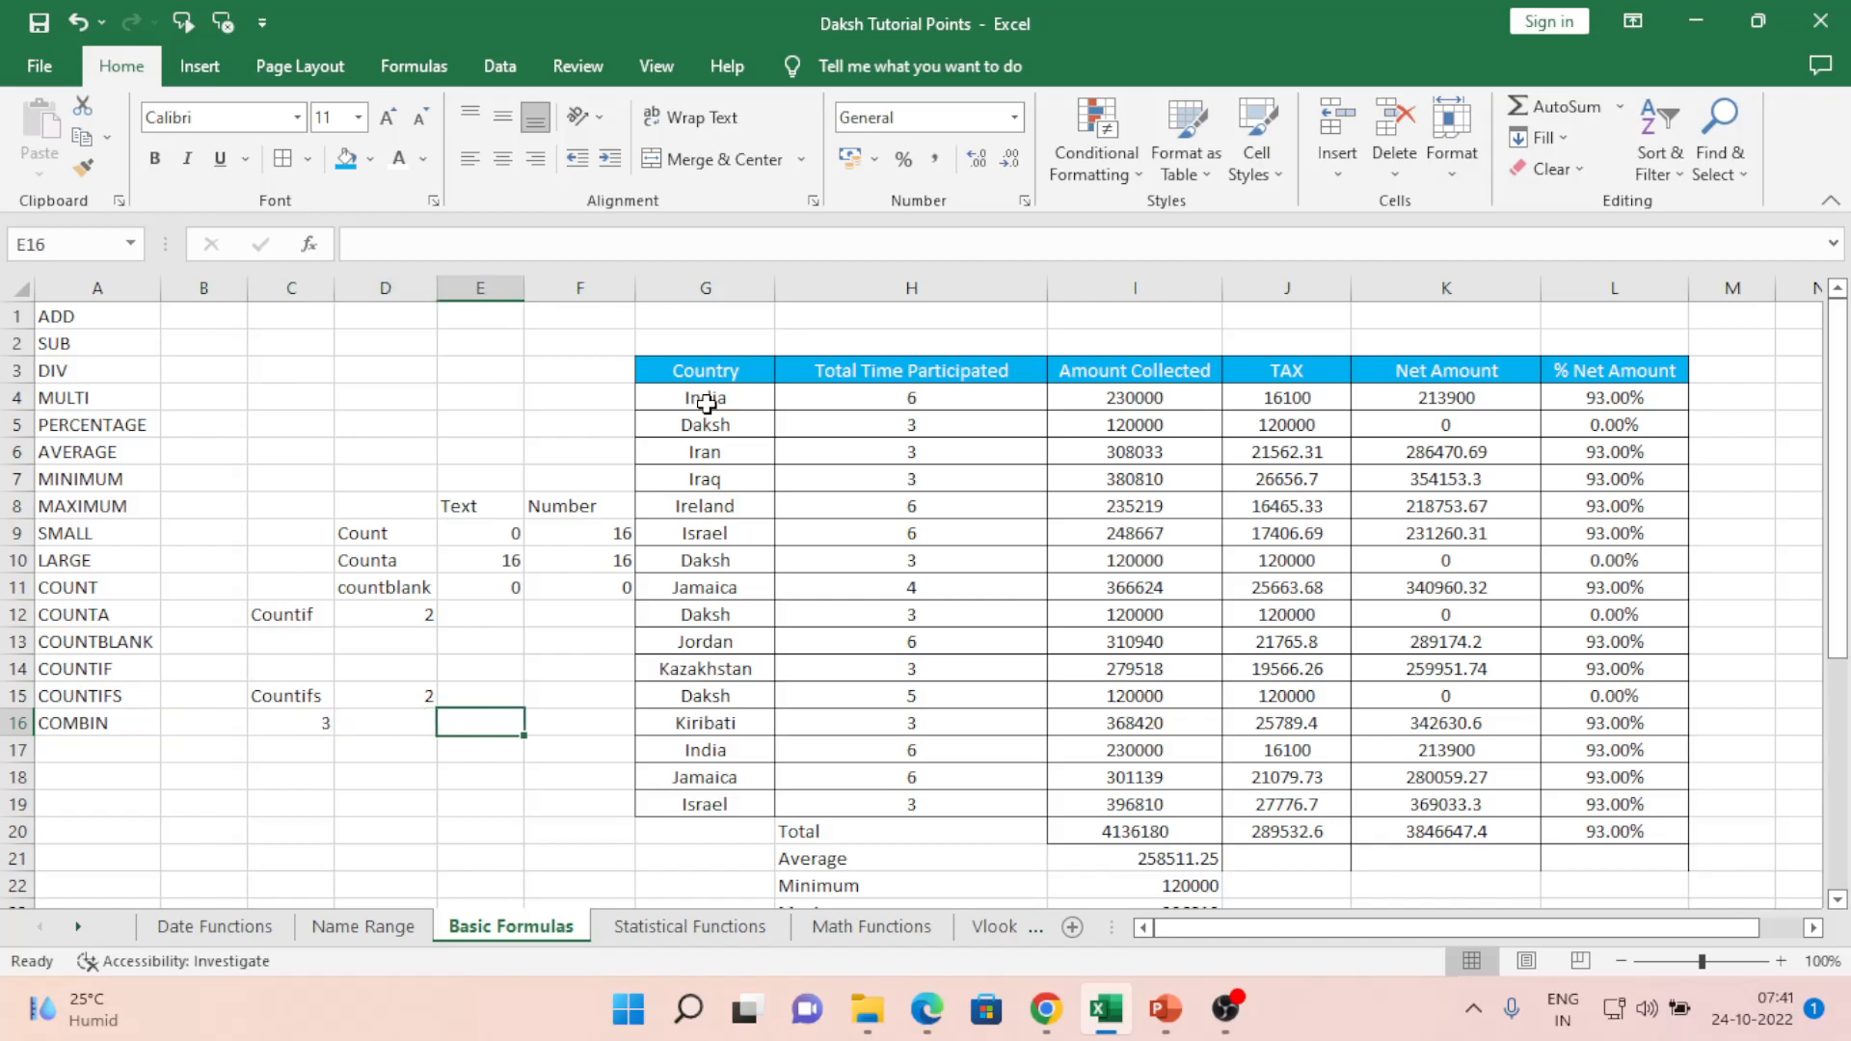
key(ctrl+Up)
key(ctrl+Right)
key(Down)
key(ctrl+Down)
key(Left)
key(Left)
key(Left)
key(Left)
key(Left)
key(Left)
key(Left)
key(Up)
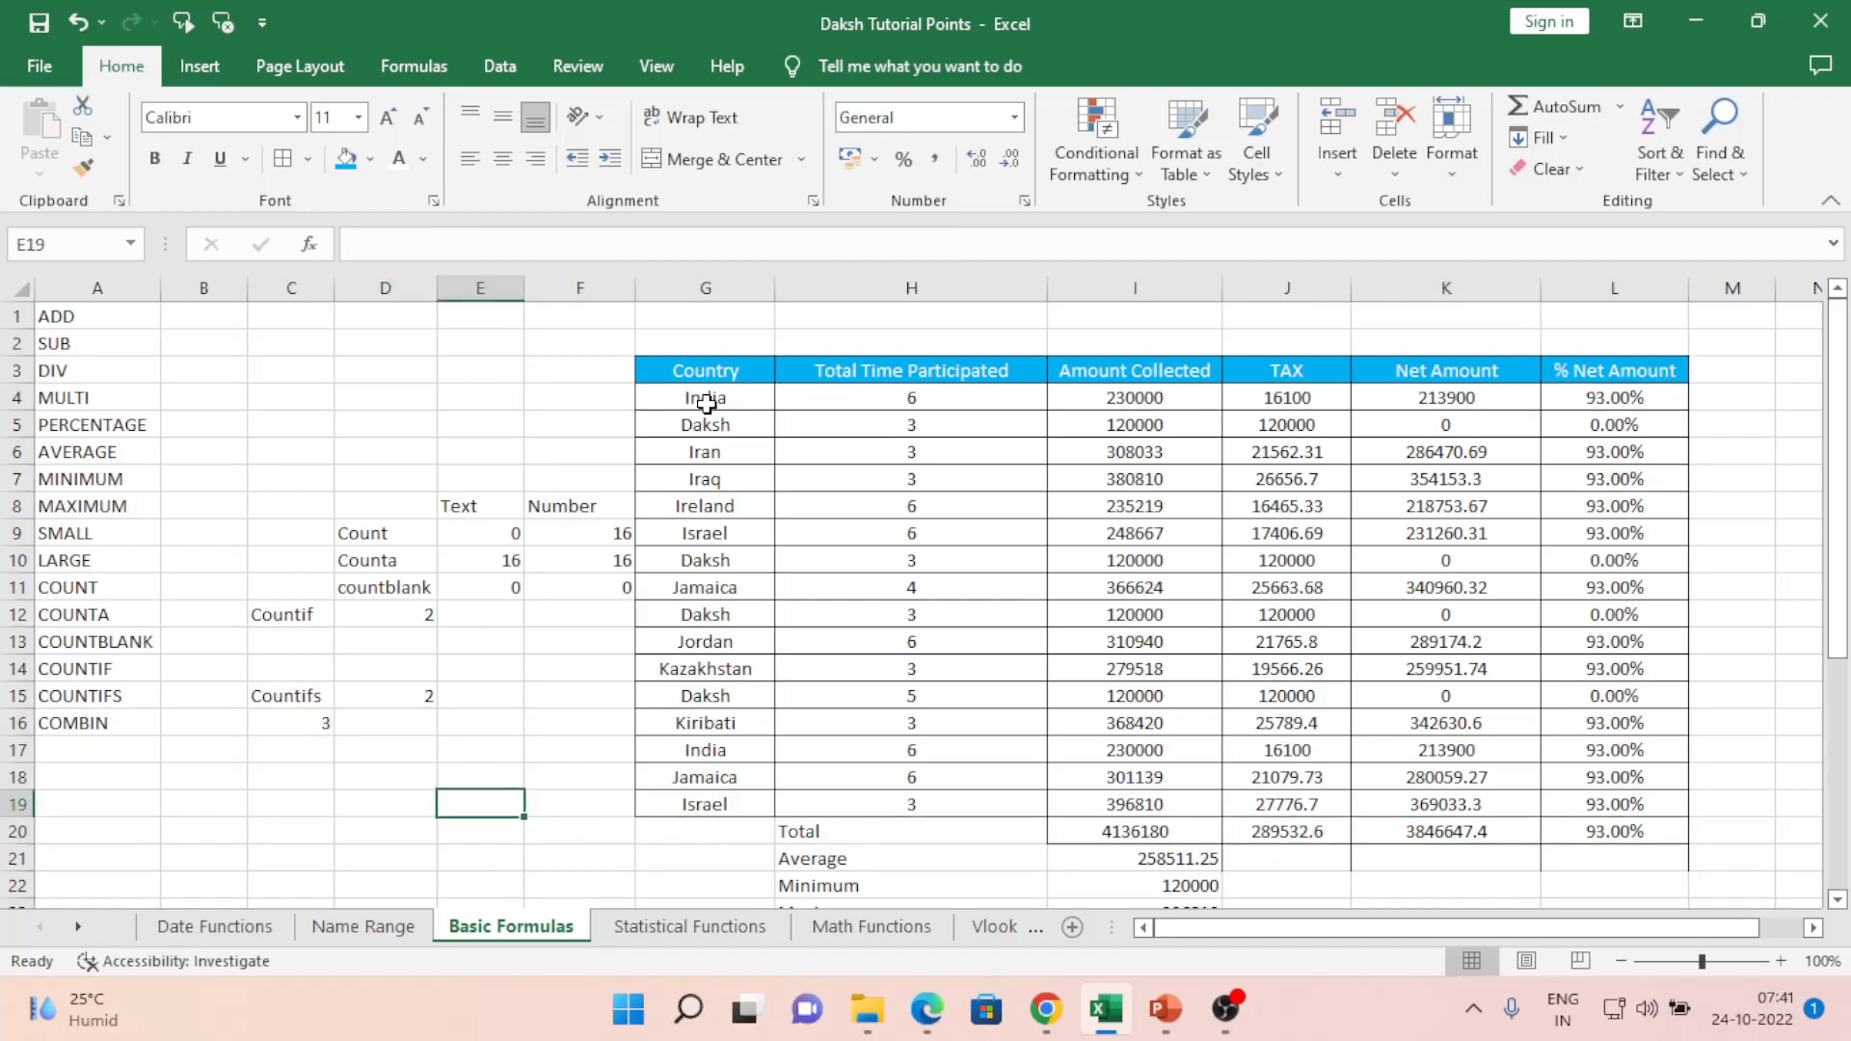
key(Up)
key(Right)
key(Right)
key(ctrl+Up)
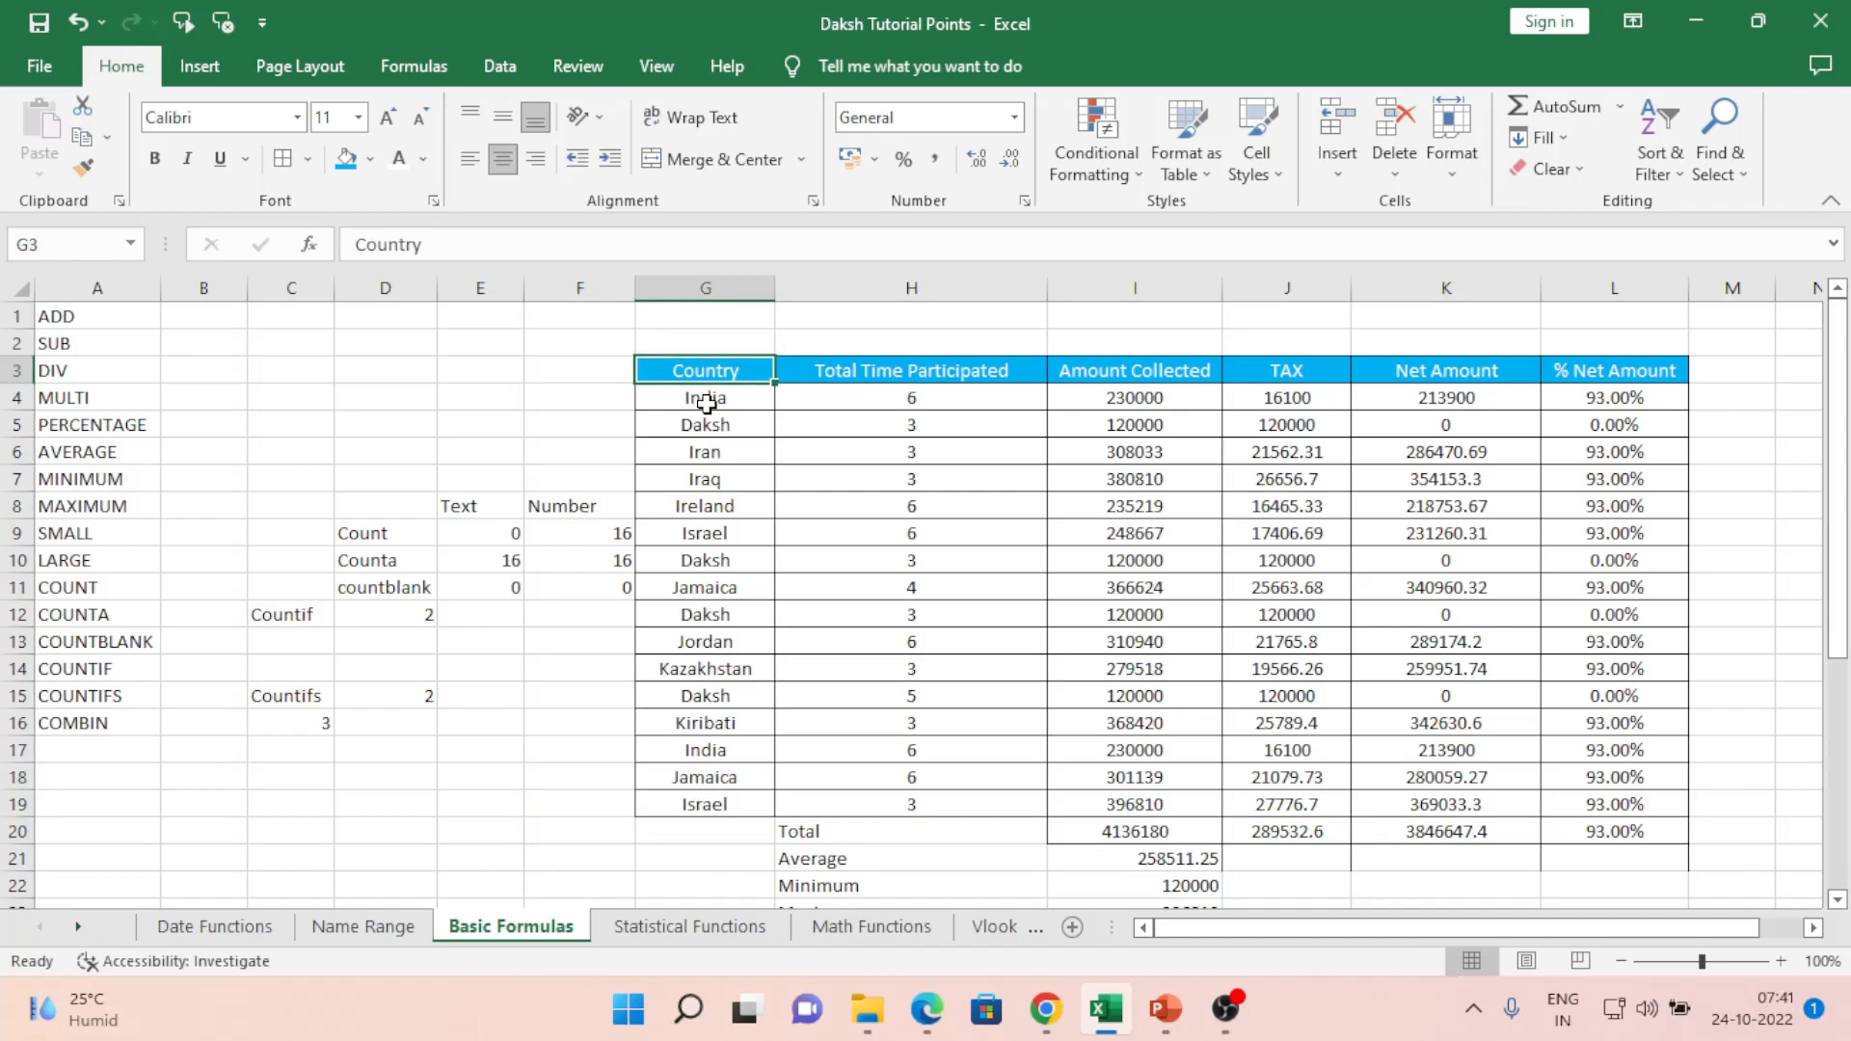